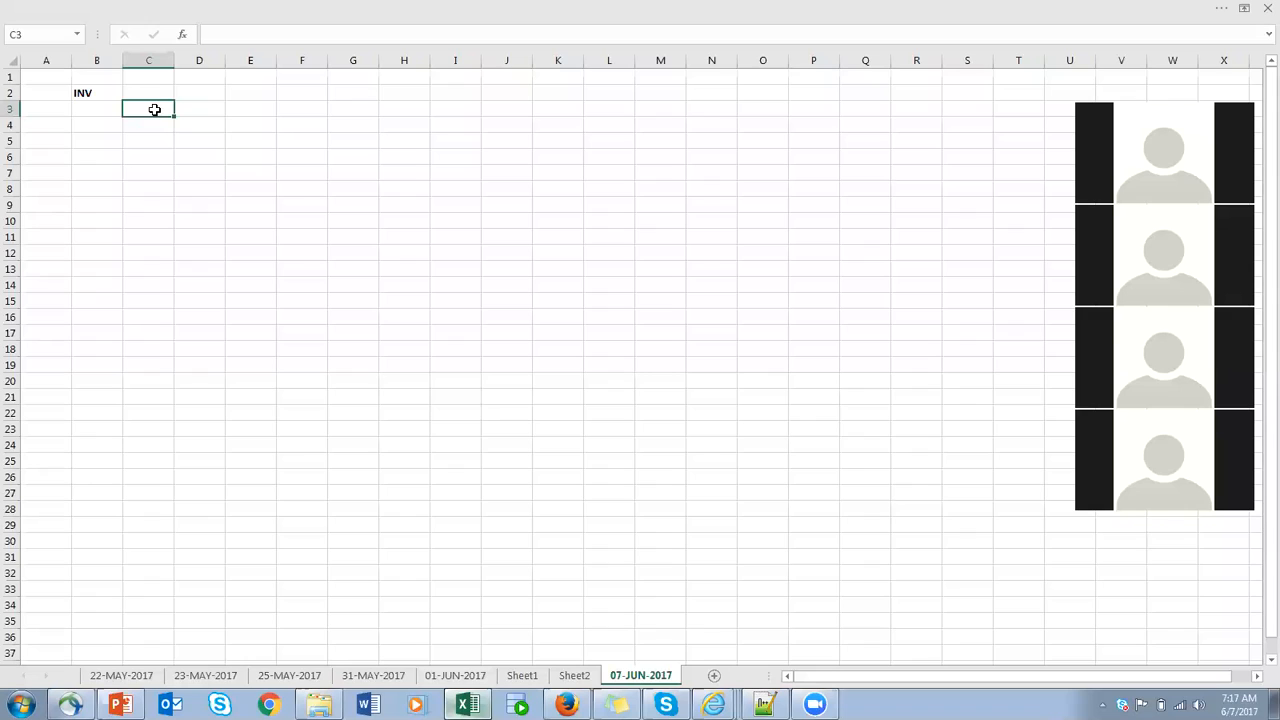
# - Enter Category in cell B4 and make row 4 bold
pyautogui.click(118, 137)
pyautogui.click(119, 125)
pyautogui.write('Category')
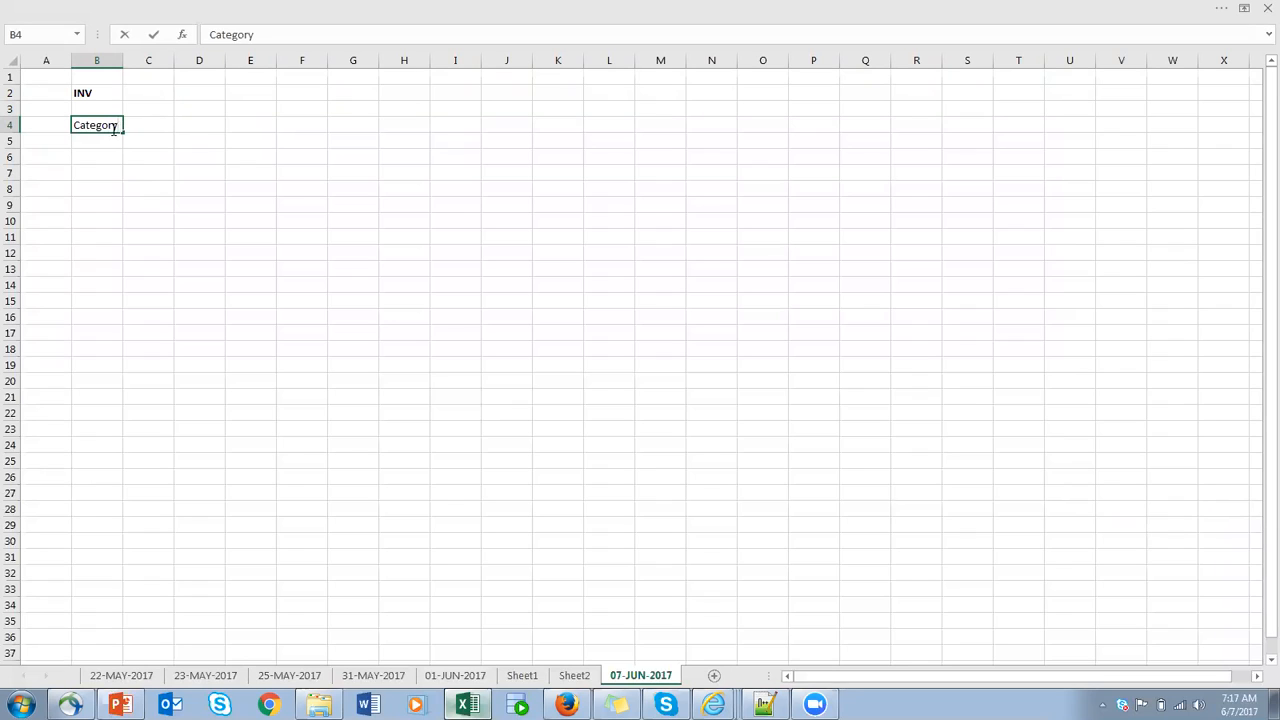
pyautogui.click(13, 125)
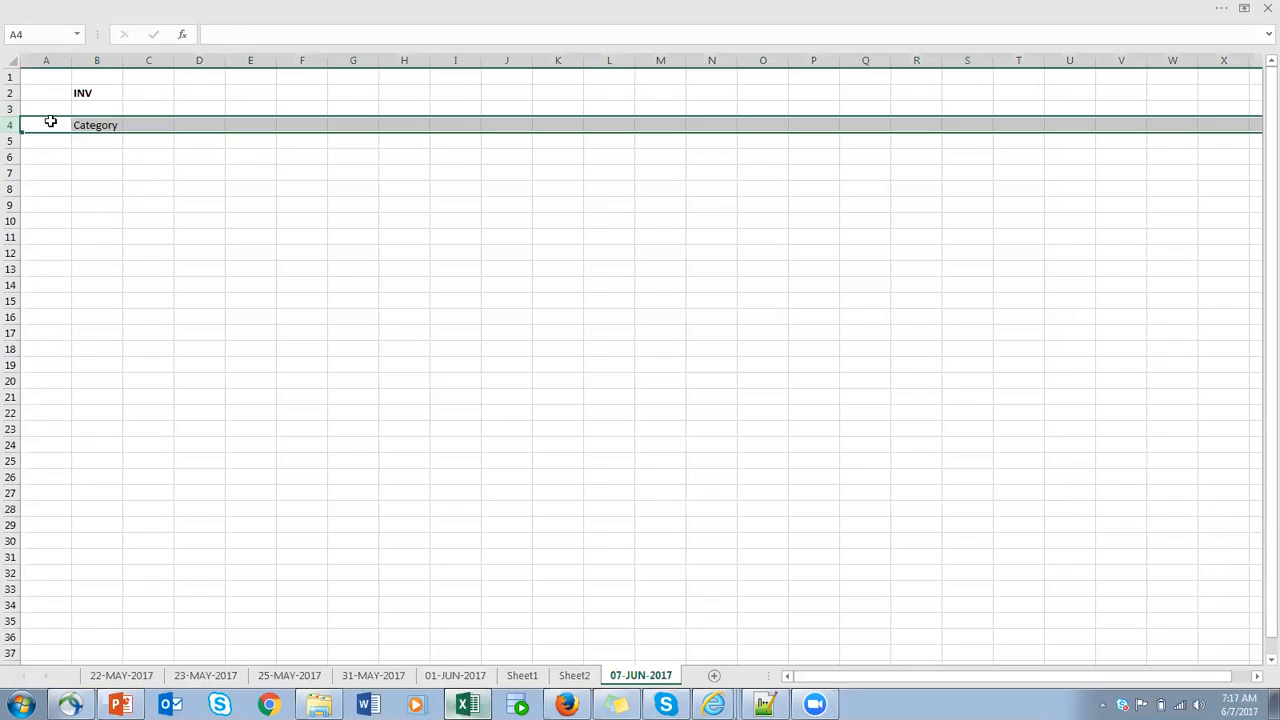
pyautogui.hotkey('ctrl', 'b')
pyautogui.click(146, 123)
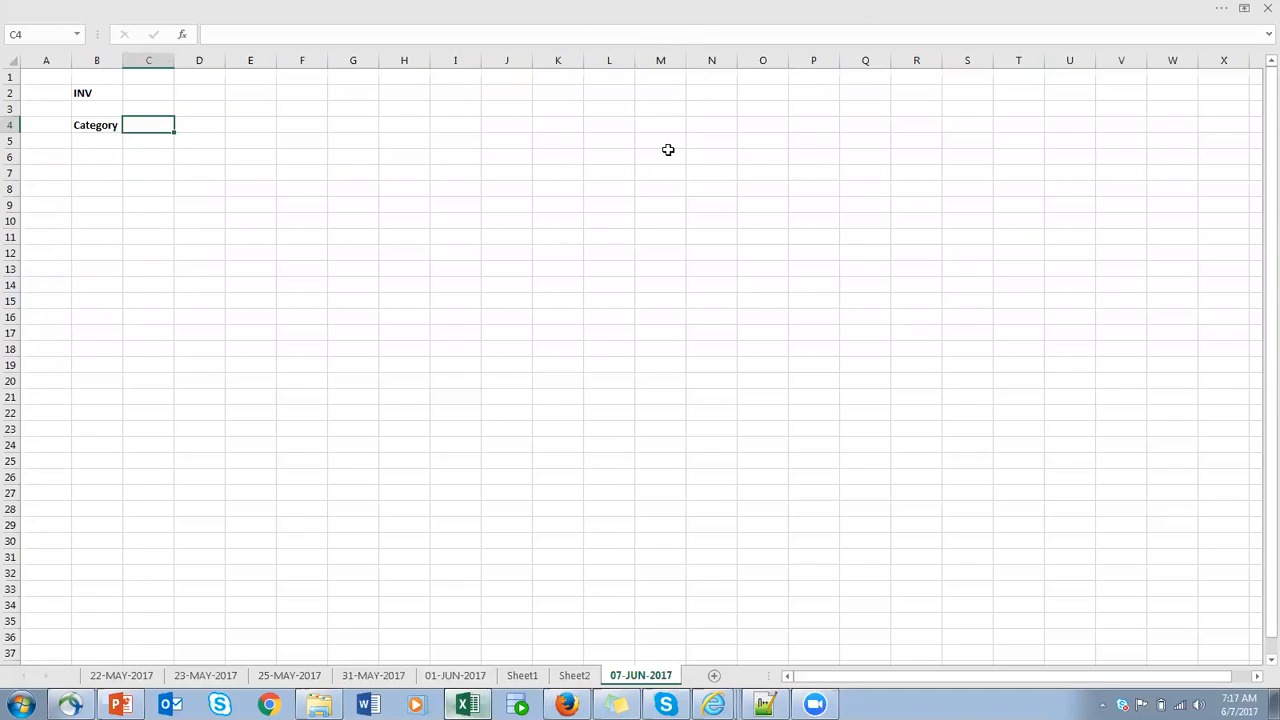
pyautogui.click(213, 25)
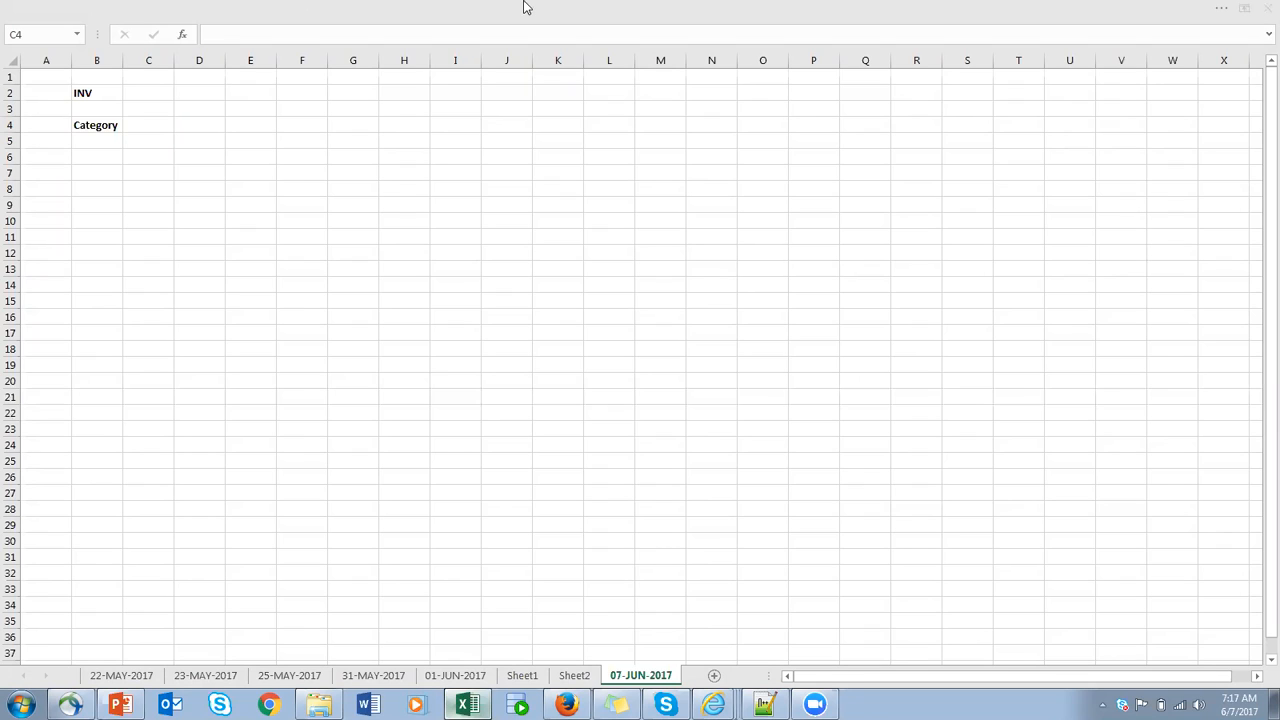
pyautogui.click(137, 124)
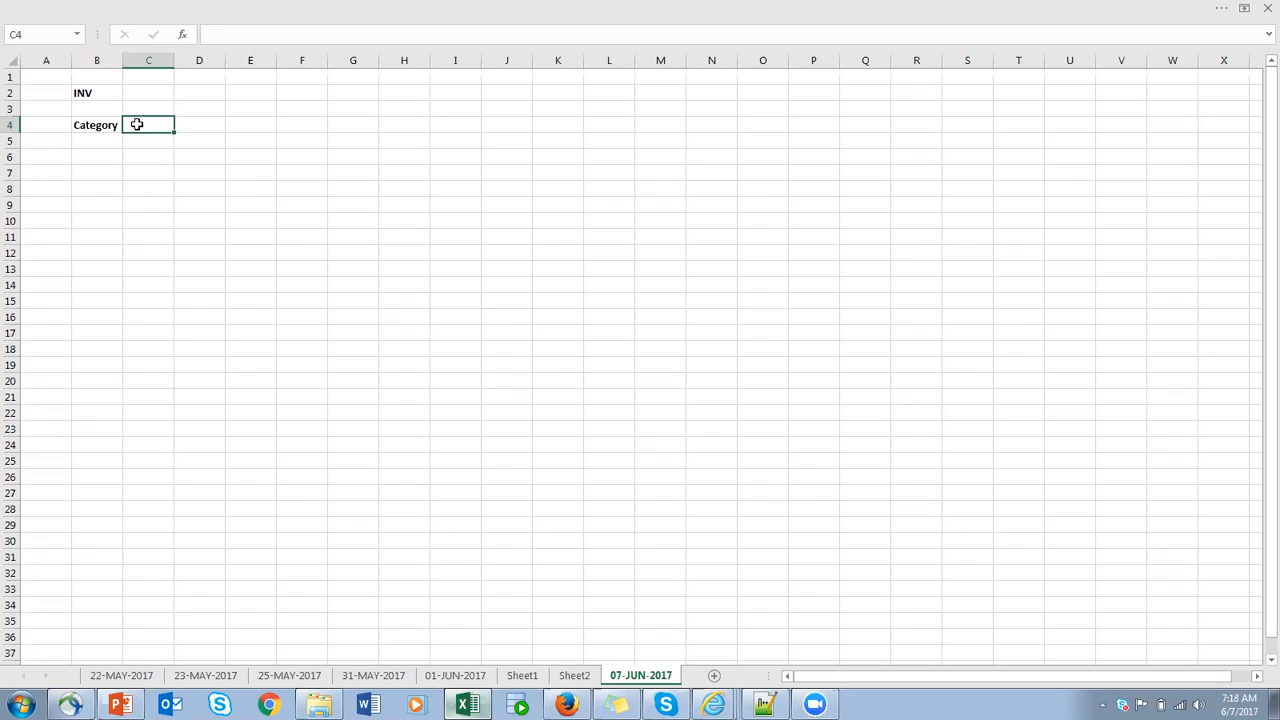
# - Enter HARD in cell F4 and SOFT in cell F5 beneath it
pyautogui.click(298, 127)
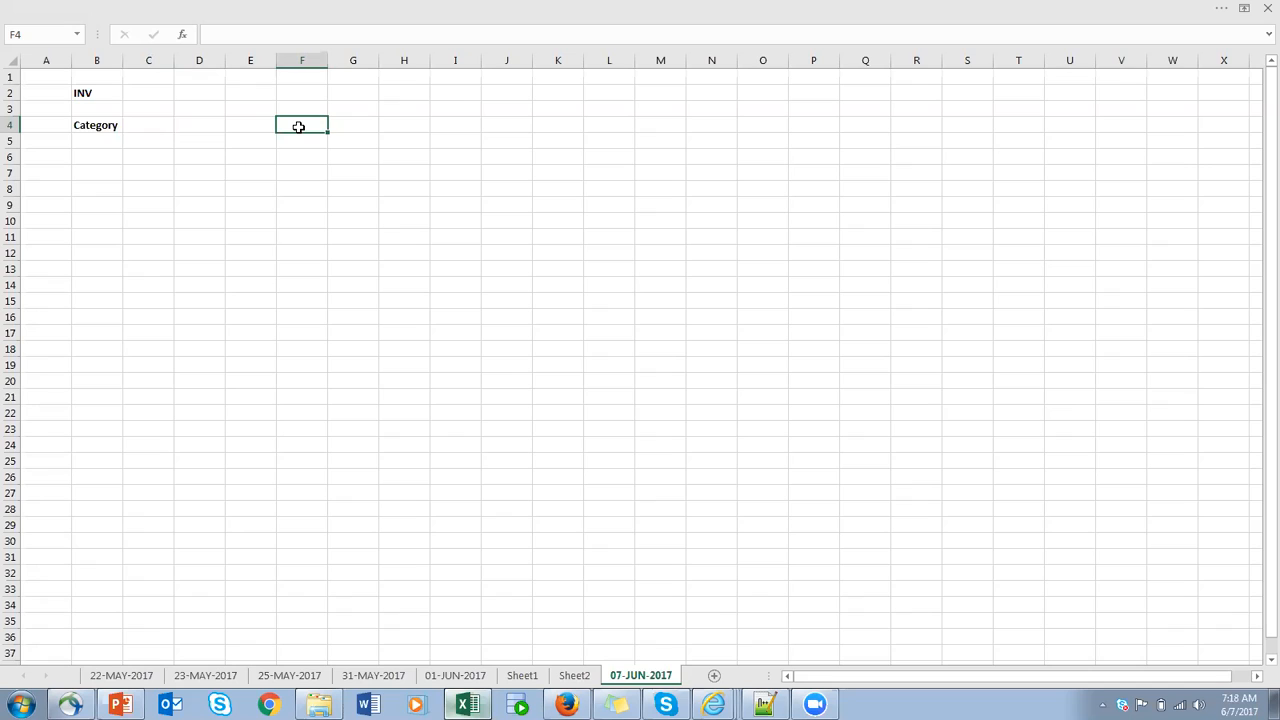
pyautogui.write('HARD')
pyautogui.press('Return')
pyautogui.write('SOFT')
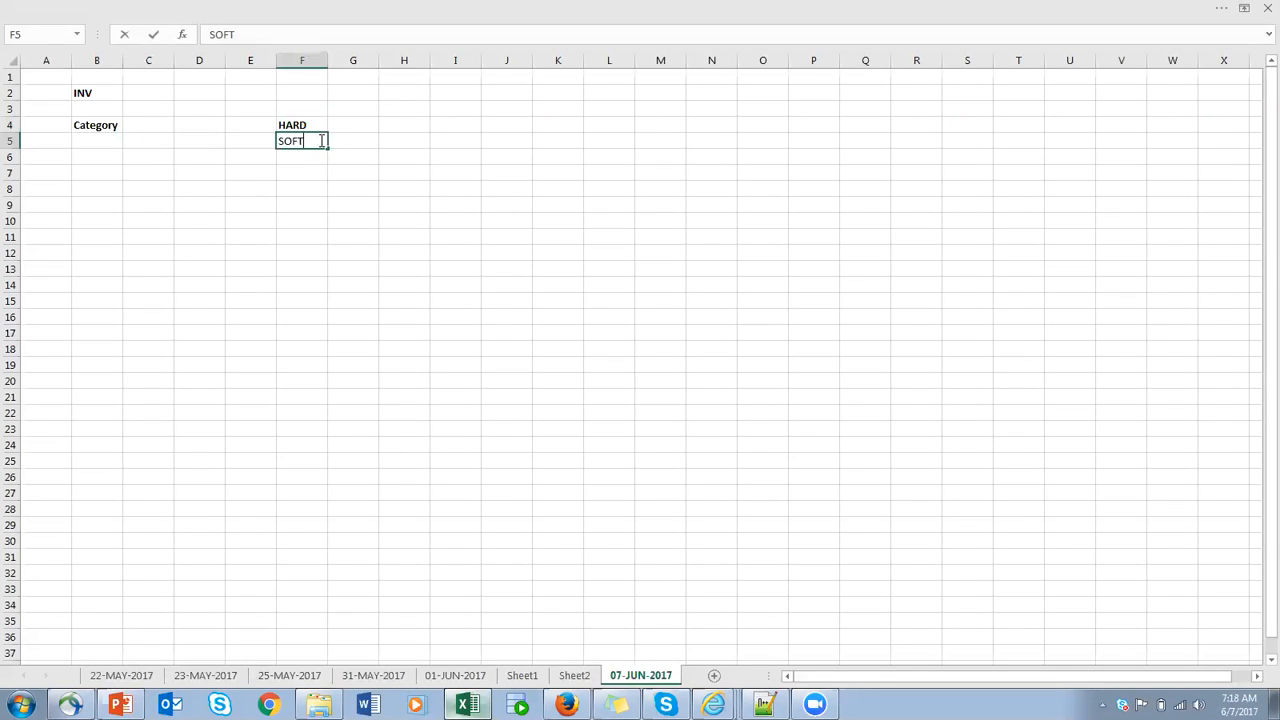
pyautogui.click(348, 147)
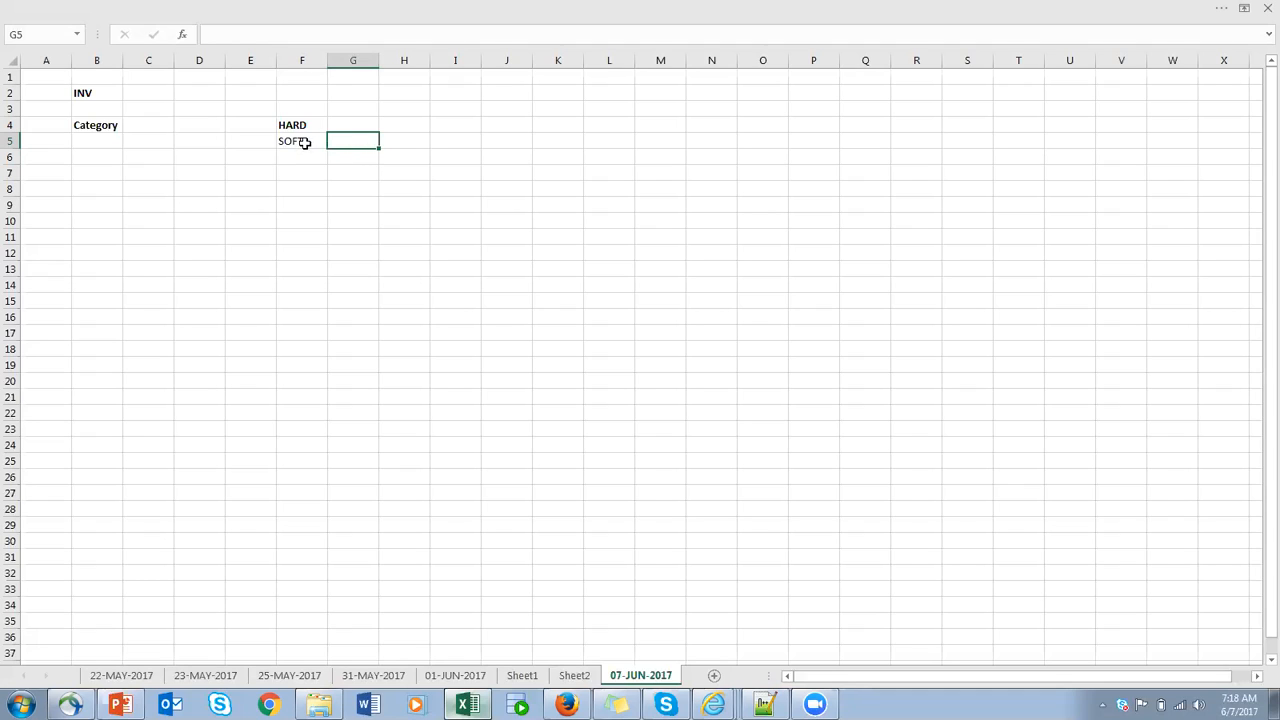
# - Replace the text in cell F5 with SERVICE
pyautogui.click(302, 141)
pyautogui.write('SERVICE')
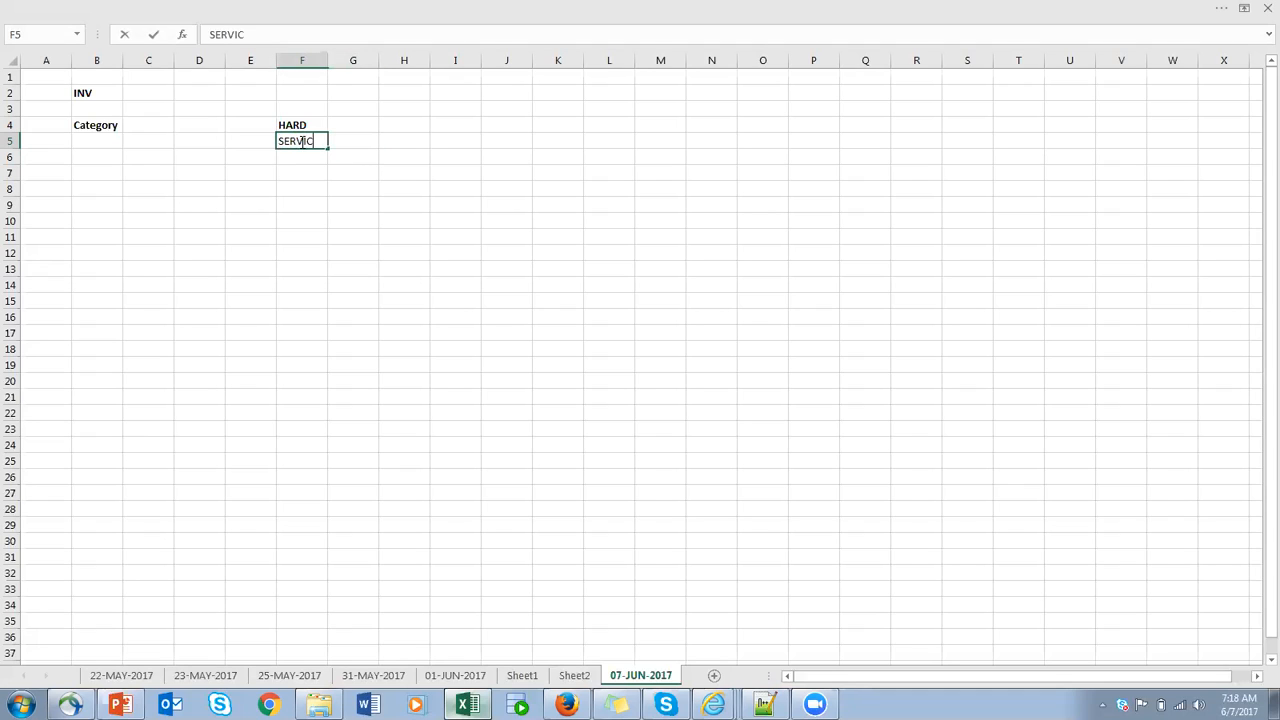
pyautogui.click(354, 143)
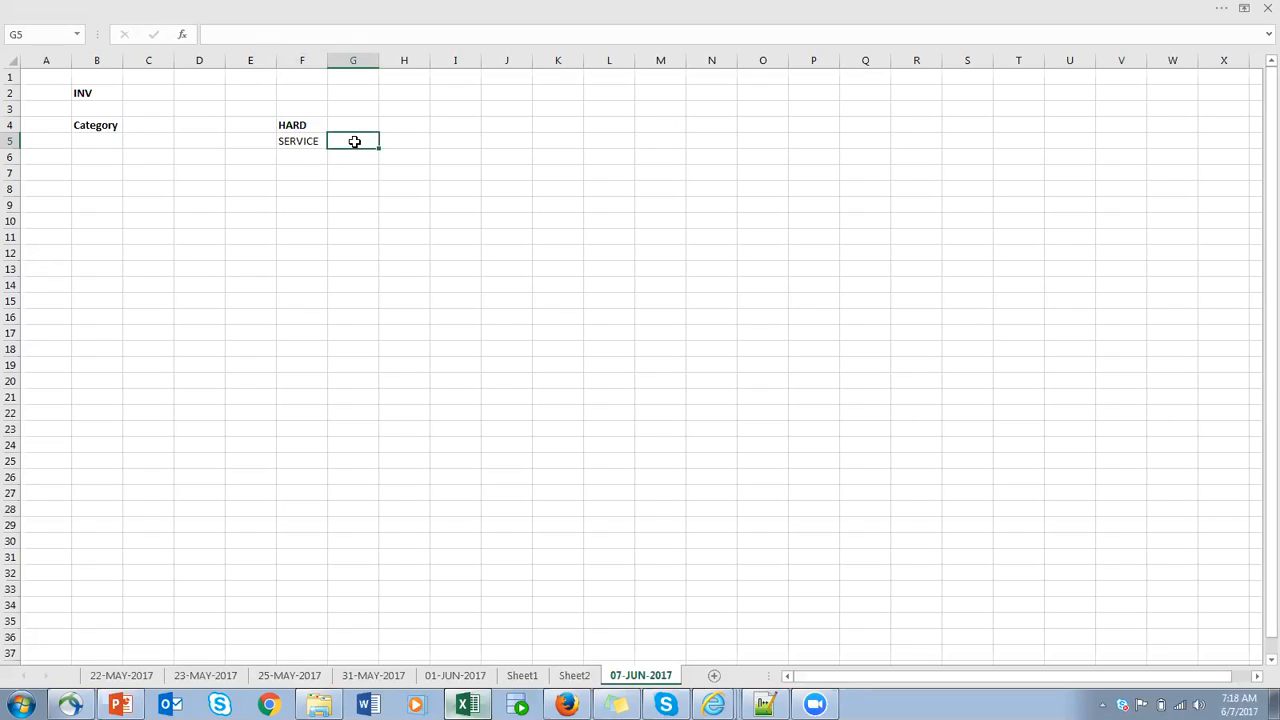
pyautogui.click(460, 136)
pyautogui.write('OM')
pyautogui.hotkey('shift', 'Home')
pyautogui.press('BackSpace')
# - Enter OM in cell I4 and Lice in cell I5
pyautogui.click(456, 124)
pyautogui.write('OM')
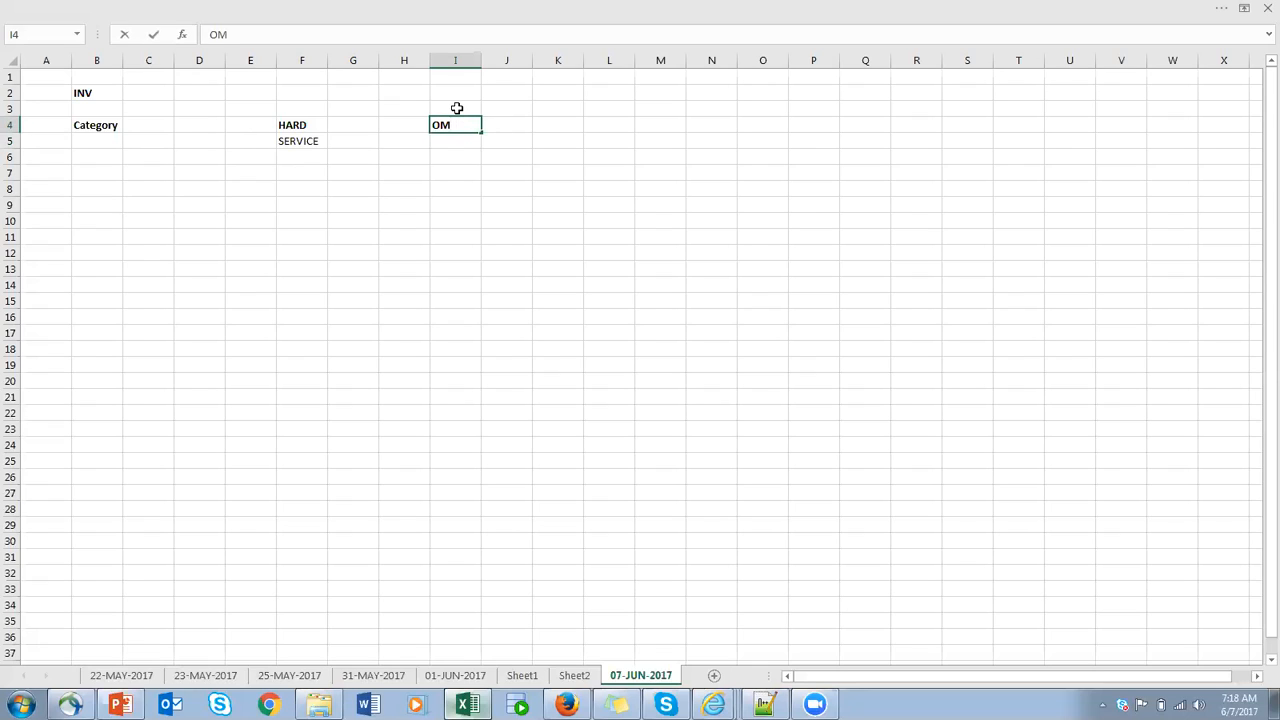
pyautogui.click(509, 128)
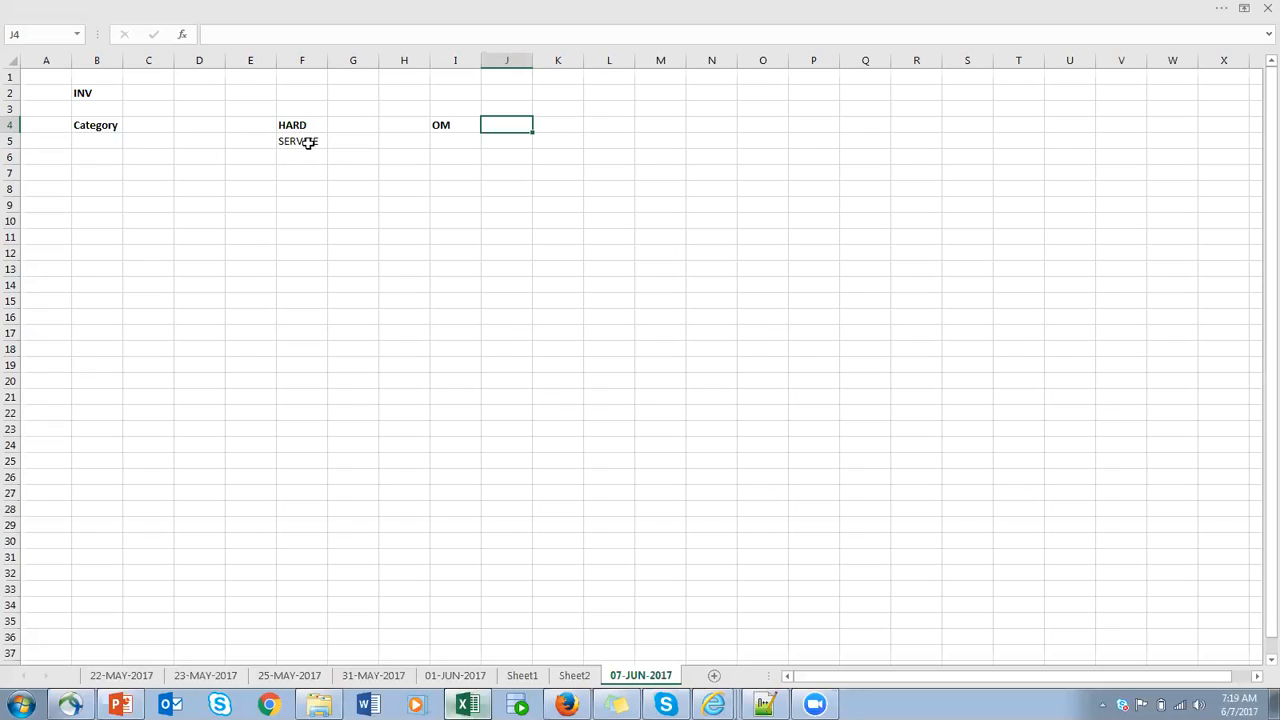
pyautogui.click(458, 141)
pyautogui.write('Lice')
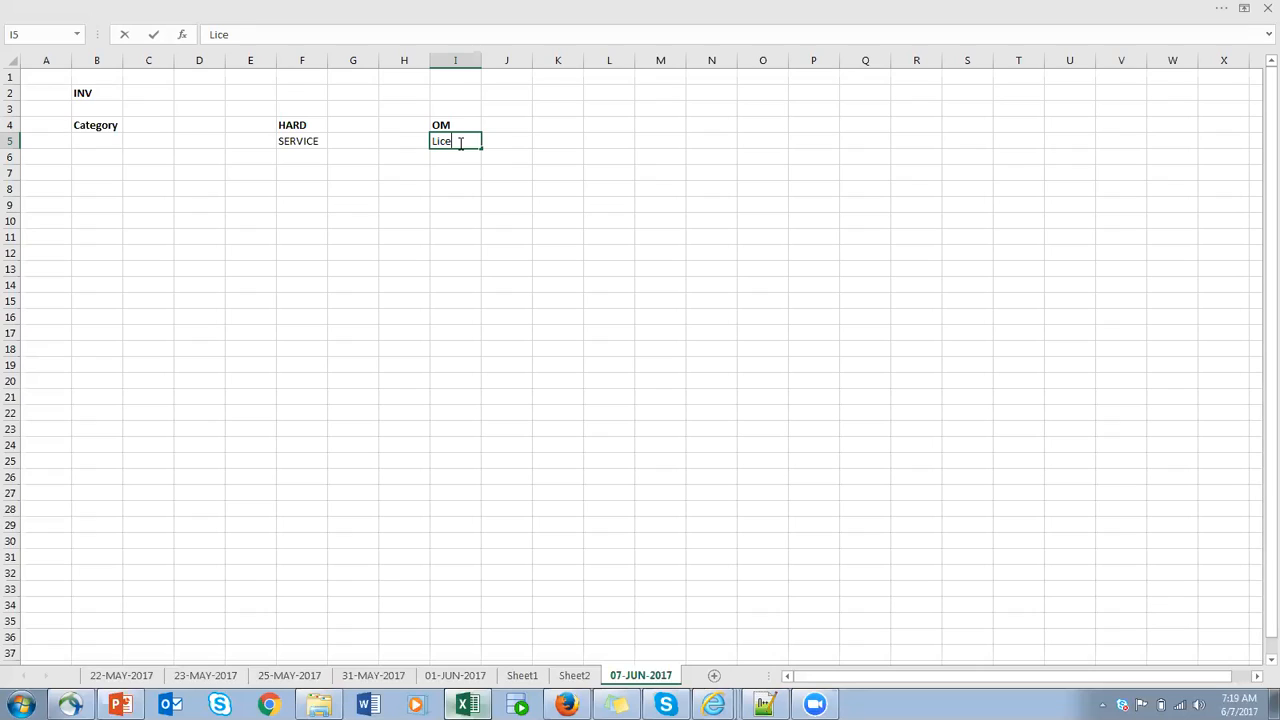
# - Fill row 8 with Category in F8, KFF in H8 and Iten Category in J8
pyautogui.click(297, 187)
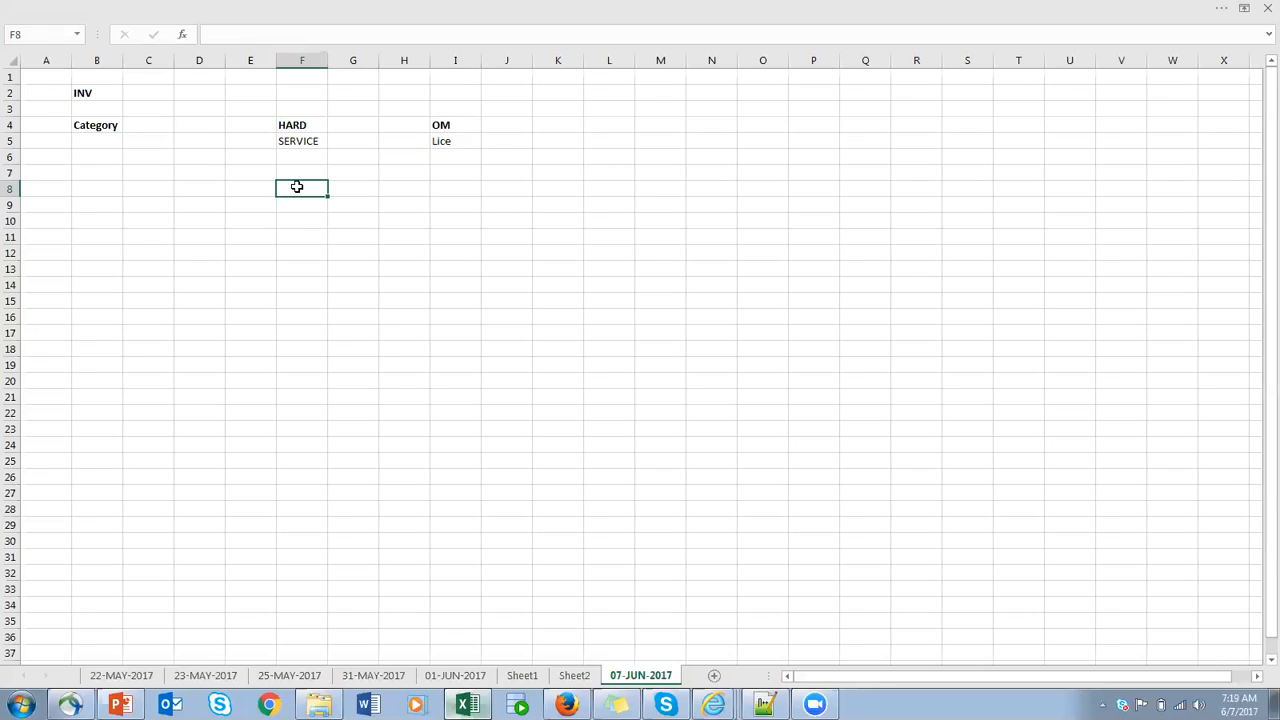
pyautogui.write('Category')
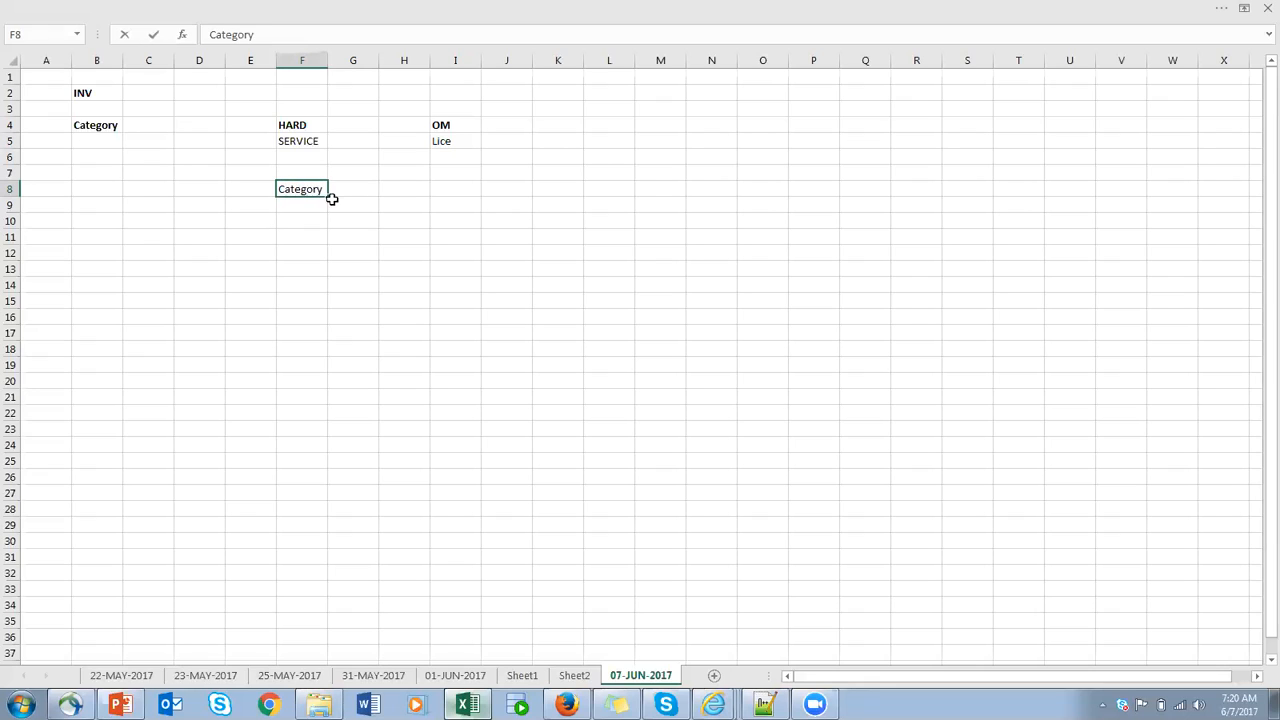
pyautogui.click(398, 191)
pyautogui.write('KFF')
pyautogui.click(498, 189)
pyautogui.write('Iten Category')
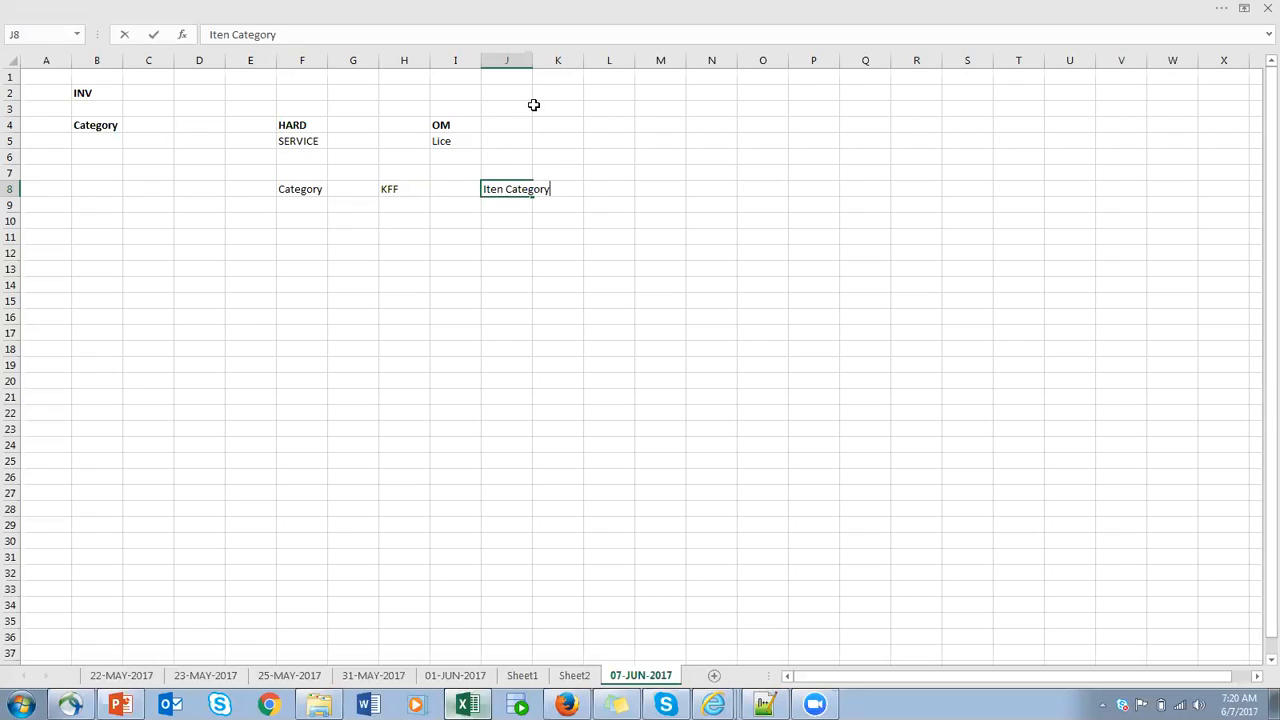
# - Autofit column J to the width of its Iten Category entry
pyautogui.click(528, 58)
pyautogui.doubleClick(531, 58)
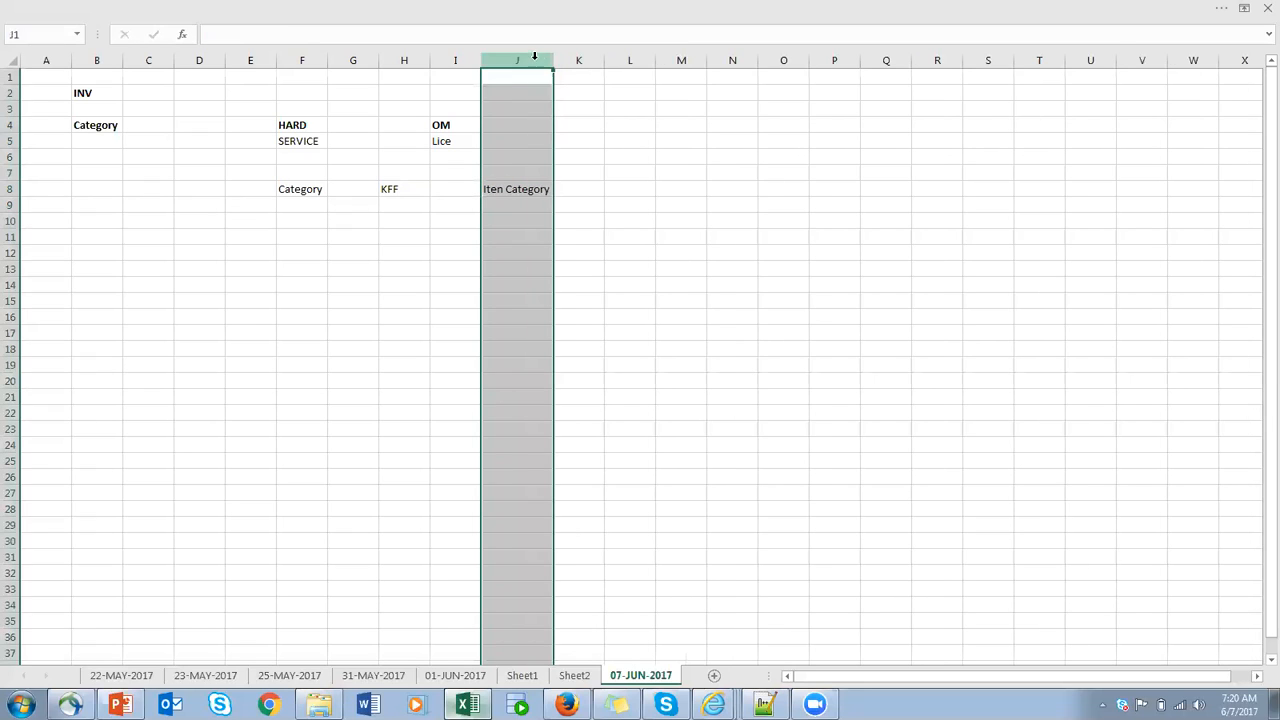
pyautogui.click(537, 193)
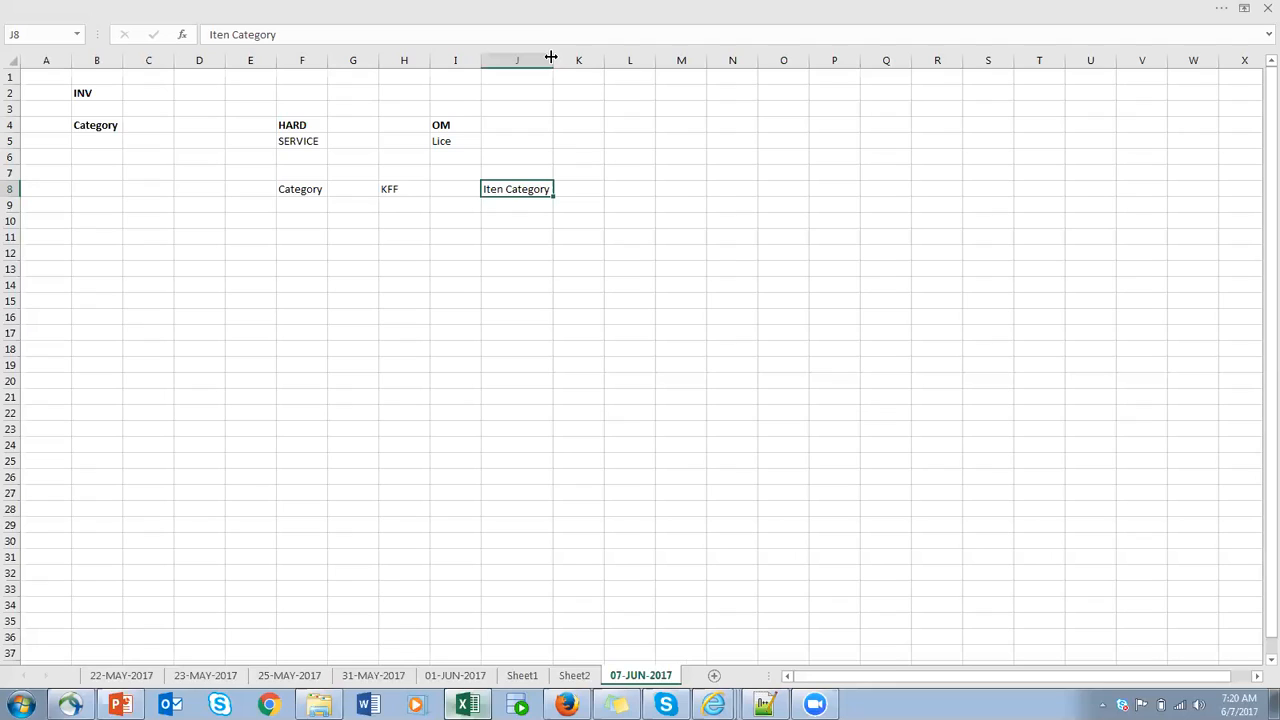
pyautogui.click(479, 62)
# - Enter PROD TYPE in H10 and PROD NAME in H11, and autofit column H to the text
pyautogui.click(410, 221)
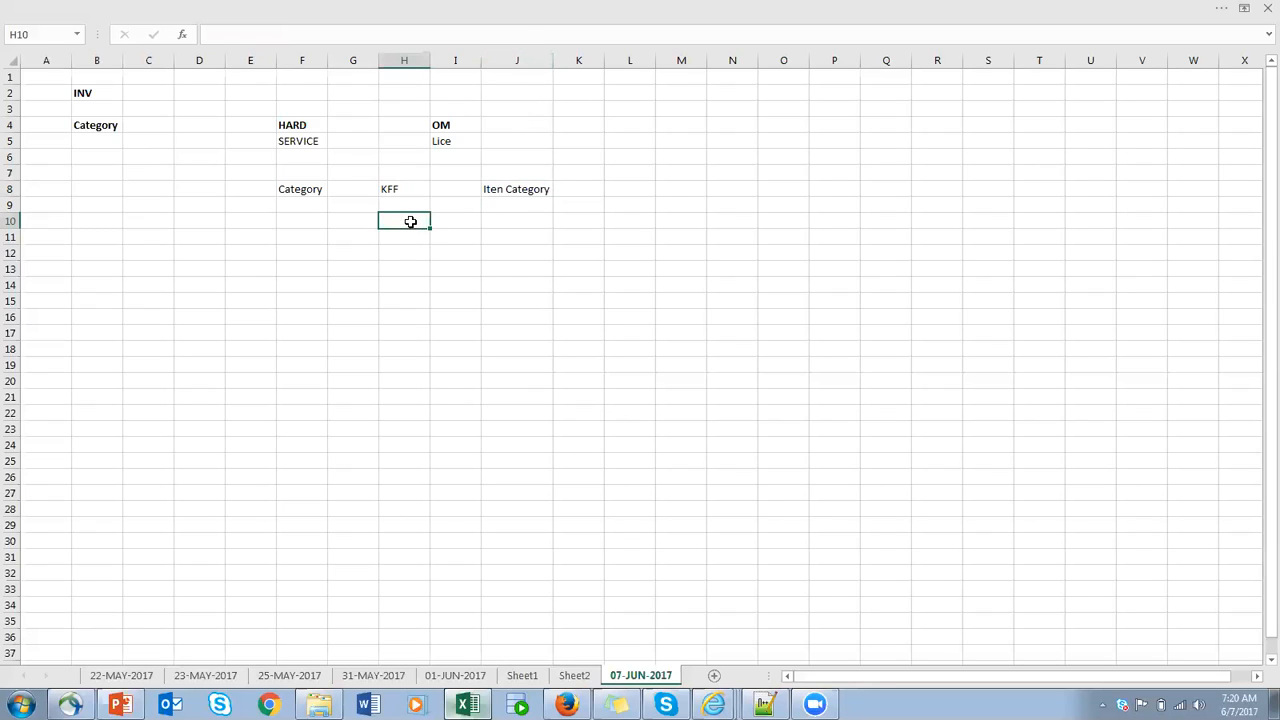
pyautogui.write('PROD TYPE')
pyautogui.click(422, 238)
pyautogui.write('PROD NAM')
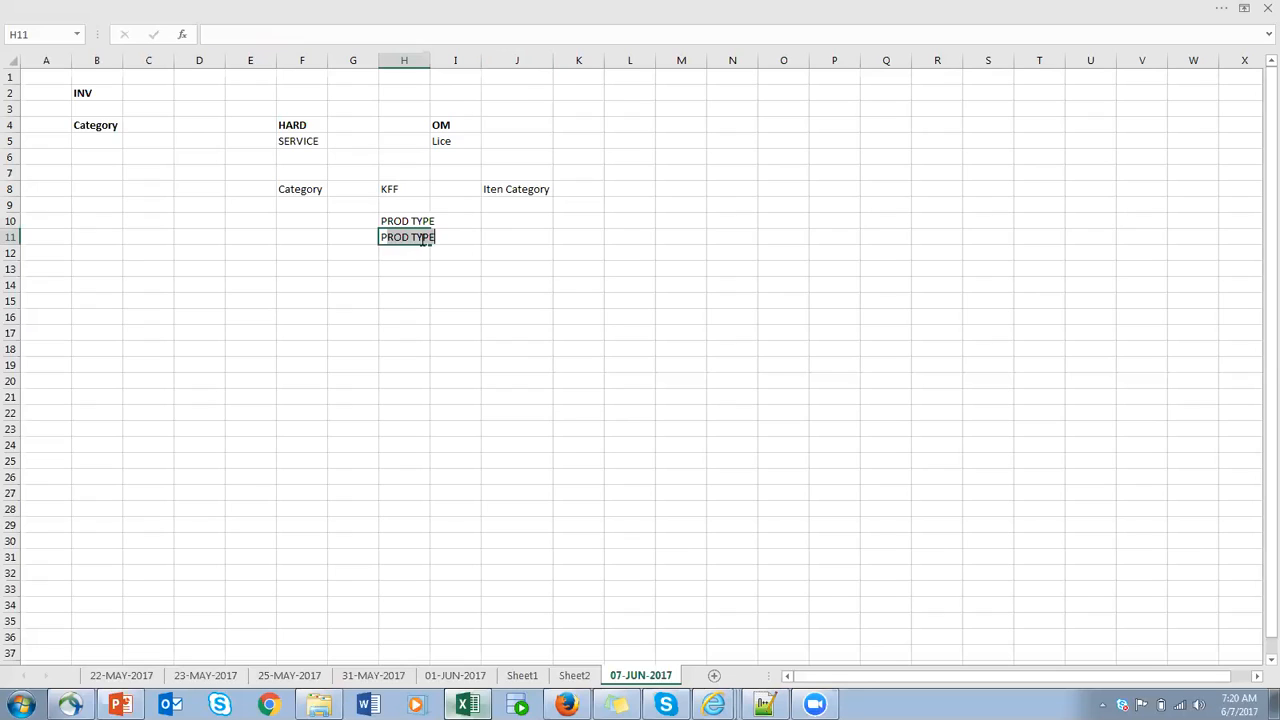
pyautogui.write('E')
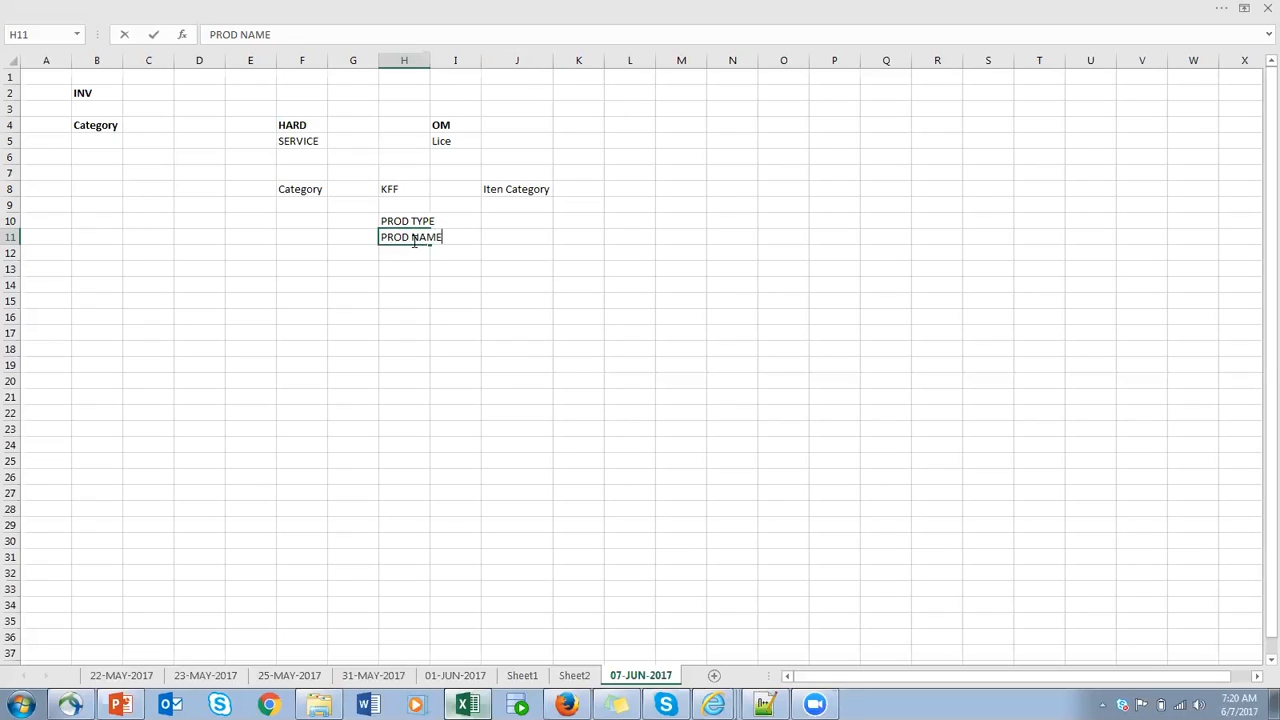
pyautogui.doubleClick(429, 60)
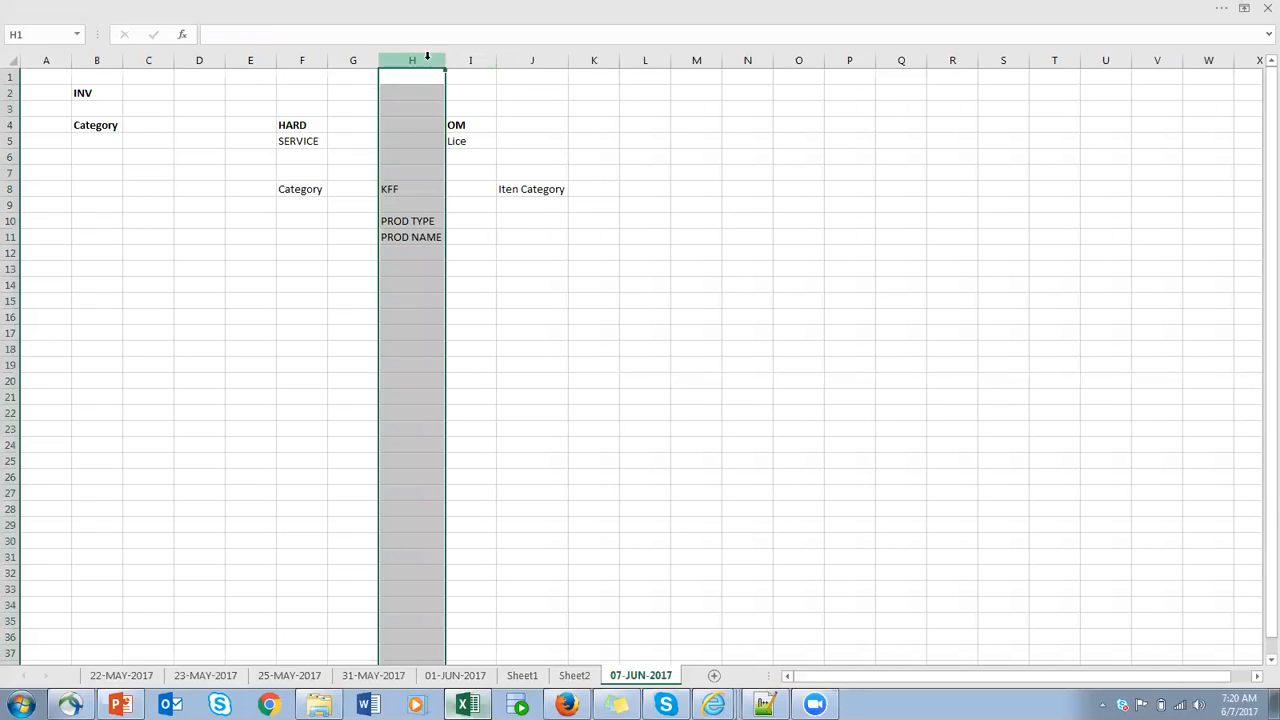
# - Enter SEGMENT1 in J10 beside PROD TYPE and SEGMNET2 in J11 beside PROD NAME
pyautogui.click(487, 220)
pyautogui.click(520, 217)
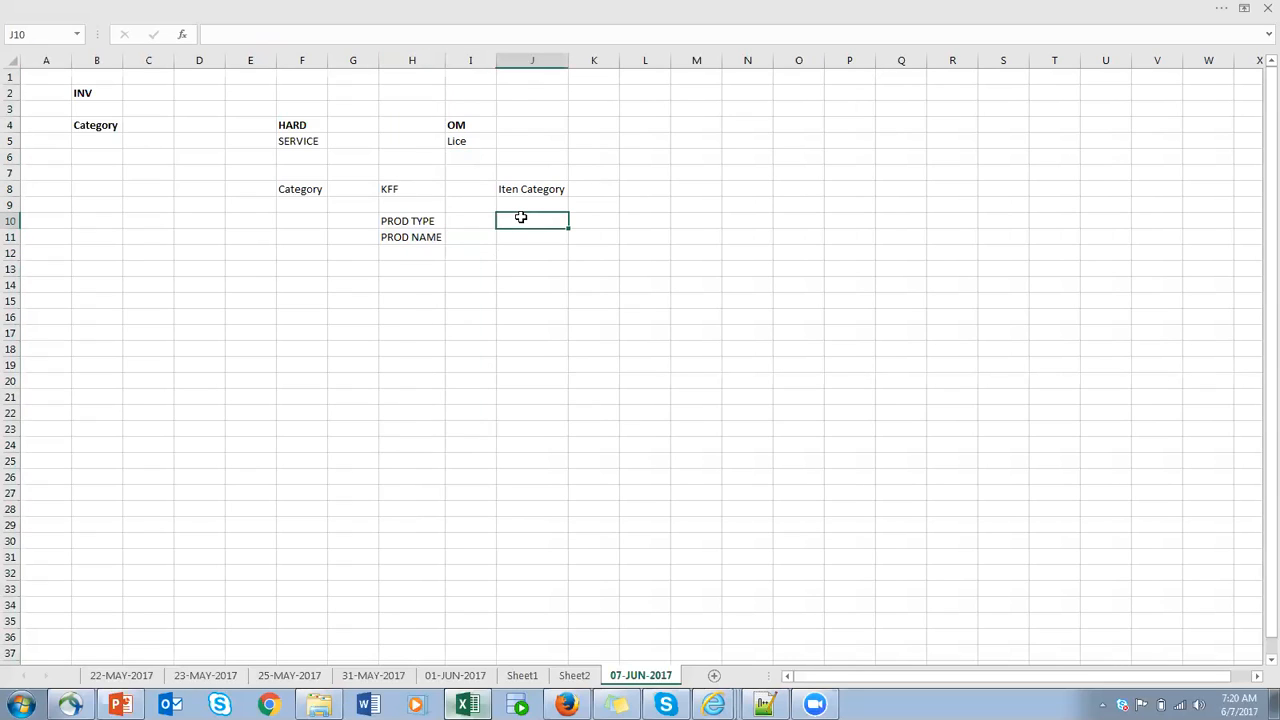
pyautogui.write('SEGMENT1')
pyautogui.click(413, 222)
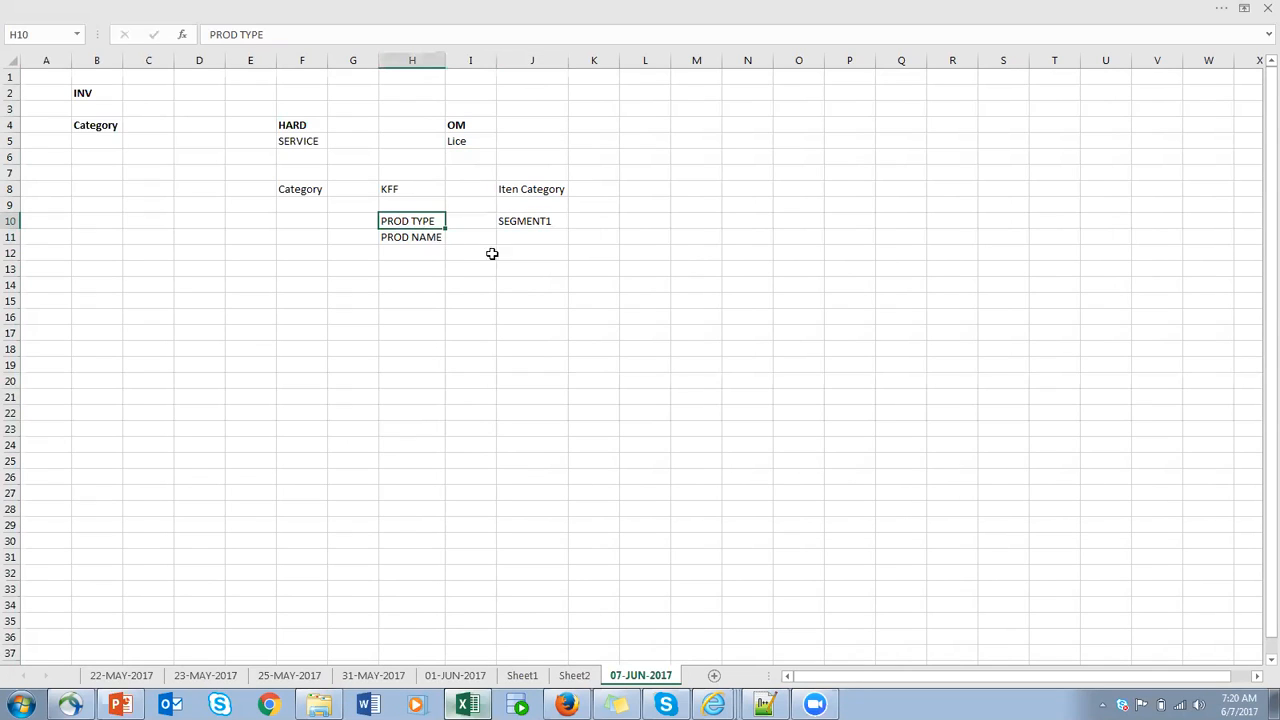
pyautogui.click(527, 242)
pyautogui.write('SEGMNET')
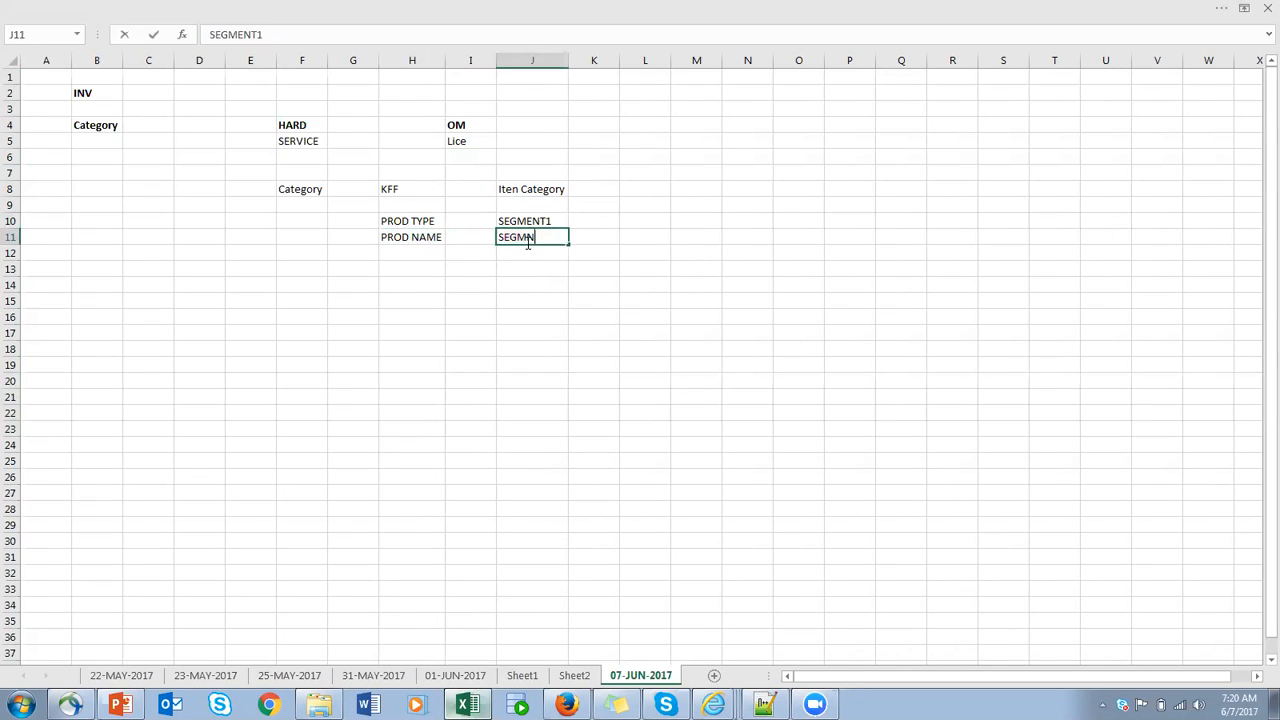
pyautogui.write('2')
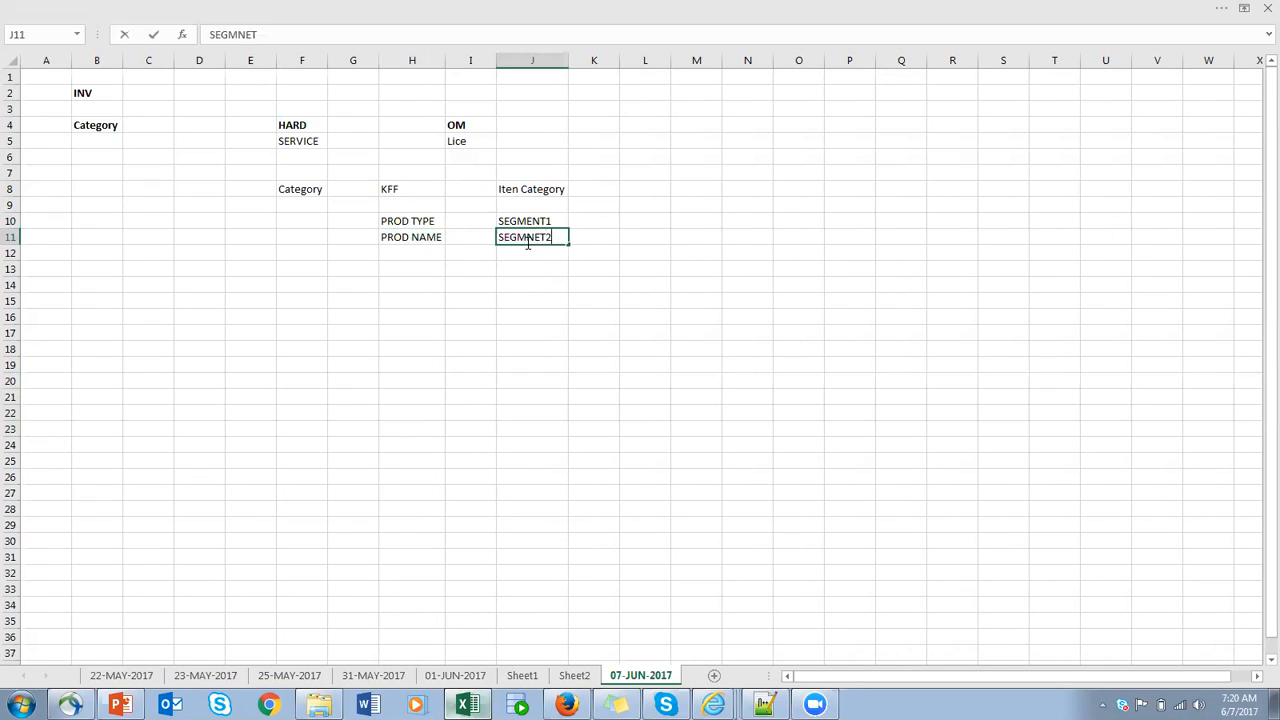
pyautogui.click(573, 61)
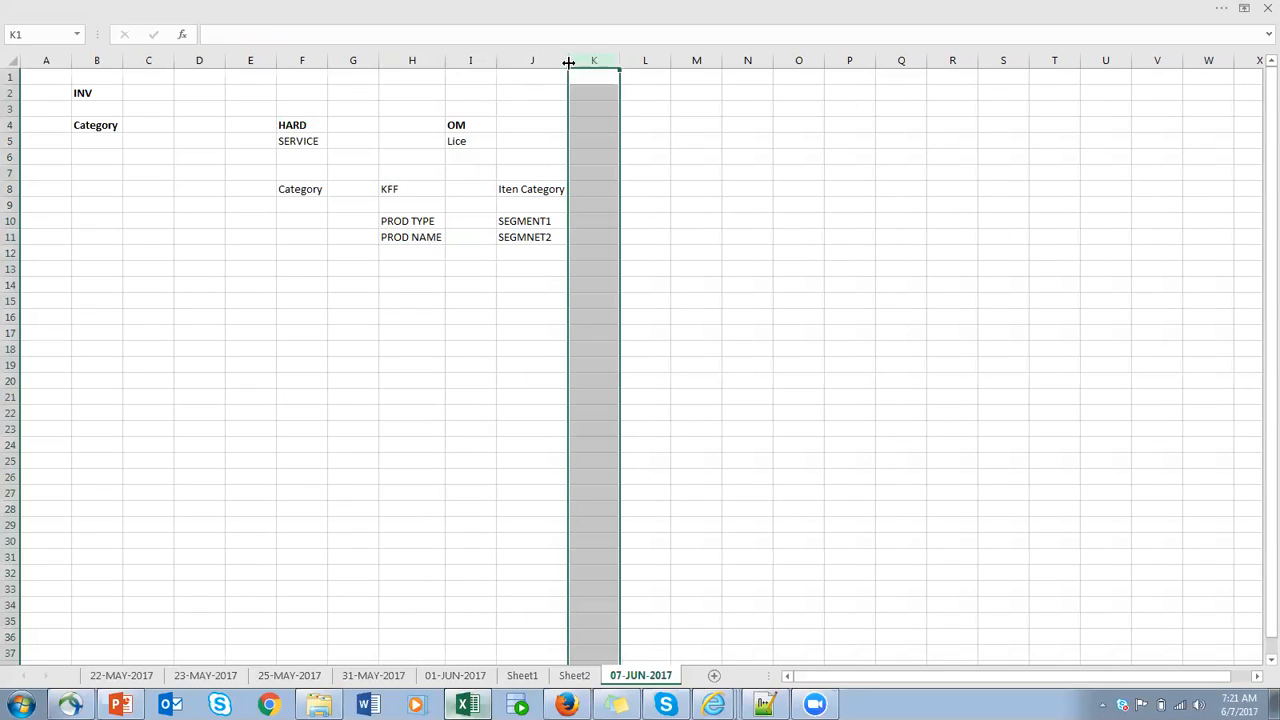
pyautogui.click(402, 220)
pyautogui.click(408, 237)
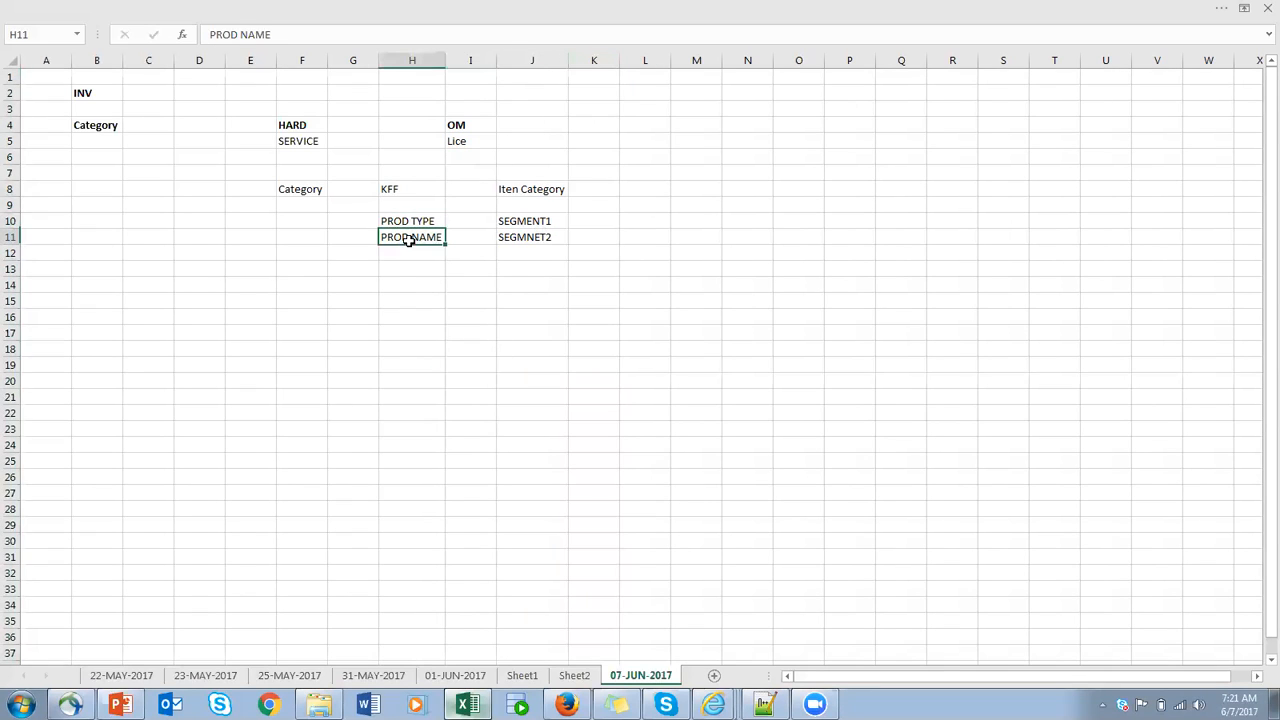
# - Enter Value1 in L10 and Value2 in L11 as the entries for the two segments
pyautogui.click(647, 221)
pyautogui.write('V')
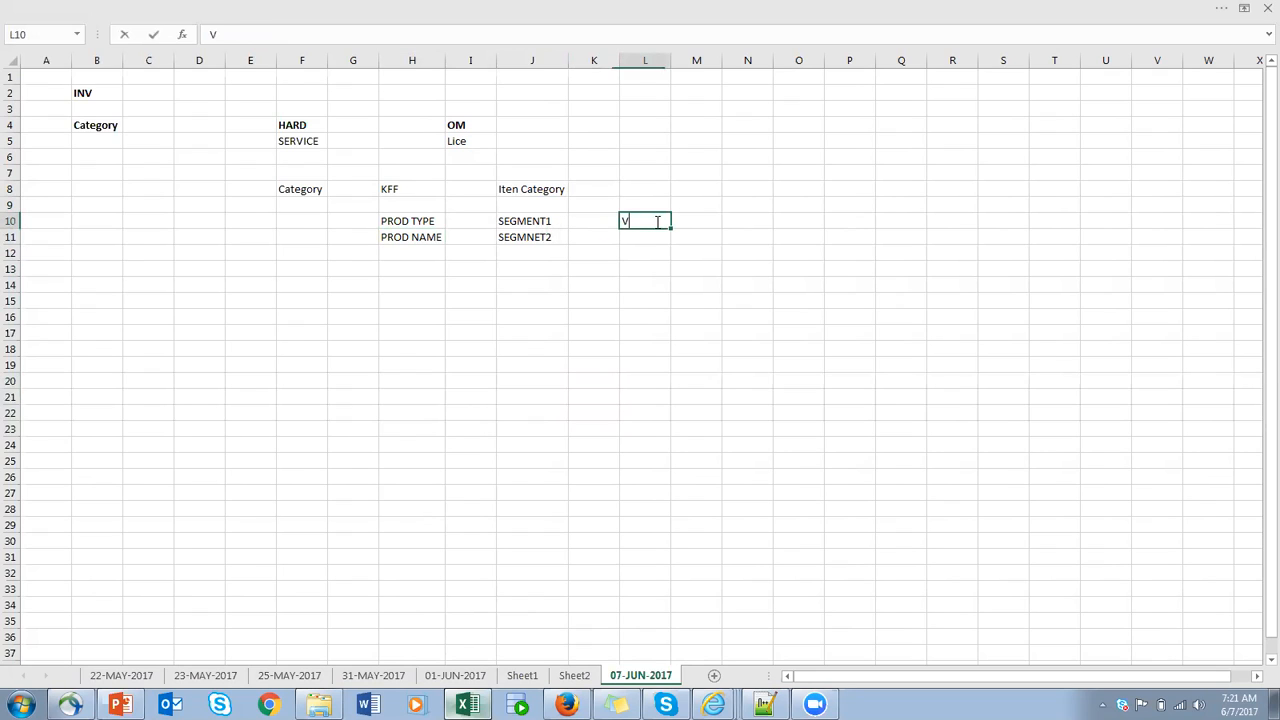
pyautogui.write('alue1')
pyautogui.click(644, 234)
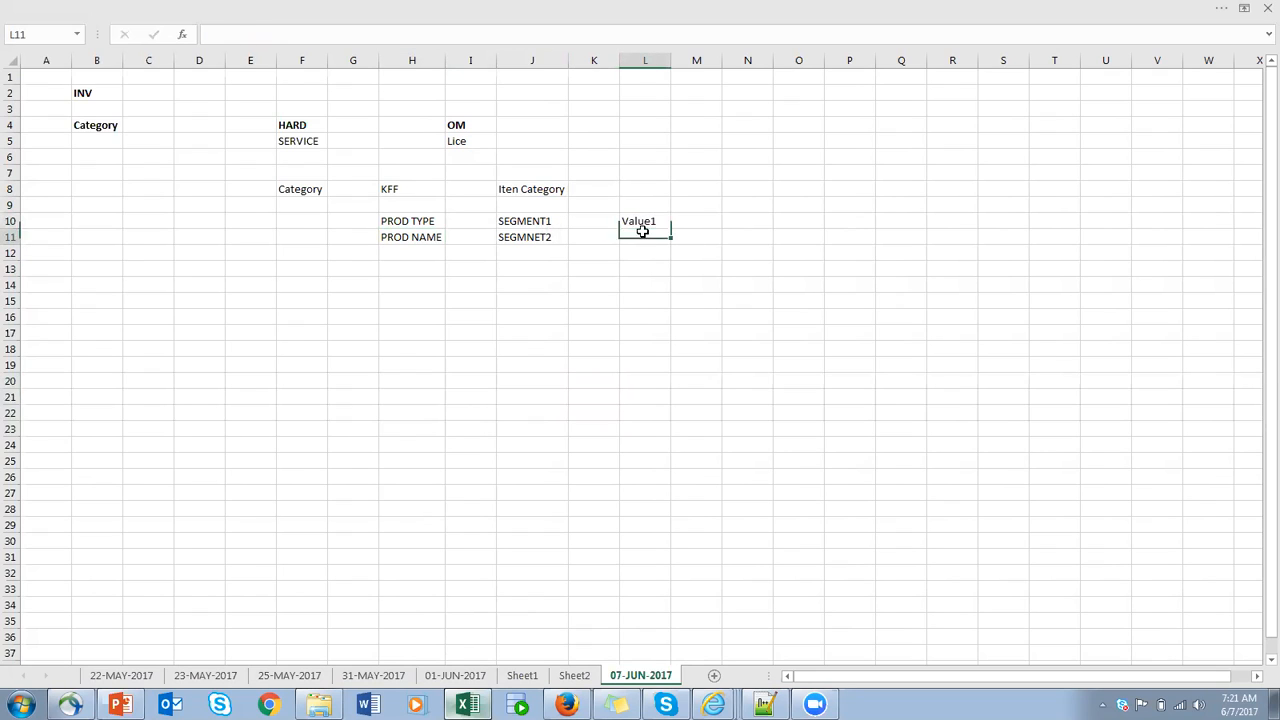
pyautogui.write('Value1')
pyautogui.press('BackSpace')
pyautogui.write('2')
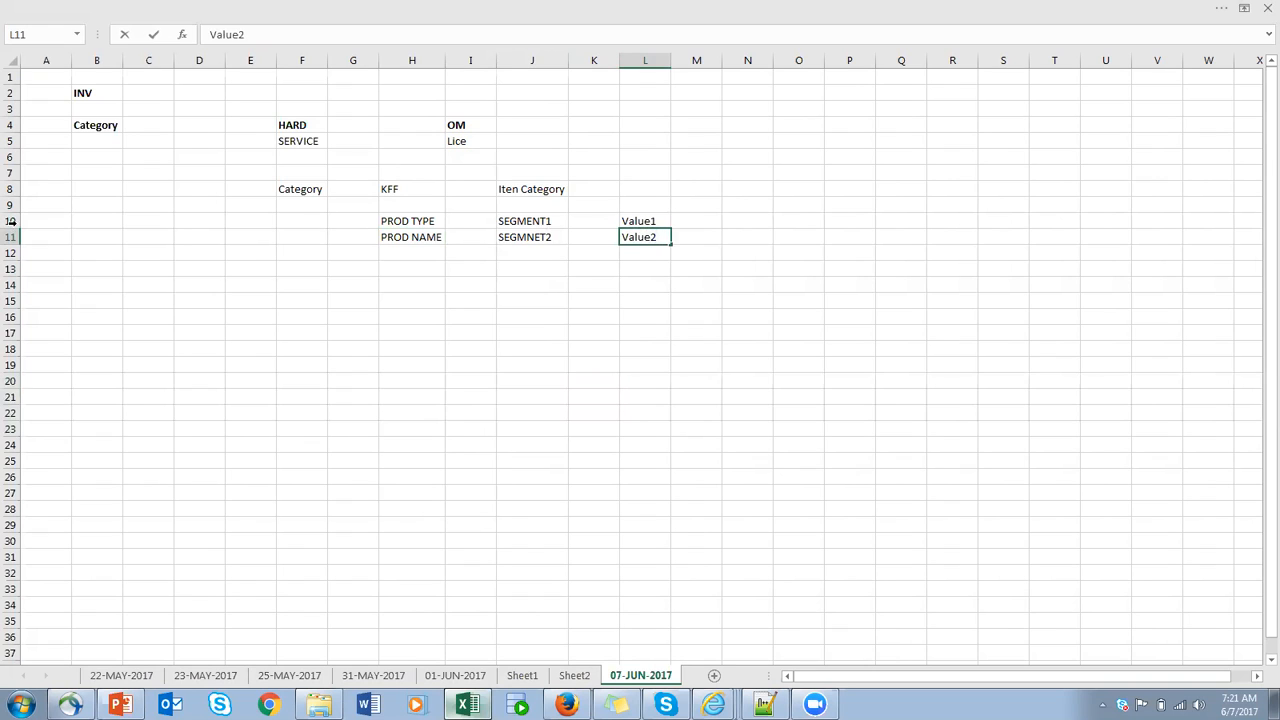
pyautogui.moveTo(11, 221); pyautogui.dragTo(15, 238)
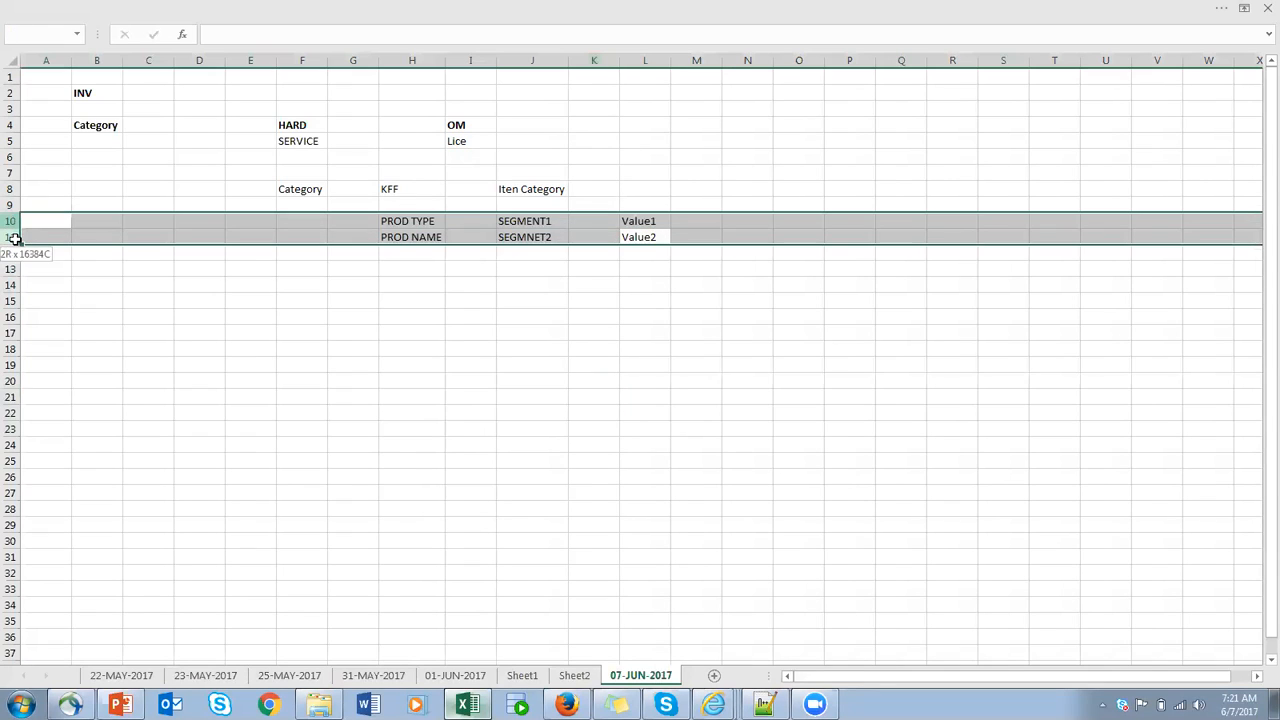
pyautogui.click(540, 221)
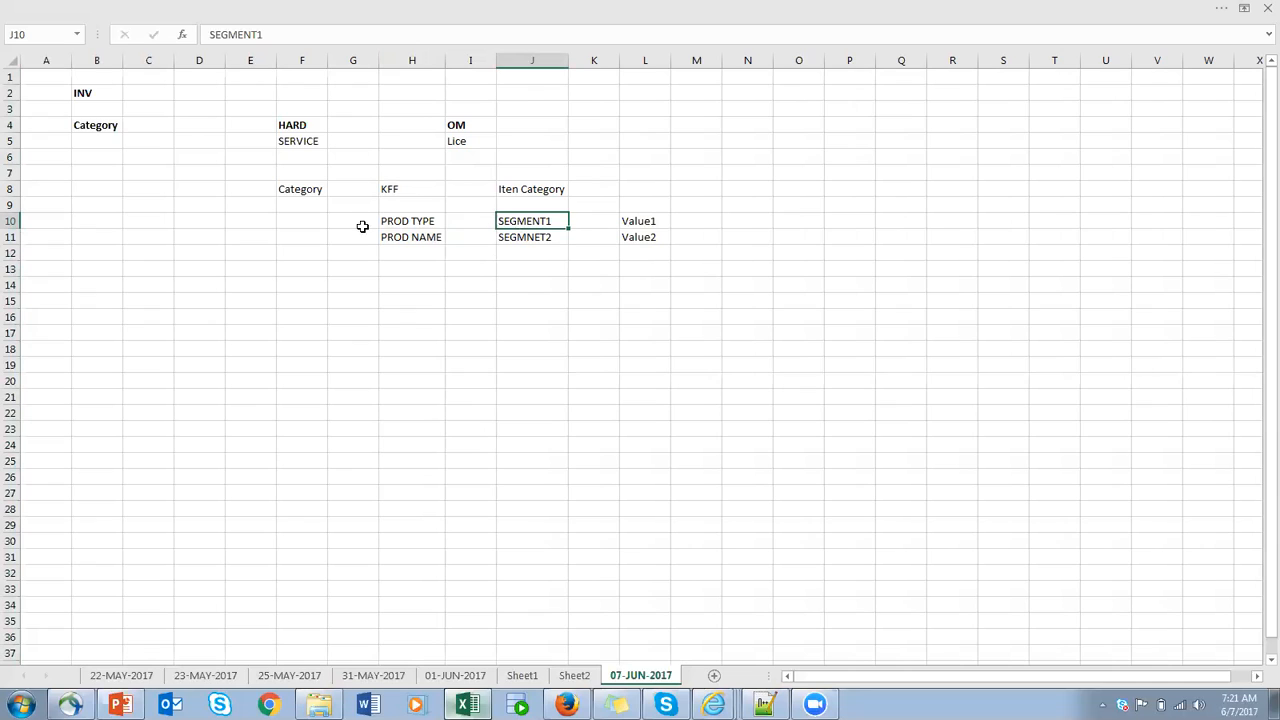
pyautogui.moveTo(9, 220); pyautogui.dragTo(10, 240)
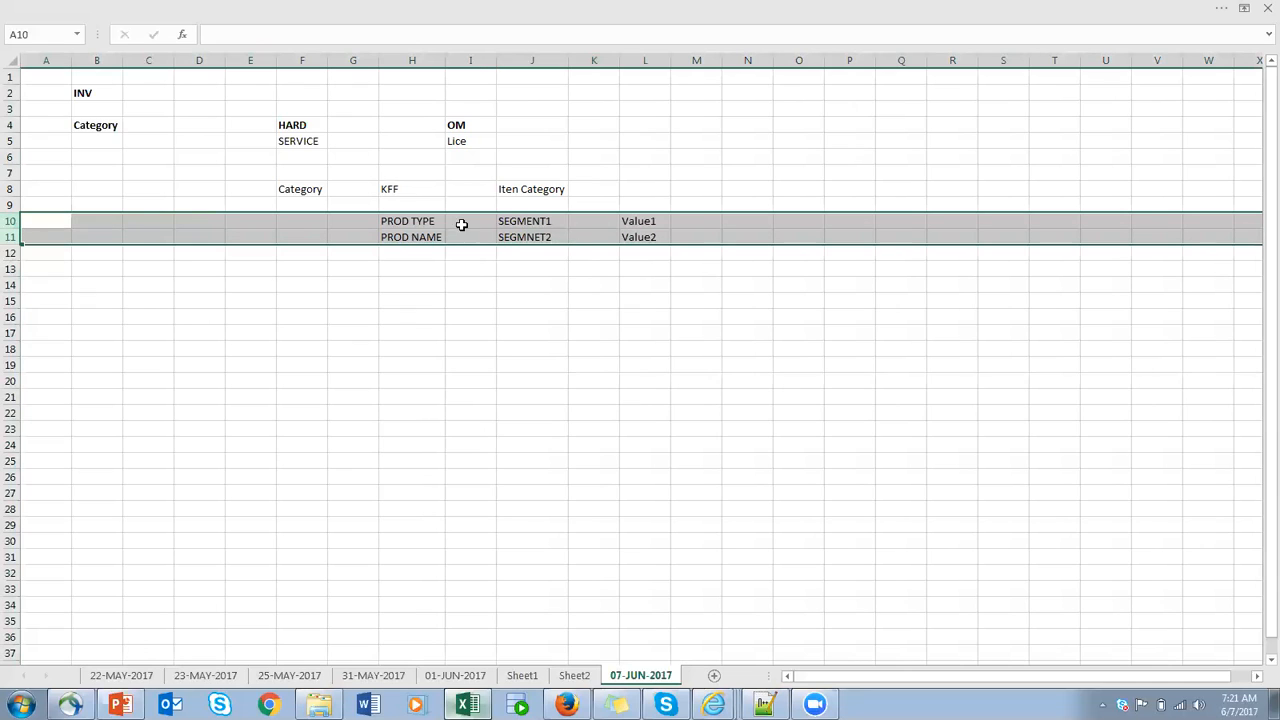
pyautogui.click(401, 219)
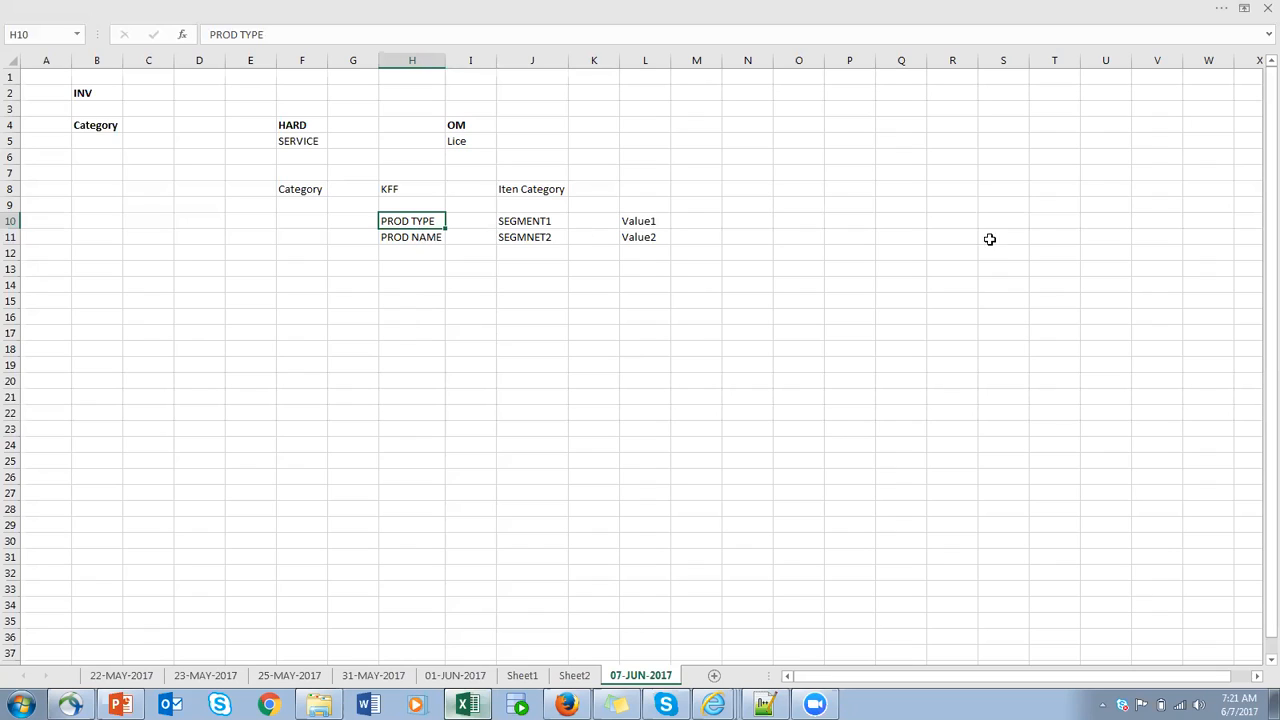
pyautogui.click(1063, 215)
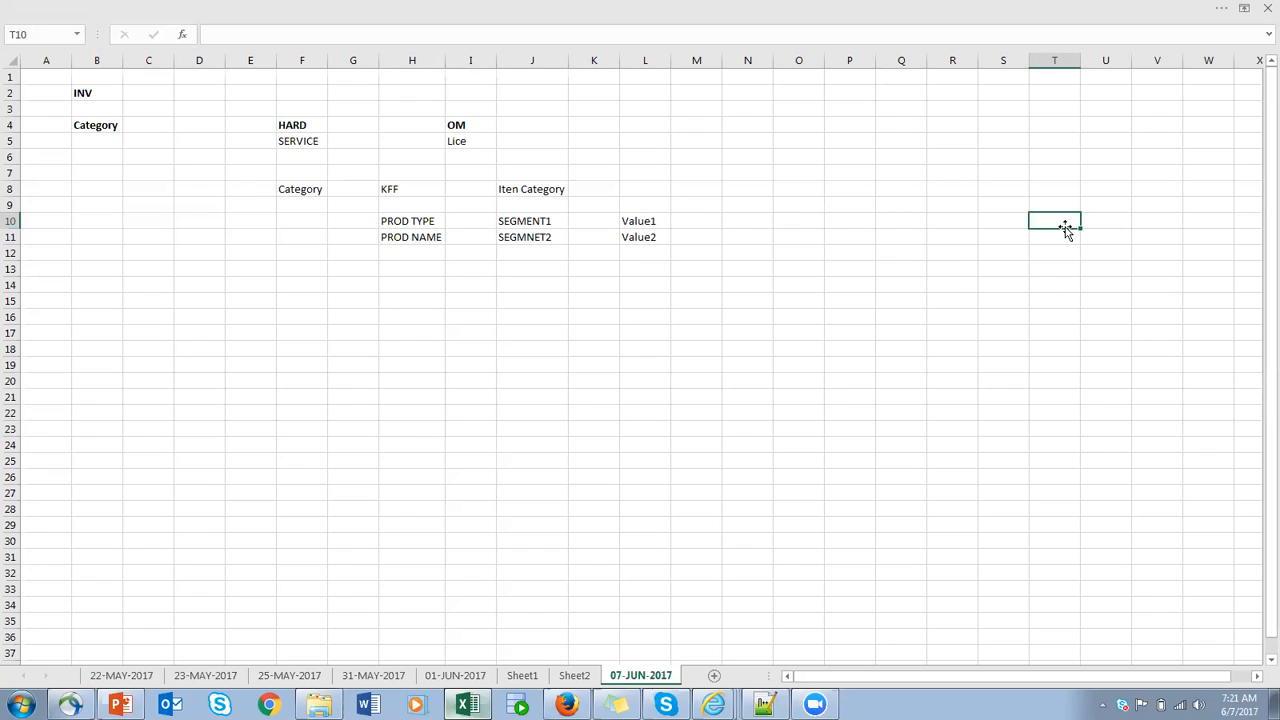
pyautogui.click(434, 238)
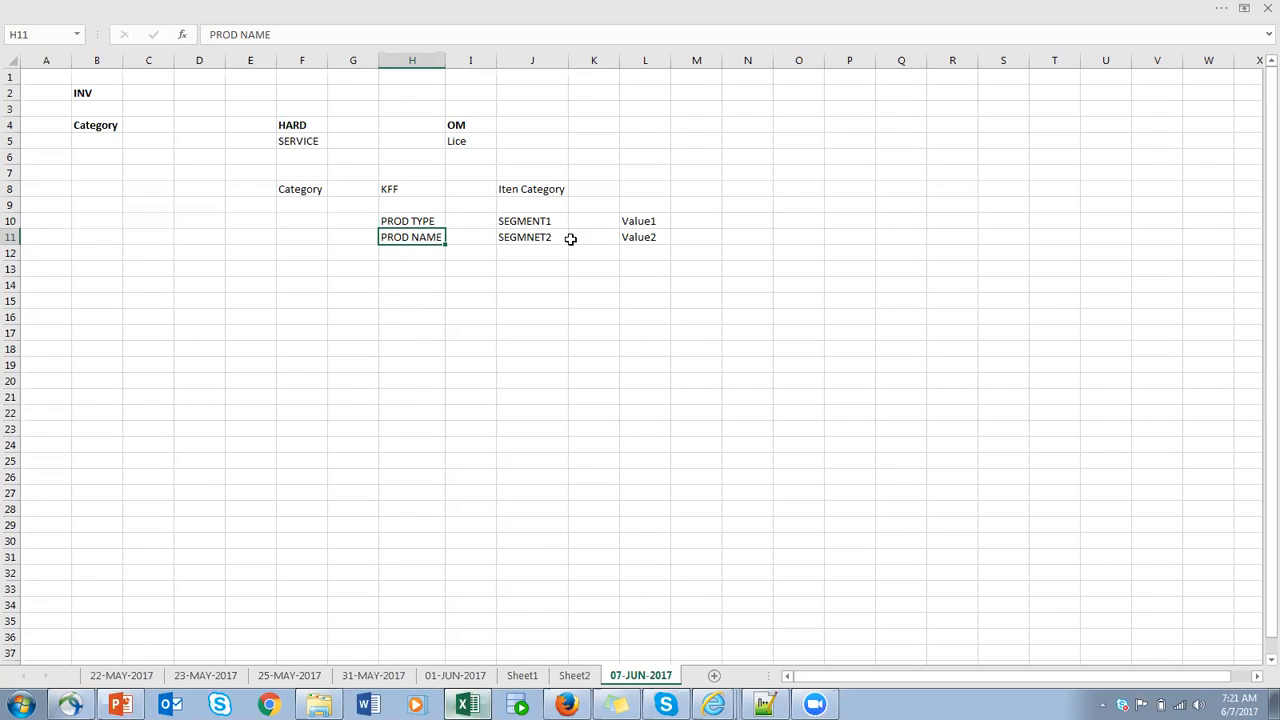
pyautogui.click(1056, 226)
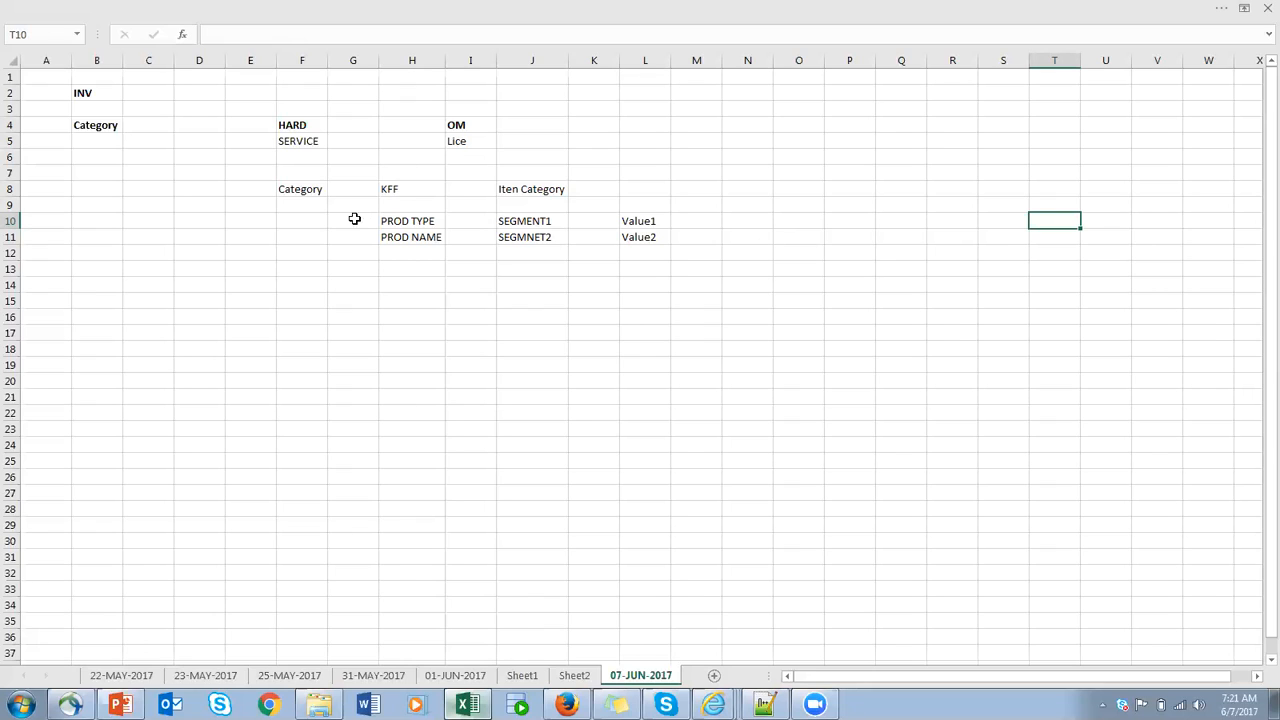
pyautogui.moveTo(301, 218); pyautogui.dragTo(733, 242)
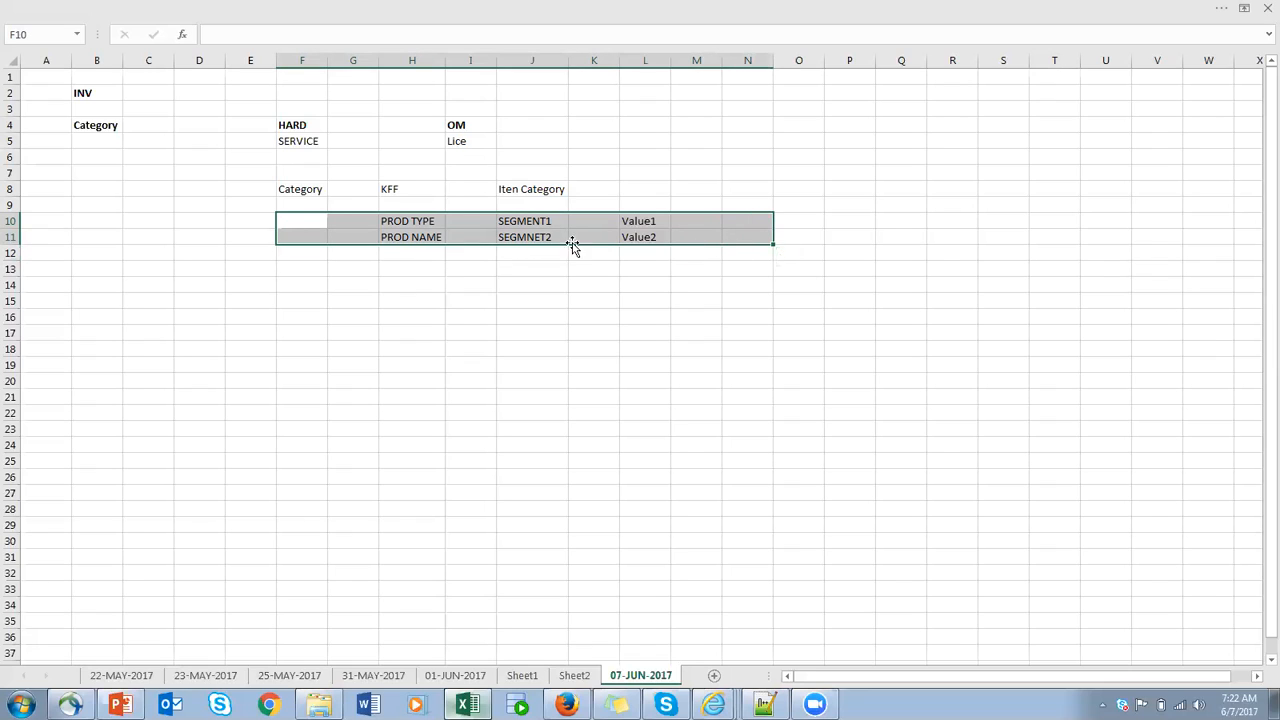
pyautogui.click(343, 222)
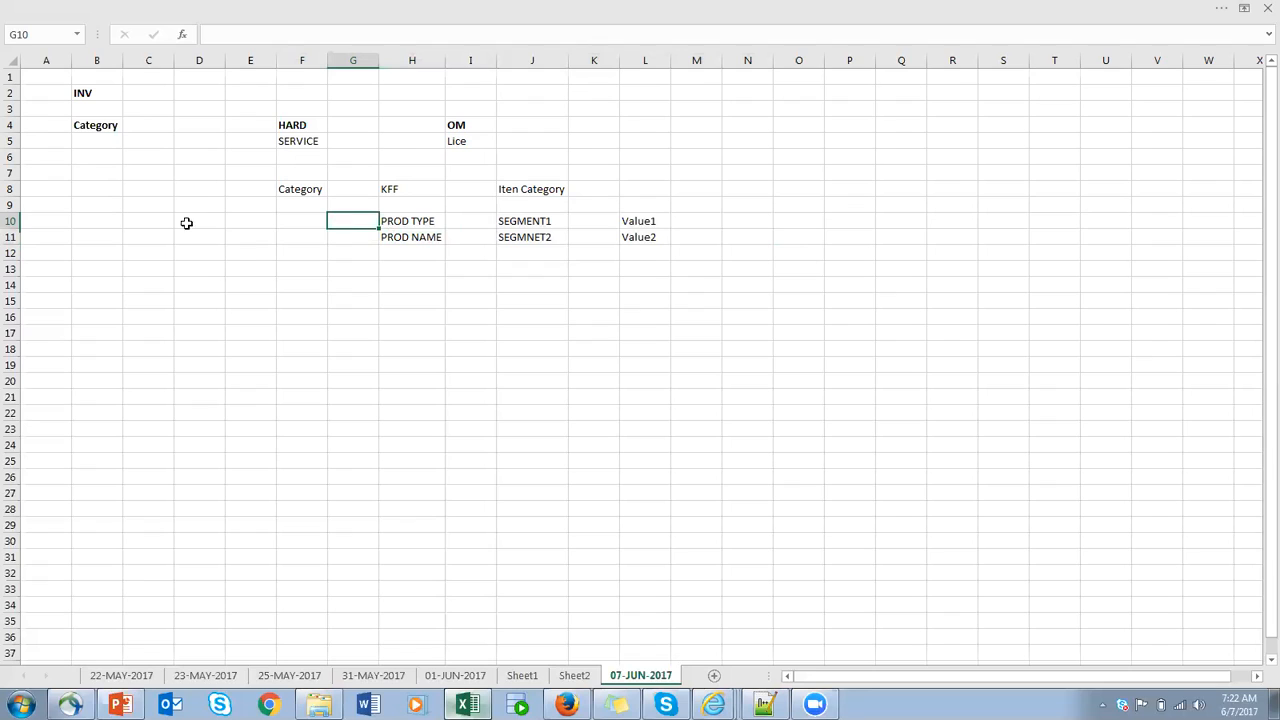
pyautogui.moveTo(12, 220)
pyautogui.mouseDown()
pyautogui.moveTo(11, 251)
pyautogui.moveTo(18, 243)
pyautogui.mouseUp()
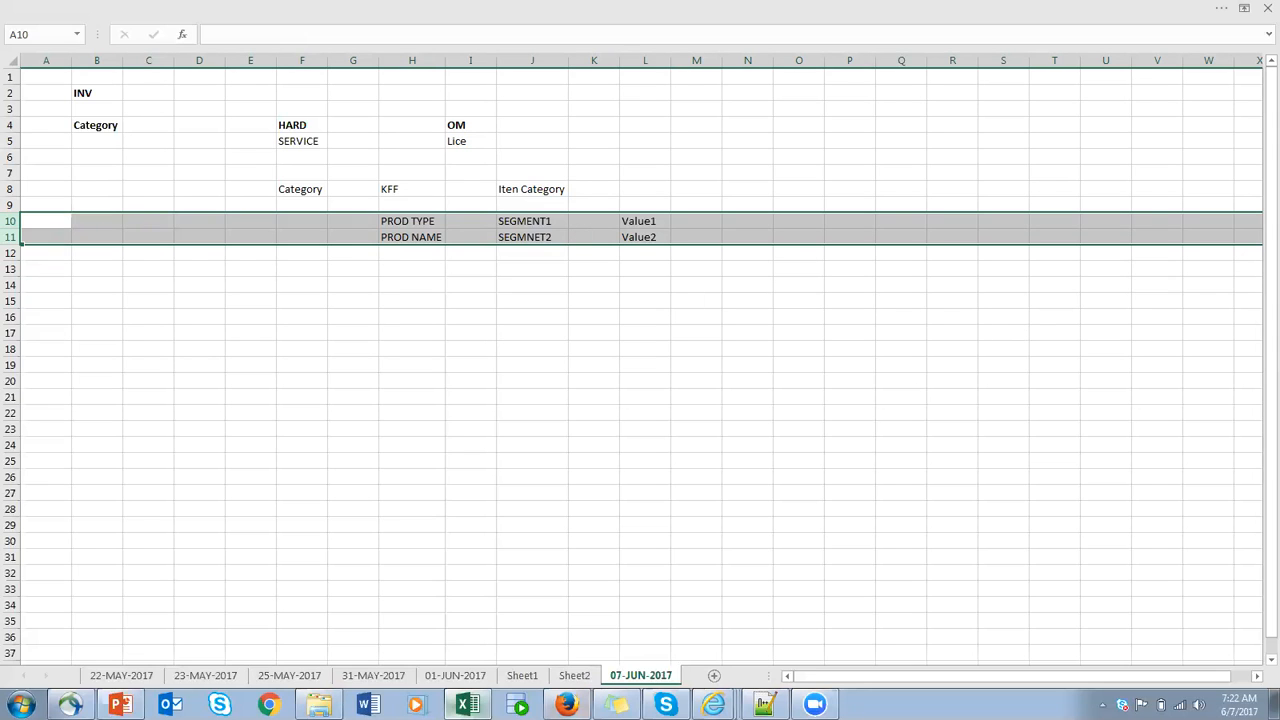
# - Switch to Oracle Applications in Firefox and open Setup and Maintenance
pyautogui.click(566, 704)
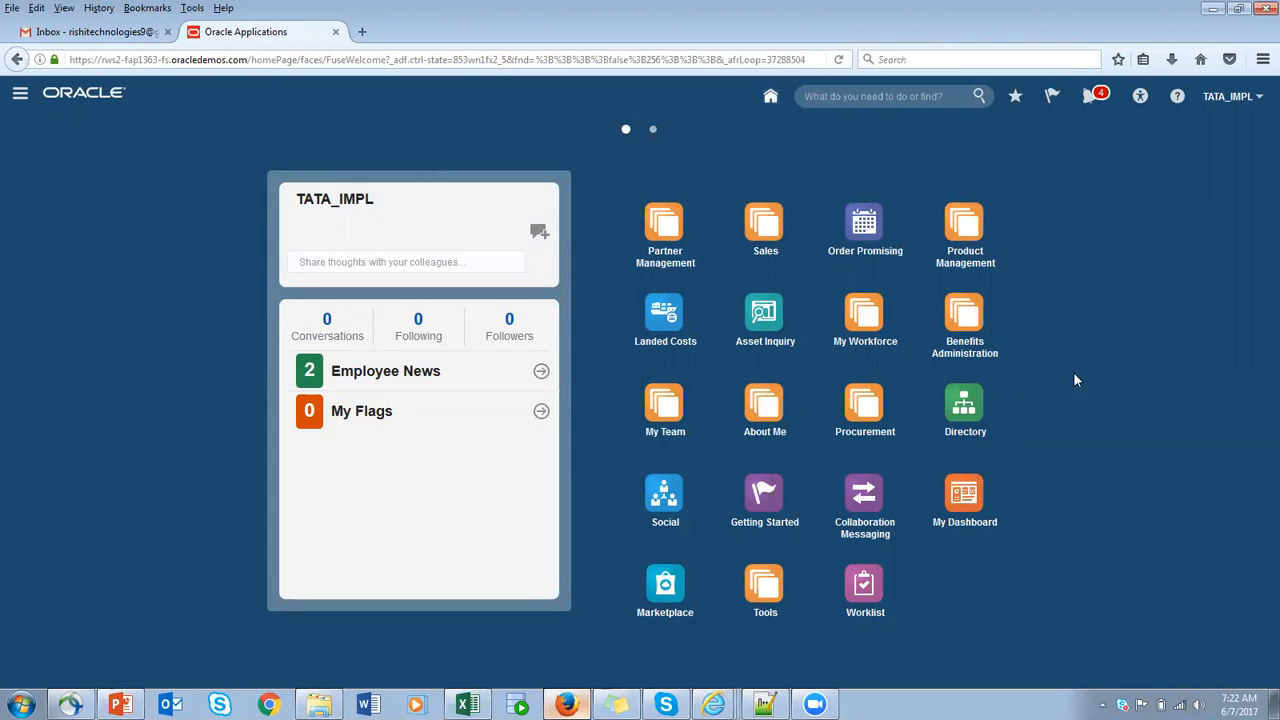
pyautogui.click(1259, 99)
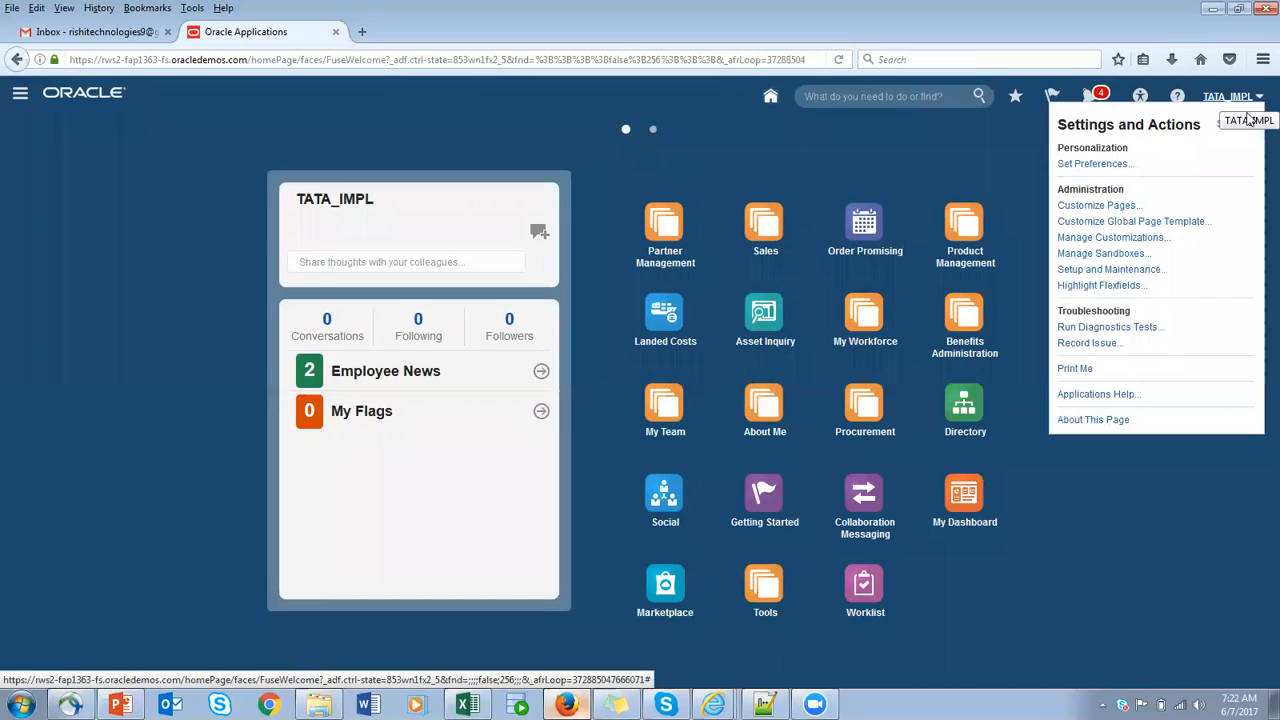
pyautogui.click(1125, 270)
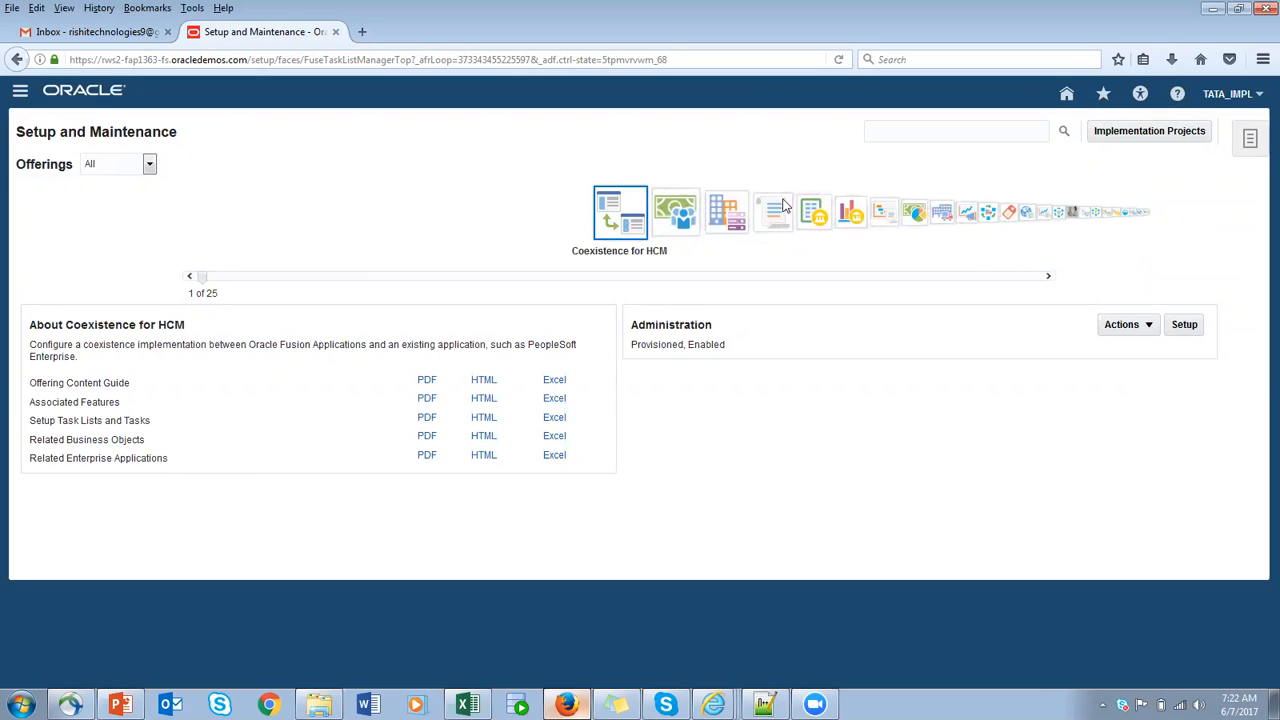
# - Browse the offerings to Procurement and open its setup page
pyautogui.click(816, 216)
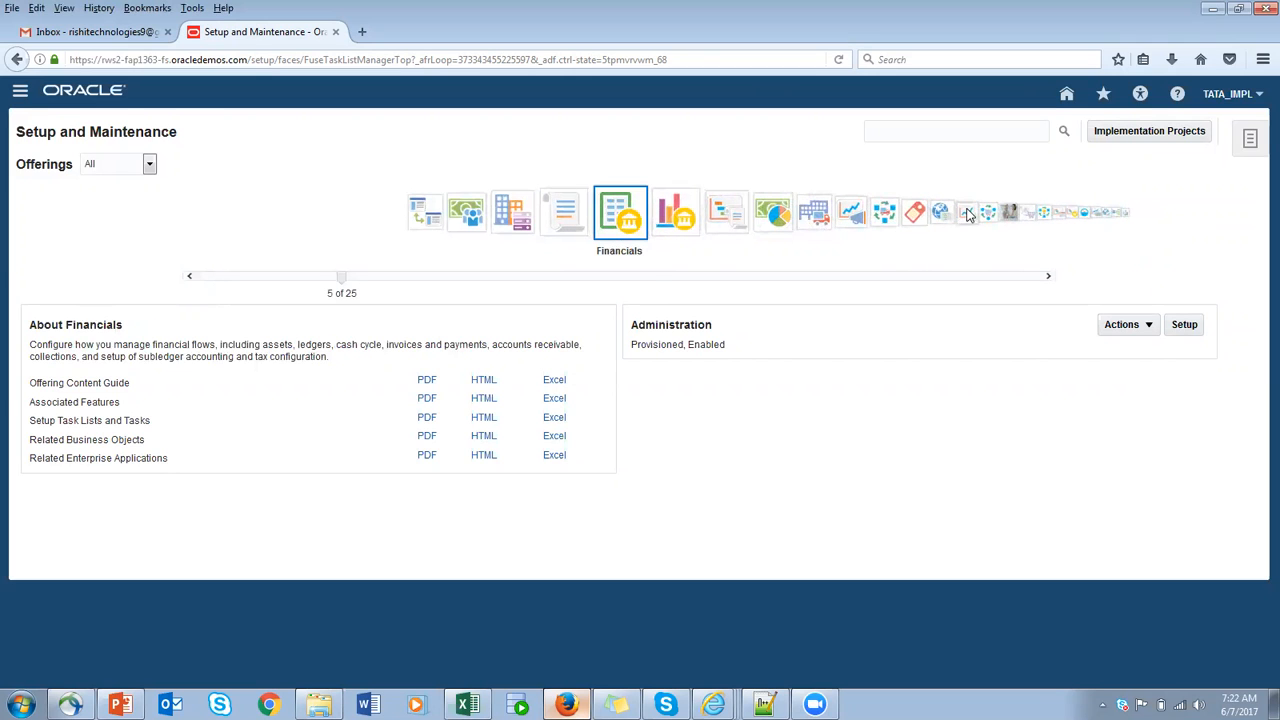
pyautogui.click(967, 213)
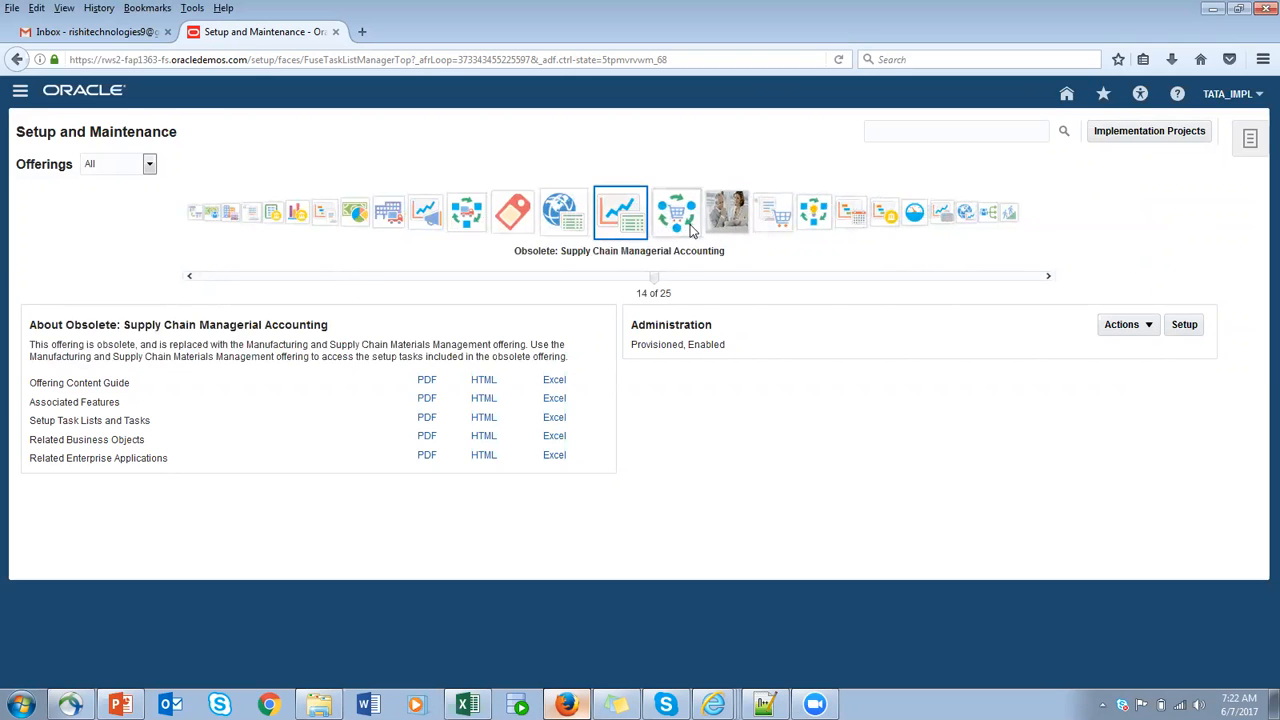
pyautogui.click(687, 226)
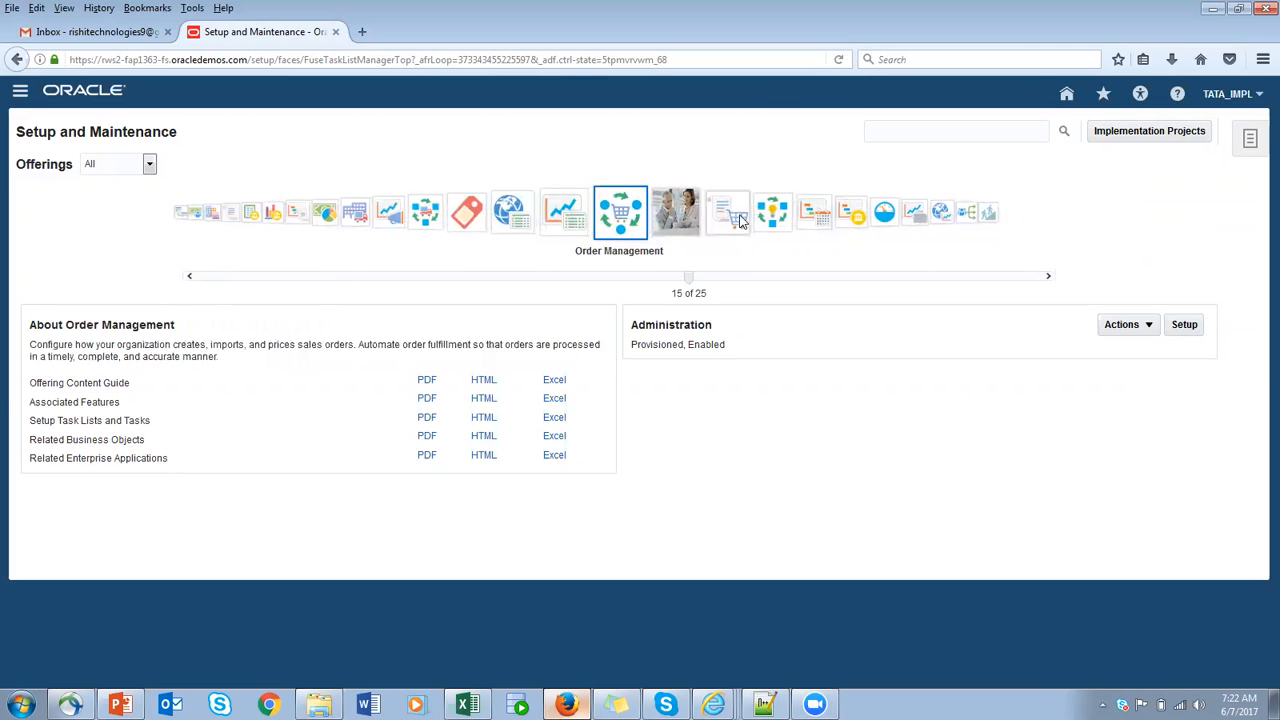
pyautogui.click(676, 224)
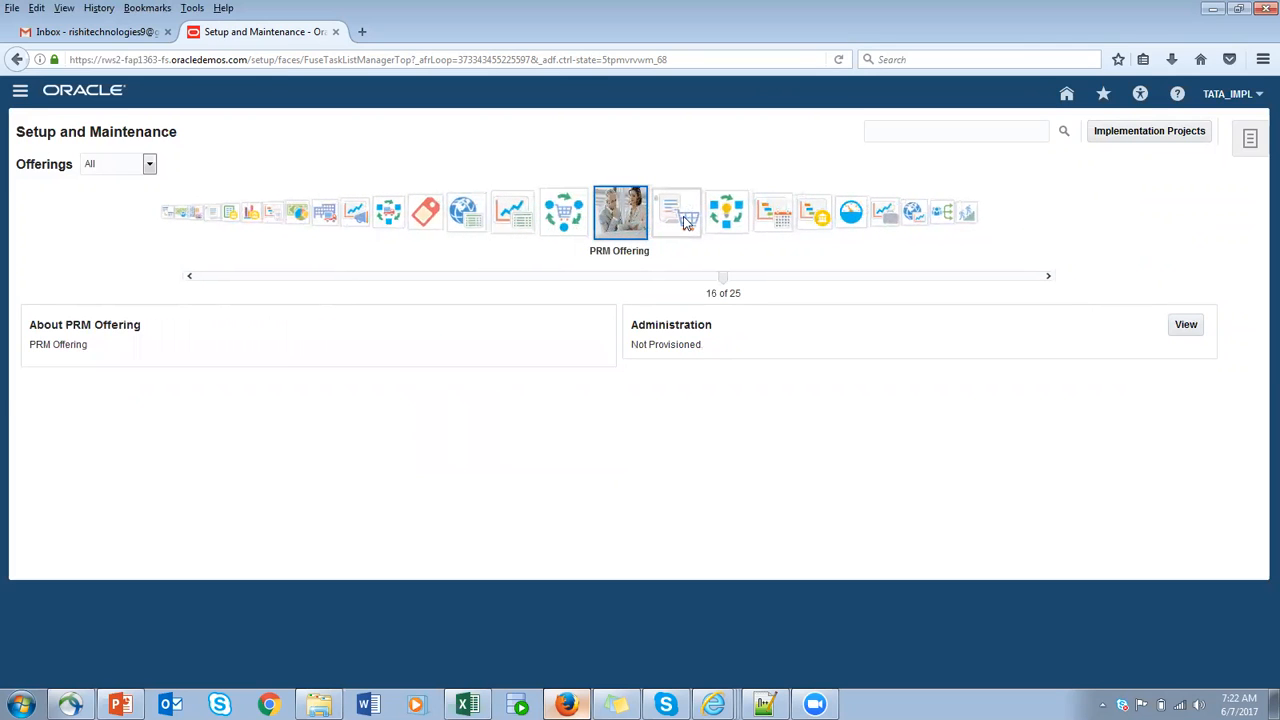
pyautogui.click(686, 224)
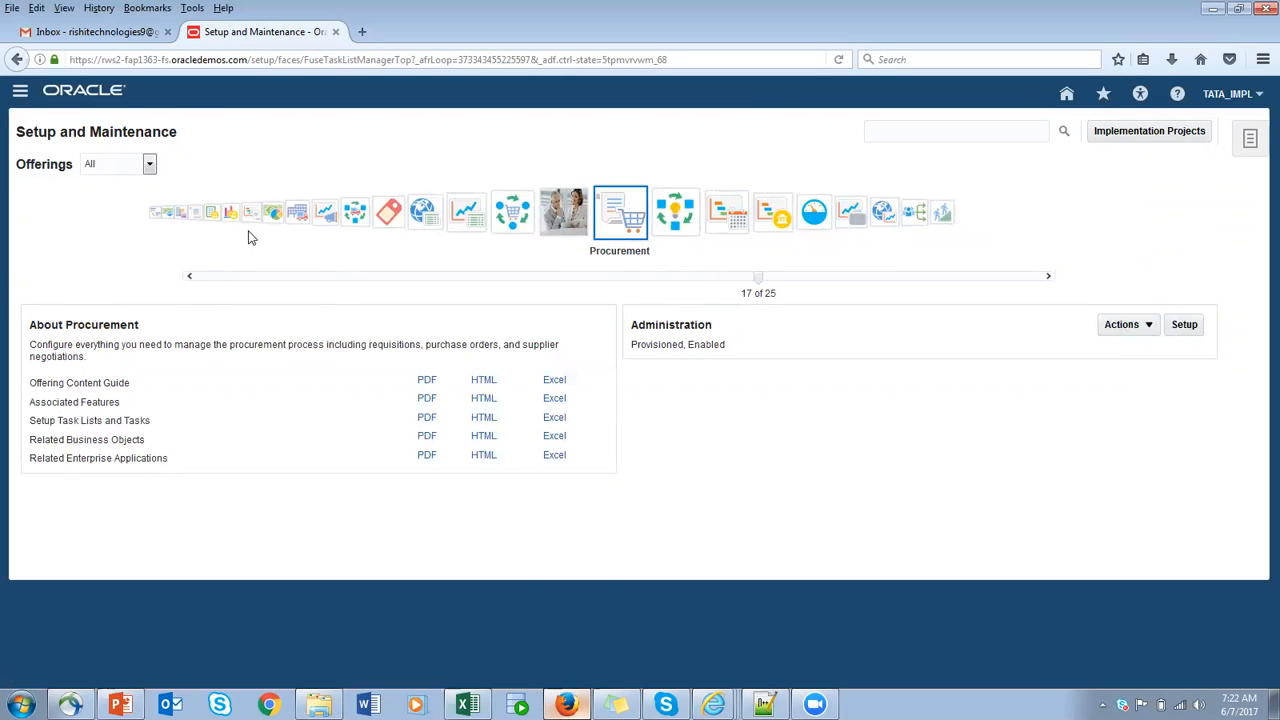
pyautogui.click(1196, 324)
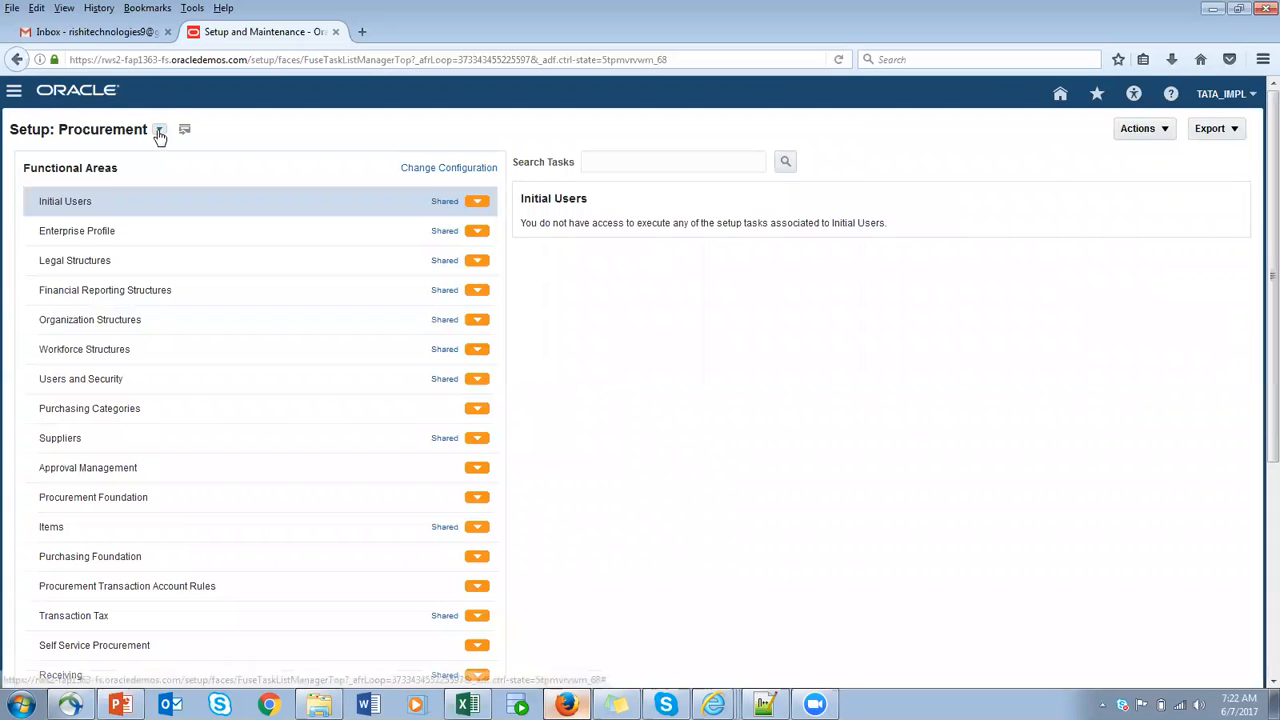
# - Switch the setup page to the Product Management offering and show the setup tasks of its Catalogs functional area
pyautogui.click(160, 258)
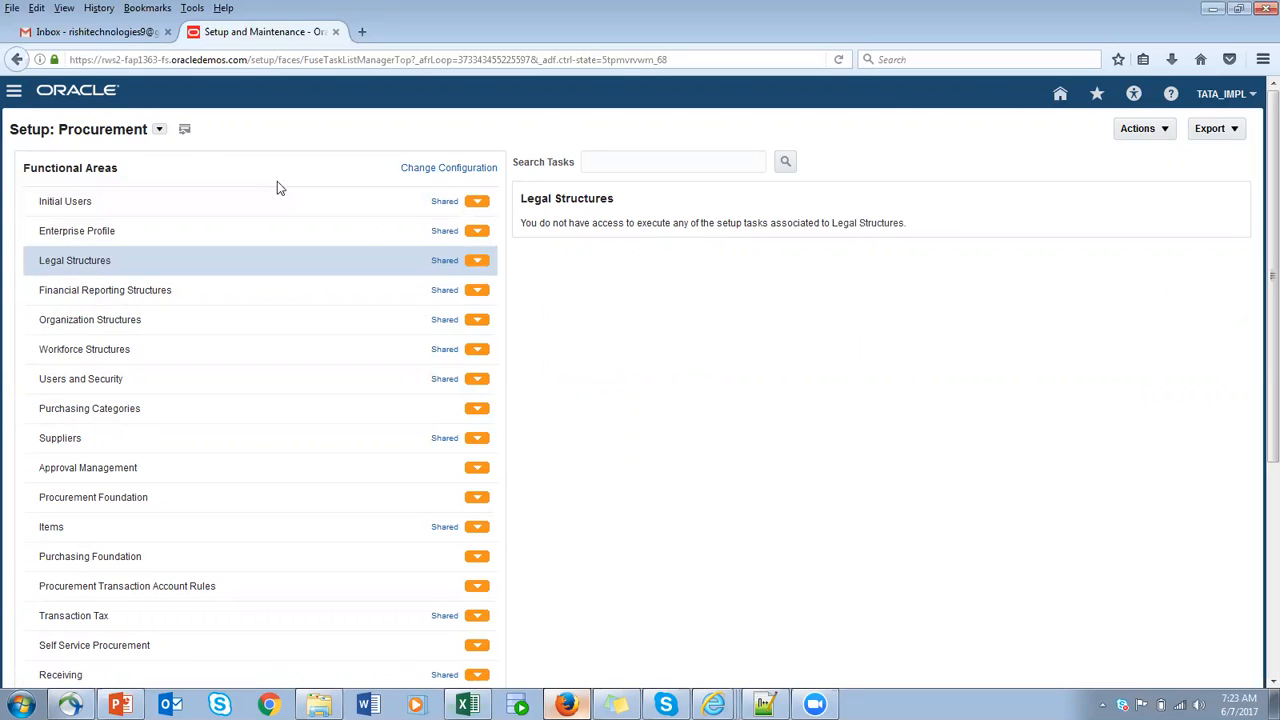
pyautogui.click(161, 131)
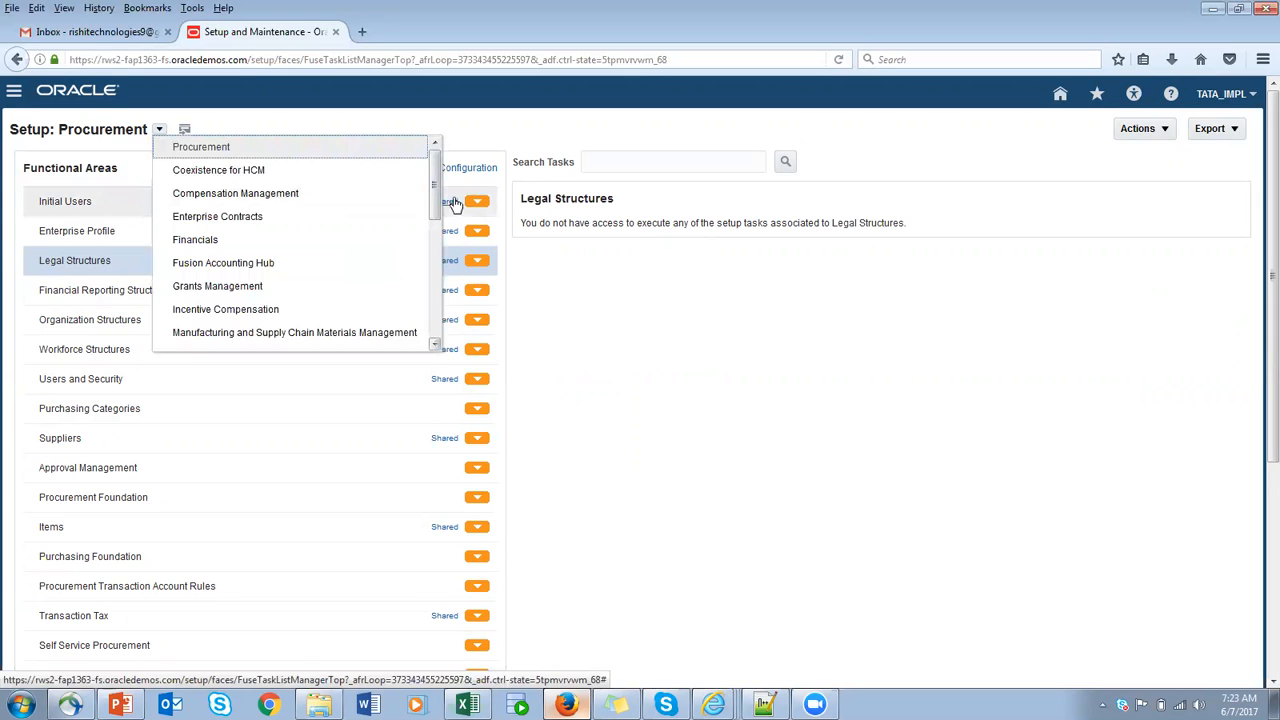
pyautogui.moveTo(435, 186); pyautogui.dragTo(434, 218)
pyautogui.click(629, 142)
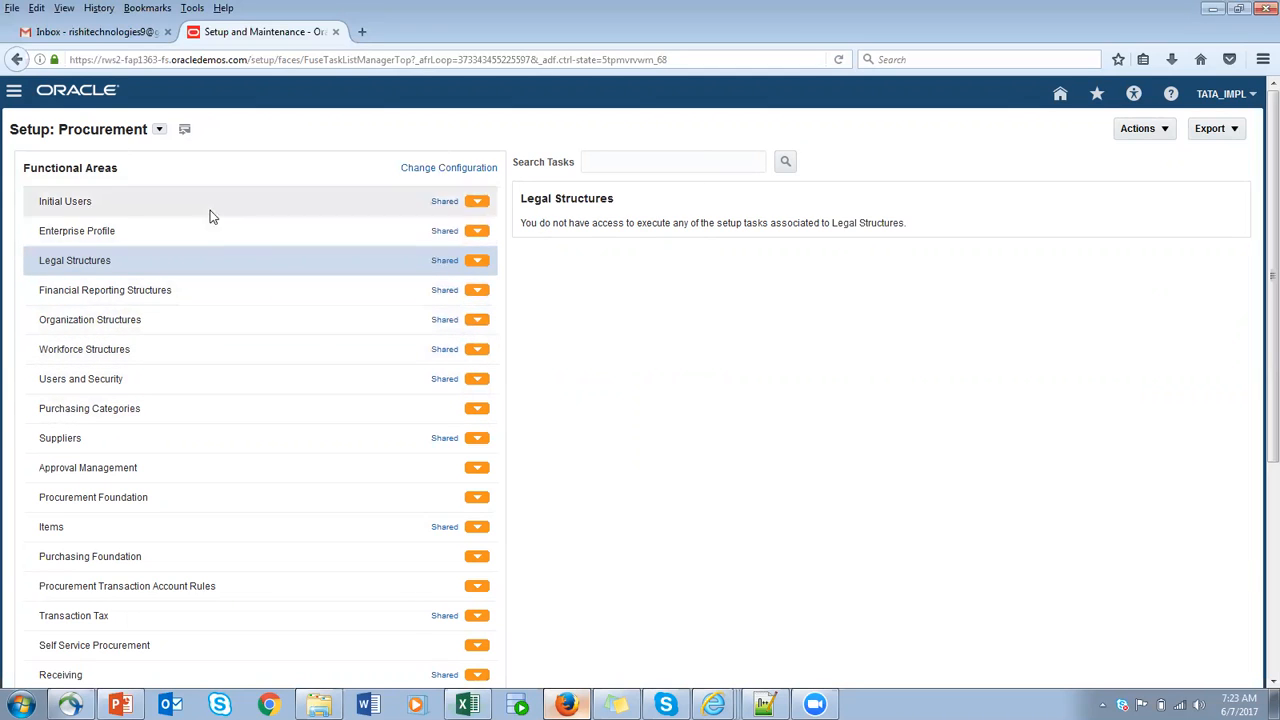
pyautogui.click(159, 130)
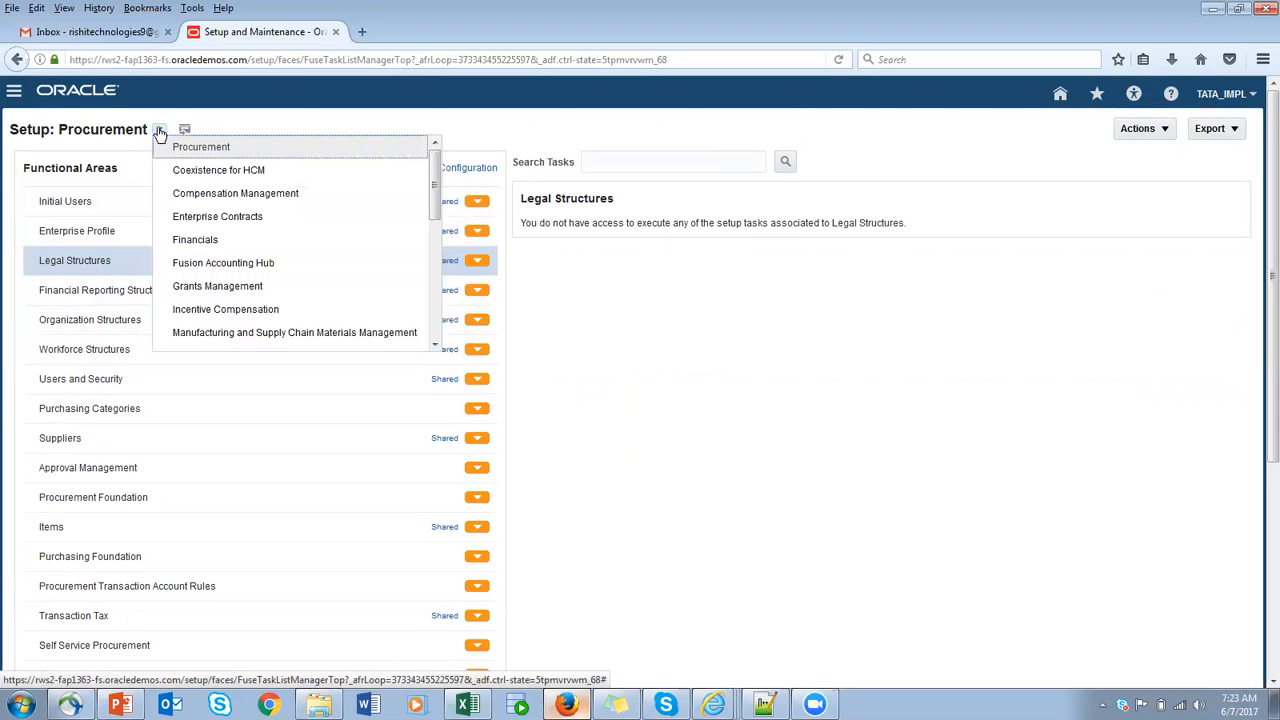
pyautogui.moveTo(432, 192); pyautogui.dragTo(440, 288)
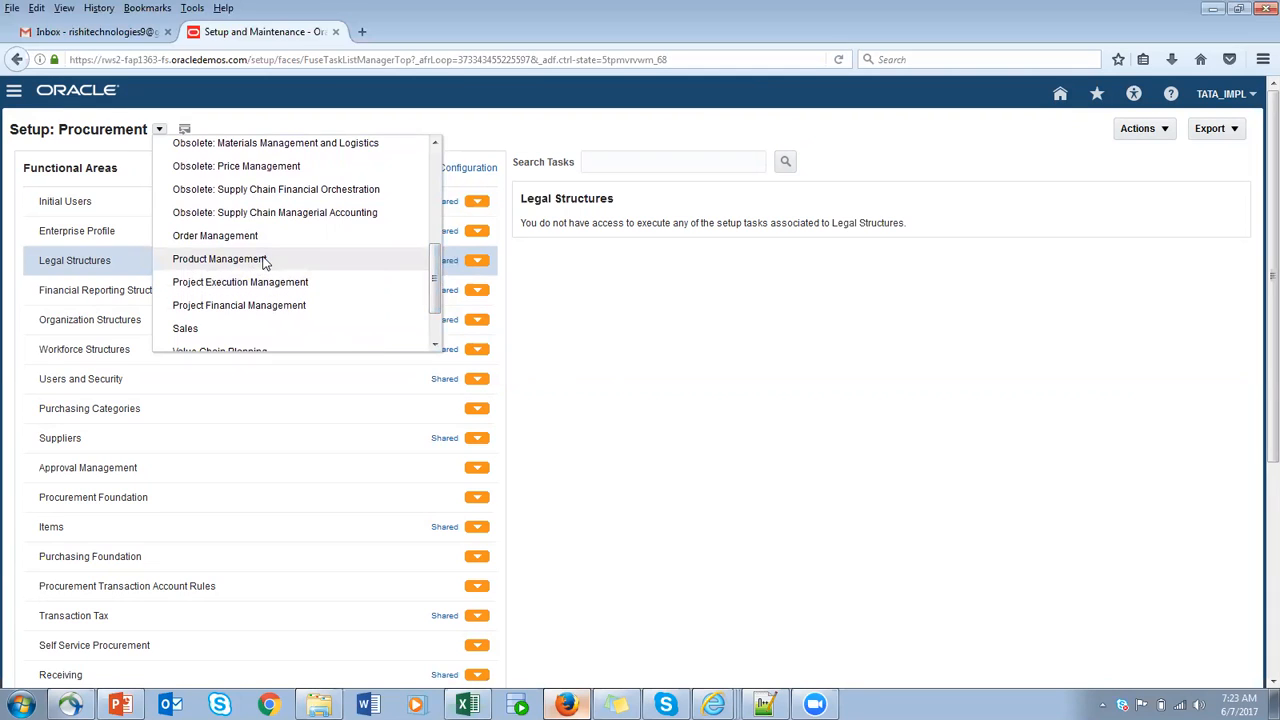
pyautogui.click(267, 260)
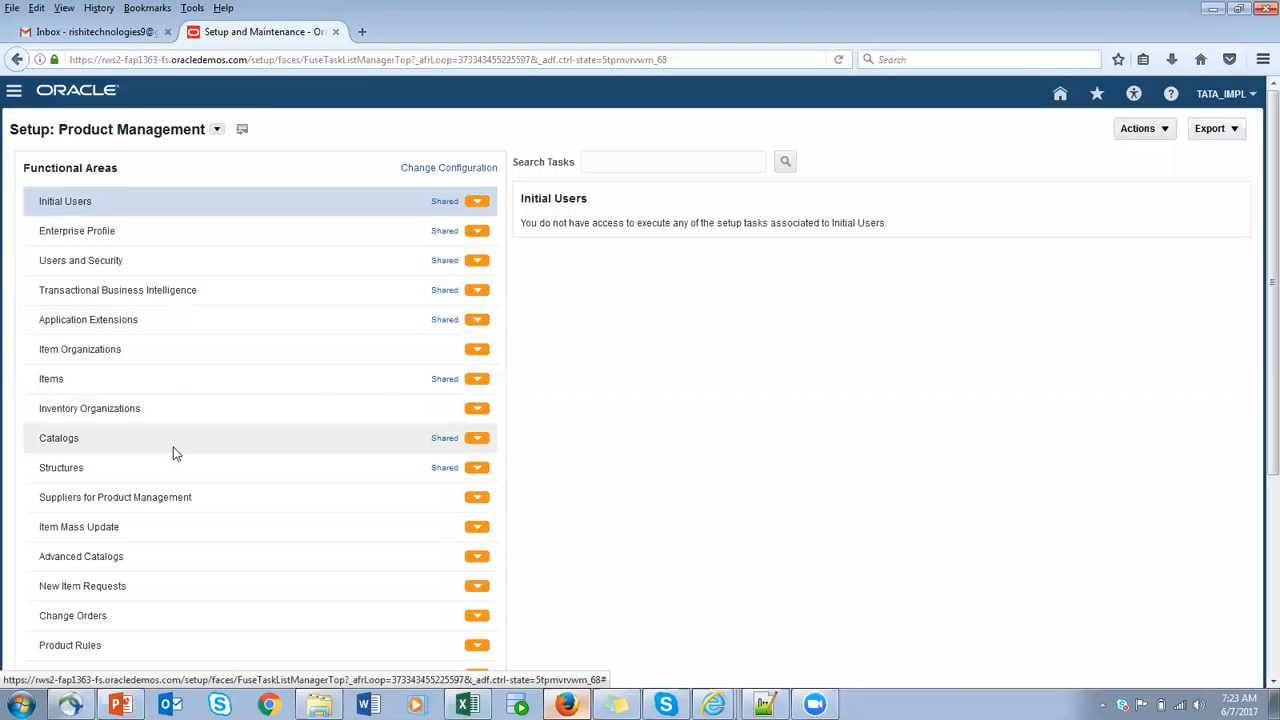
pyautogui.click(137, 449)
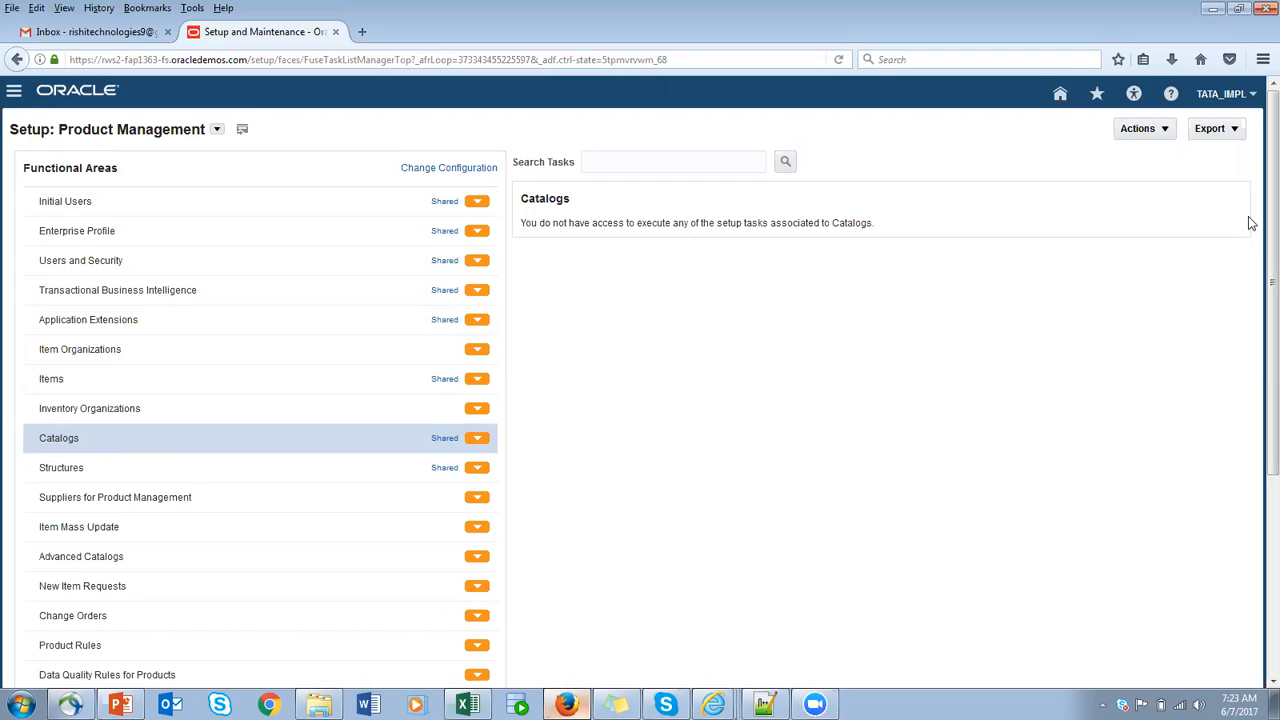
# - Return to the Setup and Maintenance overview, open the implementation projects and look through the existing ones
pyautogui.click(1253, 96)
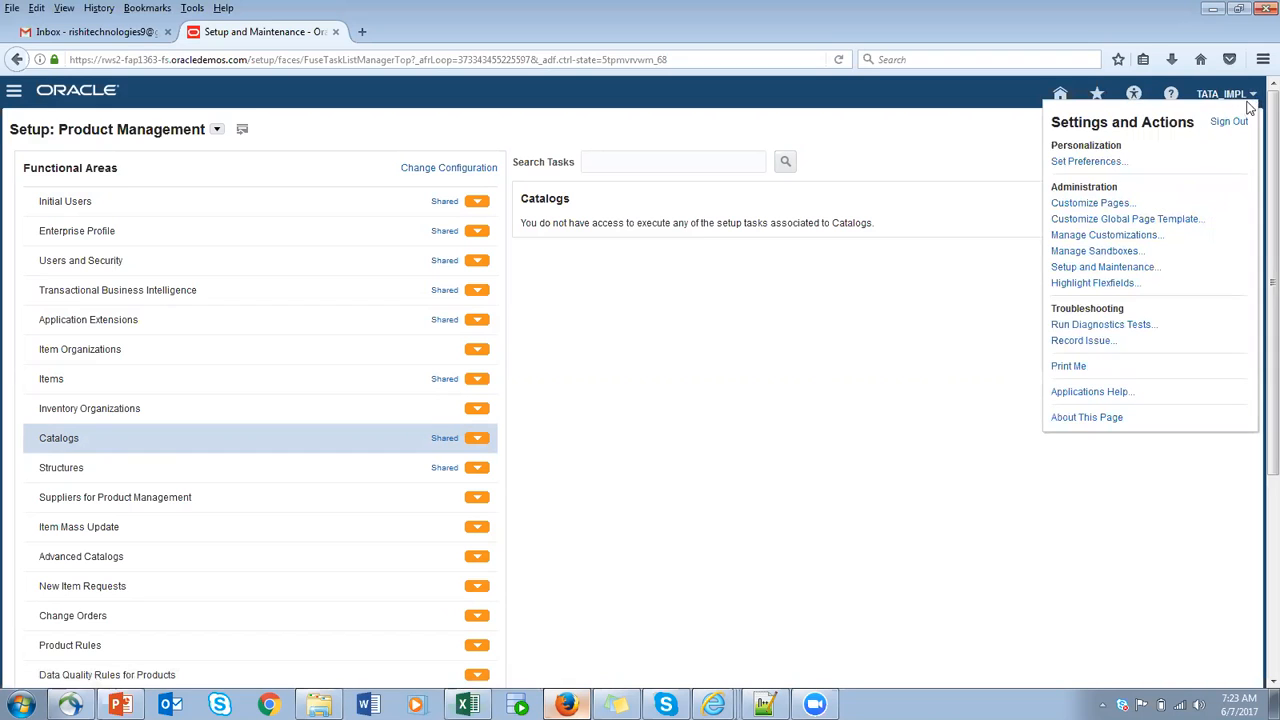
pyautogui.click(1115, 268)
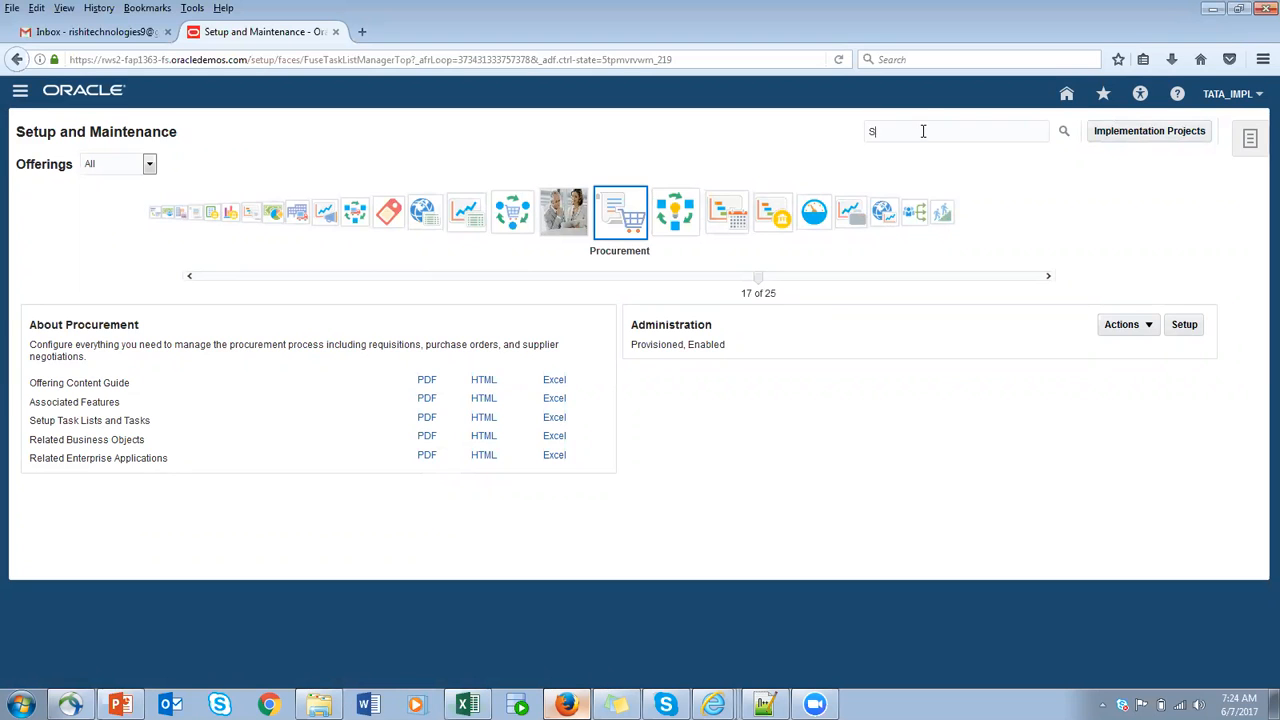
pyautogui.click(1125, 131)
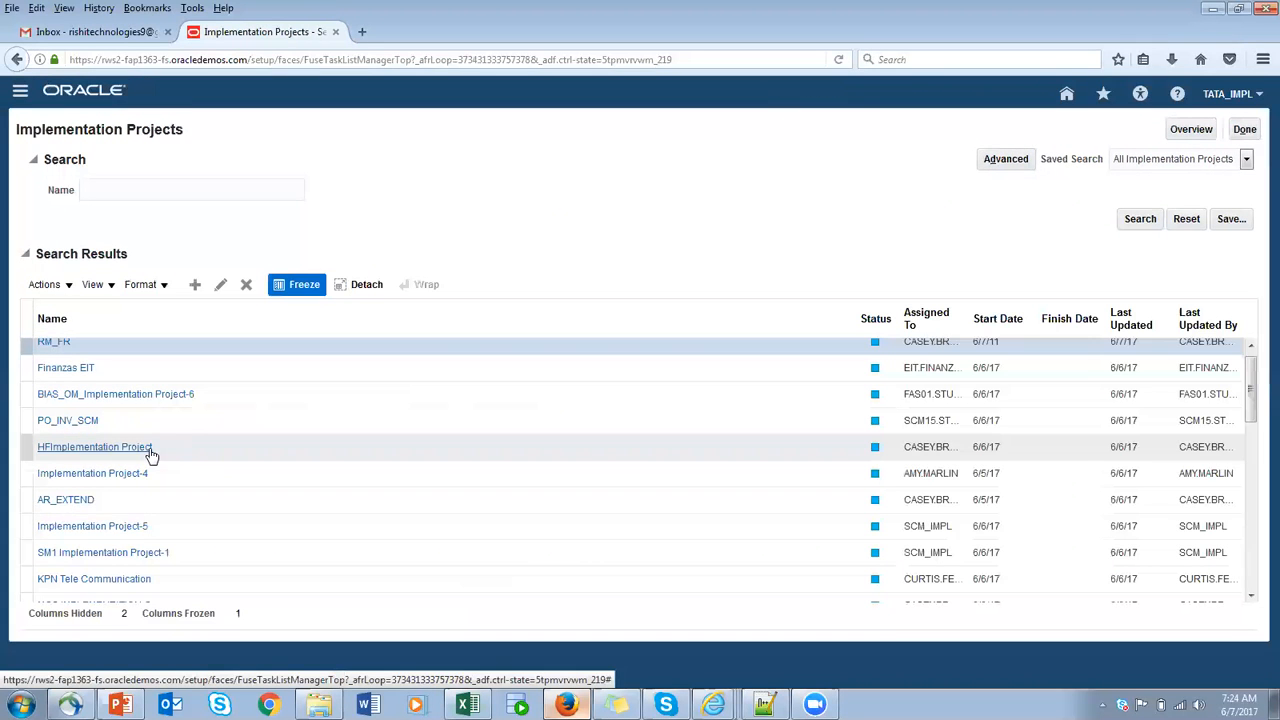
pyautogui.scroll(-3, 152, 458)
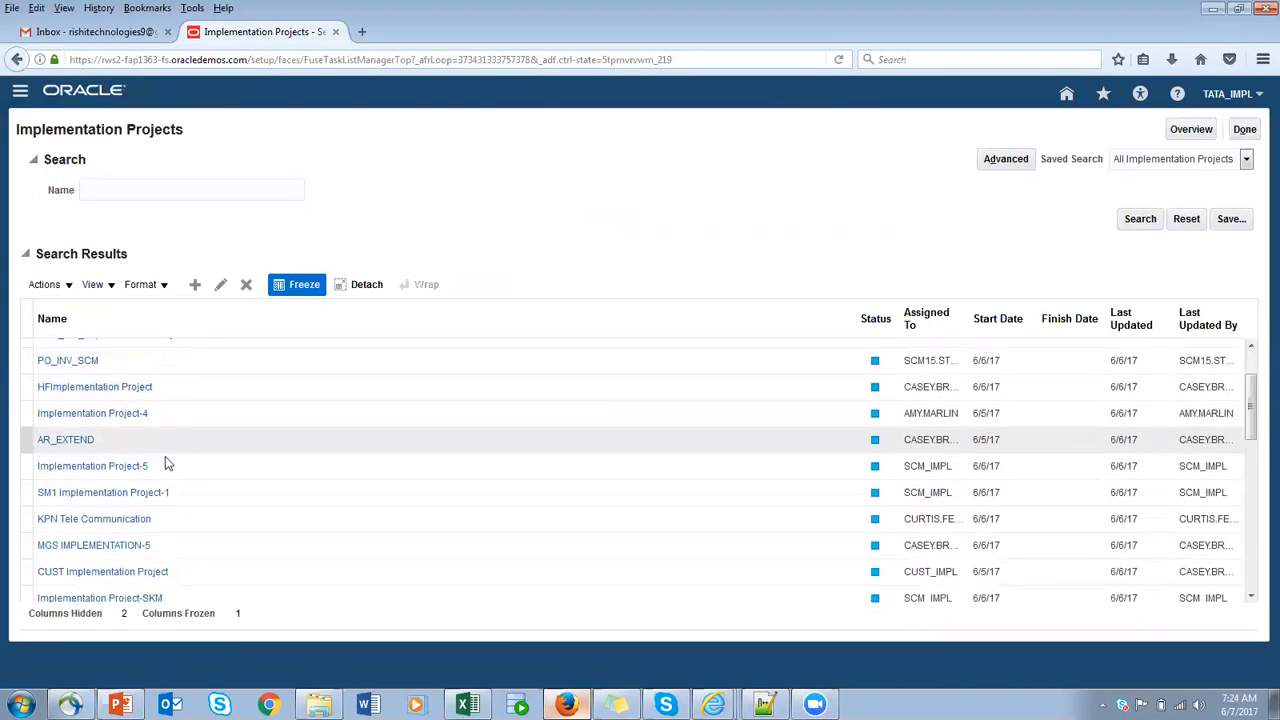
pyautogui.scroll(-5, 193, 485)
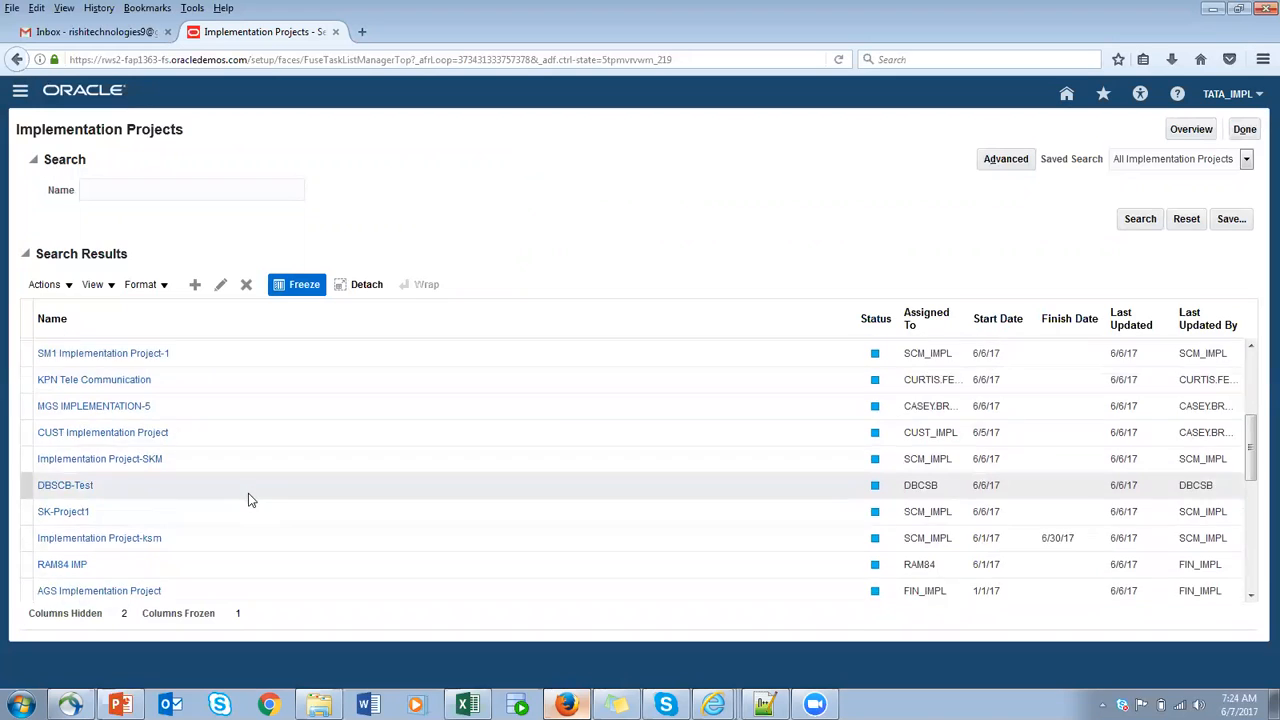
pyautogui.scroll(-2, 255, 502)
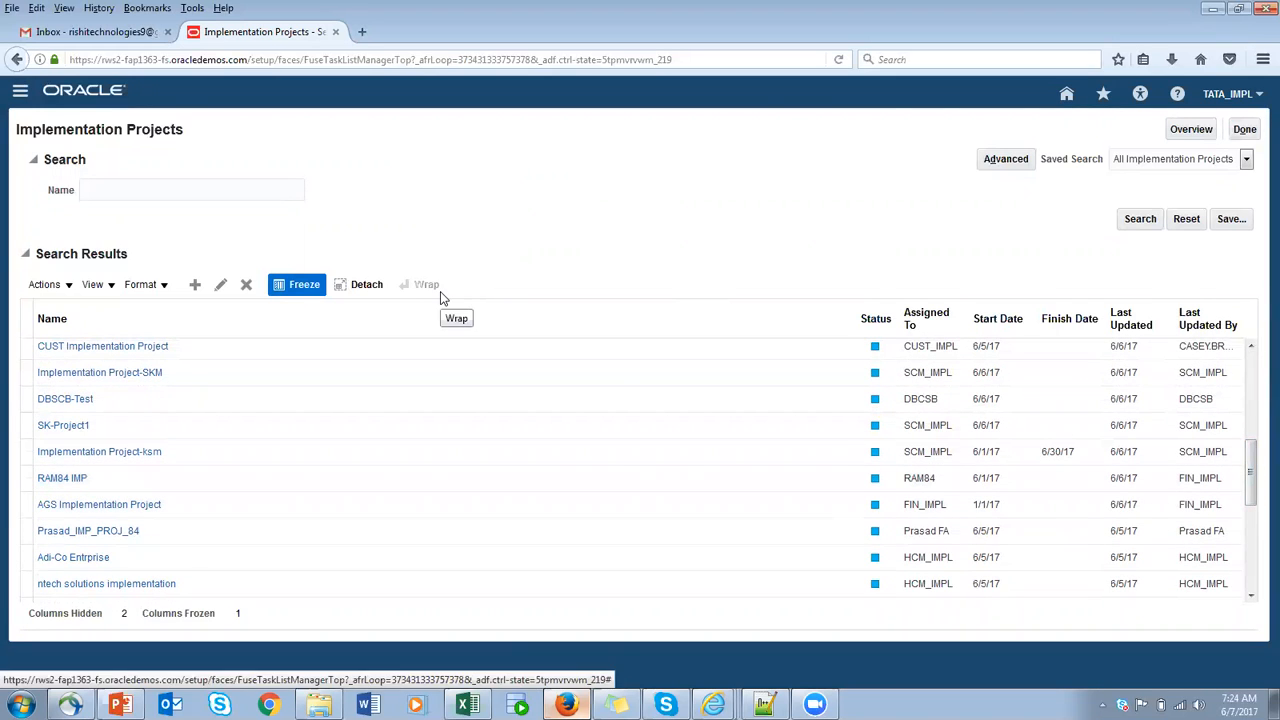
# - Create an implementation project named TATA PO ANd INV Implementation and continue to the selection of offerings
pyautogui.click(196, 286)
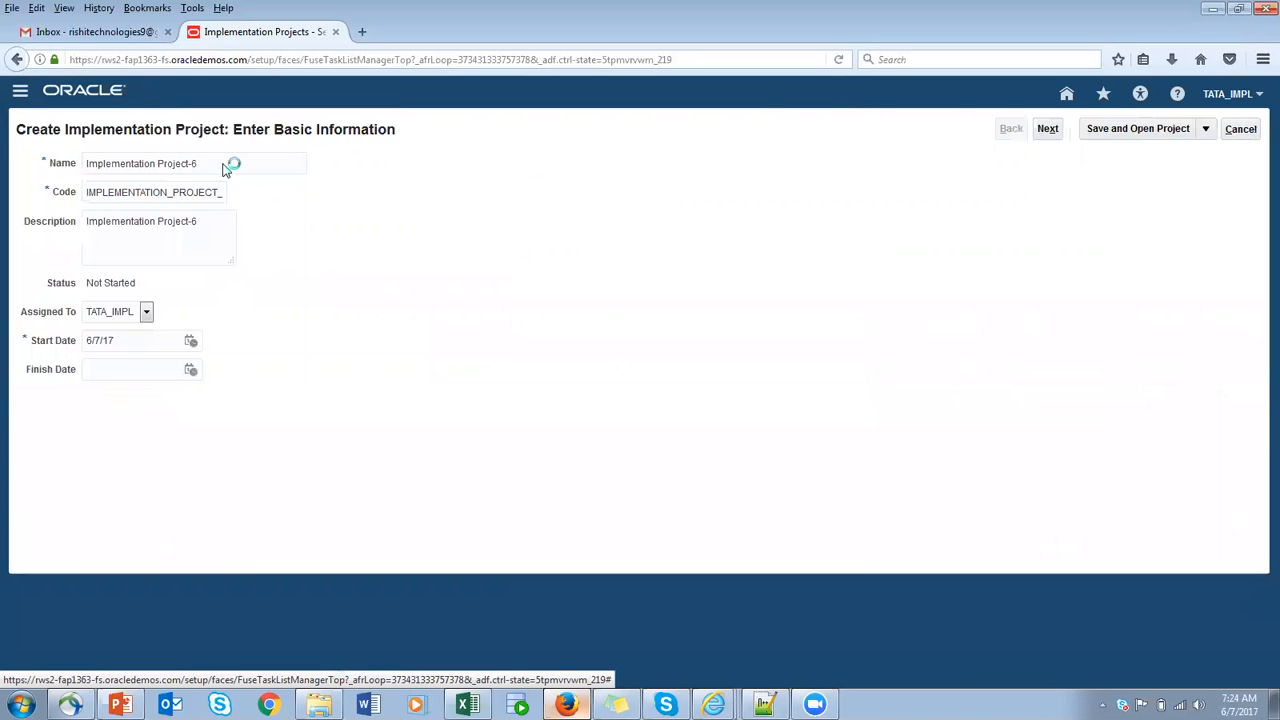
pyautogui.moveTo(226, 168); pyautogui.dragTo(44, 163)
pyautogui.write('TATA PO ANd INV')
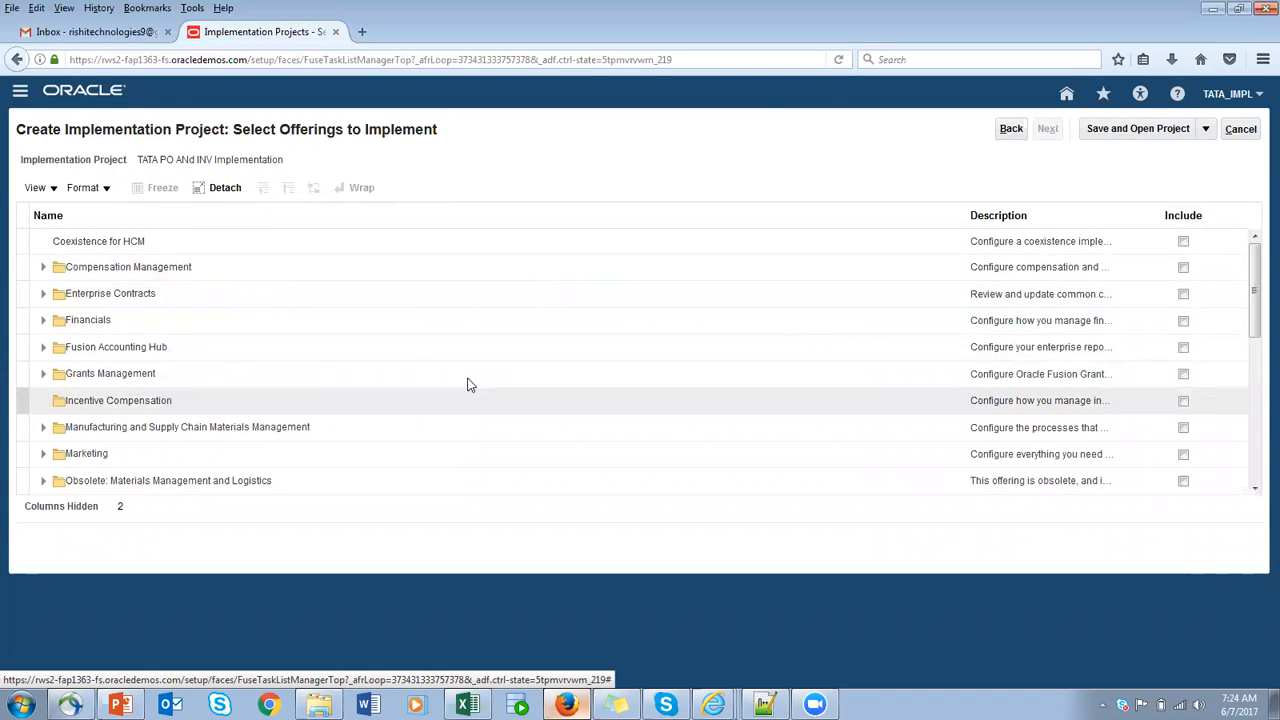
# - Include the Procurement offering in the project, together with its Purchasing and Self Service Procurement options
pyautogui.click(1254, 489)
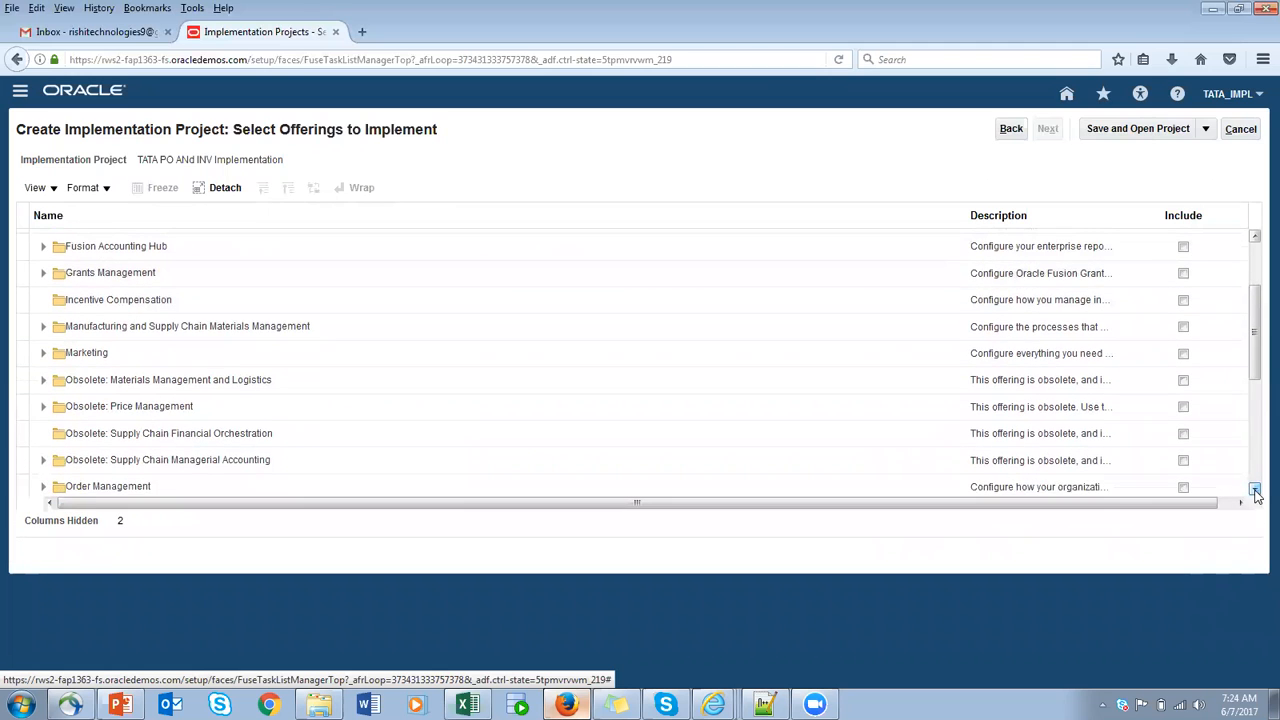
pyautogui.click(1255, 490)
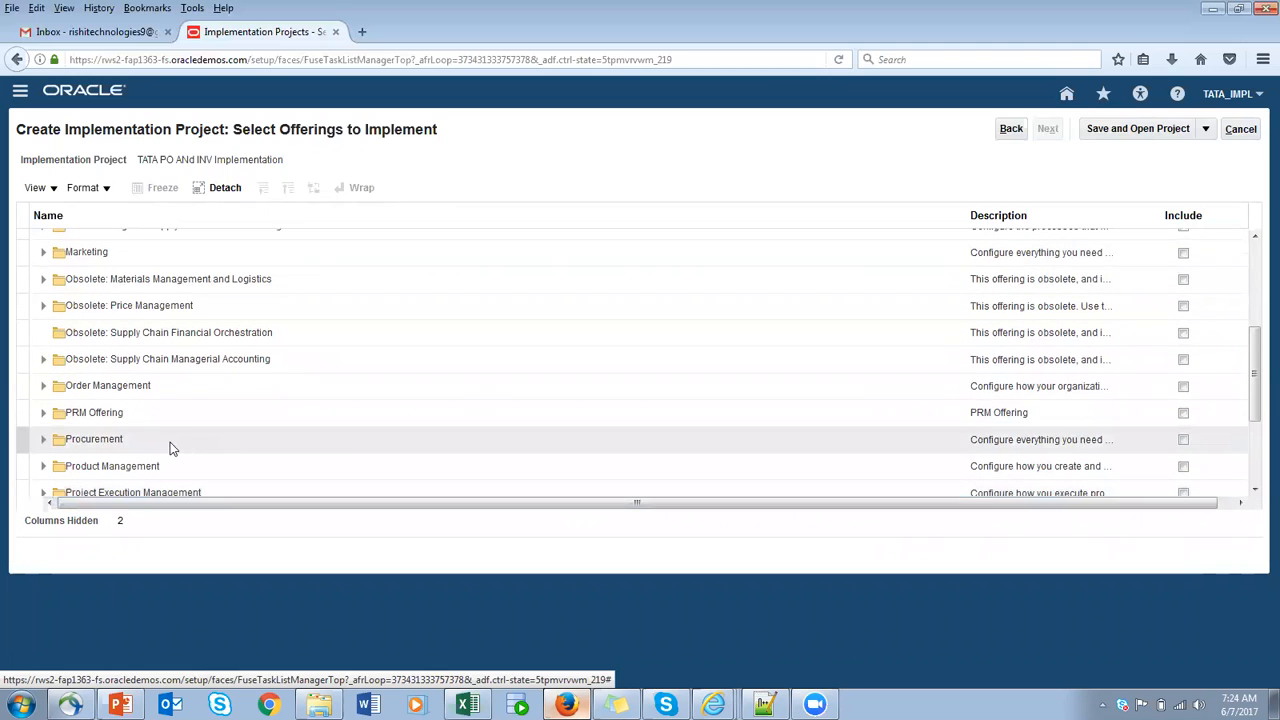
pyautogui.click(1184, 441)
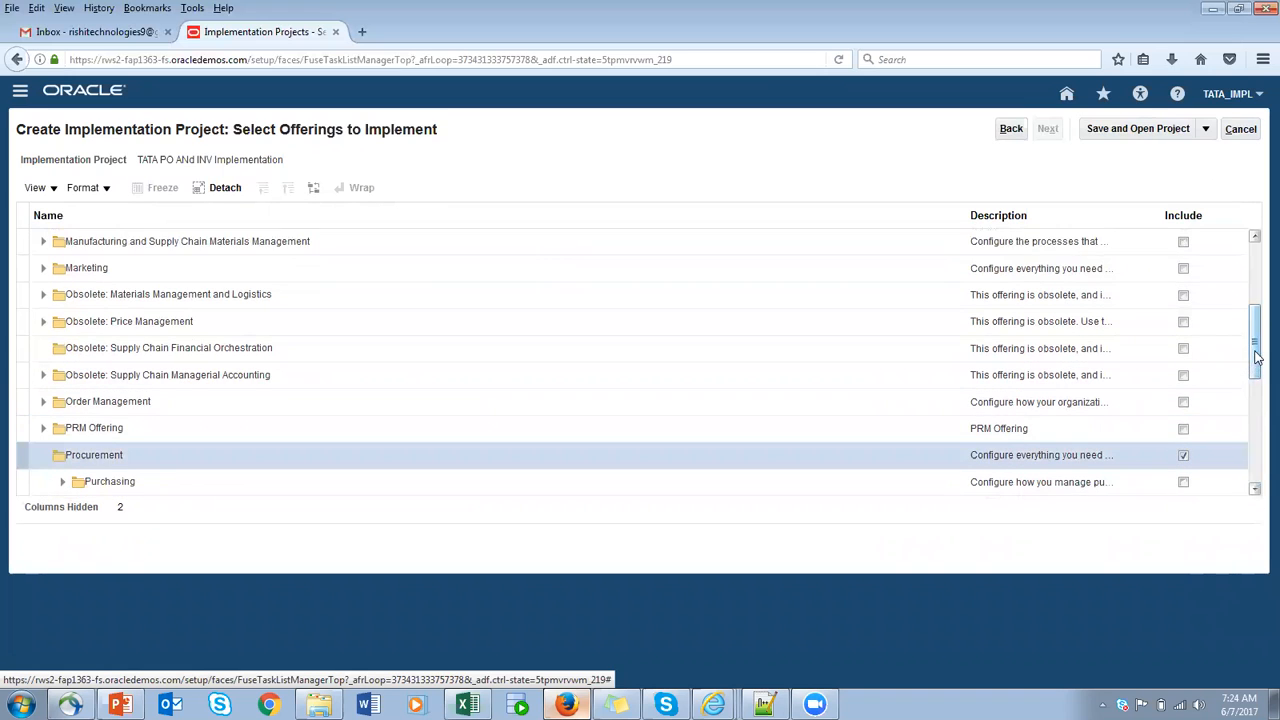
pyautogui.click(1184, 342)
pyautogui.click(1185, 343)
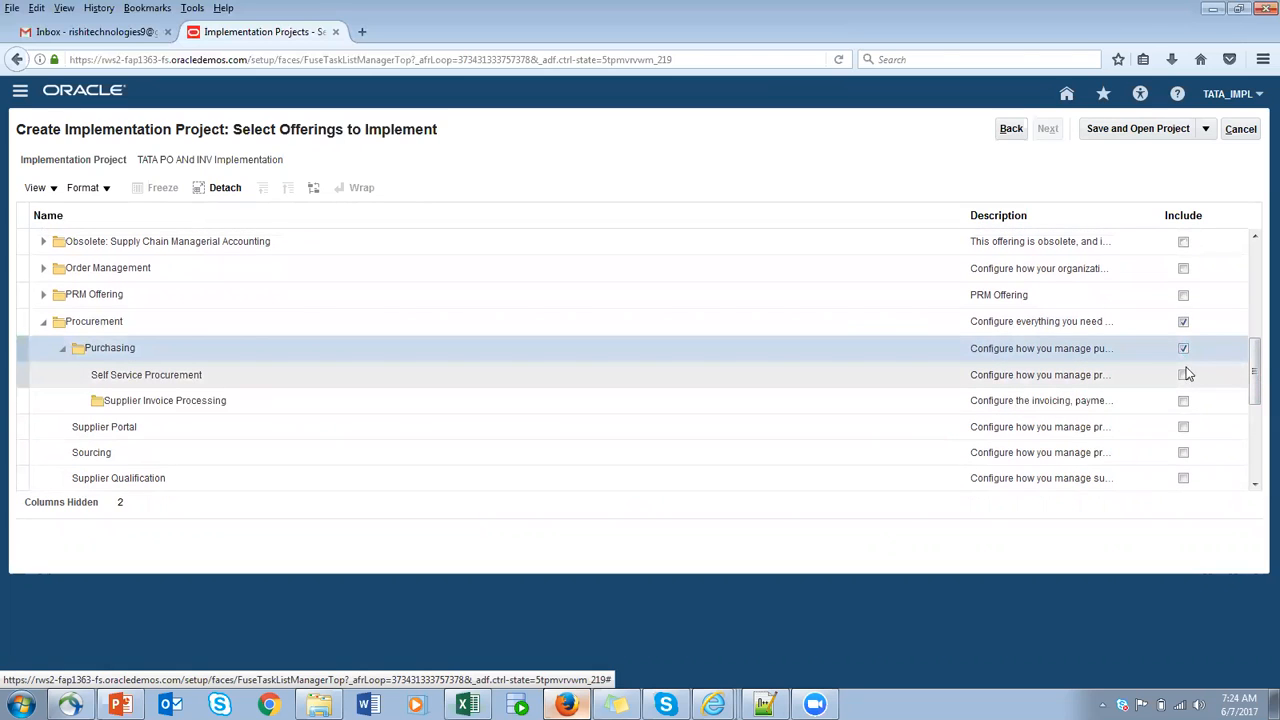
pyautogui.click(1185, 377)
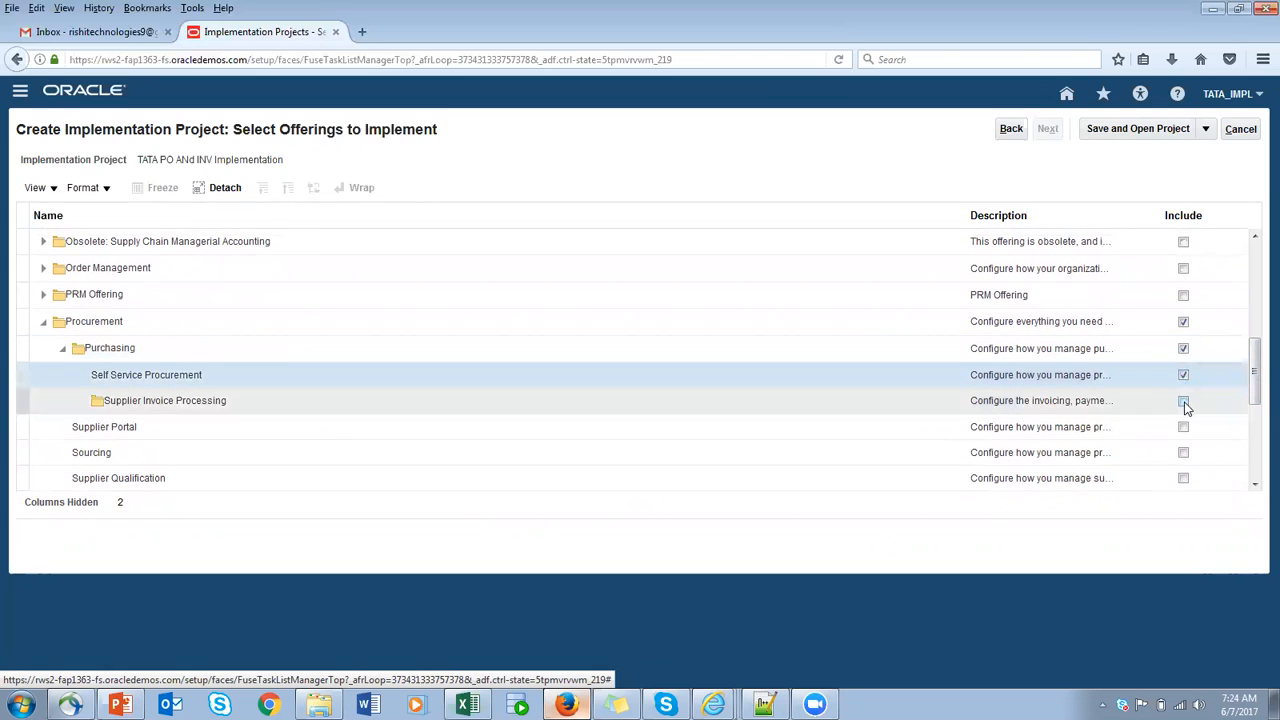
# - Include Supplier Invoice Processing, Supplier Portal, Sourcing, Supplier Qualification and Procurement Contracts under the Procurement offering
pyautogui.click(1184, 403)
pyautogui.click(1184, 427)
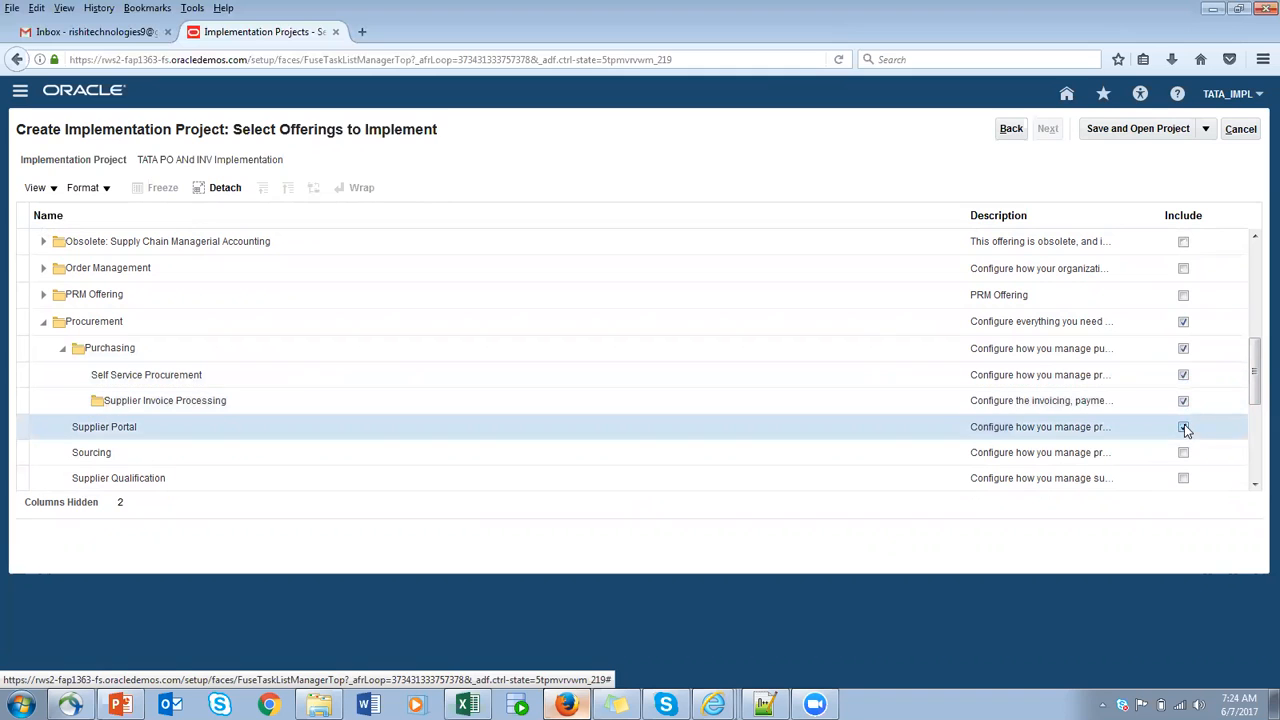
pyautogui.click(1184, 453)
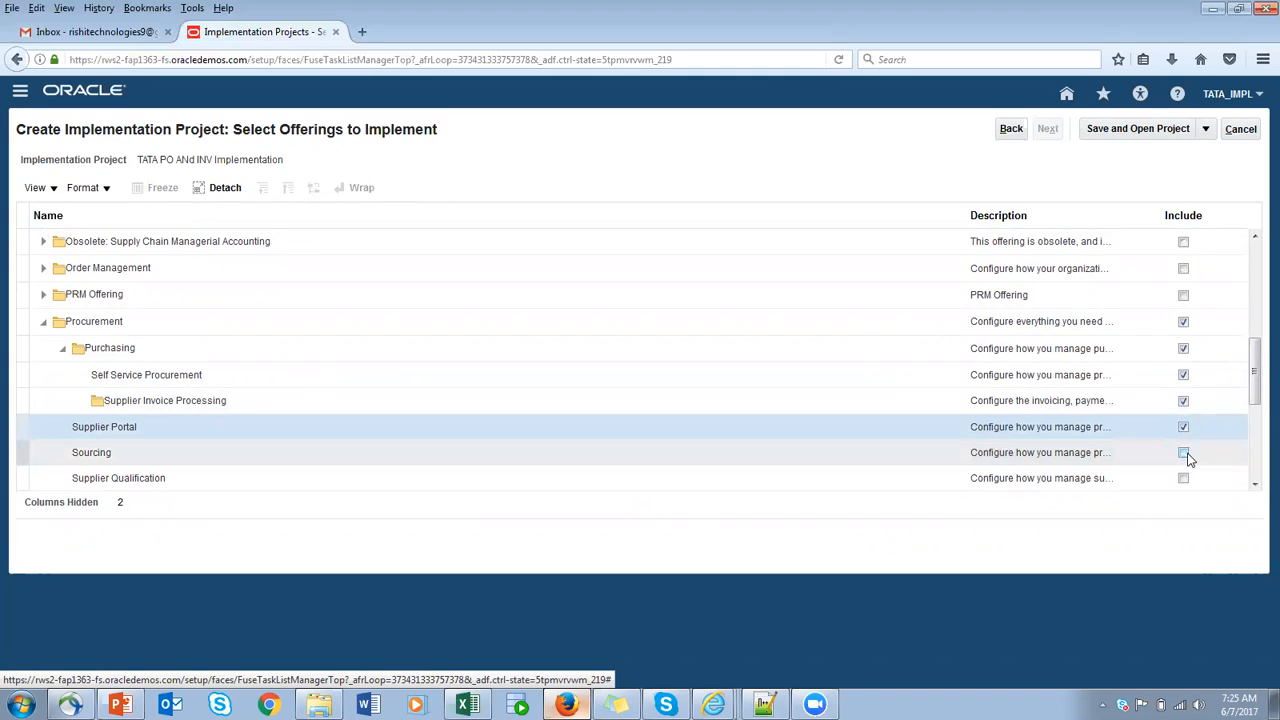
pyautogui.click(1184, 478)
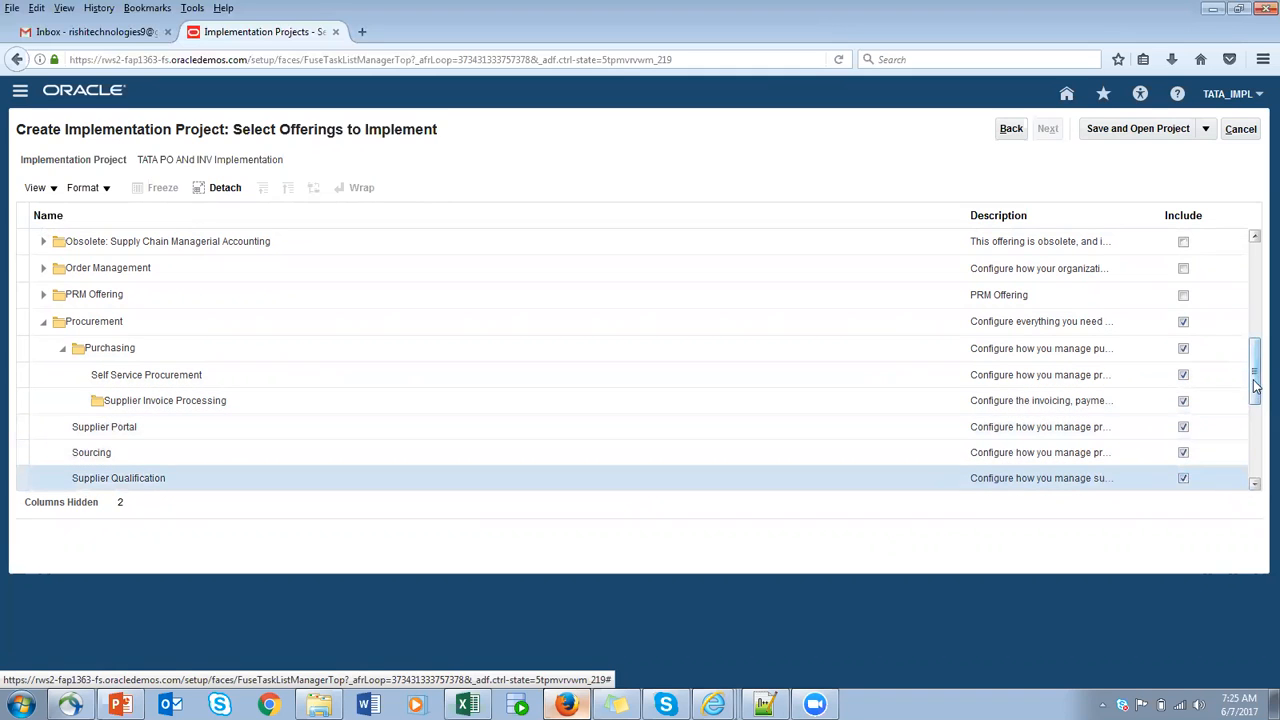
pyautogui.moveTo(1255, 395); pyautogui.dragTo(1257, 420)
pyautogui.click(1184, 351)
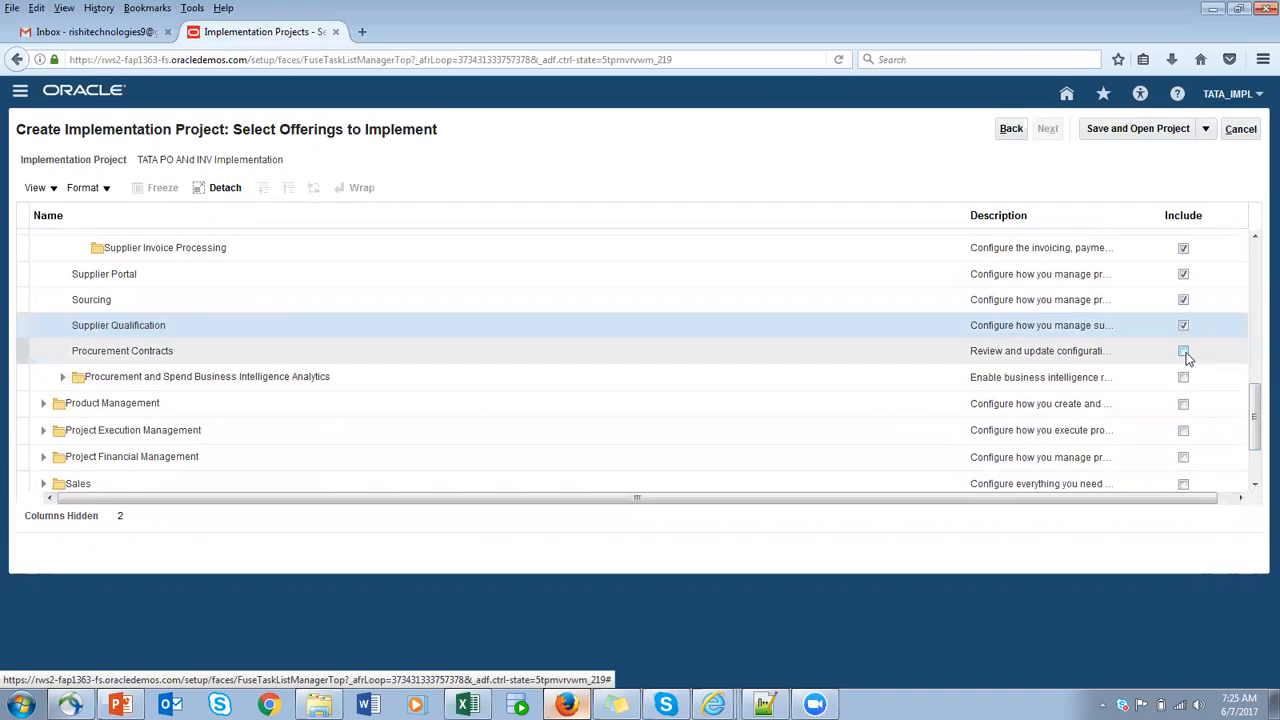
# - Include Procurement and Spend Business Intelligence Analytics together with its Sourcing and Procurement Business Intelligence Analytics options
pyautogui.click(1184, 378)
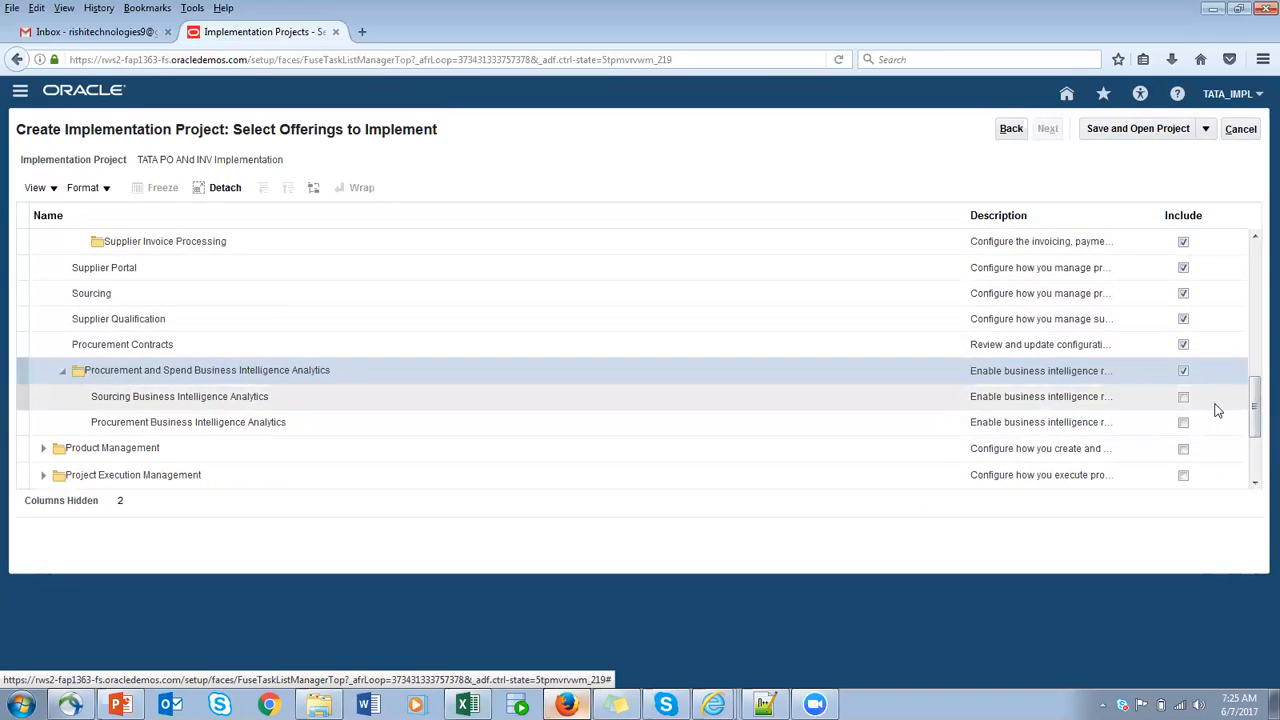
pyautogui.click(1184, 397)
pyautogui.click(1184, 422)
# - Include the Product Management offering with its Product Information Management and Item and Catalog Management options
pyautogui.moveTo(1257, 410); pyautogui.dragTo(1252, 430)
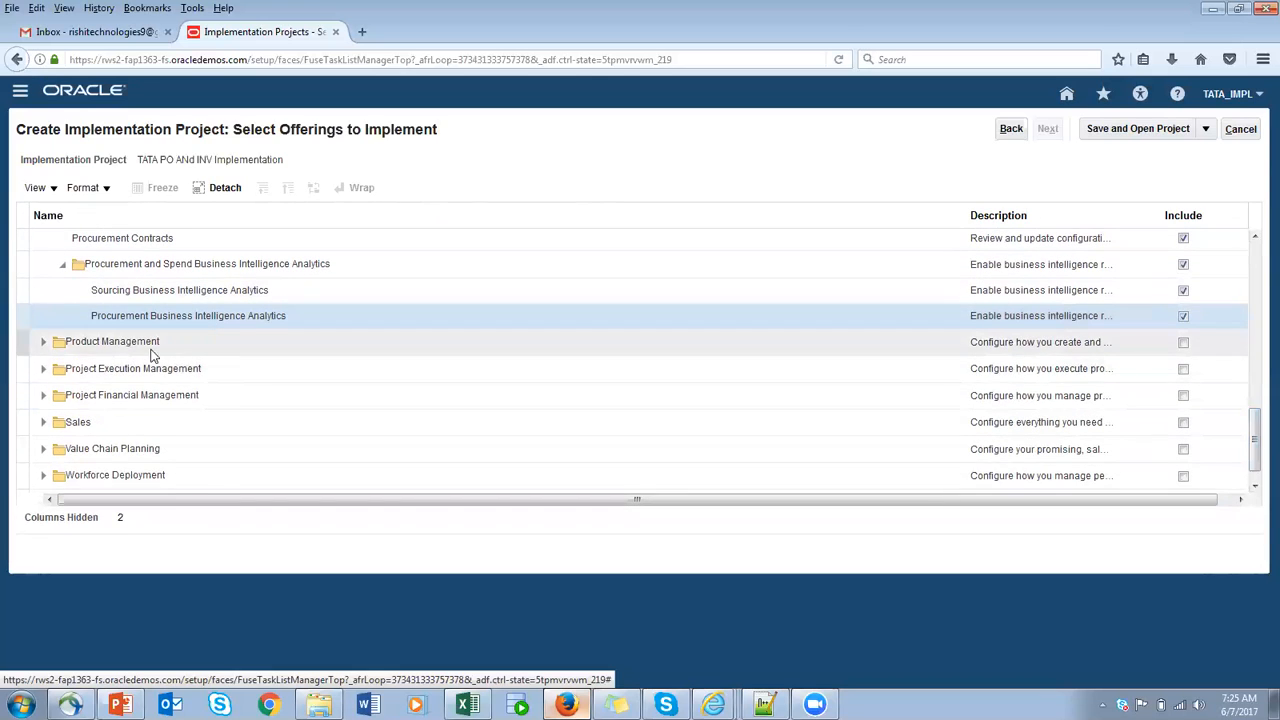
pyautogui.click(1183, 342)
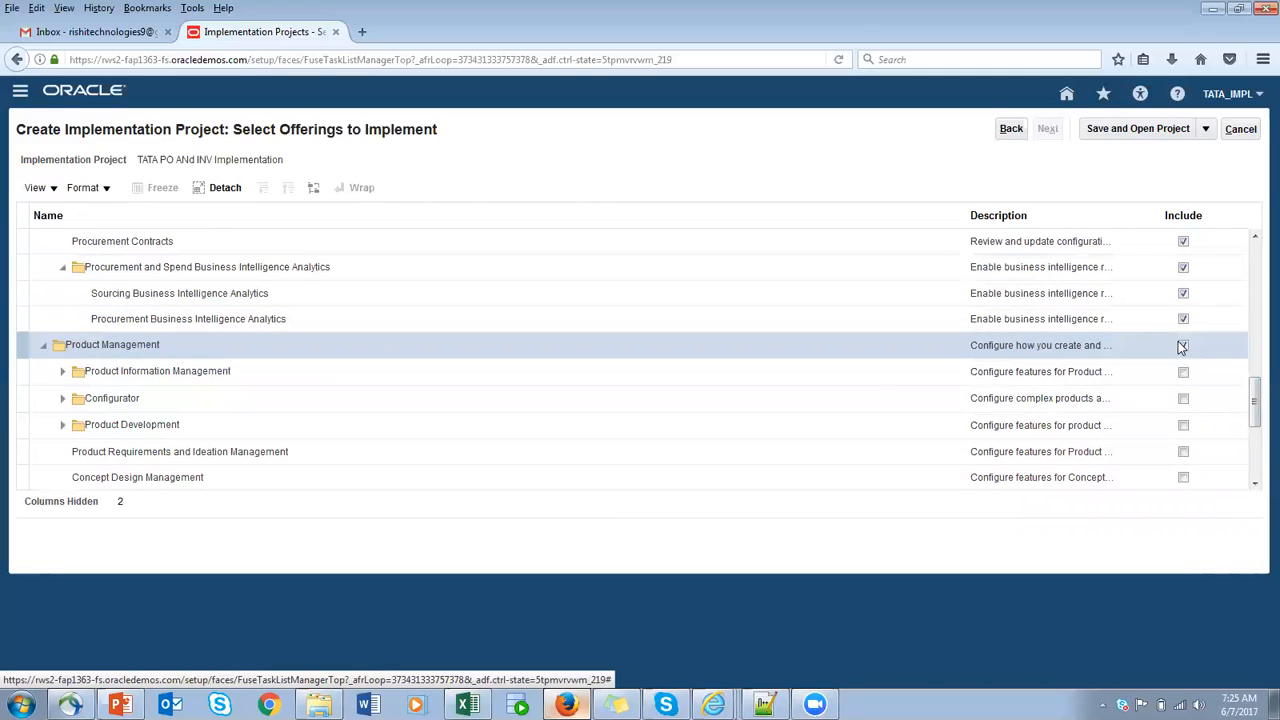
pyautogui.click(1184, 373)
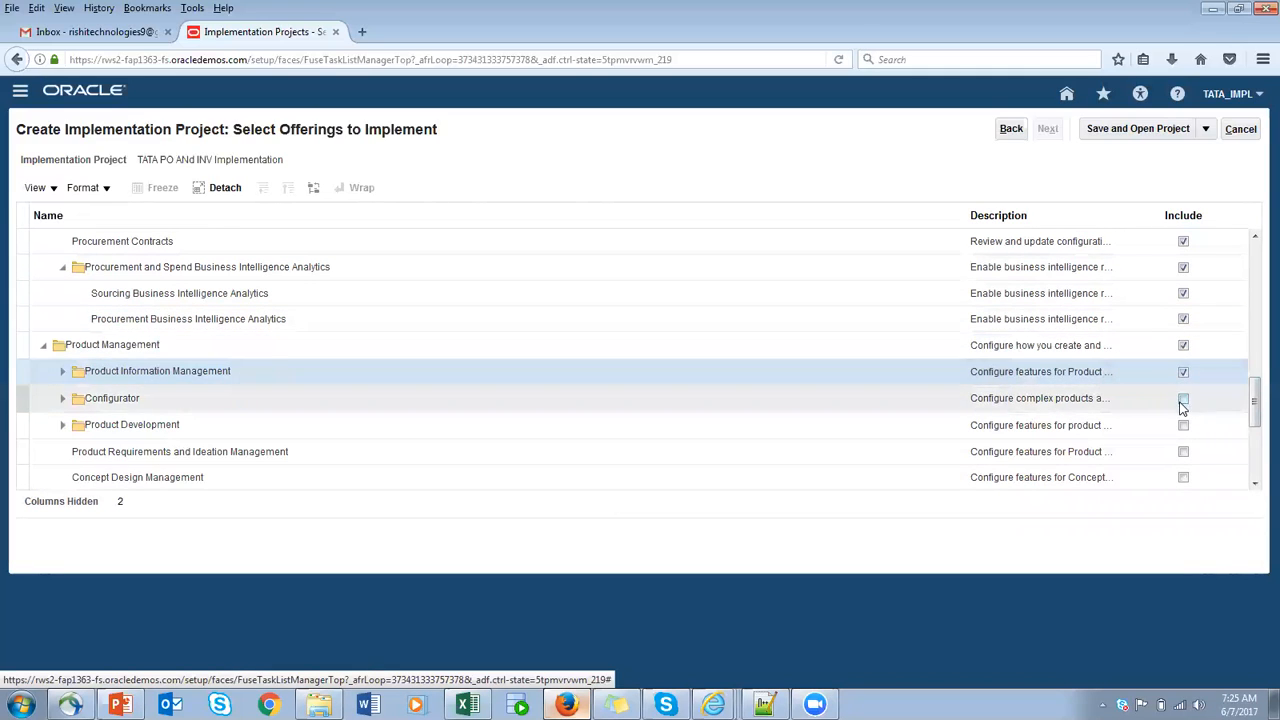
pyautogui.click(1183, 381)
pyautogui.click(1184, 407)
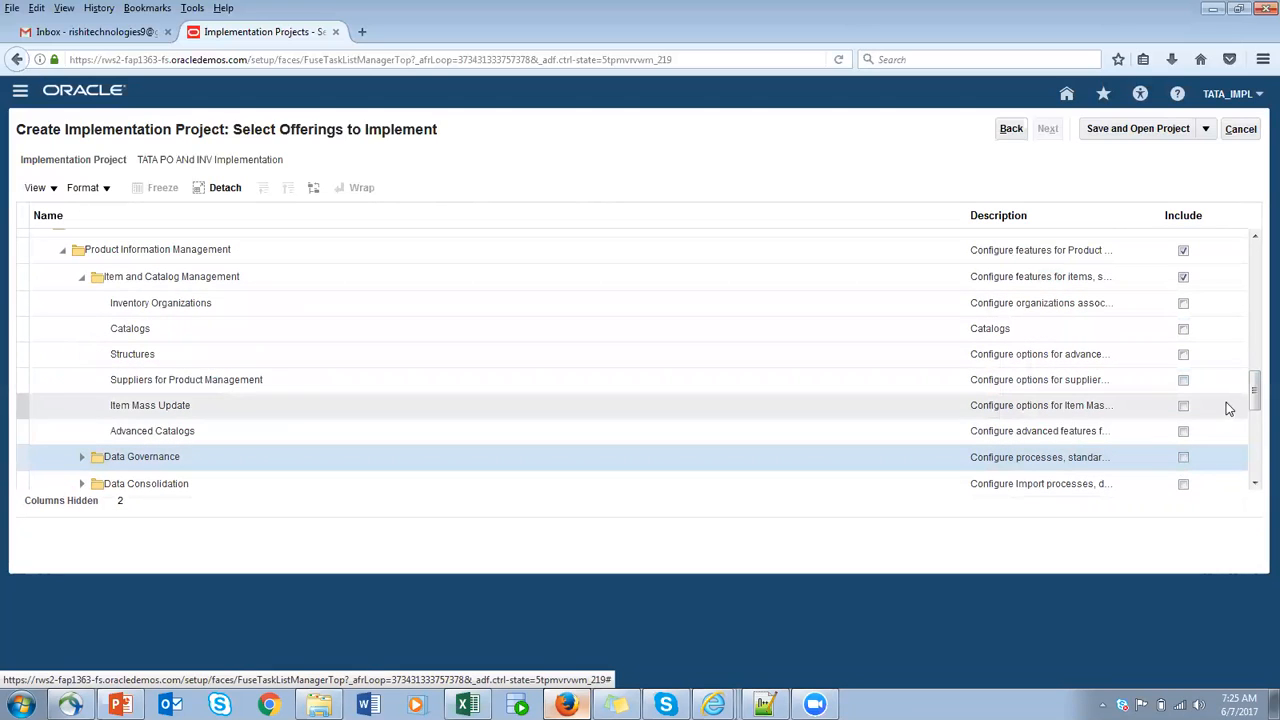
# - Under Item and Catalog Management, include Inventory Organizations, Catalogs, Structures, Suppliers for Product Management, Item Mass Update and Advanced Catalogs
pyautogui.click(1183, 303)
pyautogui.click(1183, 328)
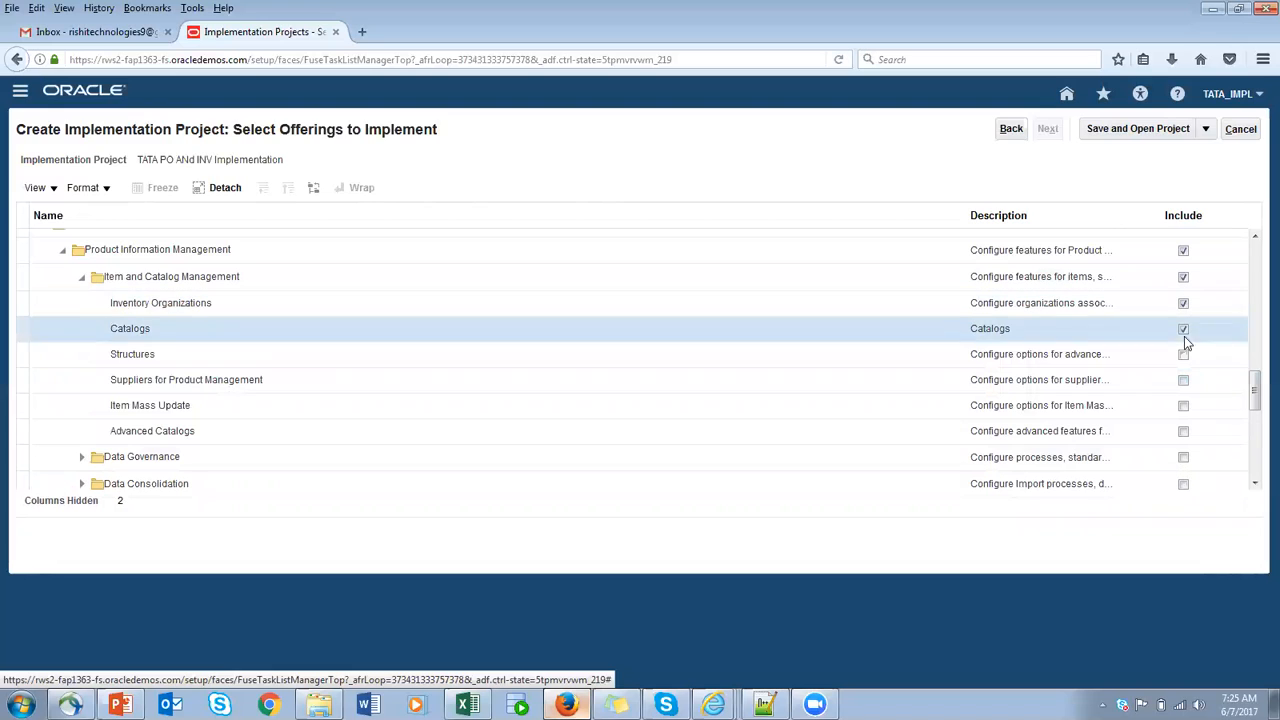
pyautogui.click(1183, 354)
pyautogui.click(1183, 380)
pyautogui.click(1183, 405)
pyautogui.click(1183, 431)
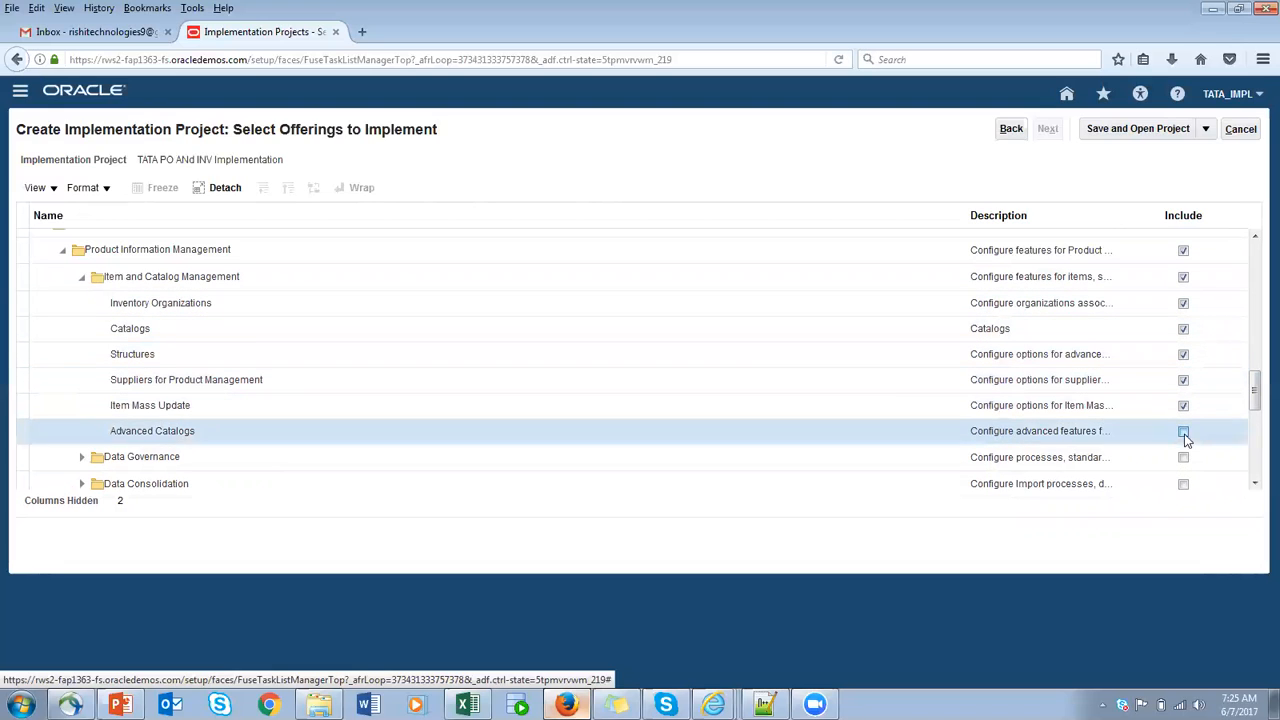
# - Include Data Governance with New Item Requests, Change Orders, Product Rules, Data Quality Rules for Products and Audit Trail
pyautogui.click(1183, 457)
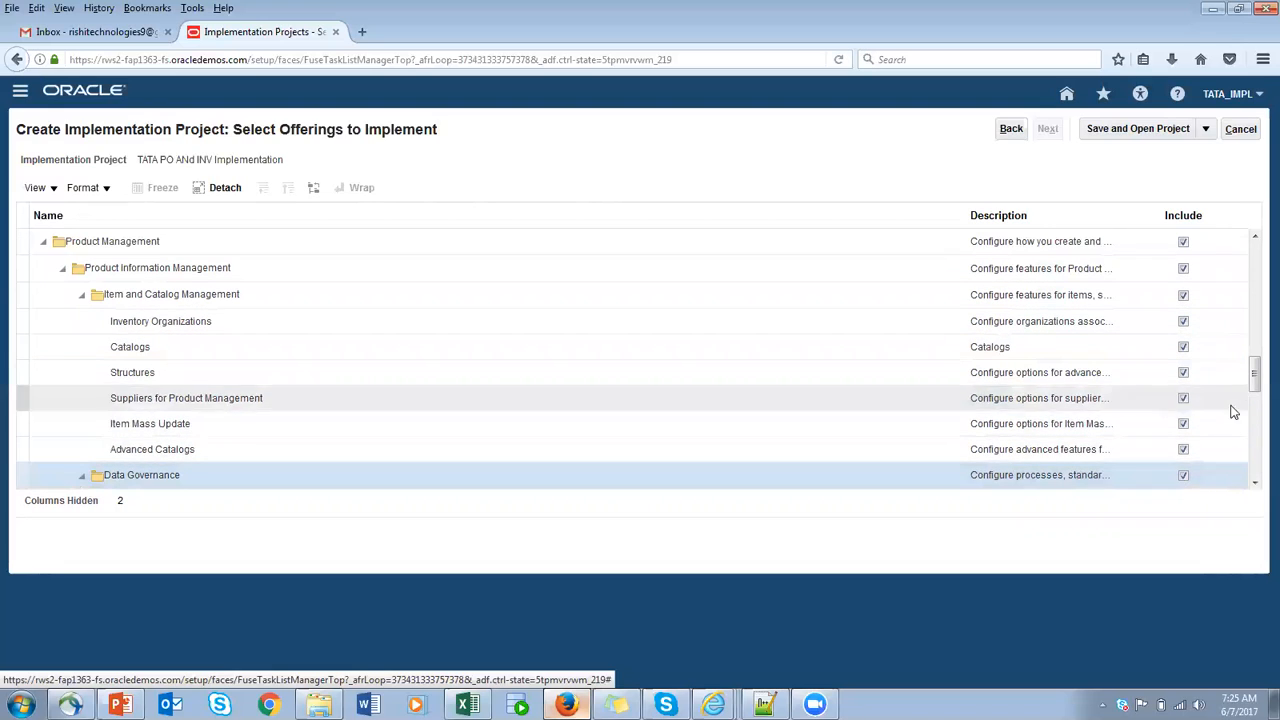
pyautogui.moveTo(1255, 385); pyautogui.dragTo(1255, 408)
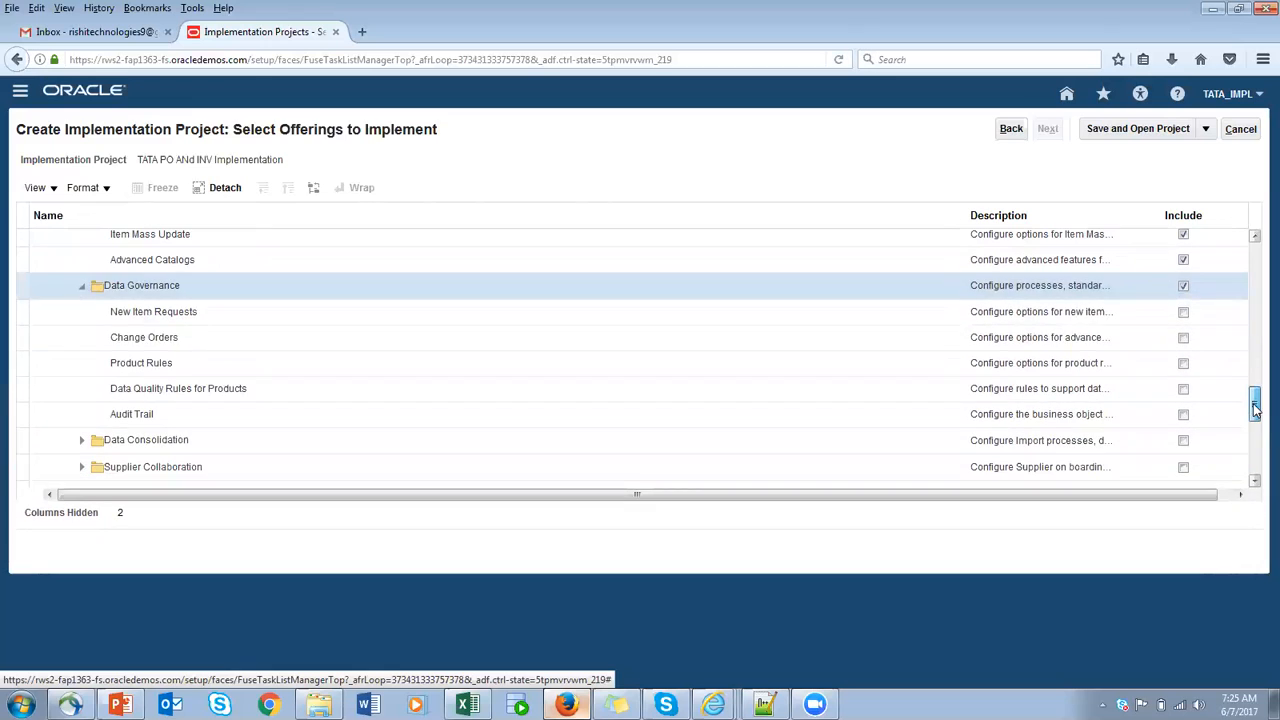
pyautogui.click(1183, 312)
pyautogui.click(1183, 337)
pyautogui.click(1183, 363)
pyautogui.click(1184, 390)
pyautogui.click(1183, 414)
# - Include Data Consolidation with Product Spoke Systems, Item Batches, Data Pool Integration and Data Quality for Products
pyautogui.click(1183, 440)
pyautogui.click(1183, 467)
pyautogui.scroll(-5, 1250, 414)
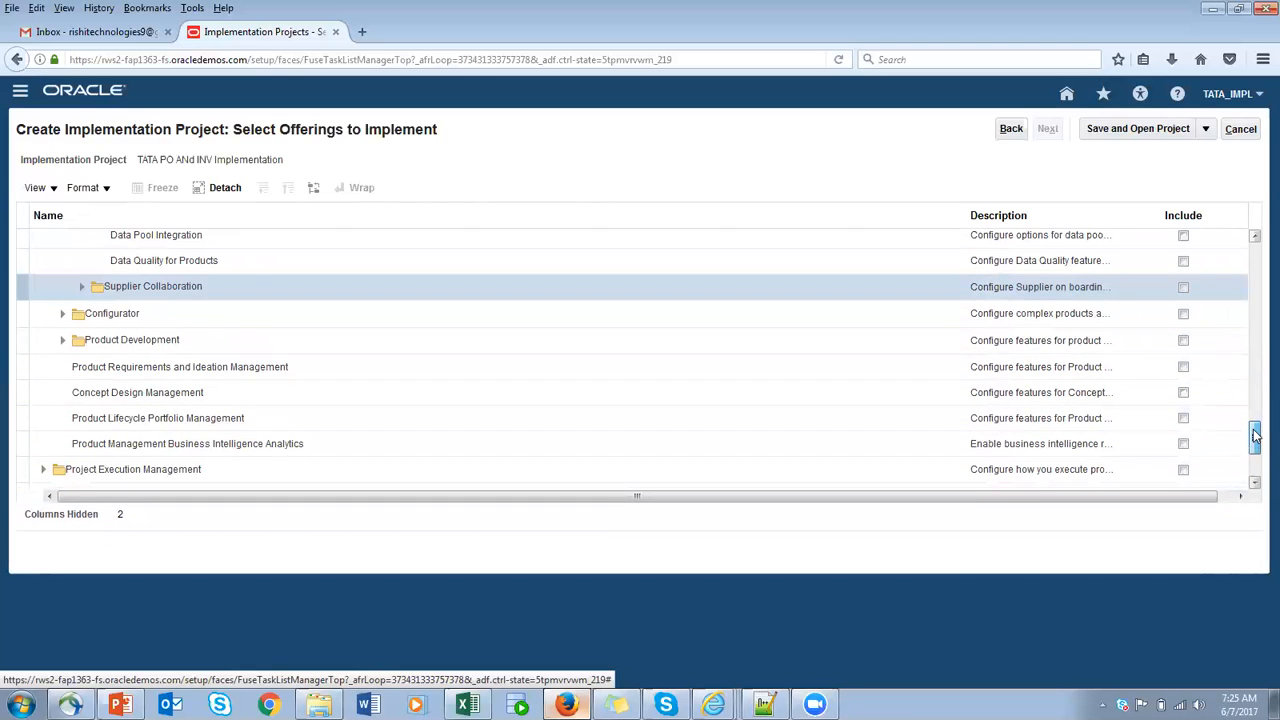
pyautogui.moveTo(1256, 433); pyautogui.dragTo(1257, 445)
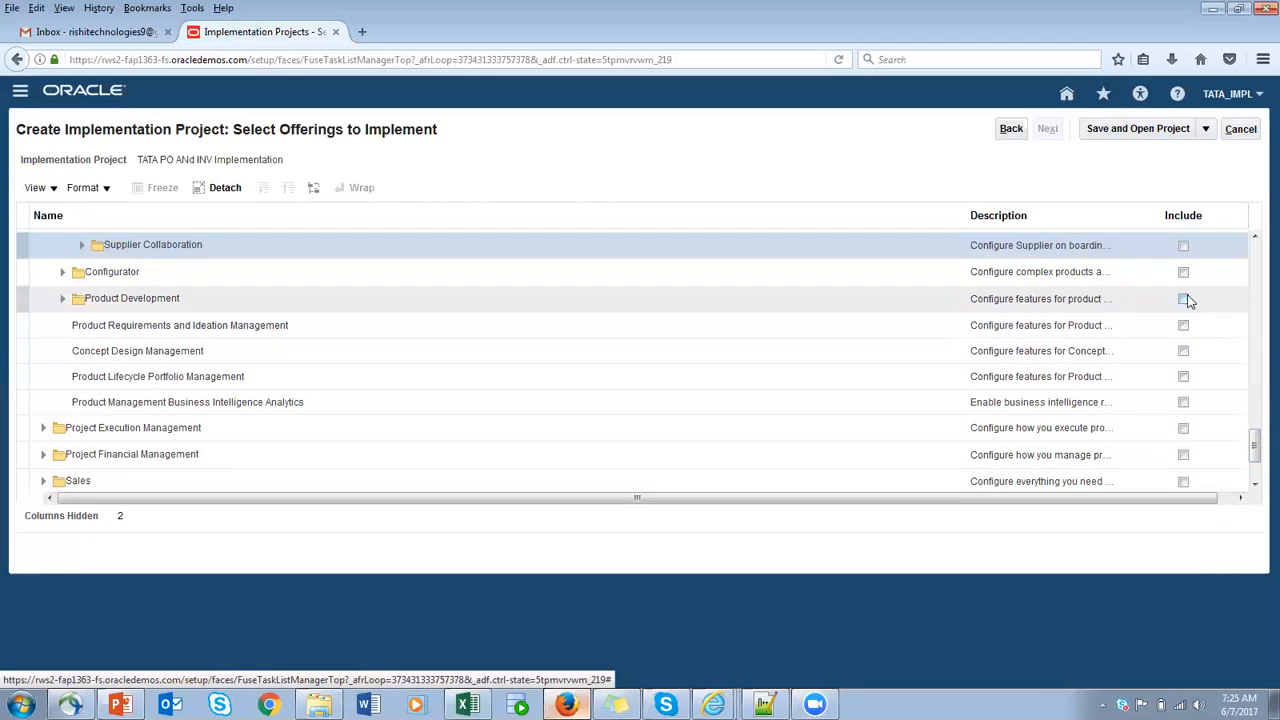
pyautogui.click(1256, 240)
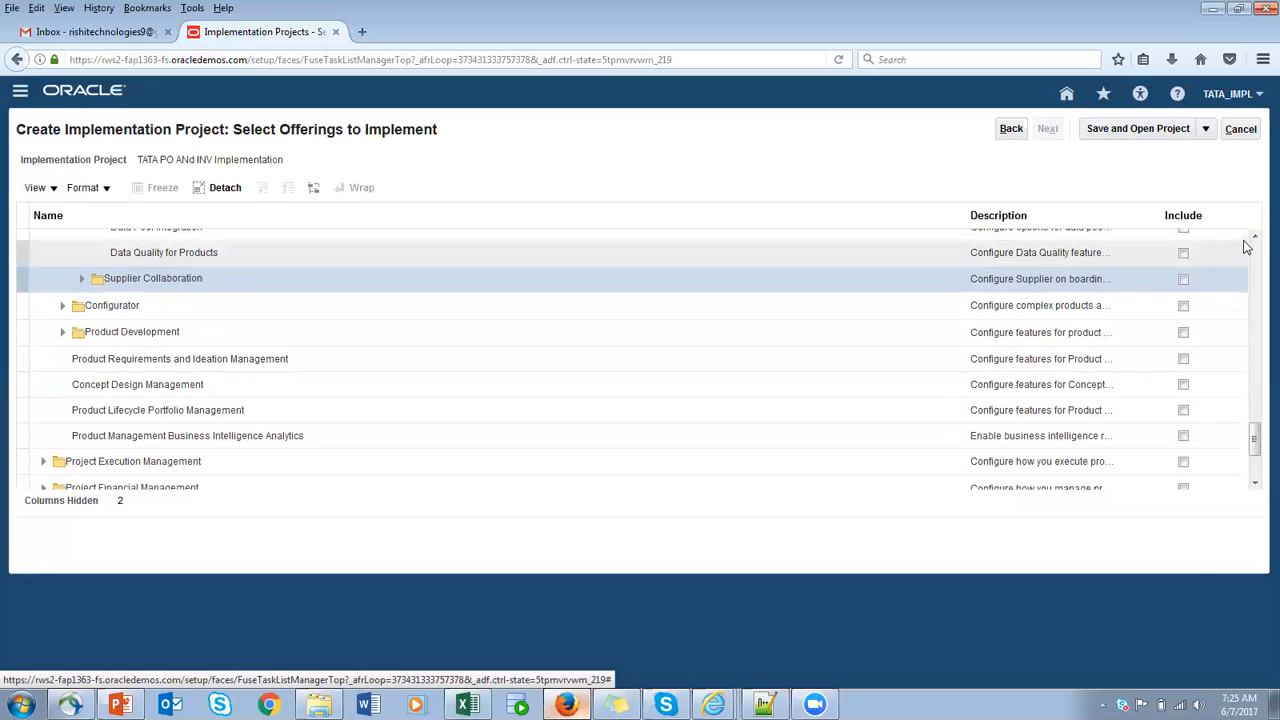
pyautogui.click(1255, 238)
pyautogui.click(1255, 238)
pyautogui.click(1255, 238)
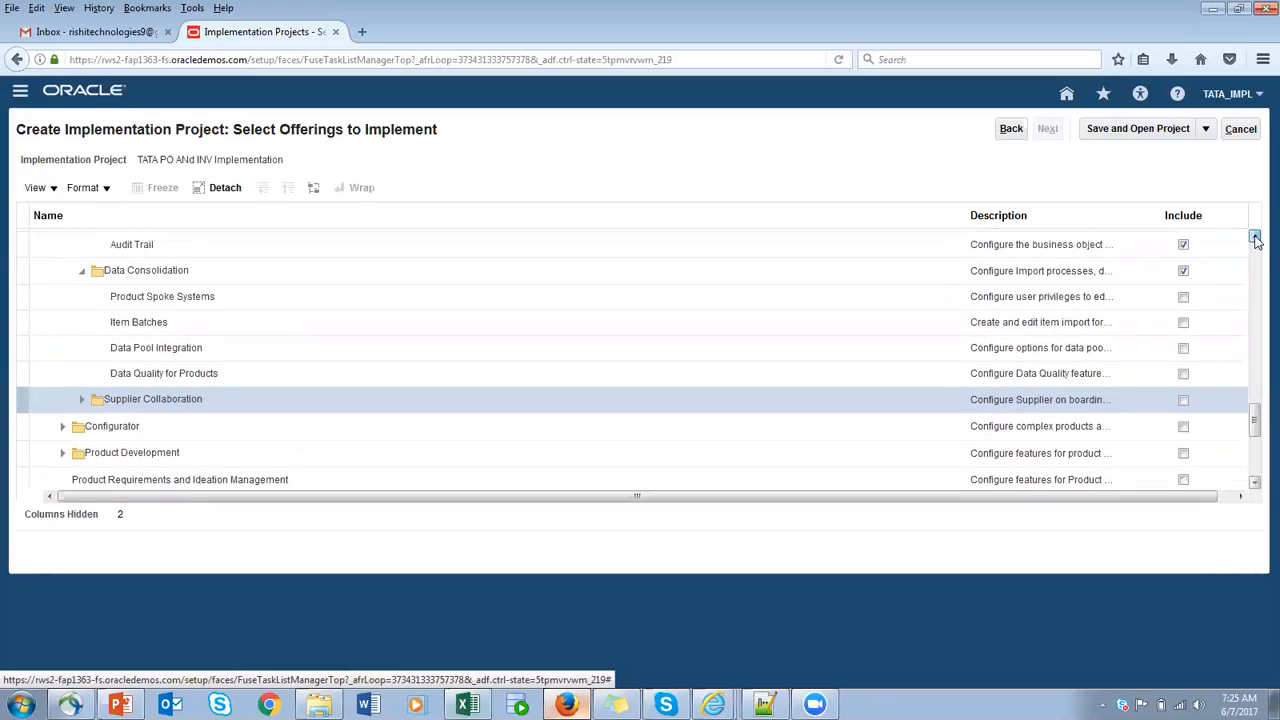
pyautogui.click(1255, 238)
pyautogui.click(1184, 311)
pyautogui.click(1184, 336)
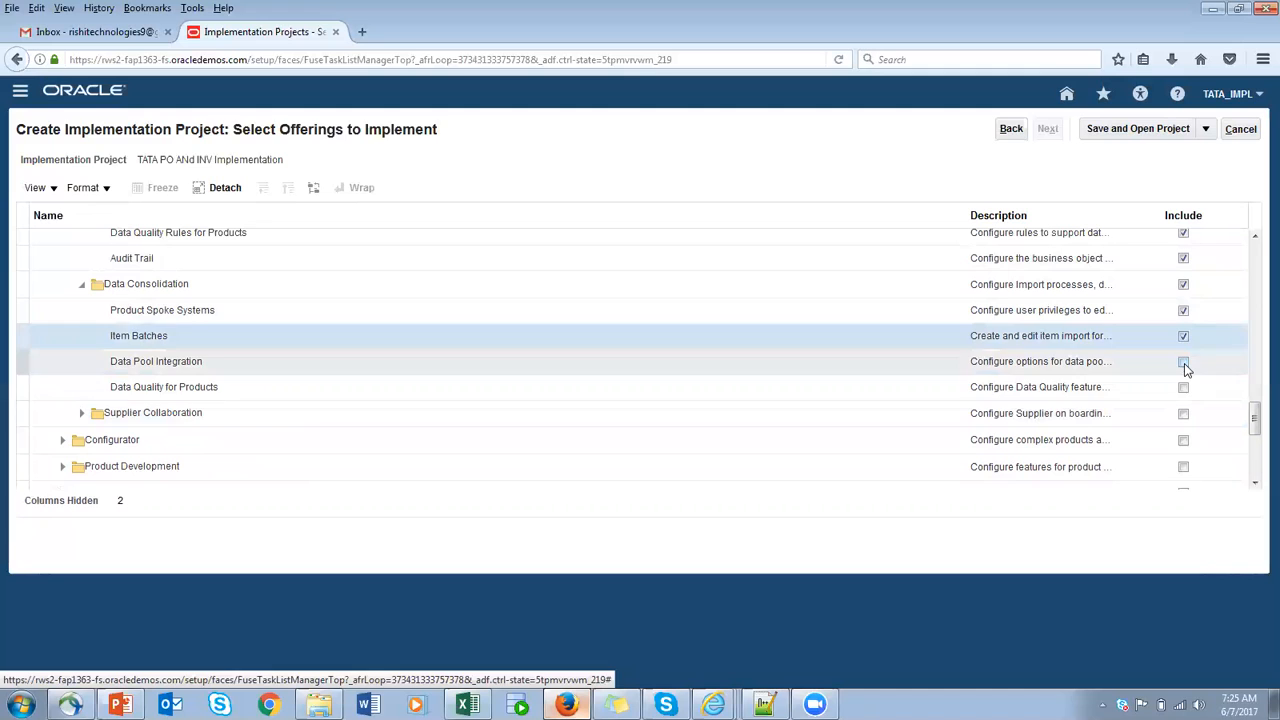
pyautogui.click(1184, 362)
pyautogui.click(1184, 387)
# - Include Supplier Collaboration with its Supplier Portal option, and Configurator with its Configurator Modeling Environment
pyautogui.click(1184, 418)
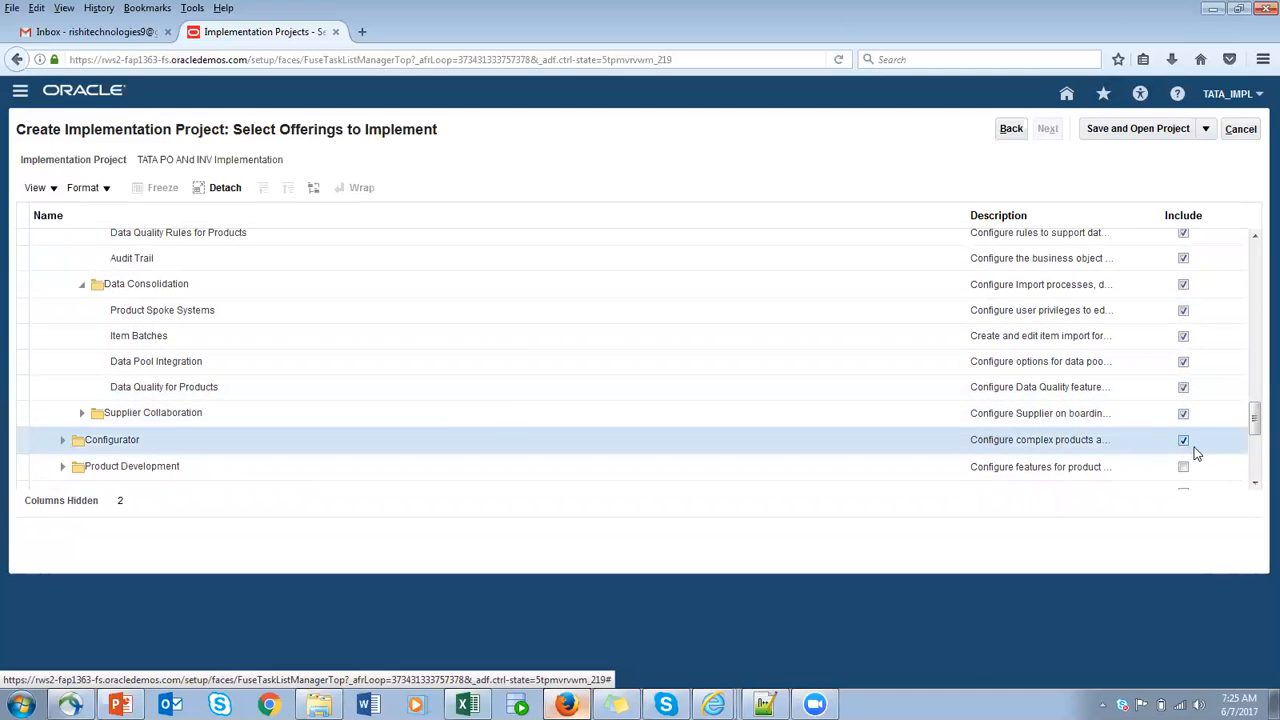
pyautogui.scroll(-3, 1257, 425)
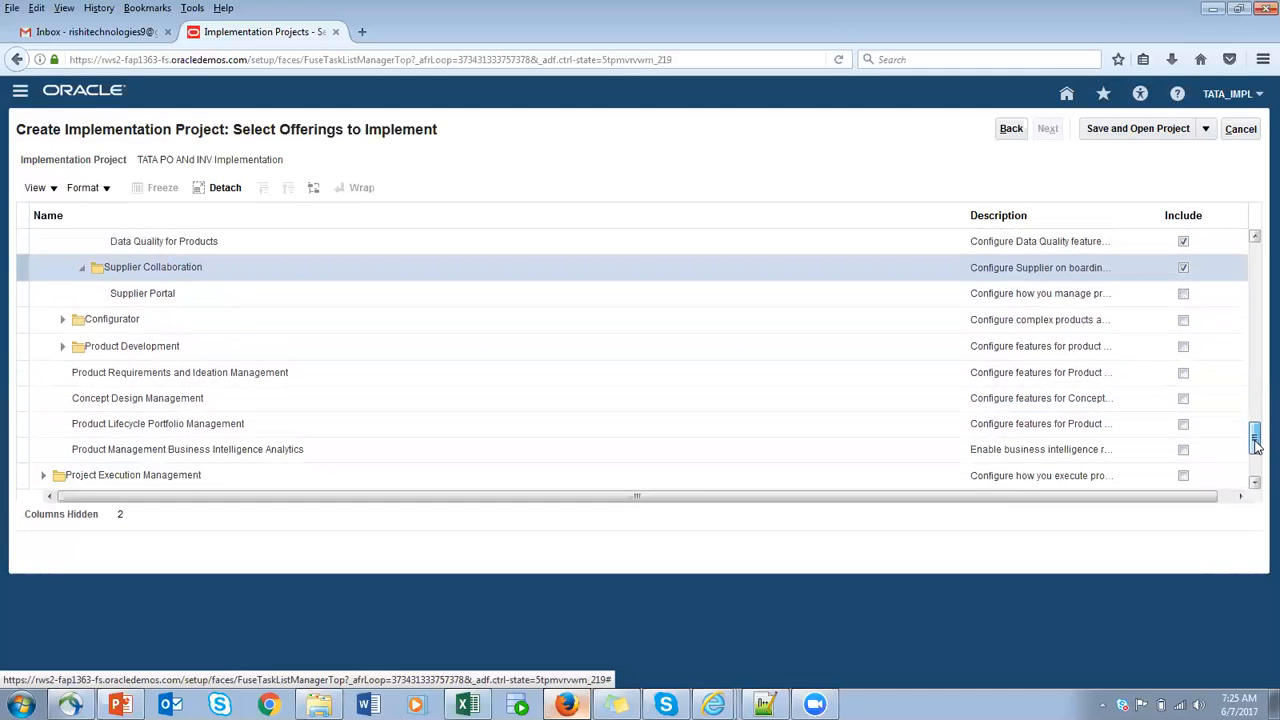
pyautogui.click(1184, 293)
pyautogui.click(1184, 322)
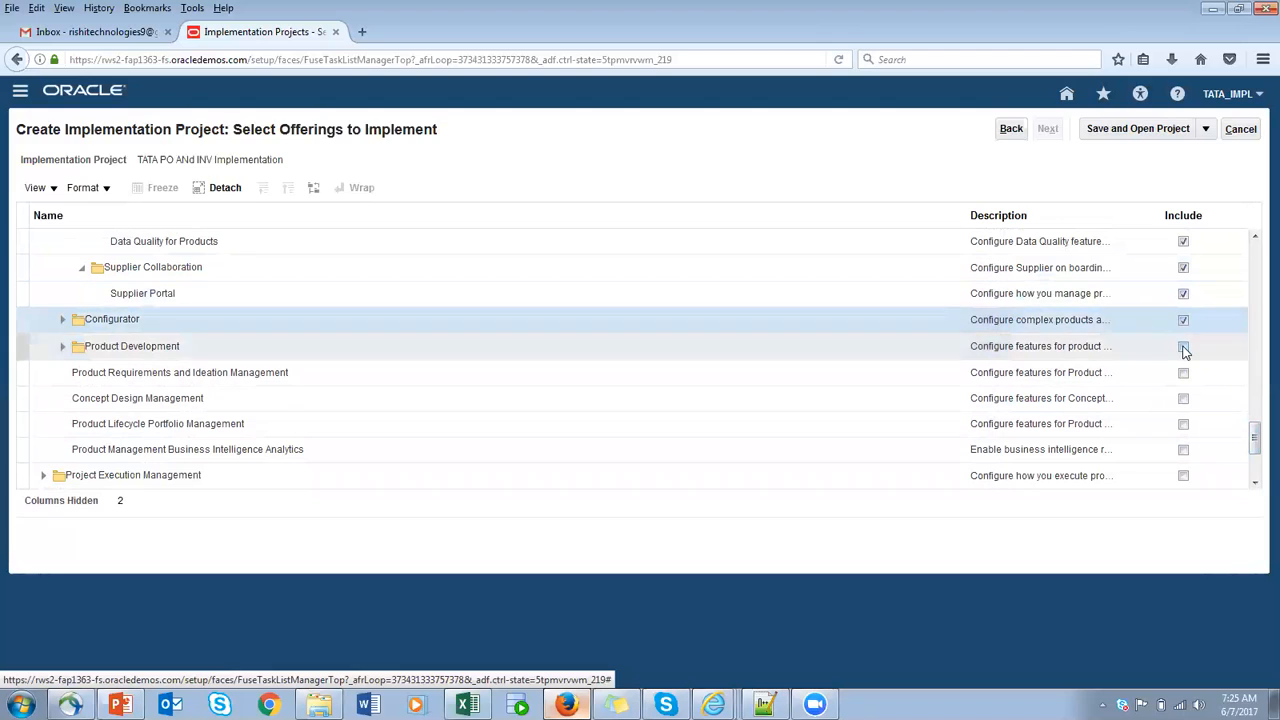
# - Include Product Development with its Change Orders and Product Development Configuration options, as well as Concept Design Management
pyautogui.click(1184, 372)
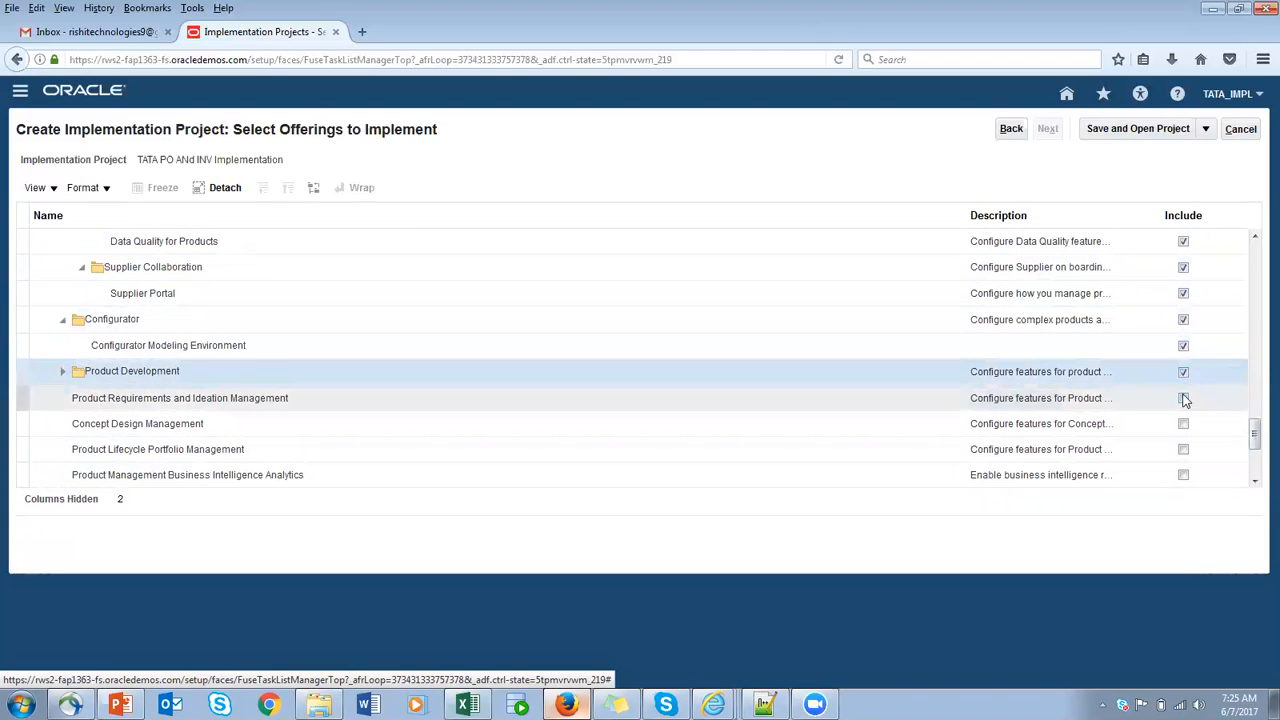
pyautogui.click(1183, 398)
pyautogui.click(1184, 424)
pyautogui.click(1184, 450)
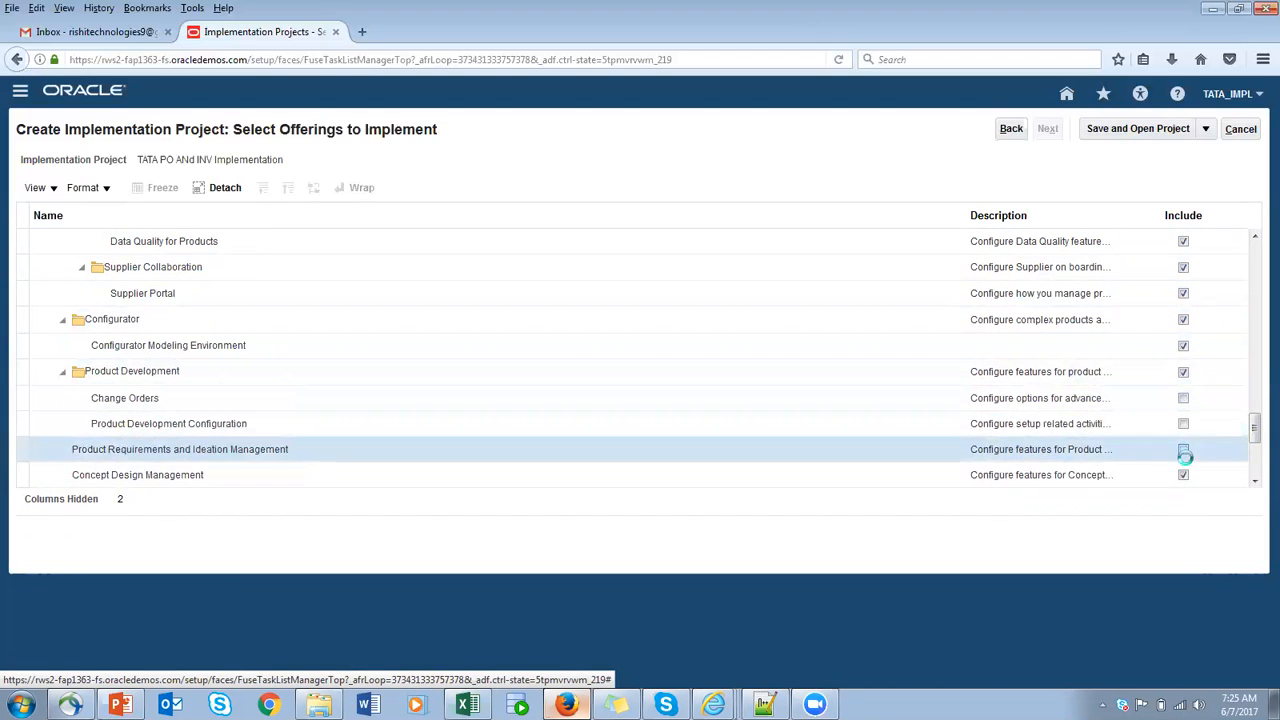
pyautogui.click(1184, 399)
pyautogui.click(1183, 424)
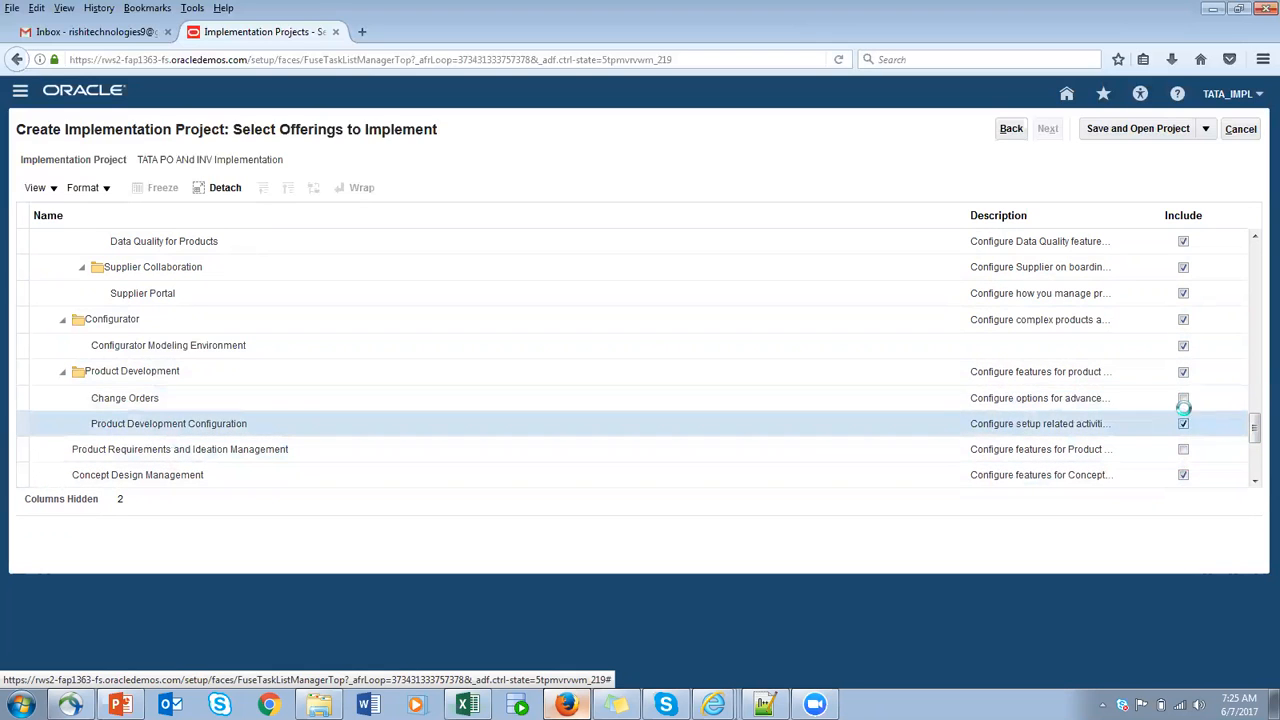
pyautogui.click(1183, 399)
# - Include Product Requirements and Ideation Management, Product Lifecycle Portfolio Management and Product Management Business Intelligence Analytics, and save and open the project
pyautogui.click(1183, 449)
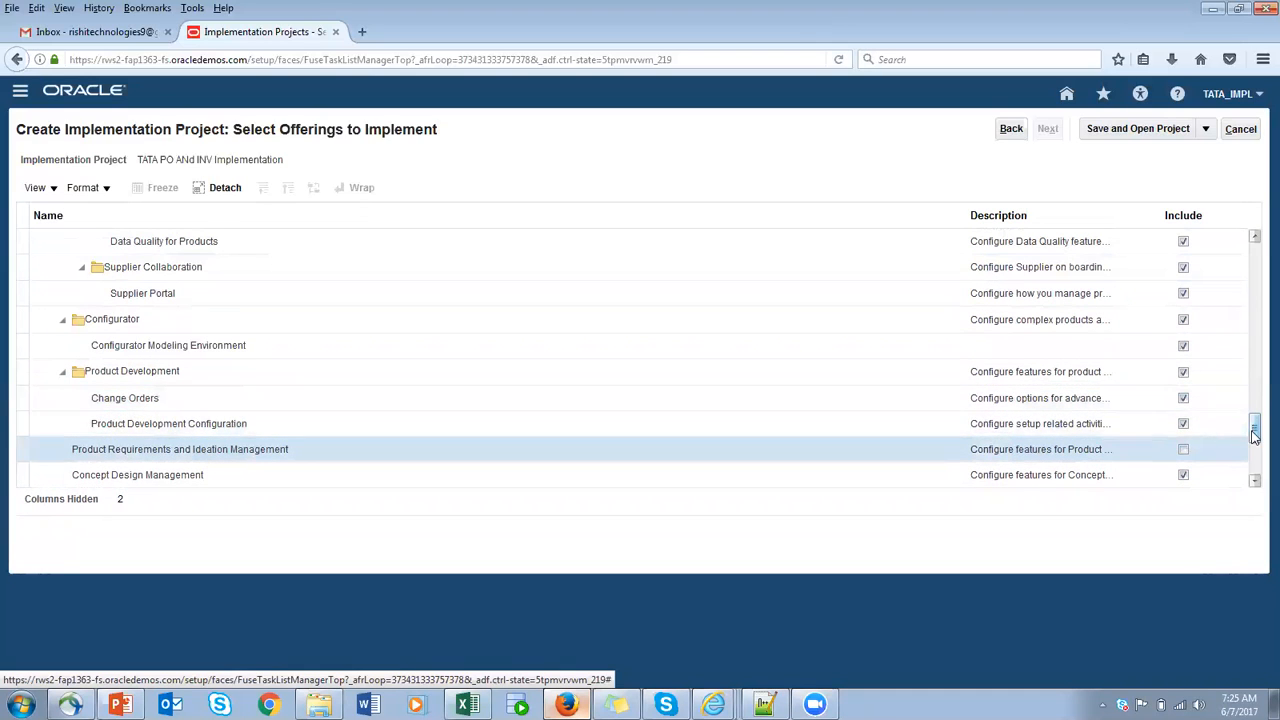
pyautogui.click(1184, 449)
pyautogui.moveTo(1257, 430); pyautogui.dragTo(1258, 449)
pyautogui.click(1183, 345)
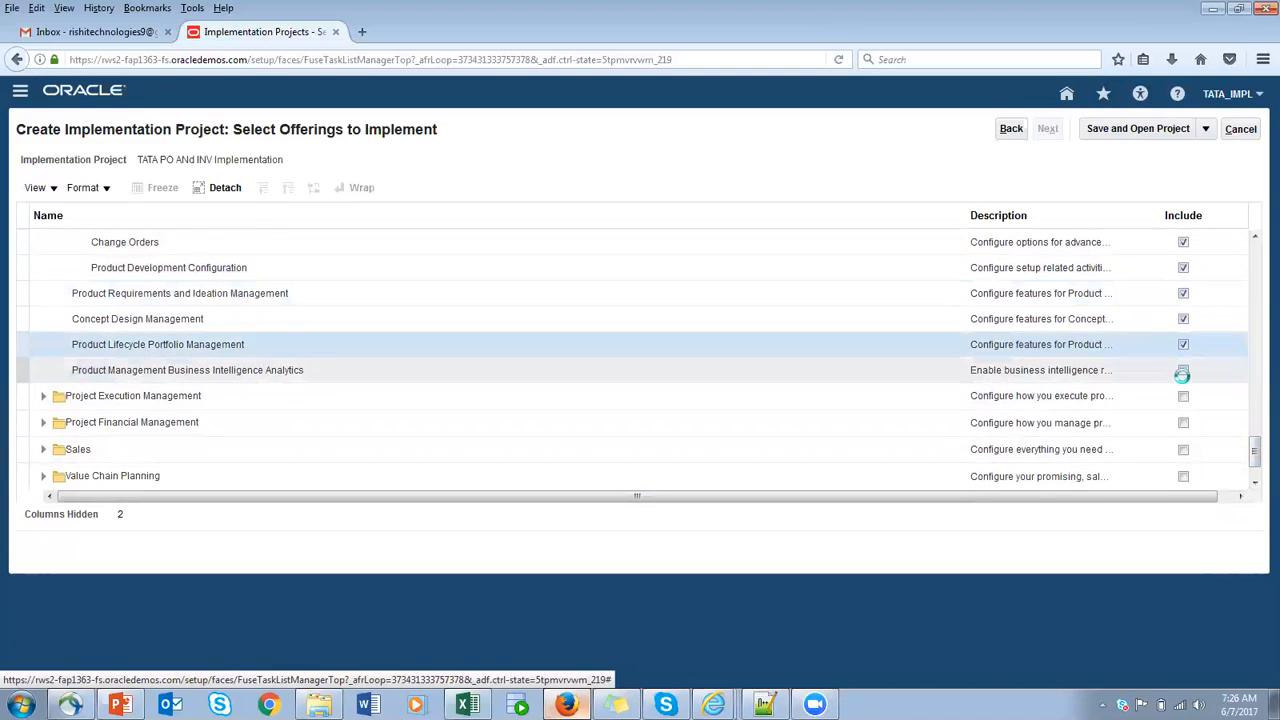
pyautogui.click(1183, 370)
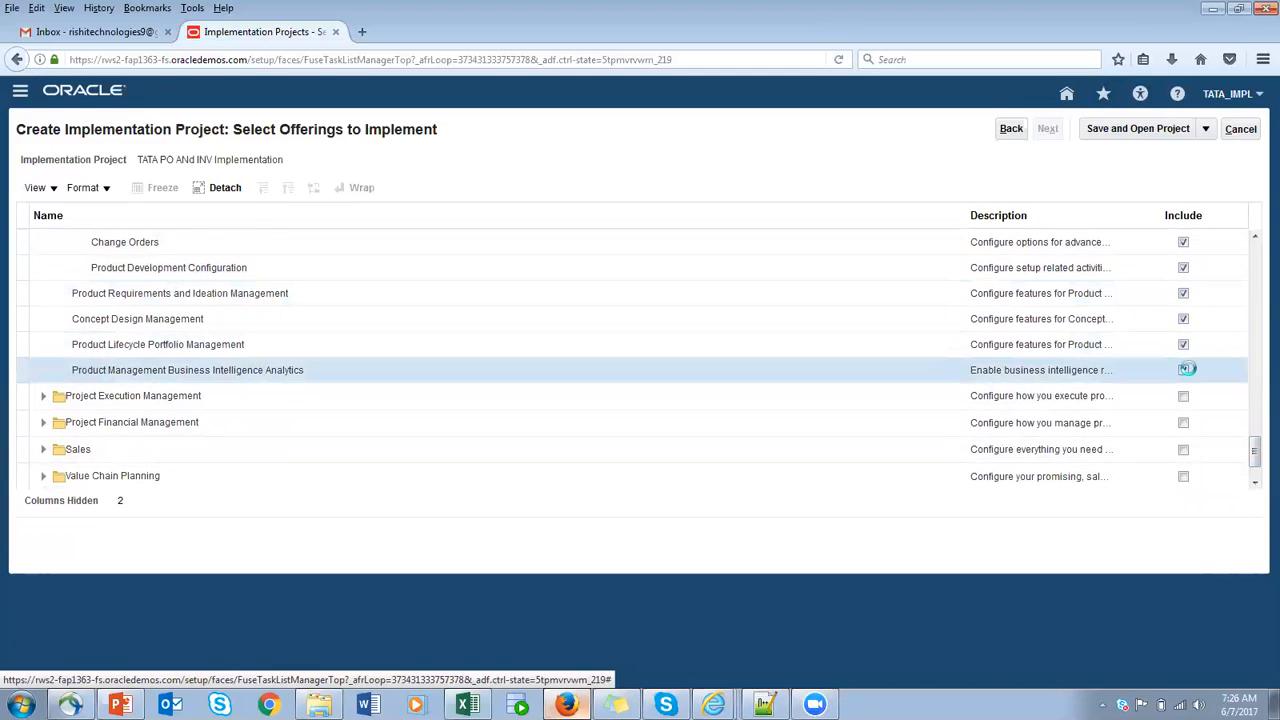
pyautogui.click(1130, 130)
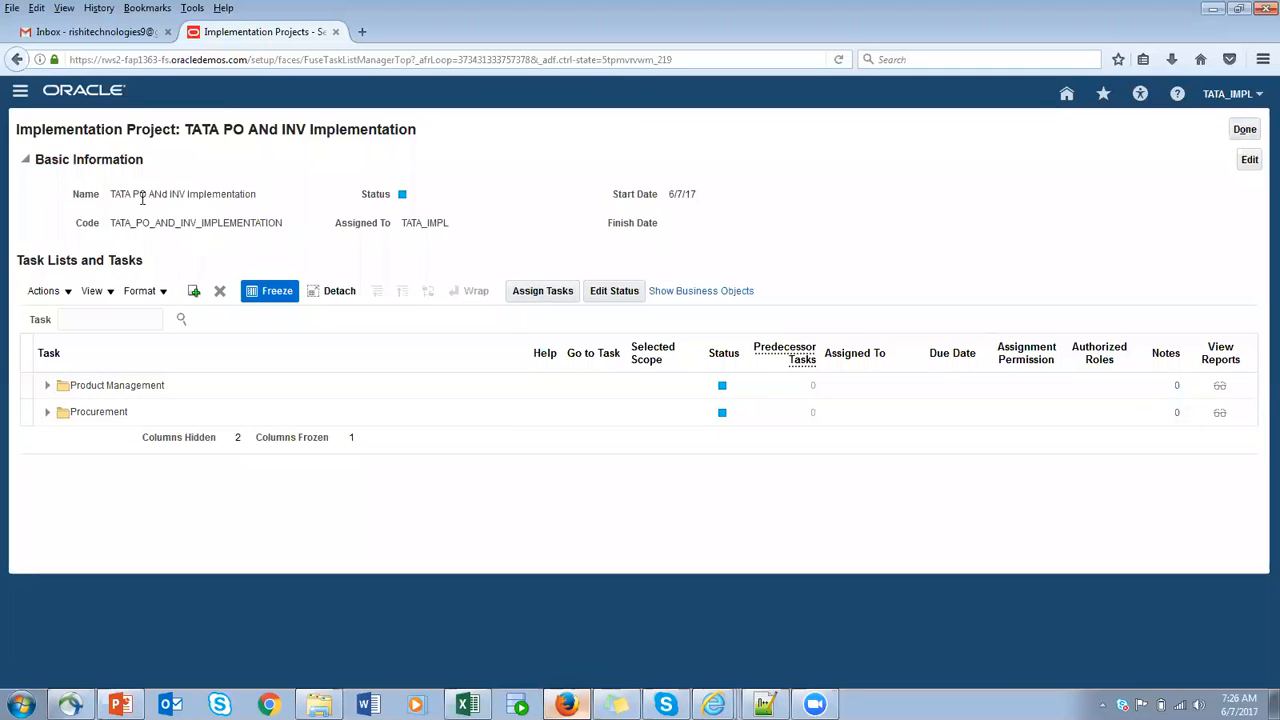
# - Expand the Product Management and Procurement task lists of the project and look through their task groups
pyautogui.moveTo(112, 193); pyautogui.dragTo(283, 194)
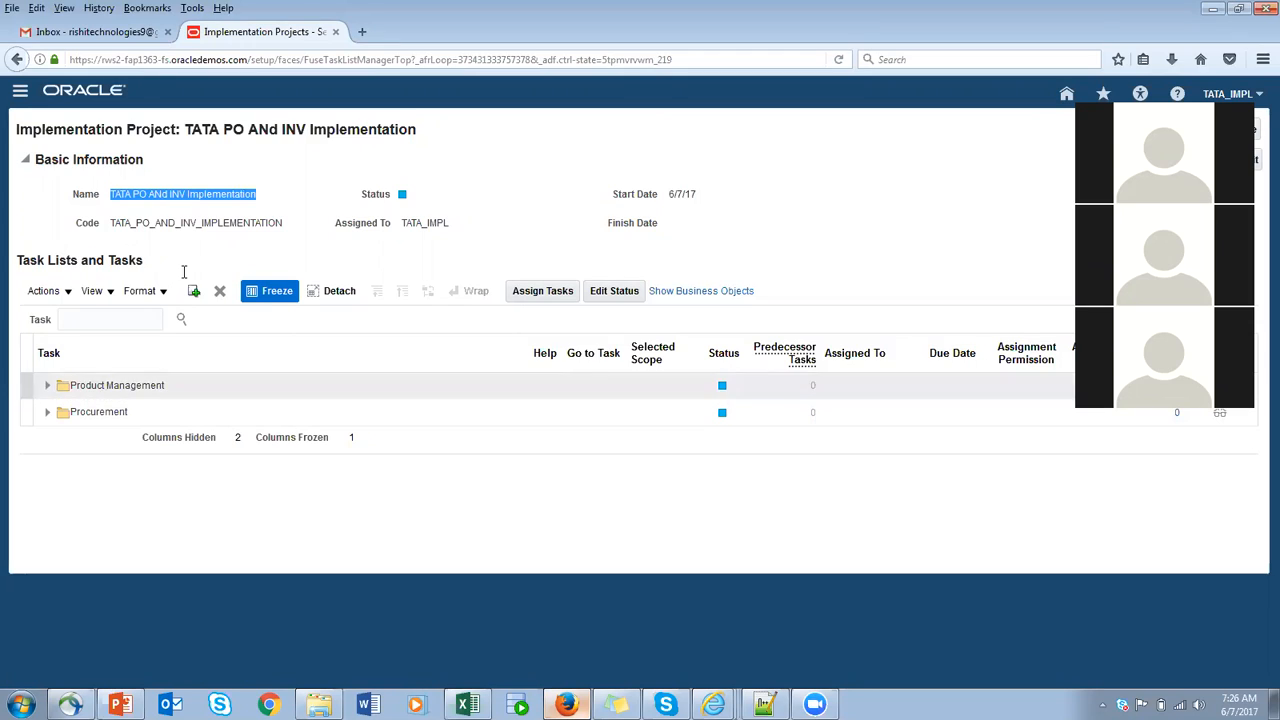
pyautogui.click(47, 385)
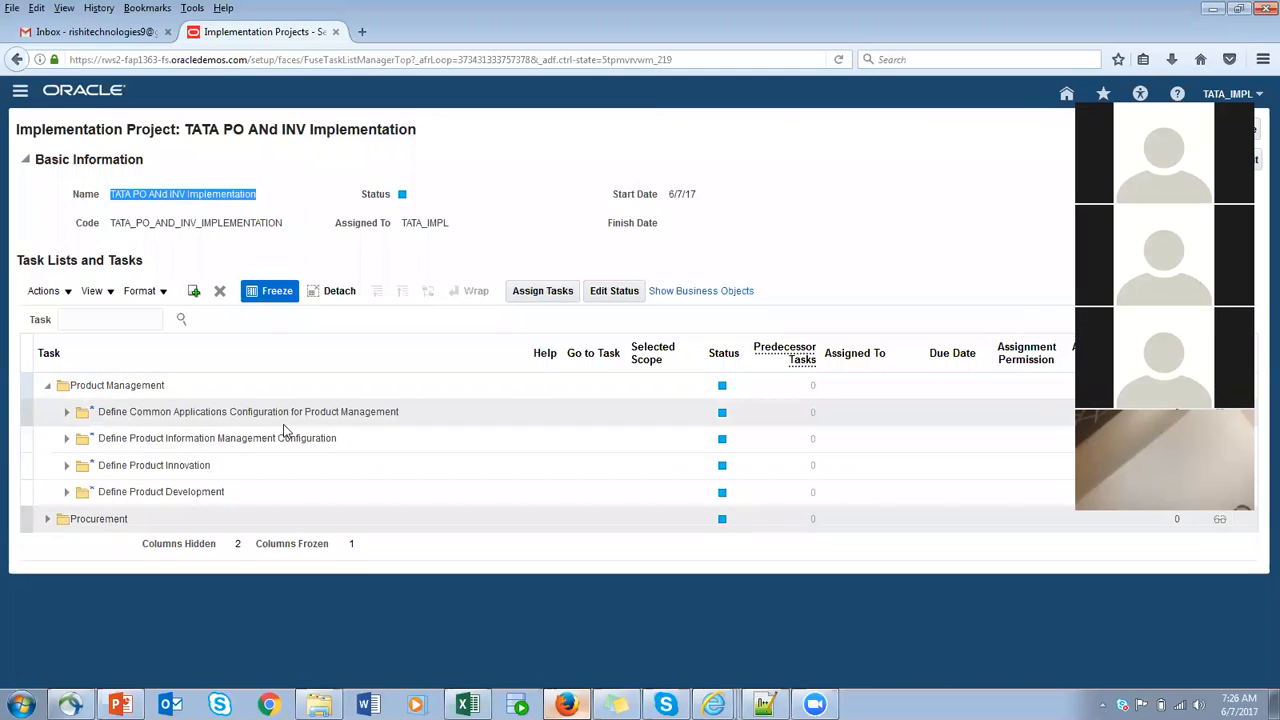
pyautogui.click(47, 518)
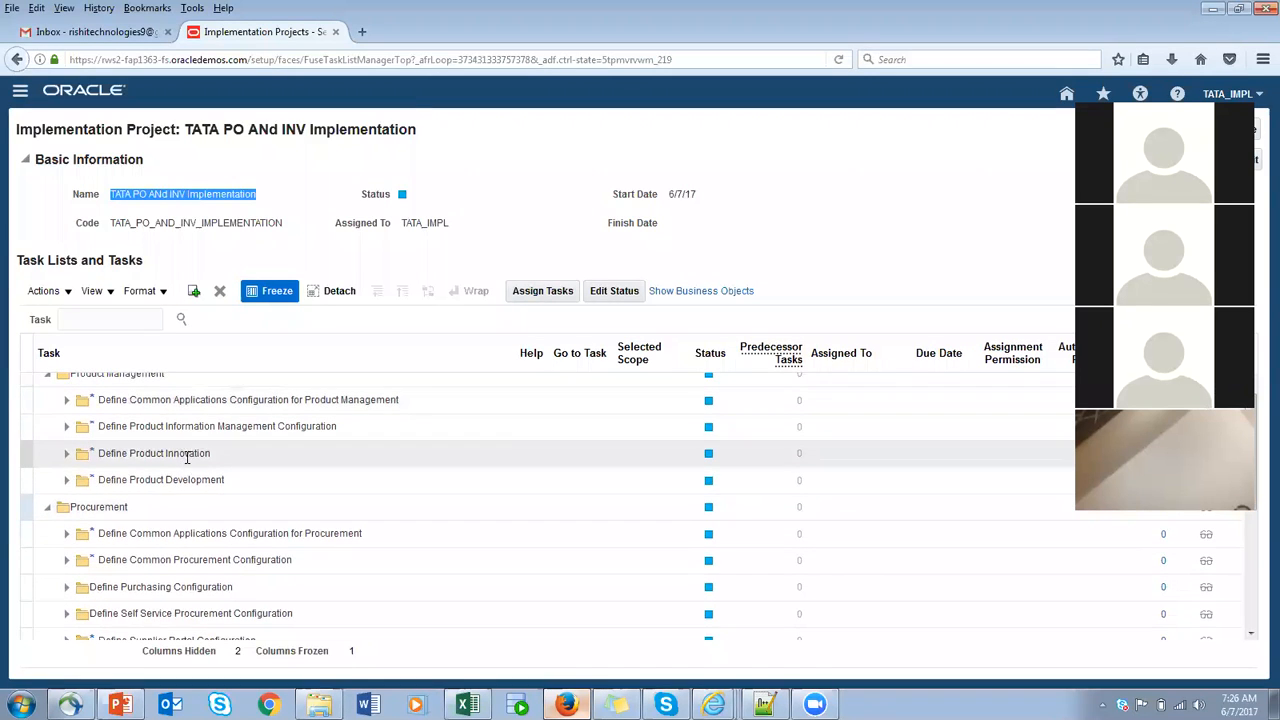
pyautogui.scroll(-1, 208, 517)
pyautogui.scroll(2, 199, 505)
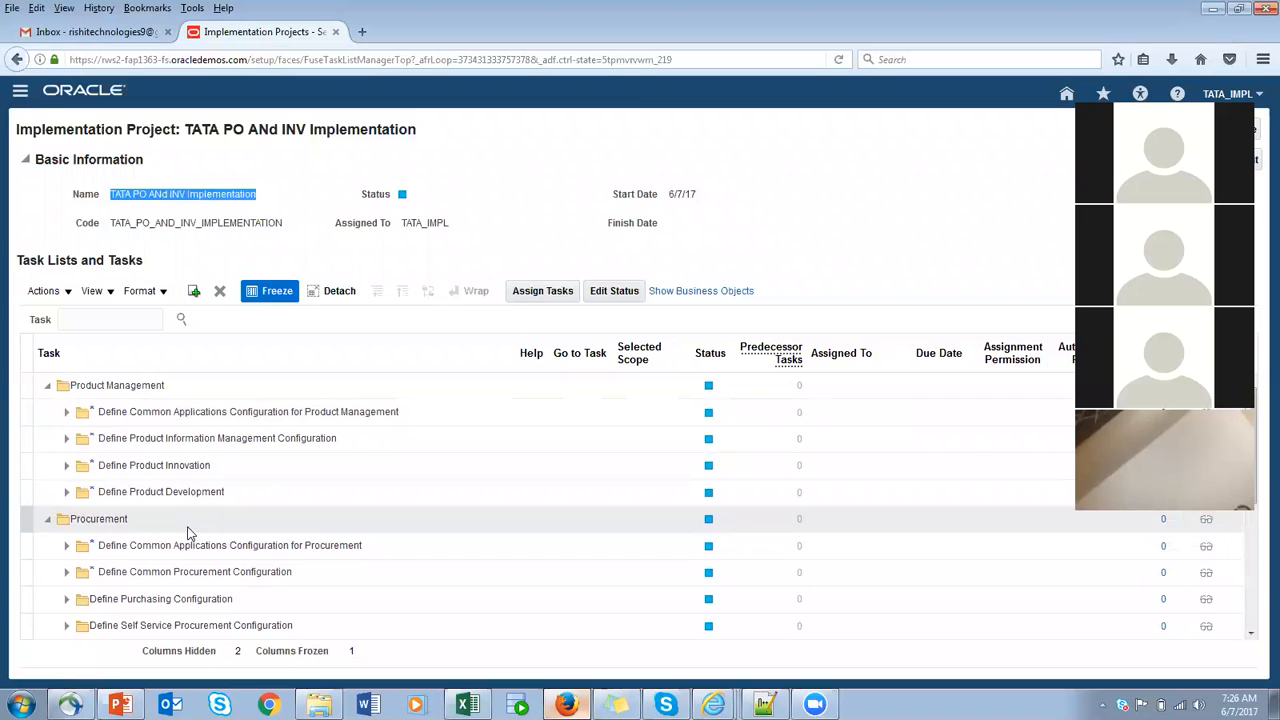
# - Expand Define Common Applications Configuration for Product Management through Define Initial Users down to the tasks for synchronizing users and roles from LDAP
pyautogui.click(67, 412)
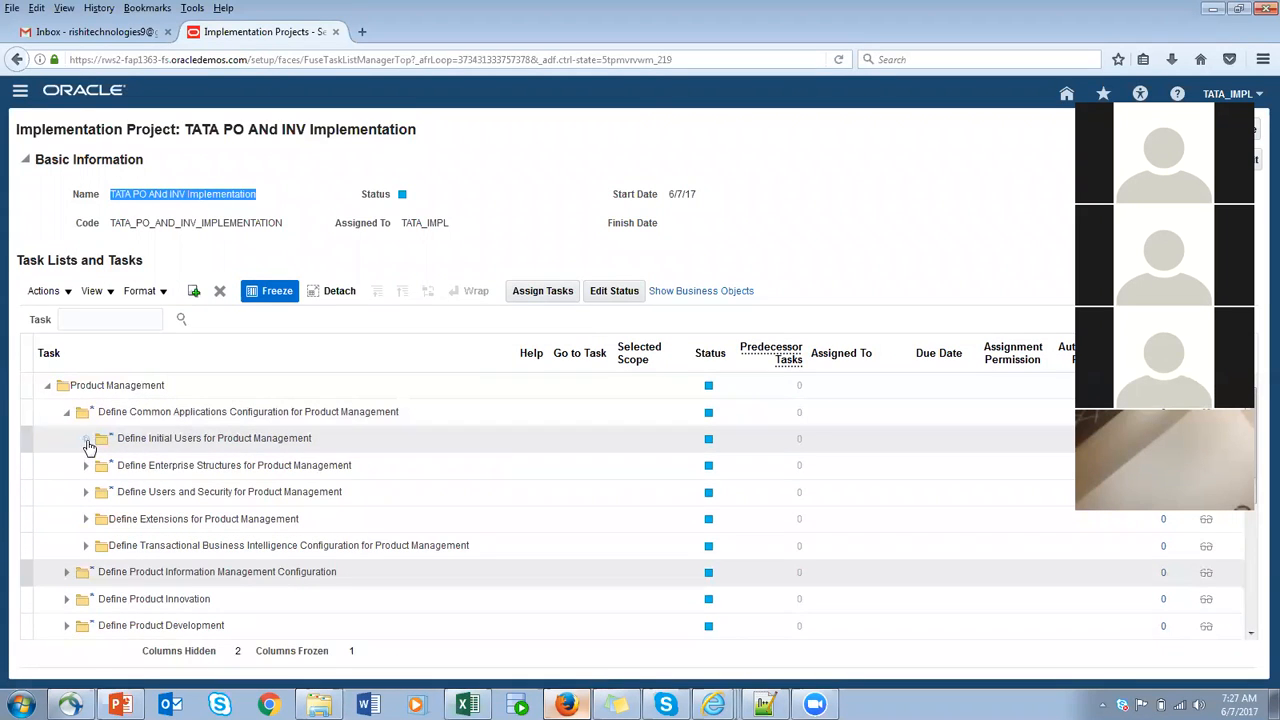
pyautogui.click(86, 440)
pyautogui.click(105, 466)
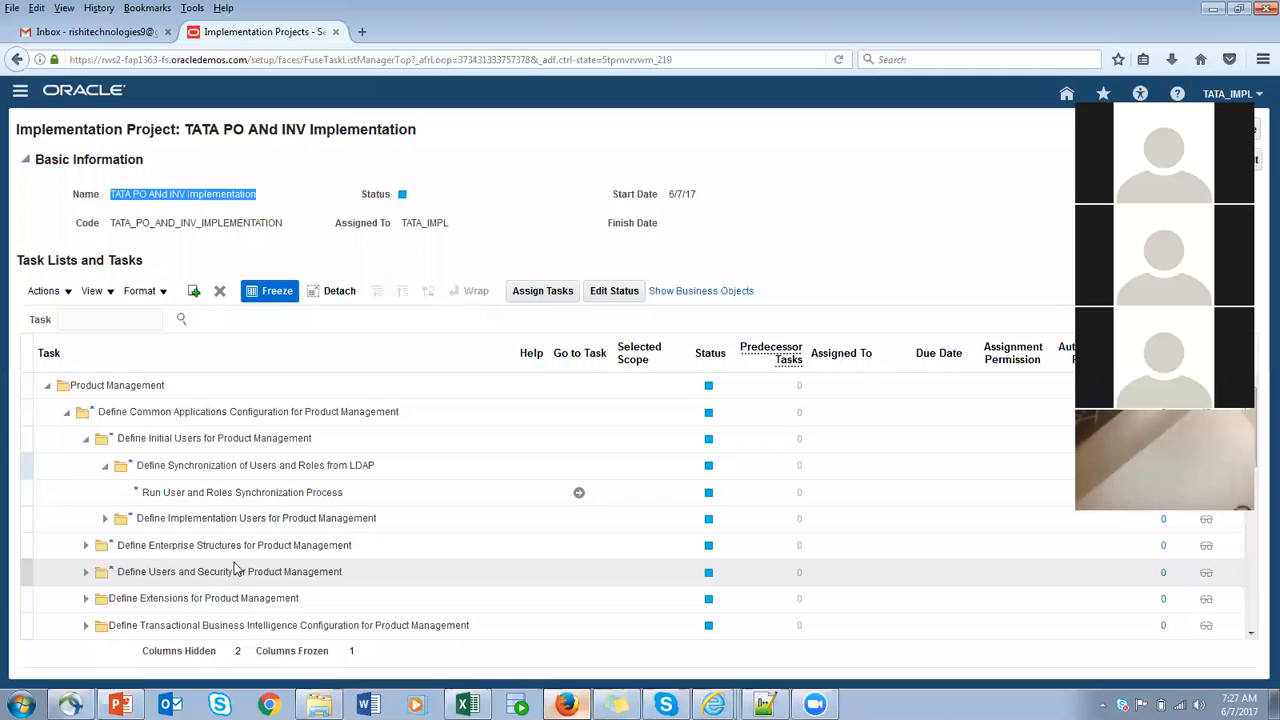
pyautogui.scroll(-1, 246, 552)
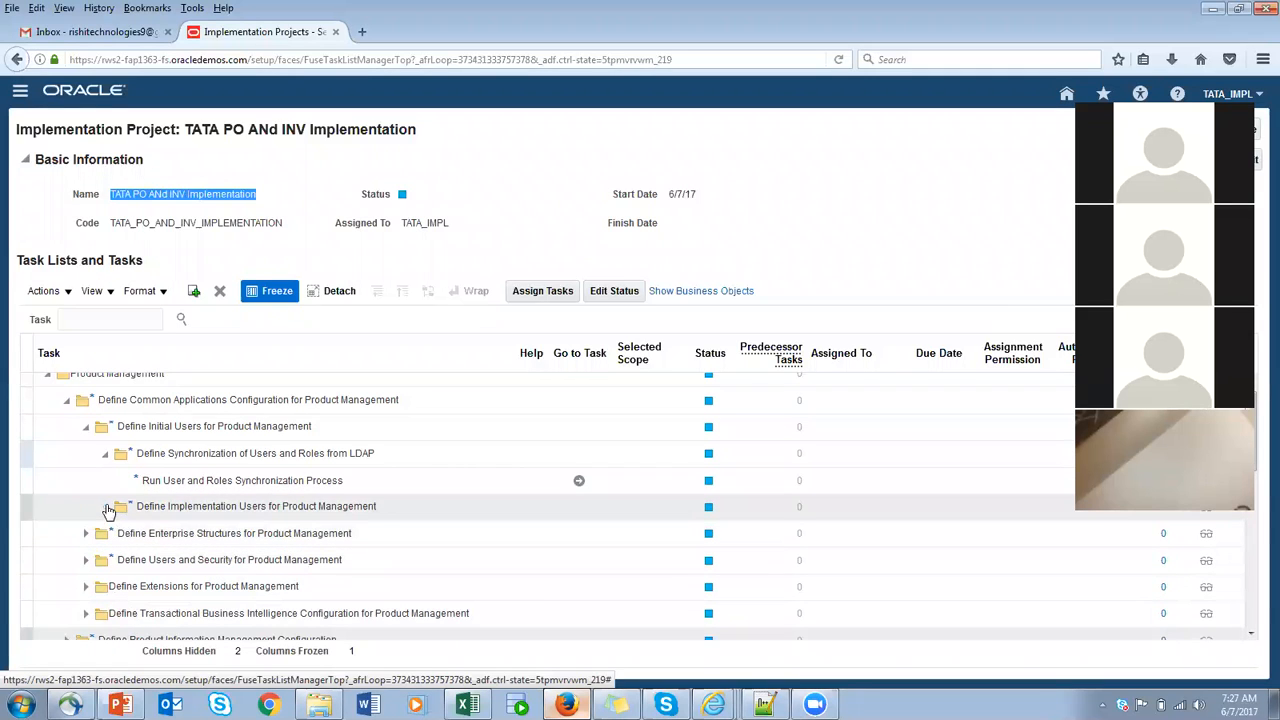
# - Expand Define Implementation Users for Product Management and search the project's tasks for "Cata"
pyautogui.click(106, 507)
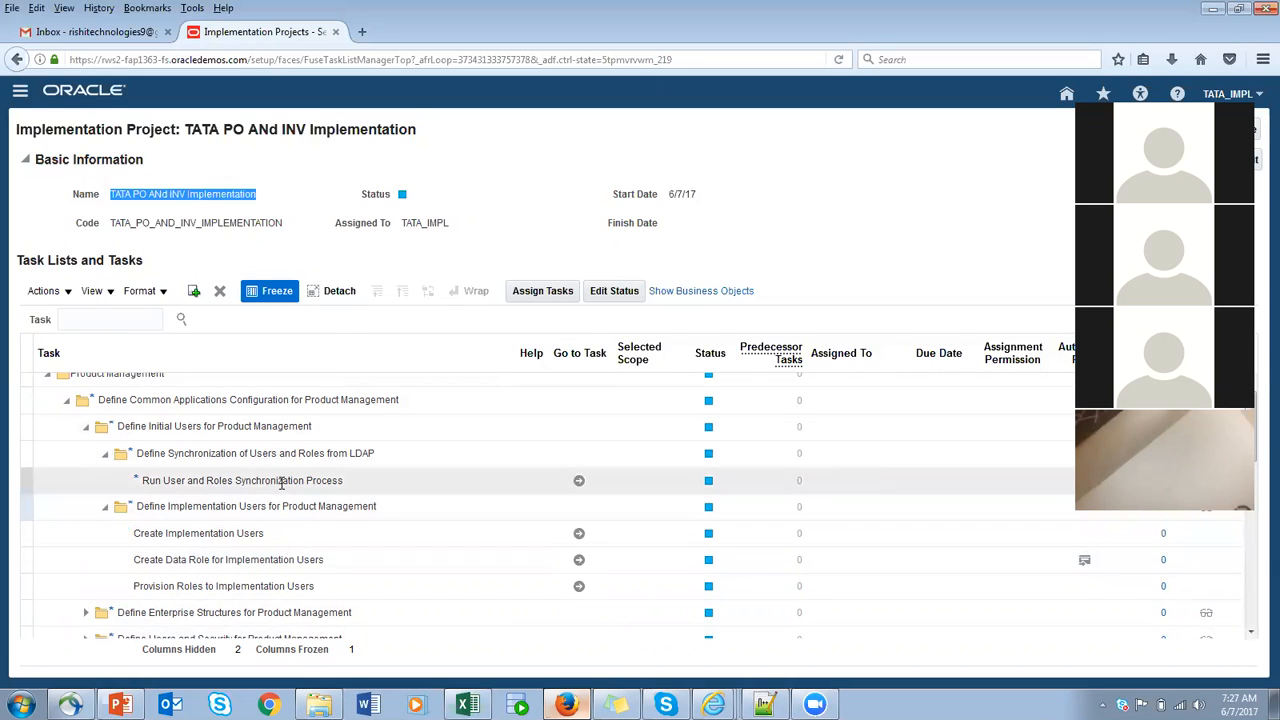
pyautogui.click(99, 317)
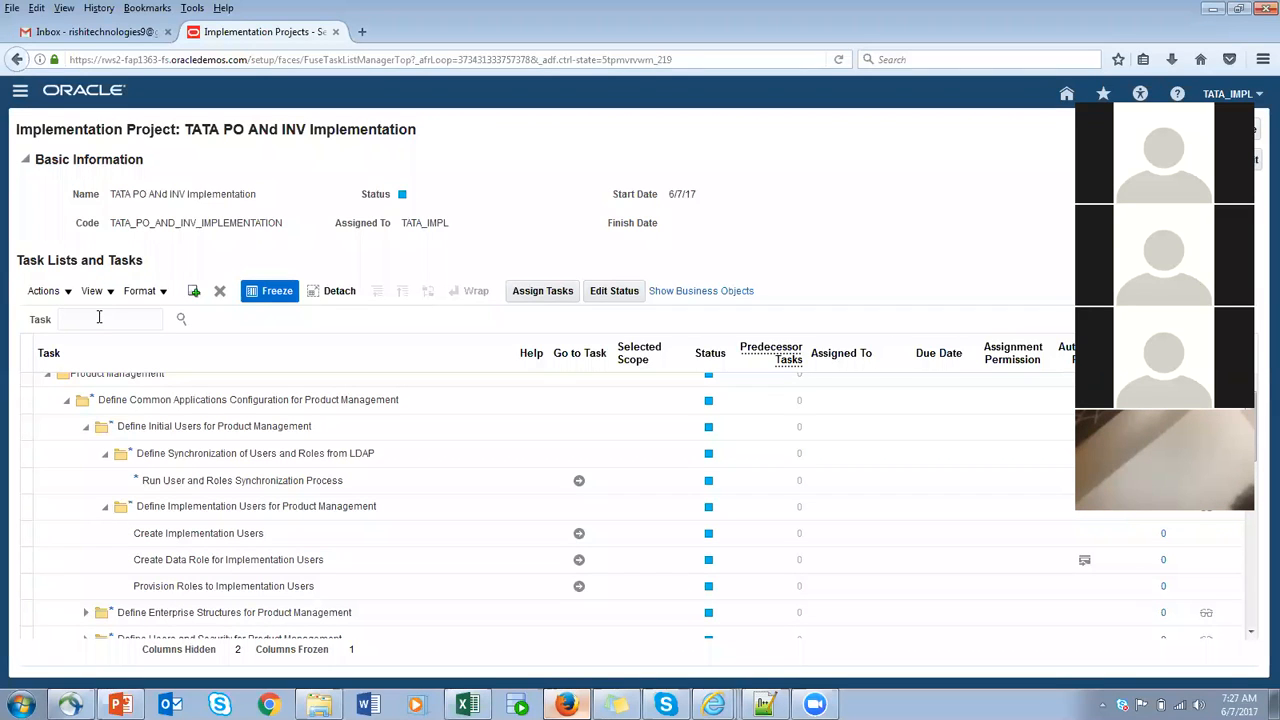
pyautogui.write('Cata')
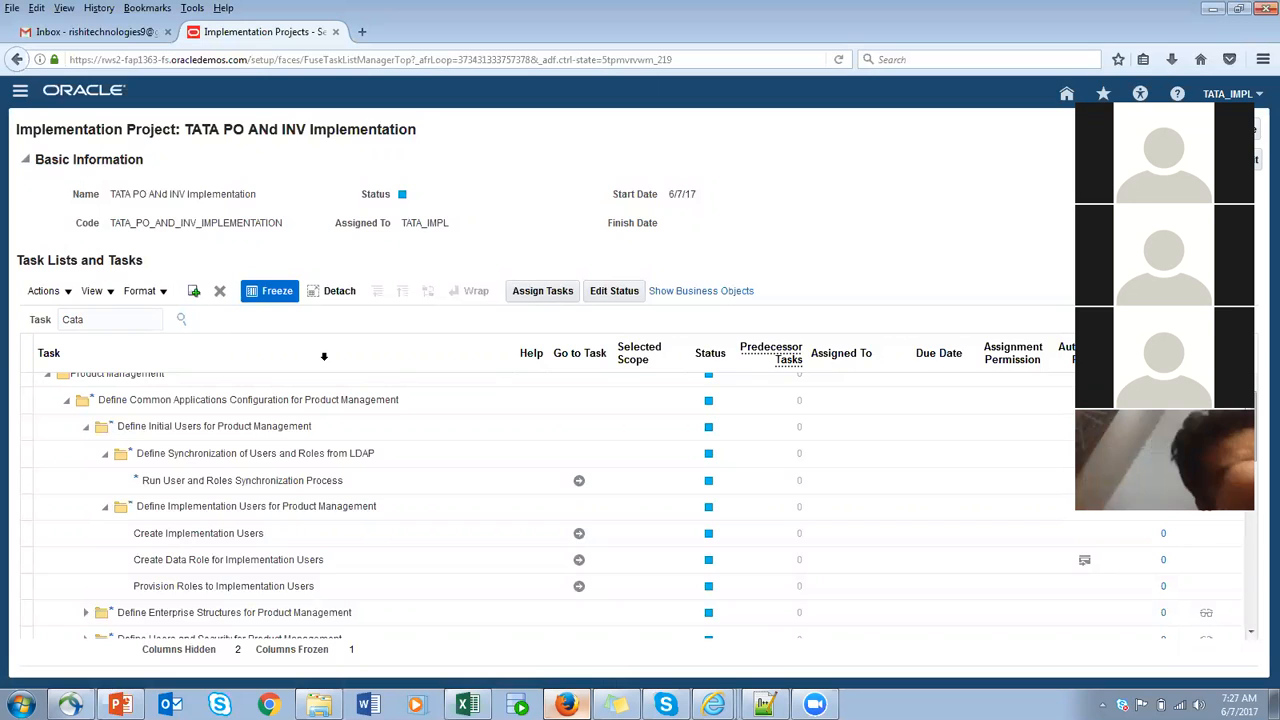
pyautogui.click(187, 321)
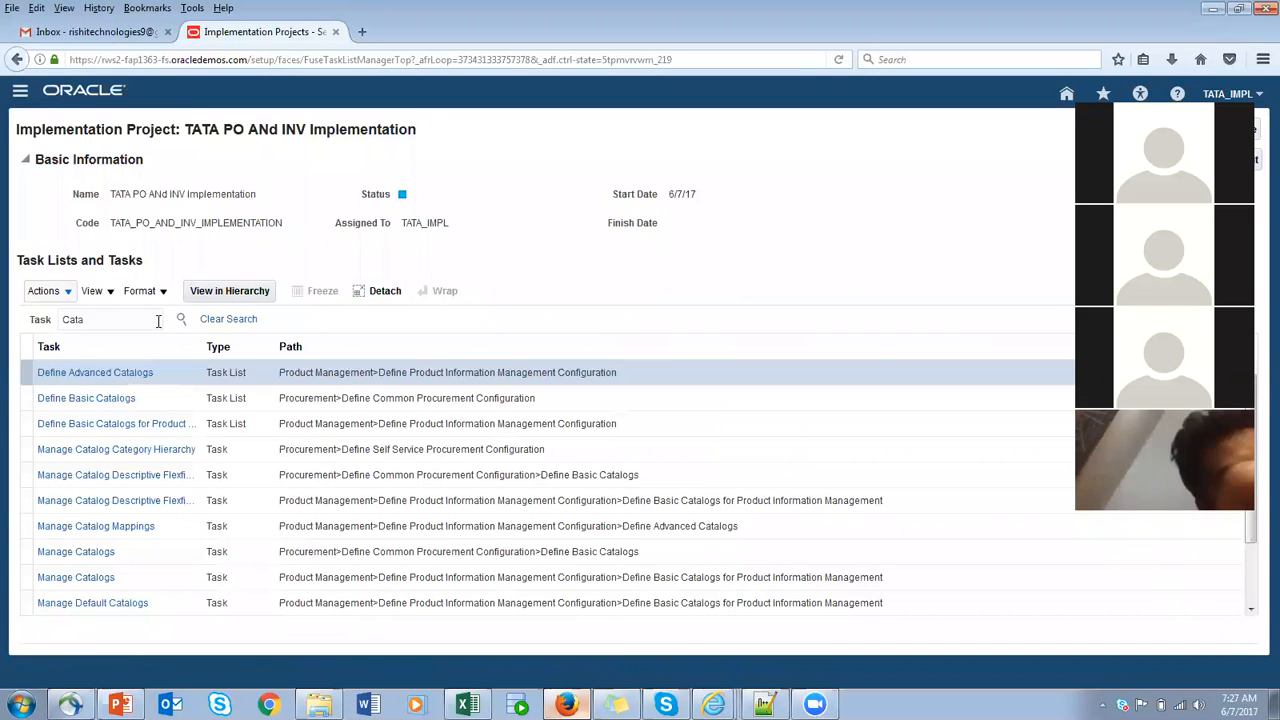
# - Switch to the Excel category outline and review the PROD TYPE and PROD NAME rows with their segments and values
pyautogui.moveTo(129, 321); pyautogui.dragTo(8, 321)
pyautogui.click(466, 704)
pyautogui.click(395, 220)
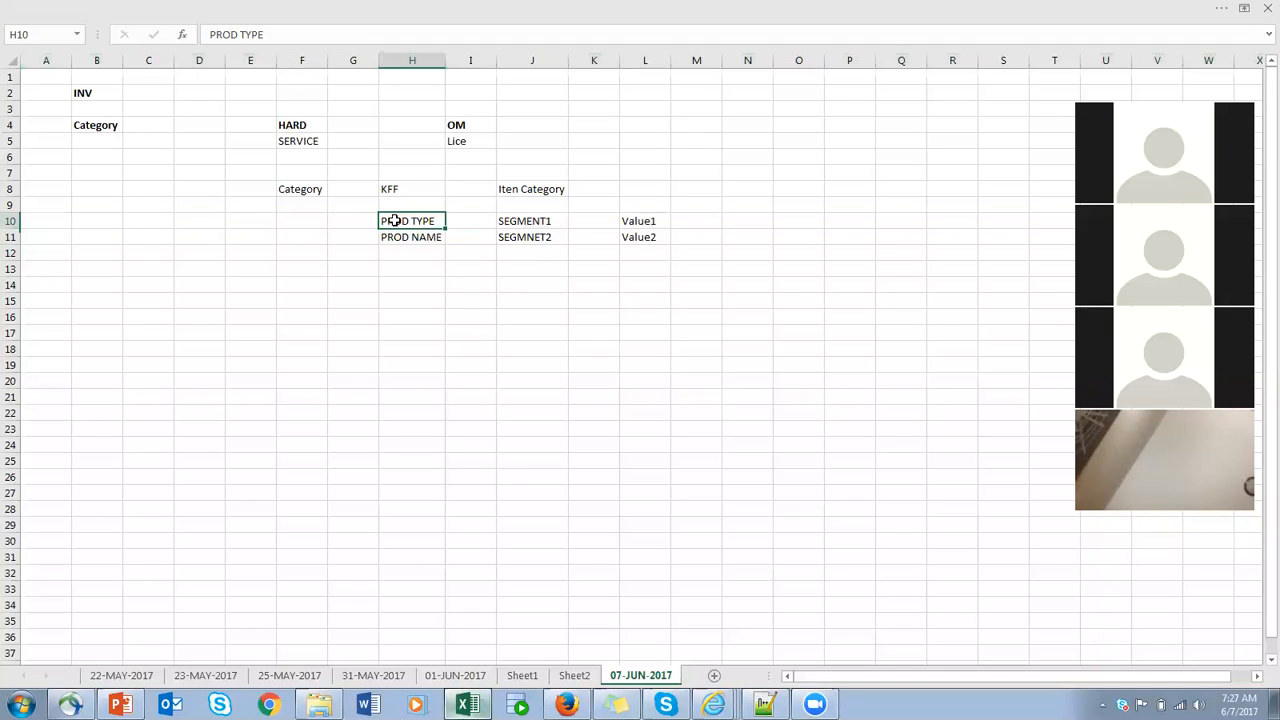
pyautogui.click(541, 221)
pyautogui.click(541, 237)
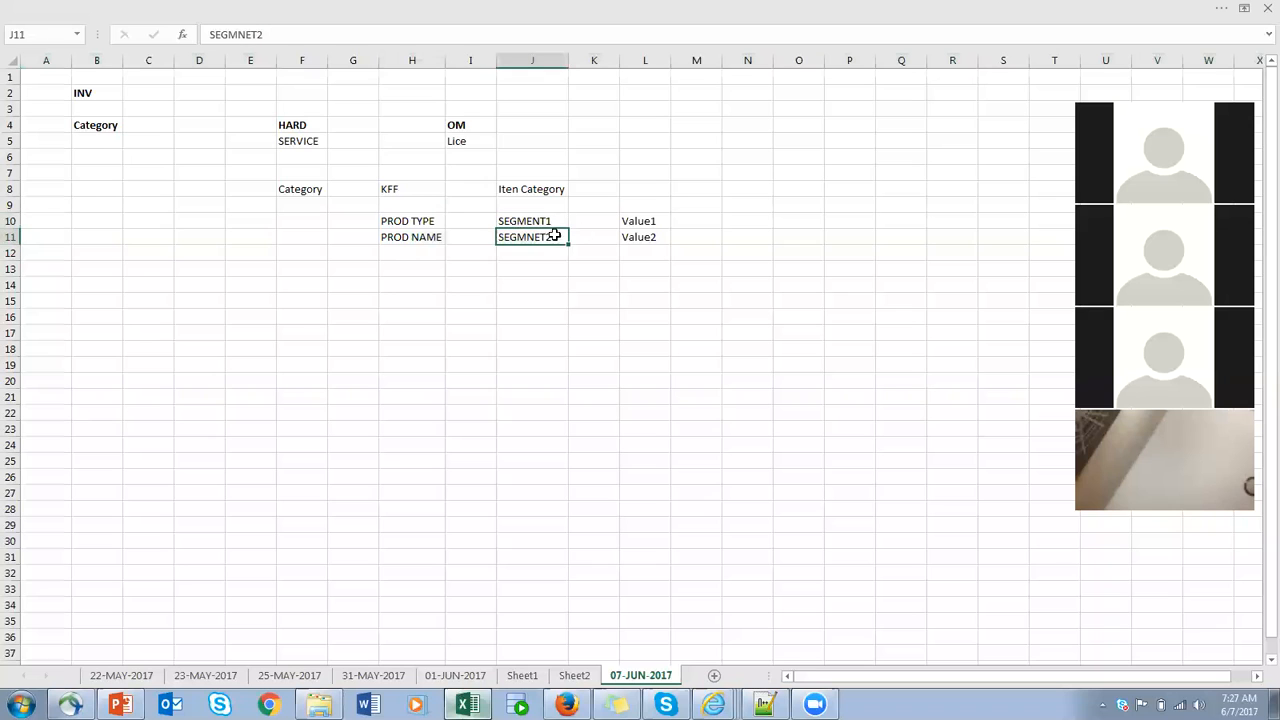
pyautogui.click(636, 219)
pyautogui.click(649, 238)
# - Return to Firefox, search tasks for "Mana%Prod%Val%" and open Manage Product and Child Value Sets under Define Basic Catalogs for Product Information Management
pyautogui.hotkey('alt', 'Tab')
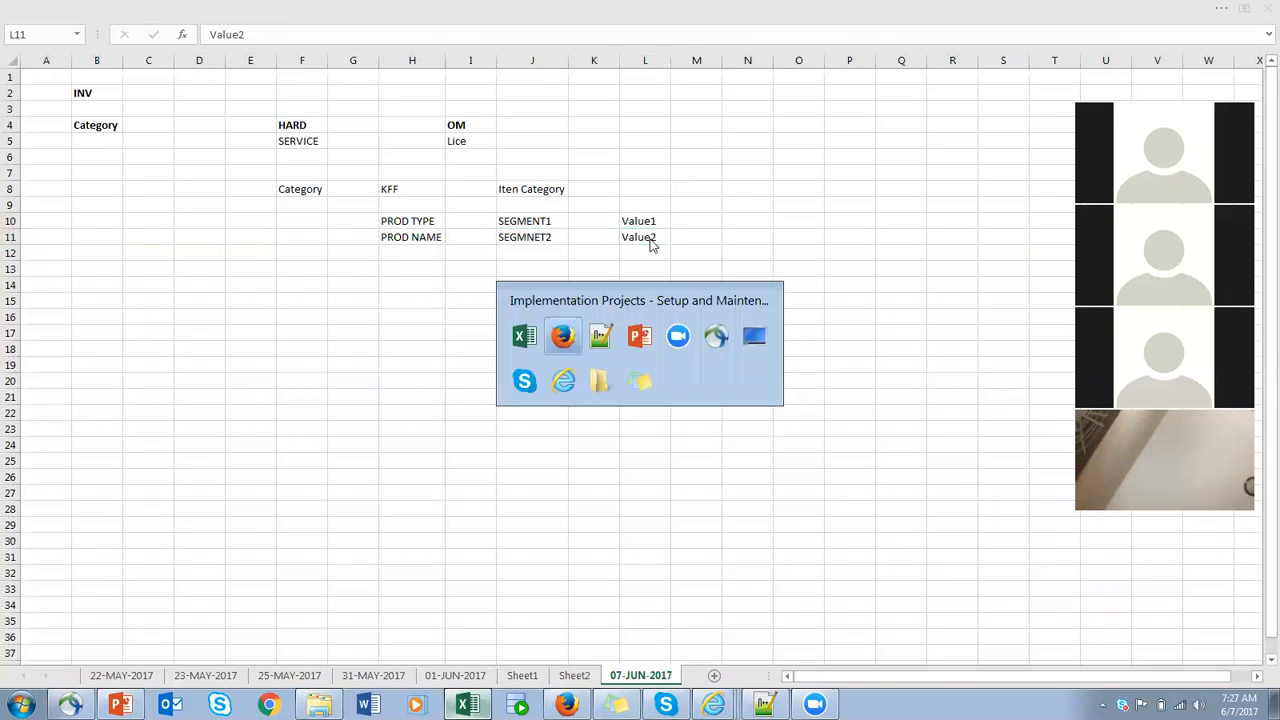
pyautogui.moveTo(123, 319); pyautogui.dragTo(40, 319)
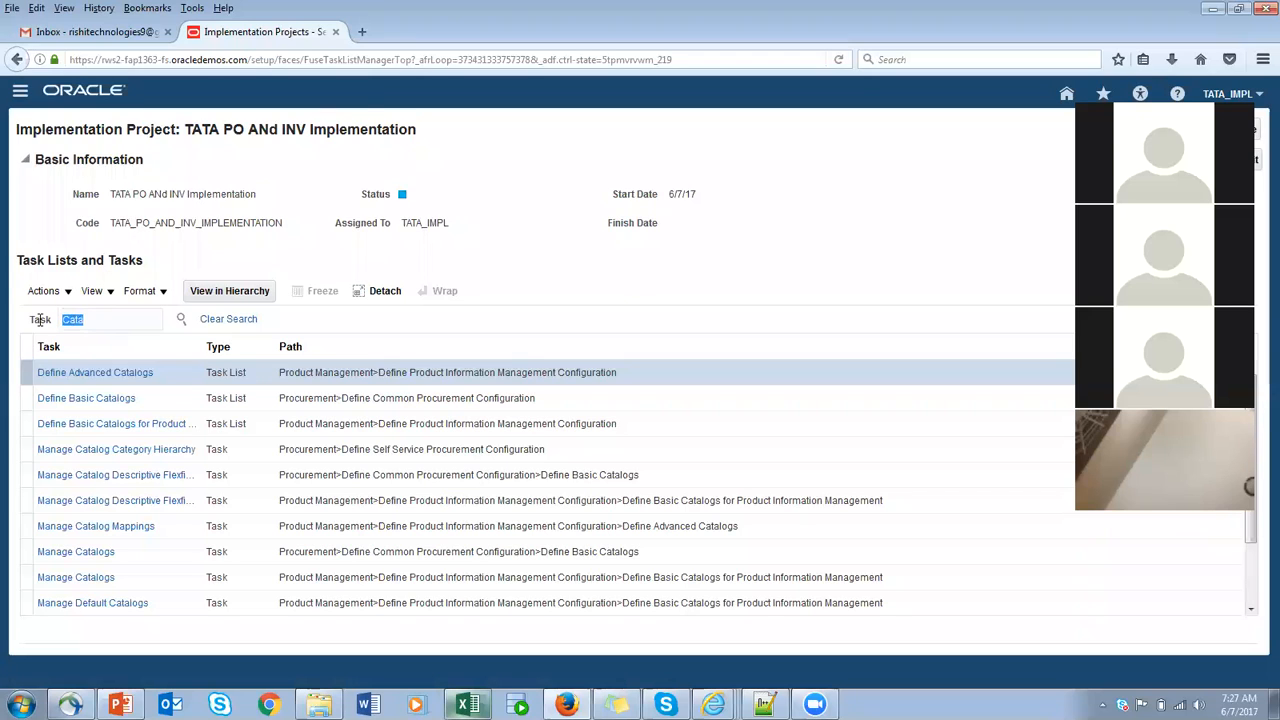
pyautogui.write('Mana%Prod%Val%')
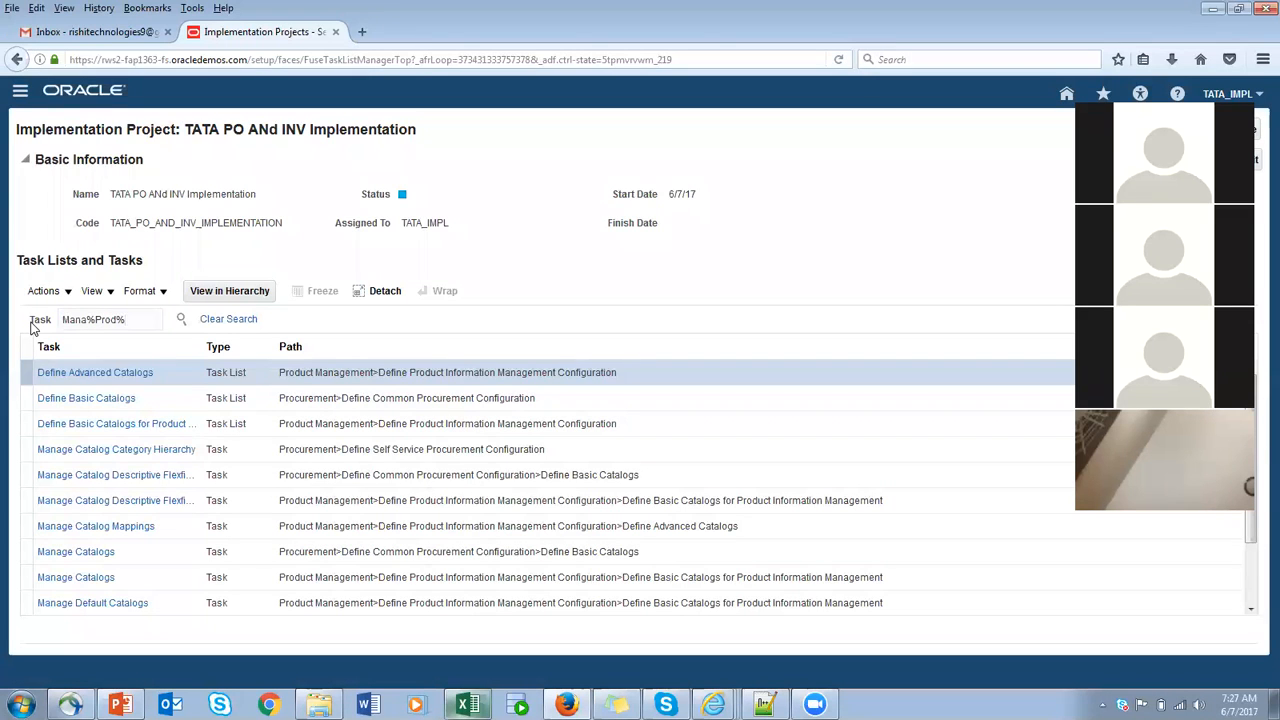
pyautogui.click(182, 321)
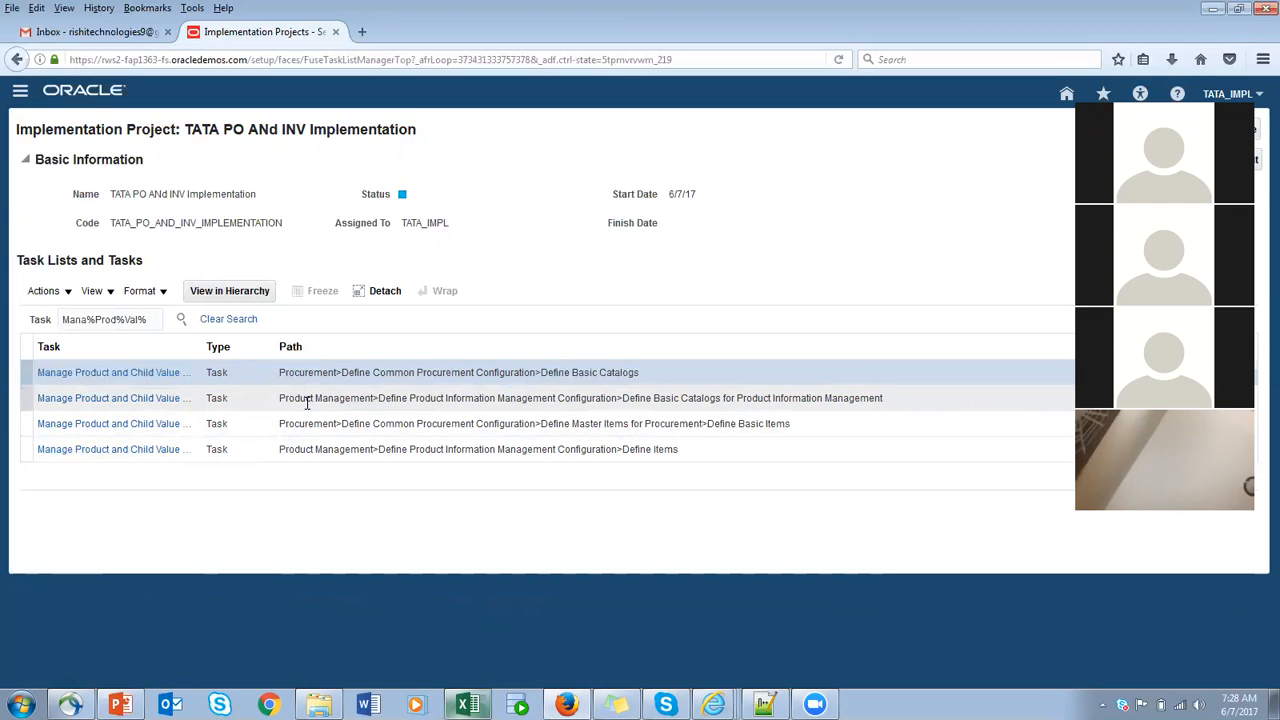
pyautogui.click(107, 400)
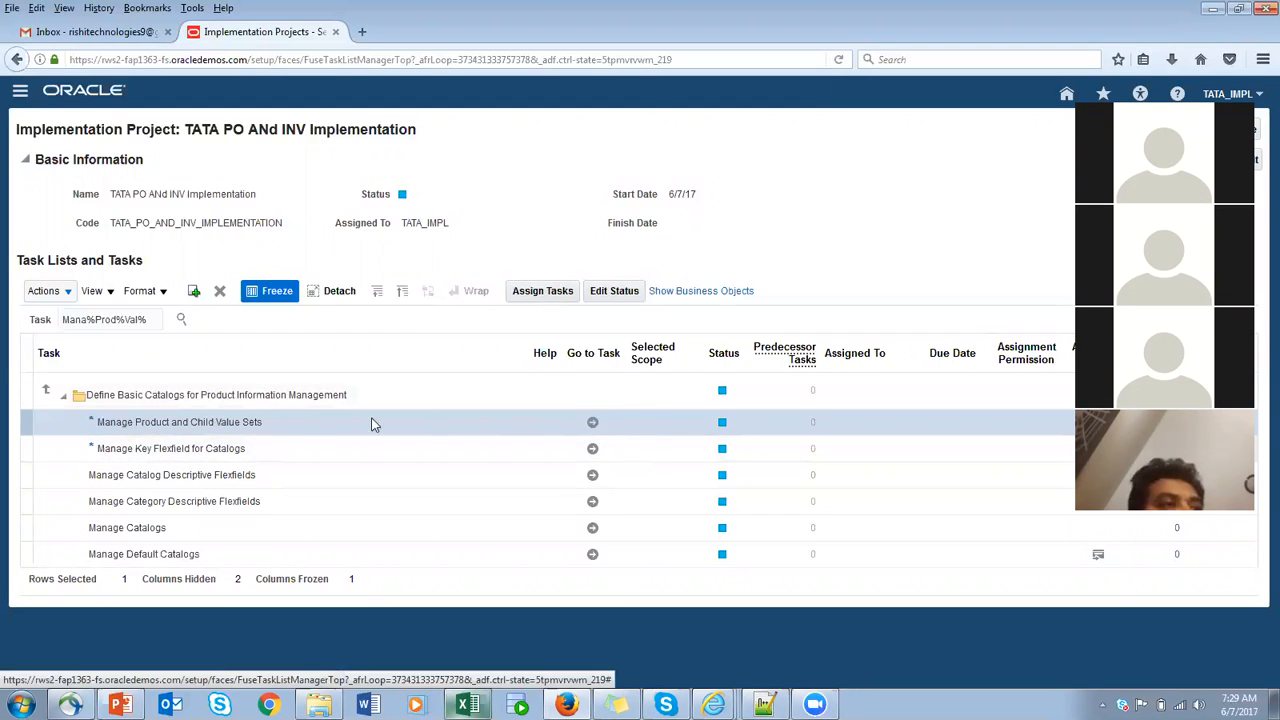
pyautogui.click(593, 424)
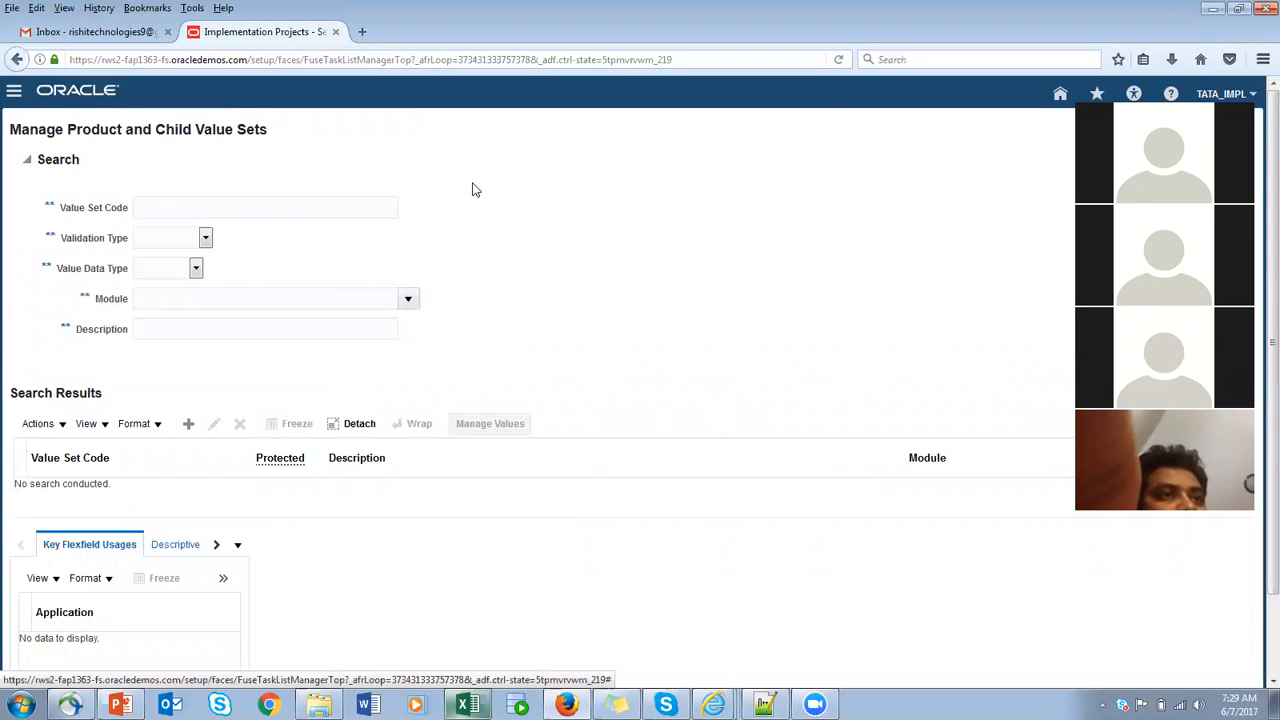
# - Start a new value set with TATA_PROD_NAME as both its code and its description
pyautogui.click(249, 9)
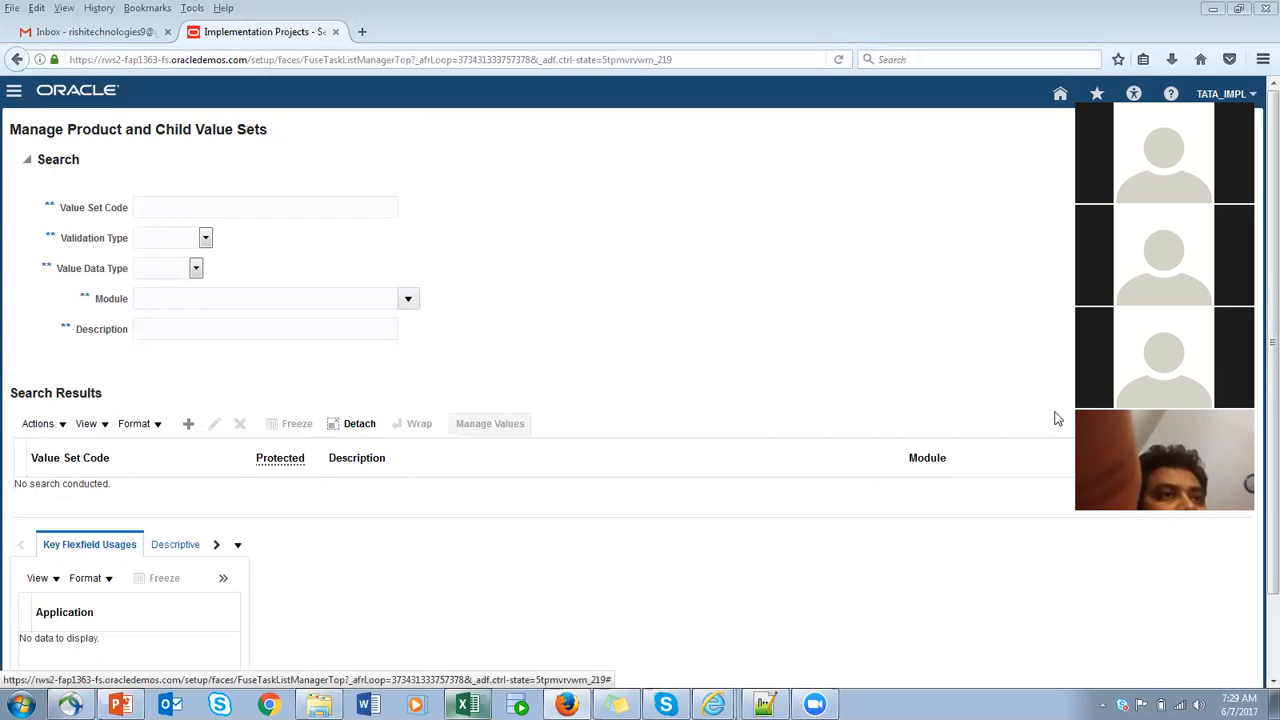
pyautogui.click(1066, 224)
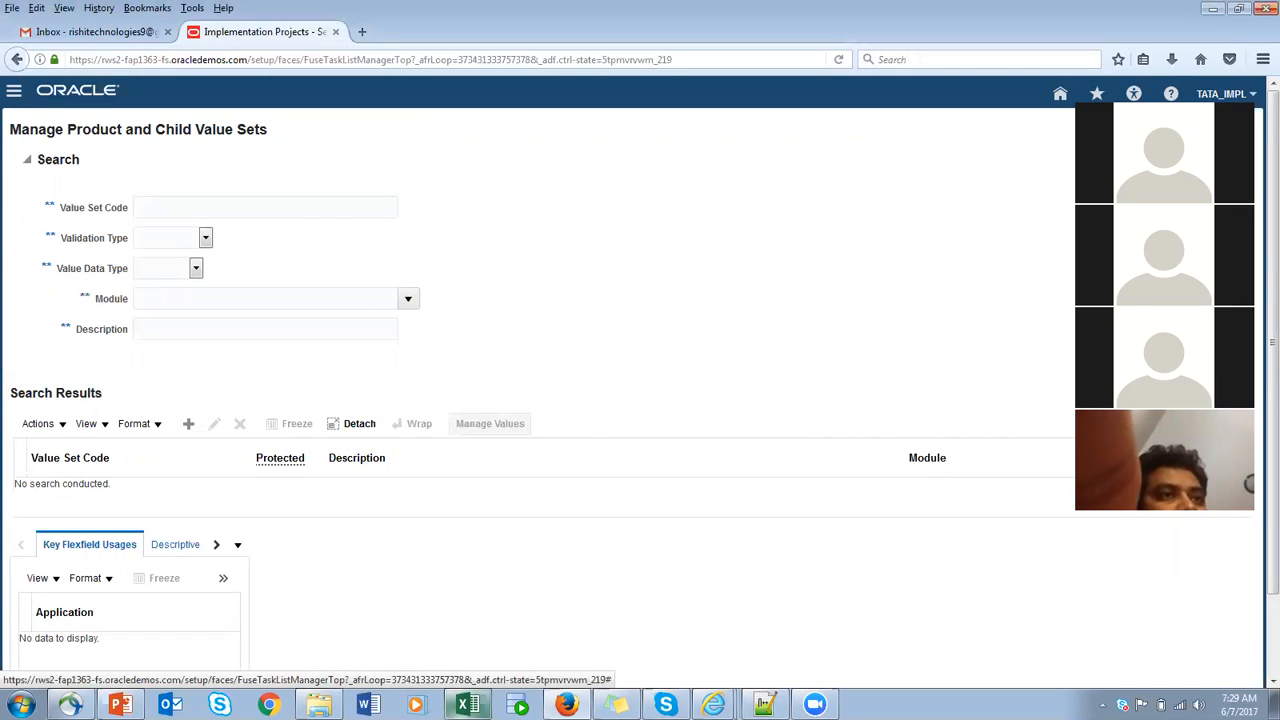
pyautogui.click(186, 426)
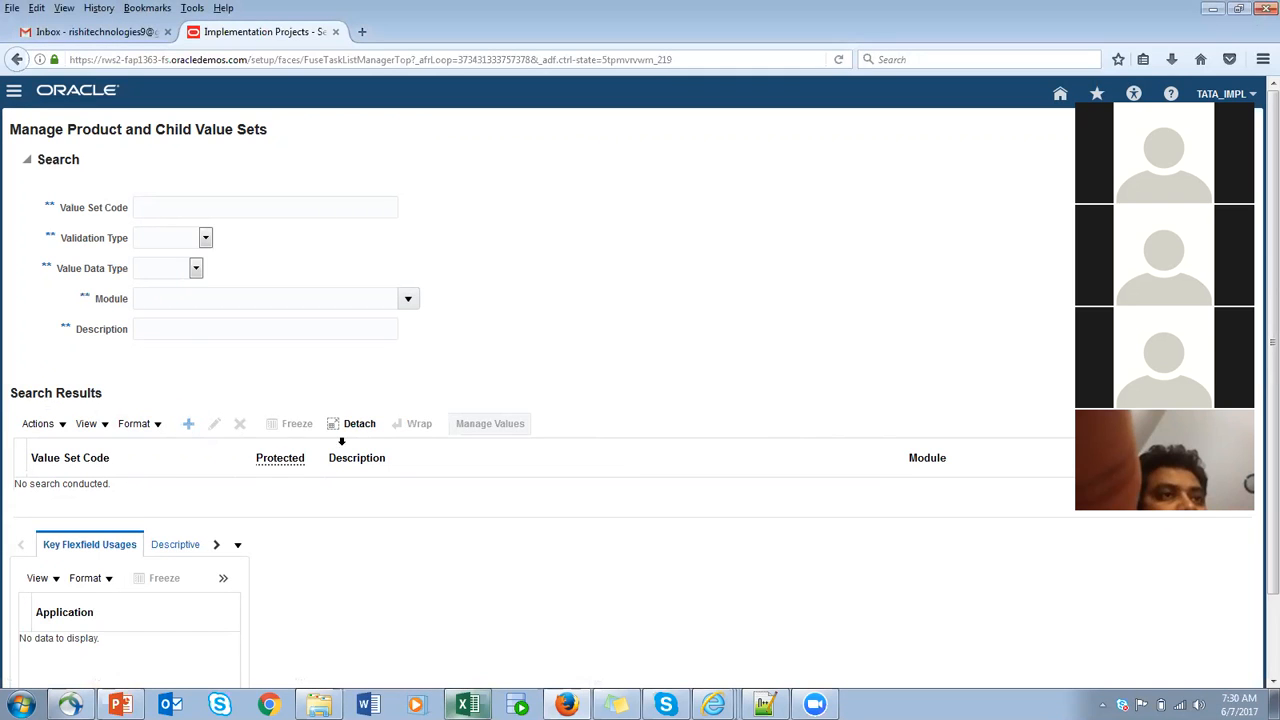
pyautogui.click(140, 161)
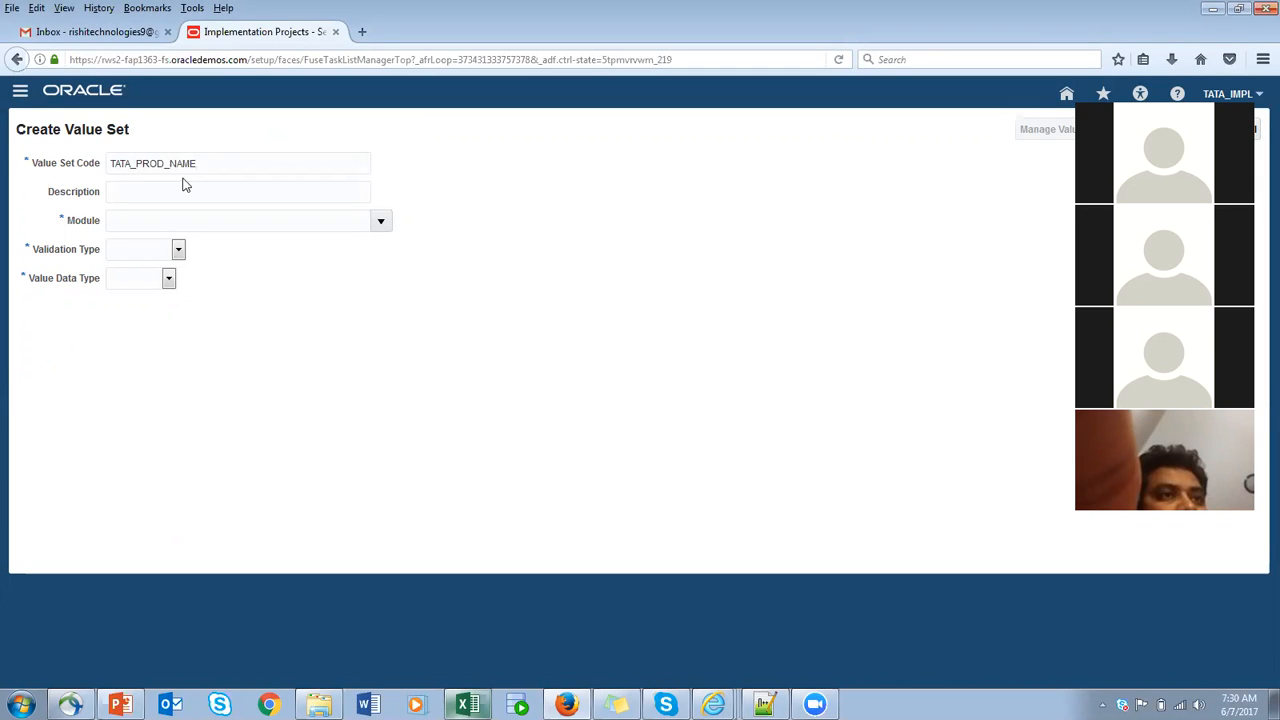
pyautogui.doubleClick(172, 166)
pyautogui.hotkey('ctrl', 'c')
pyautogui.click(215, 193)
pyautogui.hotkey('ctrl', 'v')
pyautogui.moveTo(221, 163); pyautogui.dragTo(54, 163)
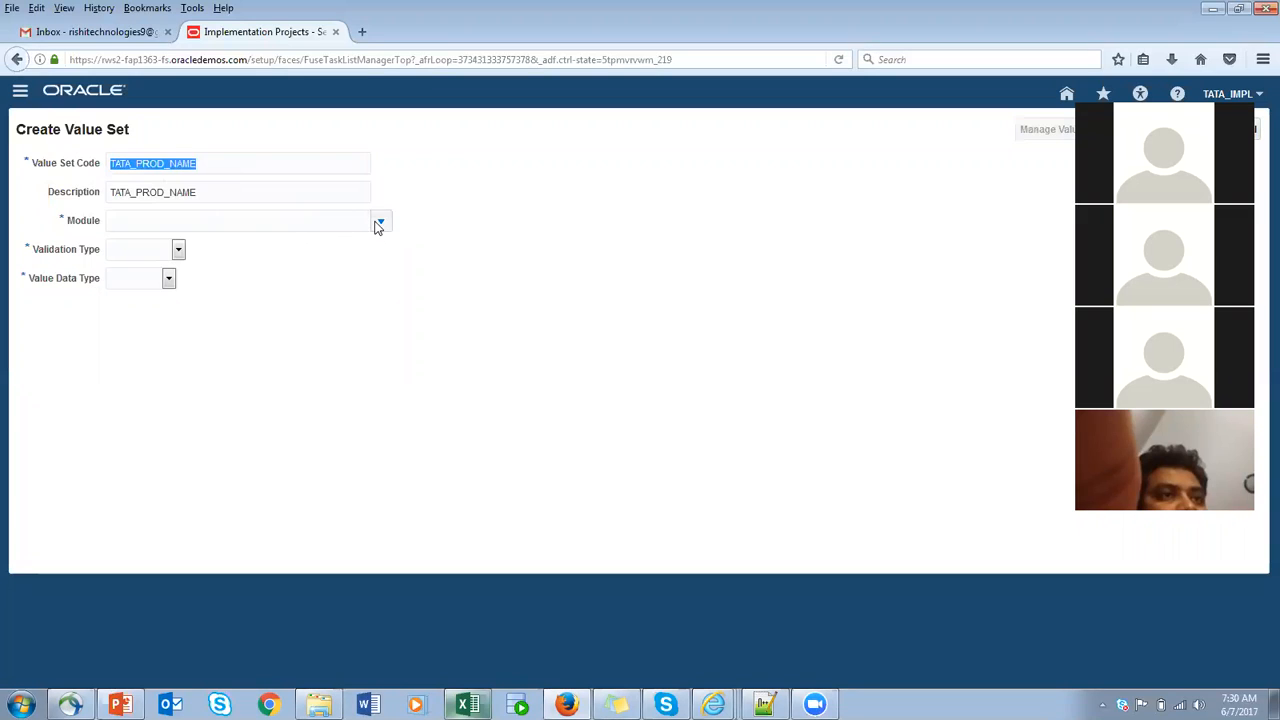
# - Assign the value set to the Item Catalogs module and set its validation type to Independent
pyautogui.click(379, 225)
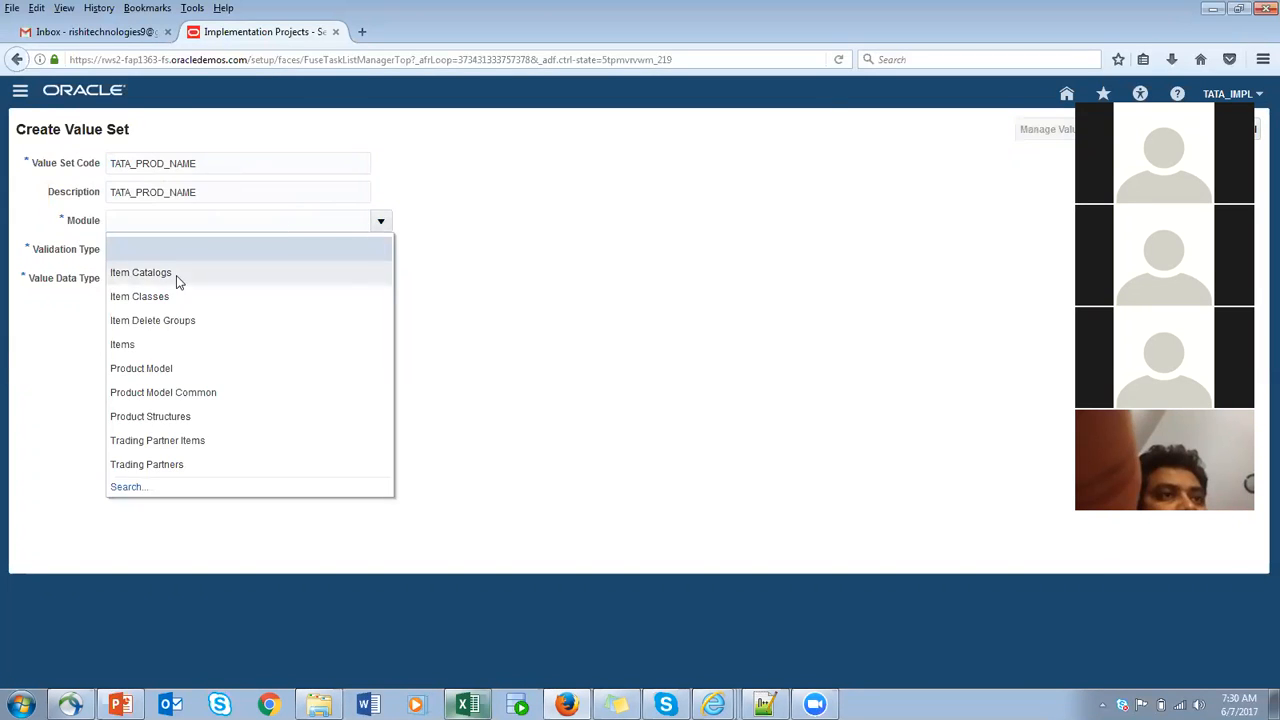
pyautogui.click(173, 272)
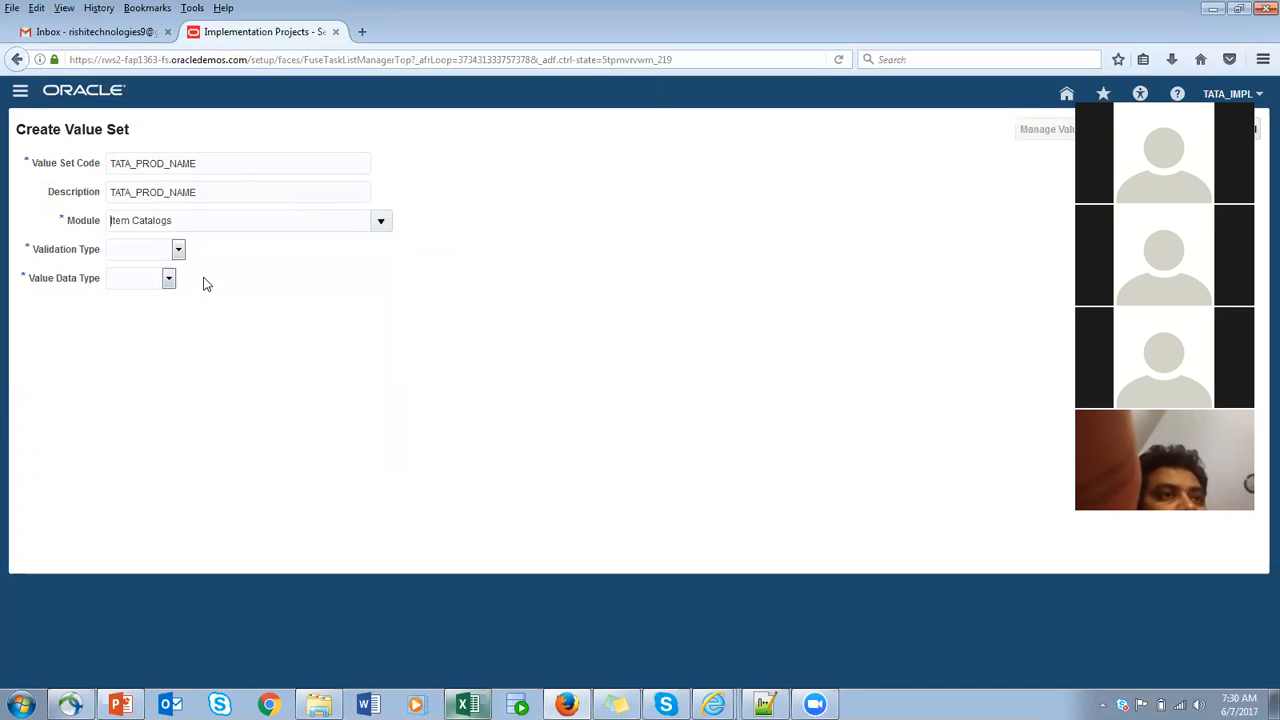
pyautogui.click(179, 252)
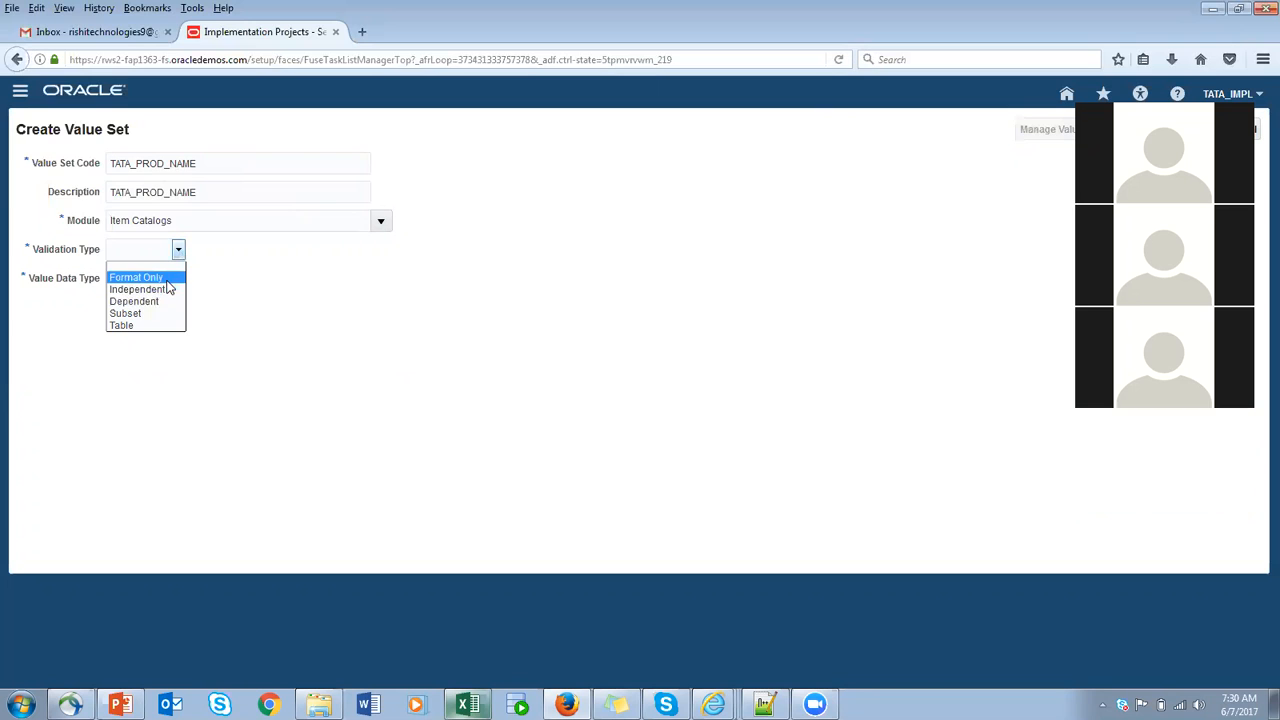
pyautogui.click(389, 292)
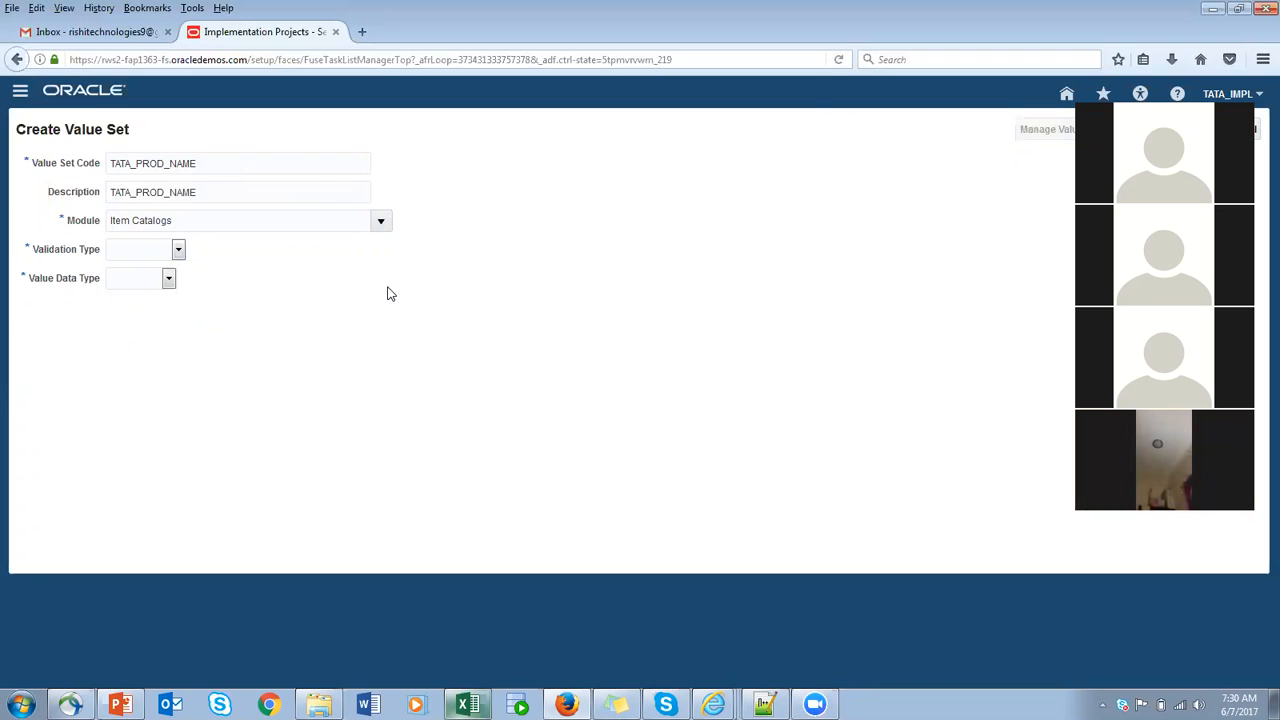
pyautogui.click(178, 249)
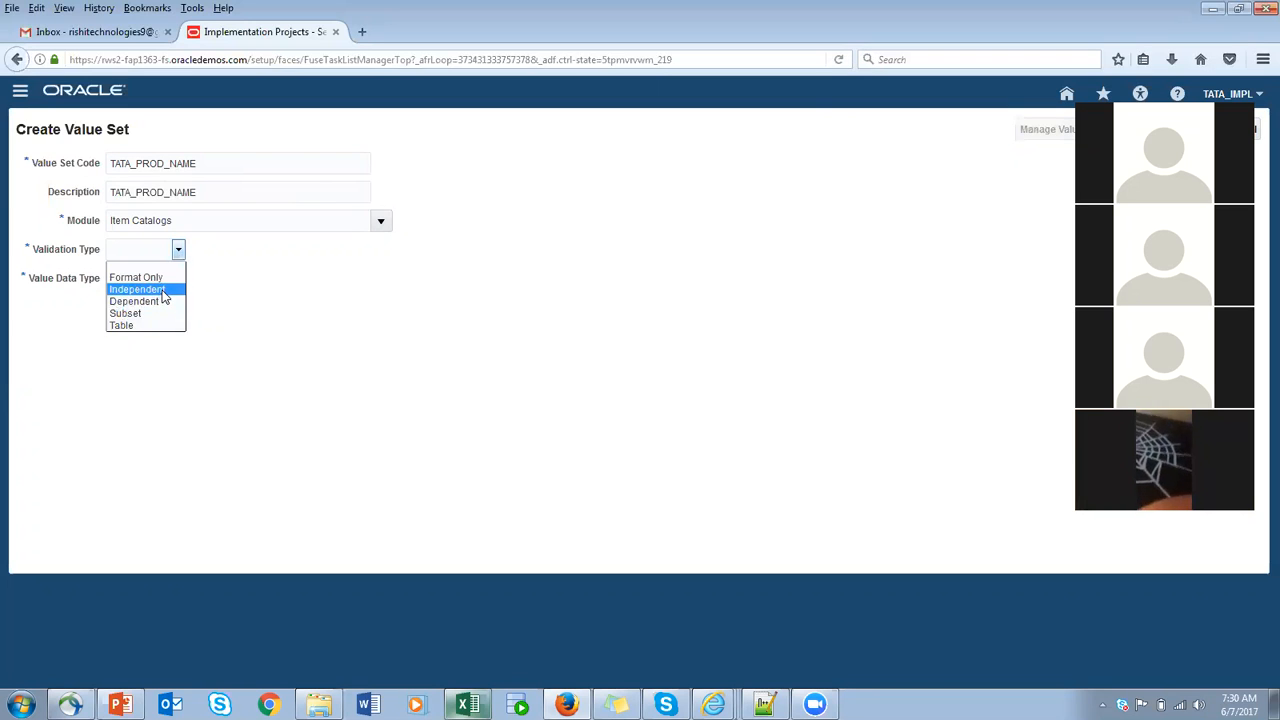
pyautogui.click(164, 291)
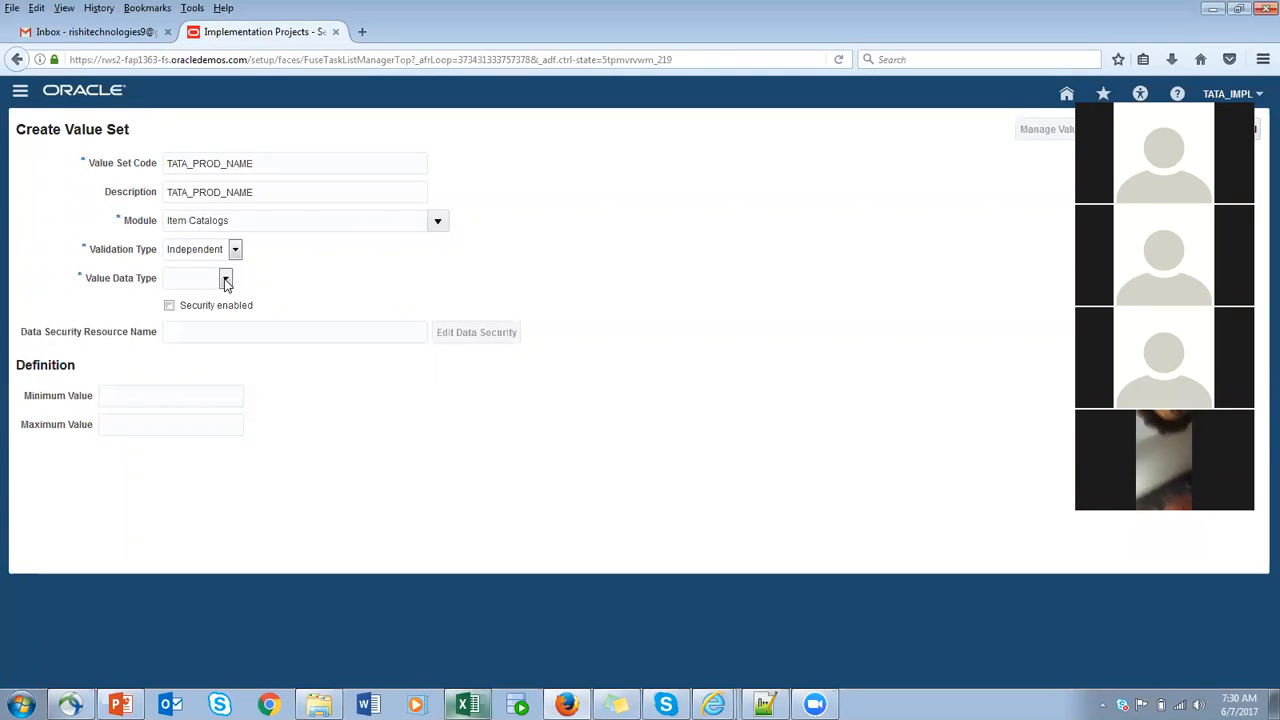
# - Set the value data type to Character with subtype Text, a maximum length of 25 and uppercase only
pyautogui.click(226, 281)
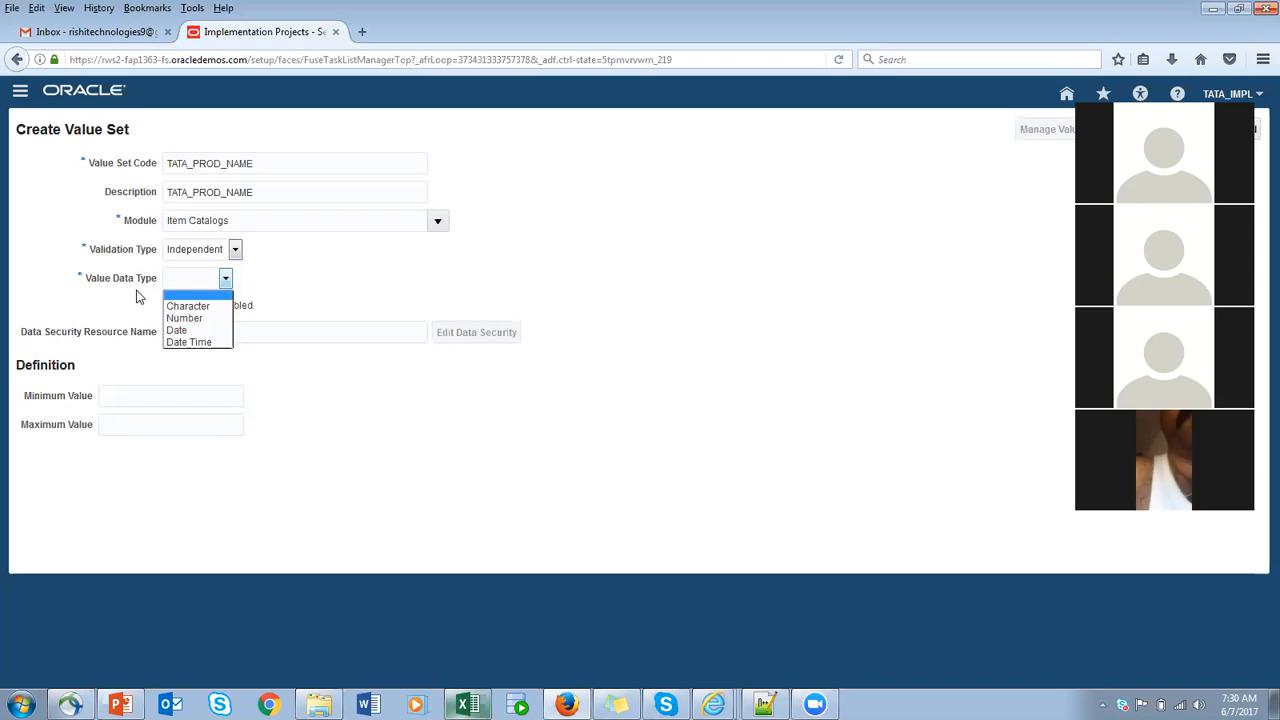
pyautogui.click(214, 306)
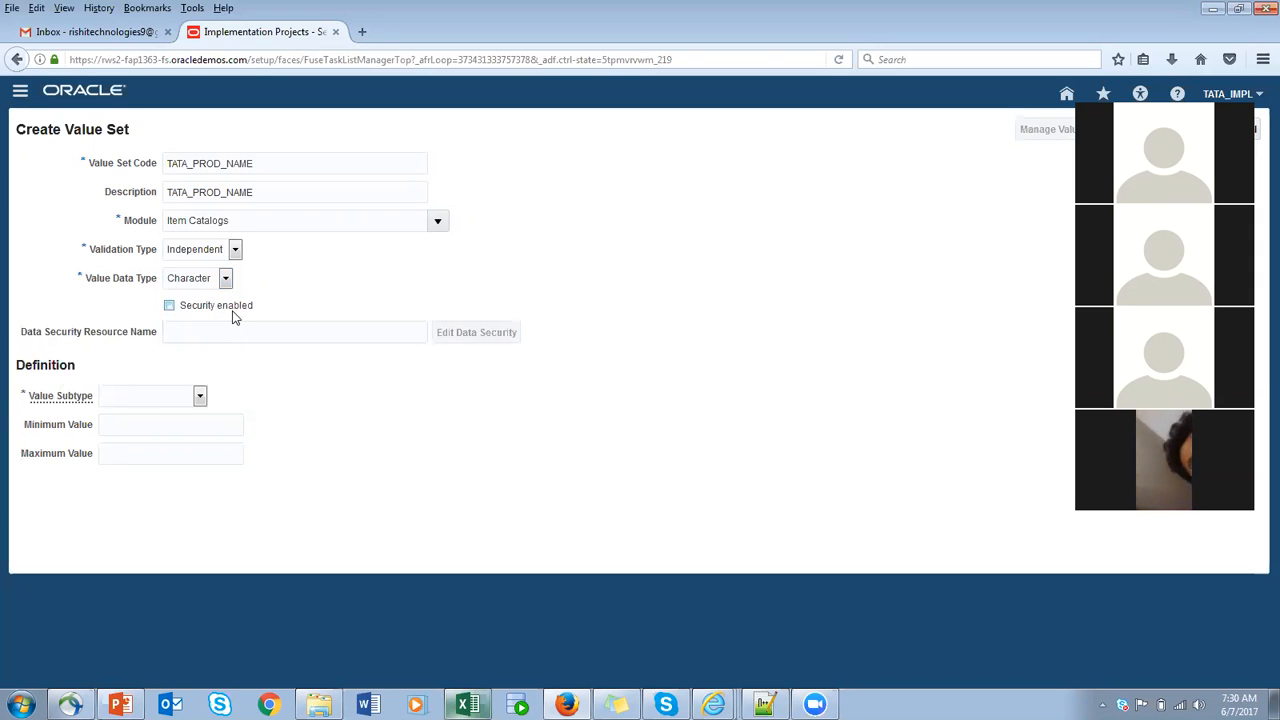
pyautogui.click(200, 397)
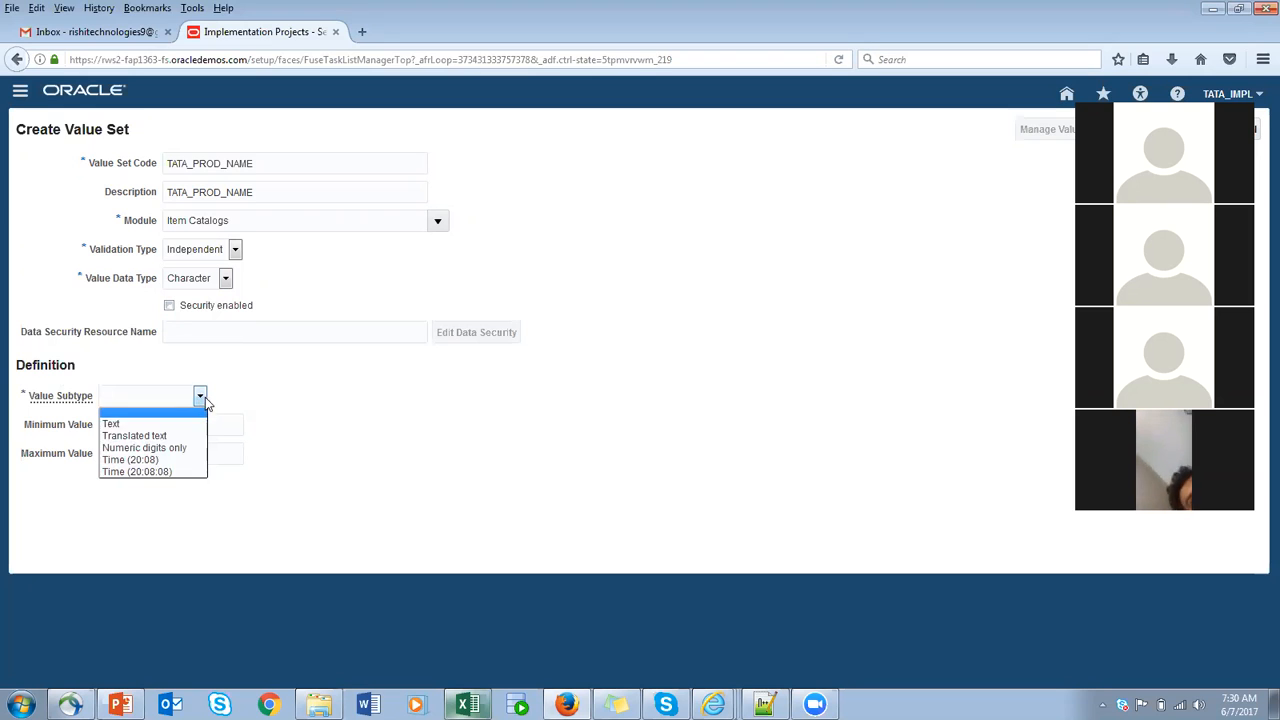
pyautogui.click(158, 423)
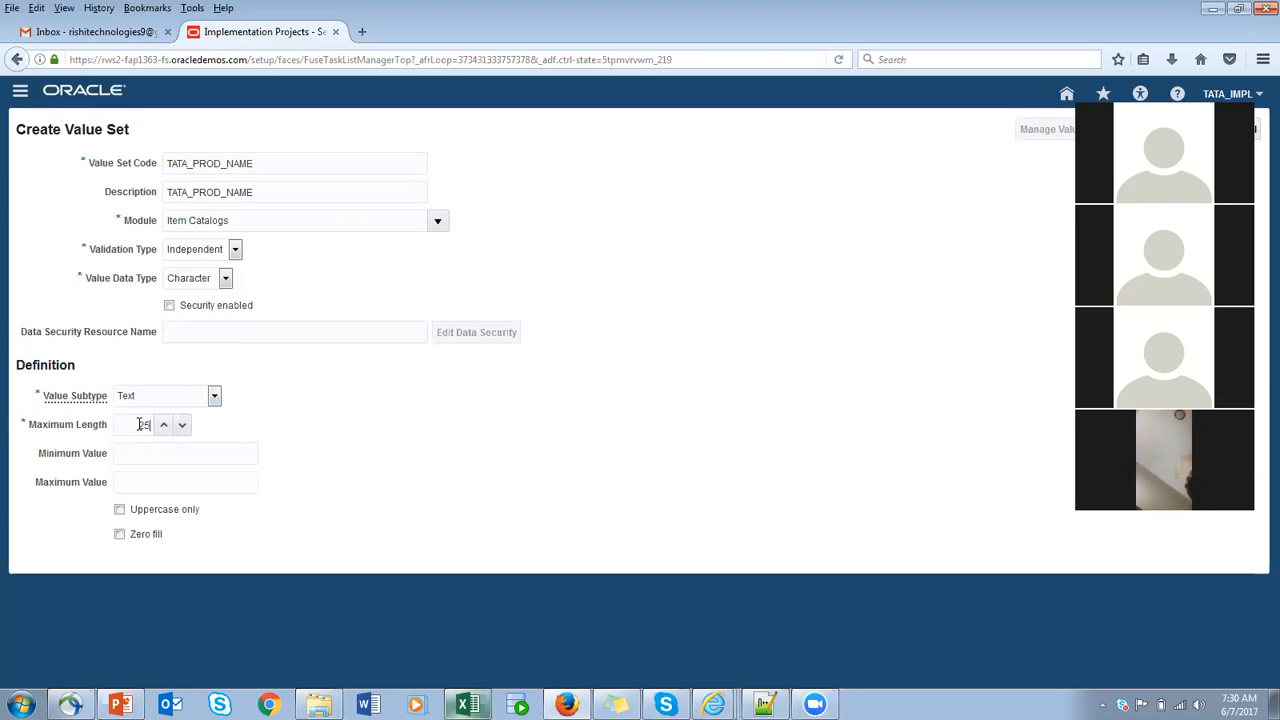
pyautogui.click(119, 511)
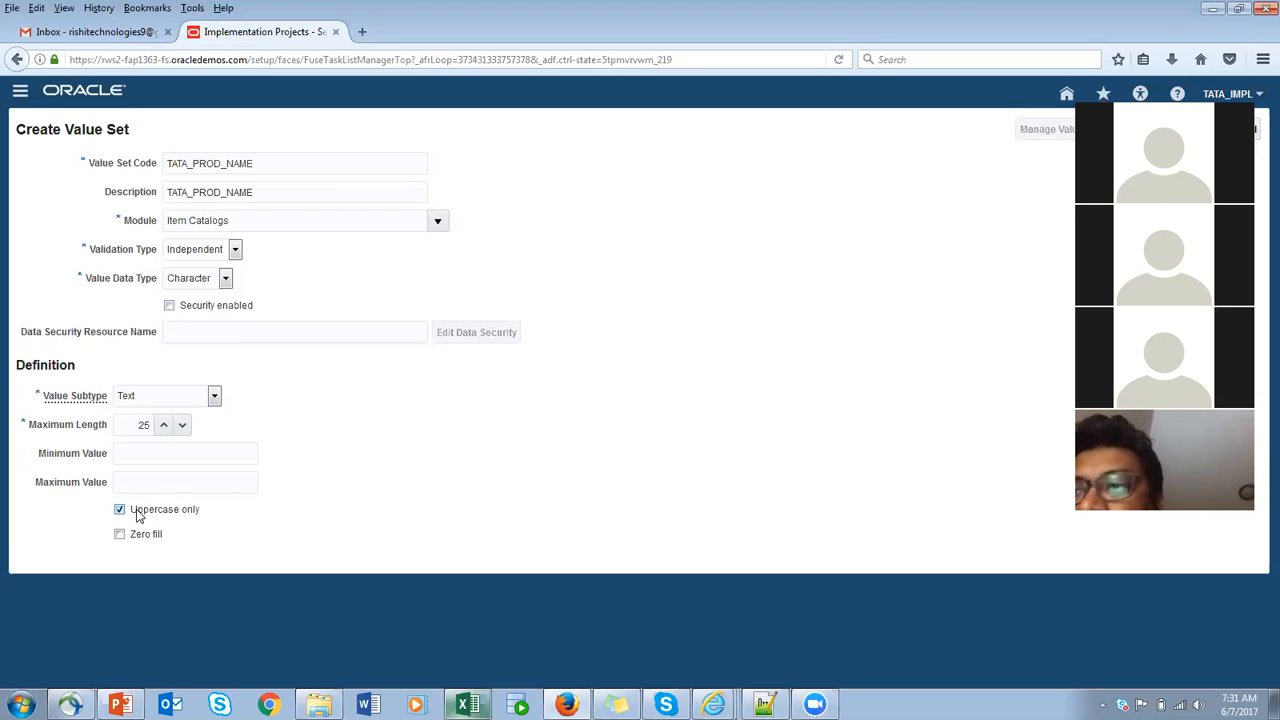
pyautogui.click(120, 510)
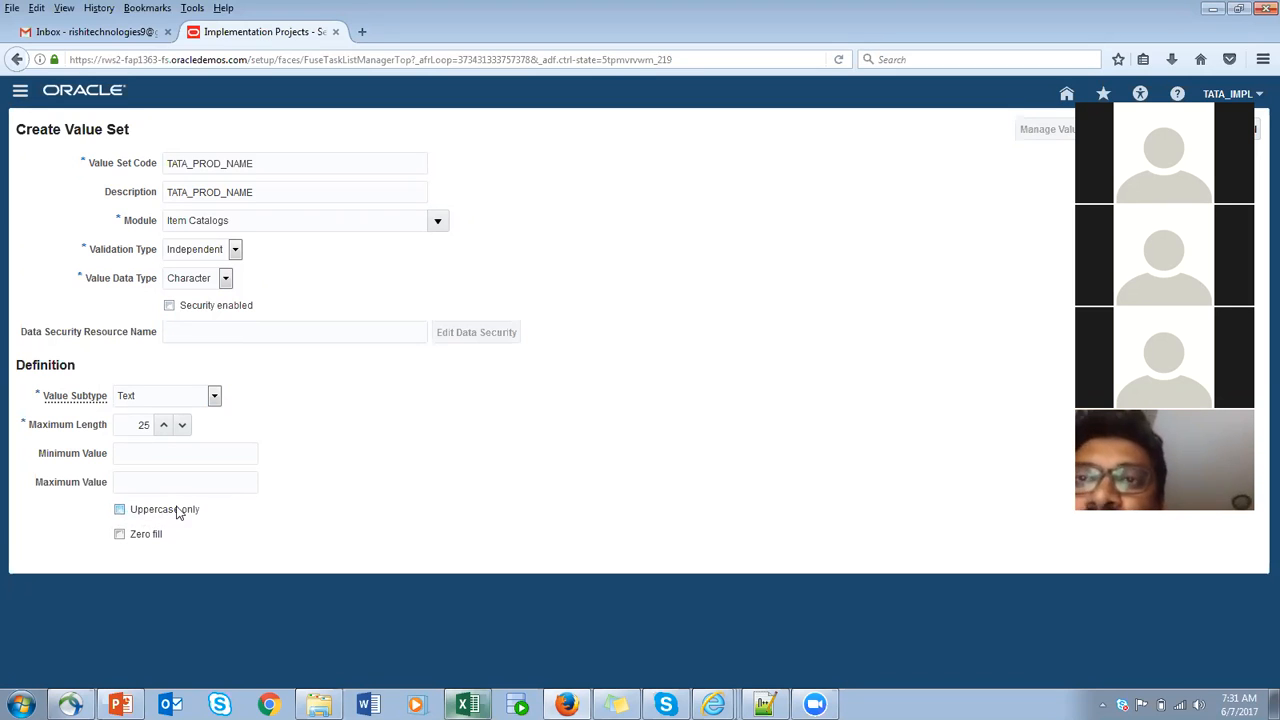
pyautogui.click(120, 510)
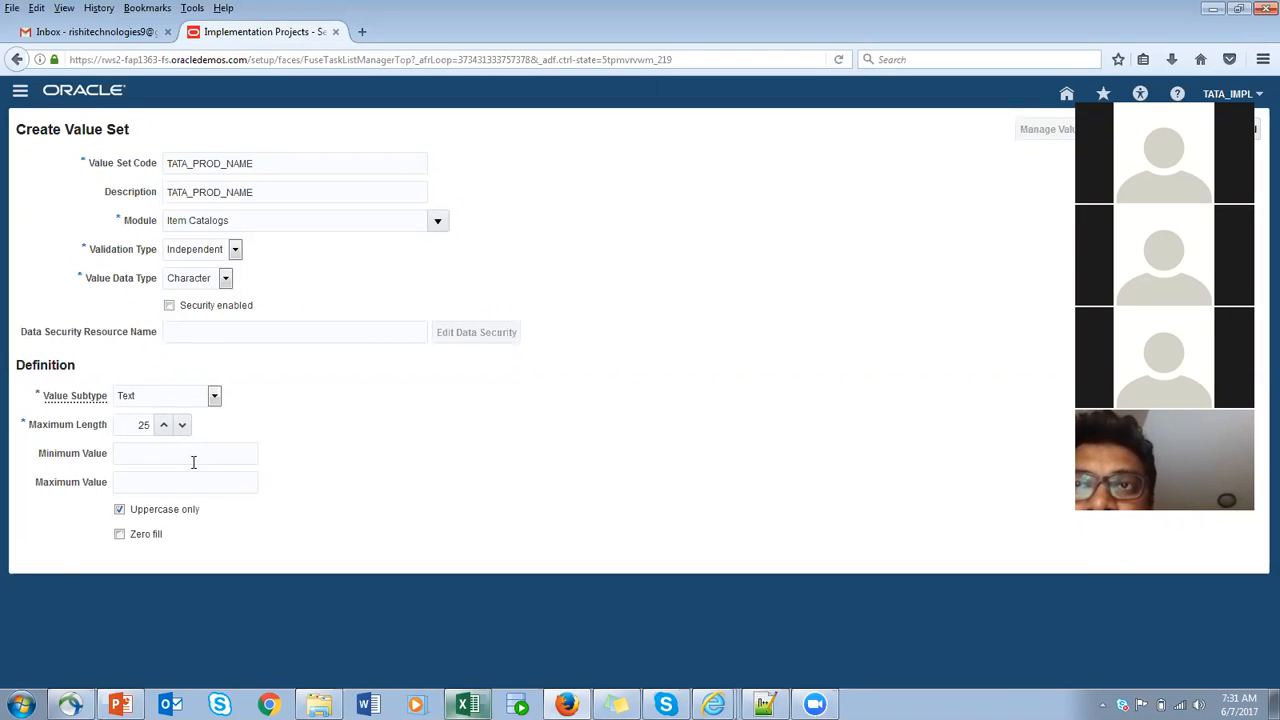
# - Try a minimum value of 12345 with zero fill for the value set, and clear both settings again
pyautogui.moveTo(185, 458); pyautogui.dragTo(62, 462)
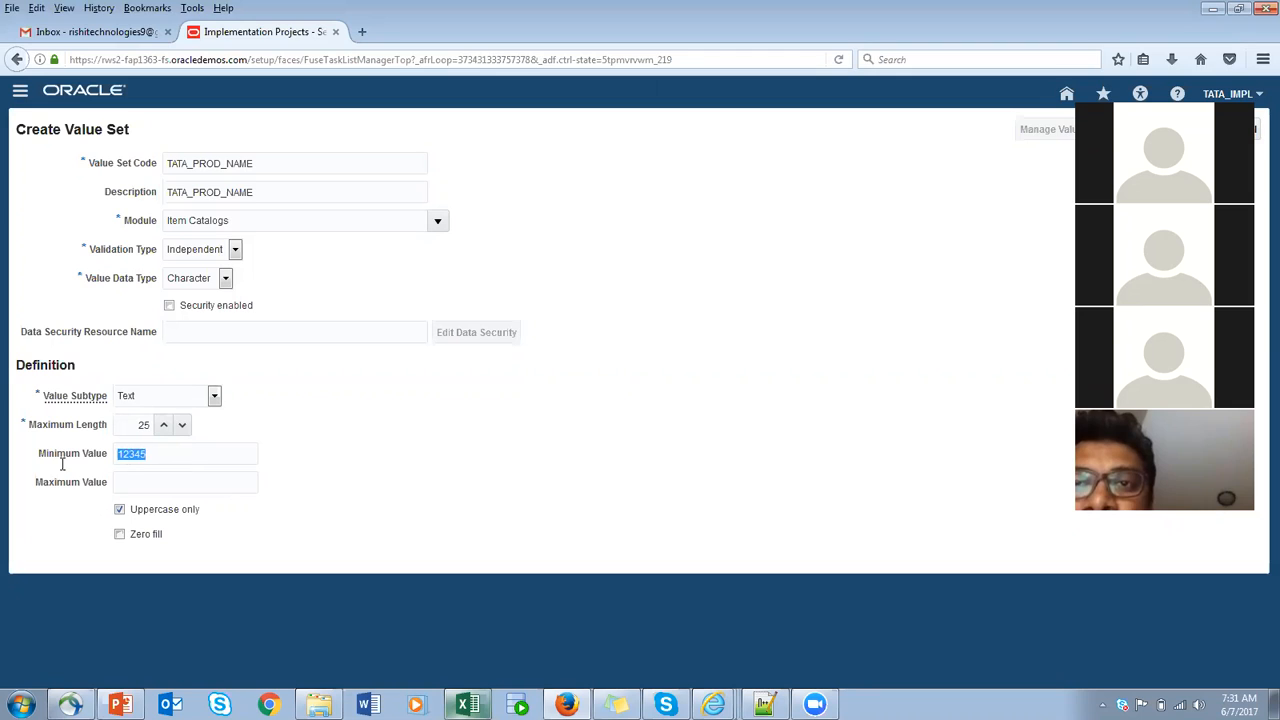
pyautogui.click(198, 455)
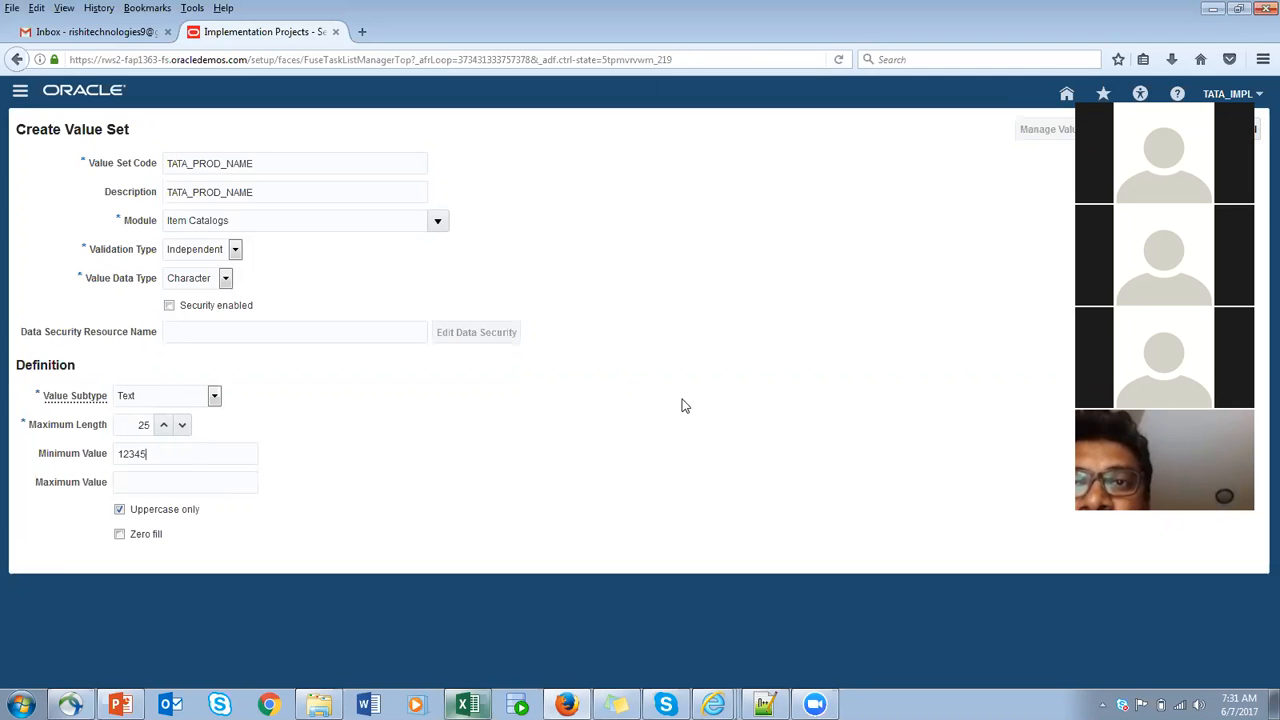
pyautogui.click(119, 535)
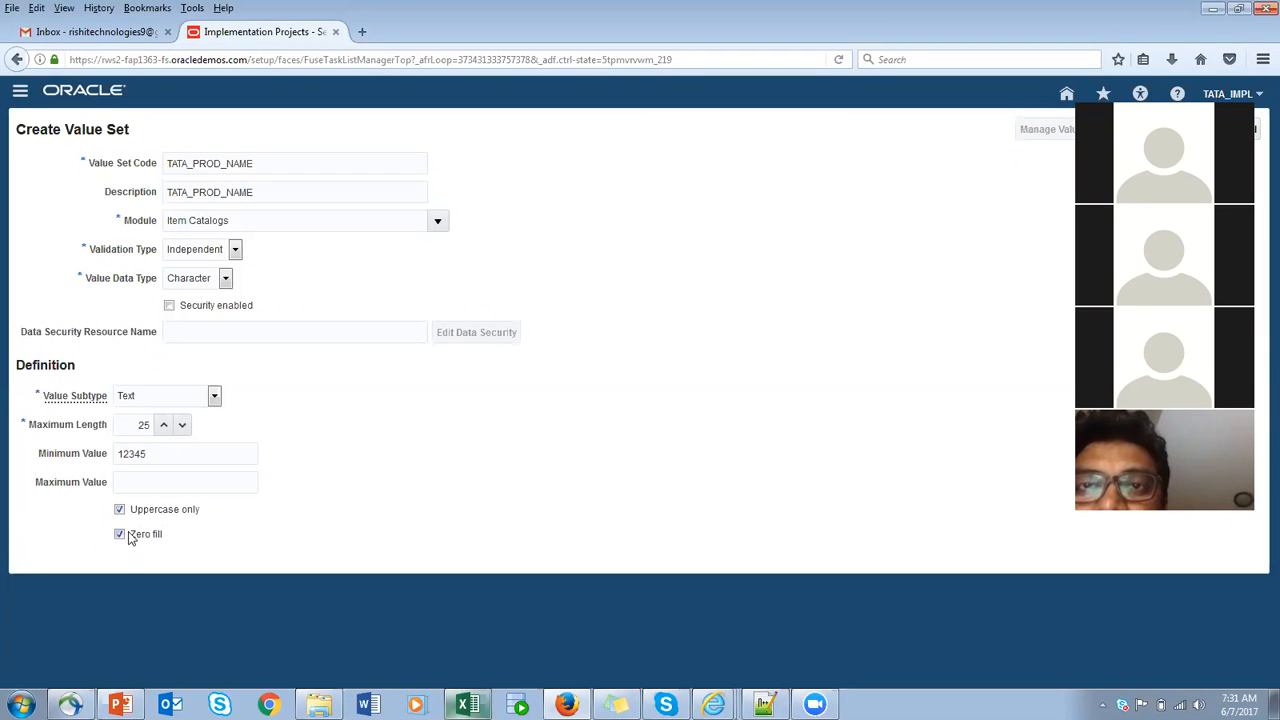
pyautogui.click(174, 455)
pyautogui.moveTo(174, 455); pyautogui.dragTo(36, 455)
pyautogui.press('BackSpace')
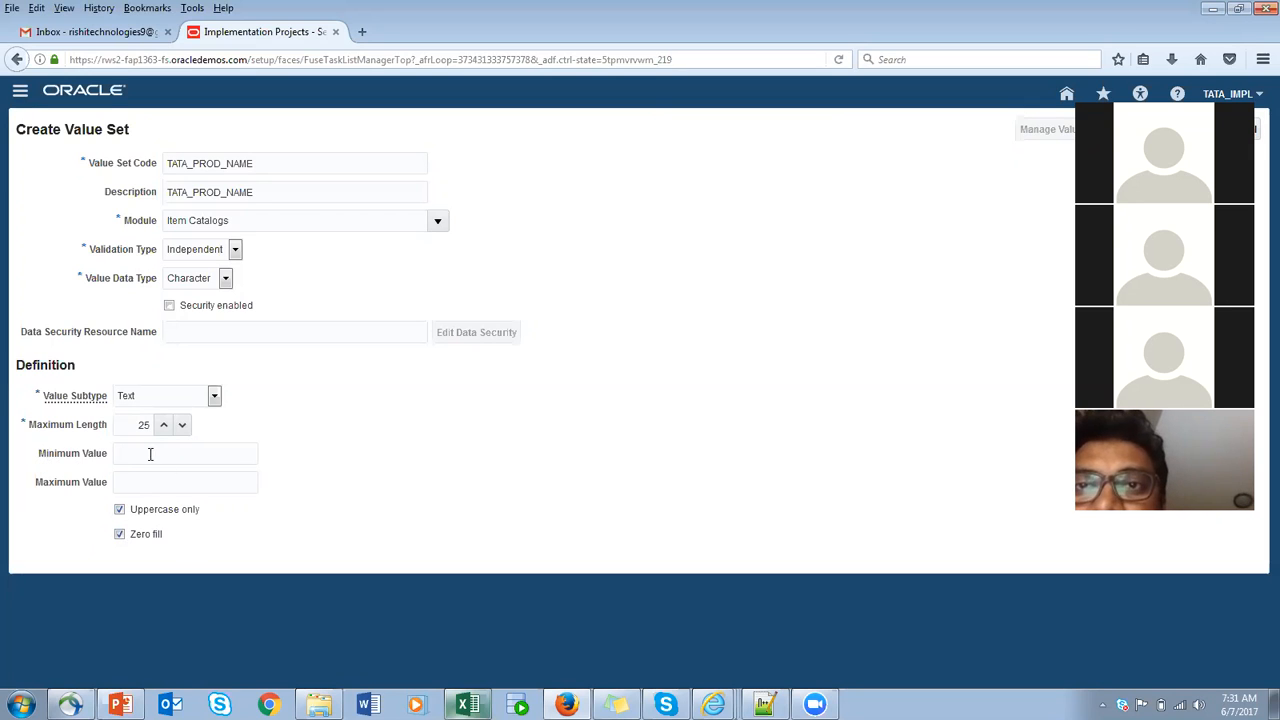
pyautogui.click(120, 536)
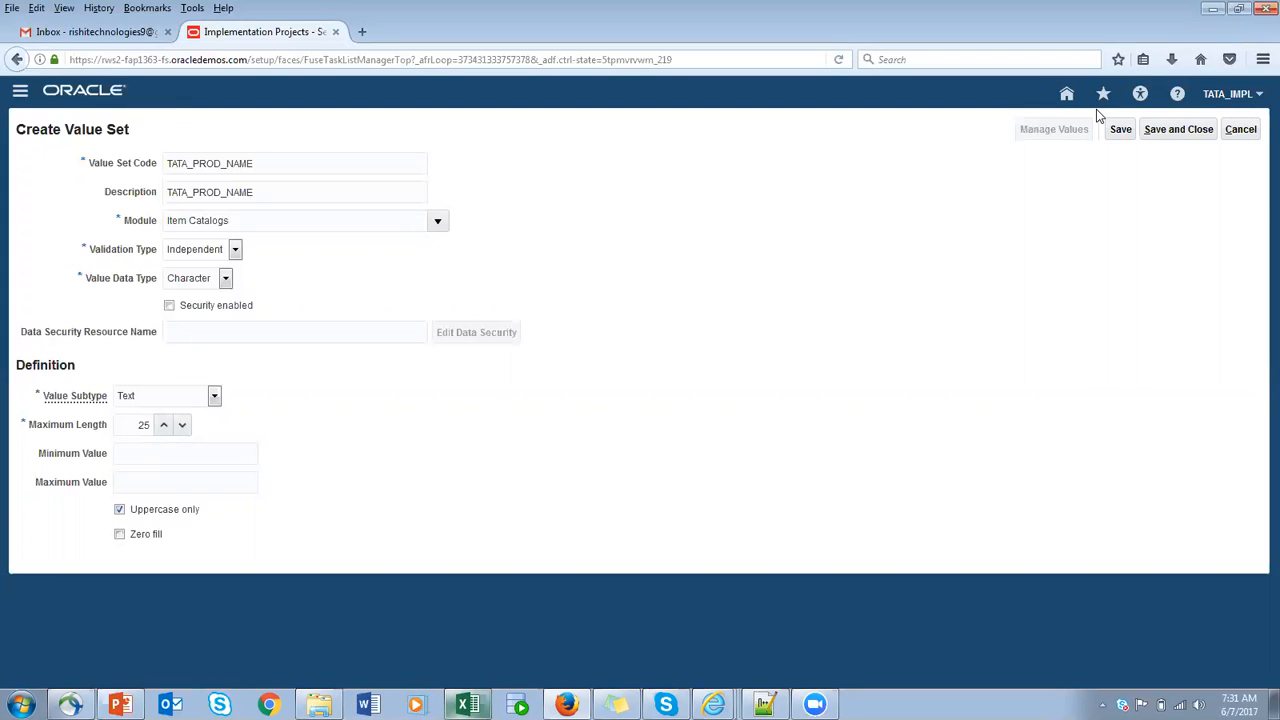
# - Save the TATA_PROD_NAME value set and add the value COMPUTER to it, with COMPUTER as its description
pyautogui.click(1121, 131)
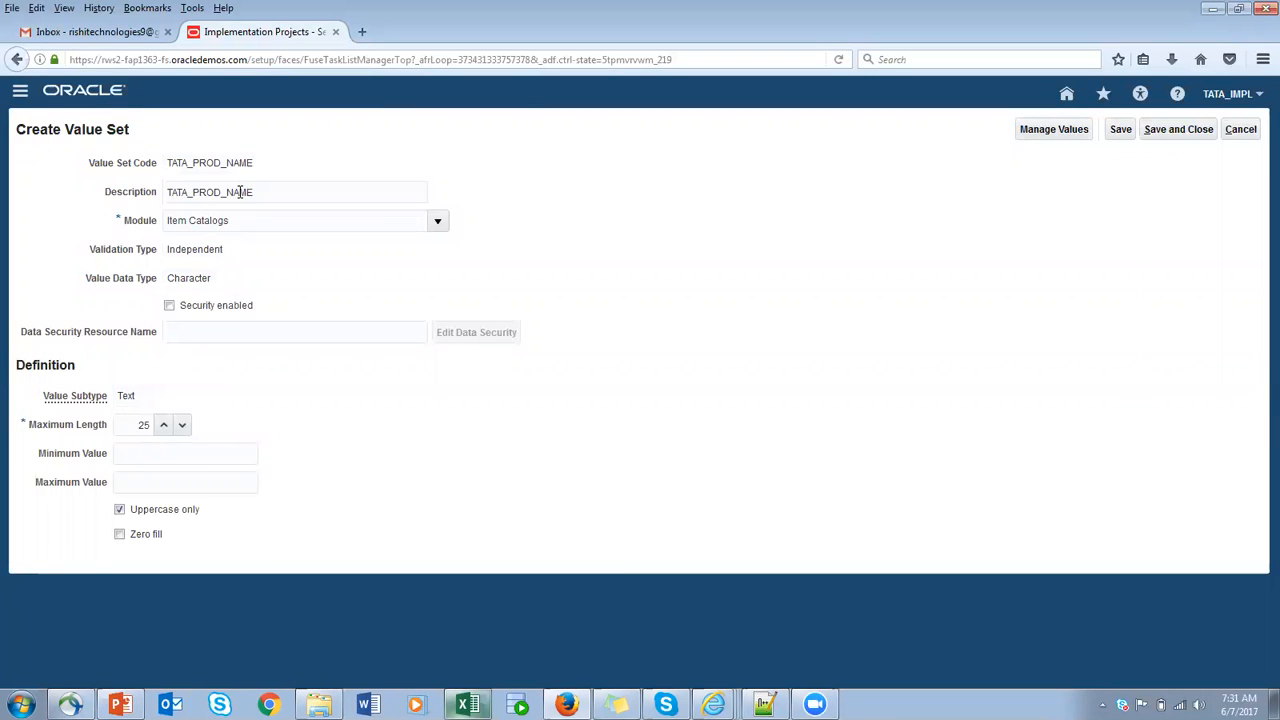
pyautogui.click(1050, 135)
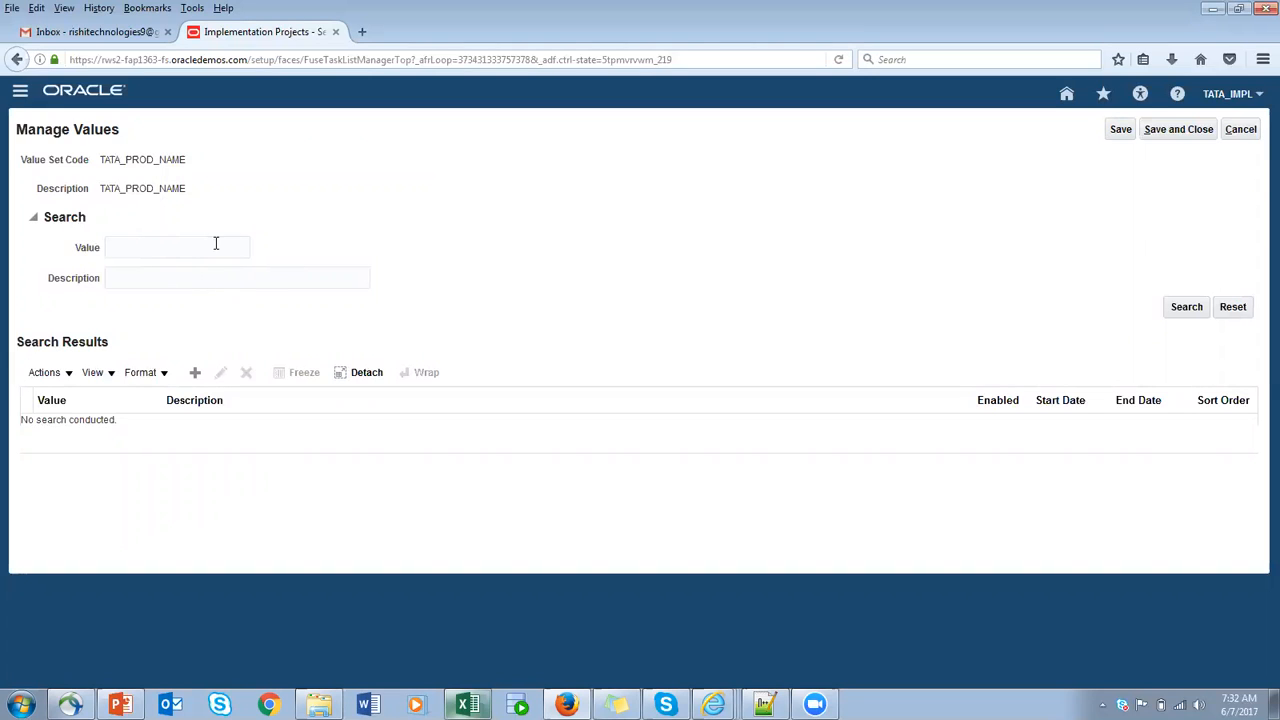
pyautogui.click(199, 376)
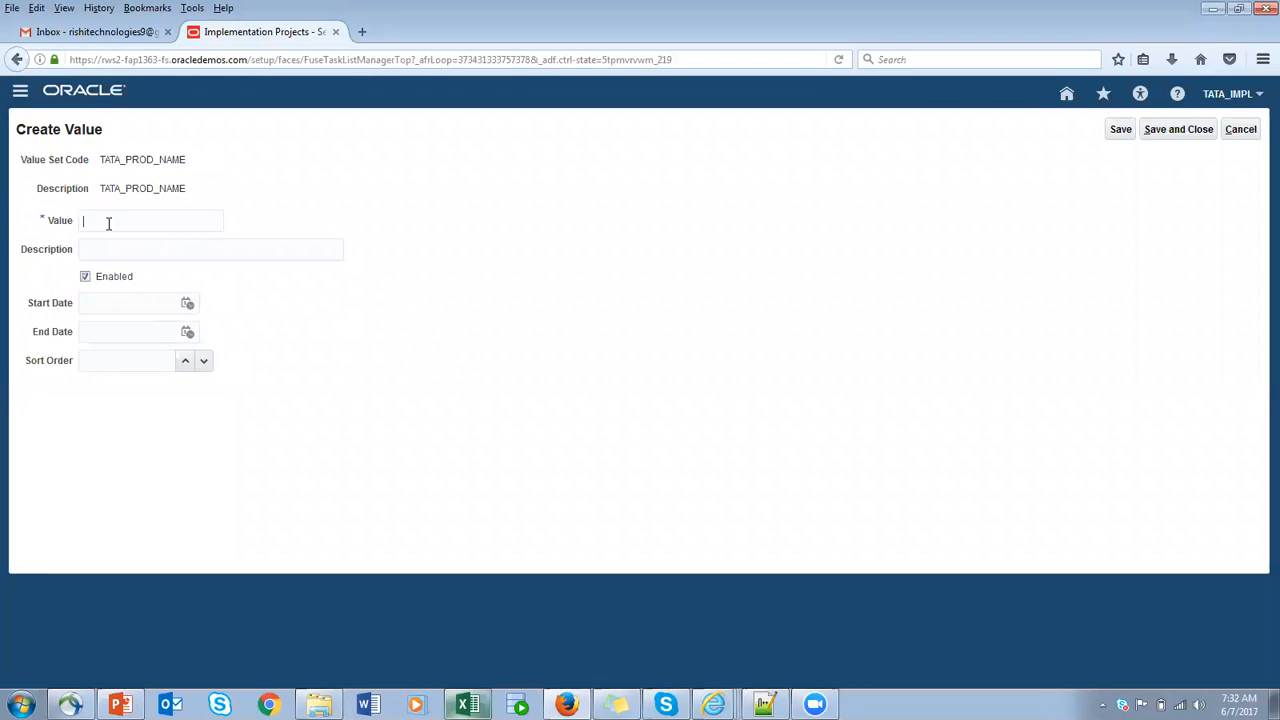
pyautogui.write('OMPUTER')
pyautogui.moveTo(174, 220); pyautogui.dragTo(8, 226)
pyautogui.hotkey('ctrl', 'c')
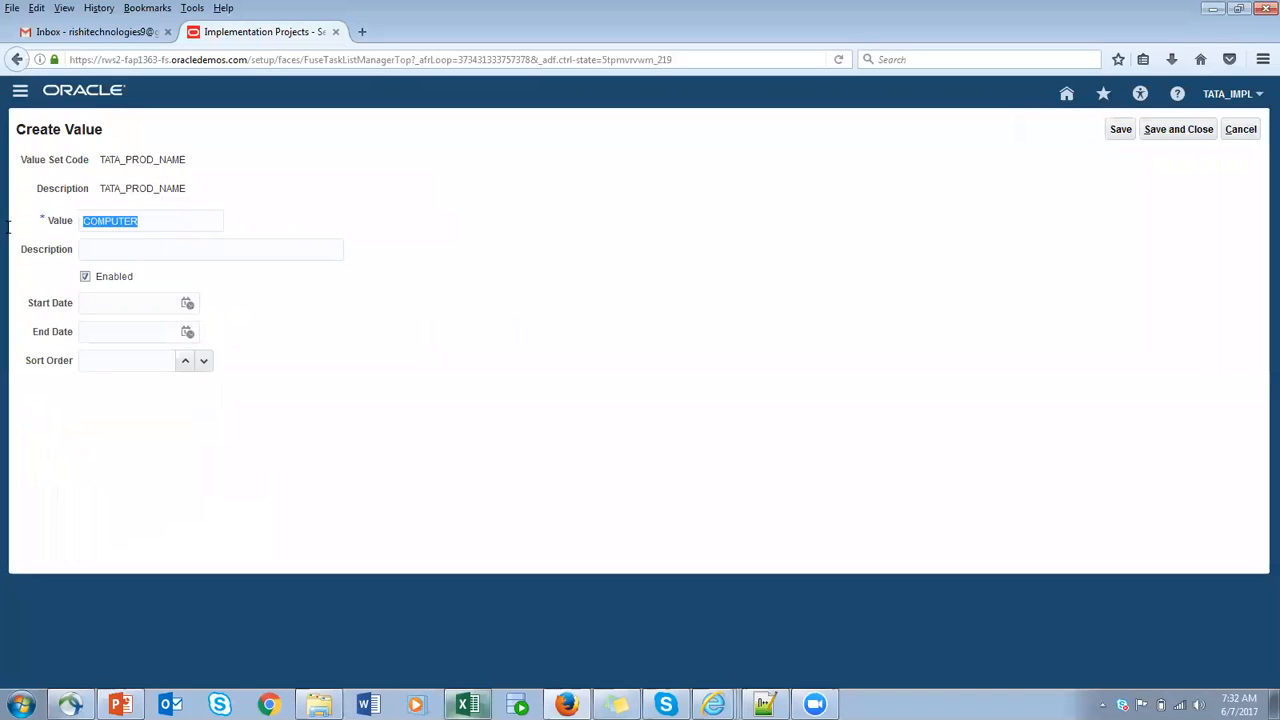
pyautogui.click(240, 249)
pyautogui.hotkey('ctrl', 'v')
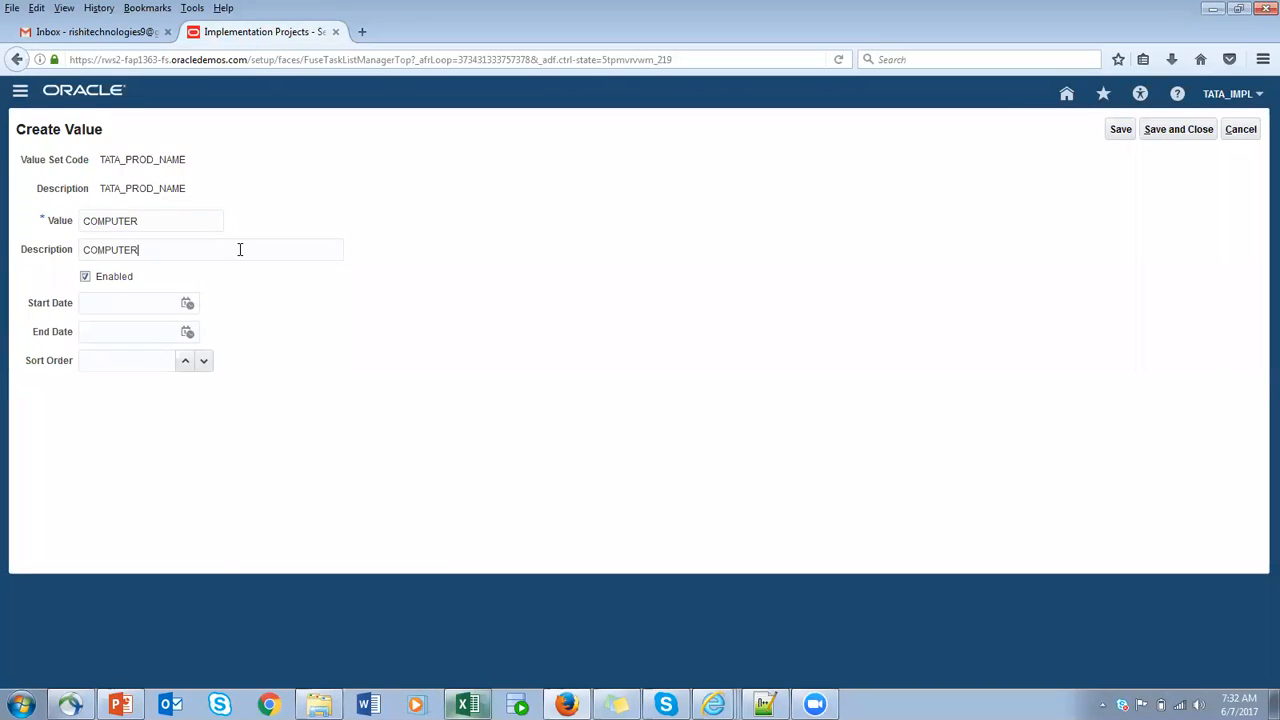
pyautogui.click(1121, 131)
pyautogui.click(1172, 129)
# - Add the value STATIONARY with the same text as its description, and list all values of the set
pyautogui.moveTo(192, 230); pyautogui.dragTo(8, 228)
pyautogui.hotkey('ctrl', 'c')
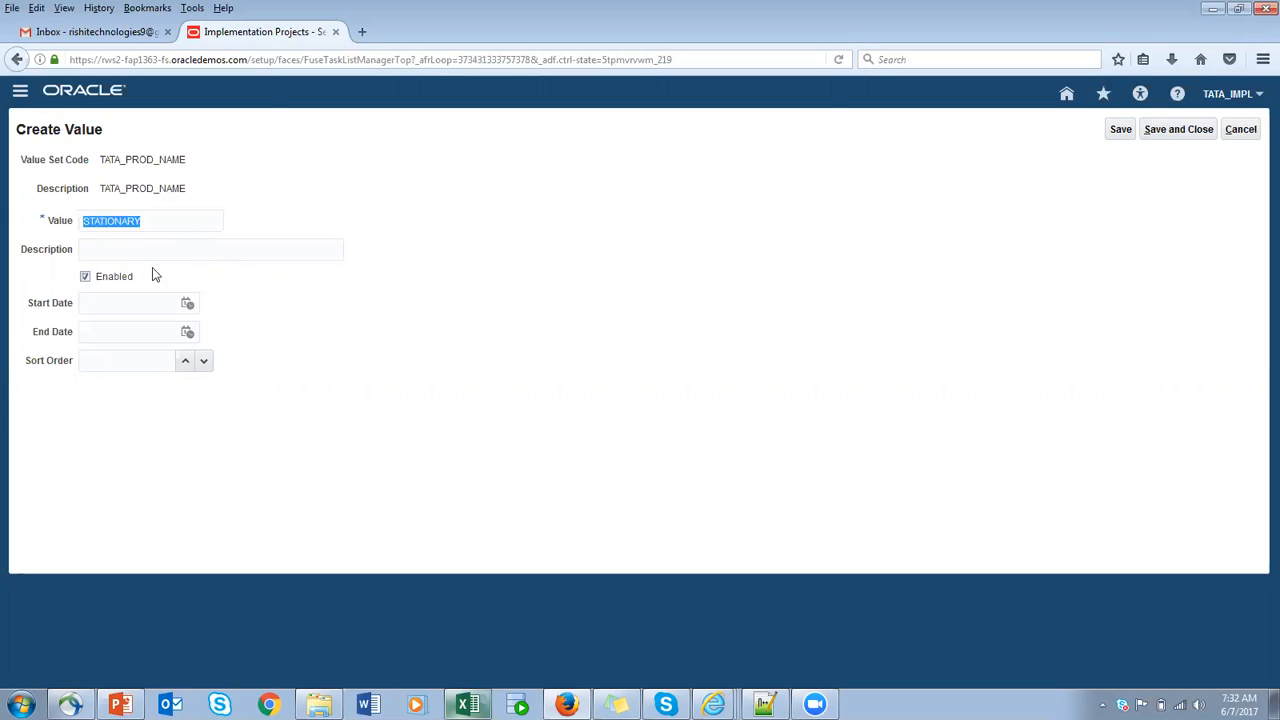
pyautogui.click(180, 249)
pyautogui.hotkey('ctrl', 'v')
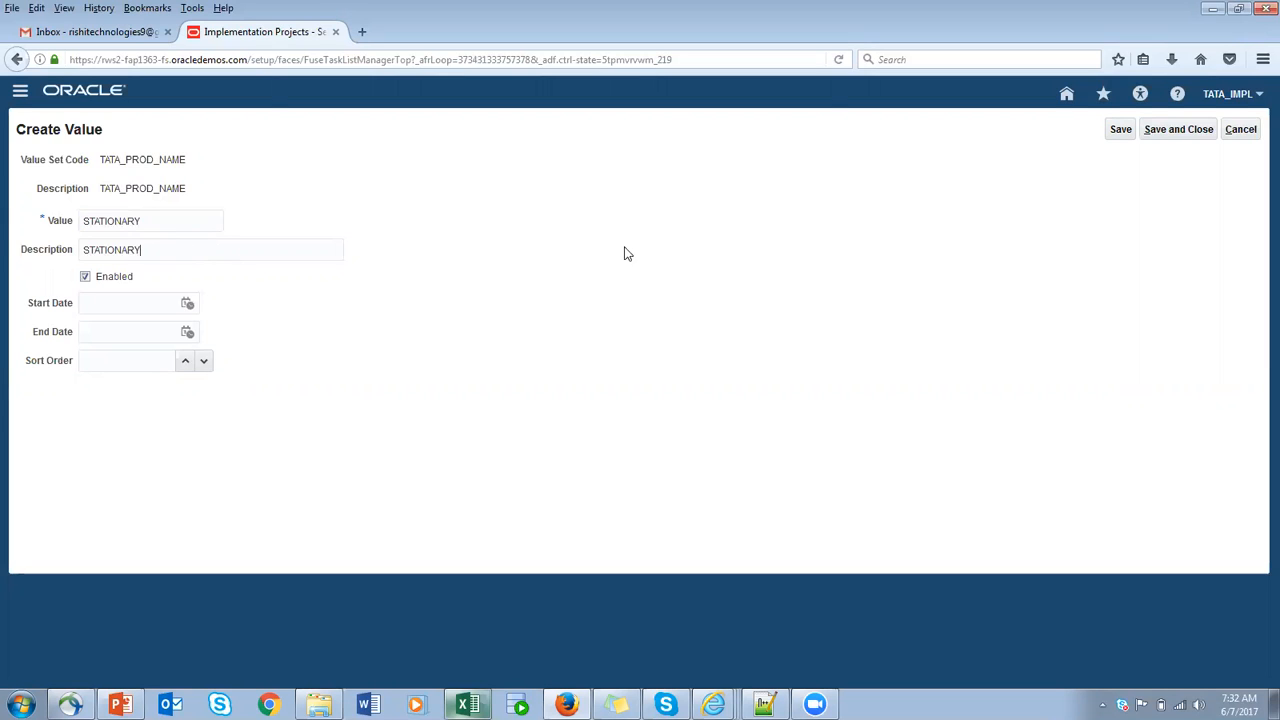
pyautogui.click(1174, 142)
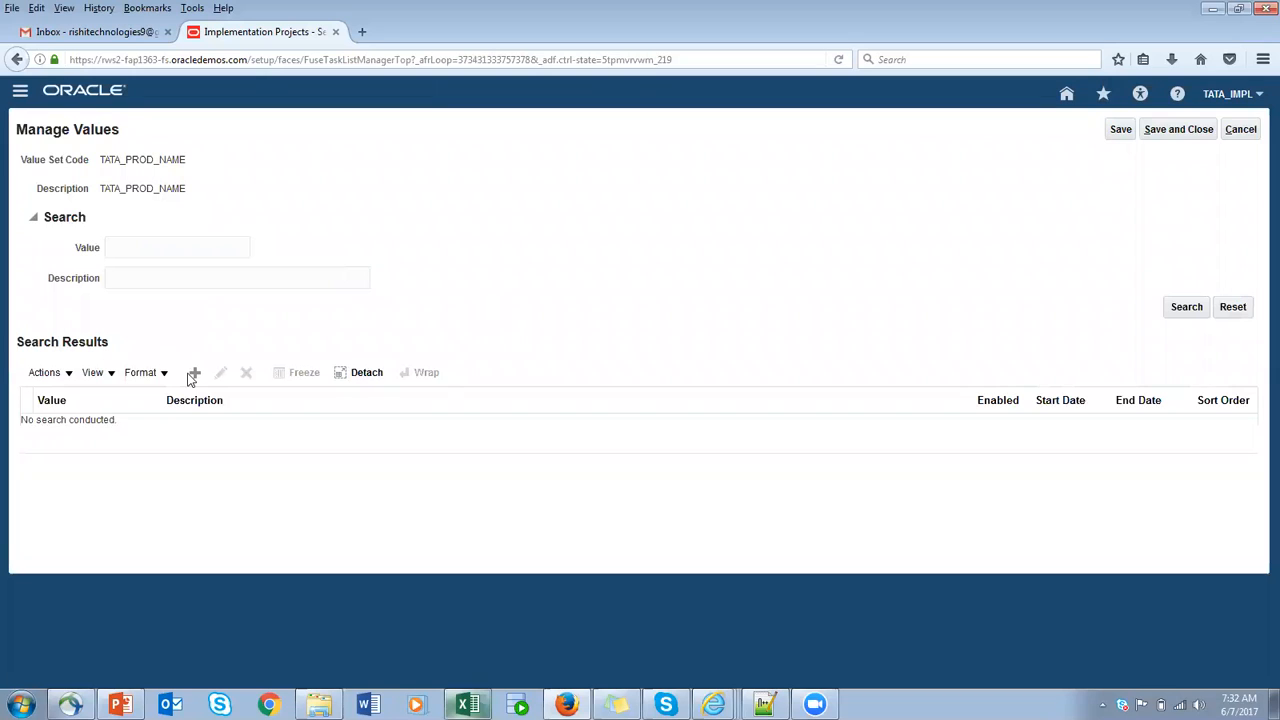
pyautogui.click(1186, 308)
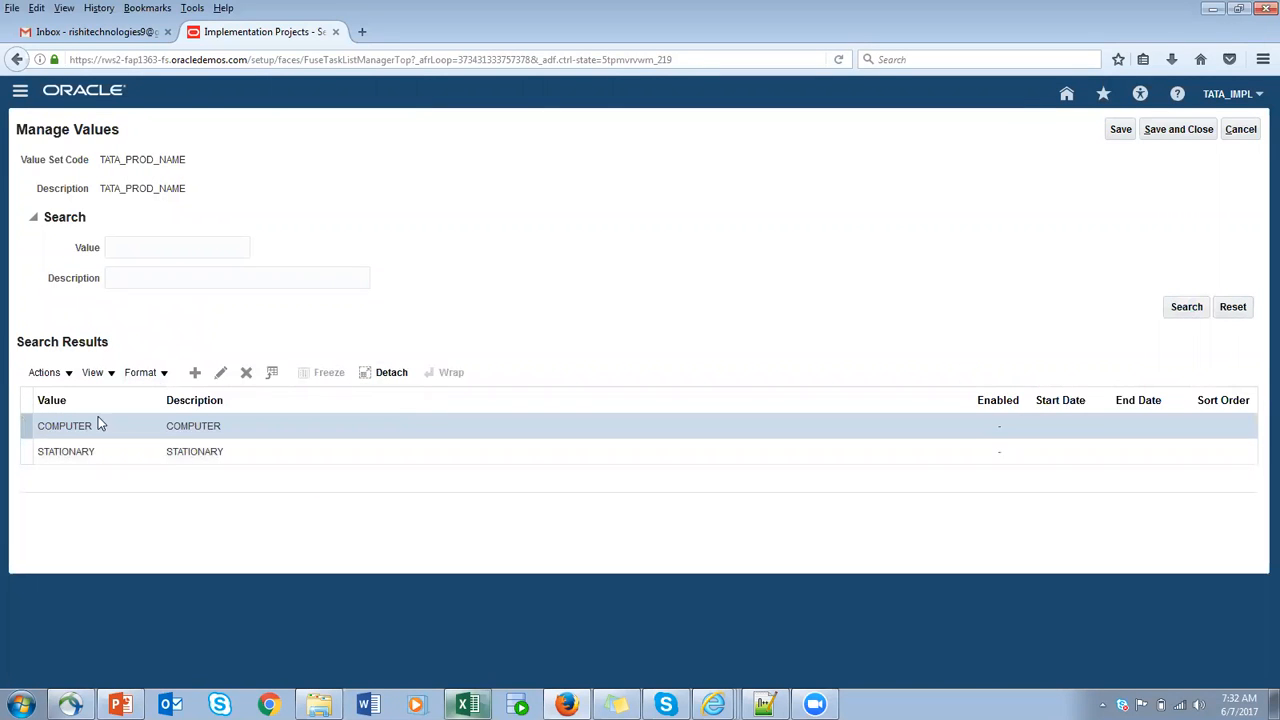
# - Save and close the values and the TATA_PROD_NAME value set, and reopen the Manage Product and Child Value Sets task
pyautogui.click(1180, 134)
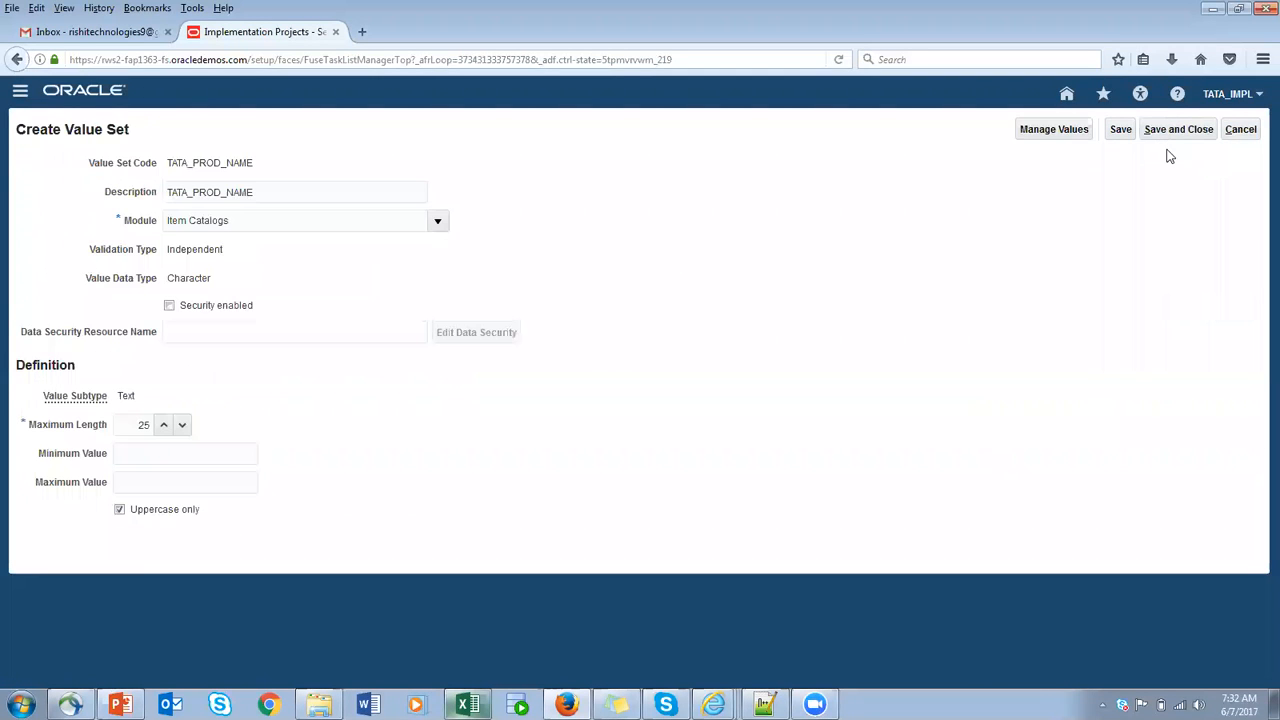
pyautogui.click(1174, 132)
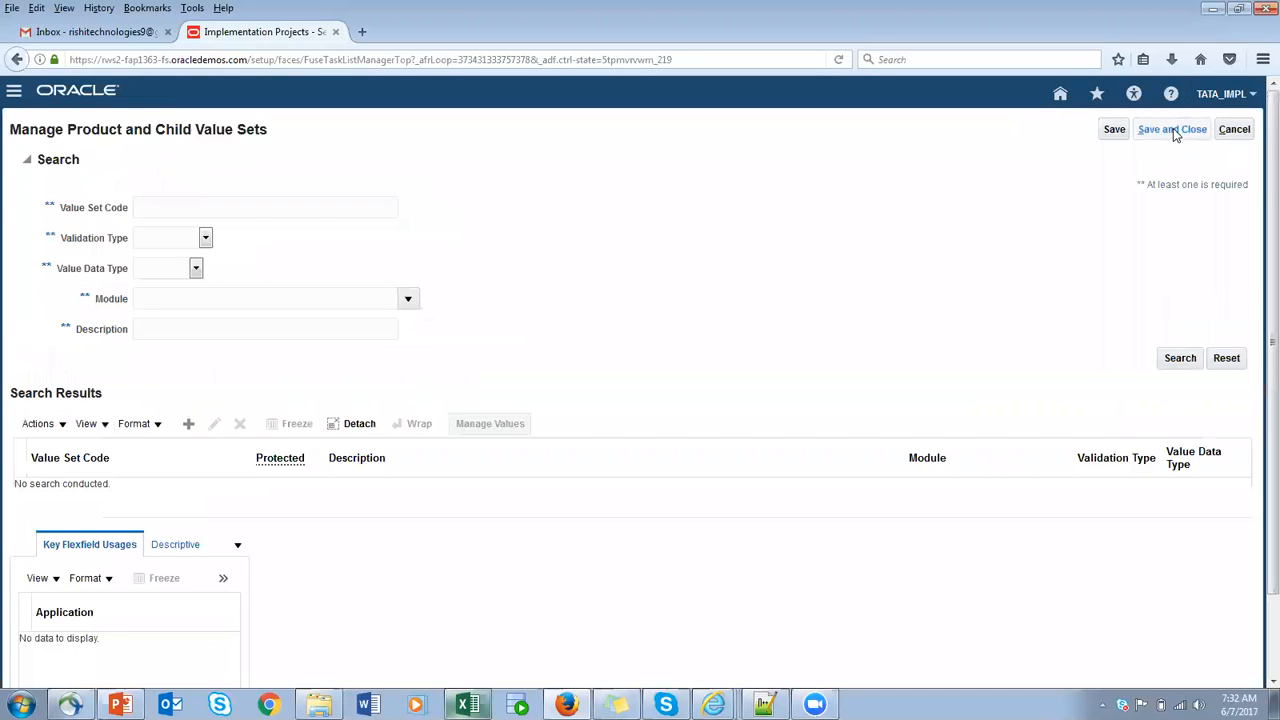
pyautogui.click(1170, 136)
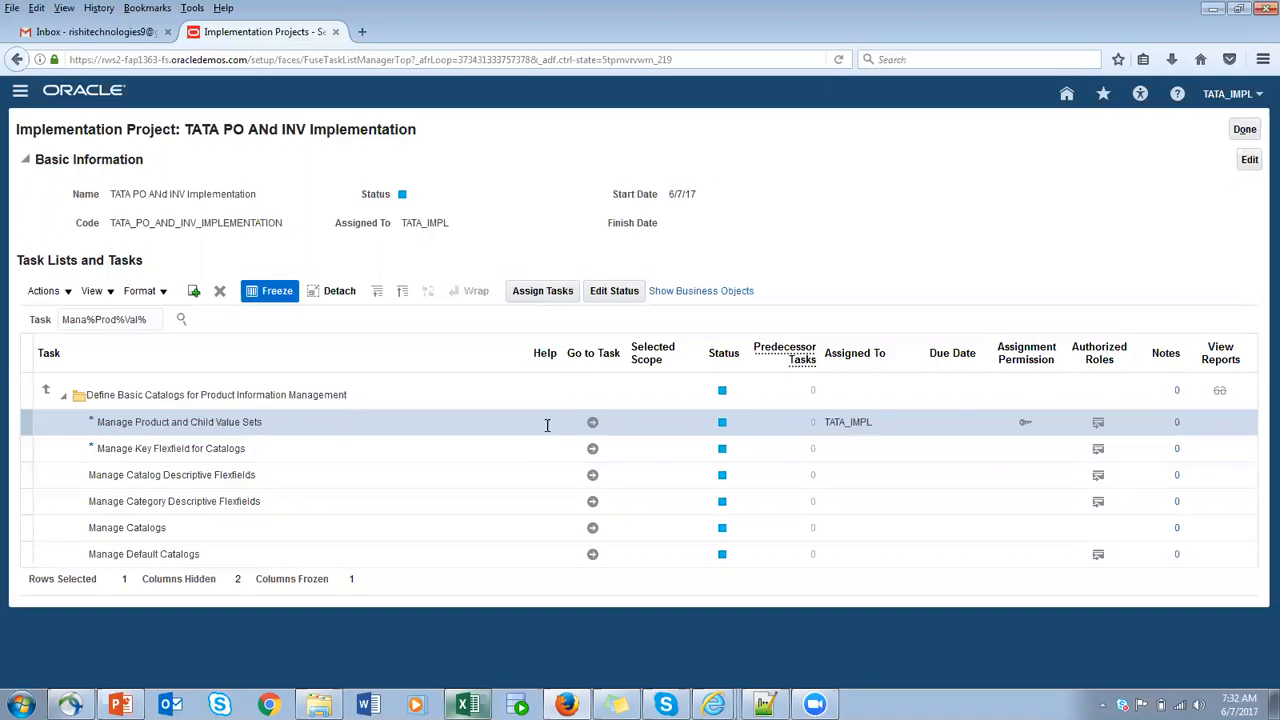
pyautogui.click(592, 424)
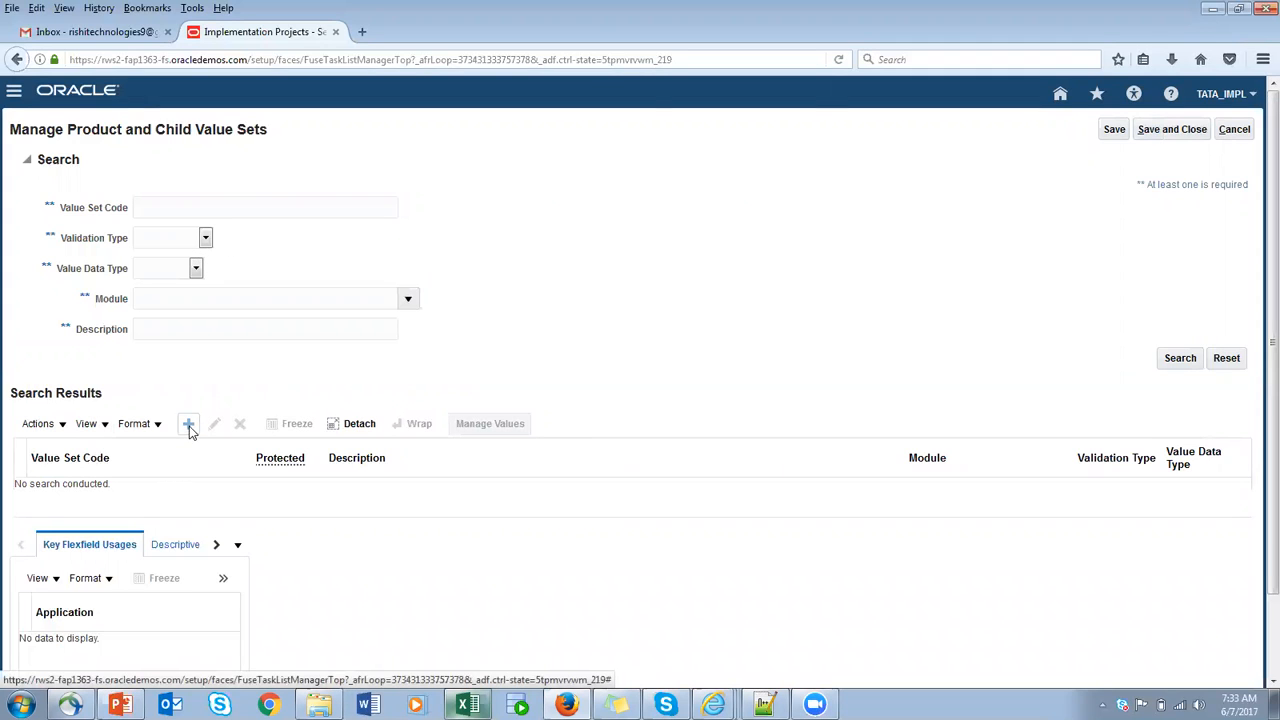
pyautogui.click(189, 425)
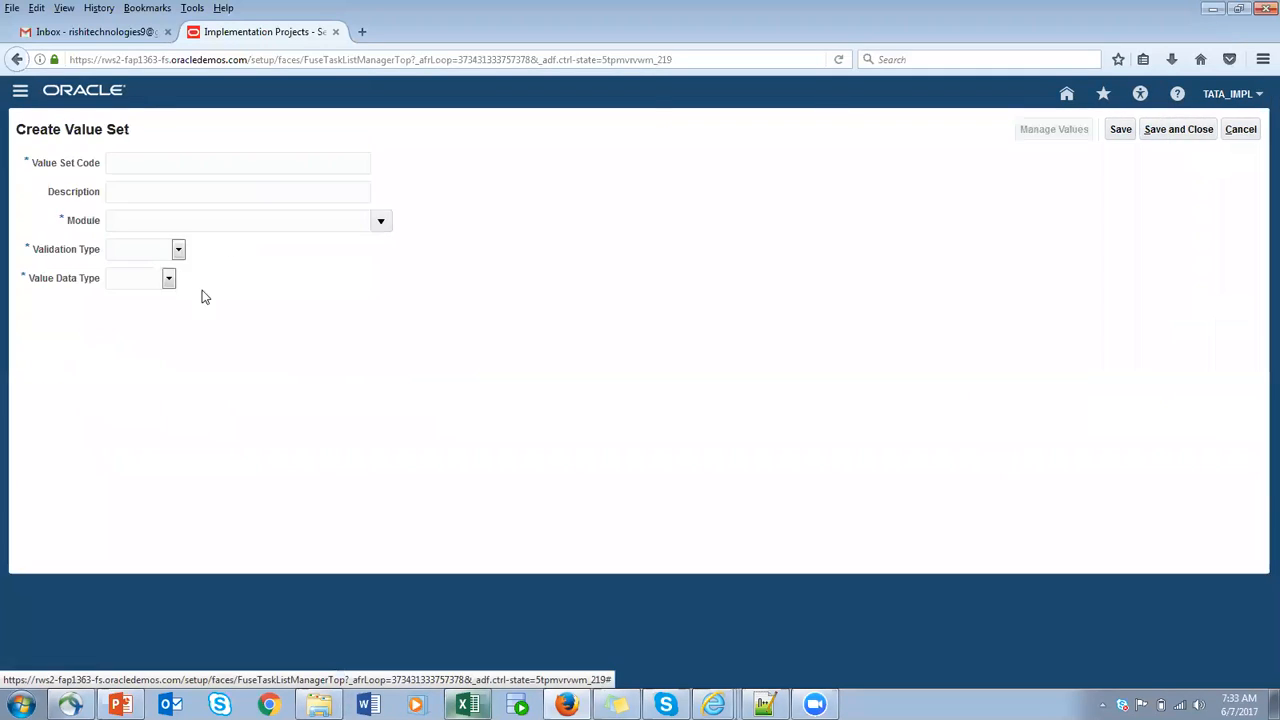
pyautogui.write('TATA_PROD_N')
pyautogui.doubleClick(200, 163)
pyautogui.press('BackSpace')
pyautogui.click(1241, 129)
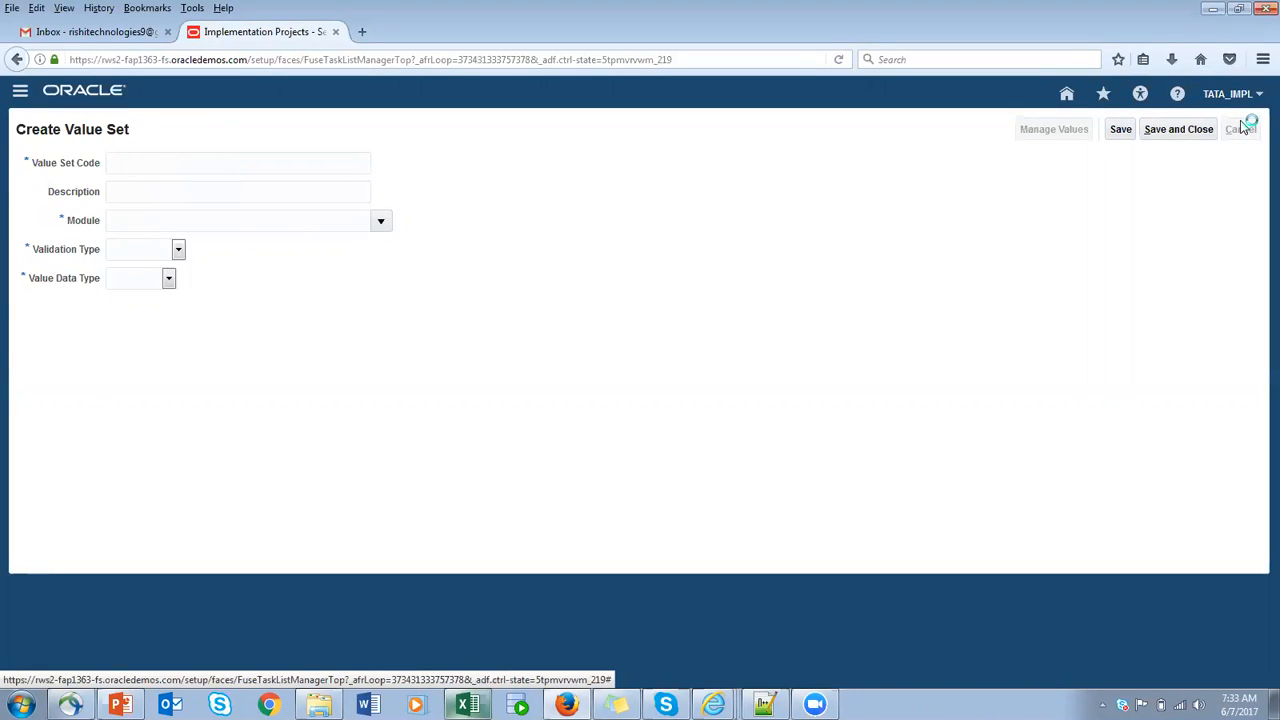
# - Search the product and child value sets for the code TATA
pyautogui.click(174, 205)
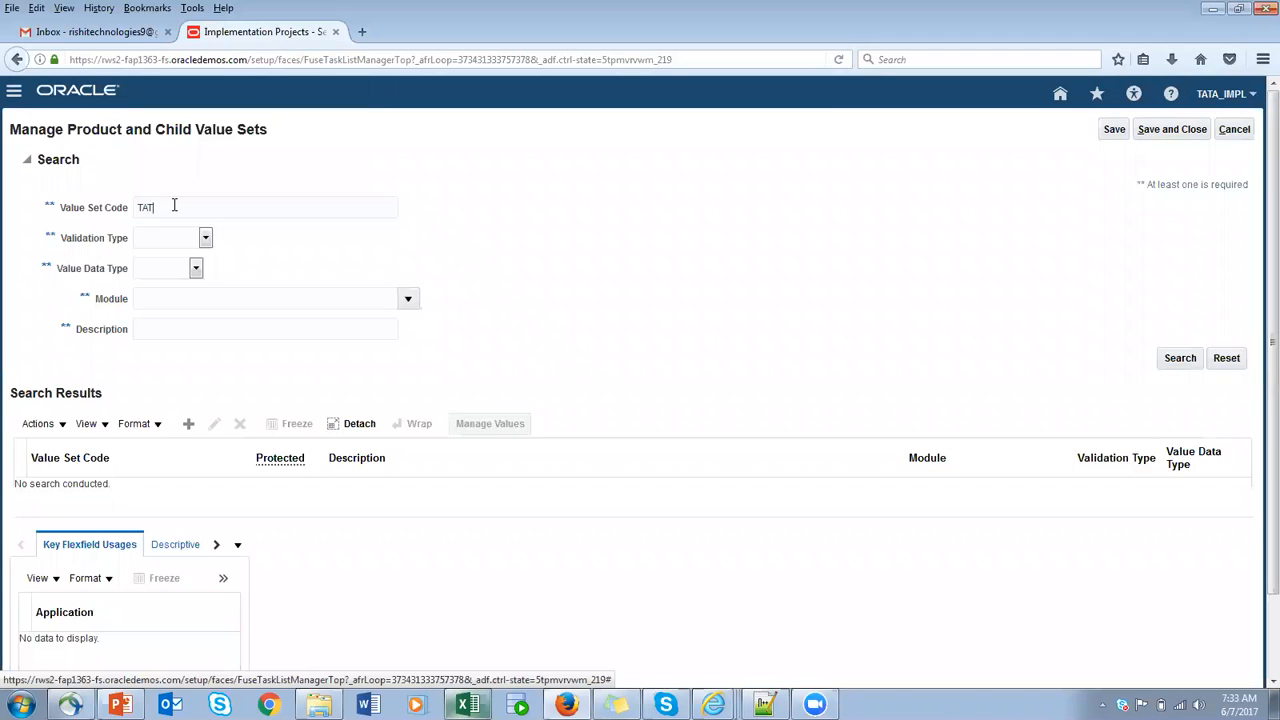
pyautogui.write('TATA')
pyautogui.click(1172, 359)
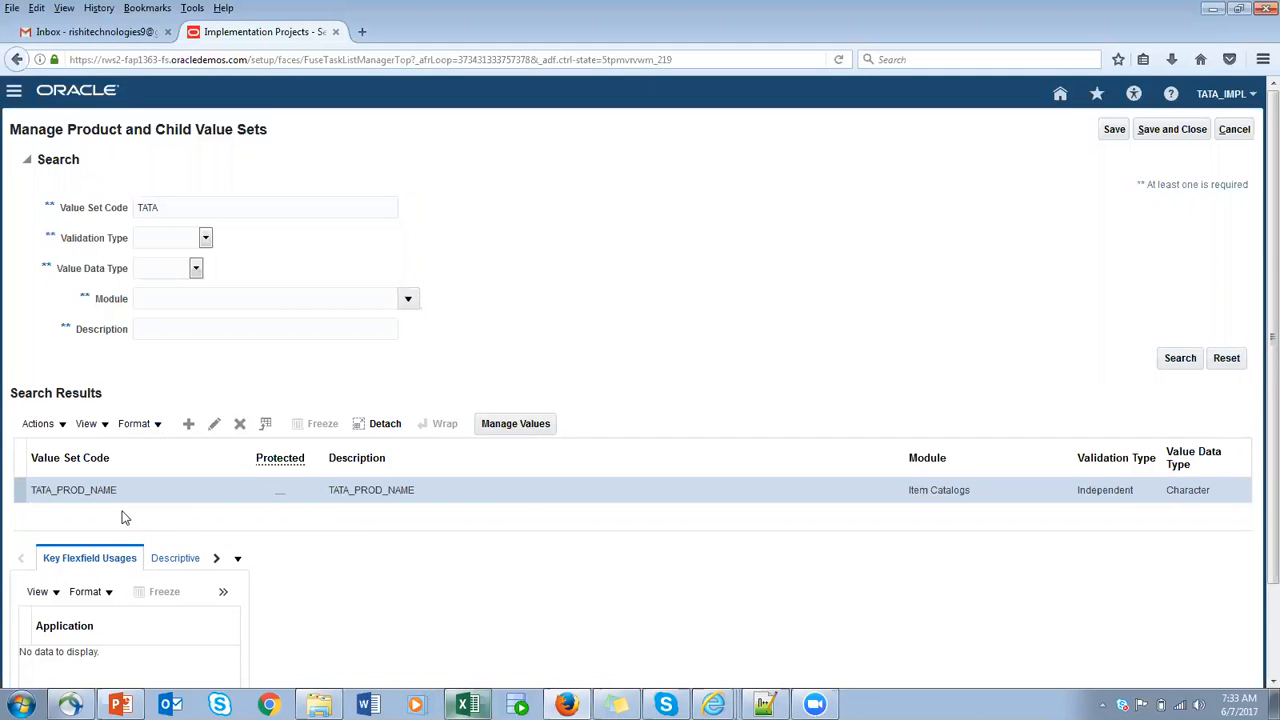
# - Start a new value set with TATA_PROD_TYPE as both its code and its description
pyautogui.click(189, 426)
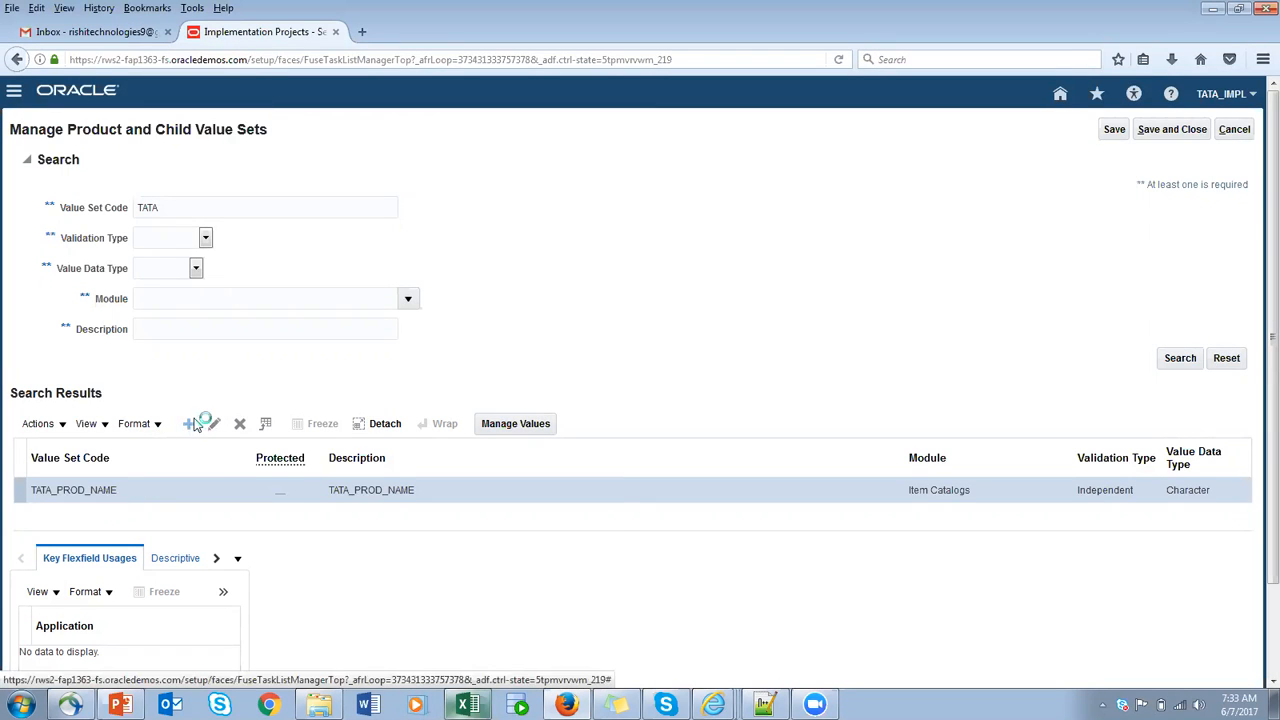
pyautogui.write('TATA_PROD')
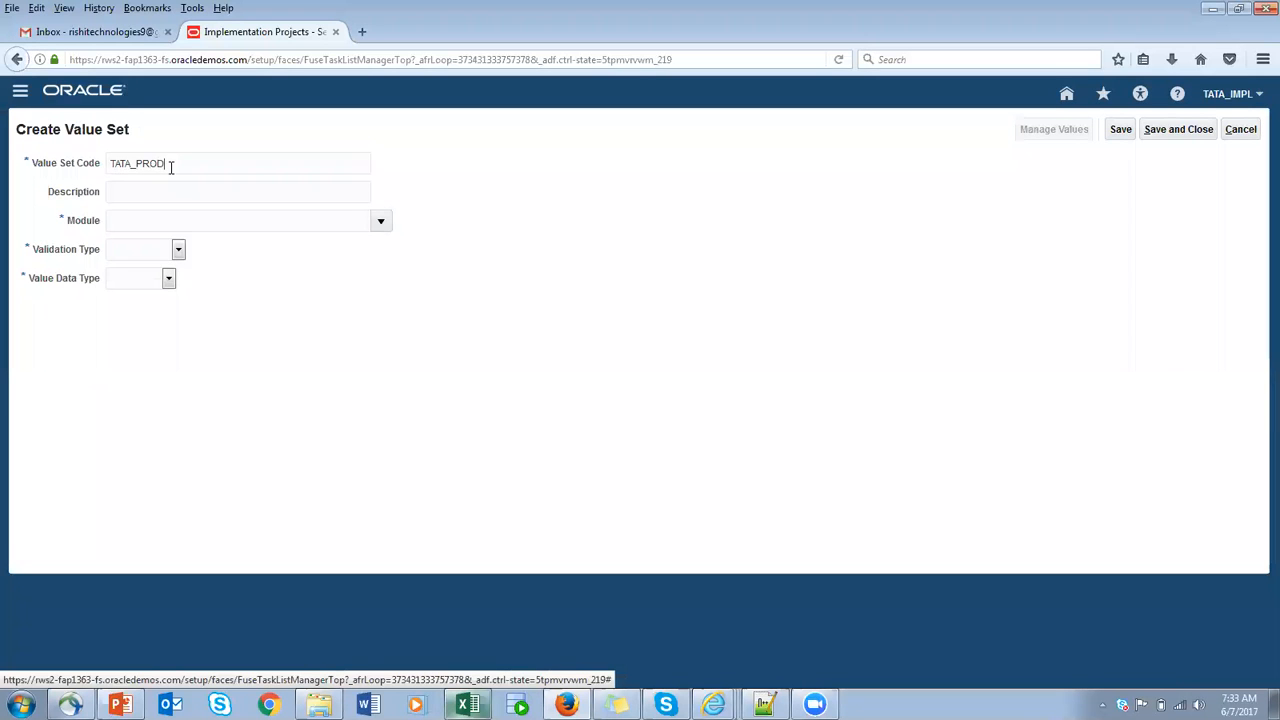
pyautogui.write('_TYPE')
pyautogui.moveTo(208, 170); pyautogui.dragTo(33, 165)
pyautogui.hotkey('ctrl', 'c')
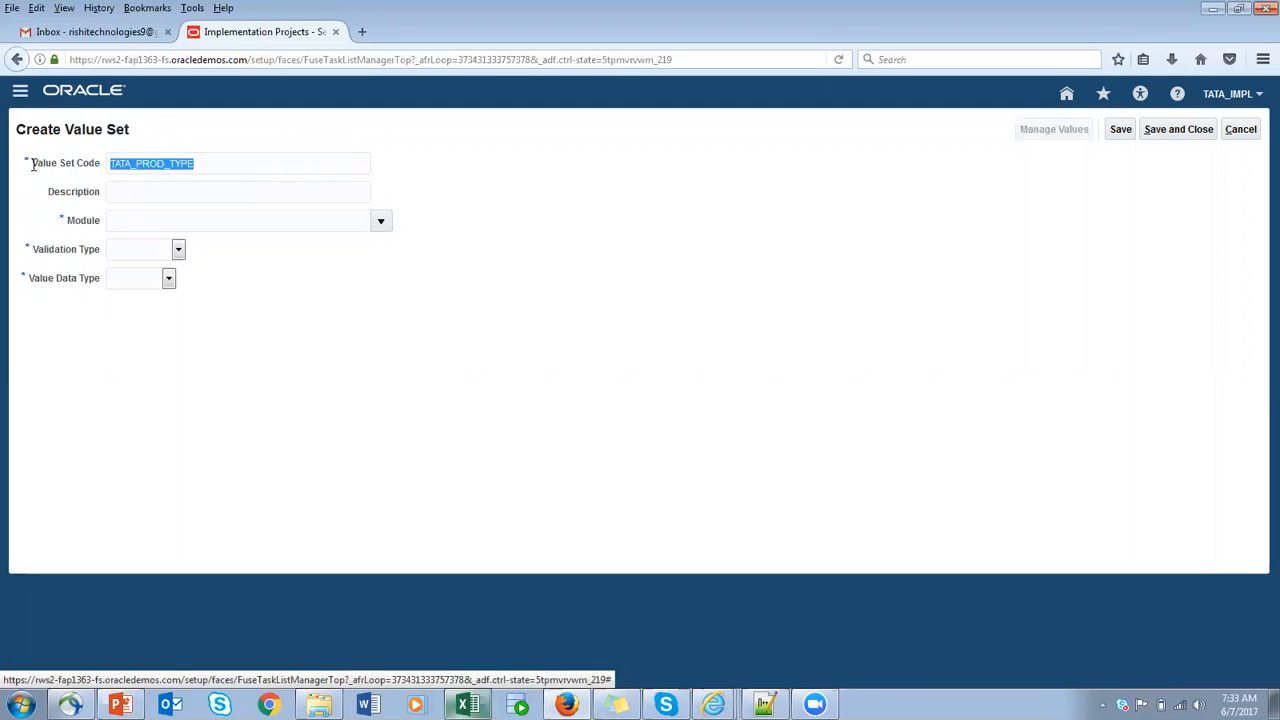
pyautogui.click(153, 193)
pyautogui.hotkey('ctrl', 'v')
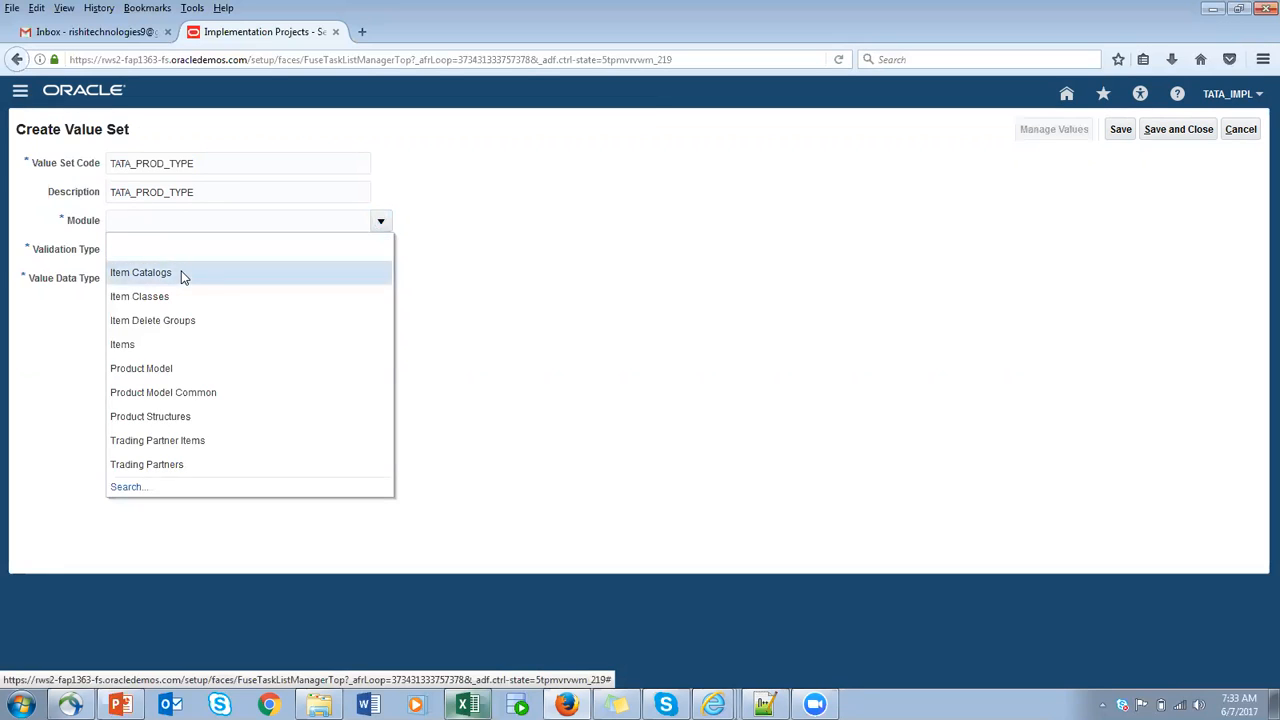
# - Assign the TATA_PROD_TYPE value set to the Item Catalogs module with the Independent validation type
pyautogui.click(182, 274)
pyautogui.click(178, 251)
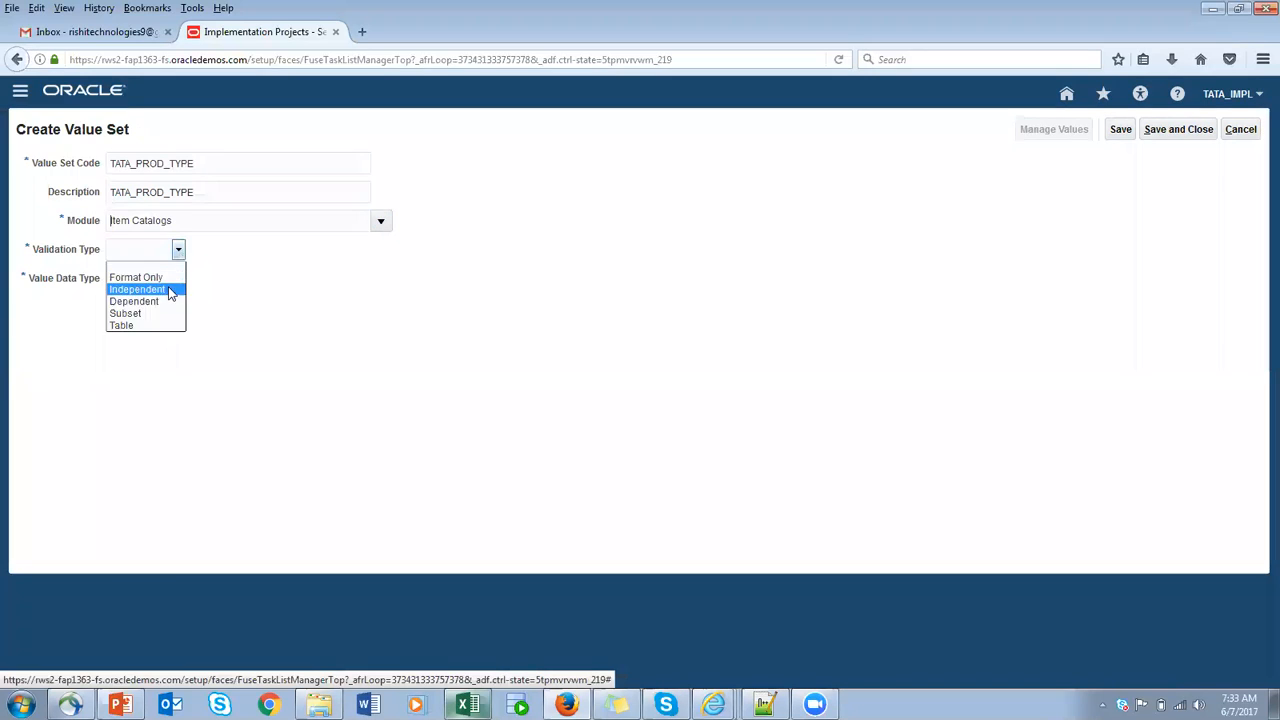
pyautogui.click(171, 289)
# - Set the value data type to Character with subtype Text, a maximum length of 25 and uppercase only for TATA_PROD_TYPE
pyautogui.click(169, 282)
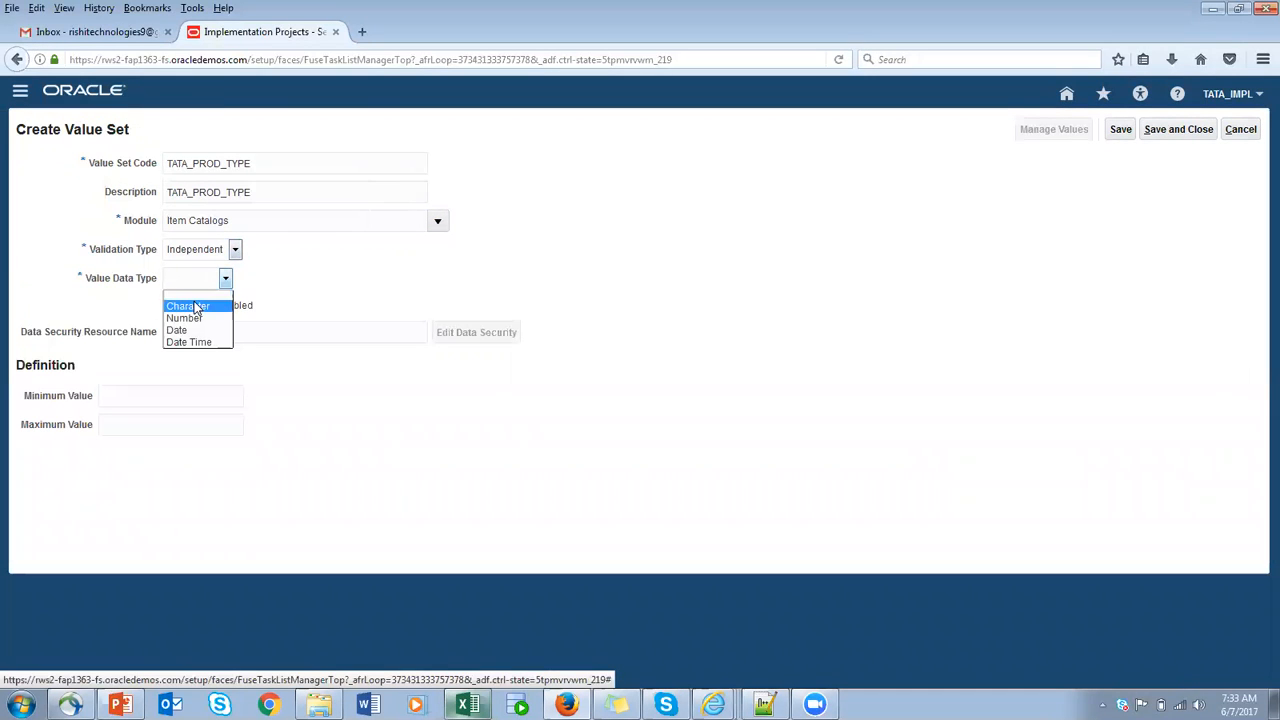
pyautogui.click(196, 309)
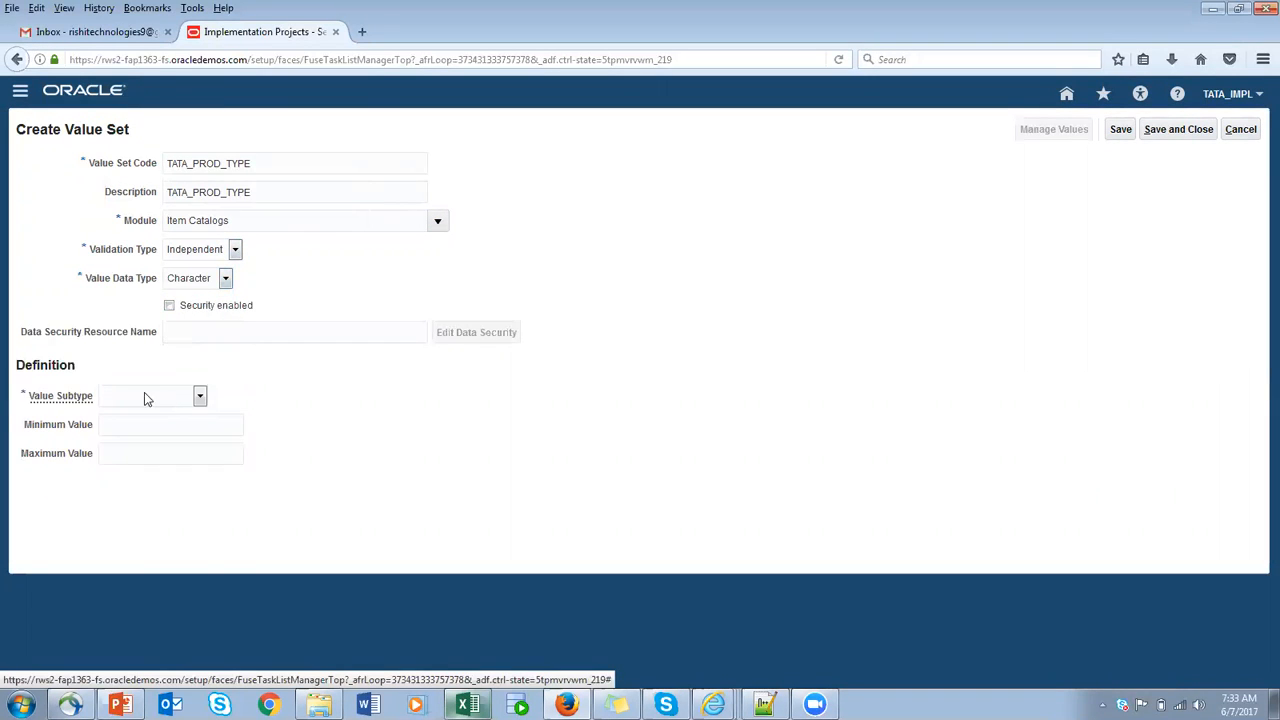
pyautogui.click(142, 397)
pyautogui.click(134, 423)
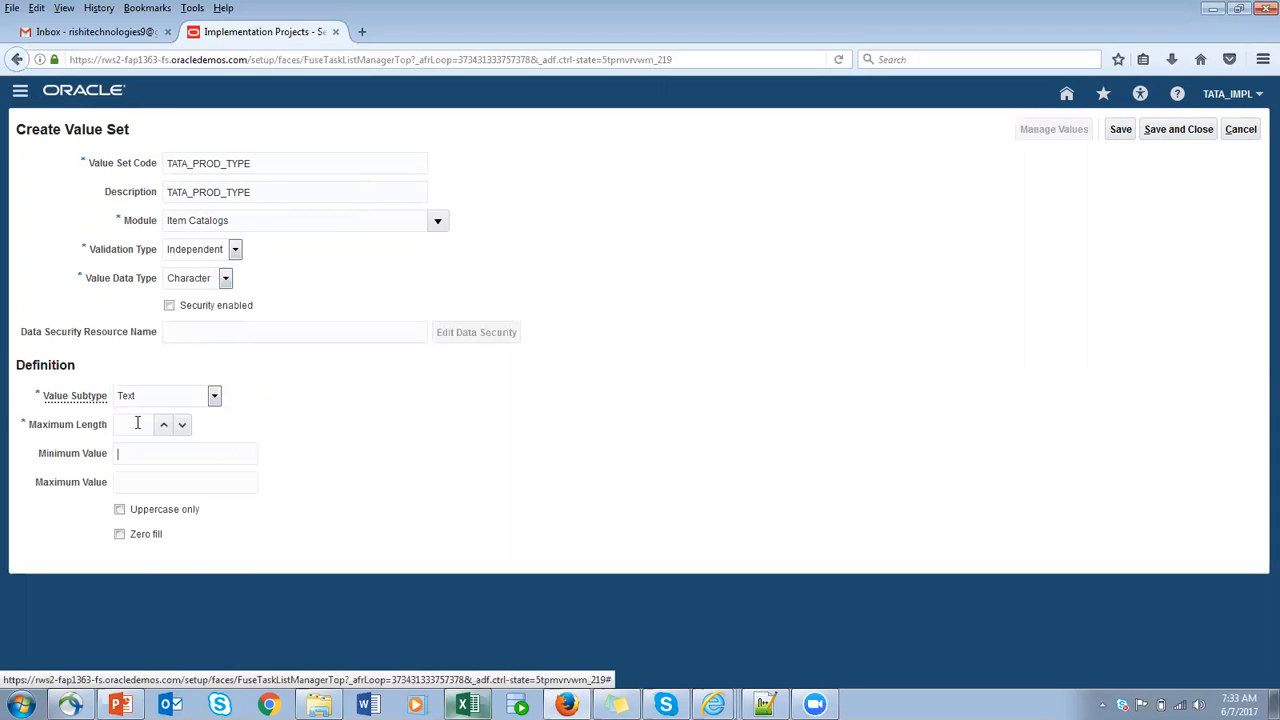
pyautogui.click(129, 424)
pyautogui.write('25')
pyautogui.click(121, 512)
# - Save and close the TATA_PROD_TYPE value set, and reopen the Manage Product and Child Value Sets task from the project's task list
pyautogui.click(1121, 131)
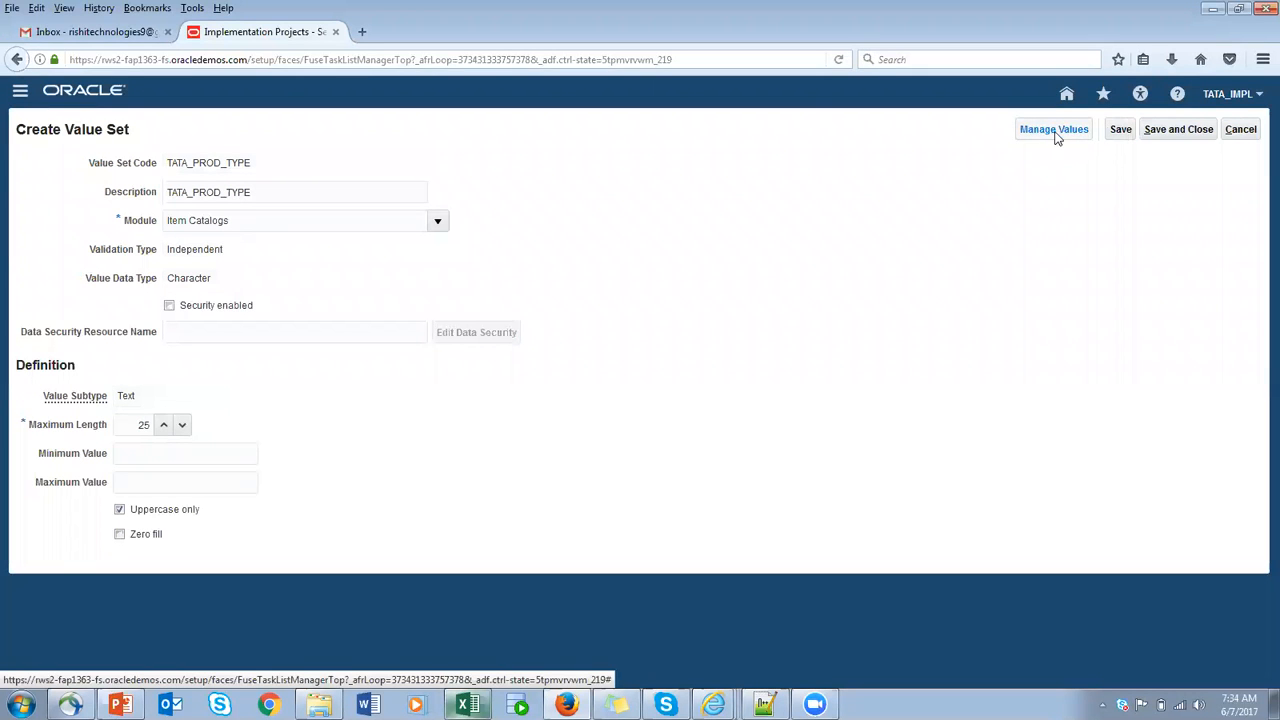
pyautogui.click(1175, 135)
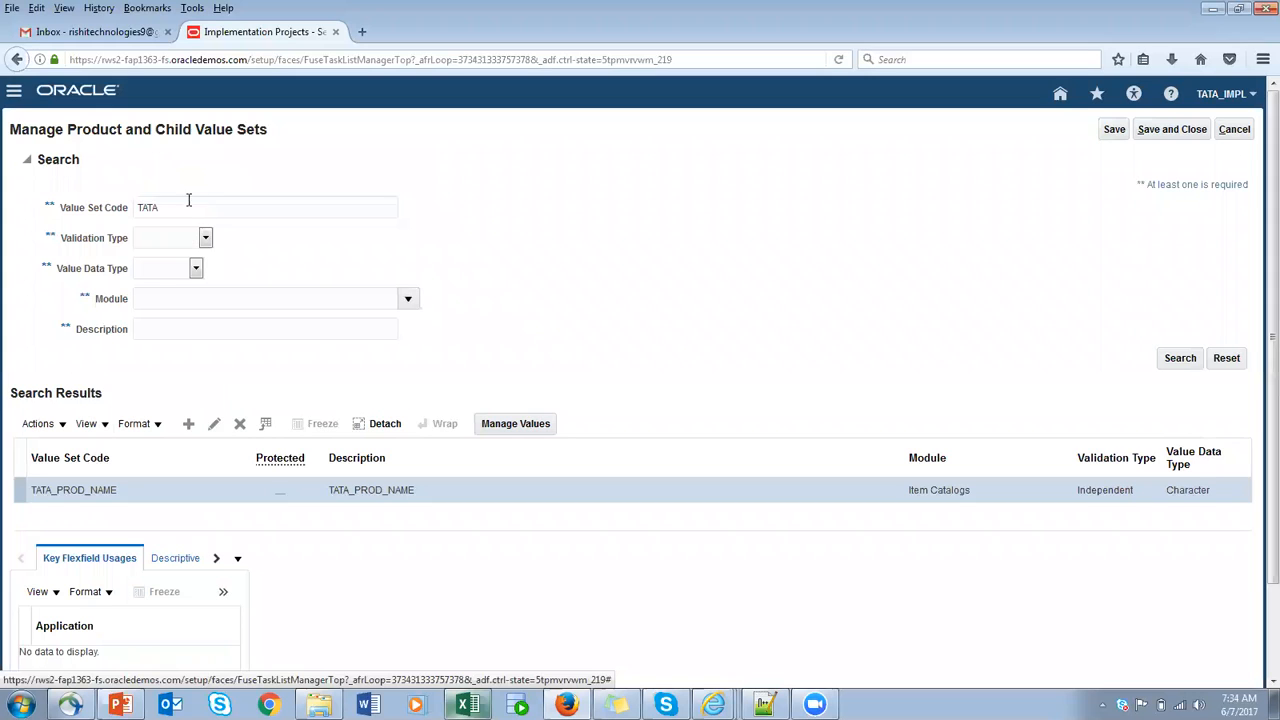
pyautogui.click(1170, 131)
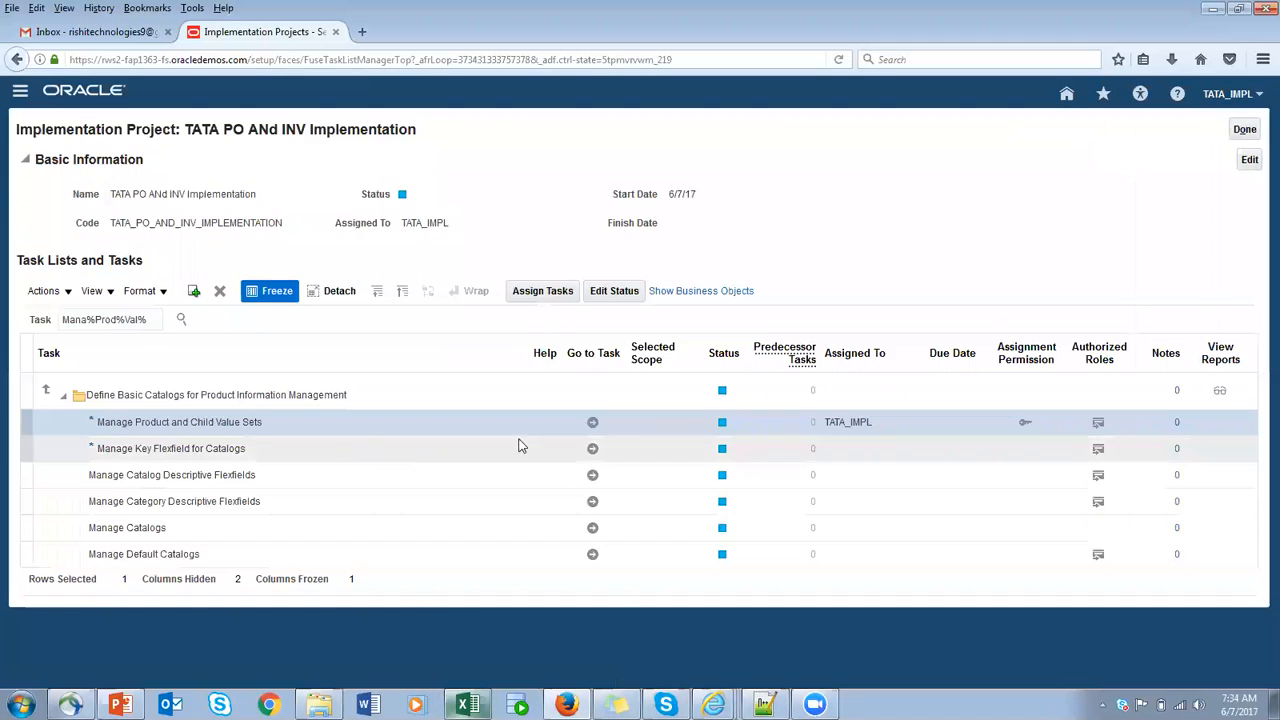
pyautogui.click(593, 422)
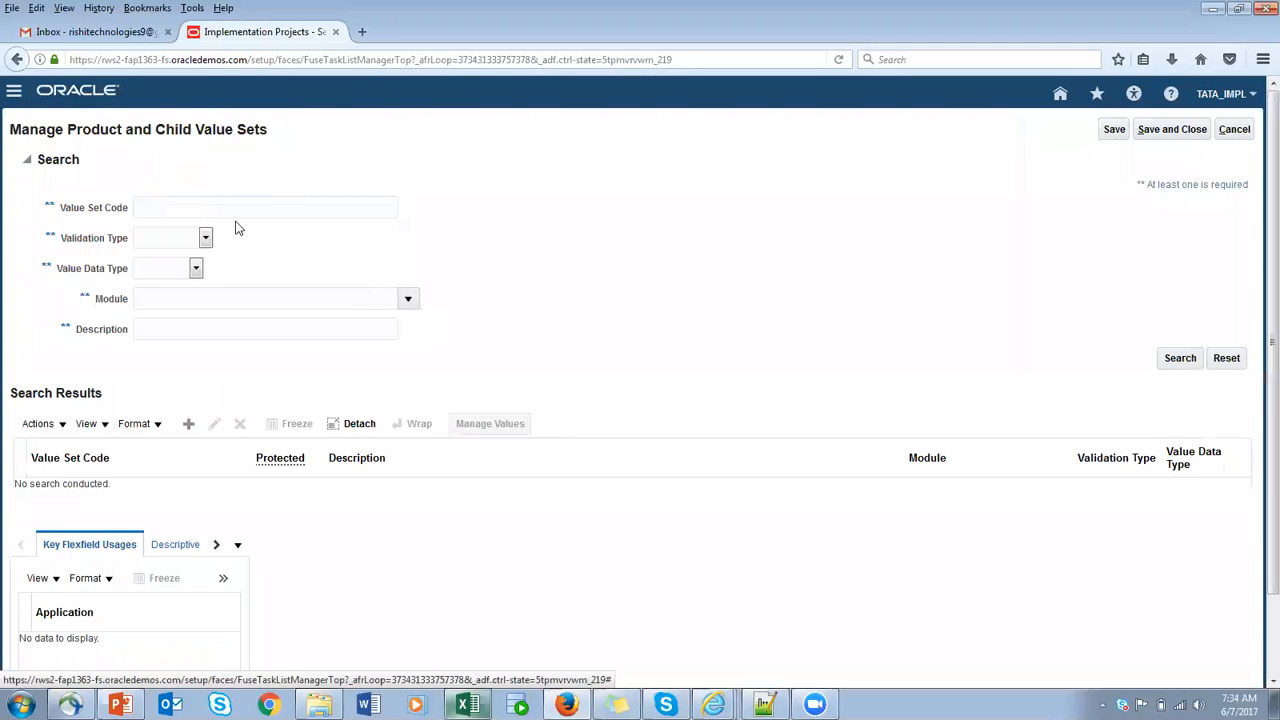
# - Search the value sets for the code TATA and open the values of TATA_PROD_TYPE for managing
pyautogui.click(209, 200)
pyautogui.write('TATA')
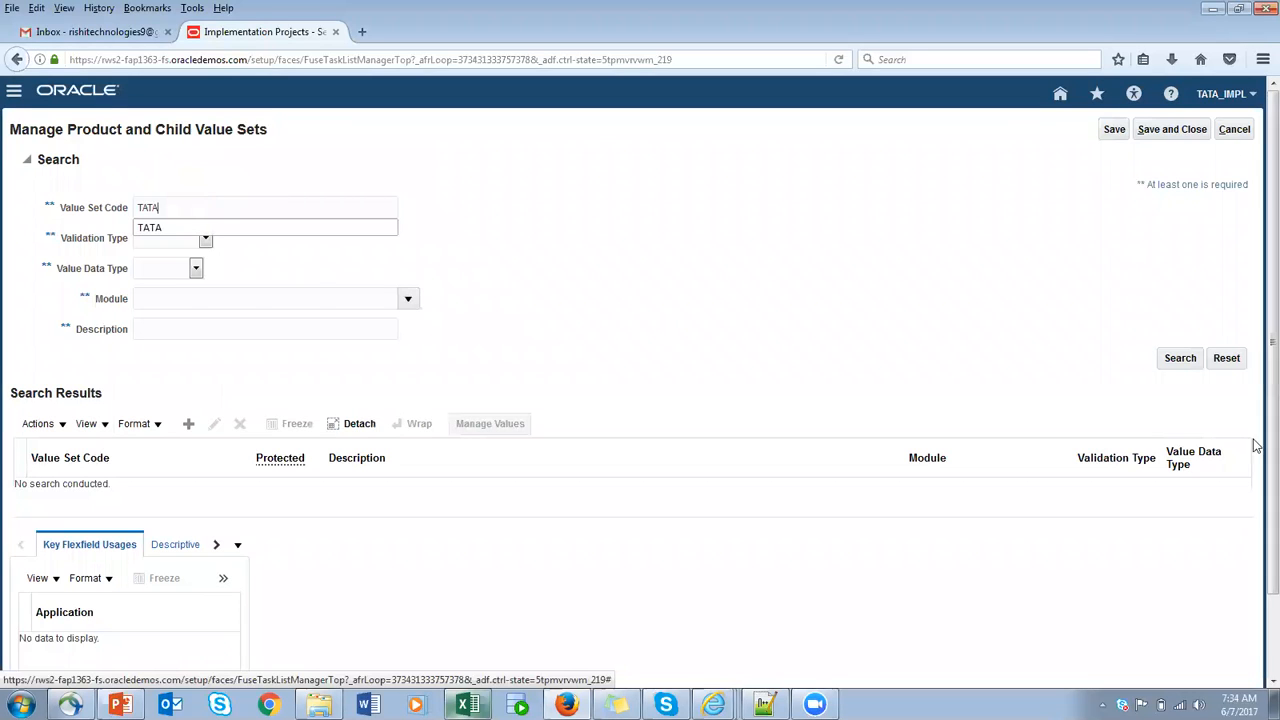
pyautogui.click(1172, 362)
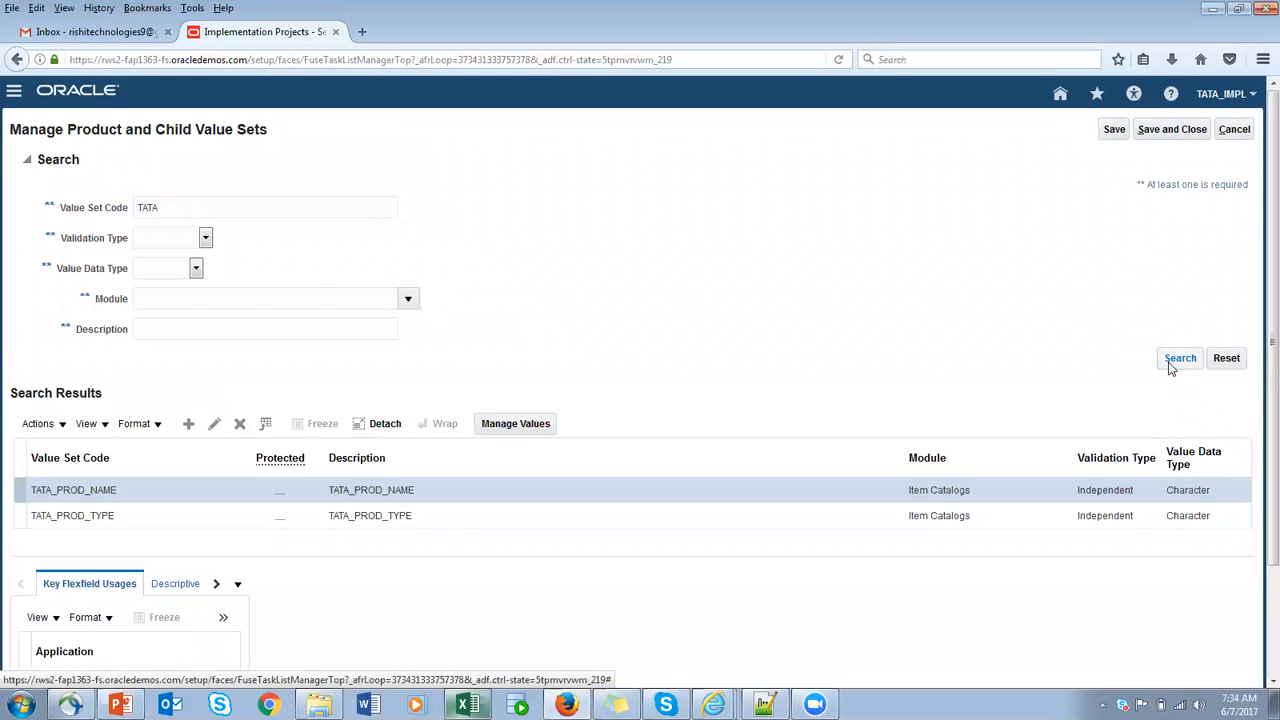
pyautogui.click(182, 515)
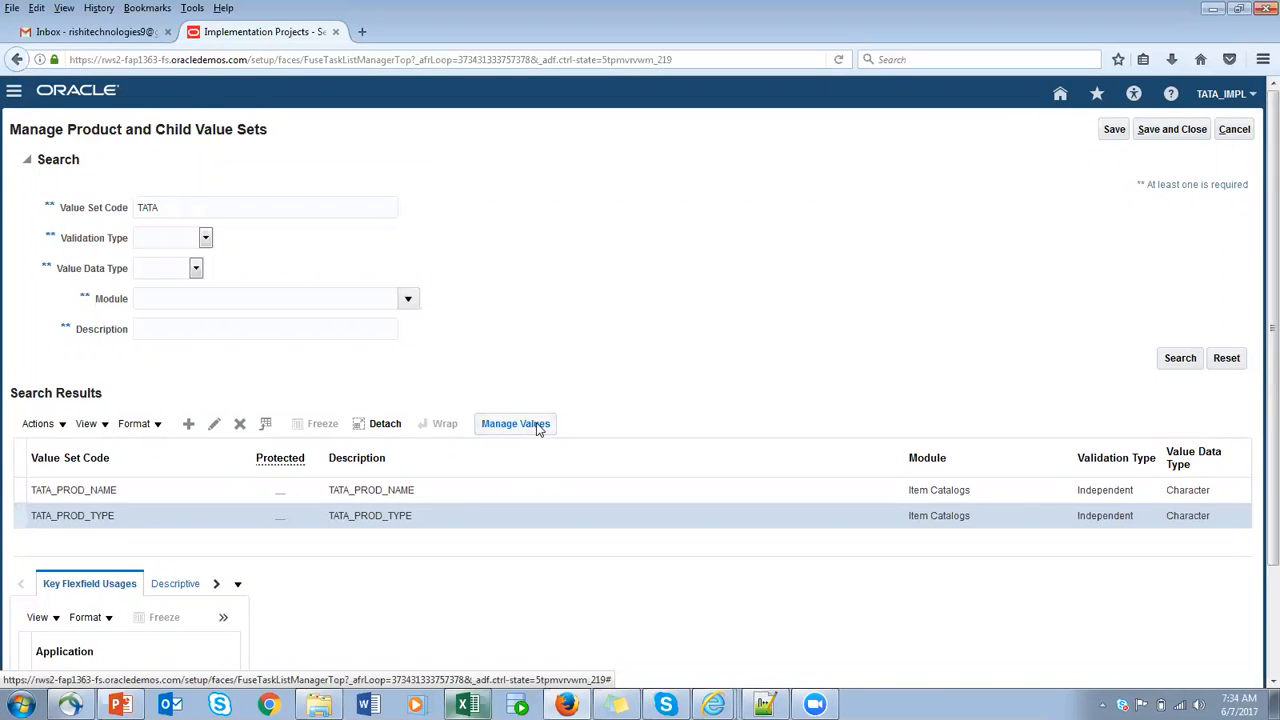
pyautogui.click(14, 490)
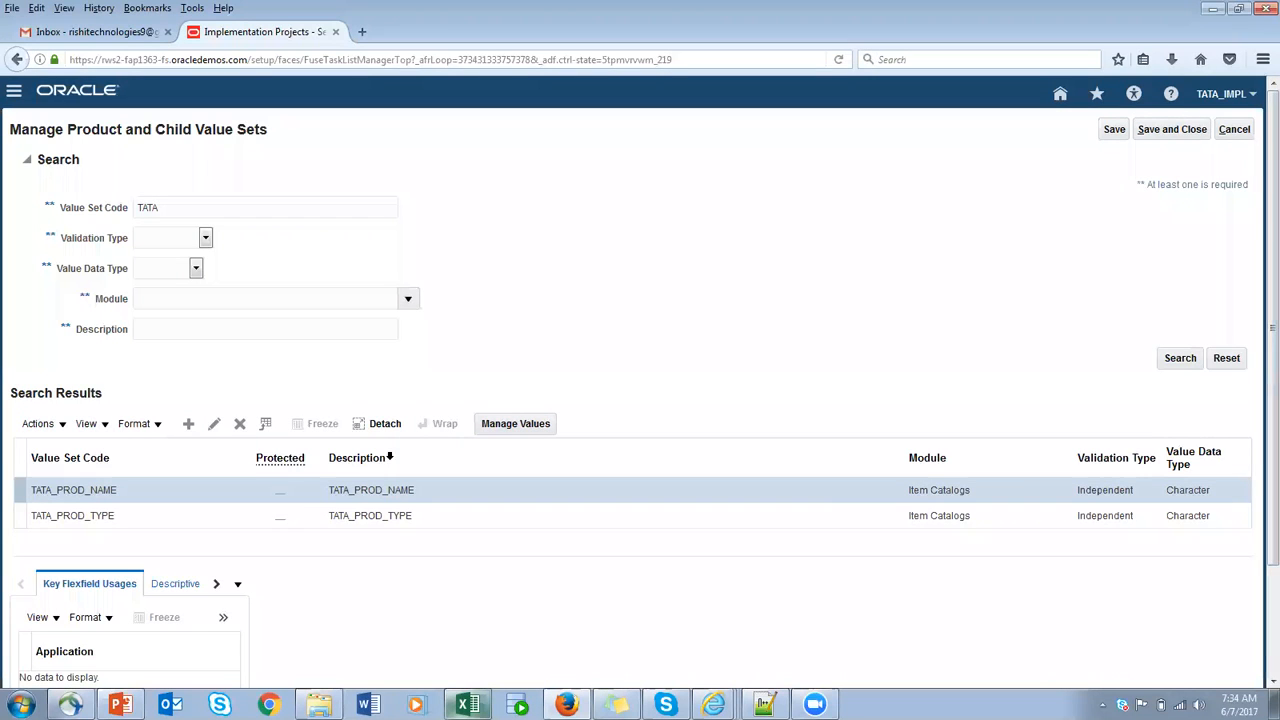
pyautogui.click(16, 517)
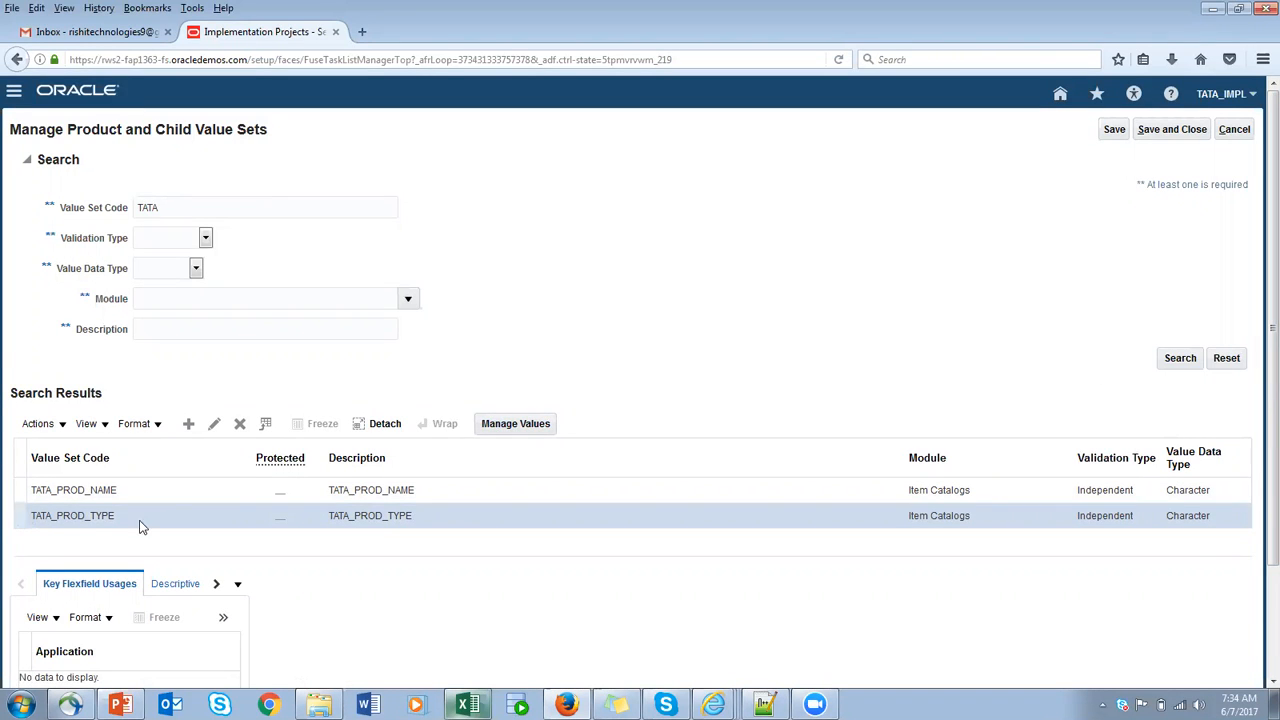
pyautogui.click(520, 428)
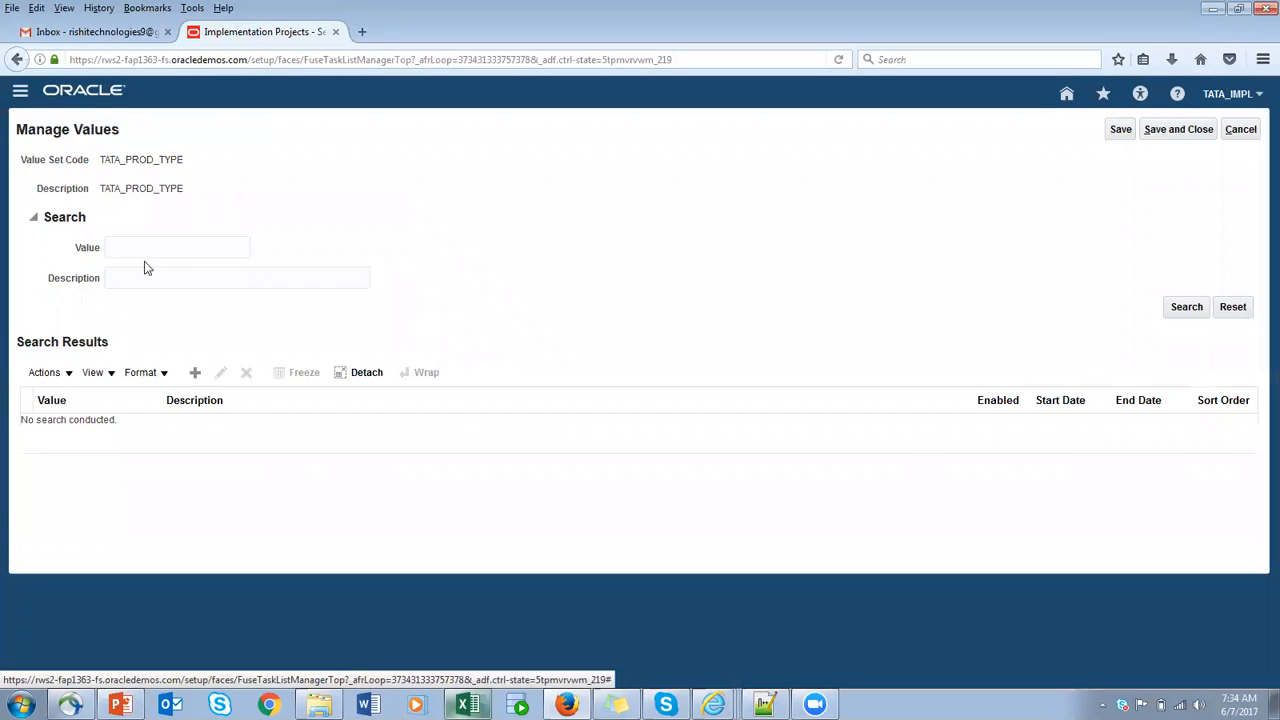
# - Create the value RAM with the description RAM in the TATA_PROD_TYPE value set, then save and close it
pyautogui.click(196, 372)
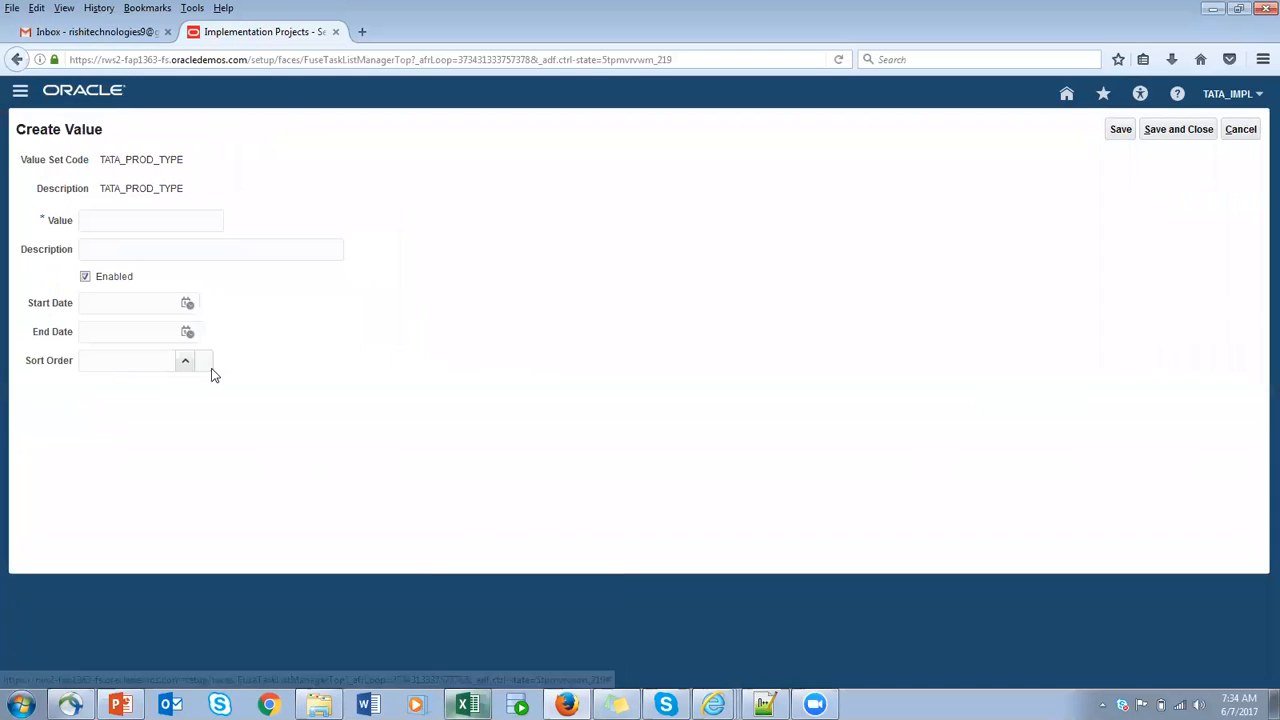
pyautogui.click(145, 222)
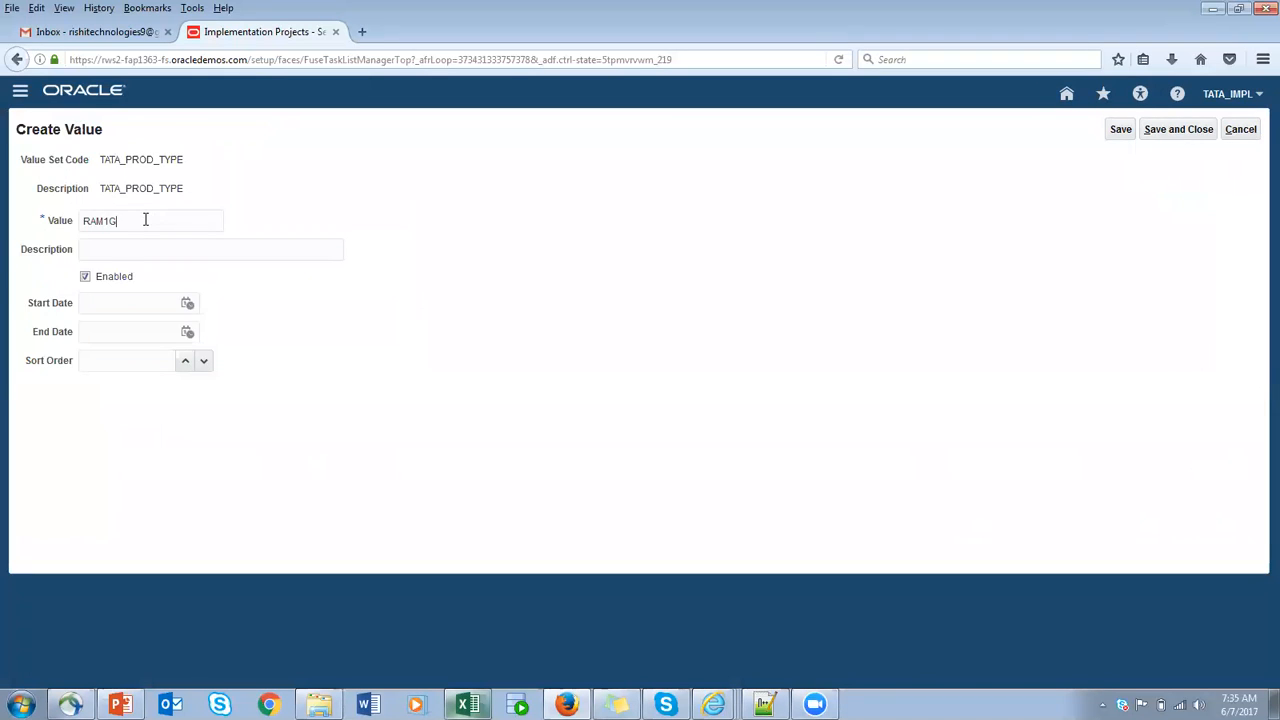
pyautogui.moveTo(117, 217); pyautogui.dragTo(68, 256)
pyautogui.write('1')
pyautogui.moveTo(164, 221); pyautogui.dragTo(43, 223)
pyautogui.click(104, 221)
pyautogui.press('BackSpace')
pyautogui.press('BackSpace')
pyautogui.press('BackSpace')
pyautogui.press('BackSpace')
pyautogui.moveTo(118, 221); pyautogui.dragTo(8, 223)
pyautogui.hotkey('ctrl', 'c')
pyautogui.click(193, 249)
pyautogui.hotkey('ctrl', 'v')
pyautogui.click(1195, 129)
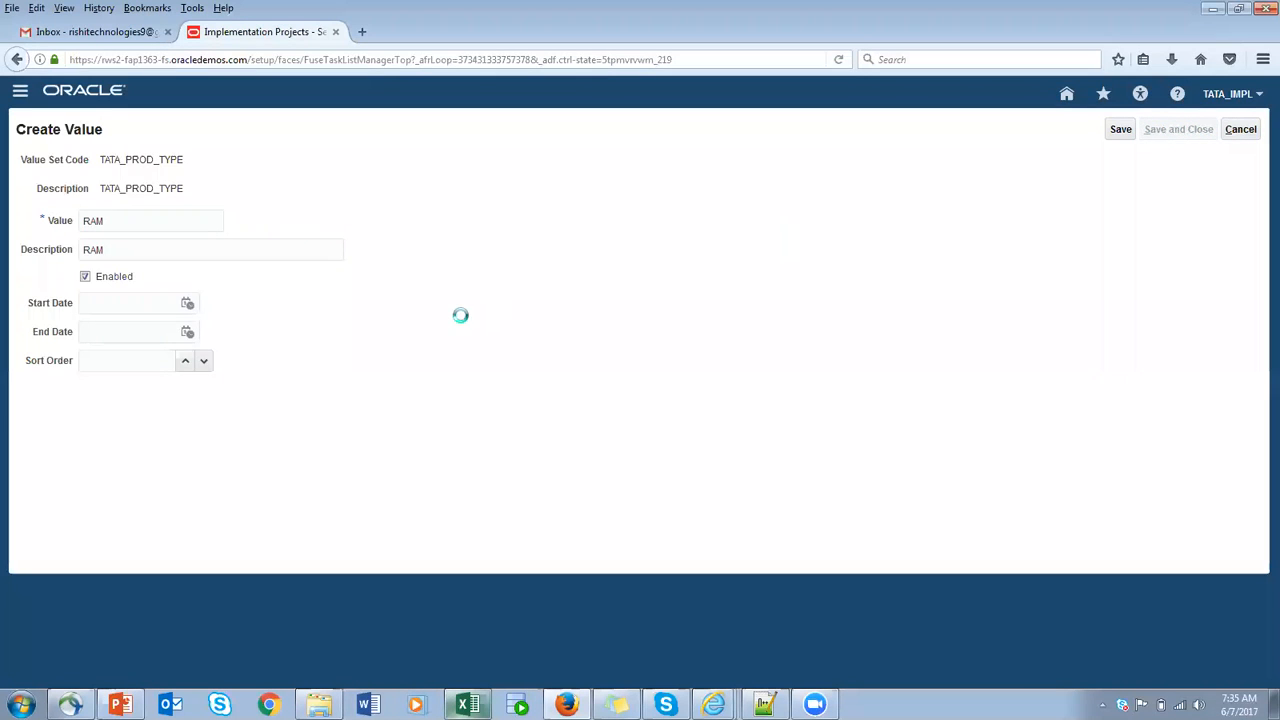
# - Add the value HD with a matching description to TATA_PROD_TYPE, saving and closing it
pyautogui.click(195, 373)
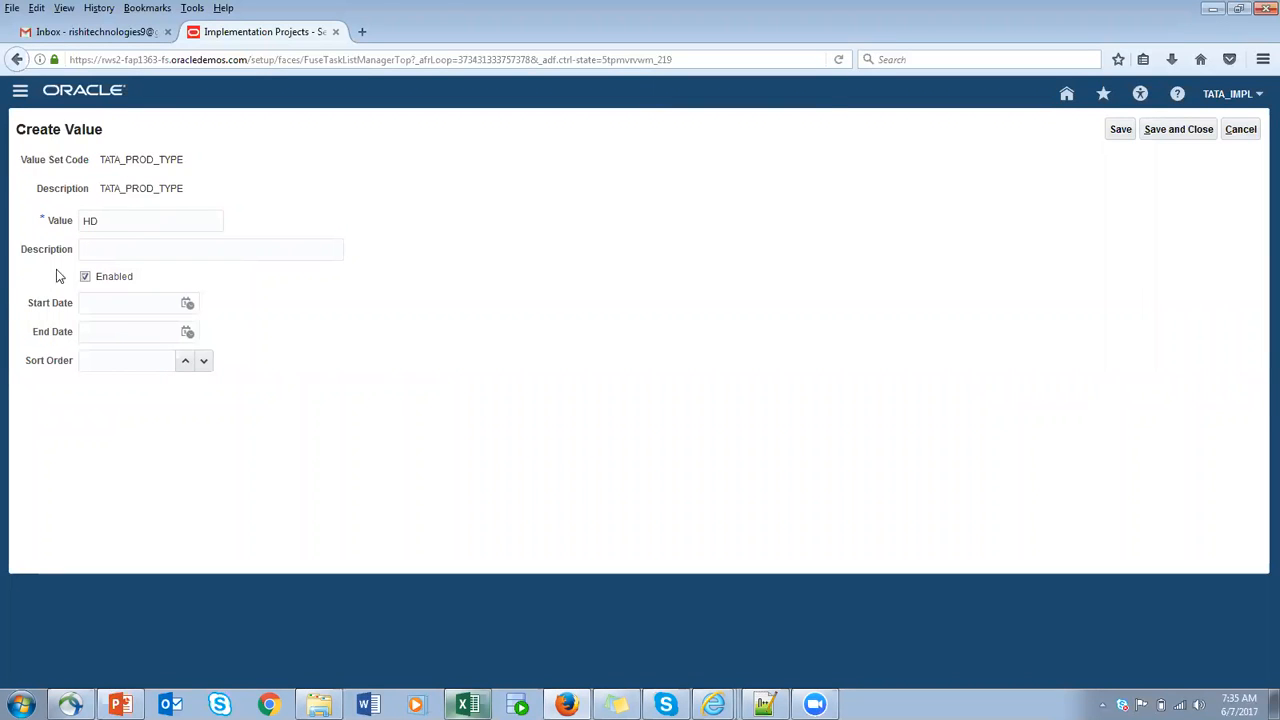
pyautogui.moveTo(121, 221); pyautogui.dragTo(12, 222)
pyautogui.click(160, 247)
pyautogui.hotkey('ctrl', 'v')
pyautogui.click(1153, 129)
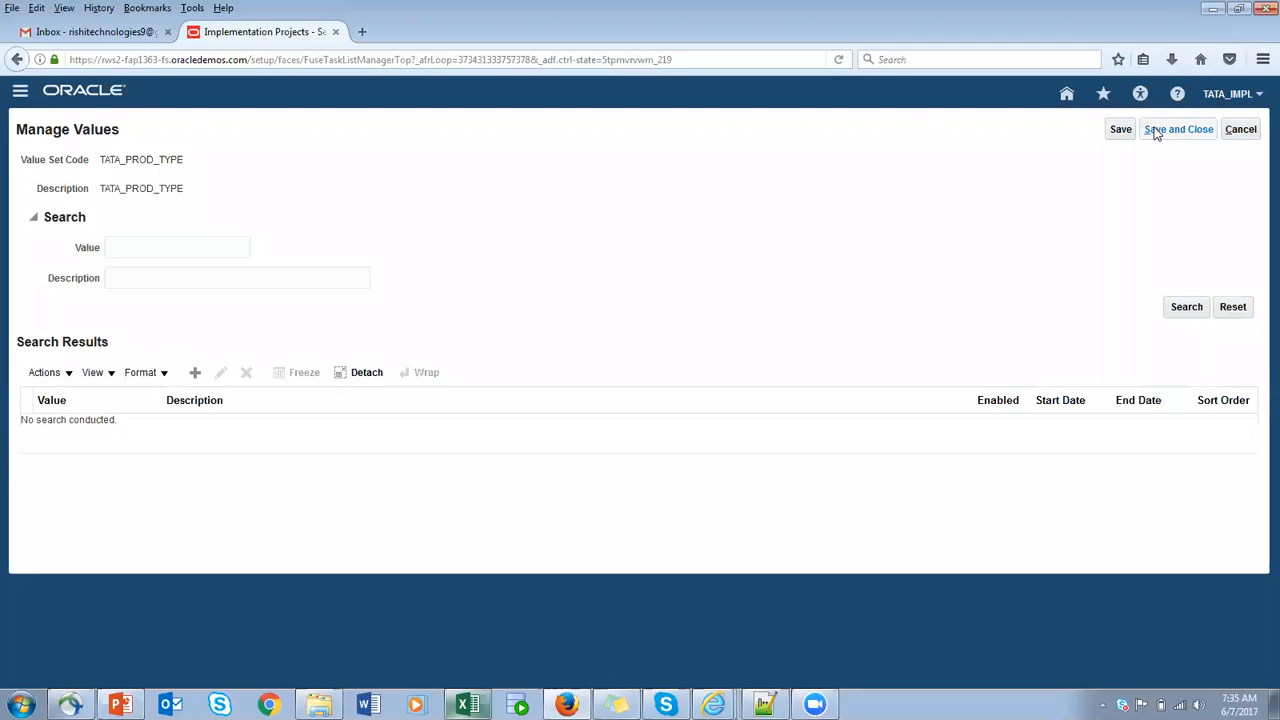
# - Add the value PAPER with the description PAPER to TATA_PROD_TYPE, saving and closing it
pyautogui.click(197, 376)
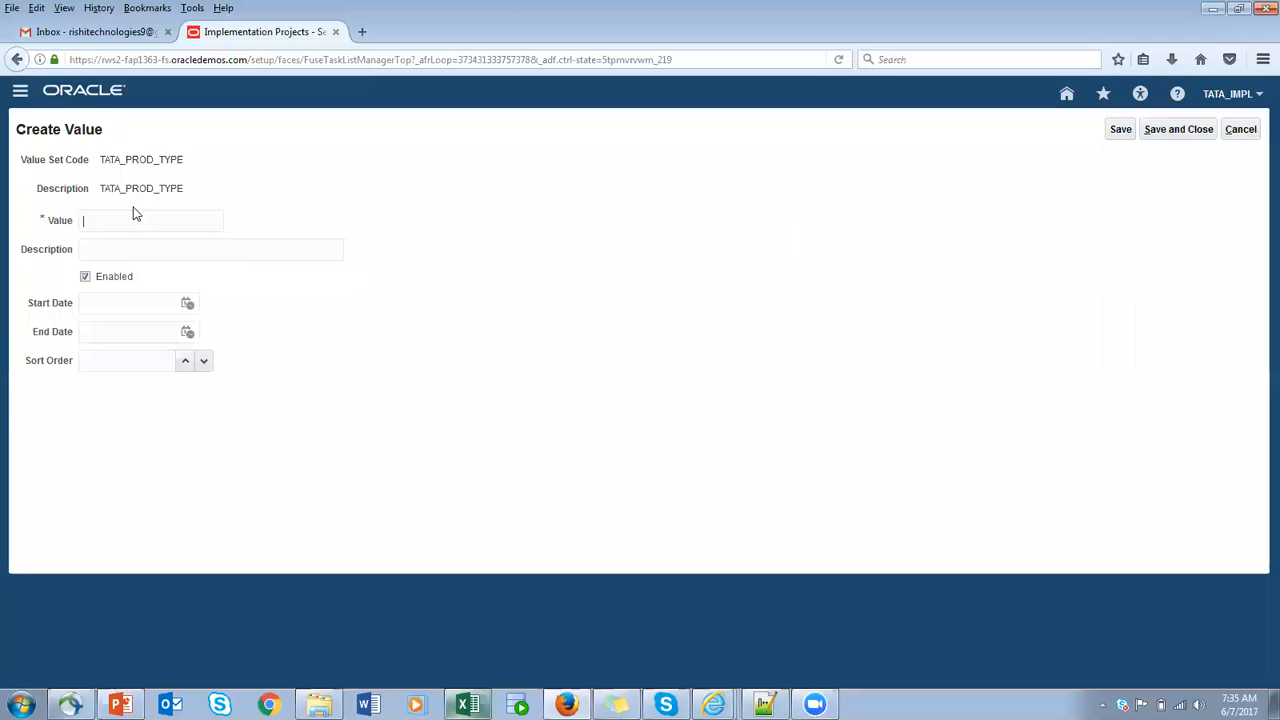
pyautogui.write('PAPER')
pyautogui.moveTo(168, 221); pyautogui.dragTo(79, 224)
pyautogui.click(219, 252)
pyautogui.hotkey('ctrl', 'v')
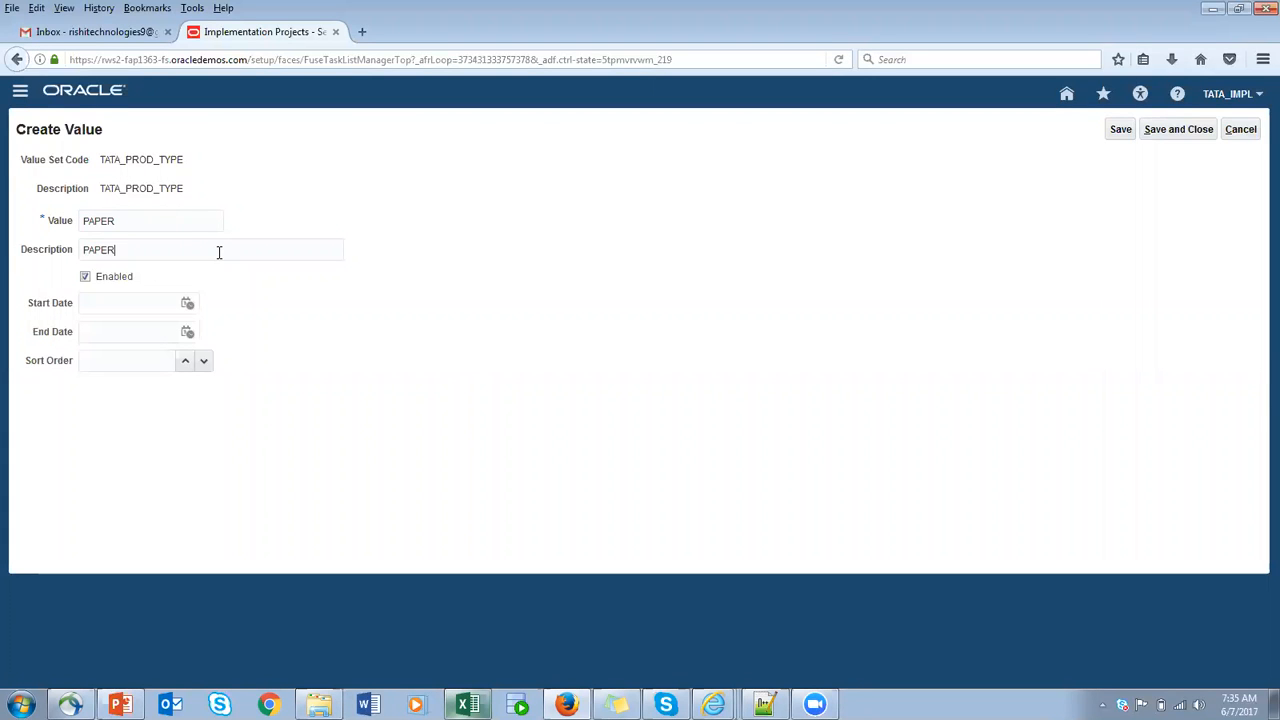
pyautogui.click(1176, 130)
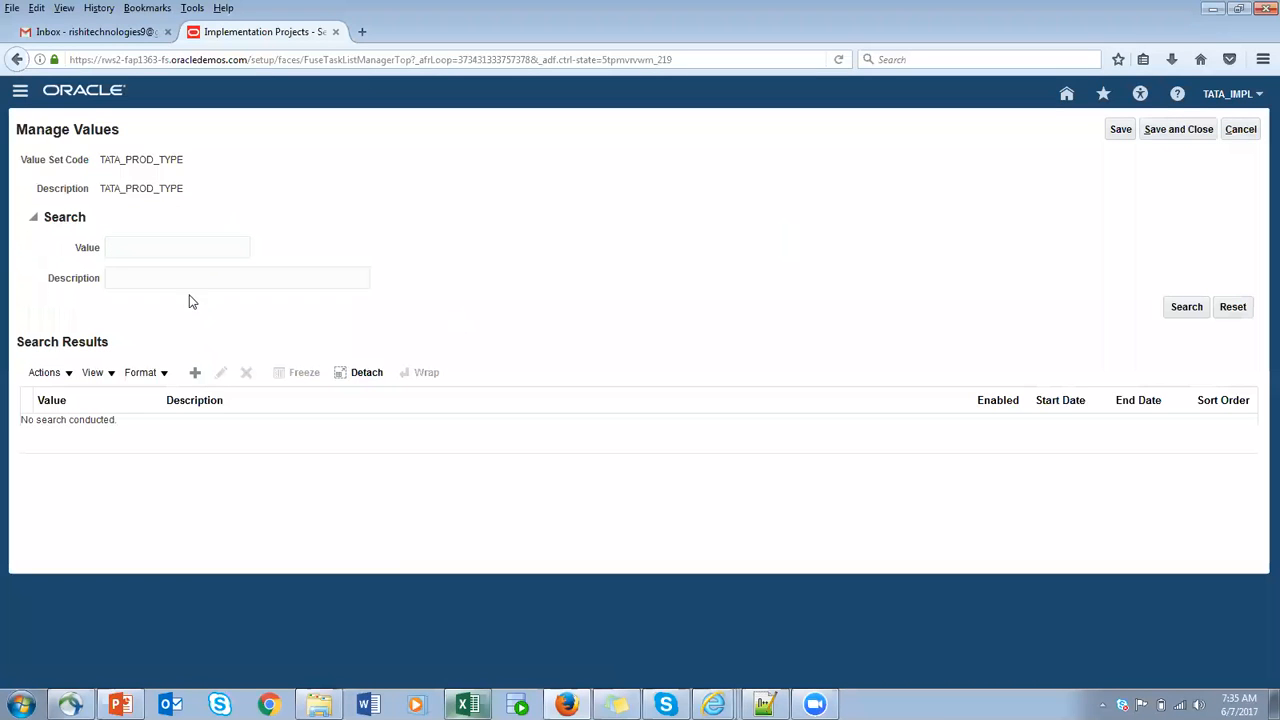
# - Add the value BOOK with a matching description to TATA_PROD_TYPE, and save and close the value management page
pyautogui.click(195, 372)
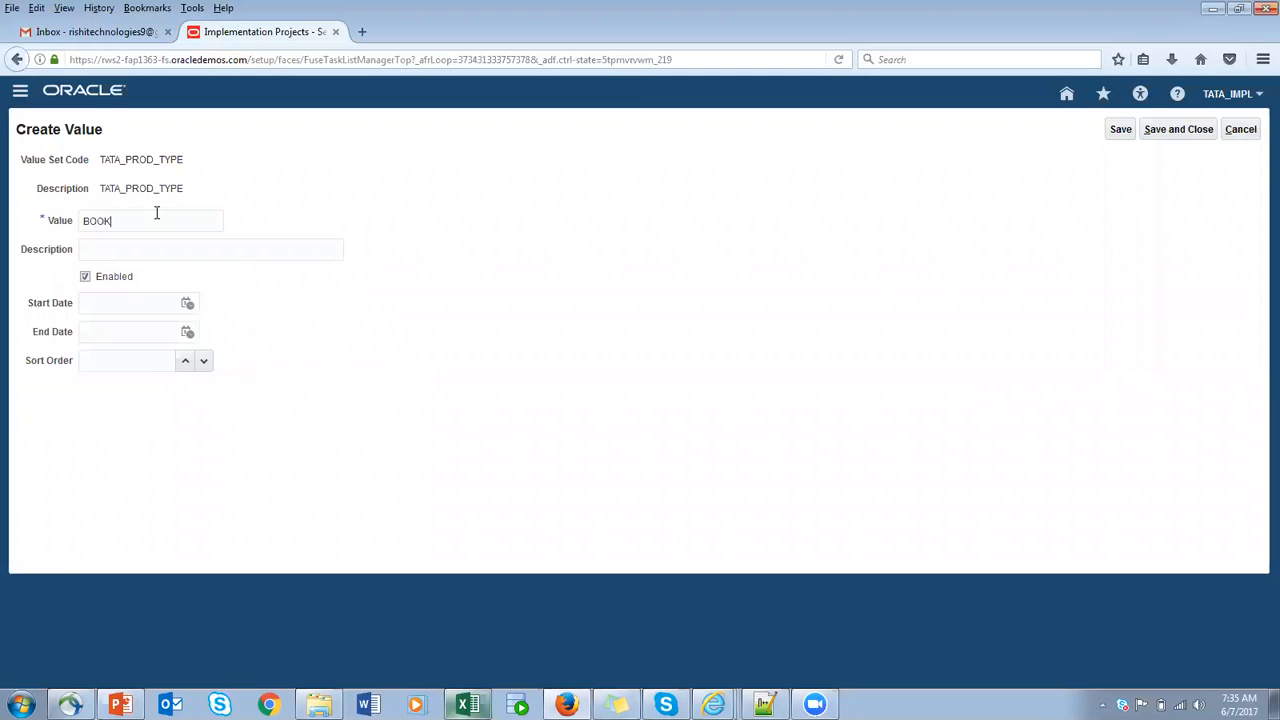
pyautogui.hotkey('ctrl', 'a')
pyautogui.click(215, 249)
pyautogui.hotkey('ctrl', 'v')
pyautogui.click(1178, 130)
pyautogui.click(1188, 134)
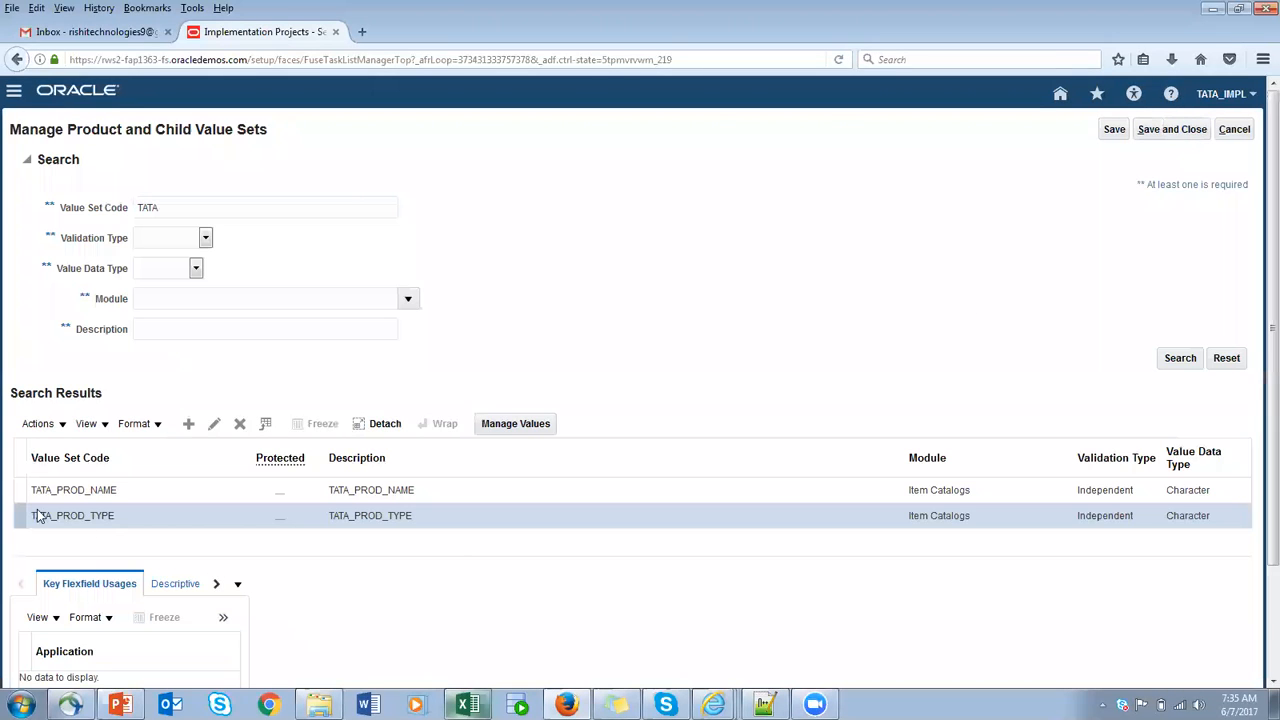
# - Show all columns in the value set search results and review the table's column and sort options
pyautogui.click(213, 425)
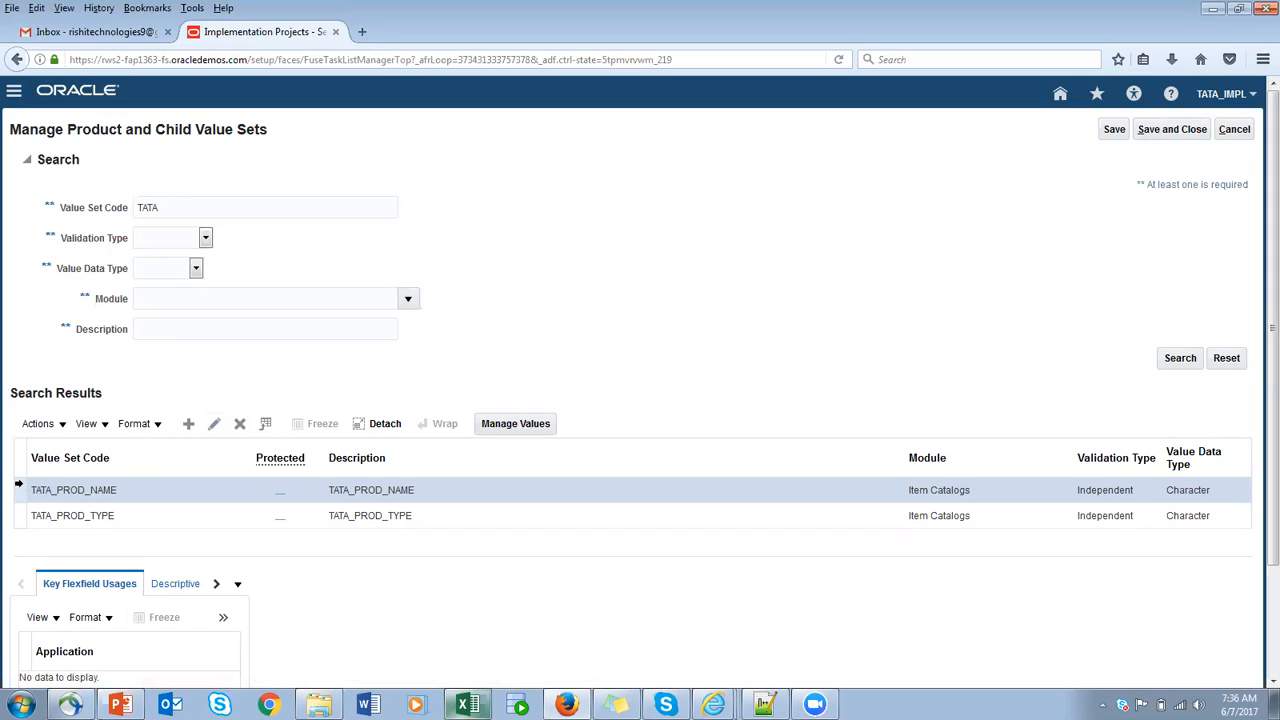
pyautogui.click(104, 425)
pyautogui.moveTo(118, 452)
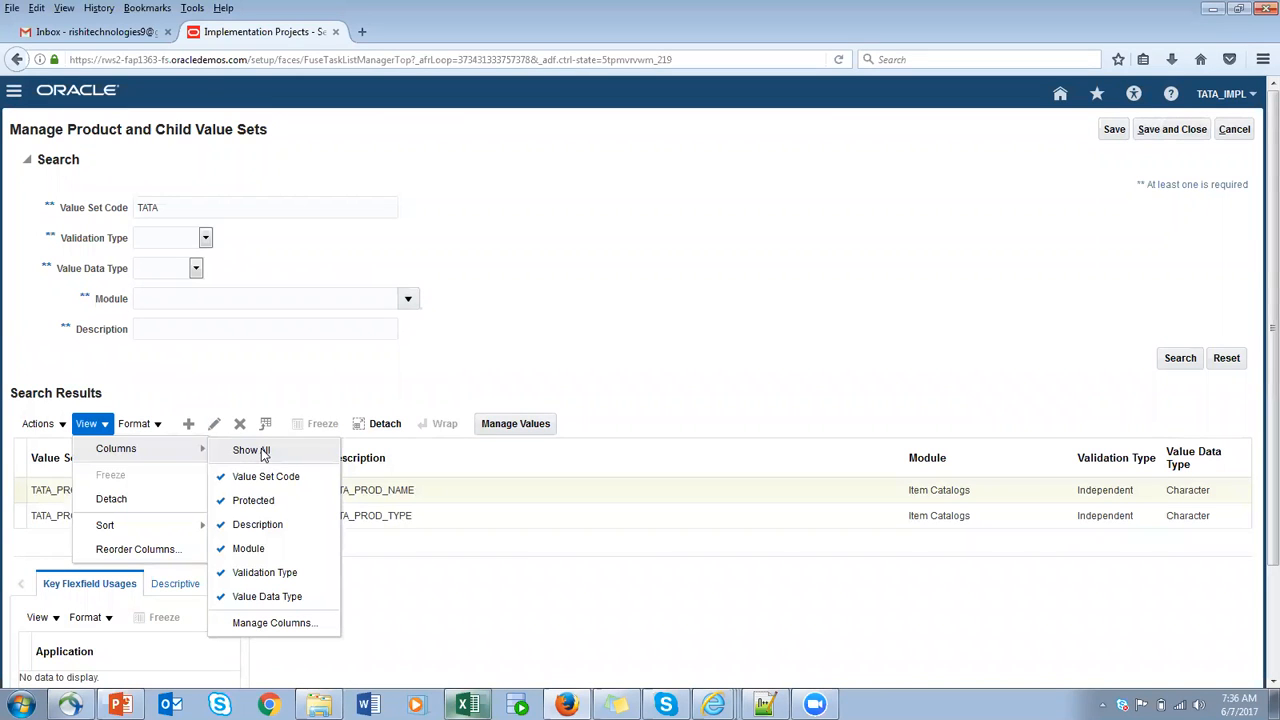
pyautogui.click(499, 348)
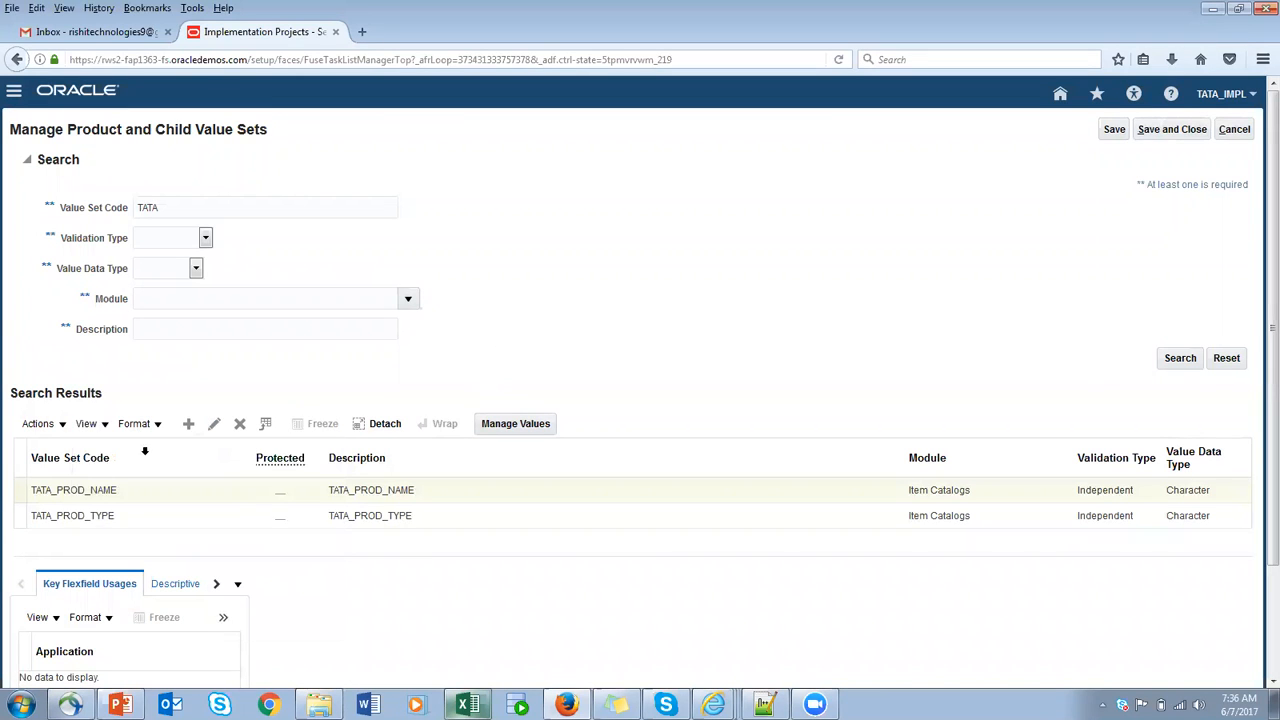
pyautogui.click(95, 424)
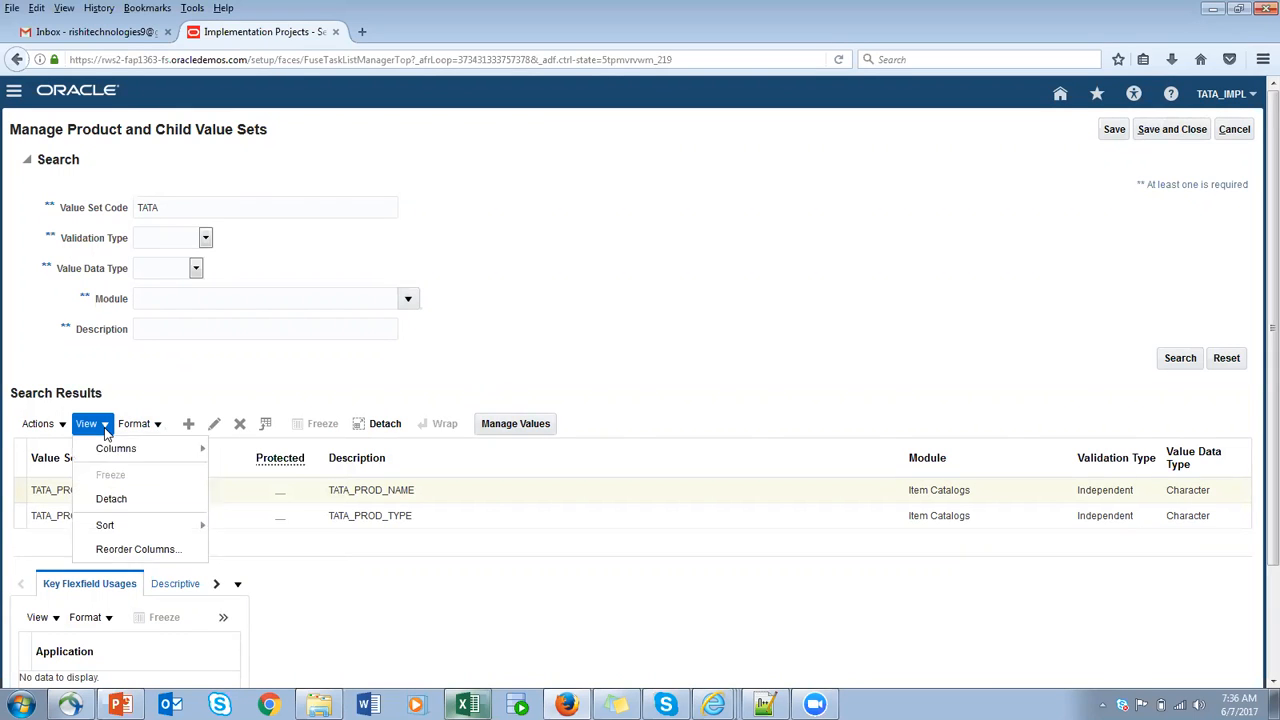
pyautogui.click(272, 449)
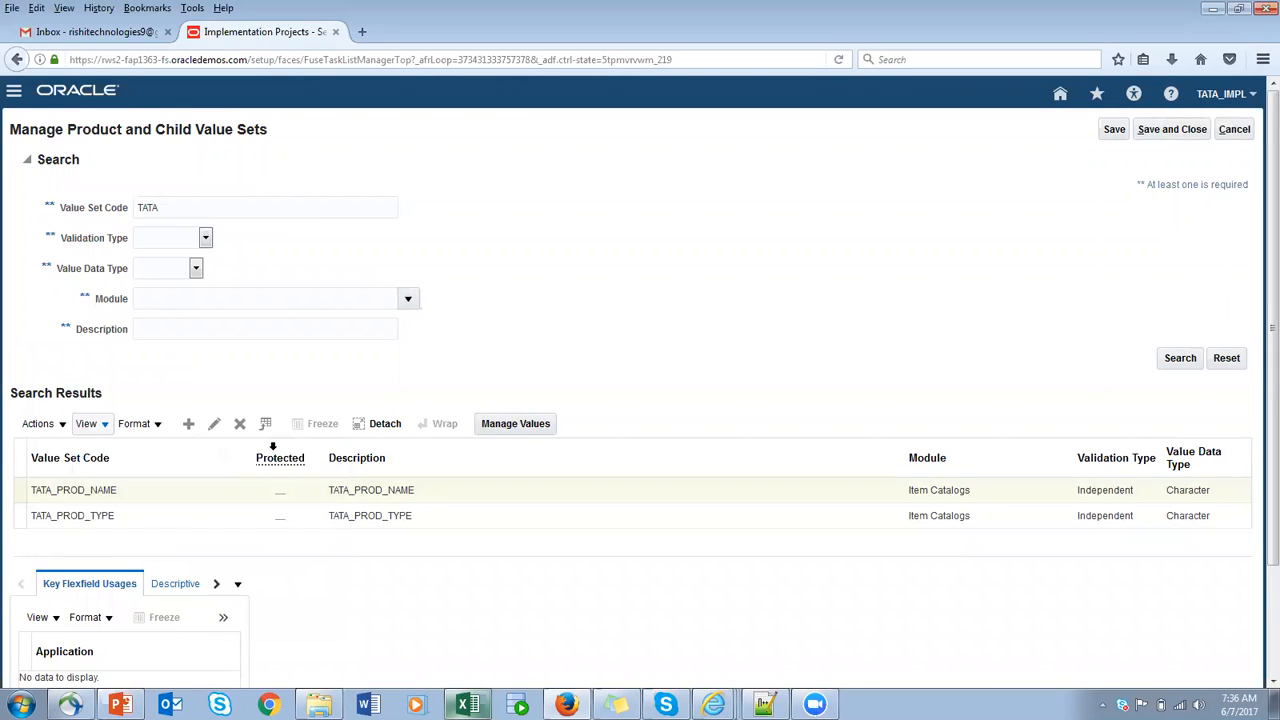
pyautogui.click(400, 490)
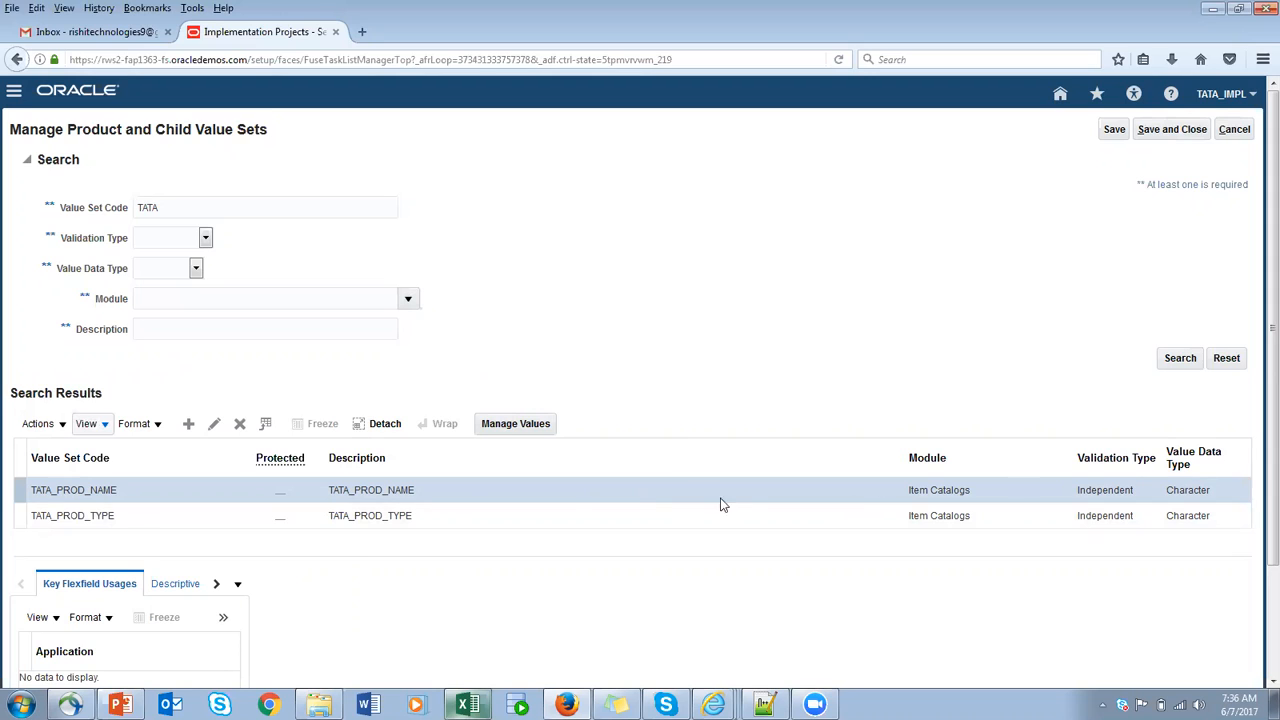
pyautogui.click(108, 428)
pyautogui.moveTo(114, 450)
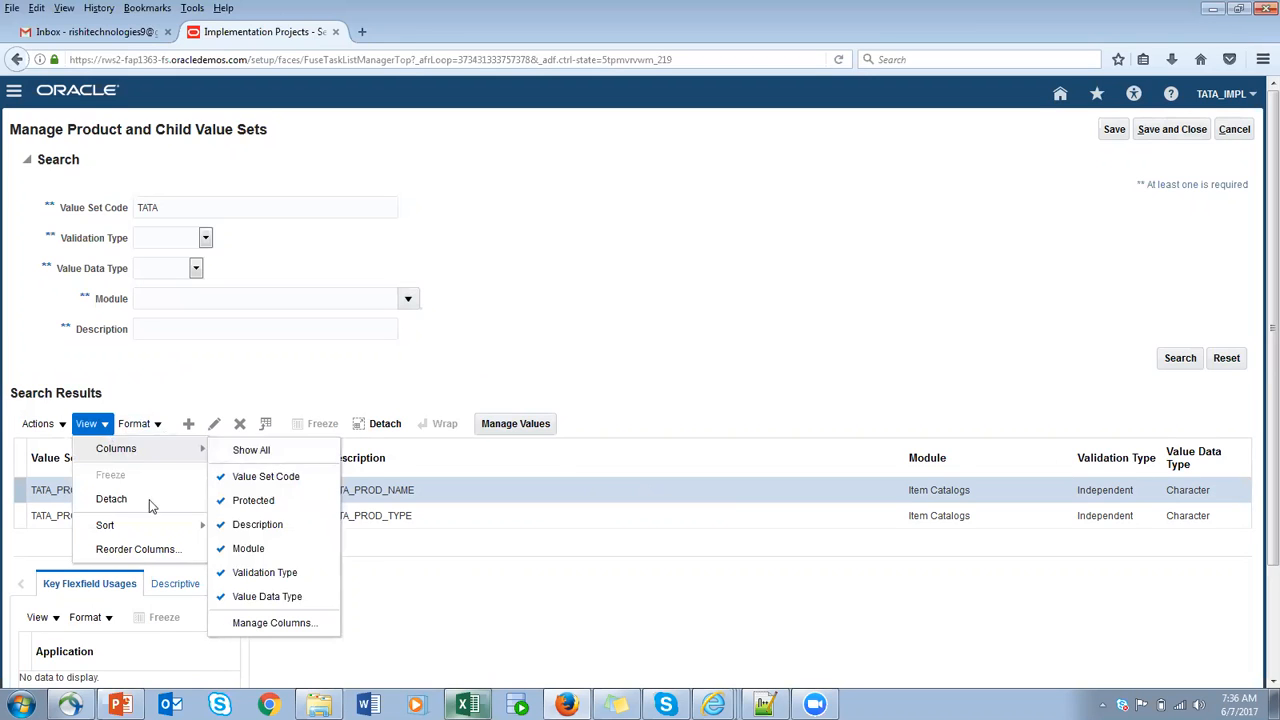
pyautogui.click(276, 452)
pyautogui.moveTo(133, 523)
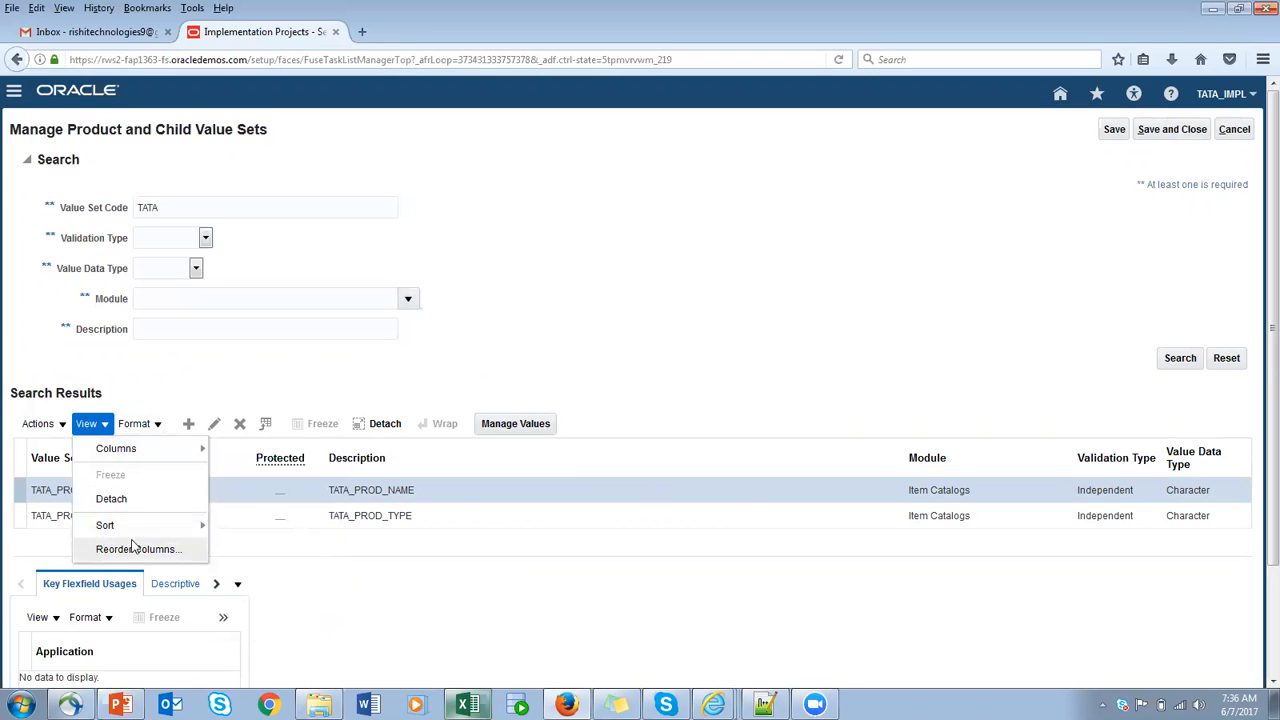
pyautogui.click(616, 575)
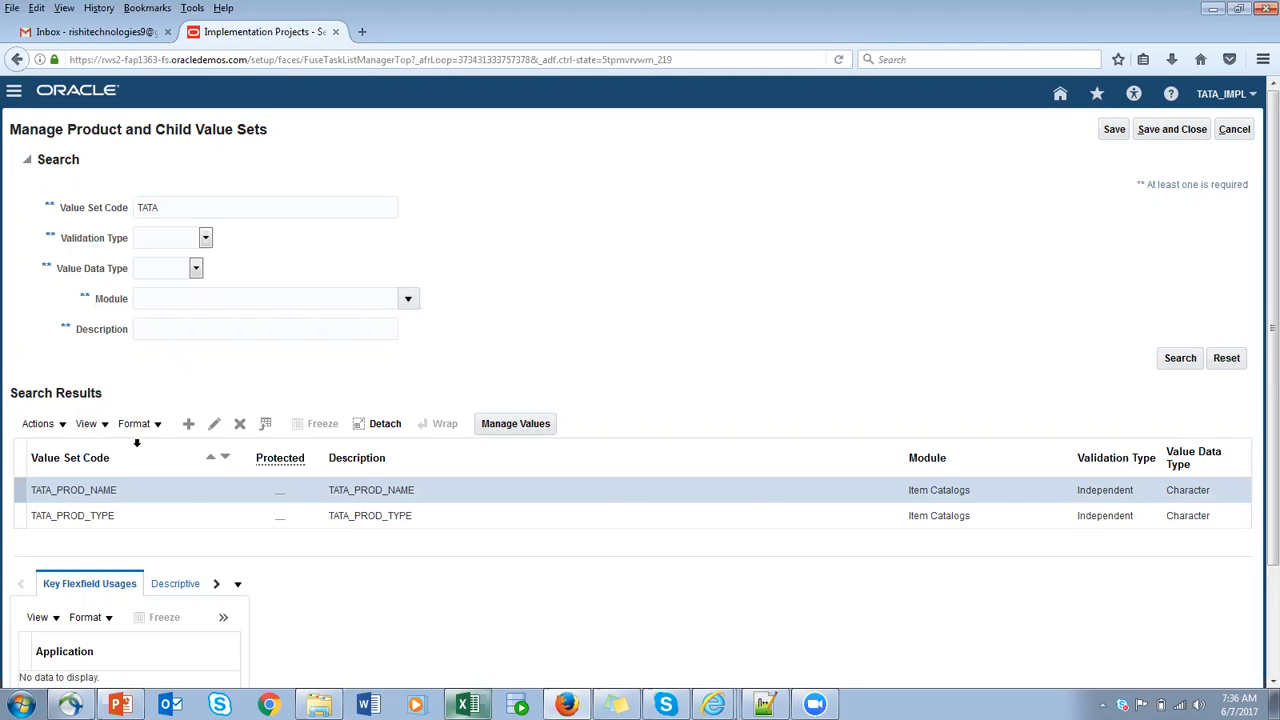
# - Reorder the search results columns so that Module comes first, before Value Set Code
pyautogui.click(88, 424)
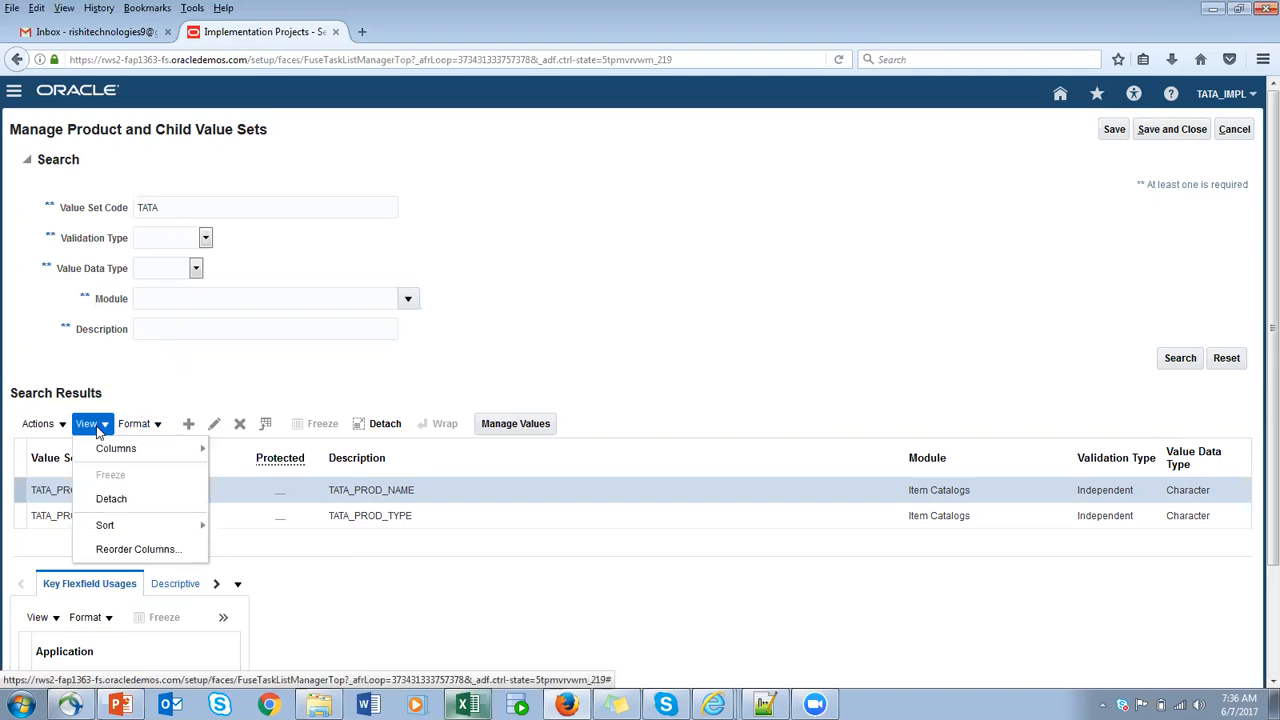
pyautogui.click(120, 548)
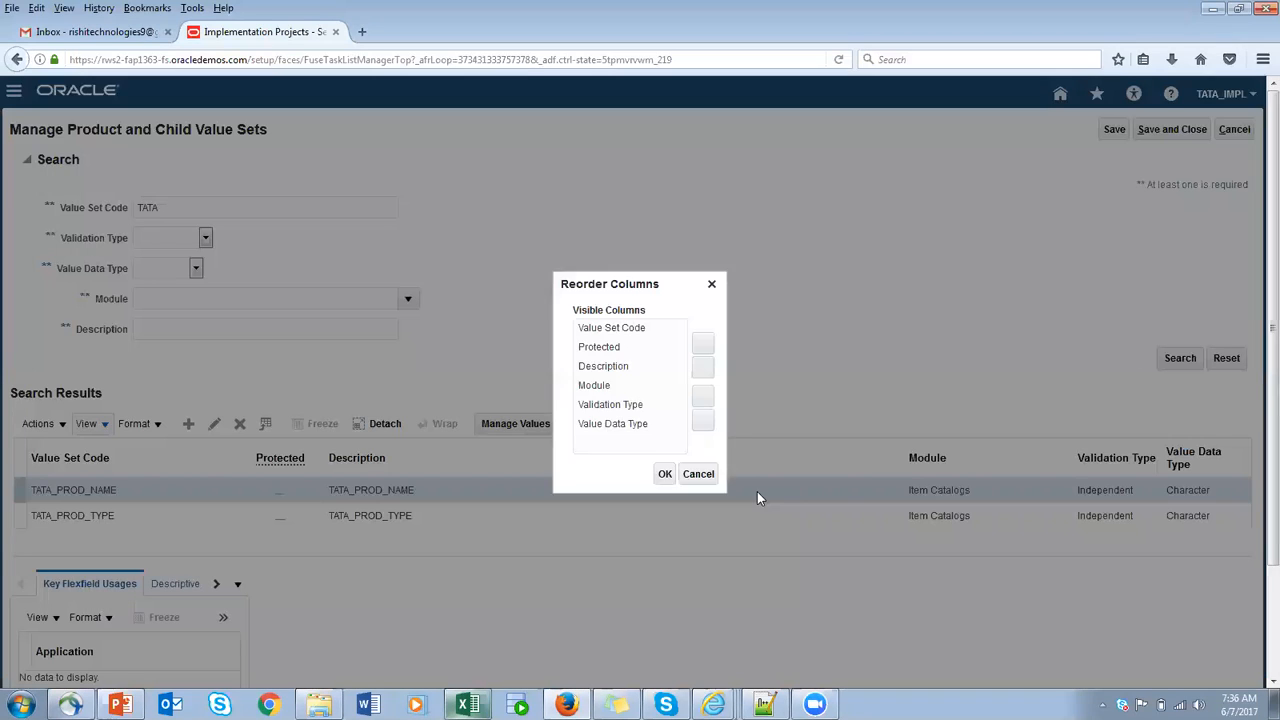
pyautogui.click(613, 370)
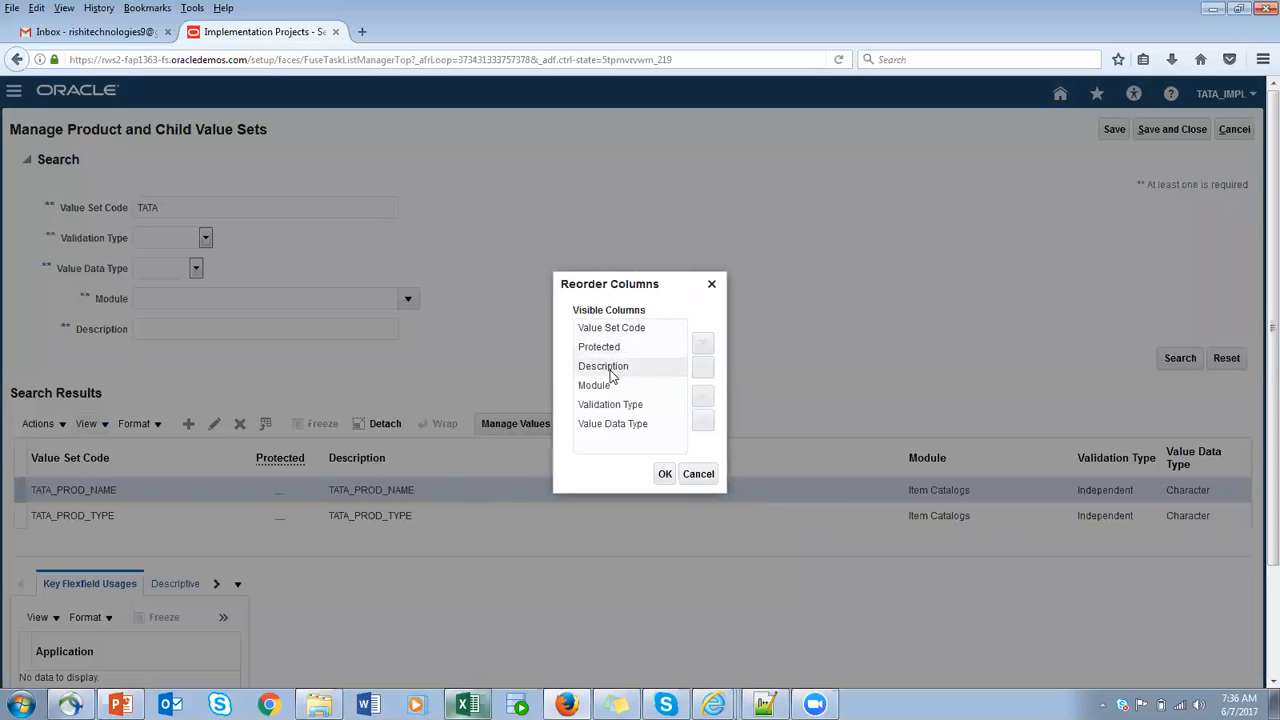
pyautogui.click(608, 386)
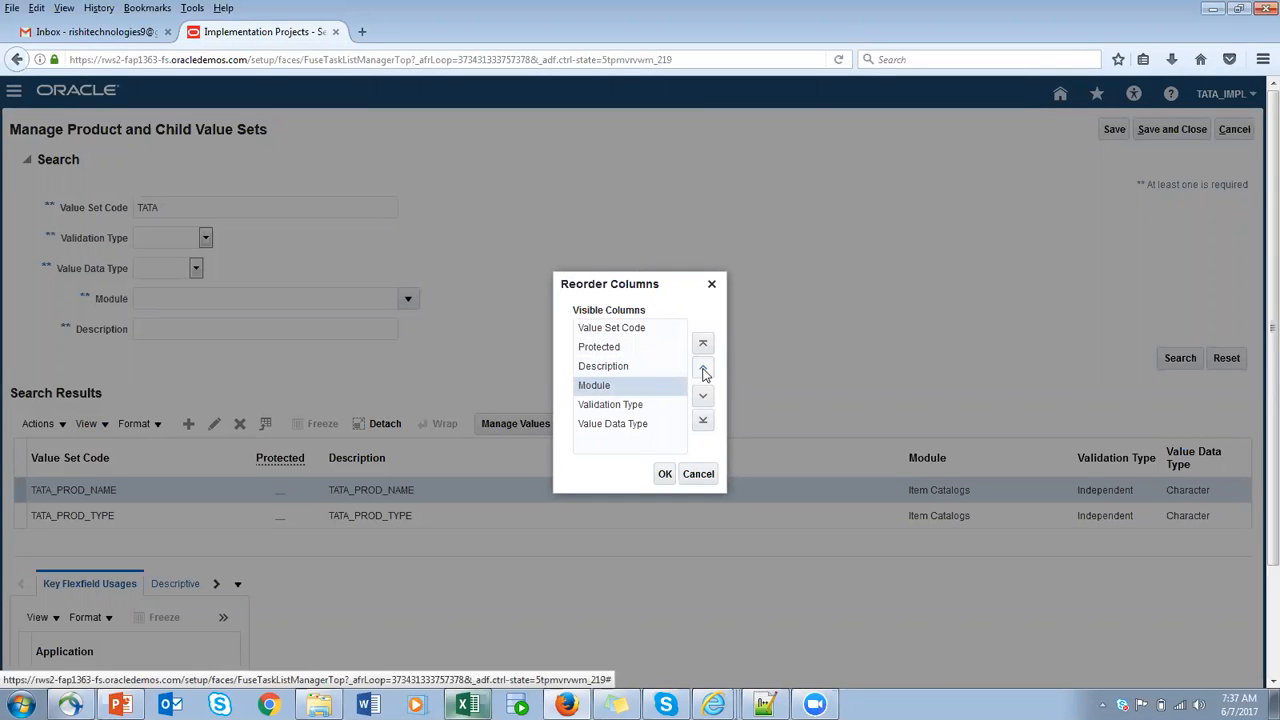
pyautogui.click(703, 371)
pyautogui.click(703, 371)
pyautogui.click(703, 371)
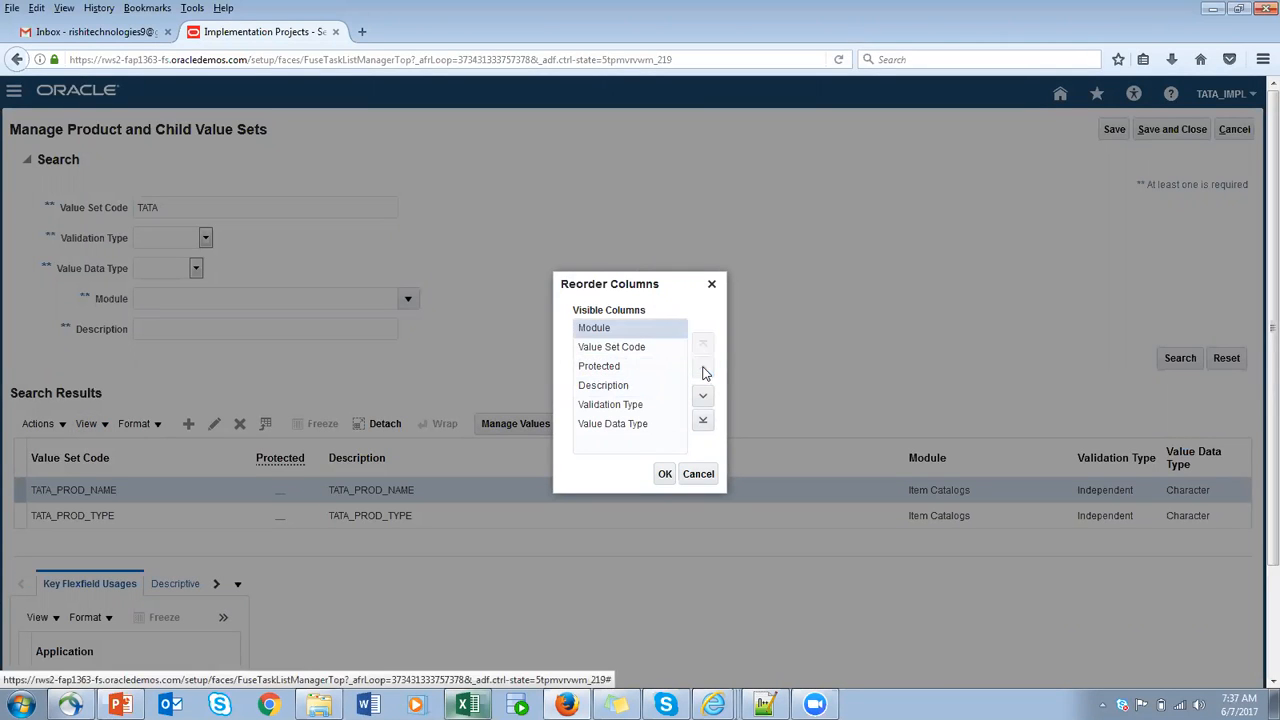
pyautogui.click(667, 474)
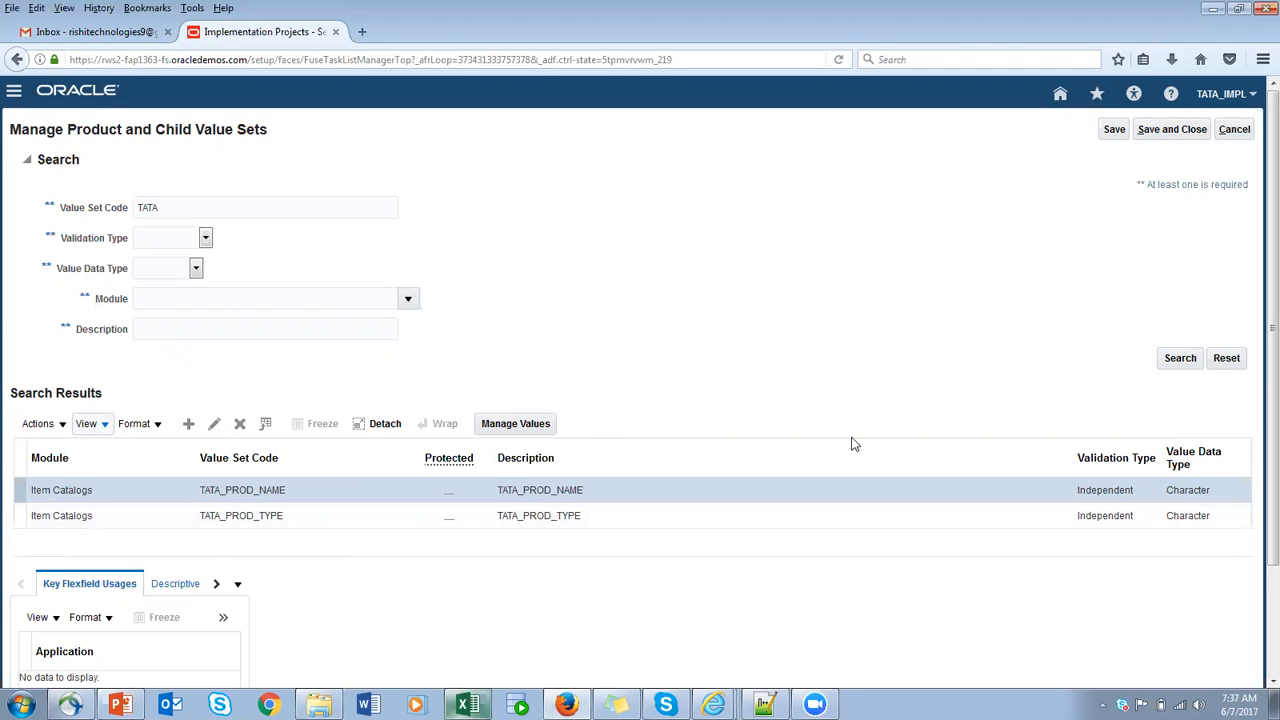
# - Review the actions available for the value sets, such as Export to Excel, and the table's column display options
pyautogui.click(60, 428)
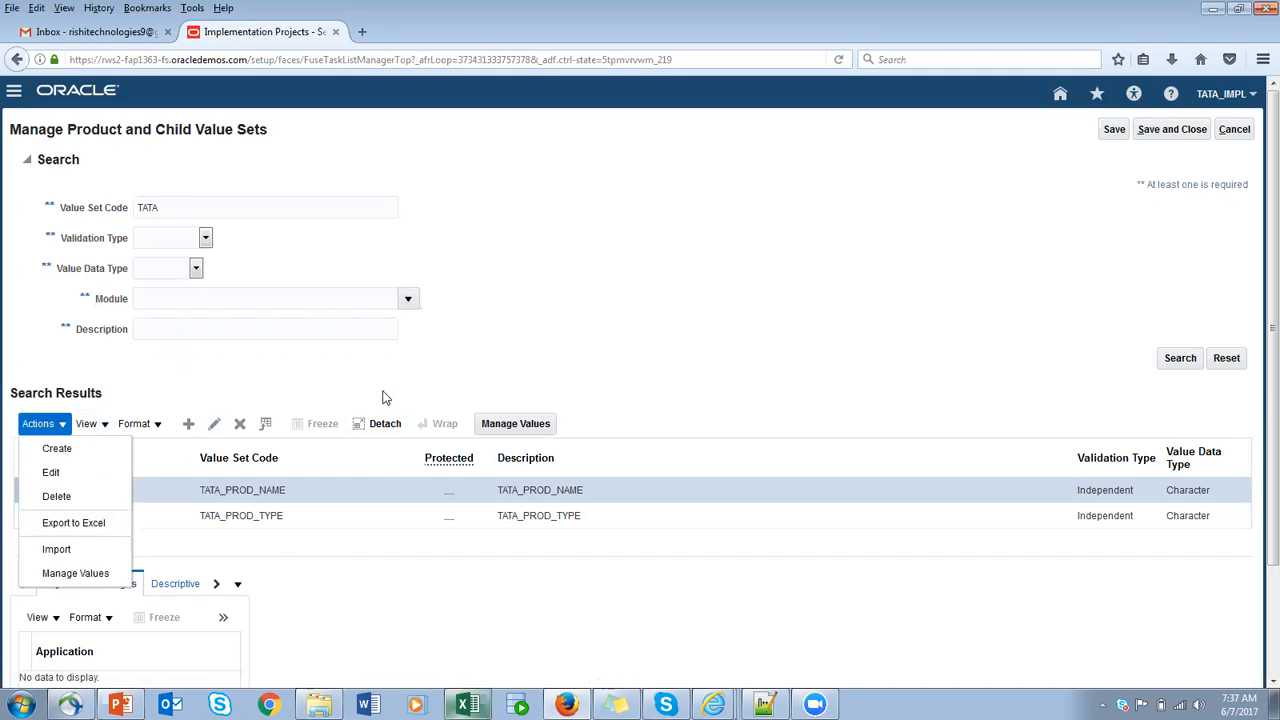
pyautogui.click(226, 491)
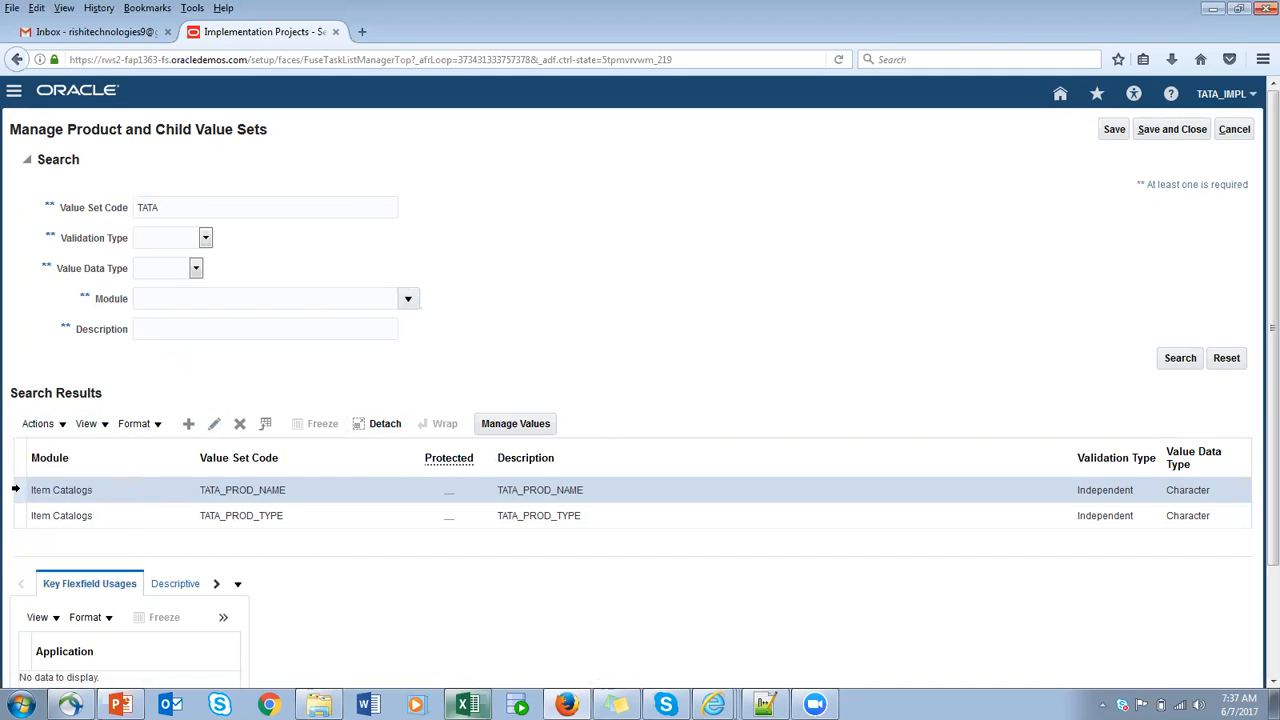
pyautogui.click(62, 430)
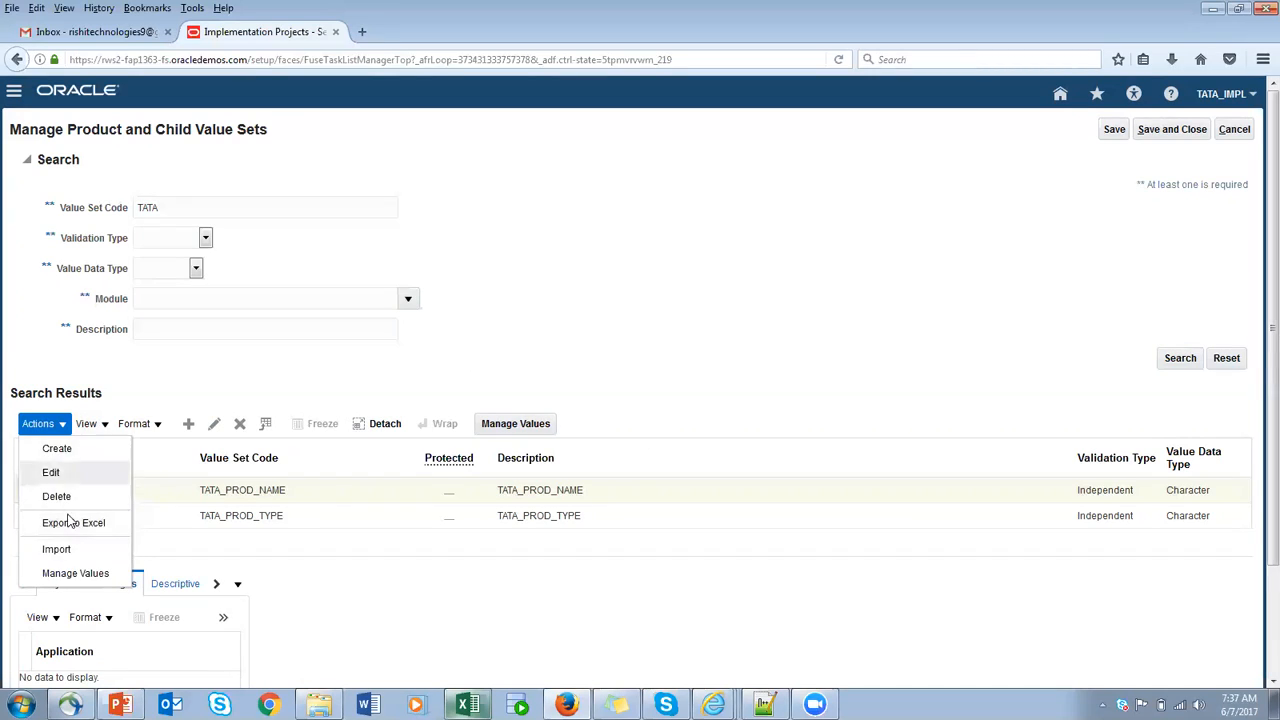
pyautogui.click(86, 423)
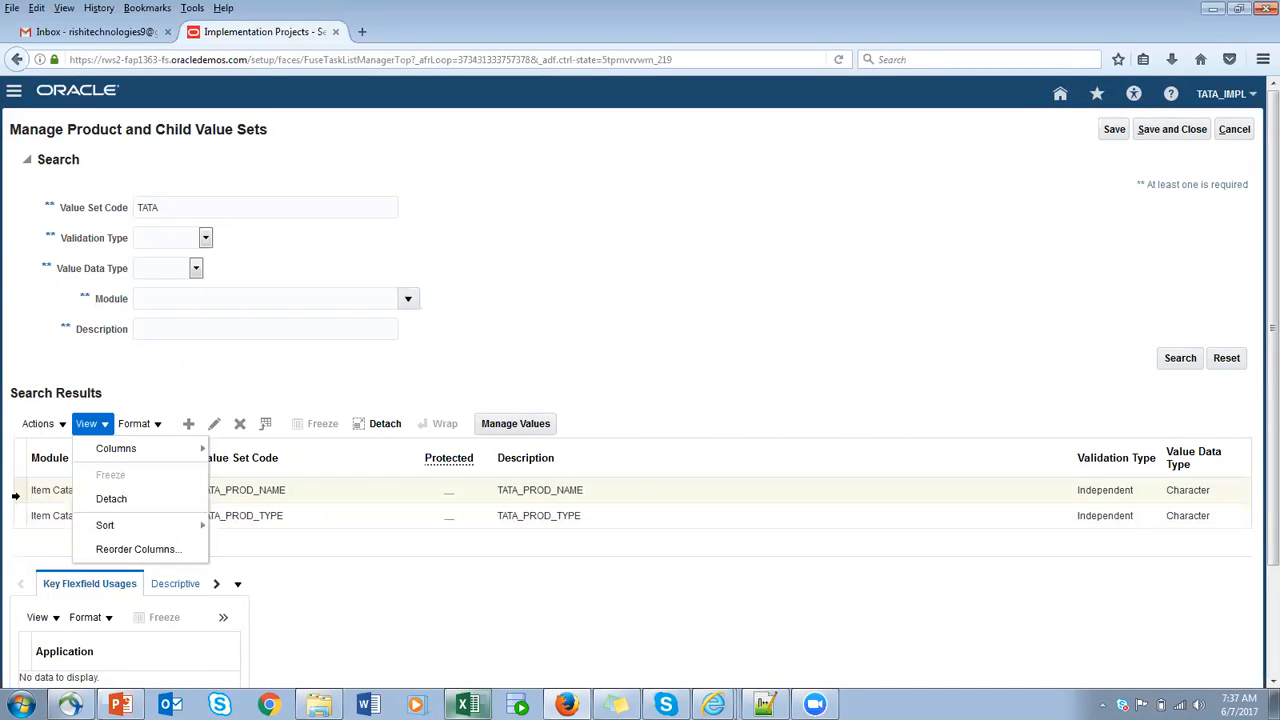
pyautogui.click(15, 492)
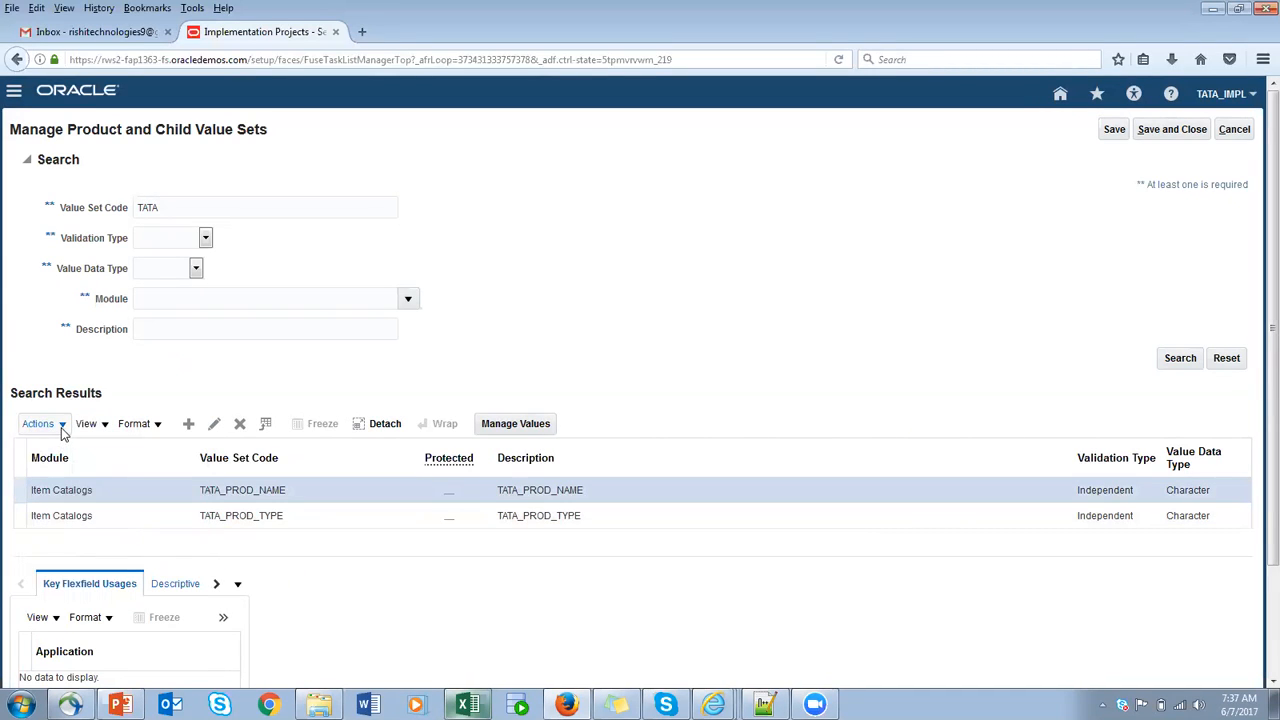
pyautogui.click(64, 428)
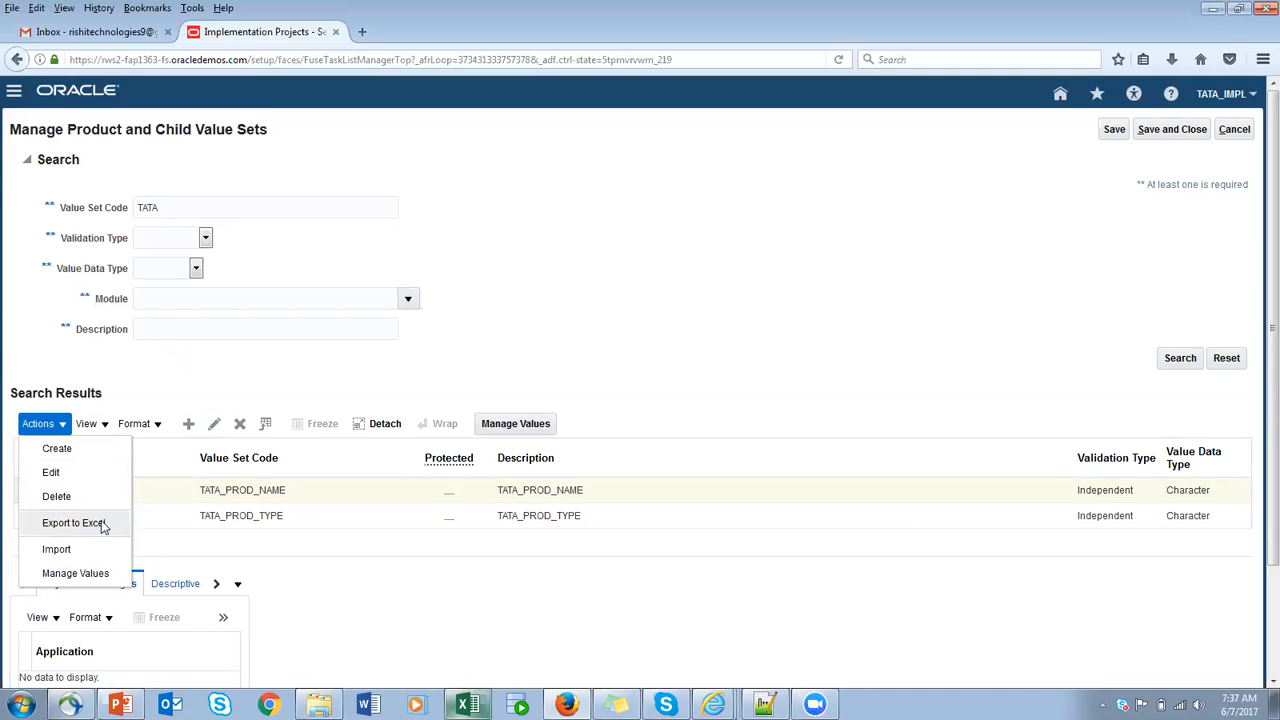
pyautogui.click(516, 566)
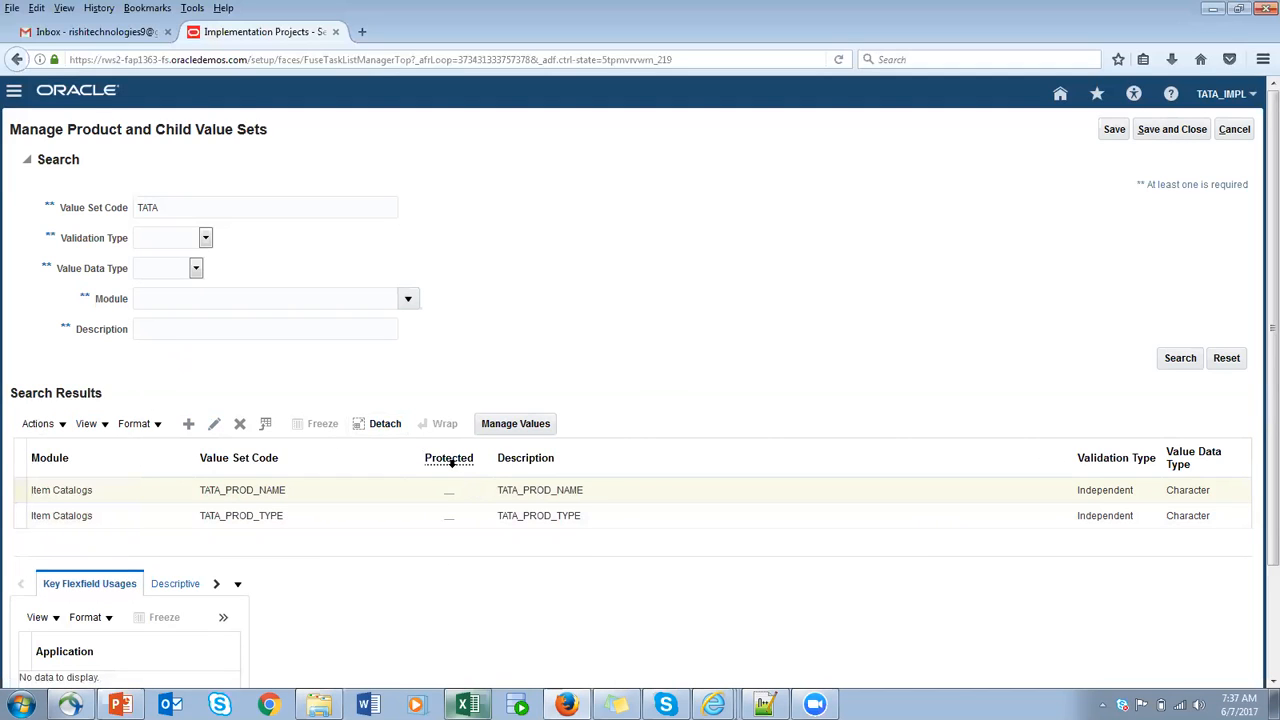
pyautogui.click(105, 427)
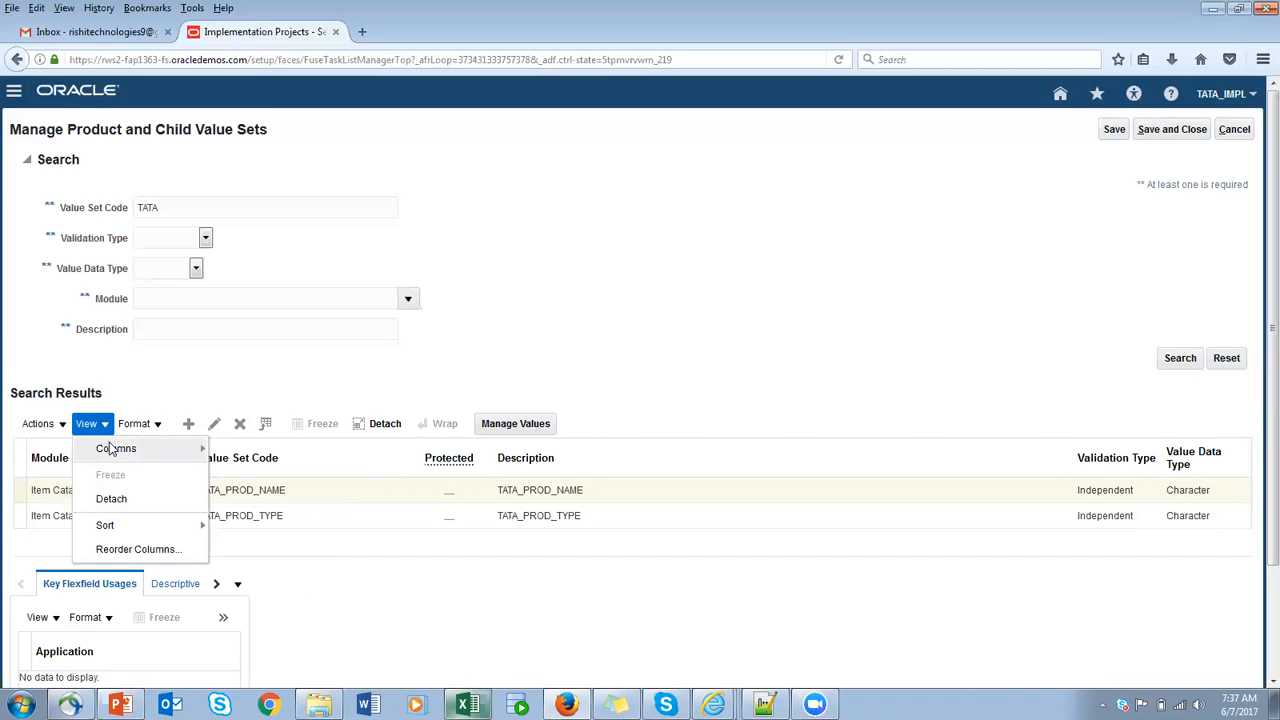
pyautogui.moveTo(110, 448)
pyautogui.click(275, 448)
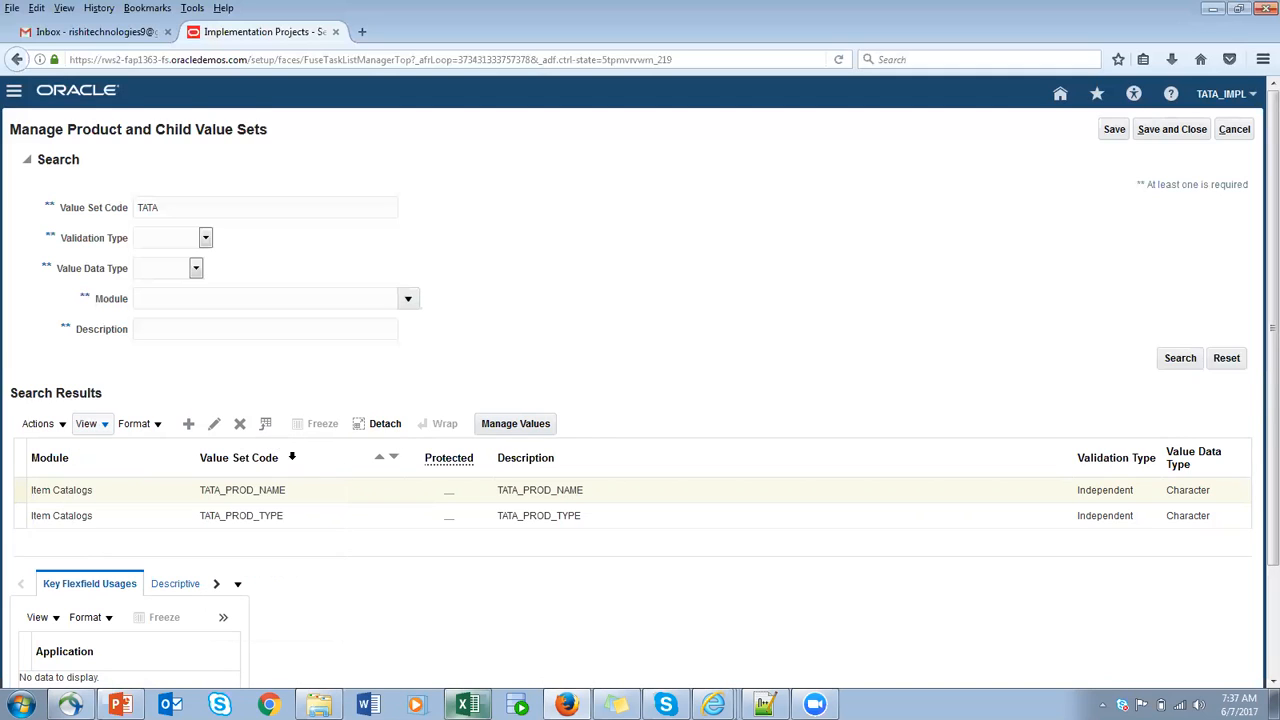
pyautogui.click(861, 501)
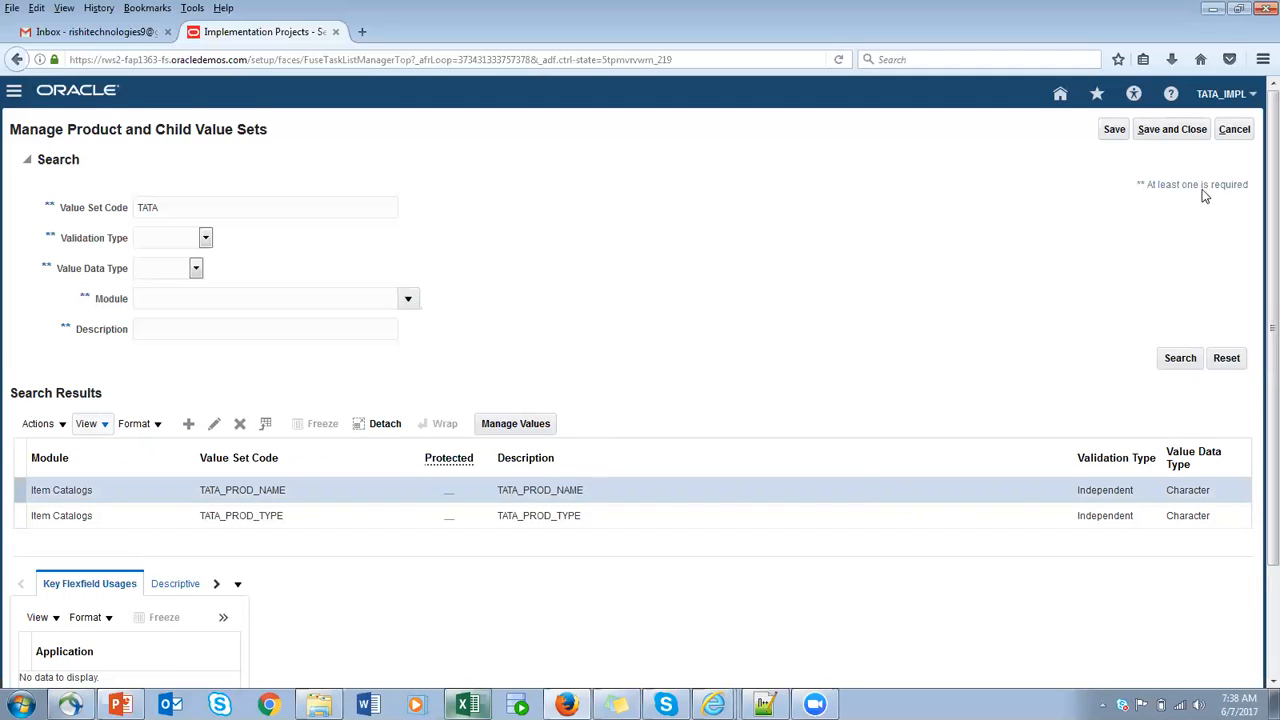
# - Save and close the value sets page and open the Manage Key Flexfield for Catalogs task from the project's task list
pyautogui.click(1176, 132)
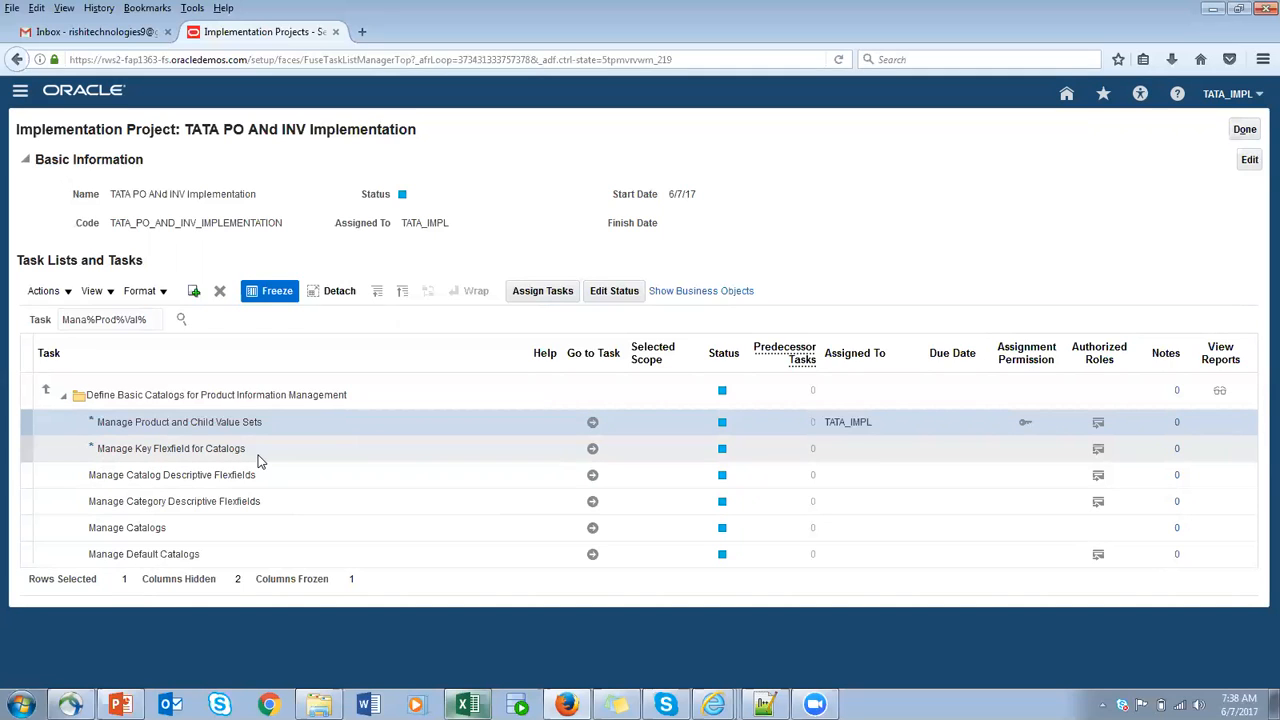
pyautogui.click(590, 452)
pyautogui.click(591, 451)
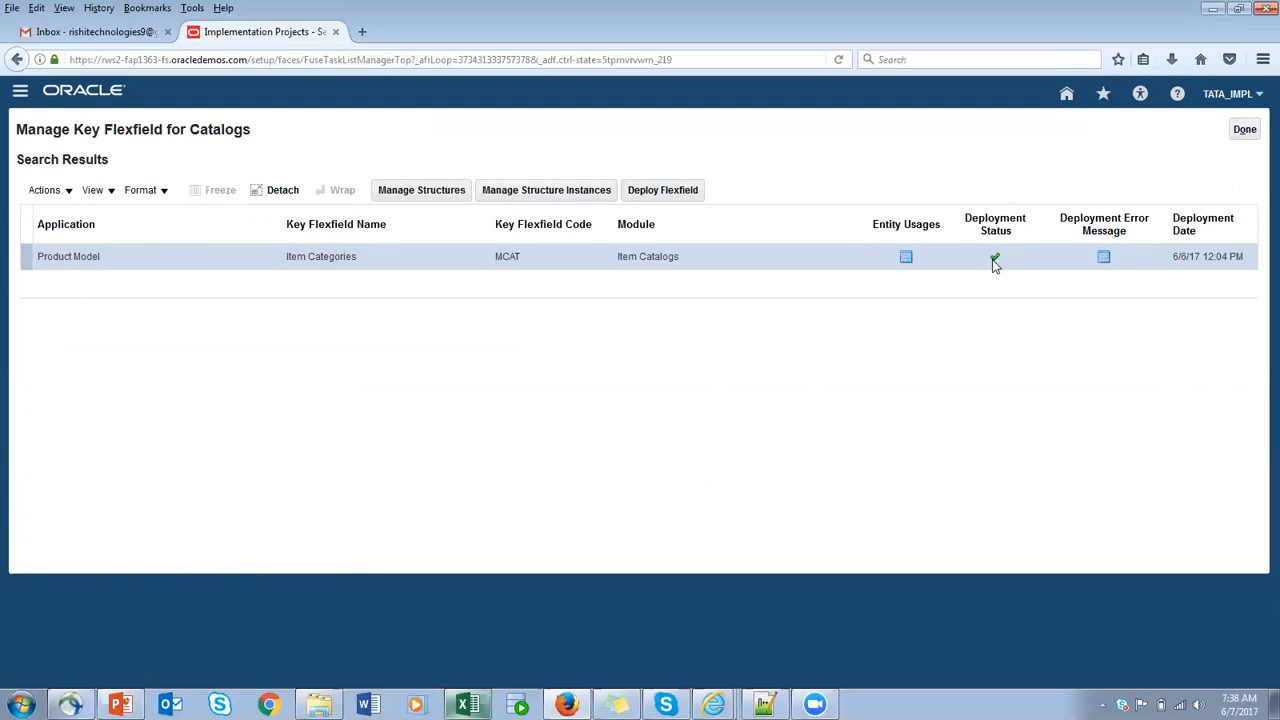
pyautogui.moveTo(992, 259)
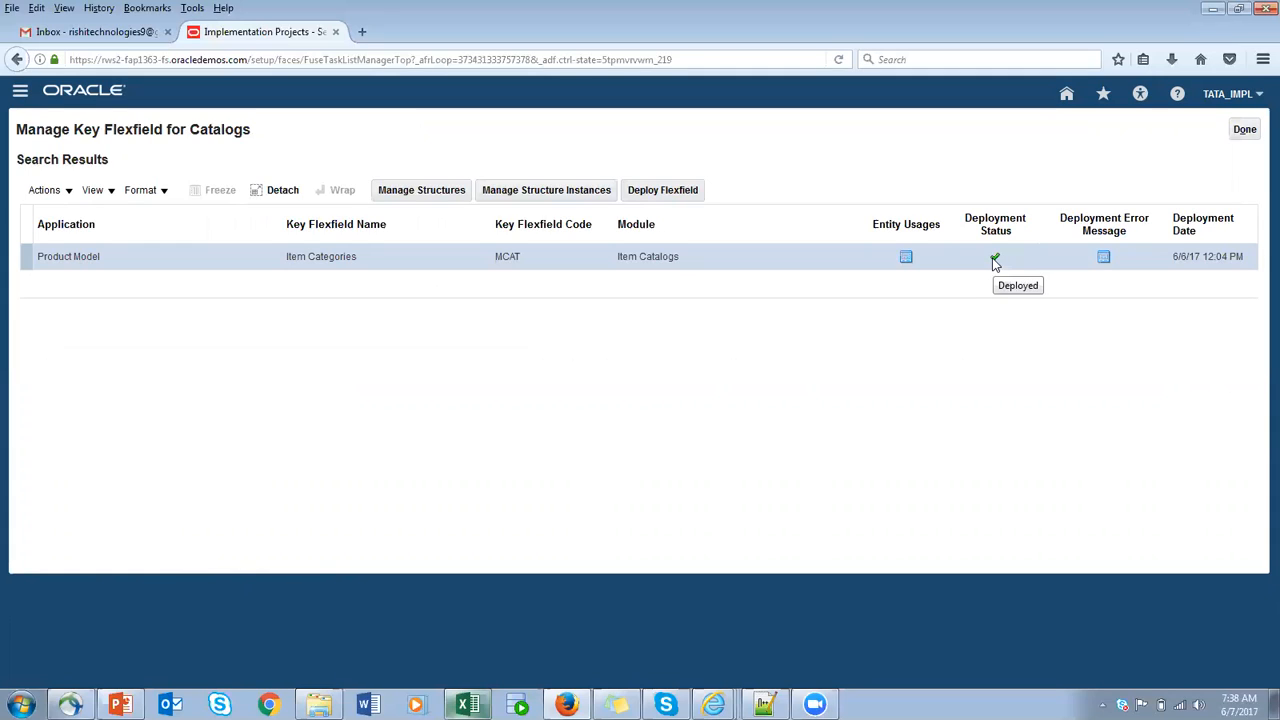
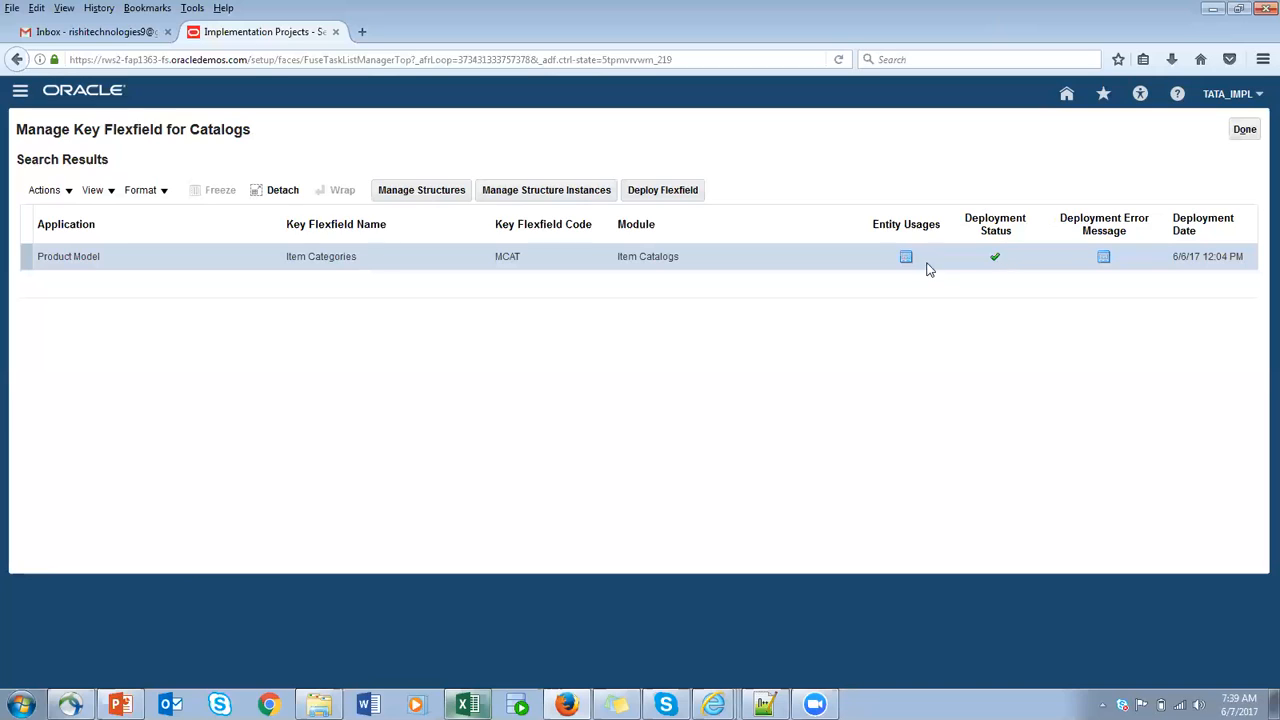
# - Create a new key flexfield structure with TATA_CAT_STRUCTURE as its structure code, name and description
pyautogui.click(424, 194)
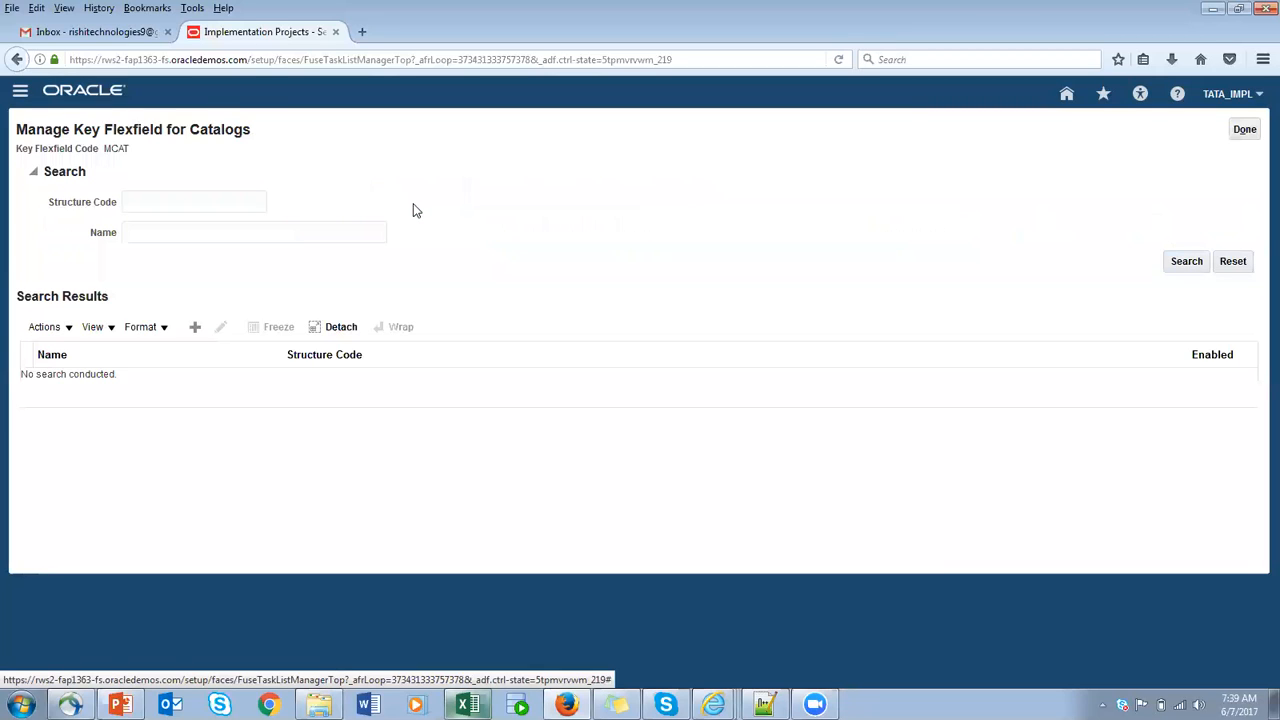
pyautogui.click(197, 331)
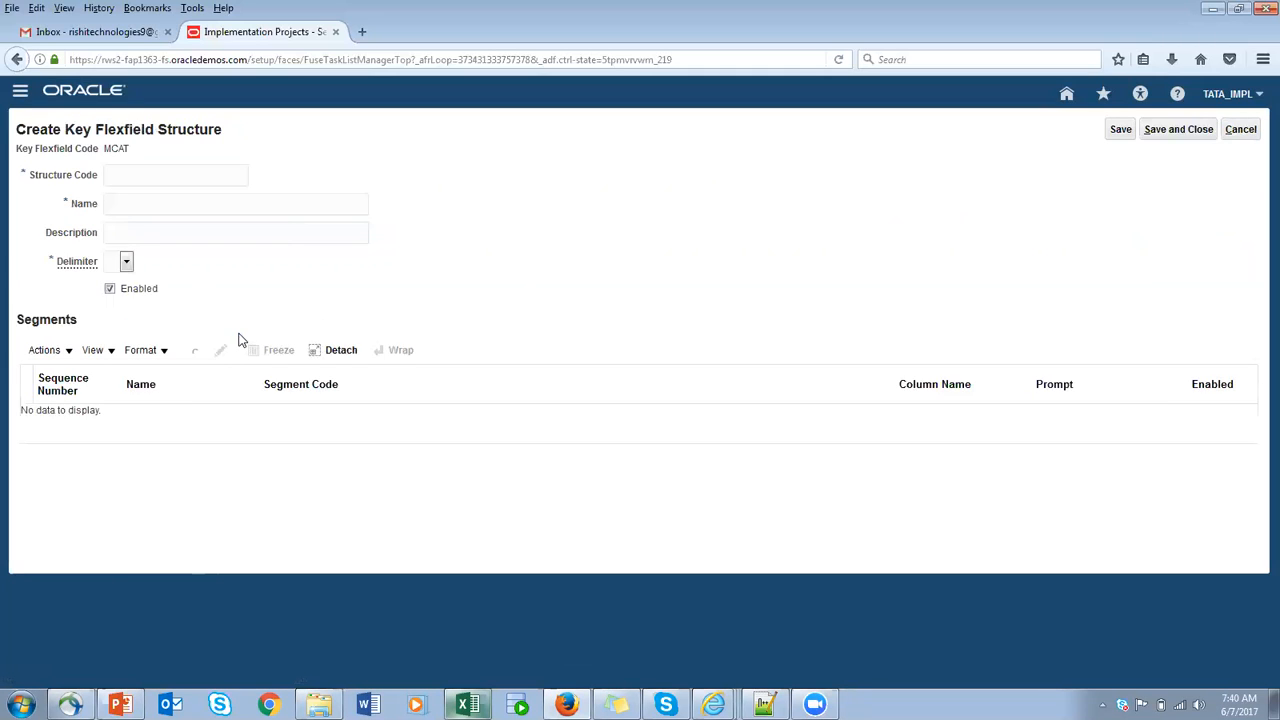
pyautogui.click(157, 177)
pyautogui.write('TATA_CAT_STRUCTURE')
pyautogui.hotkey('ctrl', 'a')
pyautogui.hotkey('ctrl', 'c')
pyautogui.click(158, 203)
pyautogui.hotkey('ctrl', 'v')
pyautogui.click(157, 232)
pyautogui.hotkey('ctrl', 'v')
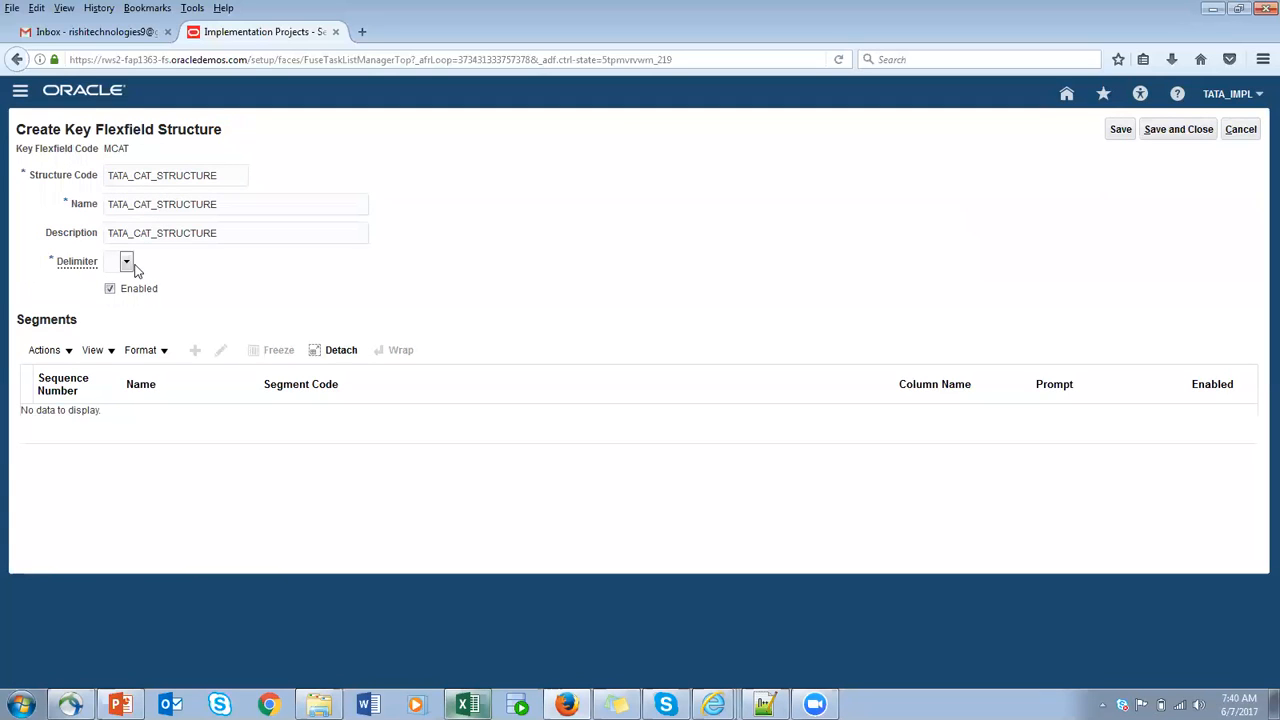
# - Set the structure's delimiter to a period and save the structure
pyautogui.click(126, 262)
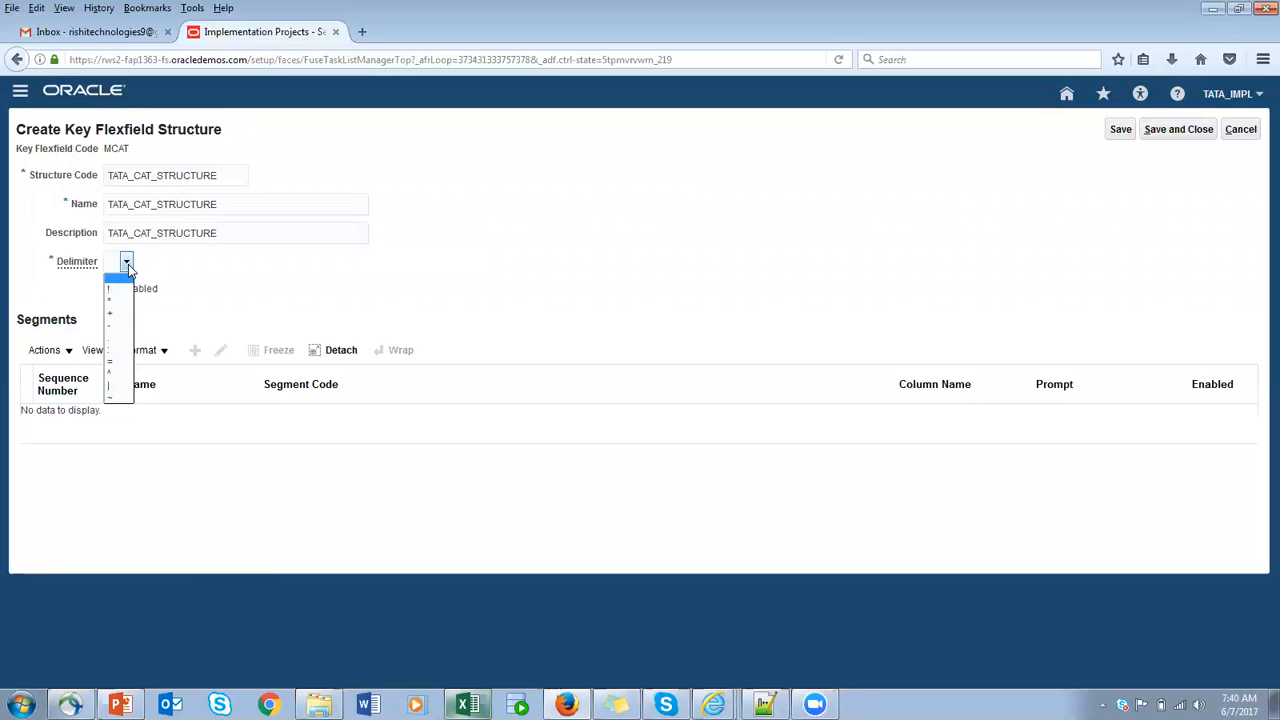
pyautogui.click(119, 338)
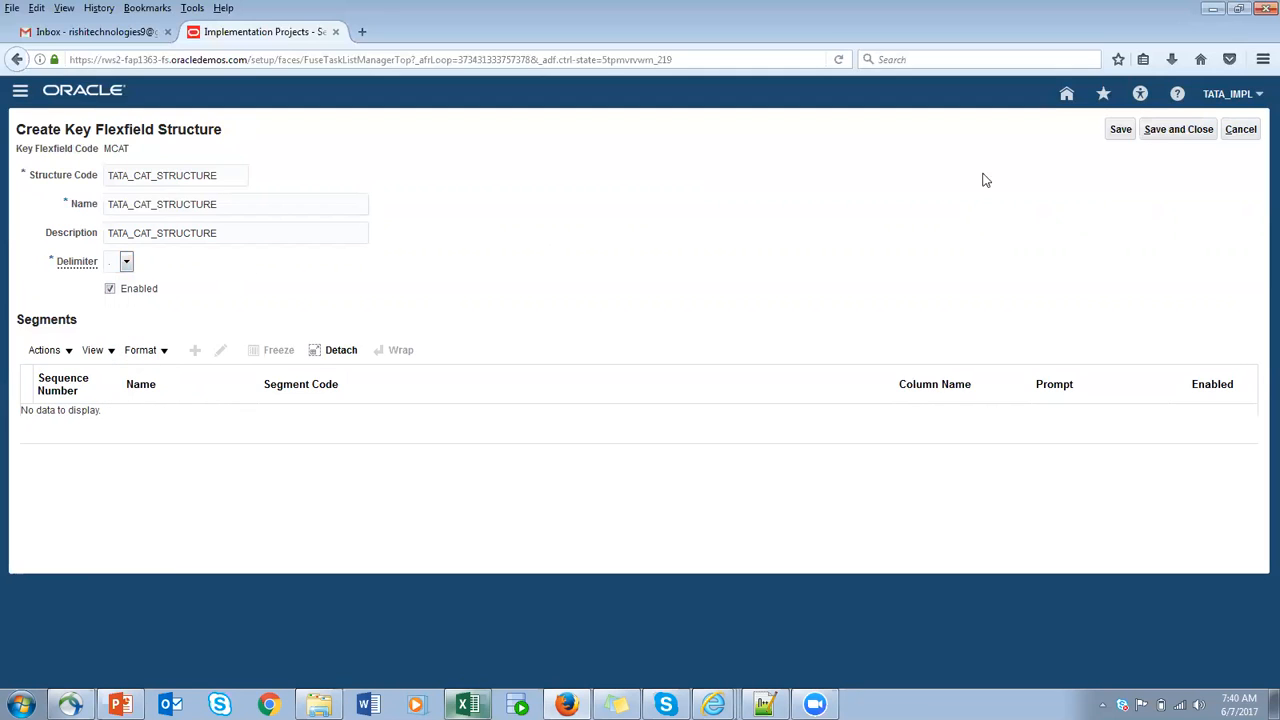
pyautogui.click(1117, 132)
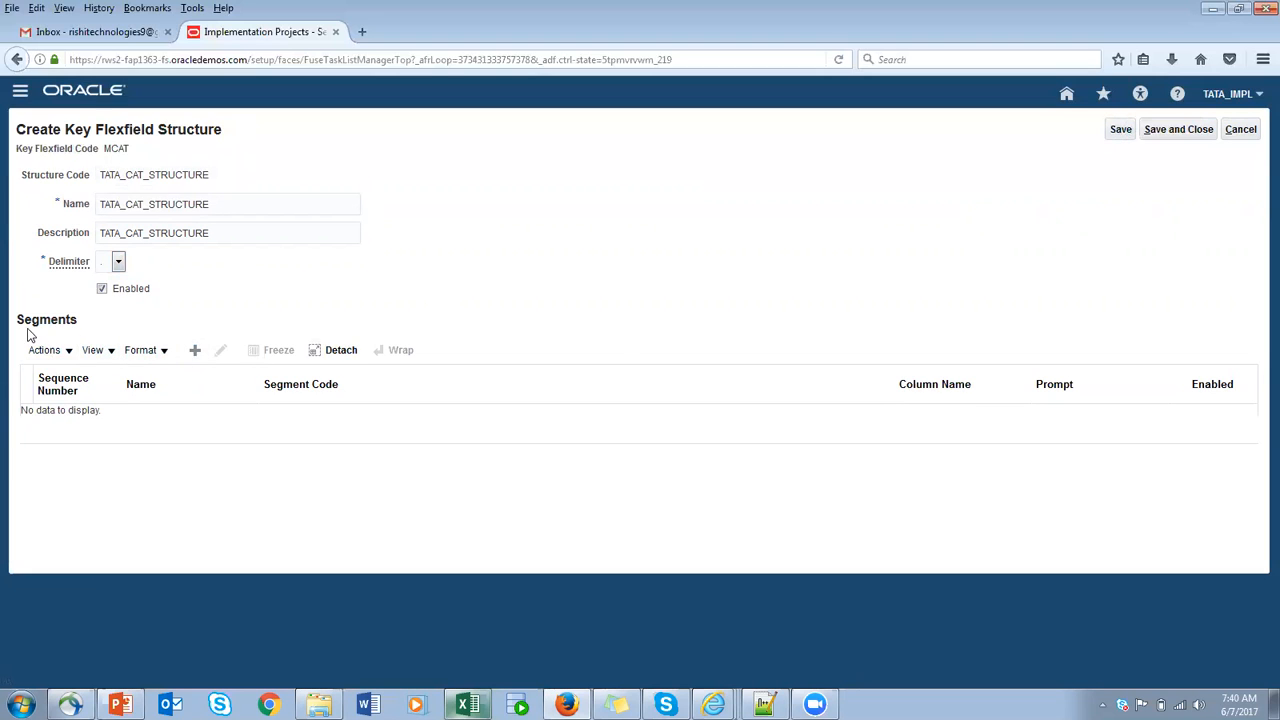
# - Start a new segment for the structure and check the planned segments in the 07-JUN-2017 Excel sheet
pyautogui.click(195, 350)
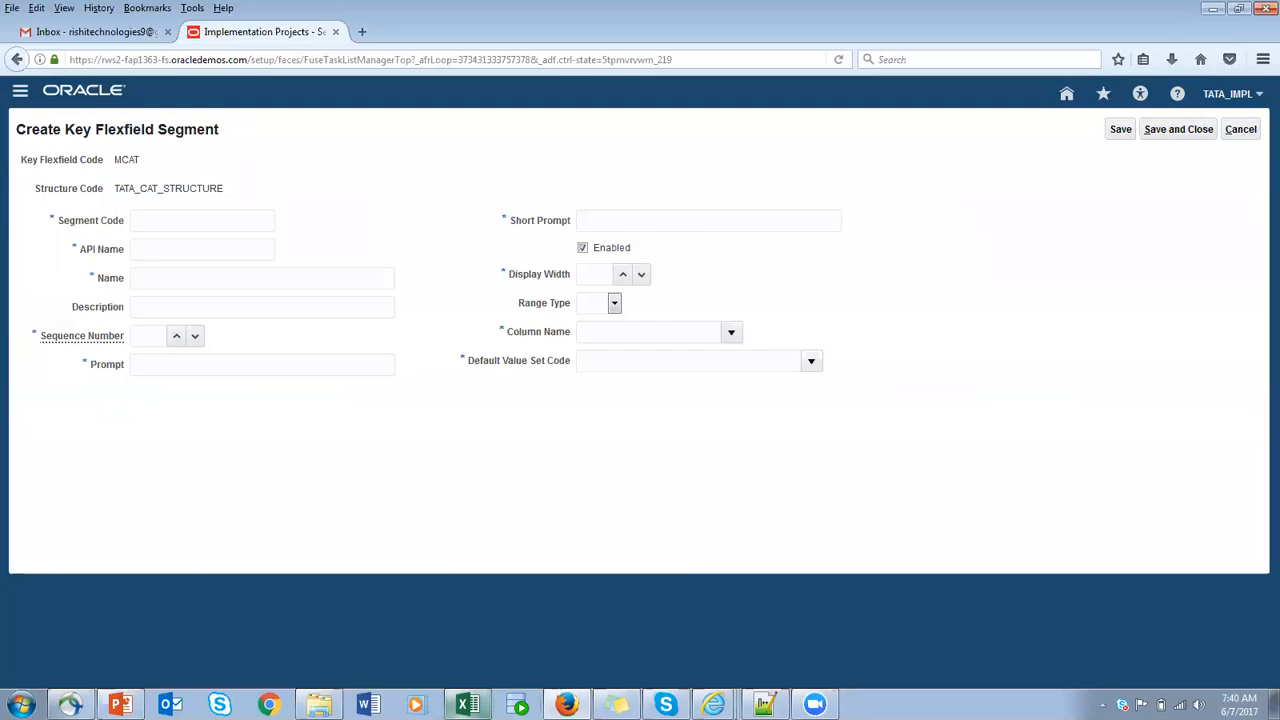
pyautogui.click(467, 705)
pyautogui.click(538, 222)
pyautogui.click(539, 240)
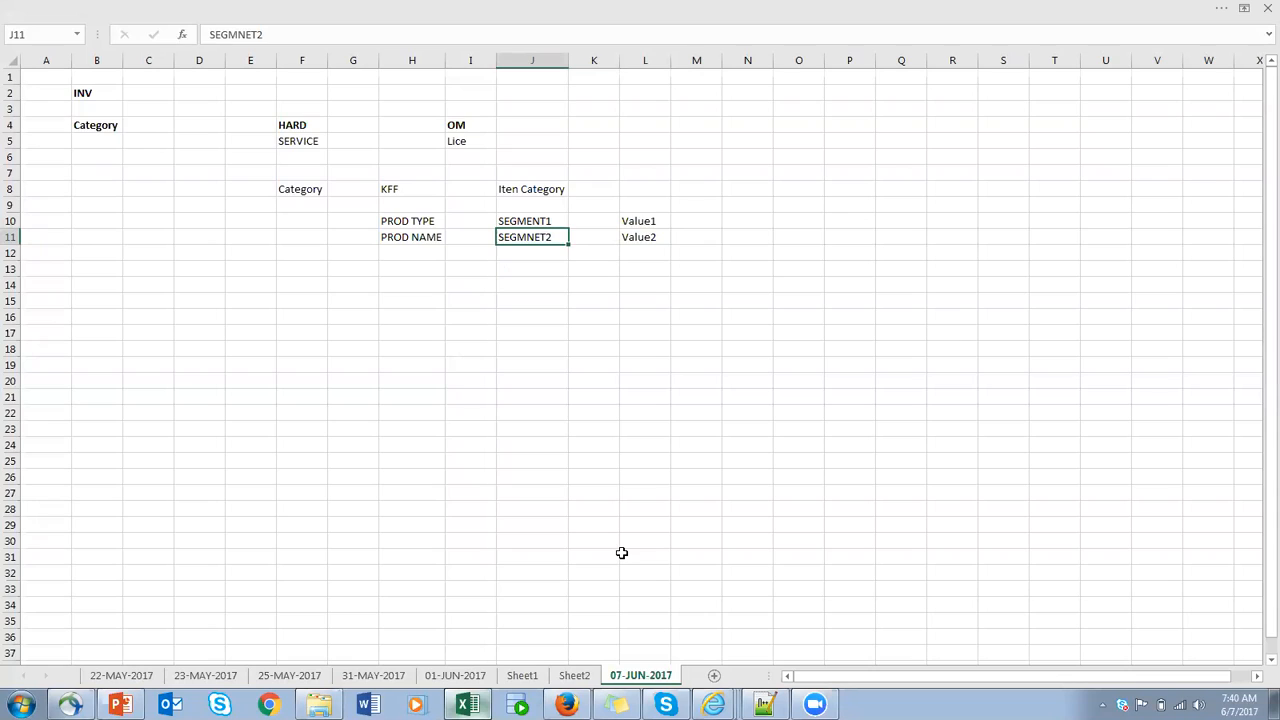
pyautogui.hotkey('alt', 'Tab')
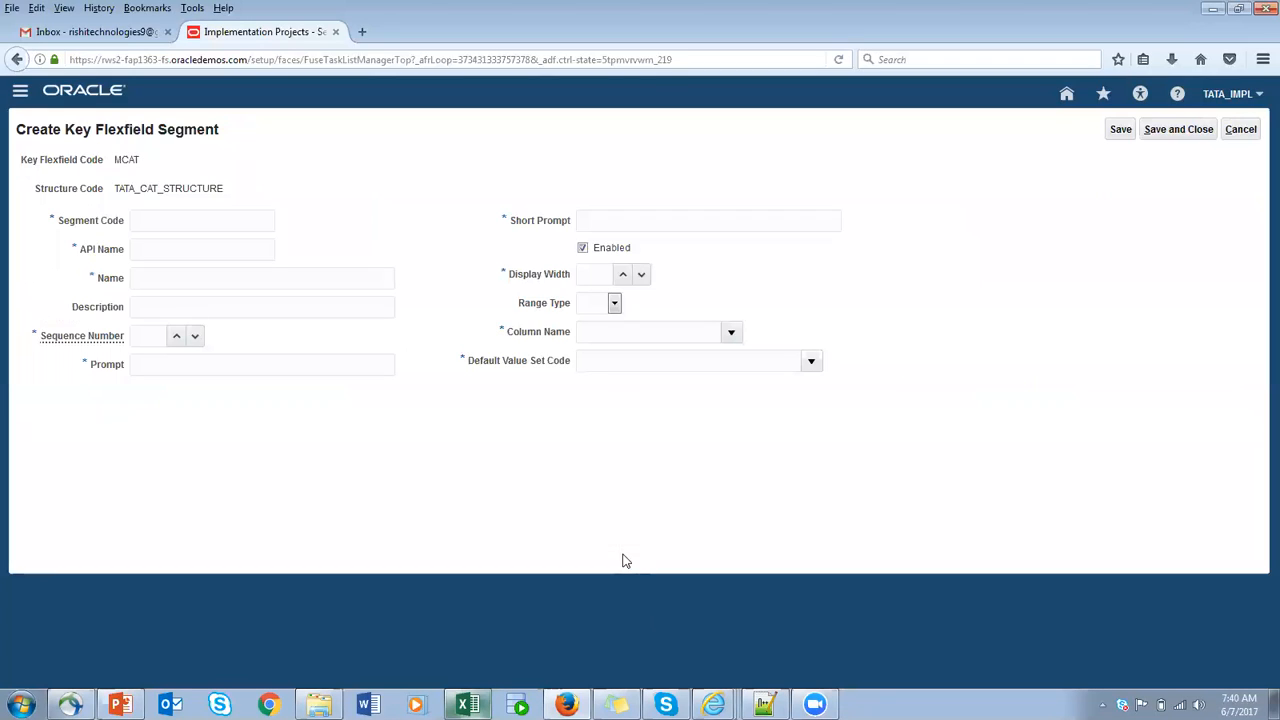
# - Enter PRODUCT_TYPE as the segment code and let the API name fill in from it
pyautogui.click(163, 216)
pyautogui.write('PRODU')
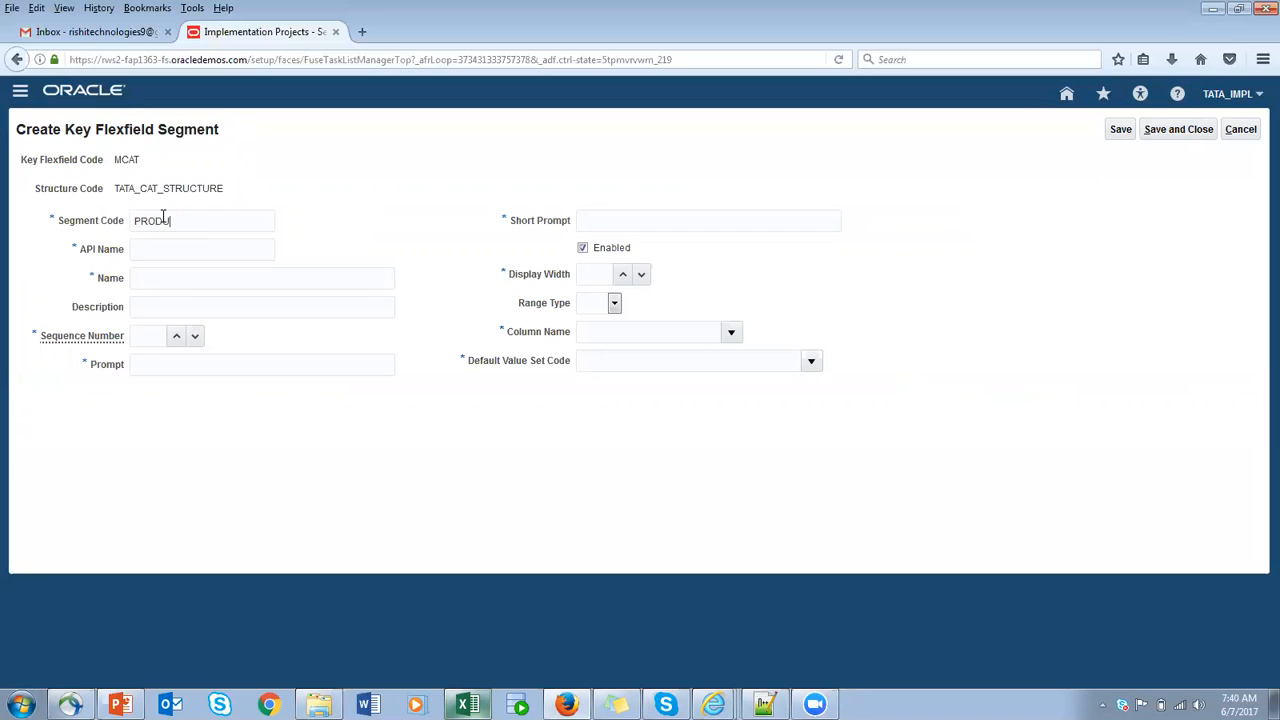
pyautogui.write('CT_')
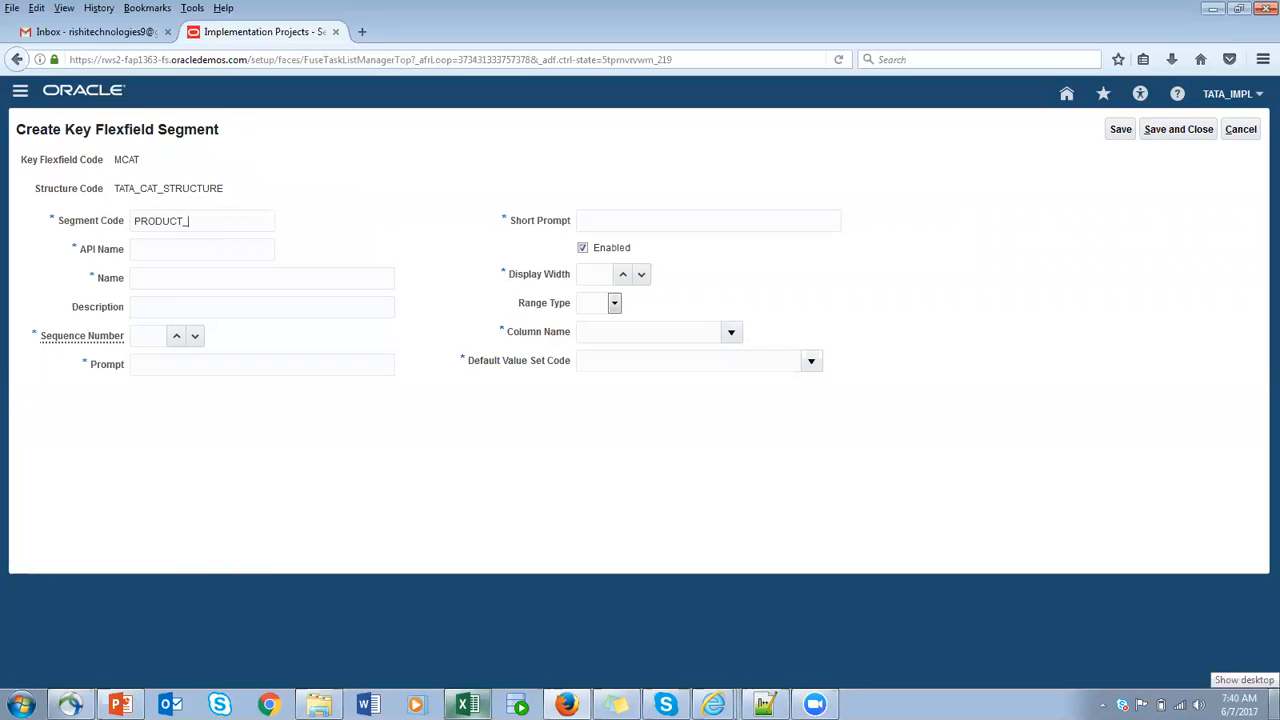
pyautogui.write('TYPE')
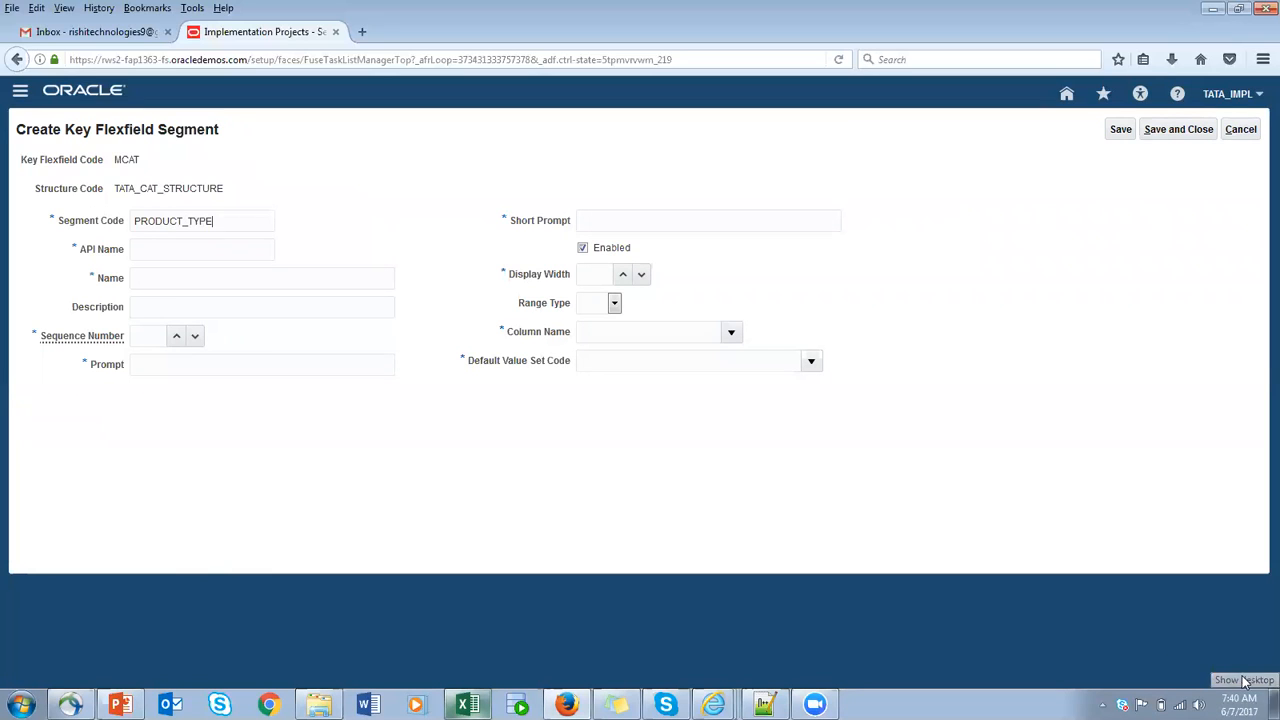
pyautogui.doubleClick(258, 224)
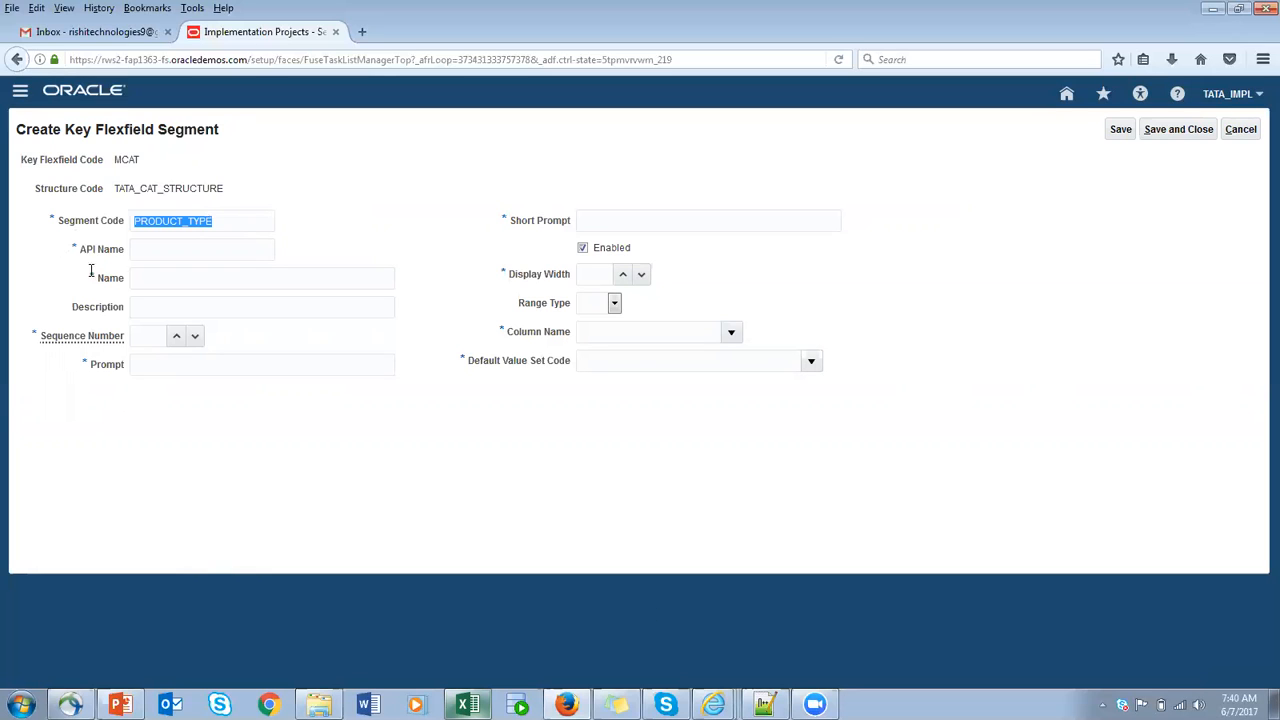
pyautogui.click(168, 250)
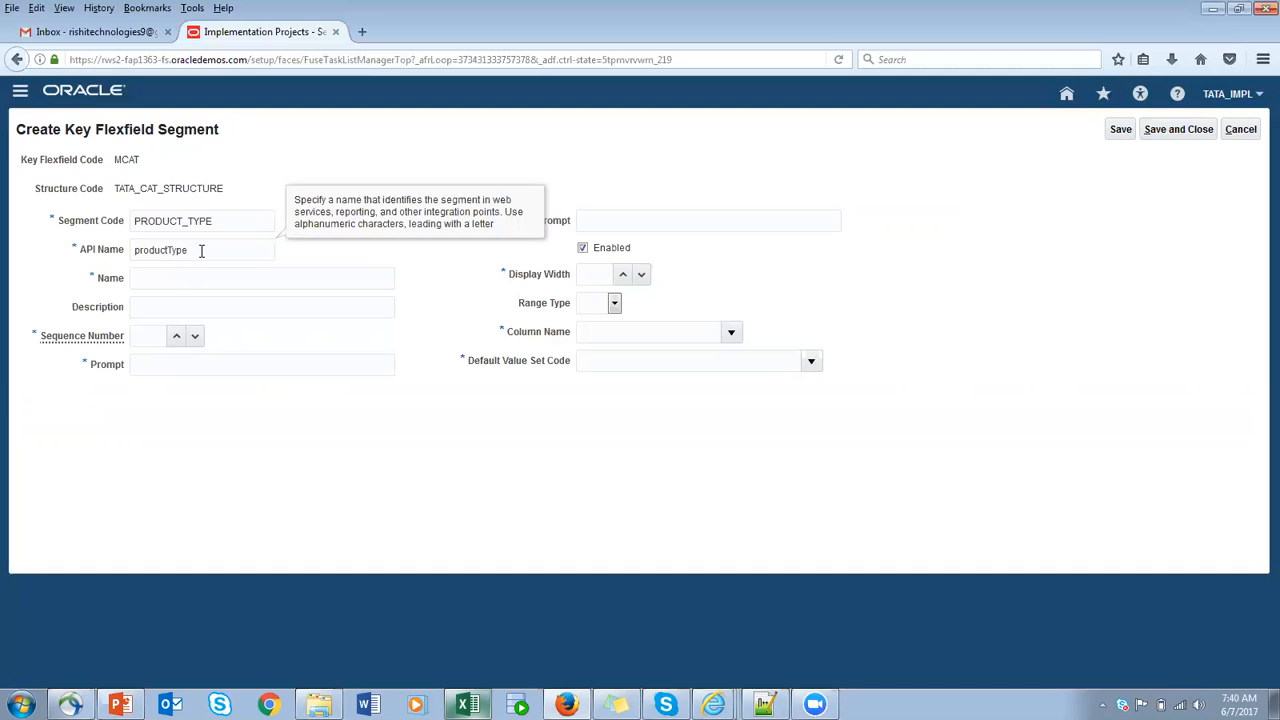
pyautogui.write('99')
pyautogui.press('BackSpace')
pyautogui.press('BackSpace')
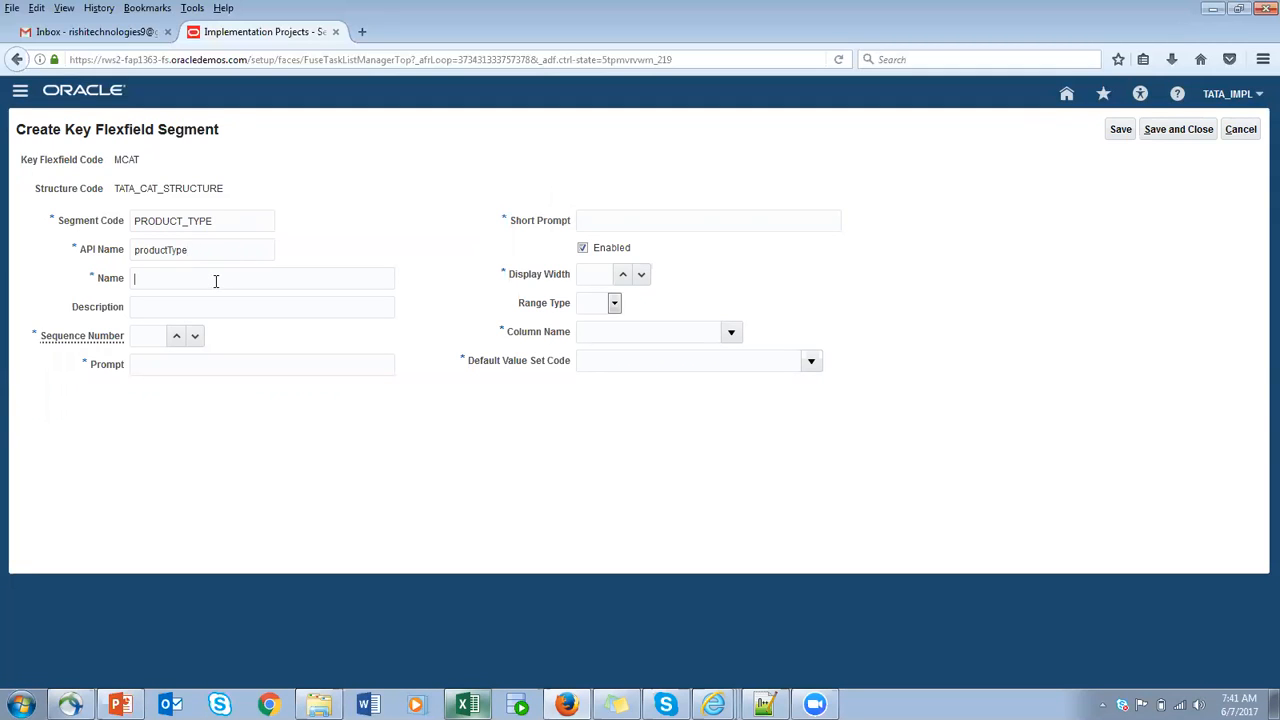
pyautogui.moveTo(217, 251)
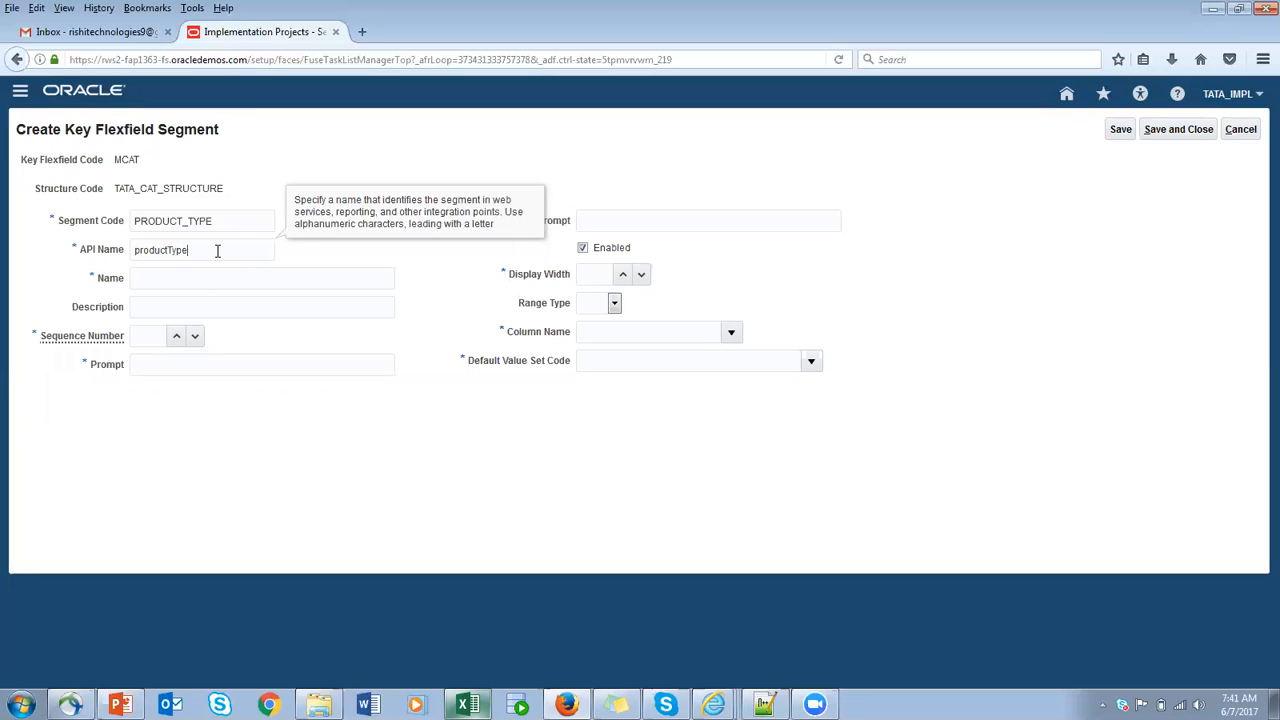
pyautogui.moveTo(211, 251); pyautogui.dragTo(29, 252)
pyautogui.click(186, 279)
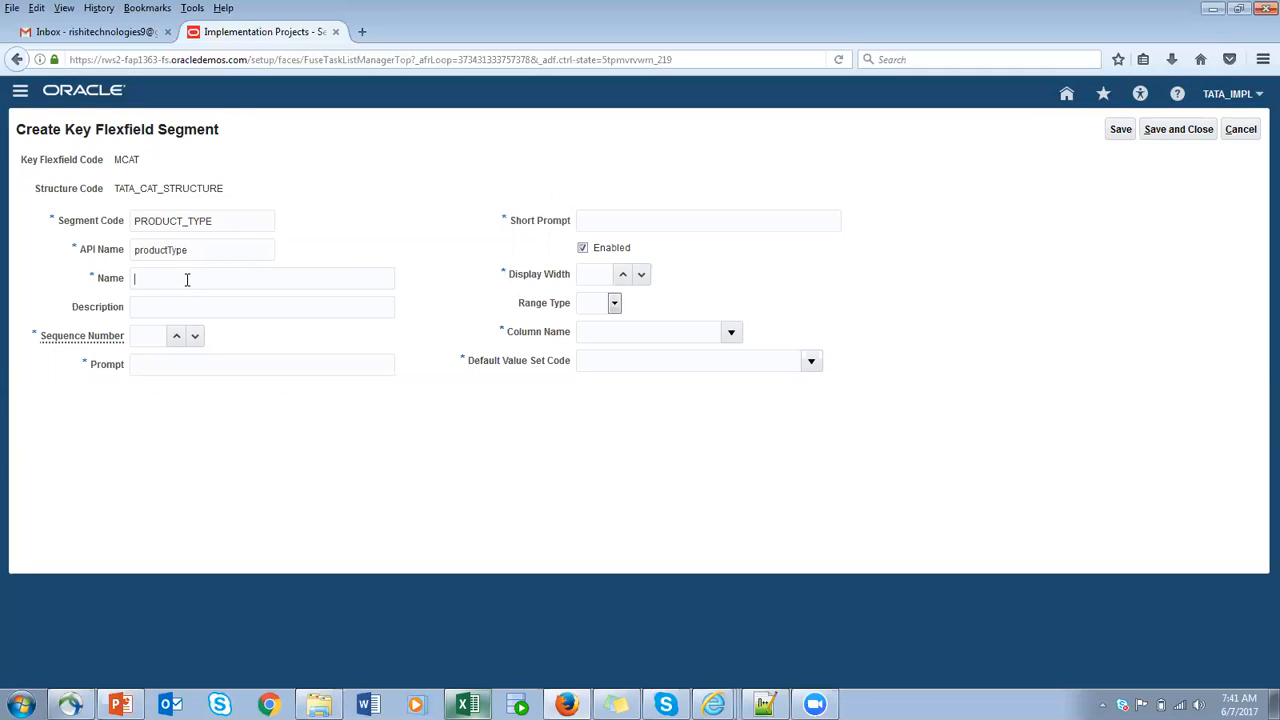
pyautogui.moveTo(214, 249); pyautogui.dragTo(84, 250)
# - Fill the segment's name, description, prompt and short prompt with PRODUCT_TYPE and set its sequence number to 10
pyautogui.click(161, 276)
pyautogui.hotkey('ctrl', 'v')
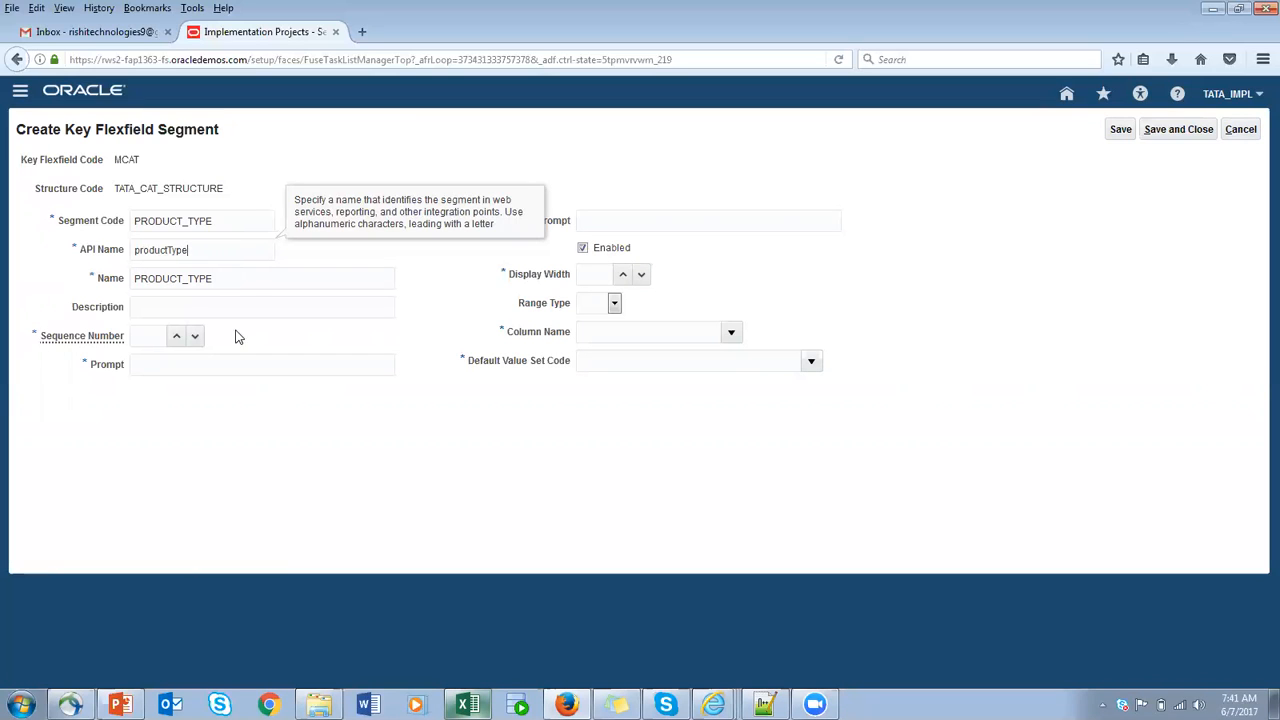
pyautogui.click(161, 310)
pyautogui.hotkey('ctrl', 'v')
pyautogui.click(154, 340)
pyautogui.write('10')
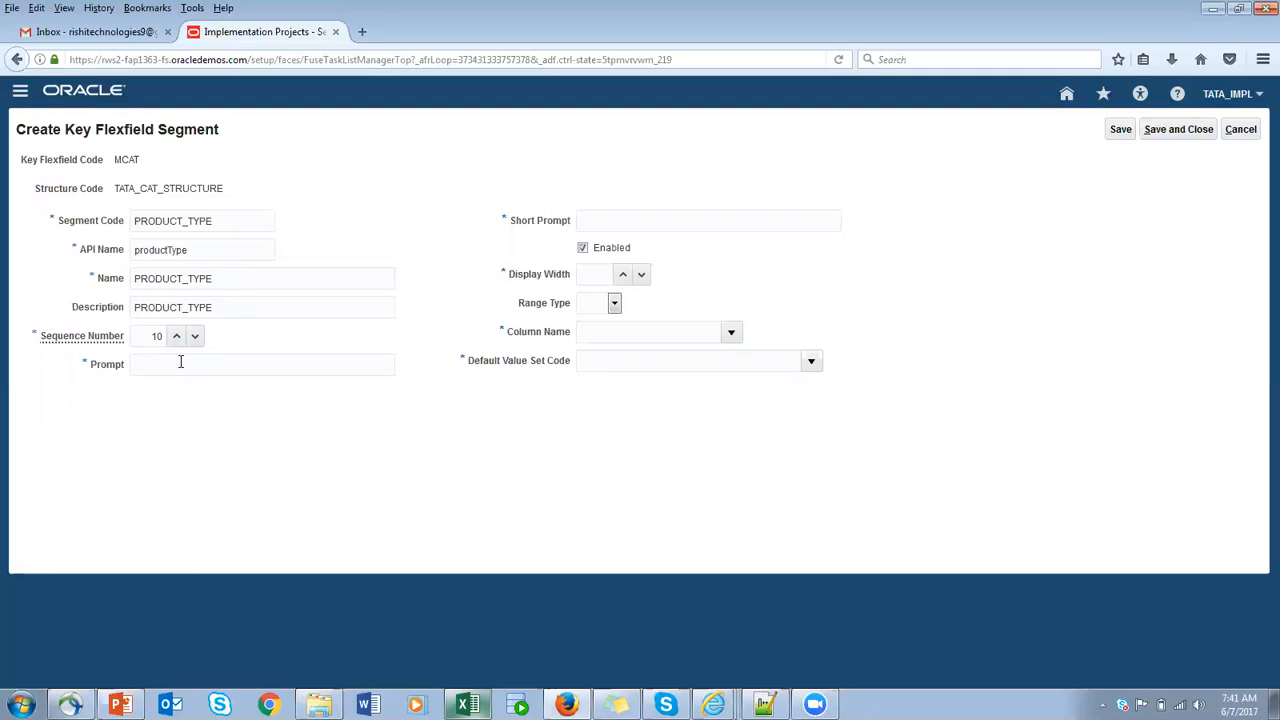
pyautogui.hotkey('ctrl', 'v')
pyautogui.click(609, 219)
pyautogui.hotkey('ctrl', 'v')
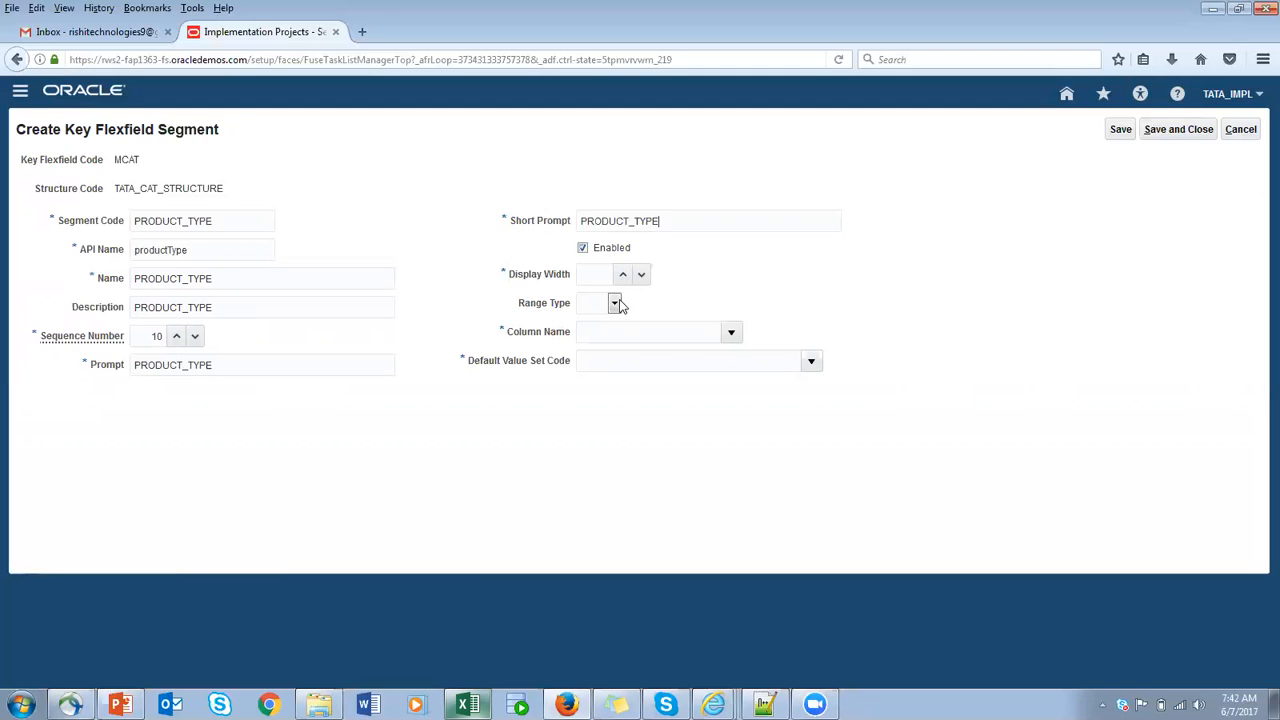
# - Set the segment's display width to 25 and its column name to SEGMENT1
pyautogui.click(600, 281)
pyautogui.write('25')
pyautogui.click(731, 333)
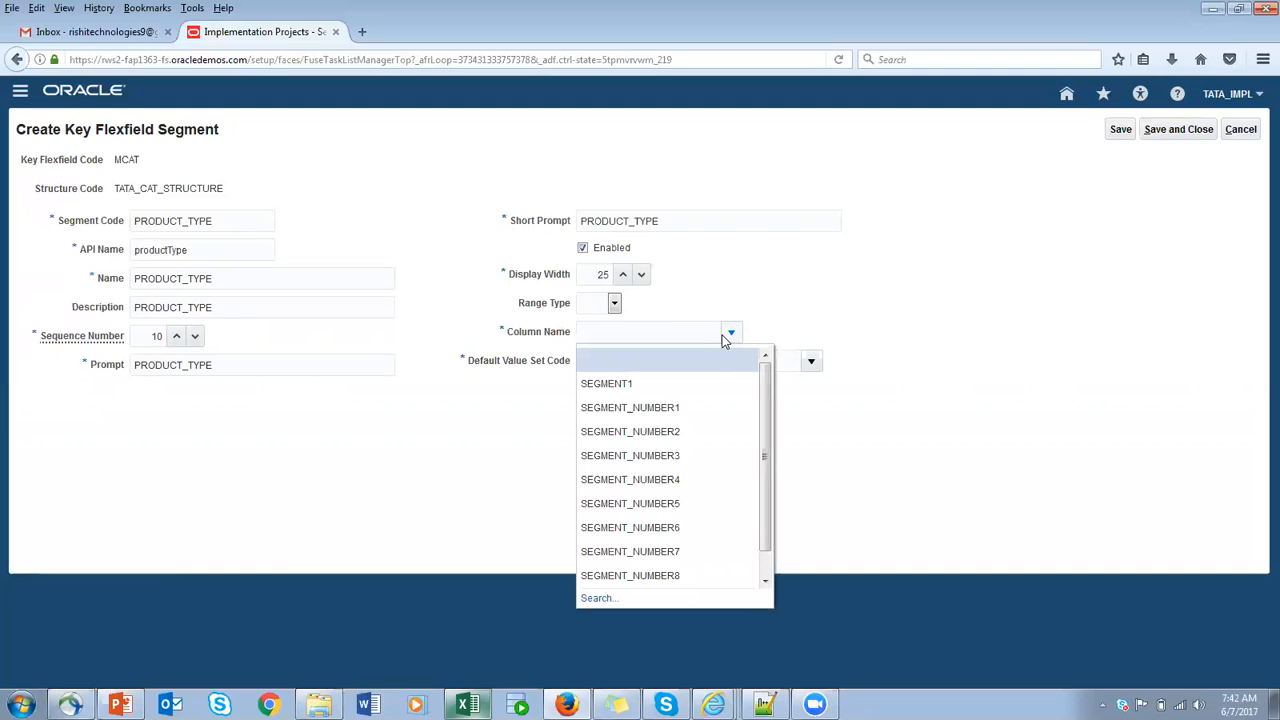
pyautogui.click(654, 383)
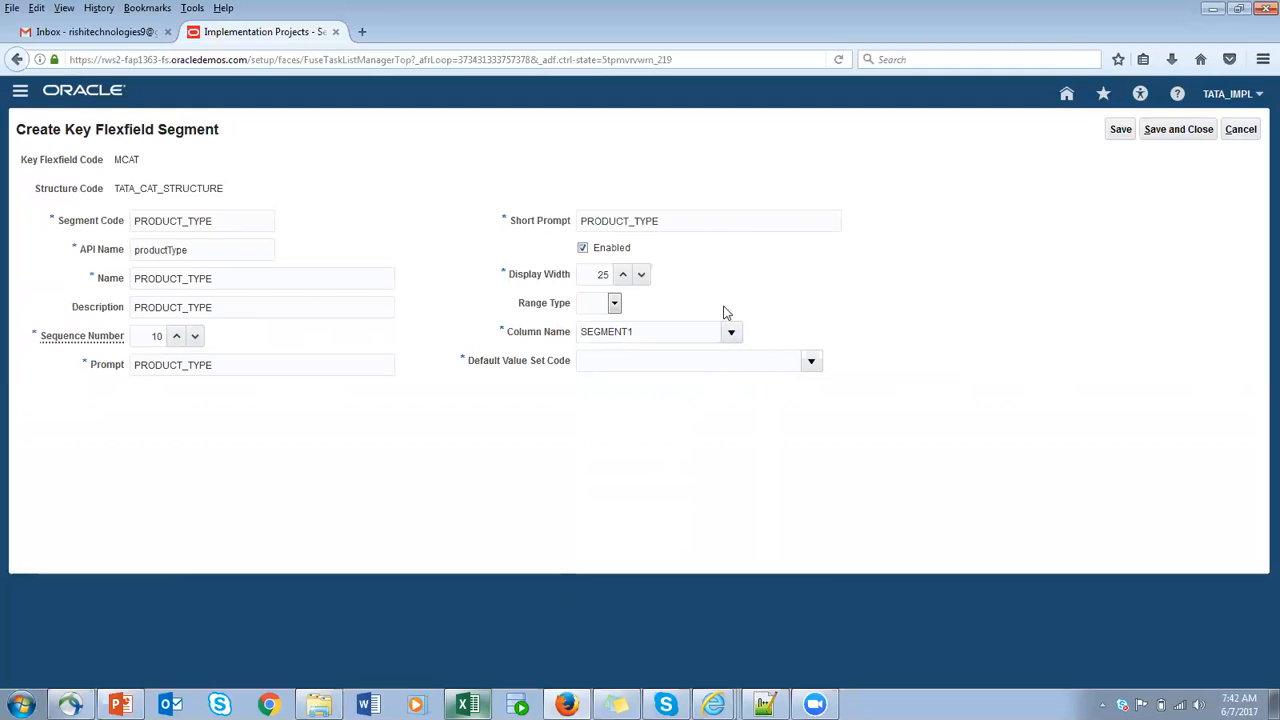
# - Try to look up the segment's default value set by entering TATA directly as its code
pyautogui.click(810, 364)
pyautogui.click(633, 363)
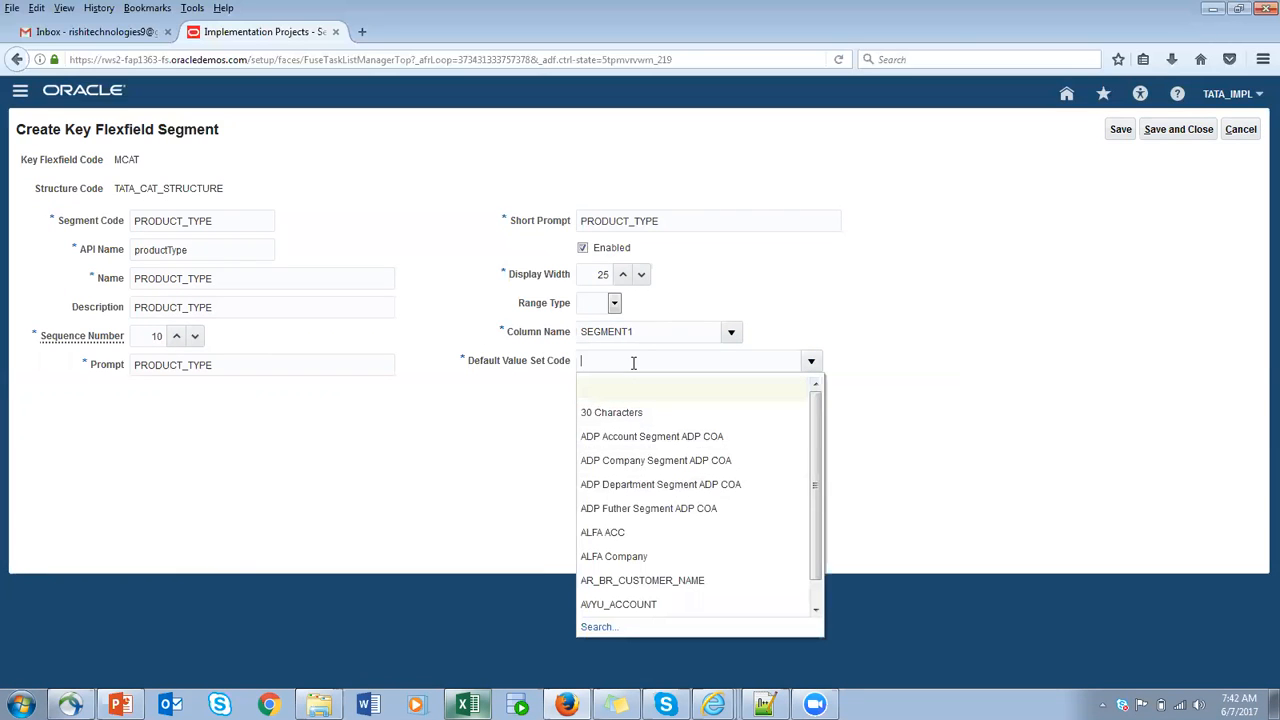
pyautogui.press('BackSpace')
pyautogui.press('BackSpace')
pyautogui.click(1088, 377)
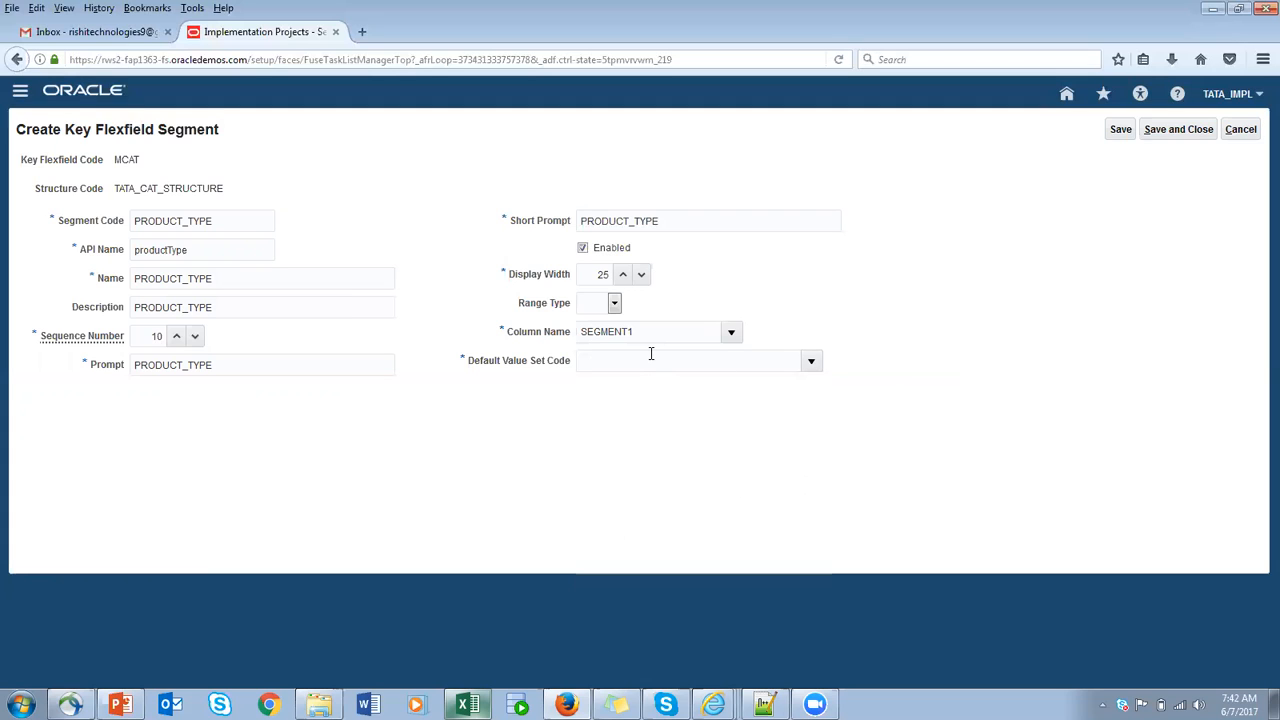
pyautogui.press('Tab')
pyautogui.click(650, 356)
pyautogui.press('Tab')
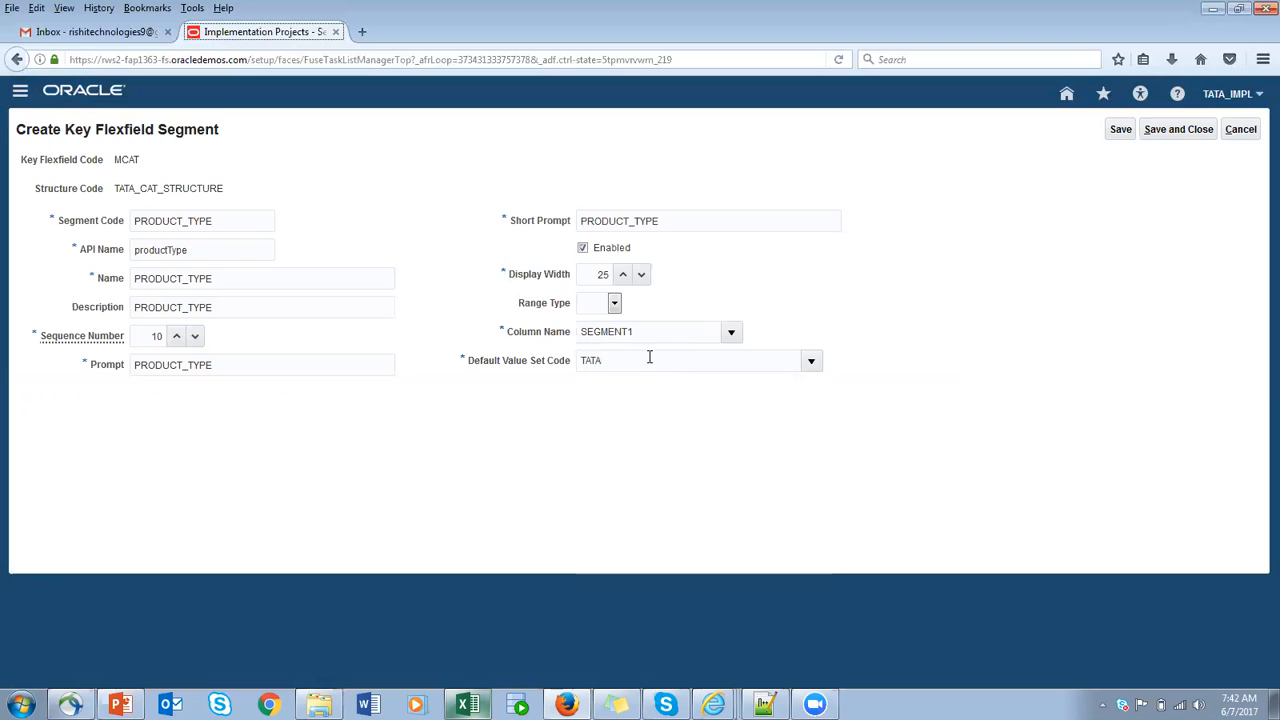
# - Search the value sets for code TATA, choose TATA_PROD_NAME as the segment's default value set, and save and close the segment
pyautogui.click(810, 364)
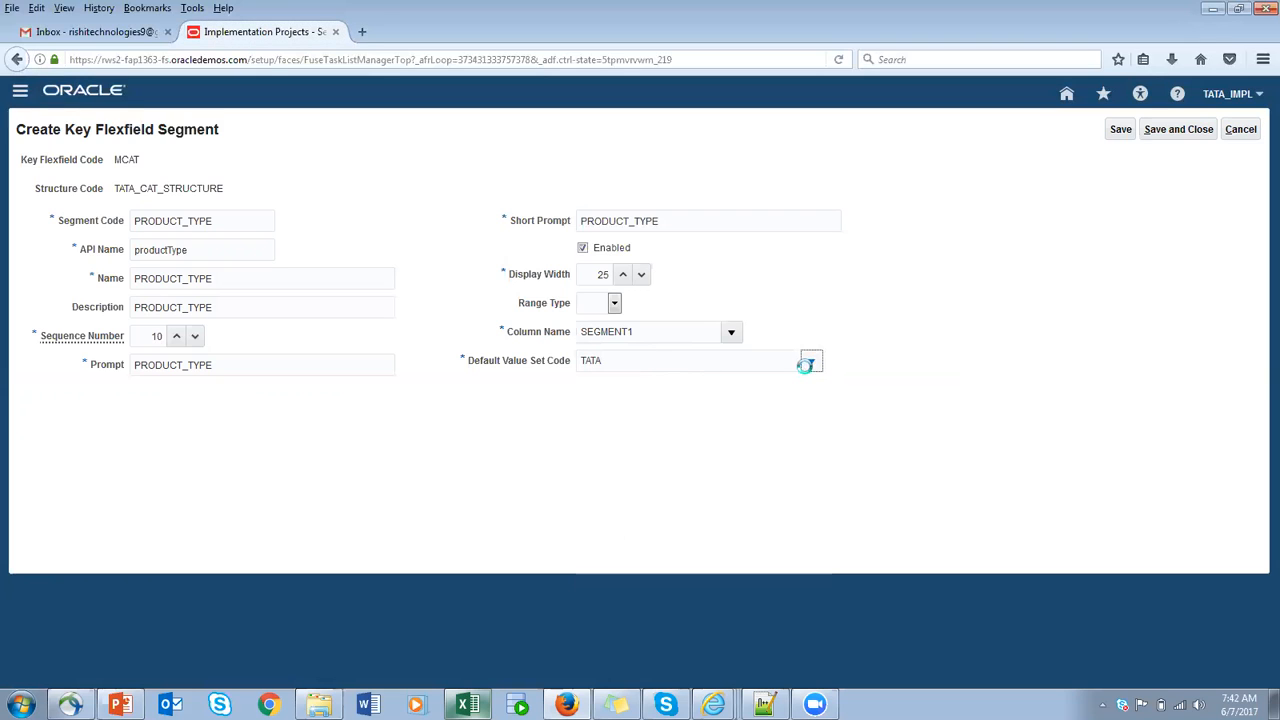
pyautogui.click(591, 626)
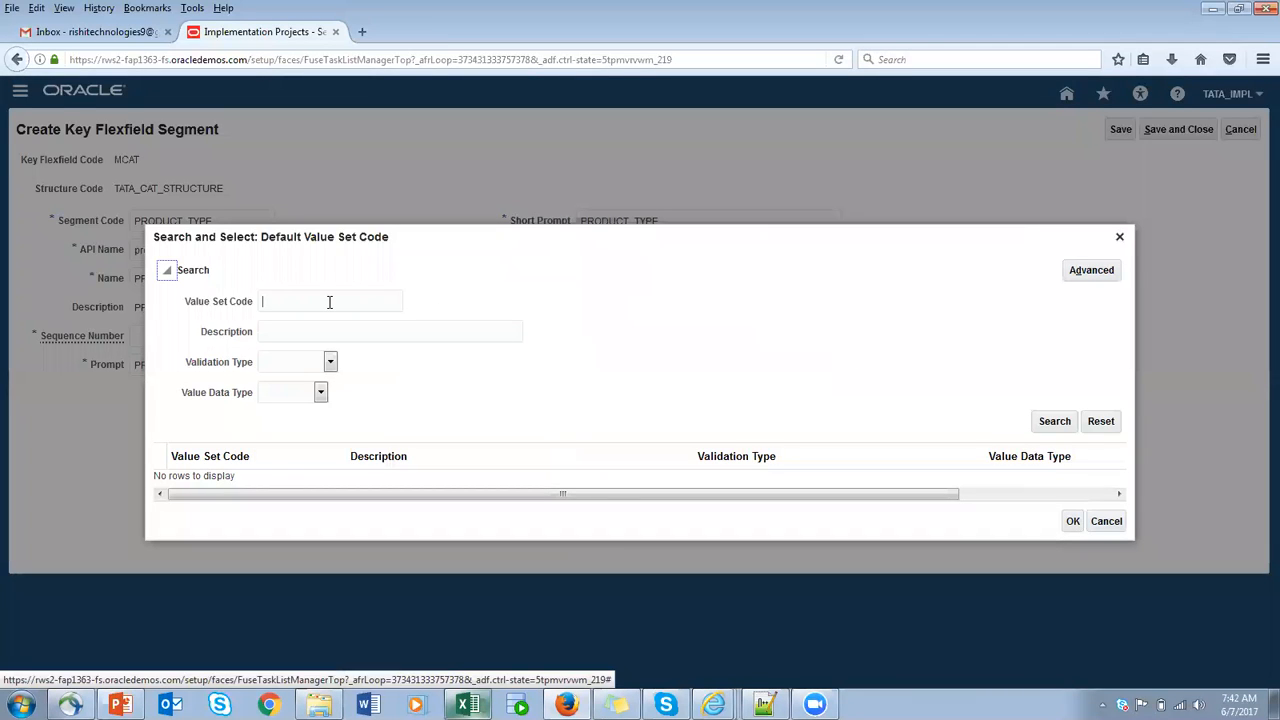
pyautogui.write('TATA')
pyautogui.click(1053, 422)
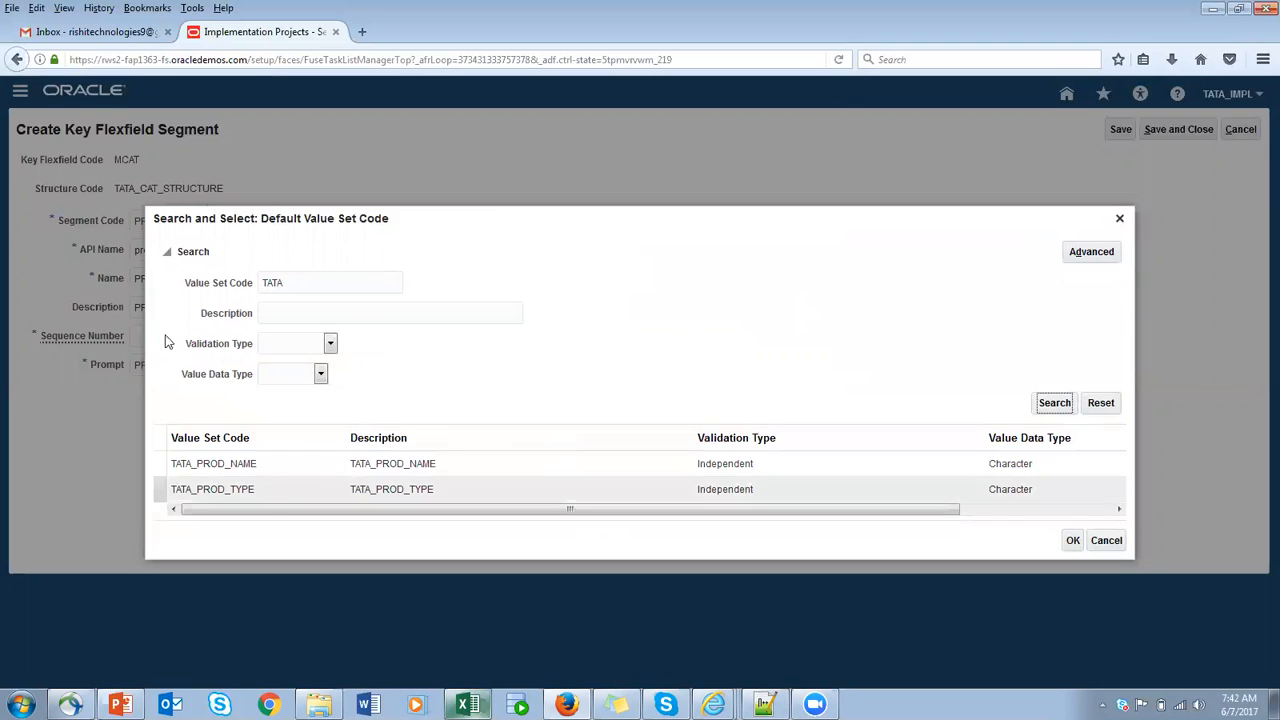
pyautogui.moveTo(414, 223); pyautogui.dragTo(551, 237)
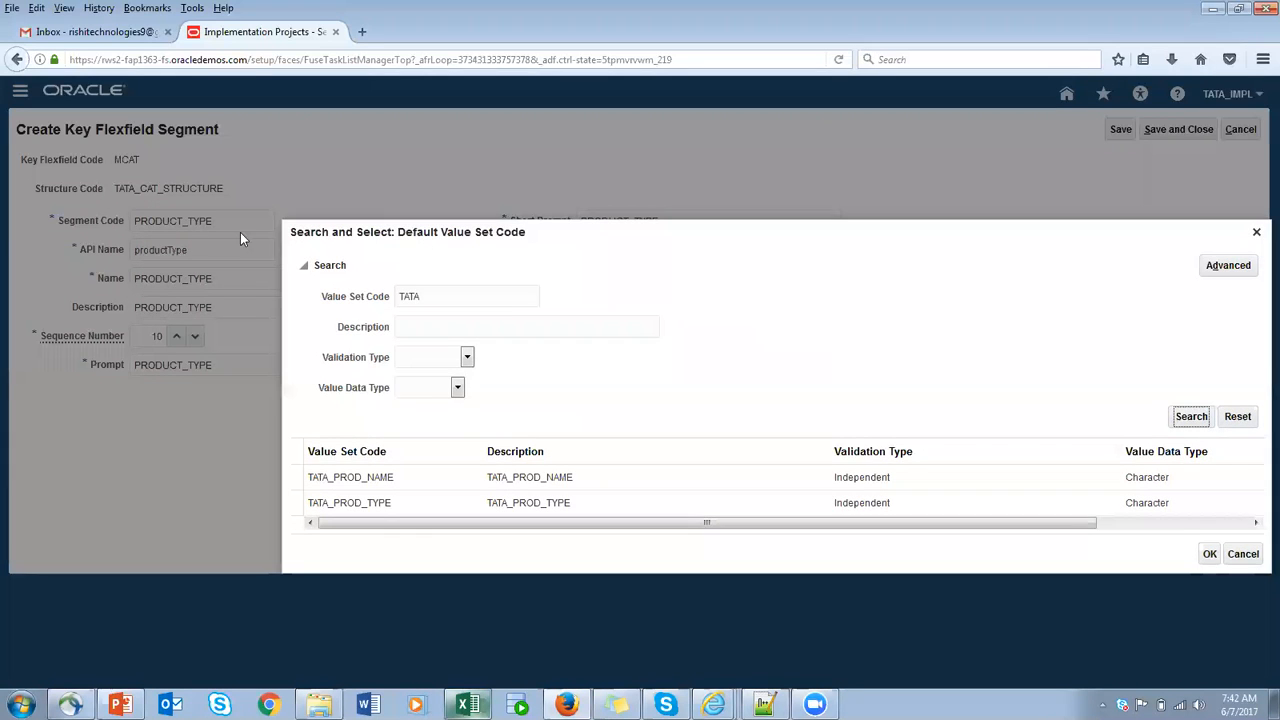
pyautogui.click(296, 478)
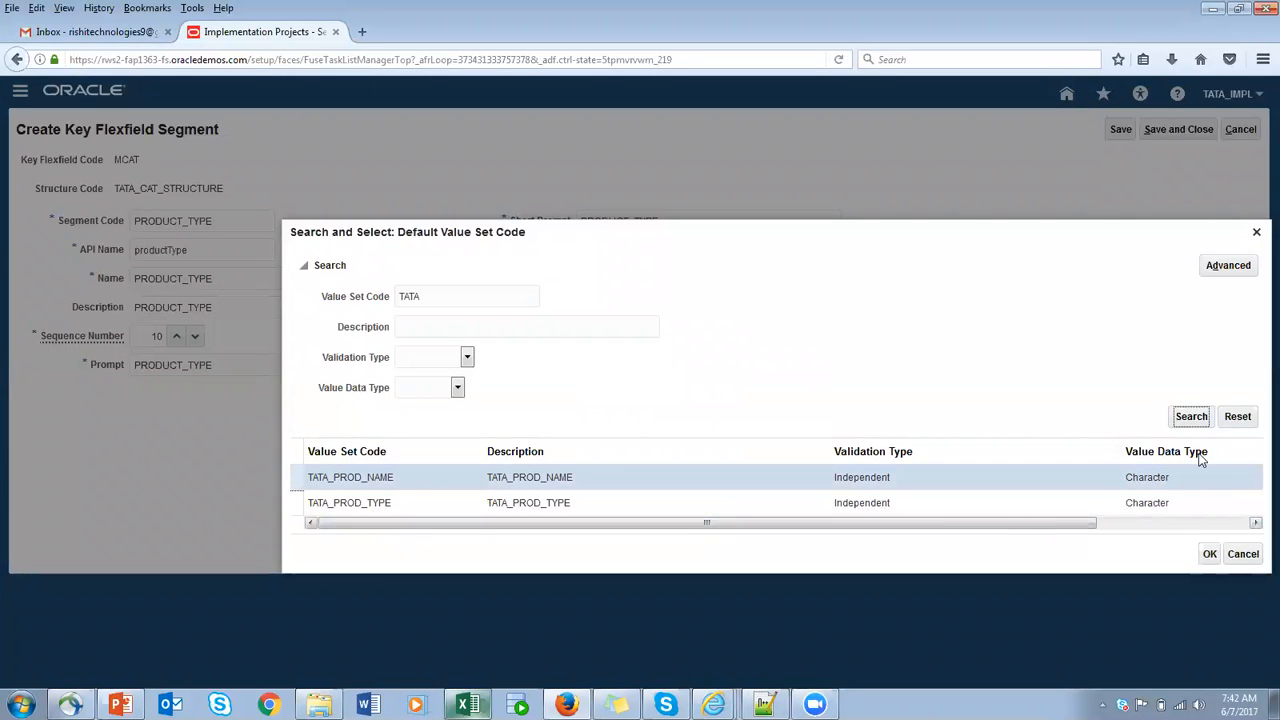
pyautogui.click(1209, 553)
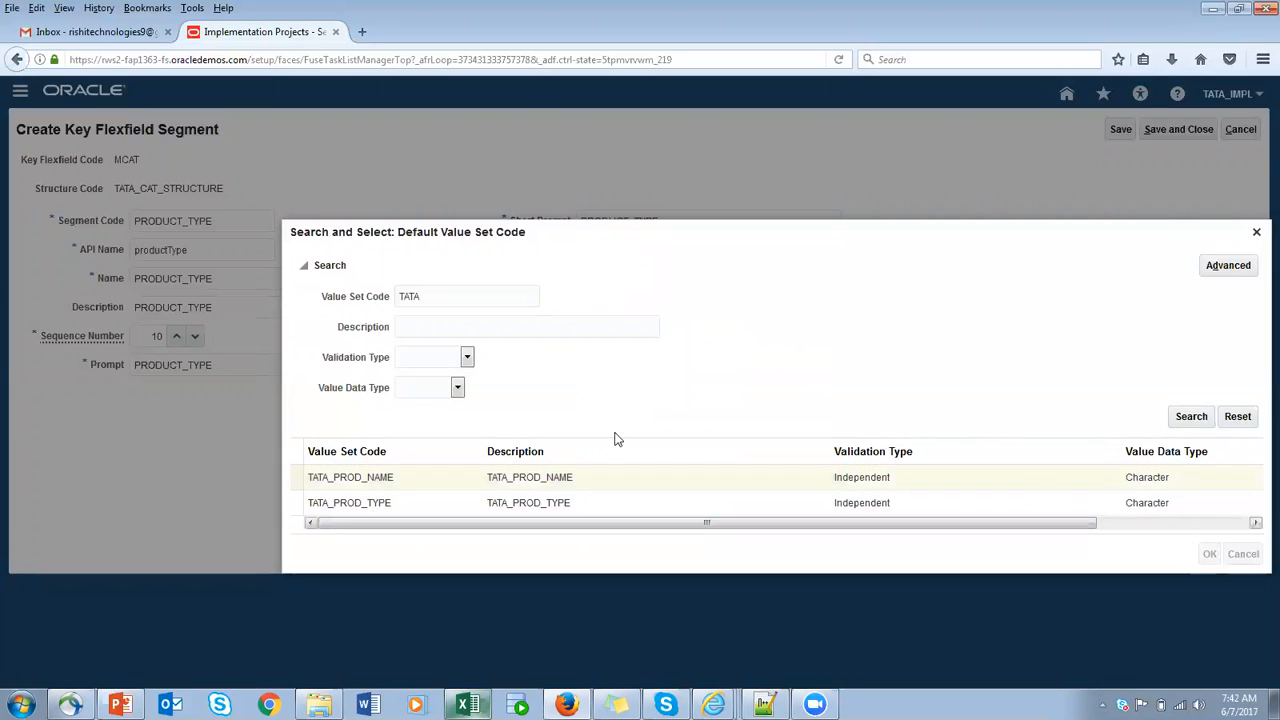
pyautogui.click(1120, 130)
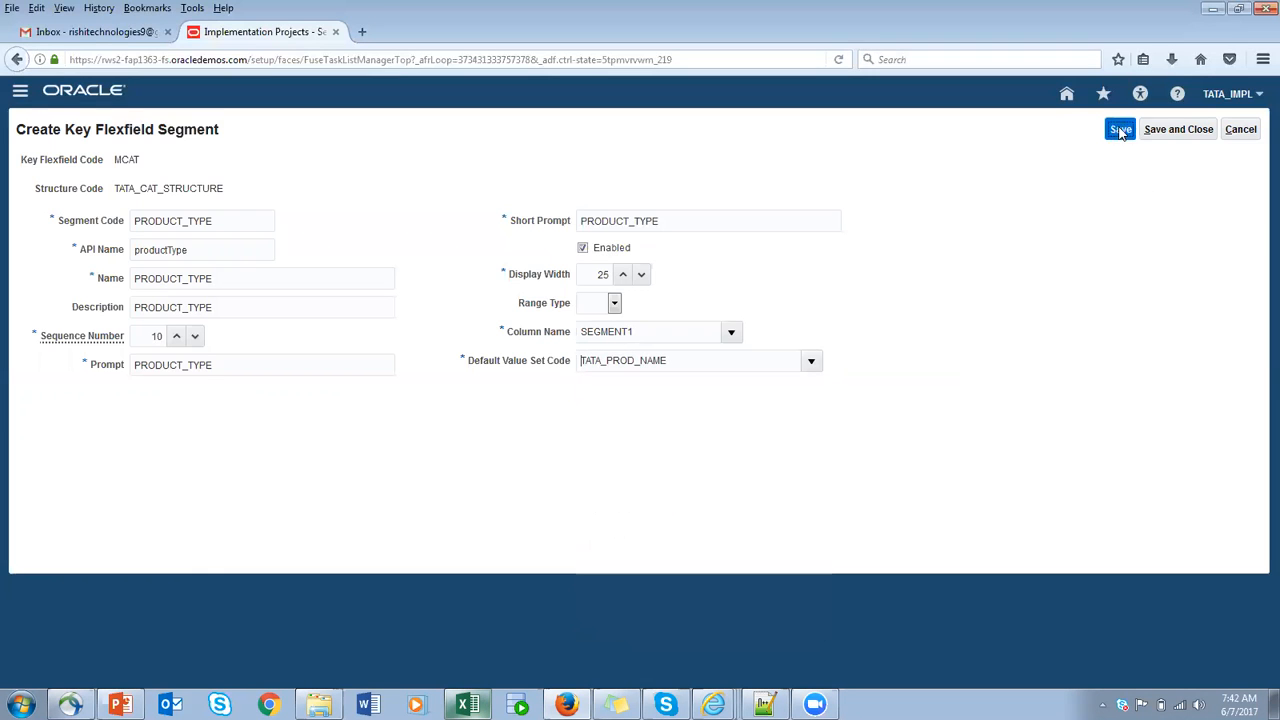
pyautogui.click(1172, 131)
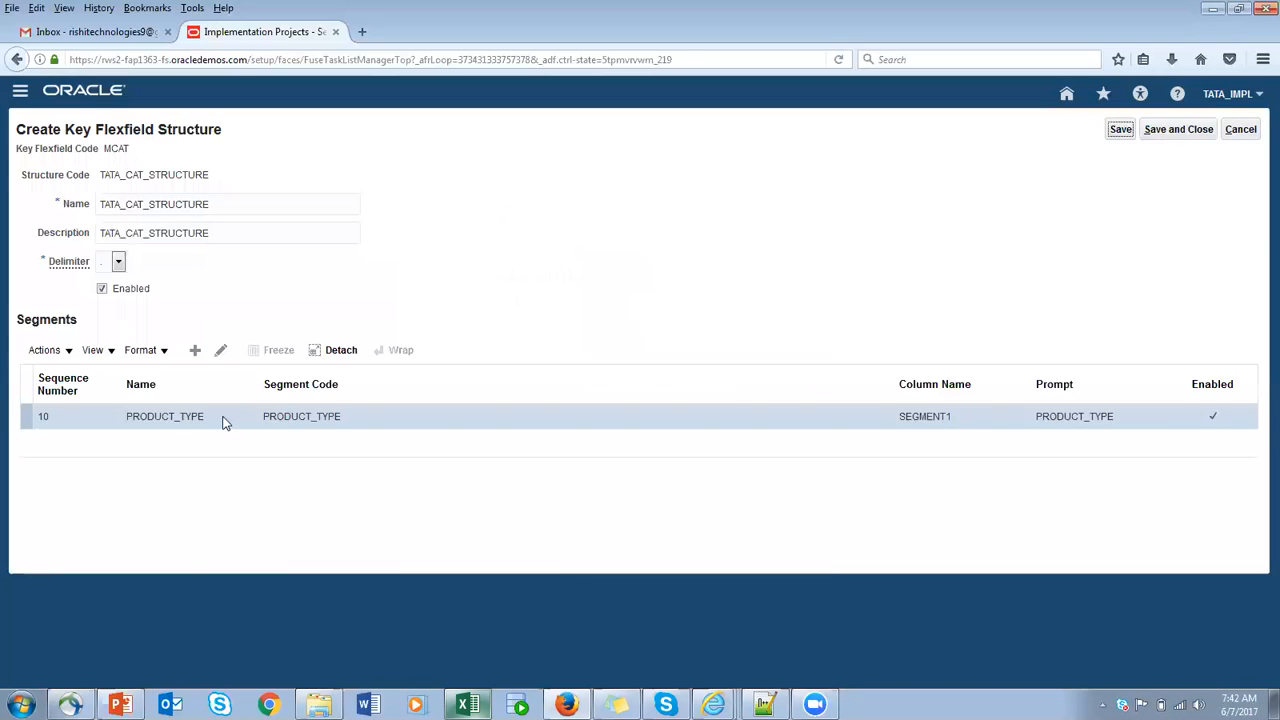
# - Add a second segment to the structure with segment code PROCUCT_NAME and its matching API name
pyautogui.click(196, 351)
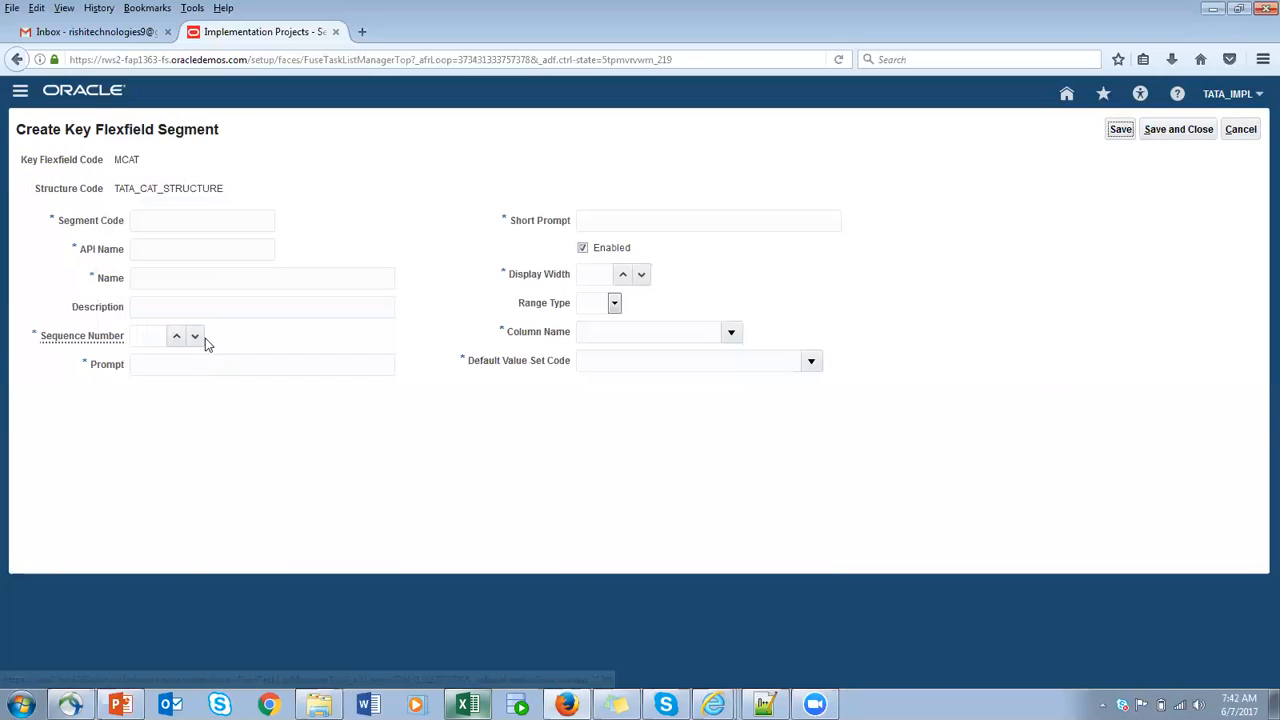
pyautogui.write('PRODU')
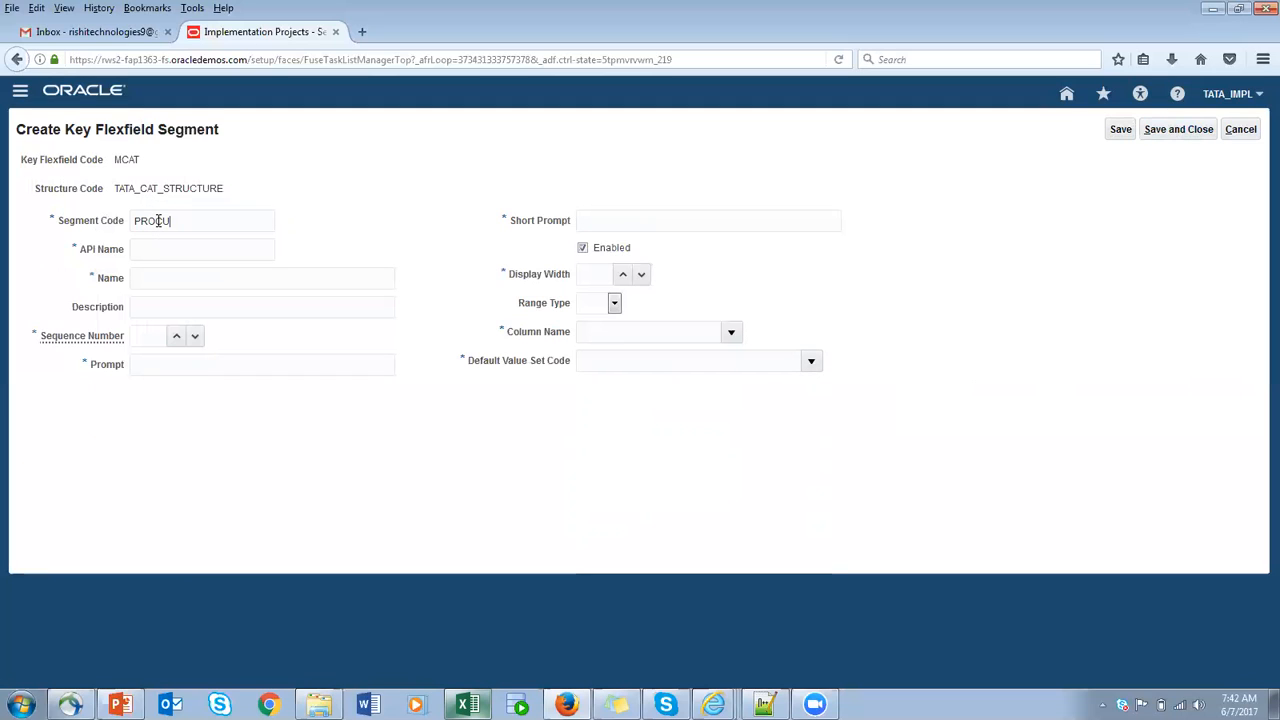
pyautogui.write('CT_NAME')
pyautogui.moveTo(228, 221); pyautogui.dragTo(8, 222)
pyautogui.hotkey('ctrl', 'c')
pyautogui.click(243, 249)
# - Fill the segment's name, description, prompt and short prompt with PROCUCT_NAME and set its sequence number to 20
pyautogui.click(210, 280)
pyautogui.hotkey('ctrl', 'v')
pyautogui.click(203, 307)
pyautogui.hotkey('ctrl', 'v')
pyautogui.click(147, 335)
pyautogui.write('20')
pyautogui.click(155, 364)
pyautogui.hotkey('ctrl', 'v')
pyautogui.hotkey('ctrl', 'v')
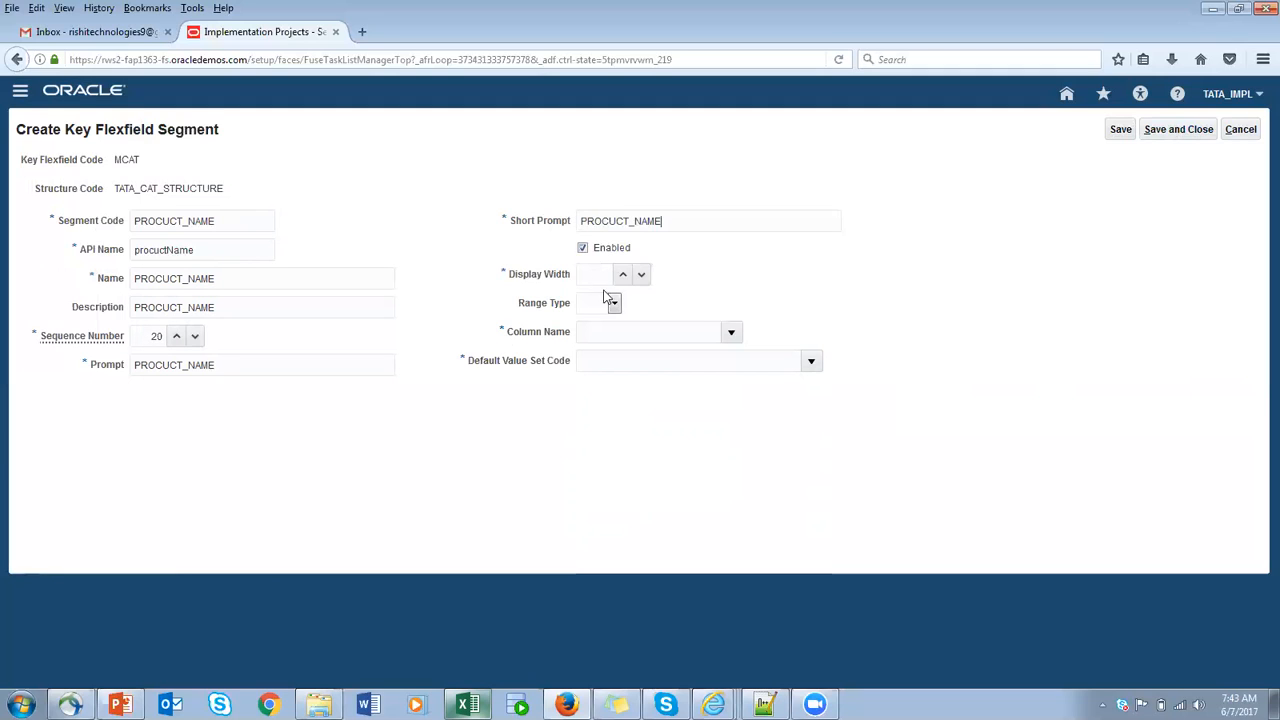
# - Set the new segment's display width to 25 and search for and choose SEGMENT2 as its column name
pyautogui.click(586, 275)
pyautogui.write('25')
pyautogui.click(729, 331)
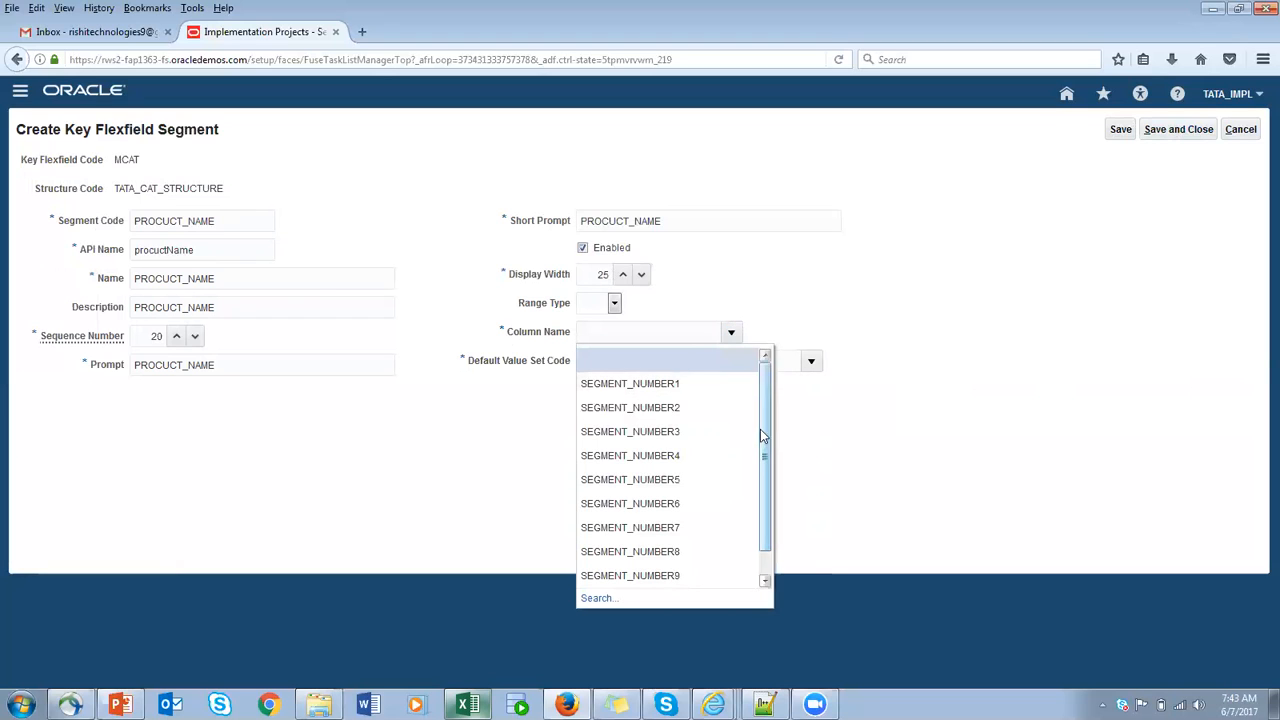
pyautogui.scroll(-1, 700, 470)
pyautogui.click(597, 598)
pyautogui.click(600, 350)
pyautogui.write('SEGMENT2')
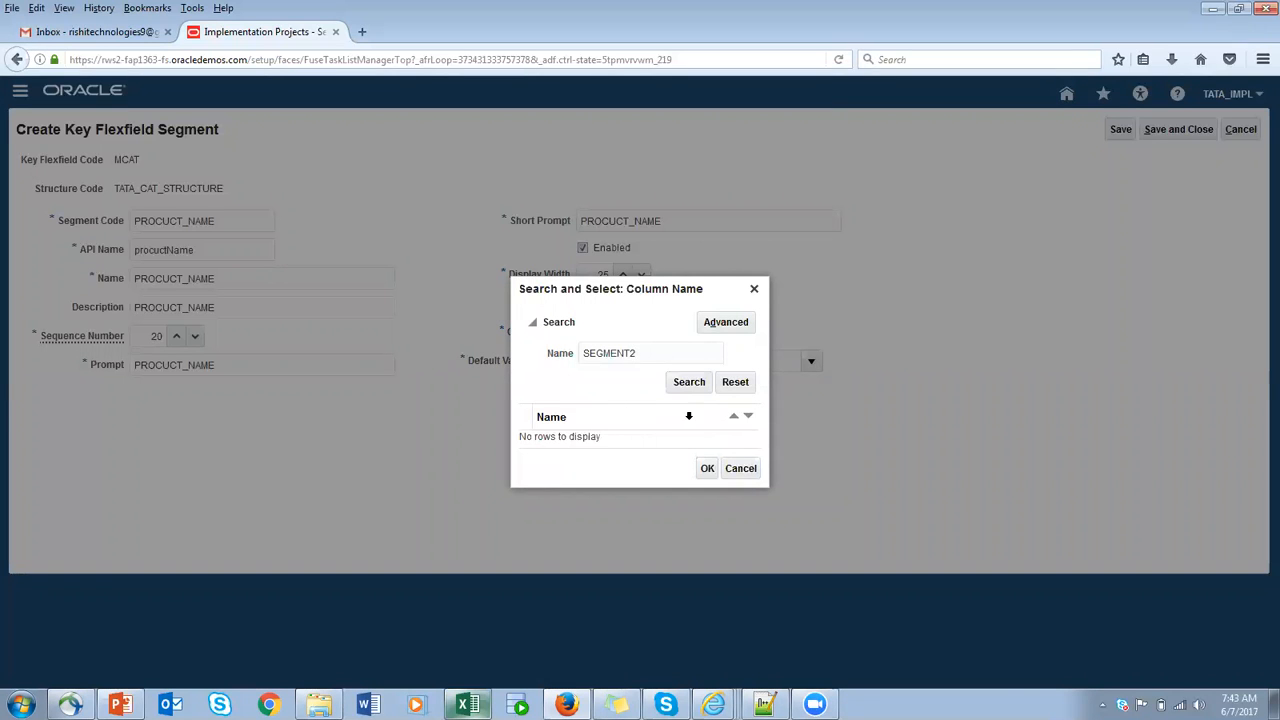
pyautogui.click(685, 386)
pyautogui.click(545, 424)
pyautogui.click(707, 487)
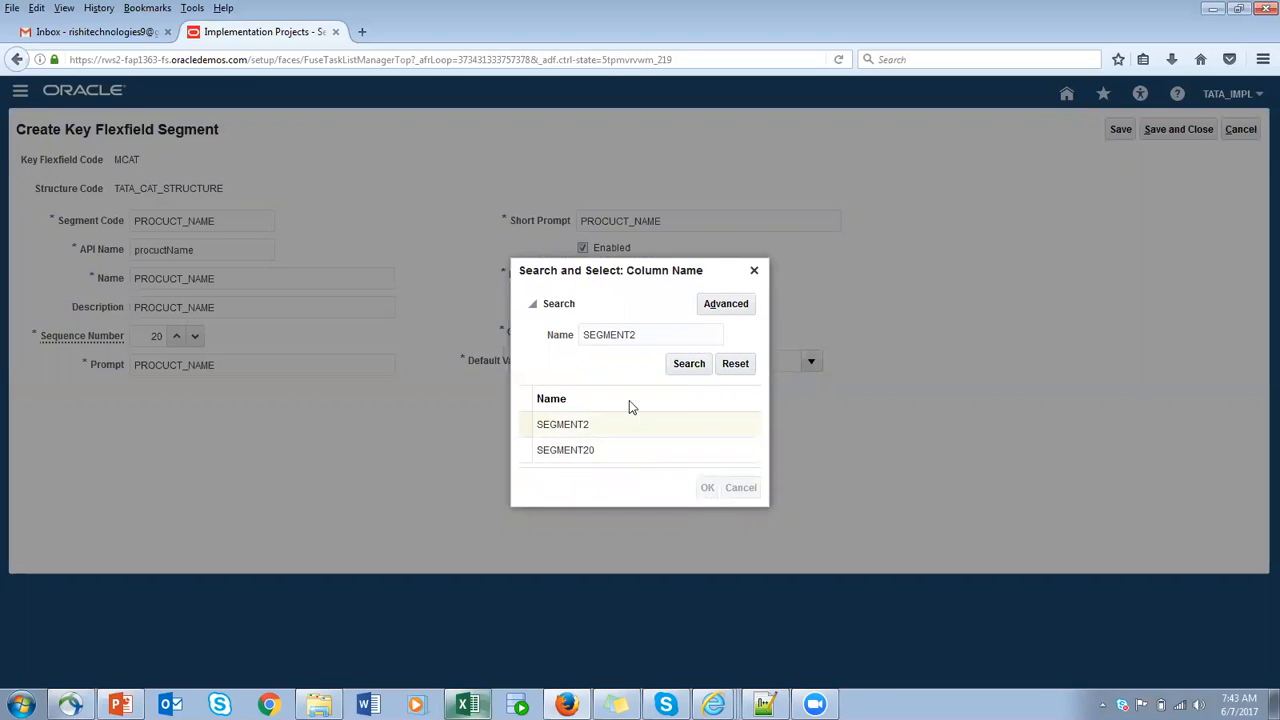
# - Search the value sets for code TATA, choose TATA_PROD_TYPE as the segment's default value set, and save and close the segment
pyautogui.click(811, 361)
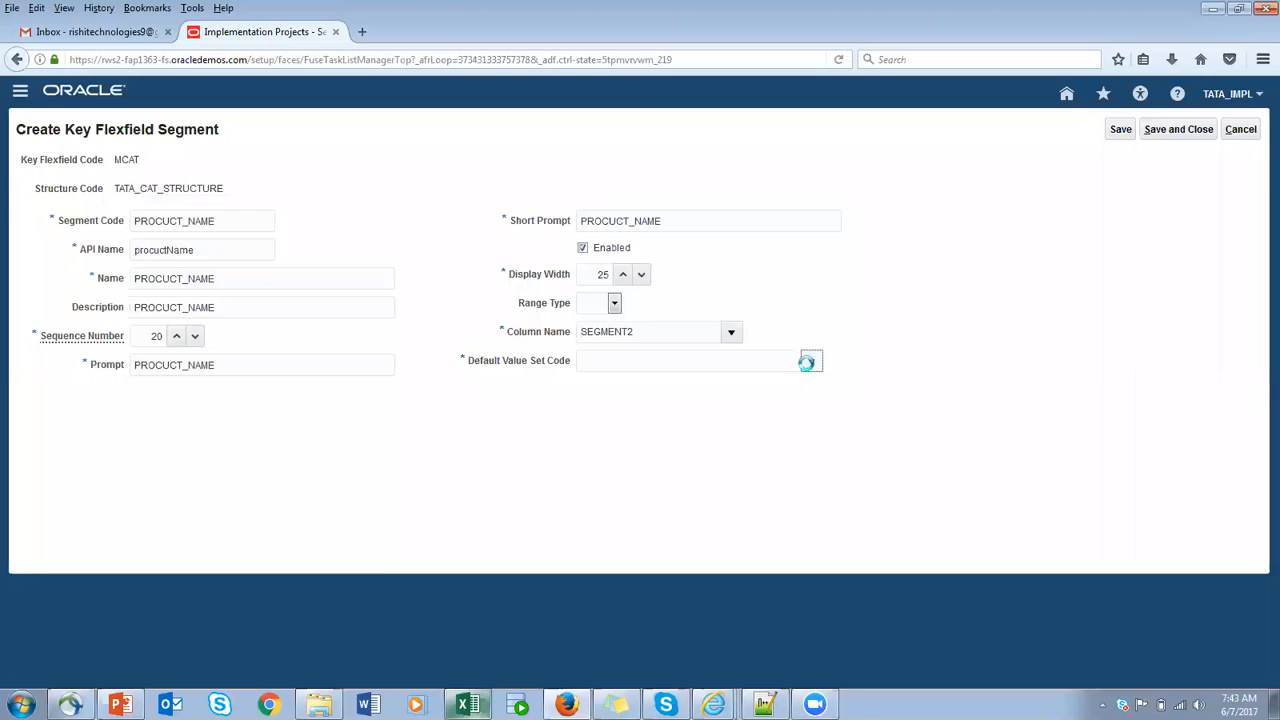
pyautogui.click(612, 630)
pyautogui.write('TATA')
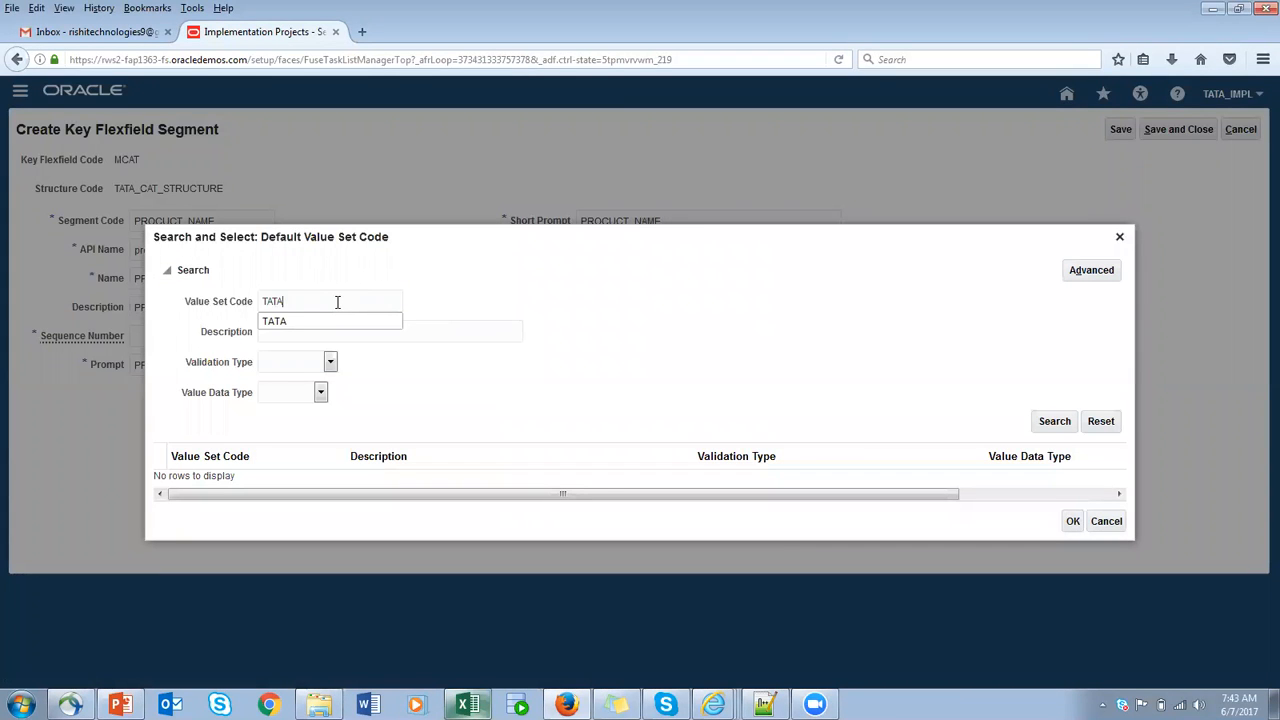
pyautogui.click(1054, 421)
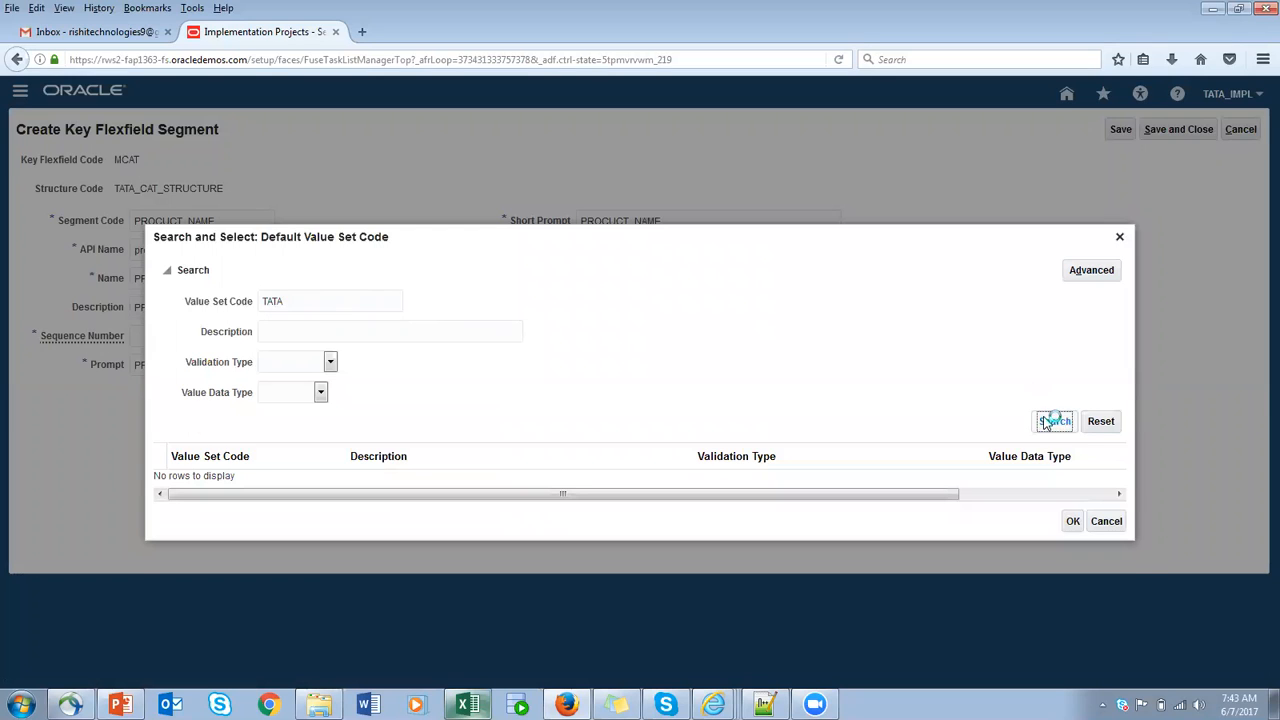
pyautogui.click(152, 492)
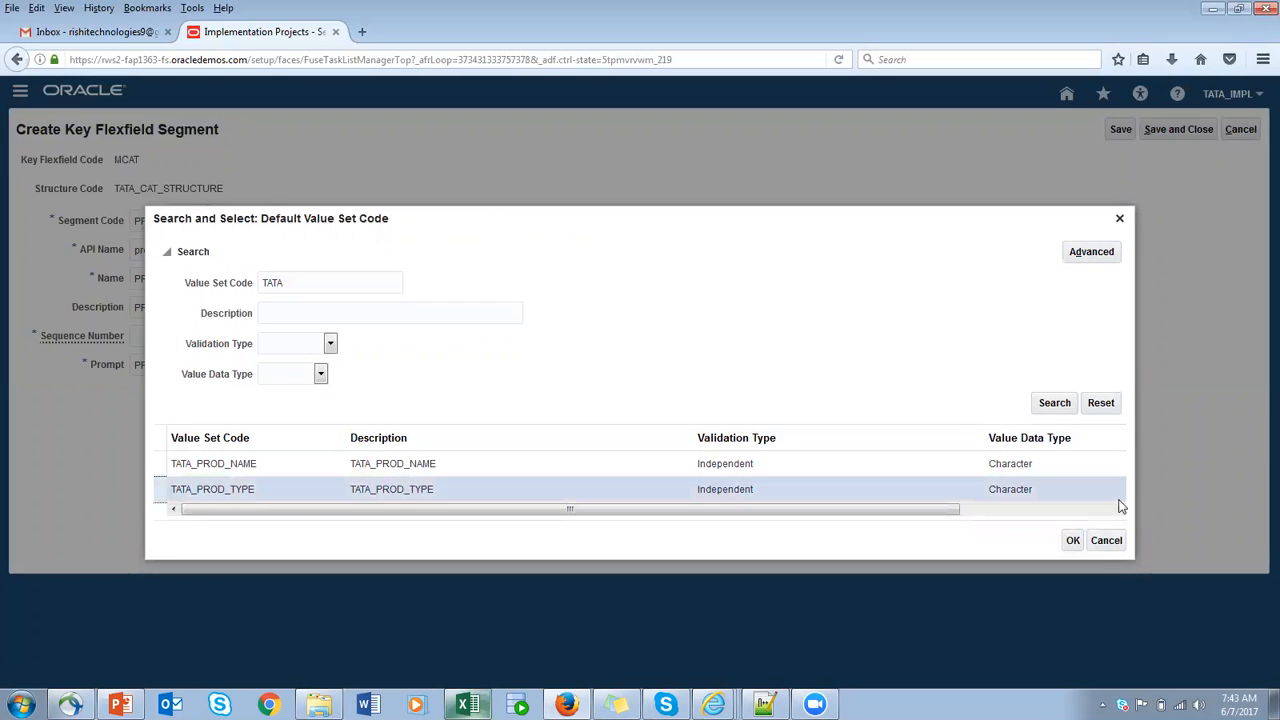
pyautogui.click(1073, 541)
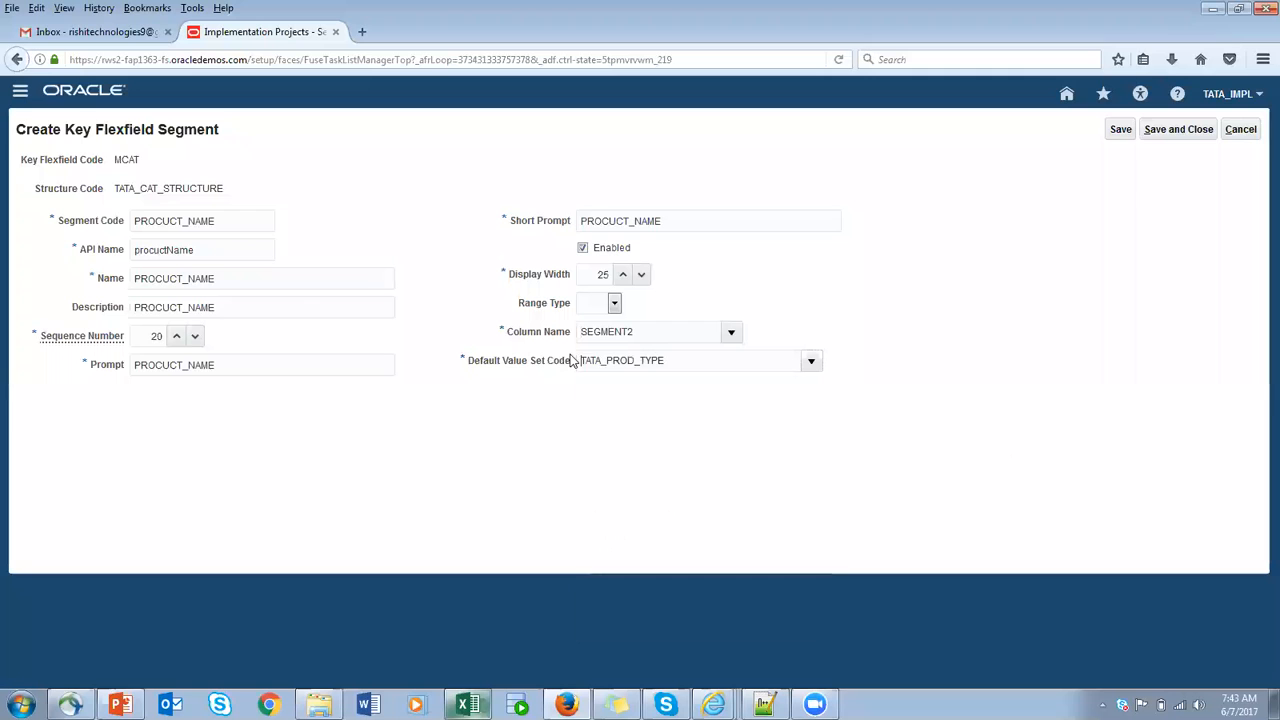
pyautogui.click(1119, 130)
pyautogui.click(1183, 135)
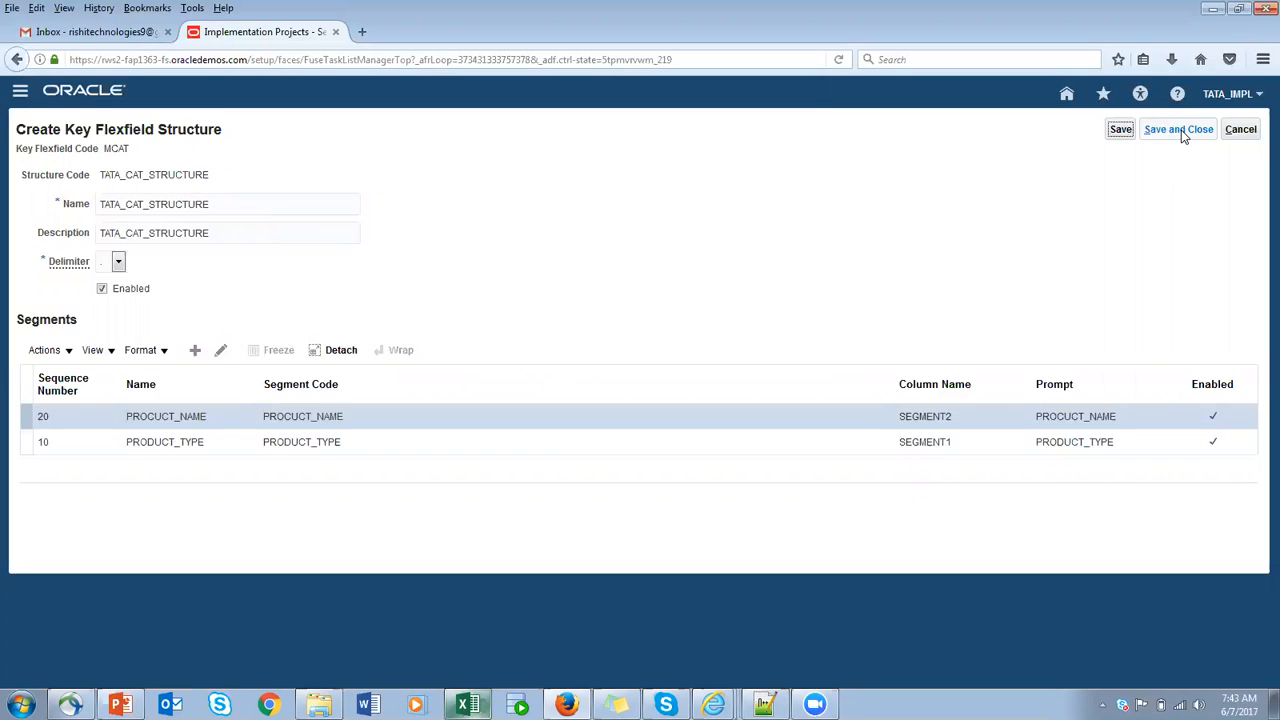
# - Save and close the TATA_CAT_STRUCTURE key flexfield structure and return to the catalogs key flexfield page
pyautogui.click(1120, 130)
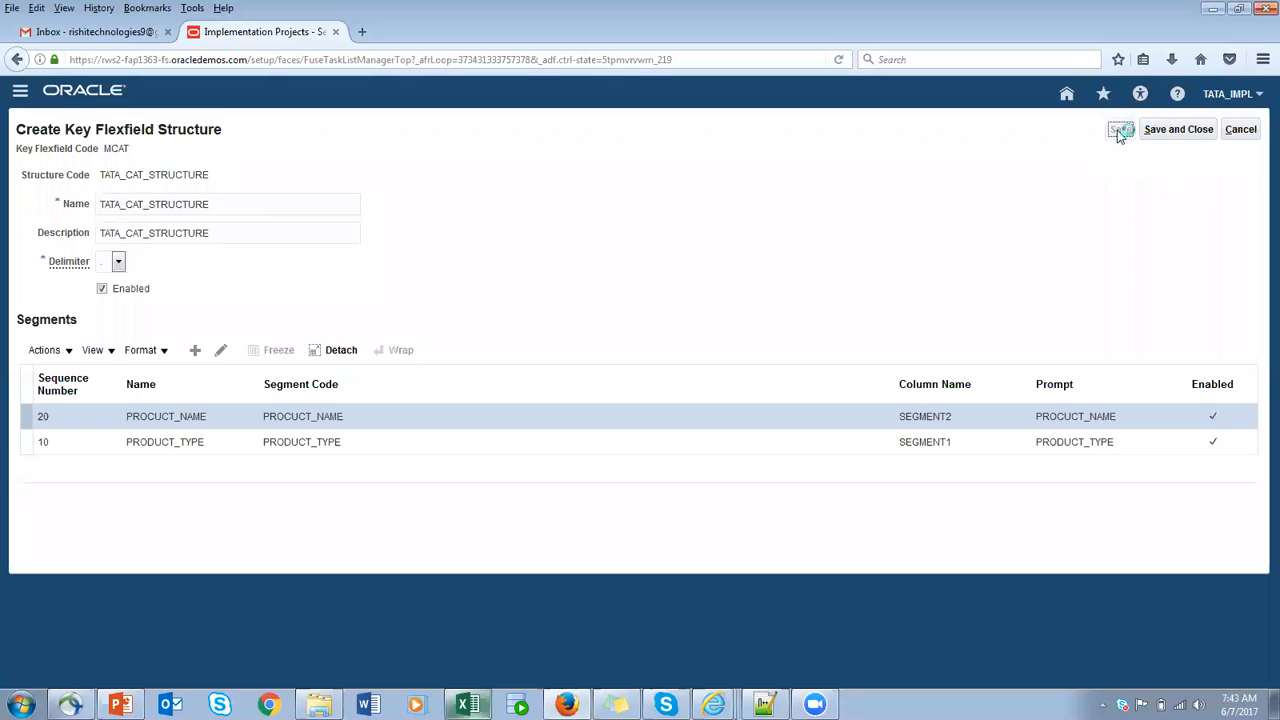
pyautogui.click(1170, 130)
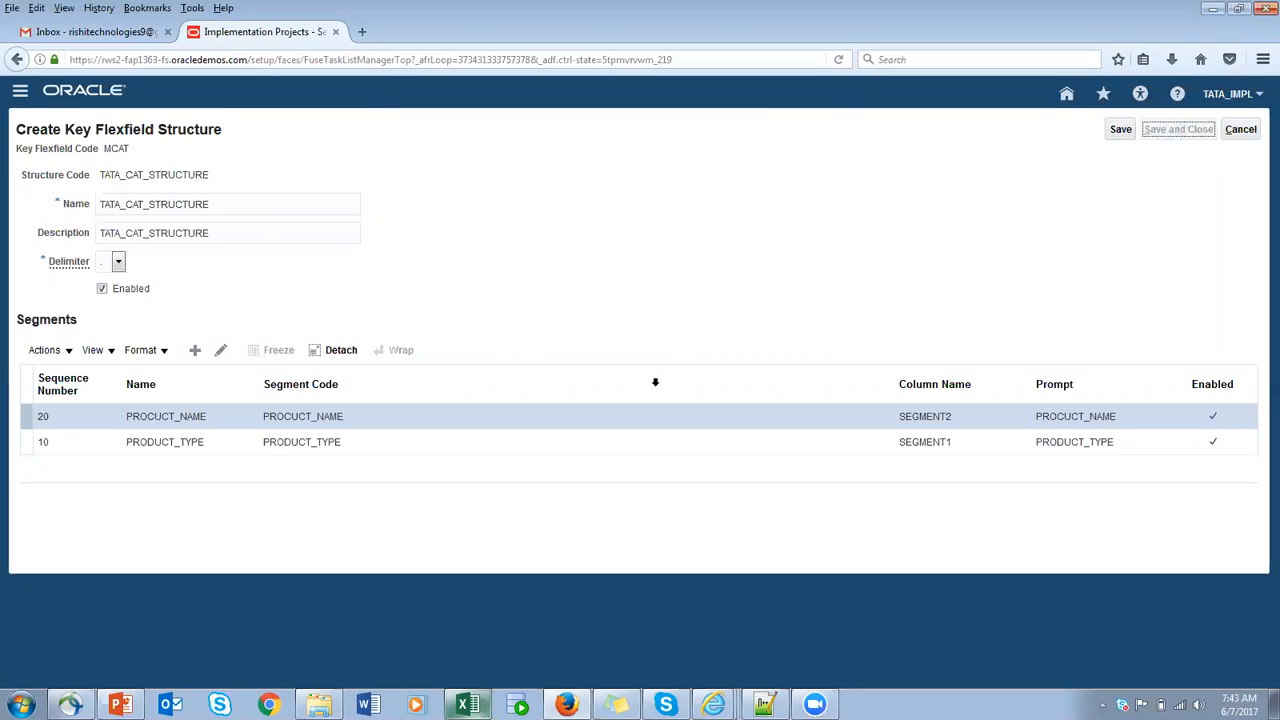
pyautogui.click(1245, 129)
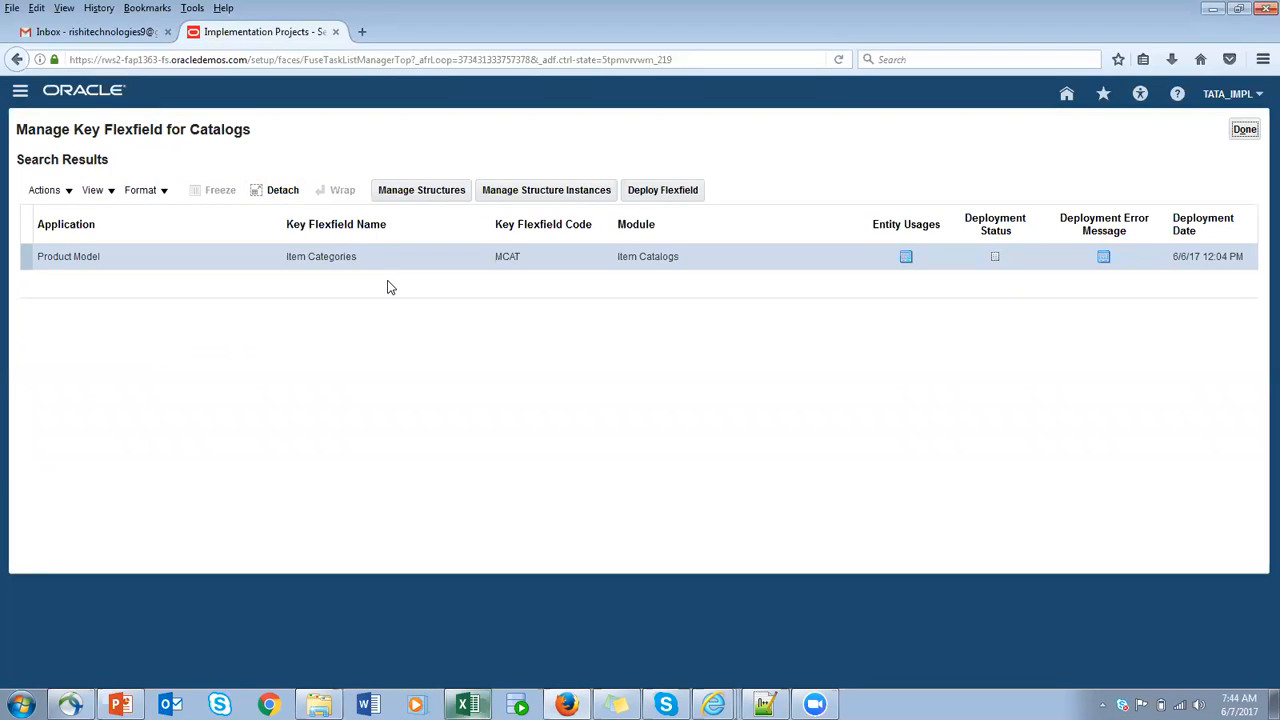
# - Search the key flexfield structures for code TATA and return to the catalogs key flexfield page
pyautogui.click(408, 194)
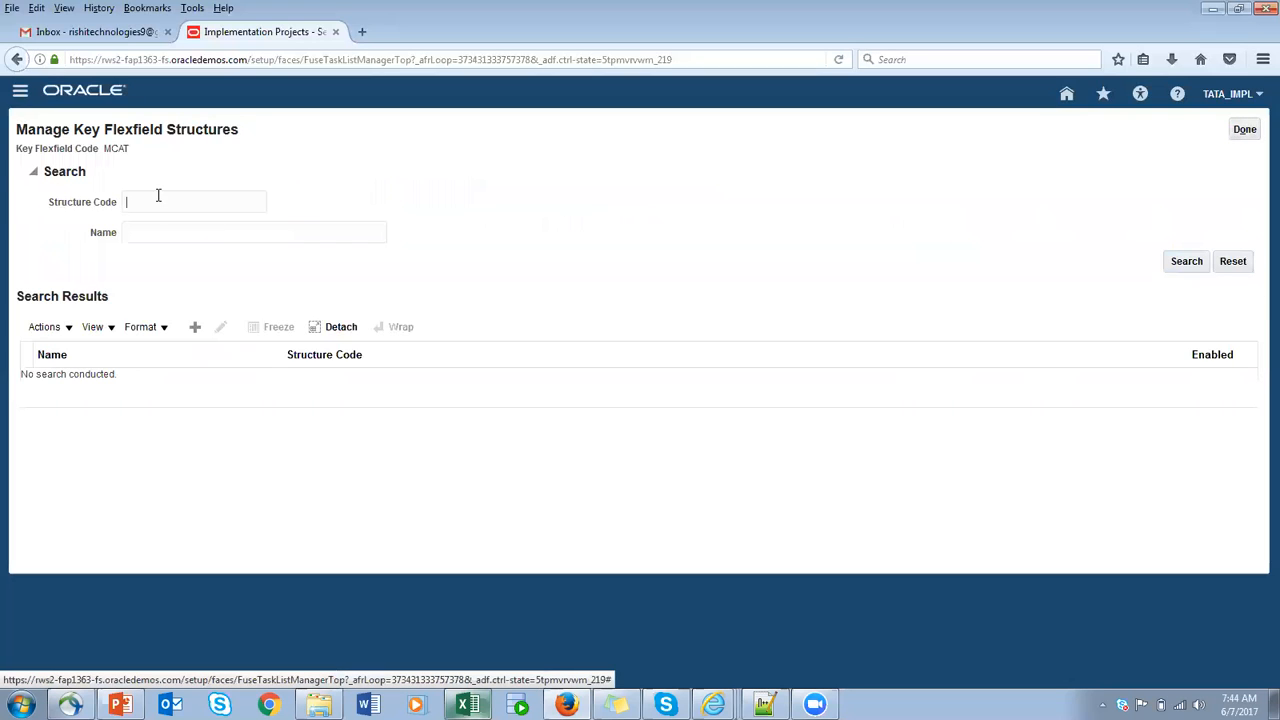
pyautogui.click(1183, 261)
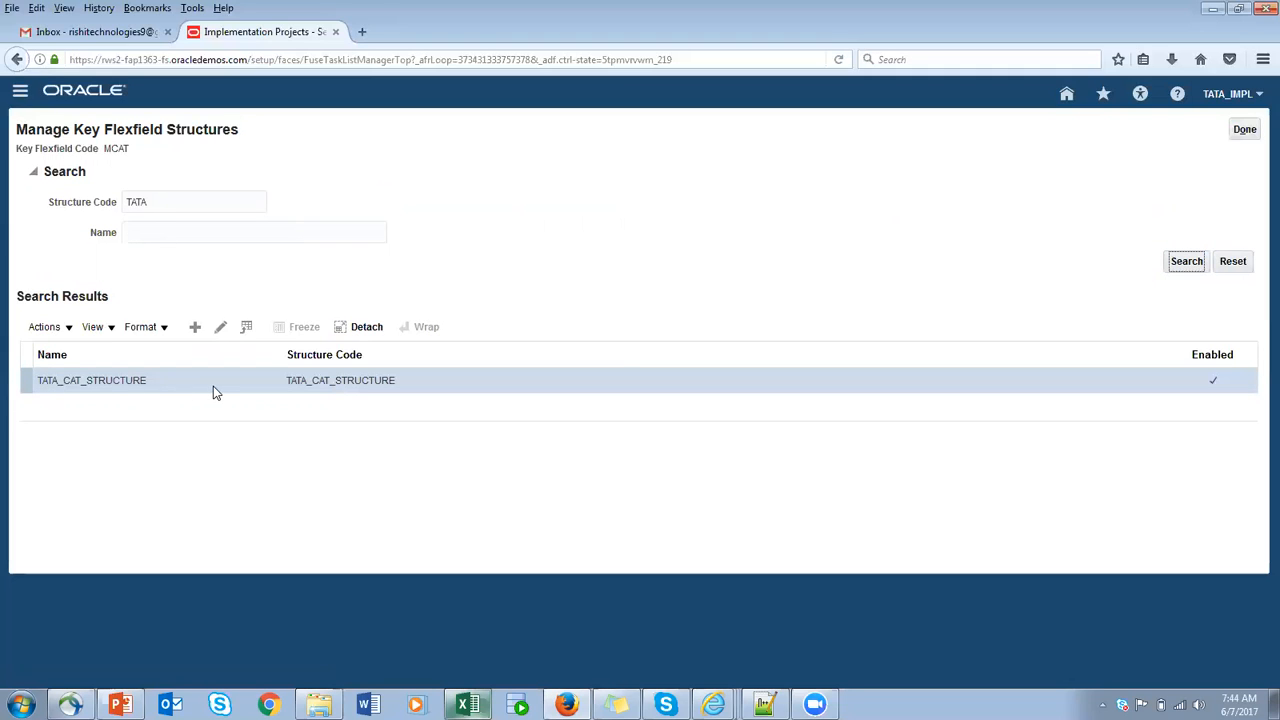
pyautogui.click(1244, 130)
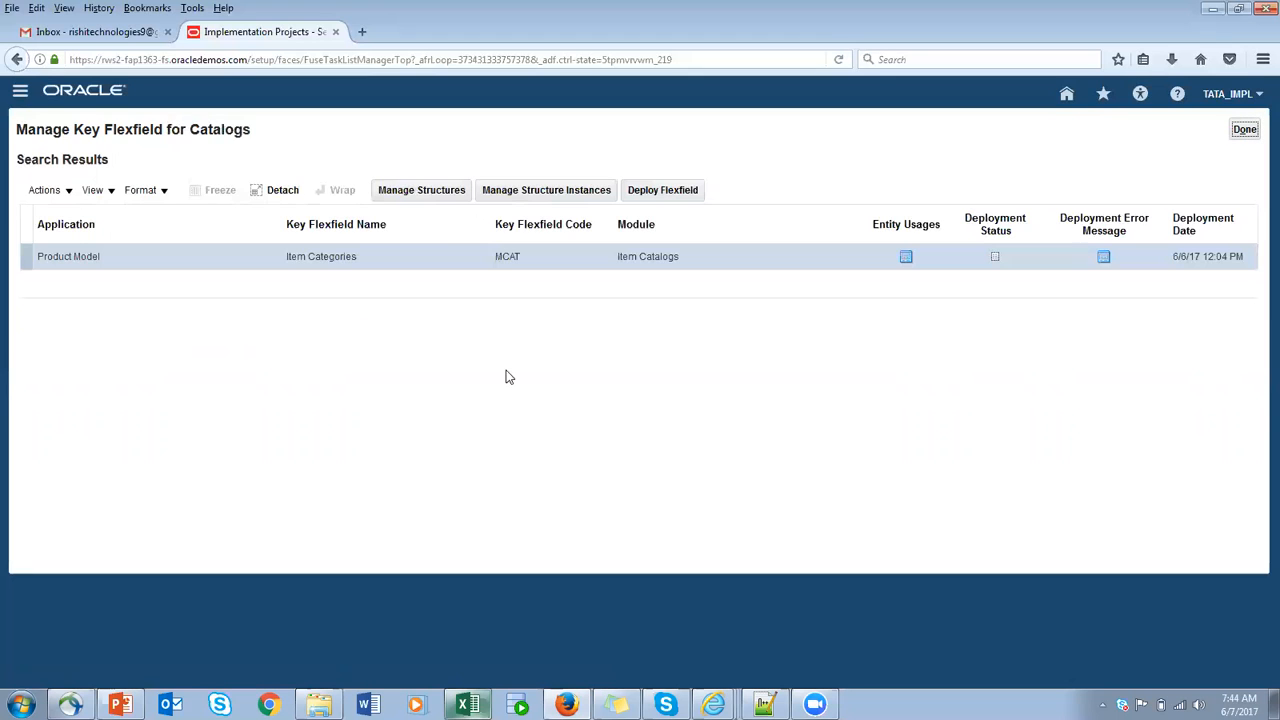
pyautogui.click(411, 195)
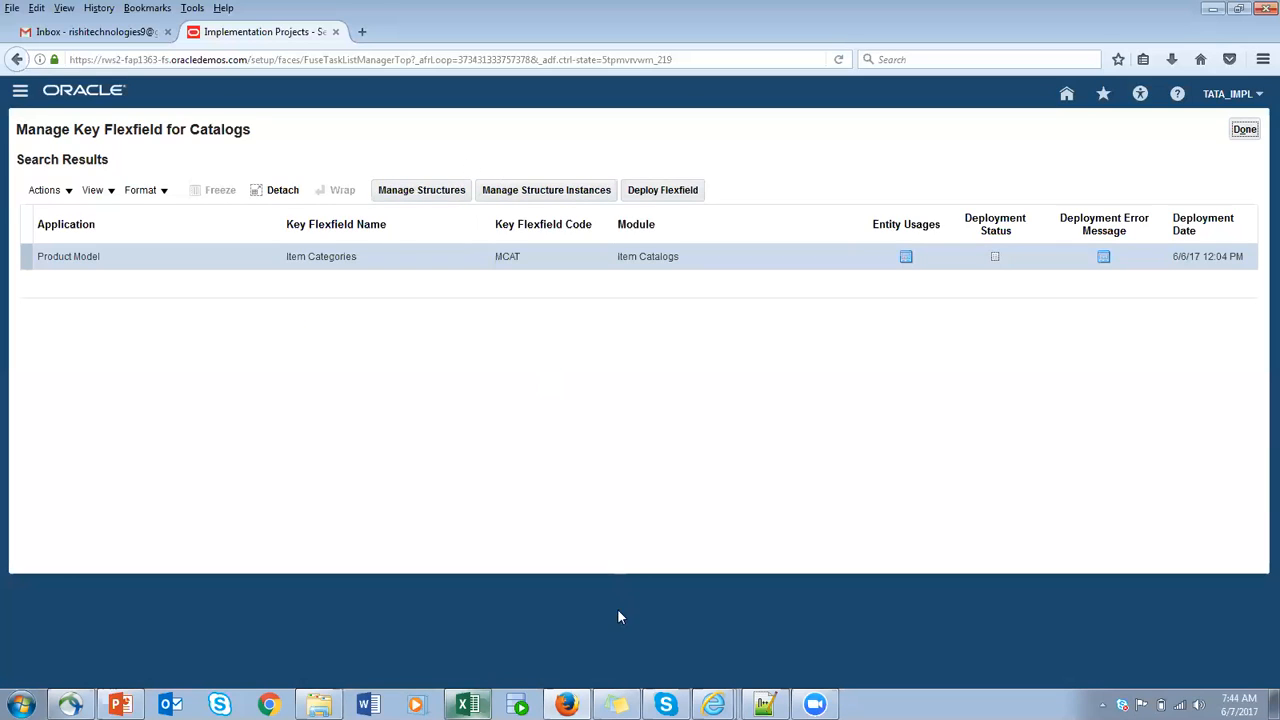
# - Switch to the Excel workbook, enter Ledger in cell C18 and fit column C's width to its contents
pyautogui.click(488, 700)
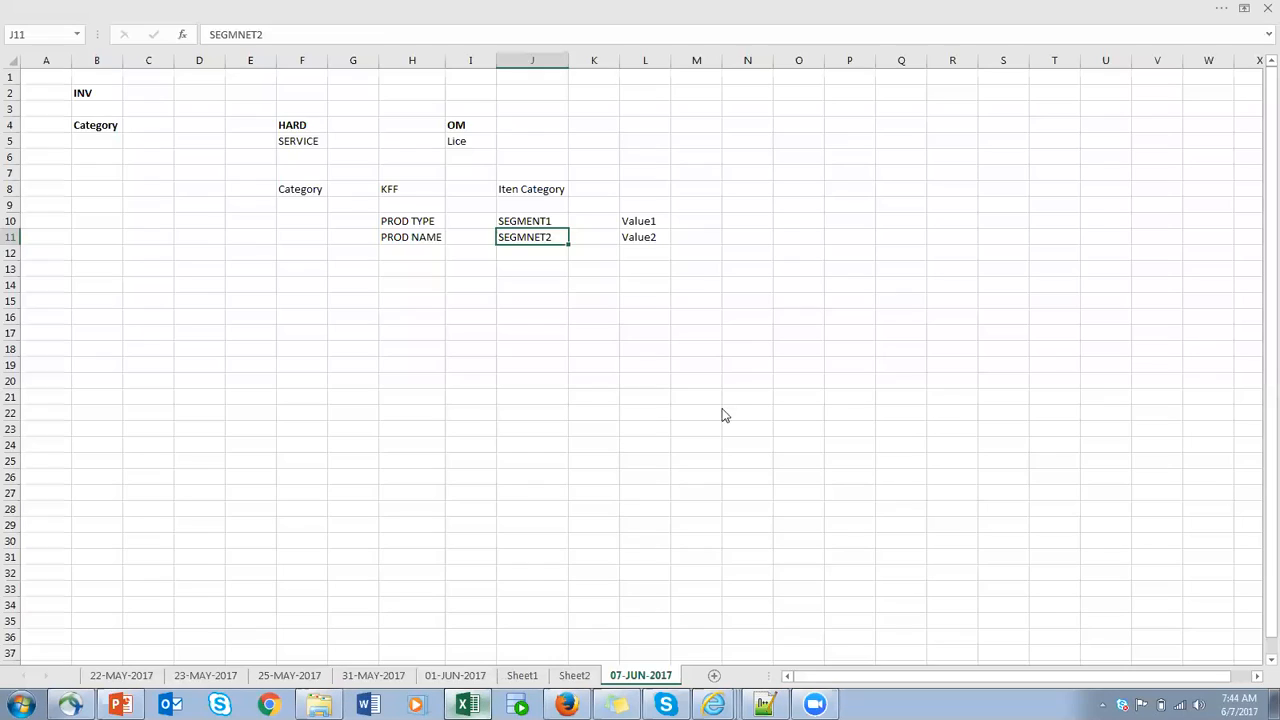
pyautogui.click(604, 330)
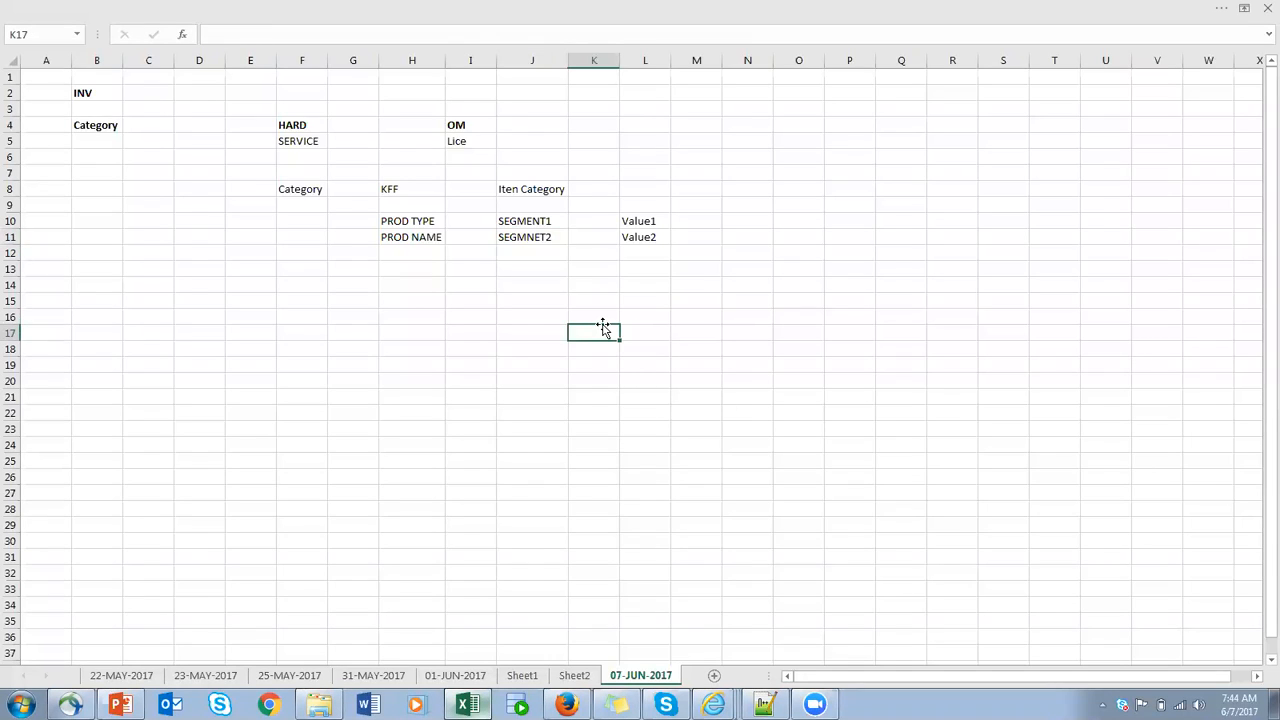
pyautogui.click(162, 349)
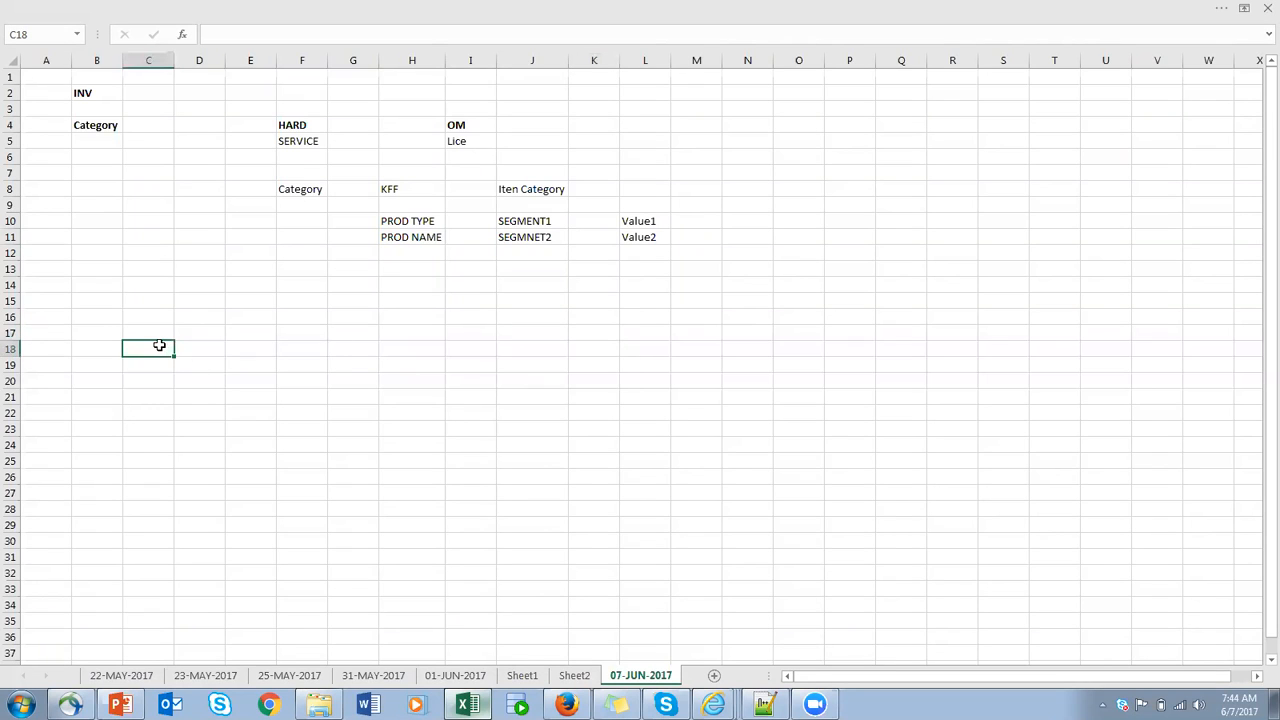
pyautogui.write('Ledger')
pyautogui.click(168, 60)
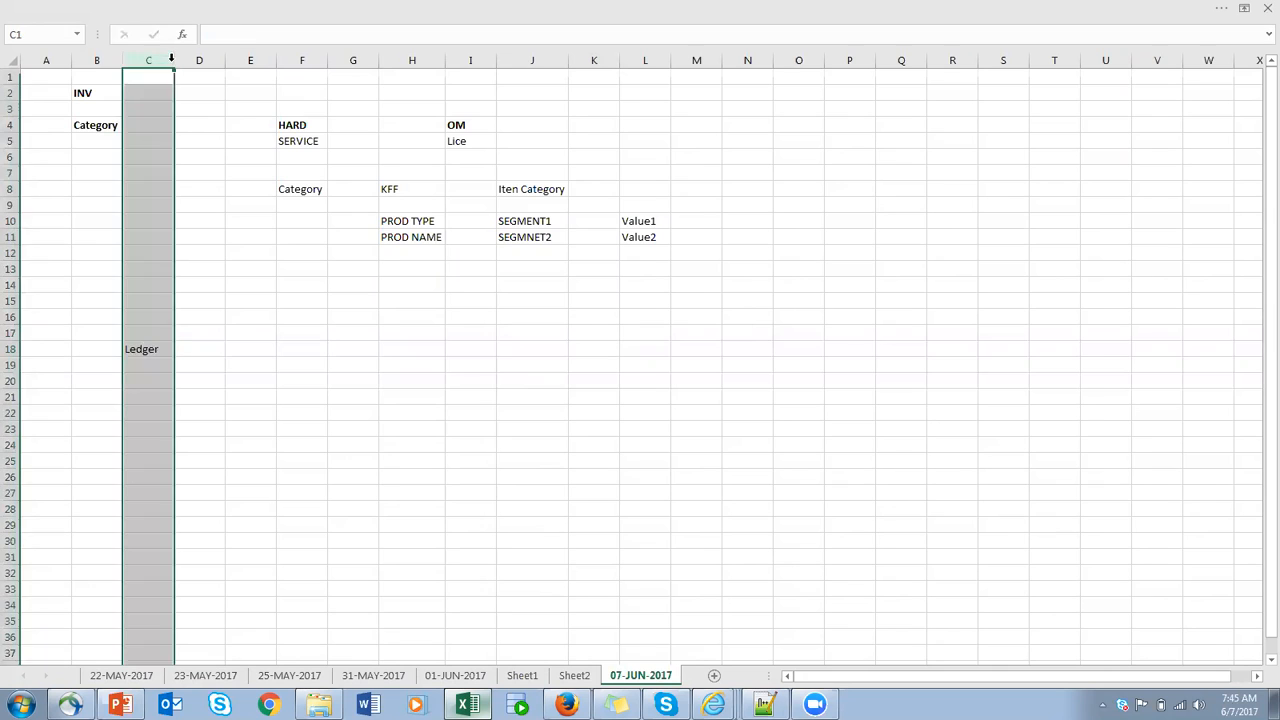
pyautogui.doubleClick(174, 60)
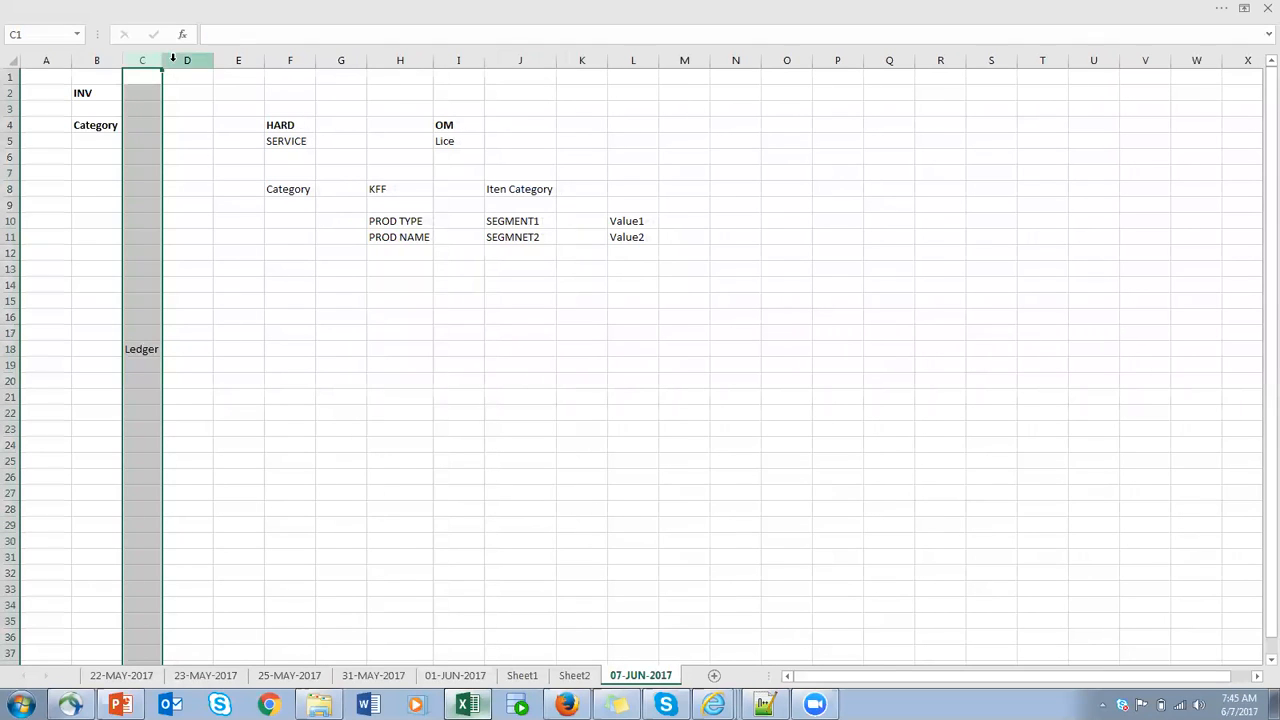
pyautogui.click(236, 347)
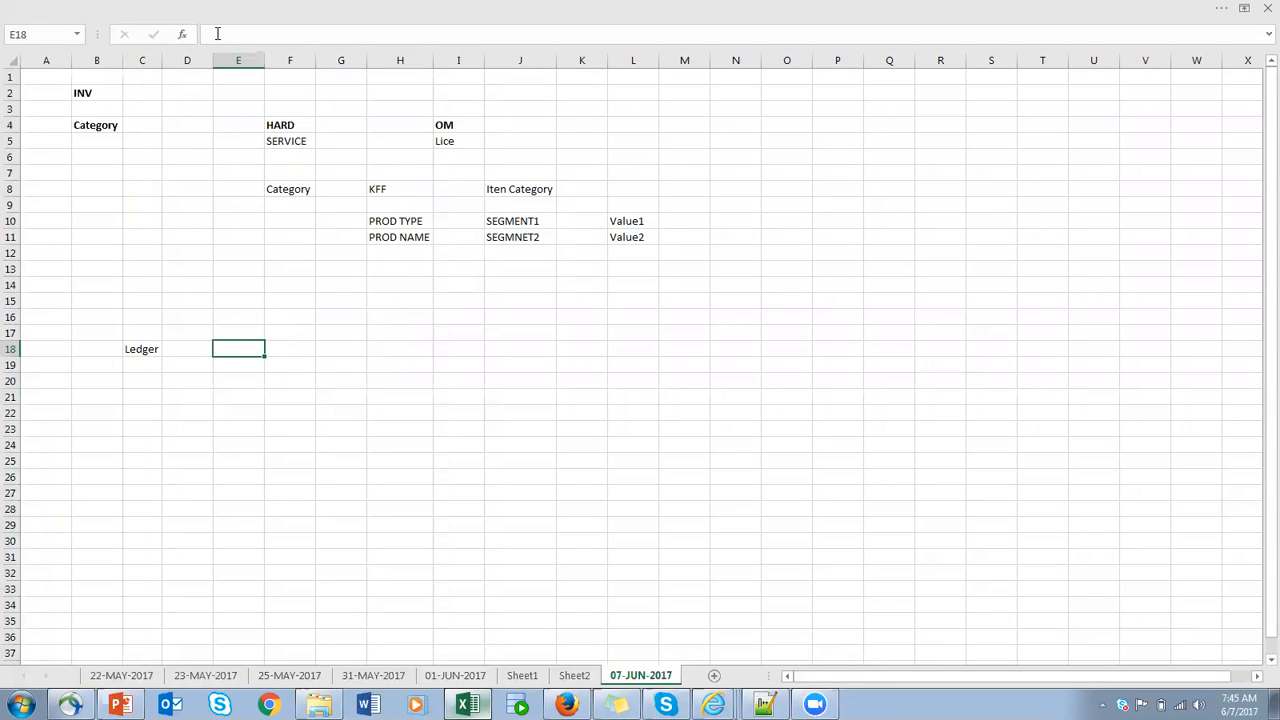
# - Switch to the PowerPoint deck and review the chart of account creation items on the Enterprise Structure Setup slide
pyautogui.hotkey('alt', 'Tab')
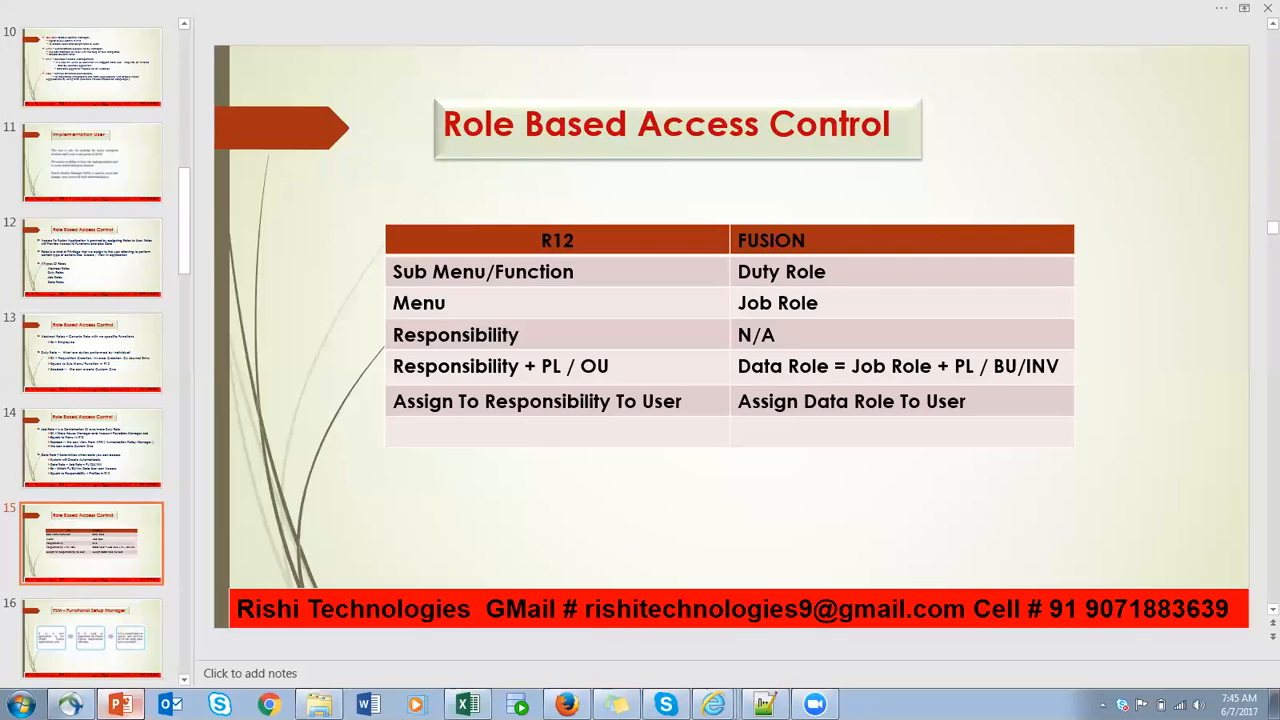
pyautogui.scroll(-1, 776, 341)
pyautogui.scroll(-4, 776, 341)
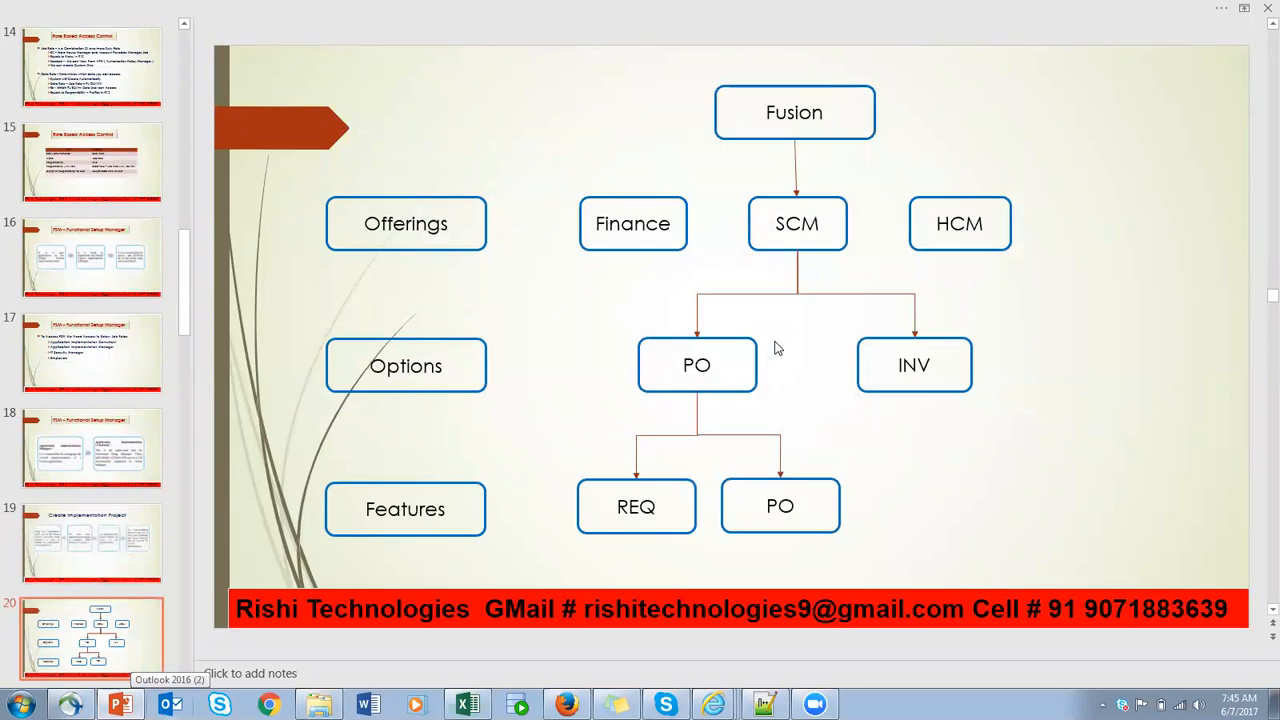
pyautogui.scroll(-2, 778, 344)
pyautogui.scroll(-1, 778, 344)
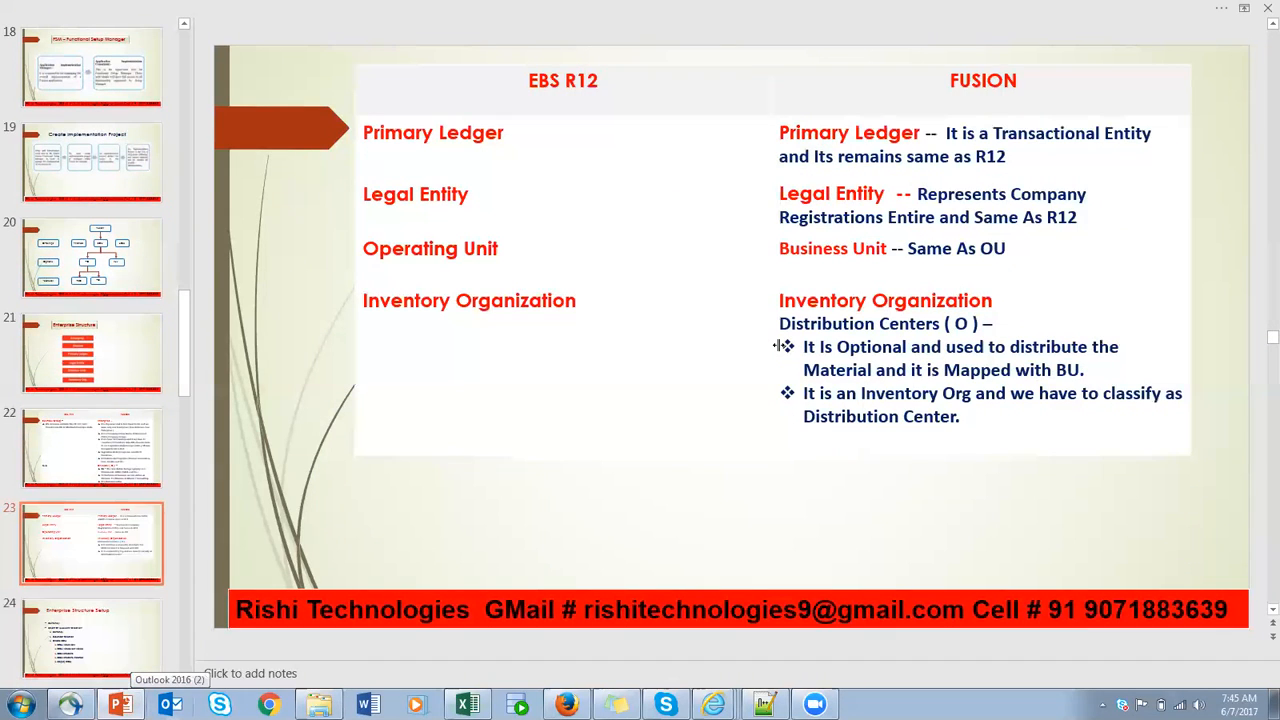
pyautogui.scroll(-1, 778, 346)
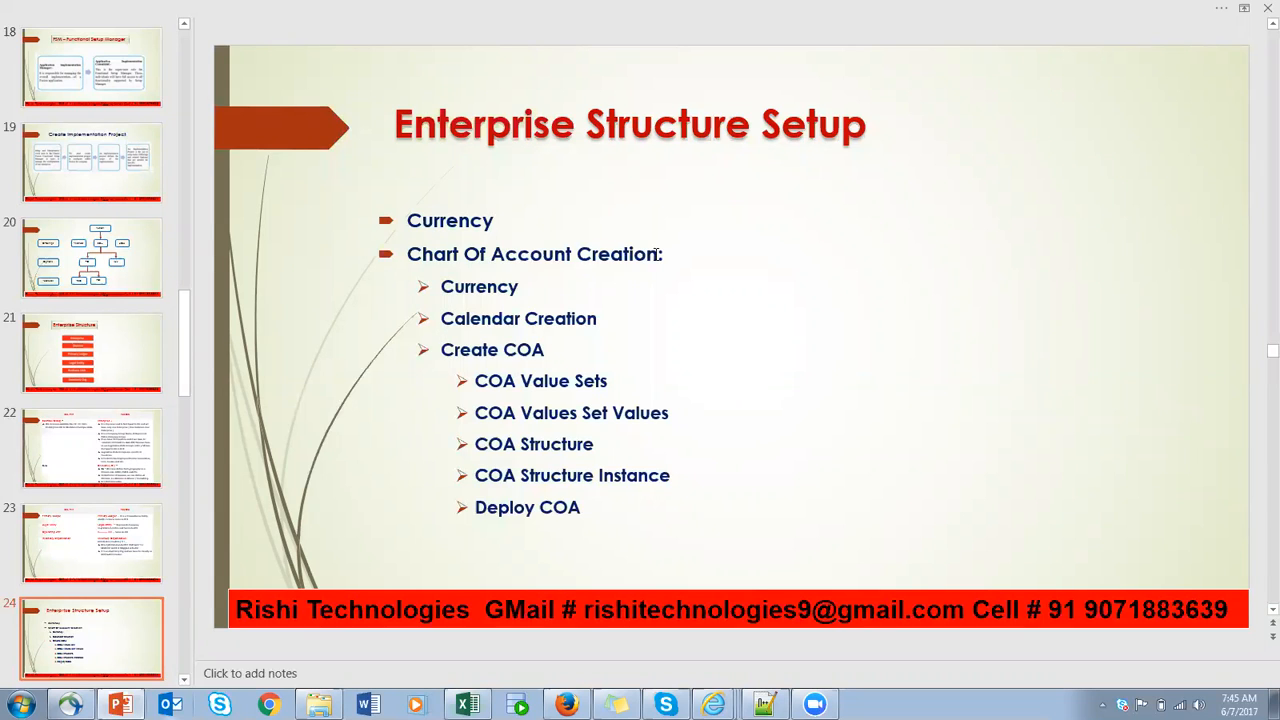
pyautogui.moveTo(409, 255); pyautogui.dragTo(609, 262)
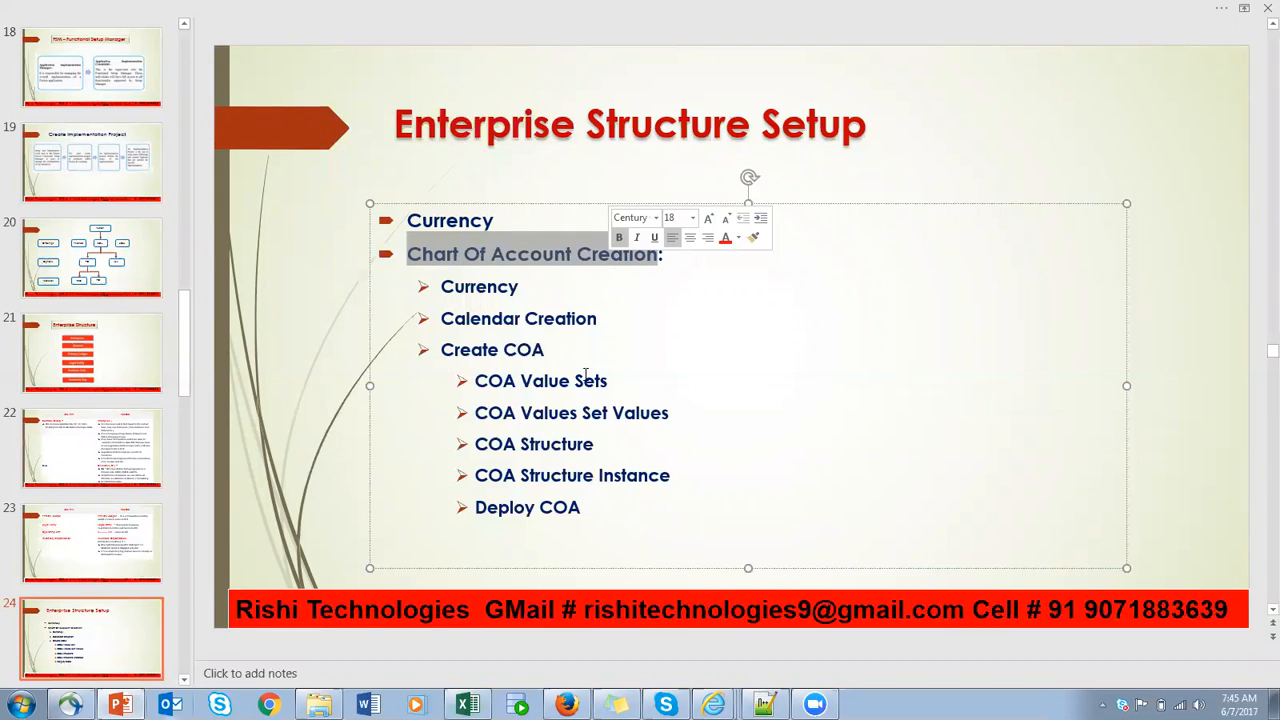
pyautogui.click(489, 447)
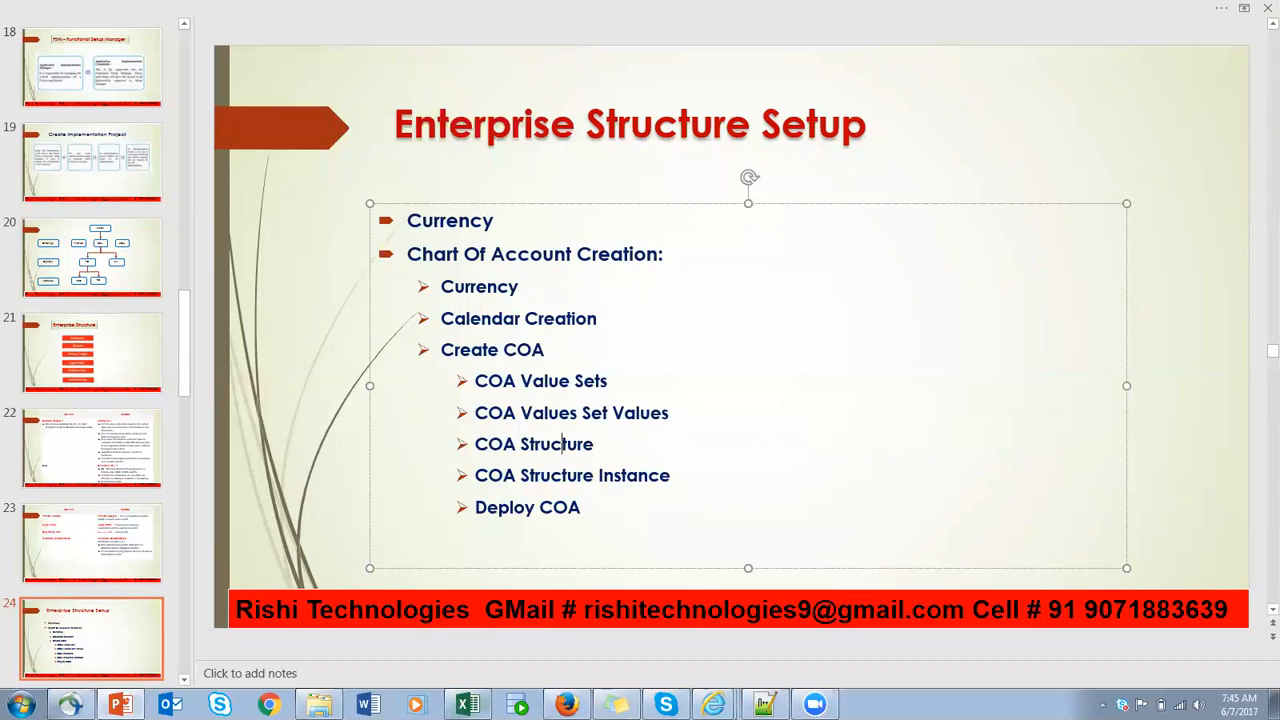
# - Switch back to the Excel workbook and clear the Ledger entry by removing row 18
pyautogui.click(467, 704)
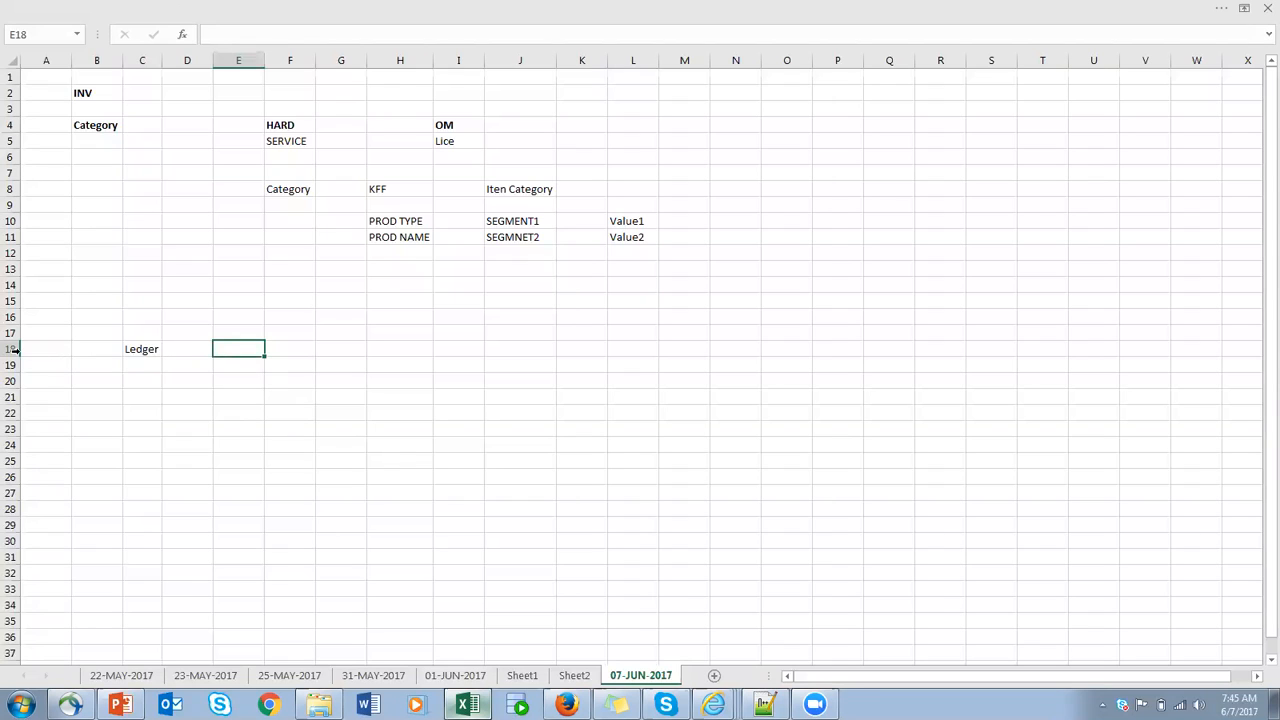
pyautogui.moveTo(12, 349); pyautogui.dragTo(12, 349)
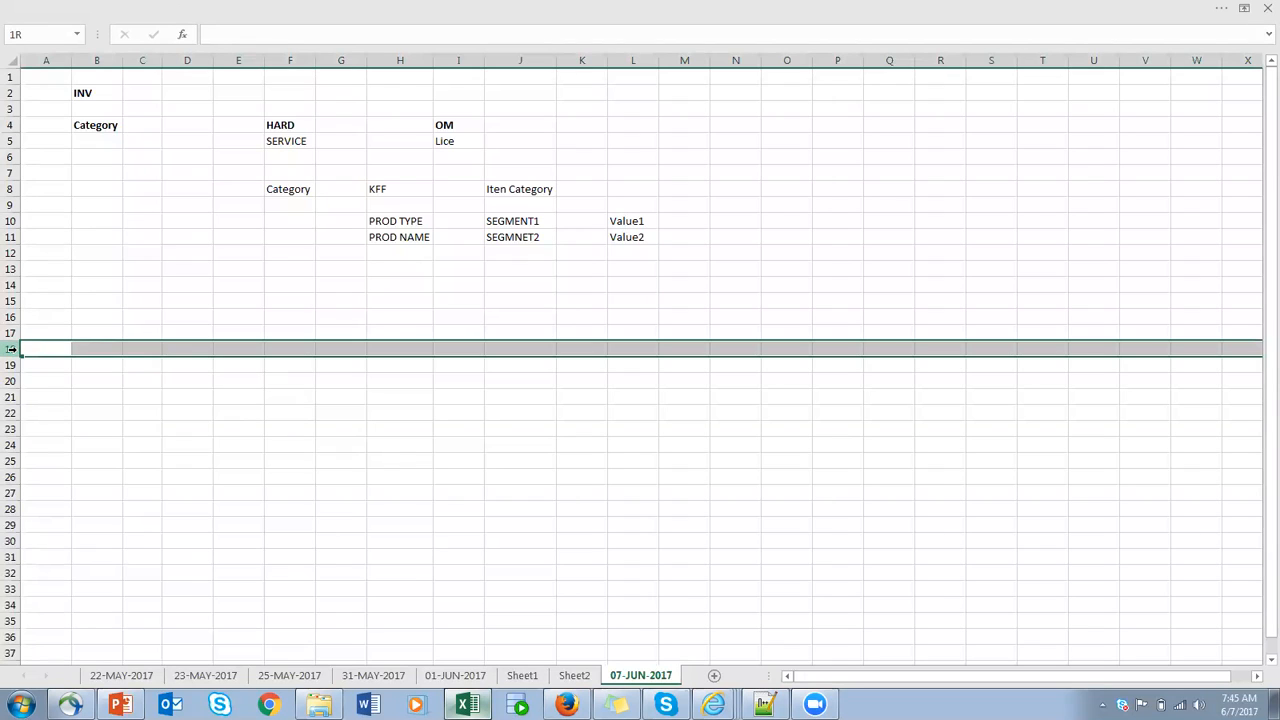
pyautogui.moveTo(12, 349); pyautogui.dragTo(12, 349)
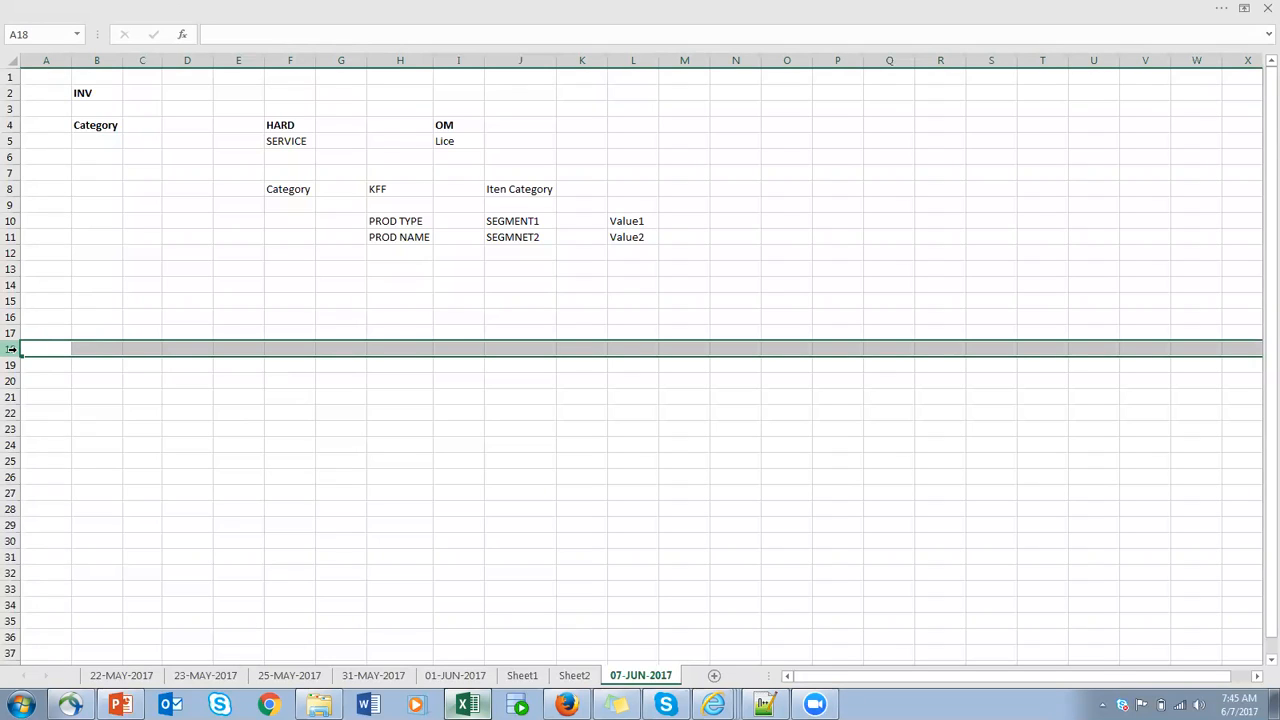
# - Enter COA in cell C18 and COA St in cell H18
pyautogui.click(149, 352)
pyautogui.write('COA')
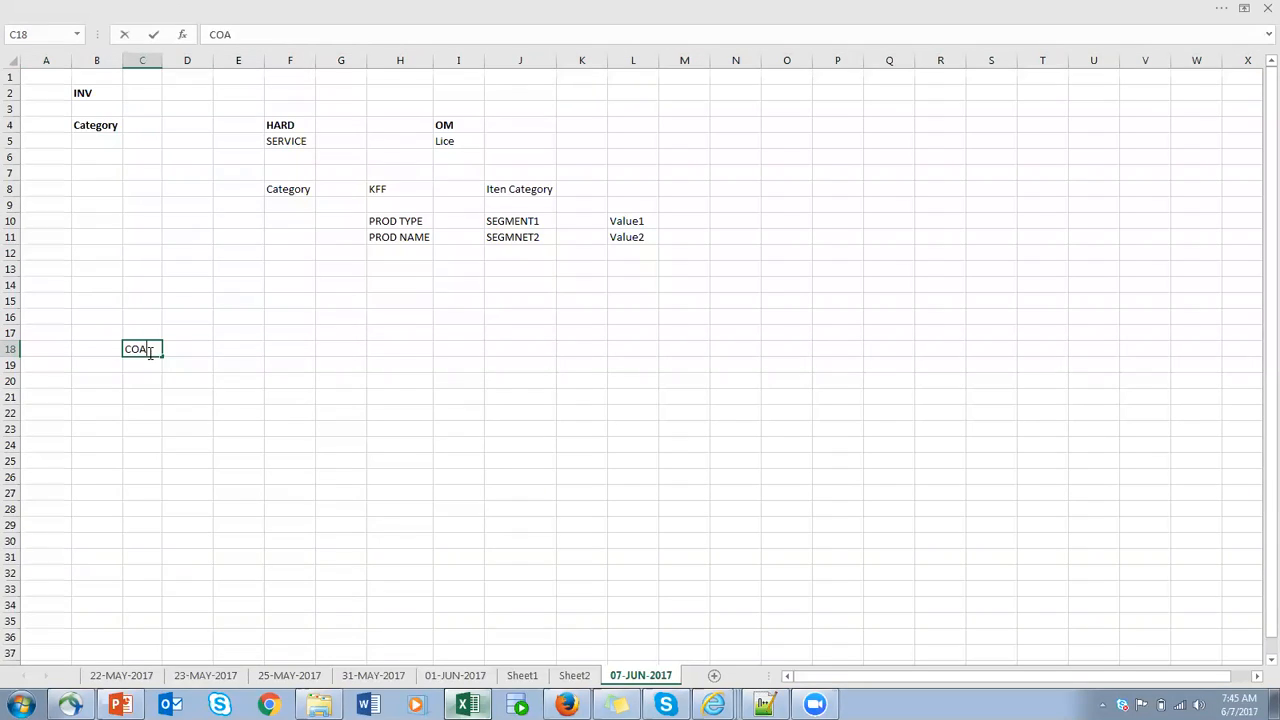
pyautogui.click(409, 349)
pyautogui.write('OA St')
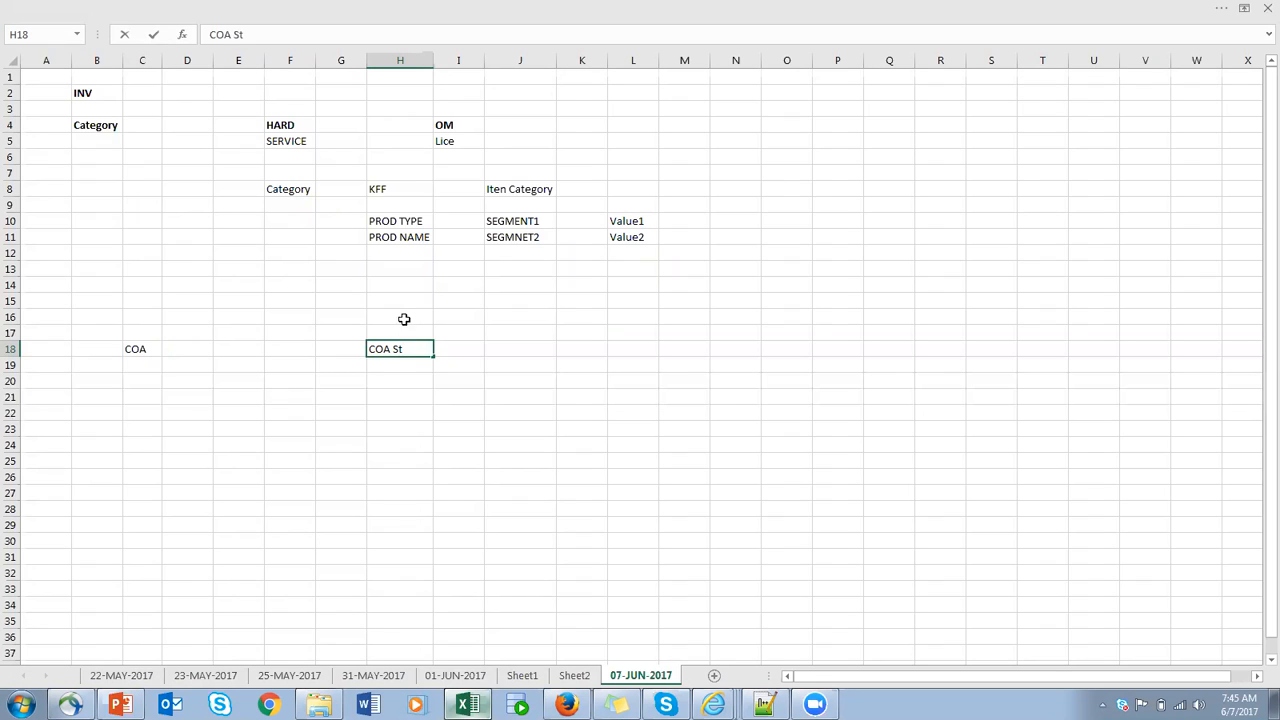
# - Enter the country labels US in cell H16 and IN in cell N16
pyautogui.click(409, 316)
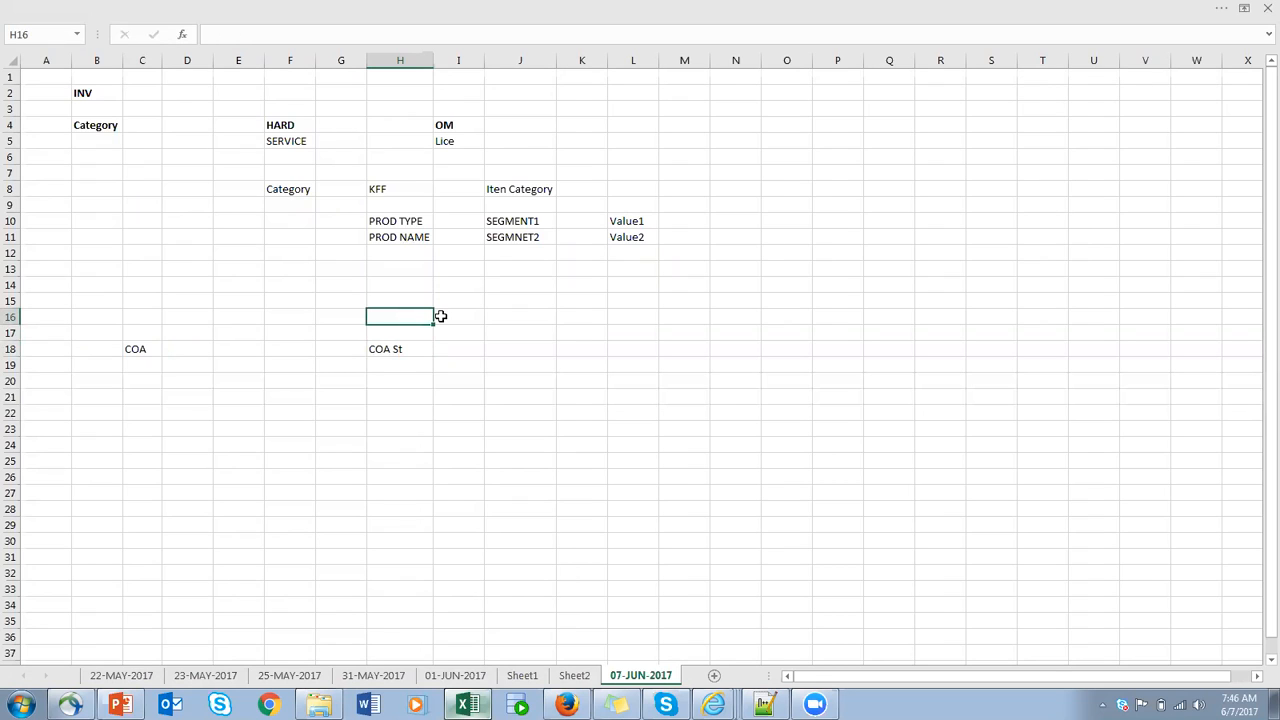
pyautogui.write('US')
pyautogui.click(738, 318)
pyautogui.write('IN')
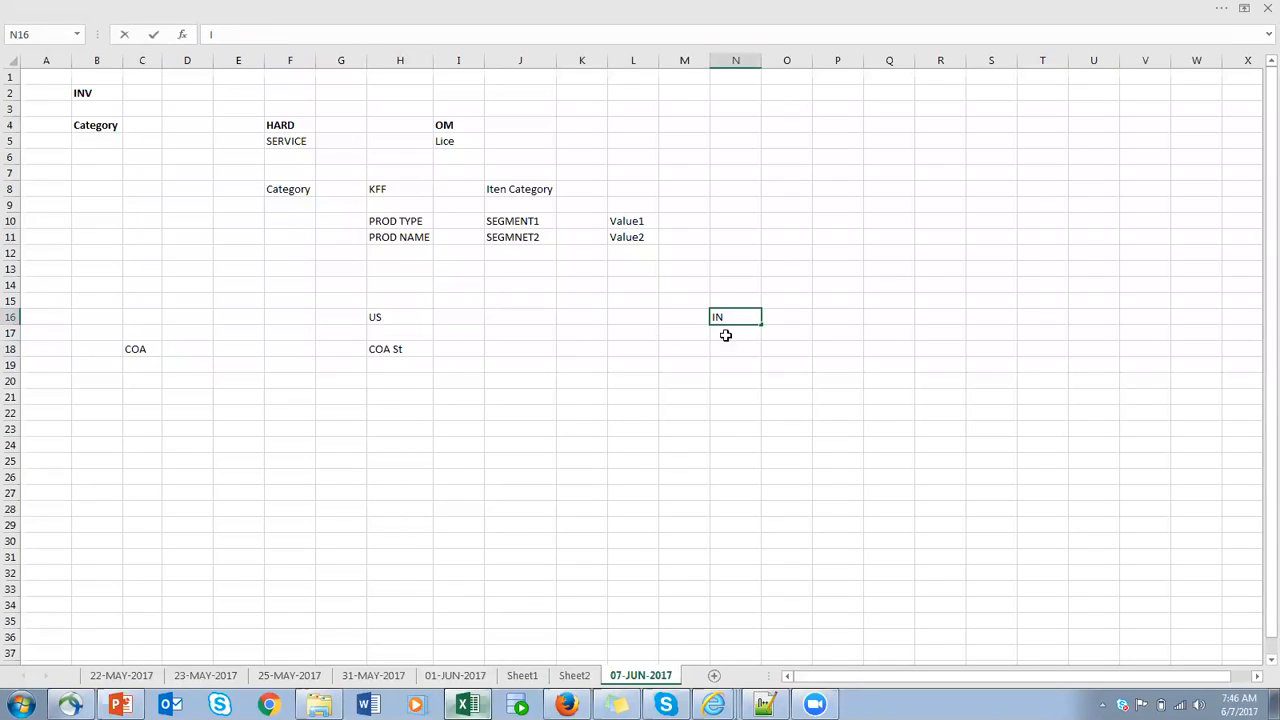
# - Clear the COA St entry from cell H18
pyautogui.click(395, 349)
pyautogui.press('BackSpace')
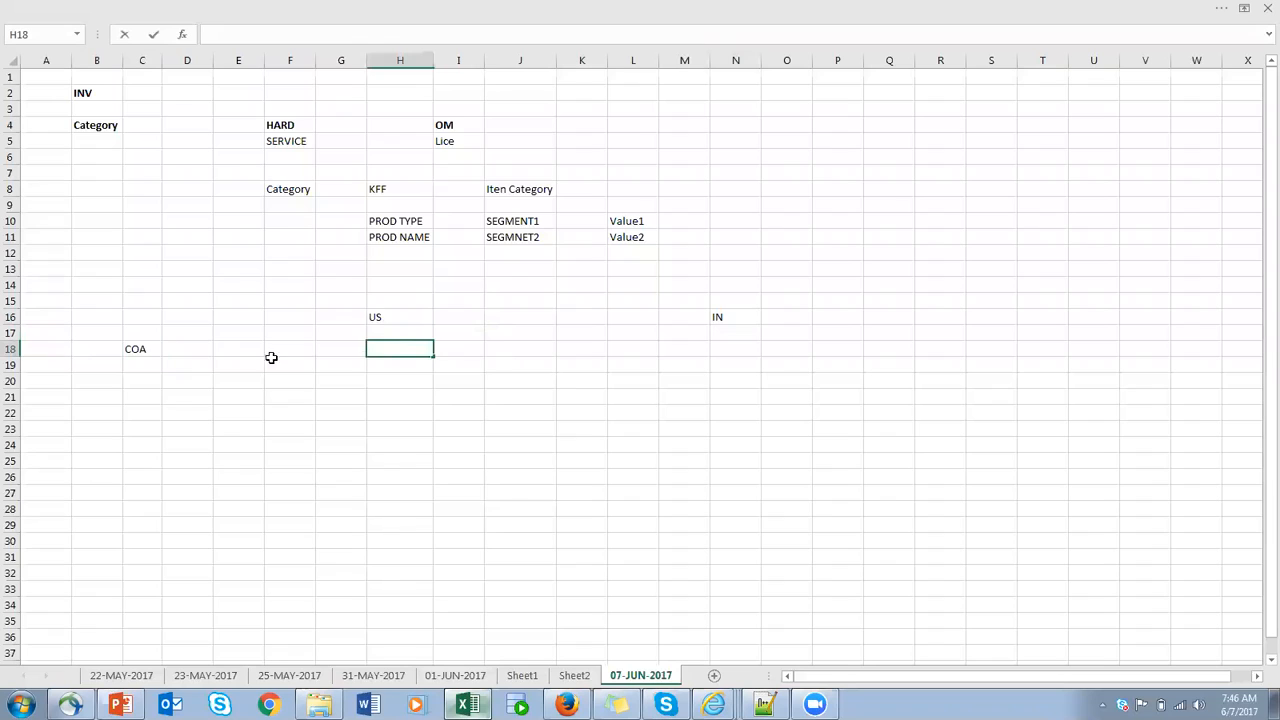
pyautogui.click(187, 347)
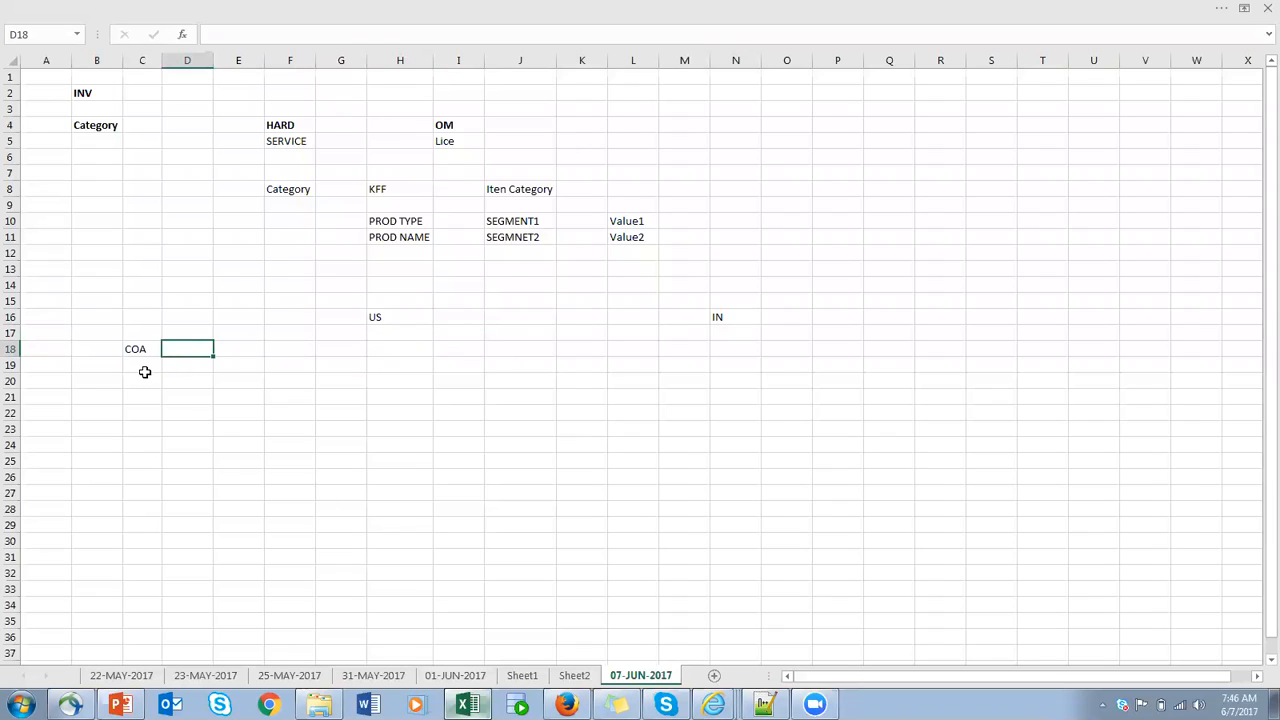
# - Enter COMPANY in cell C19 below COA and fit column C's width to its contents
pyautogui.click(145, 366)
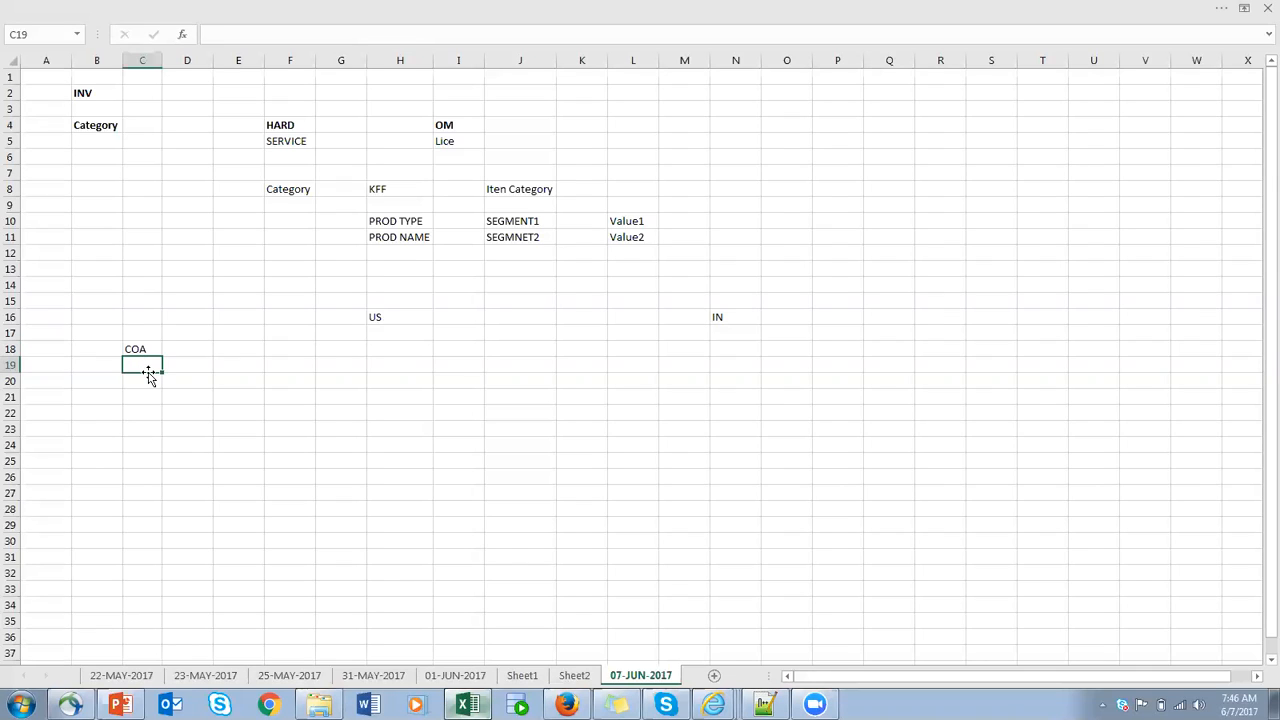
pyautogui.write('COMPANY')
pyautogui.press('Return')
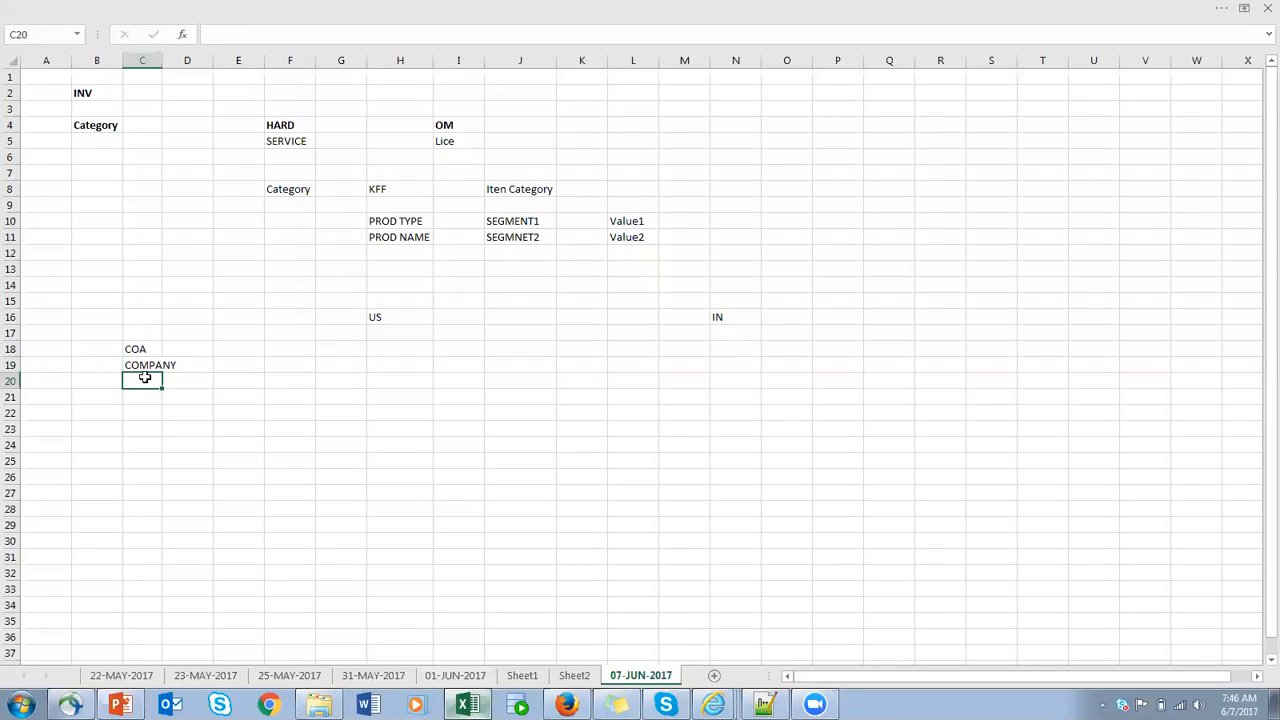
pyautogui.doubleClick(162, 58)
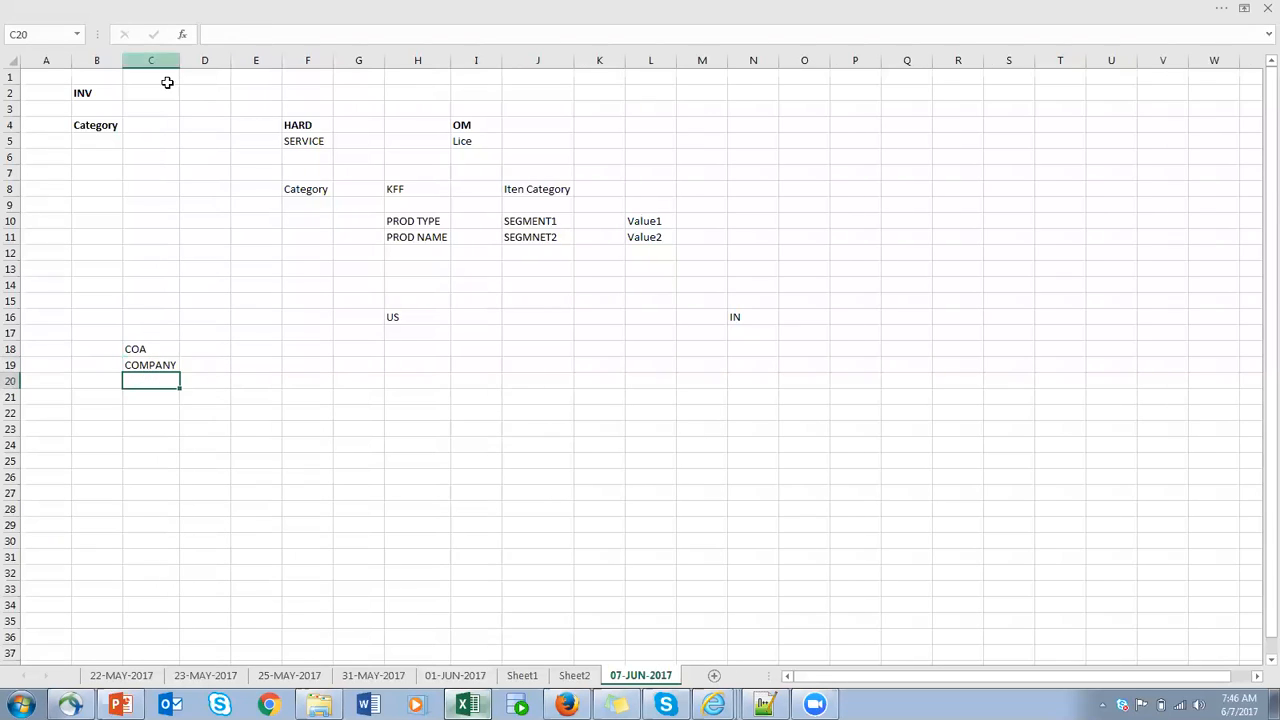
# - Enter DEPT in cell D19 and AC in cell E19 beside COMPANY
pyautogui.click(212, 364)
pyautogui.write('D')
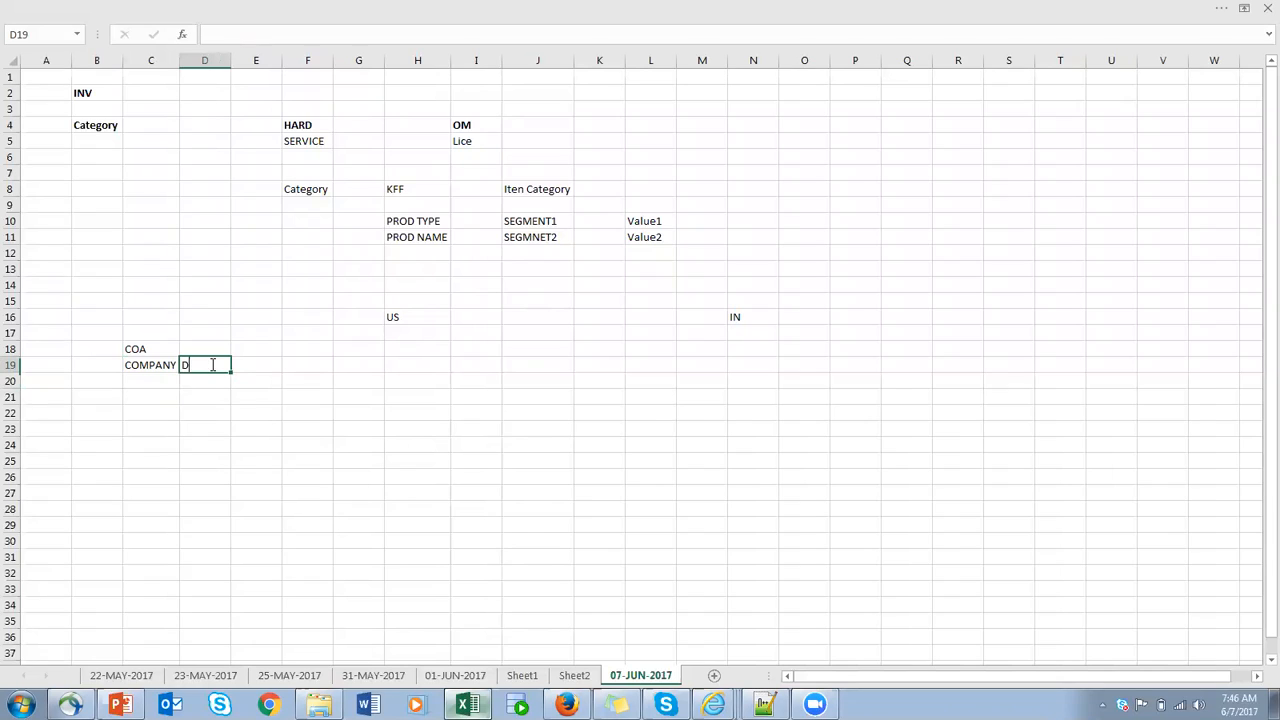
pyautogui.write('EPT')
pyautogui.click(250, 360)
pyautogui.write('AC')
pyautogui.click(324, 363)
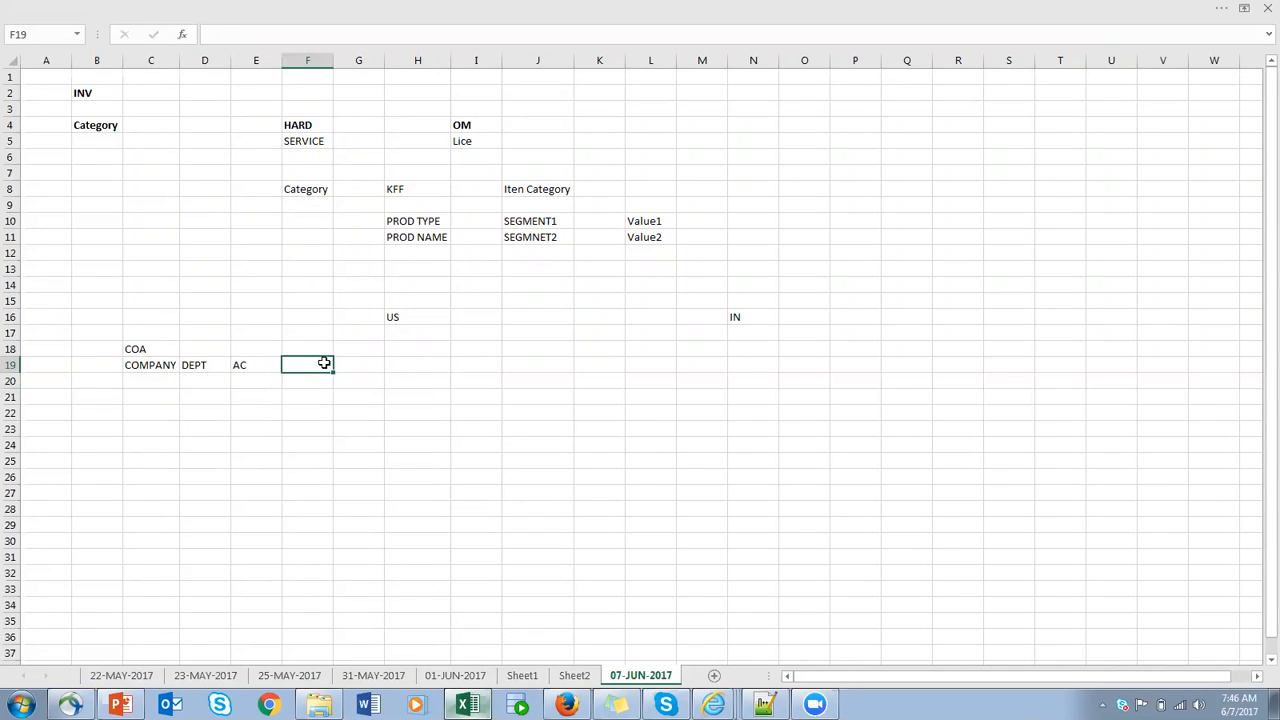
# - Select the COMPANY, DEPT and AC cells, check the catalogs key flexfield page in Firefox, and return to the Excel workbook
pyautogui.click(12, 364)
pyautogui.moveTo(137, 364); pyautogui.dragTo(267, 365)
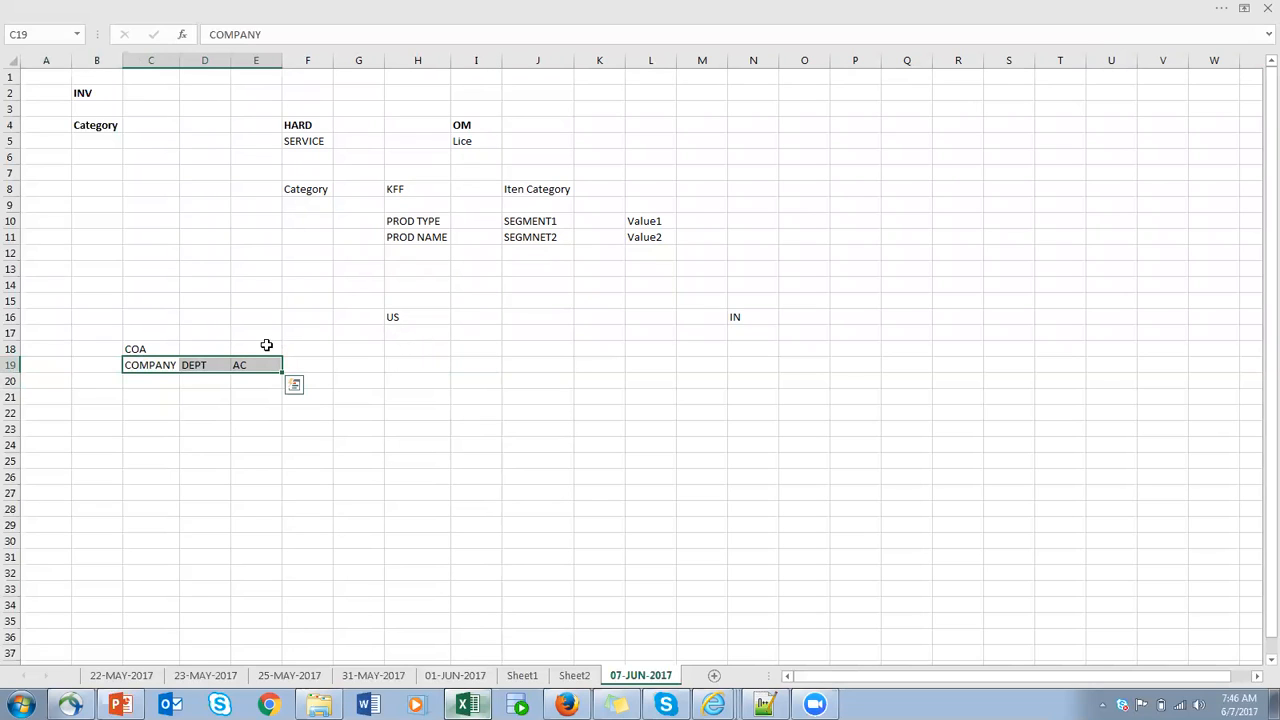
pyautogui.click(568, 704)
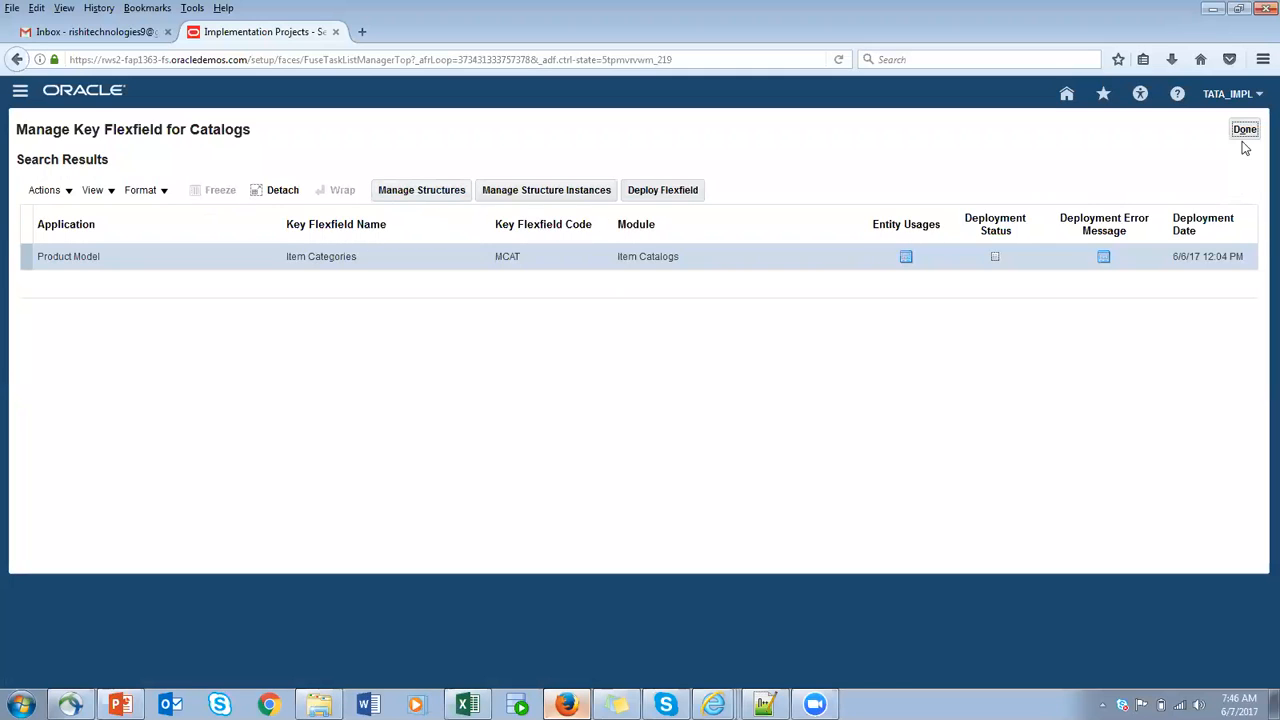
pyautogui.hotkey('alt', 'Tab')
# - Enter COA1 in cell H18
pyautogui.click(407, 346)
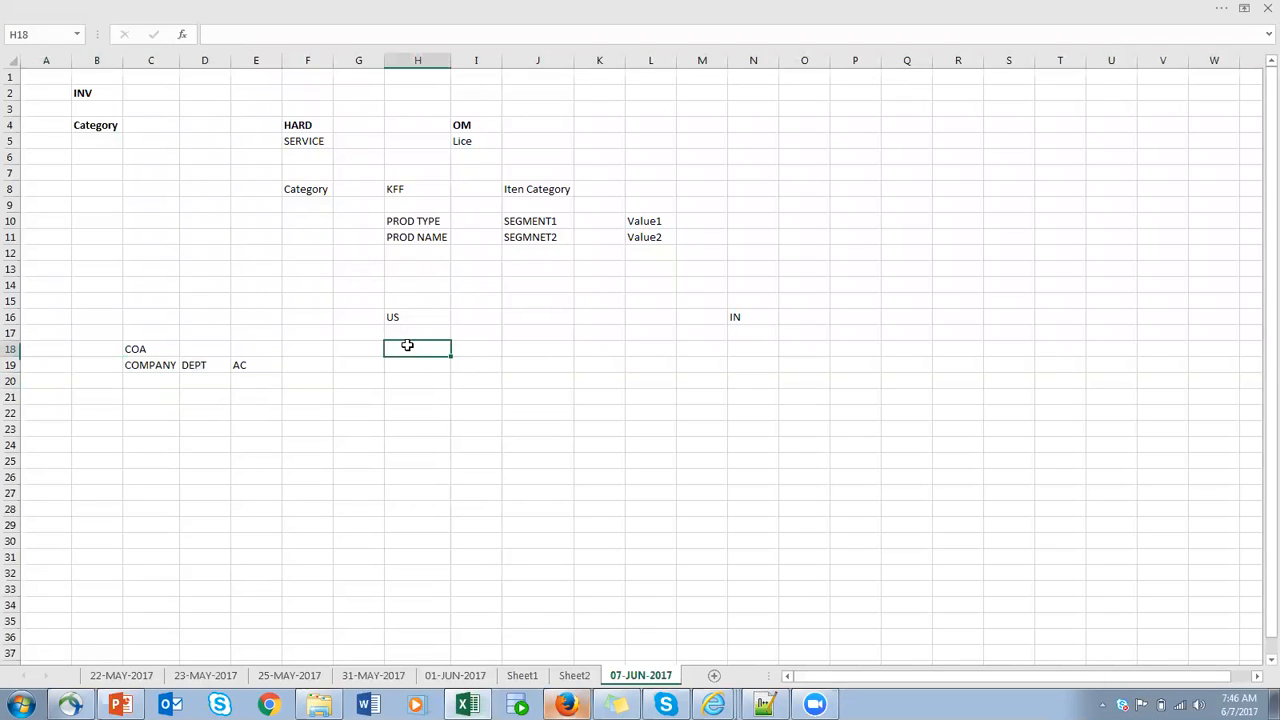
pyautogui.write('CO')
pyautogui.press('BackSpace')
pyautogui.press('BackSpace')
pyautogui.write('TATACOA1')
# - Move the US label from cell H16 to cell K16
pyautogui.click(411, 320)
pyautogui.hotkey('ctrl', 'c')
pyautogui.click(588, 320)
pyautogui.hotkey('ctrl', 'v')
pyautogui.click(175, 367)
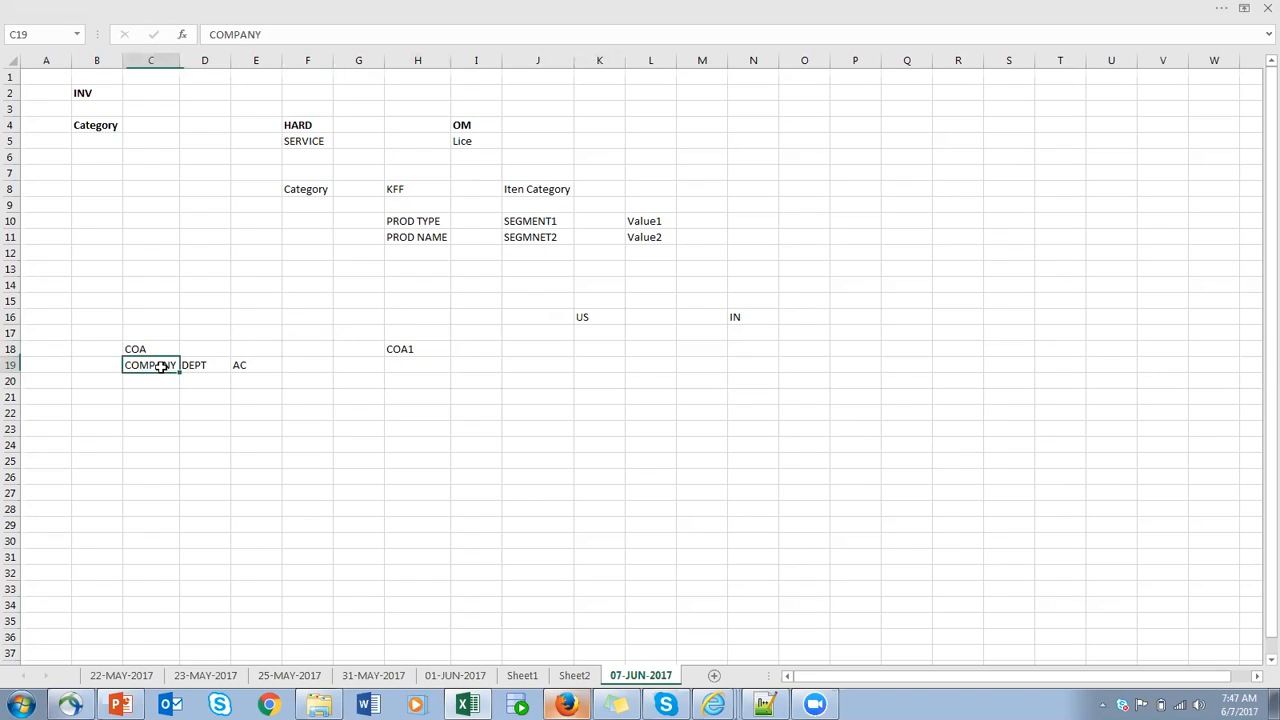
pyautogui.click(251, 365)
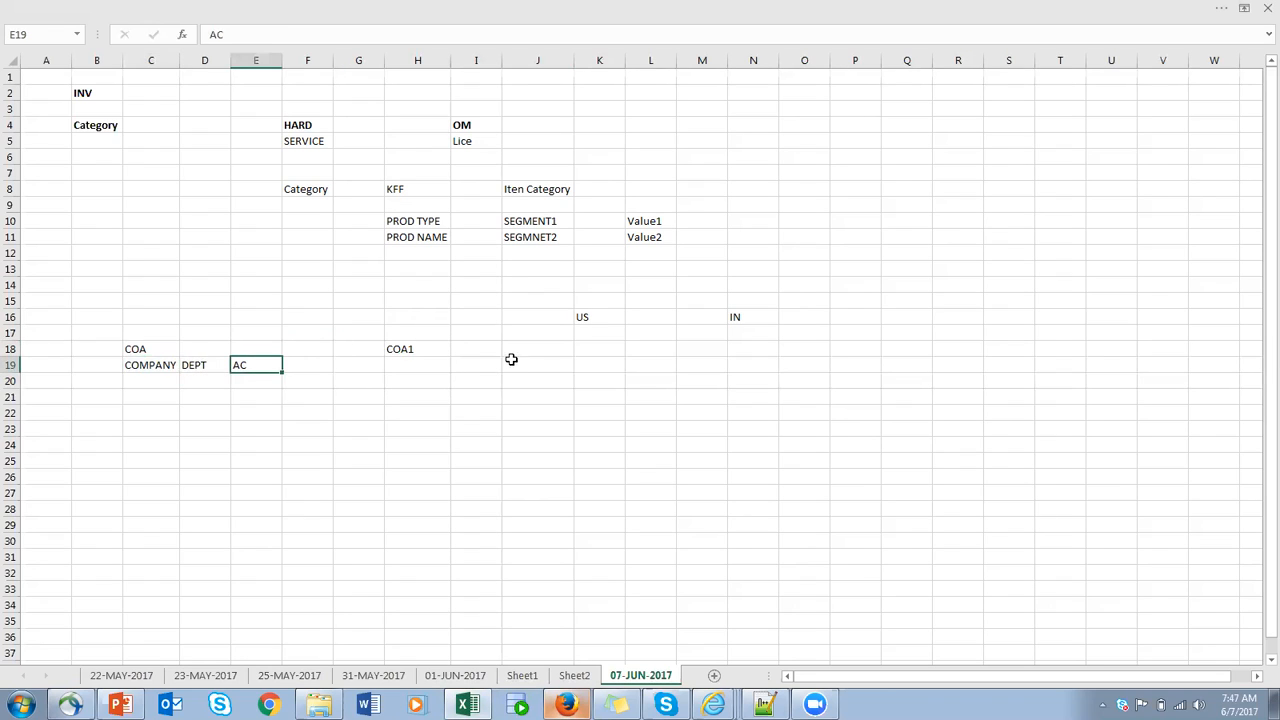
pyautogui.click(441, 351)
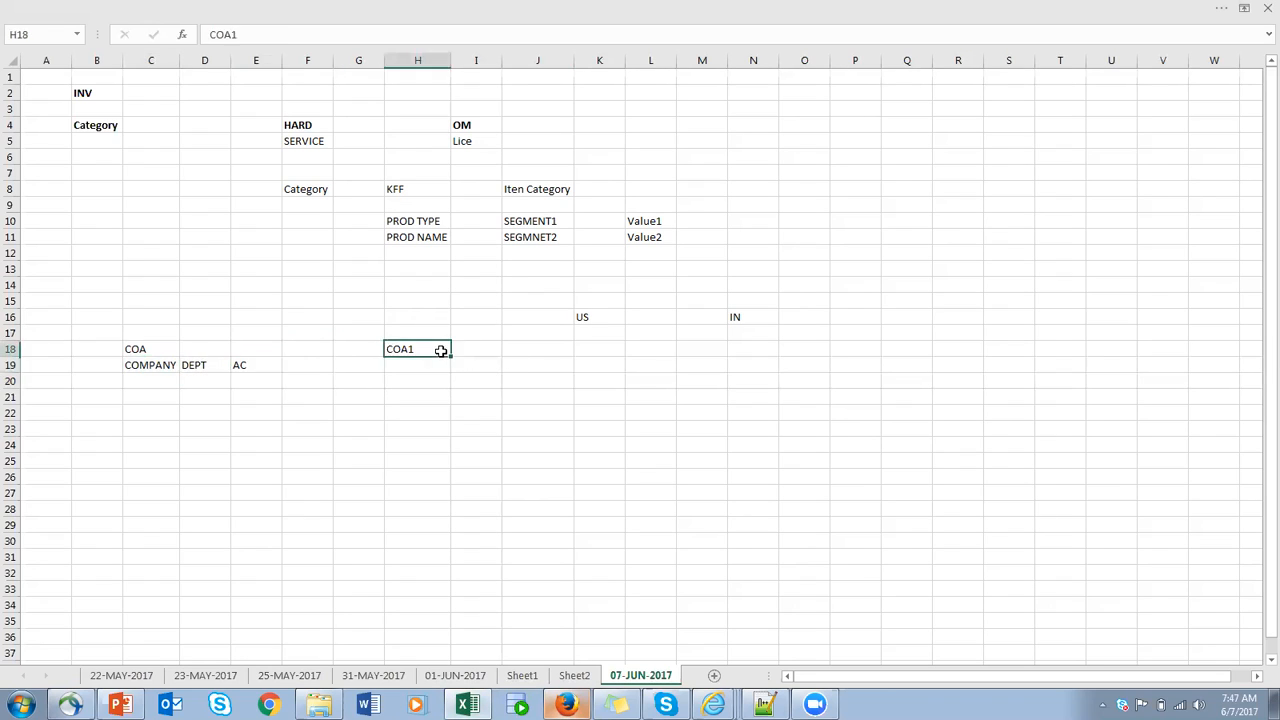
# - Enter Ledger_US in cell K17 and Ledger_IN in cell N17, fitting column K's width to its contents
pyautogui.click(604, 330)
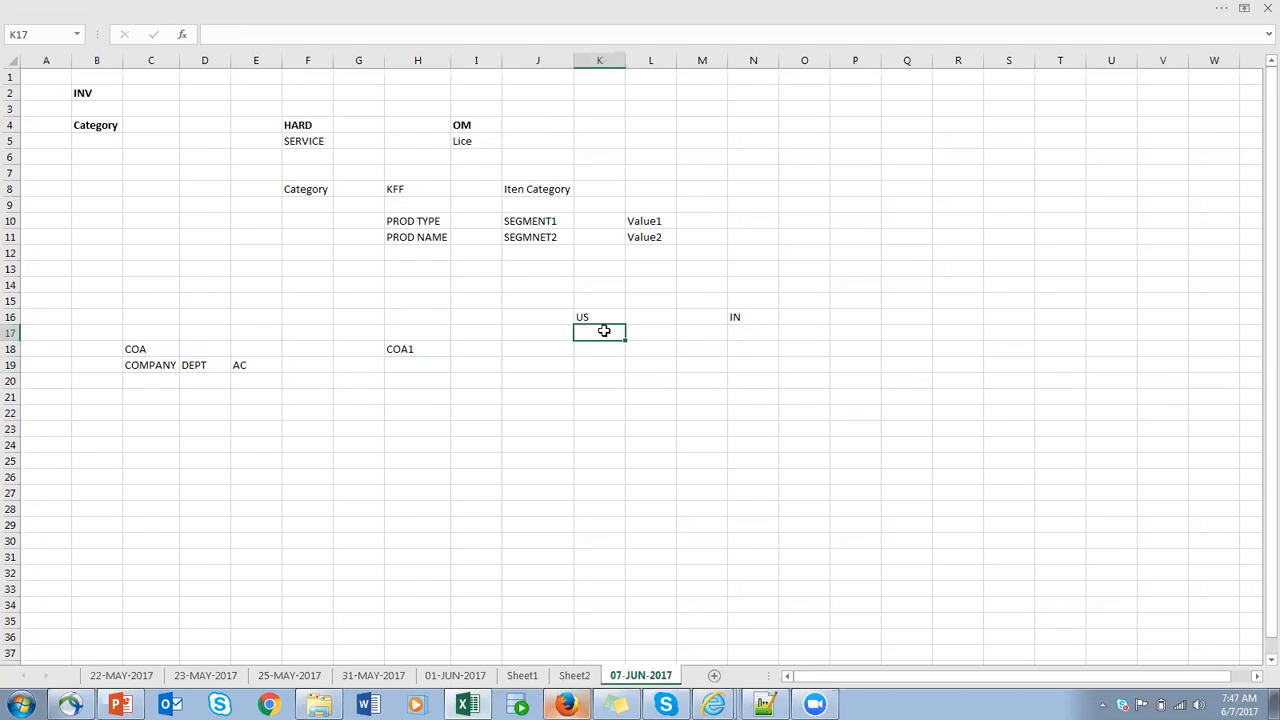
pyautogui.write('Ledger_US')
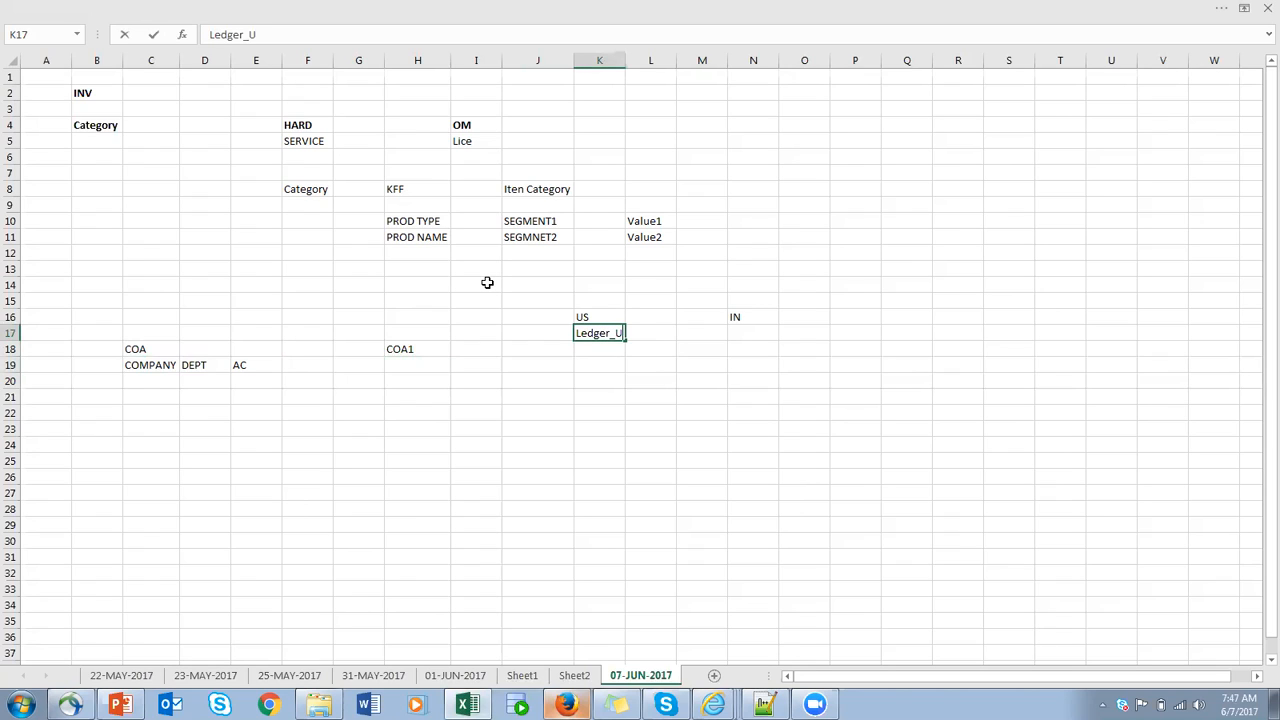
pyautogui.click(750, 332)
pyautogui.write('Ledger_')
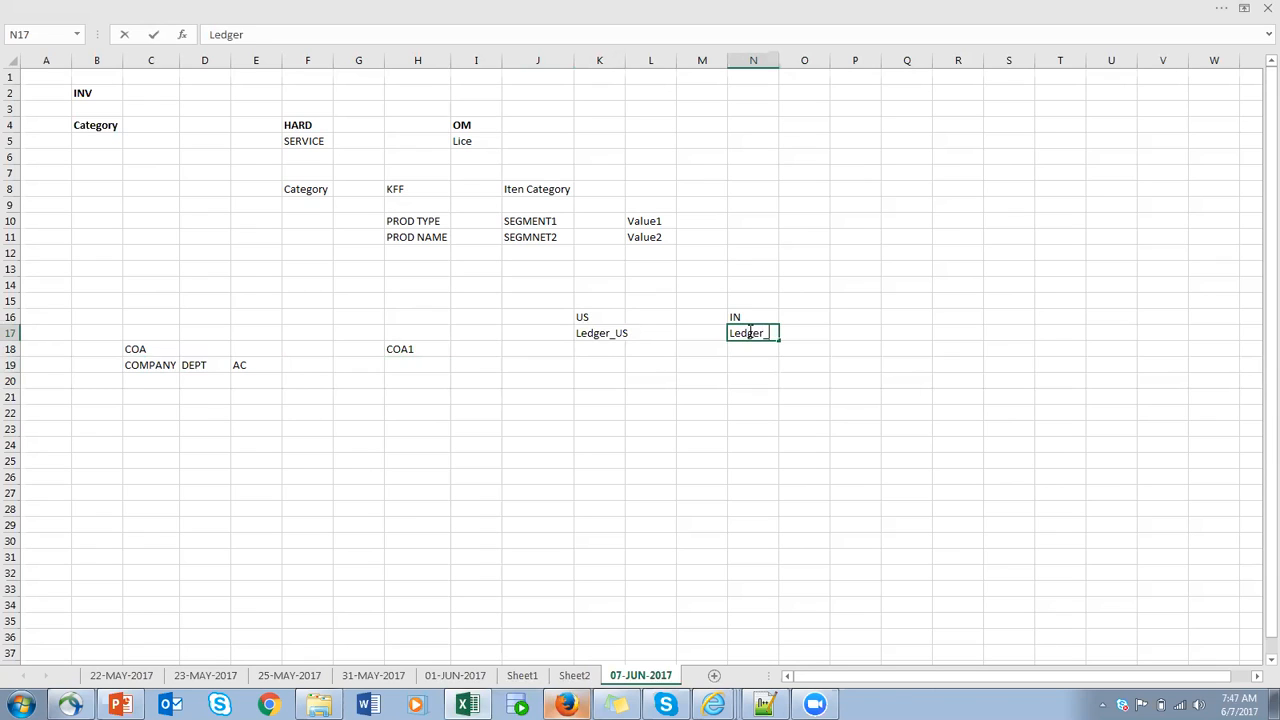
pyautogui.write('IN')
pyautogui.click(620, 60)
pyautogui.doubleClick(624, 60)
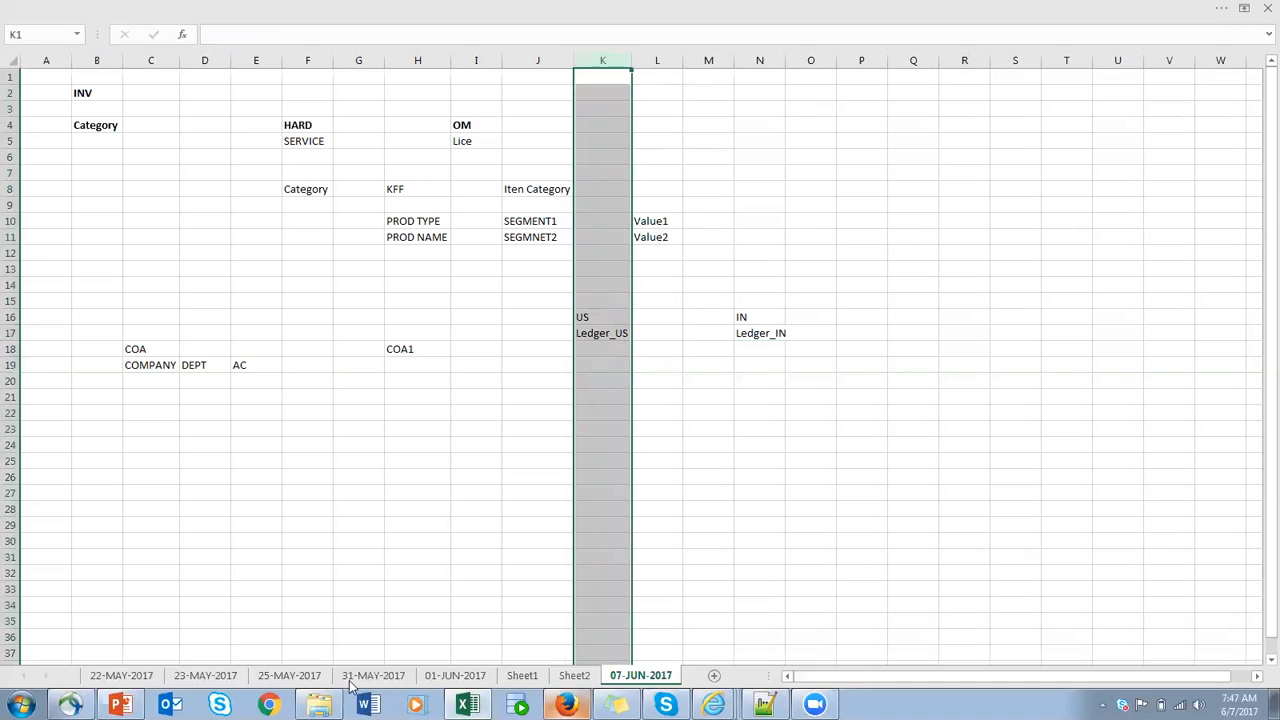
# - Check the chart of account creation items in the PowerPoint deck, and return to Excel to review the ledger and COA segment cells
pyautogui.click(120, 704)
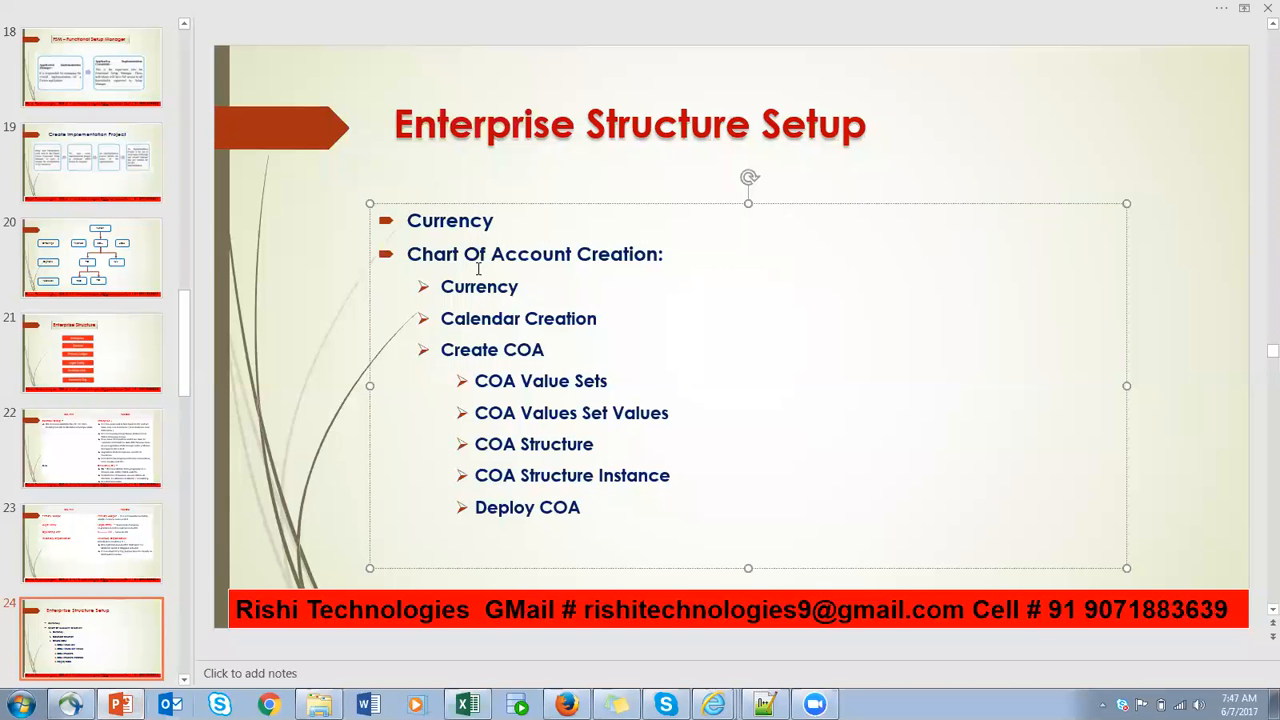
pyautogui.hotkey('alt', 'Tab')
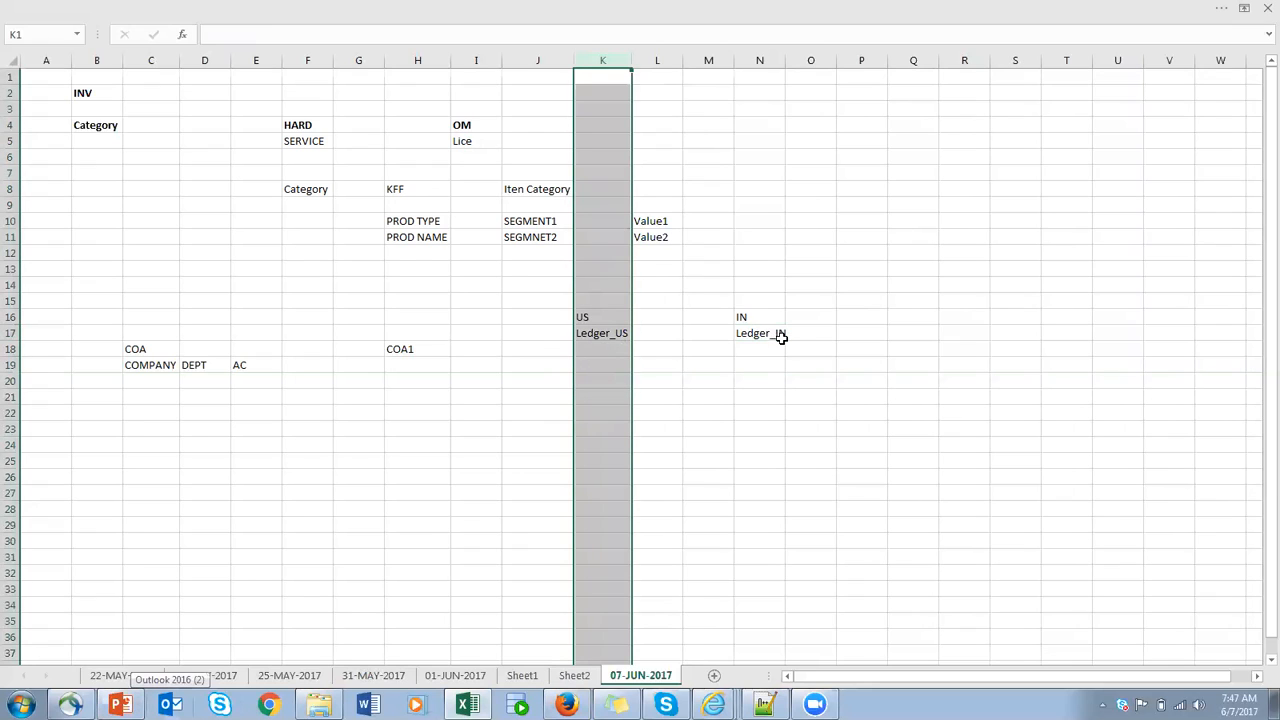
pyautogui.click(607, 333)
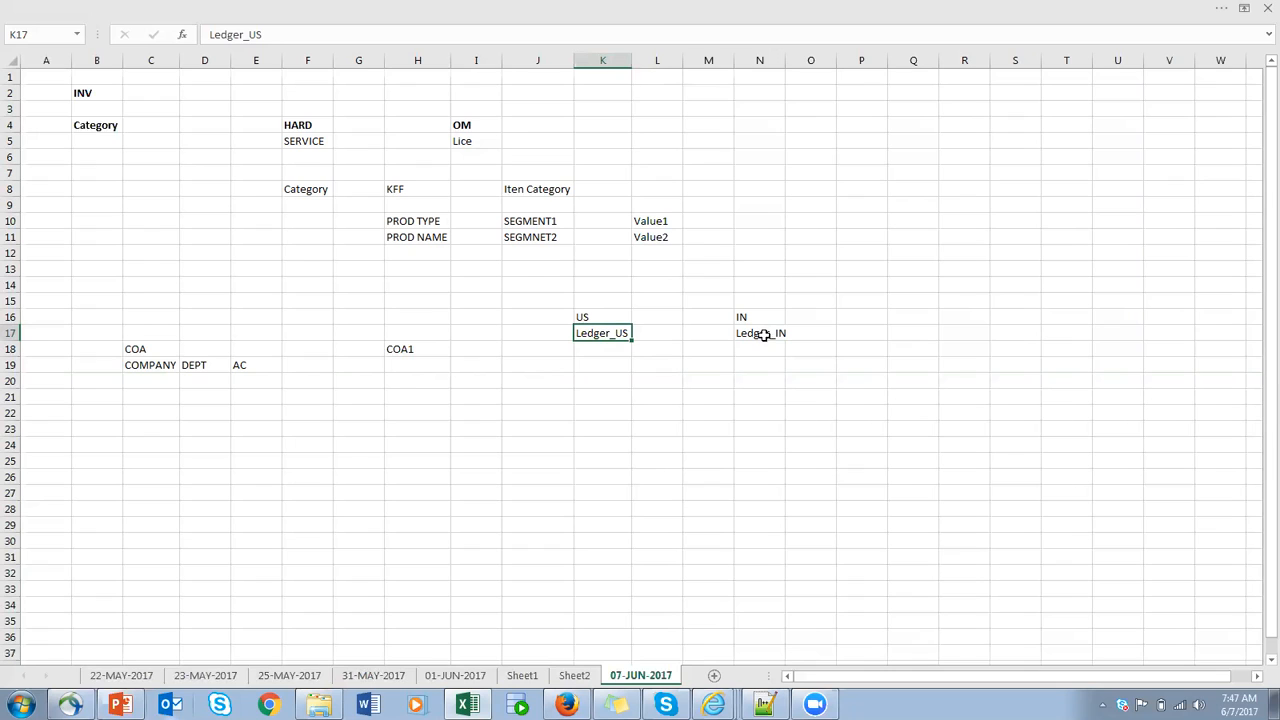
pyautogui.click(421, 347)
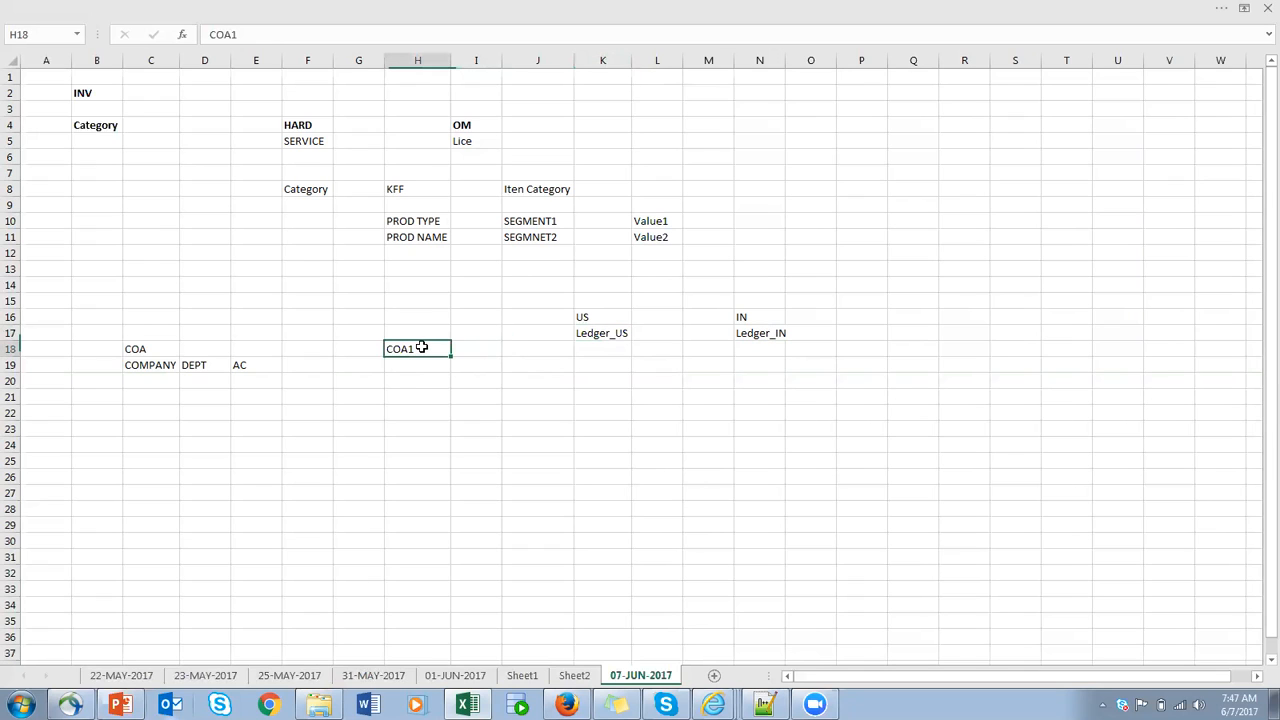
pyautogui.click(148, 365)
pyautogui.click(200, 366)
pyautogui.click(245, 366)
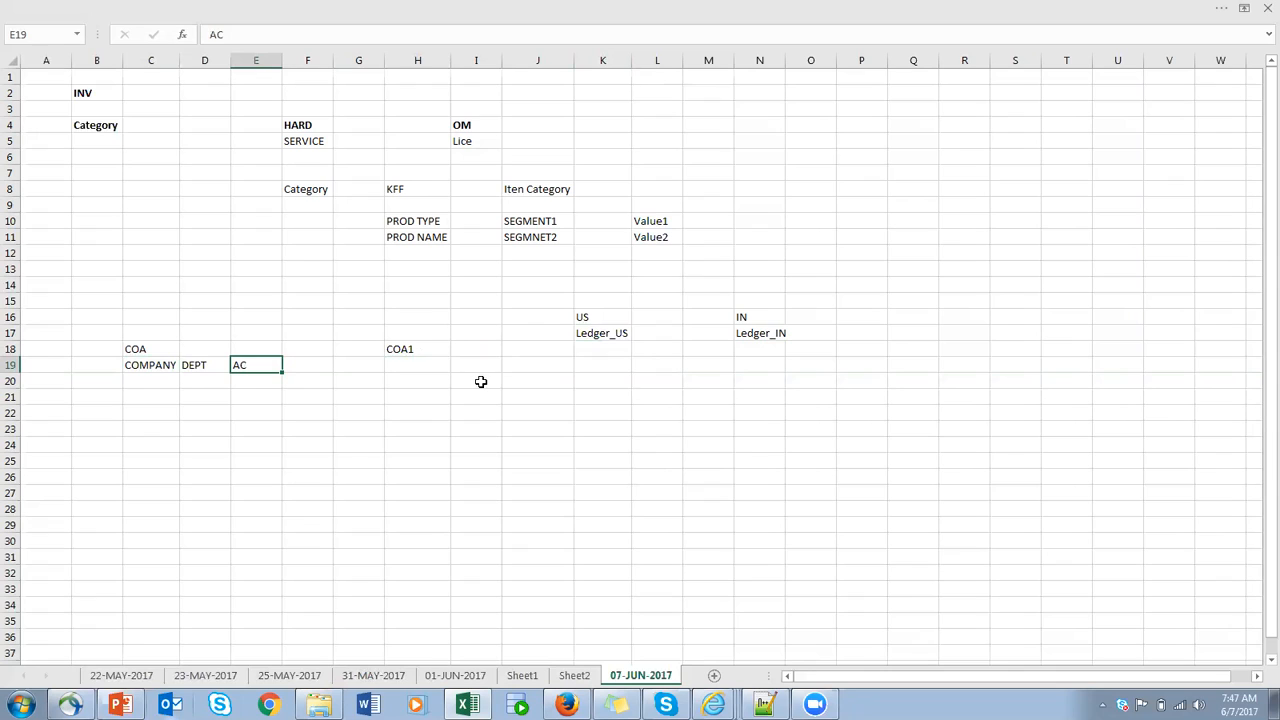
# - Replace the entry in cell H18 with CASE1 and enter COA1 in cell I18
pyautogui.click(410, 348)
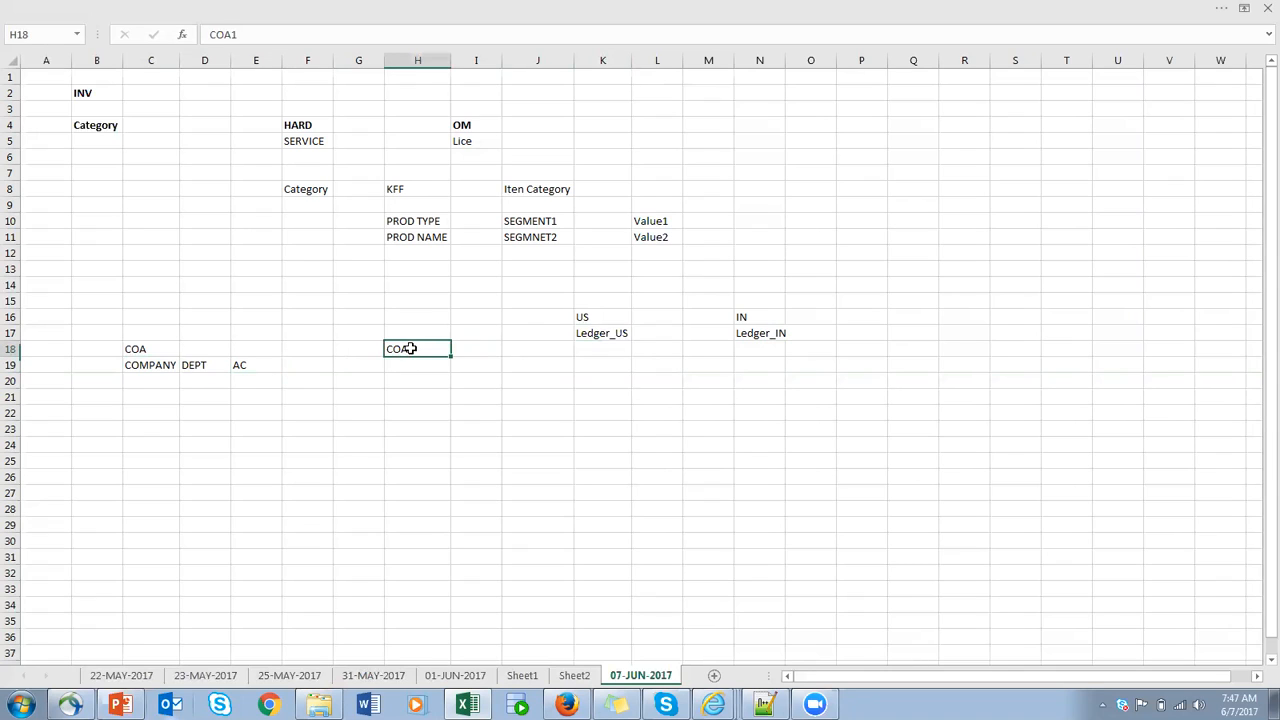
pyautogui.write('CASE1')
pyautogui.click(491, 346)
pyautogui.write('COA1')
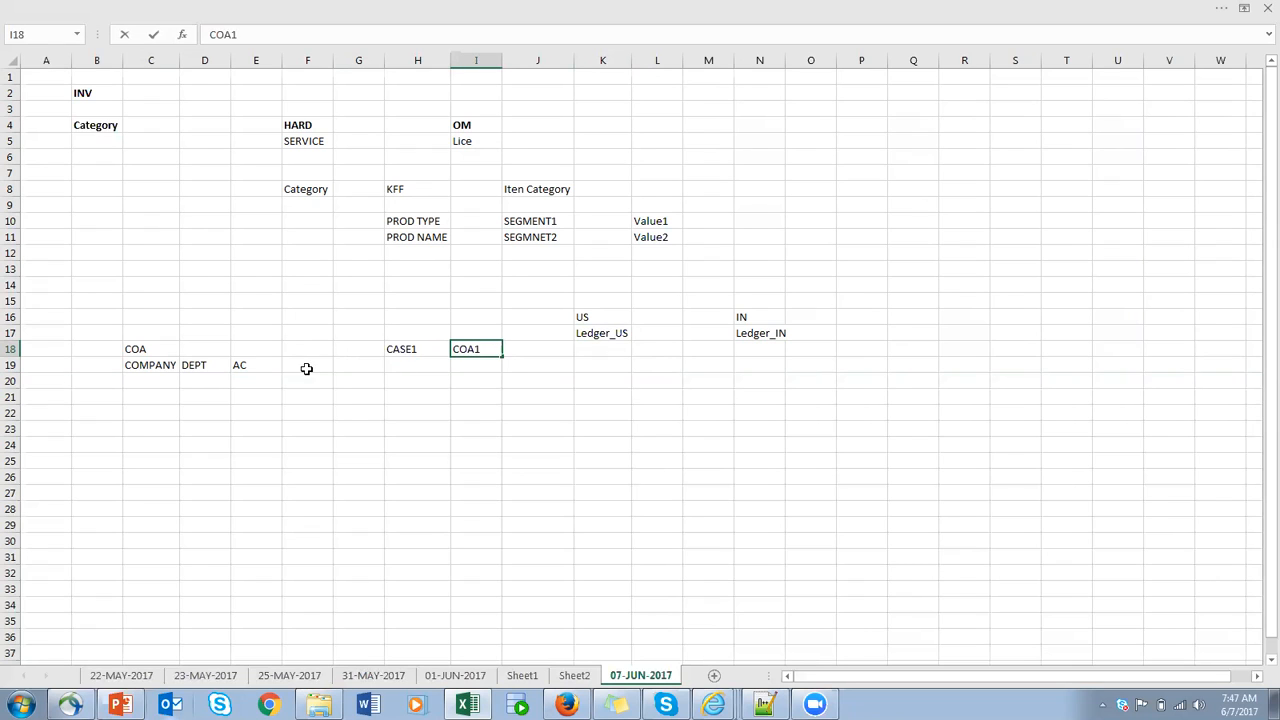
# - Copy COA1 from cell I18 into K18 and N18 under the two ledgers, and fit column N's width to its contents
pyautogui.click(526, 346)
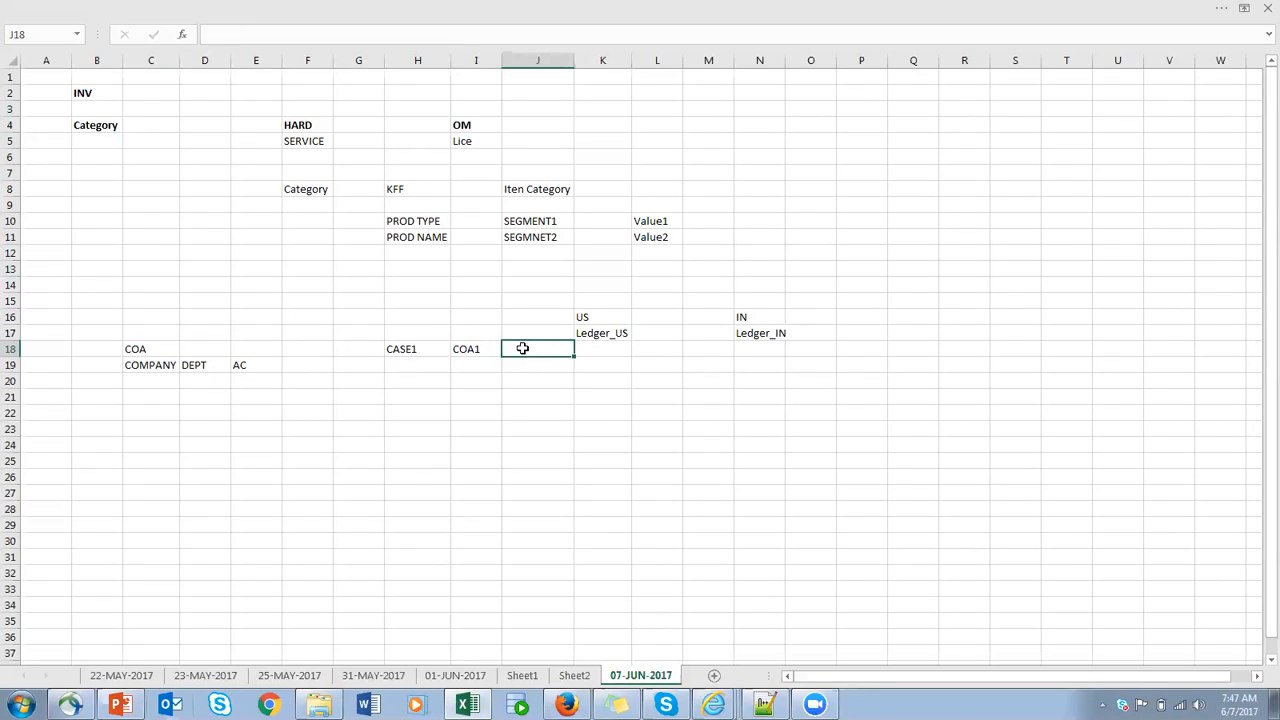
pyautogui.click(415, 351)
pyautogui.click(462, 350)
pyautogui.hotkey('ctrl', 'c')
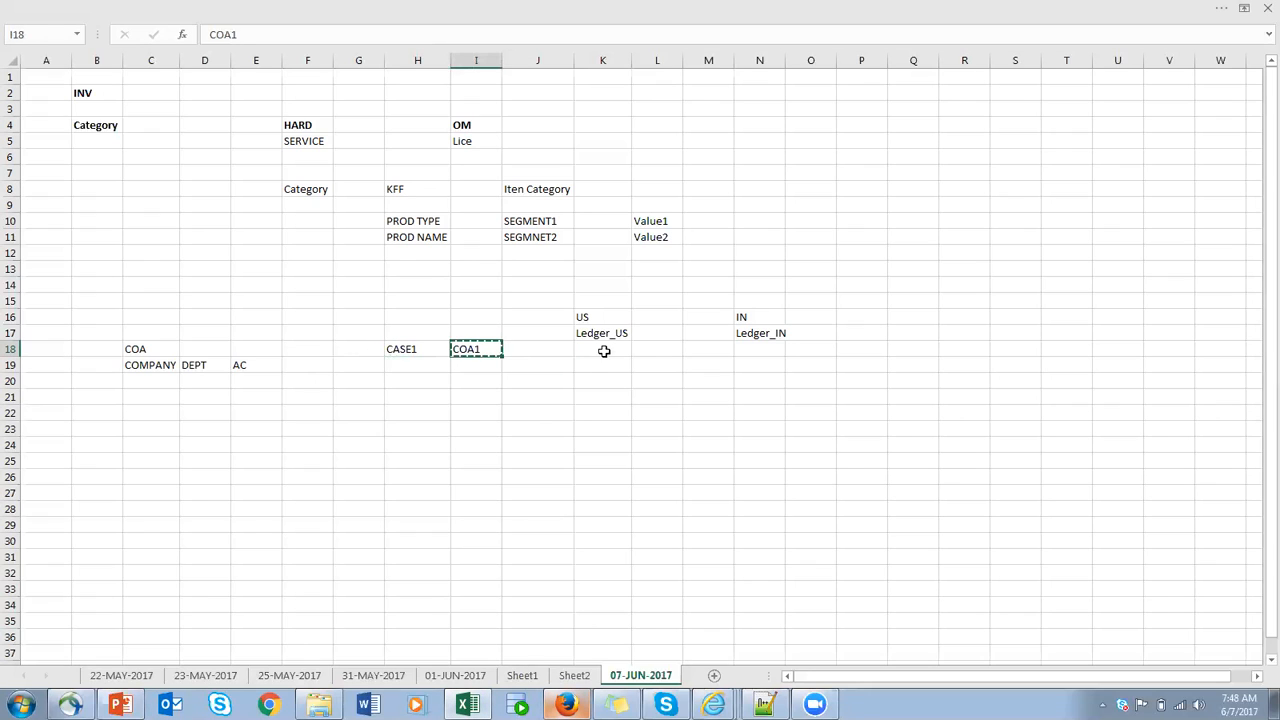
pyautogui.click(601, 351)
pyautogui.hotkey('ctrl', 'v')
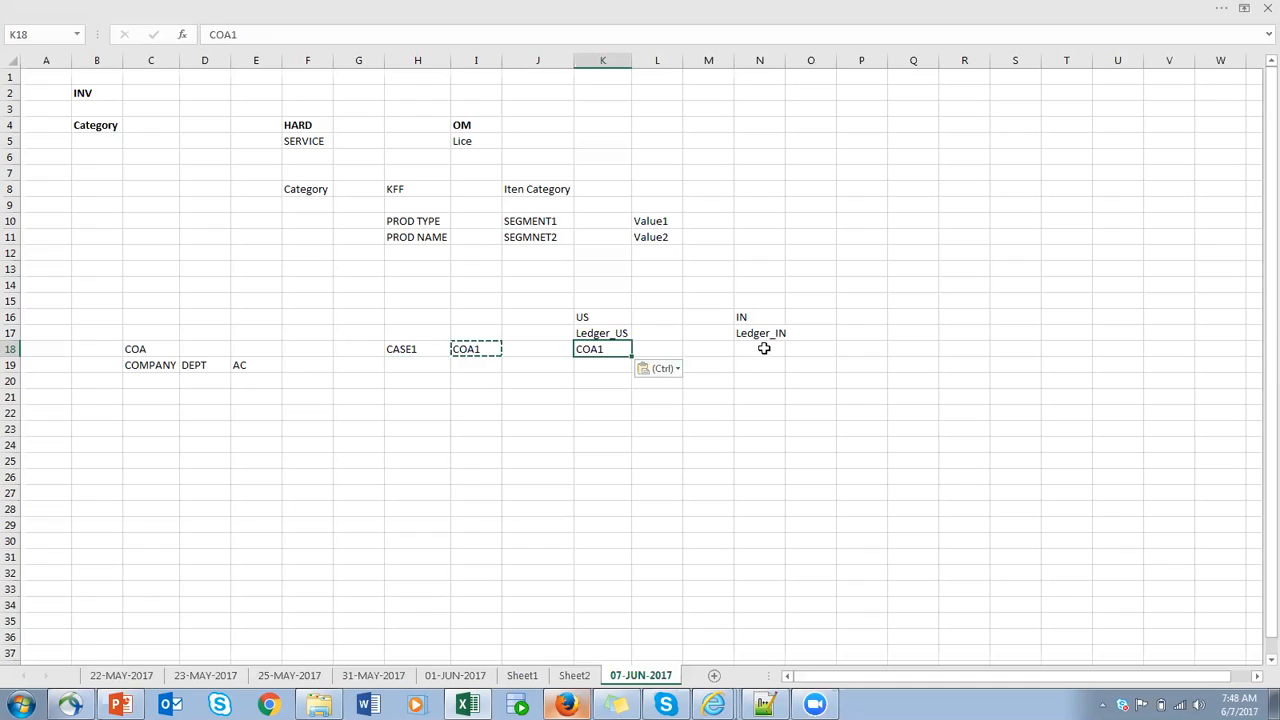
pyautogui.click(763, 348)
pyautogui.hotkey('ctrl', 'v')
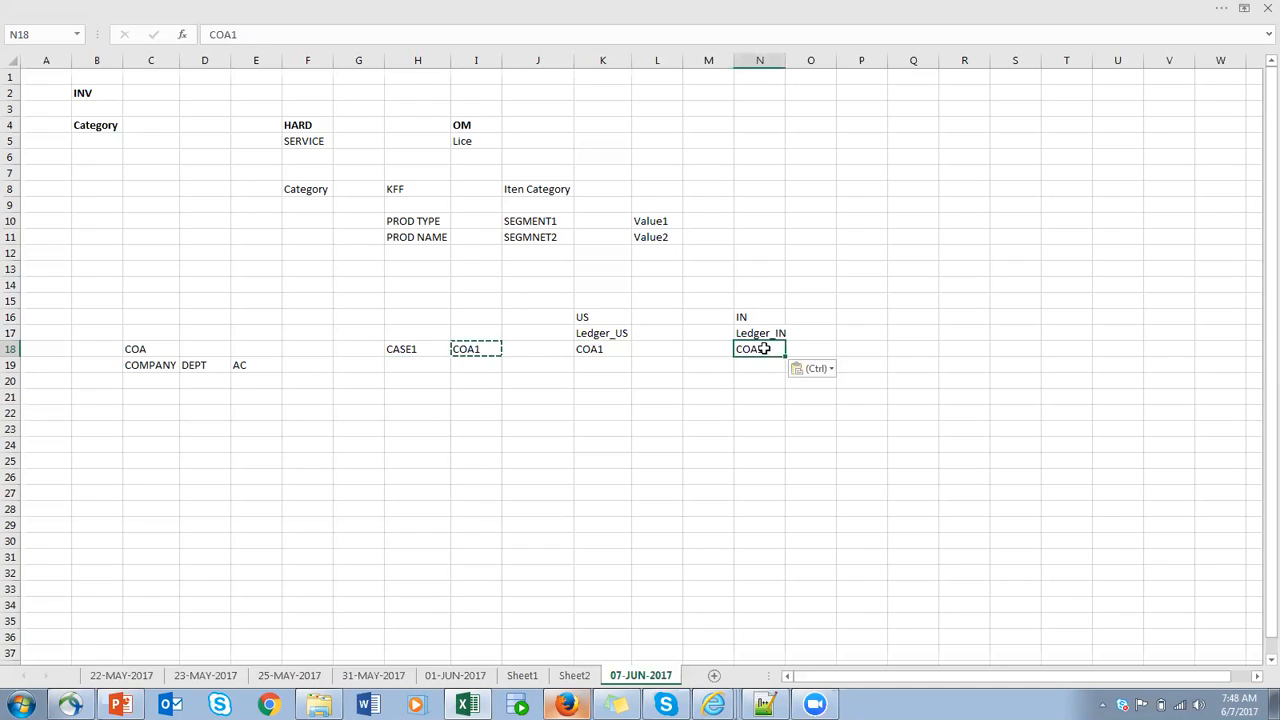
pyautogui.doubleClick(785, 60)
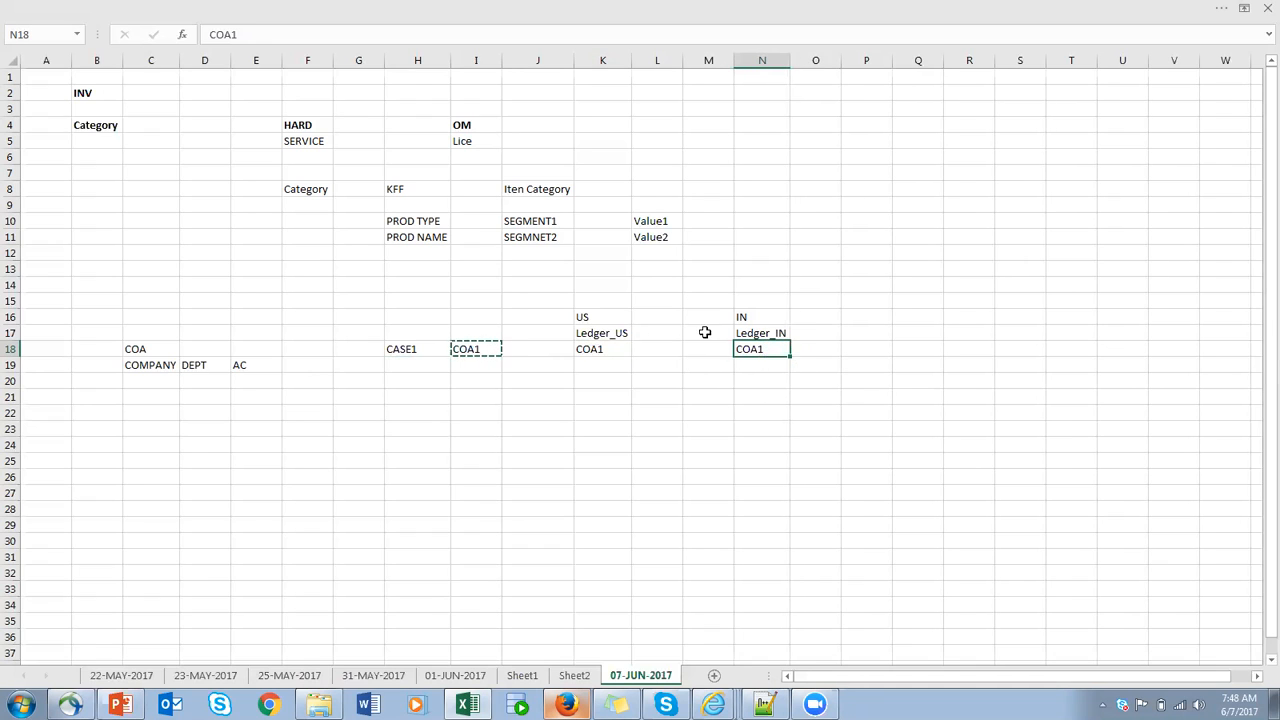
# - Enter R12 in cell K14 above the US label
pyautogui.click(593, 283)
pyautogui.write('R12')
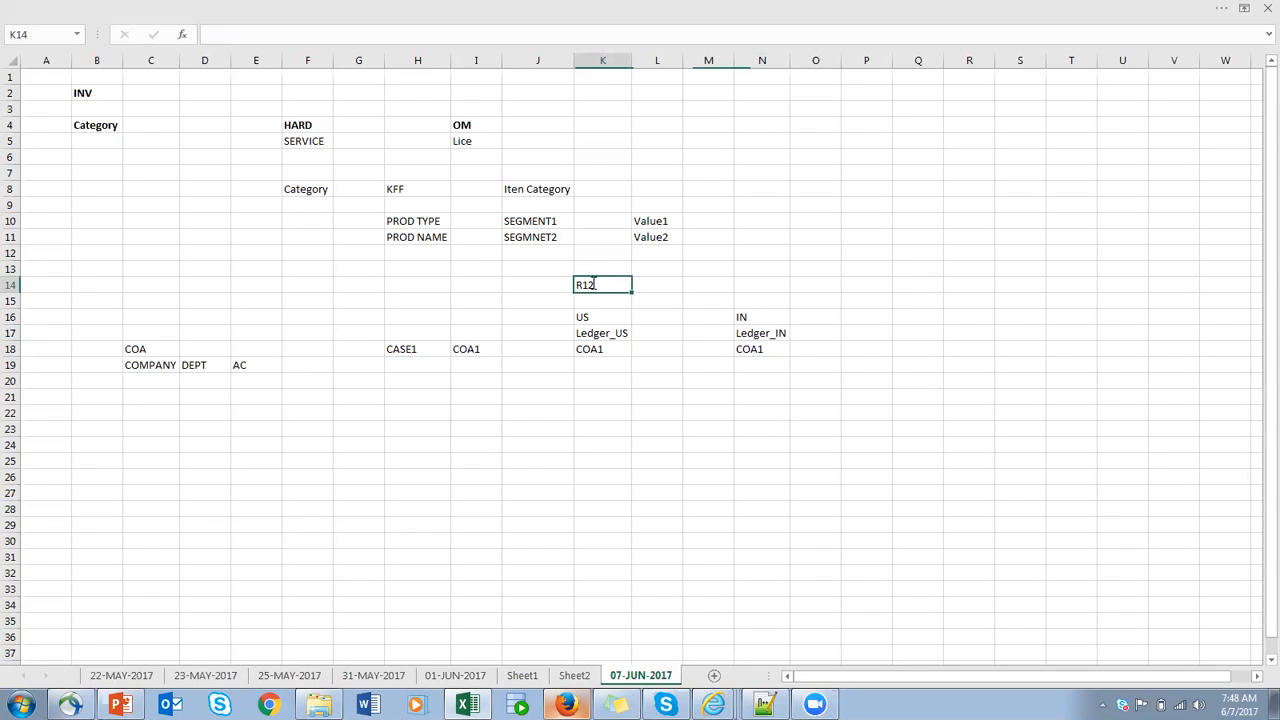
pyautogui.click(763, 272)
pyautogui.click(409, 368)
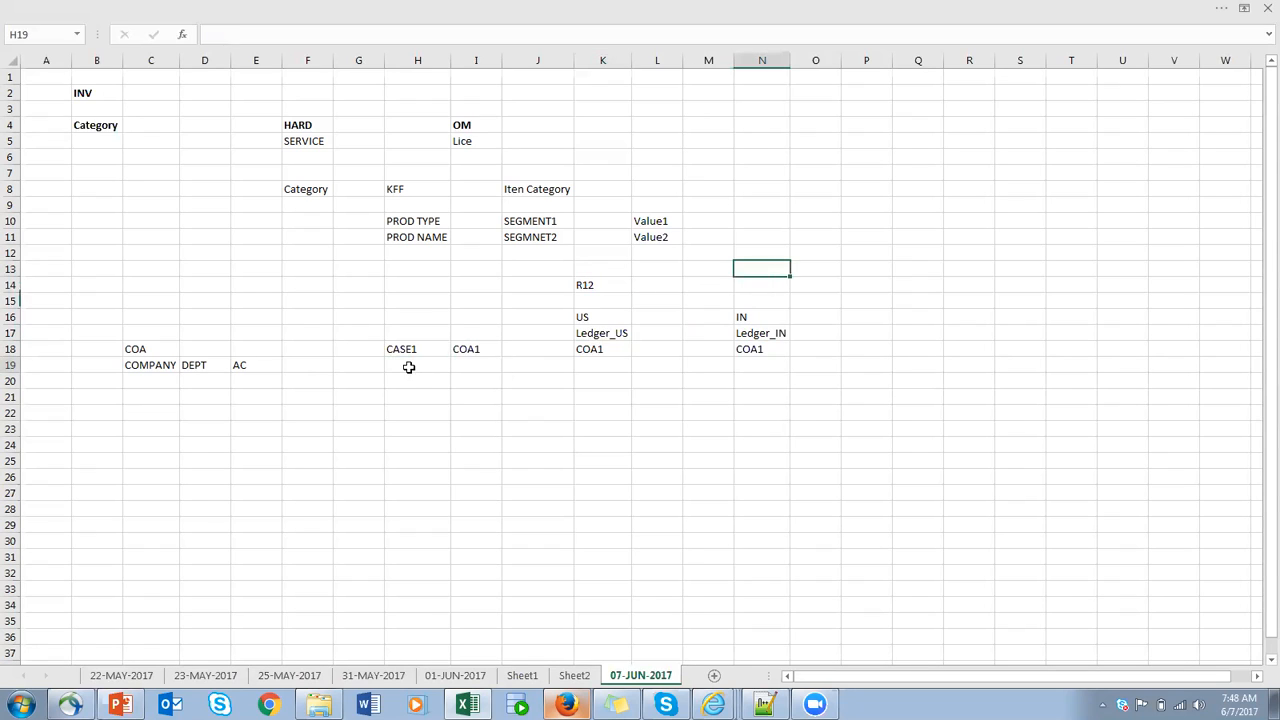
# - Enter CASE1 in cell H19 and add a PROD segment in cell F19 after AC
pyautogui.write('CASE1')
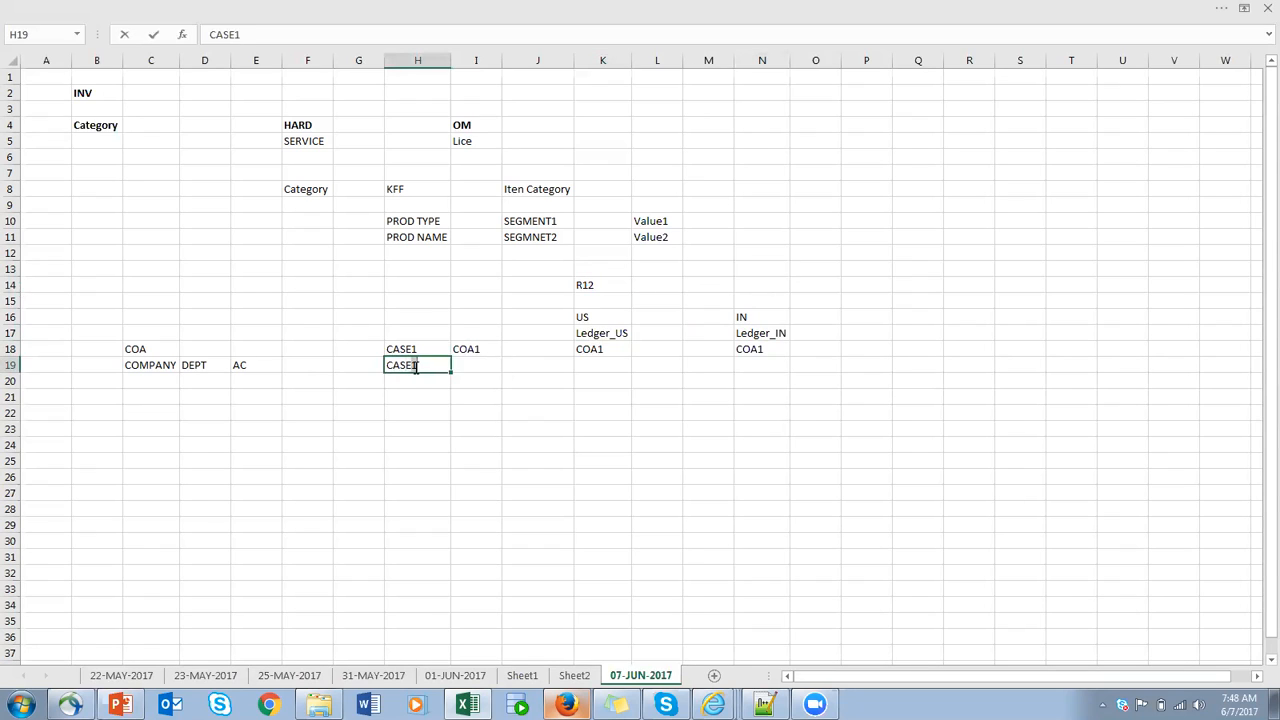
pyautogui.click(477, 367)
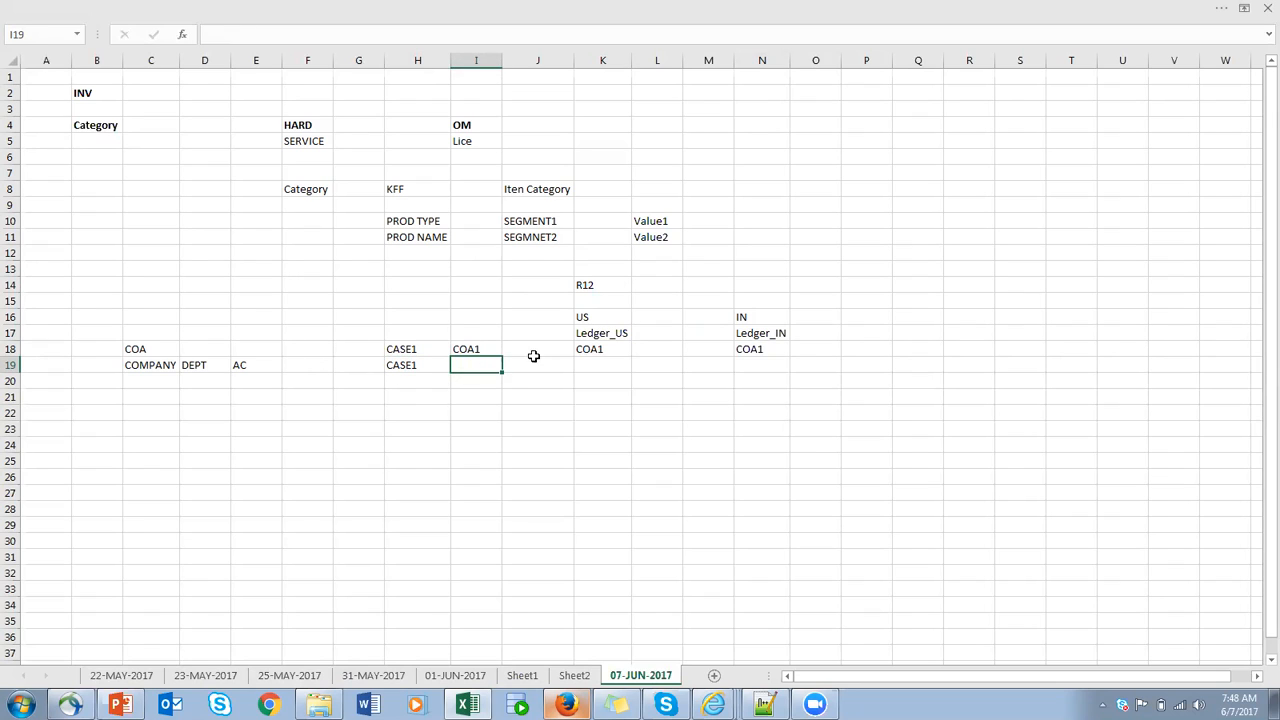
pyautogui.click(314, 367)
pyautogui.write('PROD')
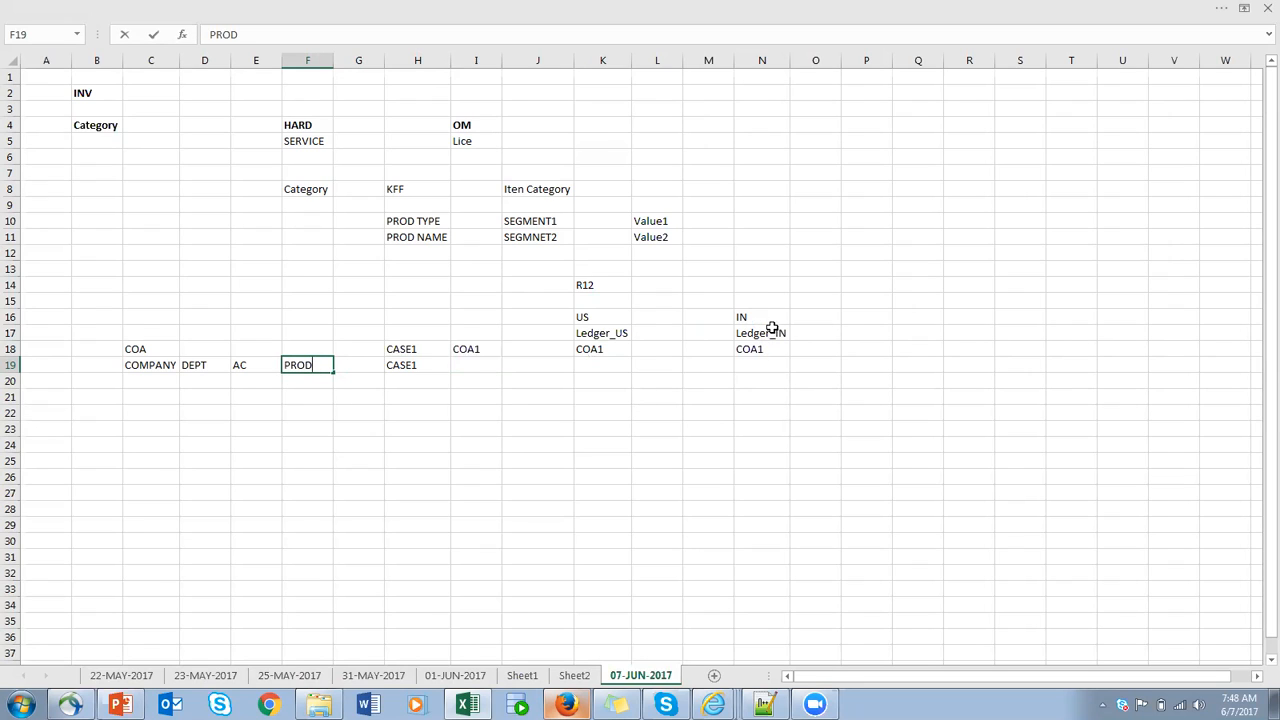
pyautogui.click(795, 345)
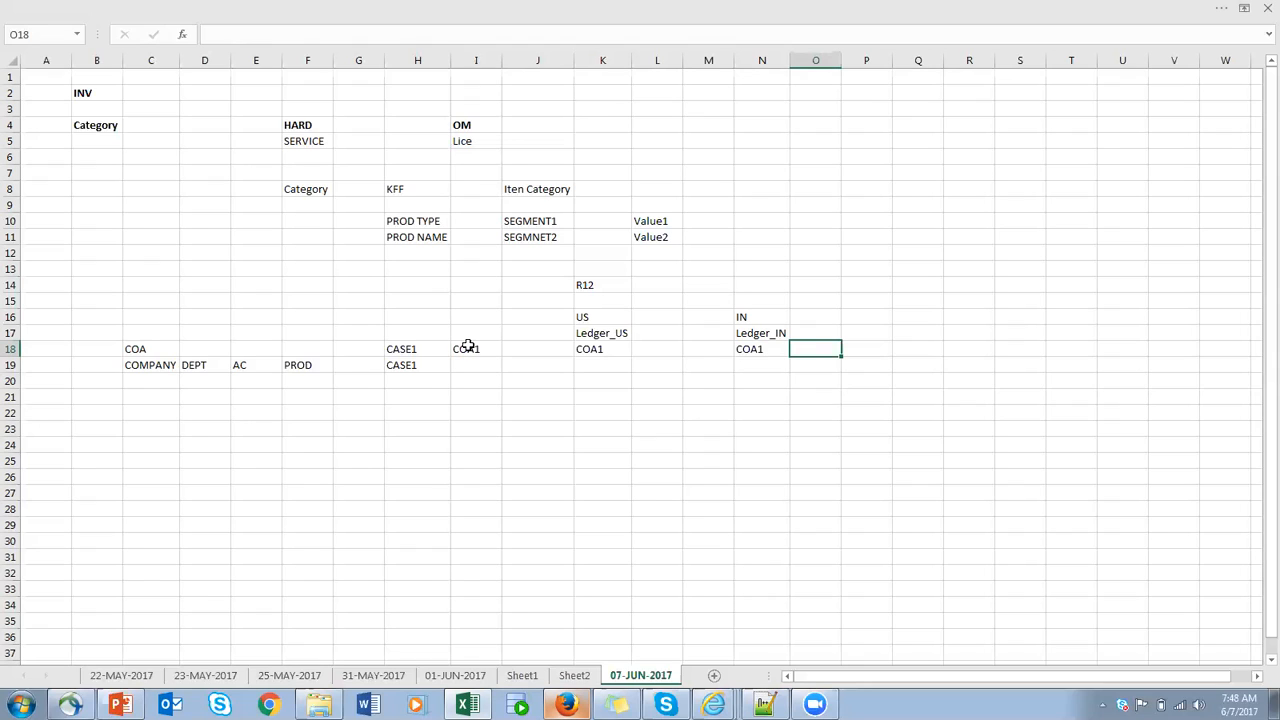
# - Enter COA1 in cell K19 under Ledger_US and COA2 in cell N19 under Ledger_IN
pyautogui.moveTo(156, 365); pyautogui.dragTo(301, 370)
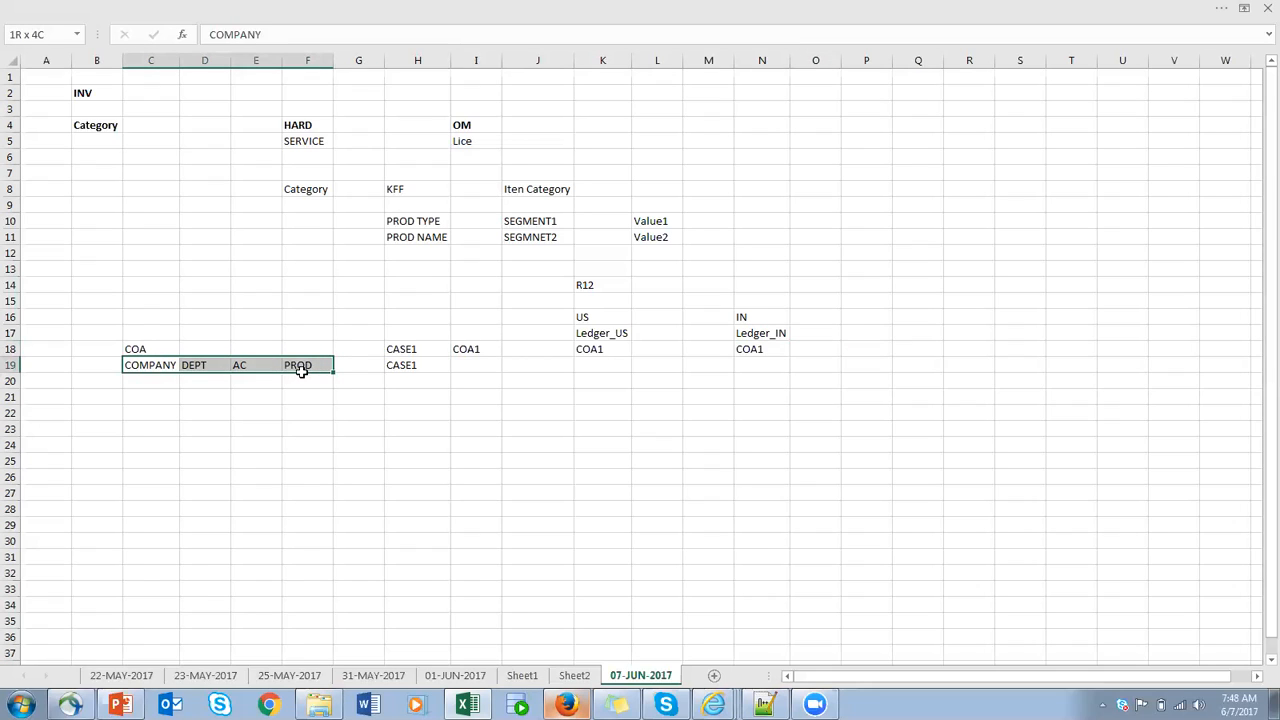
pyautogui.click(770, 364)
pyautogui.moveTo(131, 365); pyautogui.dragTo(246, 366)
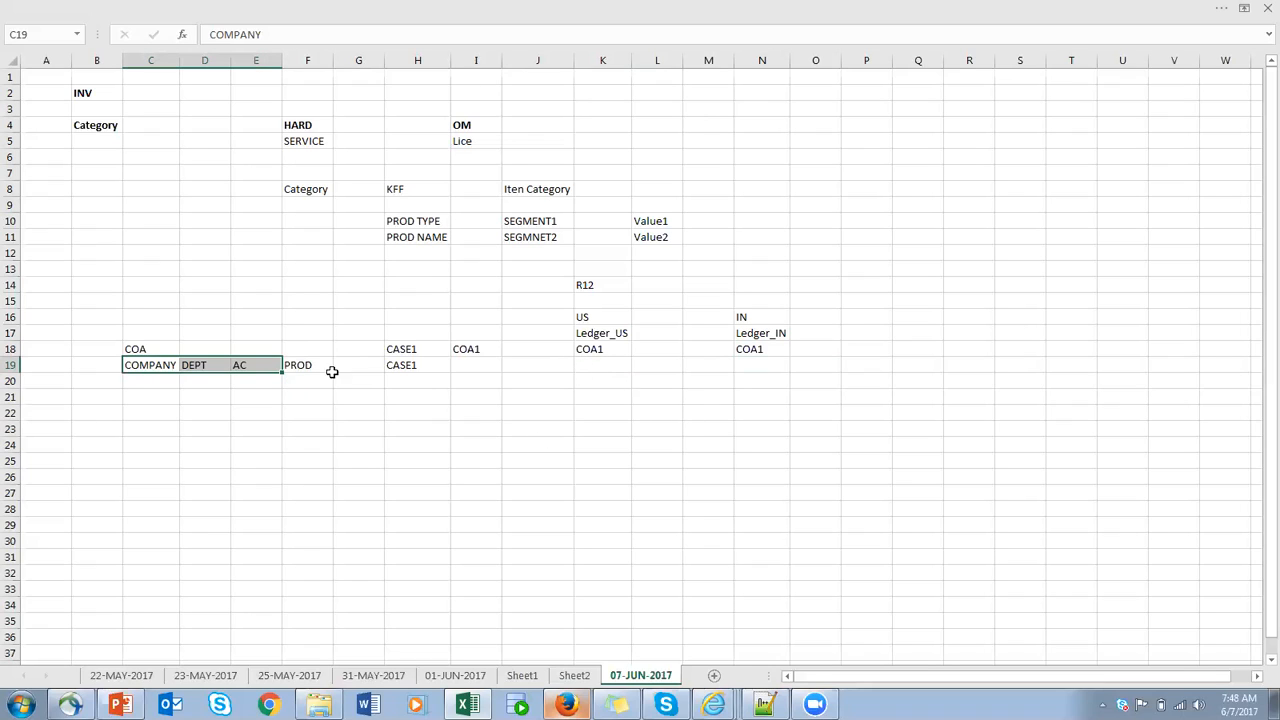
pyautogui.click(300, 360)
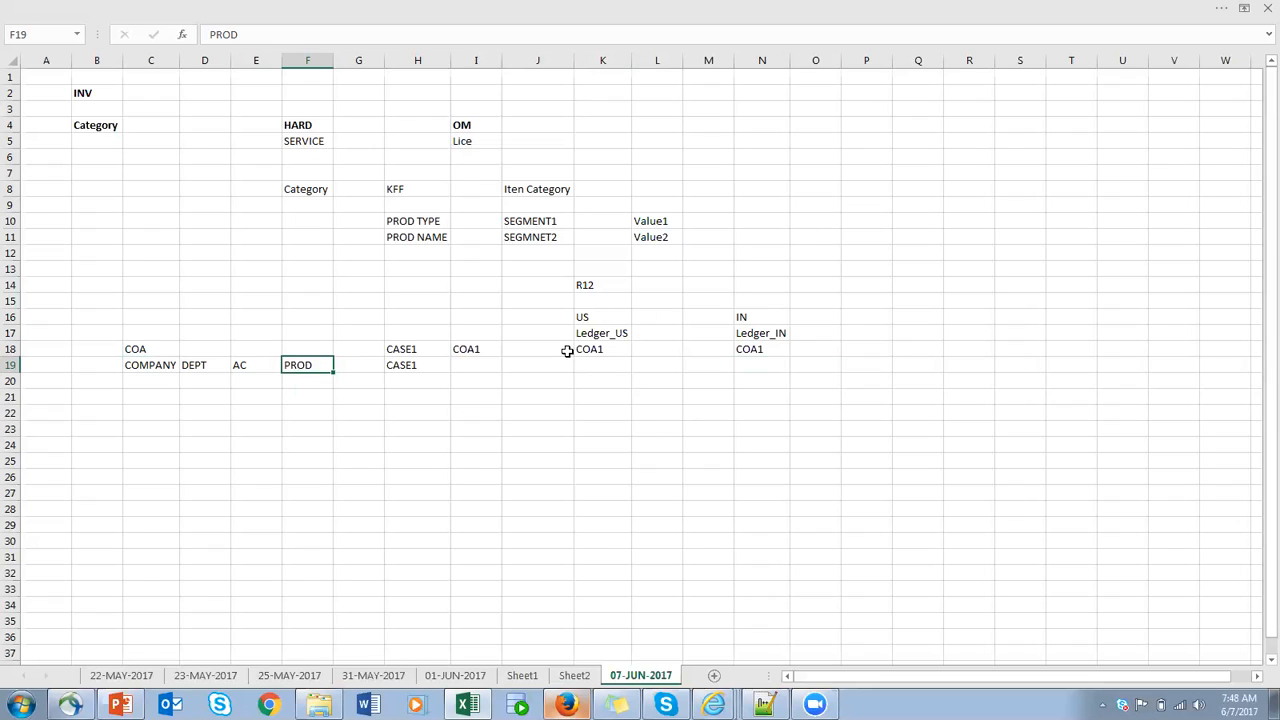
pyautogui.click(612, 365)
pyautogui.write('COA1')
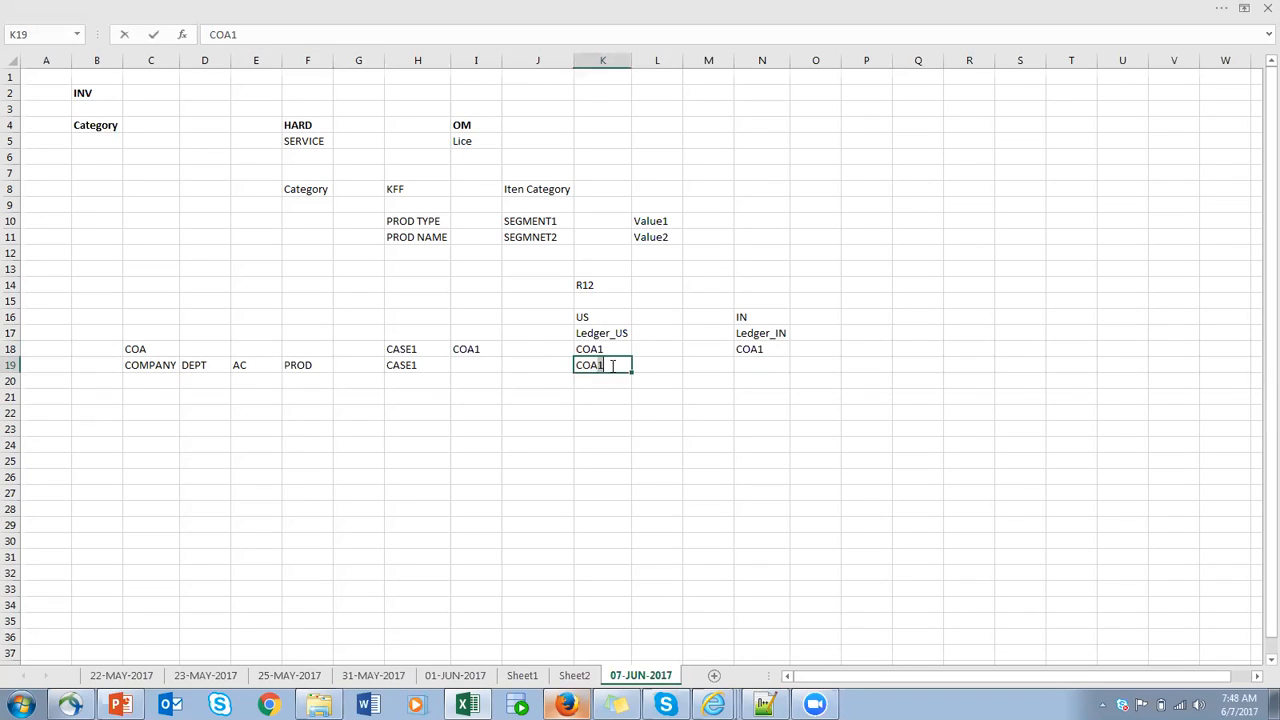
pyautogui.click(743, 365)
pyautogui.write('COA2')
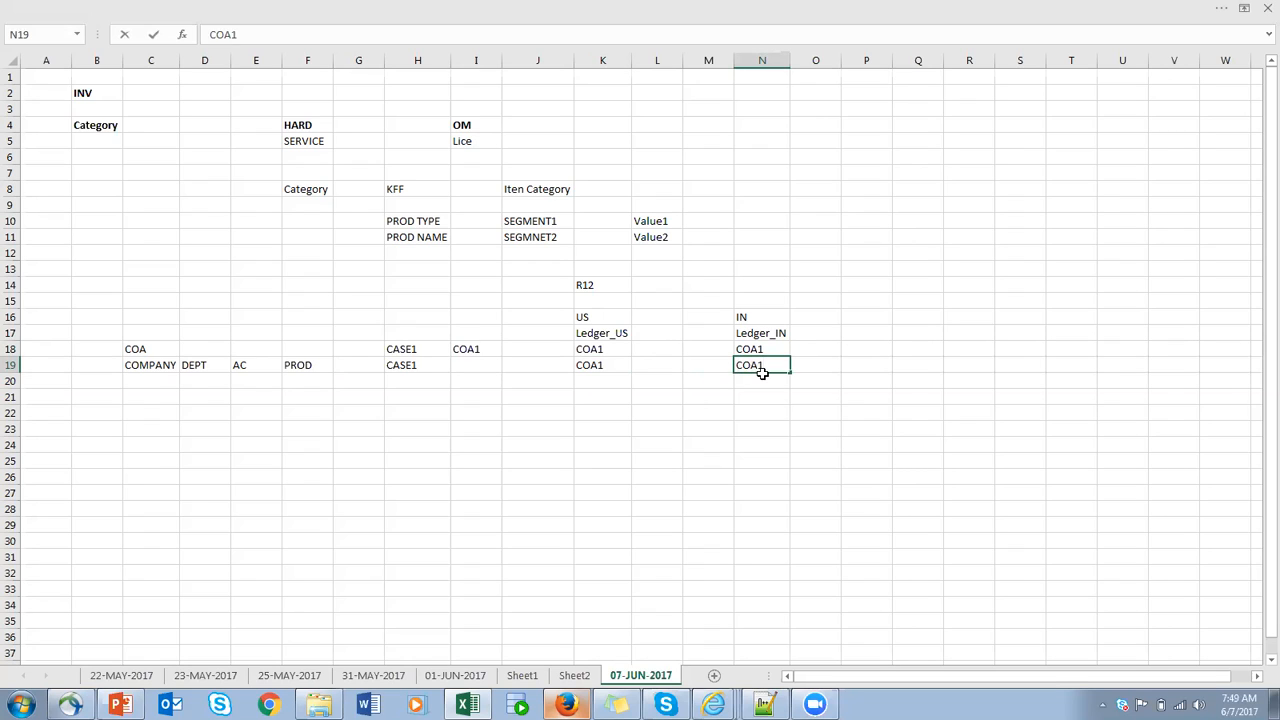
# - Change the label in cell H19 to CASE2 and enter CAS3 in cell H20
pyautogui.click(433, 367)
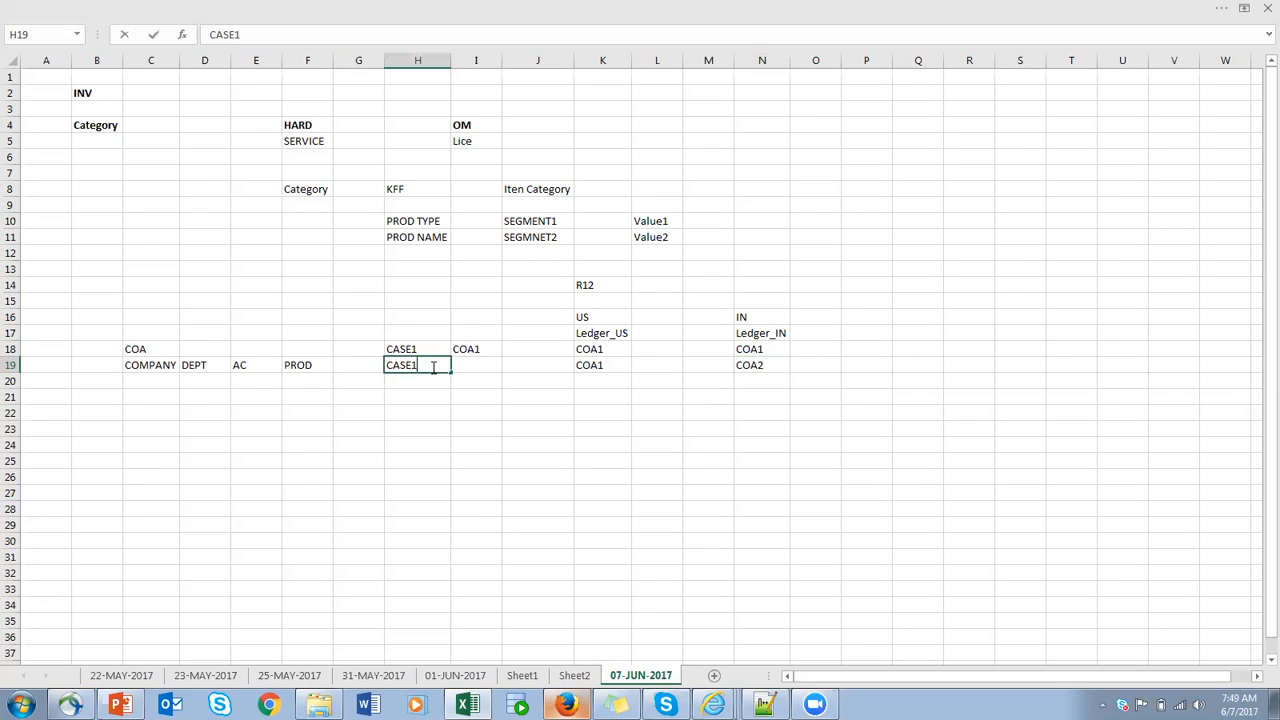
pyautogui.click(420, 382)
pyautogui.write('CAS3')
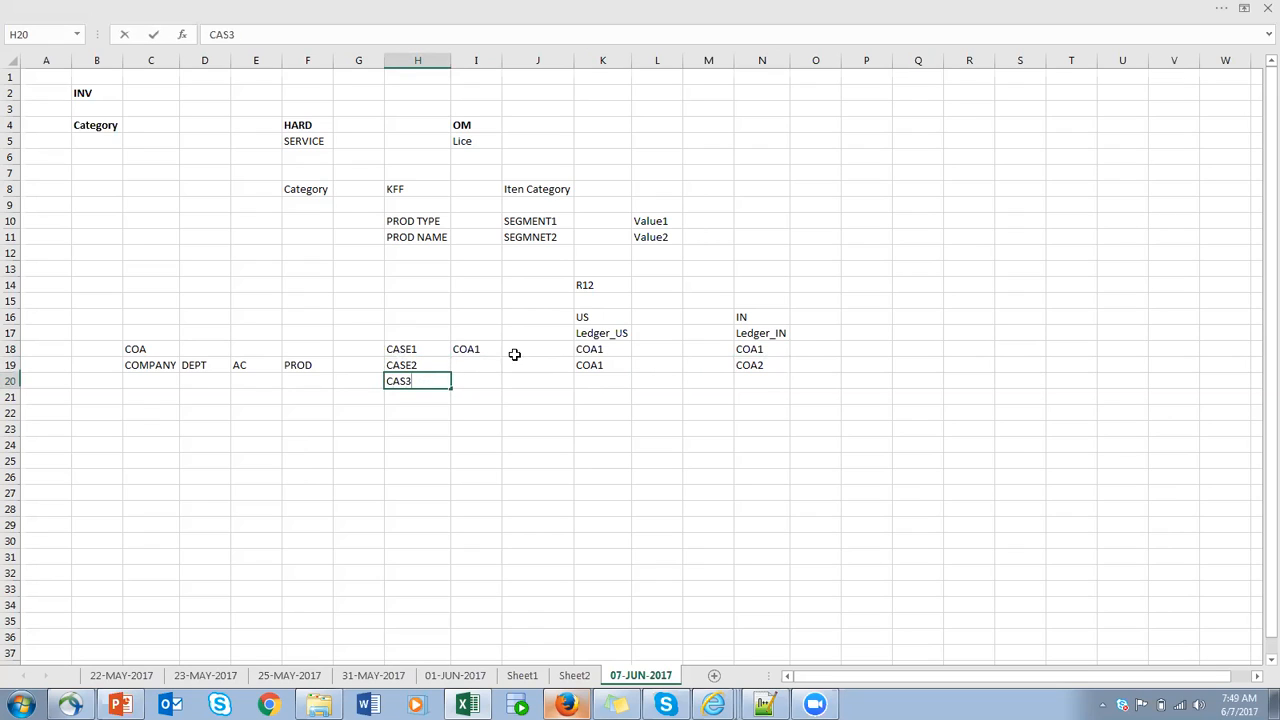
# - Review the COMPANY, DEPT, AC and PROD segment cells in row 19
pyautogui.moveTo(140, 366); pyautogui.dragTo(310, 365)
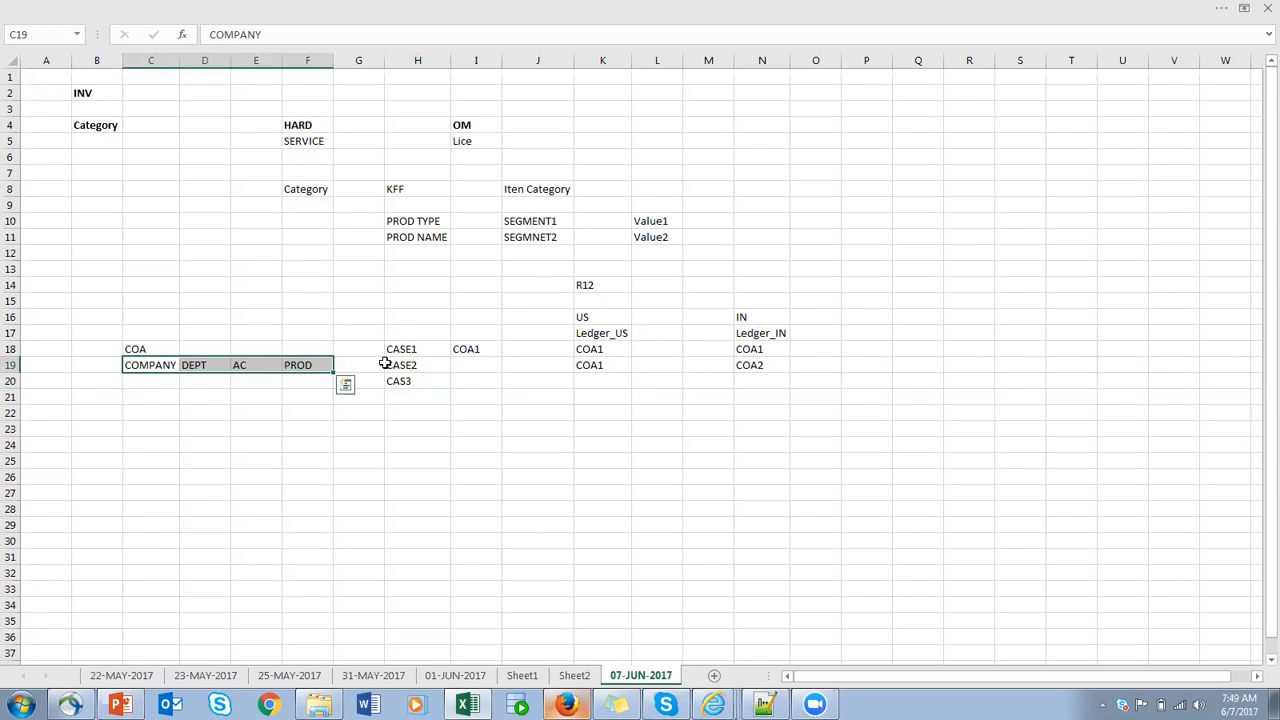
pyautogui.click(140, 366)
pyautogui.click(193, 366)
pyautogui.click(240, 366)
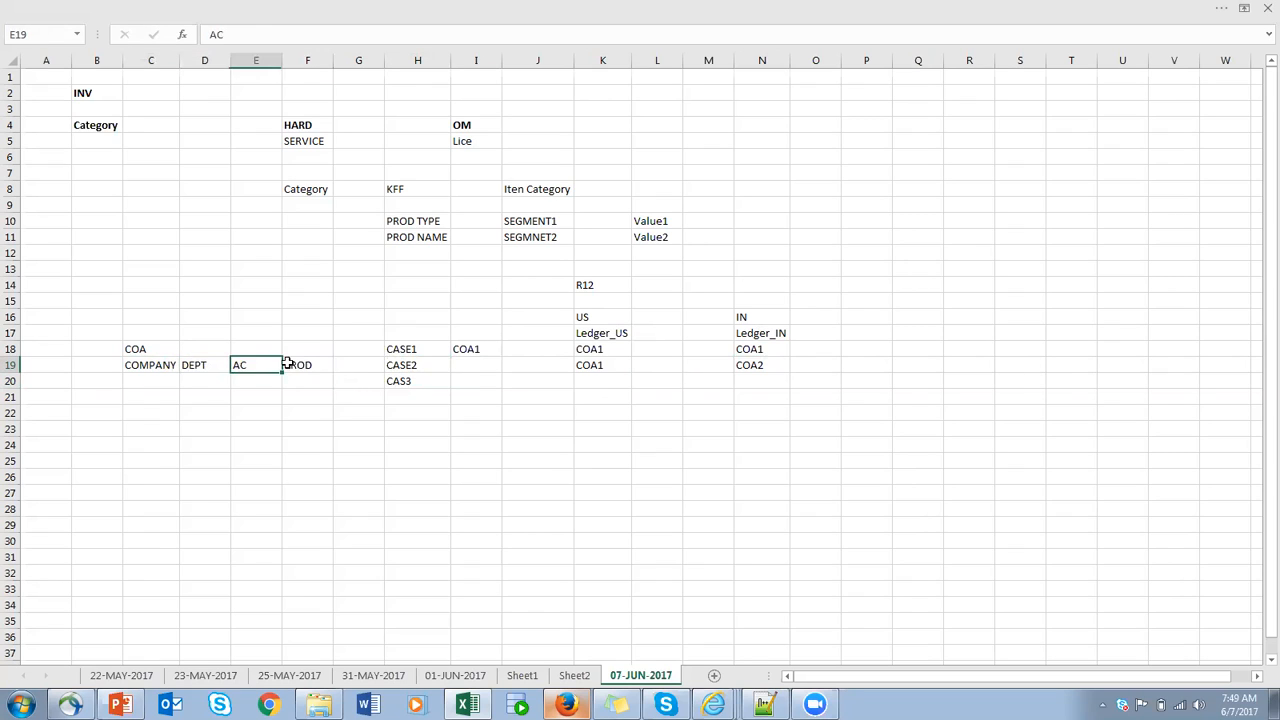
pyautogui.click(297, 360)
pyautogui.moveTo(140, 362); pyautogui.dragTo(296, 369)
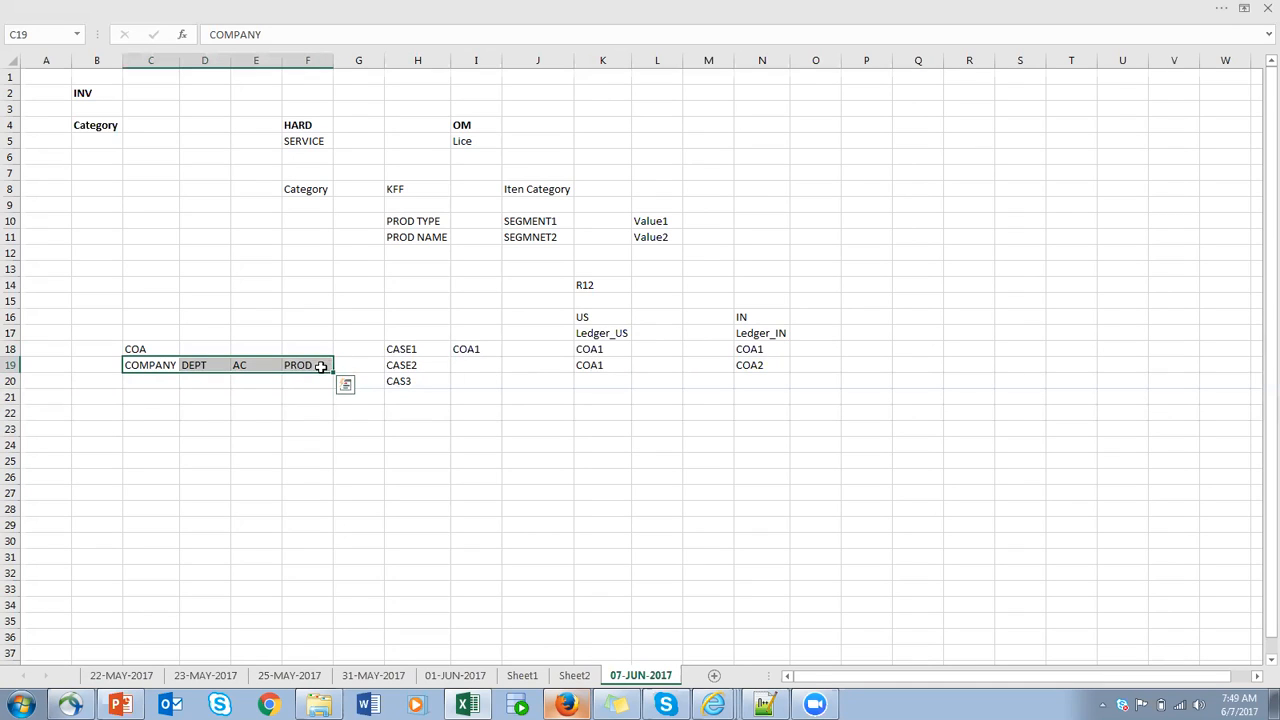
pyautogui.click(323, 366)
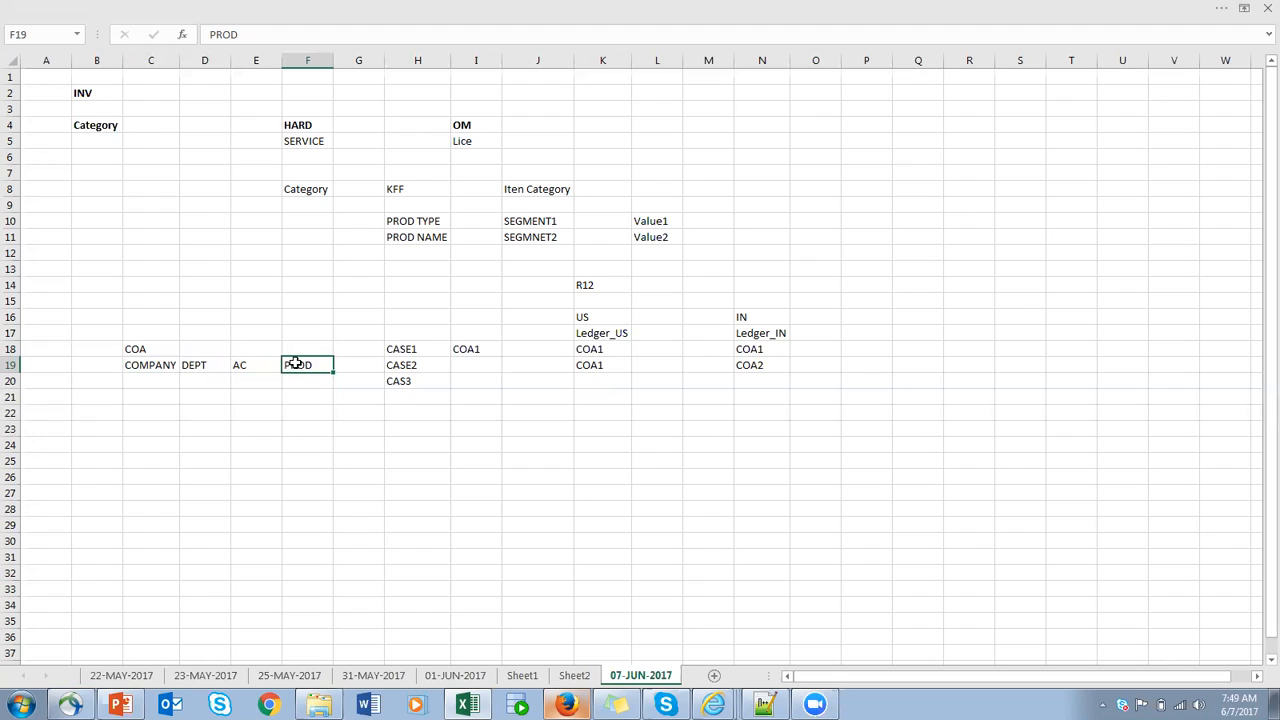
# - Correct cell H20 to CASE3 and fill its row with COA1 in K20 and COA2 in N20
pyautogui.click(419, 385)
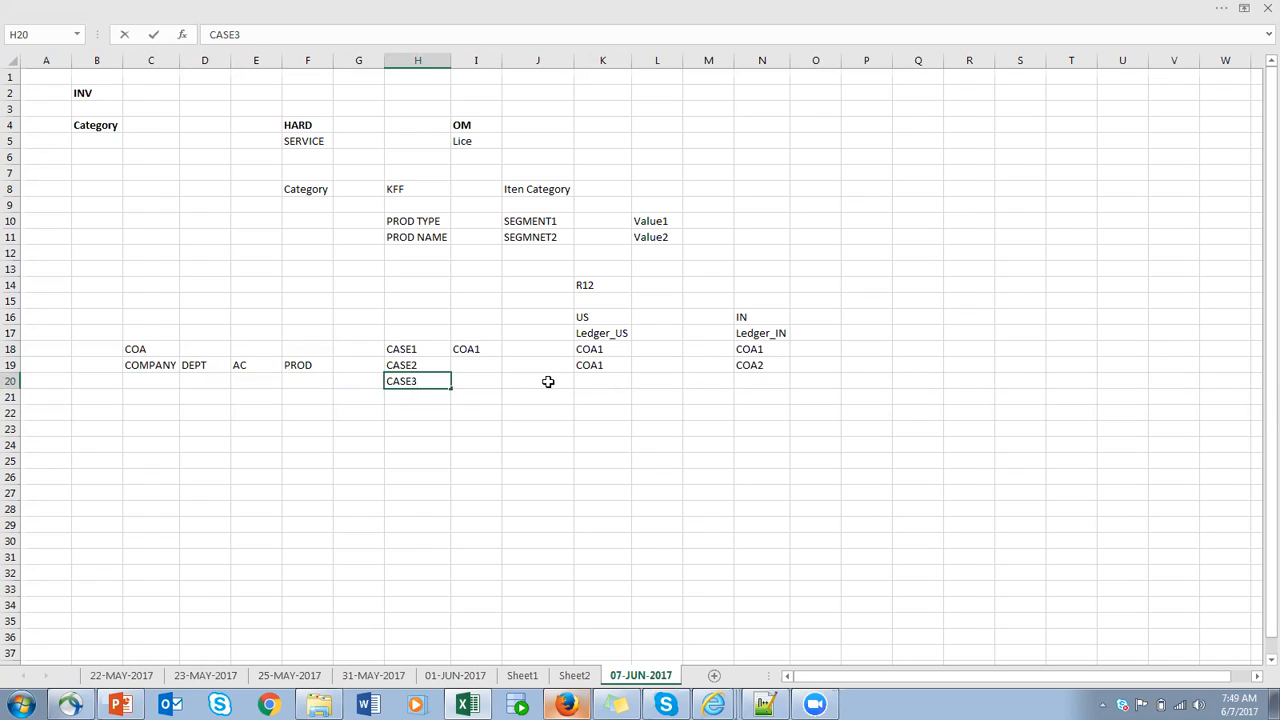
pyautogui.click(608, 381)
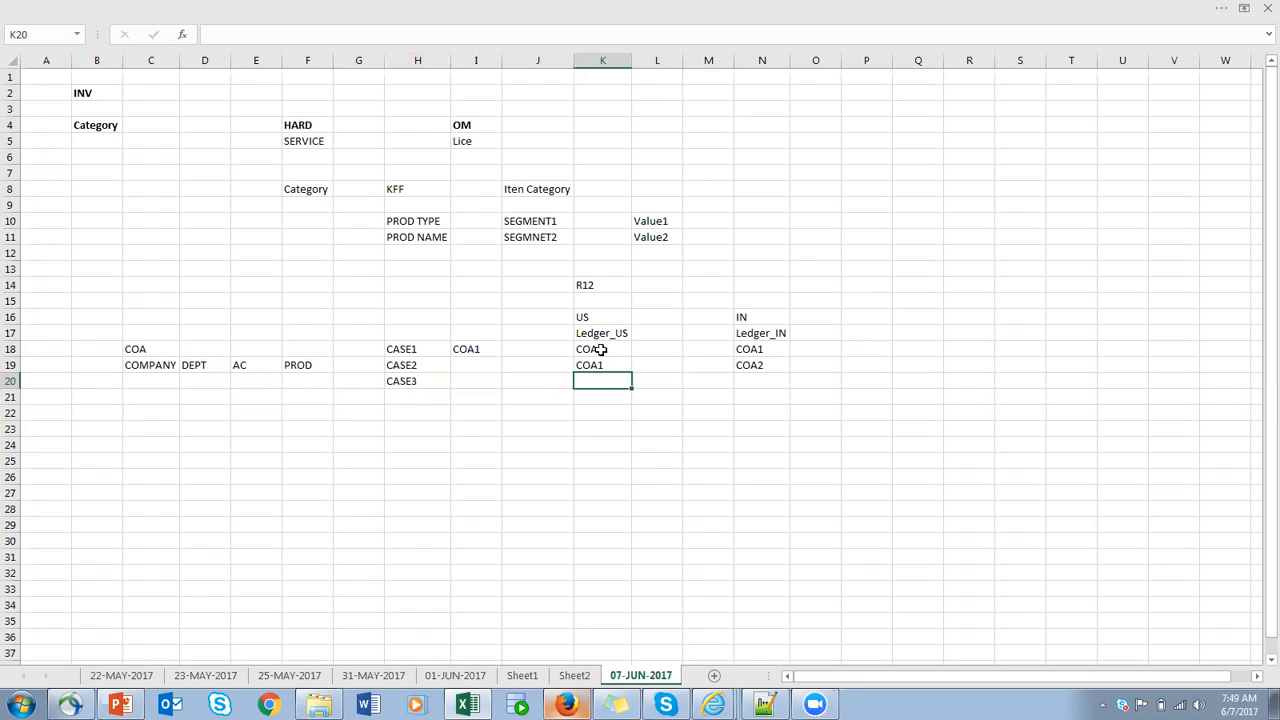
pyautogui.click(308, 366)
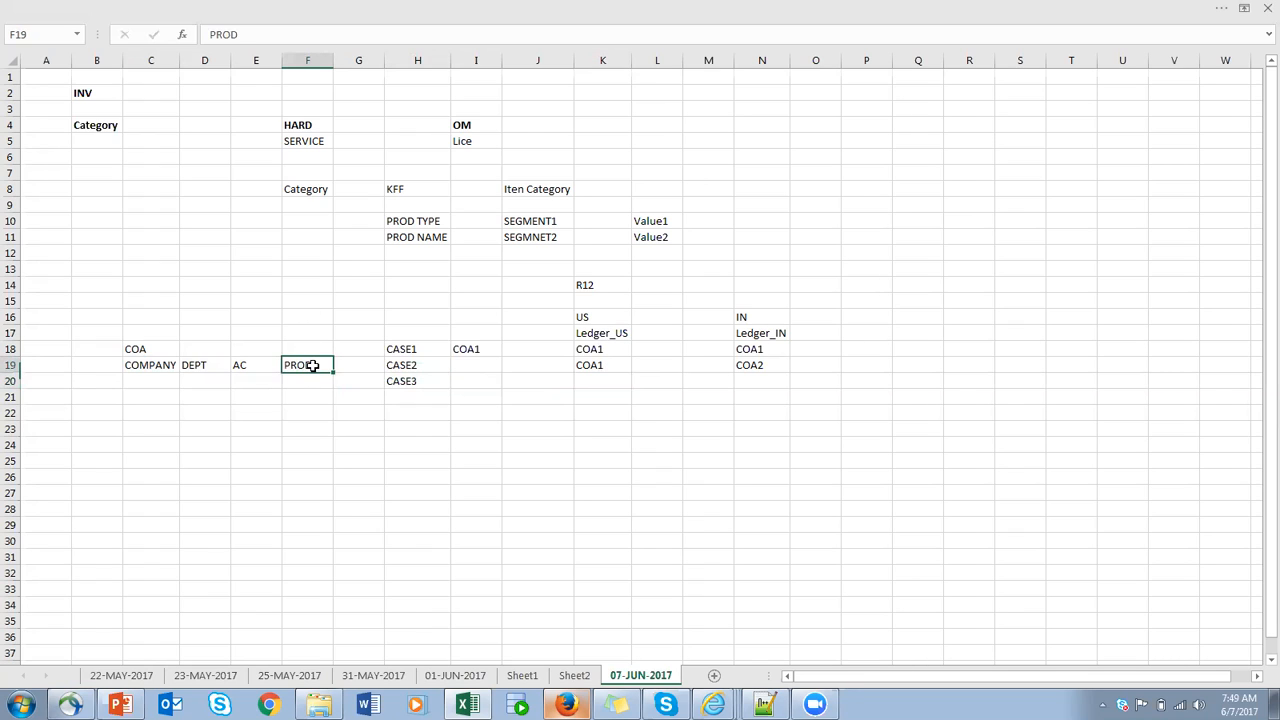
pyautogui.click(757, 318)
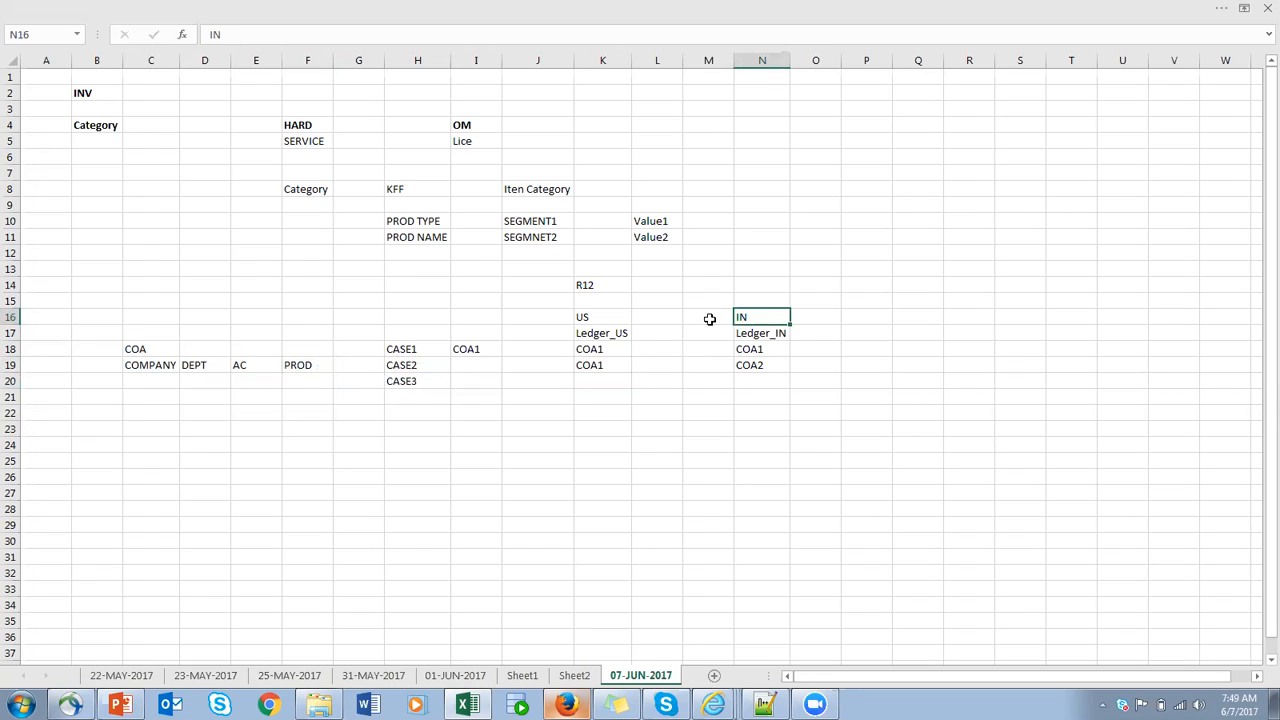
pyautogui.click(604, 378)
pyautogui.write('C')
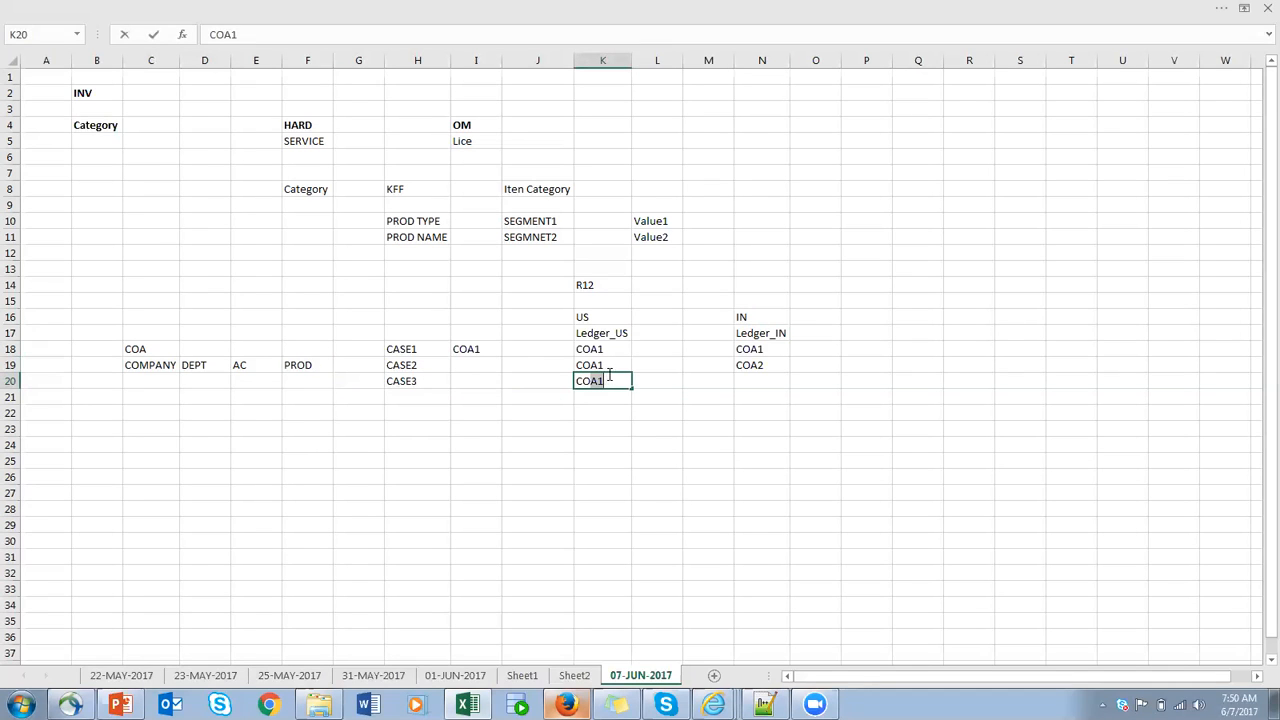
pyautogui.click(766, 381)
pyautogui.write('COA2')
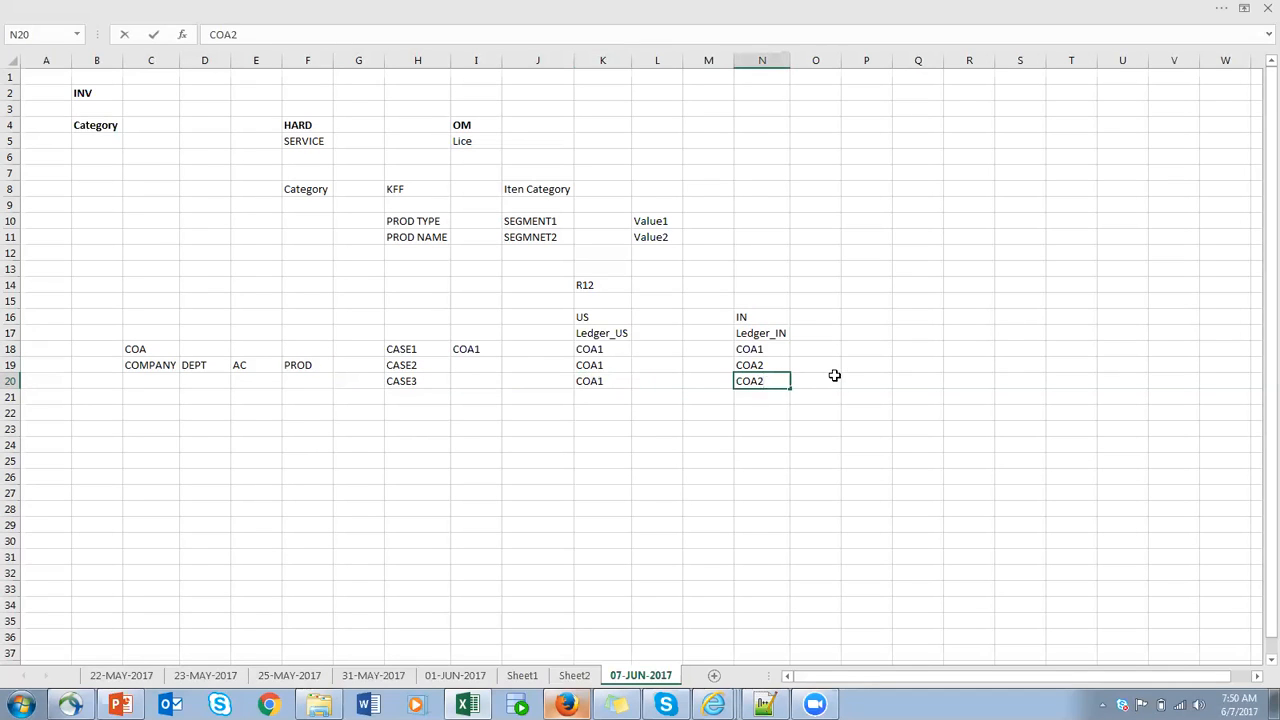
pyautogui.click(834, 375)
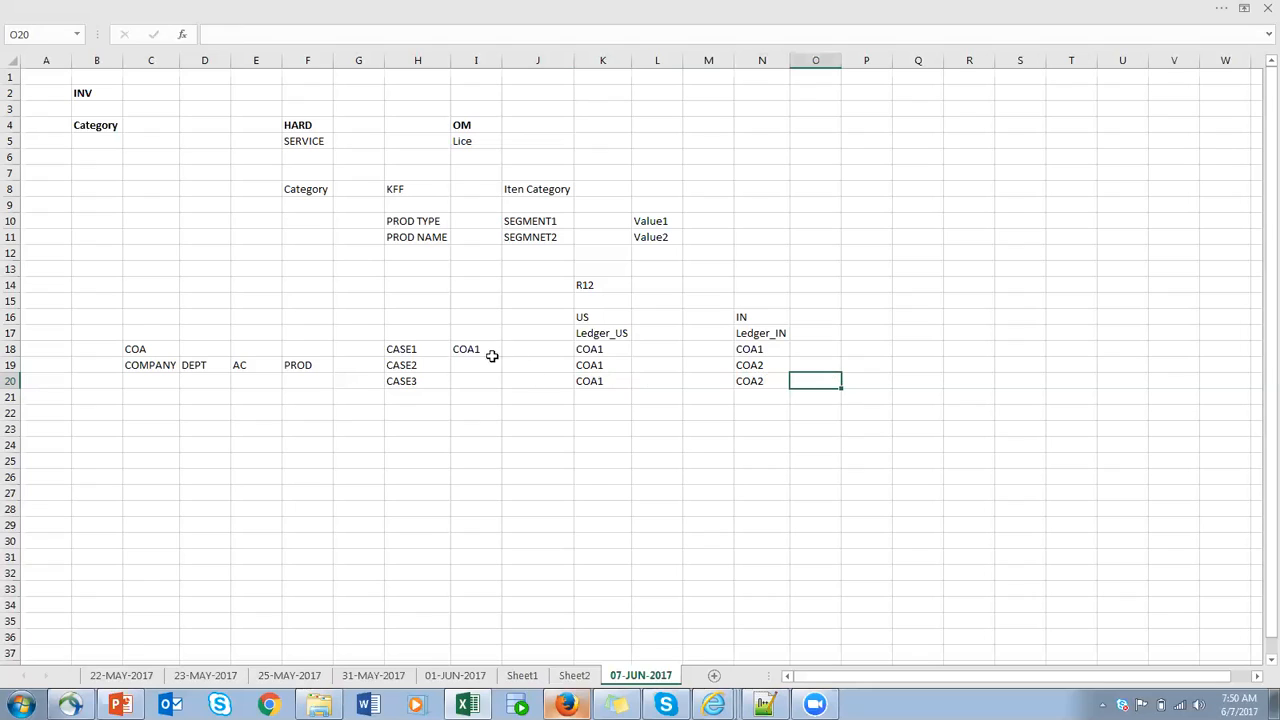
# - Examine the block of cases and their COA assignments under the US and IN ledgers
pyautogui.moveTo(376, 302); pyautogui.dragTo(771, 414)
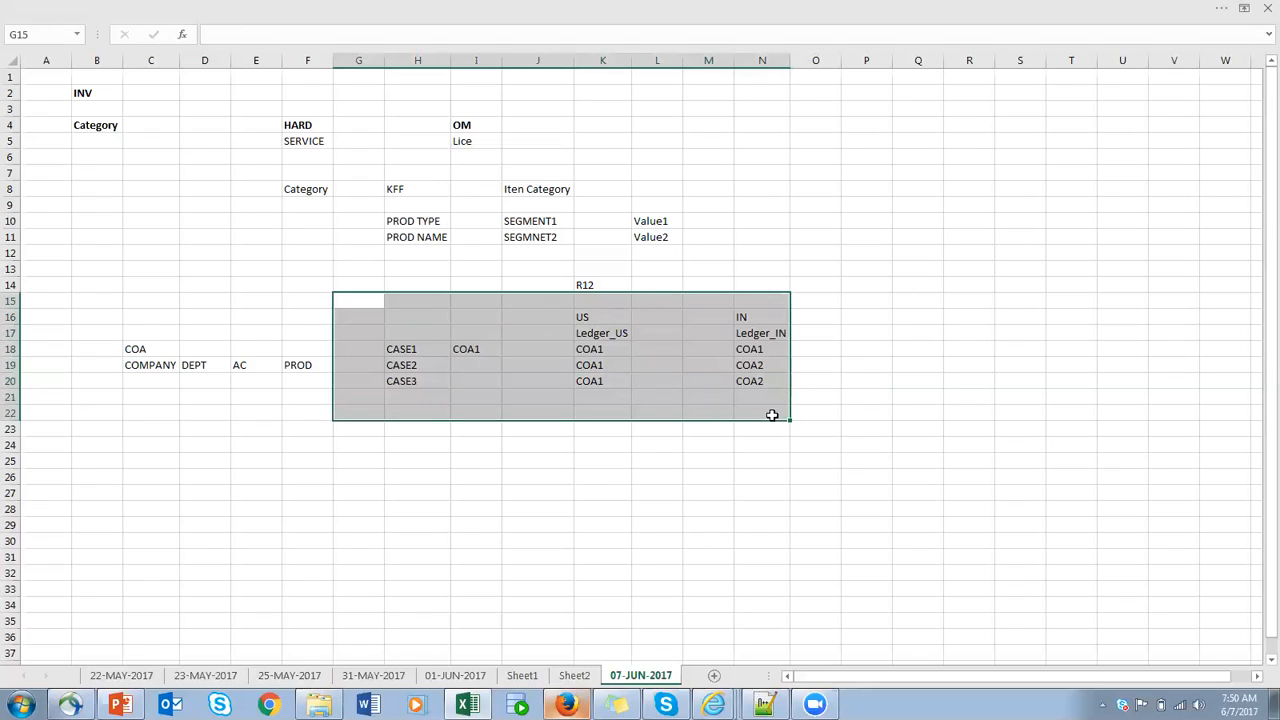
pyautogui.click(415, 331)
pyautogui.moveTo(350, 300); pyautogui.dragTo(783, 444)
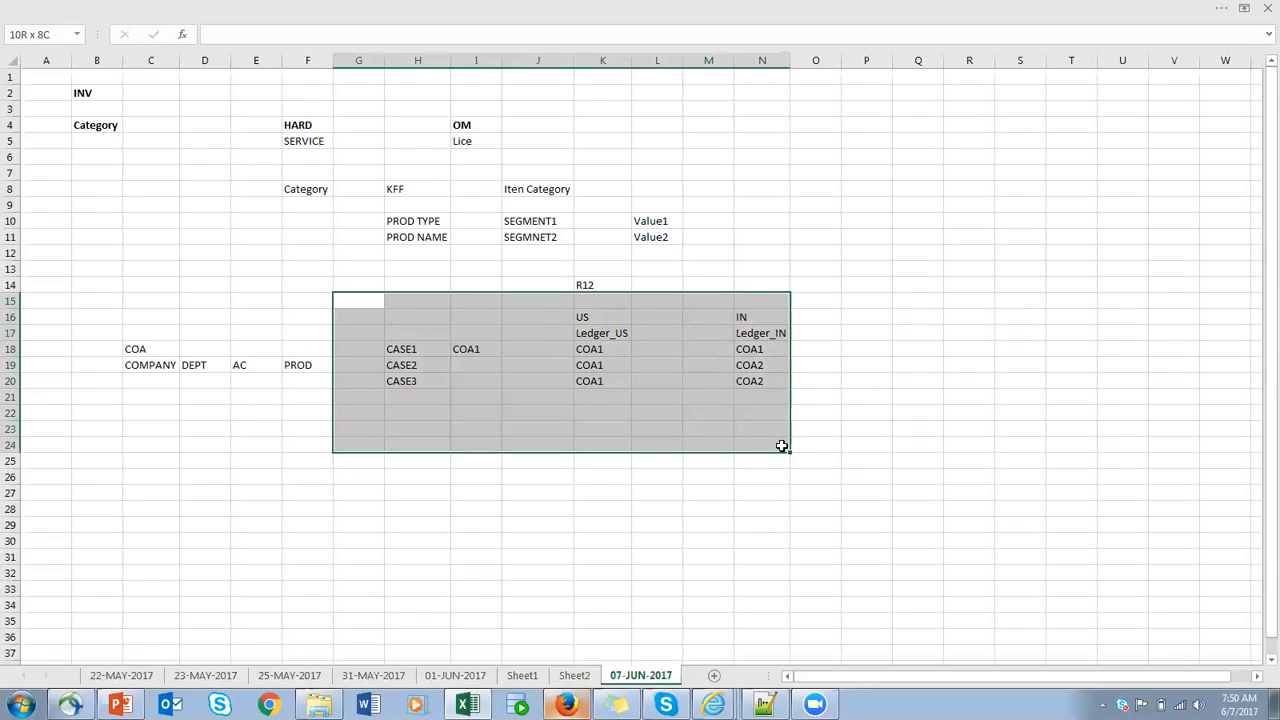
pyautogui.click(531, 519)
# - Enter FA in cell S13, with US in cell R15 and INV in cell U15 below it
pyautogui.click(1026, 266)
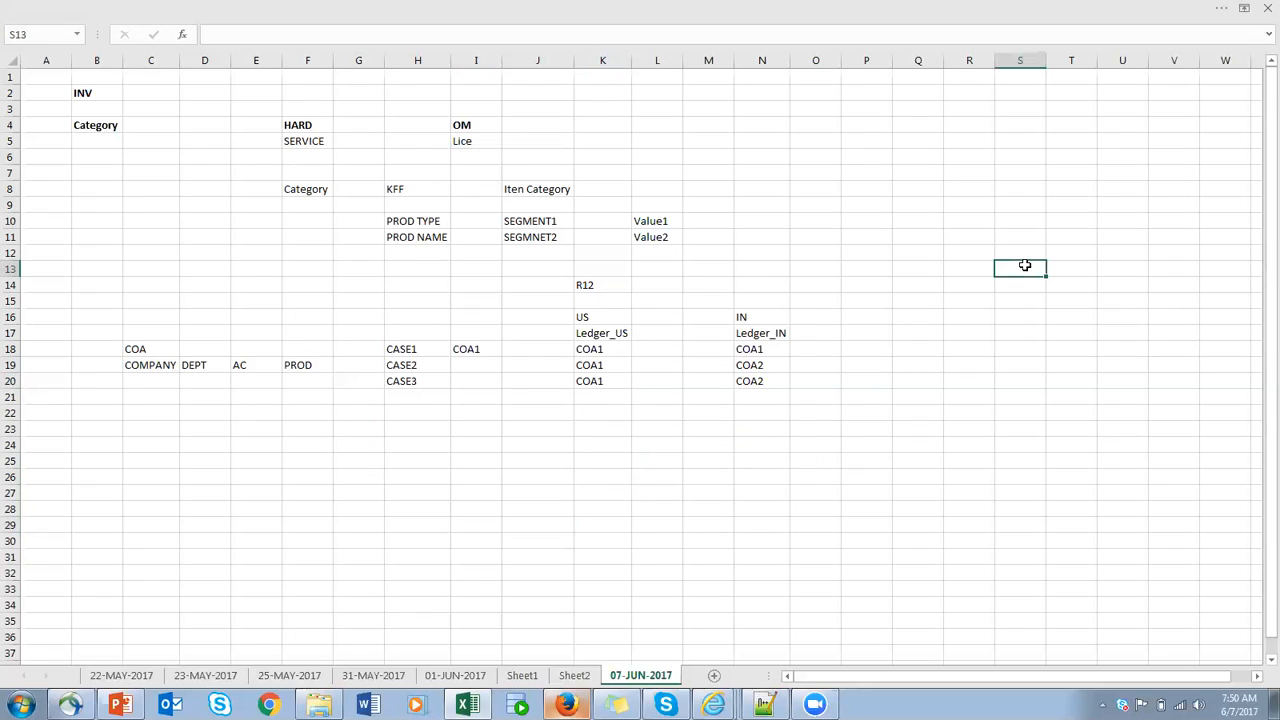
pyautogui.write('FA')
pyautogui.click(920, 321)
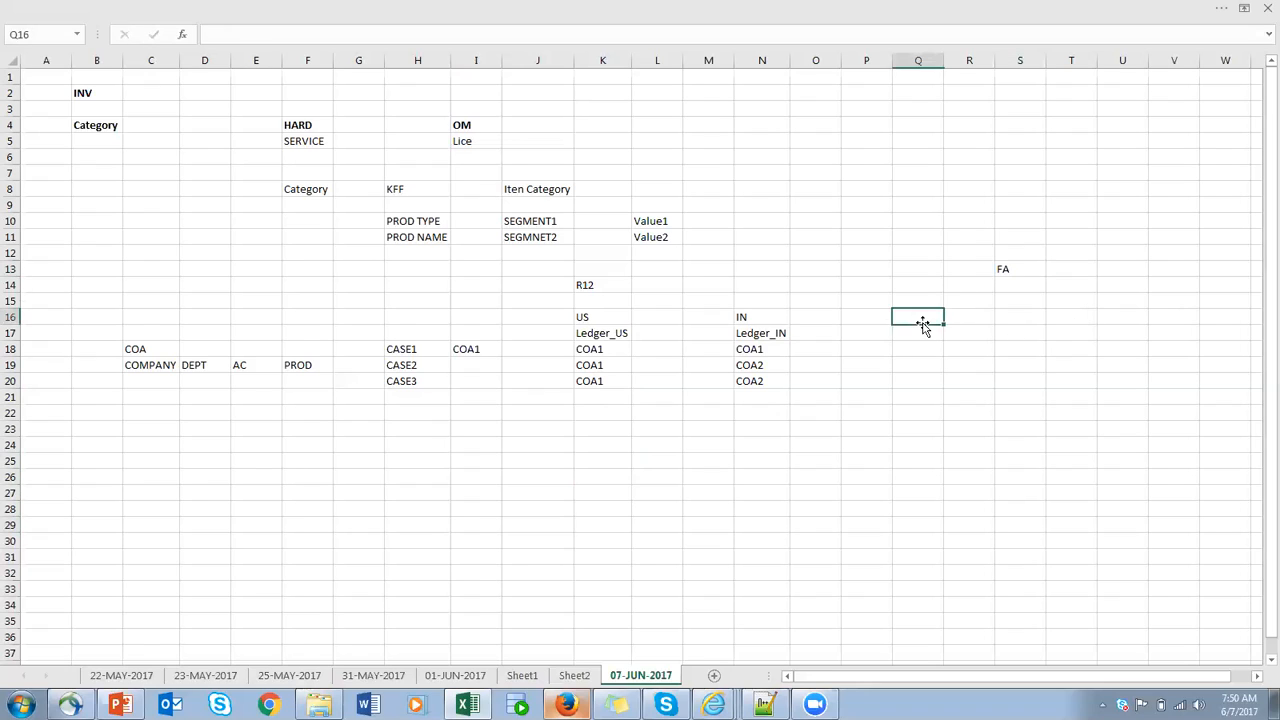
pyautogui.click(586, 315)
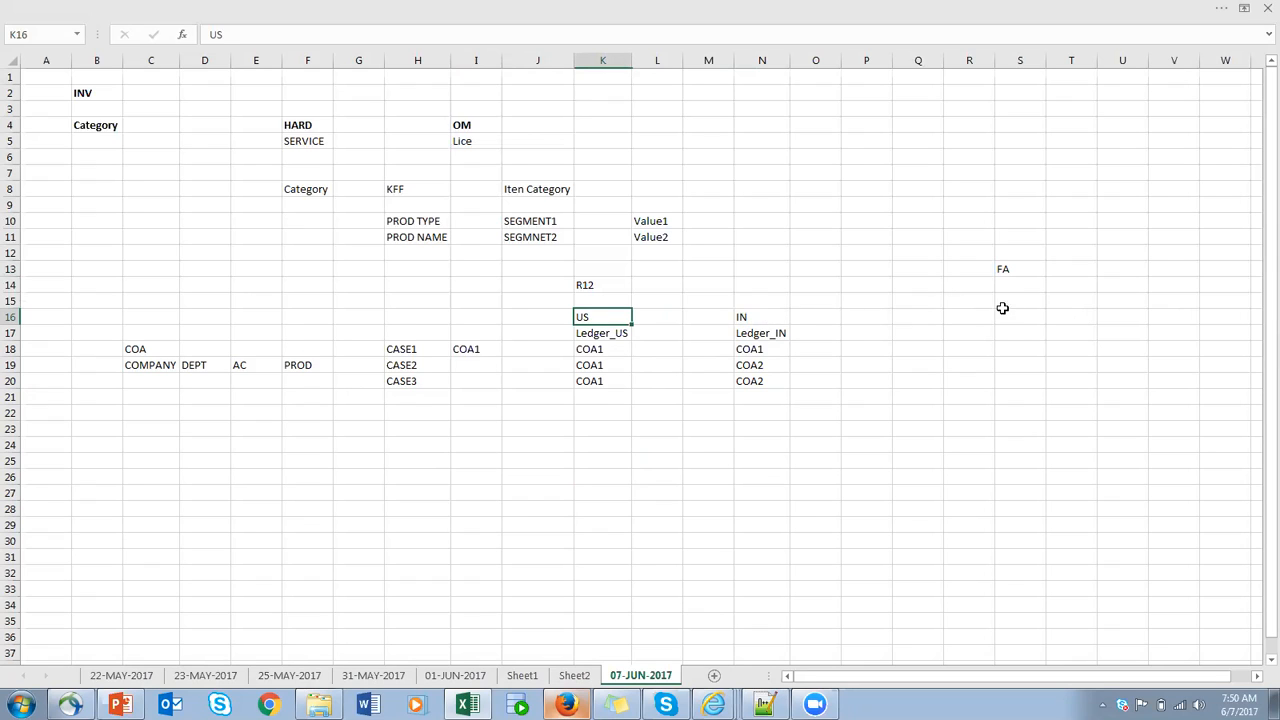
pyautogui.click(954, 302)
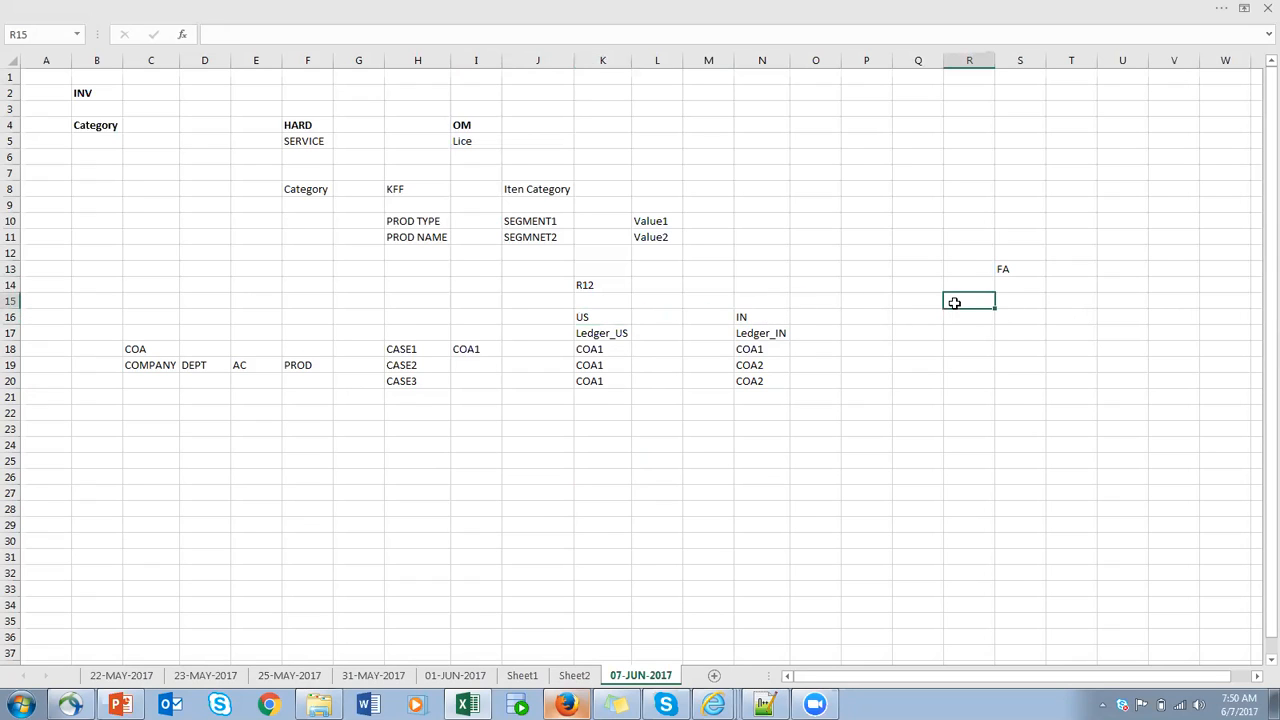
pyautogui.click(1131, 302)
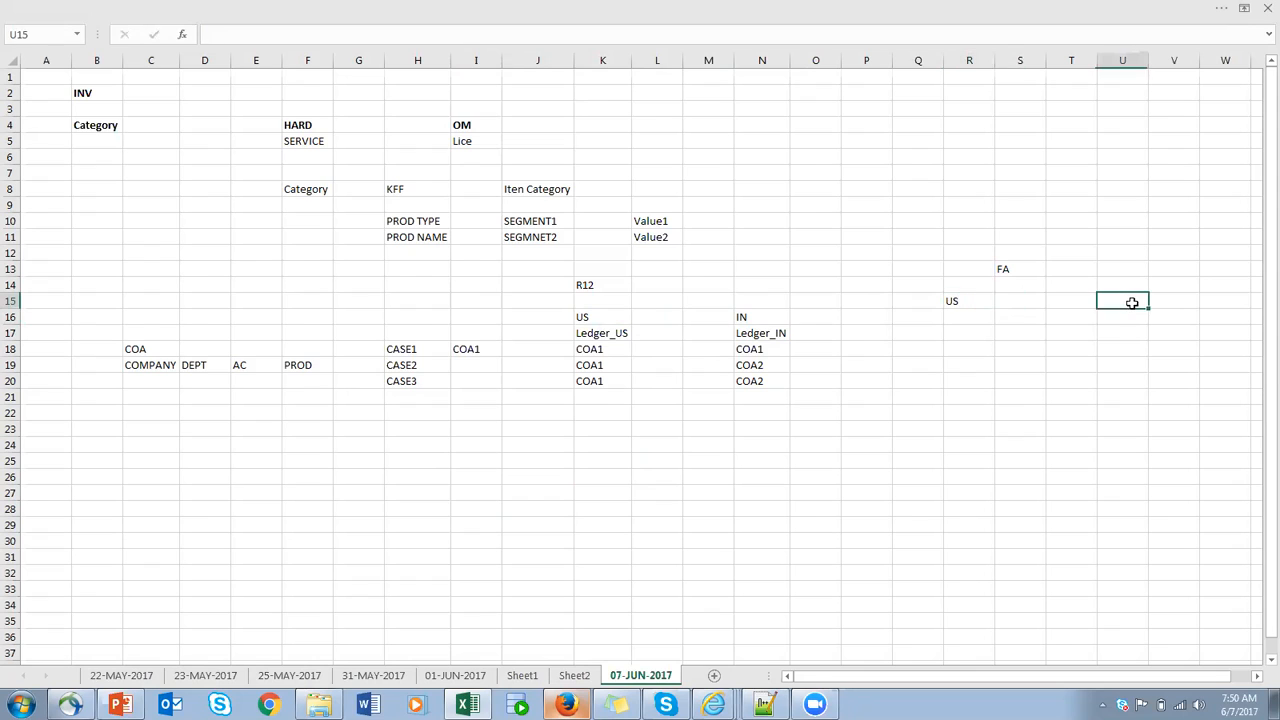
pyautogui.write('INV')
# - Check the Manage Key Flexfield for Catalogs page in Firefox and return to the Excel worksheet
pyautogui.click(1016, 270)
pyautogui.click(162, 347)
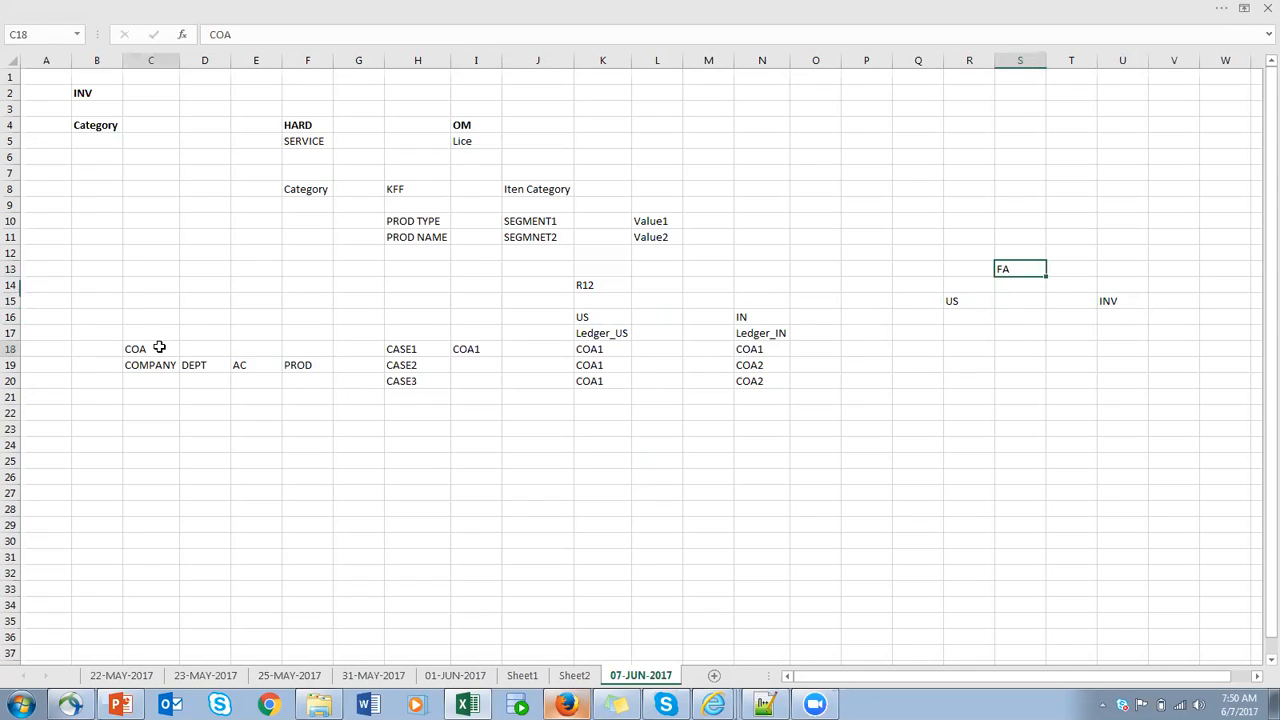
pyautogui.click(566, 705)
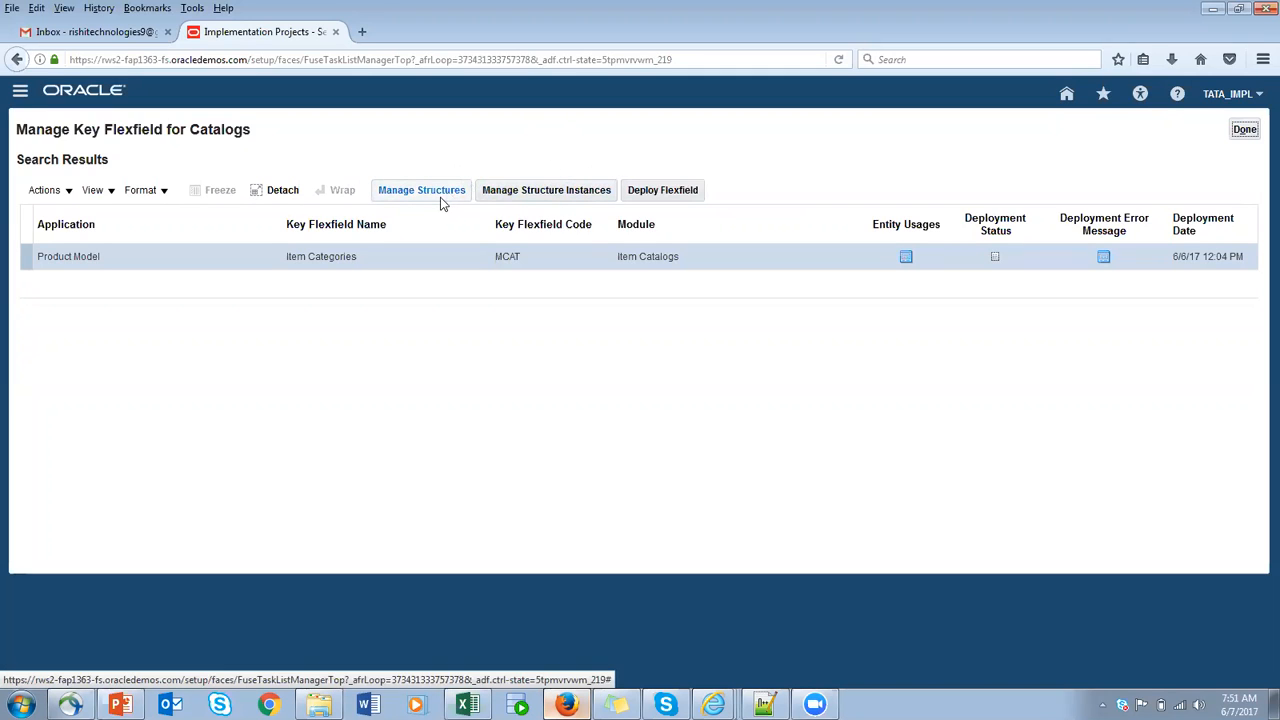
pyautogui.hotkey('alt', 'Tab')
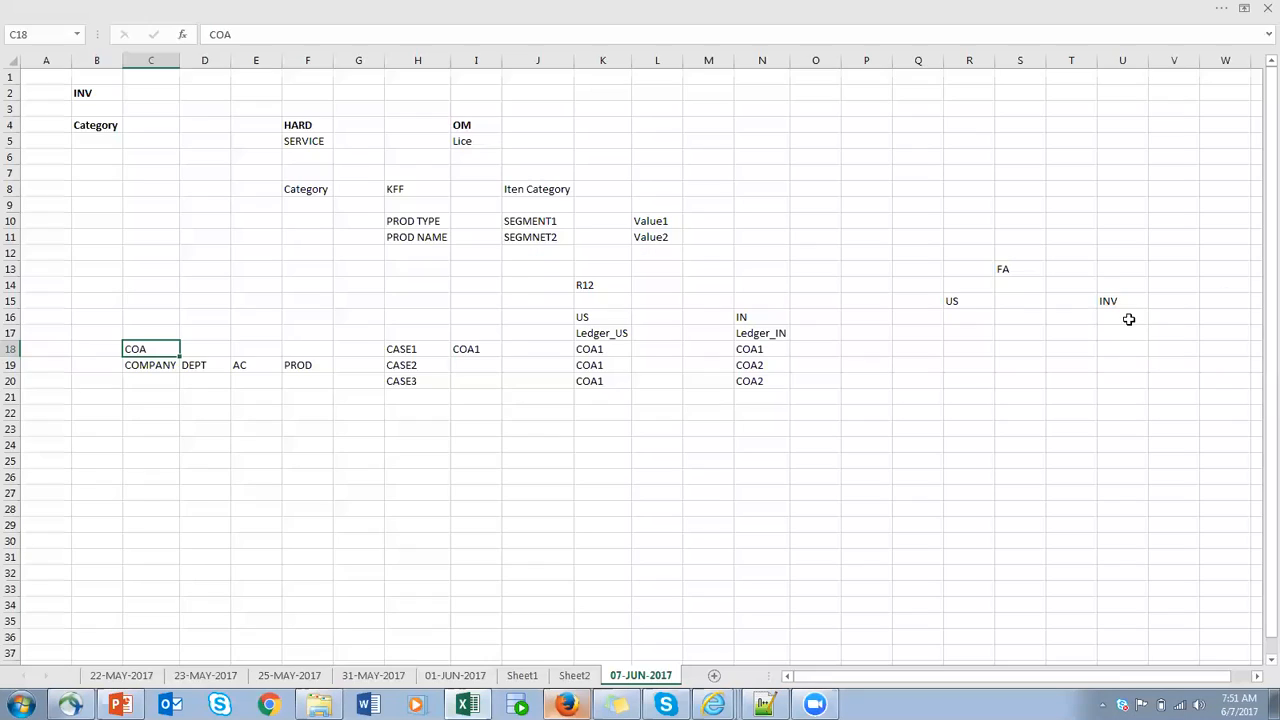
# - Enter TEMPLATE in cell T13 beside the FA label
pyautogui.click(1084, 270)
pyautogui.write('TEMPLATE')
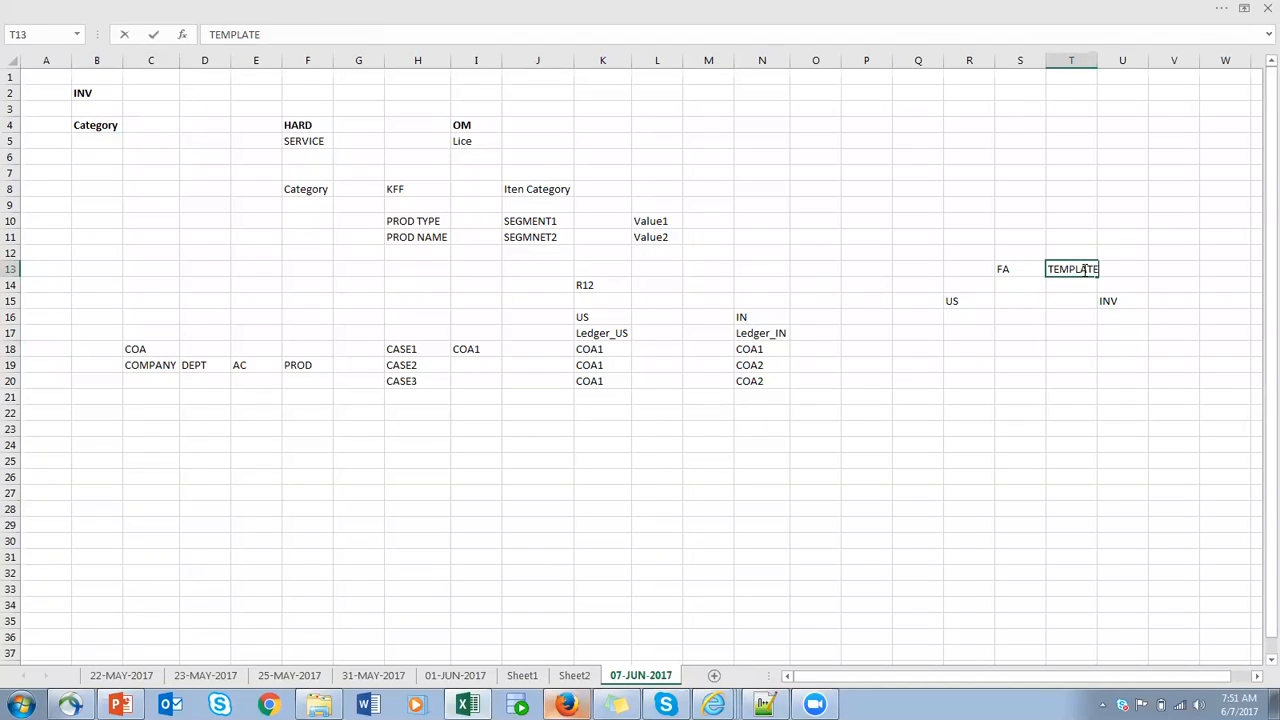
pyautogui.click(1094, 61)
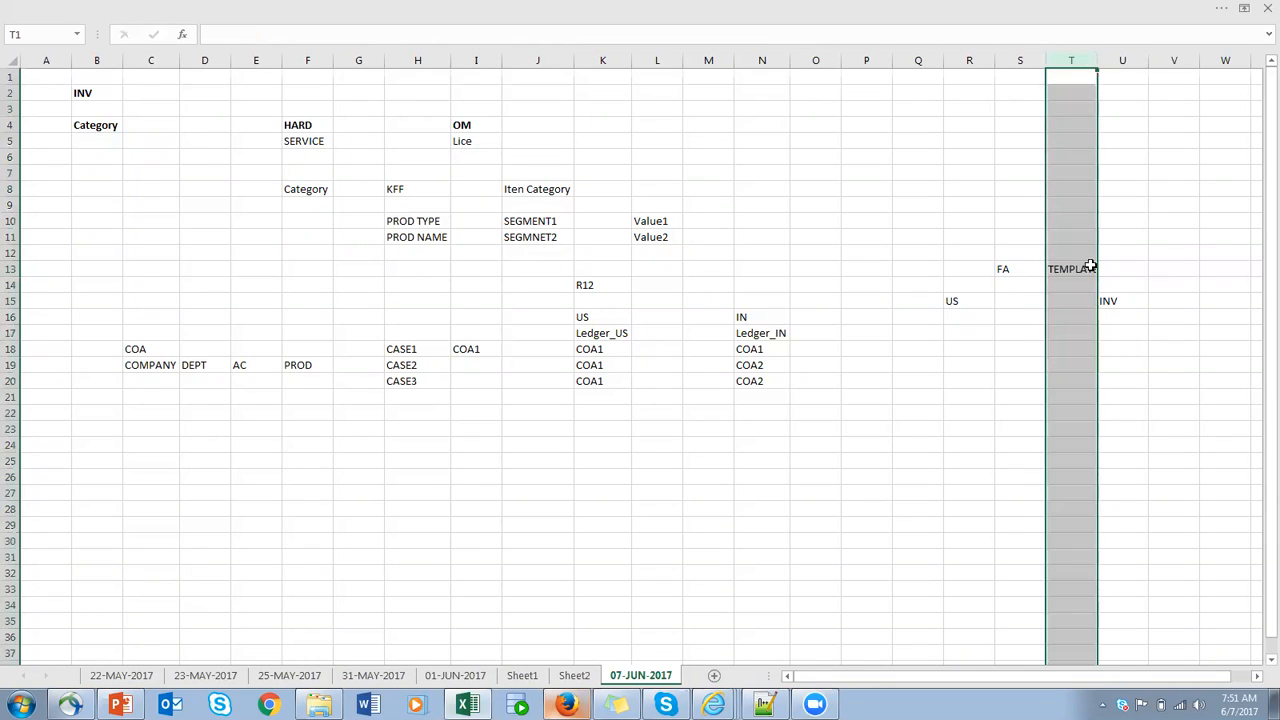
pyautogui.click(1095, 60)
pyautogui.click(1078, 267)
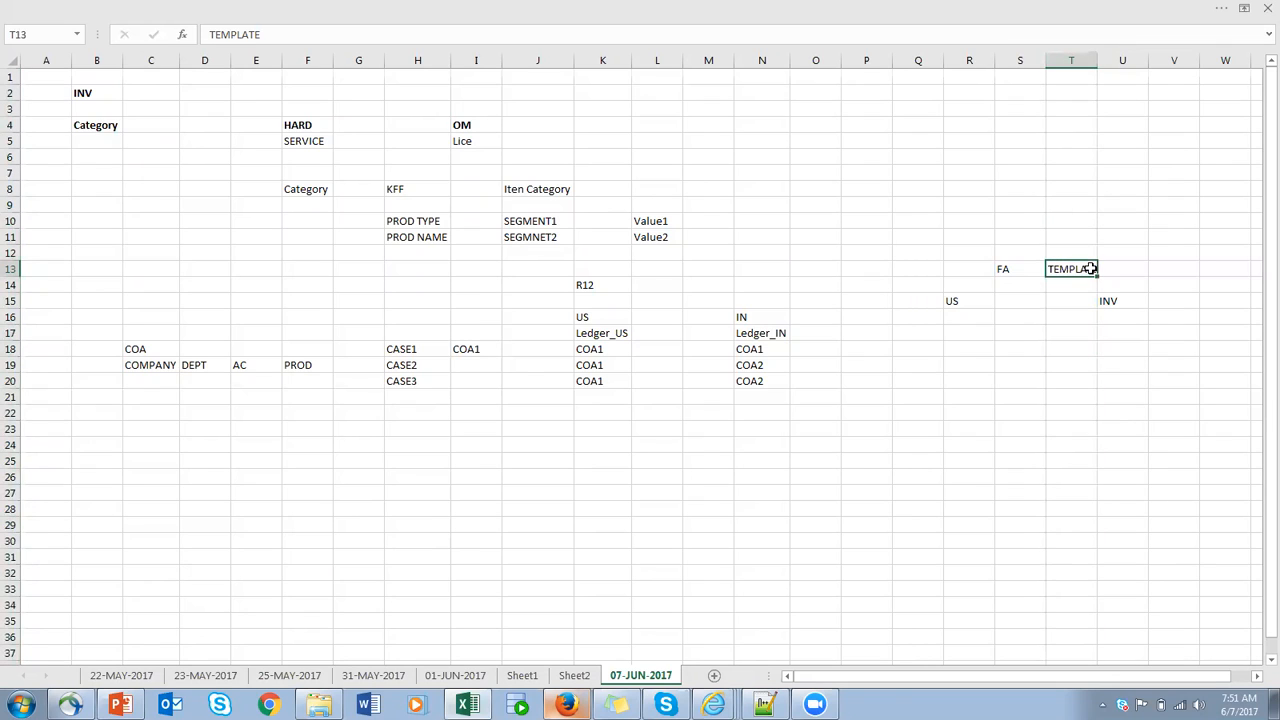
# - Enter INSTANCE in cell Q17 and move it to cell P17, beside the Ledger_IN heading
pyautogui.click(927, 337)
pyautogui.write('INSTA')
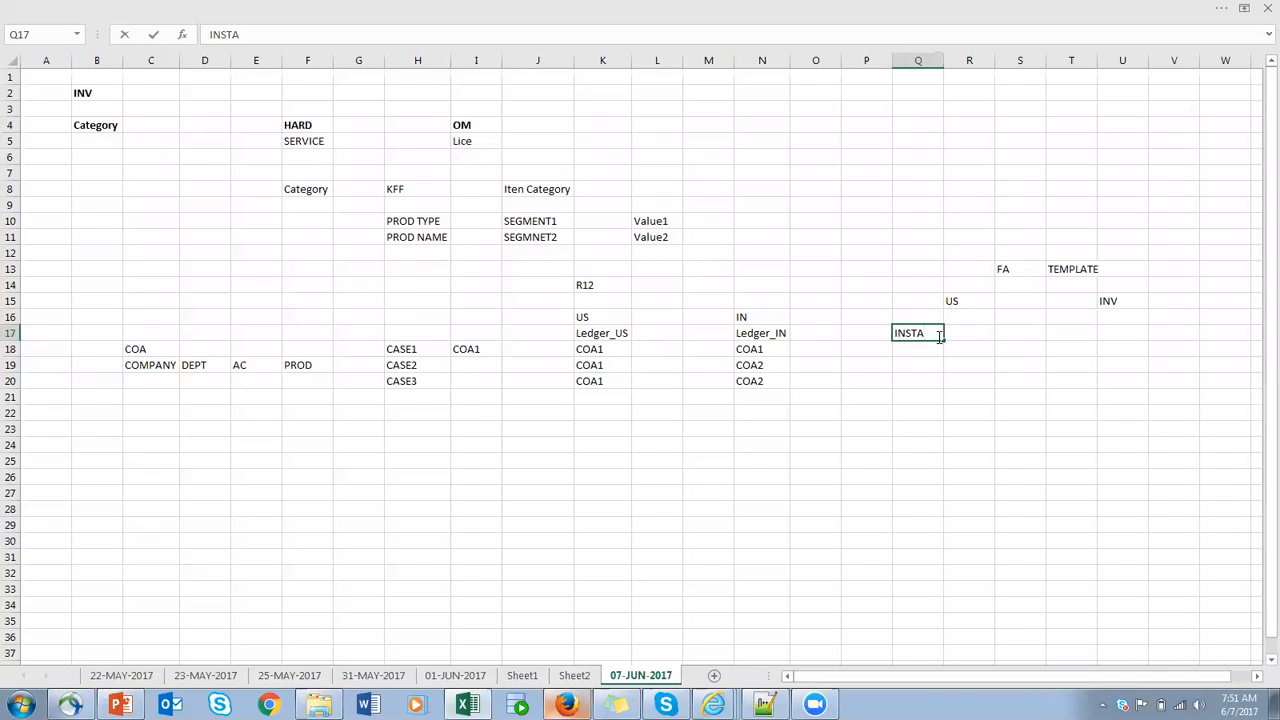
pyautogui.write('NCE')
pyautogui.click(862, 332)
pyautogui.click(918, 332)
pyautogui.moveTo(920, 330); pyautogui.dragTo(872, 344)
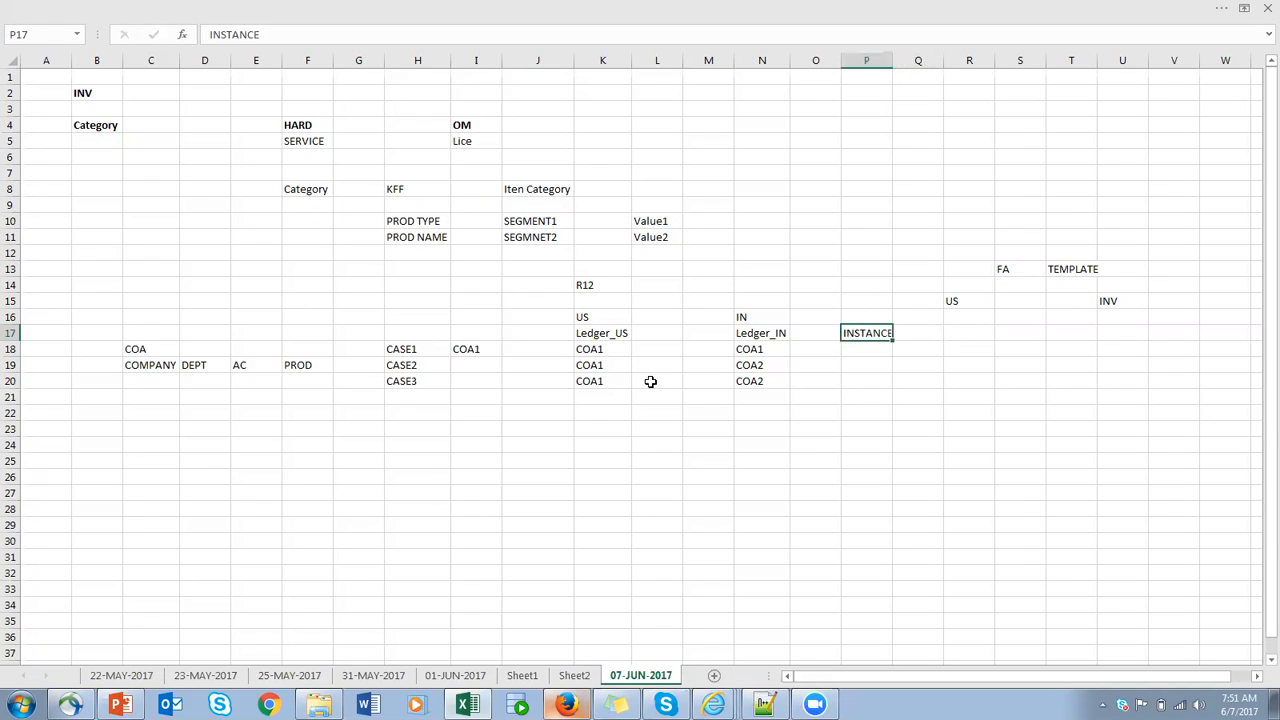
# - Review the CASE1 COA assignments, and enter 1 in cell R17 under US and 1 in cell U17 under INV
pyautogui.click(395, 349)
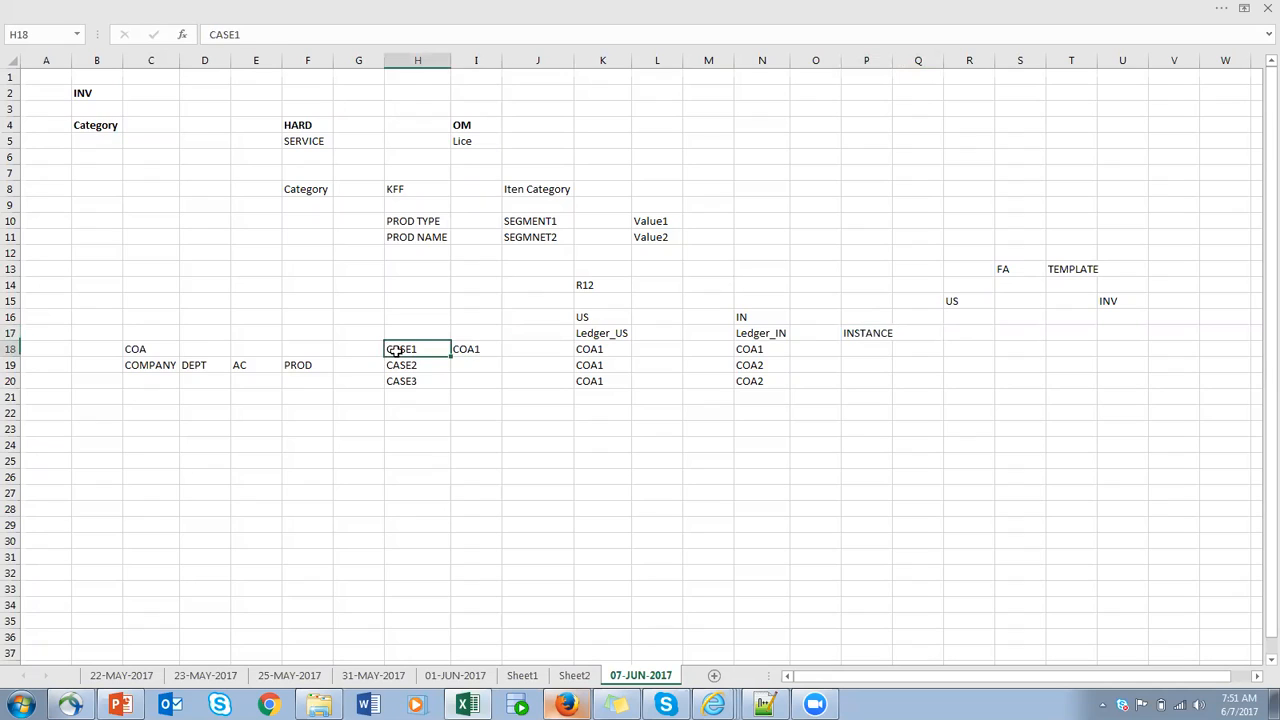
pyautogui.click(595, 350)
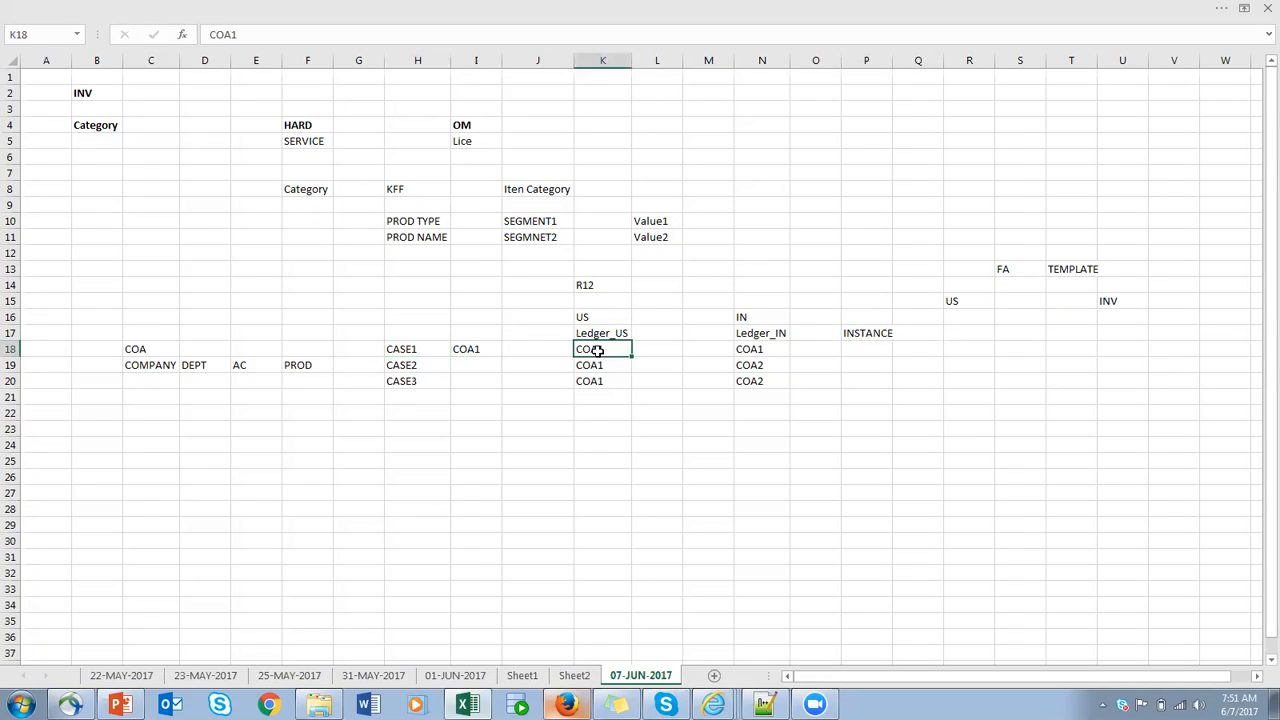
pyautogui.click(750, 349)
pyautogui.click(525, 350)
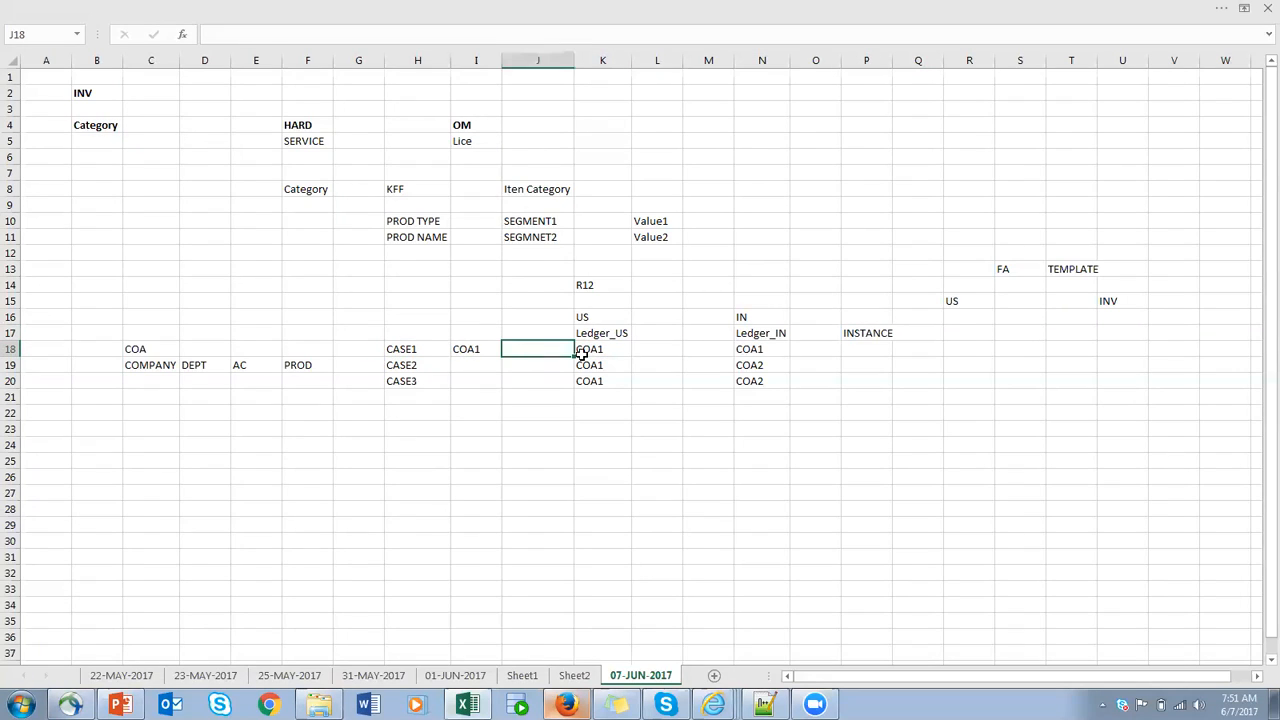
pyautogui.click(763, 350)
pyautogui.click(603, 350)
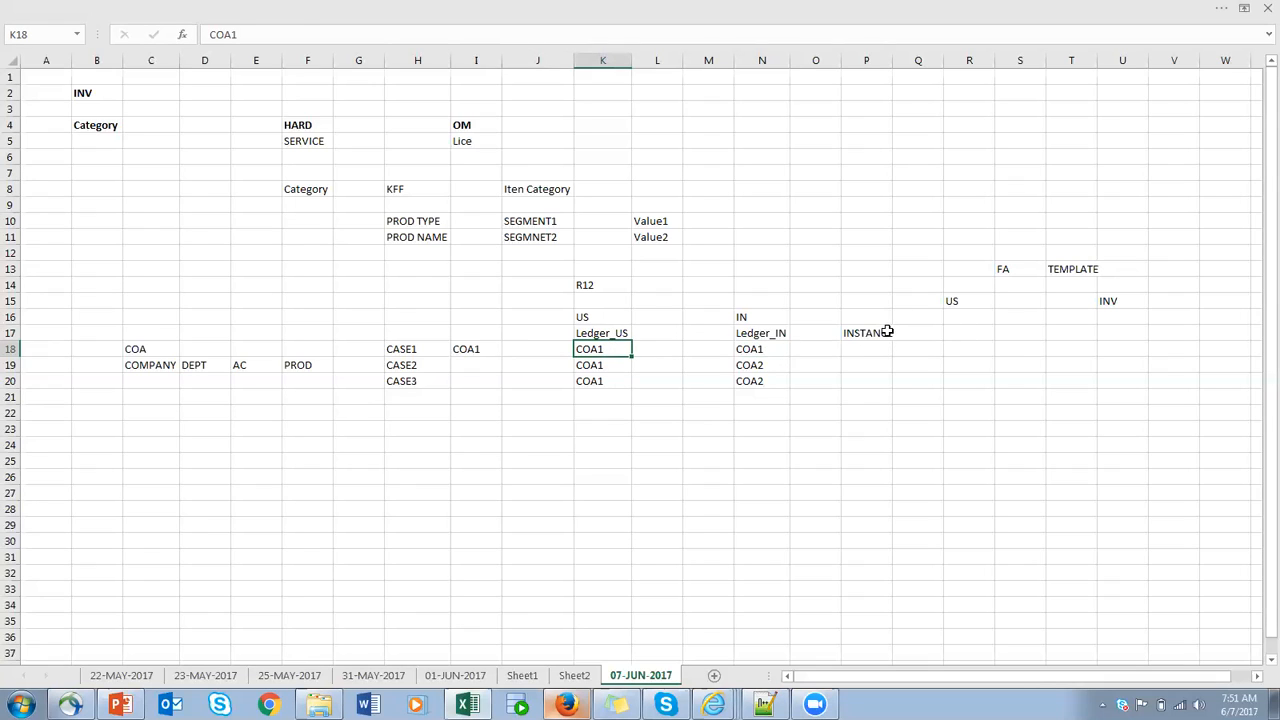
pyautogui.click(888, 334)
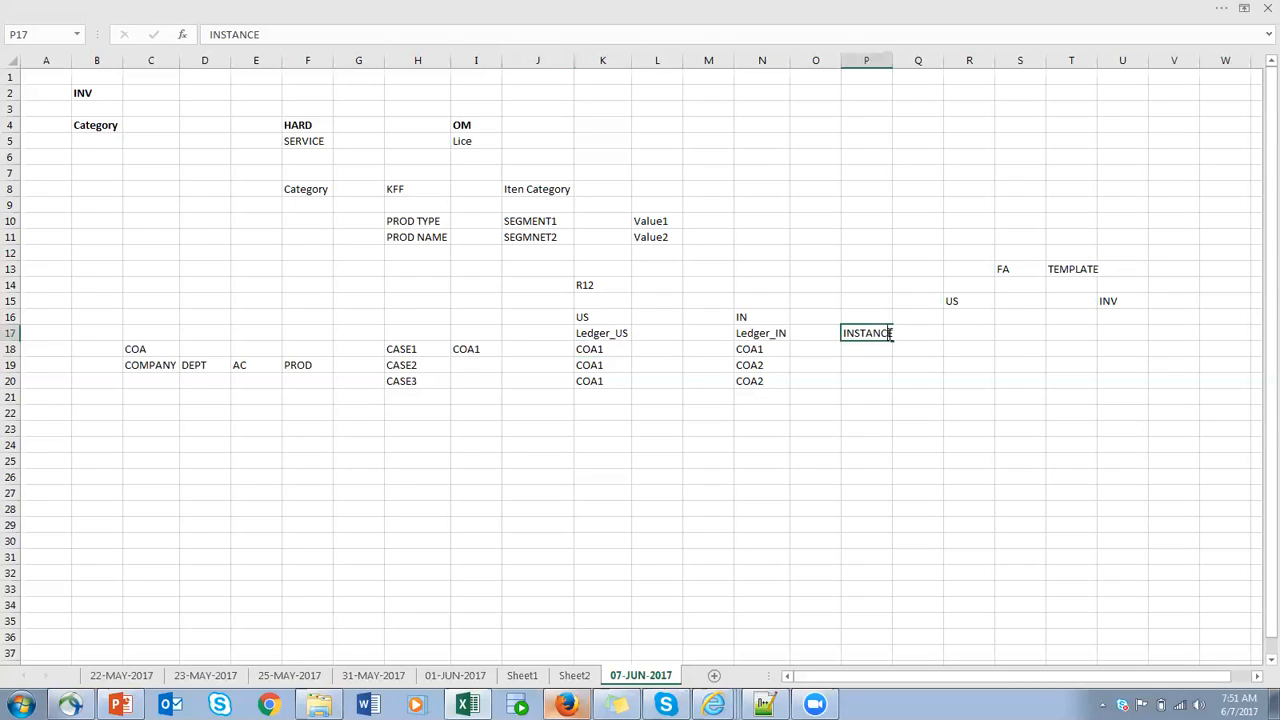
pyautogui.click(980, 331)
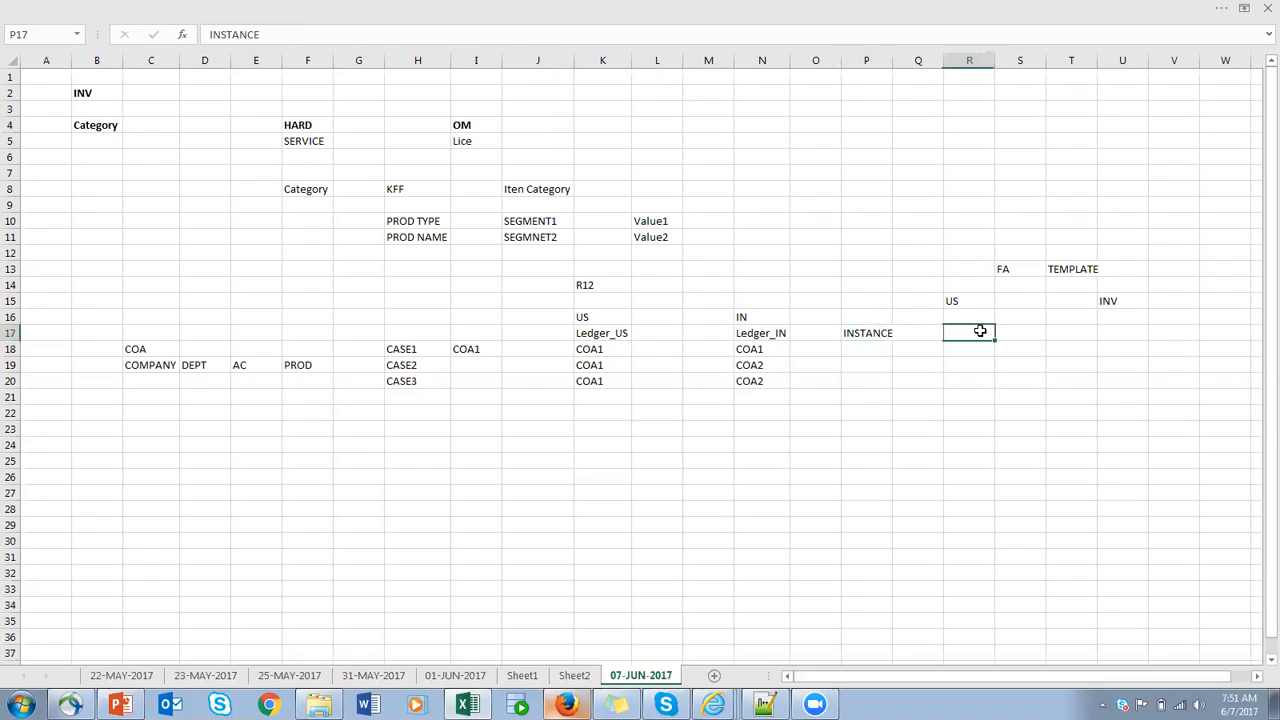
pyautogui.write('1')
pyautogui.click(1120, 333)
pyautogui.write('1')
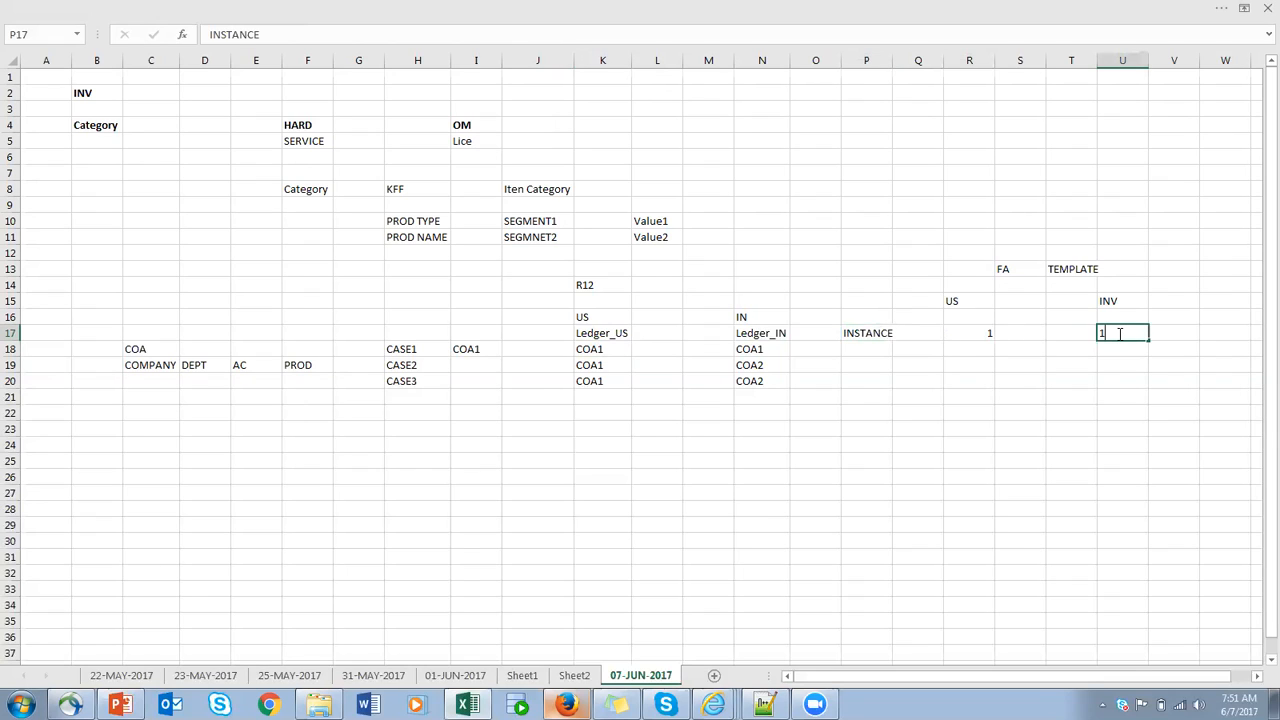
# - Fit column P to its contents and enter the instance numbers 1 in cell P18 and 2 in cell Q18
pyautogui.click(420, 370)
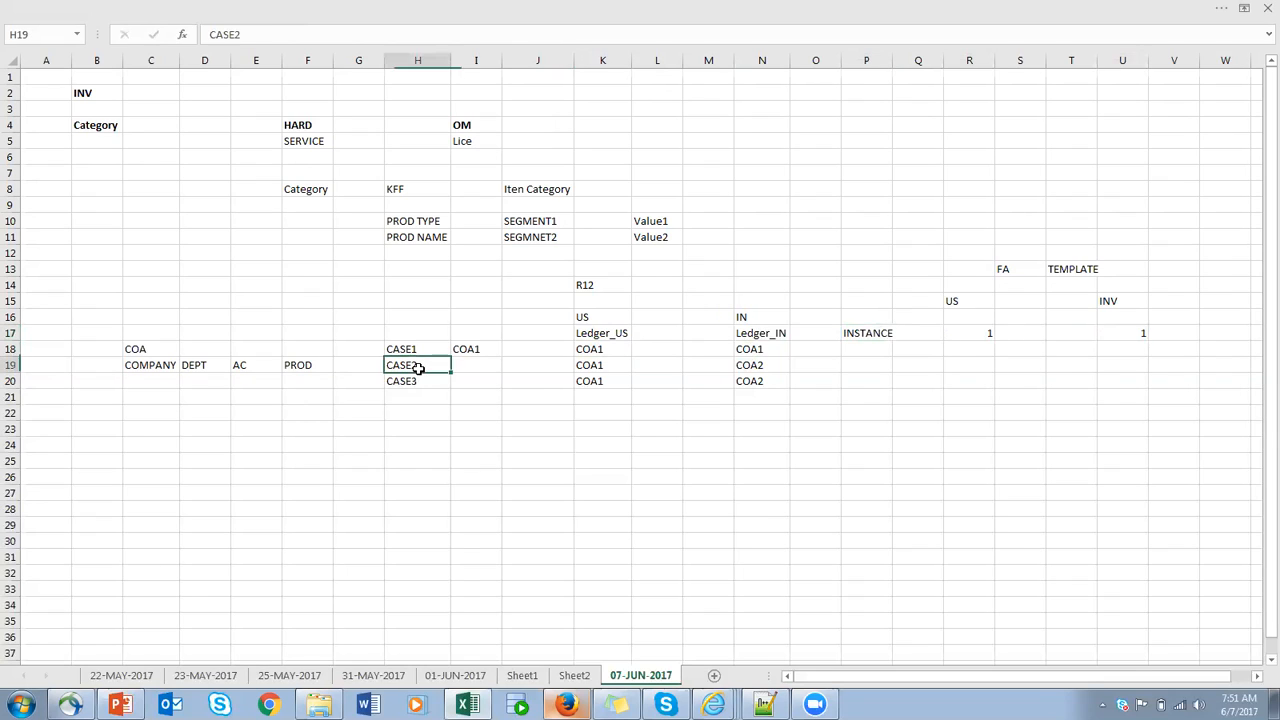
pyautogui.moveTo(157, 369); pyautogui.dragTo(306, 365)
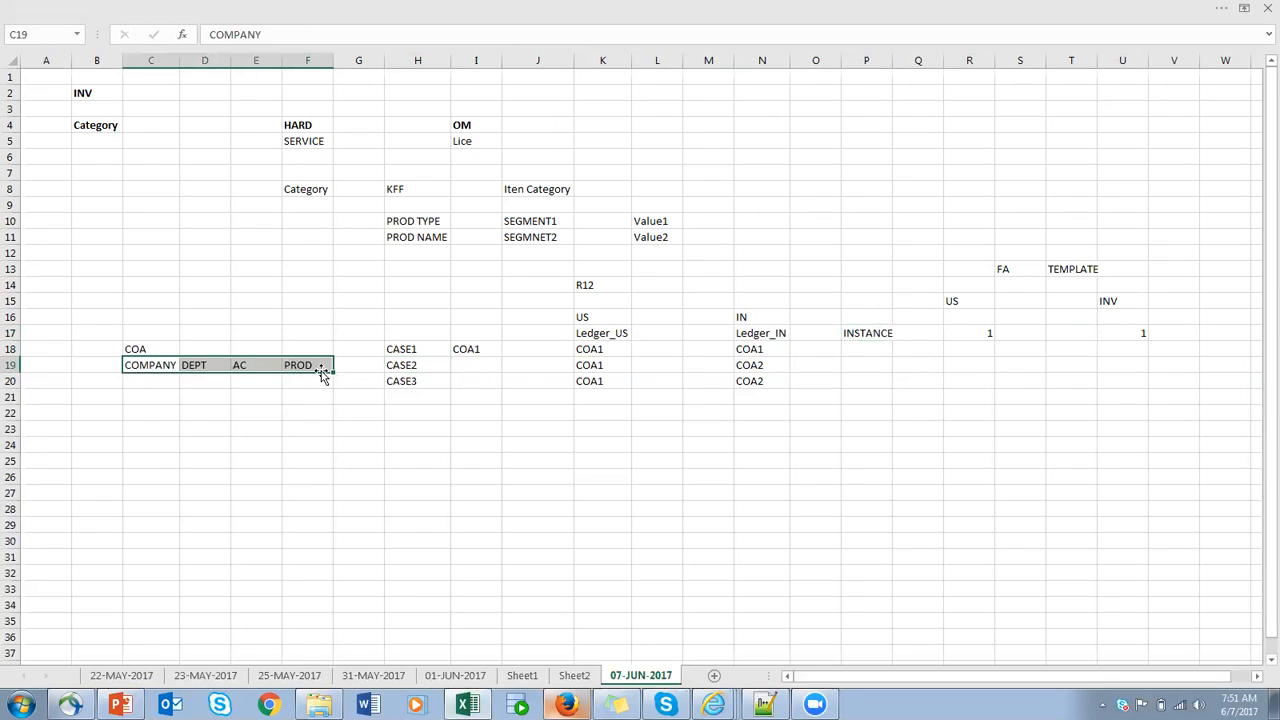
pyautogui.click(323, 372)
pyautogui.click(244, 365)
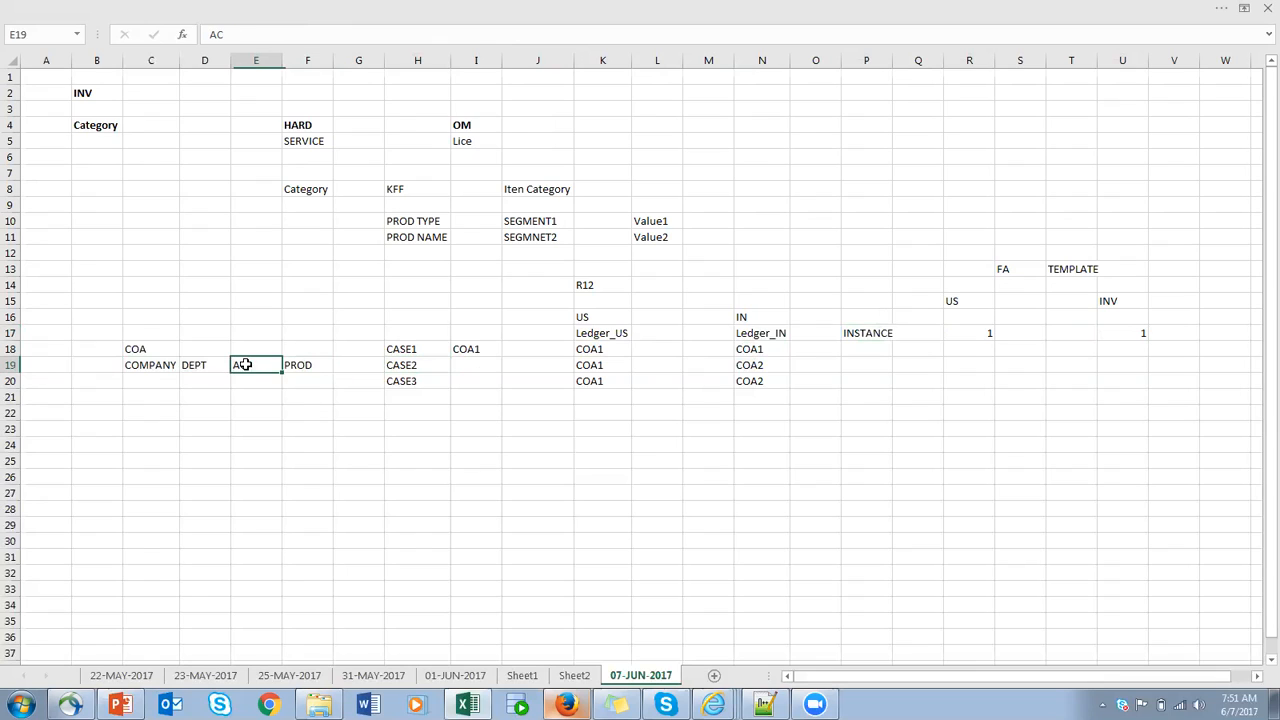
pyautogui.click(893, 336)
pyautogui.doubleClick(892, 61)
pyautogui.click(878, 350)
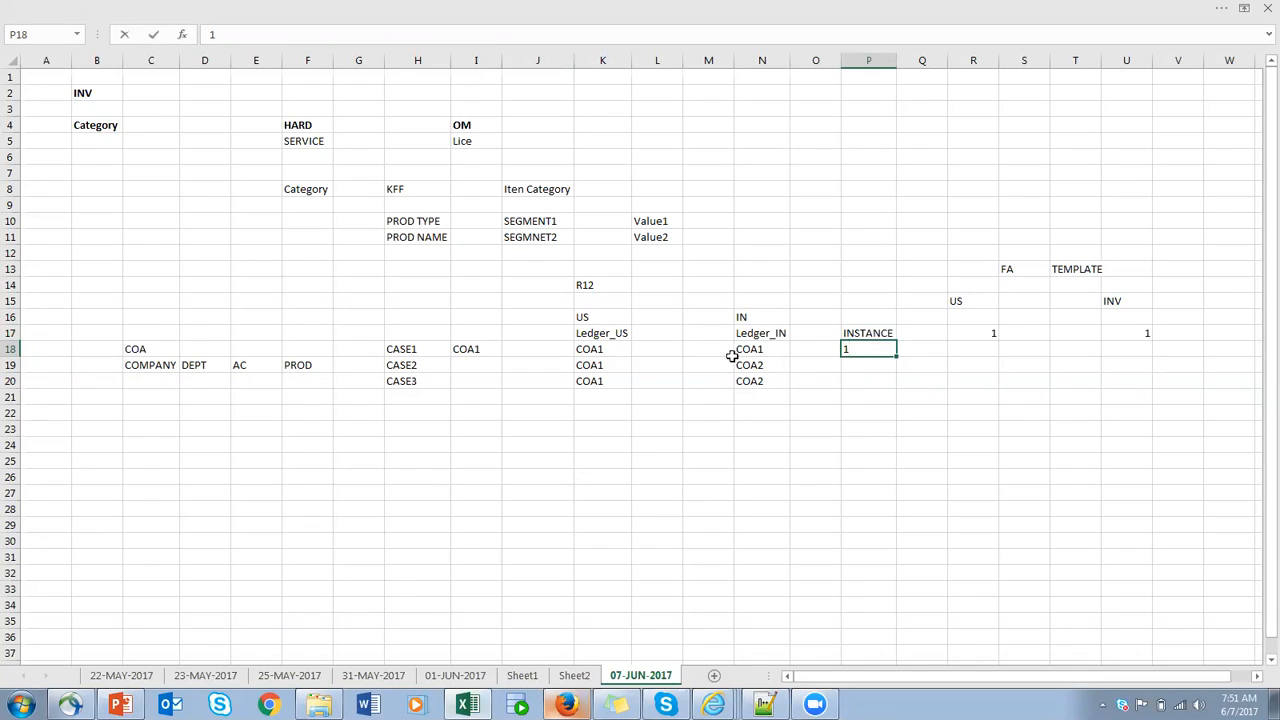
pyautogui.moveTo(130, 364); pyautogui.dragTo(318, 362)
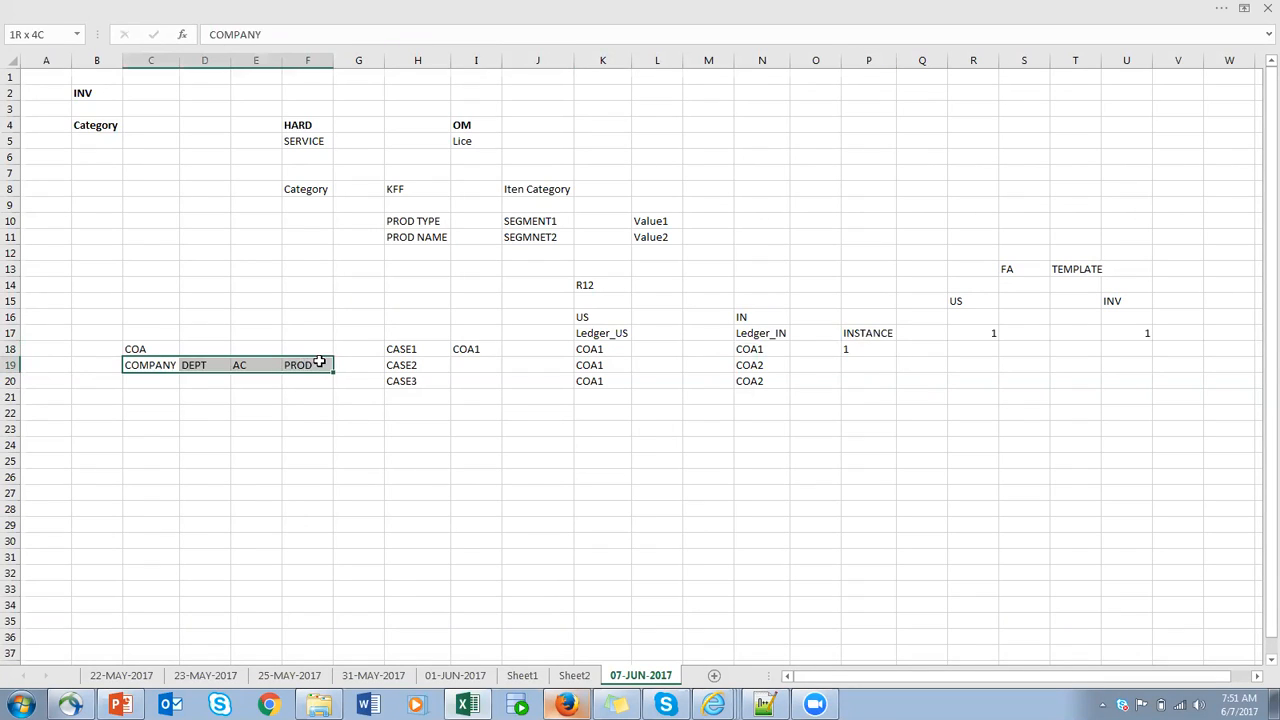
pyautogui.click(931, 347)
pyautogui.write('2')
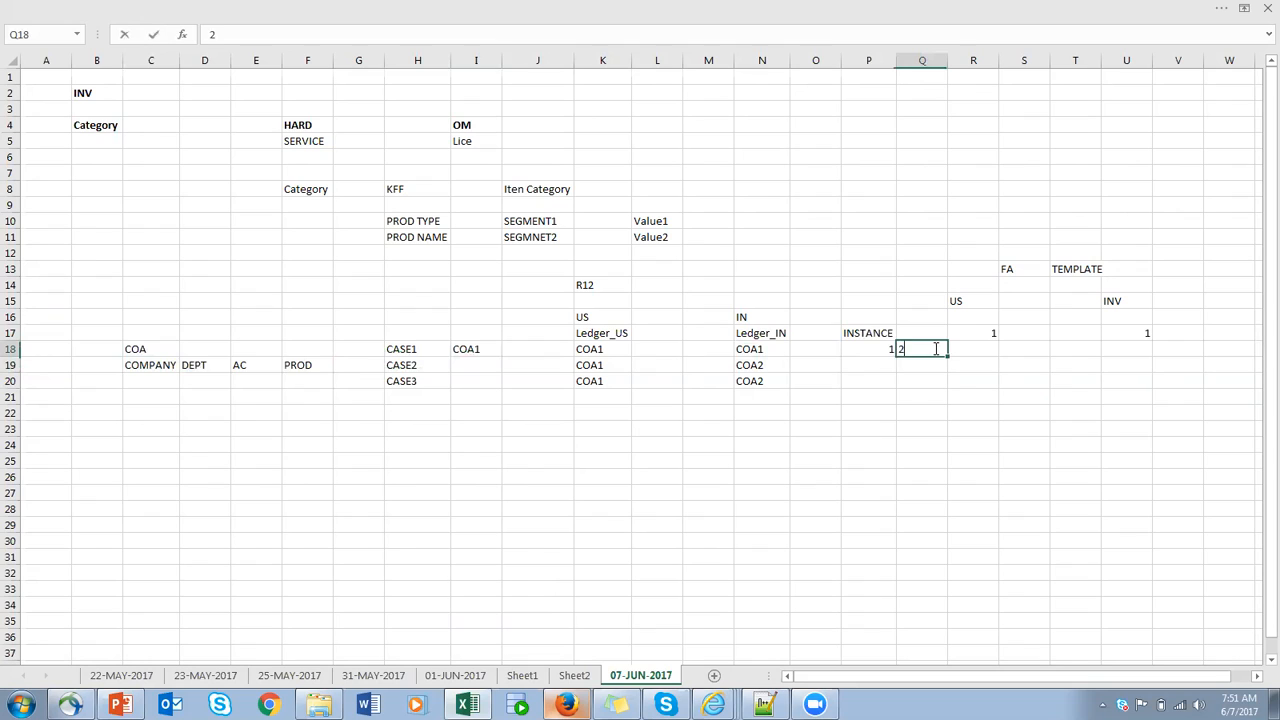
# - Enter 1 in cell R18 in the US column and 2 in cell U18 in the INV column
pyautogui.click(308, 366)
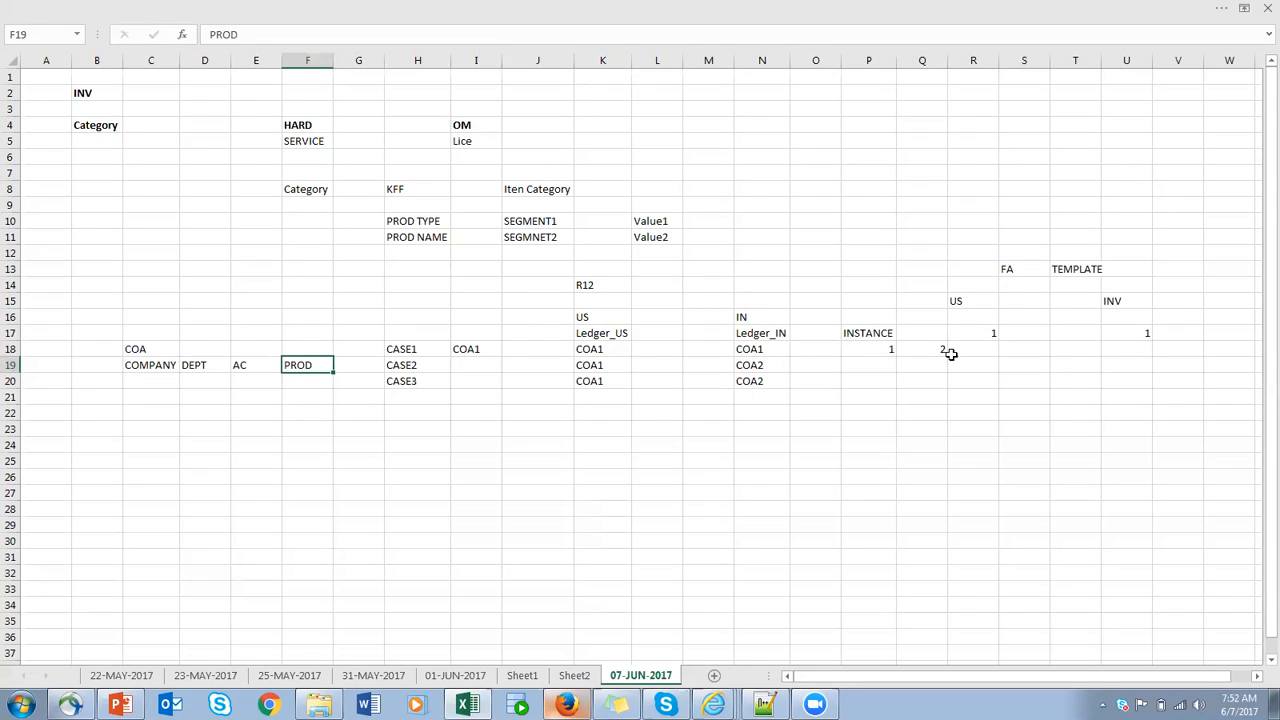
pyautogui.click(990, 349)
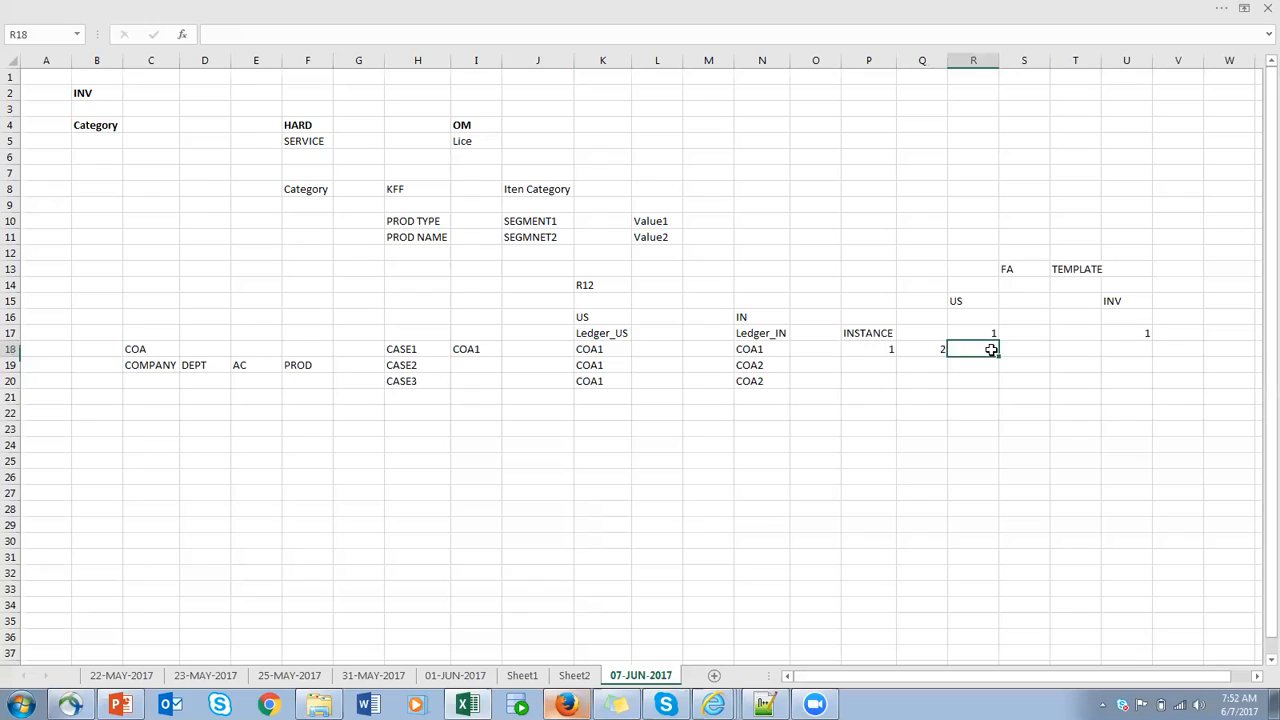
pyautogui.click(1141, 362)
pyautogui.click(1143, 350)
pyautogui.write('2')
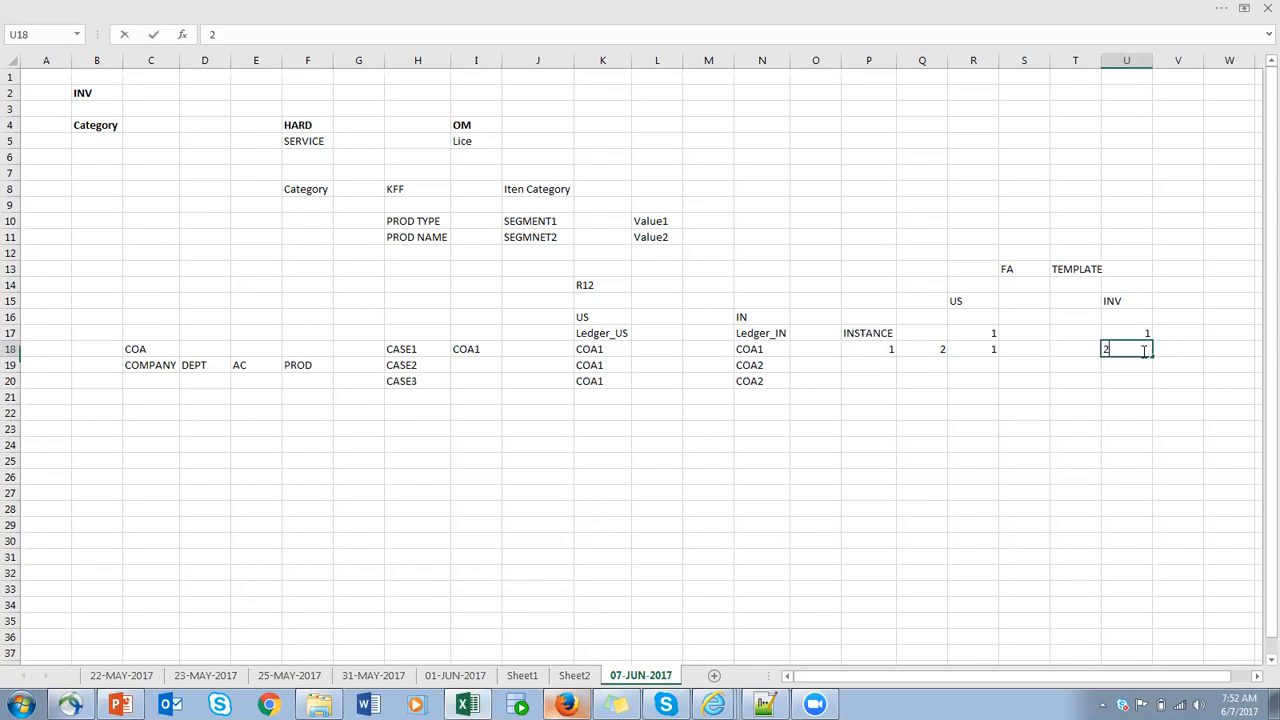
pyautogui.click(1176, 348)
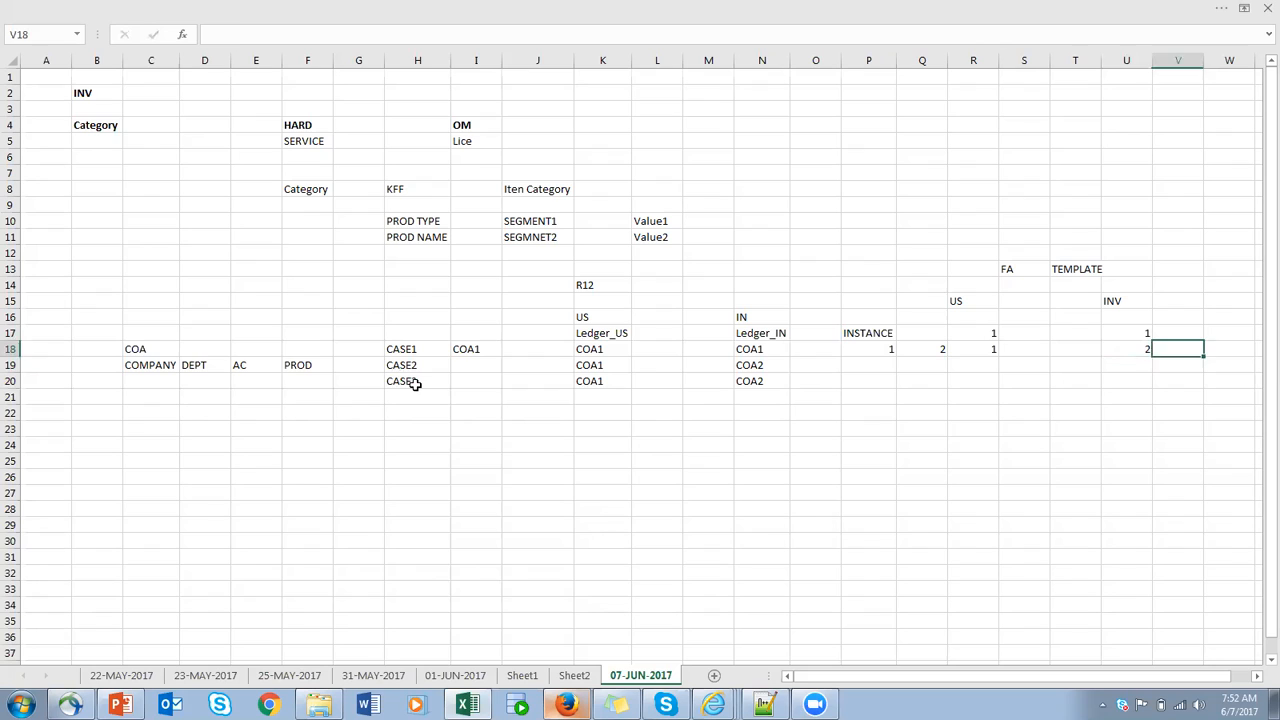
# - Review the CASE3 COA assignments and enter 1 in cell P20 and 2 in cell Q20 on that row
pyautogui.click(414, 383)
pyautogui.click(309, 365)
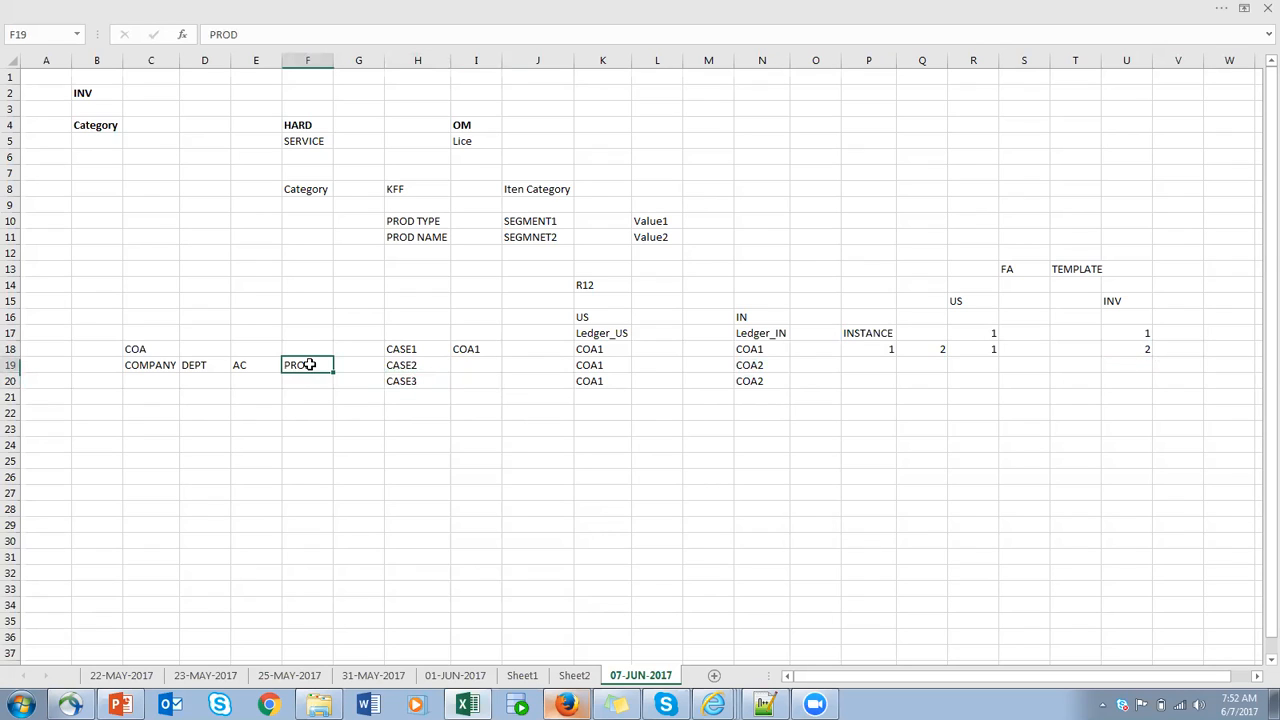
pyautogui.click(600, 381)
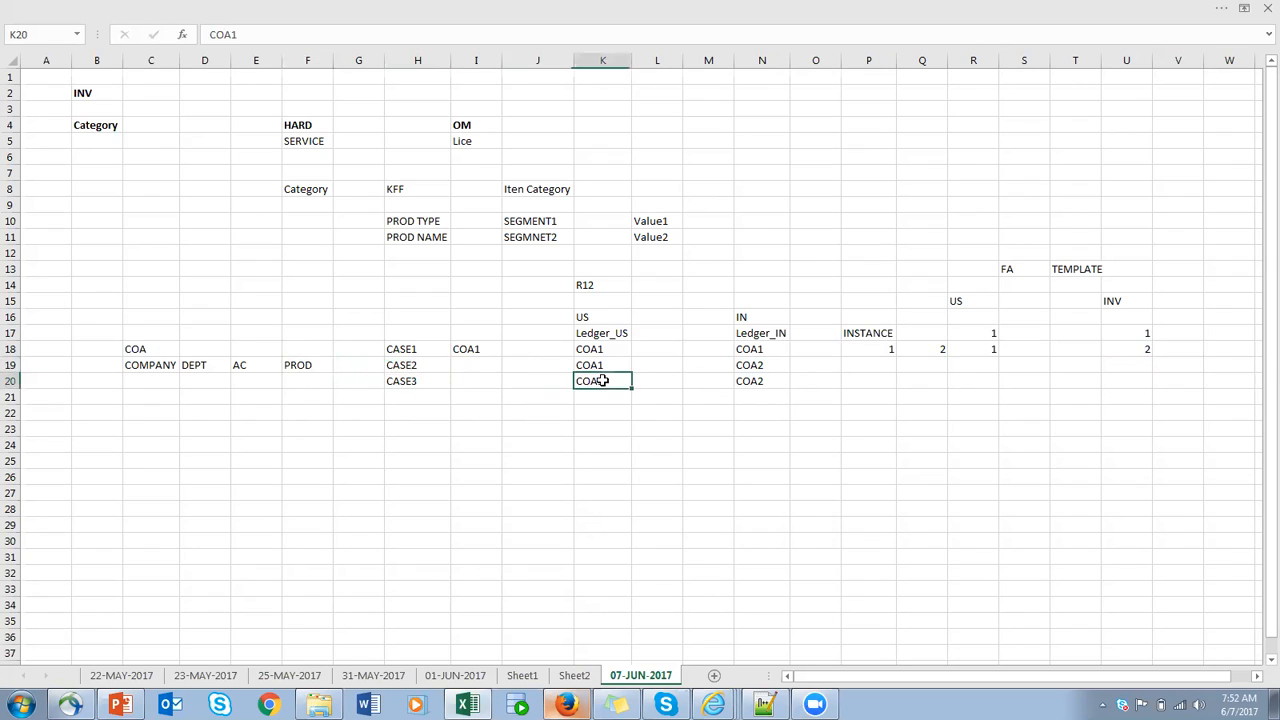
pyautogui.click(773, 381)
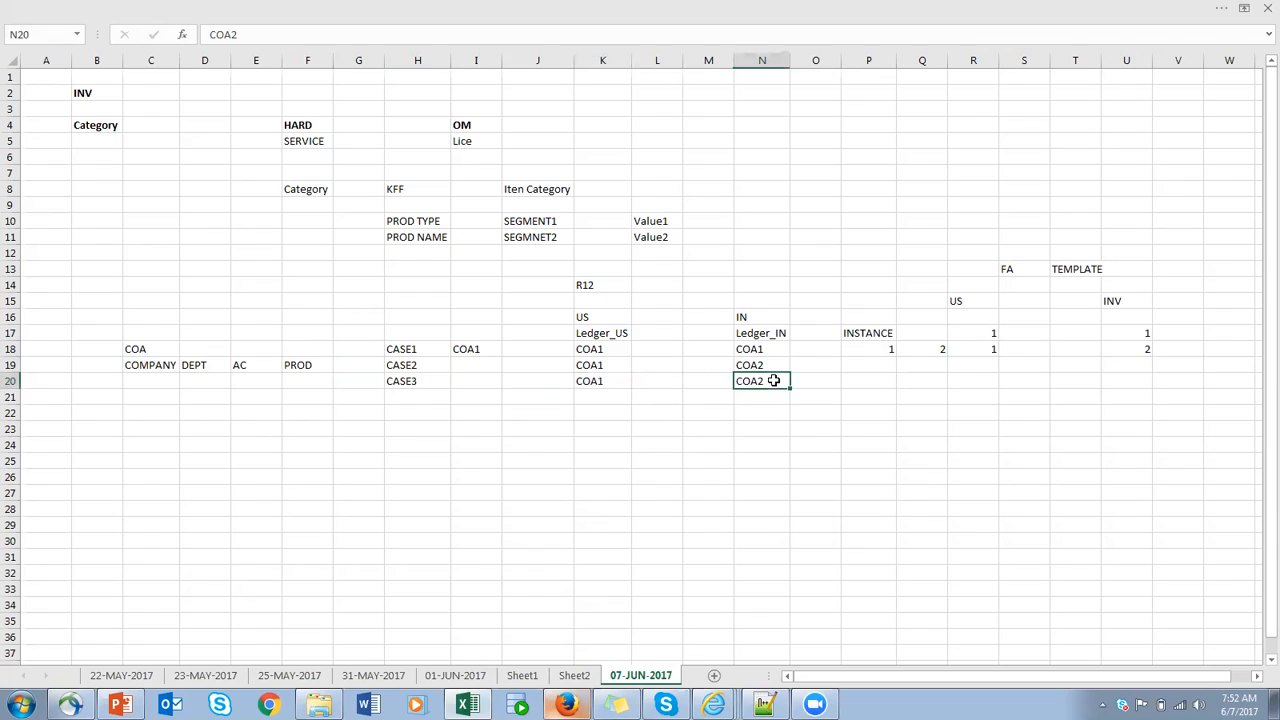
pyautogui.click(866, 382)
pyautogui.write('1')
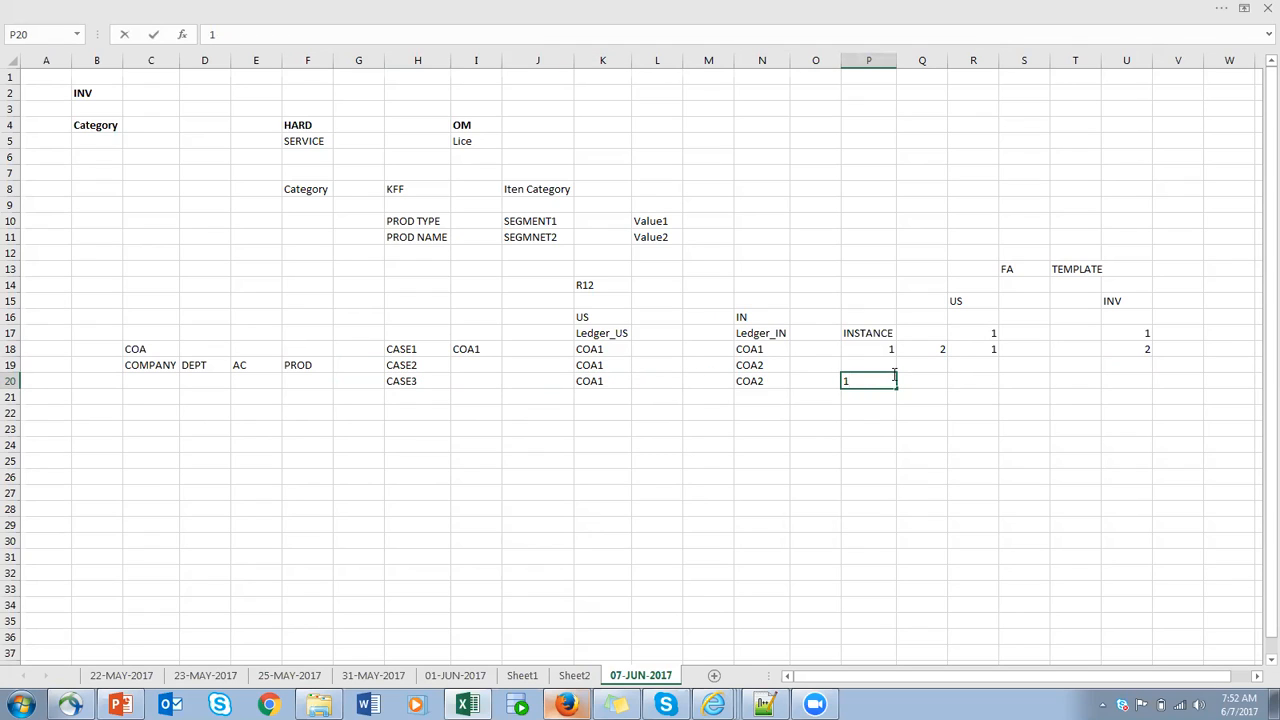
pyautogui.click(916, 379)
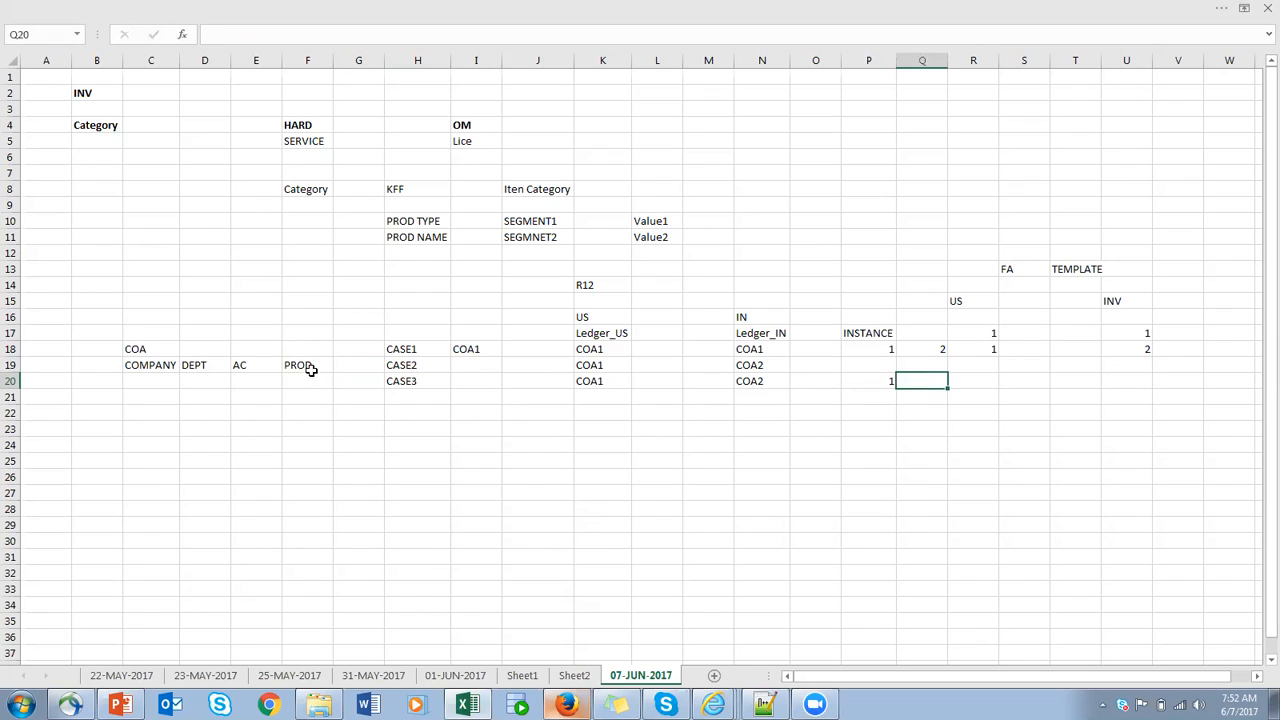
pyautogui.write('2')
pyautogui.click(975, 380)
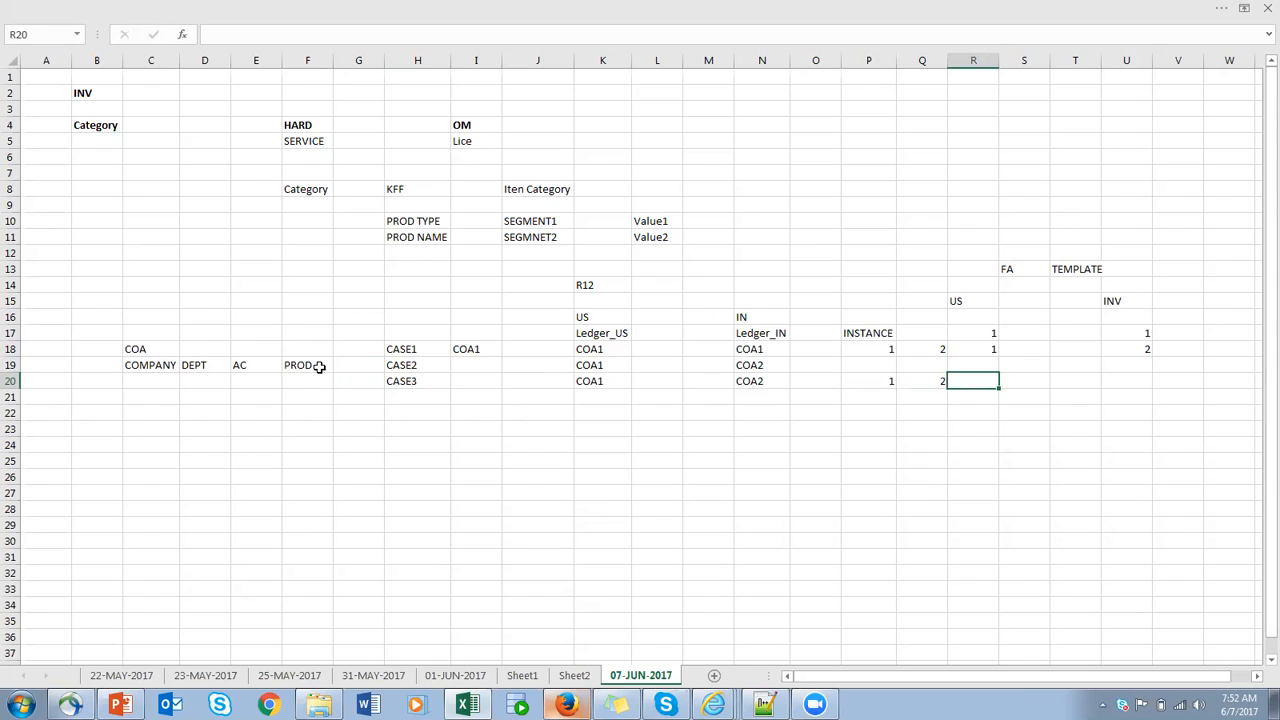
# - Switch to Oracle in Firefox and start creating a structure instance for the Item Categories key flexfield
pyautogui.moveTo(851, 283); pyautogui.dragTo(1216, 410)
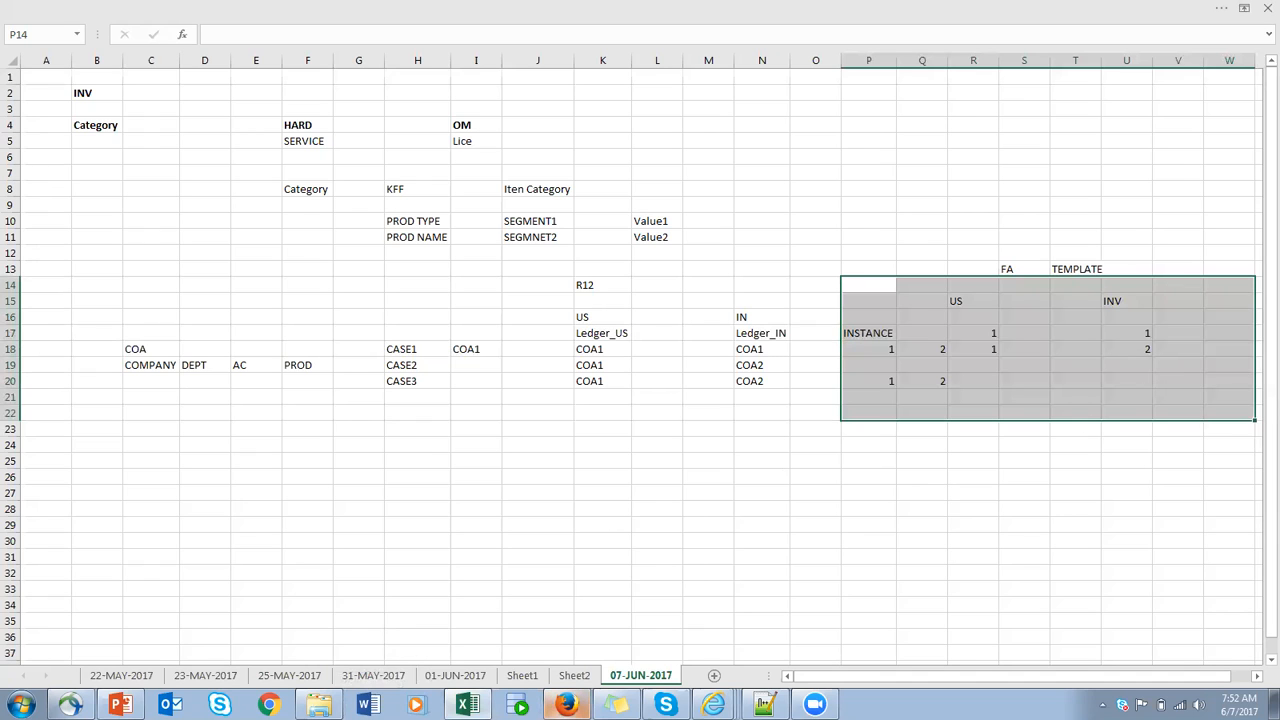
pyautogui.click(566, 704)
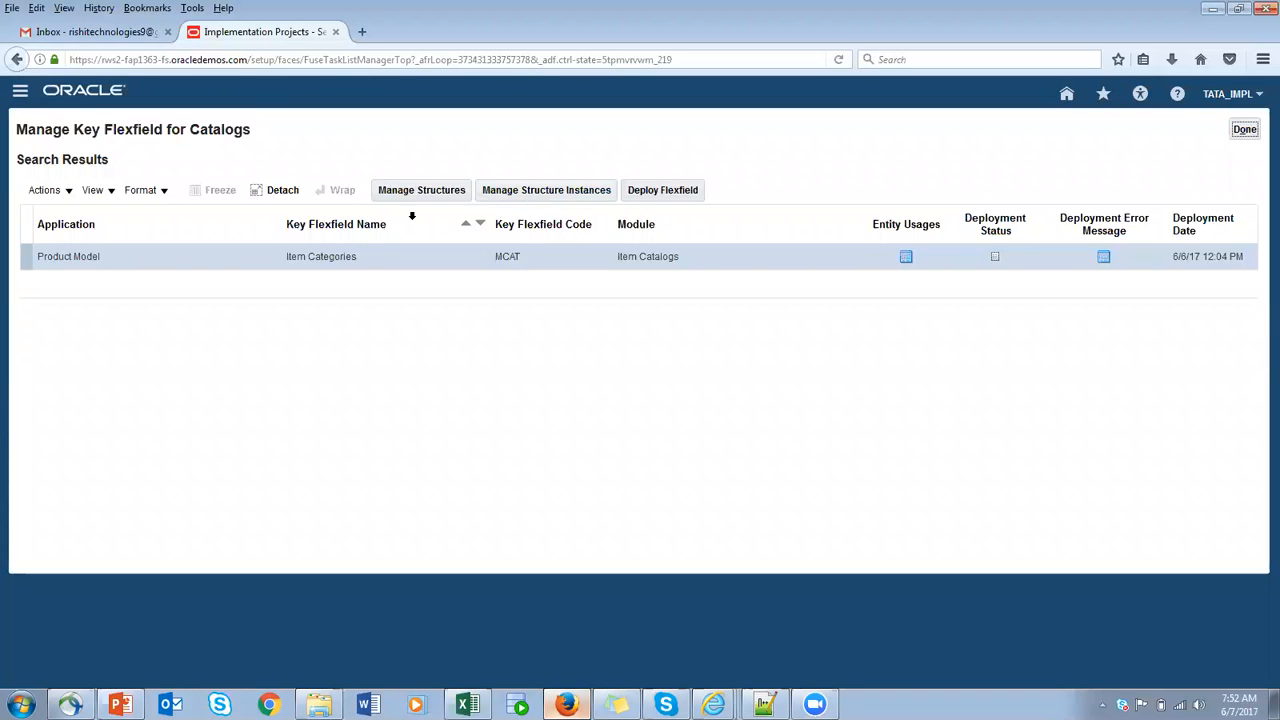
pyautogui.click(545, 195)
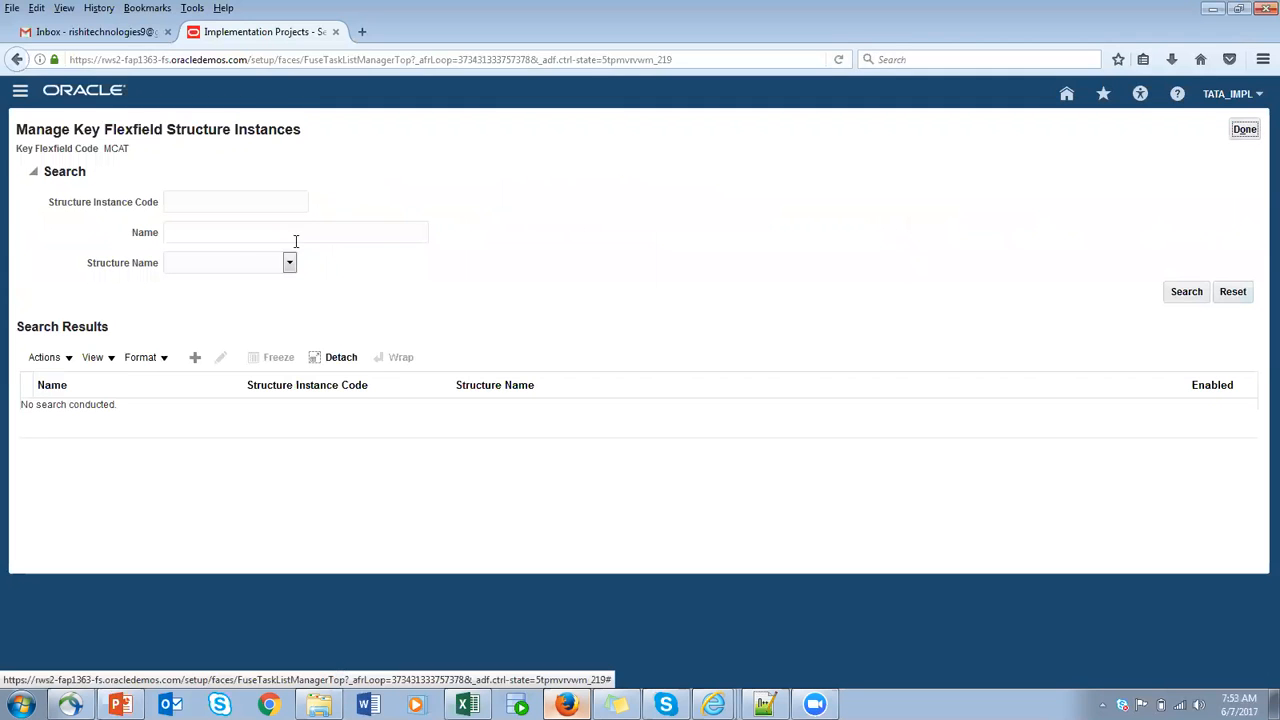
pyautogui.click(195, 357)
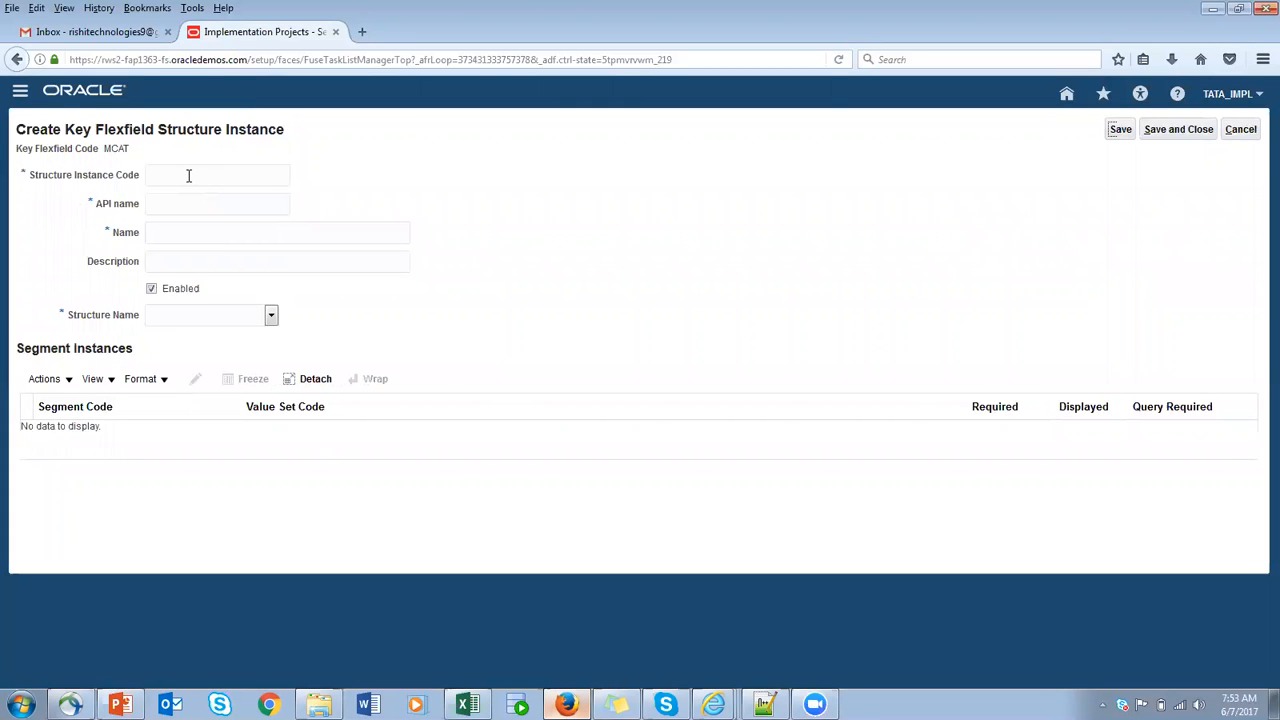
# - Set the structure instance code, name and description to TATA_CAT_INSTANCE, with TataCatInstance as the API name
pyautogui.write('TATA_CAT_INSTANCE')
pyautogui.moveTo(247, 175); pyautogui.dragTo(8, 175)
pyautogui.hotkey('ctrl', 'c')
pyautogui.click(171, 208)
pyautogui.click(189, 233)
pyautogui.hotkey('ctrl', 'v')
pyautogui.click(193, 261)
pyautogui.hotkey('ctrl', 'v')
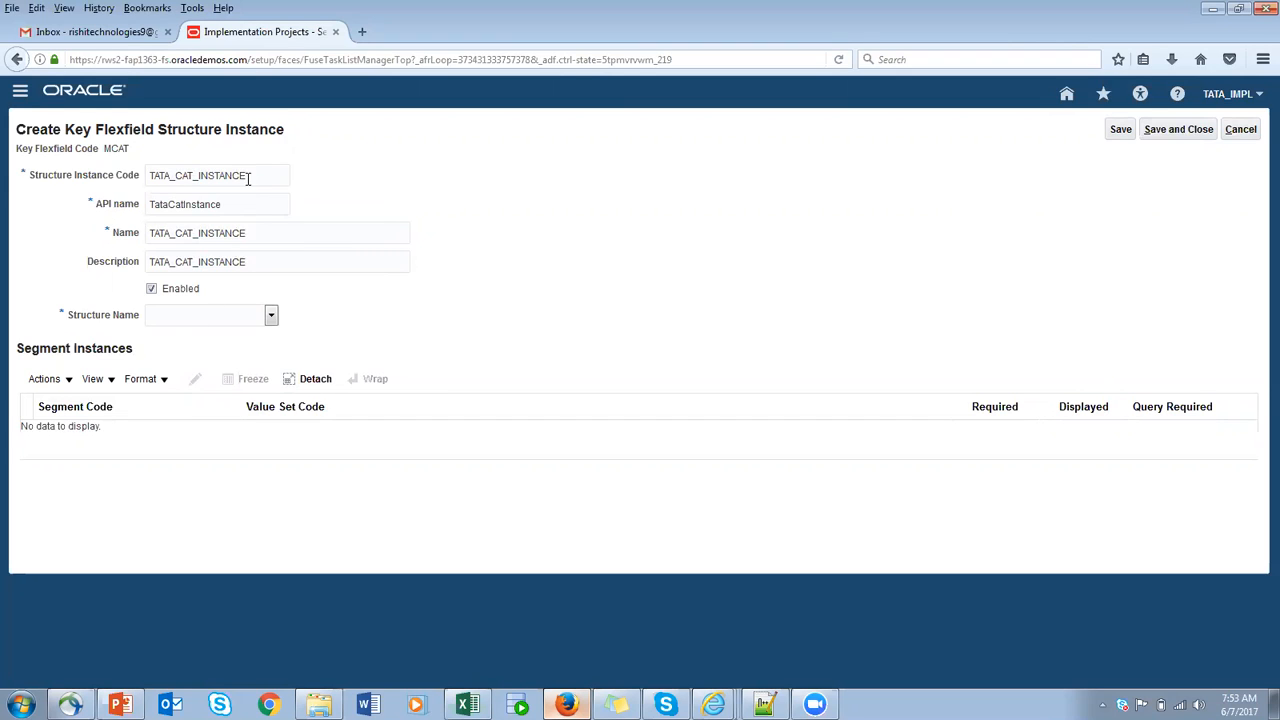
# - Assign TATA_CAT_STRUCTURE as the structure name and change the structure instance code to TATA_CAT_INSTANCE1
pyautogui.click(261, 175)
pyautogui.moveTo(264, 175); pyautogui.dragTo(126, 181)
pyautogui.click(210, 319)
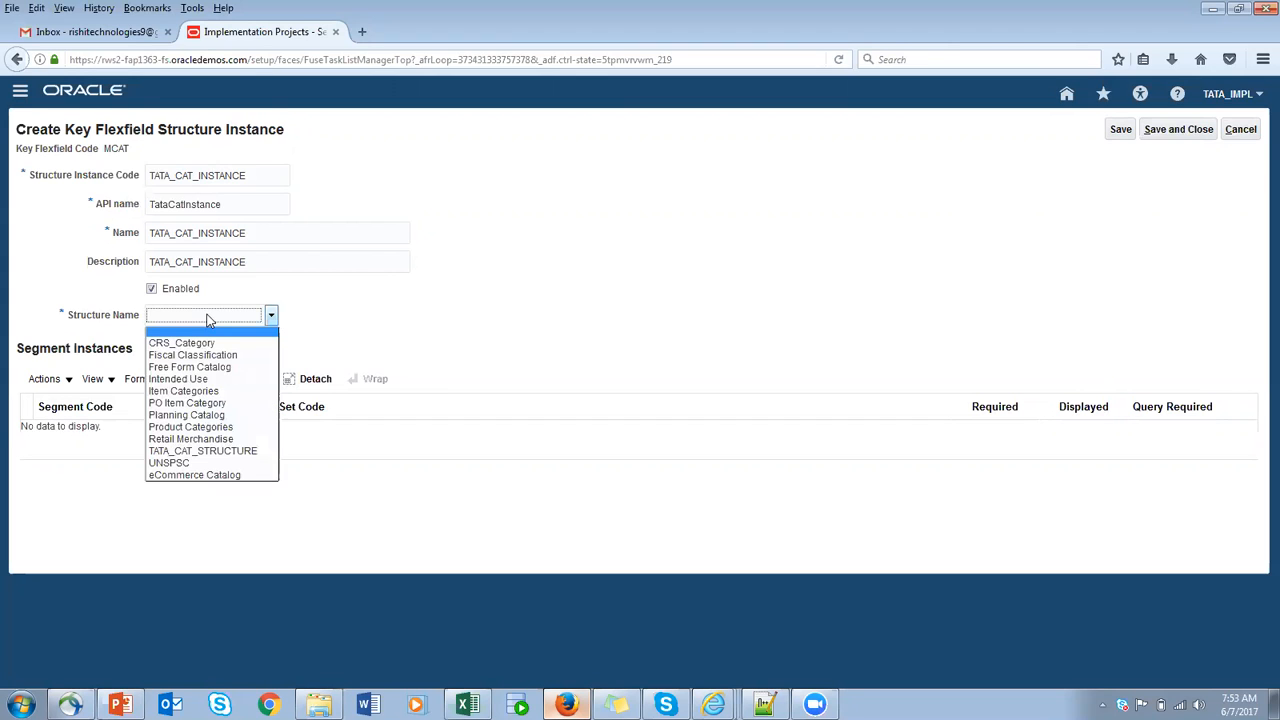
pyautogui.click(218, 451)
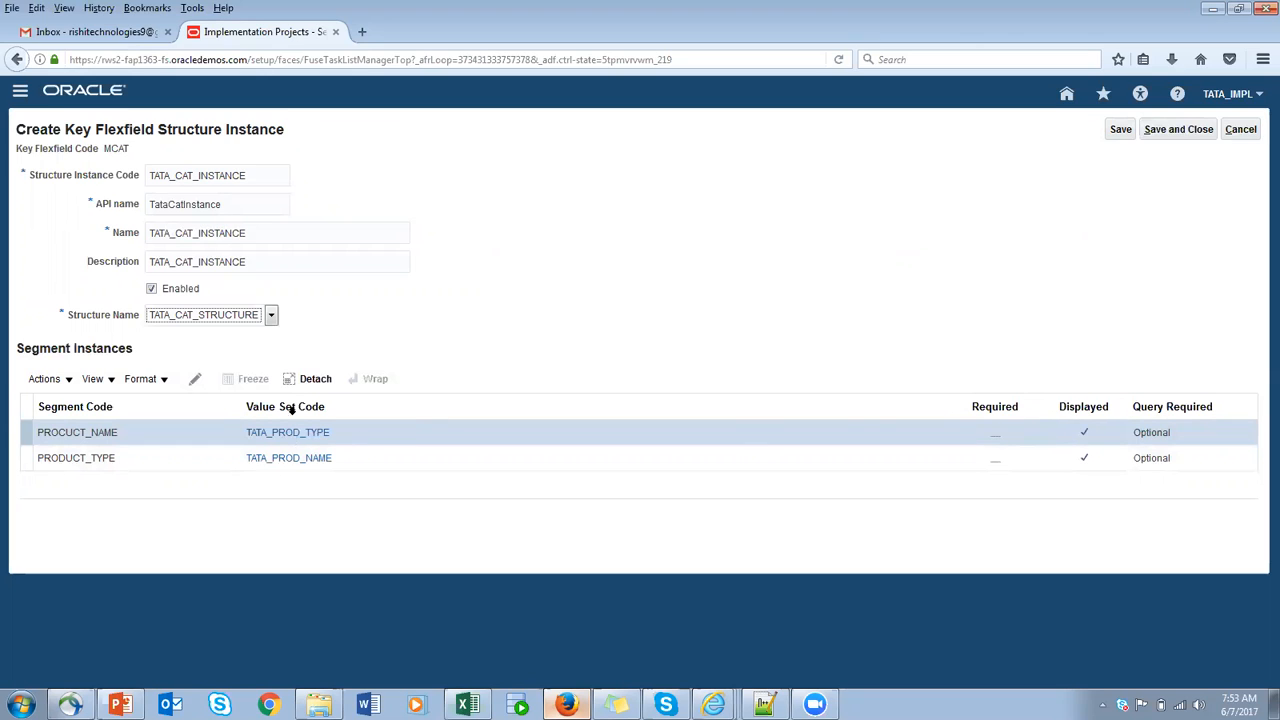
pyautogui.click(262, 176)
pyautogui.write('1')
# - Make the PROCUCT_NAME segment instance required
pyautogui.click(196, 382)
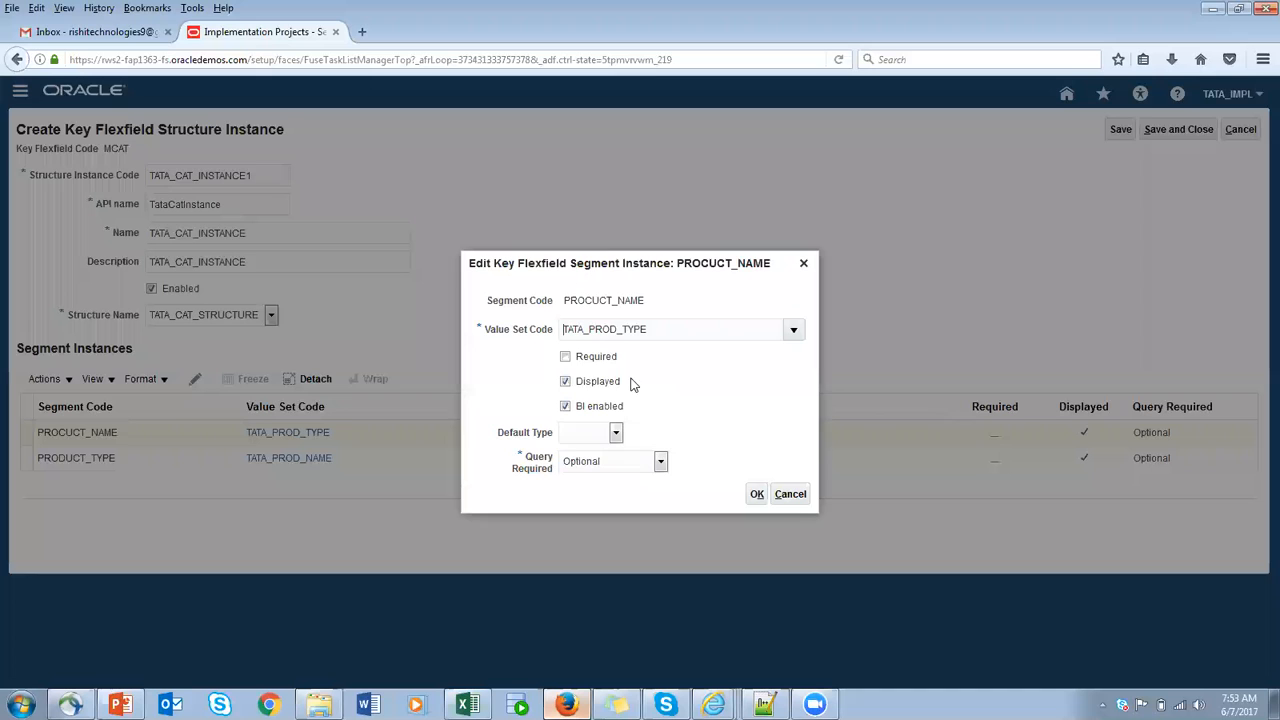
pyautogui.click(565, 356)
pyautogui.click(757, 496)
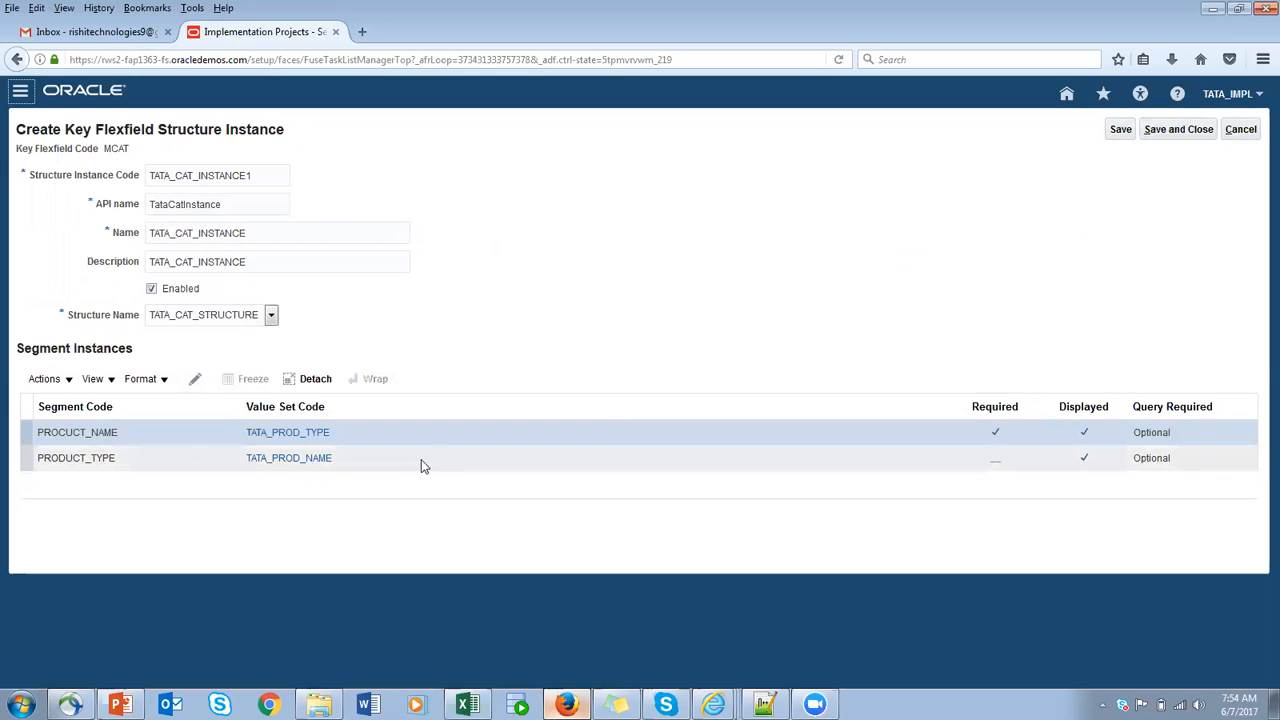
# - Copy the structure instance code TATA_CAT_INSTANCE1, and save and close this structure instance
pyautogui.moveTo(262, 175); pyautogui.dragTo(78, 176)
pyautogui.hotkey('ctrl', 'c')
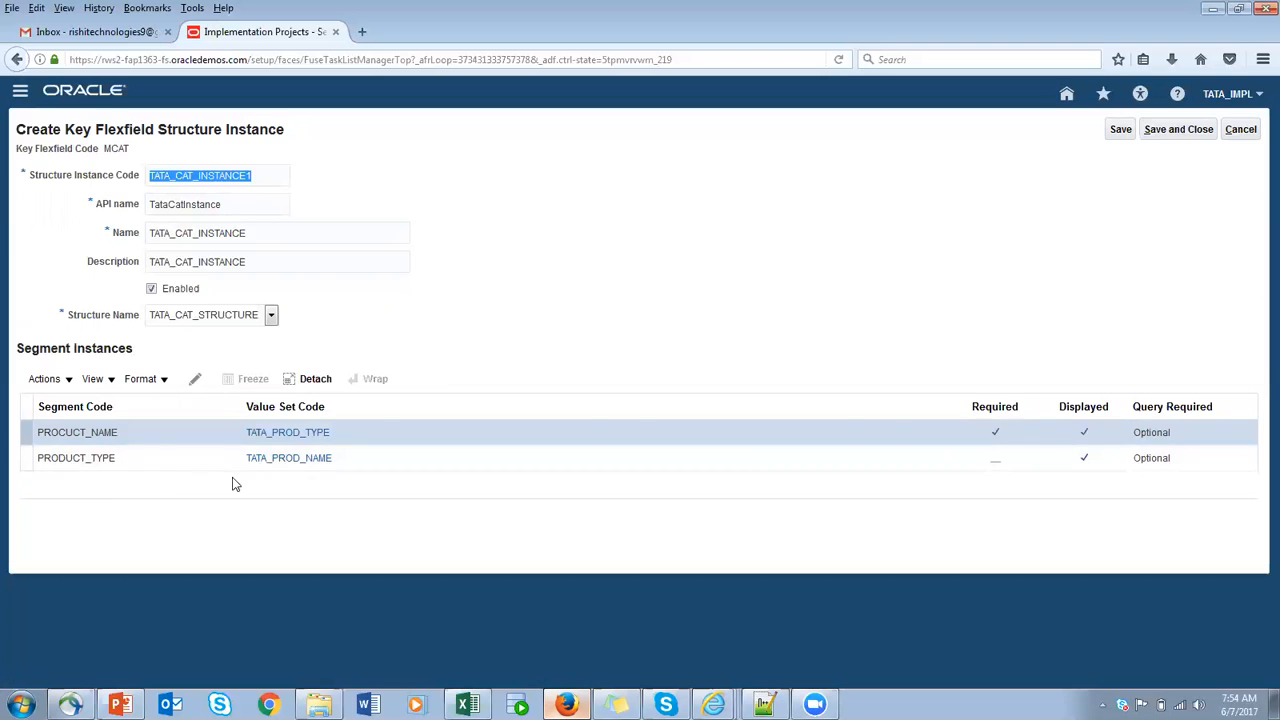
pyautogui.click(1168, 131)
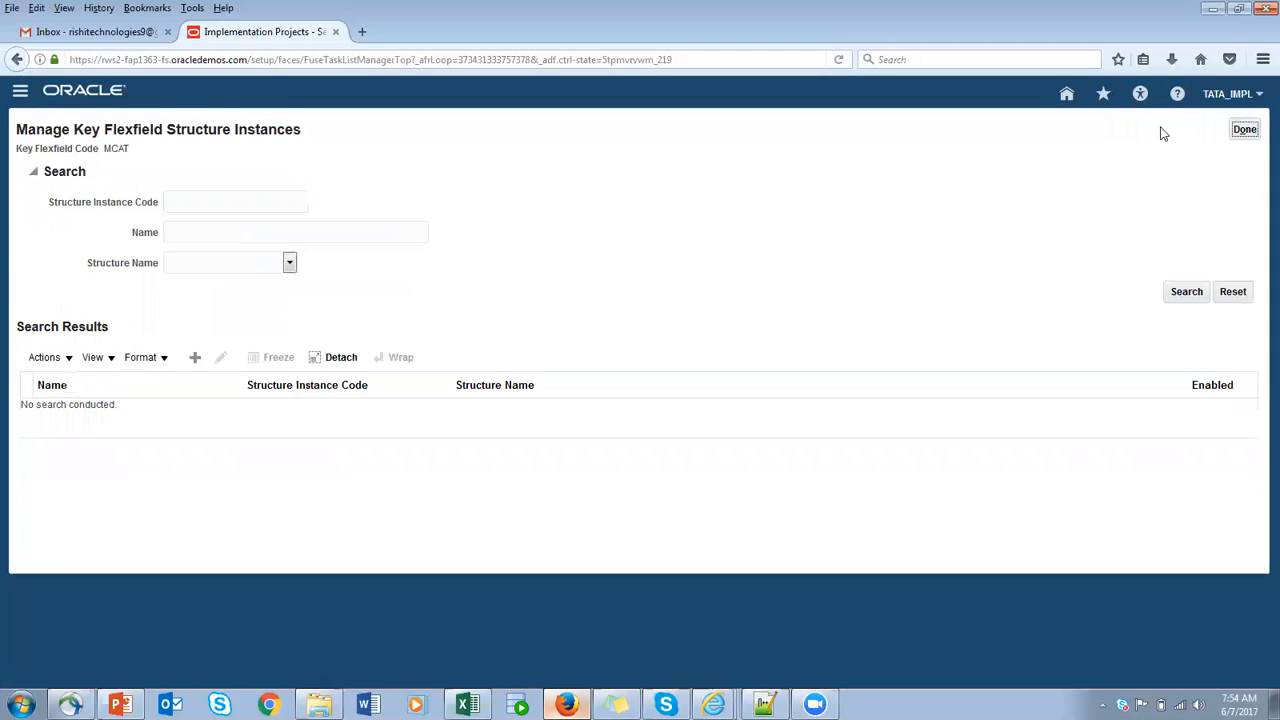
# - Start a second structure instance with code TATA_CAT_INSTANCE2 and API name TataCatInstance2
pyautogui.click(196, 360)
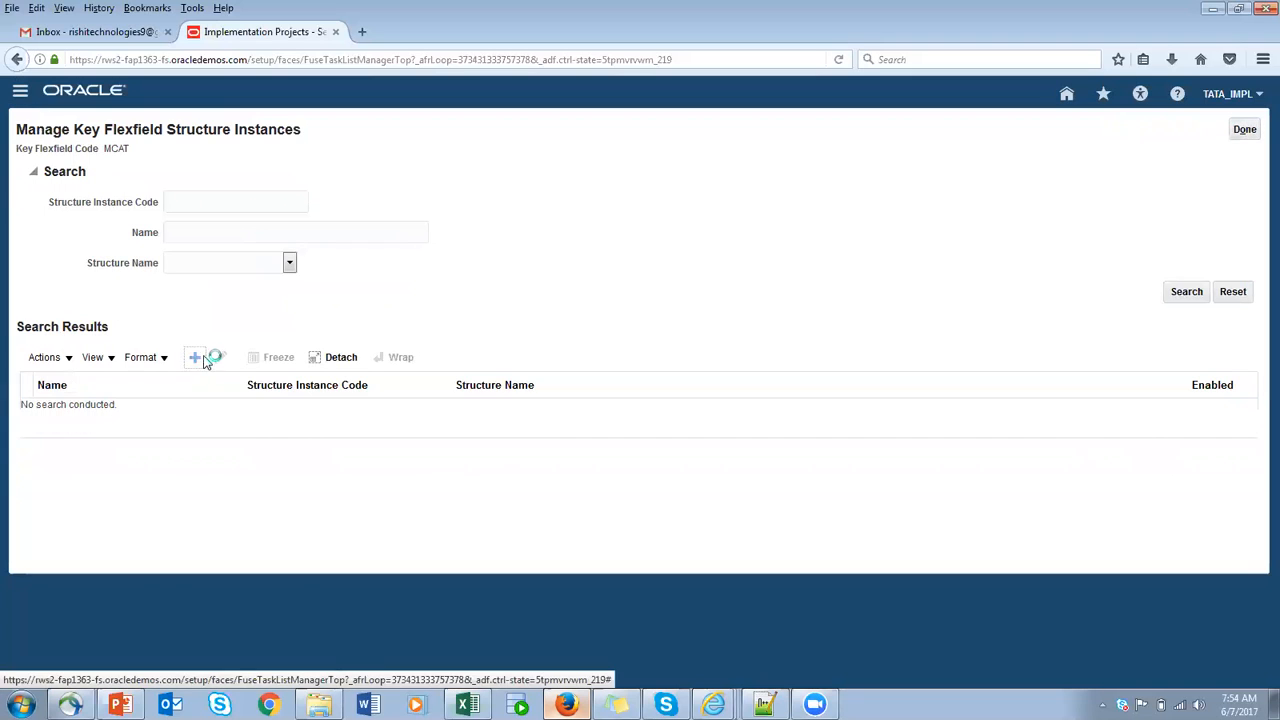
pyautogui.hotkey('ctrl', 'v')
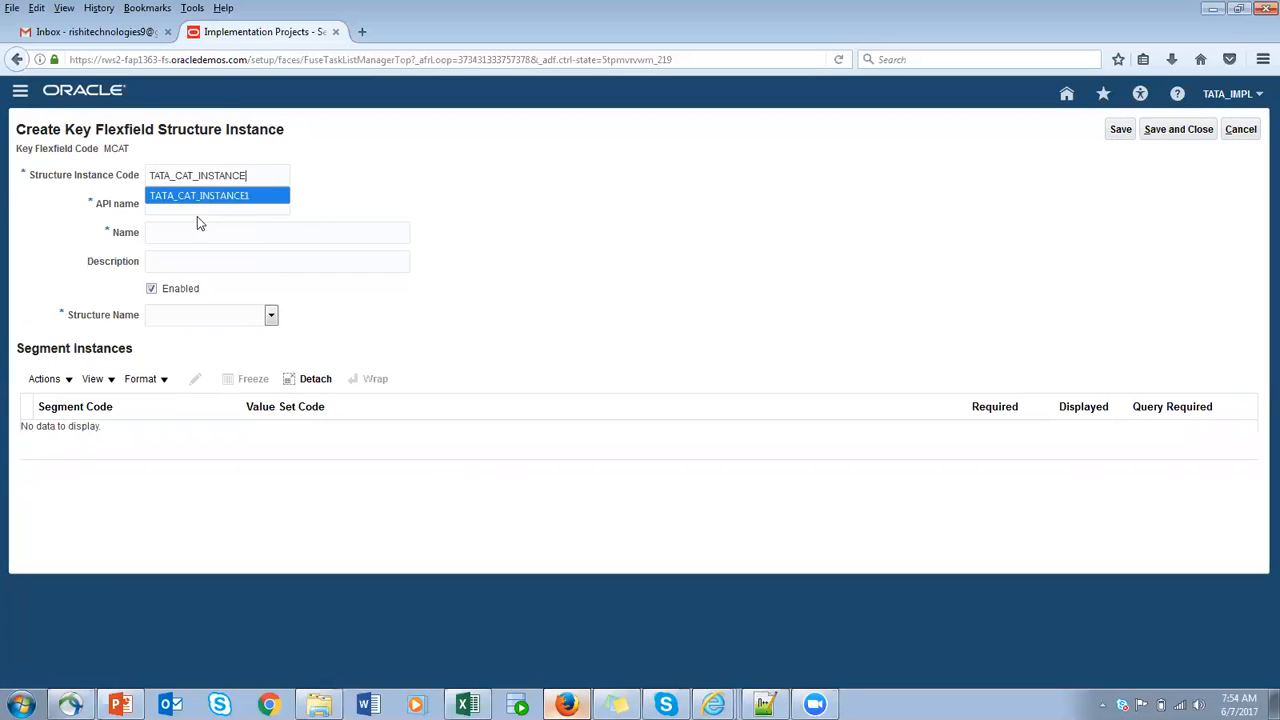
pyautogui.write('1')
pyautogui.click(177, 204)
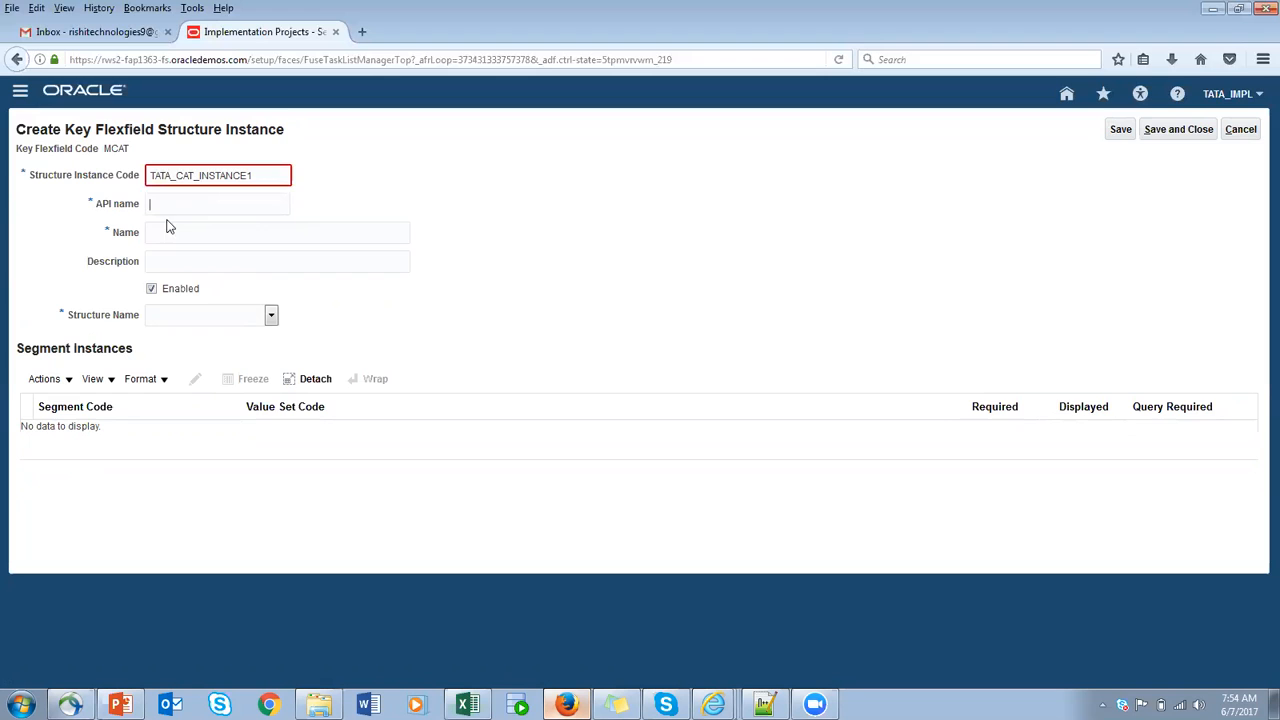
pyautogui.click(257, 177)
pyautogui.press('BackSpace')
pyautogui.write('2')
pyautogui.click(258, 205)
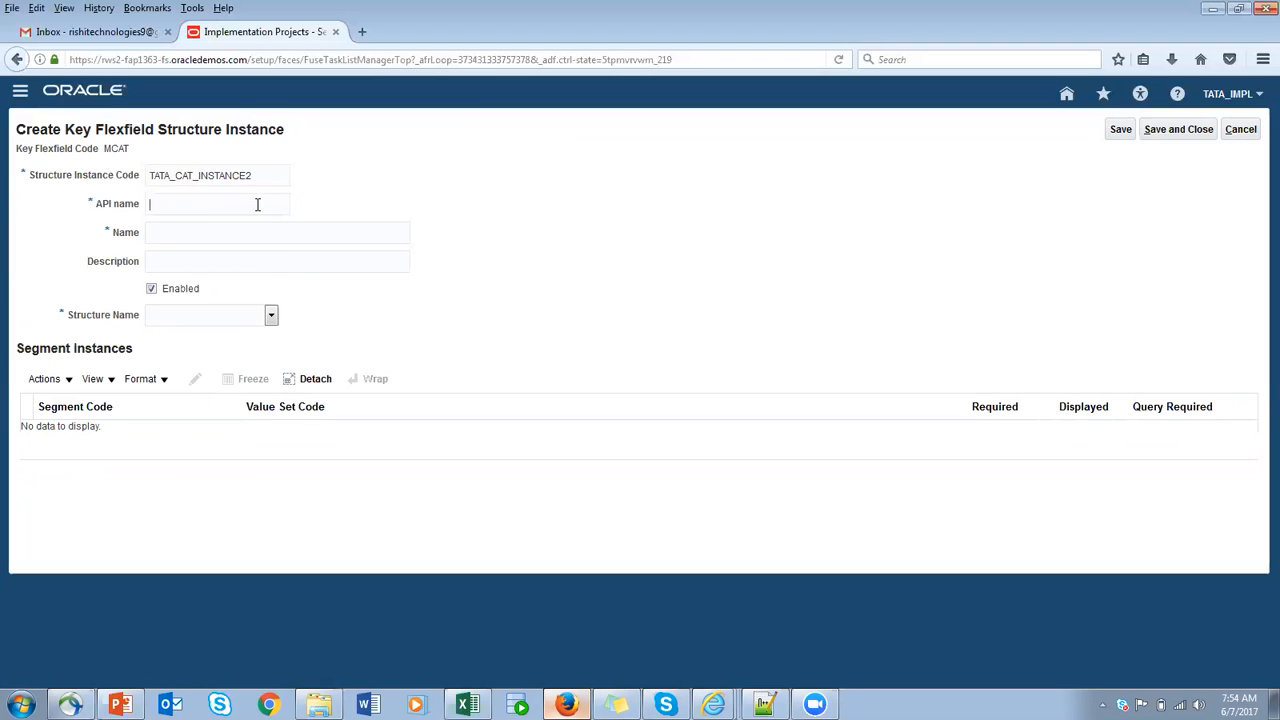
# - Set the second instance's name and description to TATA_CAT_INSTANC2 and assign TATA_CAT_STRUCTURE as its structure name
pyautogui.click(197, 231)
pyautogui.hotkey('ctrl', 'v')
pyautogui.click(200, 262)
pyautogui.write('TATA_CAT_INSTANC2')
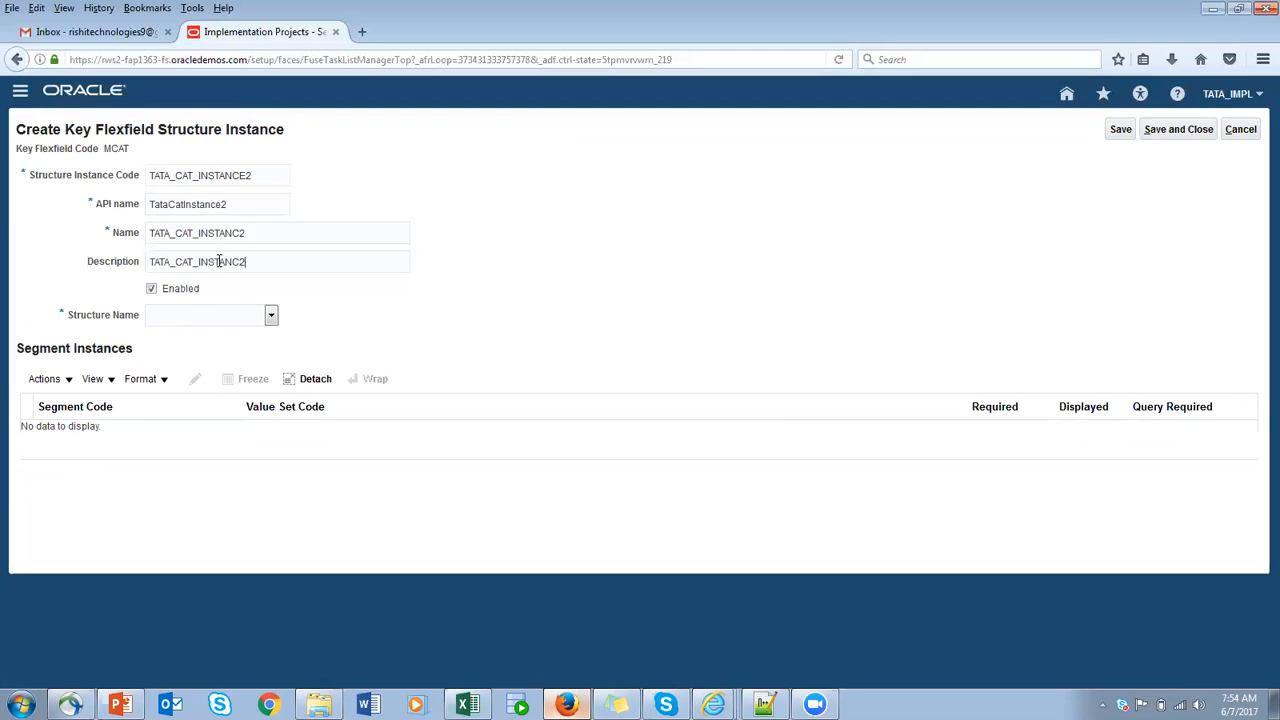
pyautogui.click(271, 315)
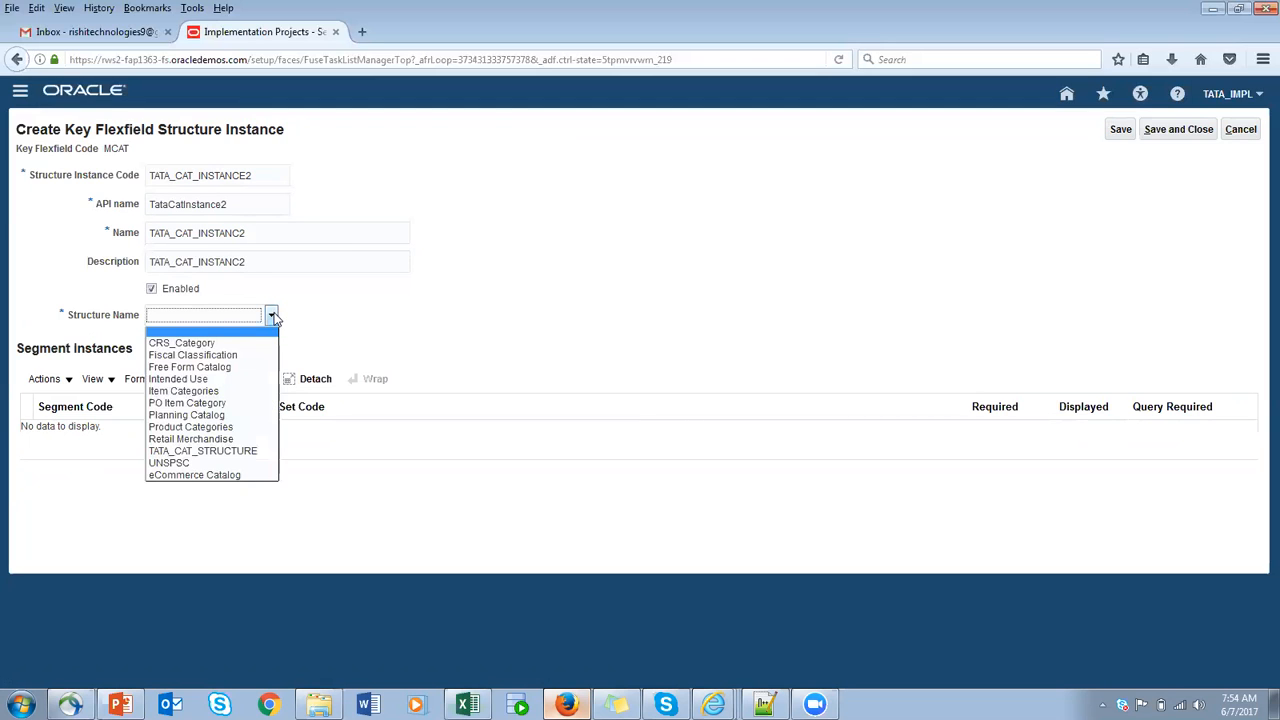
pyautogui.click(225, 452)
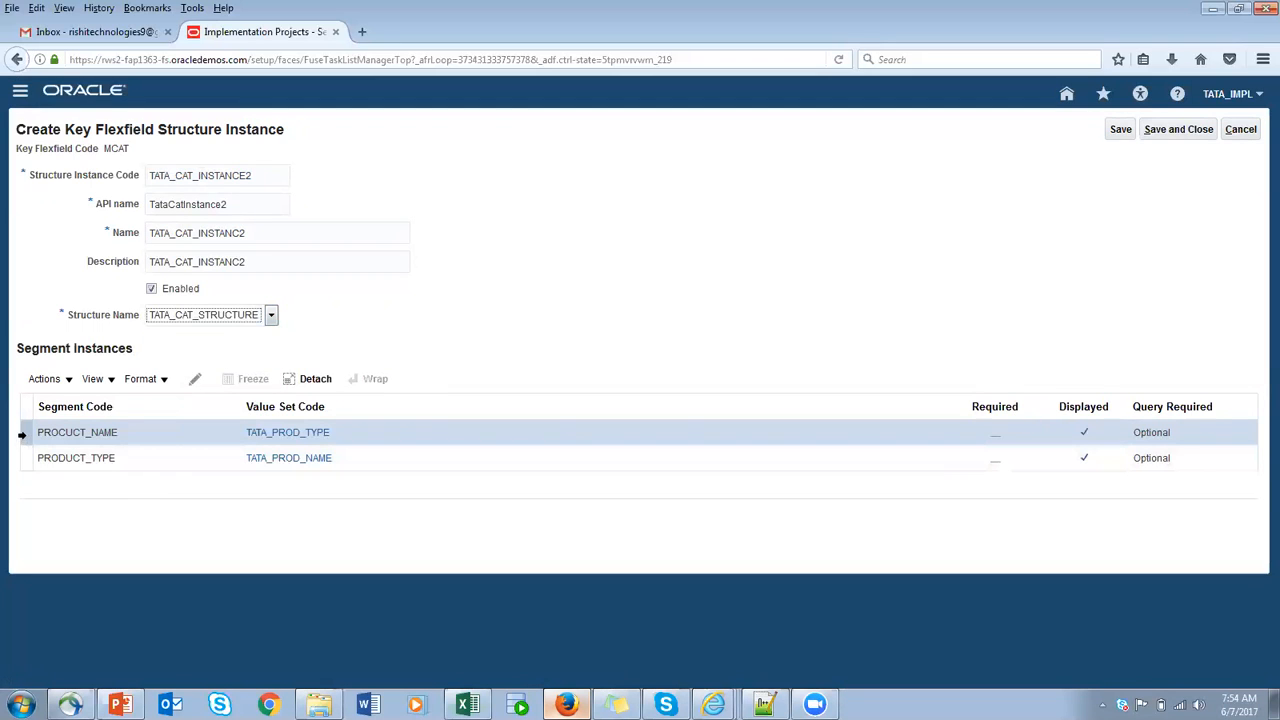
# - Try to edit the PROCUCT_NAME segment instance and save TATA_CAT_INSTANCE2, and cancel creating this structure instance
pyautogui.click(192, 383)
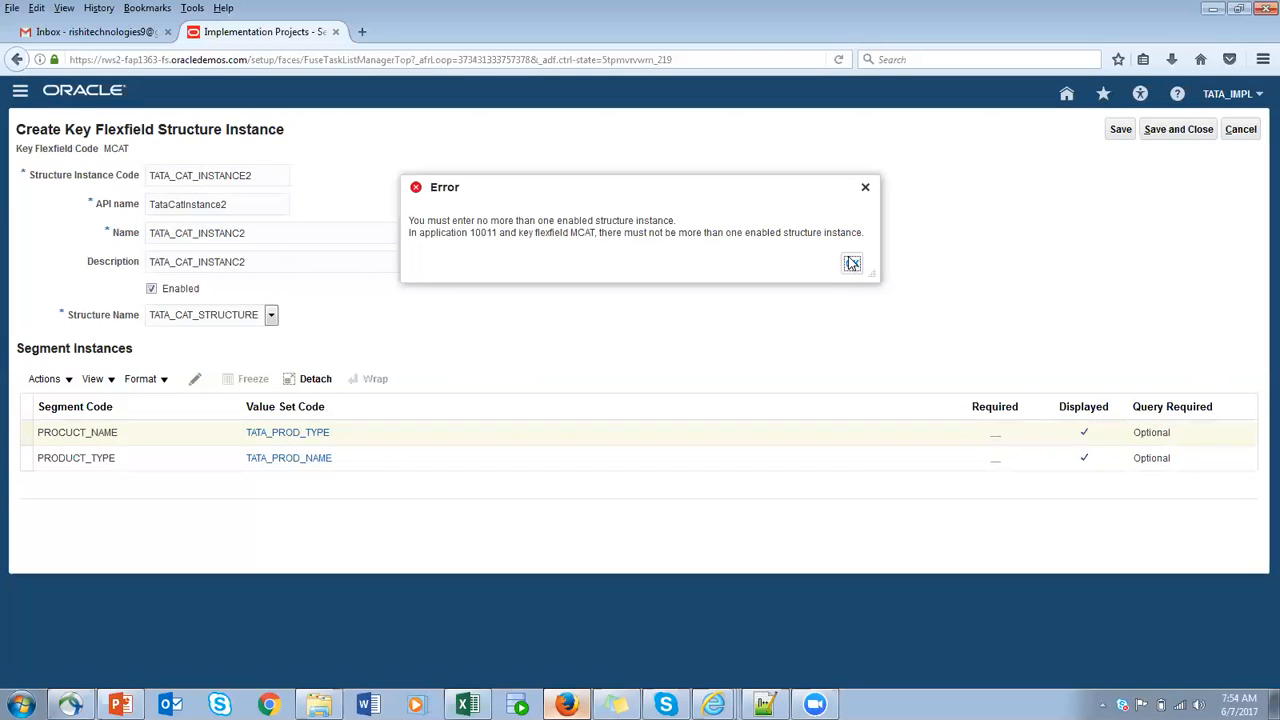
pyautogui.click(850, 261)
pyautogui.click(1120, 129)
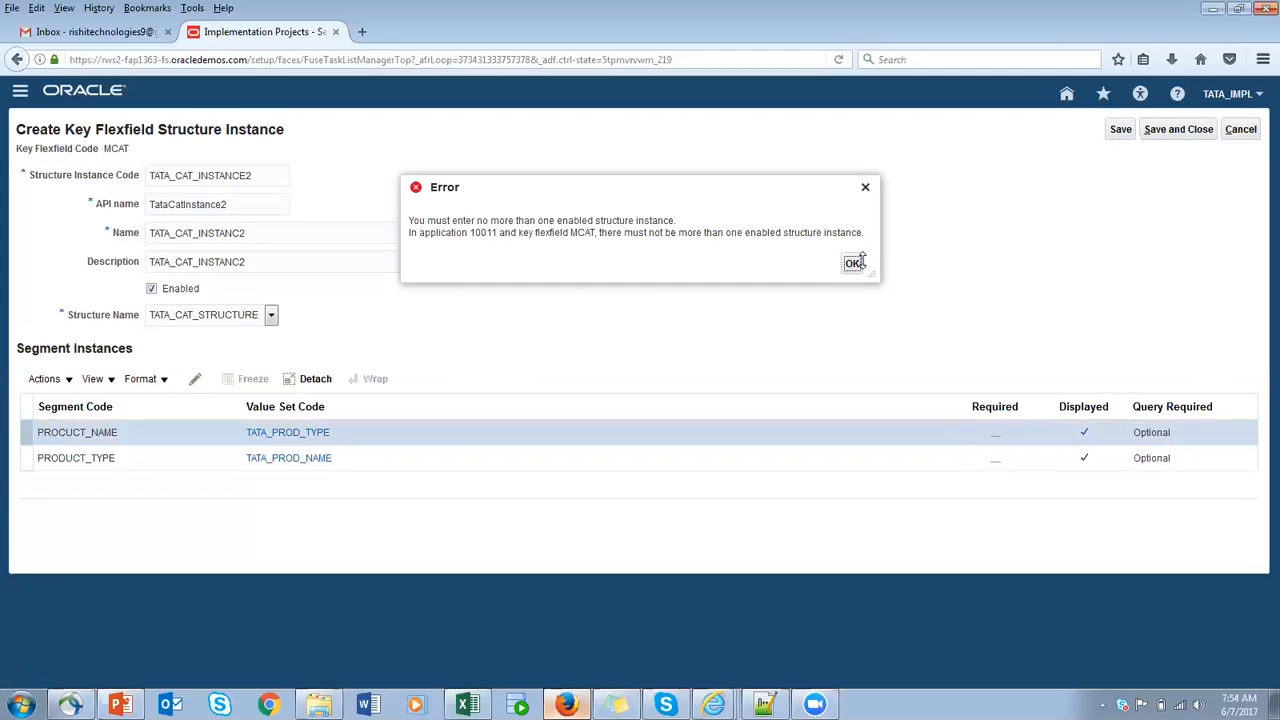
pyautogui.click(851, 264)
pyautogui.click(851, 264)
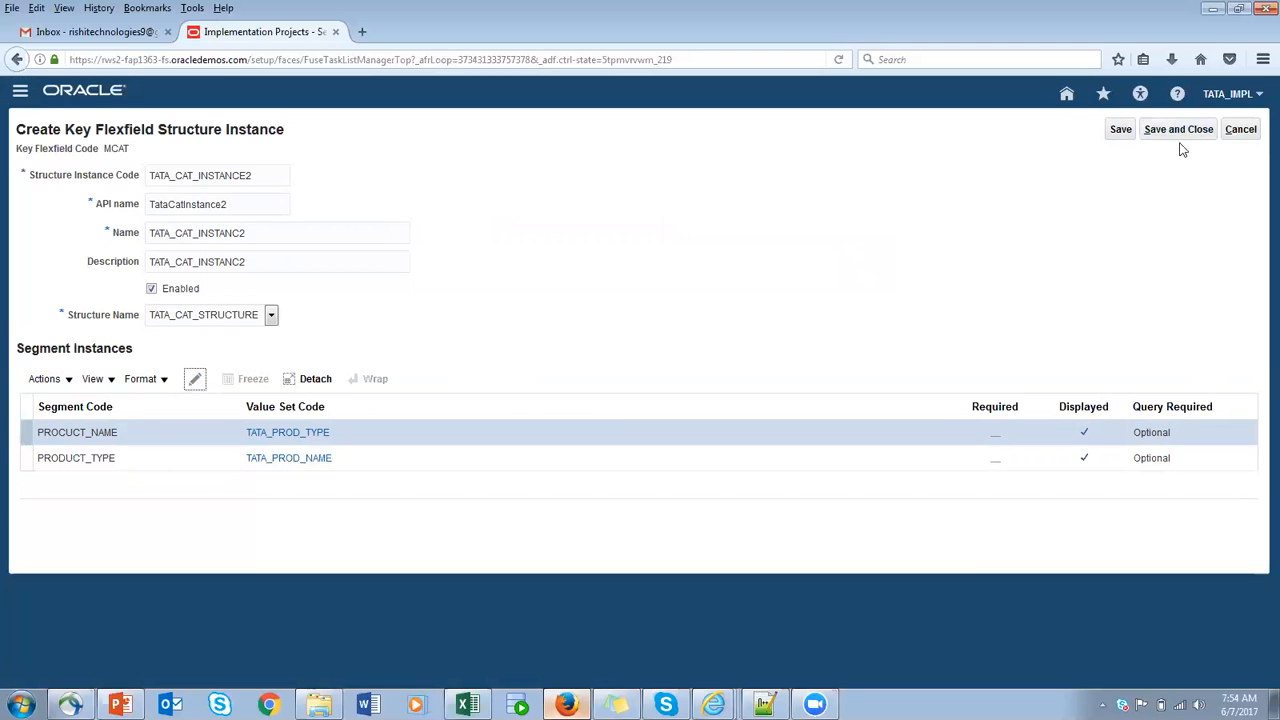
pyautogui.click(1240, 129)
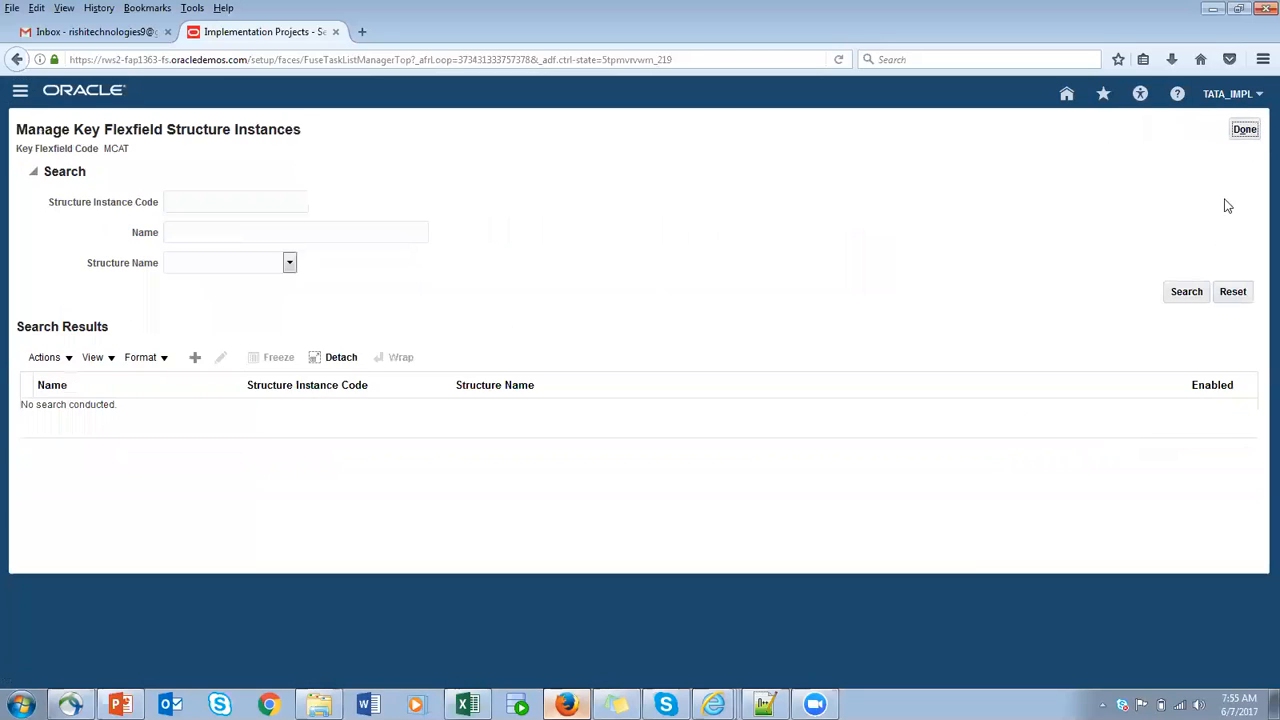
# - Finish managing structure instances and deploy the Item Categories key flexfield, expanding the metadata validation details
pyautogui.click(1245, 131)
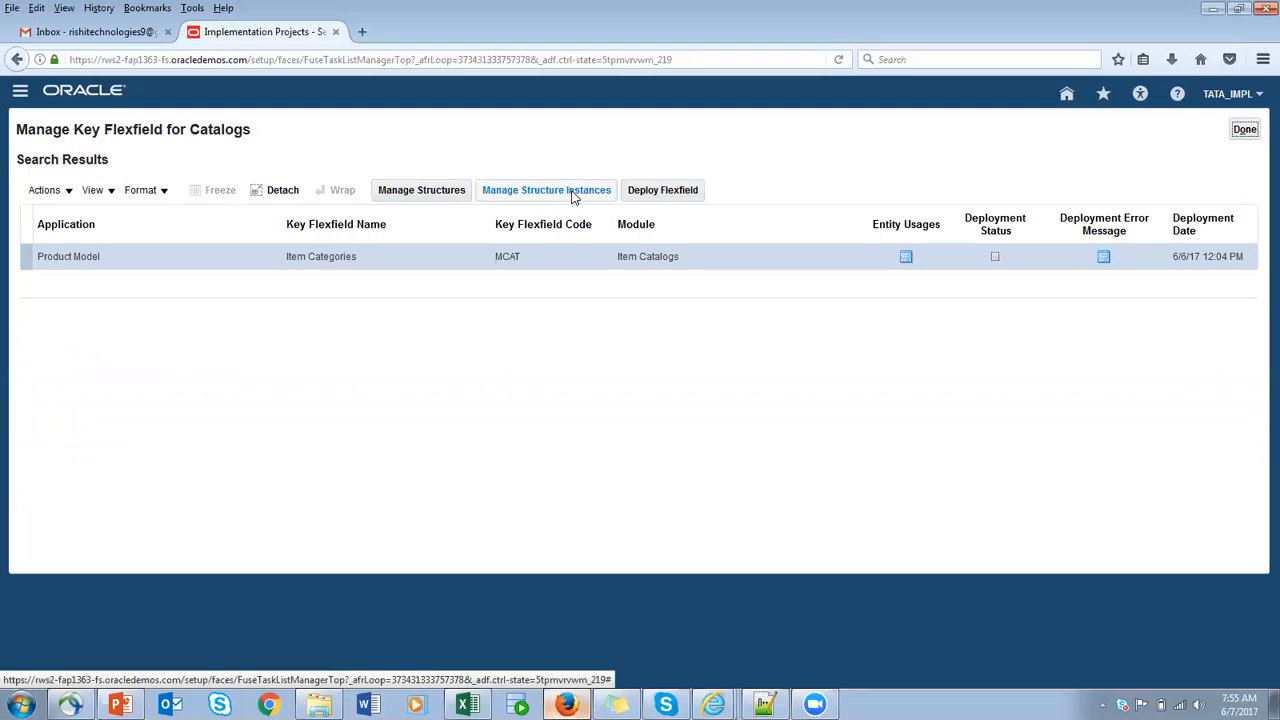
pyautogui.click(676, 195)
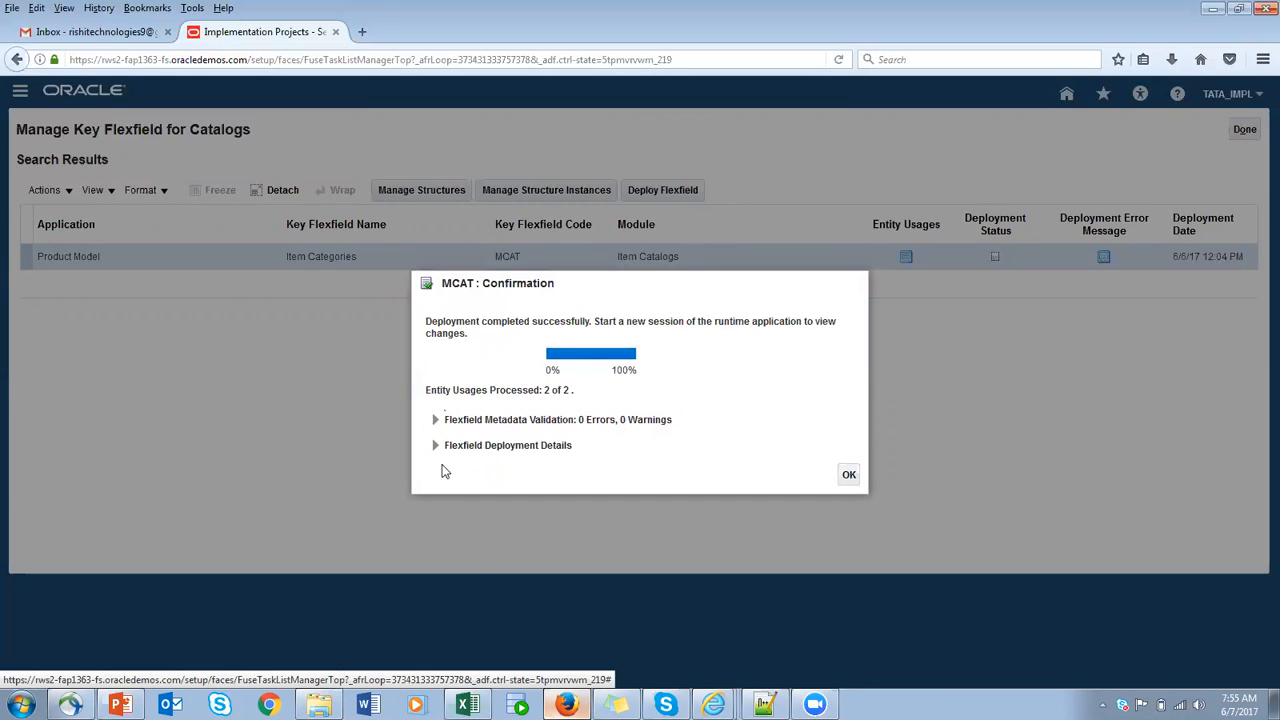
pyautogui.click(435, 420)
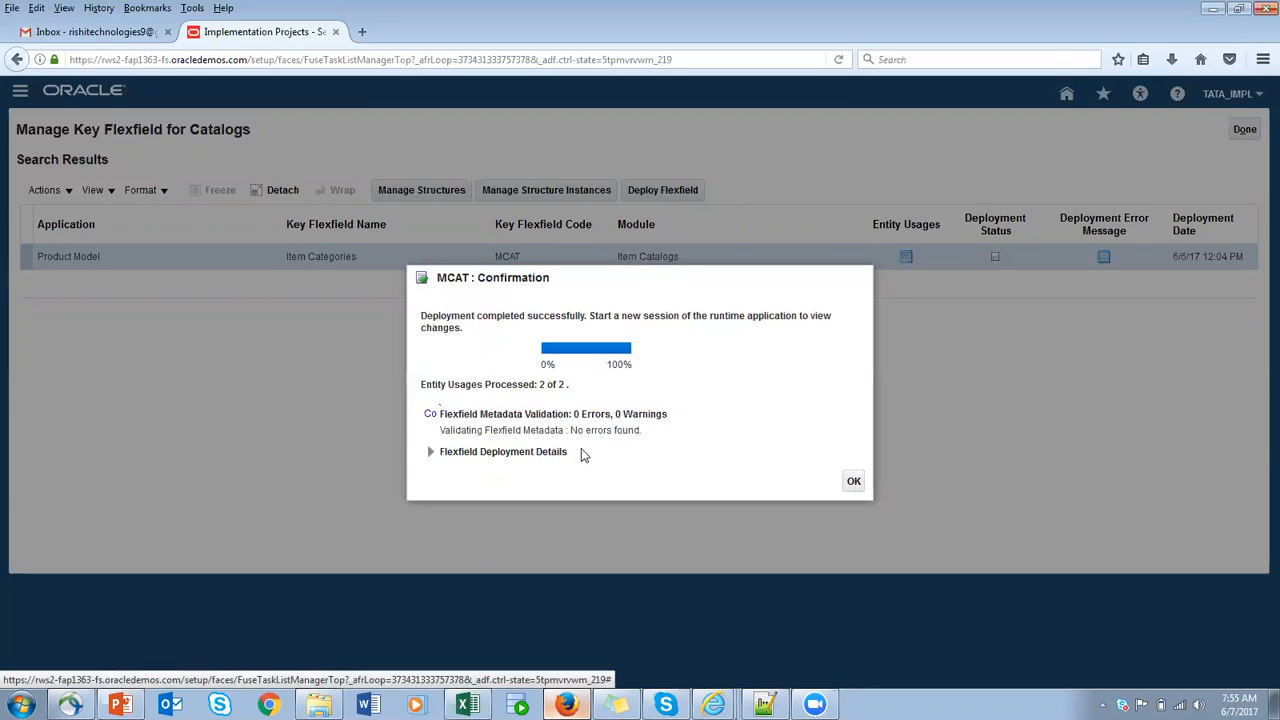
pyautogui.click(853, 483)
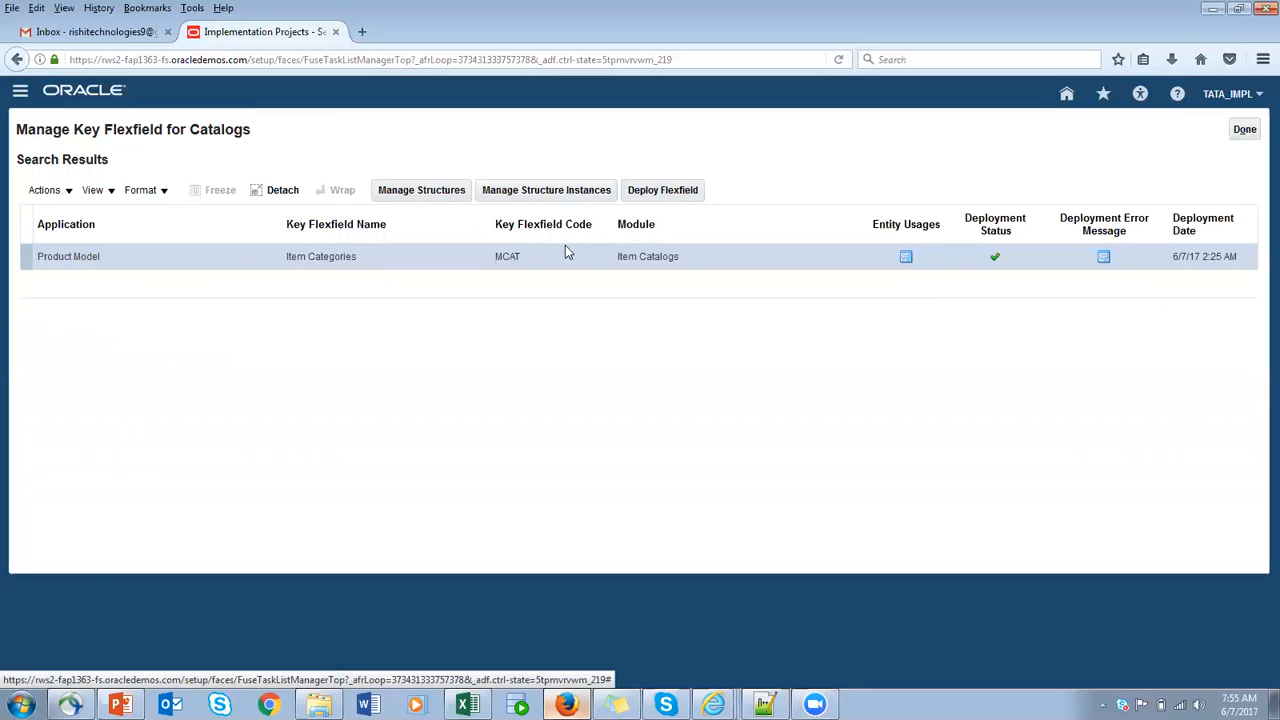
# - Start another Item Categories structure instance with code TATA_CAT_INSTANCE4 and API name TataCatInstance4
pyautogui.click(553, 197)
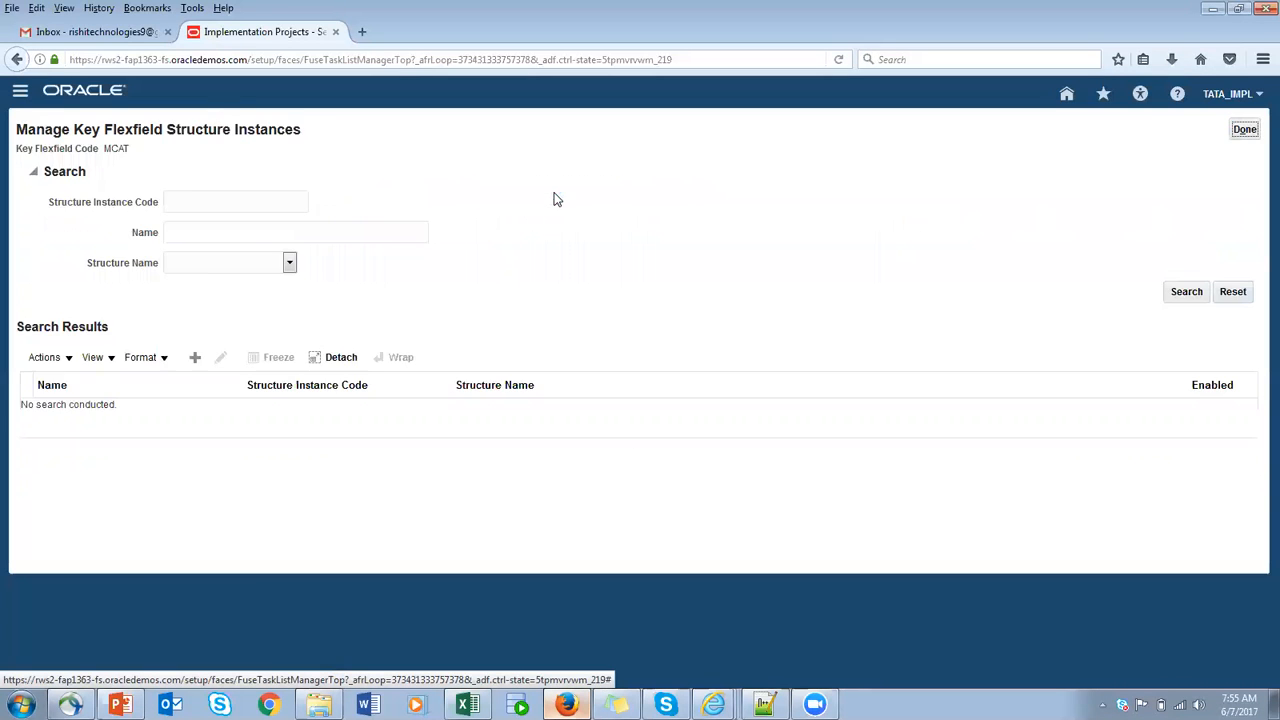
pyautogui.click(194, 364)
pyautogui.click(183, 177)
pyautogui.write('T')
pyautogui.click(231, 193)
pyautogui.press('BackSpace')
pyautogui.write('4')
pyautogui.moveTo(264, 177); pyautogui.dragTo(8, 178)
pyautogui.hotkey('ctrl', 'c')
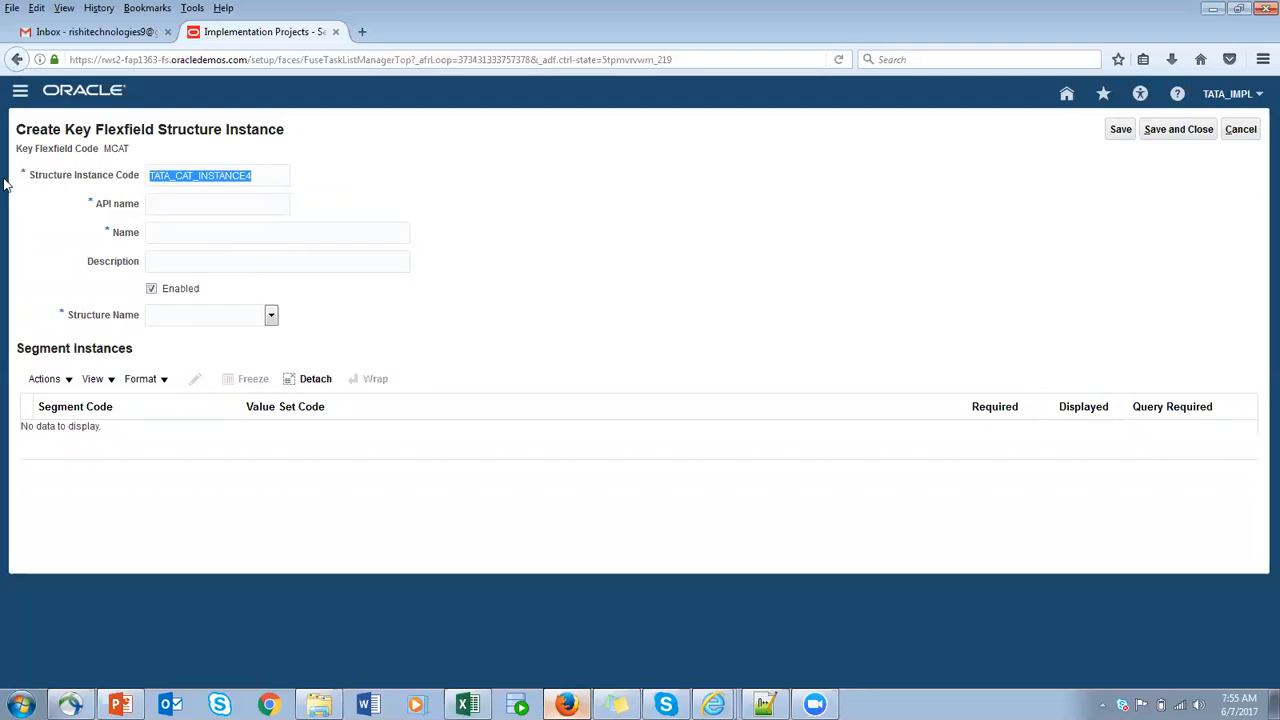
pyautogui.click(250, 202)
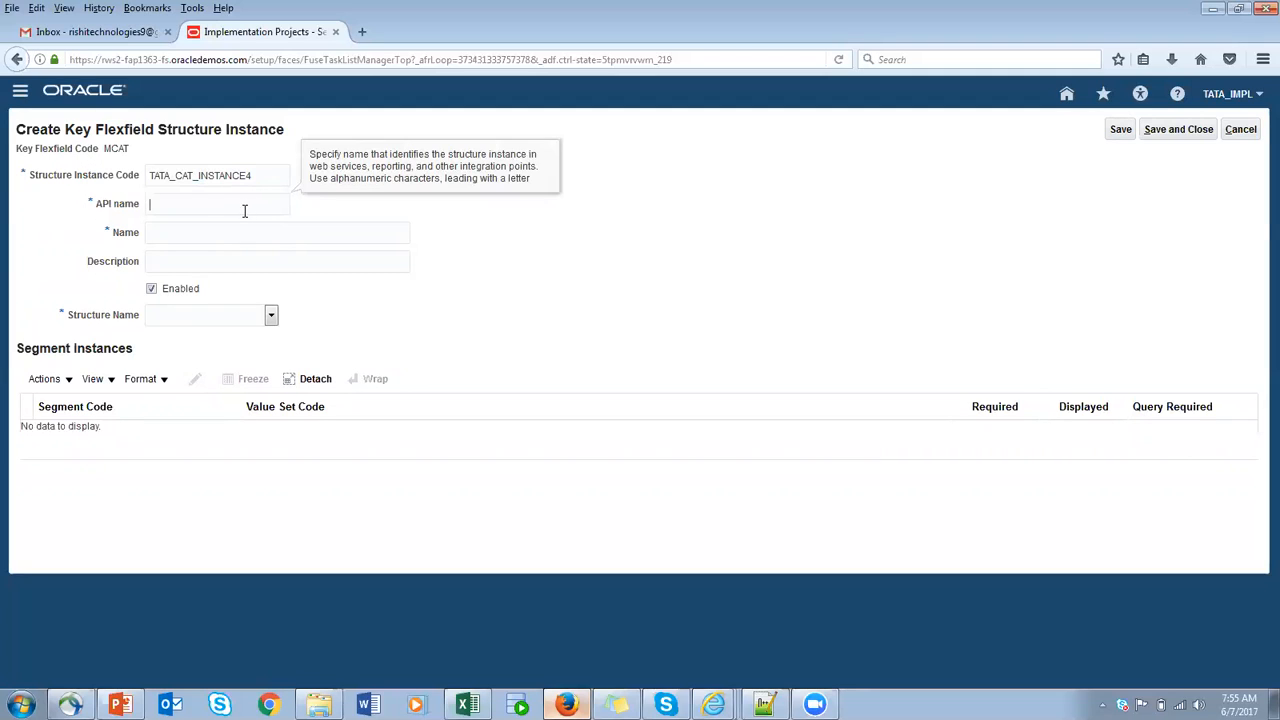
# - Set the instance's name and description to TATA_CAT_INSTANCE4 and assign TATA_CAT_STRUCTURE as its structure name
pyautogui.click(249, 228)
pyautogui.hotkey('ctrl', 'v')
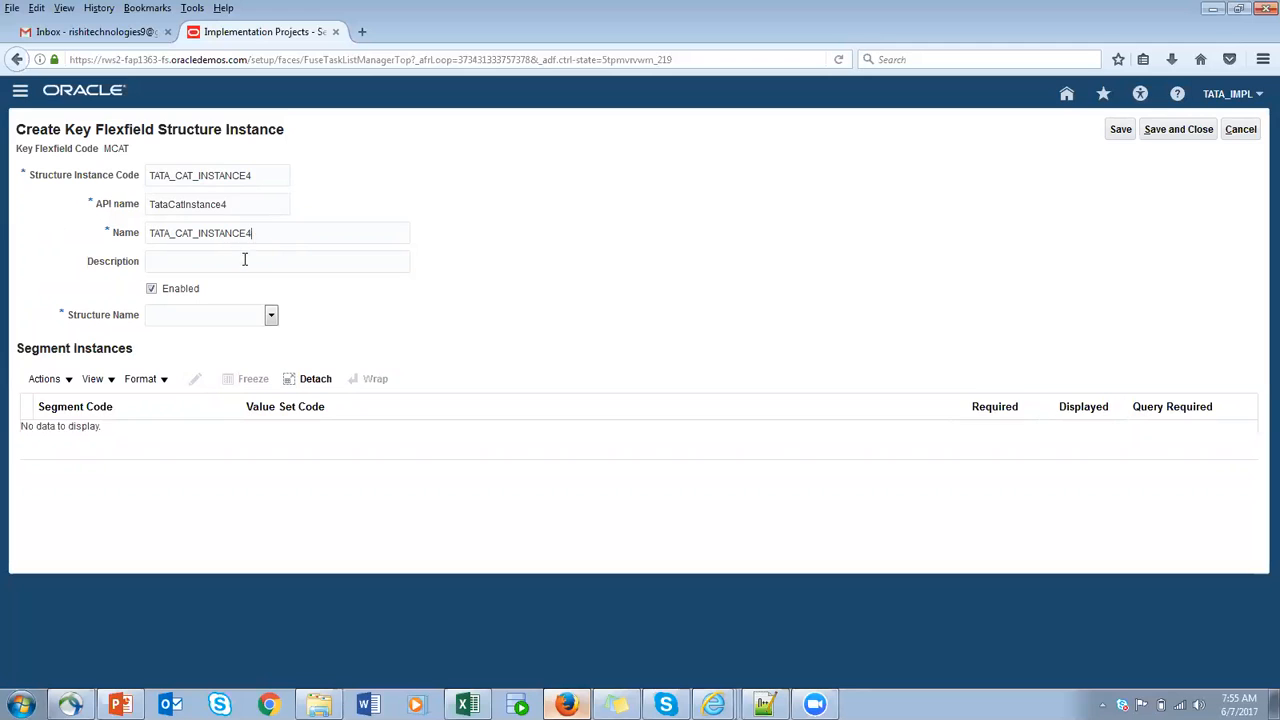
pyautogui.hotkey('ctrl', 'v')
pyautogui.click(271, 314)
pyautogui.click(229, 452)
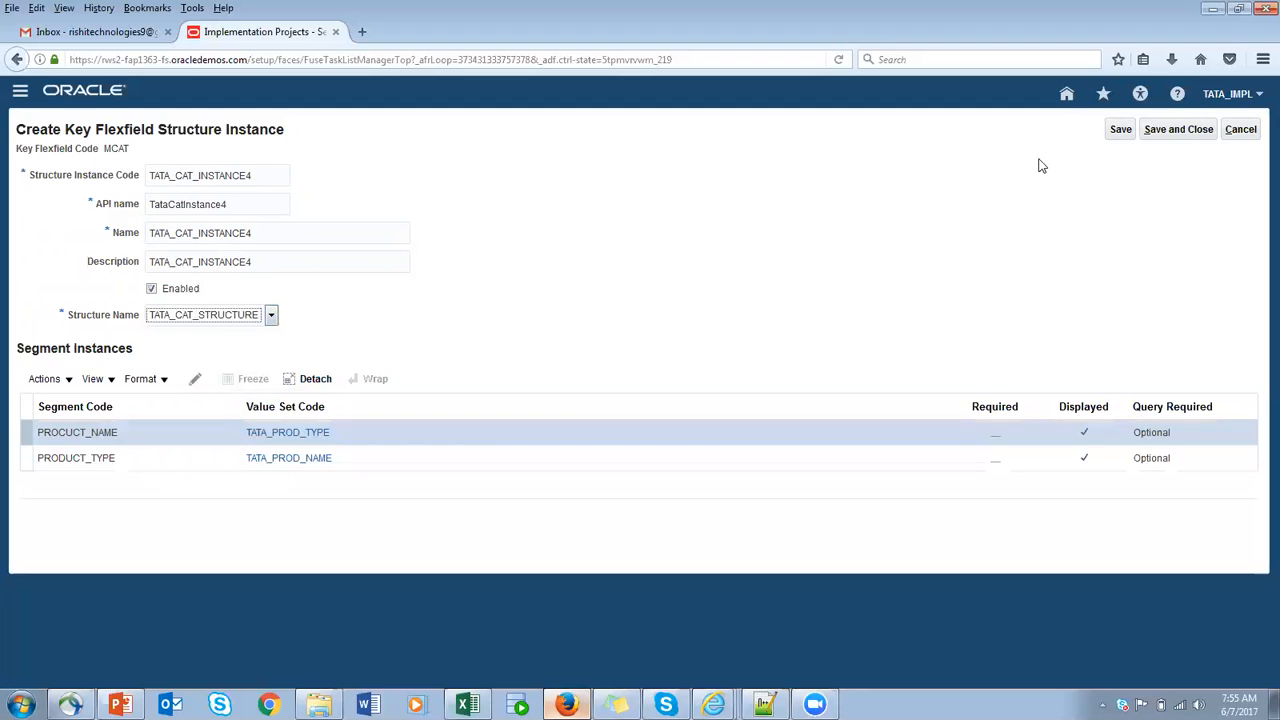
# - Try to save the TATA_CAT_INSTANCE4 structure instance, both with and without closing it
pyautogui.click(1120, 129)
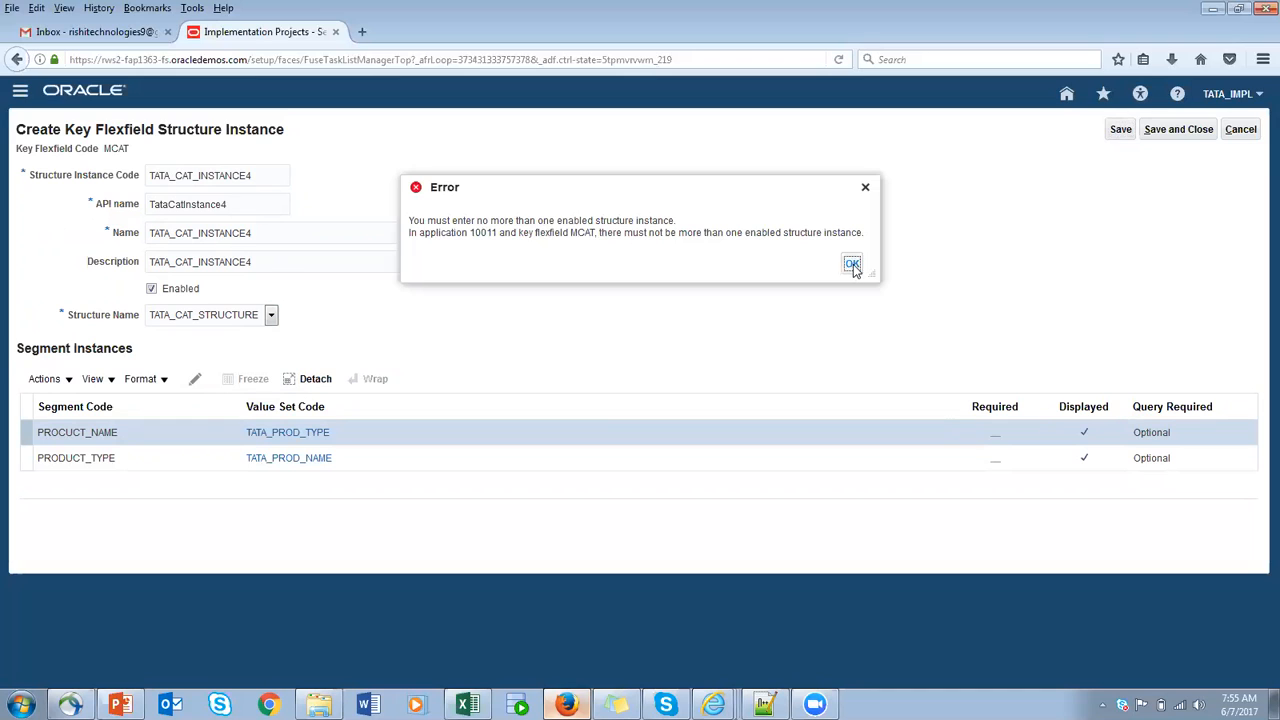
pyautogui.click(851, 265)
pyautogui.click(1182, 131)
pyautogui.click(852, 265)
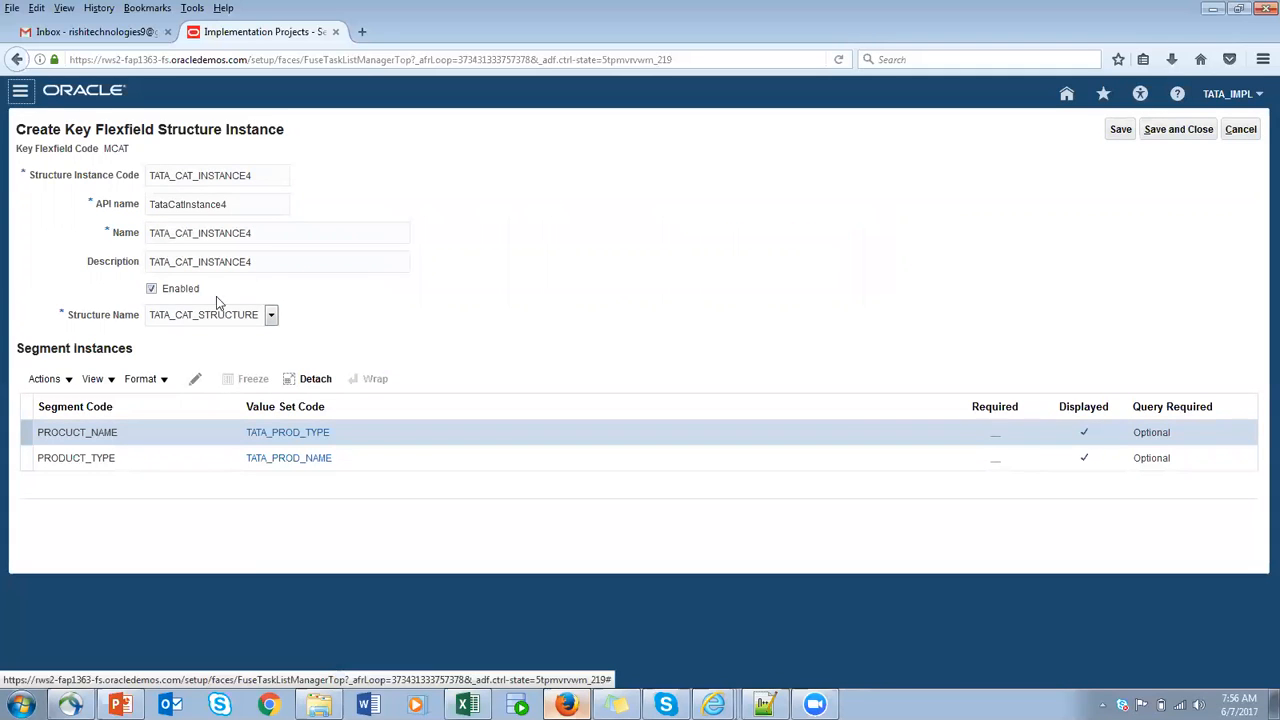
# - Check the available structure names and the instance code, and cancel creating TATA_CAT_INSTANCE4
pyautogui.click(271, 315)
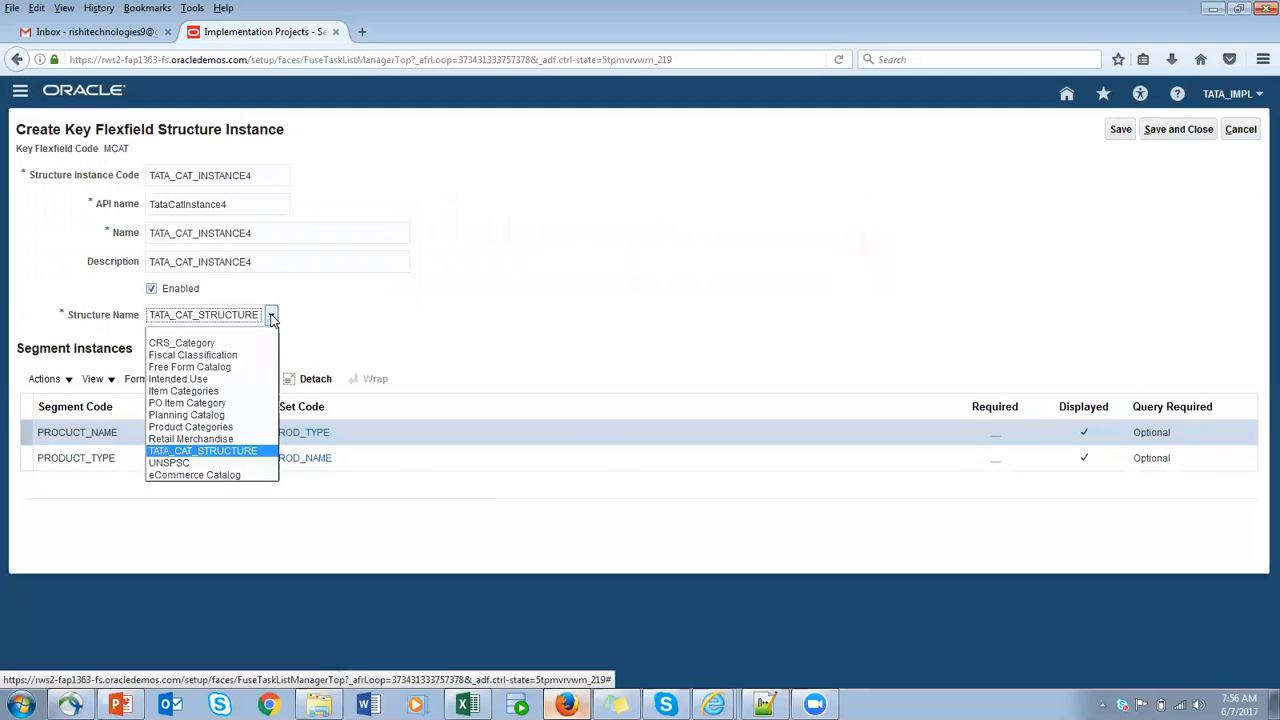
pyautogui.click(541, 311)
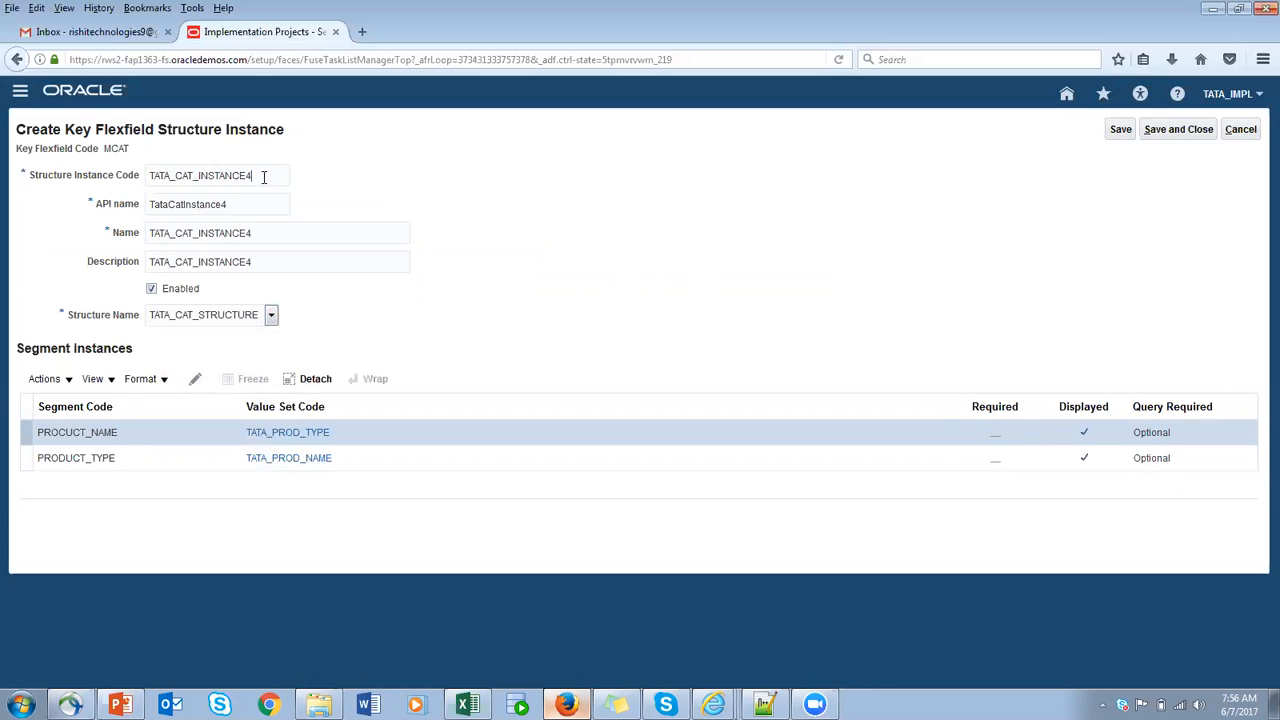
pyautogui.moveTo(264, 176); pyautogui.dragTo(82, 179)
pyautogui.click(558, 329)
pyautogui.click(271, 177)
pyautogui.click(1240, 129)
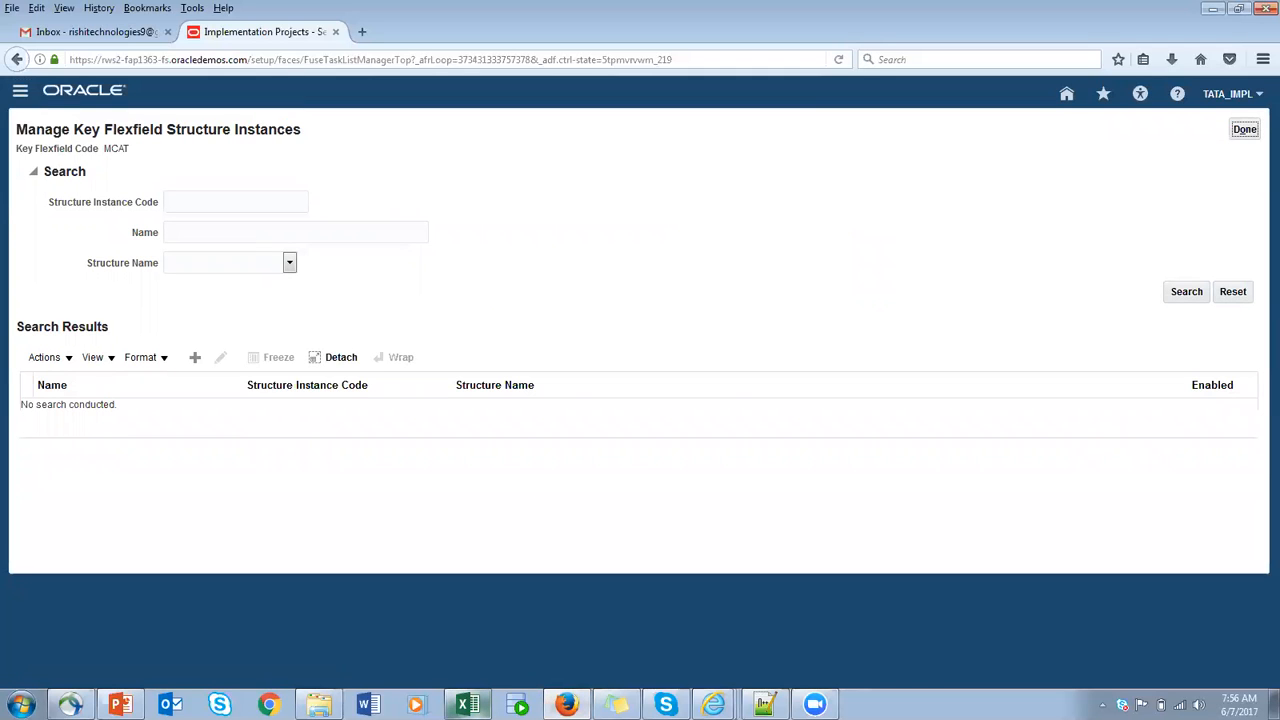
# - Switch to Excel and review the TEMPLATE and INSTANCE entries on the 07-JUN-2017 sheet
pyautogui.click(467, 704)
pyautogui.click(1075, 270)
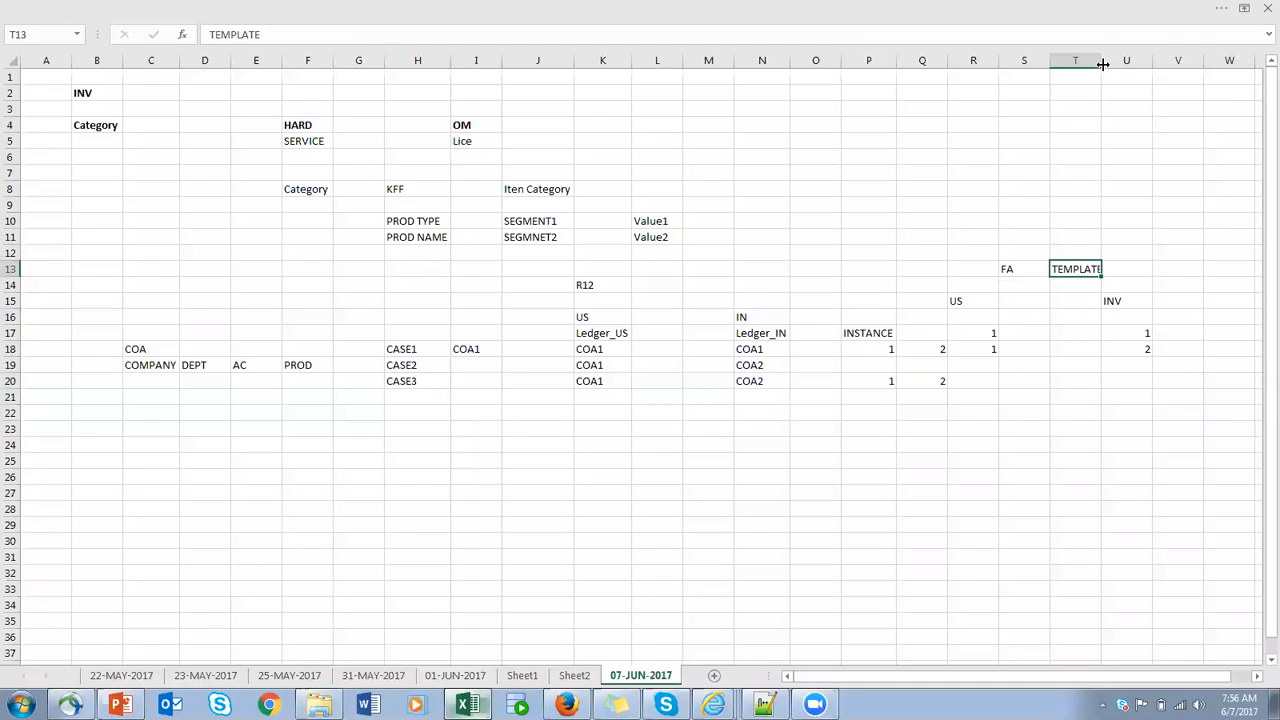
pyautogui.click(871, 334)
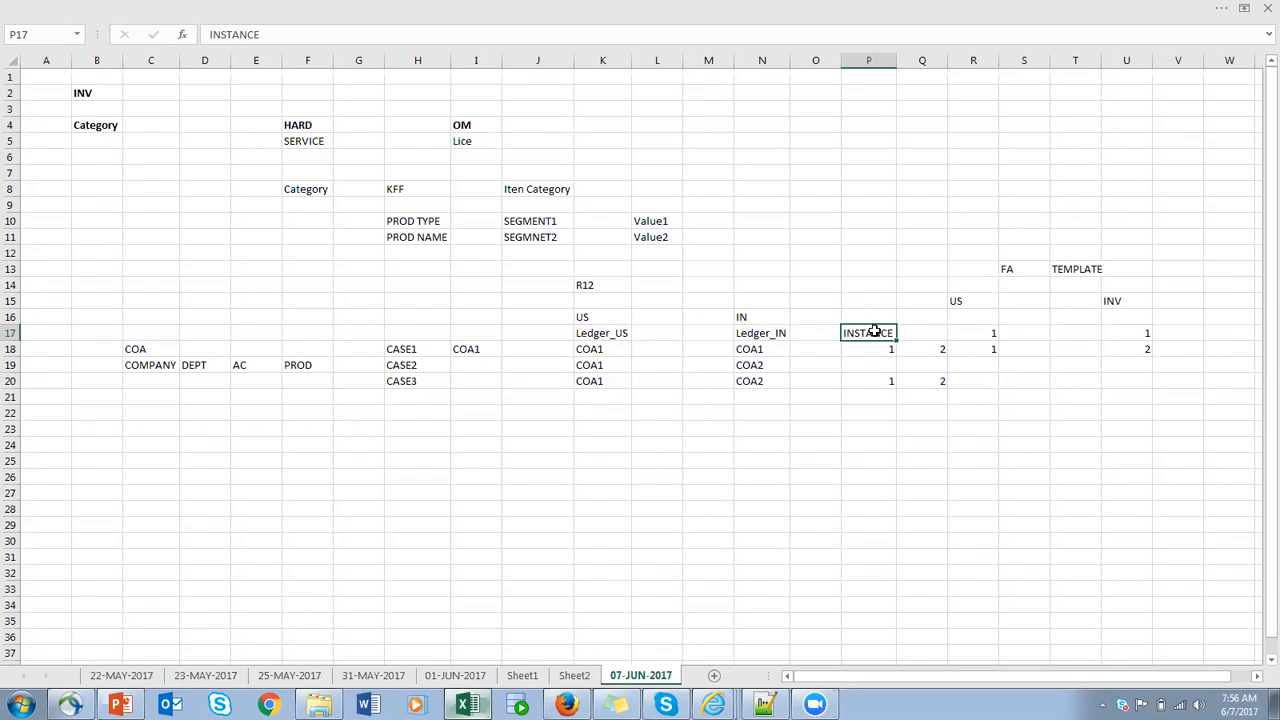
pyautogui.click(1072, 269)
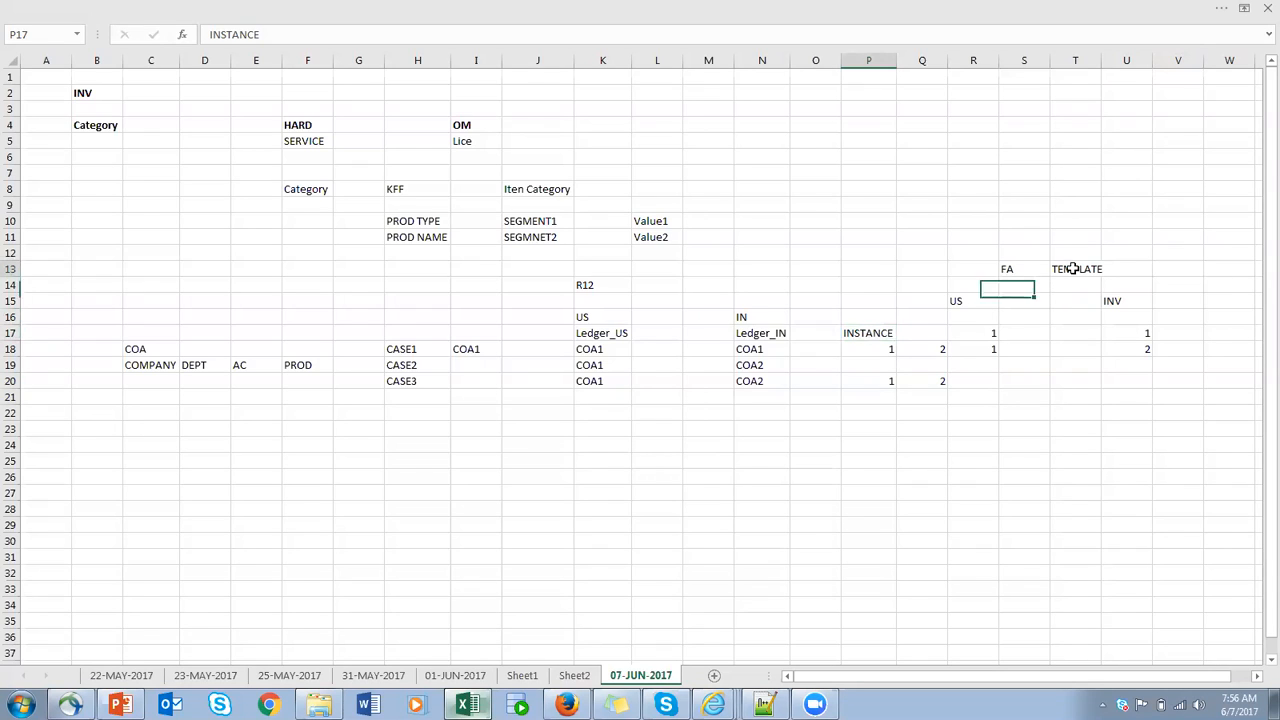
pyautogui.click(866, 335)
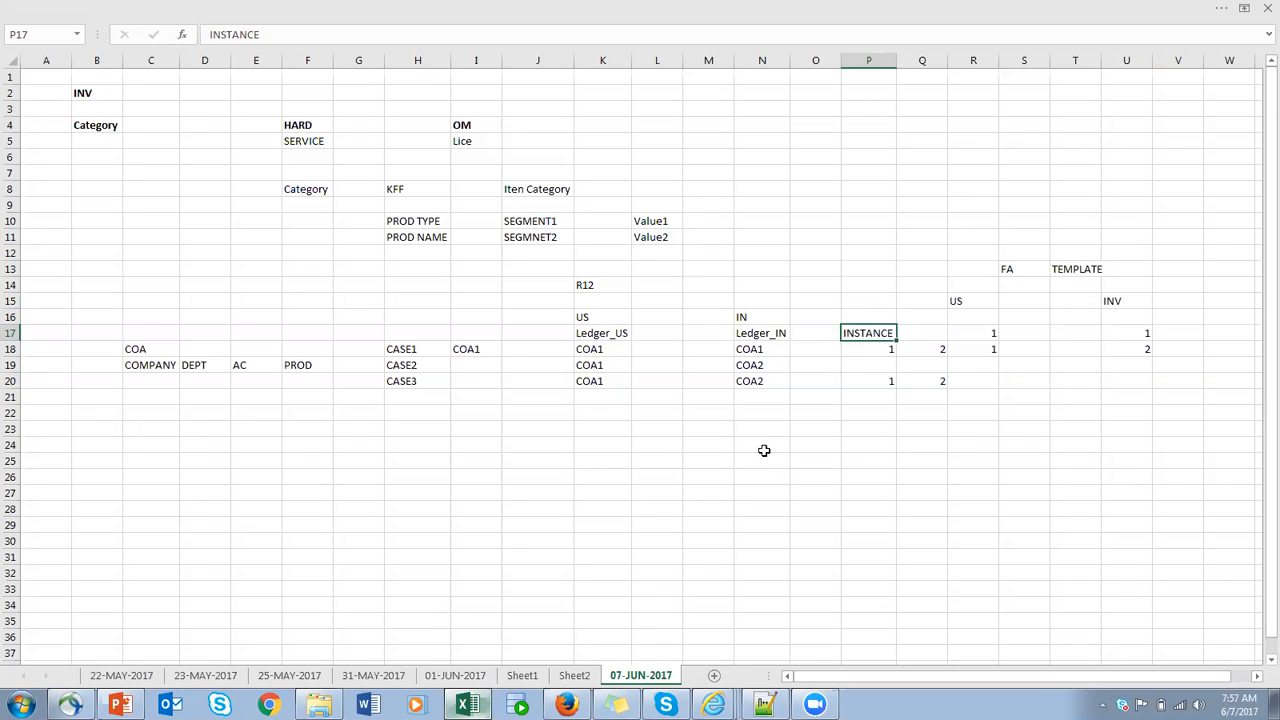
# - Switch back to Oracle in Firefox, finish the catalogs key flexfield task and go to the Manage Catalogs task
pyautogui.click(570, 704)
pyautogui.click(1245, 130)
pyautogui.click(1245, 129)
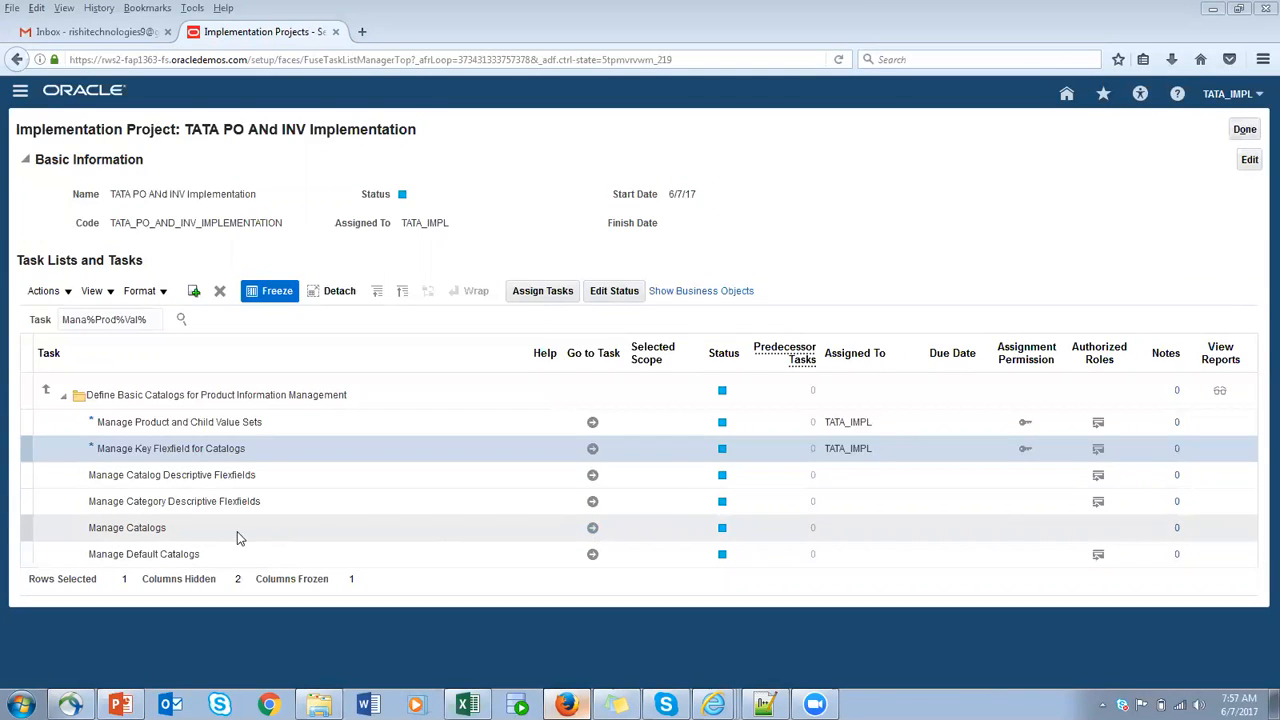
pyautogui.click(592, 529)
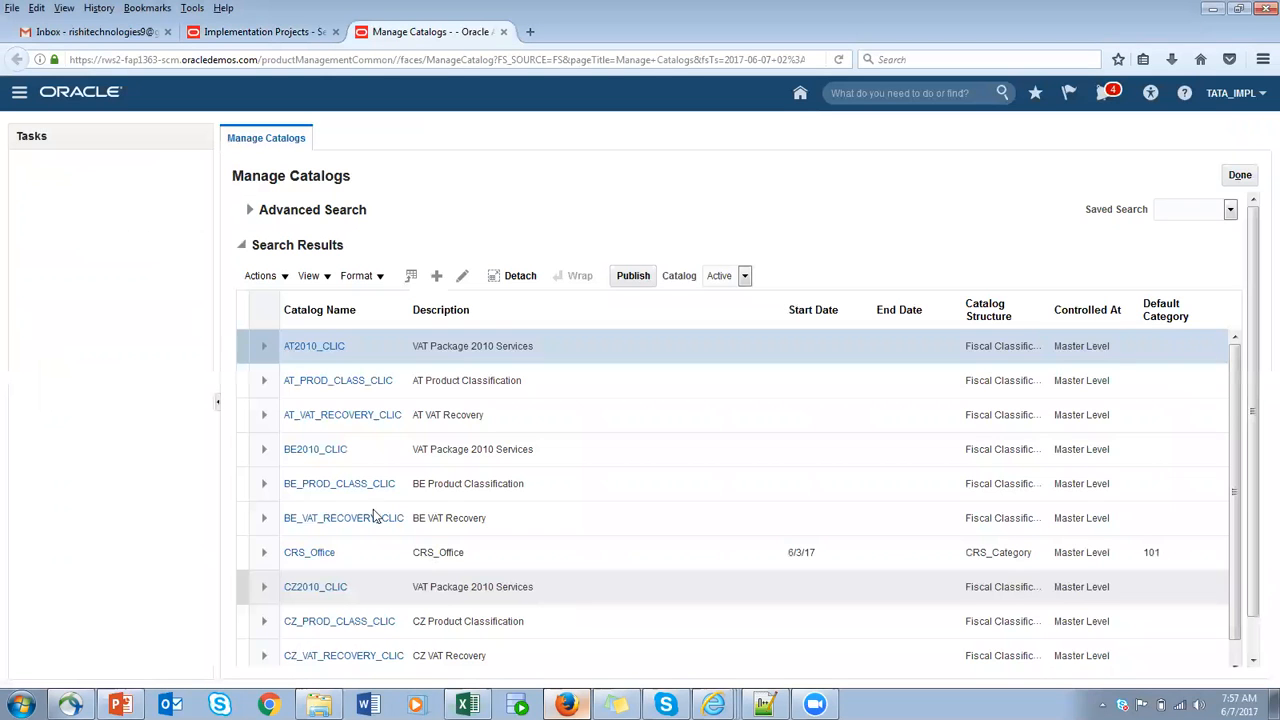
# - Start creating a catalog and choose TATA_CAT_INSTANCE as its catalog structure
pyautogui.click(437, 276)
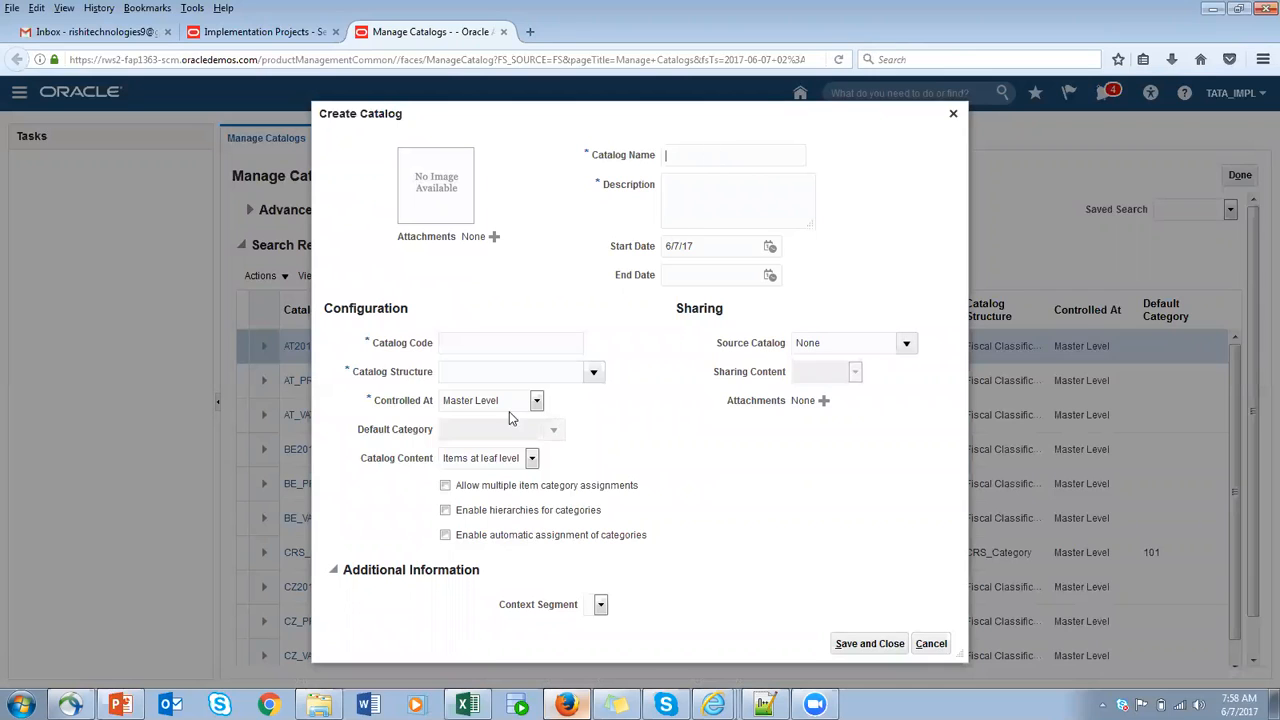
pyautogui.click(510, 340)
pyautogui.click(590, 373)
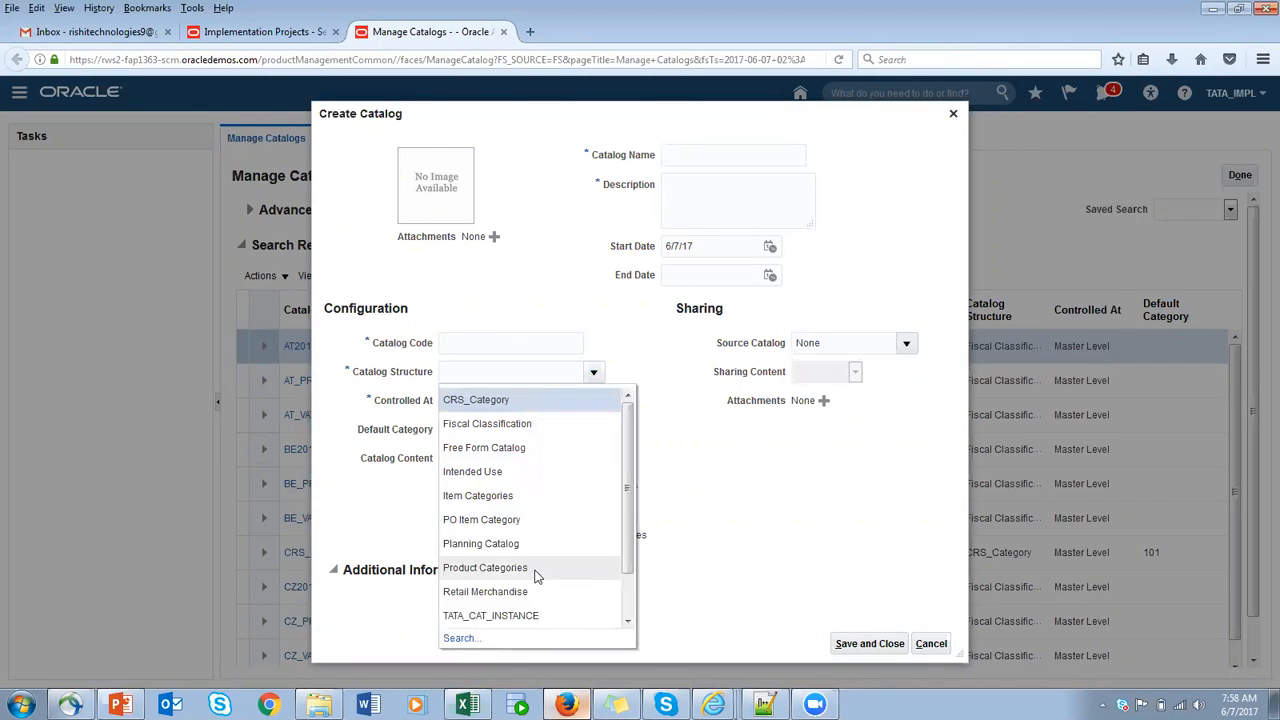
pyautogui.click(527, 615)
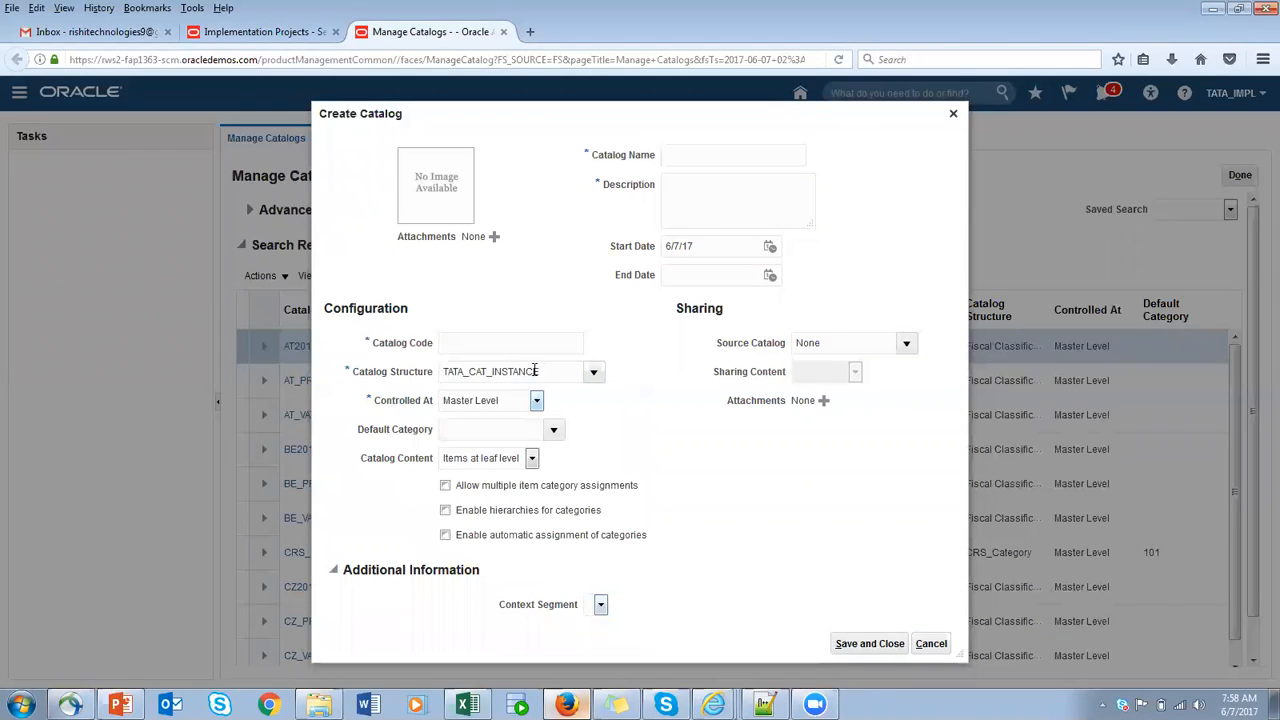
# - Look through the available catalog structures and keep TATA_CAT_INSTANCE as the choice
pyautogui.click(593, 371)
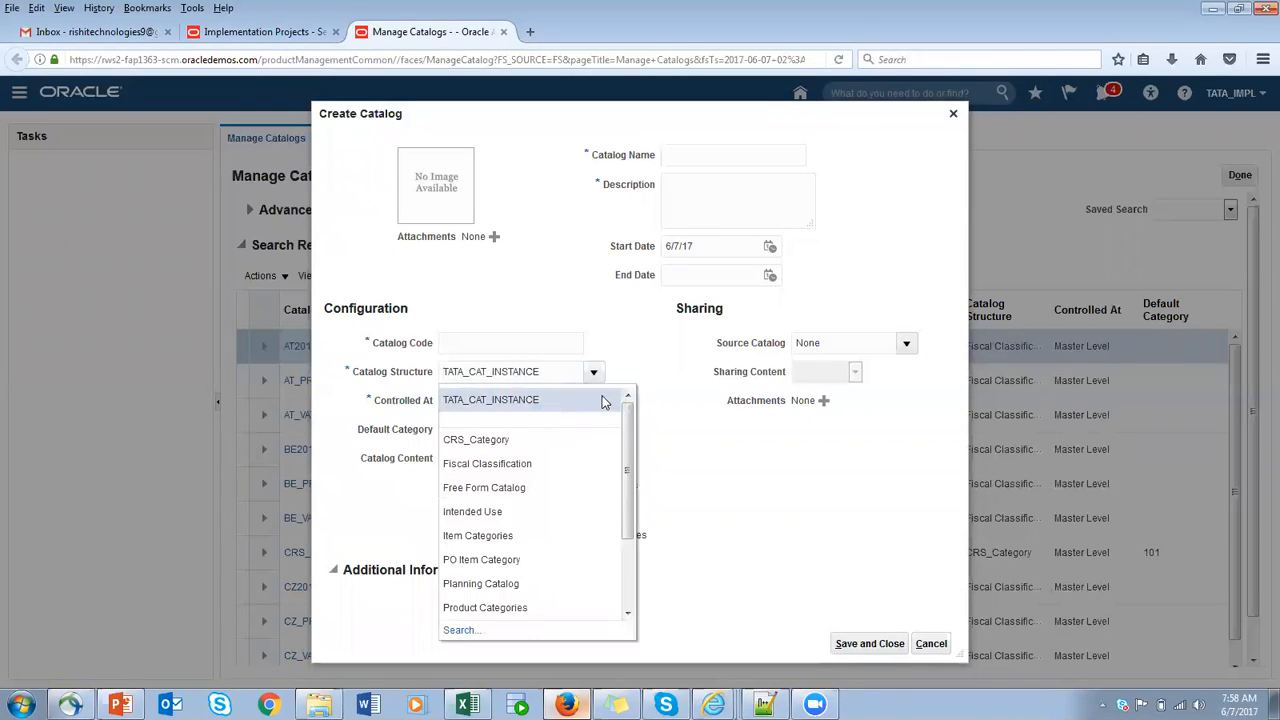
pyautogui.moveTo(627, 482); pyautogui.dragTo(622, 446)
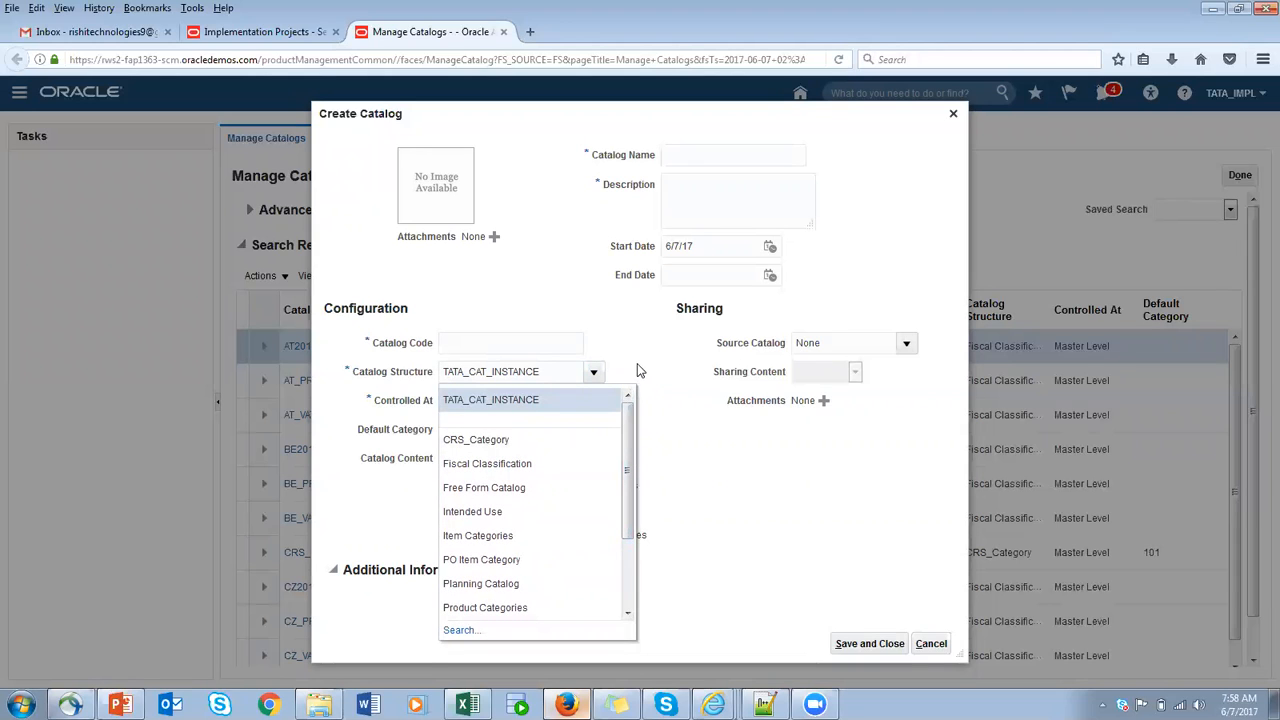
pyautogui.click(523, 399)
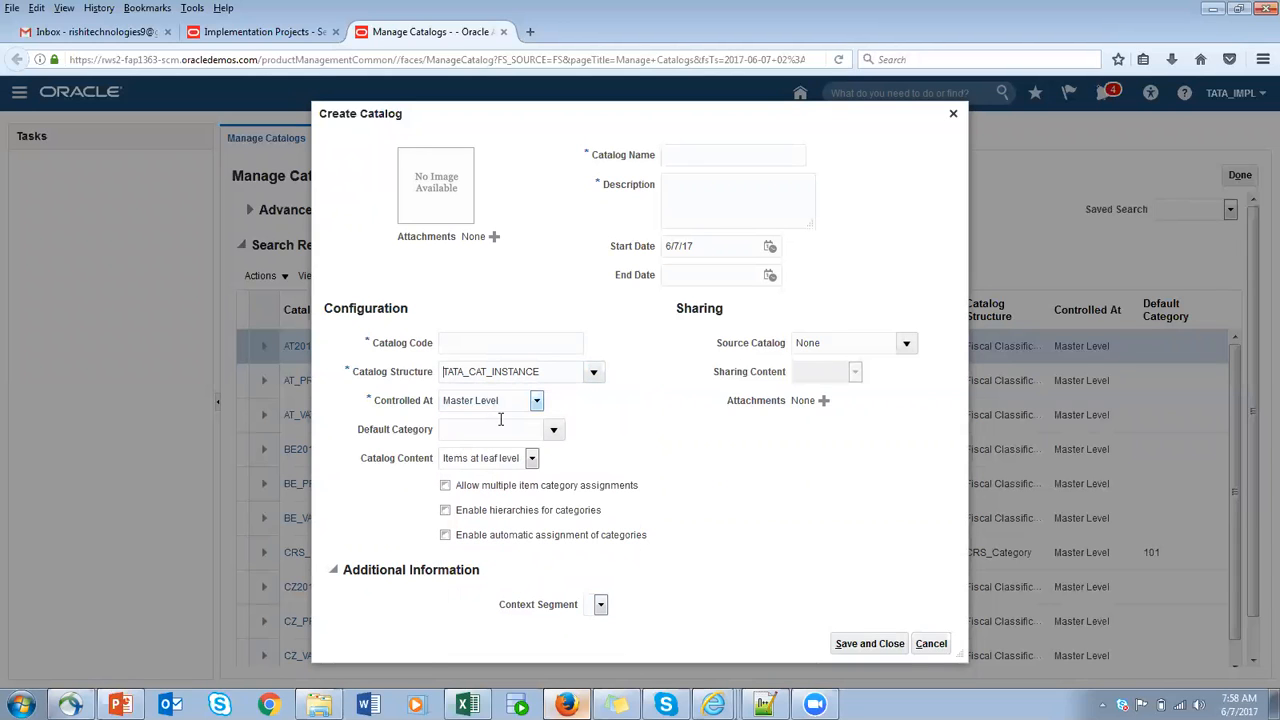
# - Choose Master Level as the catalog's control level and check the default category choices without picking one
pyautogui.click(537, 402)
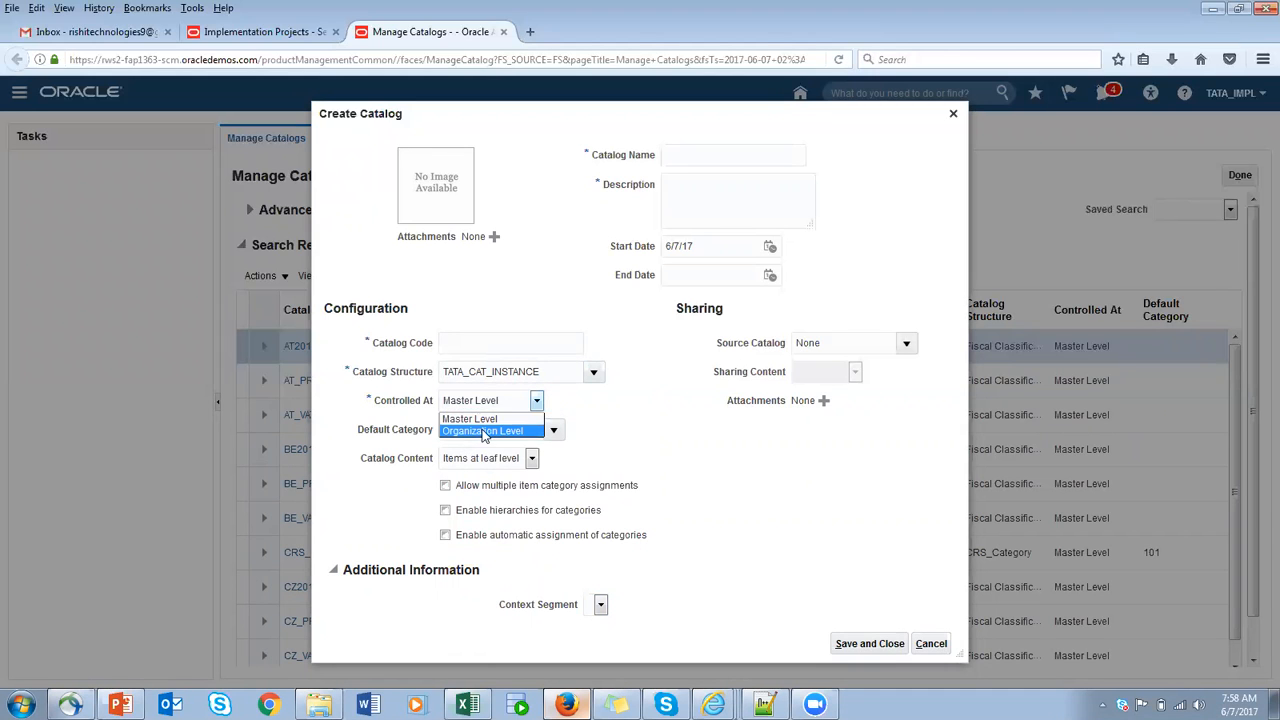
pyautogui.click(488, 419)
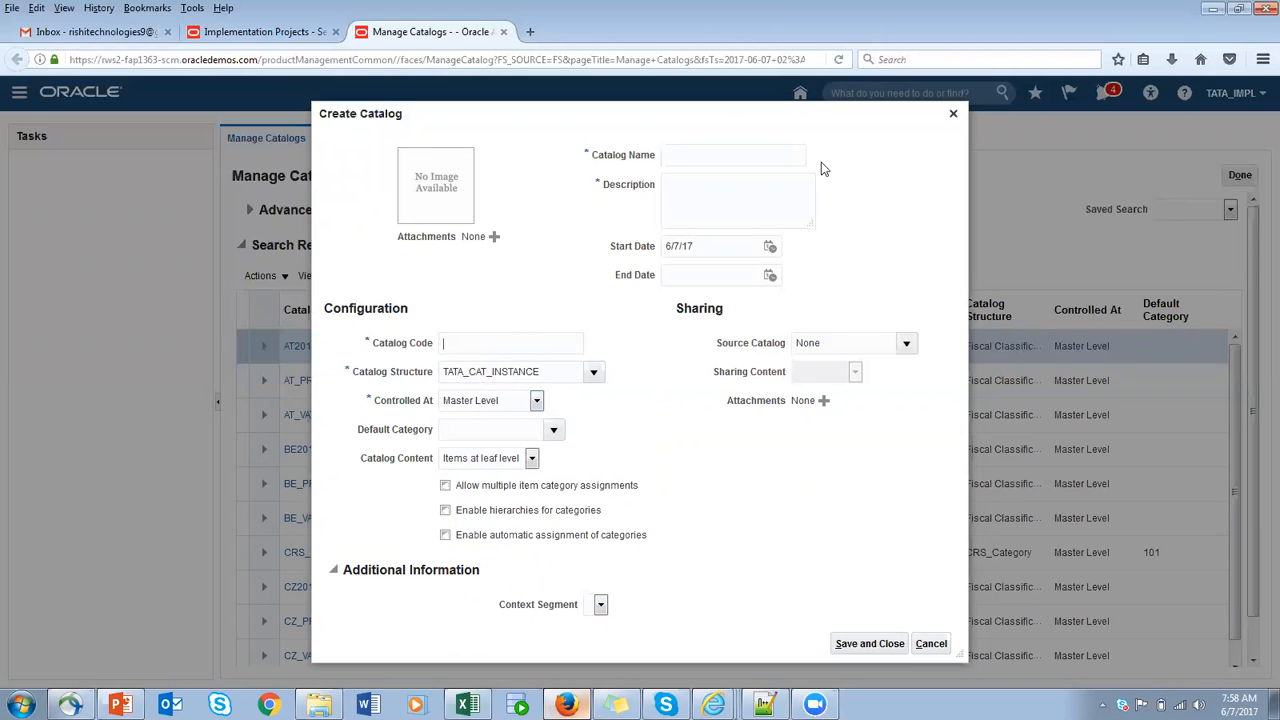
pyautogui.click(553, 429)
pyautogui.click(668, 435)
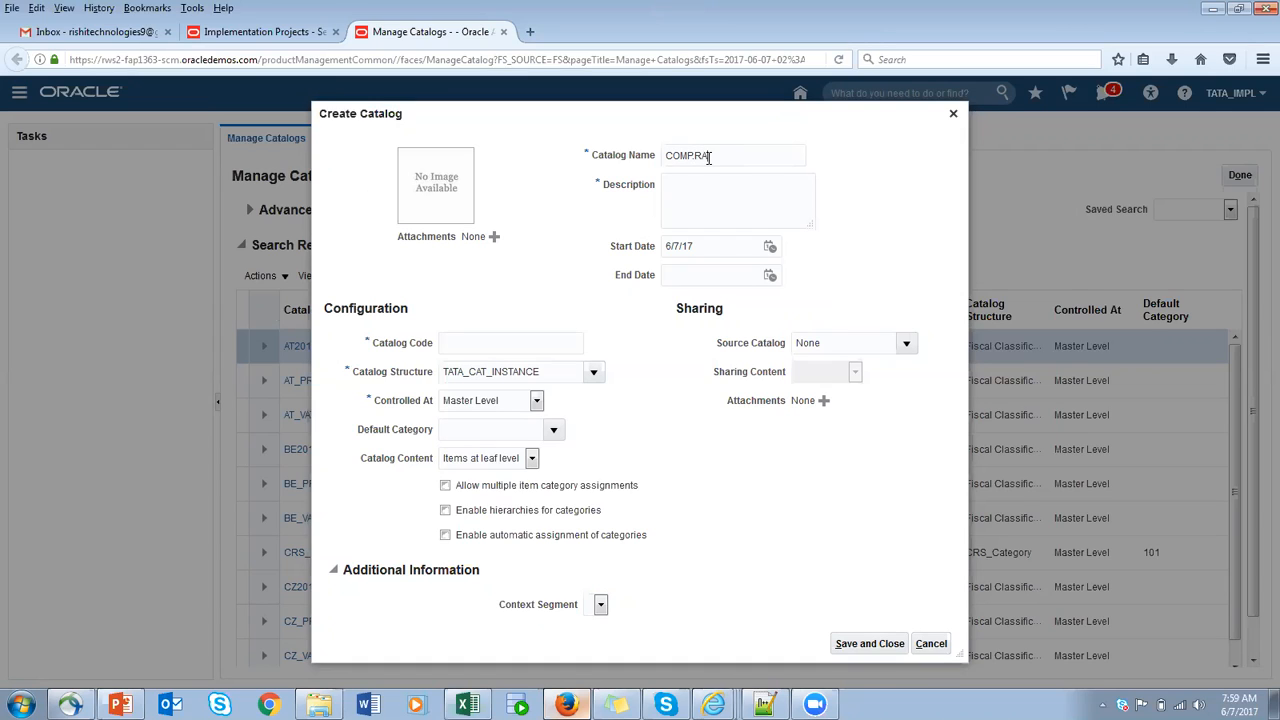
# - Complete the new catalog's name as COMP.RAM and copy the same text into its description
pyautogui.moveTo(734, 156); pyautogui.dragTo(524, 161)
pyautogui.click(728, 190)
pyautogui.write('COMP.RAM')
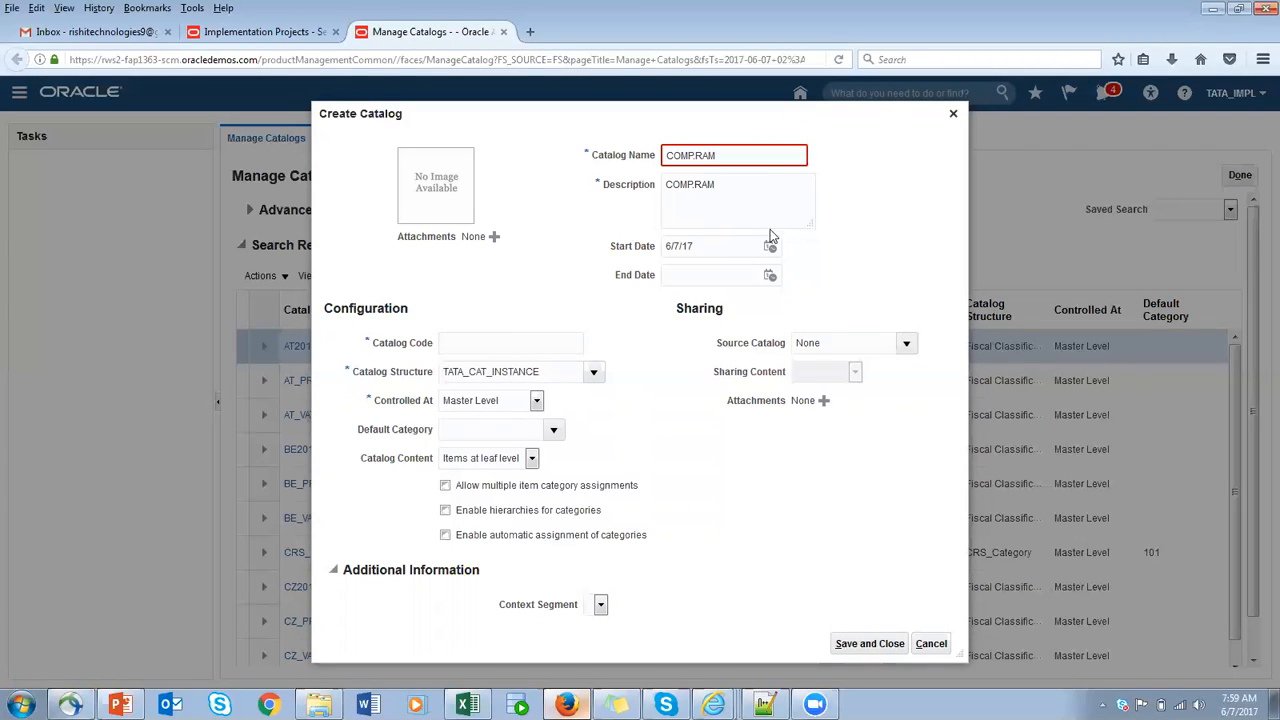
# - Correct the catalog name to COMP_RAM, enter COMP_RAM as the catalog code, and save and close the catalog
pyautogui.click(740, 162)
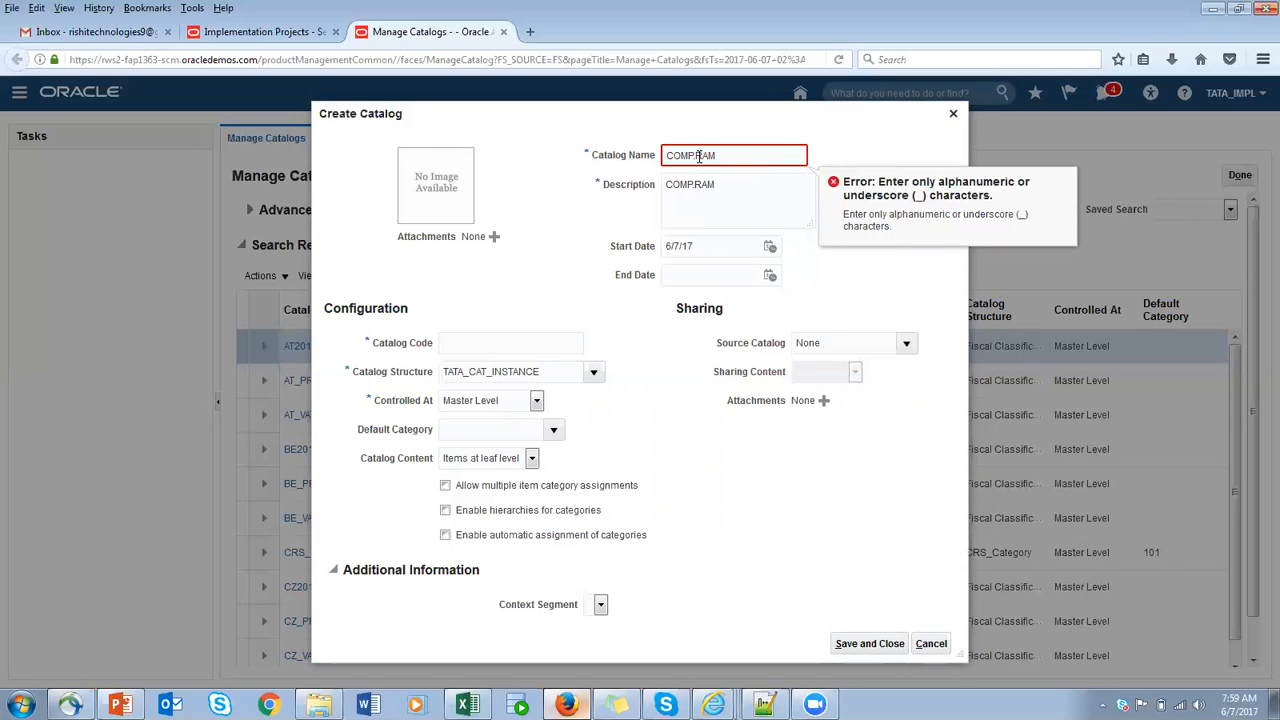
pyautogui.write('_')
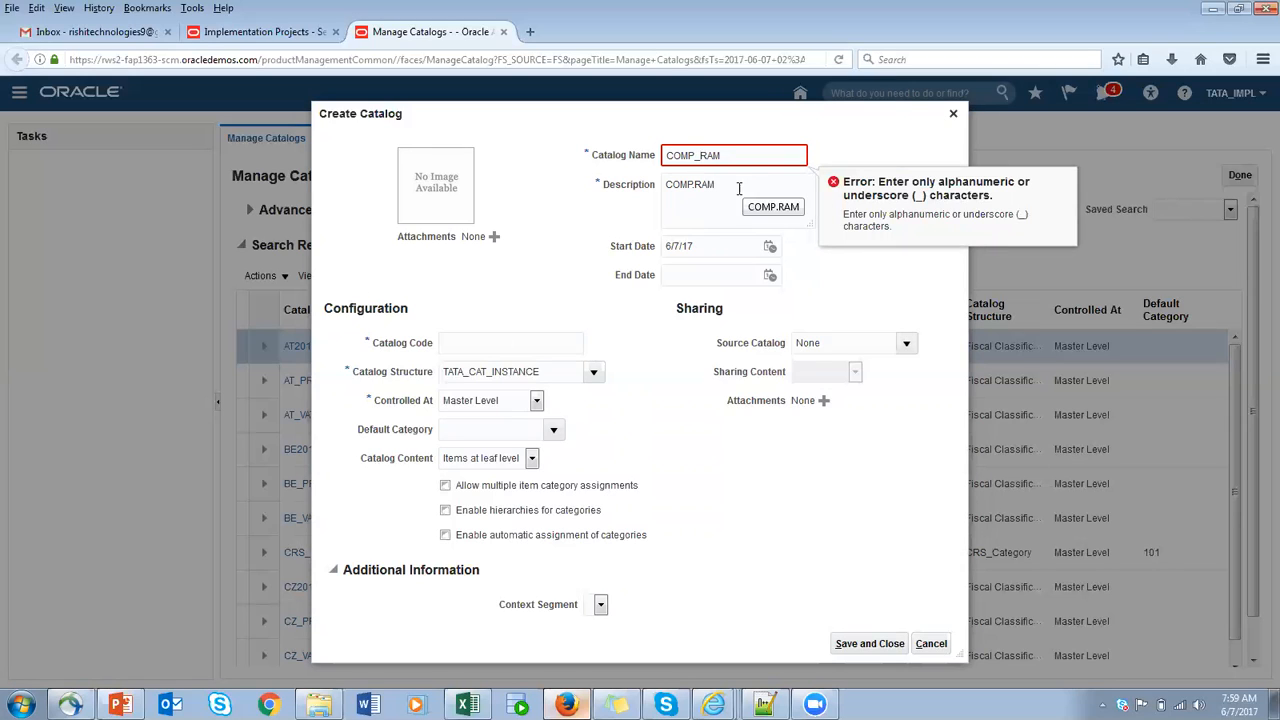
pyautogui.click(744, 195)
pyautogui.click(516, 343)
pyautogui.write('COMP_RAM')
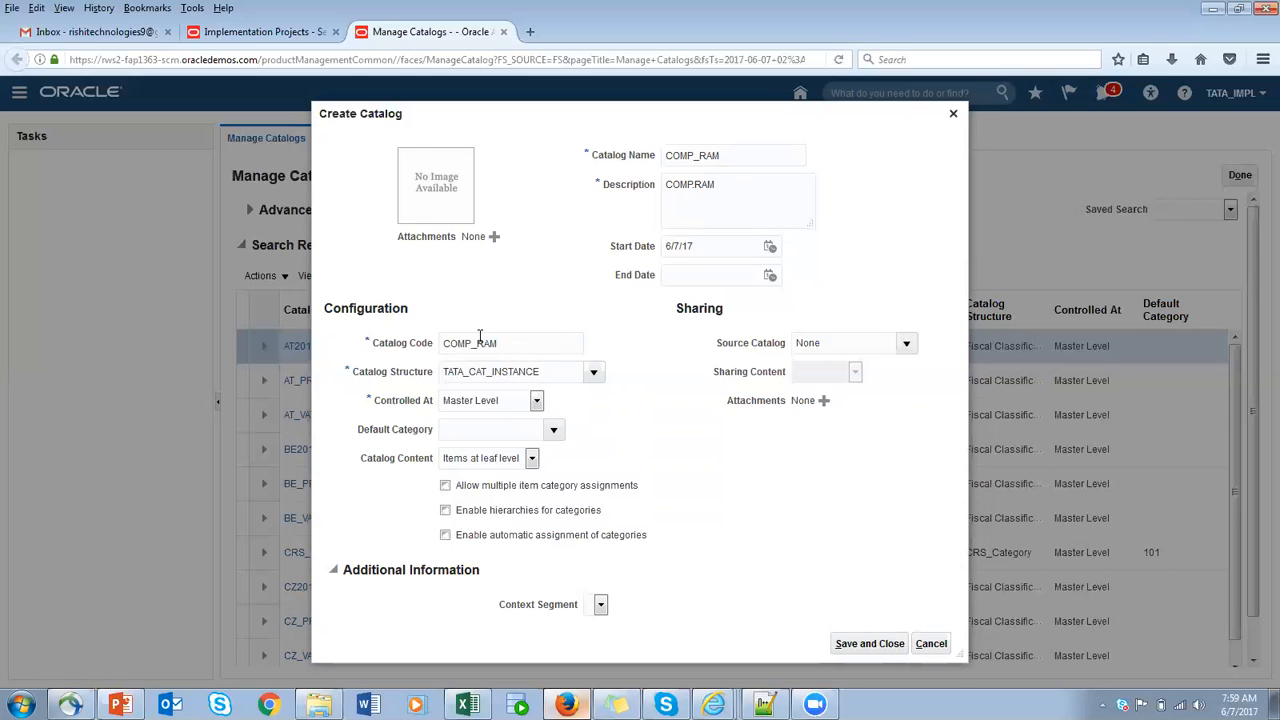
pyautogui.click(869, 648)
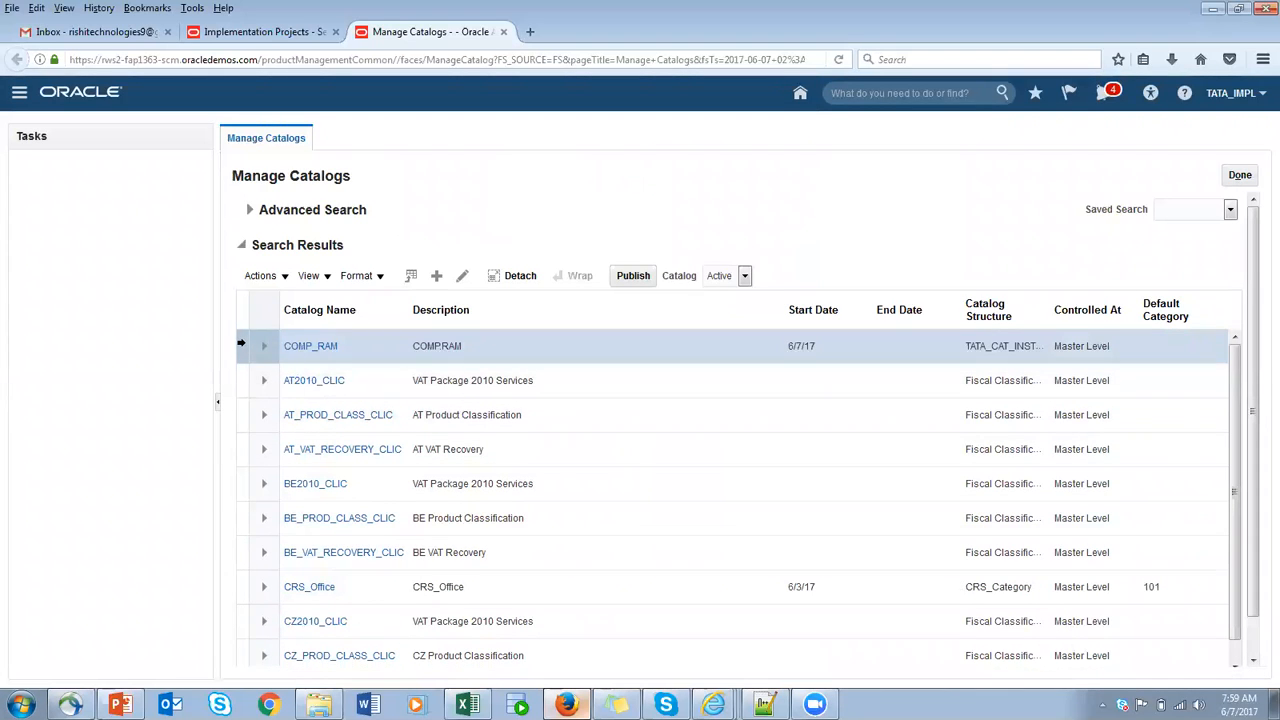
# - Edit the COMP_RAM catalog, changing both its catalog name and its description to COMP_CATALOG
pyautogui.click(464, 277)
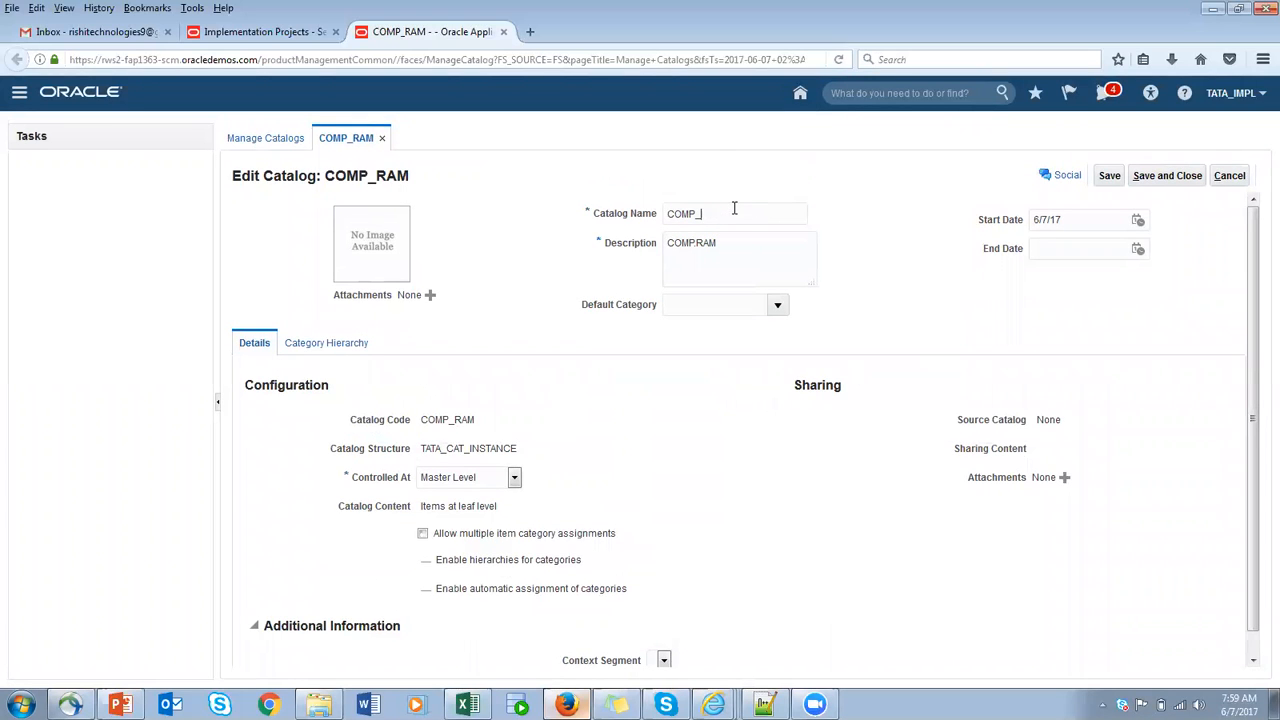
pyautogui.write('CATALOG')
pyautogui.moveTo(765, 215); pyautogui.dragTo(569, 217)
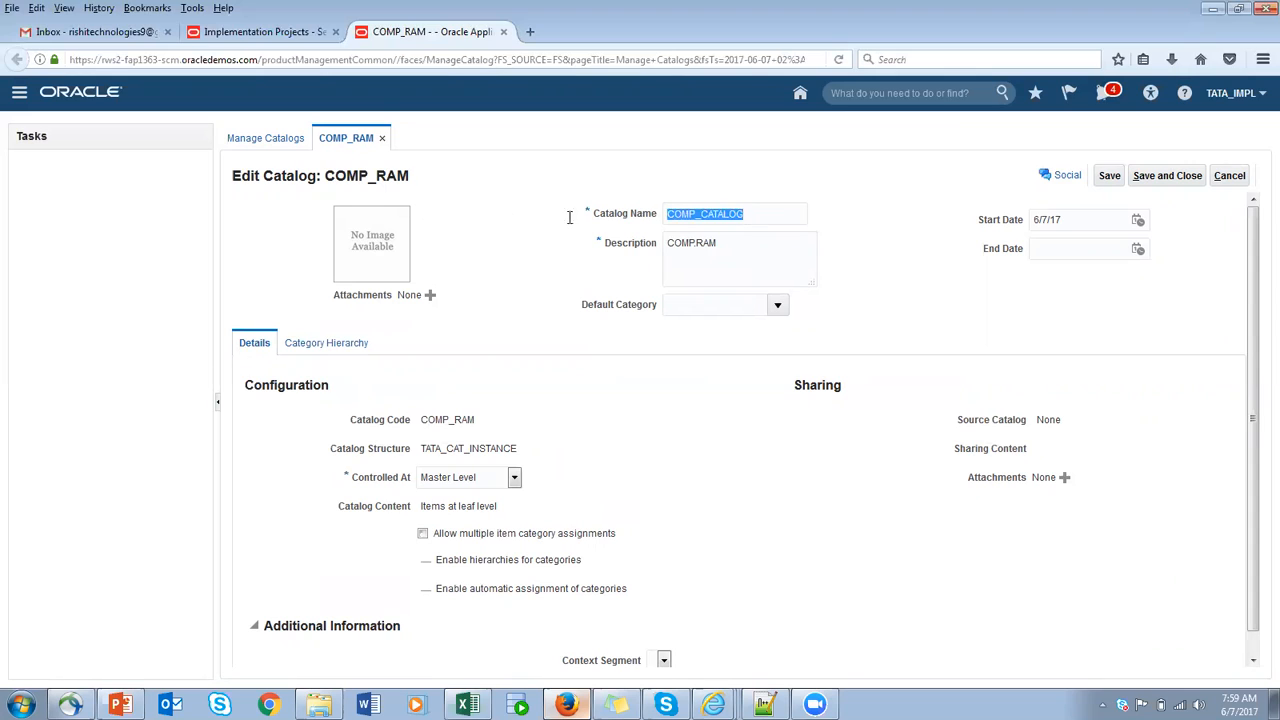
pyautogui.hotkey('ctrl', 'c')
pyautogui.press('Tab')
pyautogui.hotkey('ctrl', 'v')
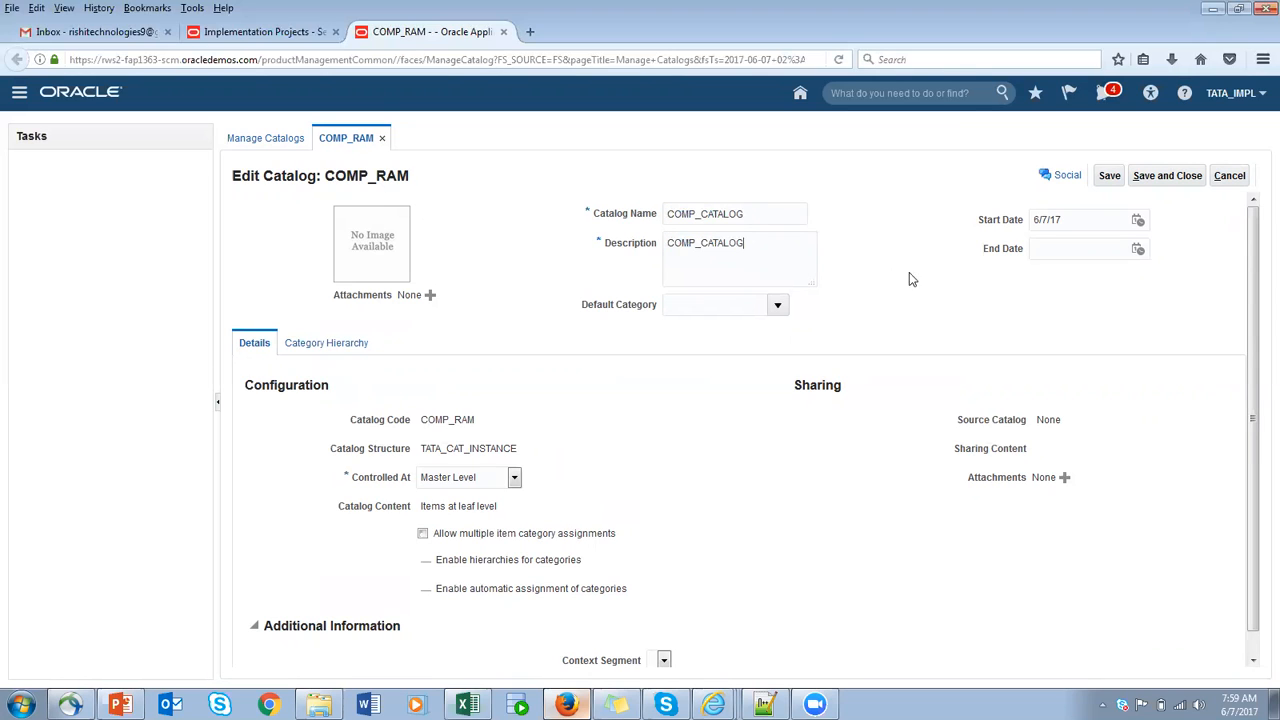
# - Show the catalog's category hierarchy, try an unfiltered search for existing categories to add, and close the search
pyautogui.scroll(-1, 551, 477)
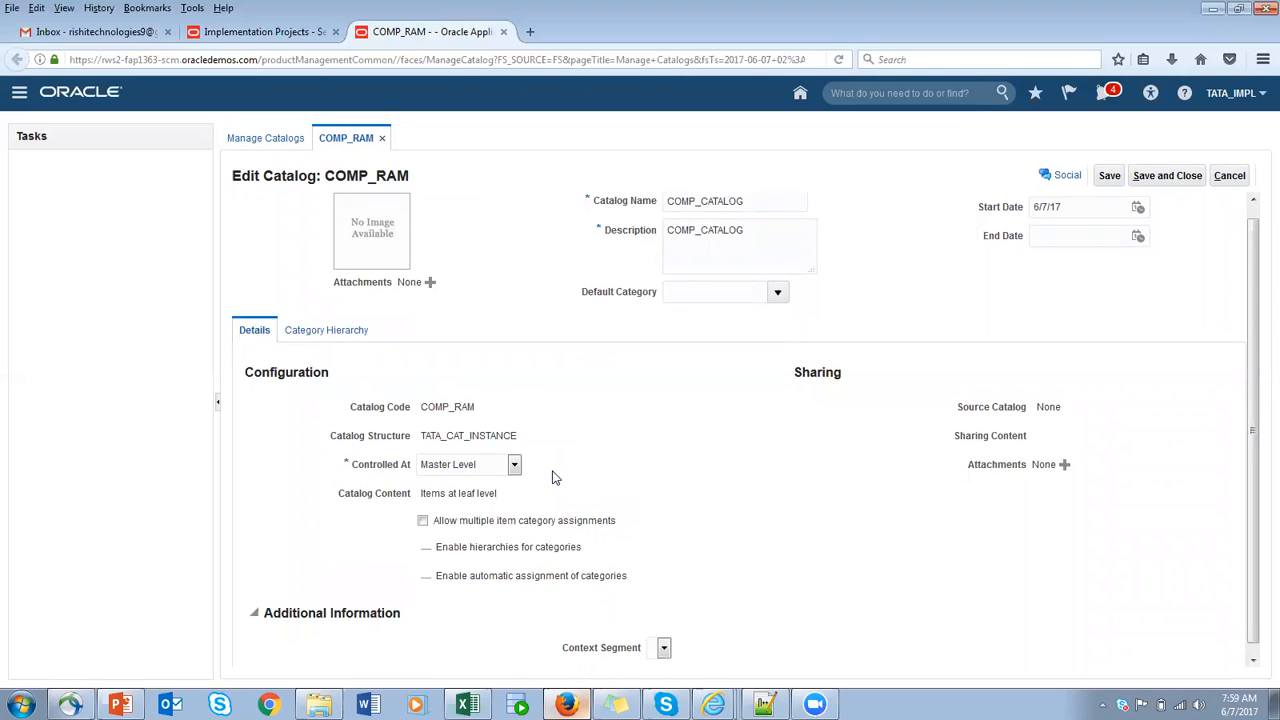
pyautogui.click(320, 328)
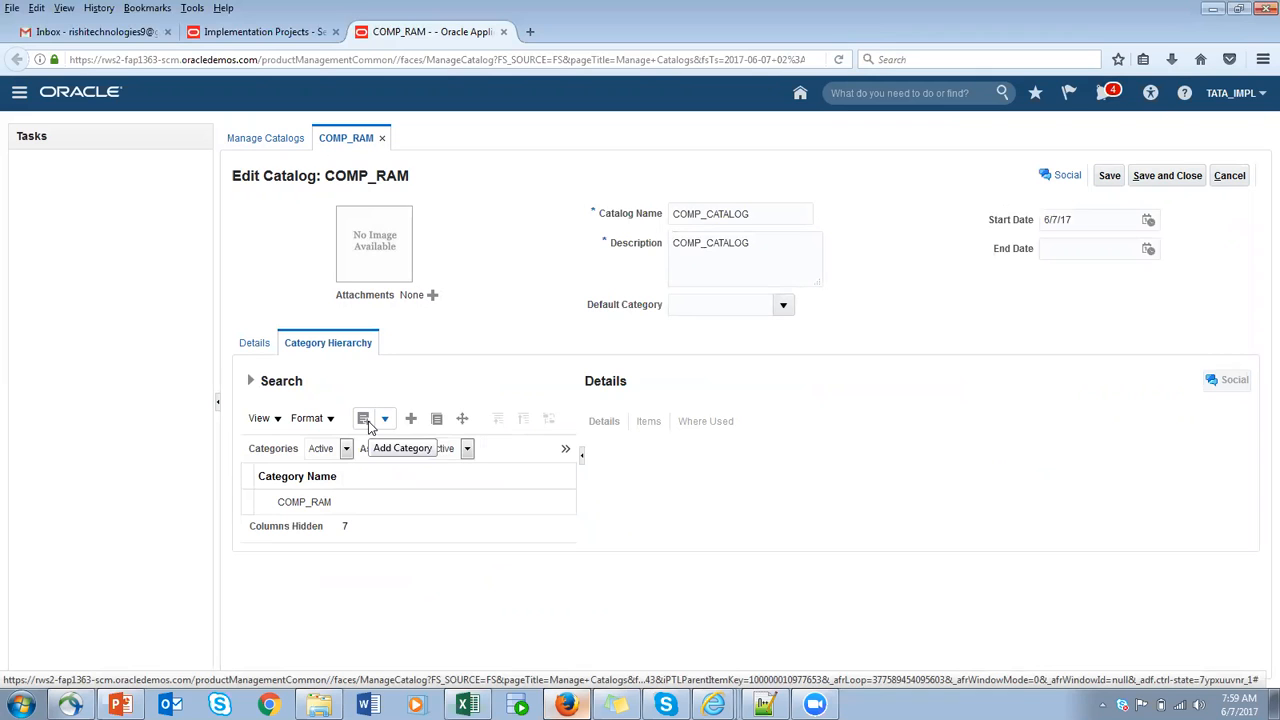
pyautogui.click(366, 424)
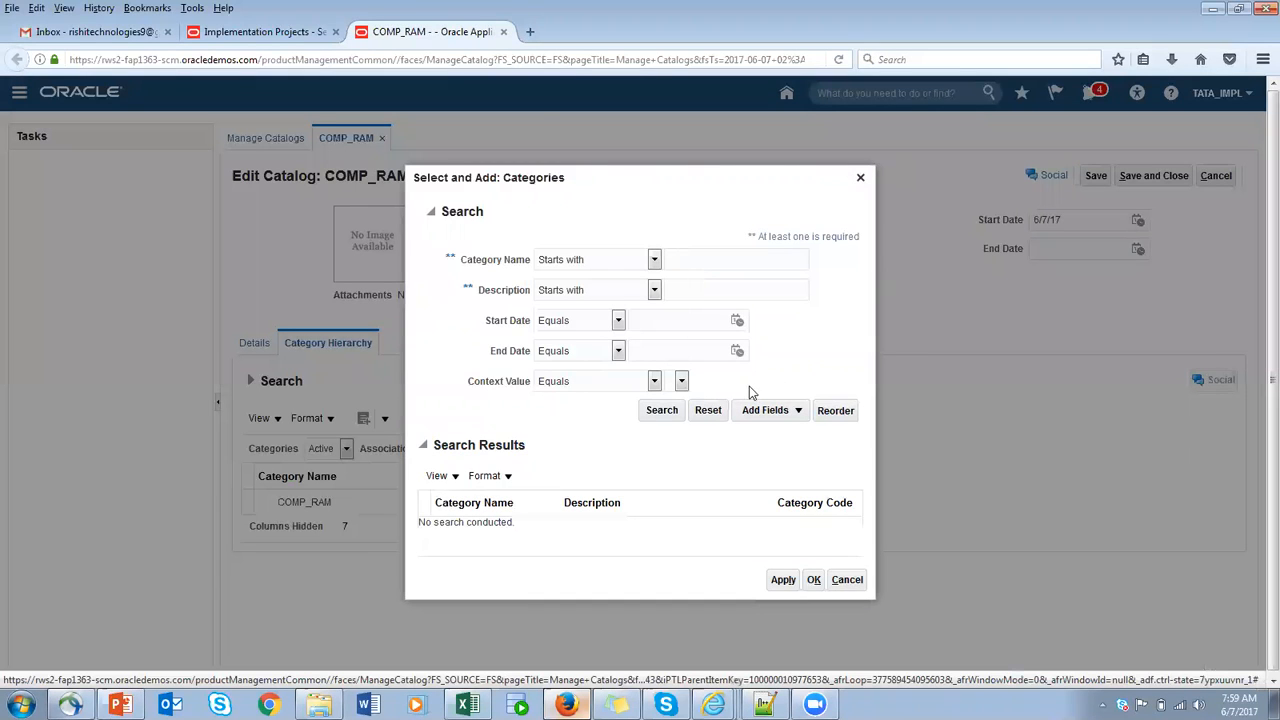
pyautogui.click(668, 414)
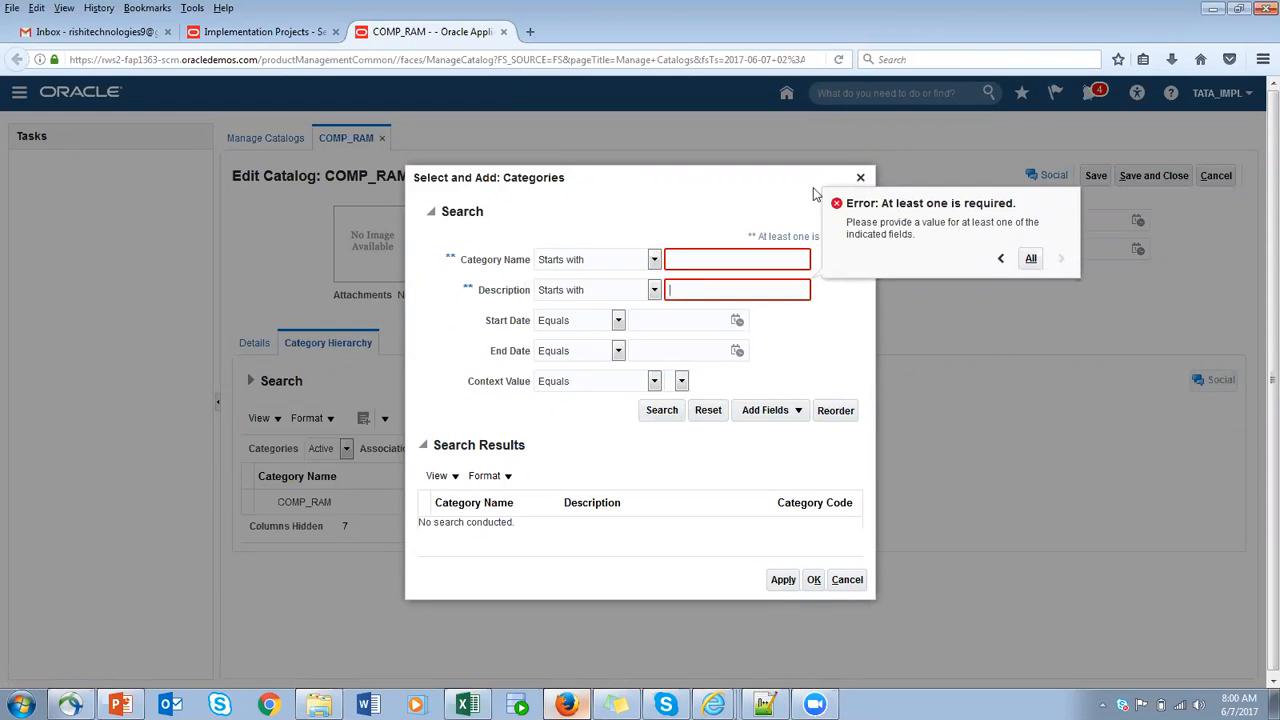
pyautogui.click(1000, 258)
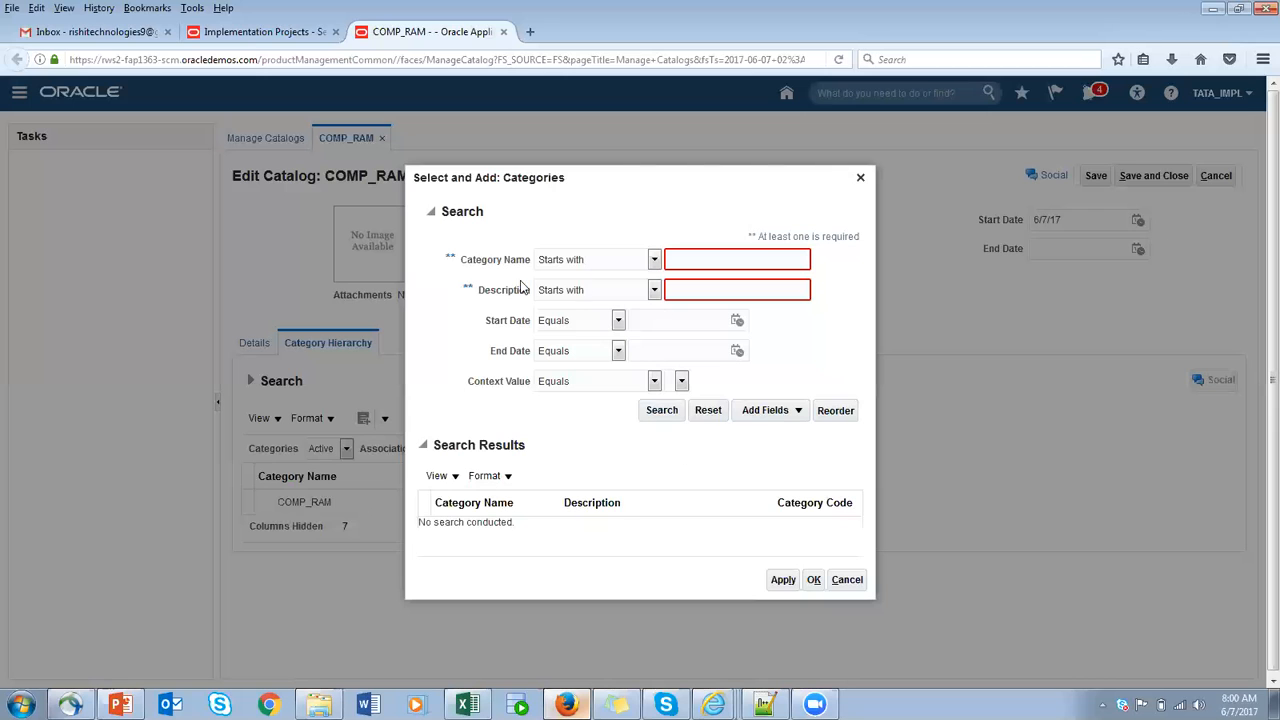
pyautogui.click(860, 178)
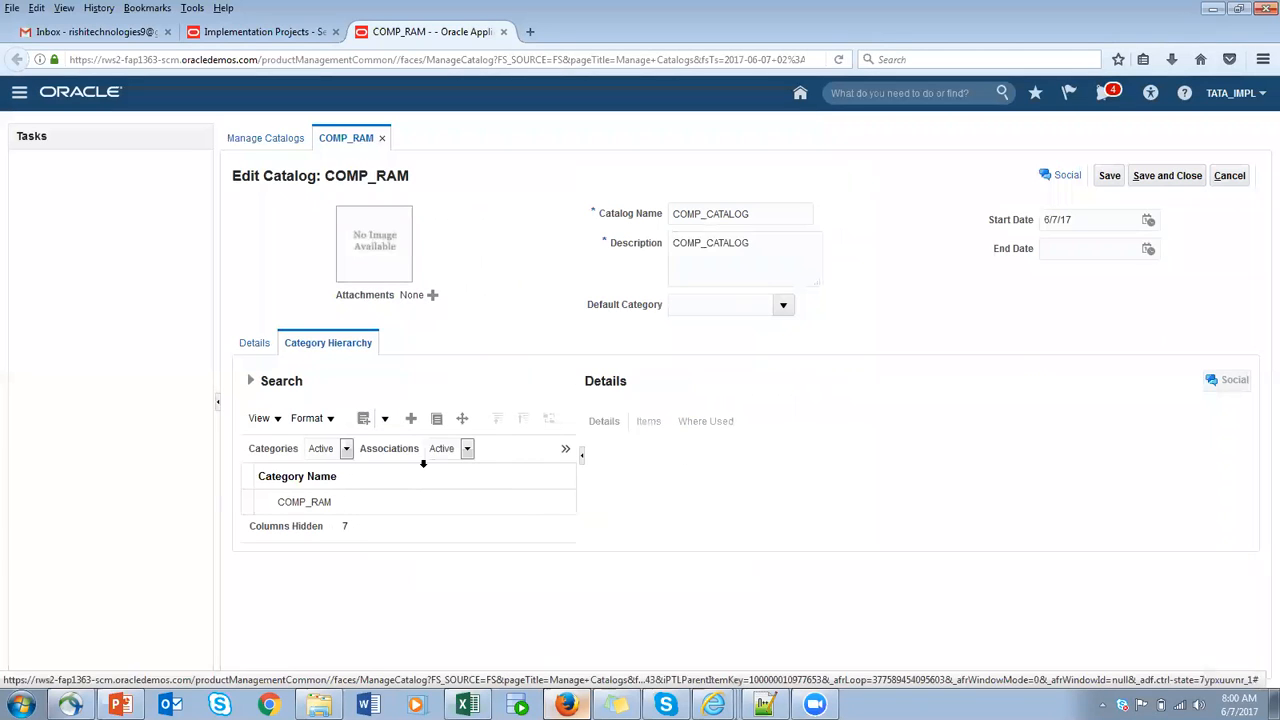
# - Search existing categories for the catalog with category name and description both set to Is not blank, and close the search
pyautogui.click(366, 421)
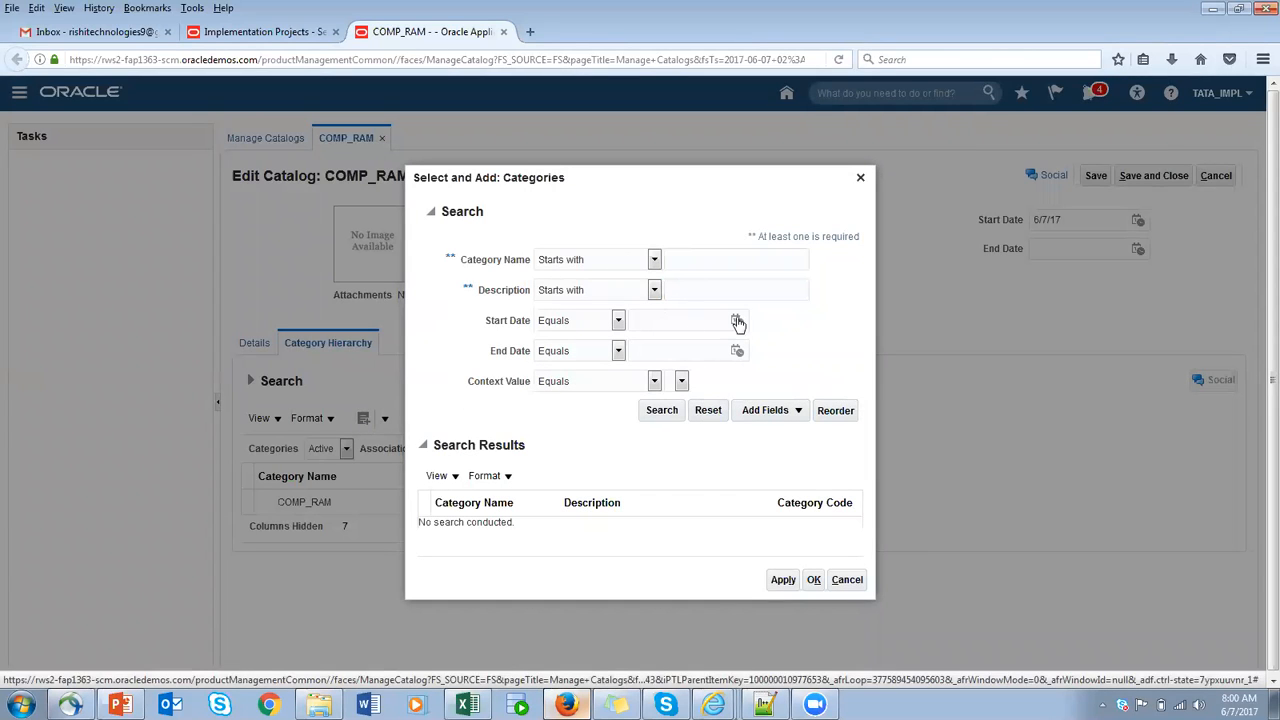
pyautogui.click(654, 259)
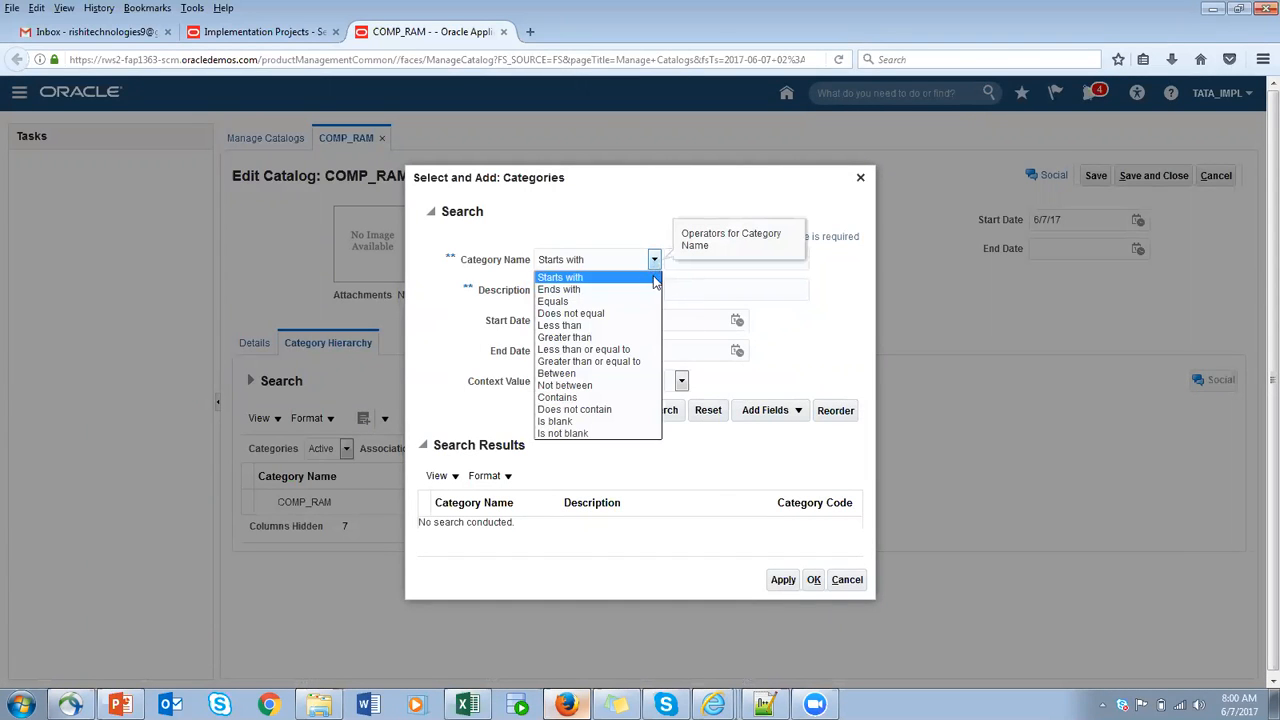
pyautogui.click(590, 301)
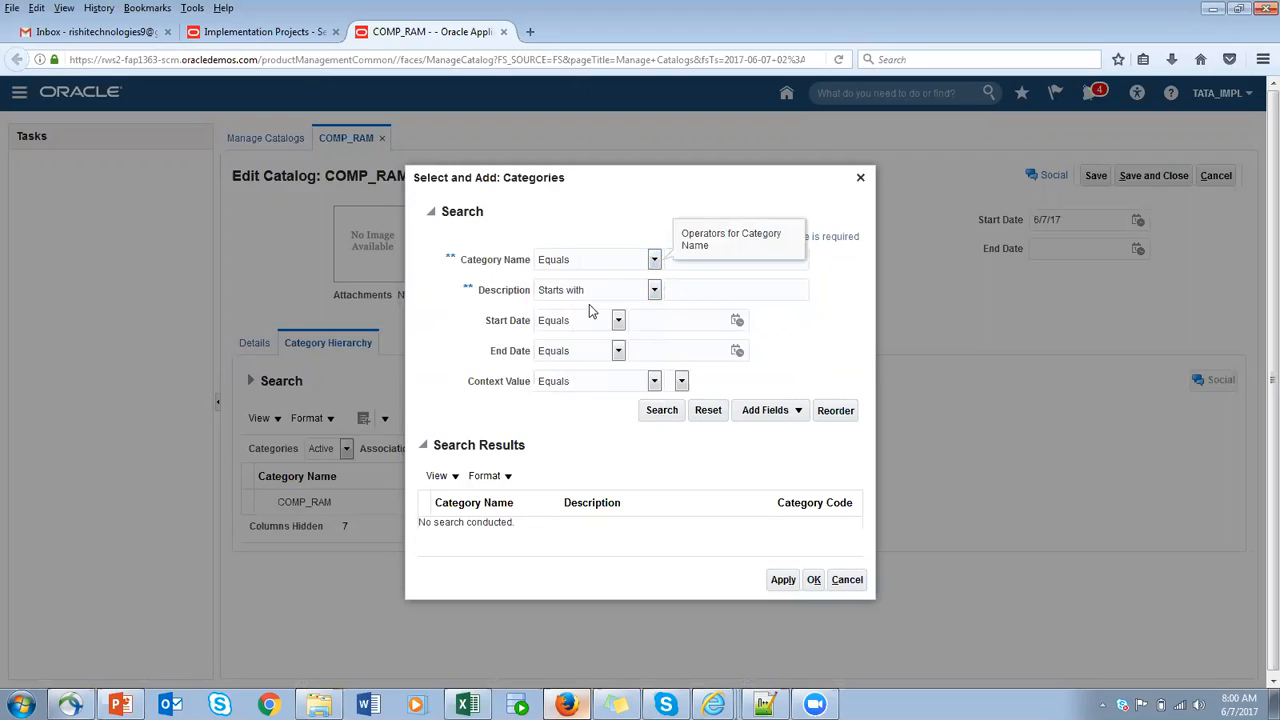
pyautogui.click(662, 411)
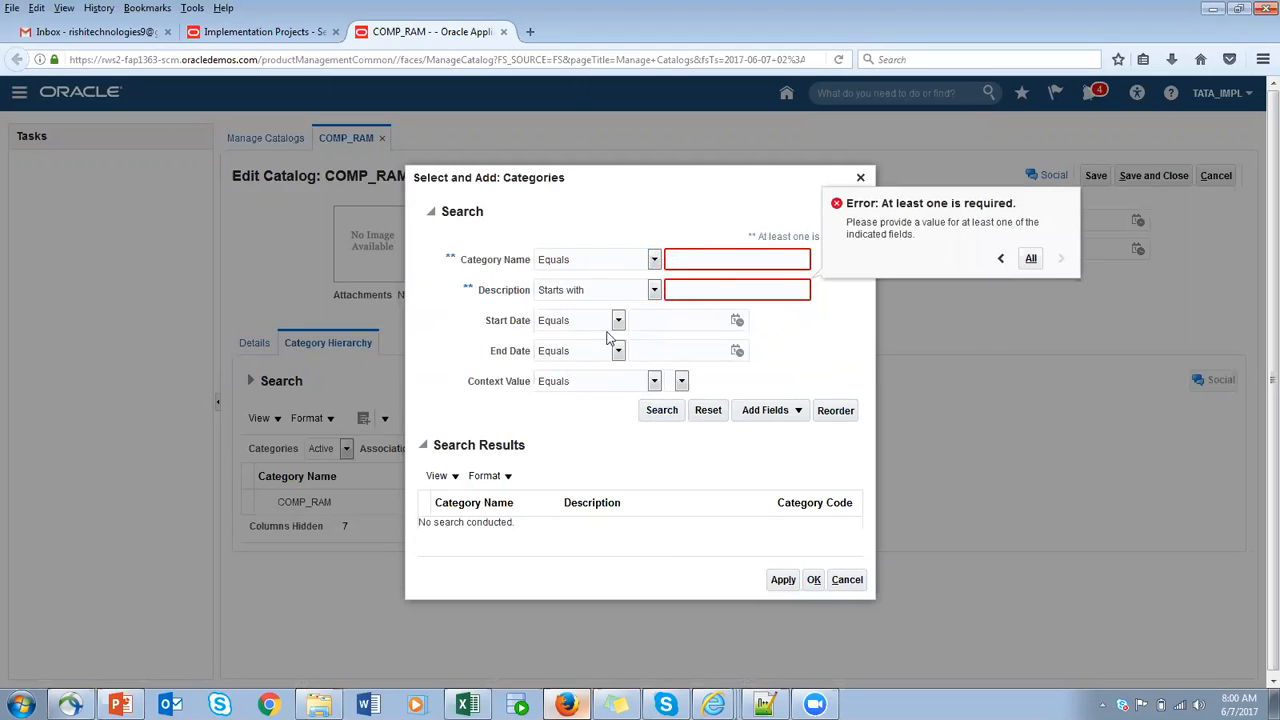
pyautogui.click(654, 259)
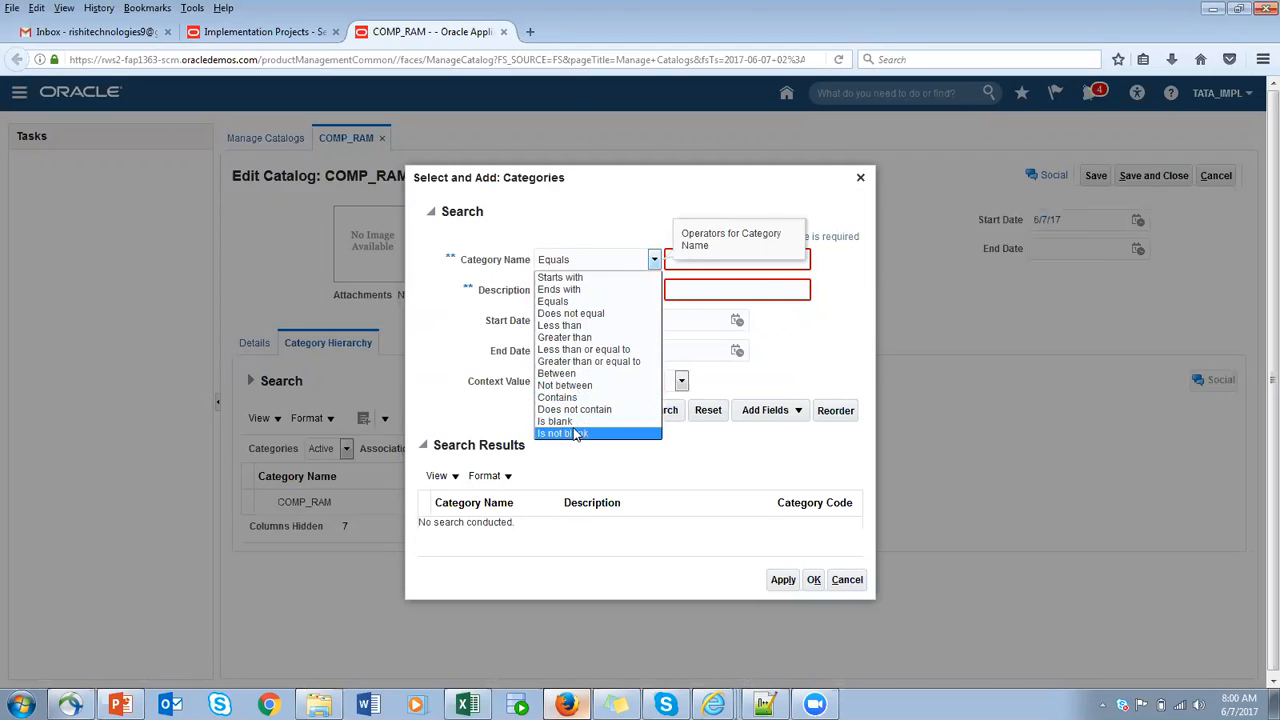
pyautogui.click(585, 436)
pyautogui.click(654, 290)
pyautogui.click(600, 467)
pyautogui.click(661, 414)
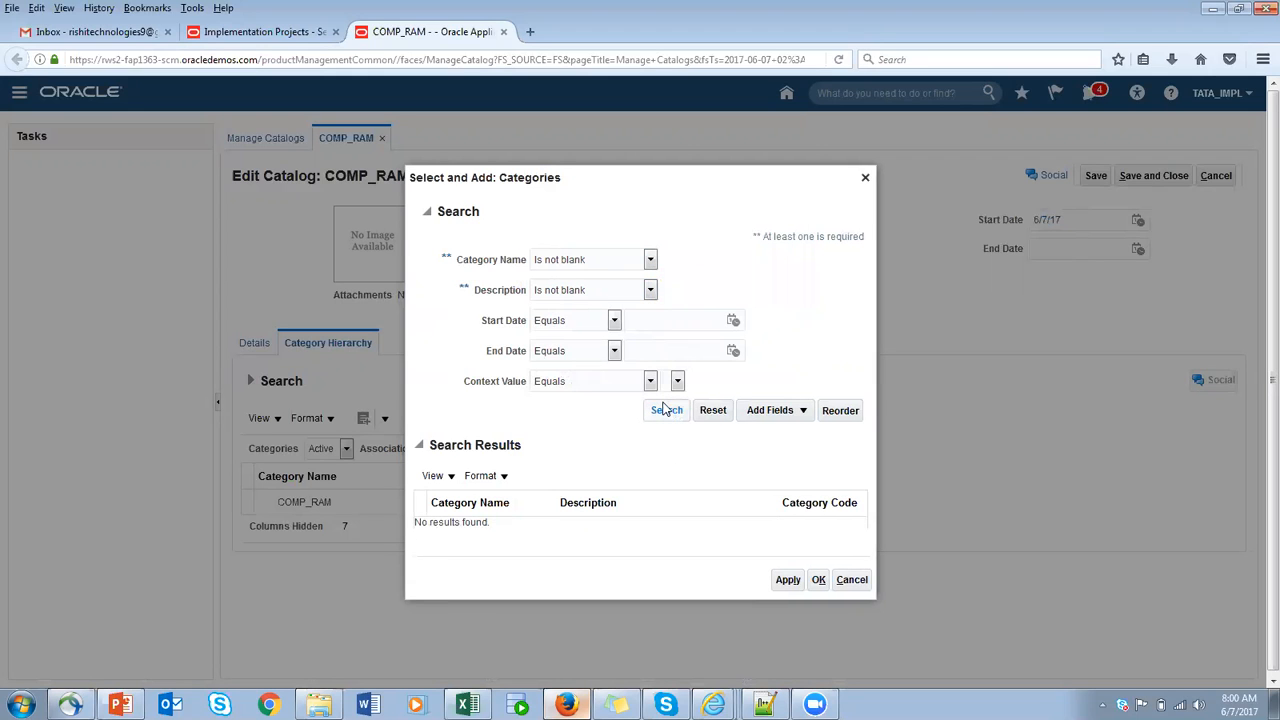
pyautogui.click(867, 177)
# - Start a new category under the COMP_RAM root with PRODUCT_TYPE COMPUTER and PROCUCT_NAME RAM
pyautogui.click(241, 505)
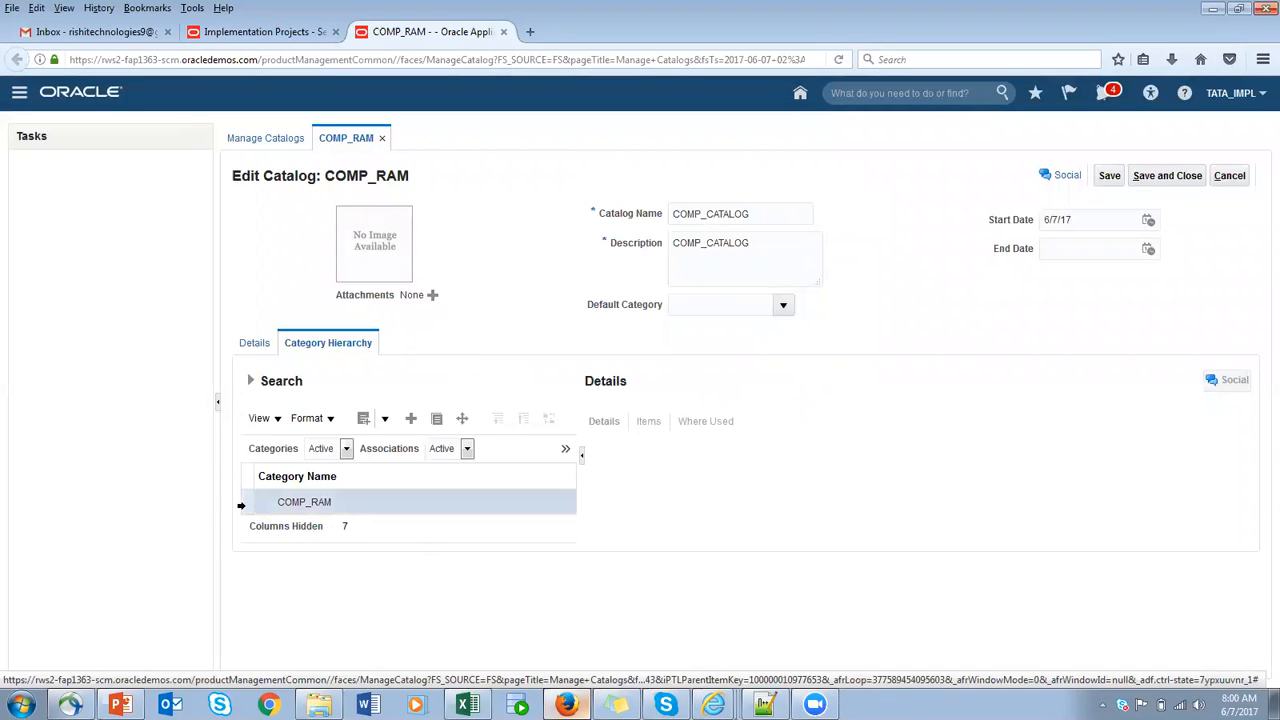
pyautogui.click(416, 419)
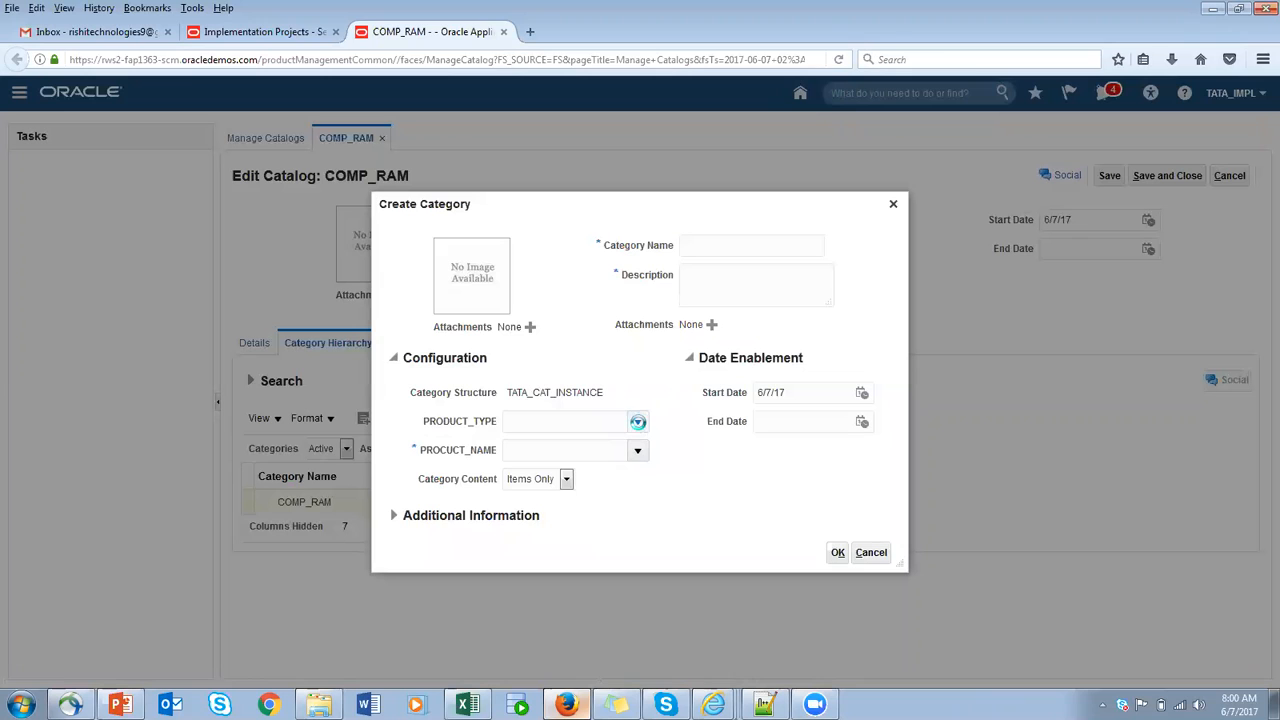
pyautogui.click(637, 422)
pyautogui.click(571, 477)
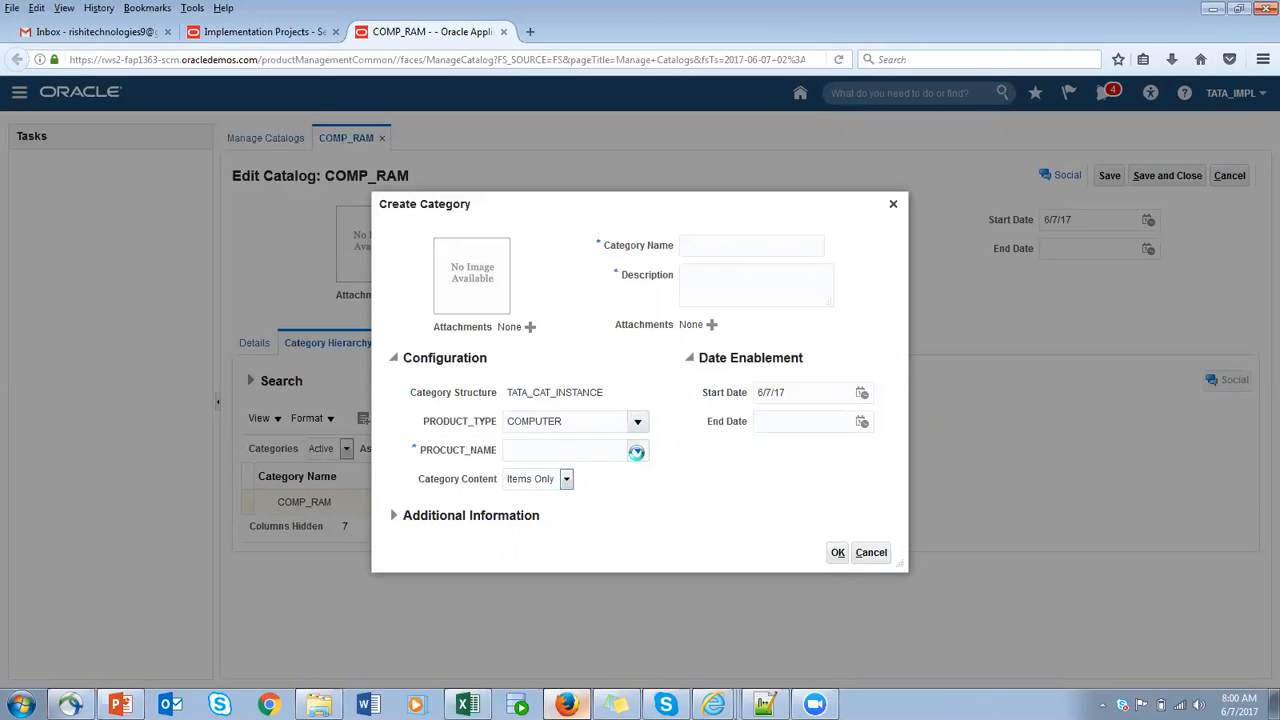
pyautogui.click(636, 452)
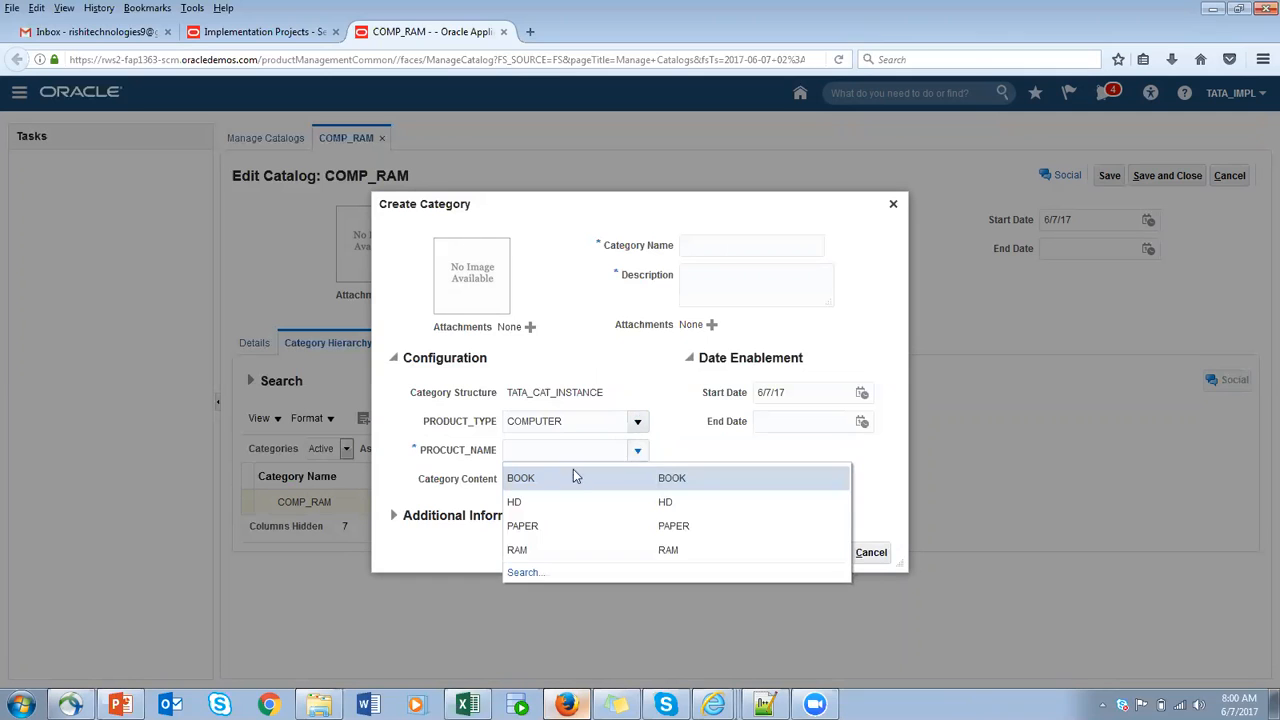
pyautogui.click(519, 549)
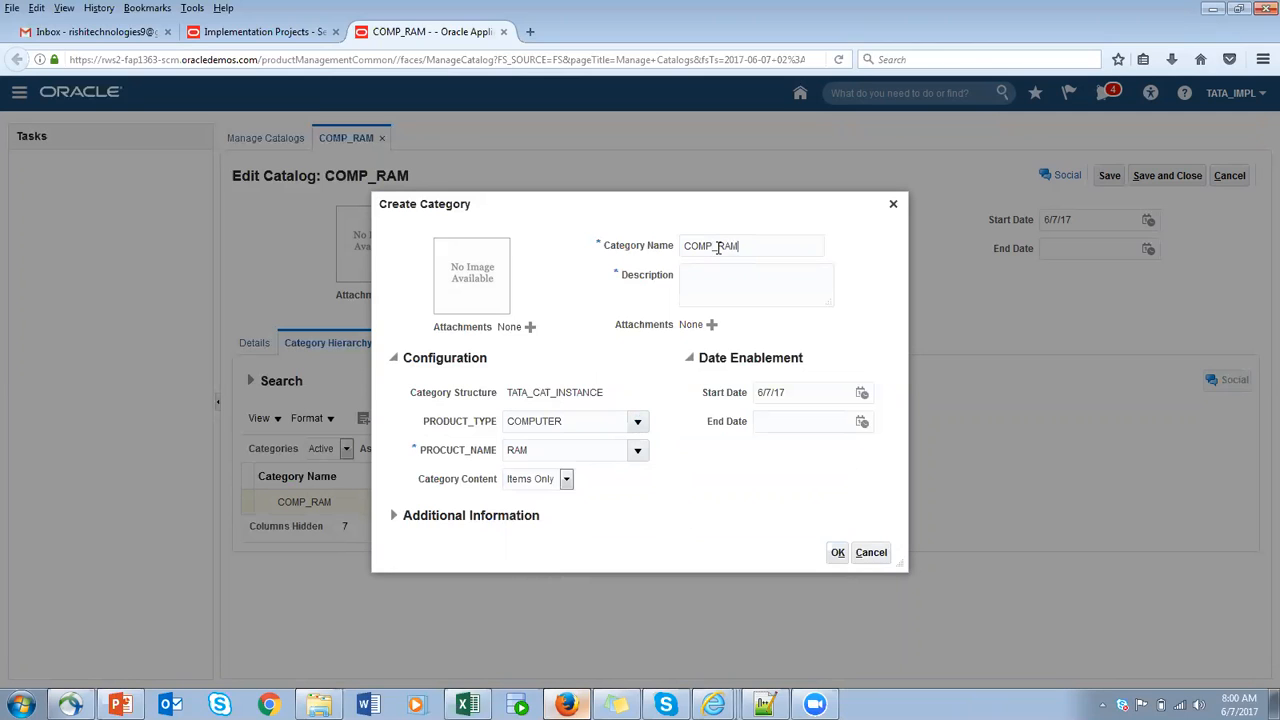
# - Use COMP_RAM as both the name and the description of the new category and create it
pyautogui.moveTo(768, 244); pyautogui.dragTo(490, 243)
pyautogui.click(764, 291)
pyautogui.hotkey('ctrl', 'v')
pyautogui.click(838, 552)
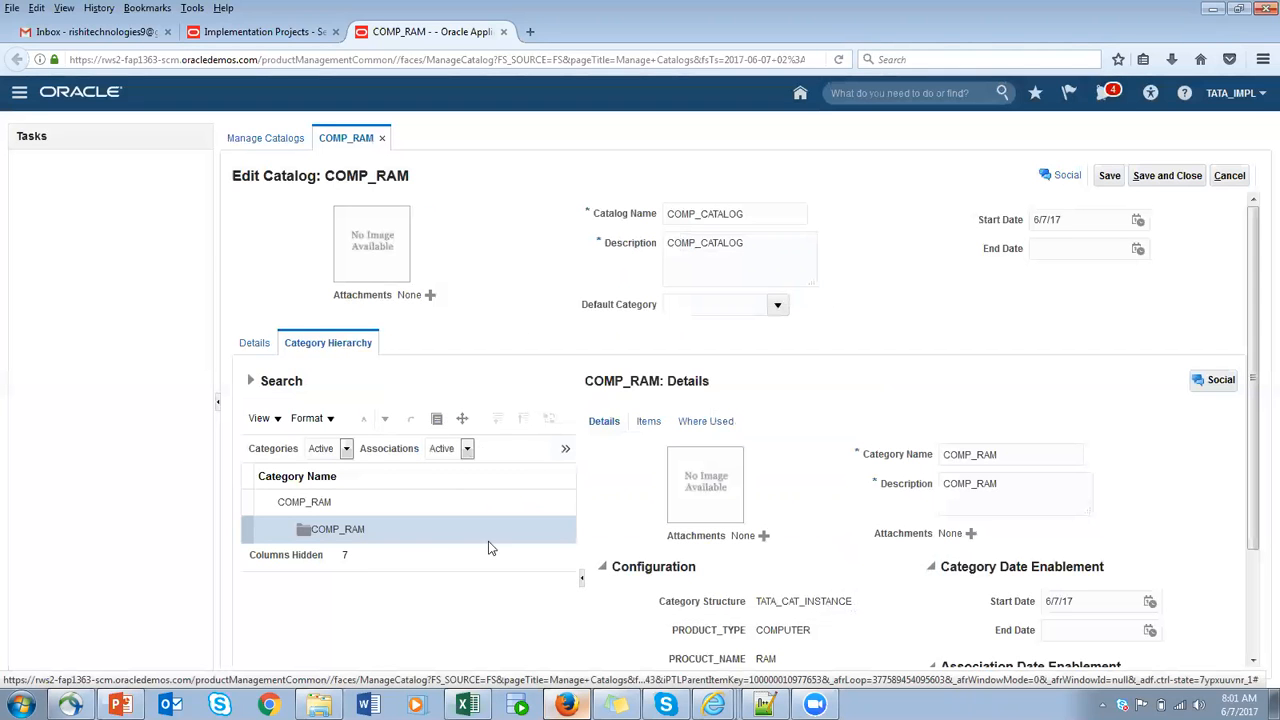
# - Start a second category under the COMP_RAM root with COMP_HD as its category name and description
pyautogui.click(296, 503)
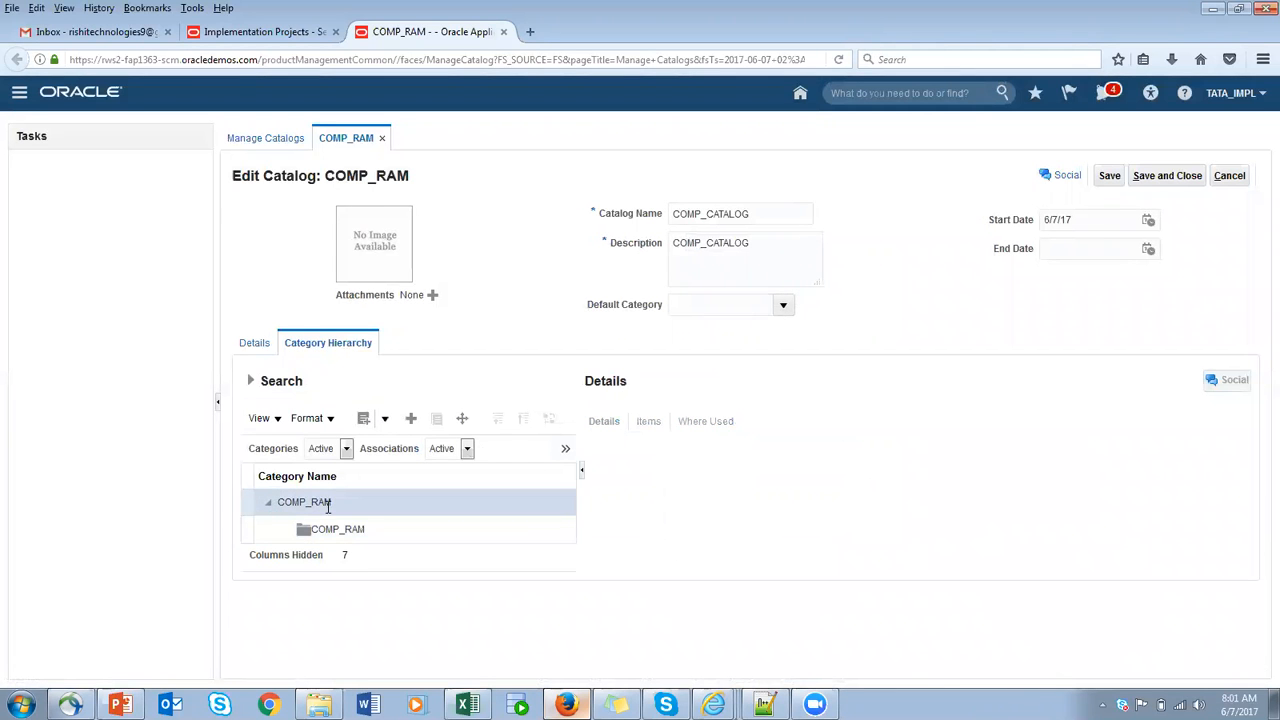
pyautogui.click(411, 420)
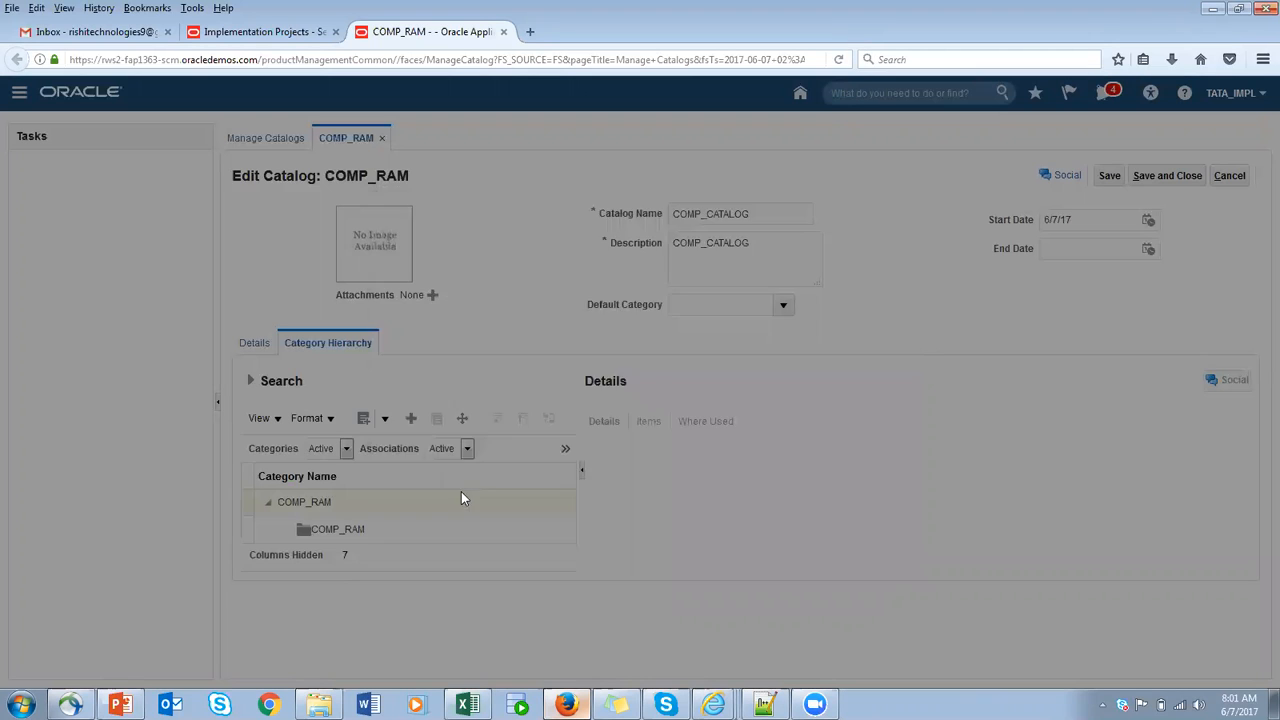
pyautogui.click(704, 247)
pyautogui.write('C')
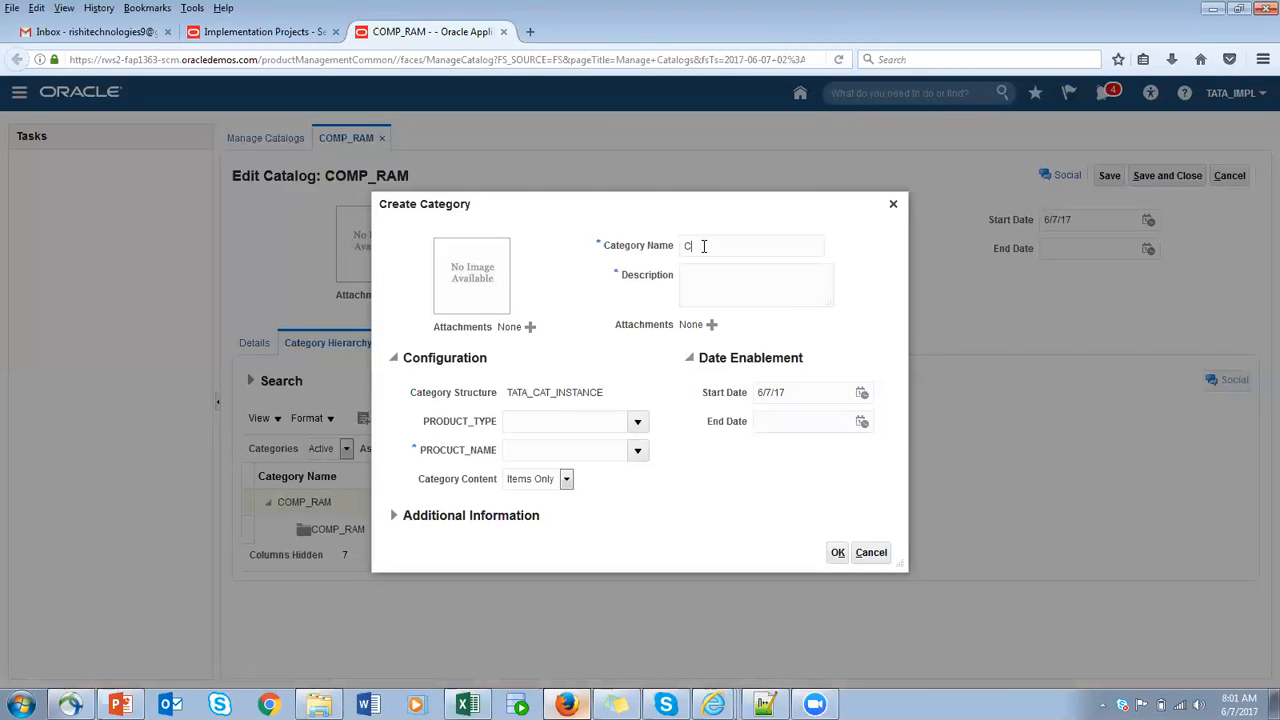
pyautogui.write('OMP')
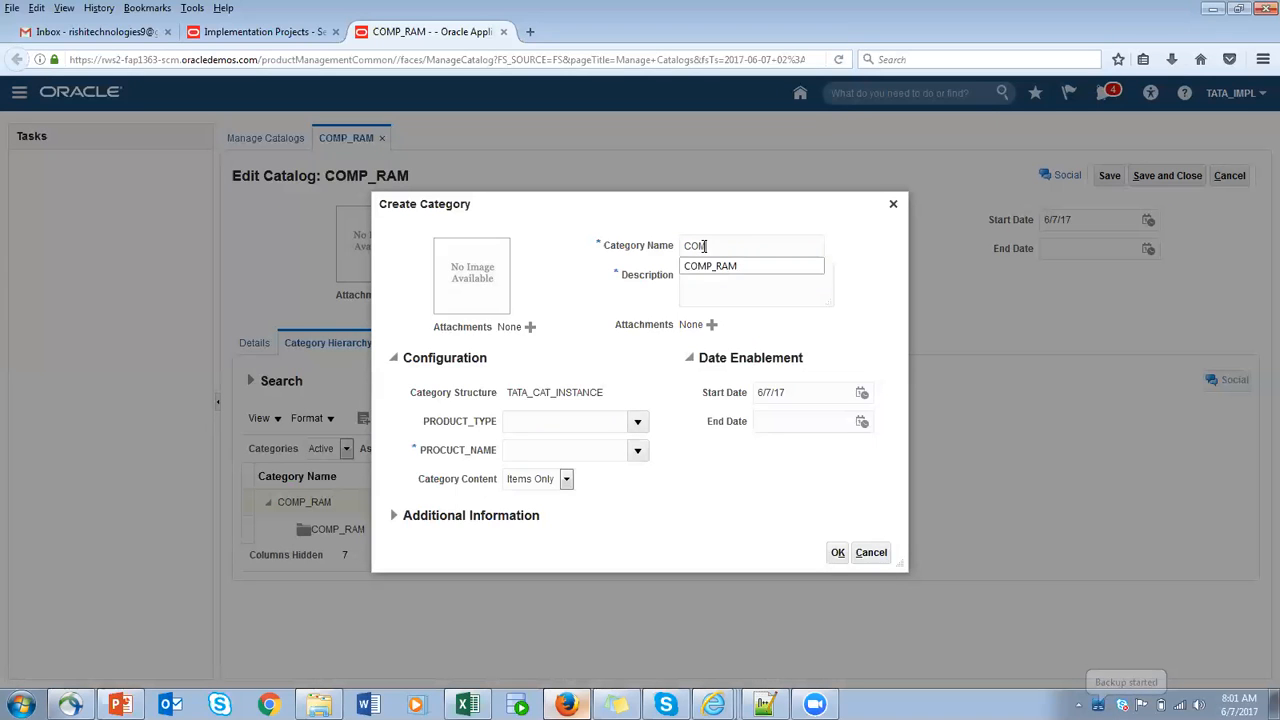
pyautogui.write('_HD')
pyautogui.moveTo(754, 246); pyautogui.dragTo(558, 243)
pyautogui.click(712, 249)
pyautogui.press('BackSpace')
pyautogui.write('p')
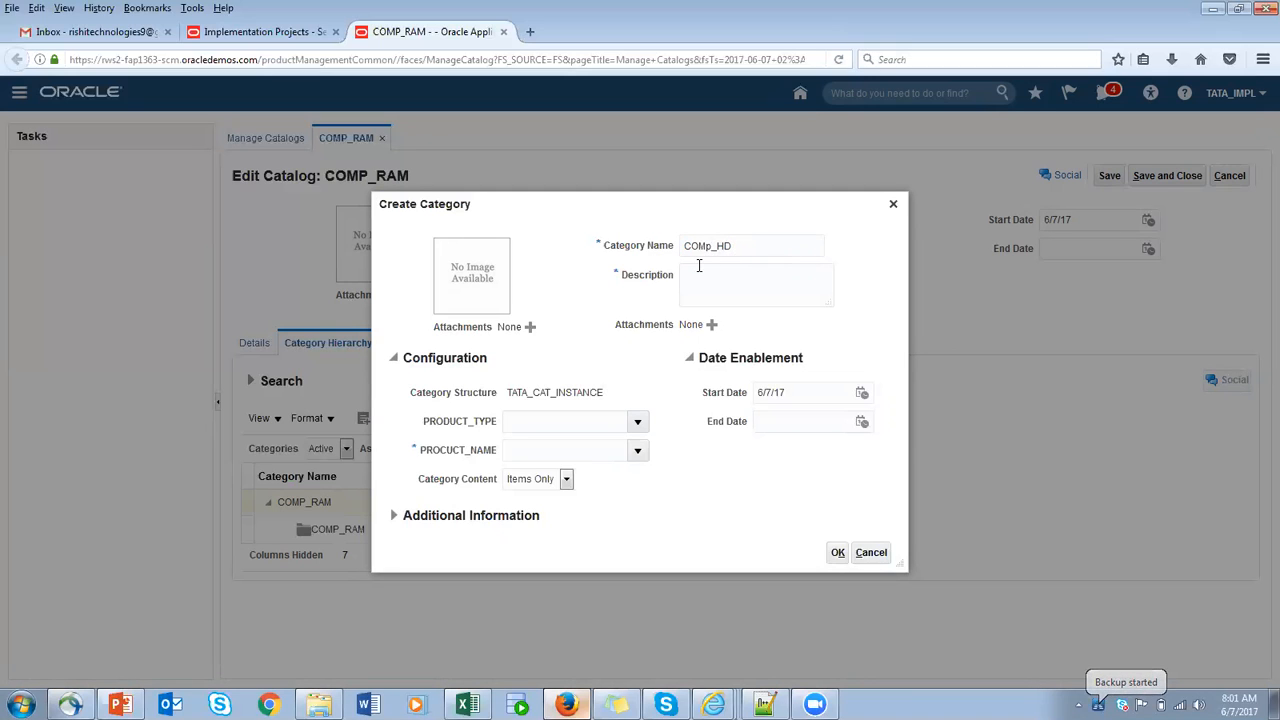
pyautogui.press('BackSpace')
pyautogui.write('P')
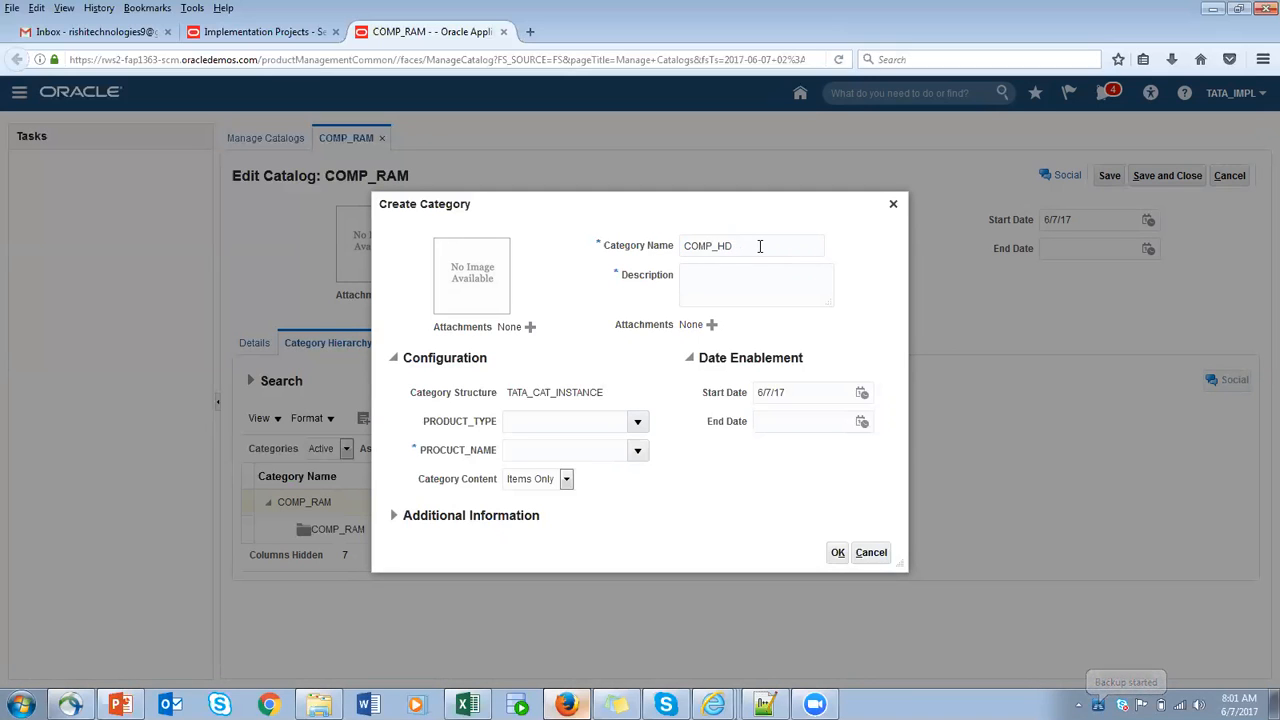
pyautogui.click(710, 270)
pyautogui.hotkey('ctrl', 'v')
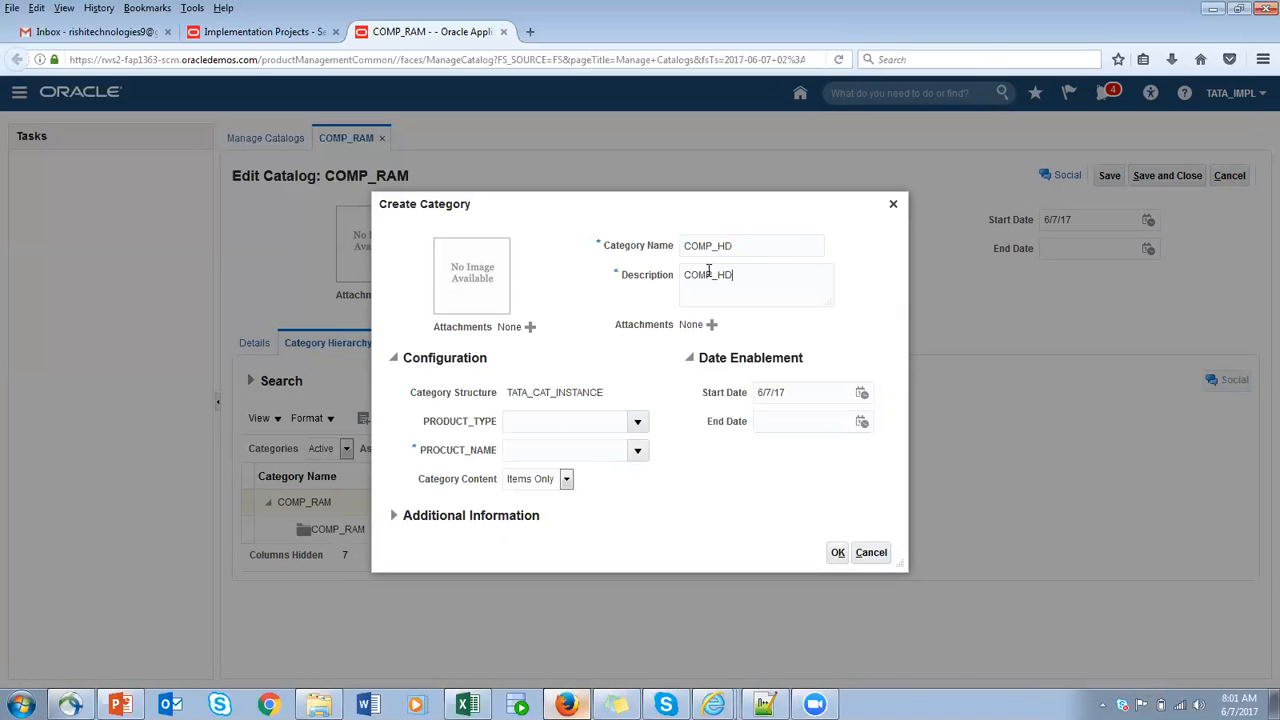
# - Create the COMP_HD category with PRODUCT_TYPE COMPUTER and PROCUCT_NAME HD, and save and close the catalog
pyautogui.click(637, 423)
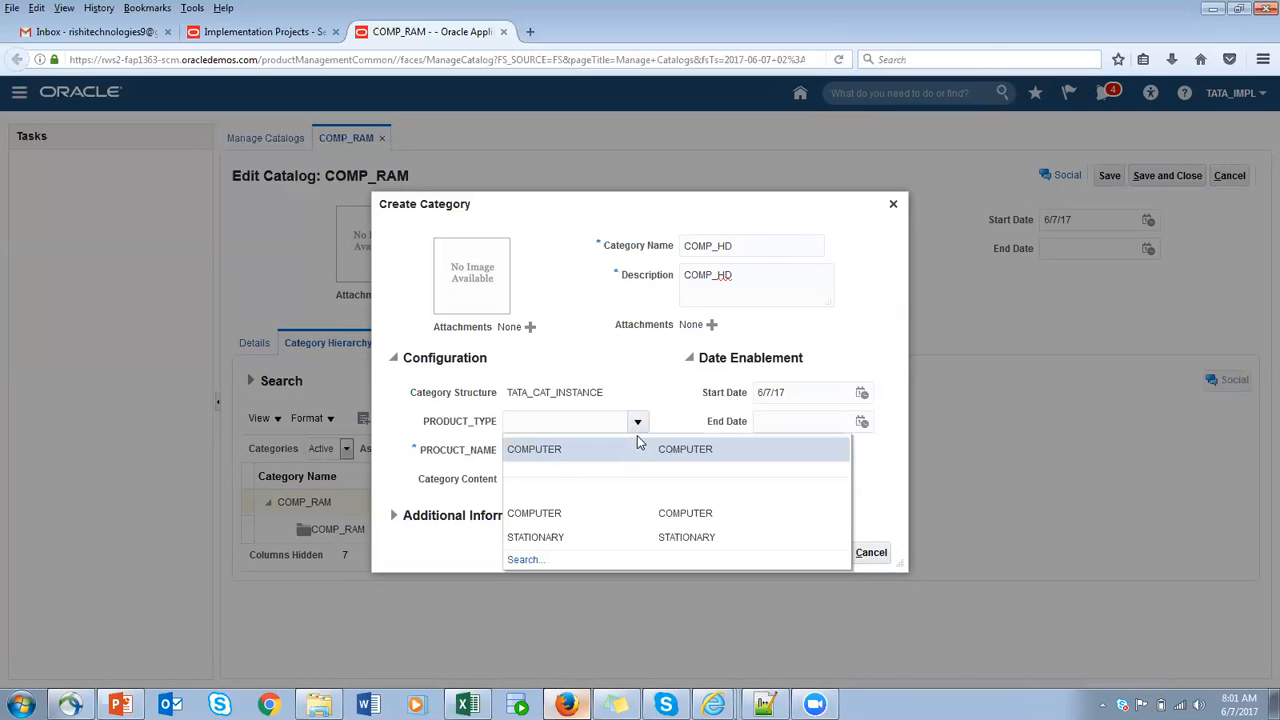
pyautogui.click(544, 447)
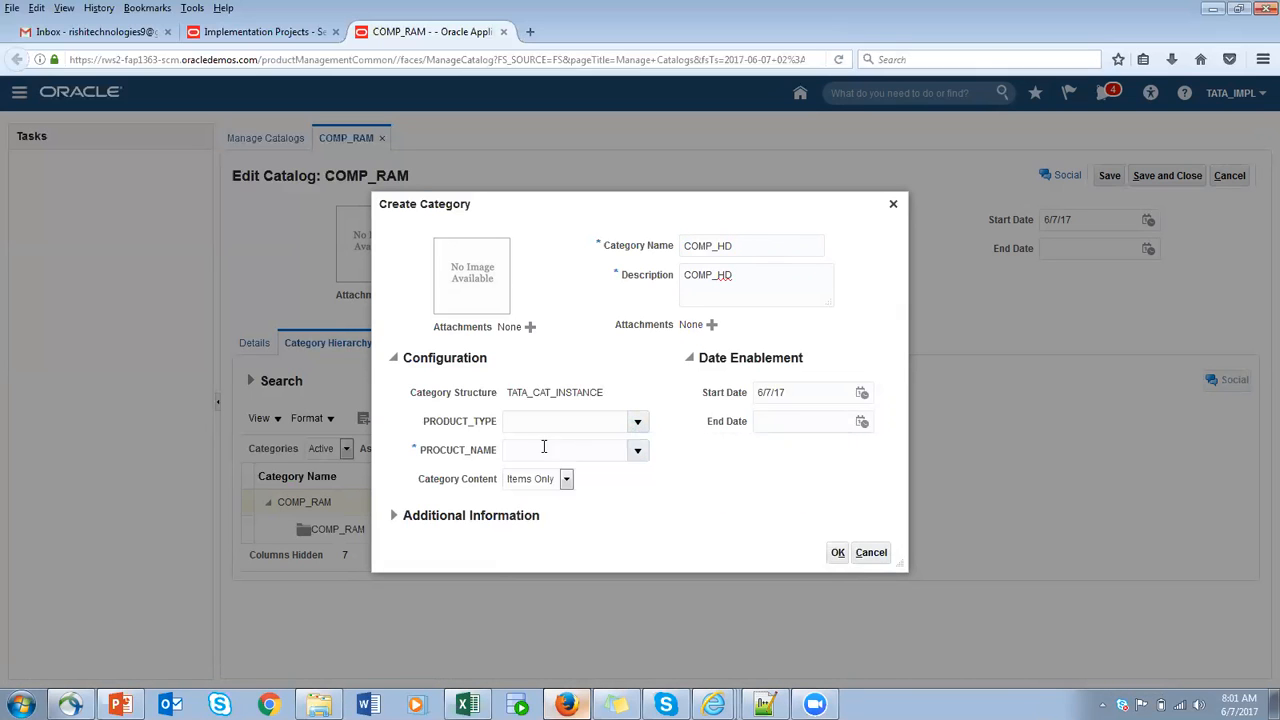
pyautogui.click(637, 450)
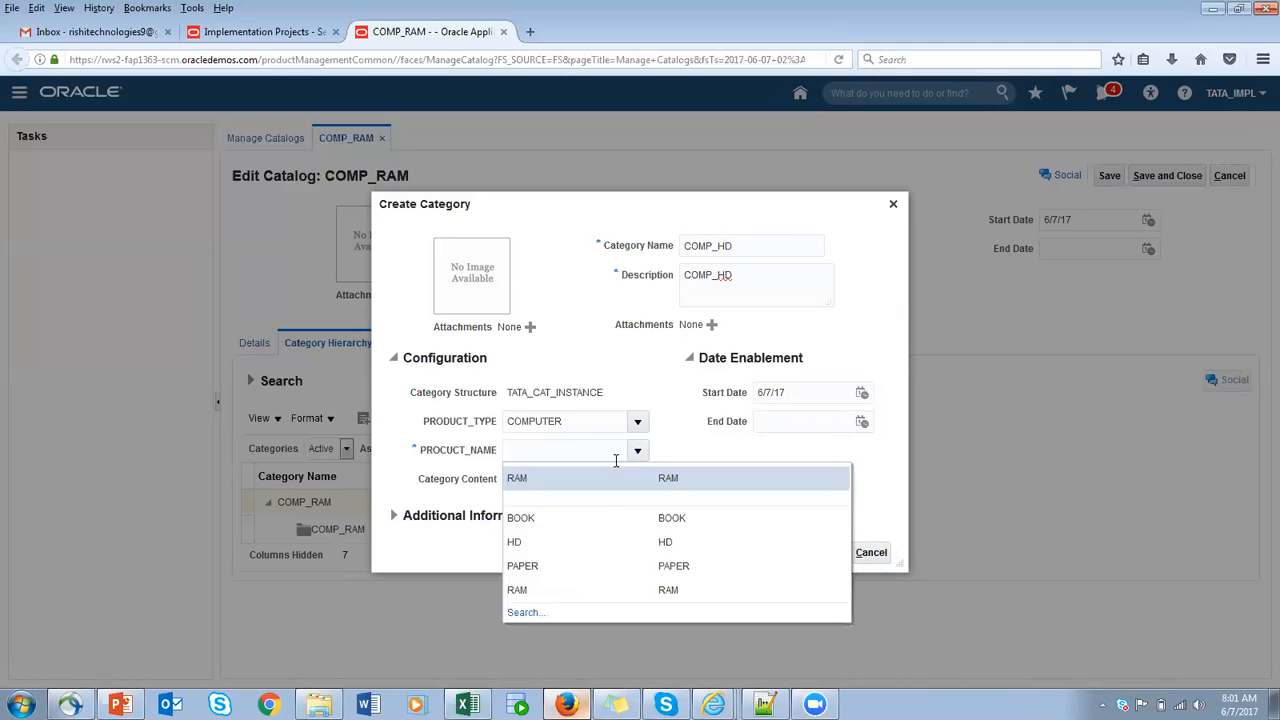
pyautogui.click(531, 543)
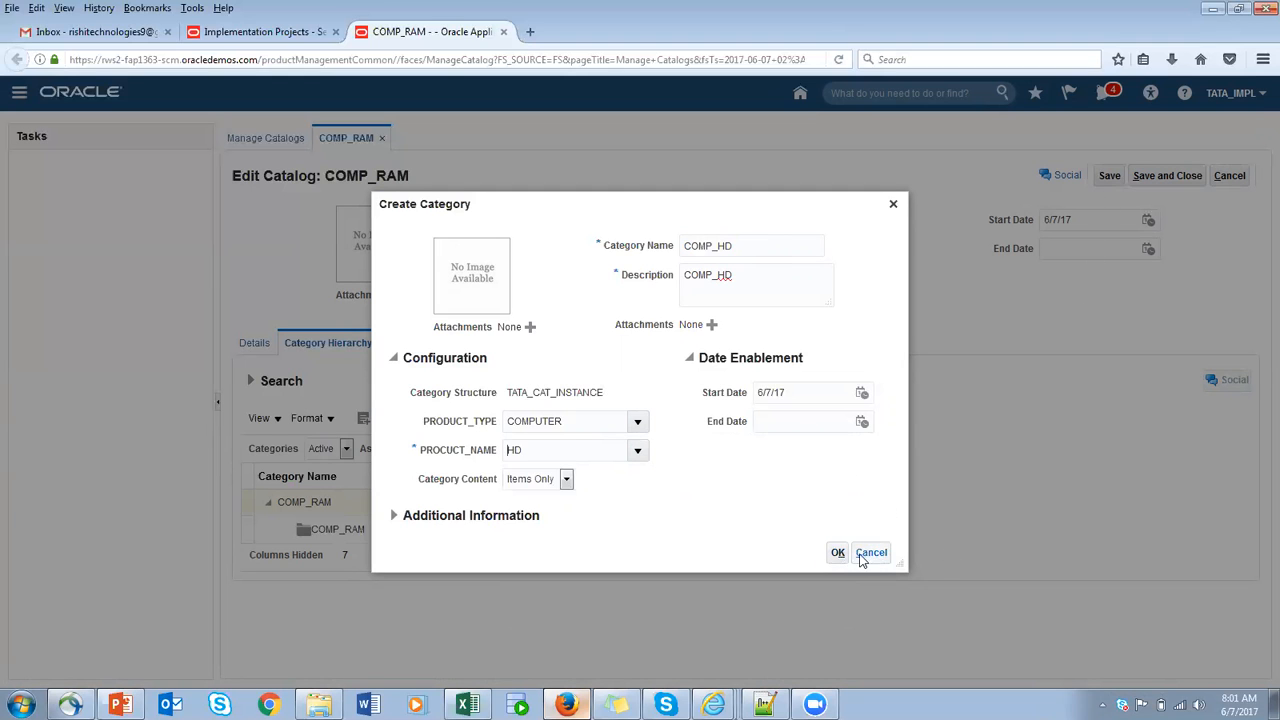
pyautogui.click(838, 553)
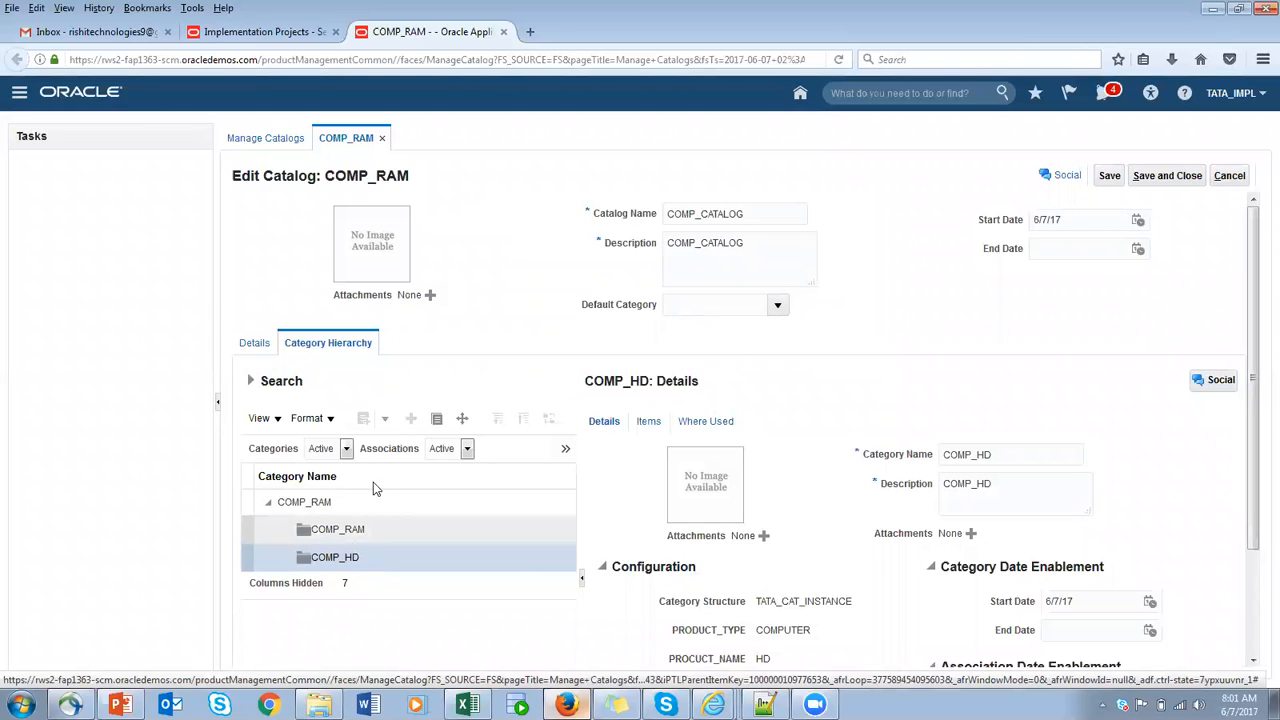
pyautogui.click(1146, 180)
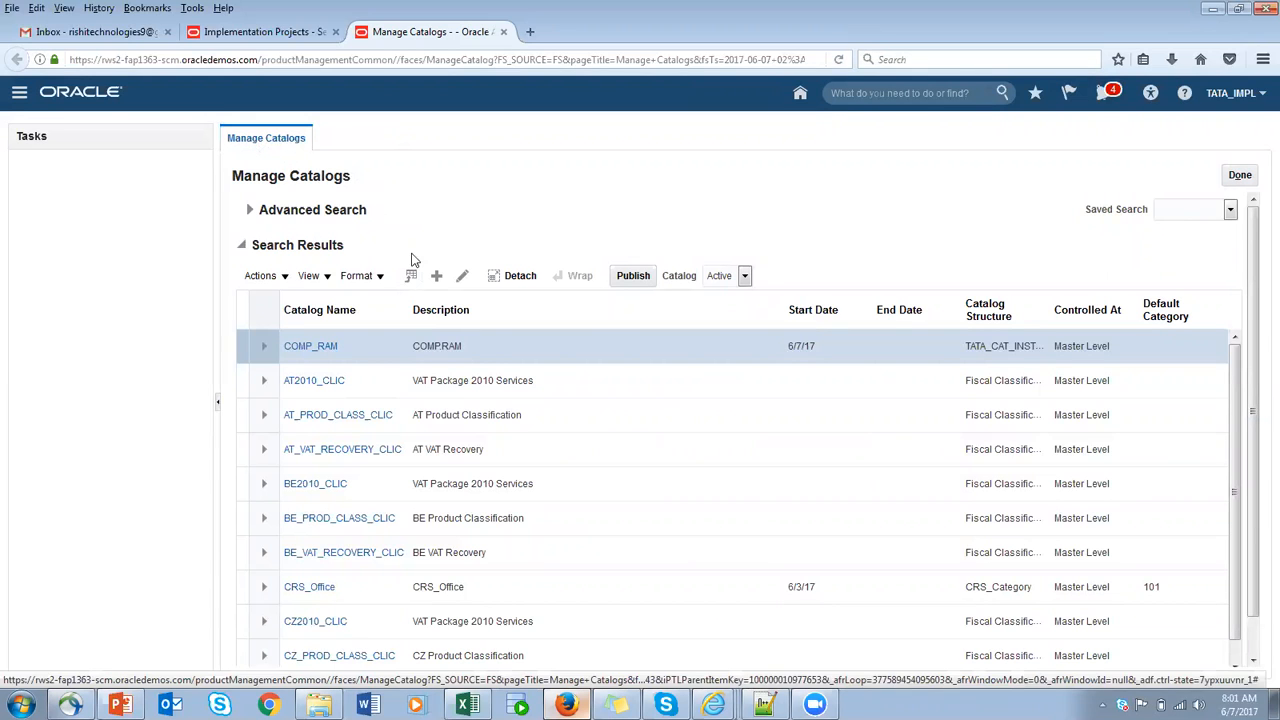
# - Create a catalog with STAT_CATALOG as its name, description and code, using the TATA_CAT_INSTANCE catalog structure
pyautogui.click(436, 277)
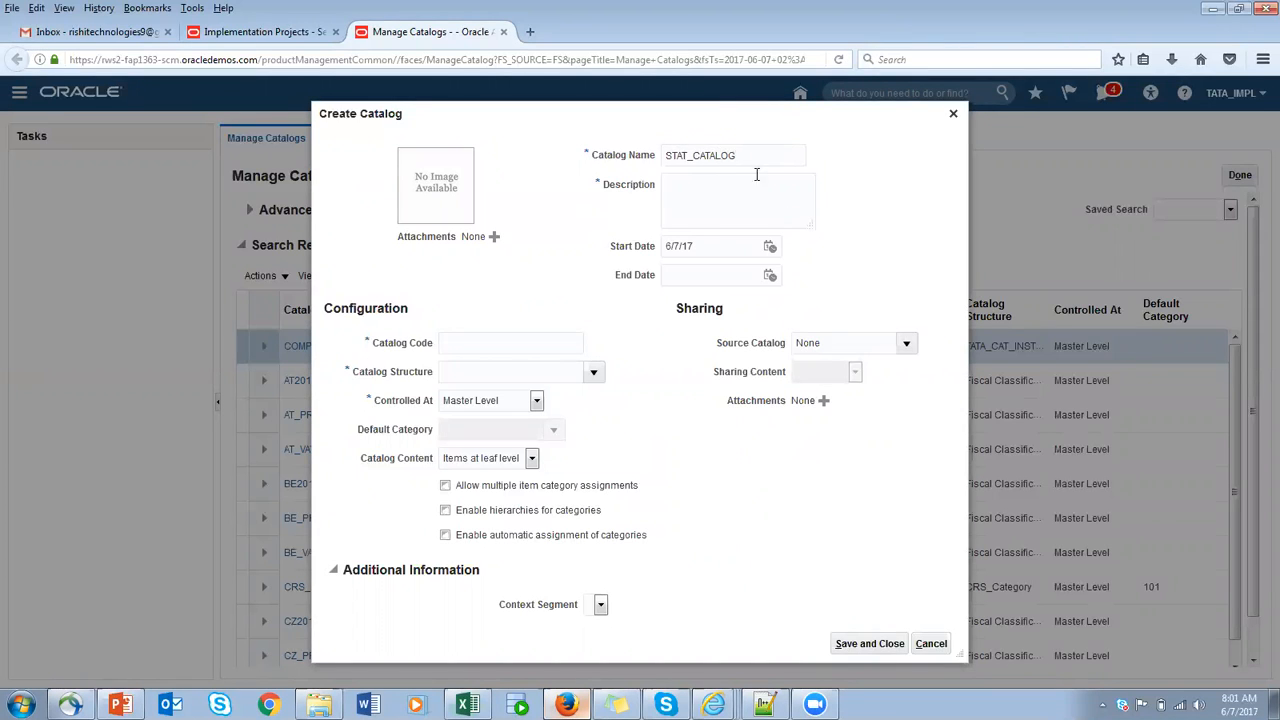
pyautogui.moveTo(754, 155); pyautogui.dragTo(462, 150)
pyautogui.hotkey('ctrl', 'c')
pyautogui.click(730, 192)
pyautogui.hotkey('ctrl', 'v')
pyautogui.click(503, 342)
pyautogui.hotkey('ctrl', 'v')
pyautogui.click(591, 372)
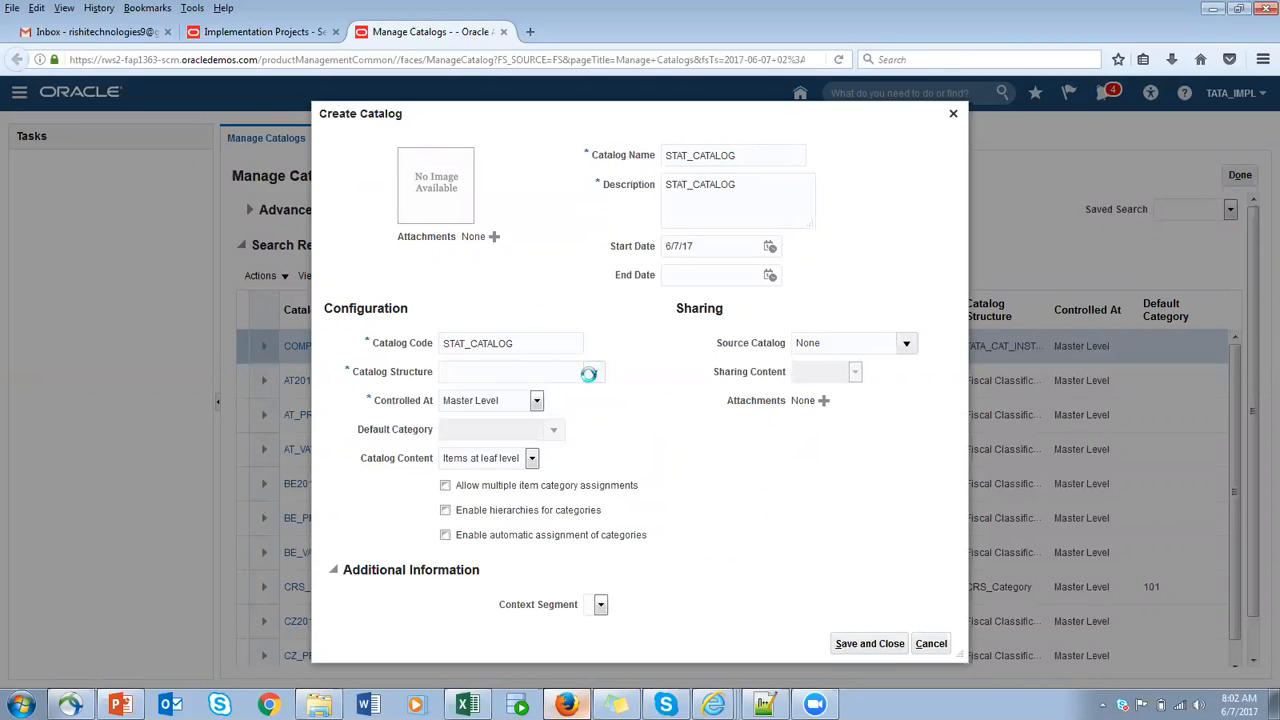
pyautogui.click(507, 400)
pyautogui.click(857, 646)
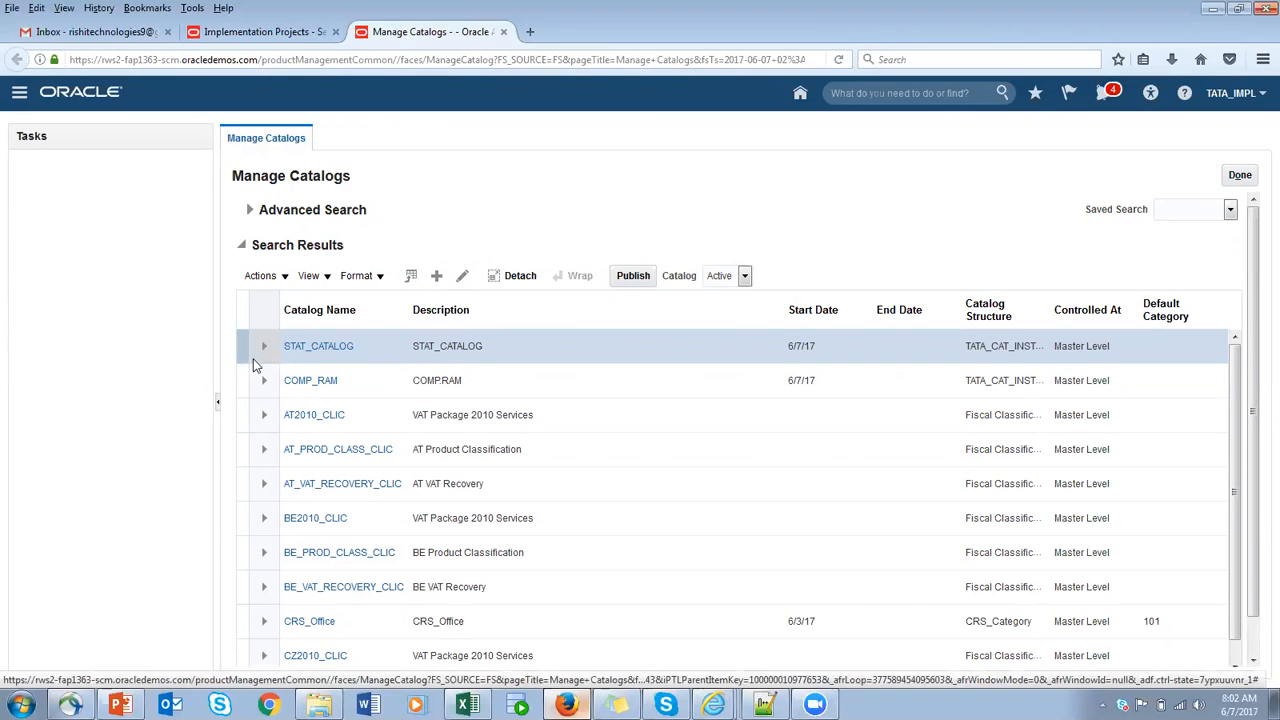
# - Open STAT_CATALOG for editing and start a category under its hierarchy root with PRODUCT_TYPE STATIONARY and PROCUCT_NAME BOOK
pyautogui.click(462, 279)
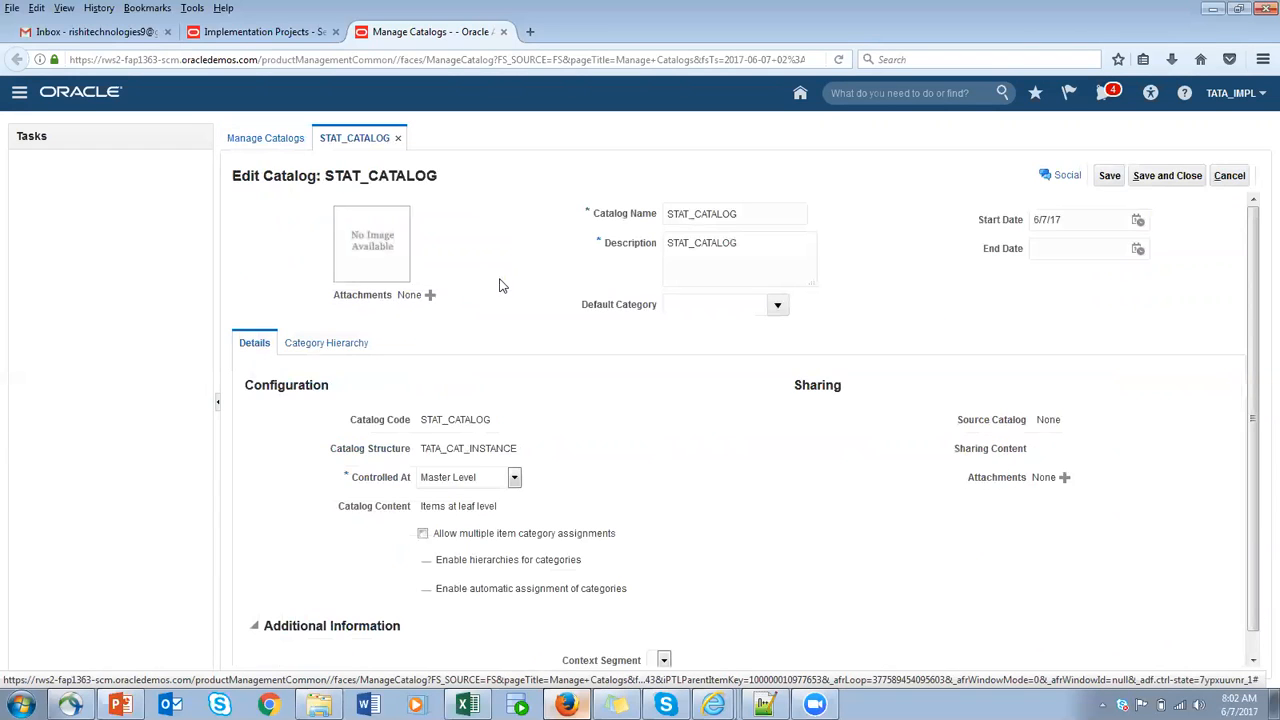
pyautogui.click(343, 343)
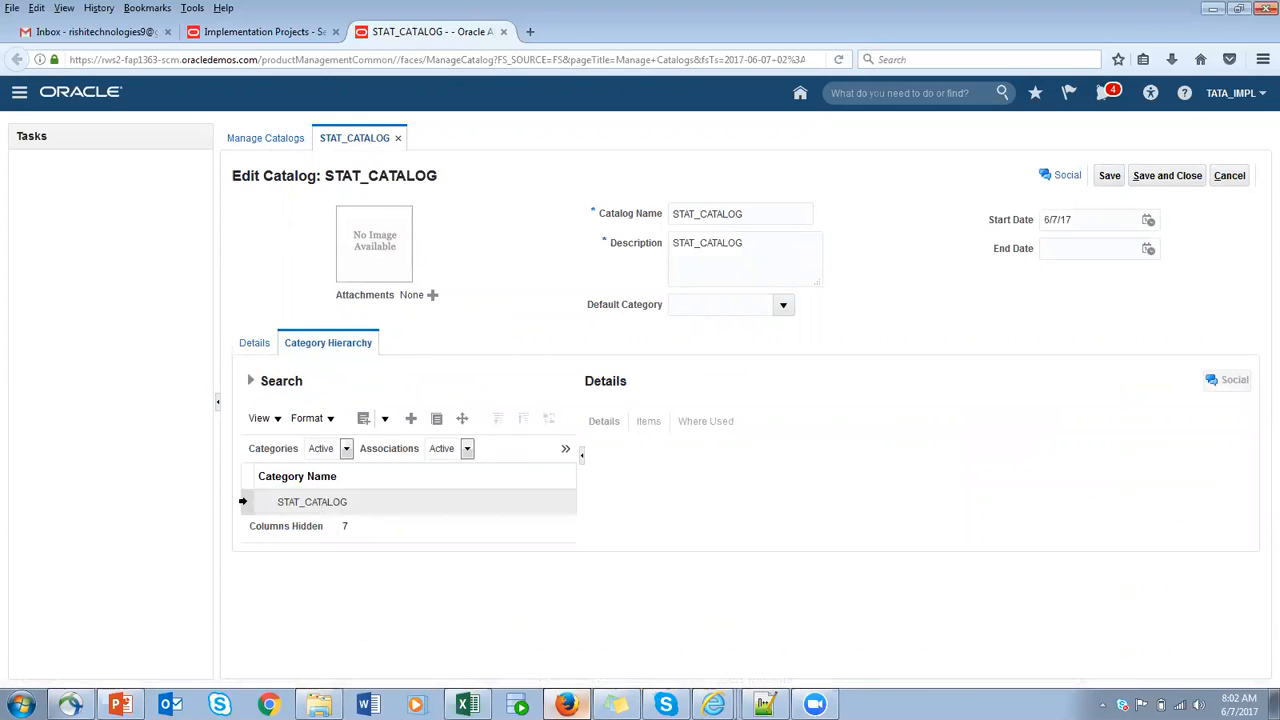
pyautogui.click(243, 501)
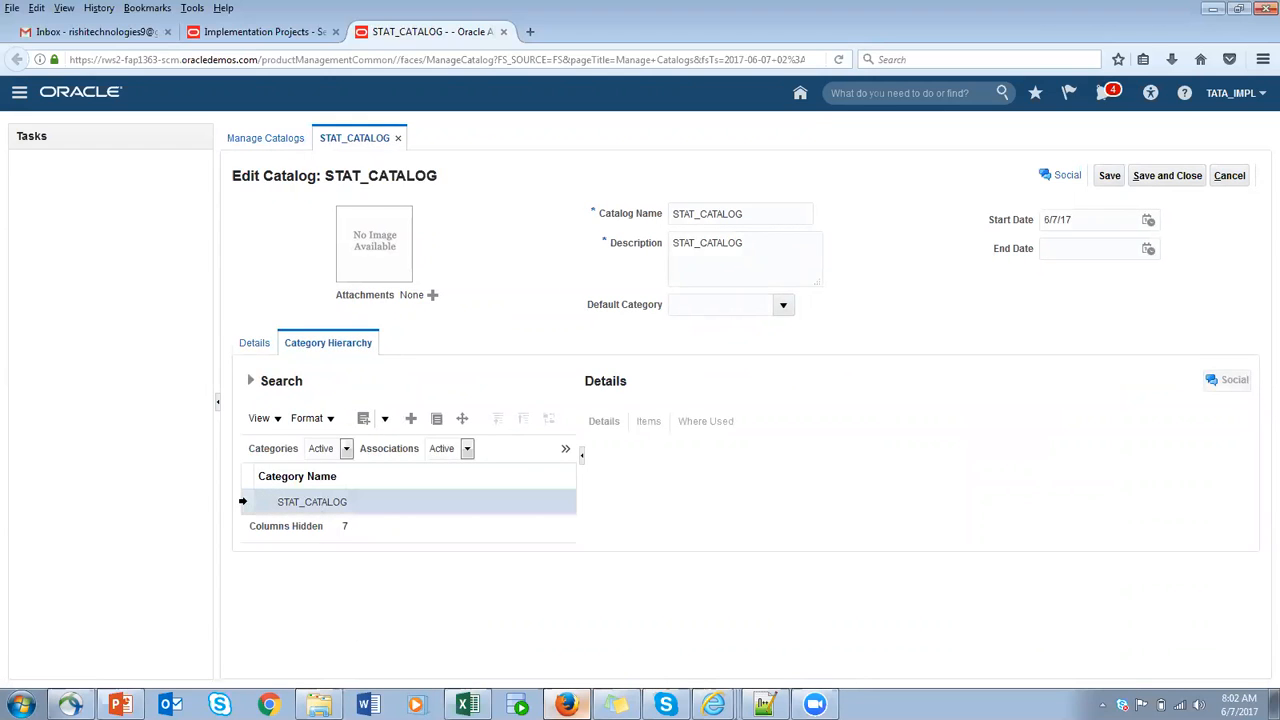
pyautogui.click(411, 419)
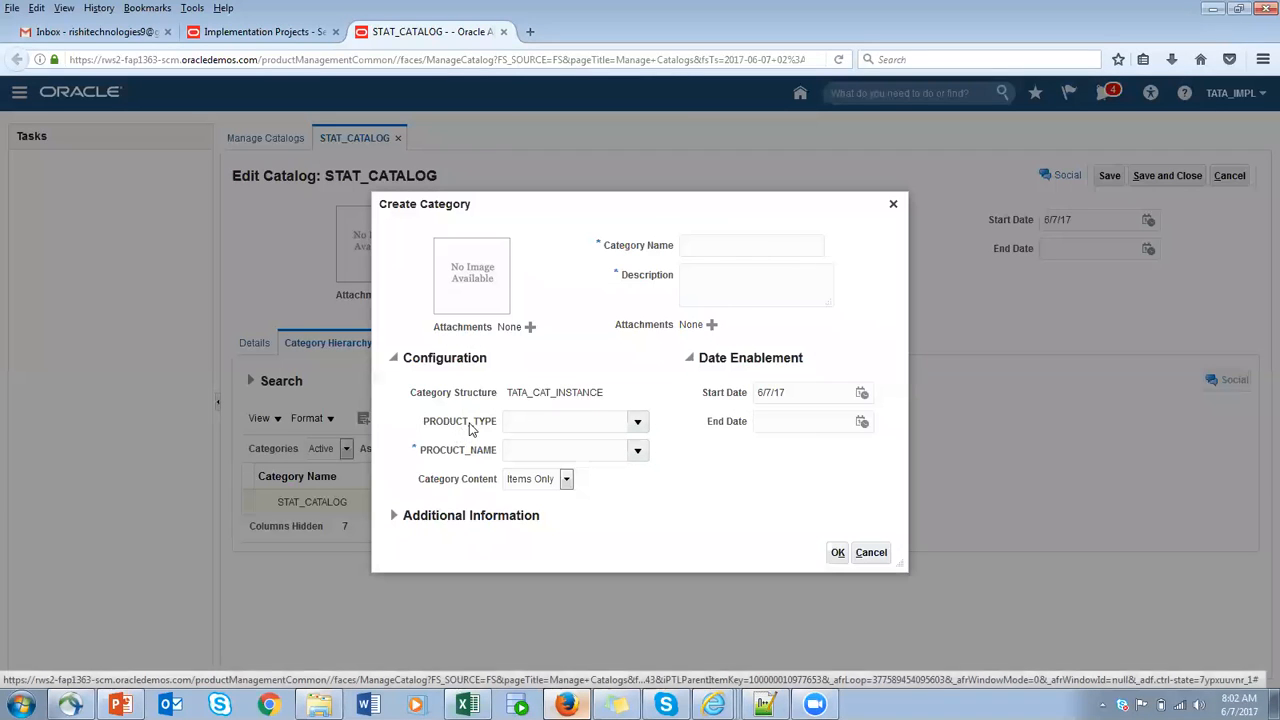
pyautogui.click(637, 421)
pyautogui.click(552, 497)
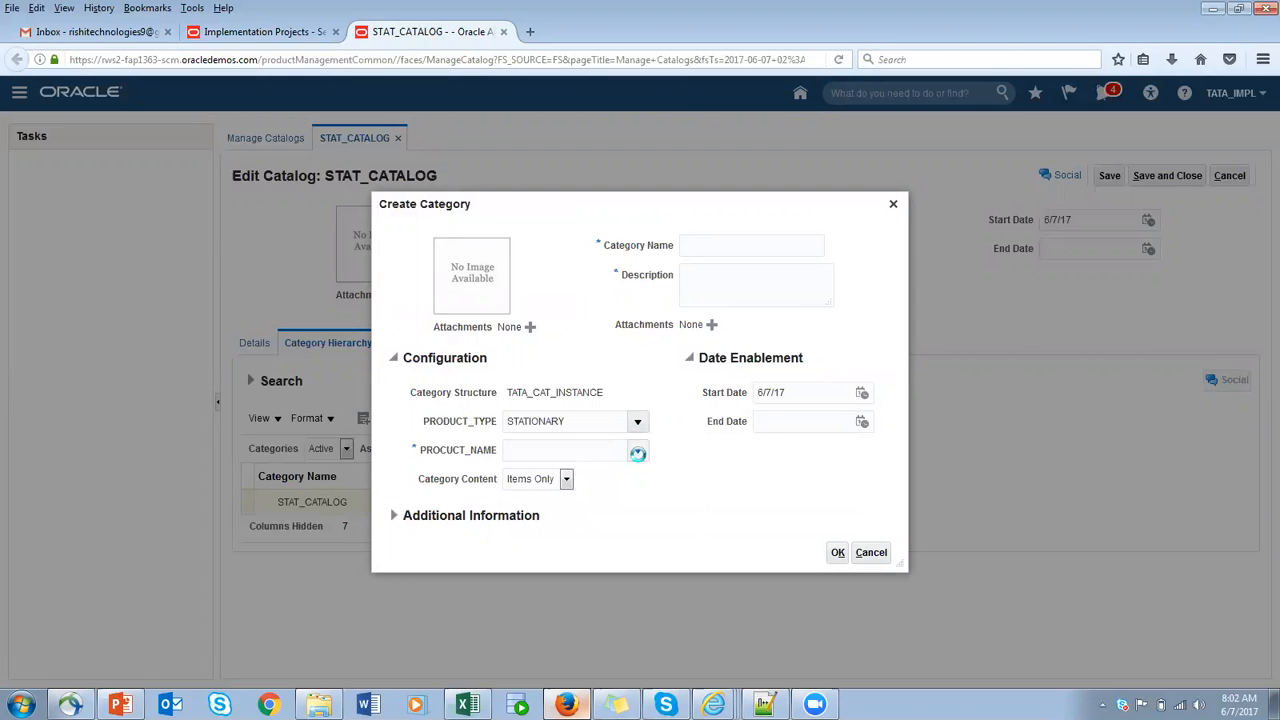
pyautogui.click(637, 451)
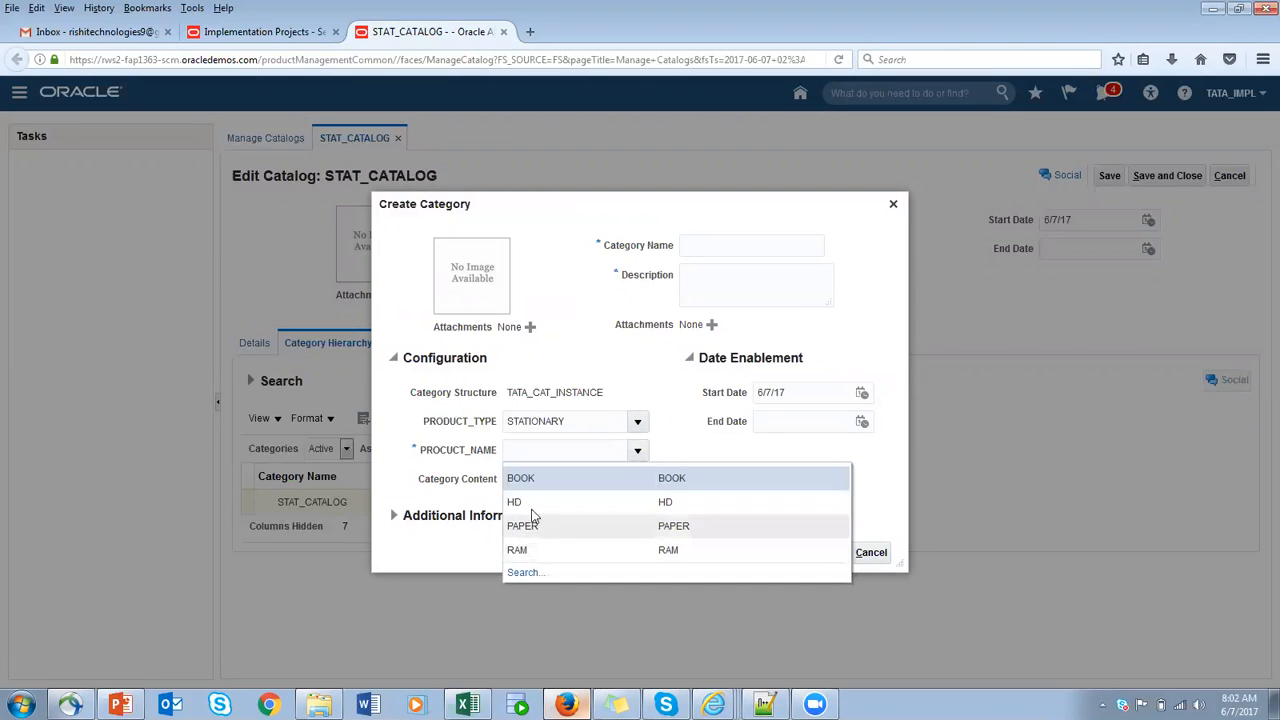
pyautogui.click(522, 478)
# - Use STATIONARY_BOOK as both the name and the description of the new category and create it
pyautogui.doubleClick(569, 420)
pyautogui.hotkey('ctrl', 'c')
pyautogui.click(727, 248)
pyautogui.hotkey('ctrl', 'v')
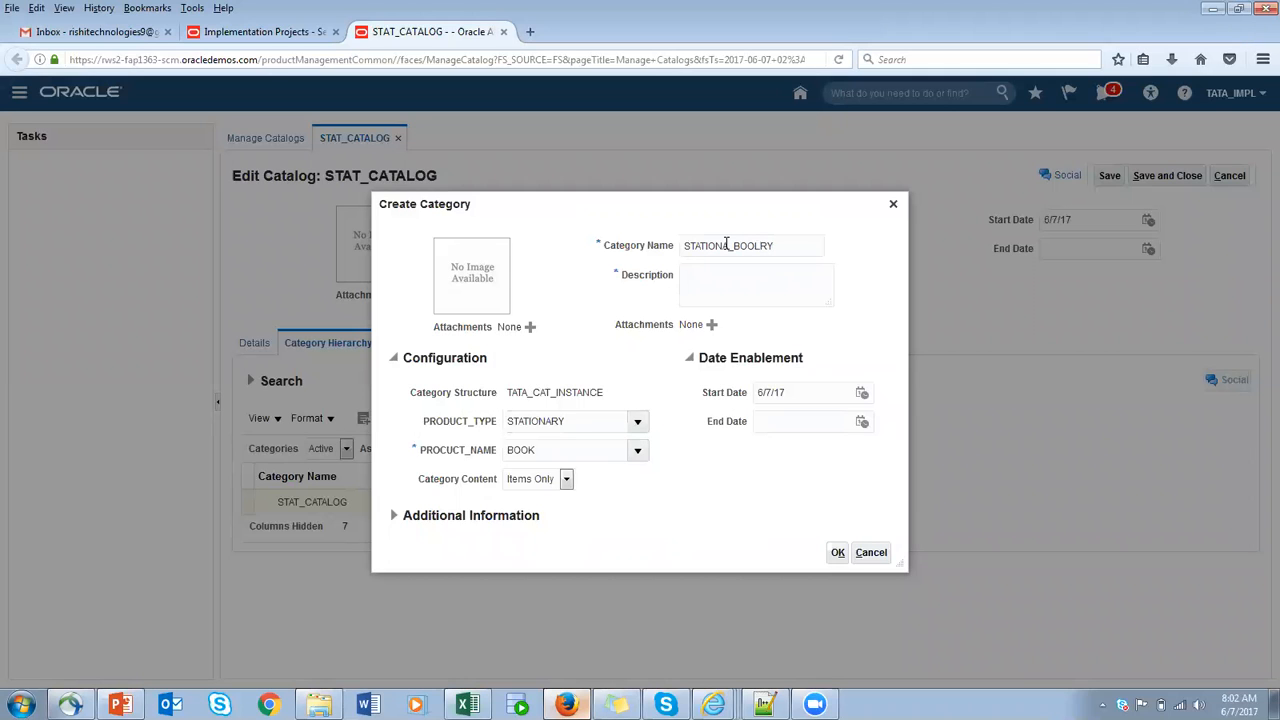
pyautogui.moveTo(786, 246); pyautogui.dragTo(670, 245)
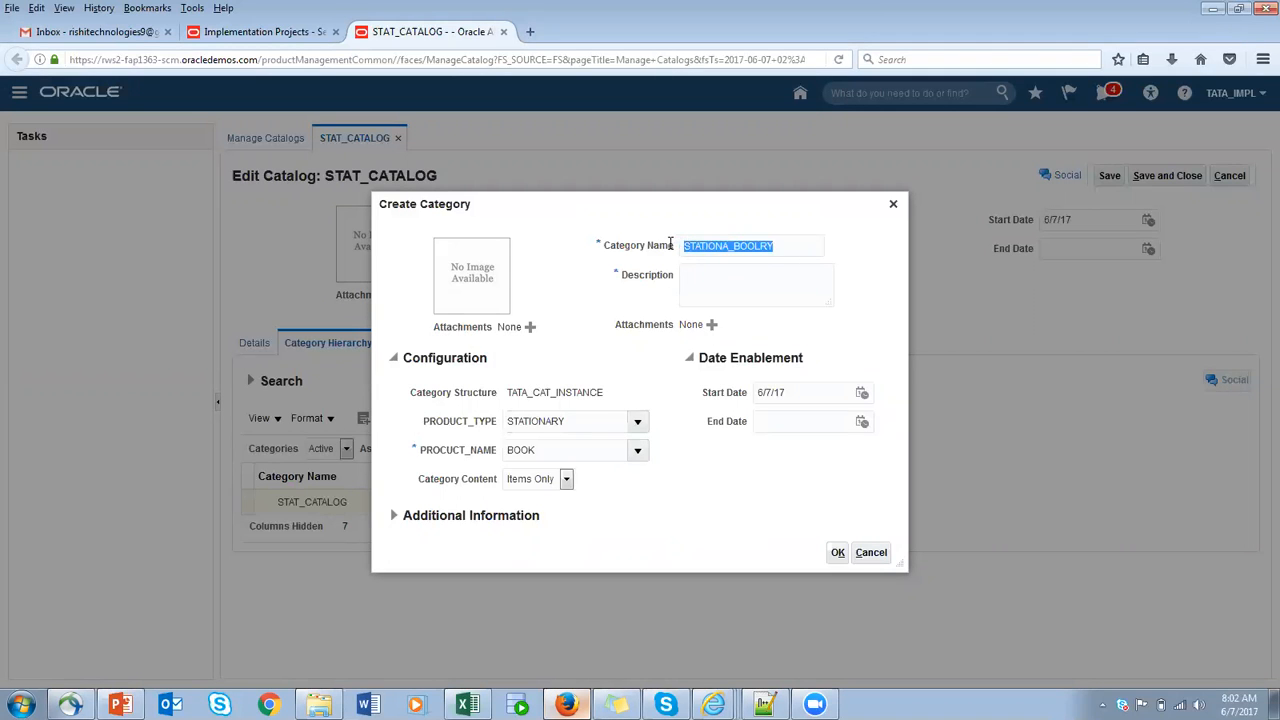
pyautogui.hotkey('ctrl', 'v')
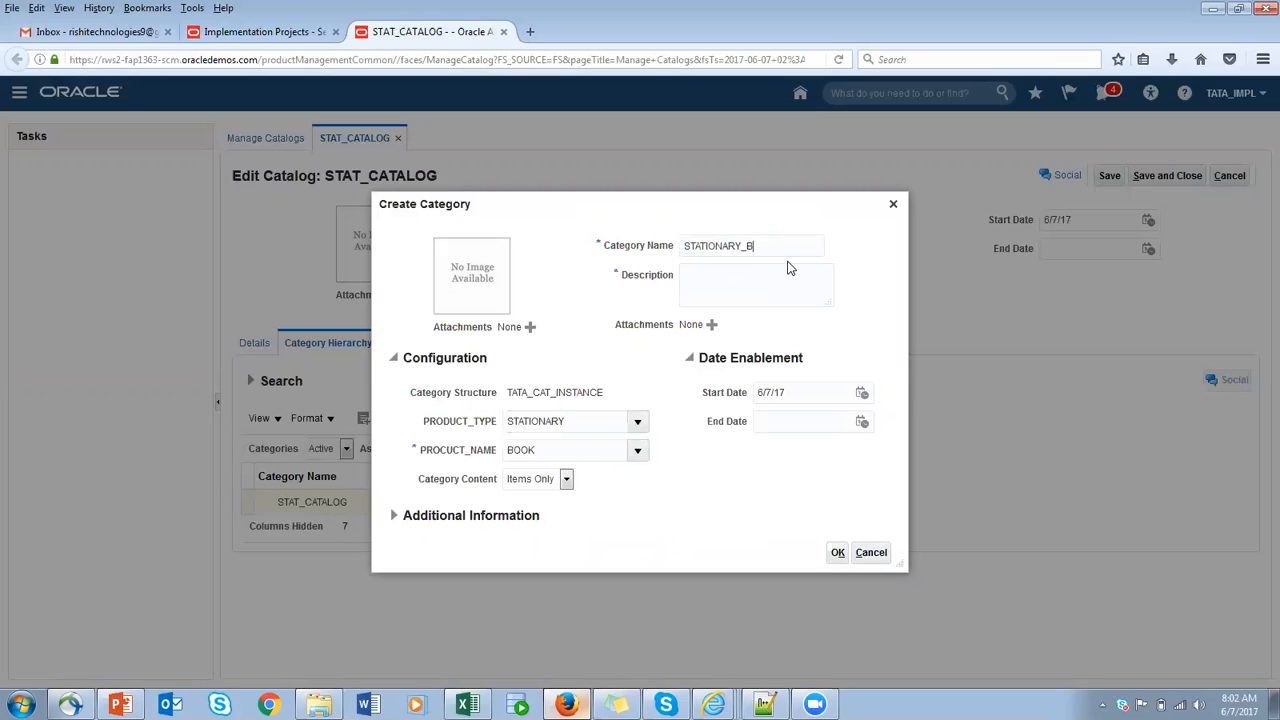
pyautogui.moveTo(789, 247); pyautogui.dragTo(468, 243)
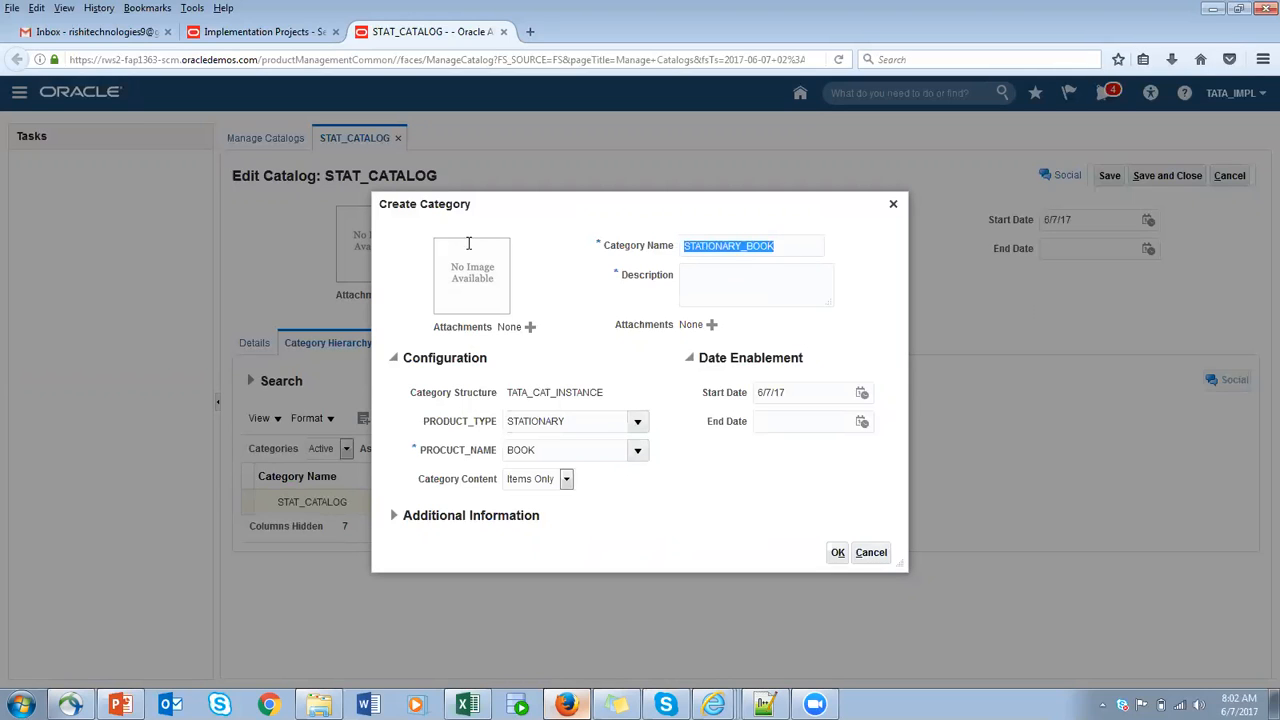
pyautogui.hotkey('ctrl', 'c')
pyautogui.click(720, 282)
pyautogui.hotkey('ctrl', 'v')
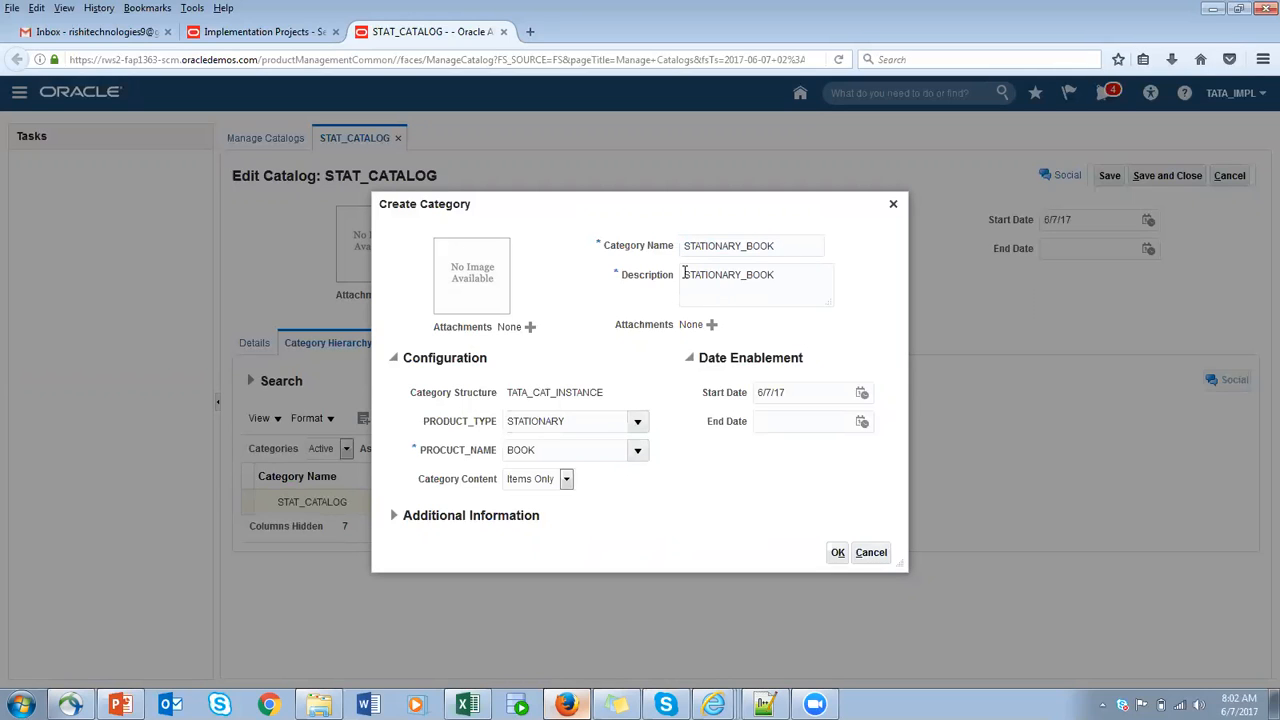
pyautogui.click(837, 554)
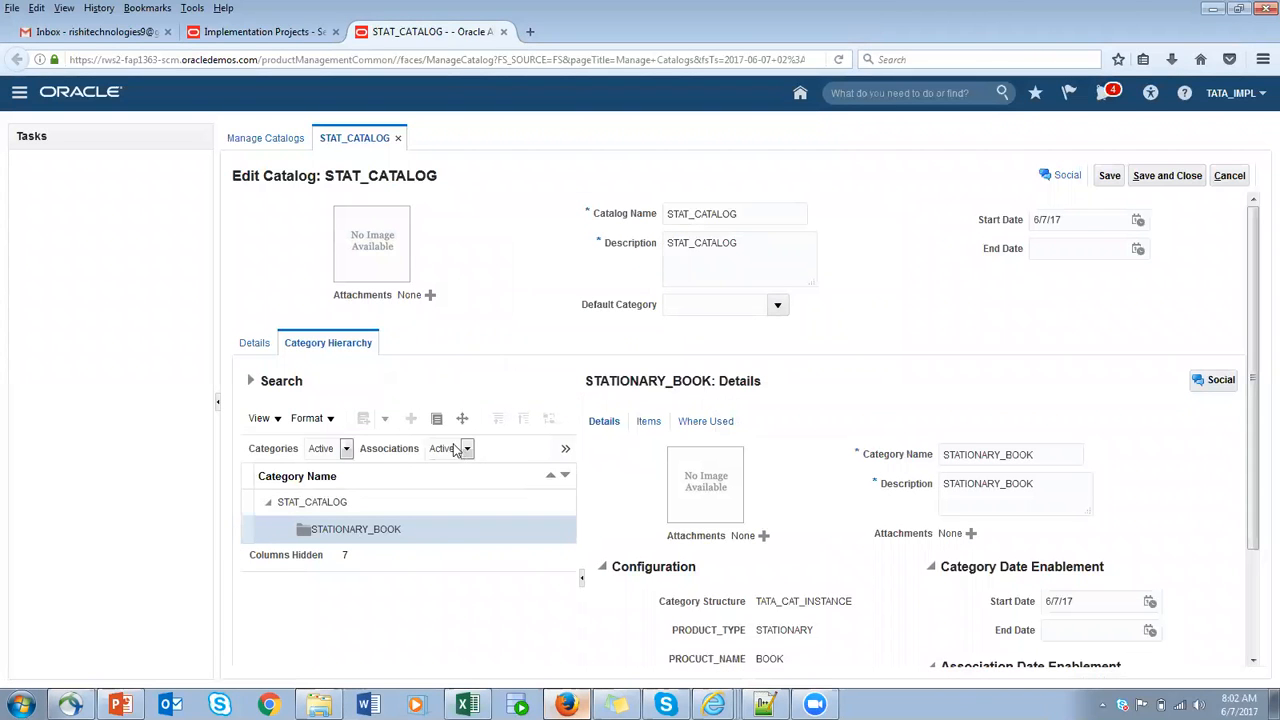
# - Start a second category under the STAT_CATALOG root with STATIONARY_PAPER as its category name and description
pyautogui.click(244, 497)
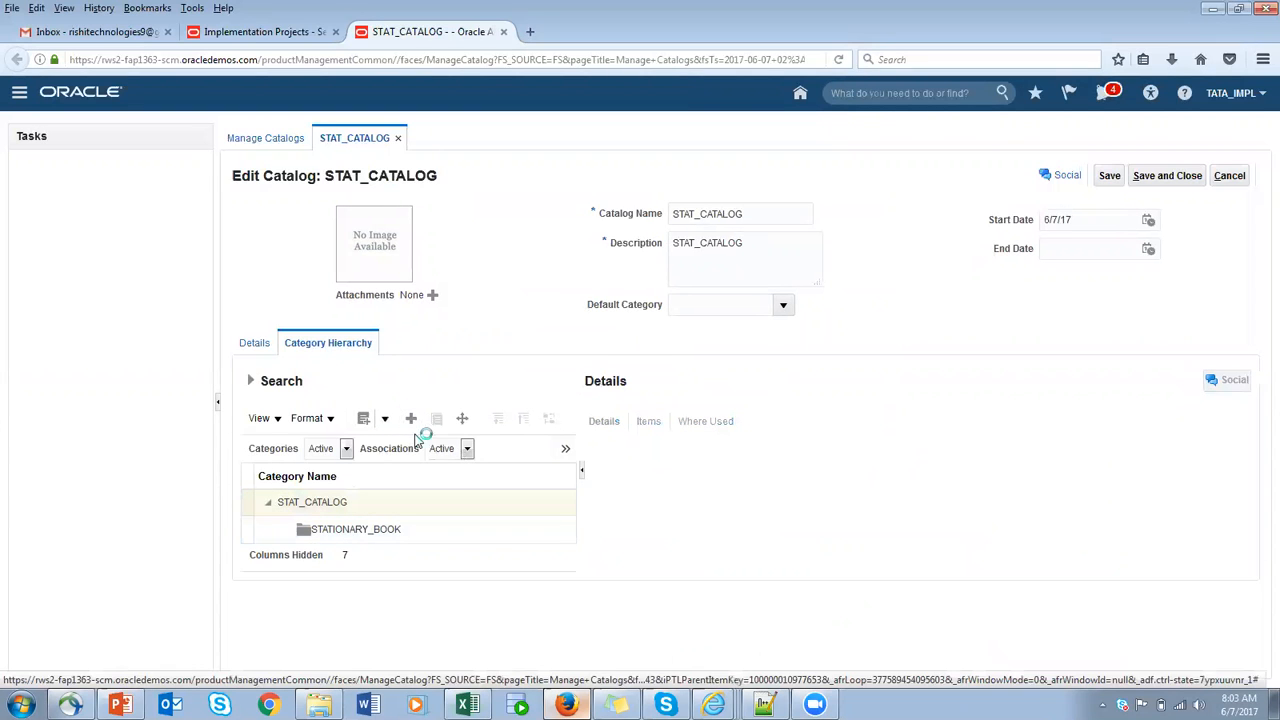
pyautogui.click(412, 424)
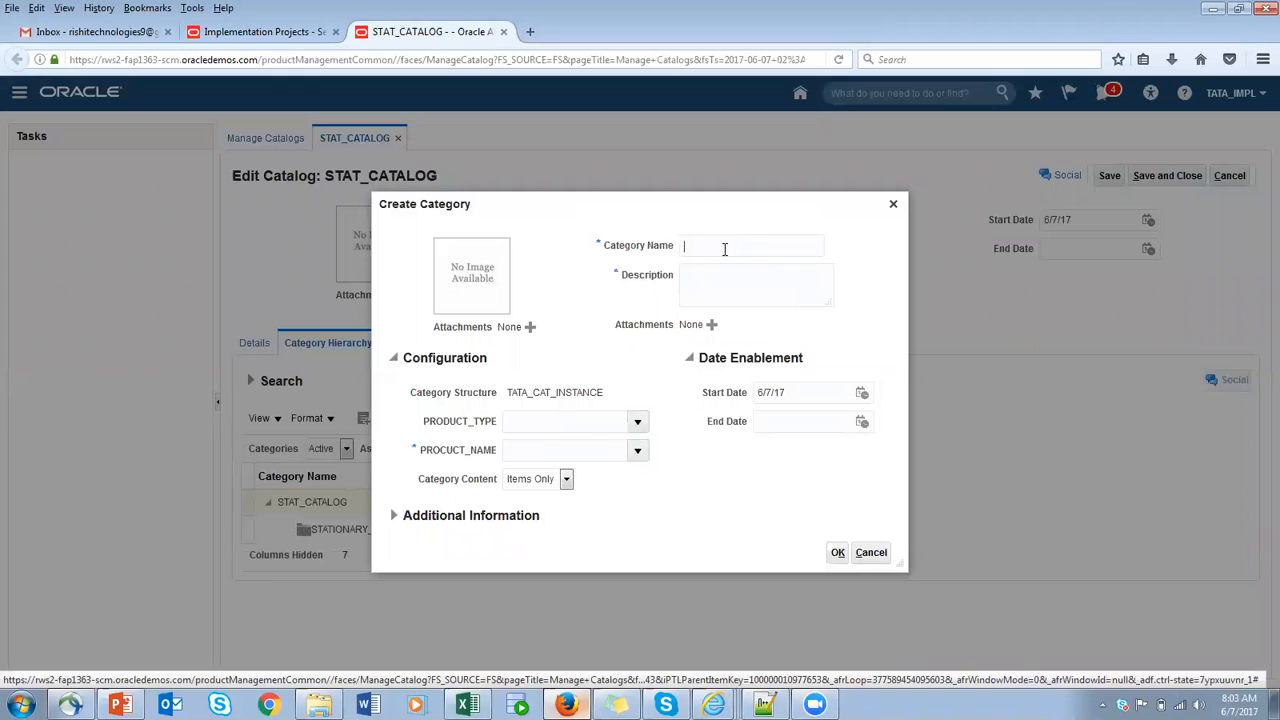
pyautogui.write('STATIONARY_B')
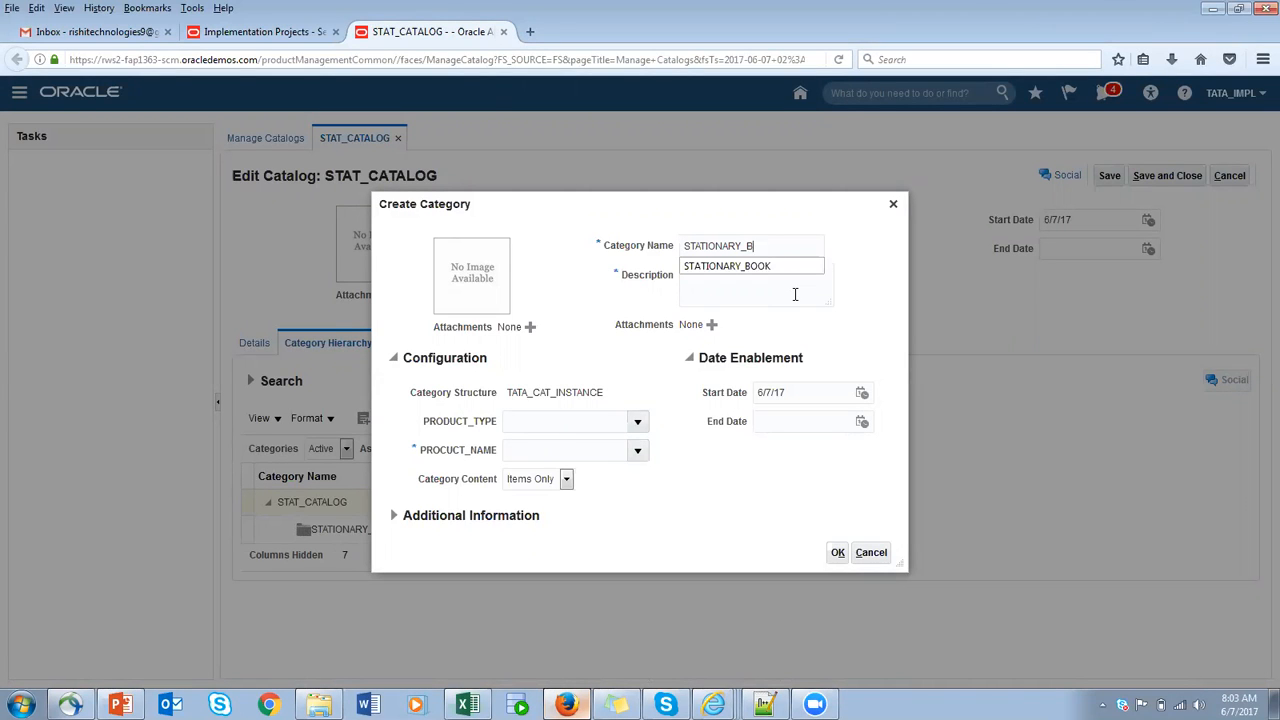
pyautogui.write('OOPAPER')
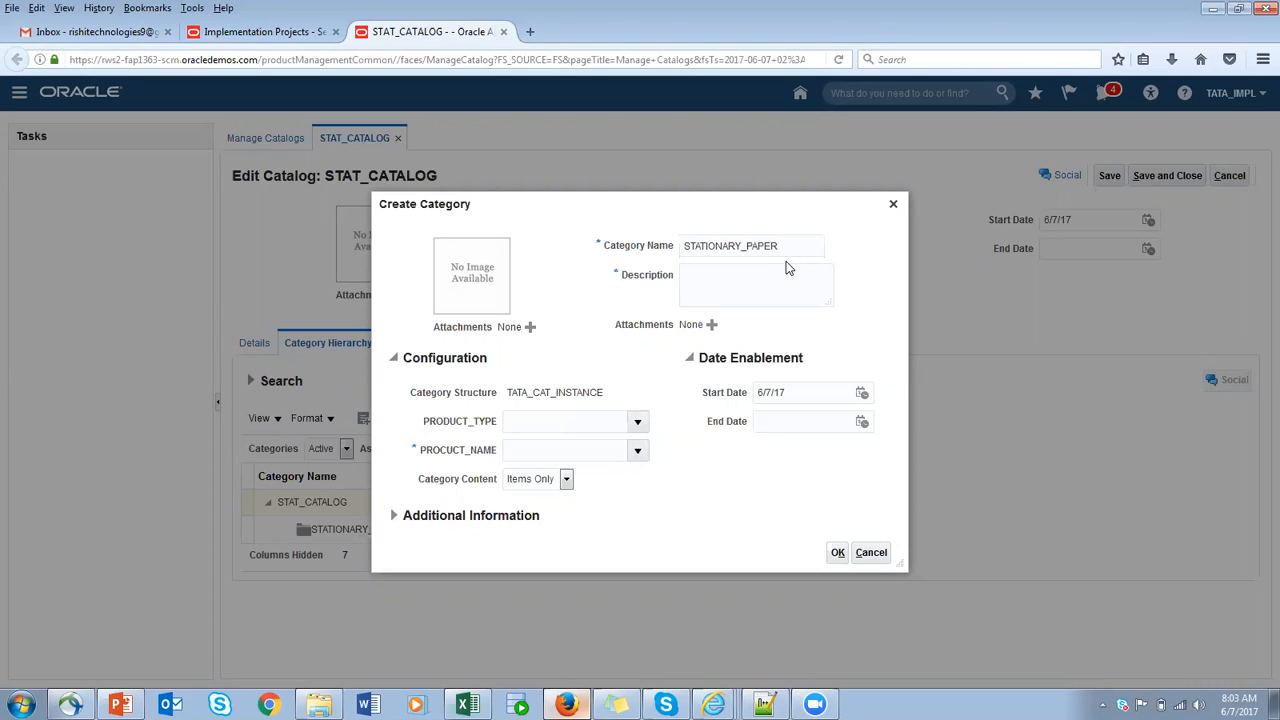
pyautogui.moveTo(793, 249); pyautogui.dragTo(575, 223)
pyautogui.click(741, 275)
pyautogui.hotkey('ctrl', 'v')
# - Set PRODUCT_TYPE to STATIONARY and PROCUCT_NAME to PAPER for the STATIONARY_PAPER category and create it
pyautogui.click(641, 427)
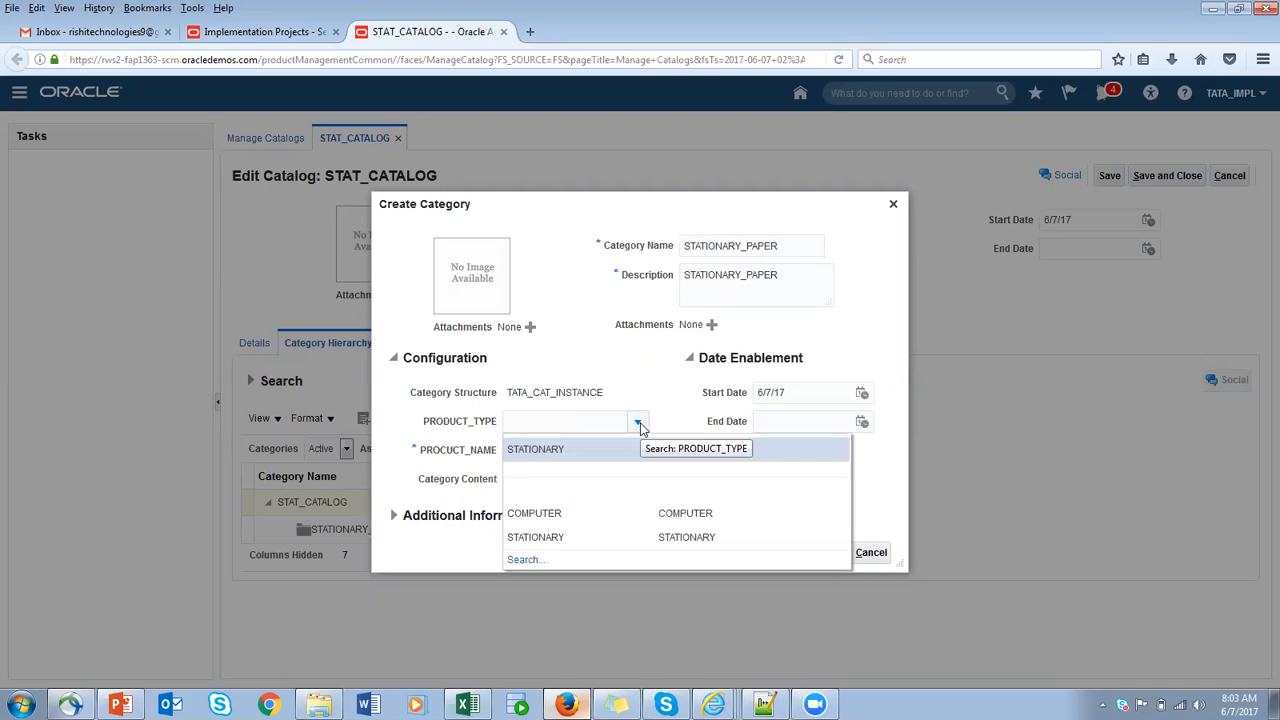
pyautogui.click(571, 537)
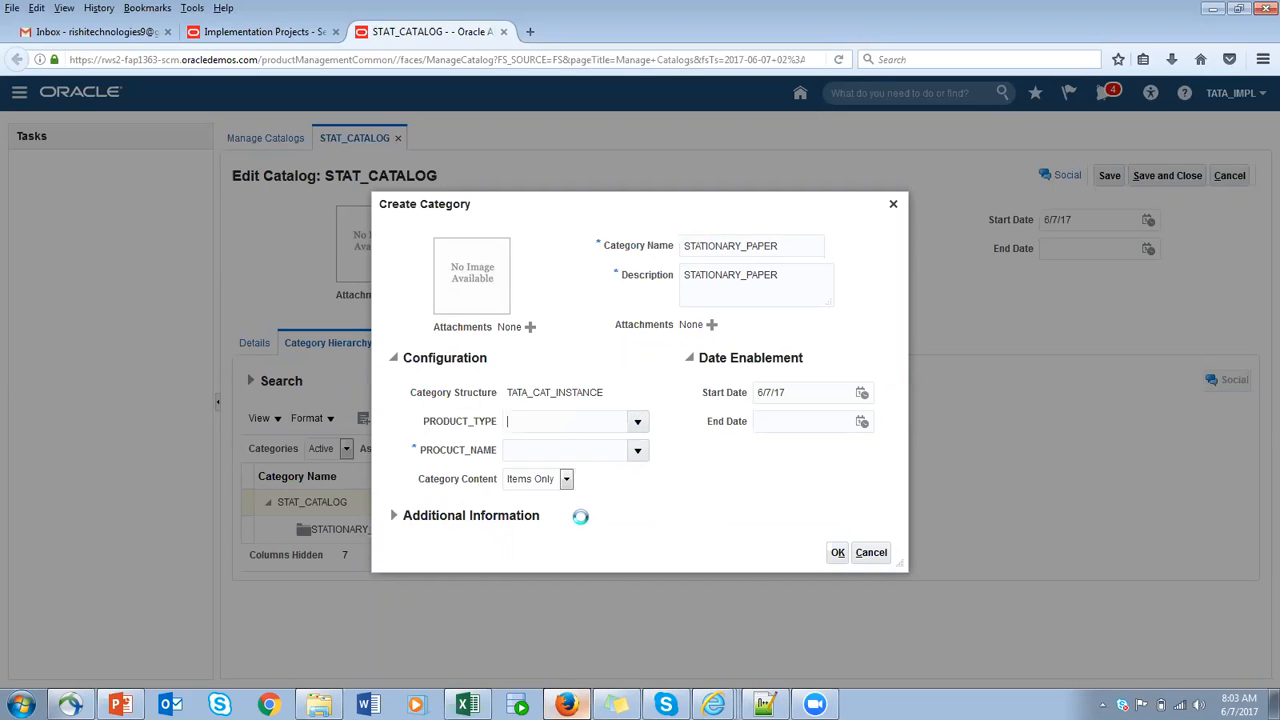
pyautogui.click(637, 450)
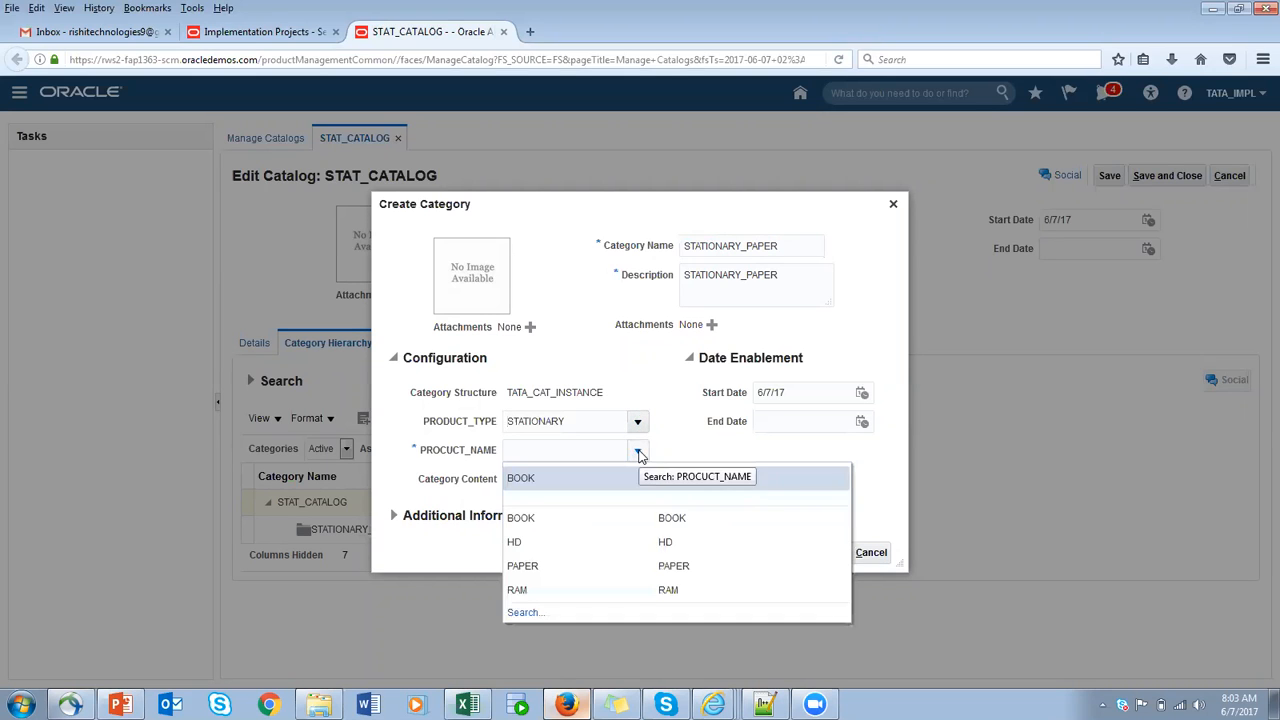
pyautogui.click(548, 575)
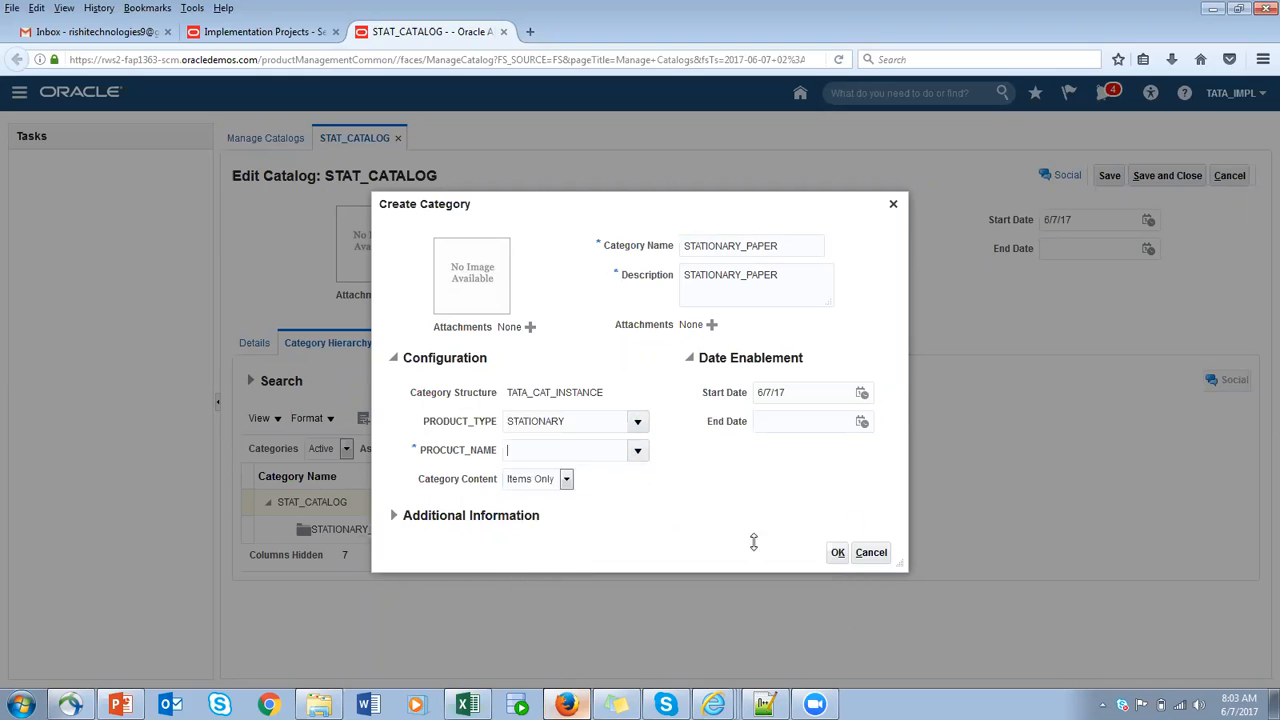
pyautogui.click(837, 553)
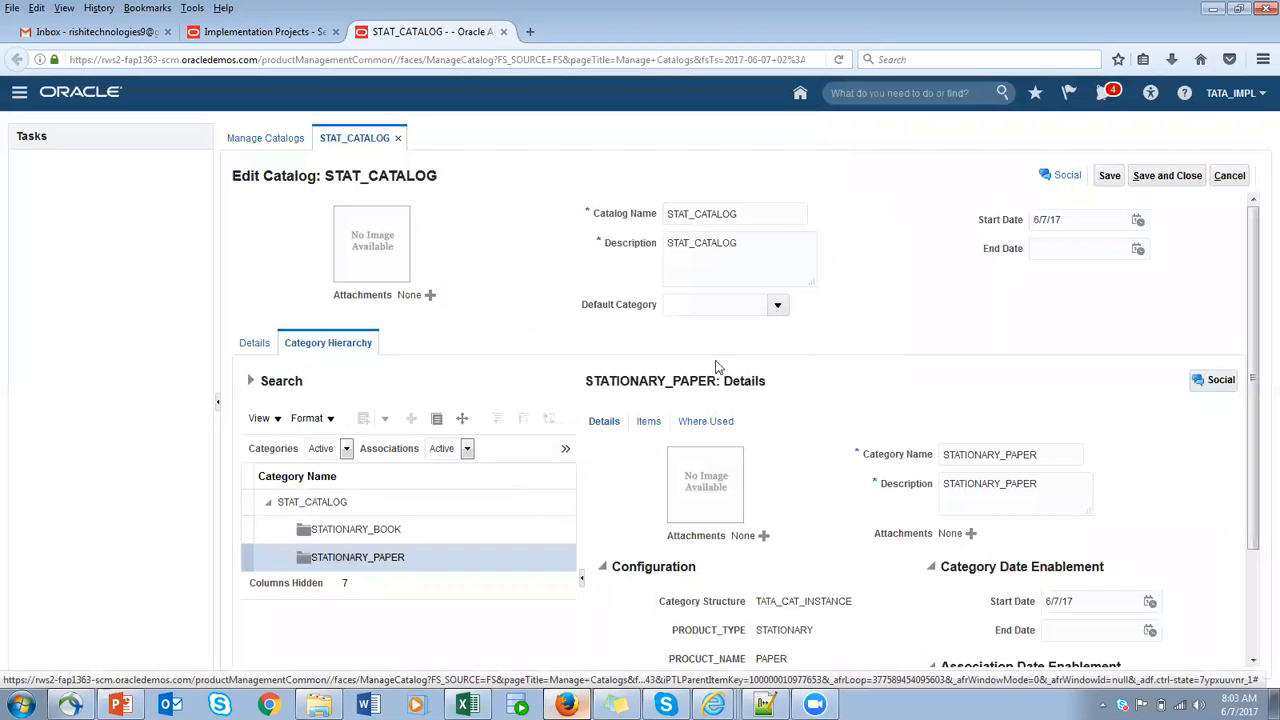
# - Save and close STAT_CATALOG, then finish catalog management and return to the list of implementation projects
pyautogui.click(1114, 180)
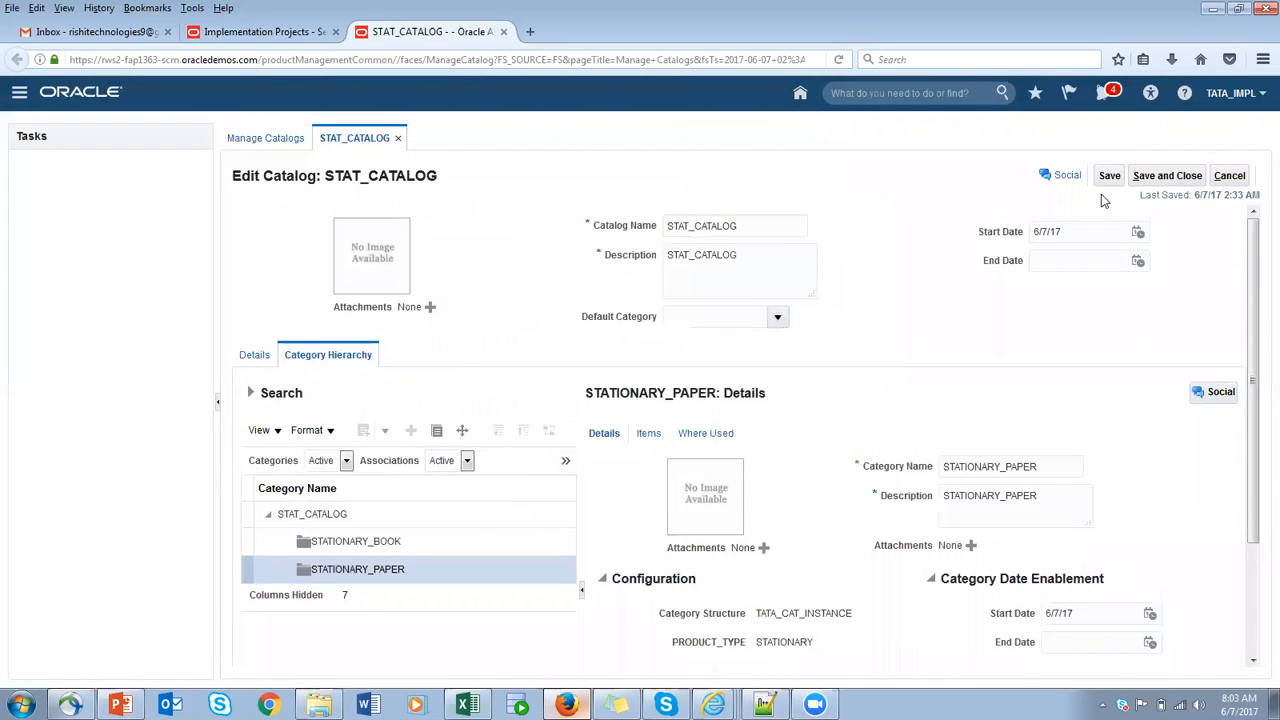
pyautogui.click(1167, 176)
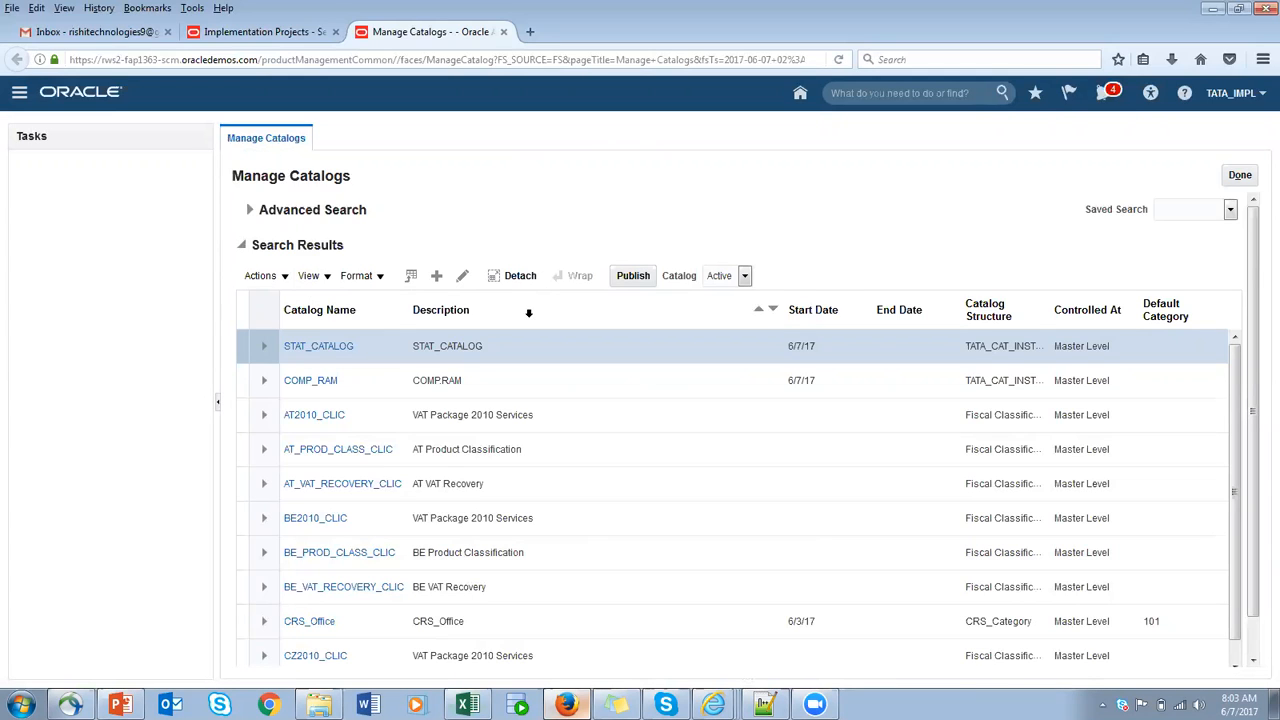
pyautogui.click(1249, 170)
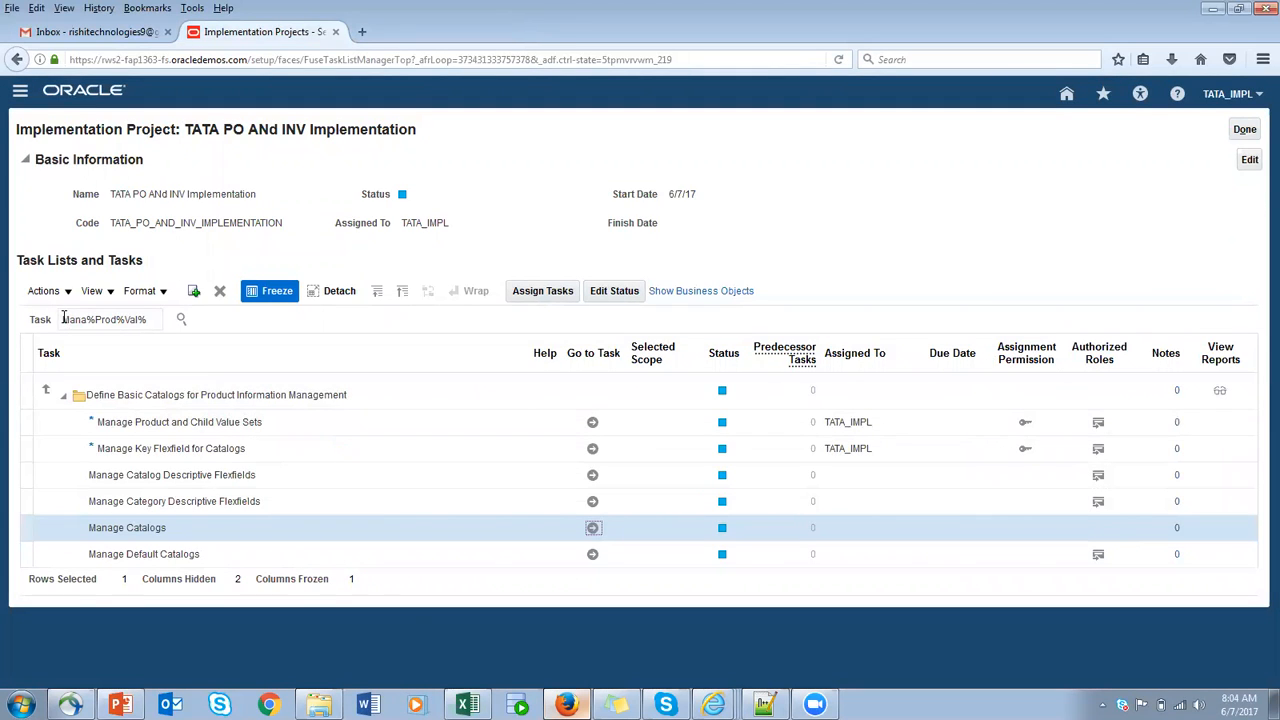
pyautogui.click(1244, 131)
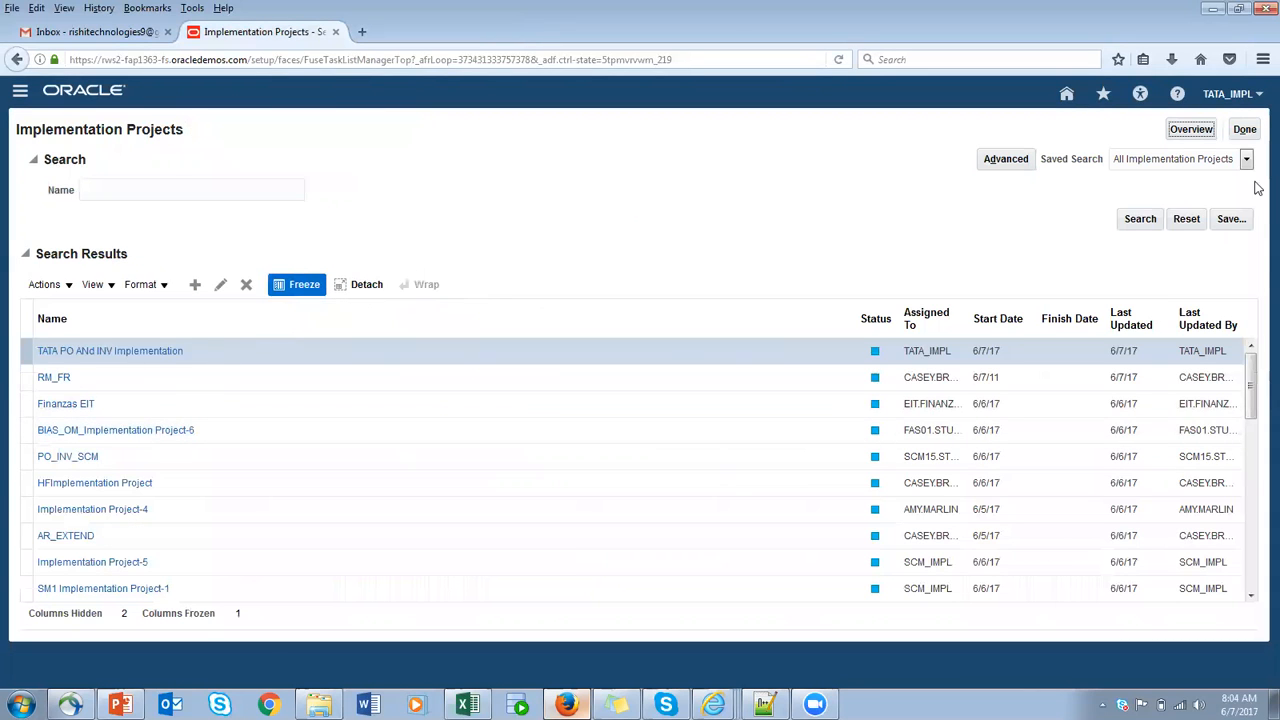
# - Leave the implementation projects list, reload Setup and Maintenance and open the setup of the Procurement offering
pyautogui.click(1244, 129)
pyautogui.click(1258, 95)
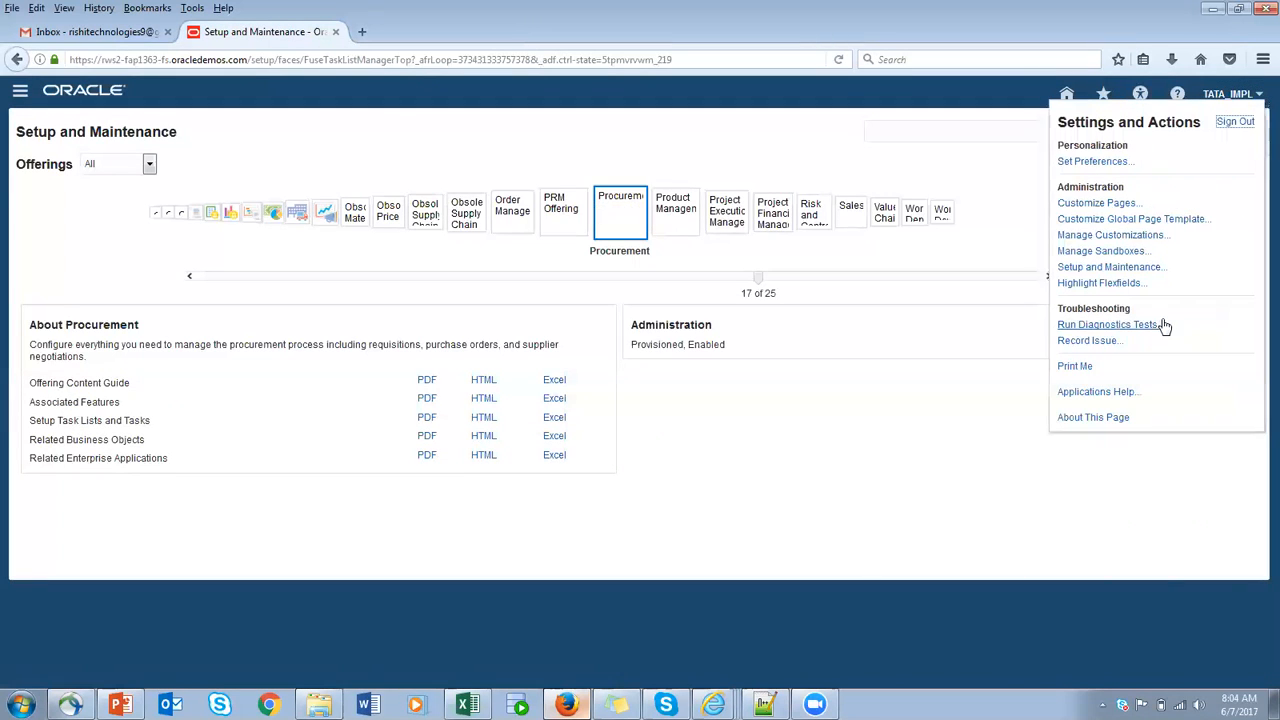
pyautogui.click(1136, 269)
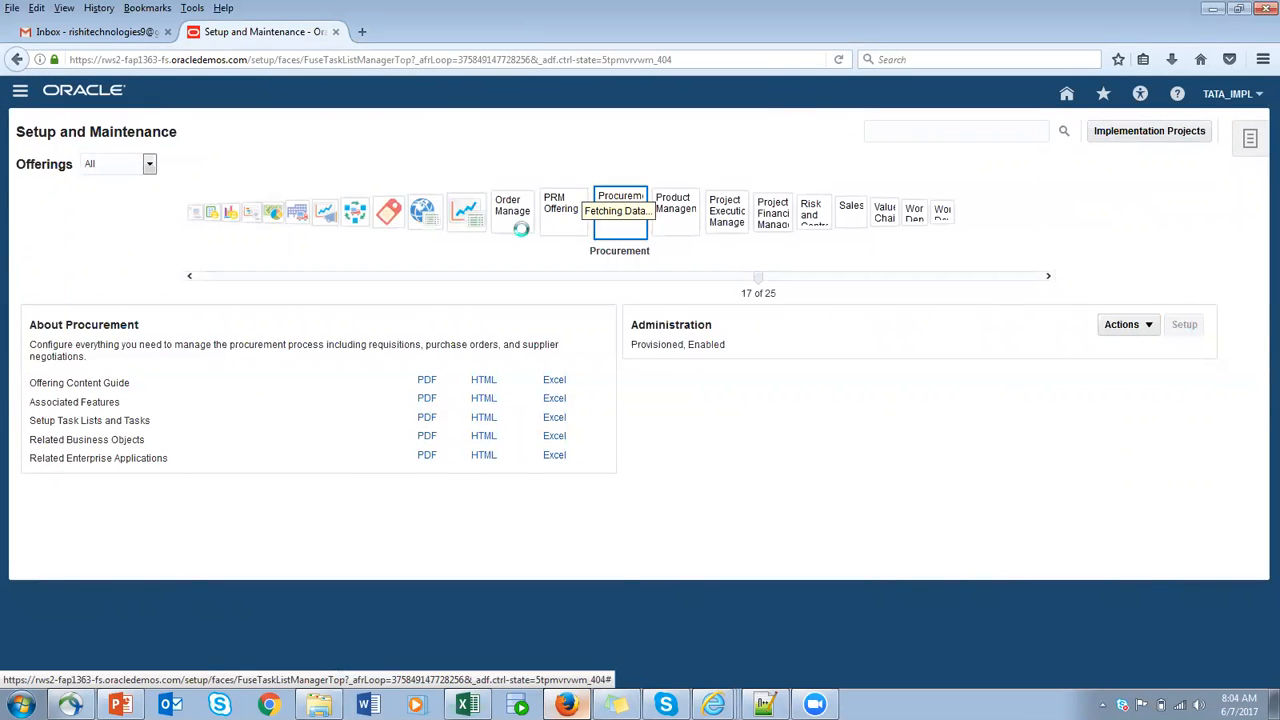
pyautogui.click(605, 240)
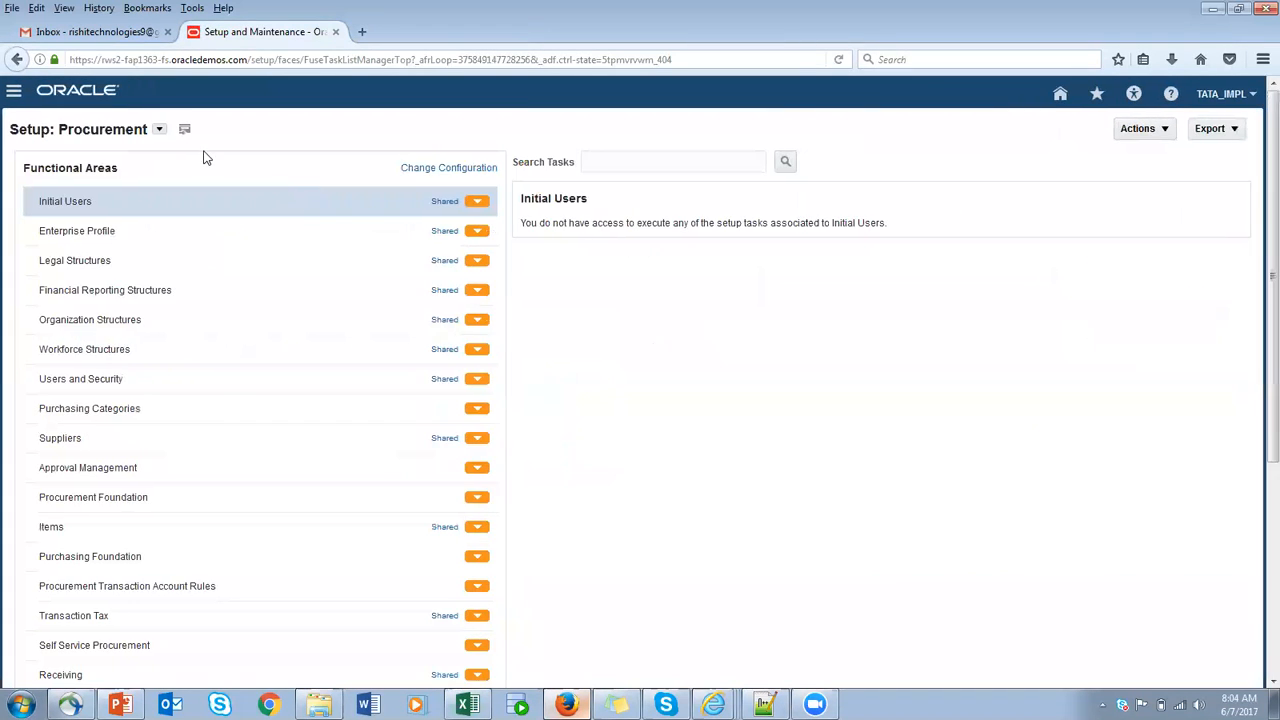
# - Switch the setup to the Product Management offering and check the tasks of its Catalogs and Items functional areas
pyautogui.click(160, 131)
pyautogui.scroll(-5, 252, 260)
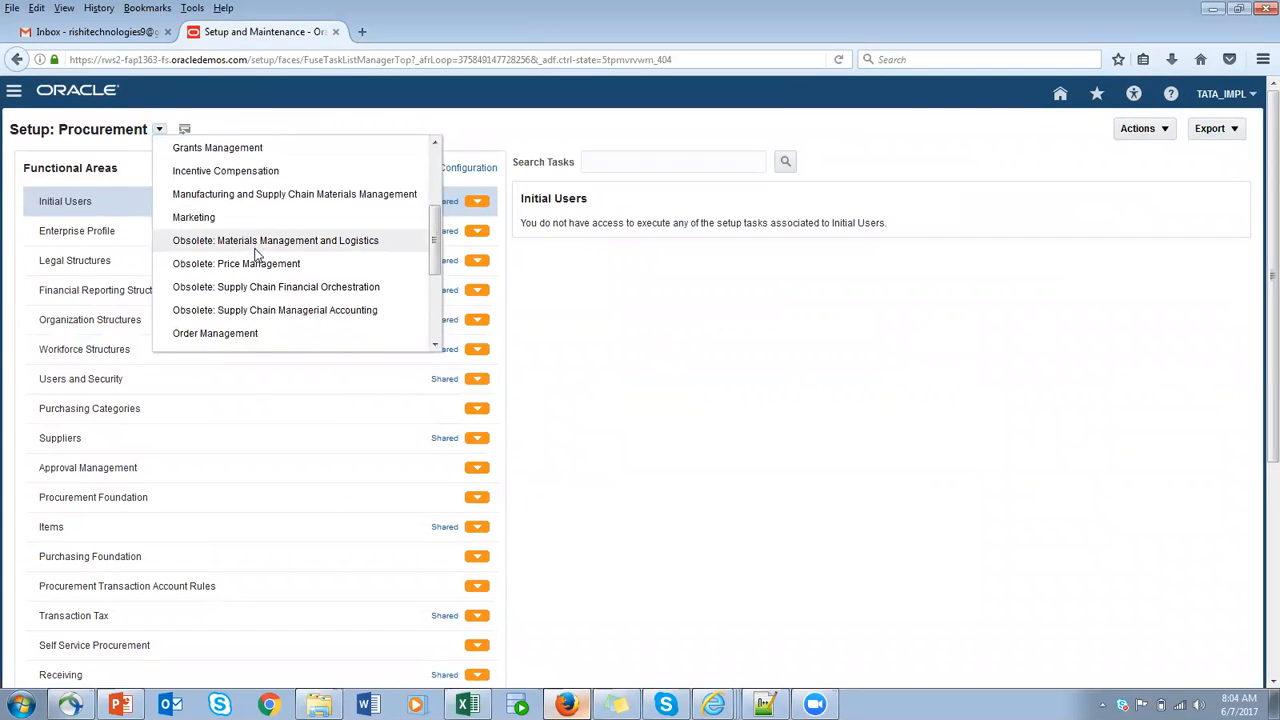
pyautogui.click(257, 293)
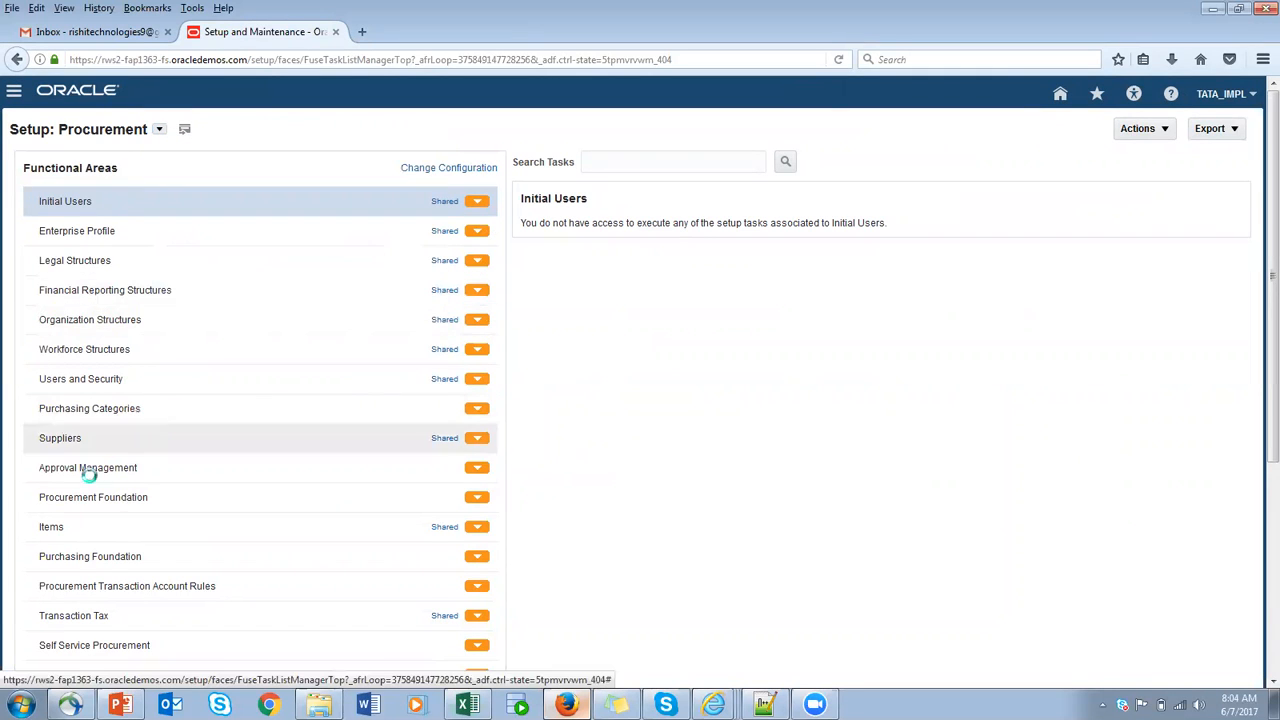
pyautogui.click(98, 445)
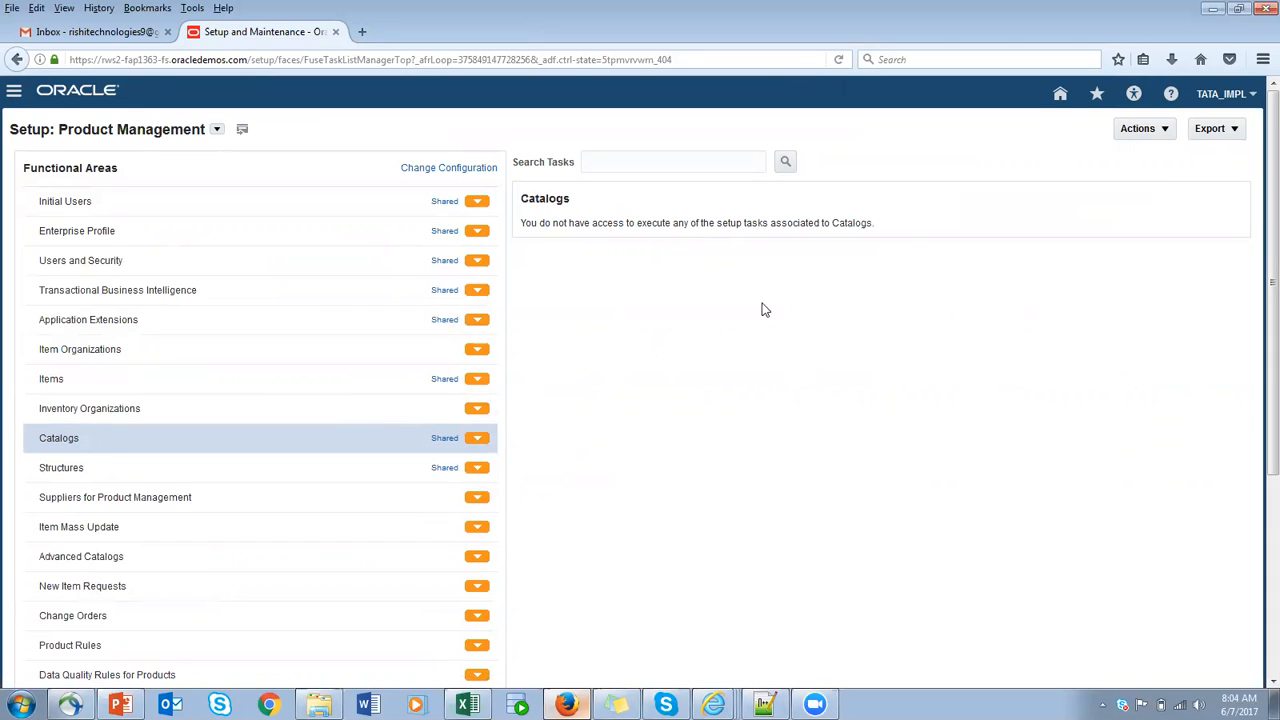
pyautogui.click(120, 379)
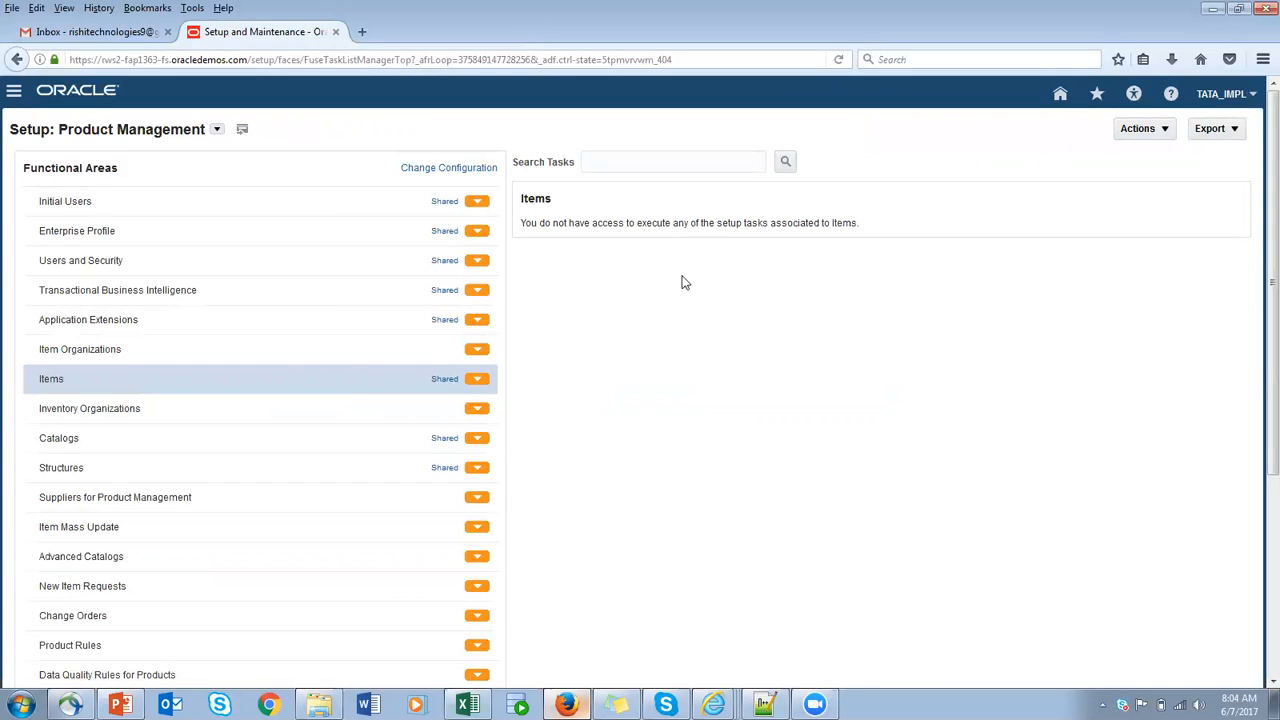
# - Try to search Setup and Maintenance for TATA, clear the search term and leave the search page
pyautogui.click(1253, 96)
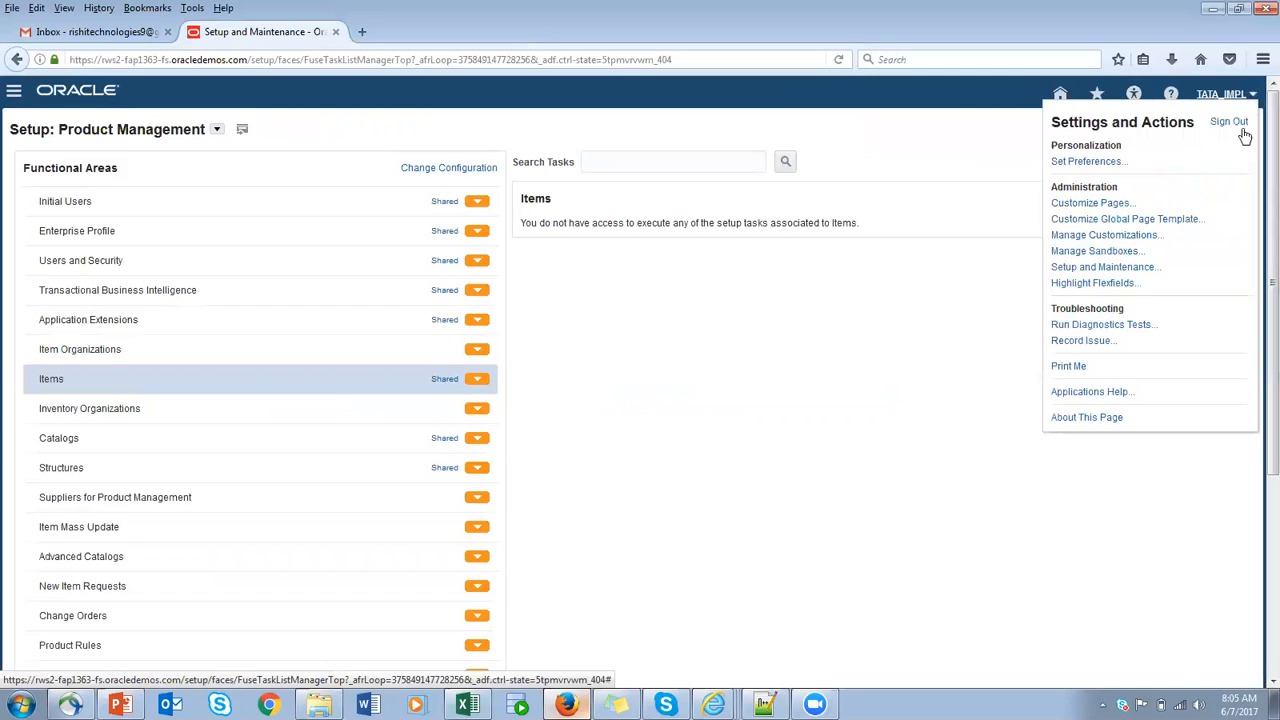
pyautogui.click(1106, 268)
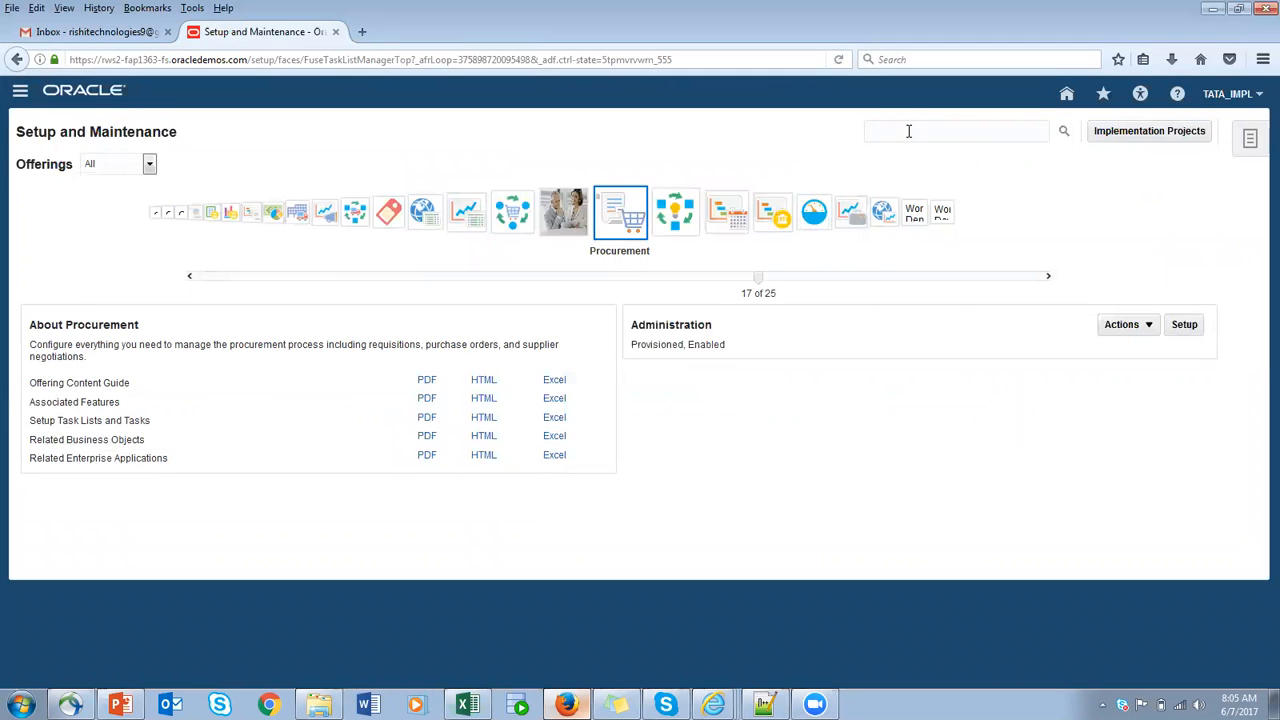
pyautogui.write('TATA')
pyautogui.click(1066, 135)
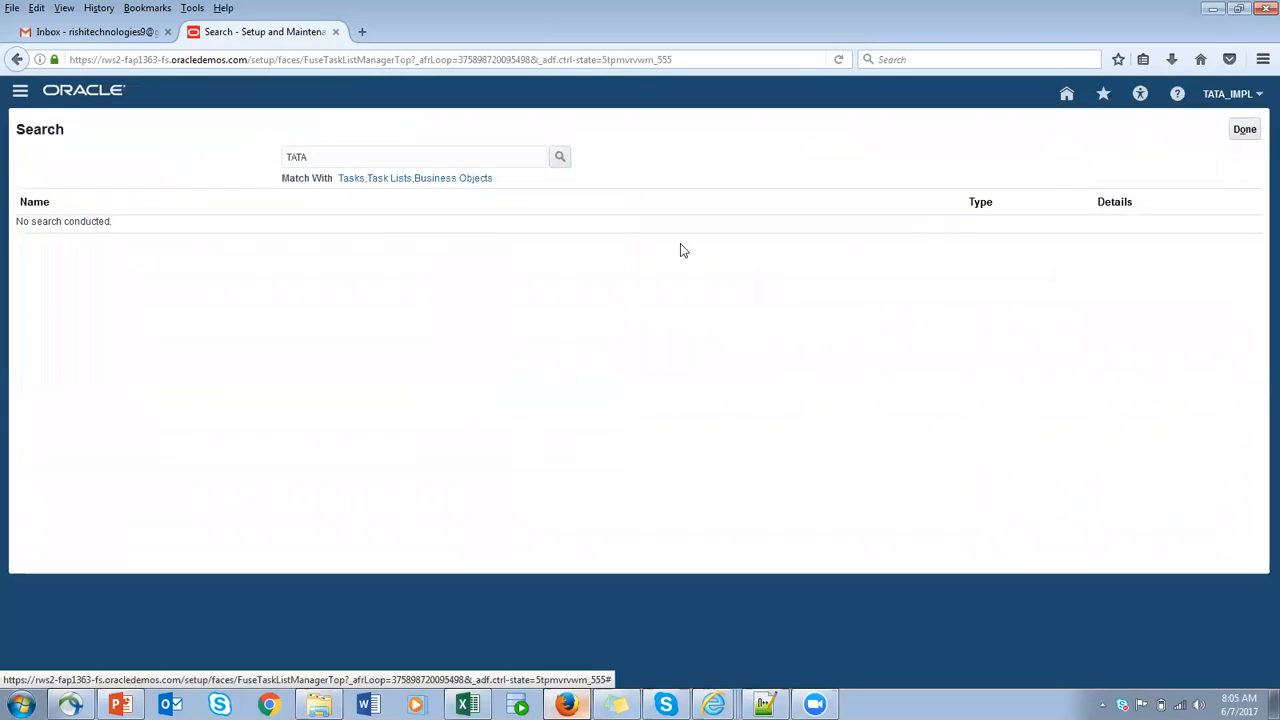
pyautogui.doubleClick(296, 157)
pyautogui.click(560, 160)
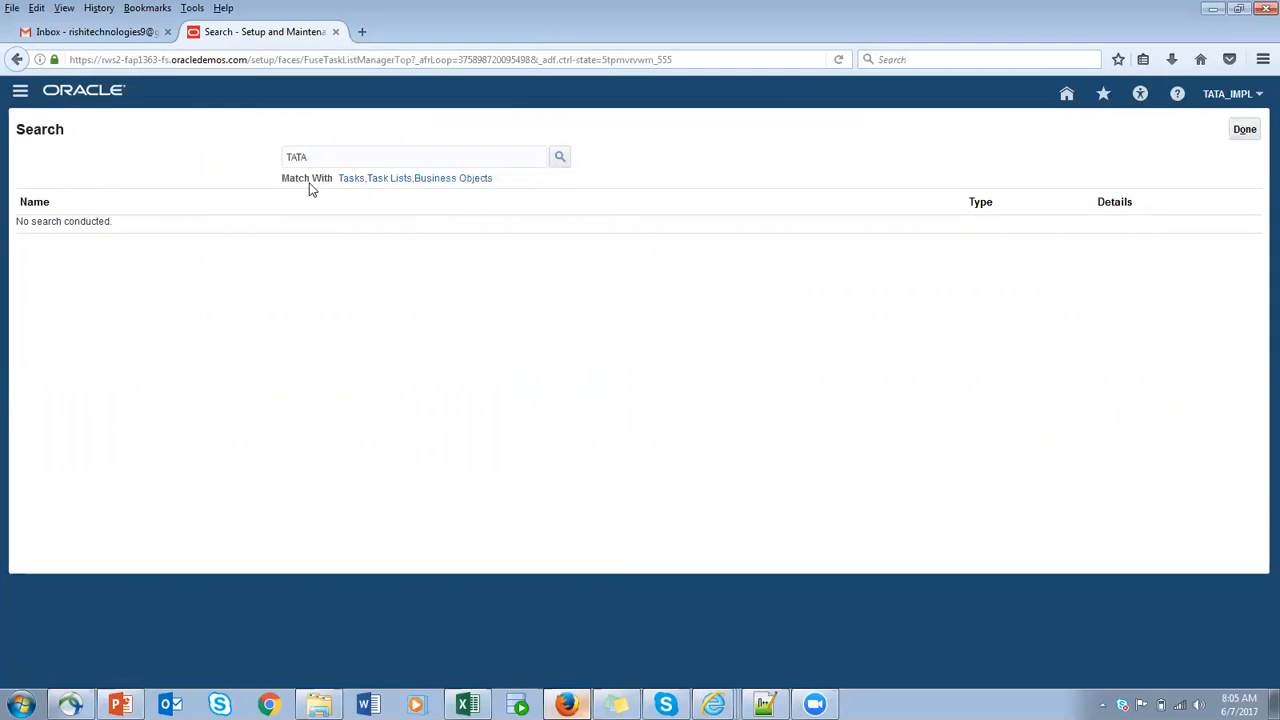
pyautogui.moveTo(326, 154); pyautogui.dragTo(181, 153)
pyautogui.press('BackSpace')
pyautogui.click(1245, 130)
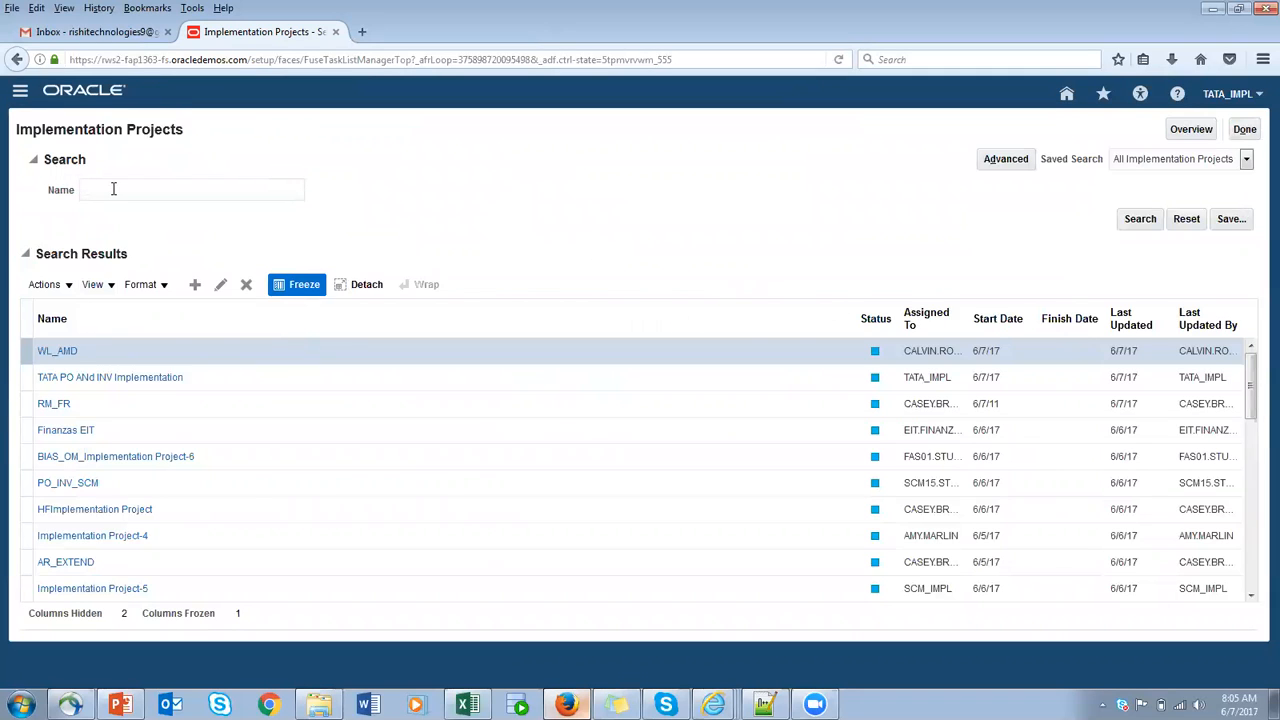
# - Find the TATA PO ANd INV Implementation project by searching for TATA and expand its Product Management tasks down to Define Units of Measure
pyautogui.click(1138, 218)
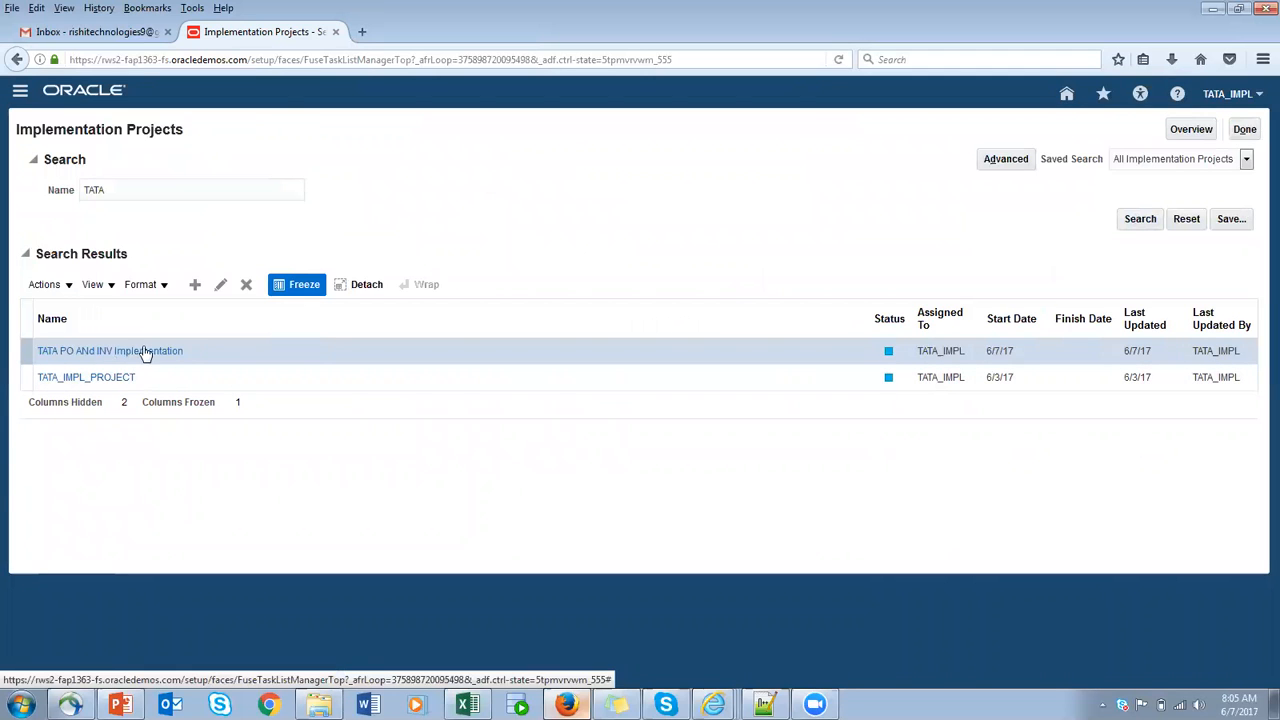
pyautogui.click(112, 354)
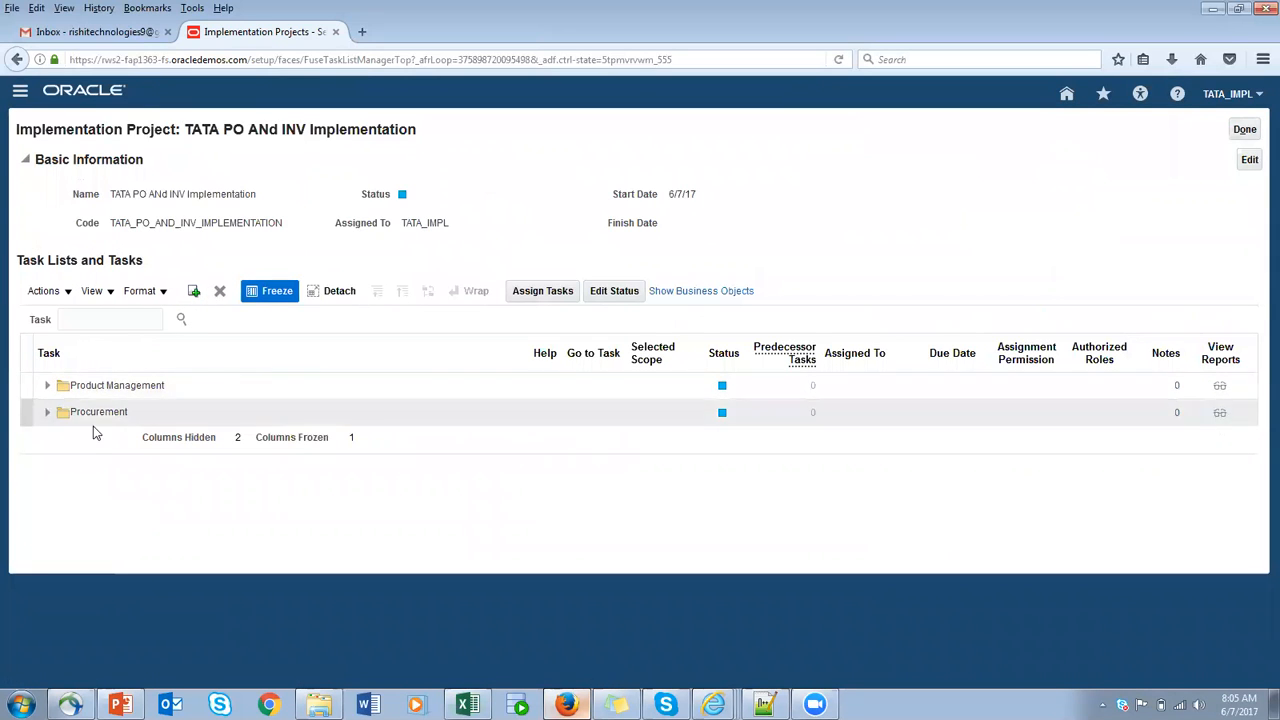
pyautogui.click(47, 386)
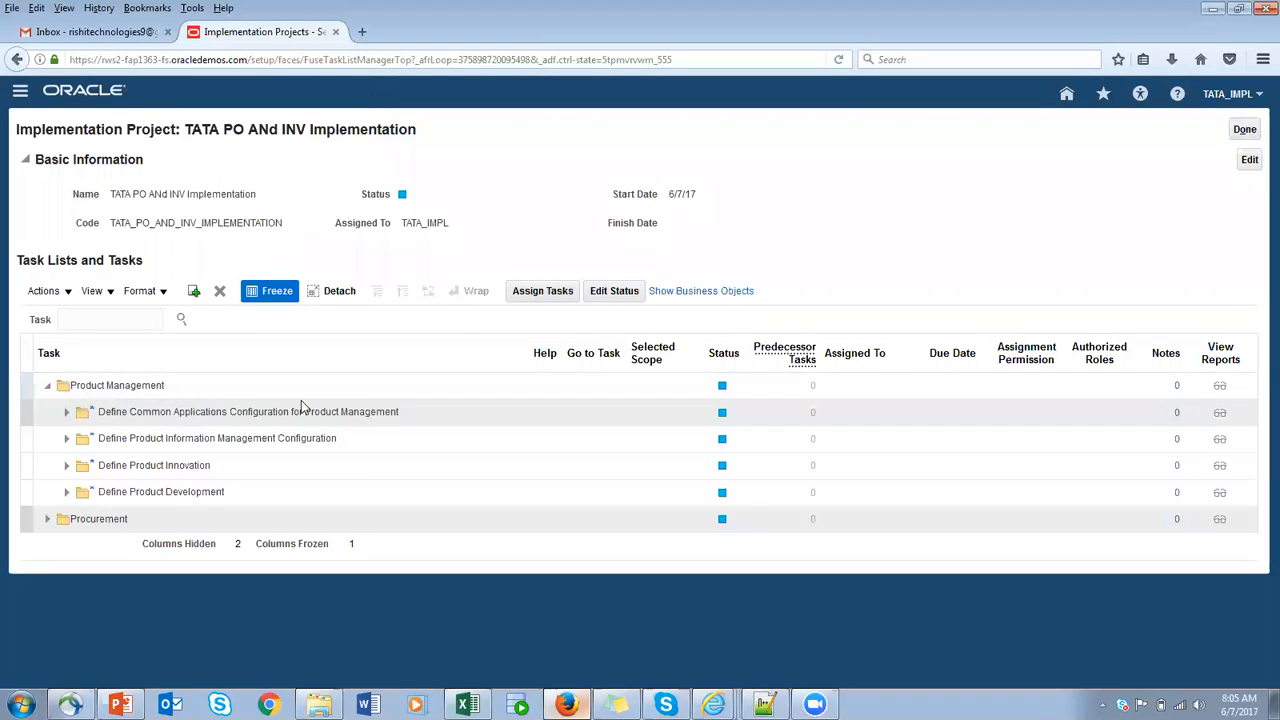
pyautogui.click(67, 440)
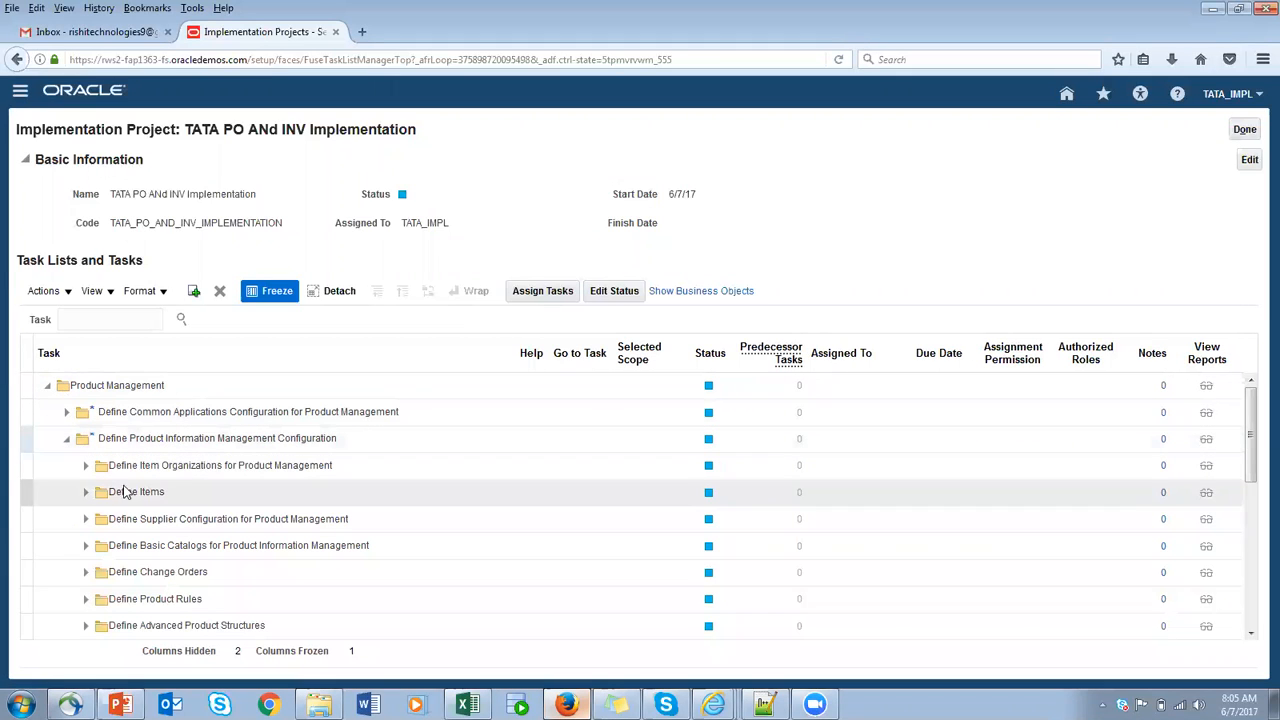
pyautogui.click(86, 491)
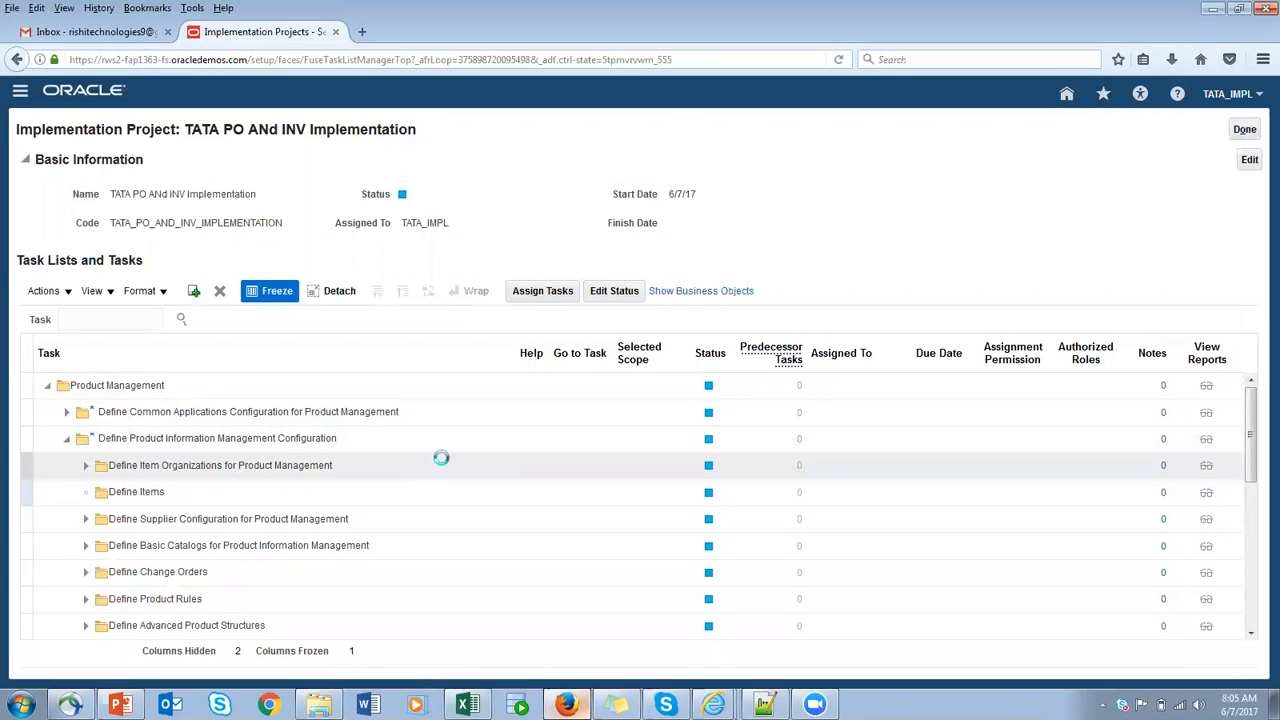
pyautogui.scroll(-1, 460, 480)
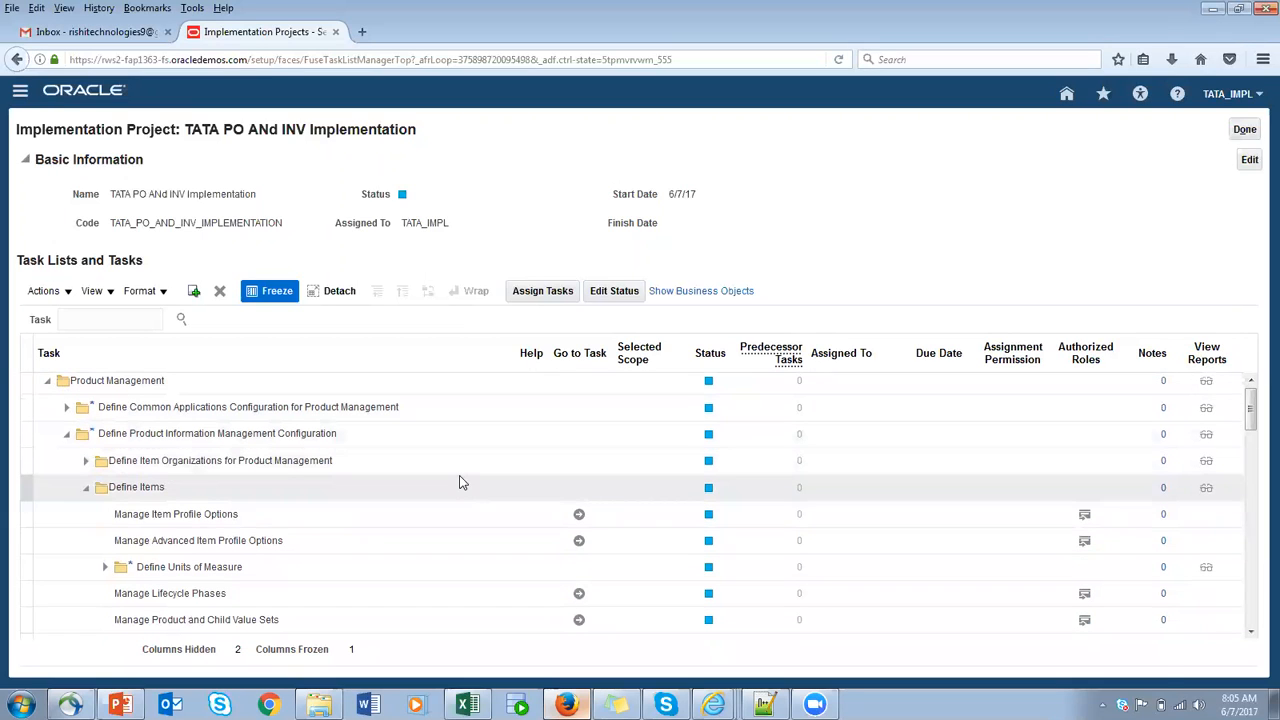
pyautogui.click(105, 565)
pyautogui.scroll(-1, 522, 570)
pyautogui.scroll(-3, 527, 570)
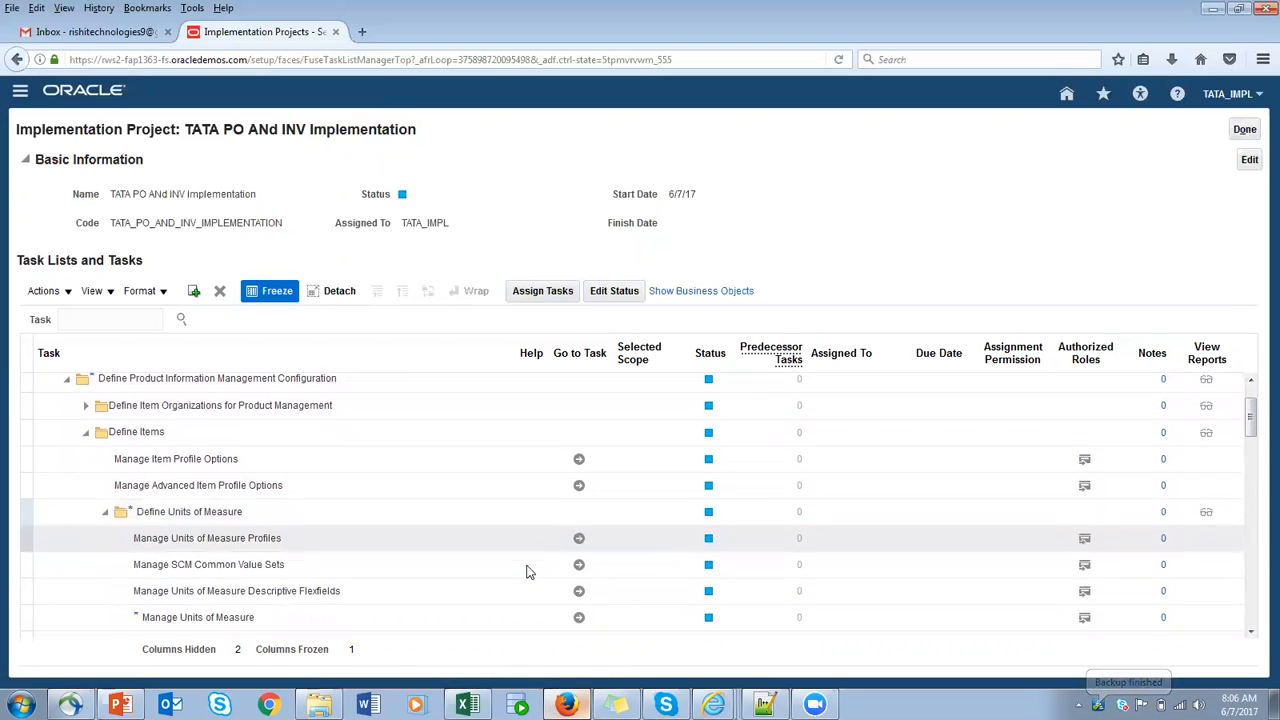
# - Collapse the Define Product Information Management Configuration task list and select the Procurement folder
pyautogui.scroll(3, 530, 585)
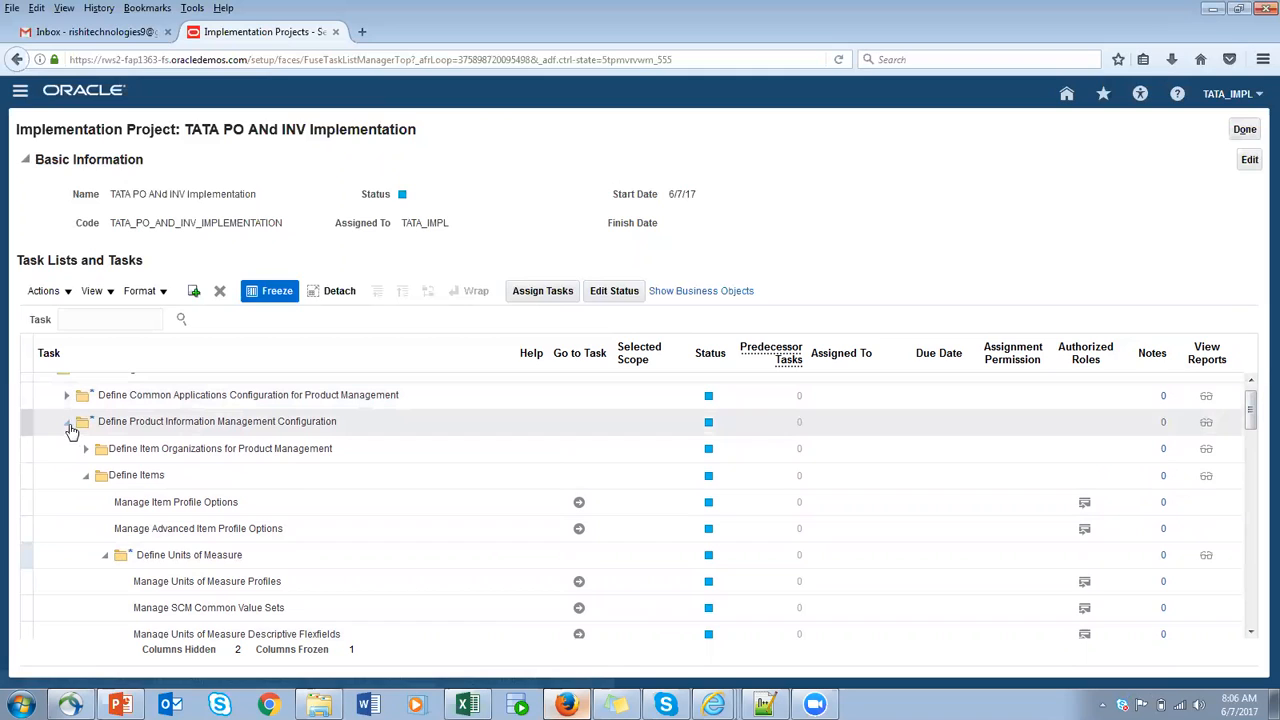
pyautogui.click(69, 424)
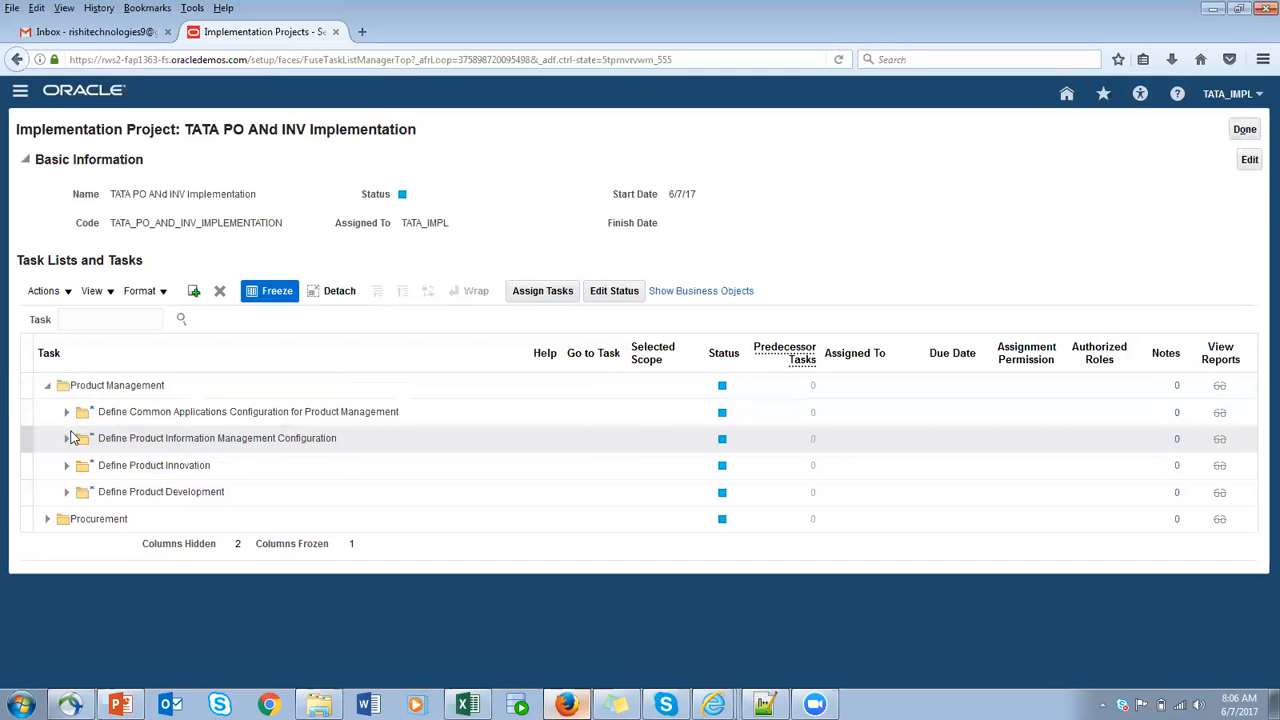
pyautogui.click(113, 518)
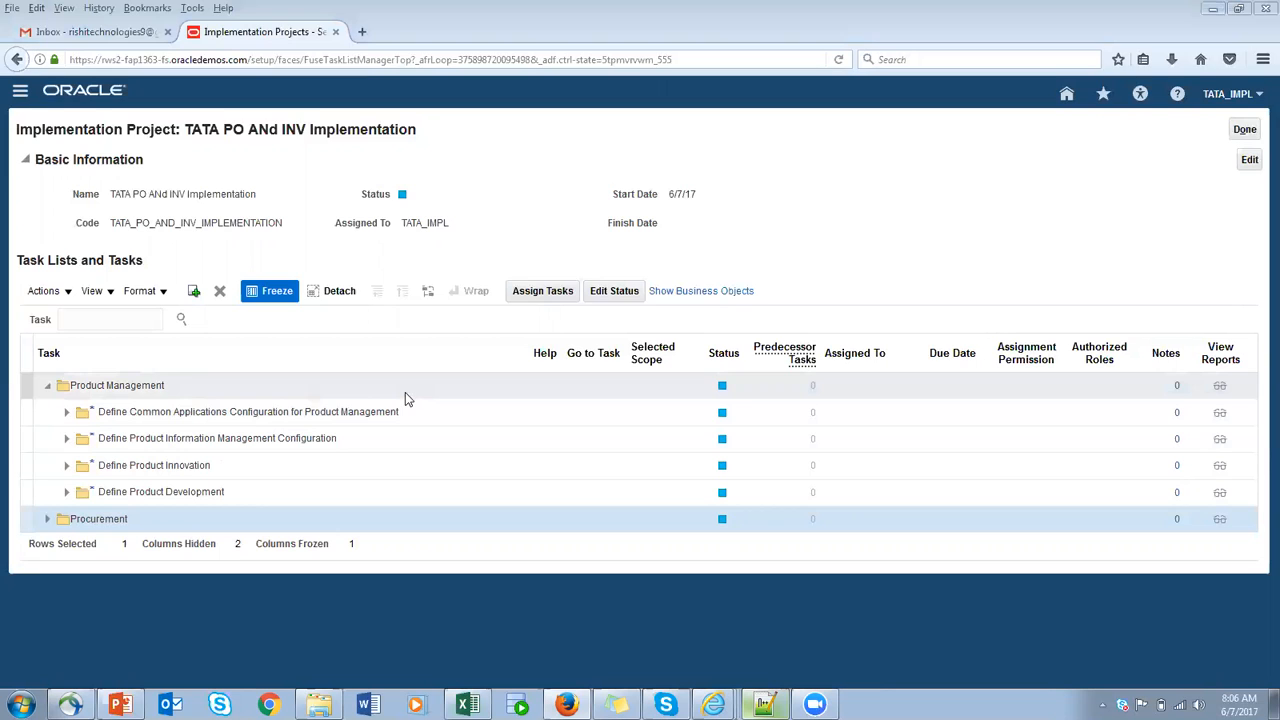
# - Switch to the Excel notes, enter UOM in cell B5 below Category and make row 5 bold
pyautogui.click(467, 705)
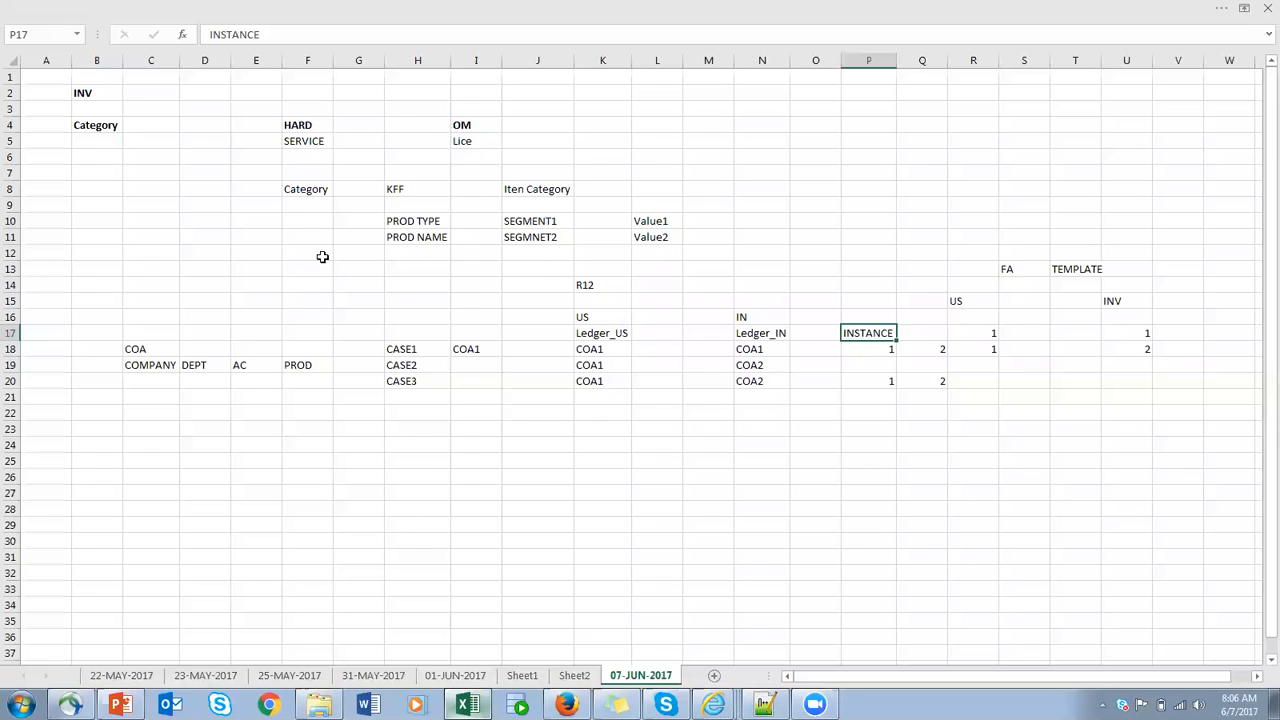
pyautogui.click(110, 145)
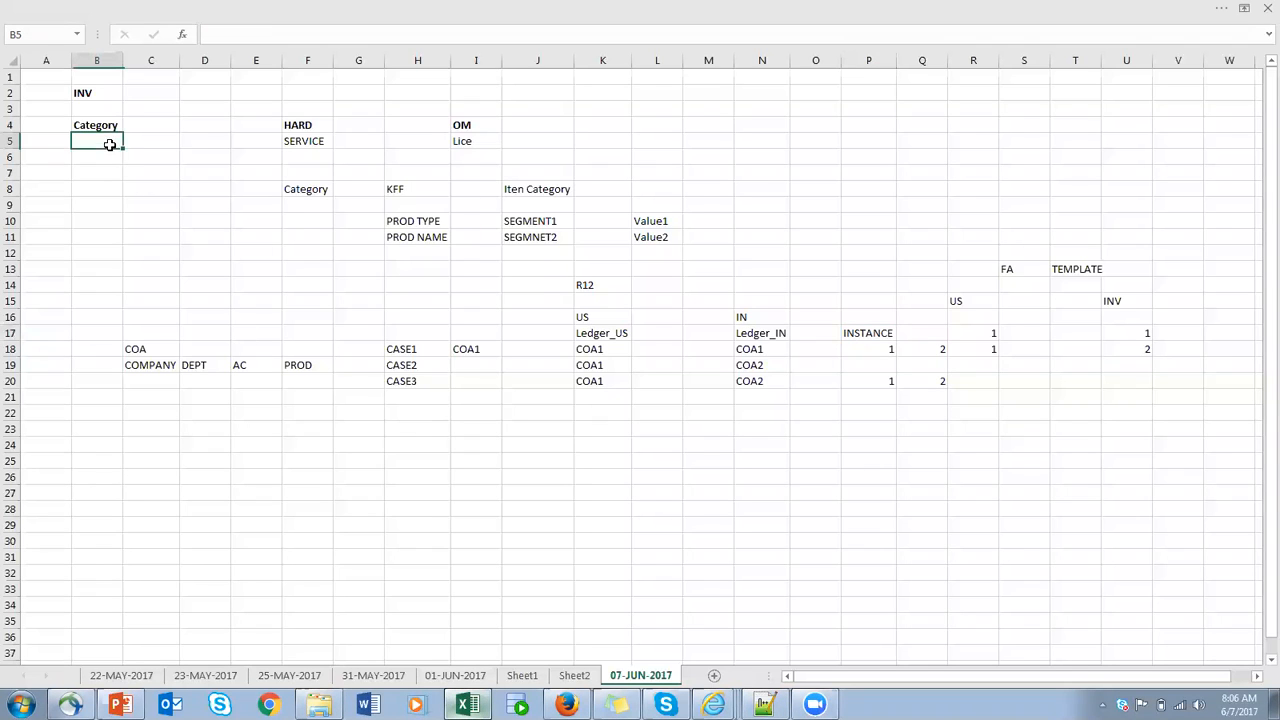
pyautogui.write('UOM')
pyautogui.click(47, 141)
pyautogui.moveTo(98, 143); pyautogui.dragTo(117, 159)
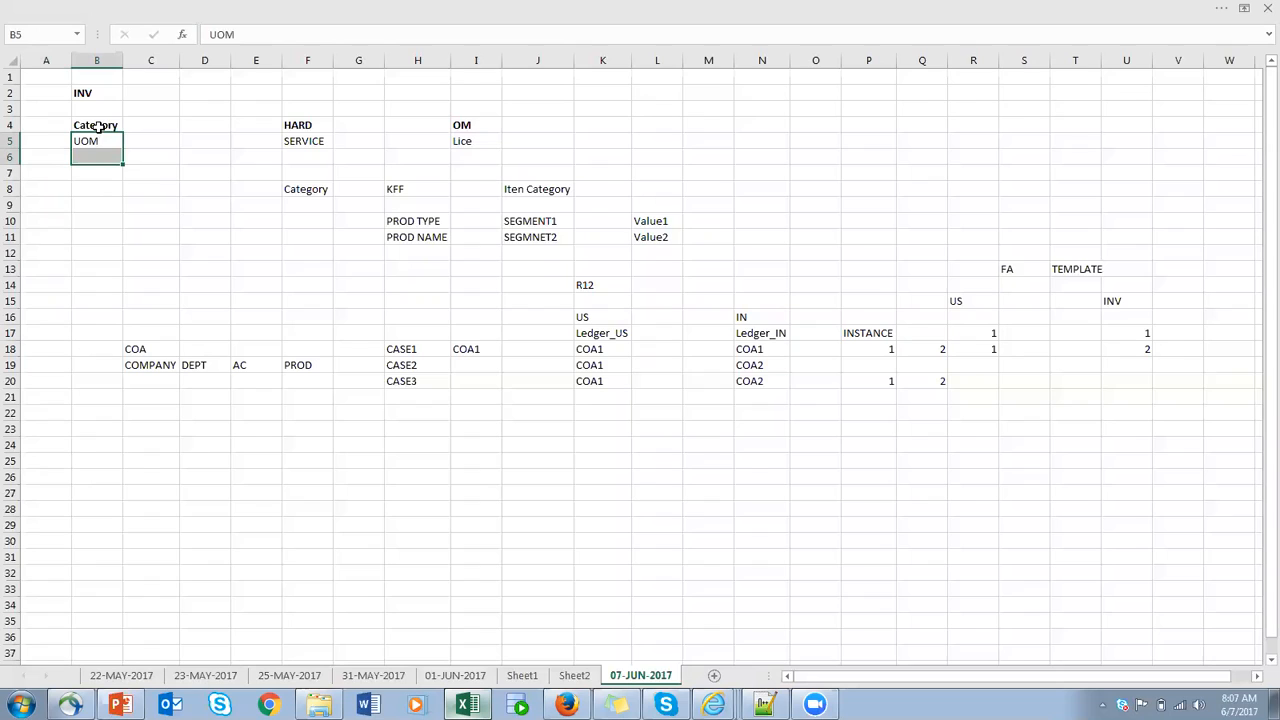
pyautogui.click(40, 141)
pyautogui.click(103, 142)
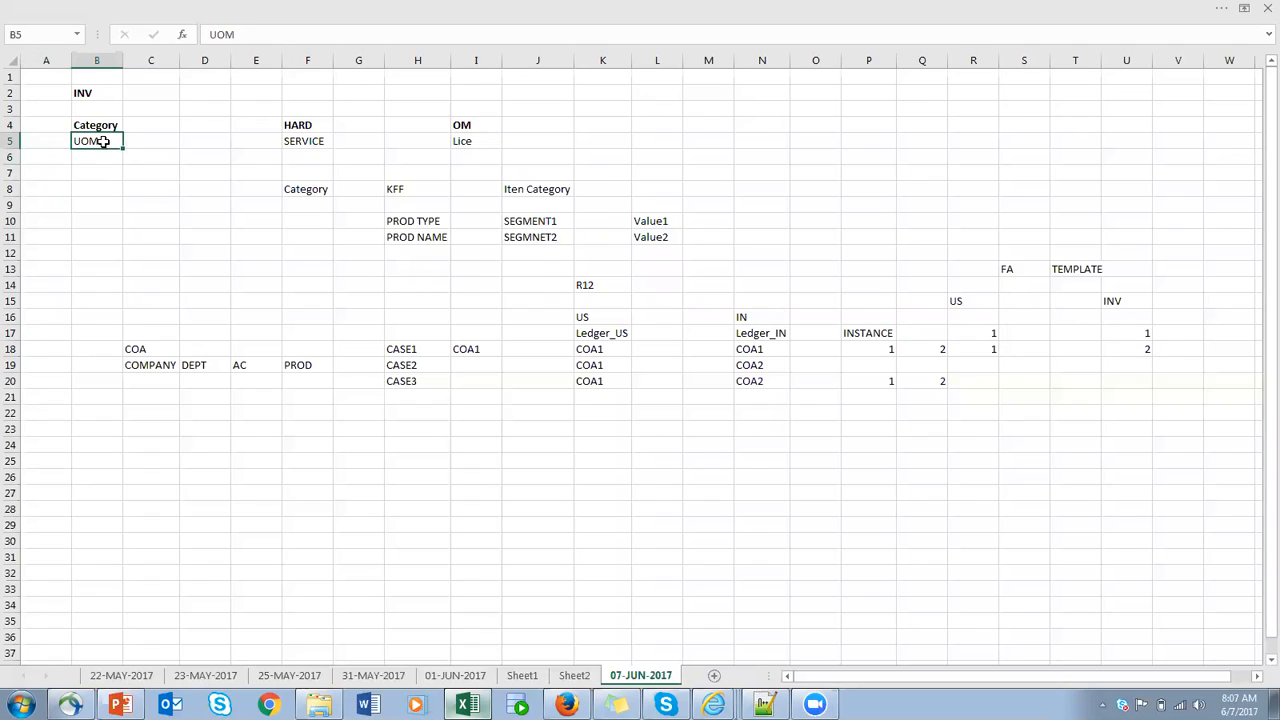
pyautogui.click(12, 141)
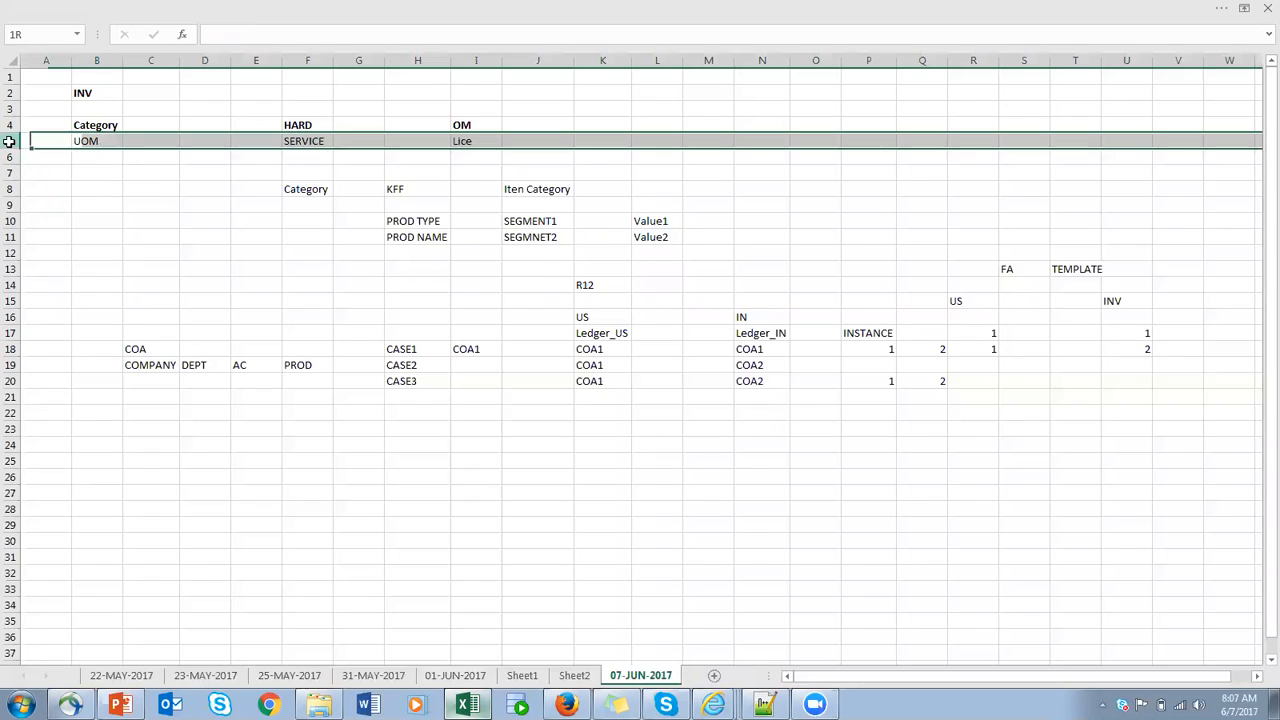
pyautogui.hotkey('ctrl', 'b')
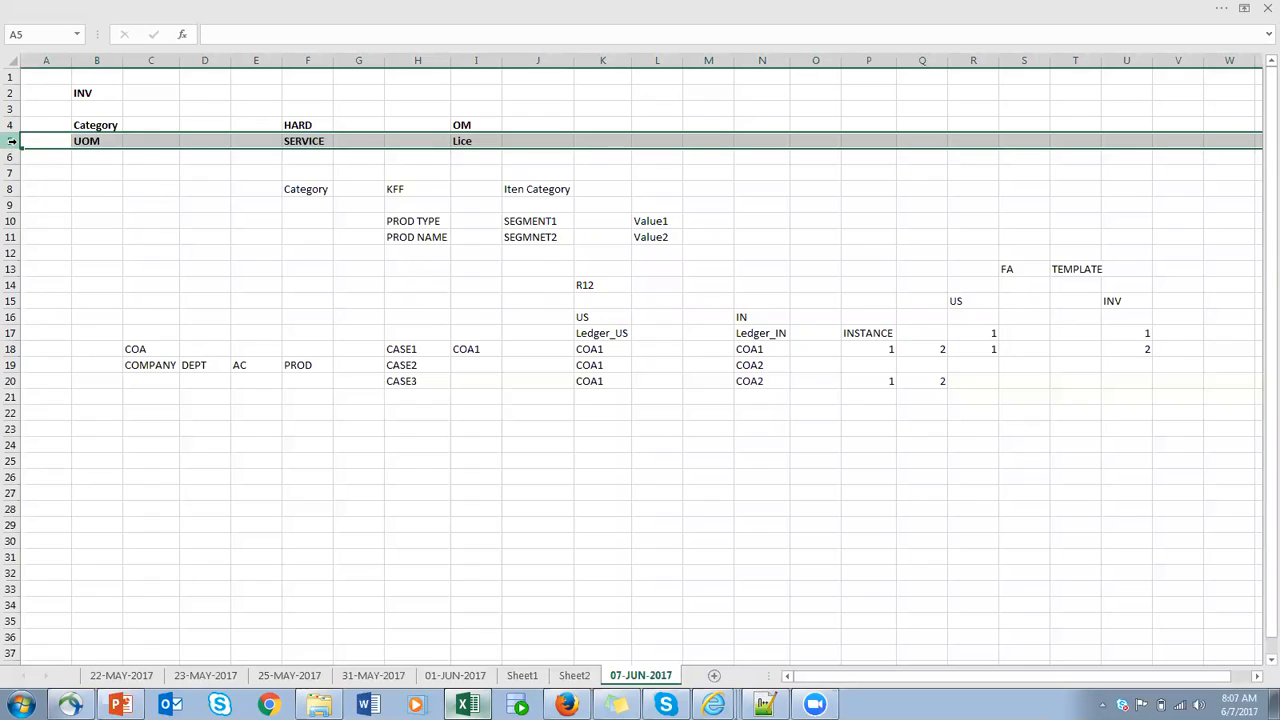
# - Start a unit-of-measure outline with UOM in cells C25 and F25 and Base UOM in F26
pyautogui.click(143, 141)
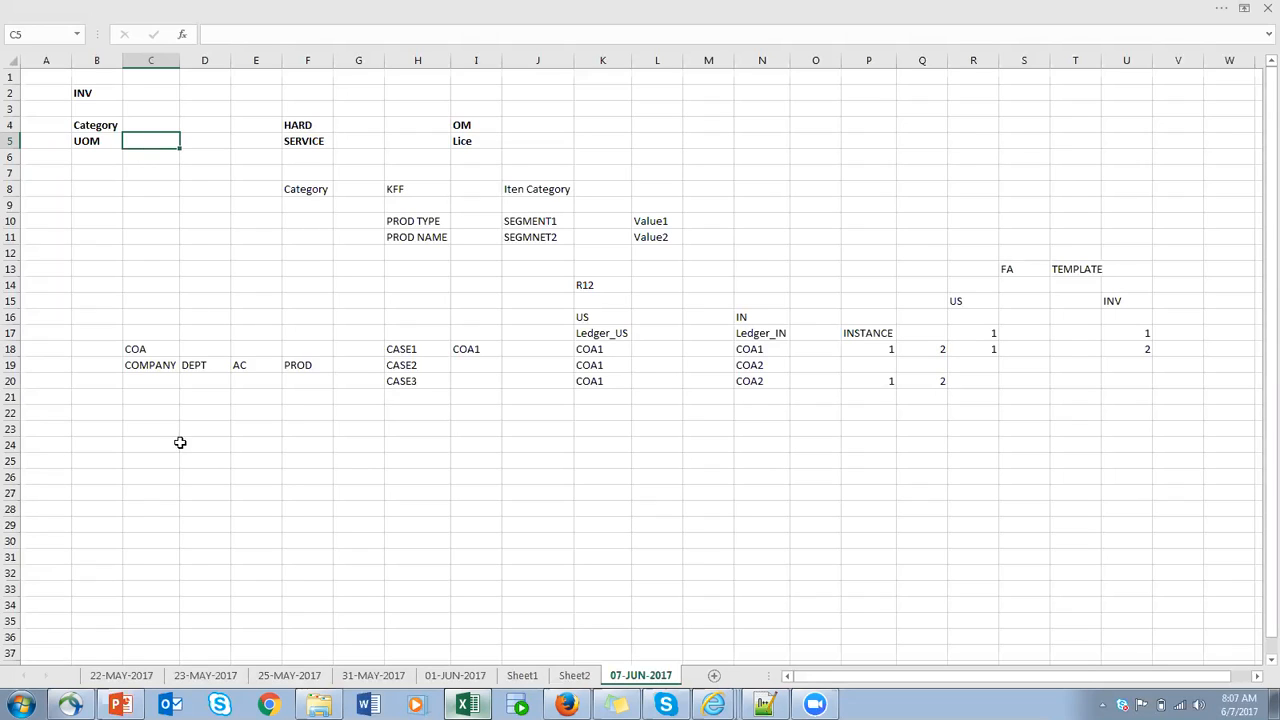
pyautogui.click(362, 7)
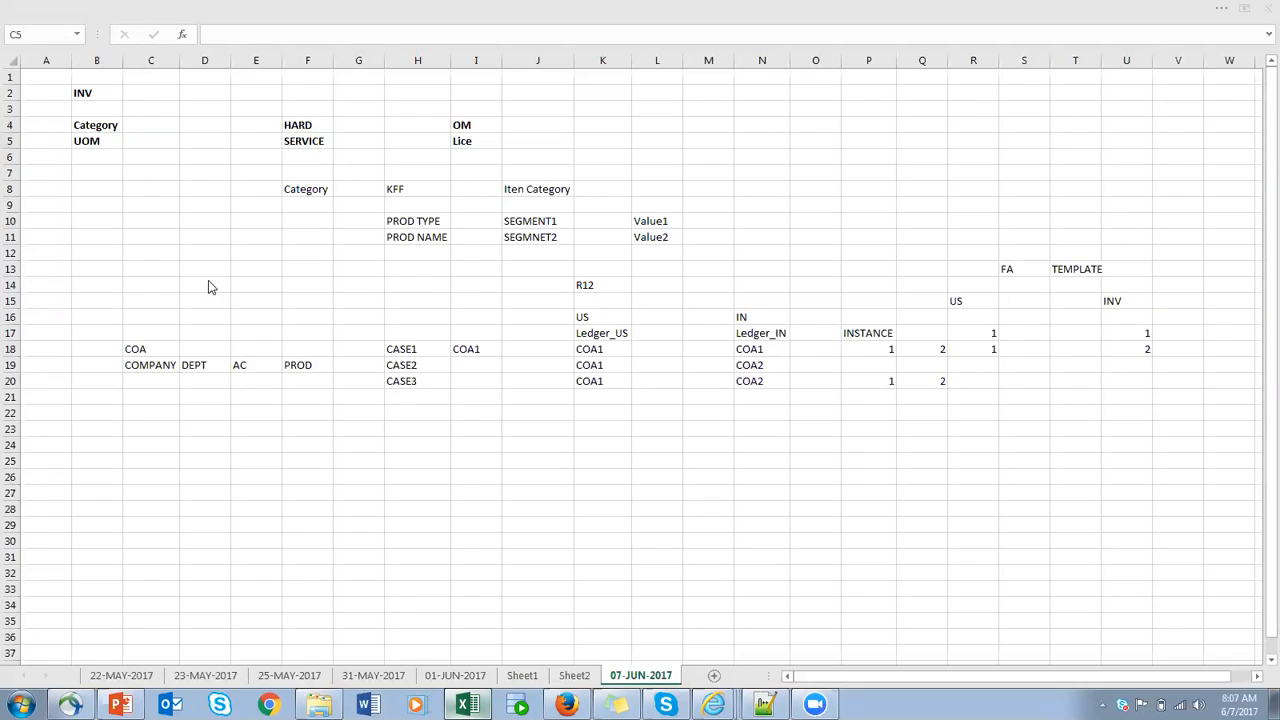
pyautogui.click(157, 462)
pyautogui.write('UOM')
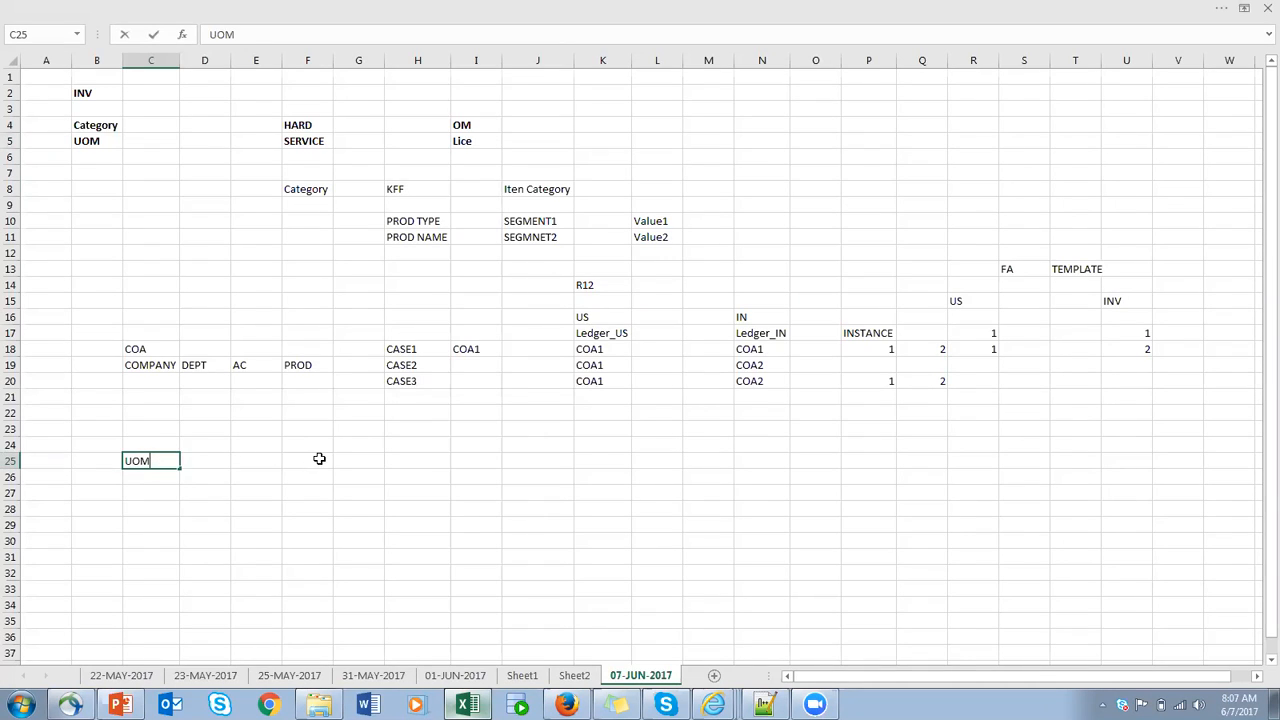
pyautogui.click(320, 461)
pyautogui.write('UOM')
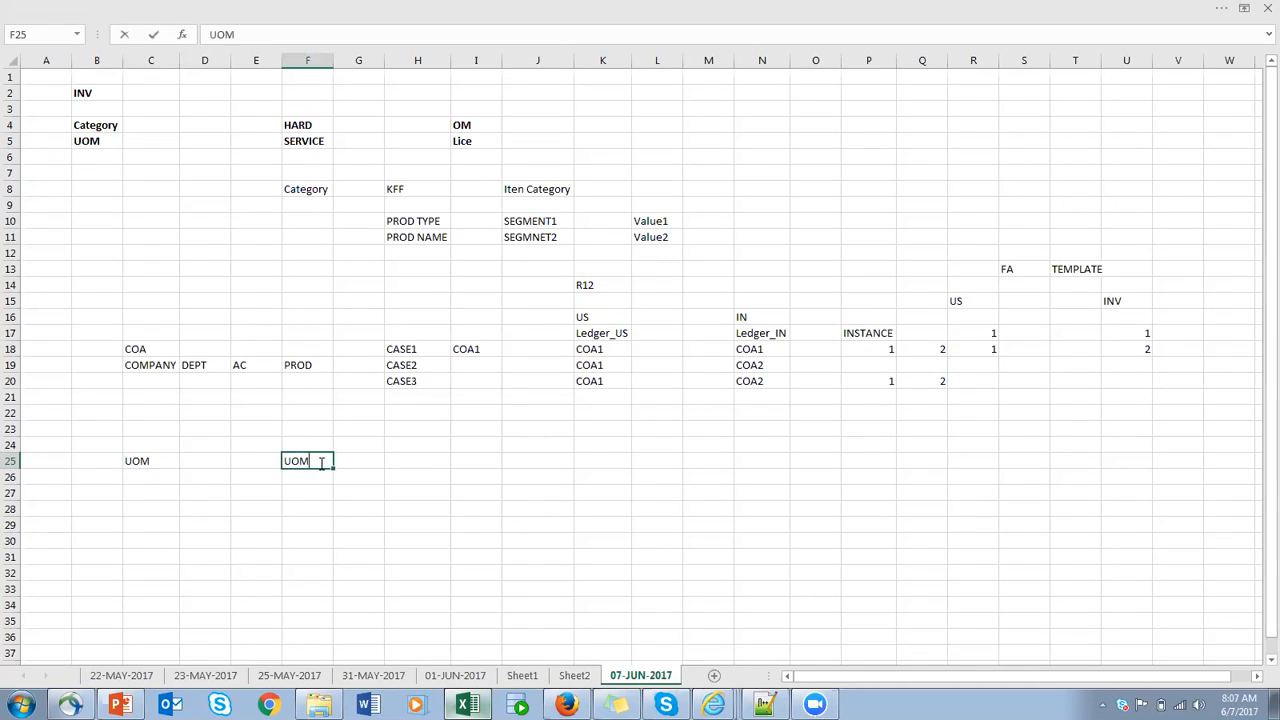
pyautogui.click(319, 480)
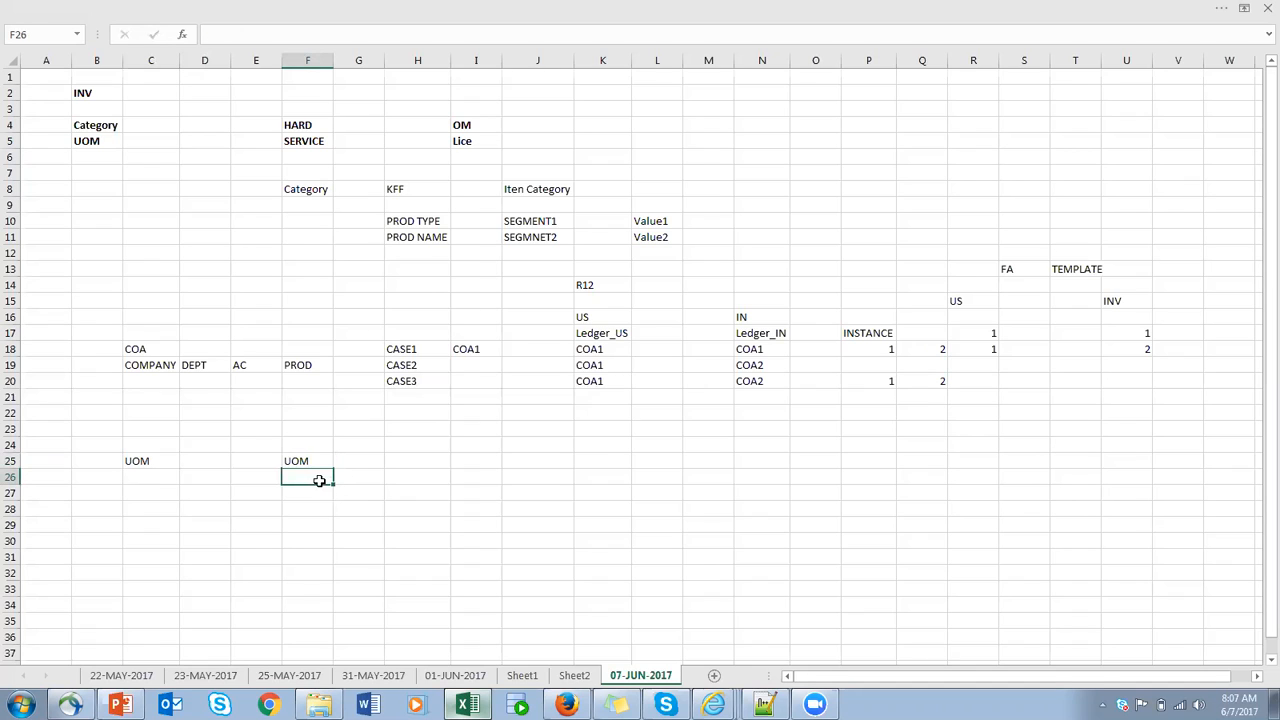
pyautogui.write('Base UOM')
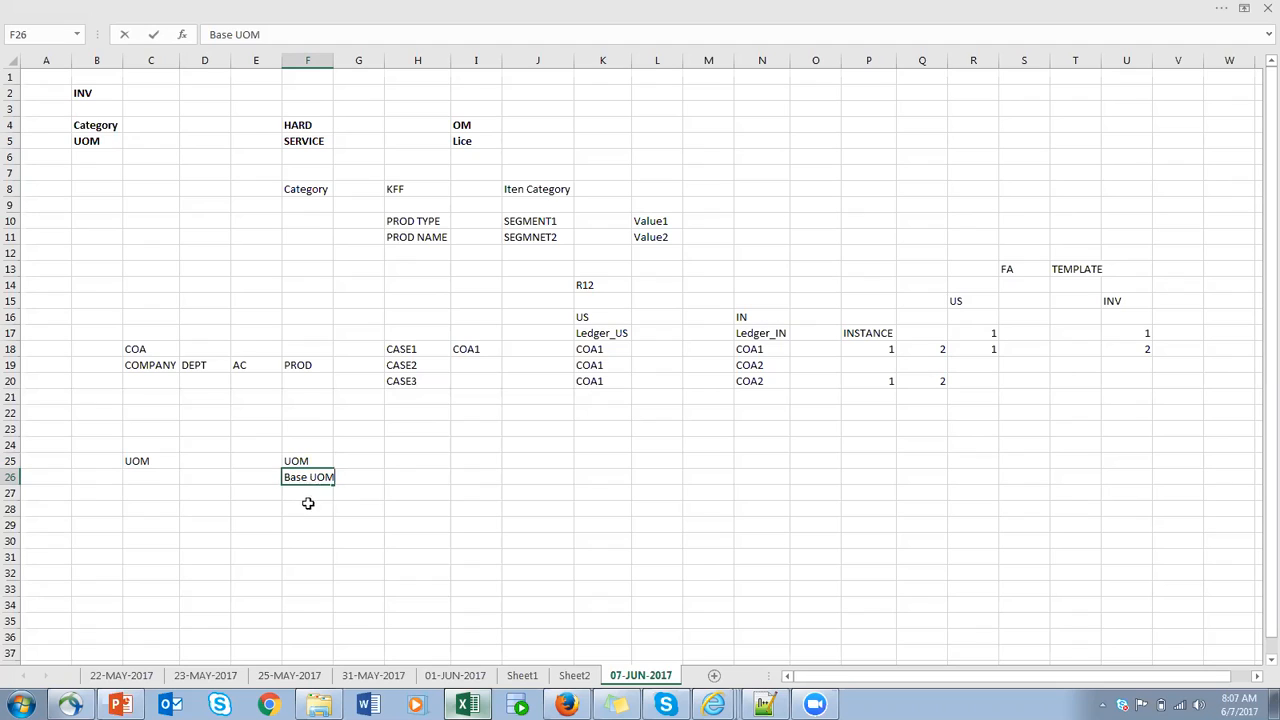
pyautogui.click(313, 494)
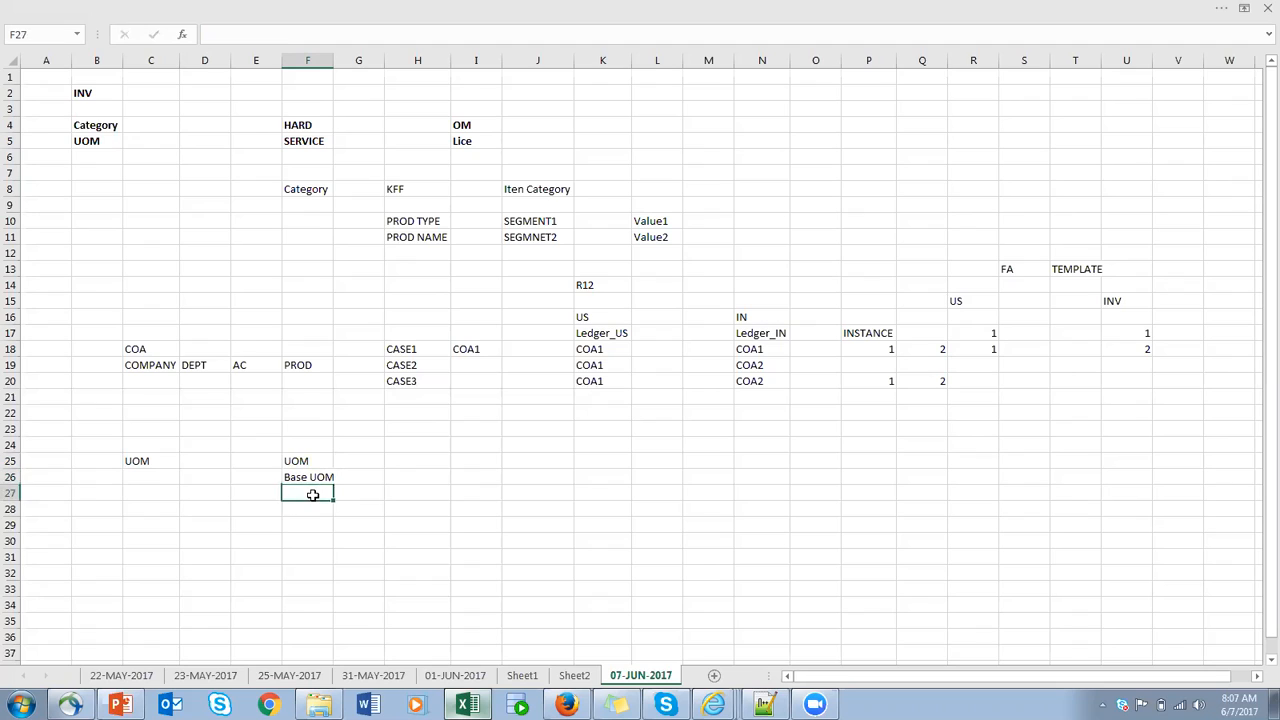
# - Enter UOM Class in F27 below Base UOM and fit column F's width to its contents
pyautogui.write('UOM Class')
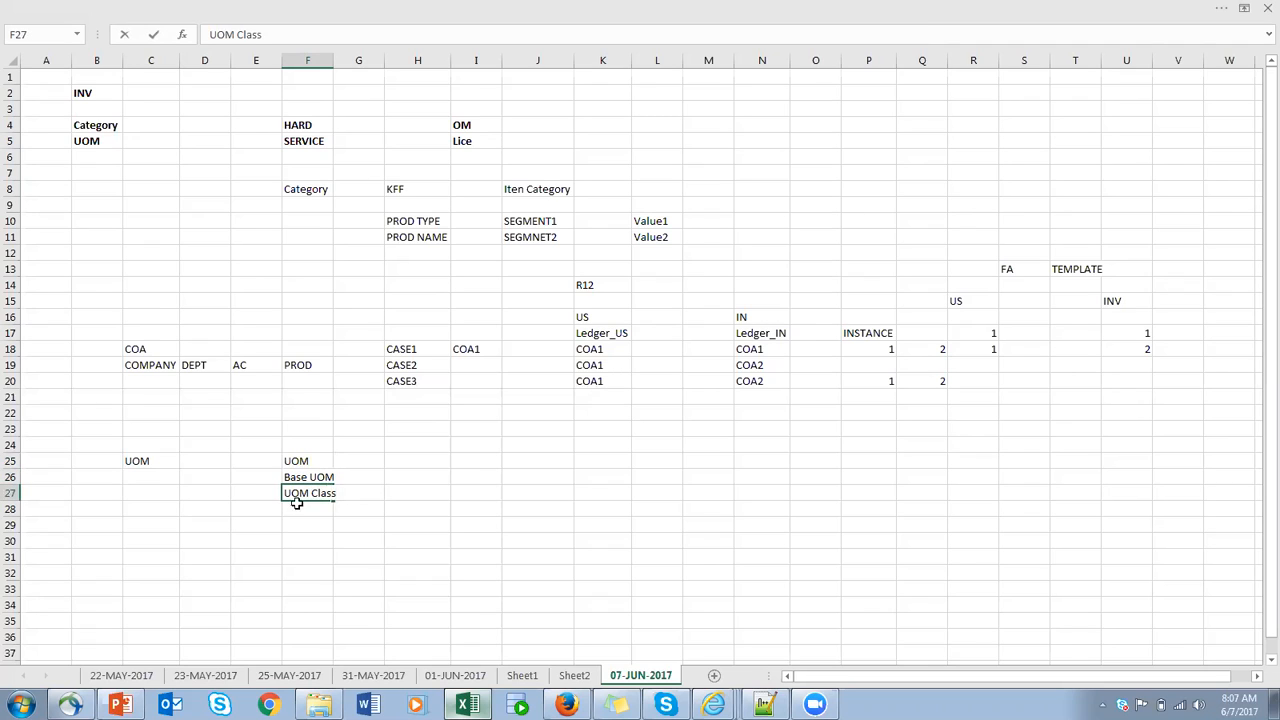
pyautogui.click(395, 477)
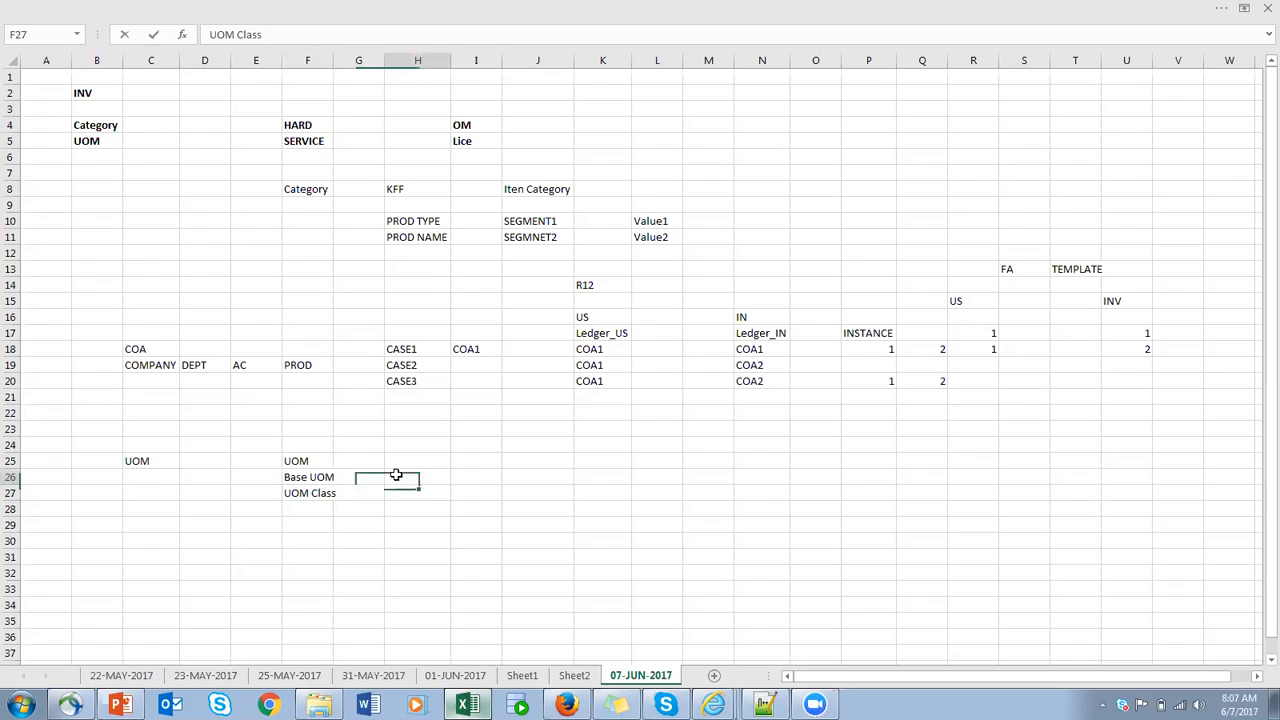
pyautogui.doubleClick(333, 60)
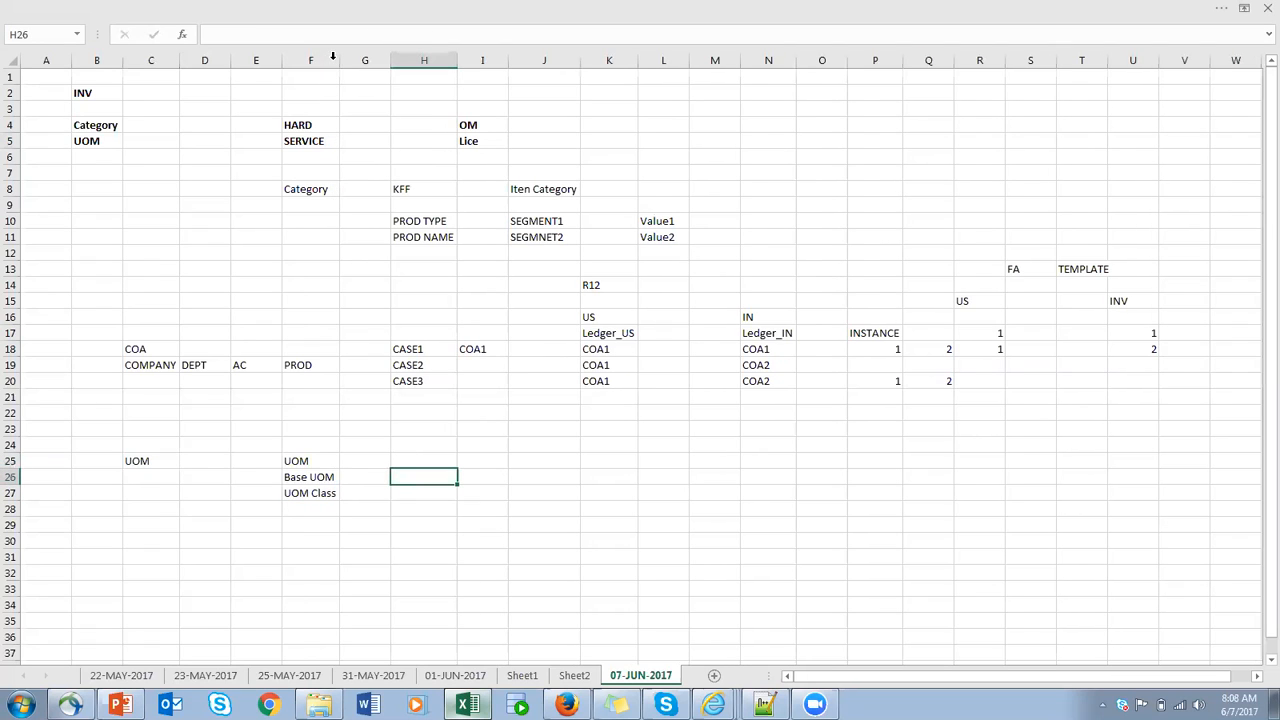
# - Enter QTY in J25 as the example class, with EACH in L25 and DOZEN in L26
pyautogui.click(566, 461)
pyautogui.write('QTY')
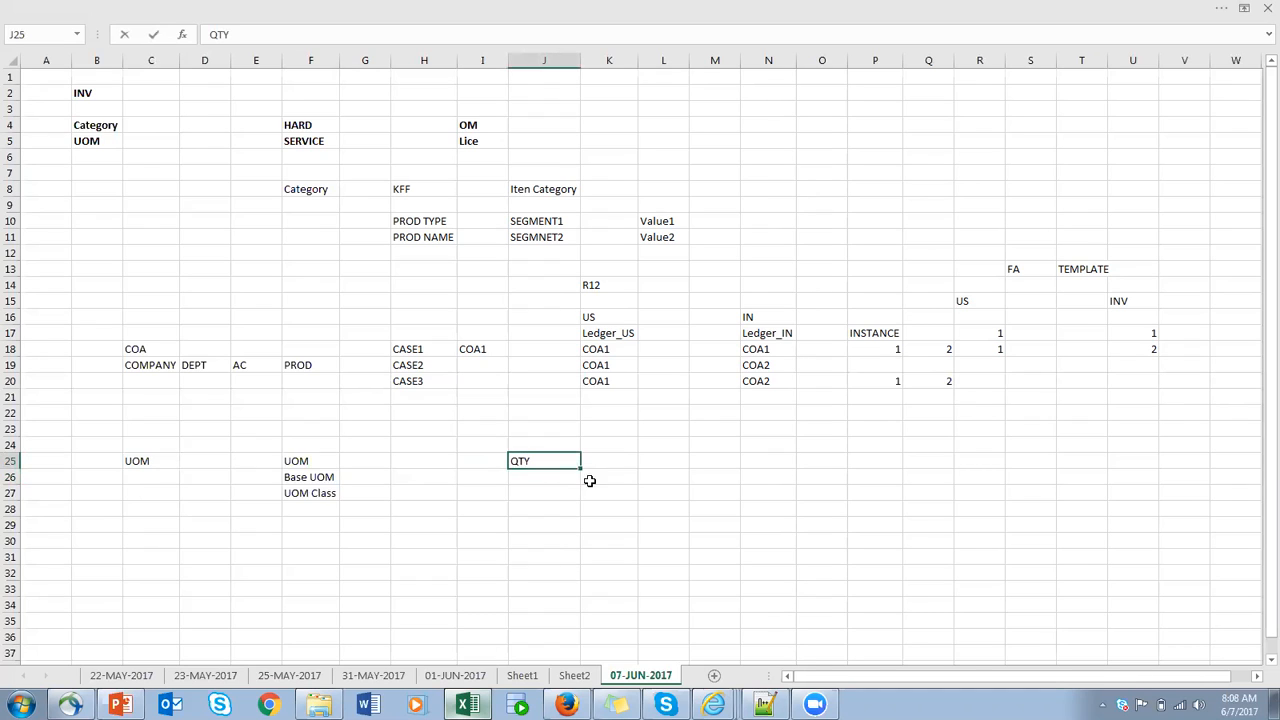
pyautogui.click(664, 461)
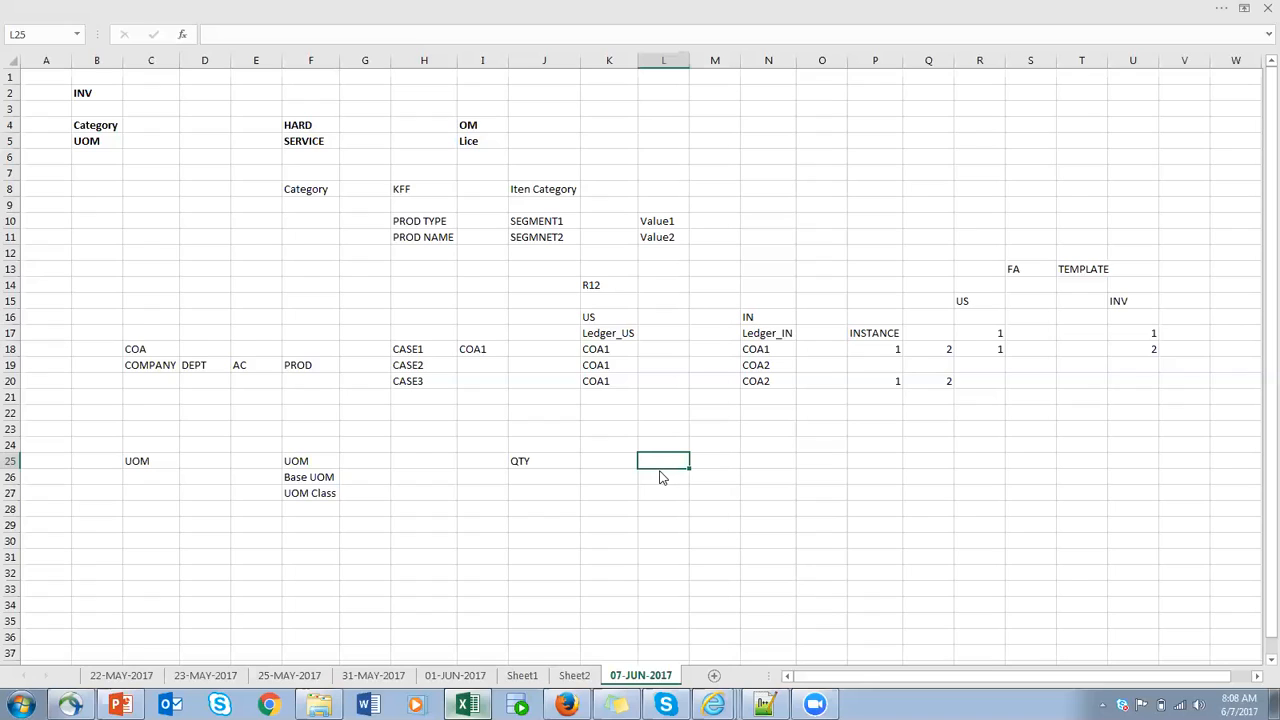
pyautogui.write('EACH')
pyautogui.click(665, 478)
pyautogui.write('DOZEN')
# - Extend the QTY unit list with BOX of 5 in L27 and BOX of 12 in L28
pyautogui.click(667, 492)
pyautogui.write('BOX o')
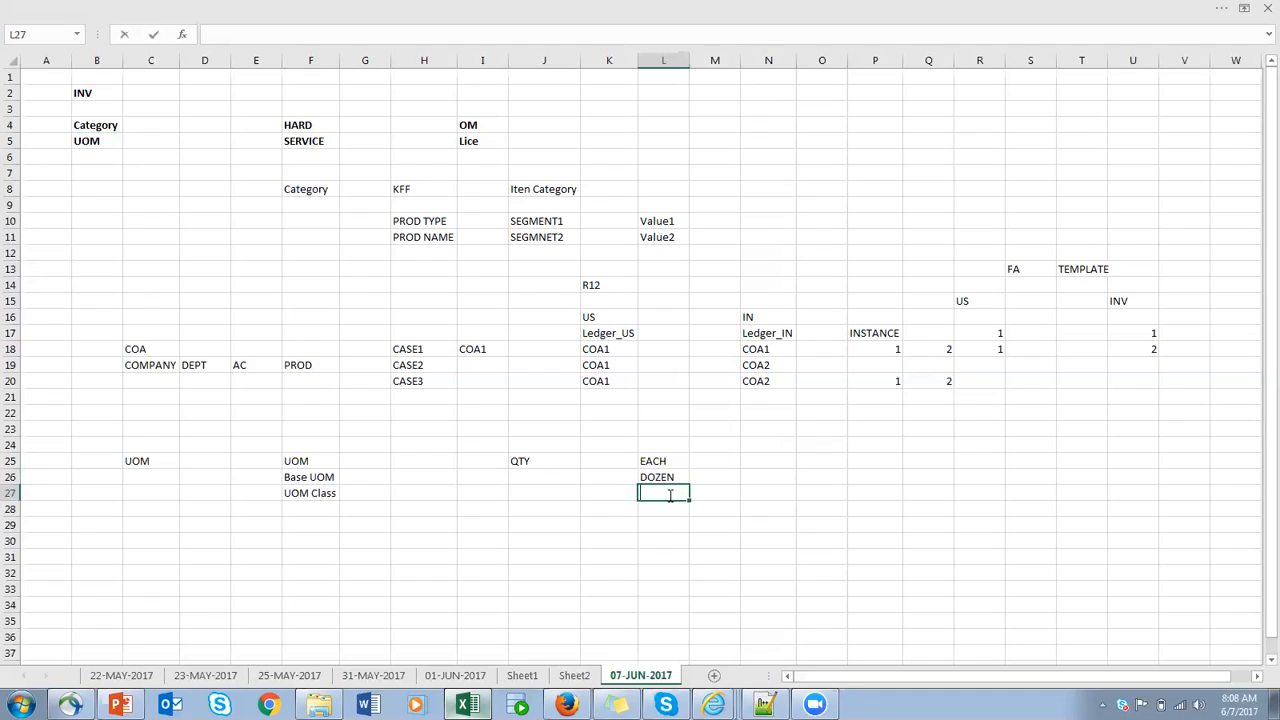
pyautogui.write('f %')
pyautogui.press('BackSpace')
pyautogui.press('BackSpace')
pyautogui.write('5')
pyautogui.click(649, 516)
pyautogui.write('BOX ')
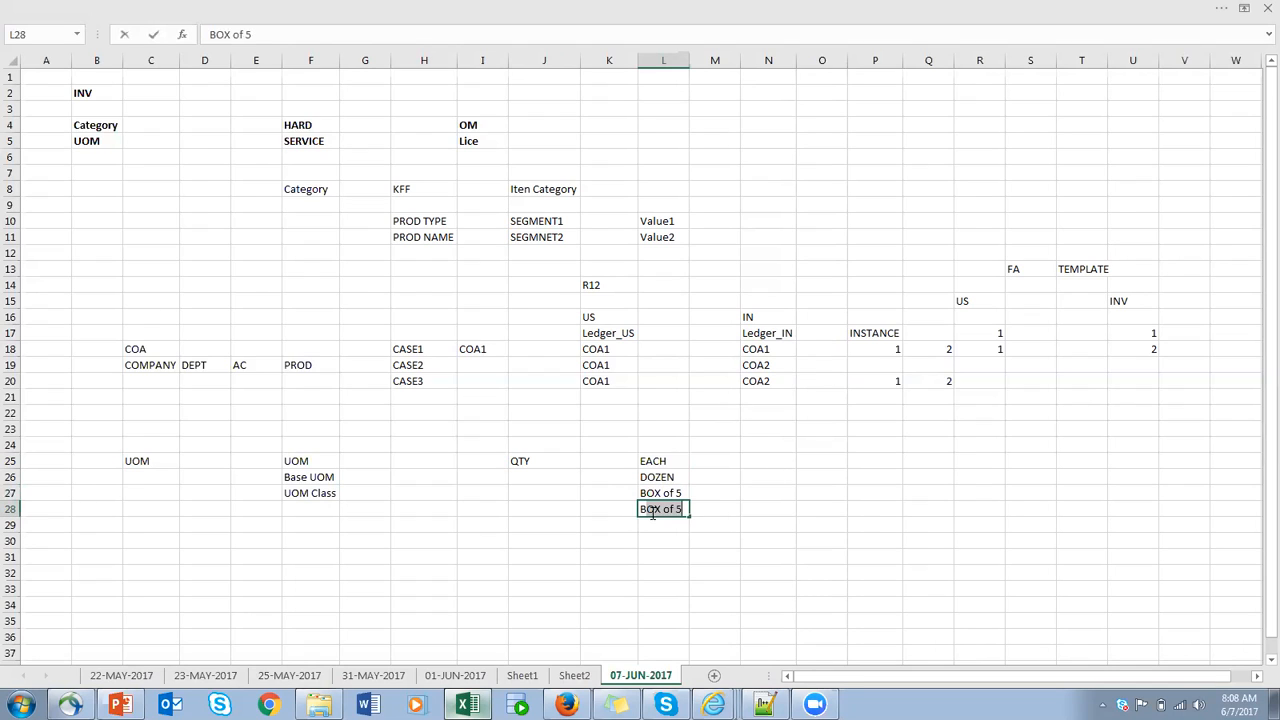
pyautogui.write('of 12')
pyautogui.click(759, 479)
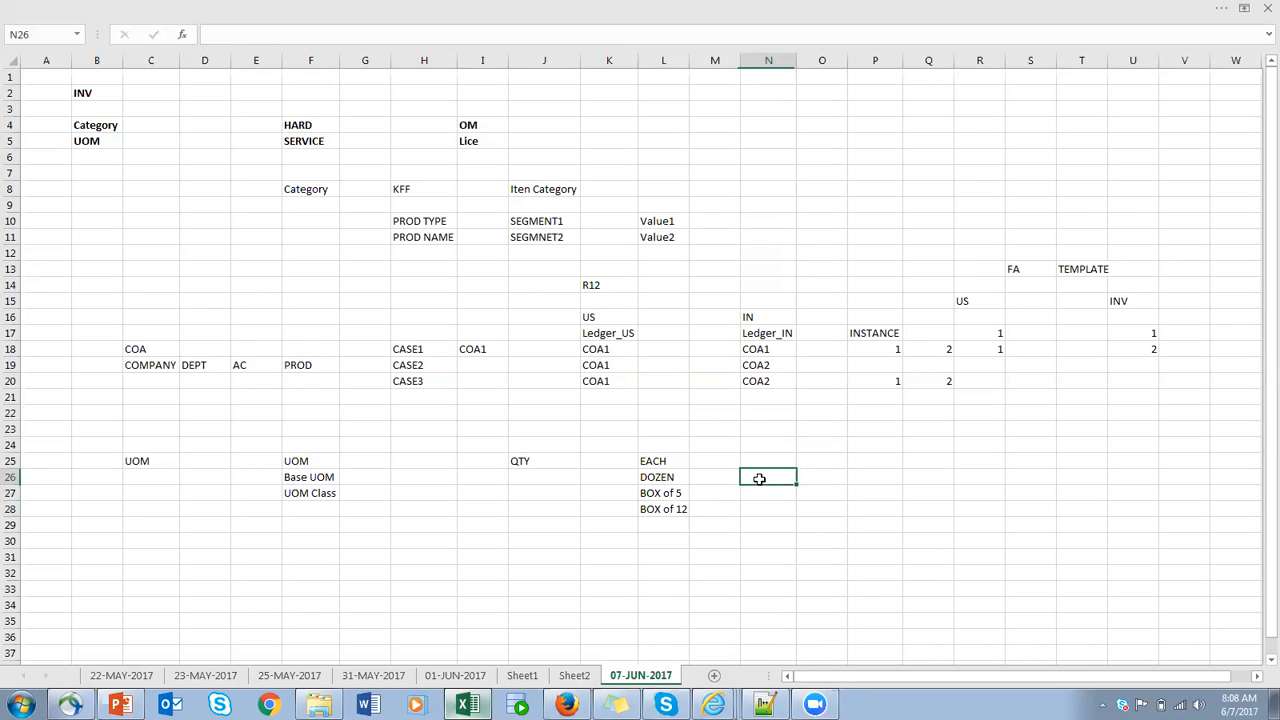
# - Switch to the PowerPoint training deck and find the UOM slide to examine its box and bottle illustration
pyautogui.click(118, 705)
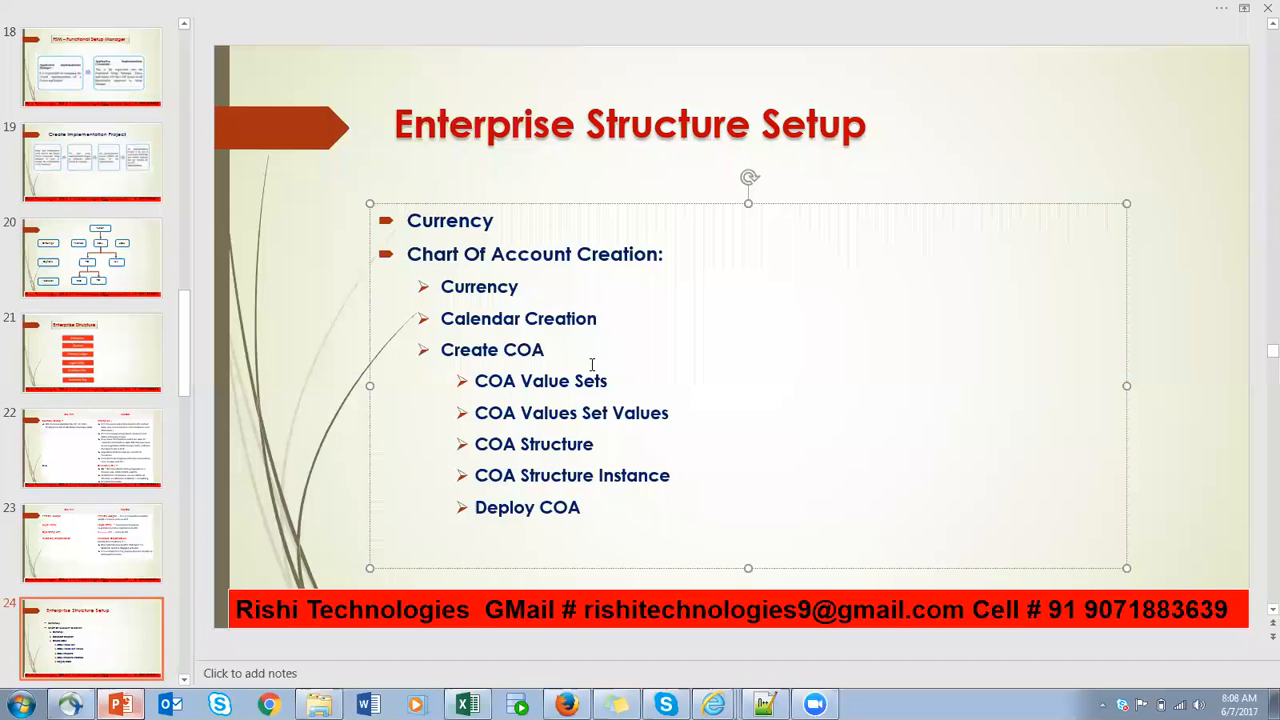
pyautogui.scroll(-11, 614, 371)
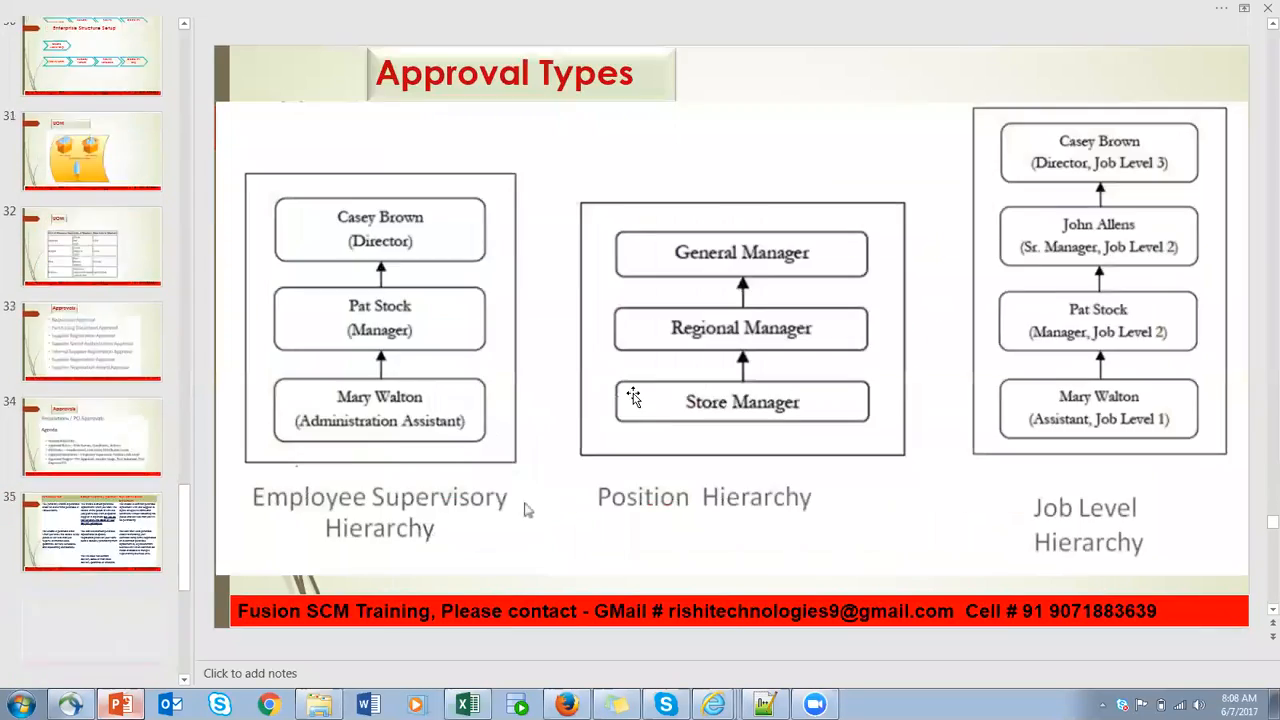
pyautogui.scroll(-7, 633, 397)
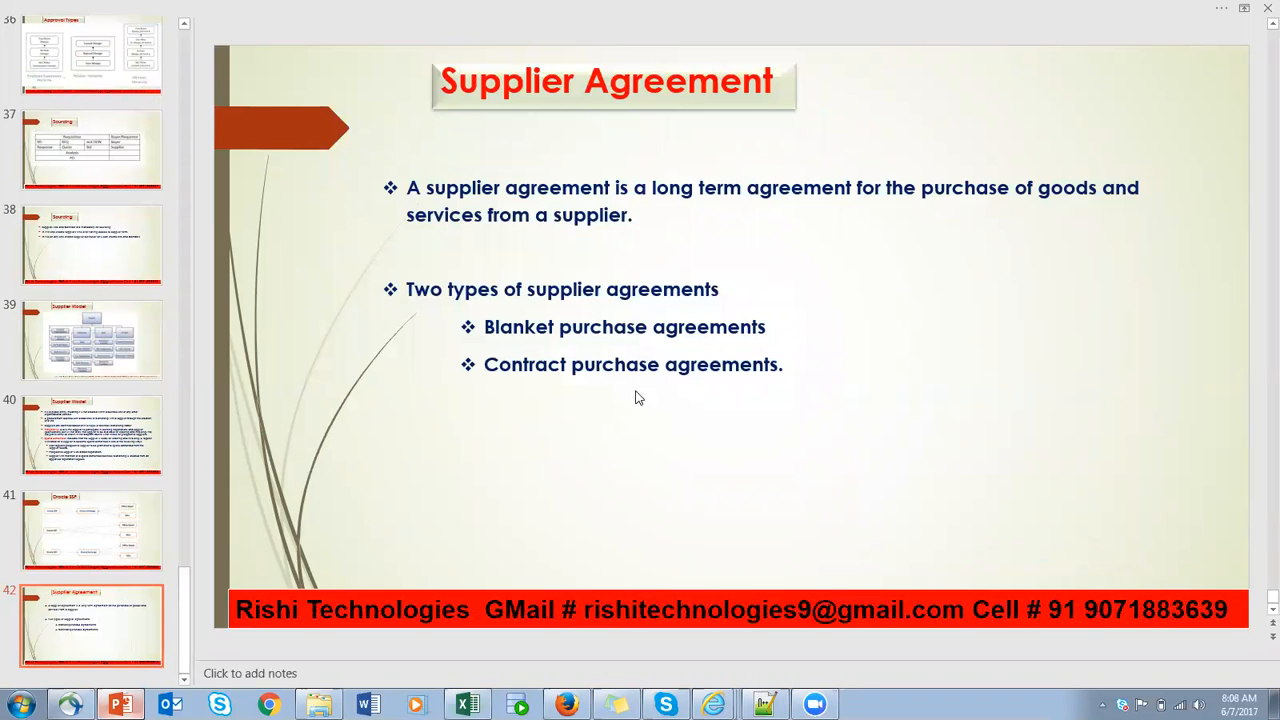
pyautogui.scroll(2, 505, 325)
pyautogui.scroll(-2, 515, 340)
pyautogui.scroll(3, 592, 410)
pyautogui.scroll(10, 594, 440)
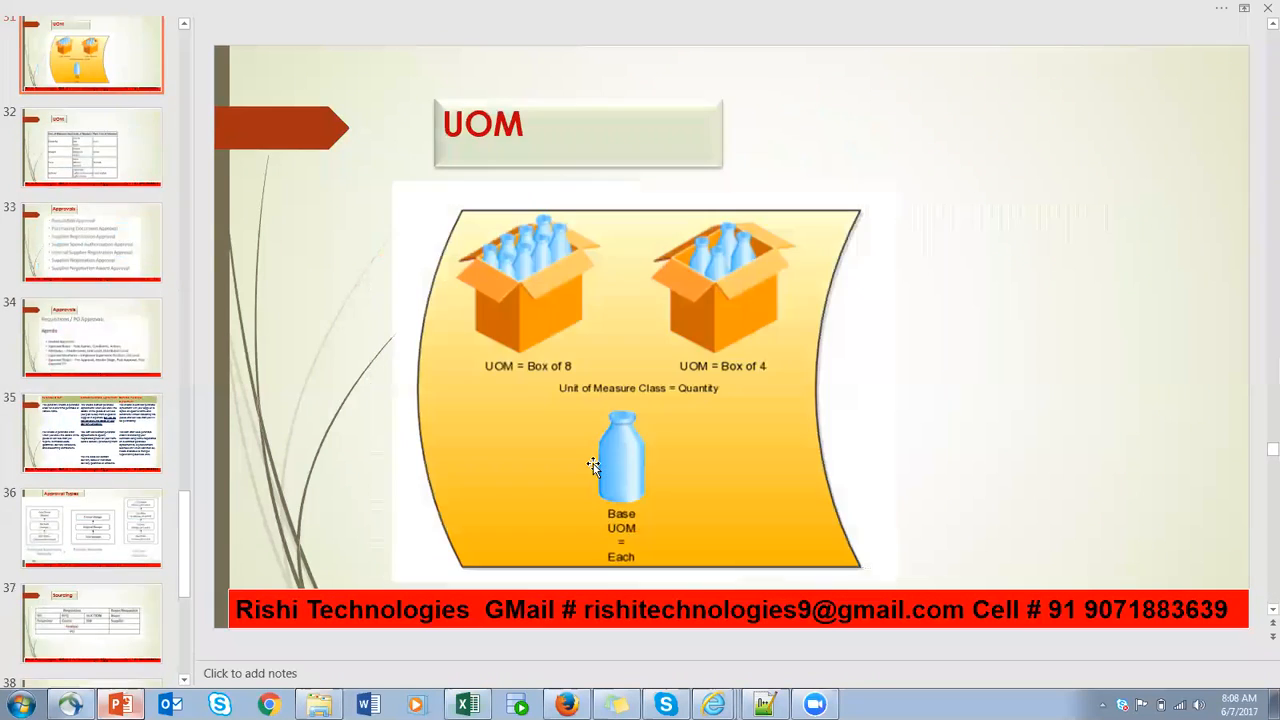
pyautogui.scroll(-2, 580, 470)
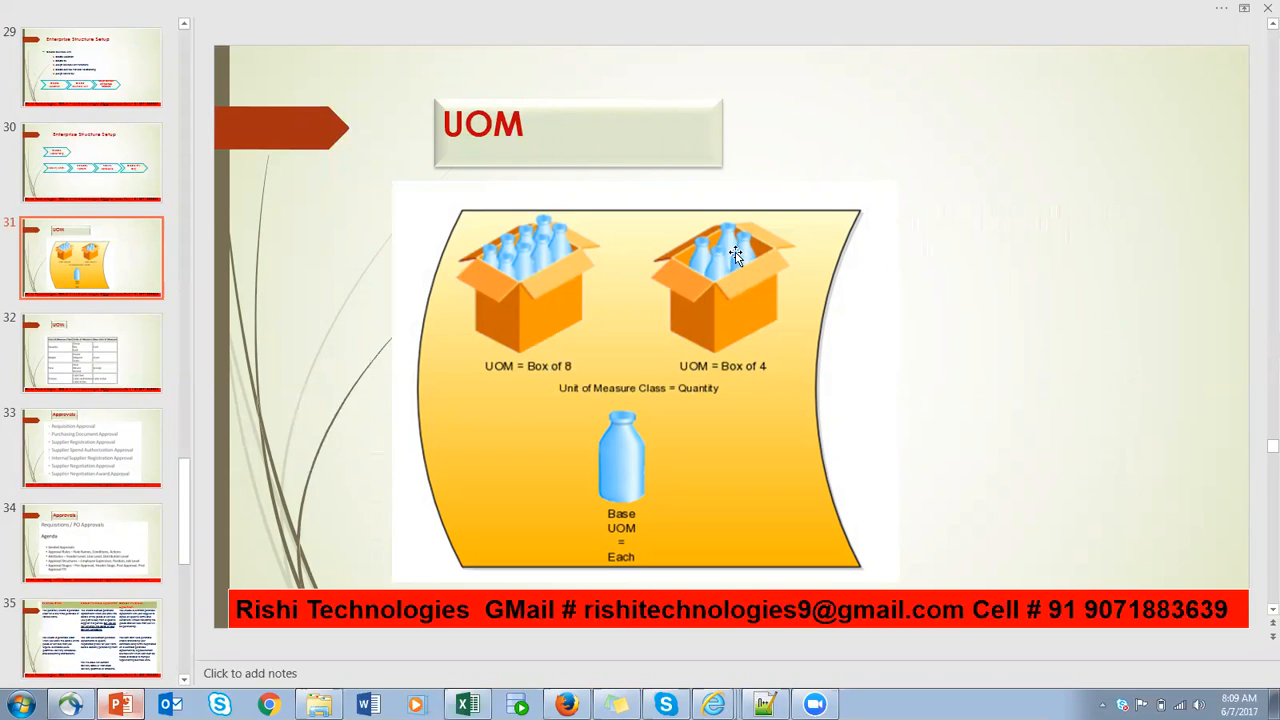
# - Switch back to the Excel notes and review the UOM Class label, the QTY class and its units in L25:L28
pyautogui.click(469, 702)
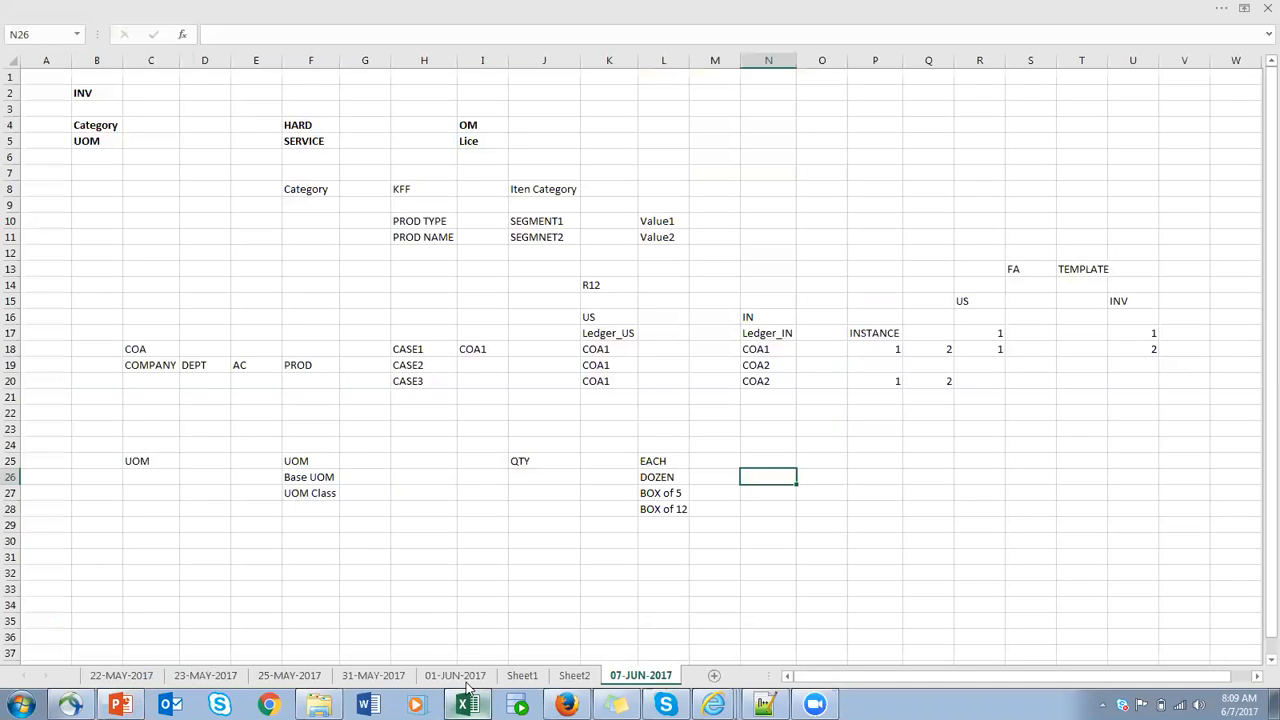
pyautogui.click(325, 494)
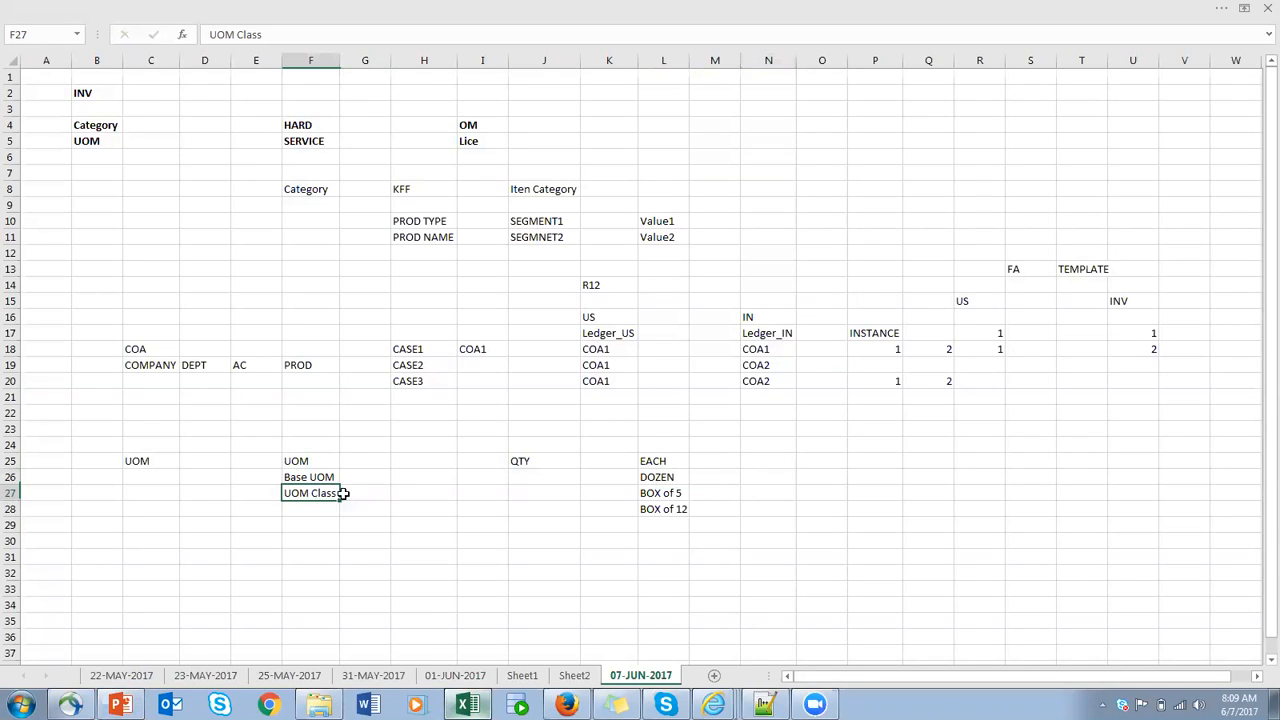
pyautogui.click(531, 465)
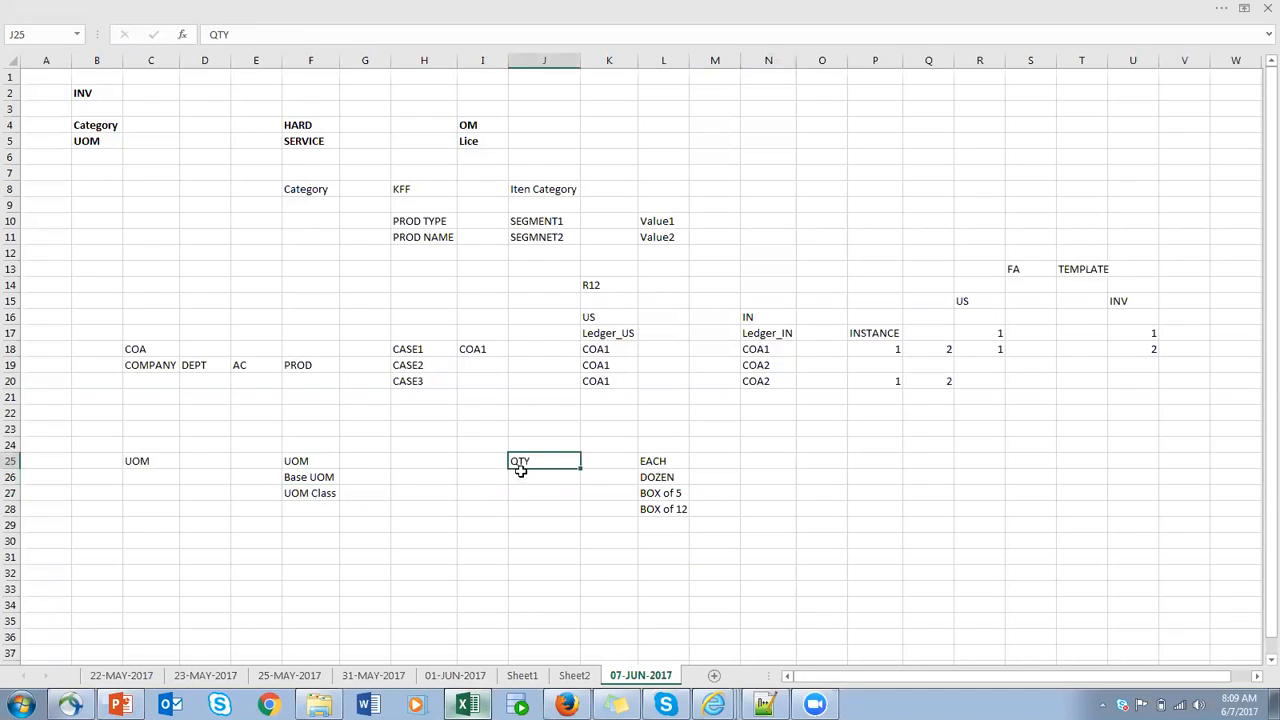
pyautogui.click(662, 461)
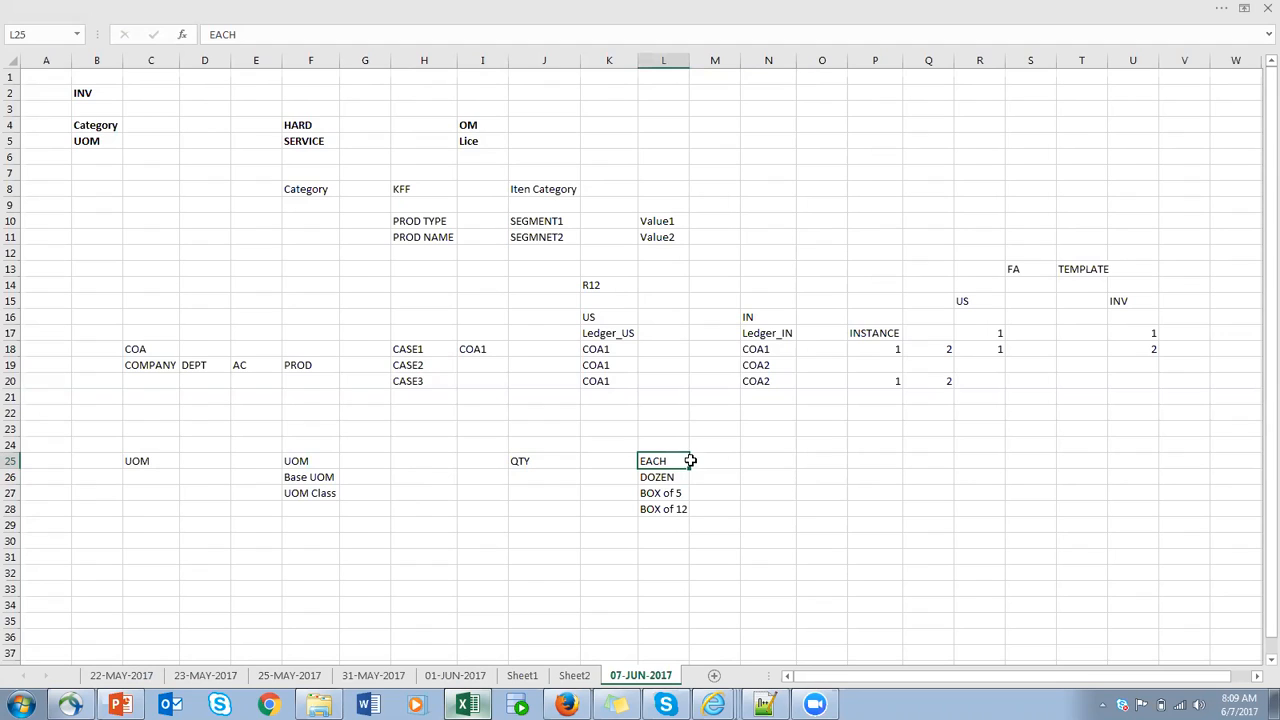
pyautogui.click(676, 479)
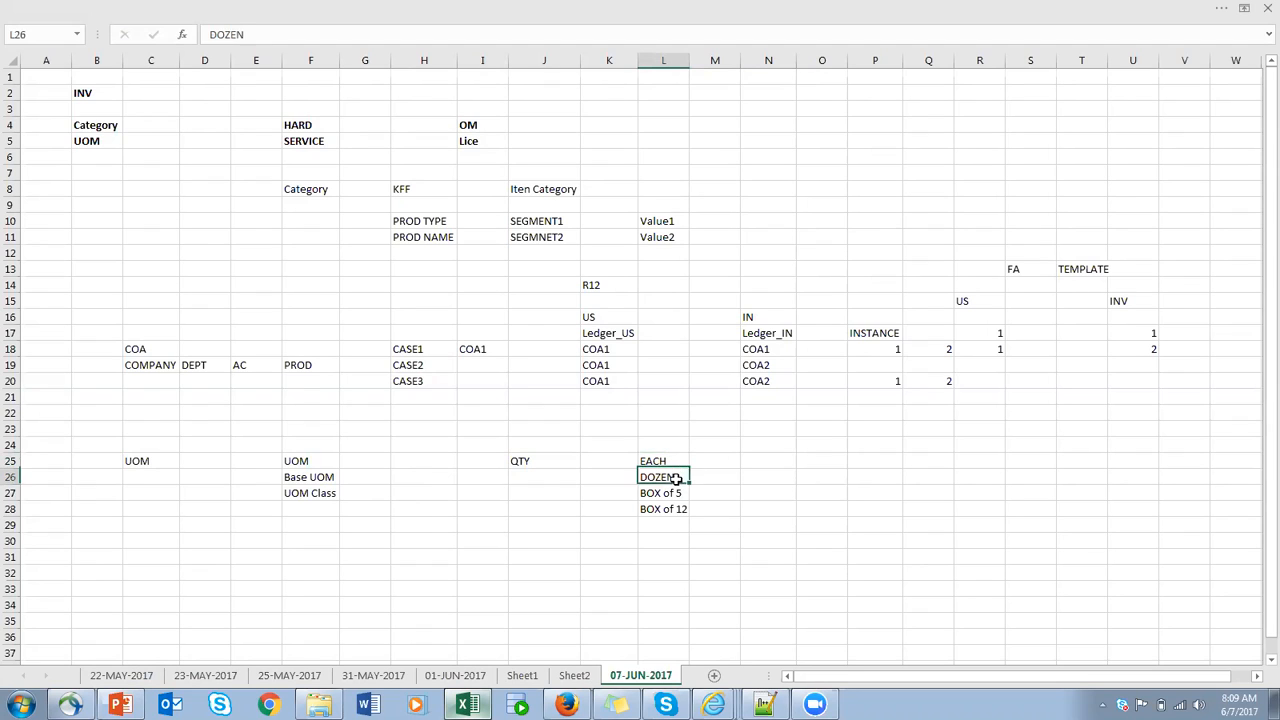
pyautogui.click(671, 494)
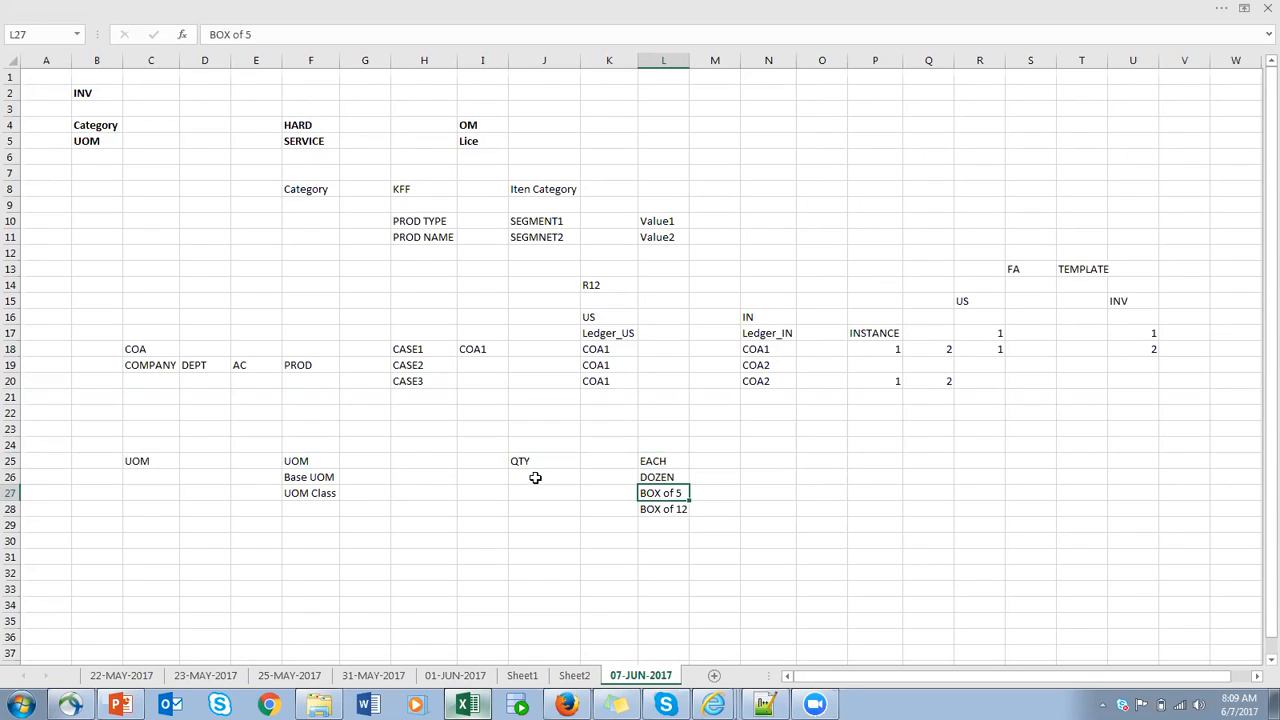
pyautogui.click(673, 509)
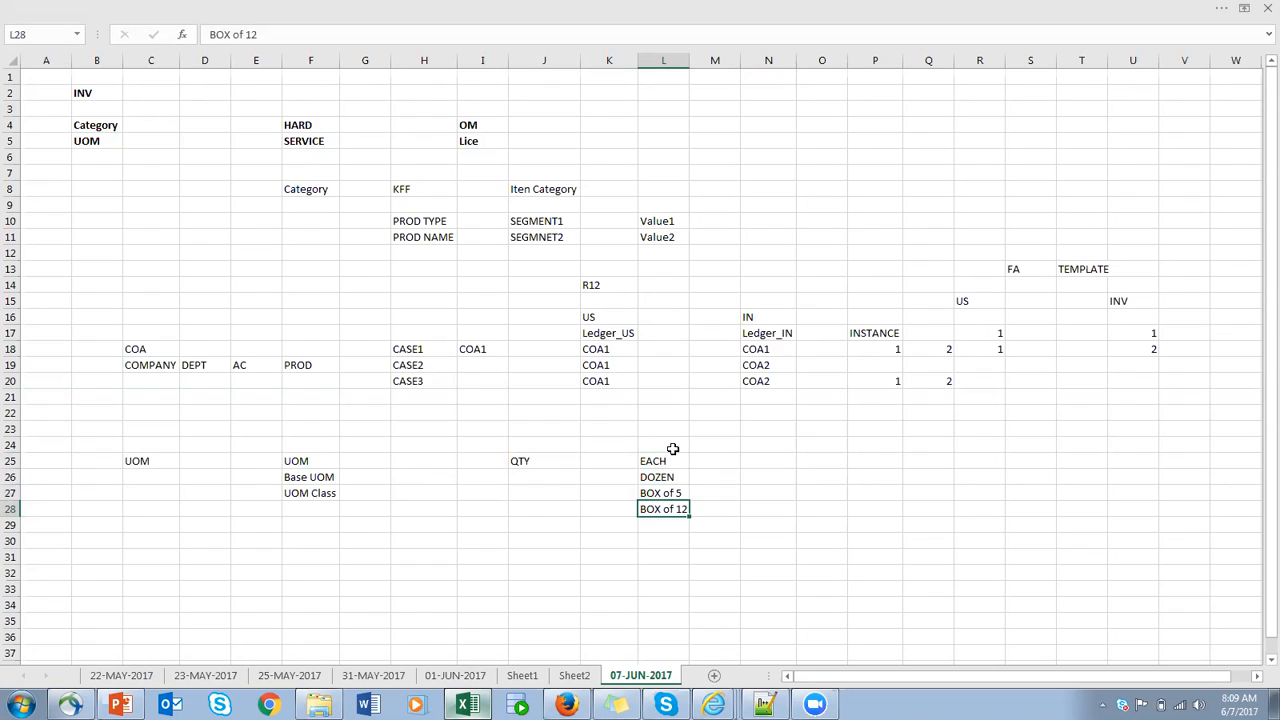
pyautogui.moveTo(680, 431); pyautogui.dragTo(697, 559)
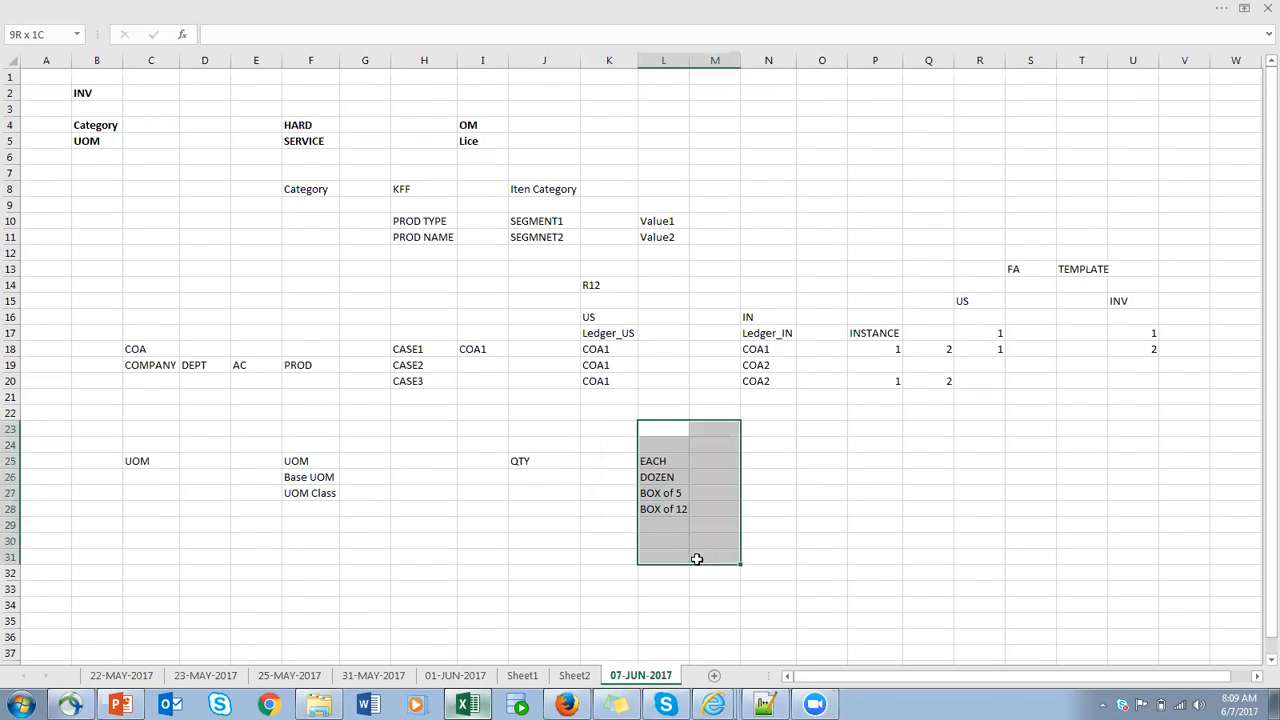
pyautogui.moveTo(609, 434); pyautogui.dragTo(739, 576)
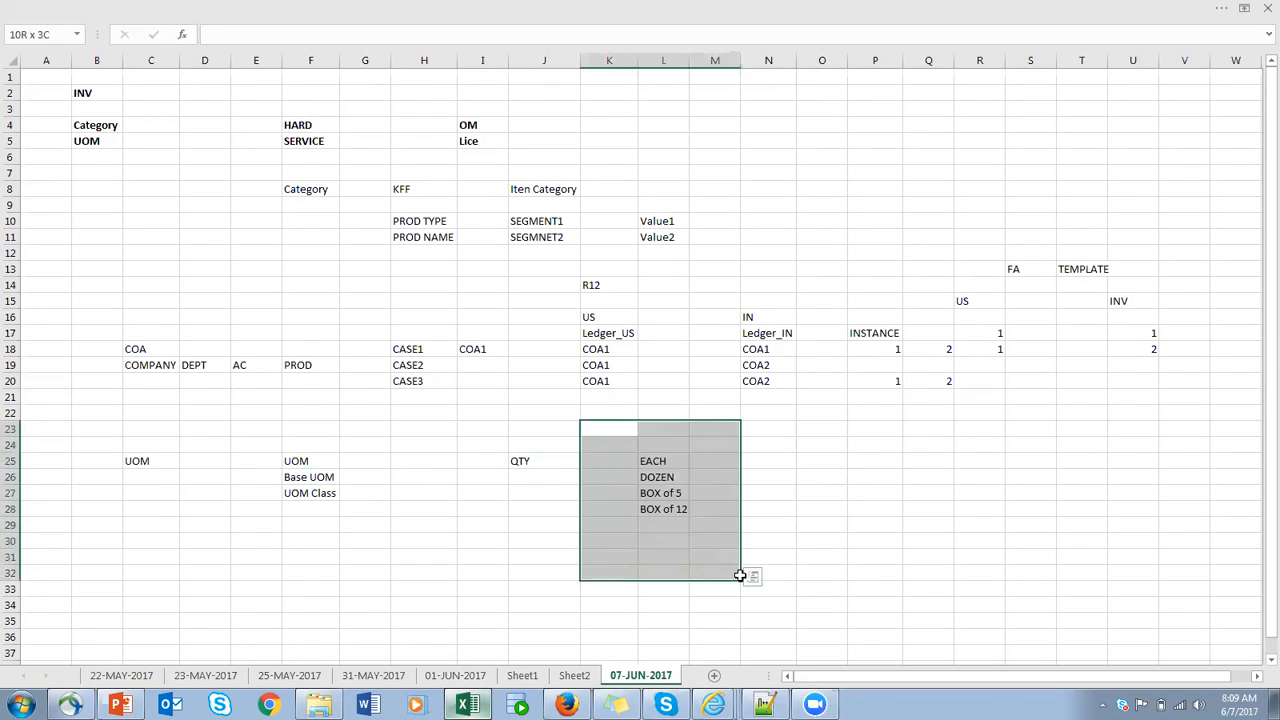
pyautogui.click(318, 494)
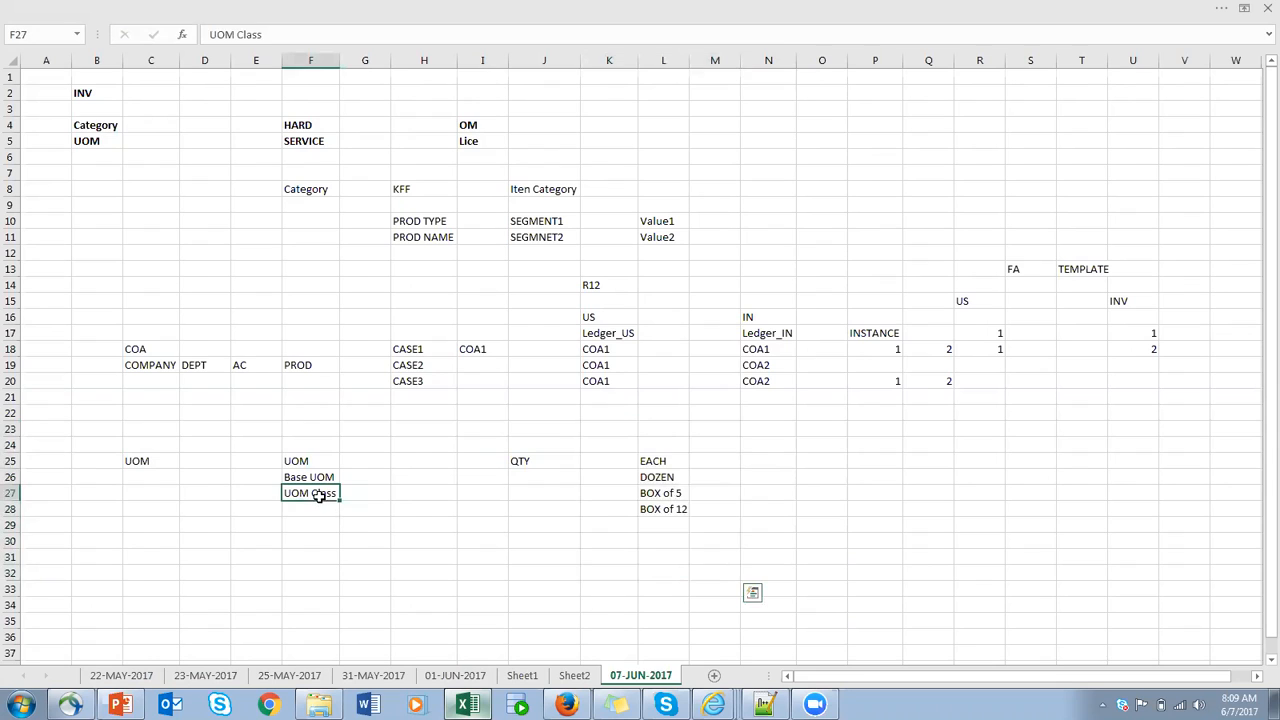
pyautogui.click(548, 465)
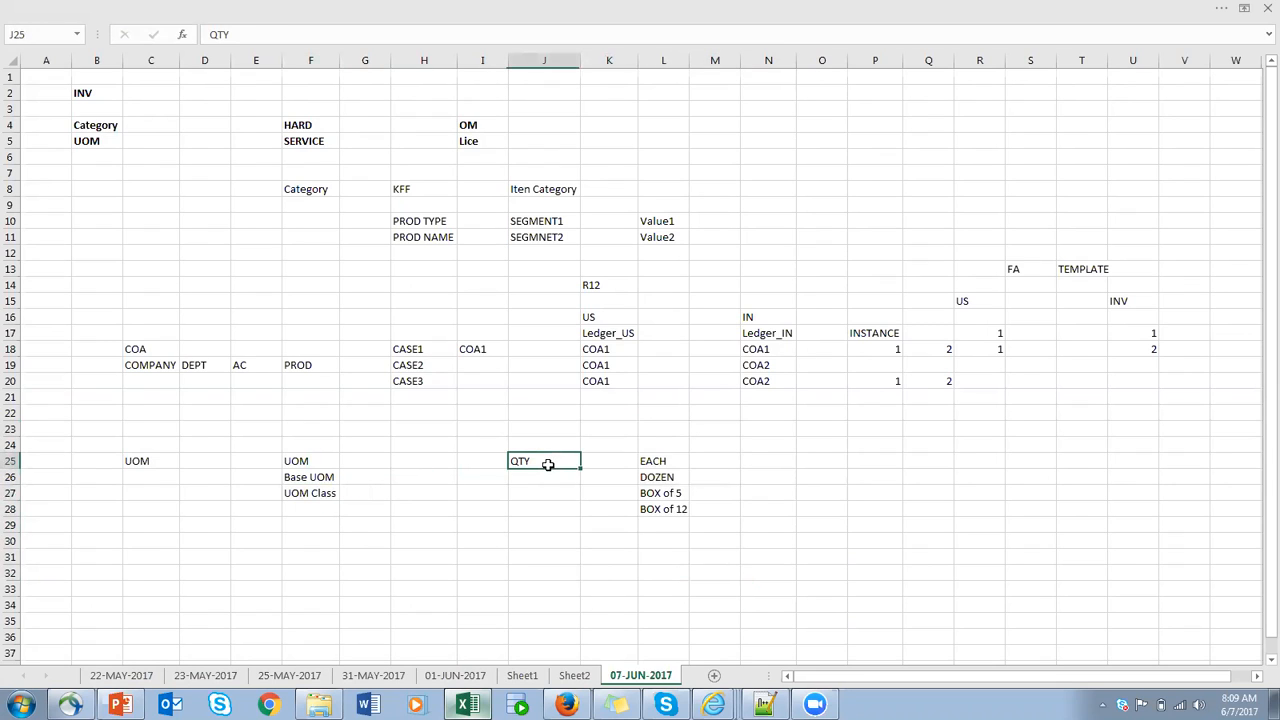
# - Start an item example in row 33 with TEM in C33 and EACH in E33
pyautogui.click(145, 588)
pyautogui.write('TEM')
pyautogui.click(252, 590)
pyautogui.write('EACH')
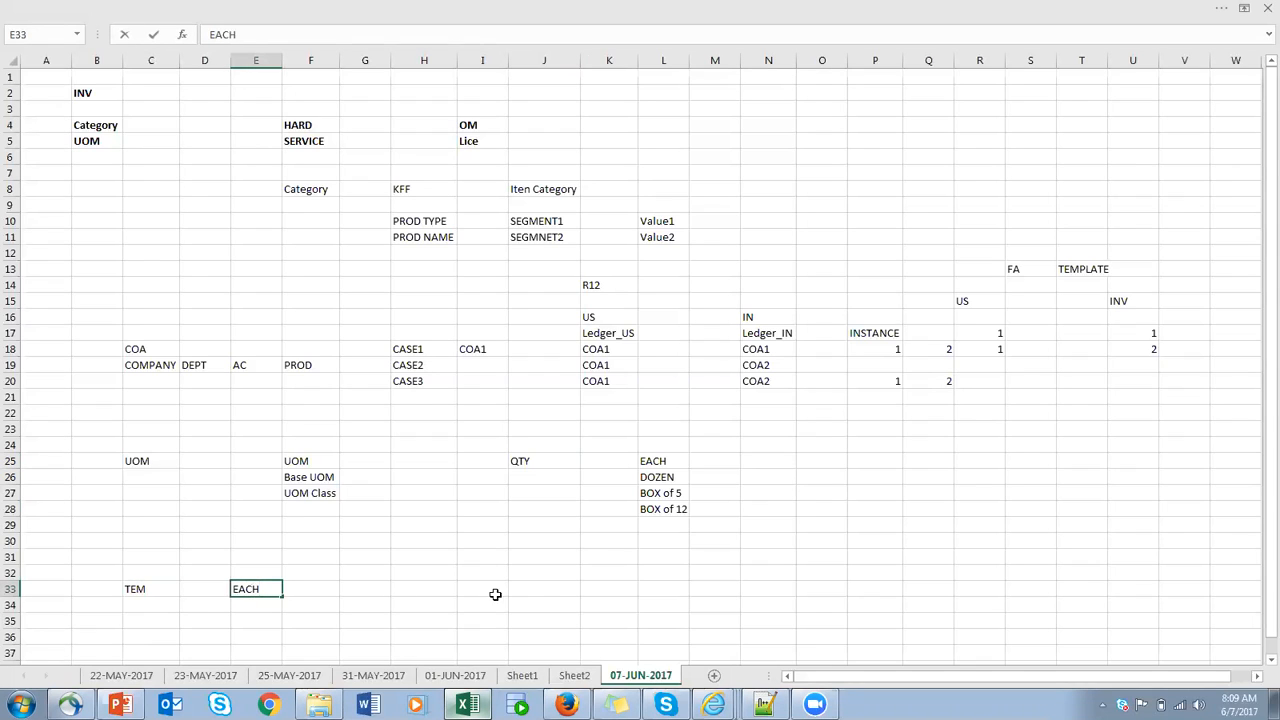
# - Complete the row 33 example with BOX Of 4 in J33 and 1 in K33 and N33, and correct C33 to ITEM1
pyautogui.click(538, 592)
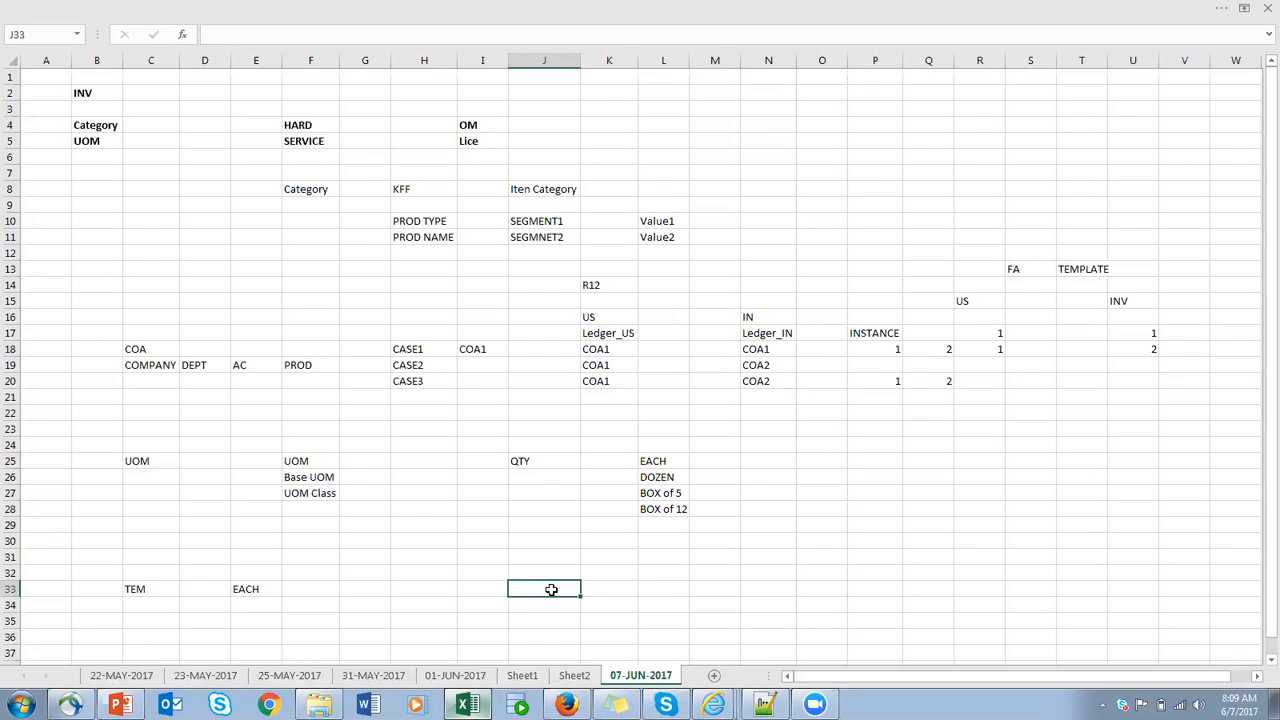
pyautogui.write('O')
pyautogui.write('O')
pyautogui.click(634, 590)
pyautogui.write('1')
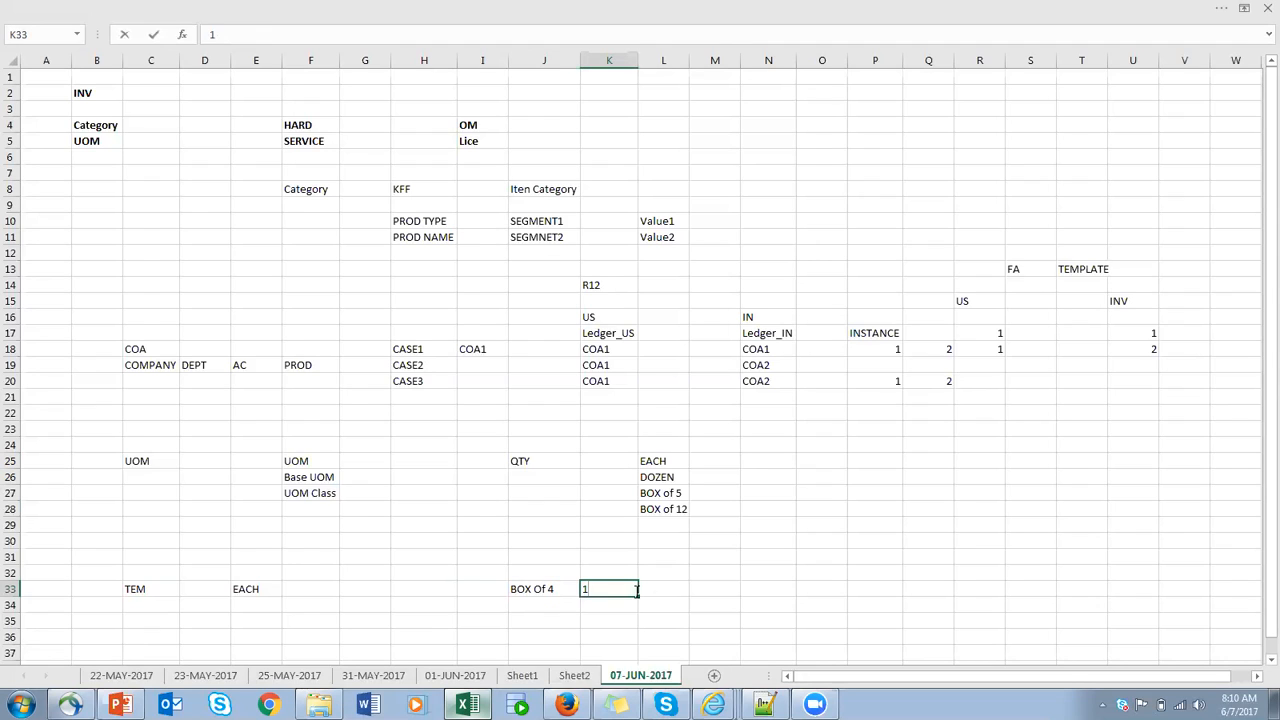
pyautogui.click(768, 590)
pyautogui.write('1')
pyautogui.click(824, 590)
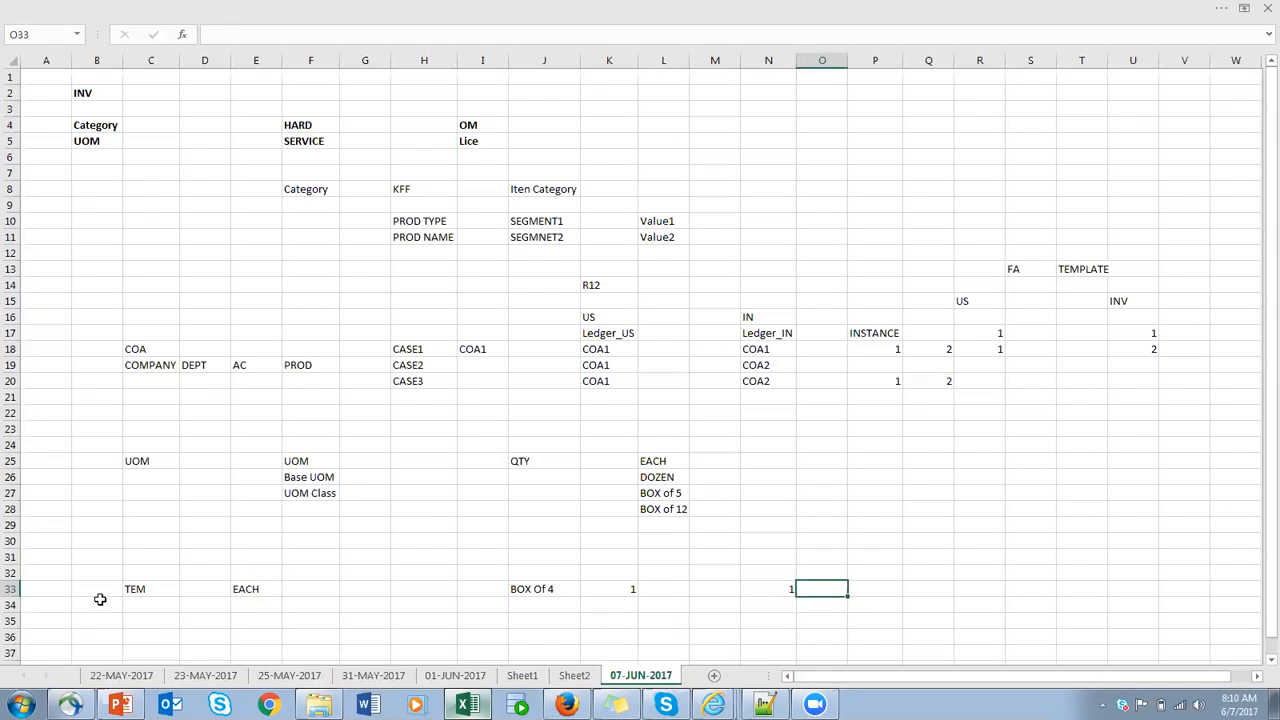
pyautogui.click(136, 590)
pyautogui.write('ITEM')
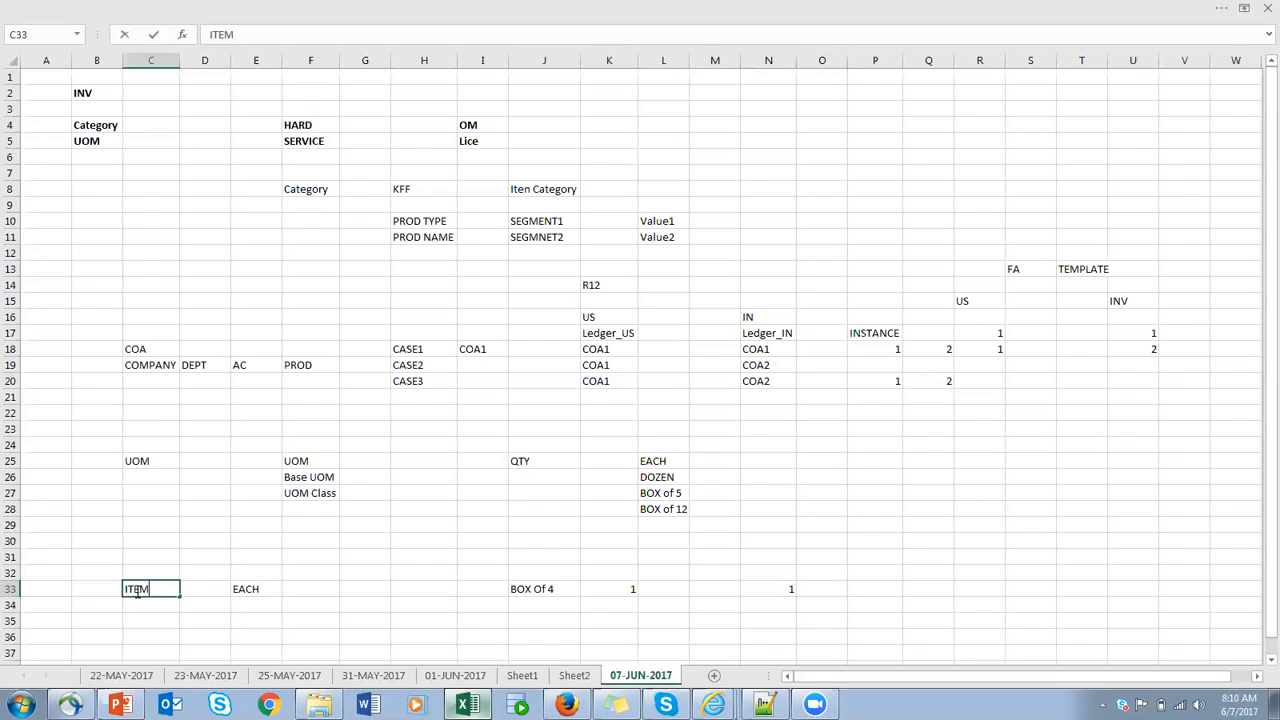
# - Review the item example in row 33, comparing the item and its EACH unit with the BOX Of 4 entry and quantities
pyautogui.click(238, 592)
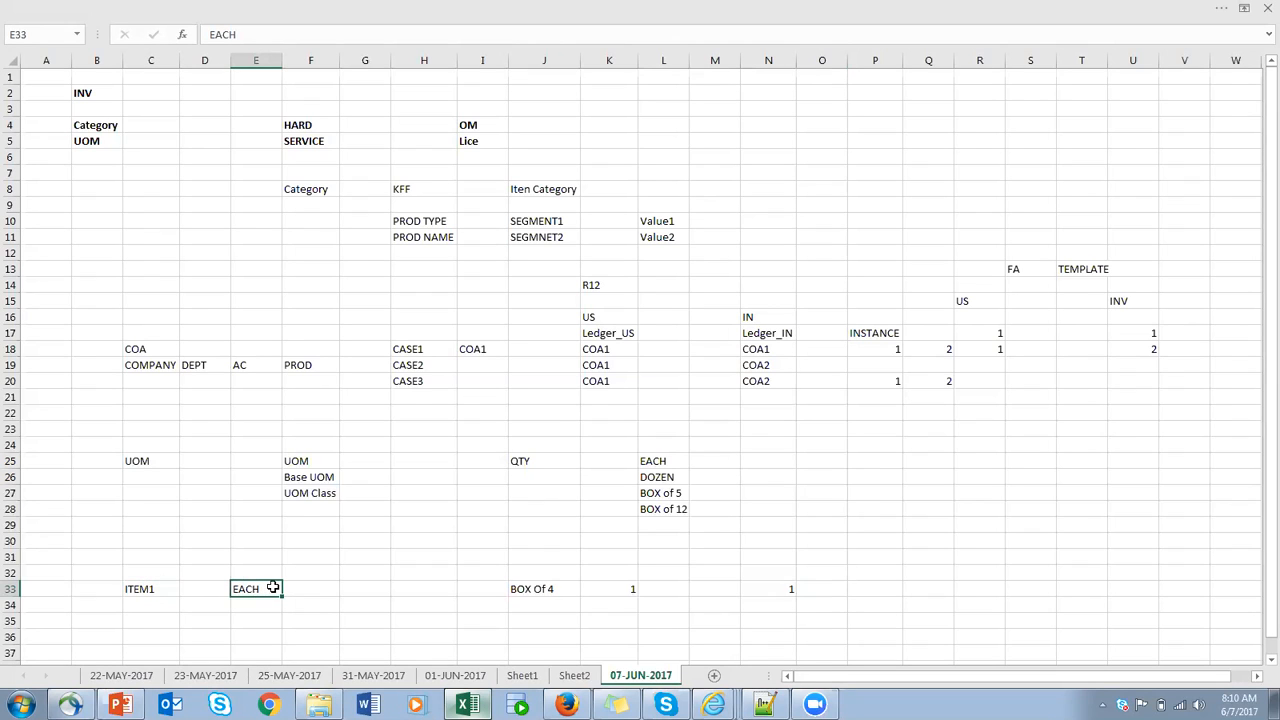
pyautogui.click(568, 591)
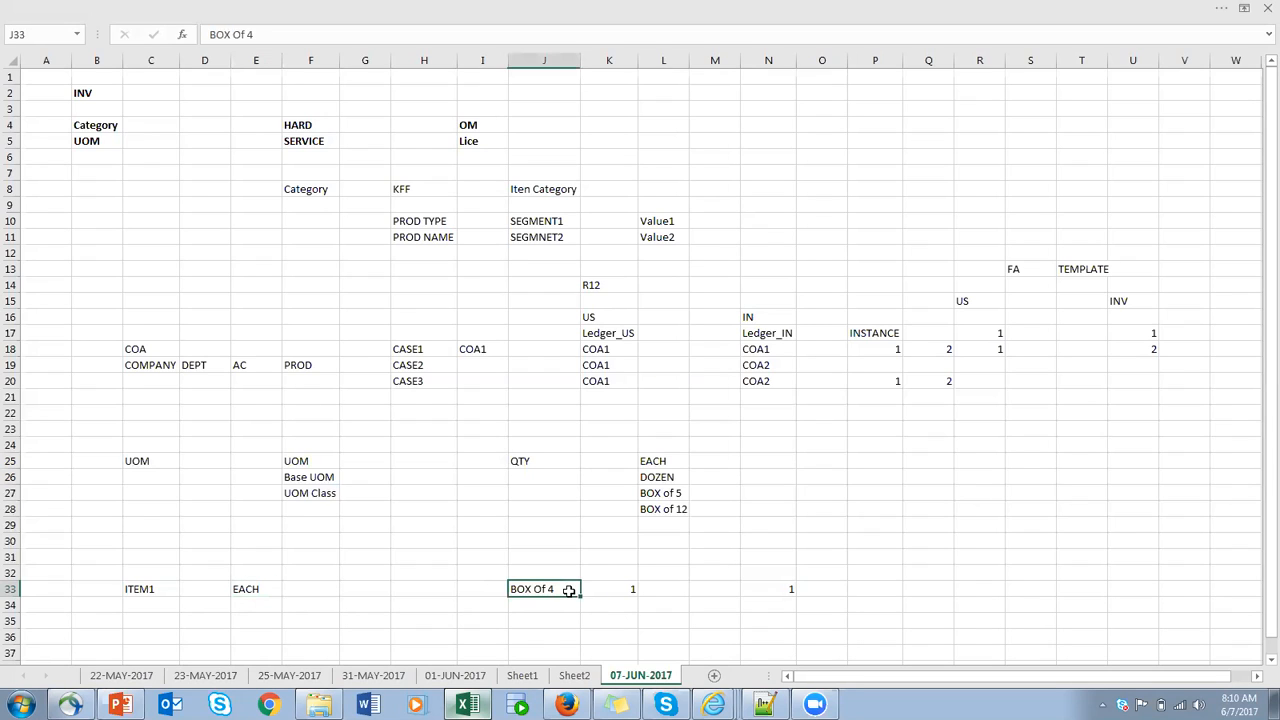
pyautogui.click(632, 590)
pyautogui.click(788, 591)
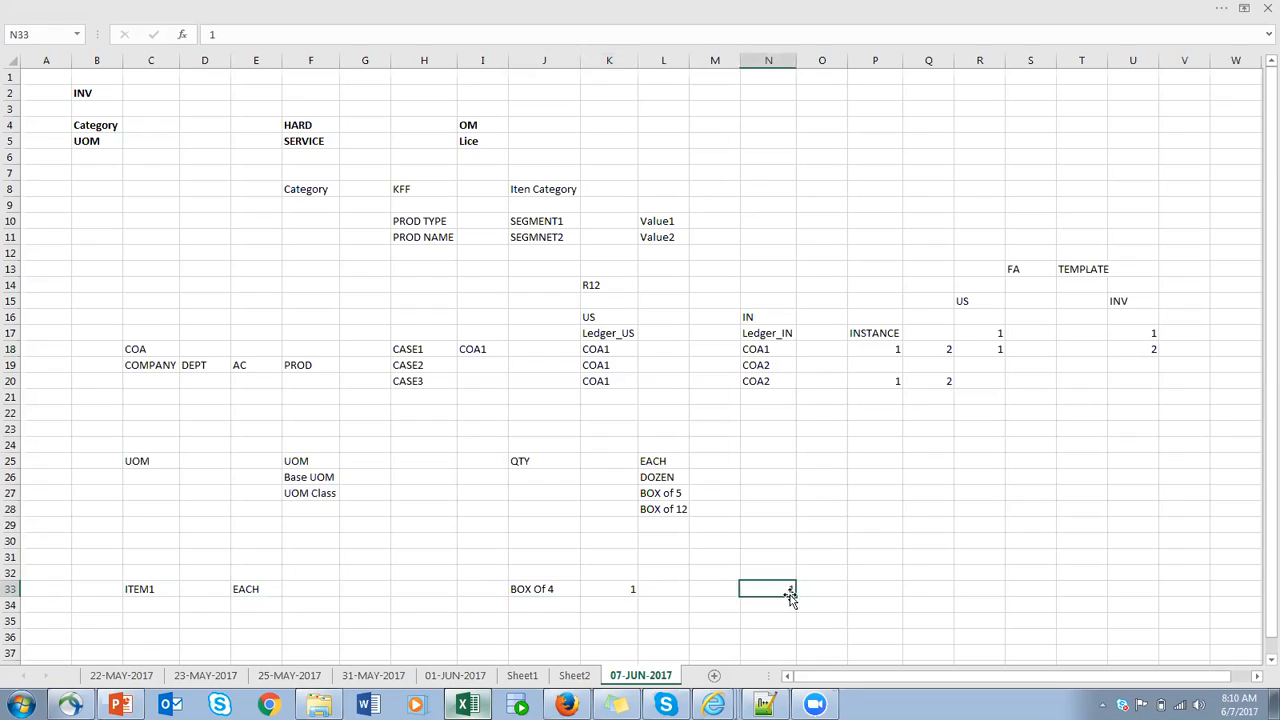
pyautogui.click(980, 594)
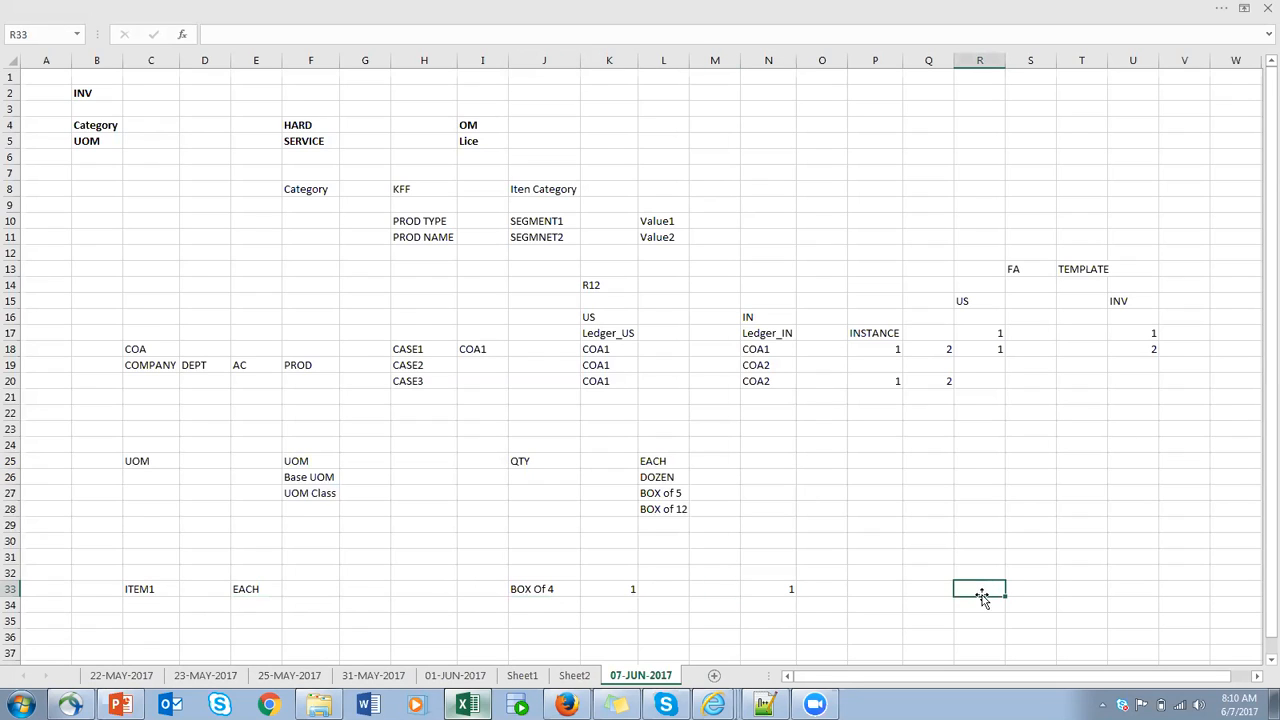
pyautogui.click(136, 596)
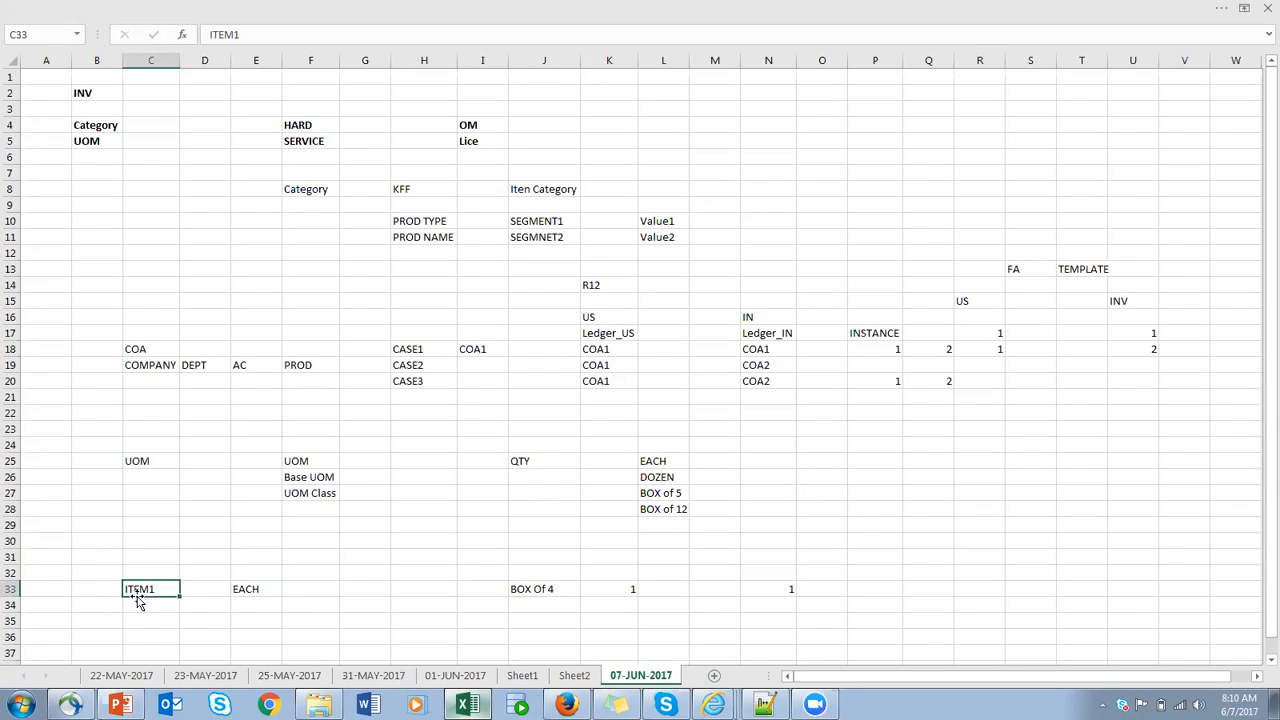
pyautogui.click(568, 590)
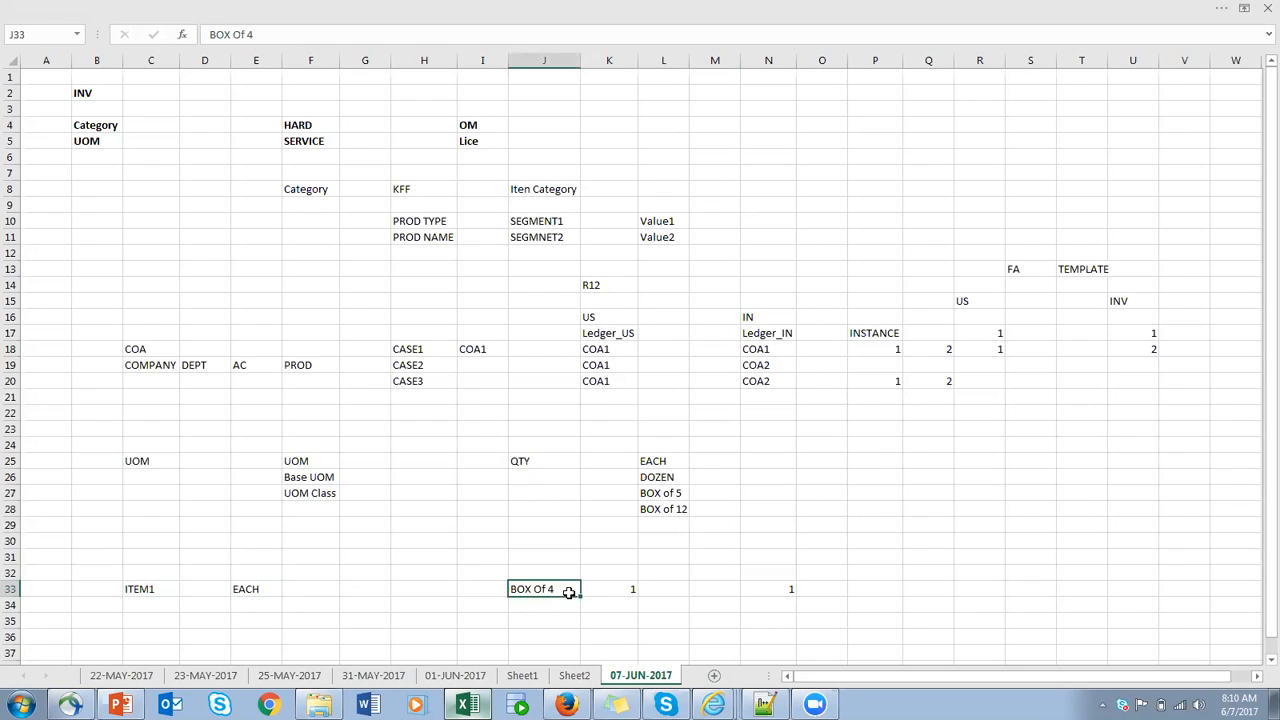
# - Enter 4 in S33 as the quantity in base units for the ITEM1 example
pyautogui.click(1047, 590)
pyautogui.write('4')
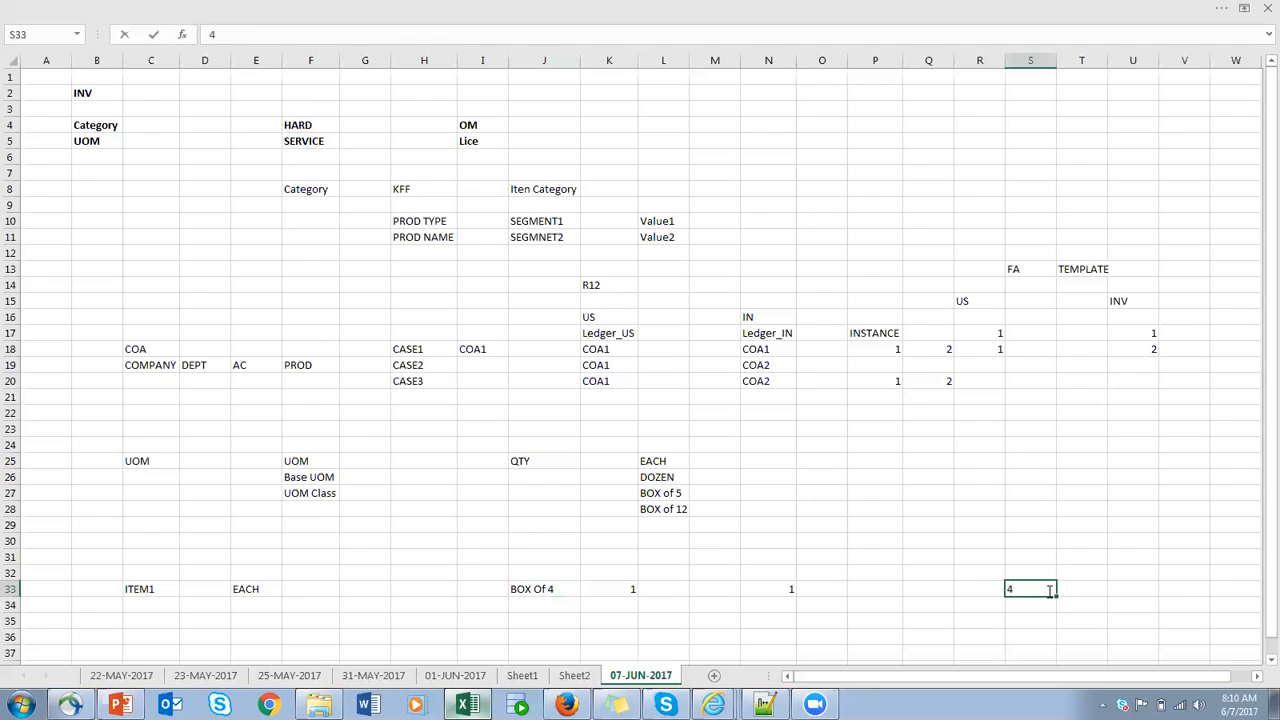
pyautogui.click(976, 604)
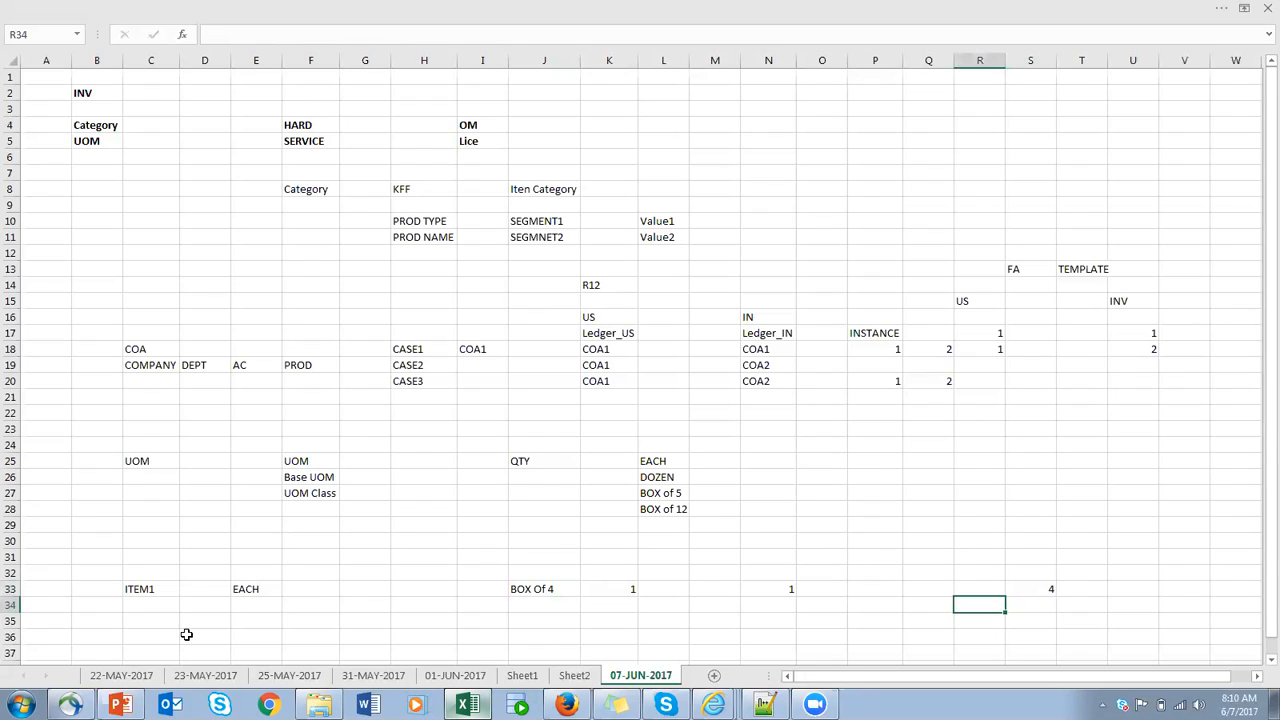
# - Compare the EACH unit in E33 with the BOX Of 4 entry in J33 and the same unit in the L25:L28 list
pyautogui.click(244, 589)
pyautogui.moveTo(244, 589); pyautogui.dragTo(423, 644)
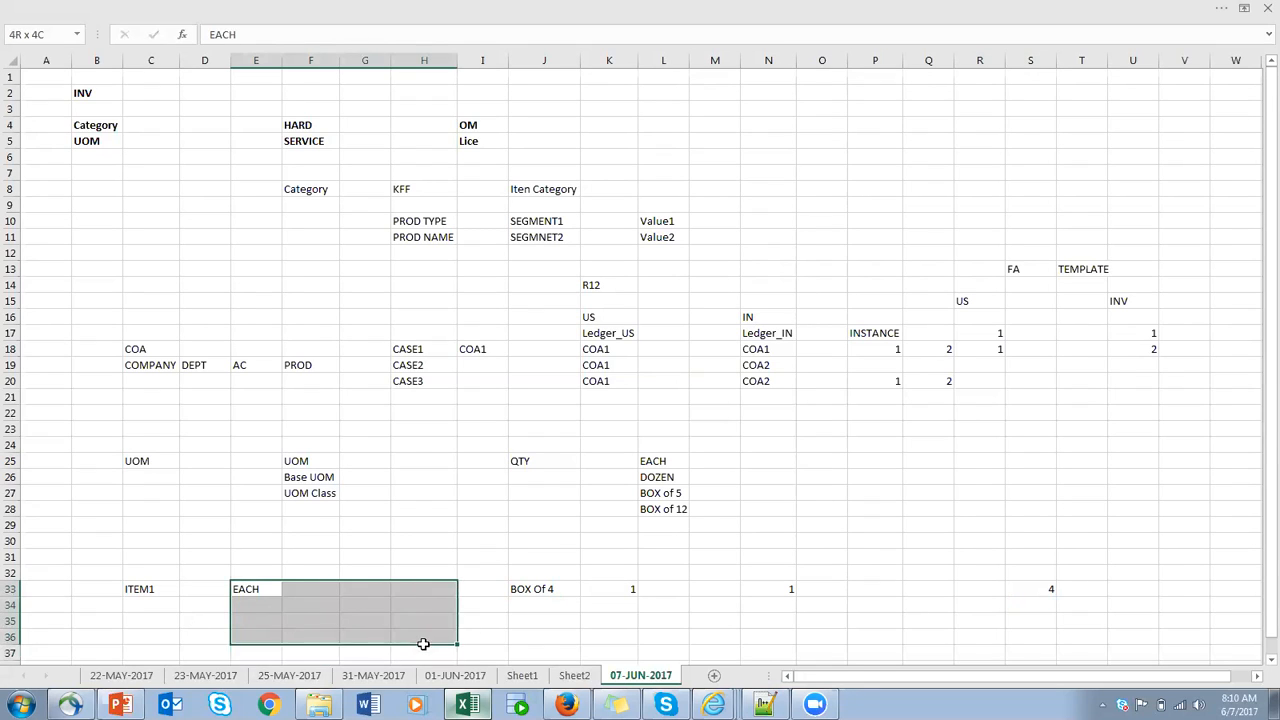
pyautogui.click(551, 590)
pyautogui.click(262, 592)
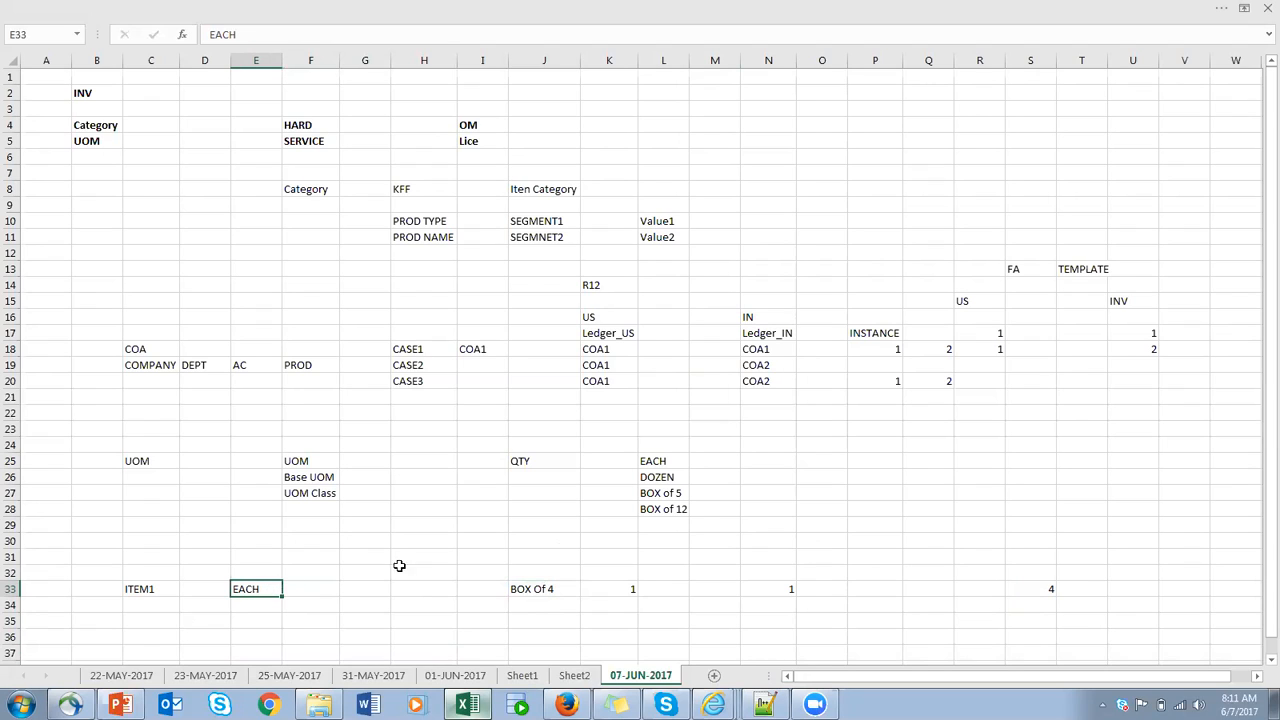
pyautogui.click(661, 459)
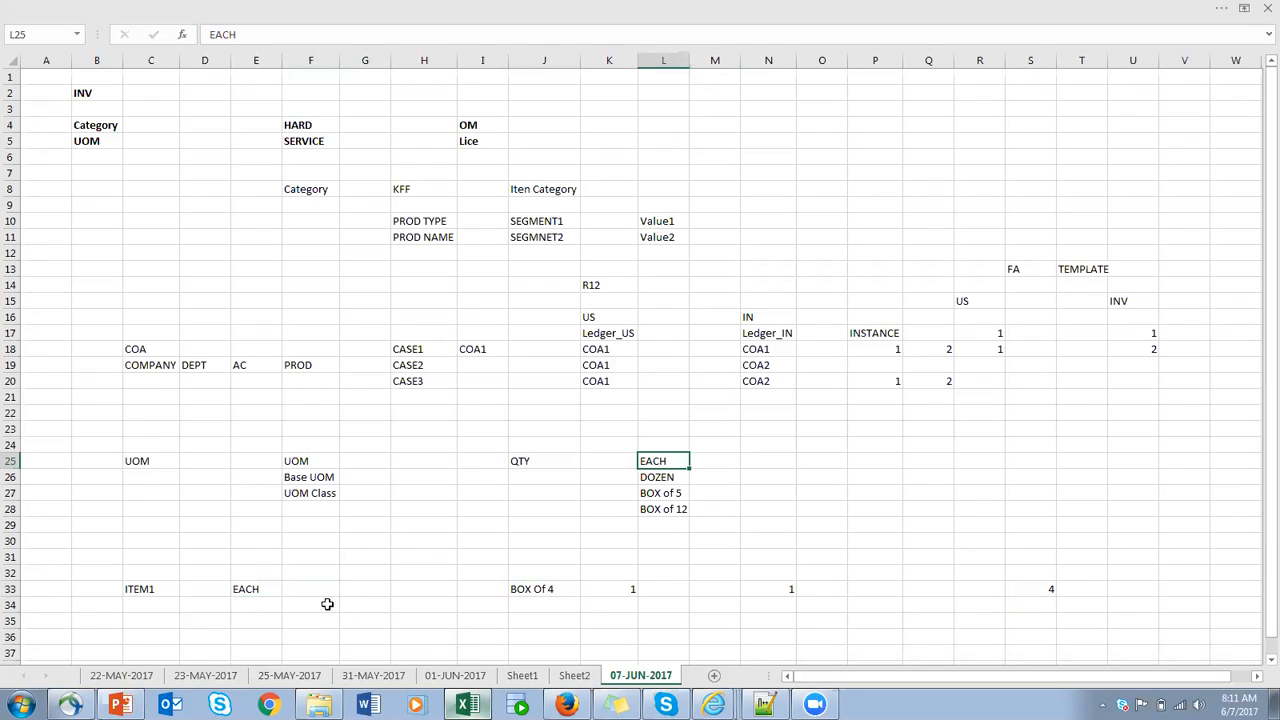
pyautogui.moveTo(250, 588); pyautogui.dragTo(536, 588)
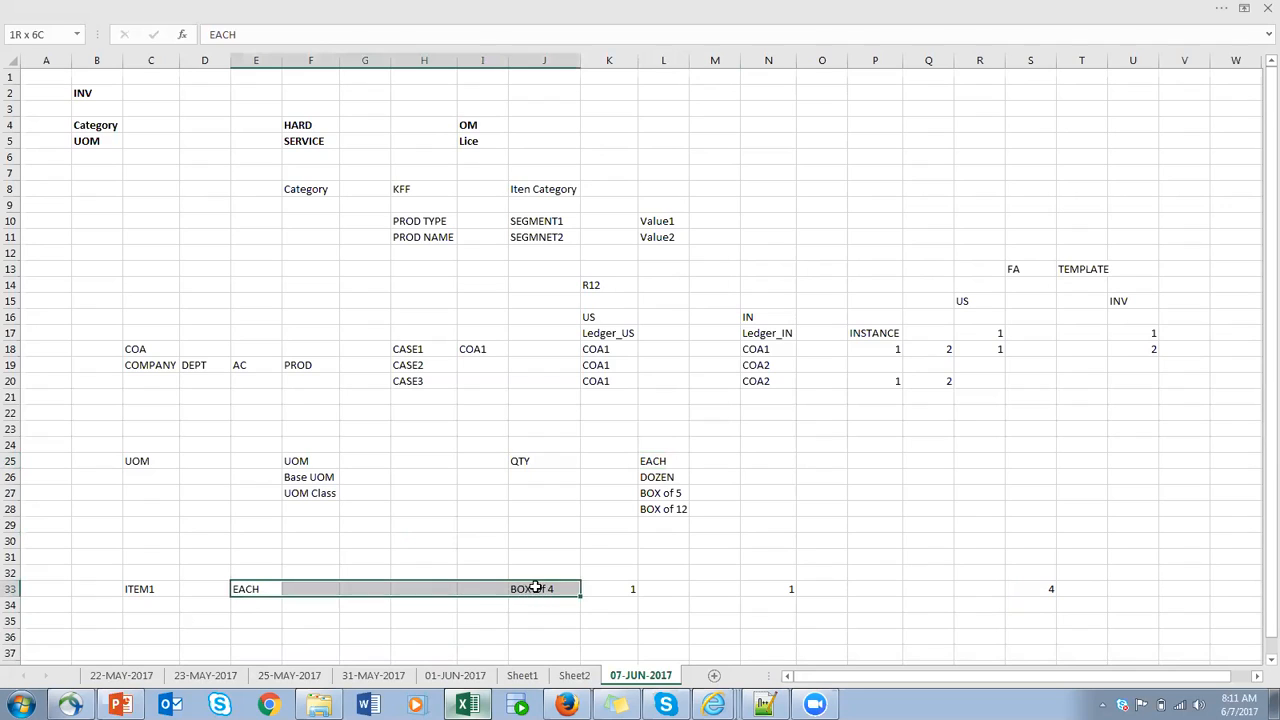
pyautogui.click(257, 590)
pyautogui.click(553, 589)
pyautogui.moveTo(251, 589); pyautogui.dragTo(582, 598)
pyautogui.click(442, 588)
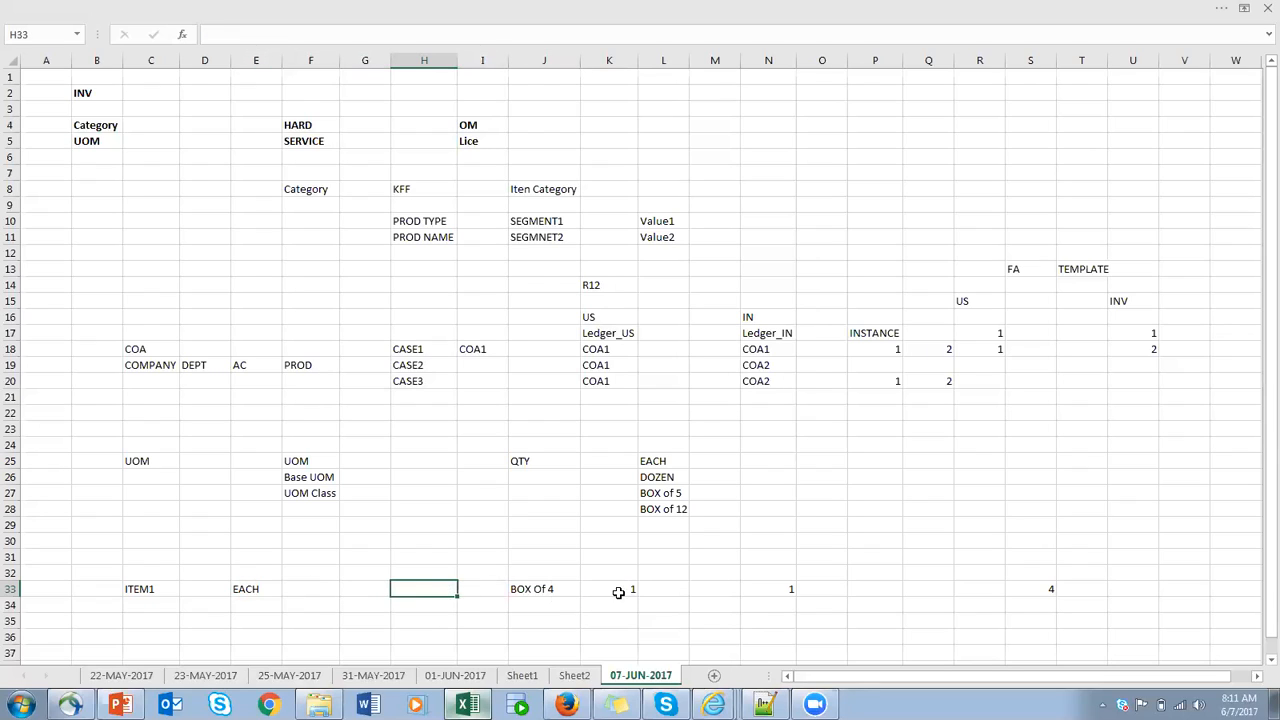
pyautogui.click(565, 589)
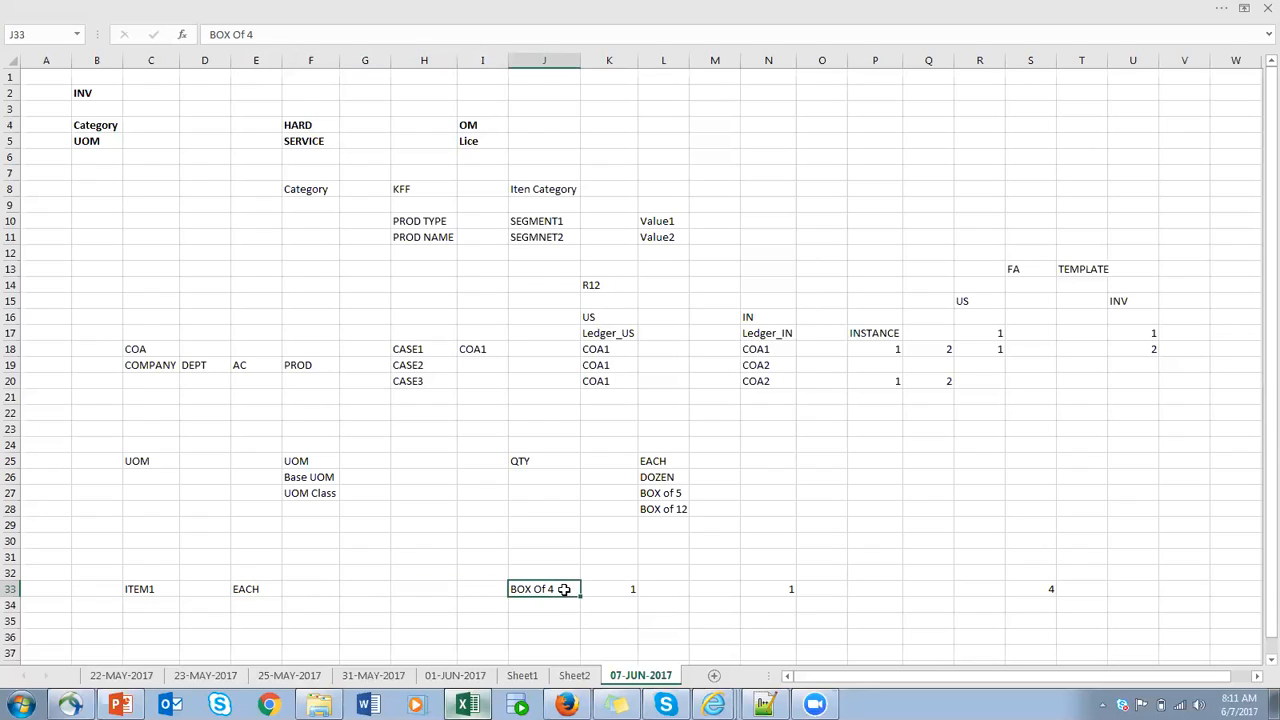
# - Review the UOM, Base UOM and UOM Class labels in F25:F27 against the QTY class and its units in column L
pyautogui.click(313, 462)
pyautogui.click(320, 480)
pyautogui.click(322, 497)
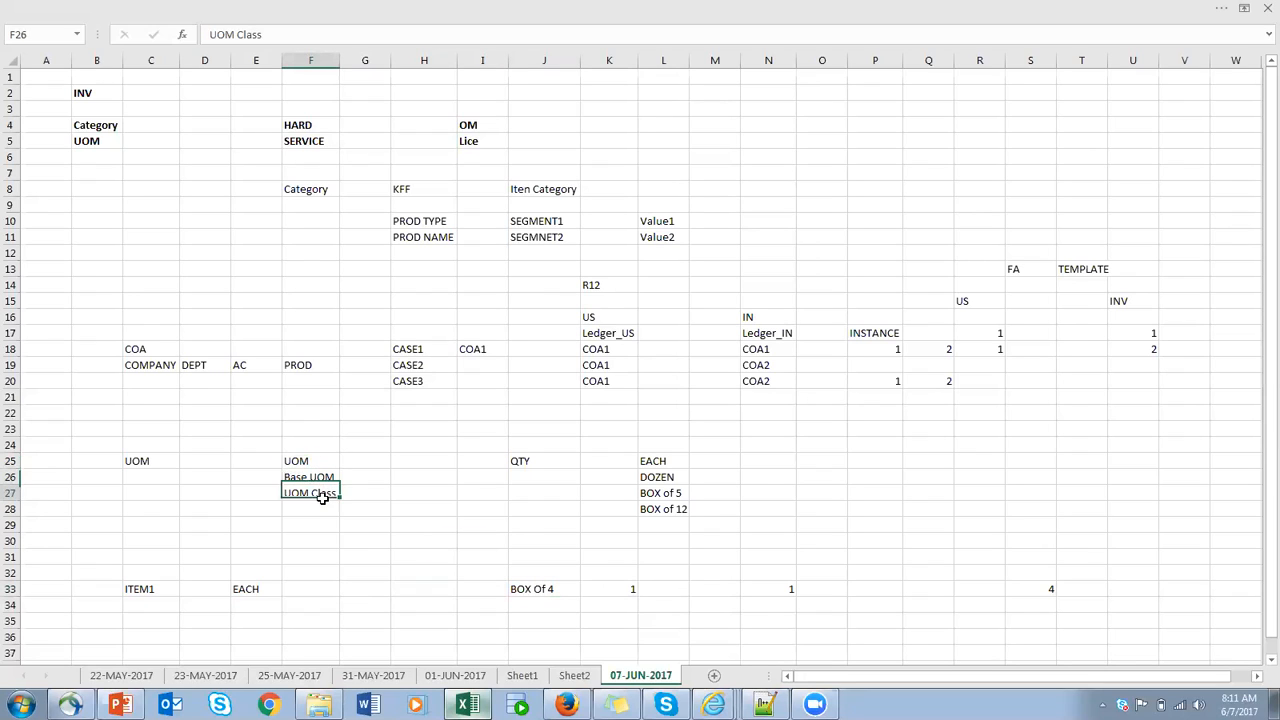
pyautogui.click(527, 462)
pyautogui.moveTo(742, 442); pyautogui.dragTo(628, 550)
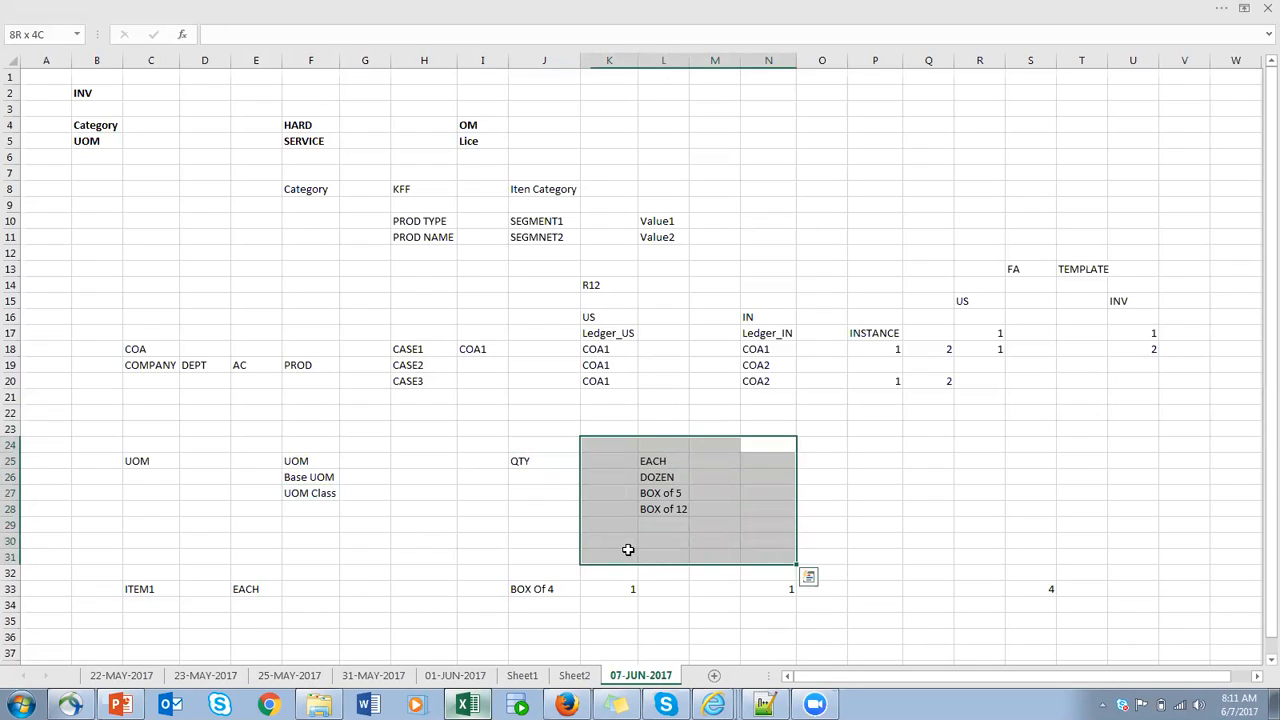
pyautogui.click(326, 480)
pyautogui.click(516, 462)
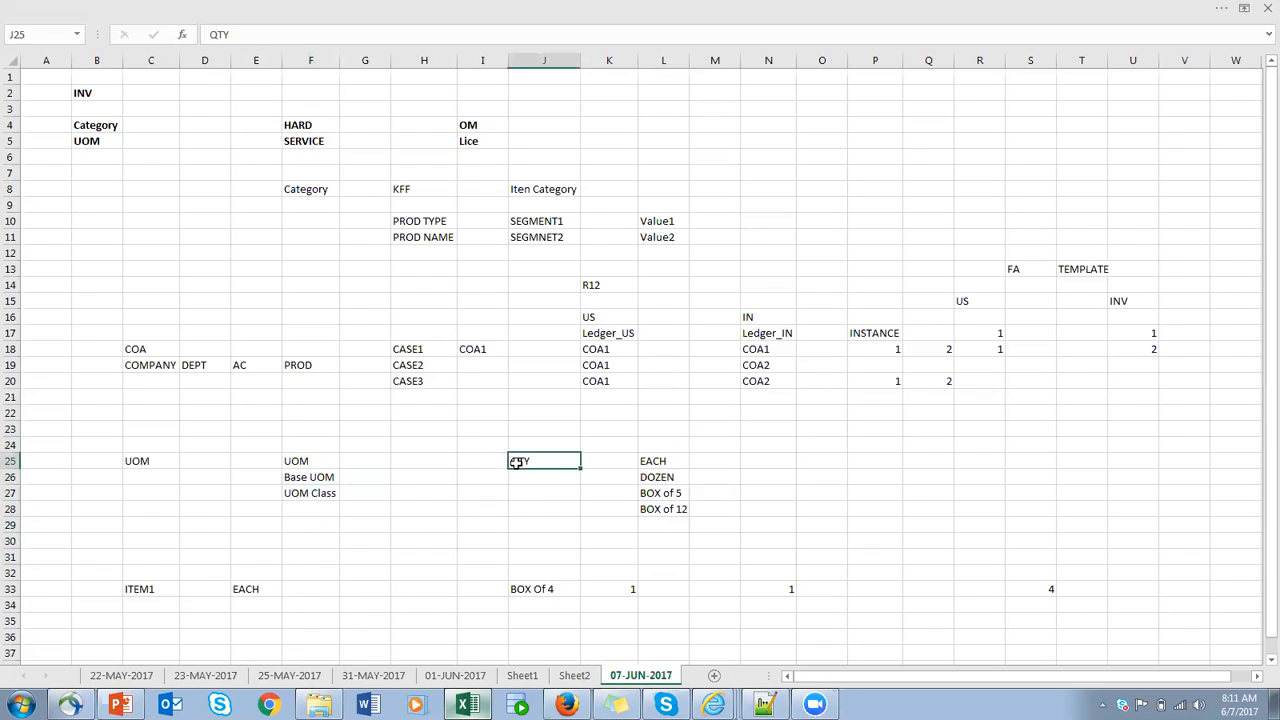
pyautogui.click(671, 460)
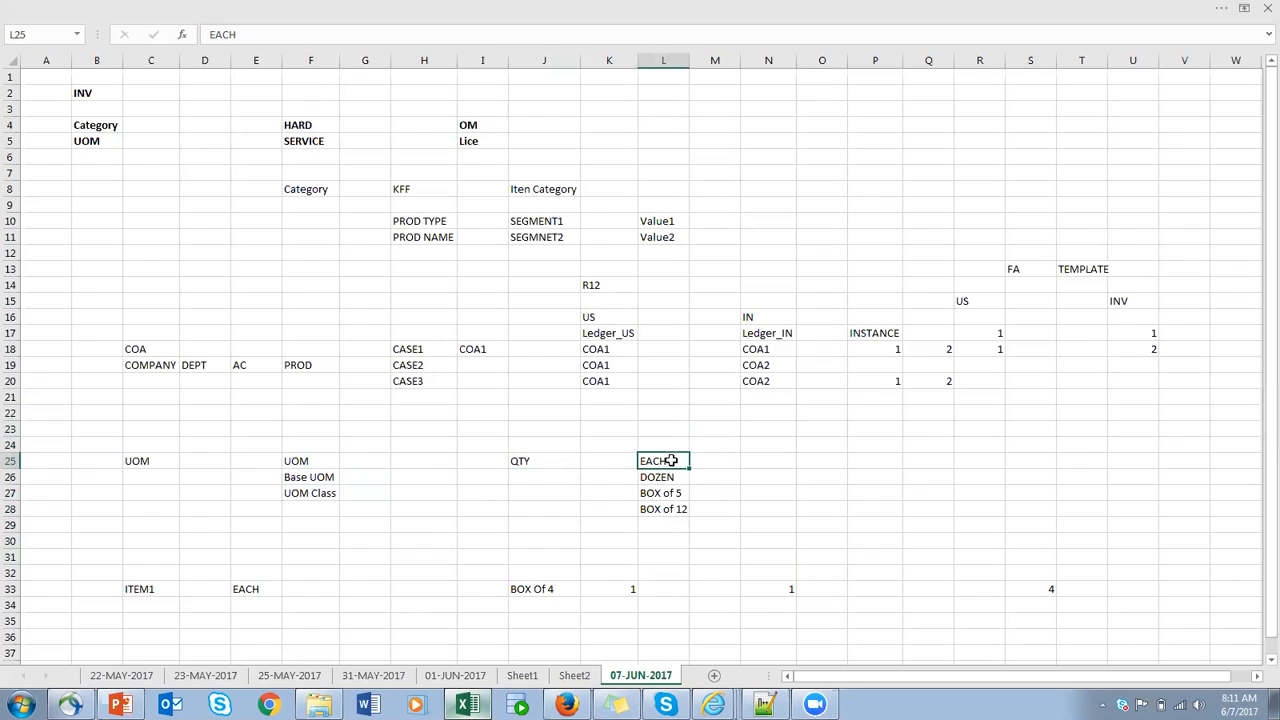
pyautogui.click(541, 459)
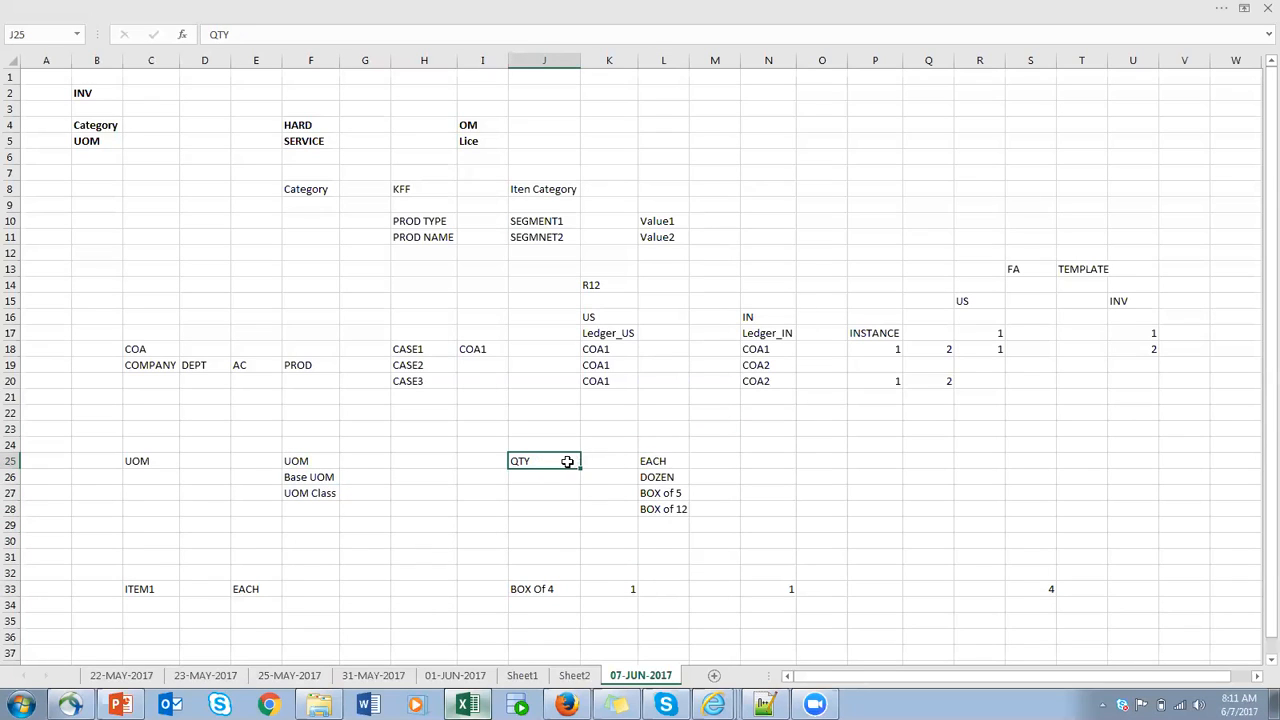
# - Trace the ITEM1 example in row 33 from EACH and BOX Of 4 to the quantities in N33 and S33
pyautogui.click(253, 590)
pyautogui.click(794, 588)
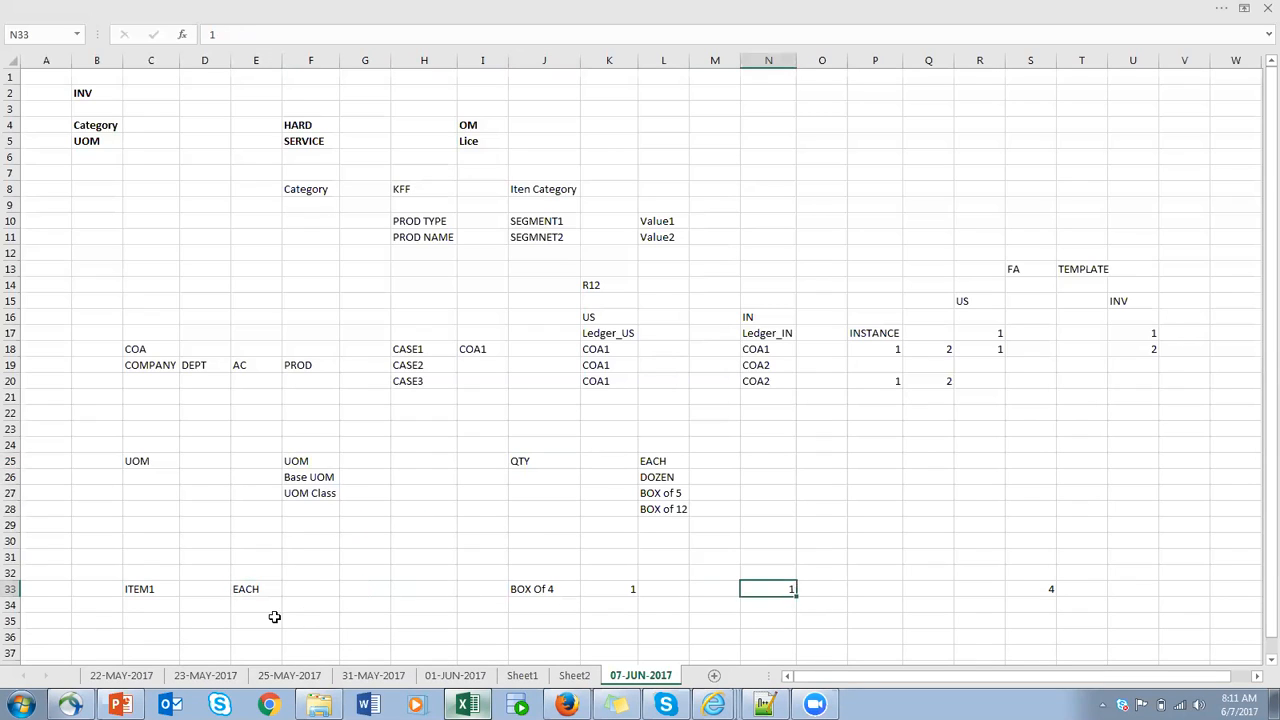
pyautogui.click(535, 587)
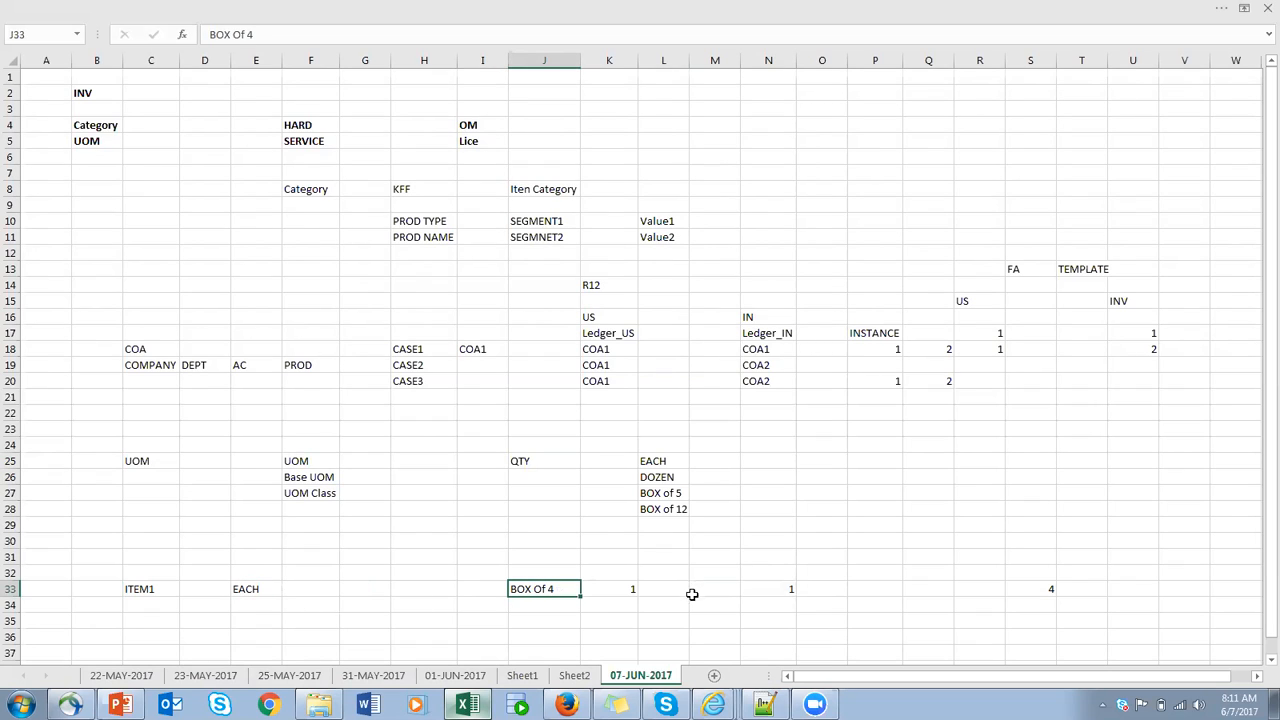
pyautogui.click(790, 591)
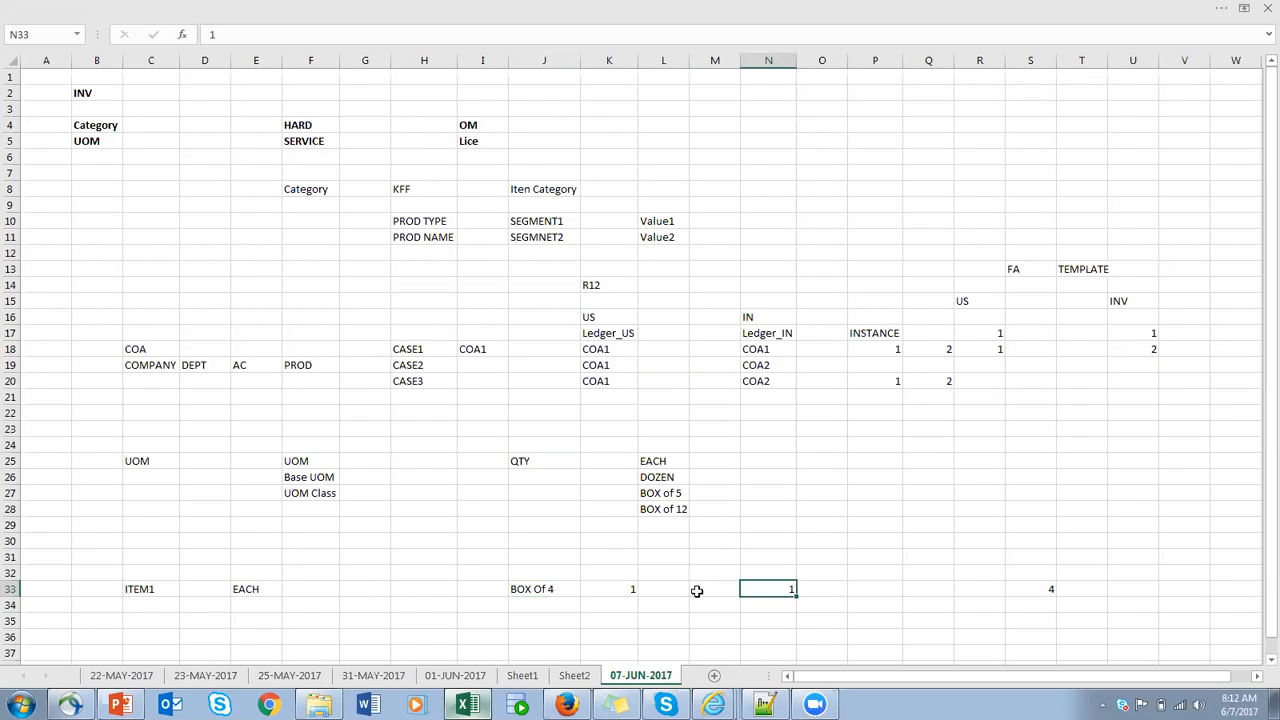
pyautogui.click(560, 591)
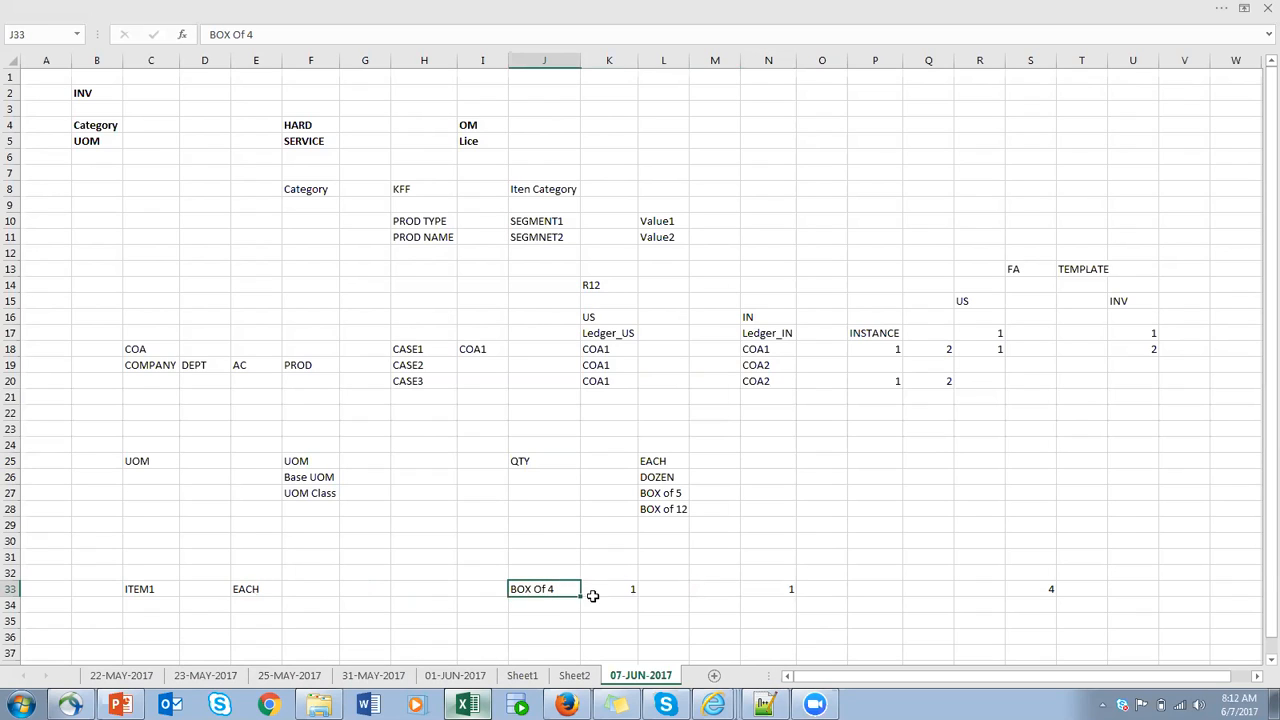
pyautogui.click(1045, 590)
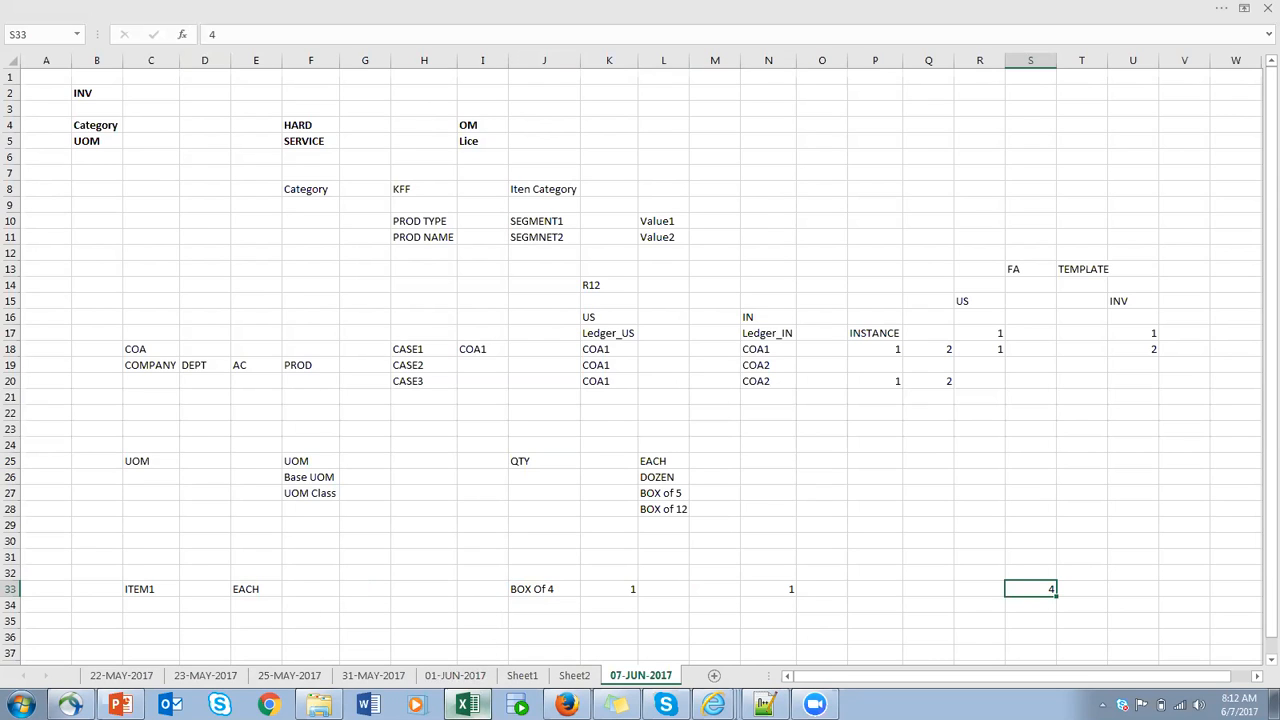
# - Switch to the PowerPoint presentation and review the UOM box illustration and the table of UOM classes, units and base units
pyautogui.click(119, 705)
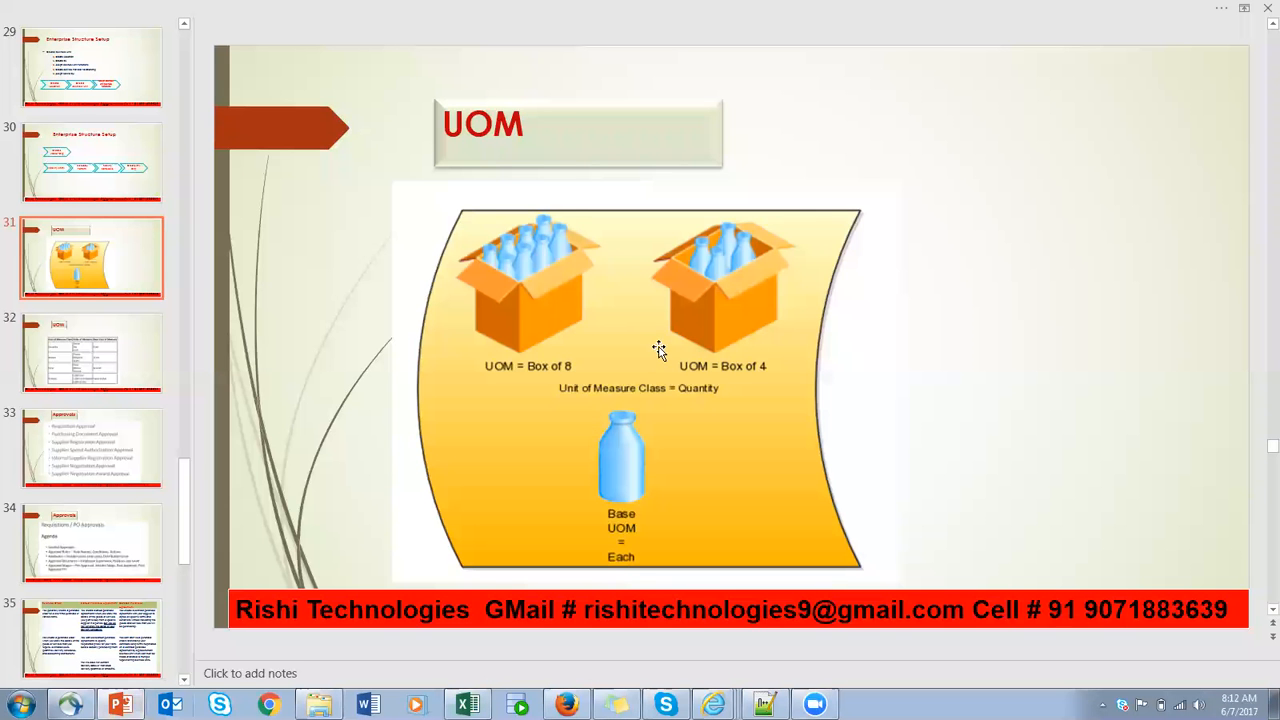
pyautogui.scroll(-1, 660, 348)
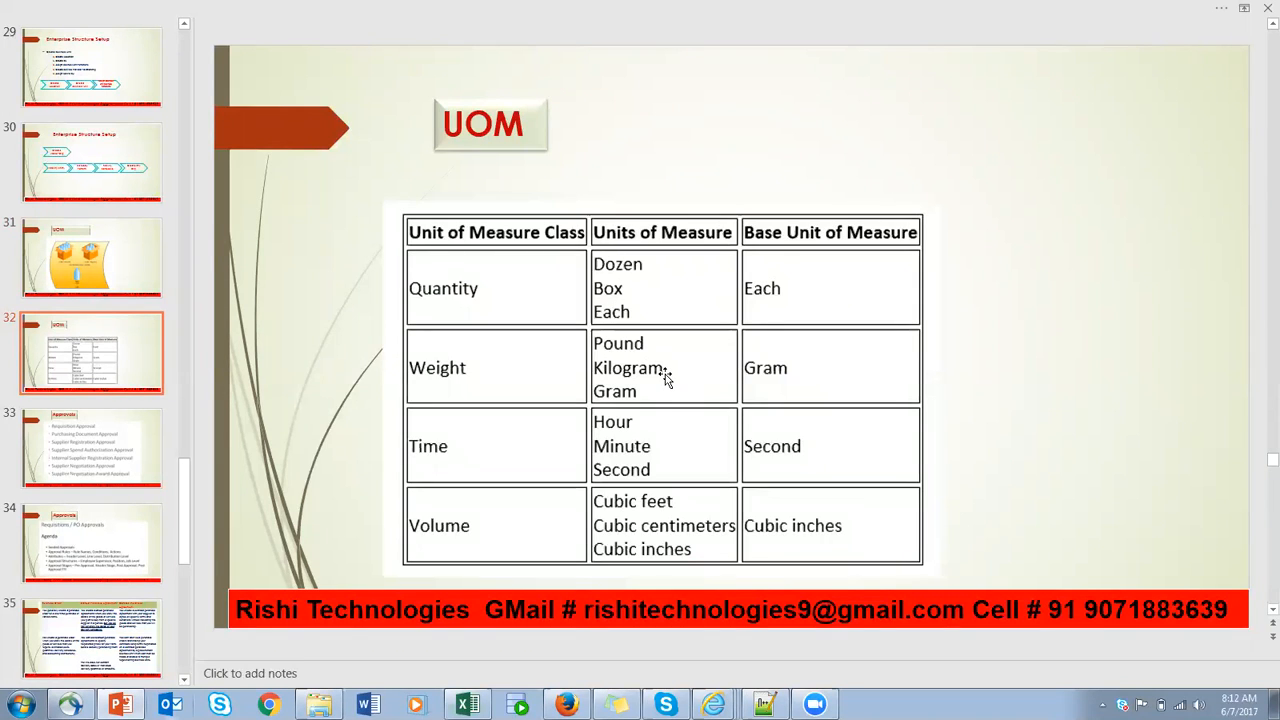
# - Switch to Oracle in Firefox and open the Manage Units of Measure task under Define Items in the Product Information Management configuration
pyautogui.click(566, 704)
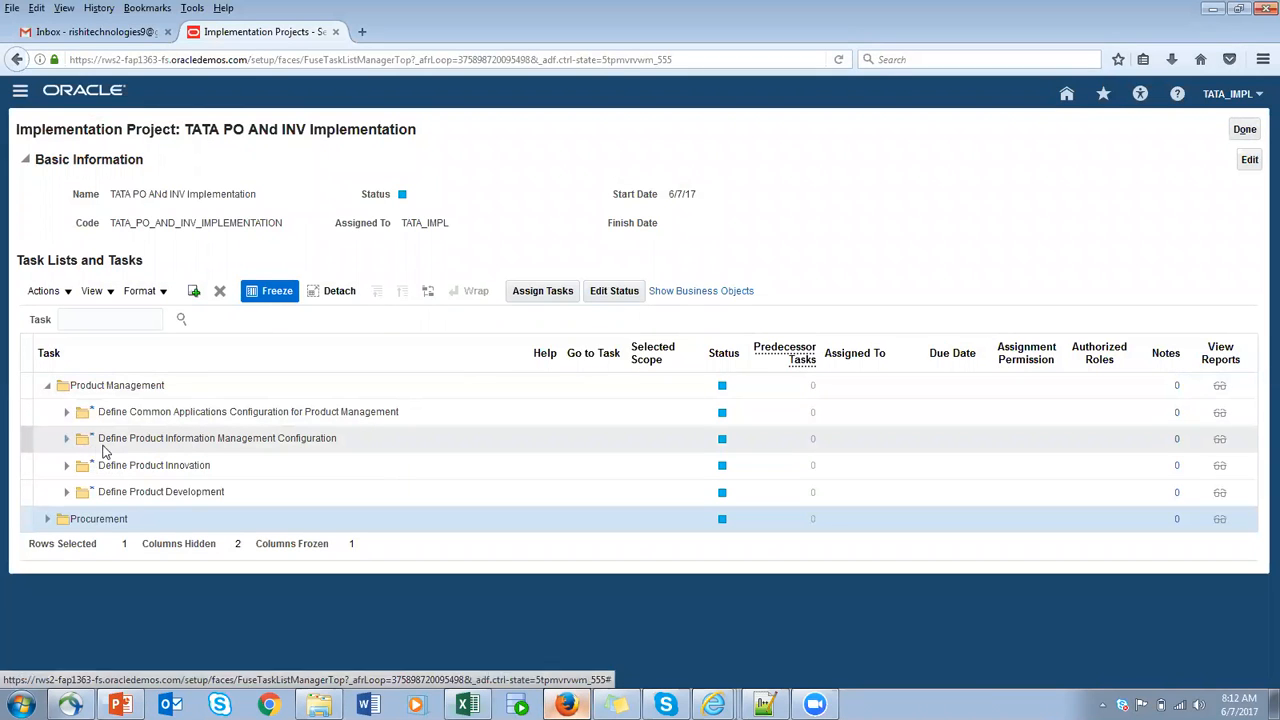
pyautogui.click(68, 441)
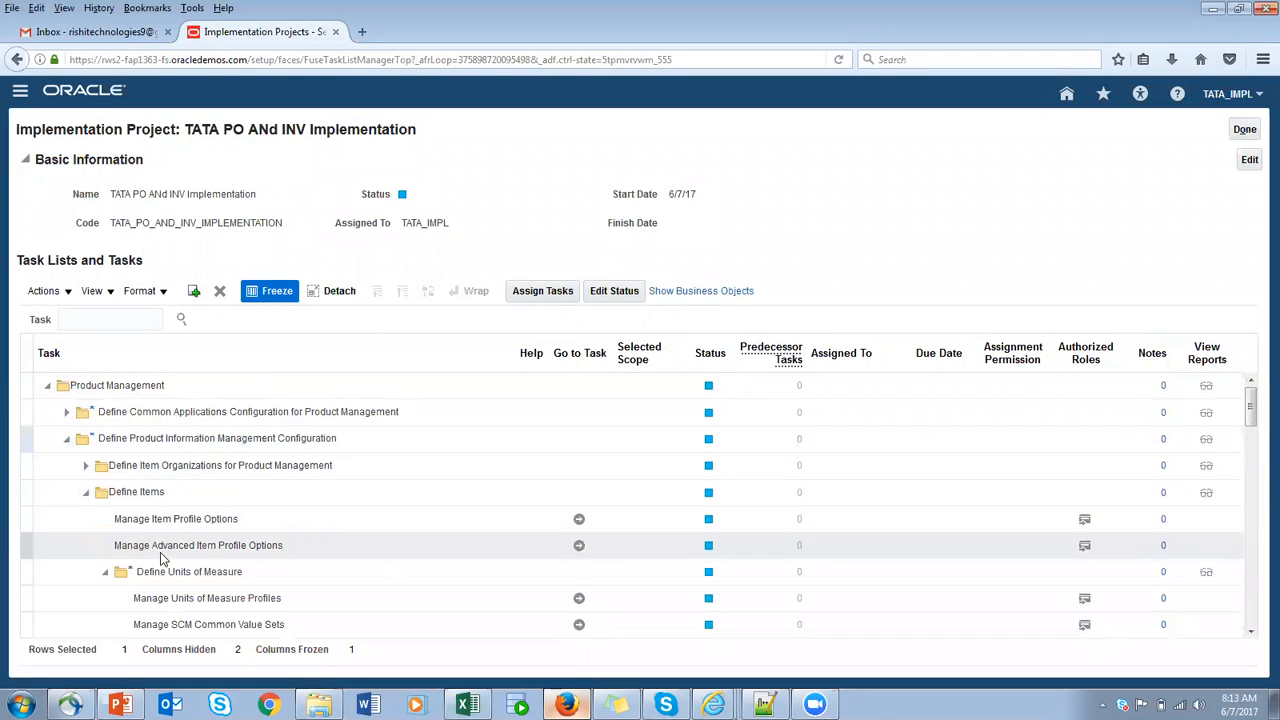
pyautogui.click(87, 494)
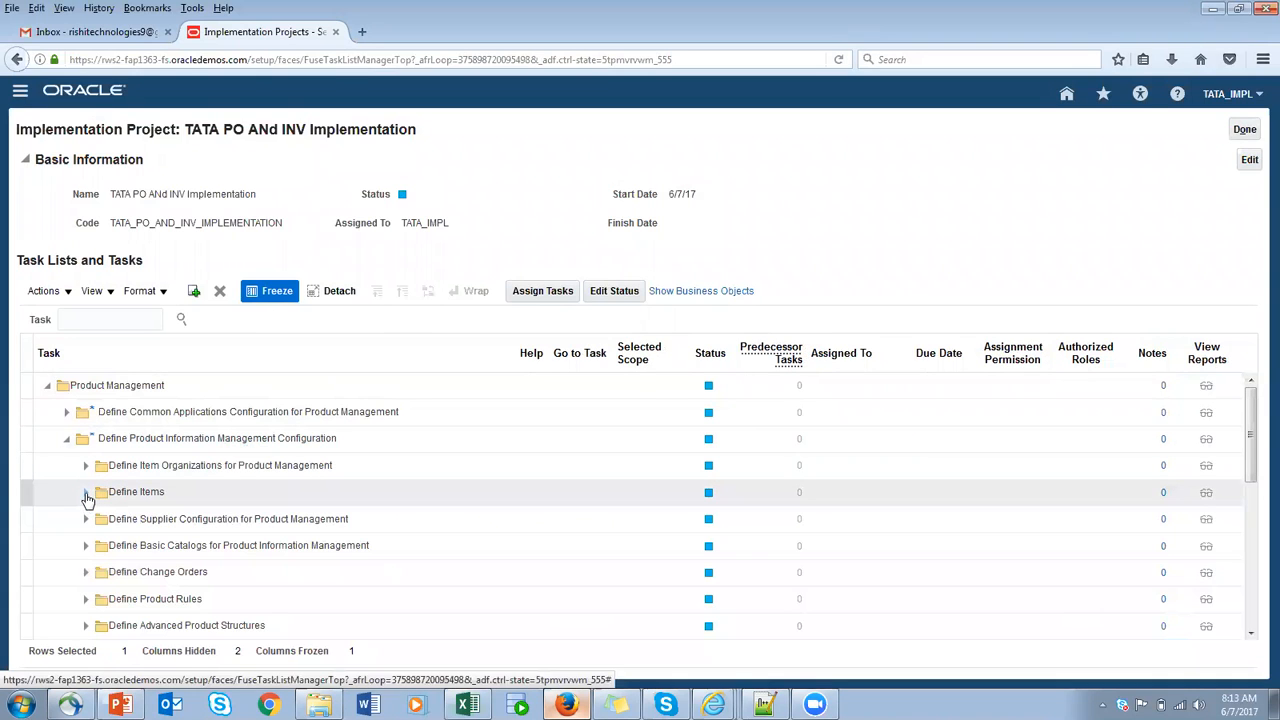
pyautogui.click(87, 494)
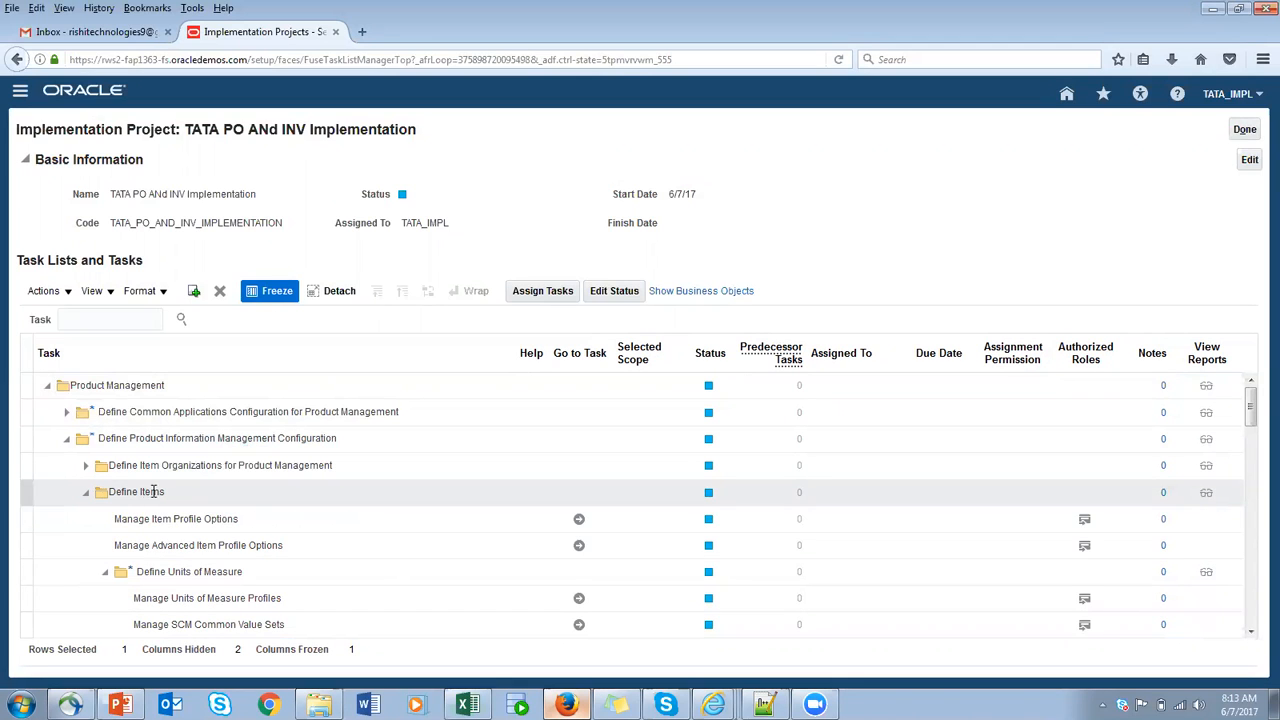
pyautogui.scroll(-1, 283, 534)
pyautogui.scroll(-3, 282, 538)
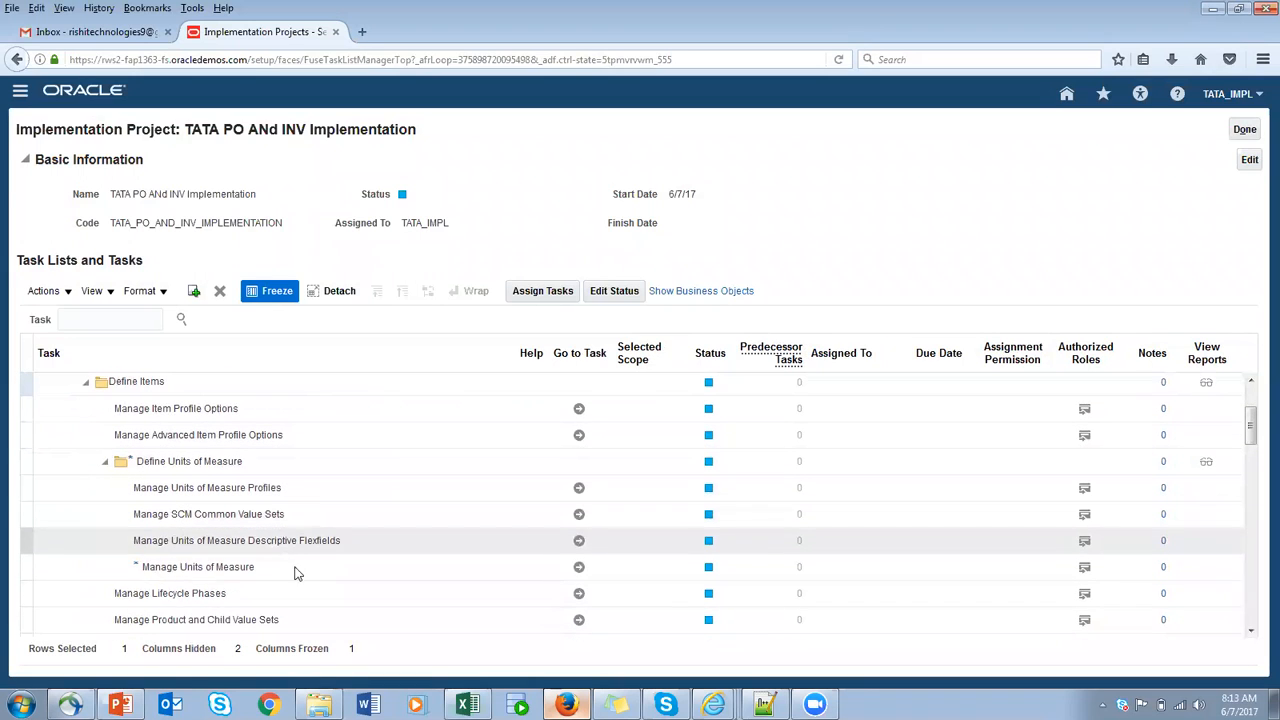
pyautogui.scroll(-1, 275, 580)
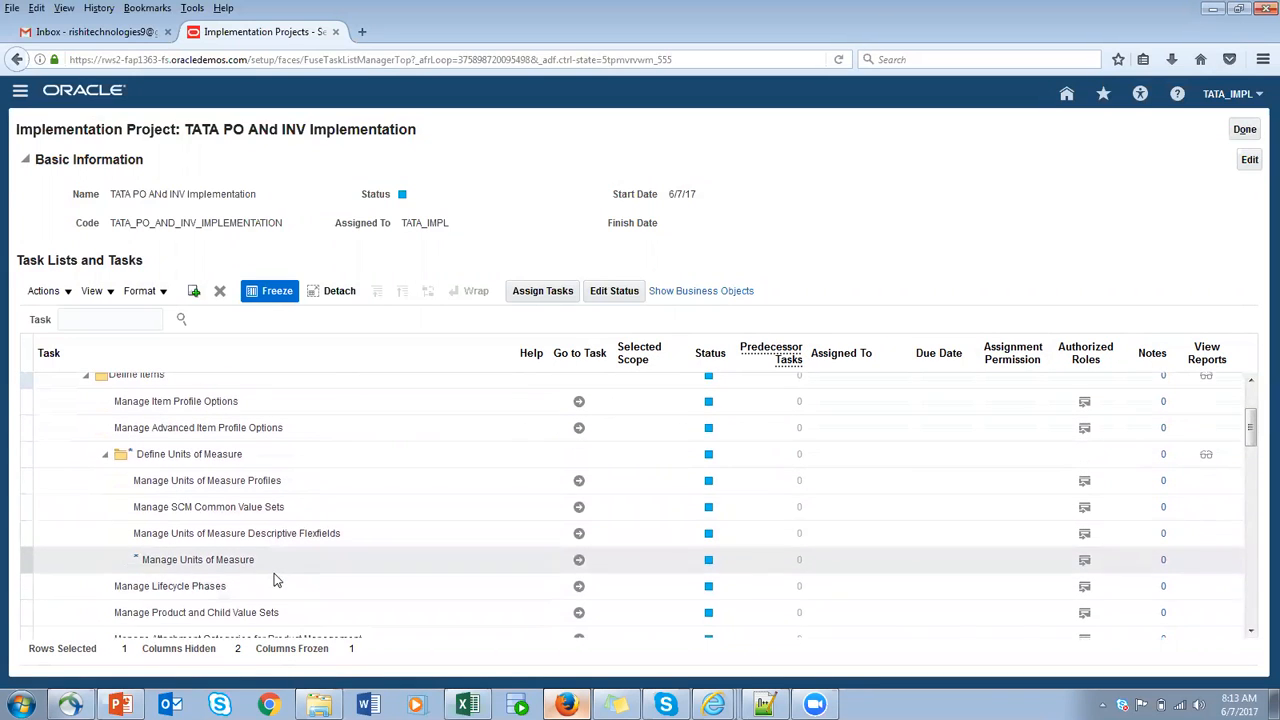
pyautogui.click(579, 560)
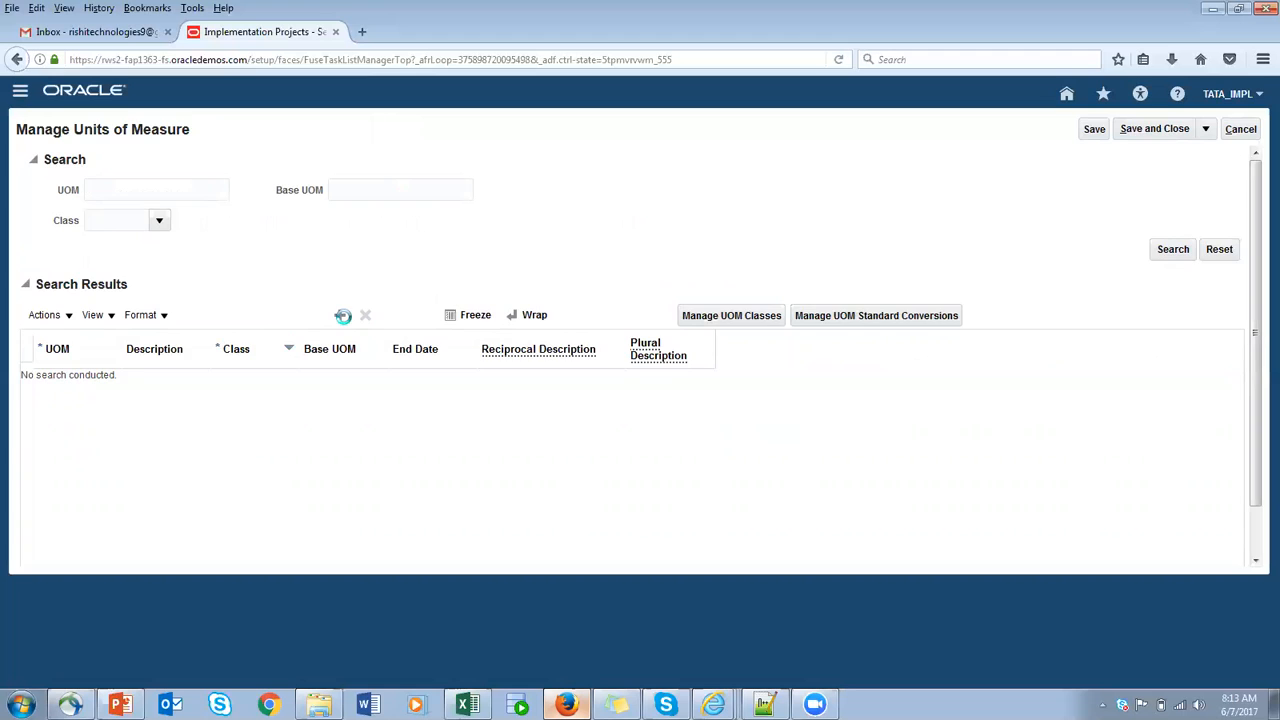
# - Search the units of measure for Each and repeat the search with the UOM code EA
pyautogui.click(137, 189)
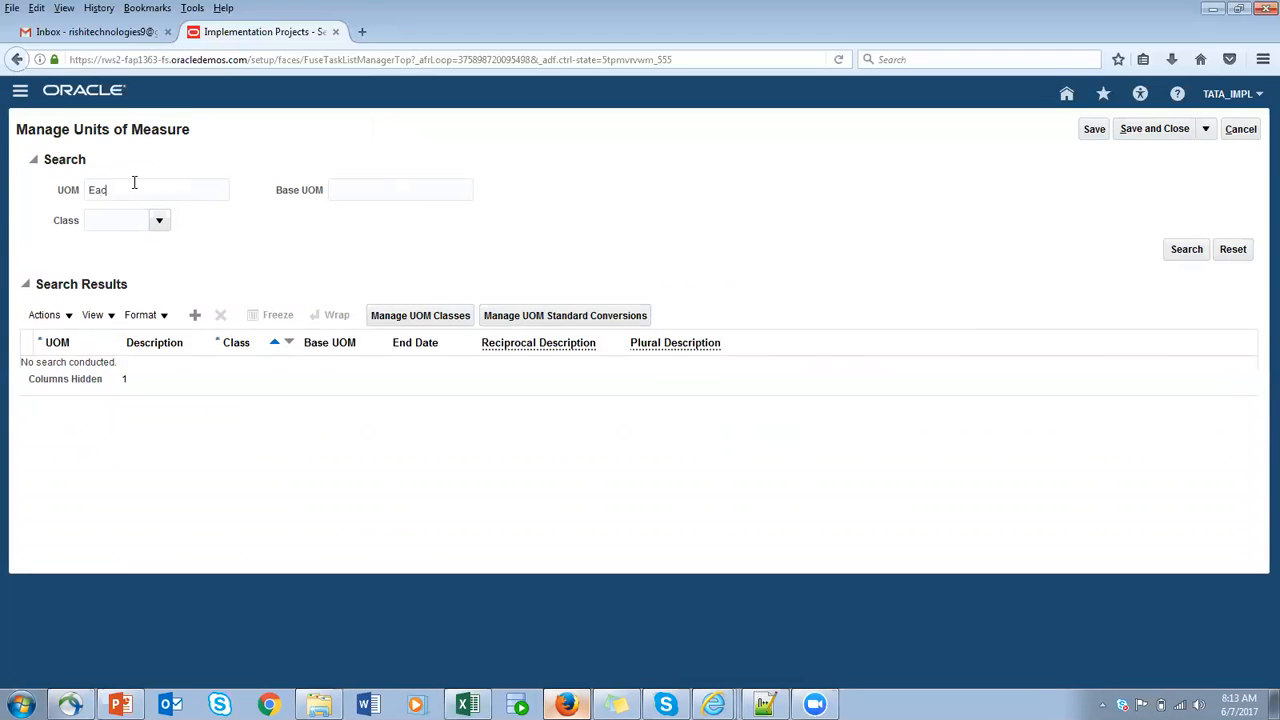
pyautogui.click(1185, 249)
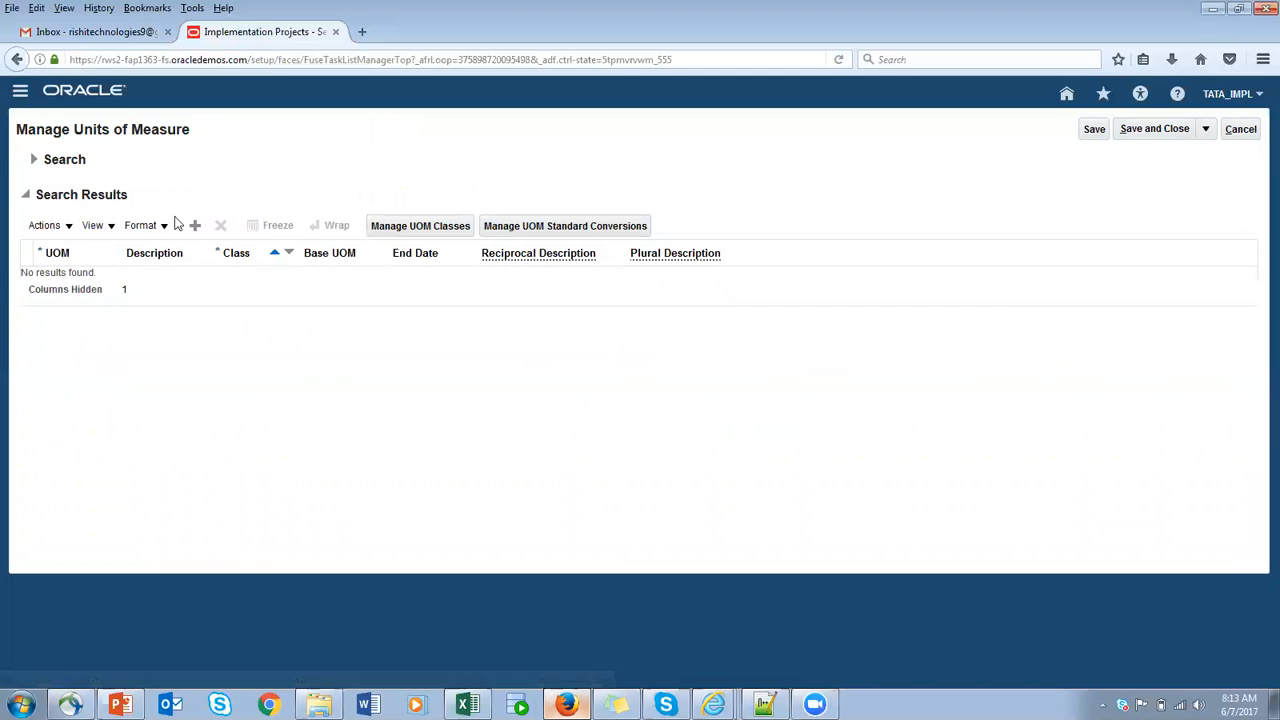
pyautogui.click(34, 163)
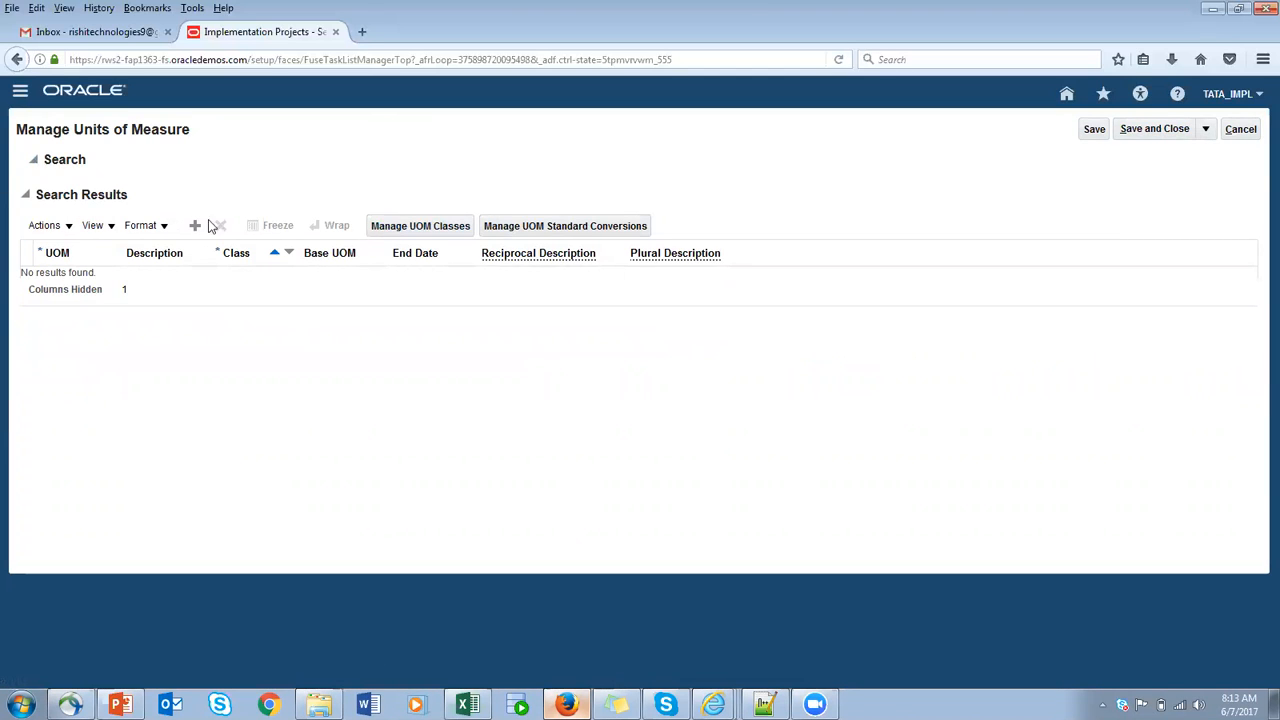
pyautogui.press('BackSpace')
pyautogui.press('BackSpace')
pyautogui.press('BackSpace')
pyautogui.write('EA')
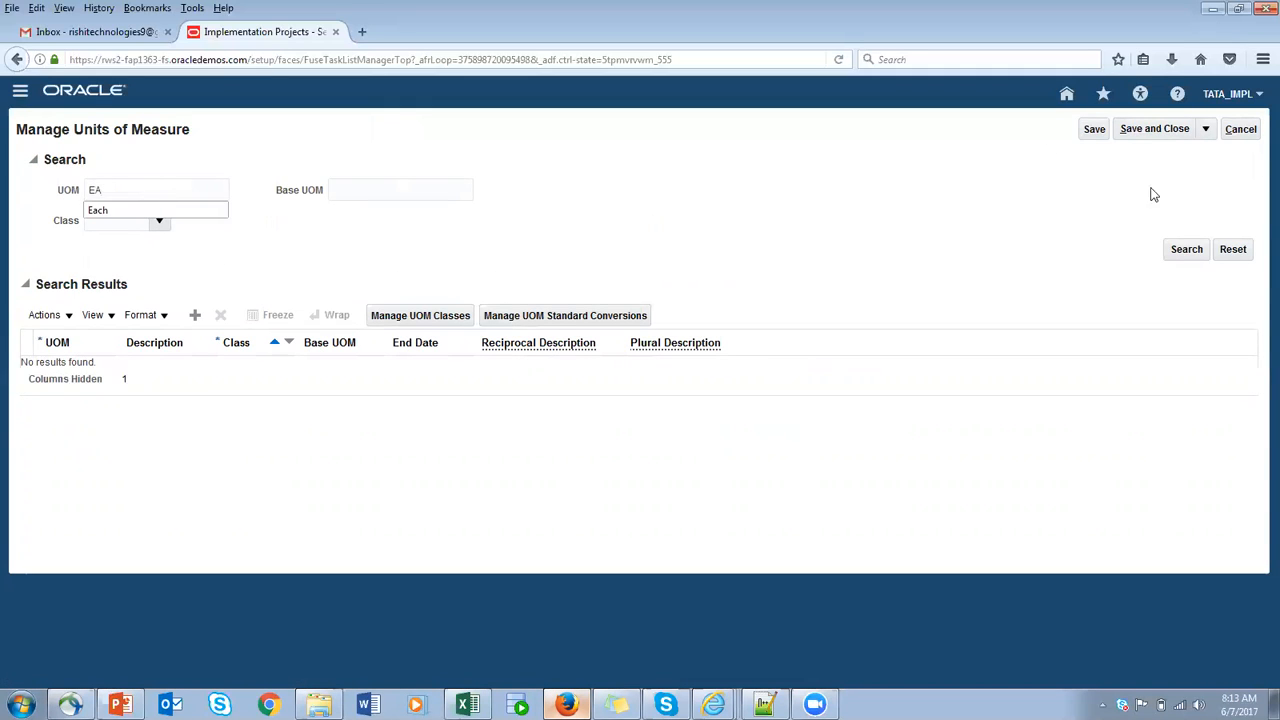
pyautogui.click(1182, 250)
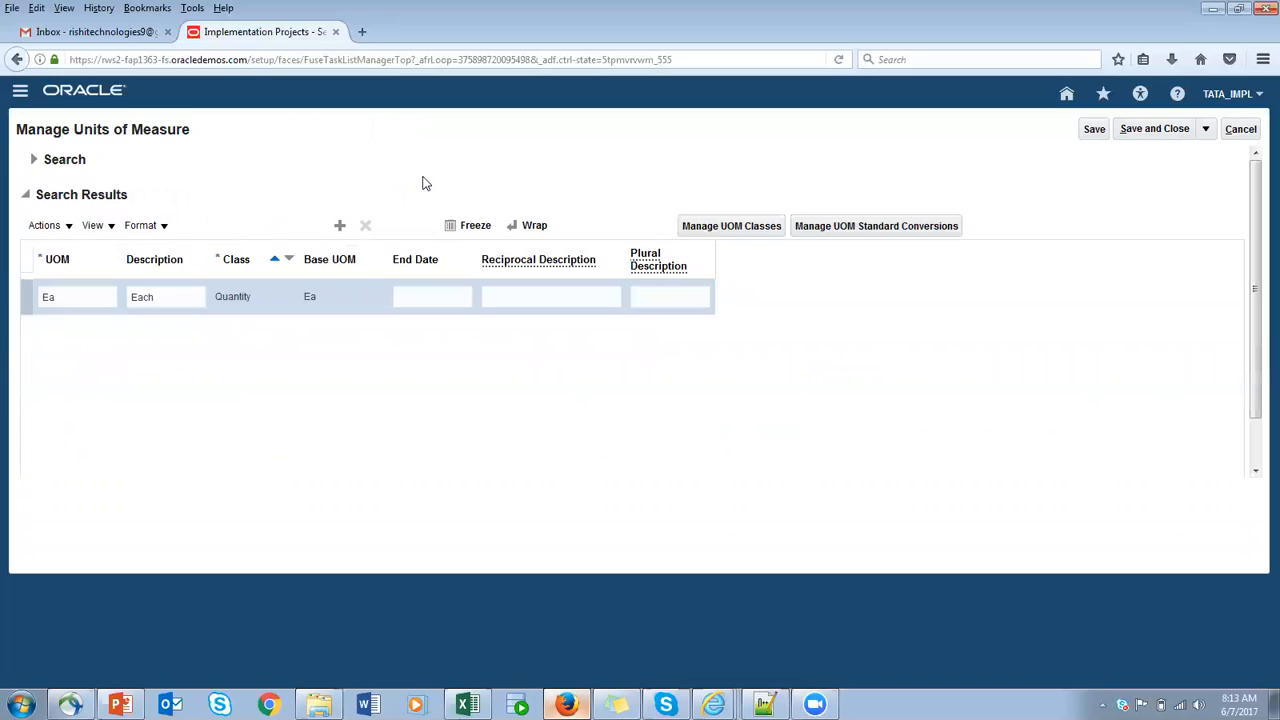
# - Inspect the Ea unit's code and description, view the Manage UOM Classes page, and return to Manage Units of Measure without saving
pyautogui.doubleClick(67, 285)
pyautogui.moveTo(67, 285); pyautogui.dragTo(26, 285)
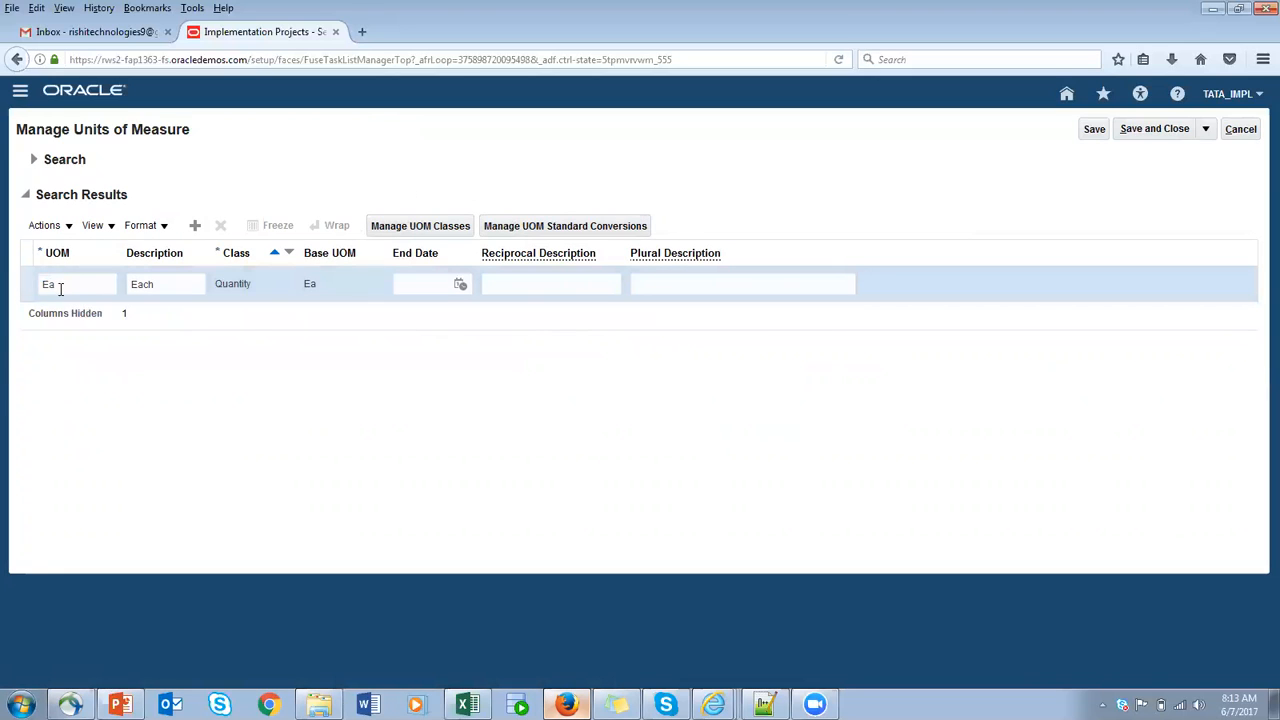
pyautogui.press('Tab')
pyautogui.click(408, 228)
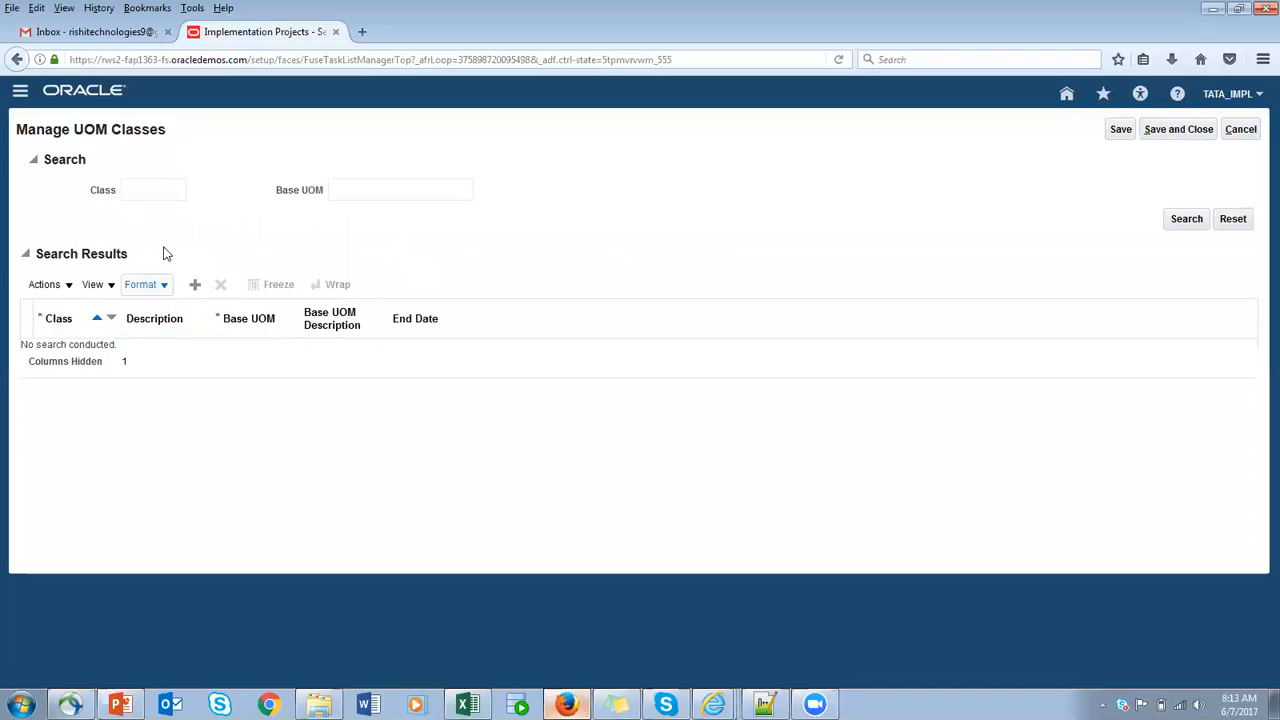
pyautogui.click(1247, 135)
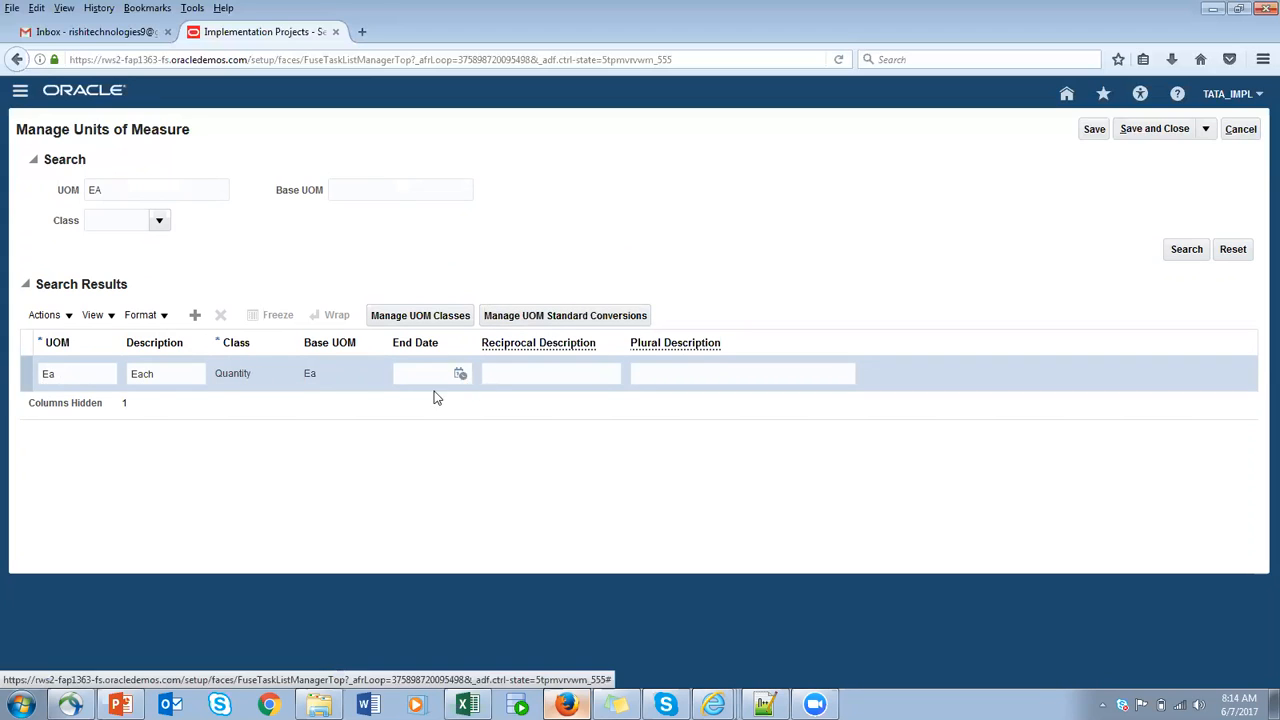
# - Open Manage UOM Standard Conversions from the Ea unit and search conversions for Ea, repeating the search without a UOM filter
pyautogui.click(551, 320)
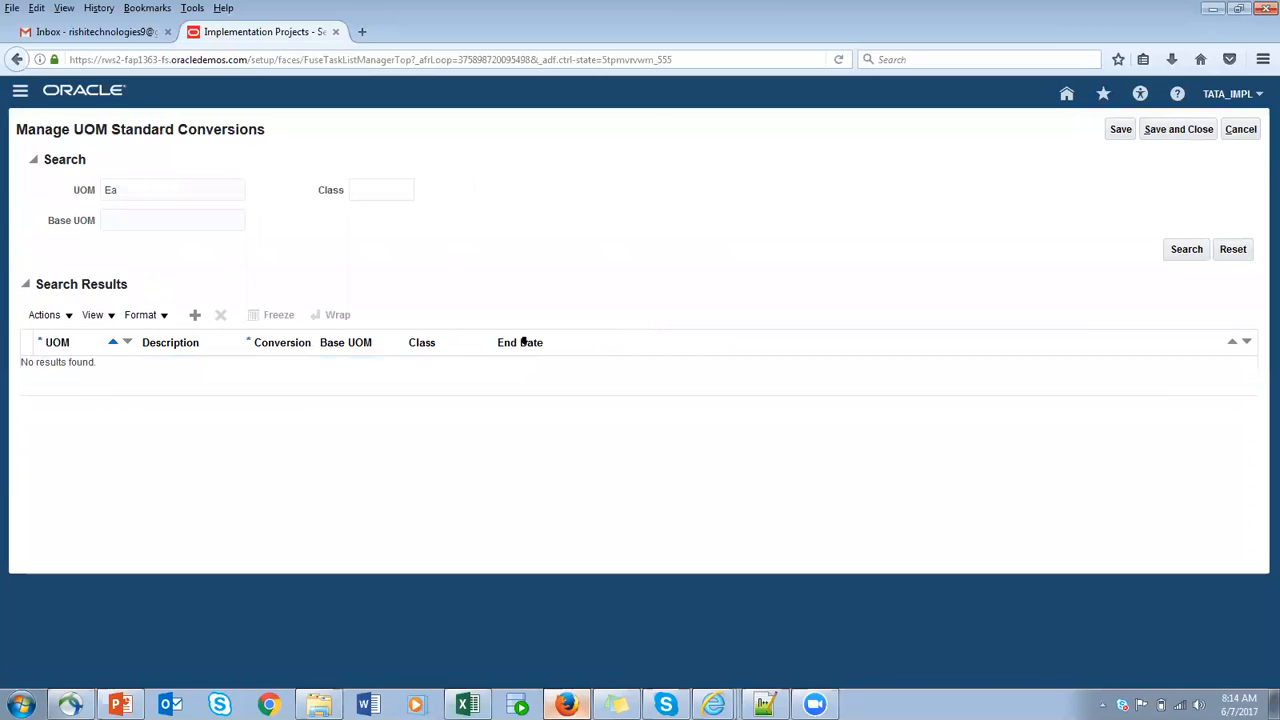
pyautogui.click(1193, 255)
pyautogui.click(35, 161)
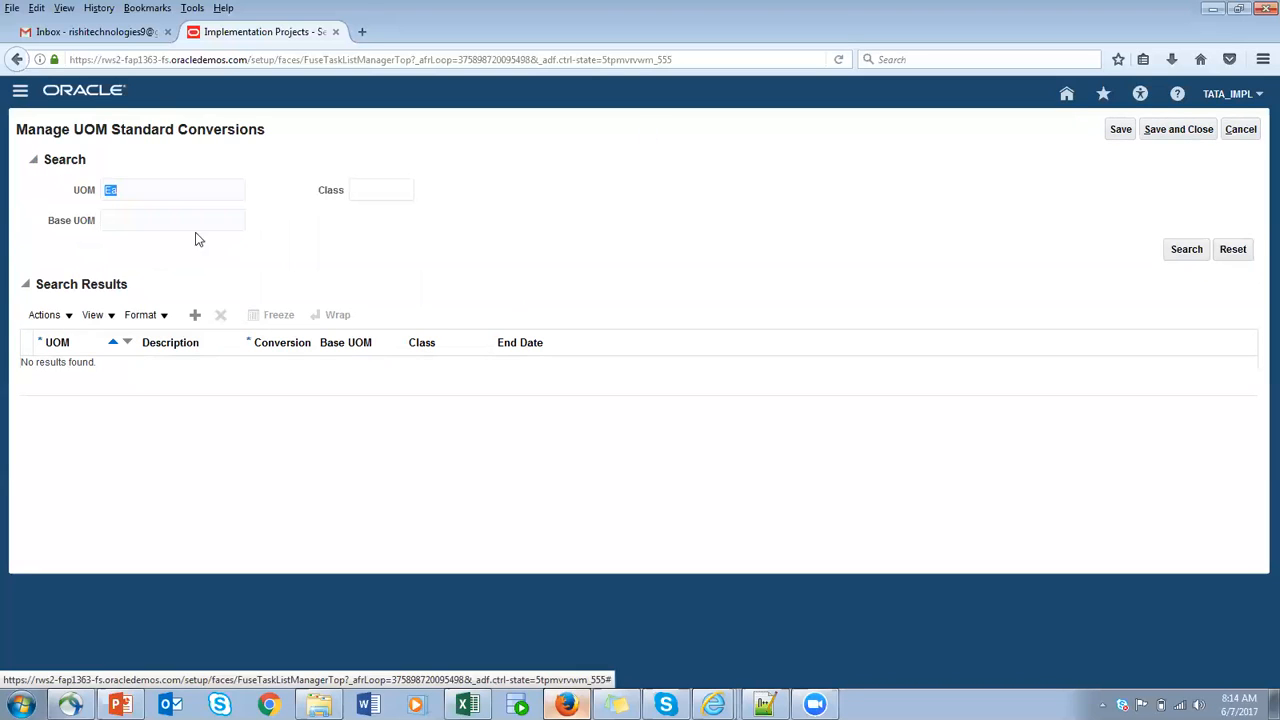
pyautogui.press('BackSpace')
pyautogui.click(1187, 250)
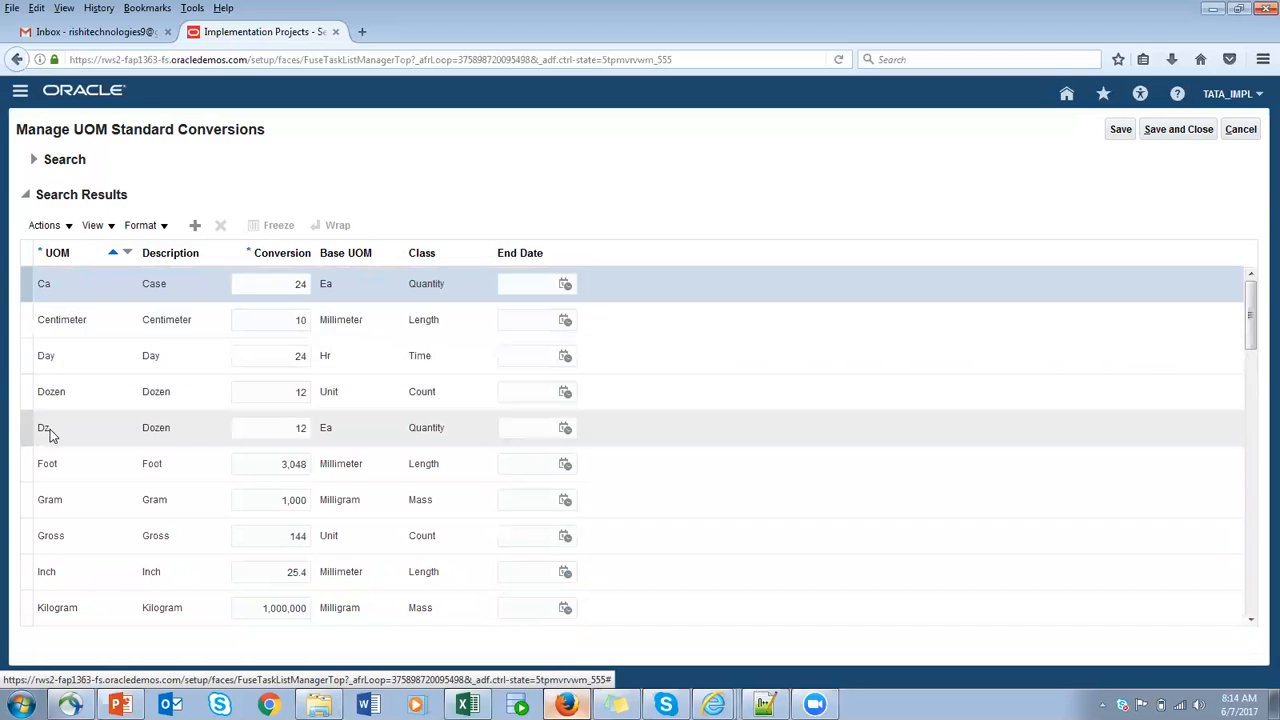
# - Examine the standard conversions for dozen and case against their base units, and return to Manage Units of Measure without saving
pyautogui.click(281, 423)
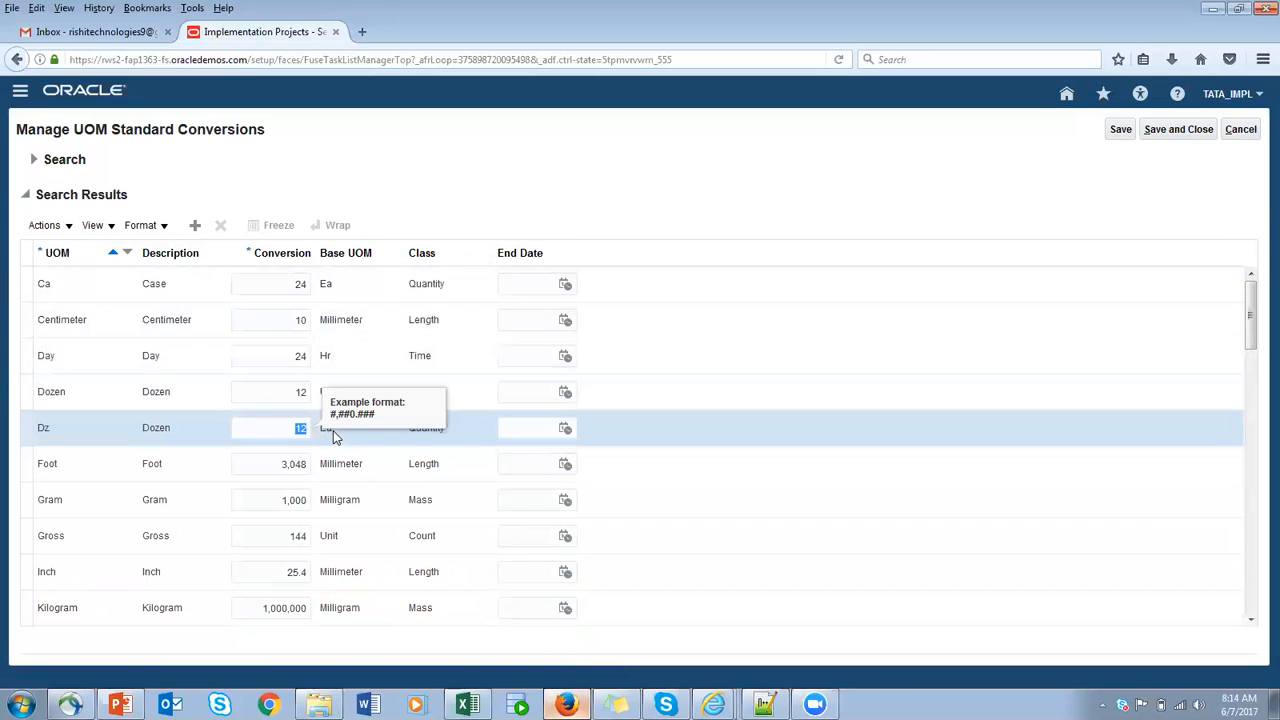
pyautogui.click(522, 431)
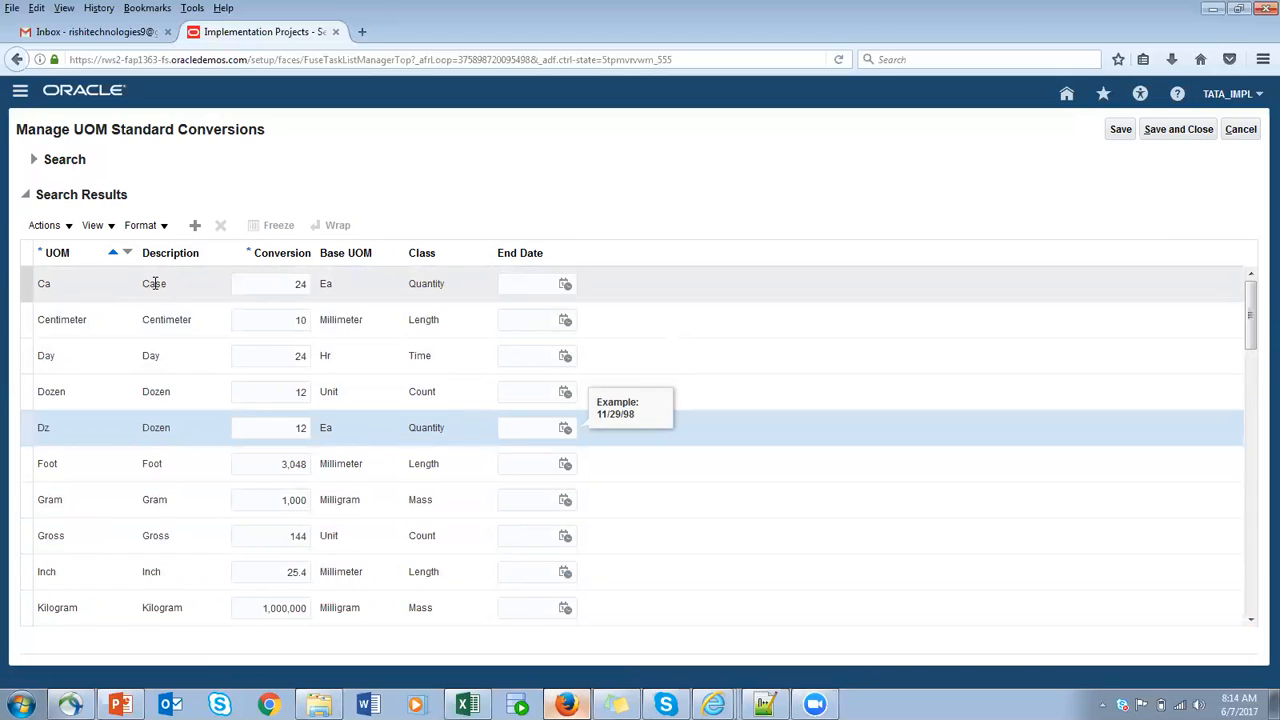
pyautogui.click(284, 283)
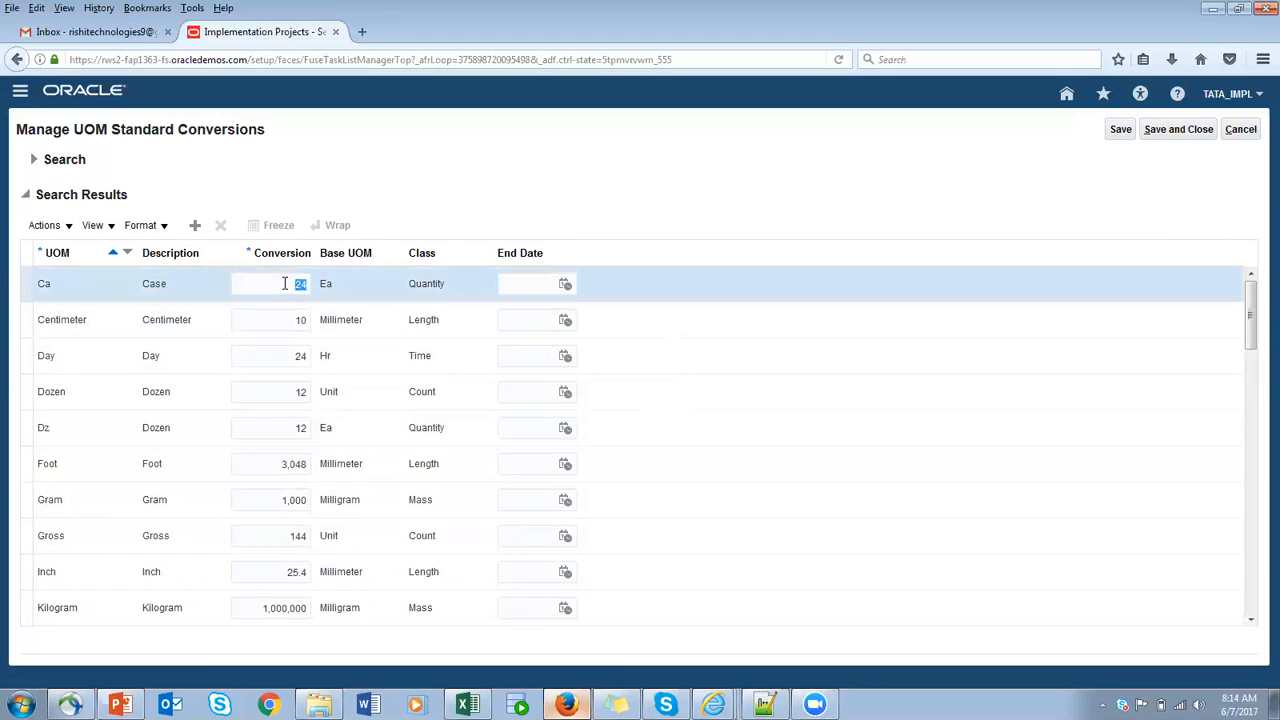
pyautogui.click(302, 281)
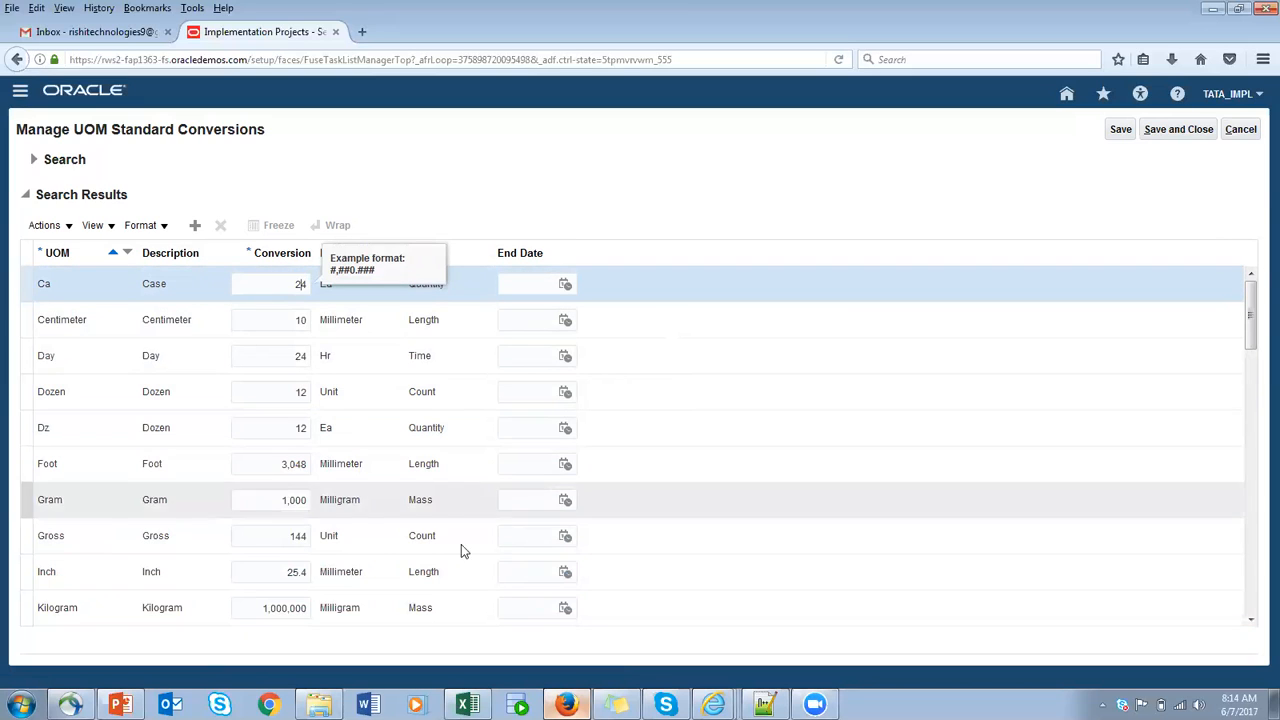
pyautogui.scroll(-1, 404, 492)
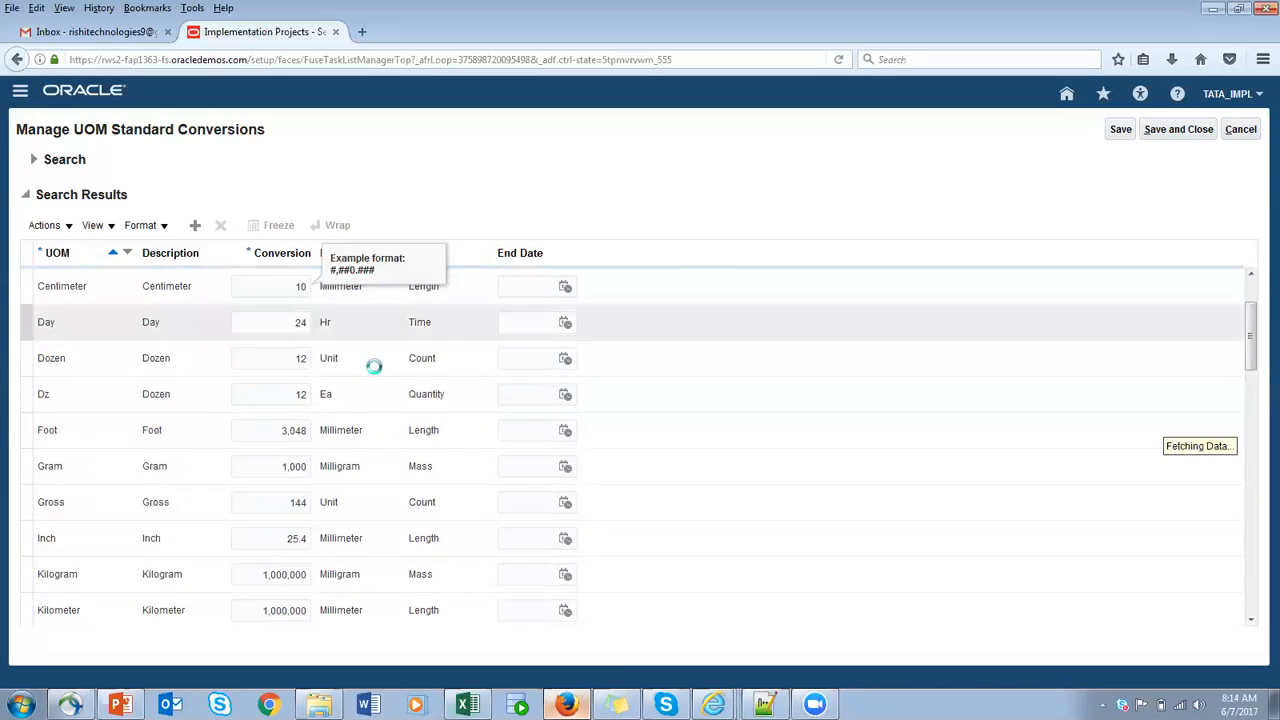
pyautogui.scroll(-1, 259, 290)
pyautogui.click(262, 295)
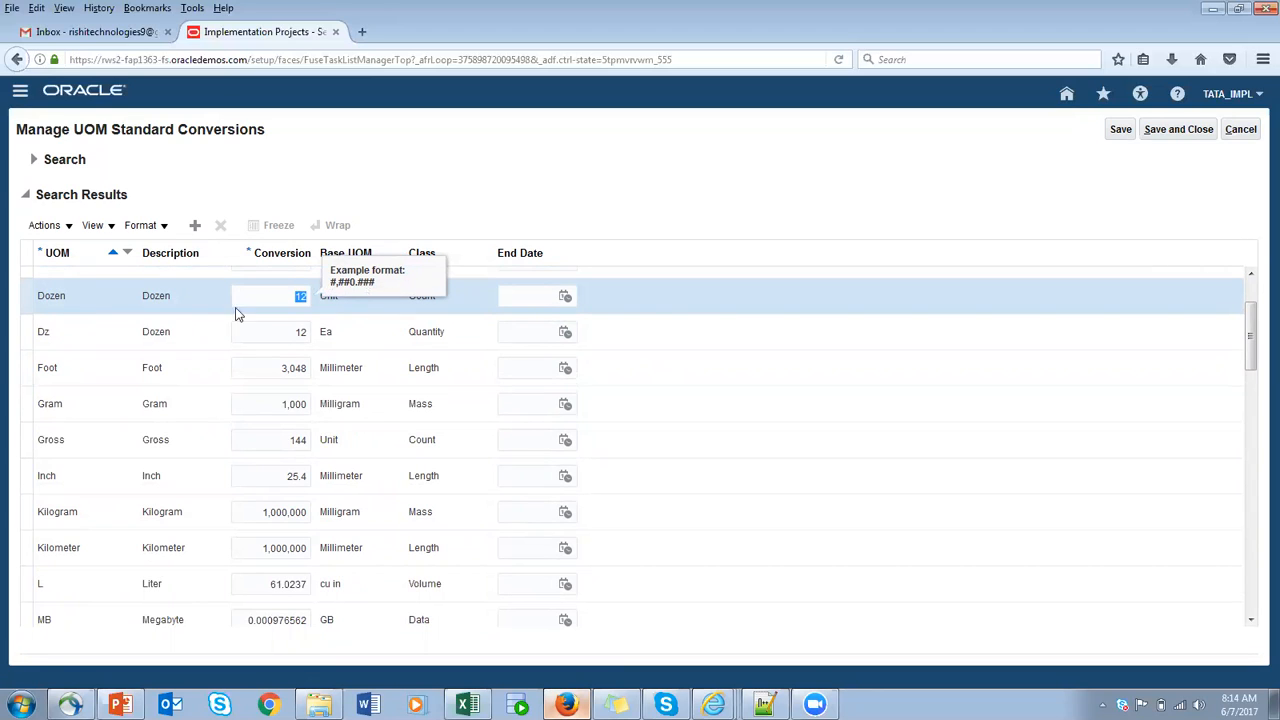
pyautogui.click(1242, 132)
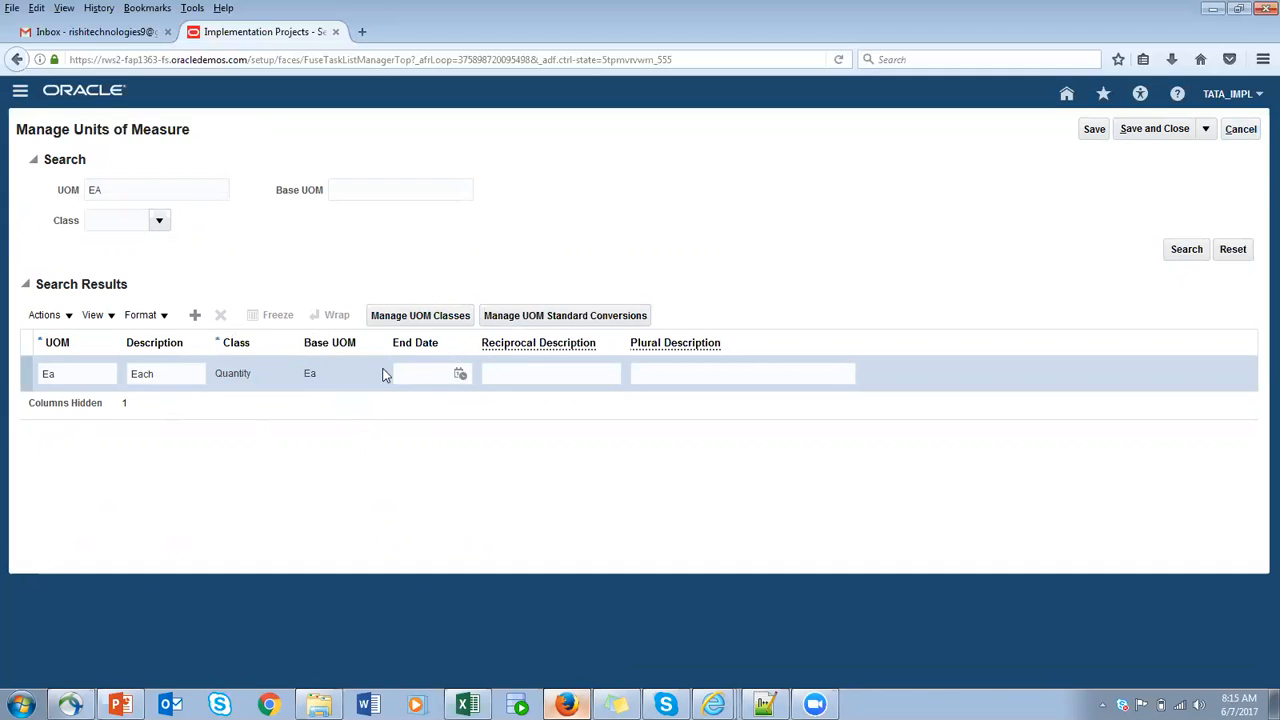
# - Add a UOM class named TATA_QTY with the description TATA_QTY in Manage UOM Classes
pyautogui.click(418, 318)
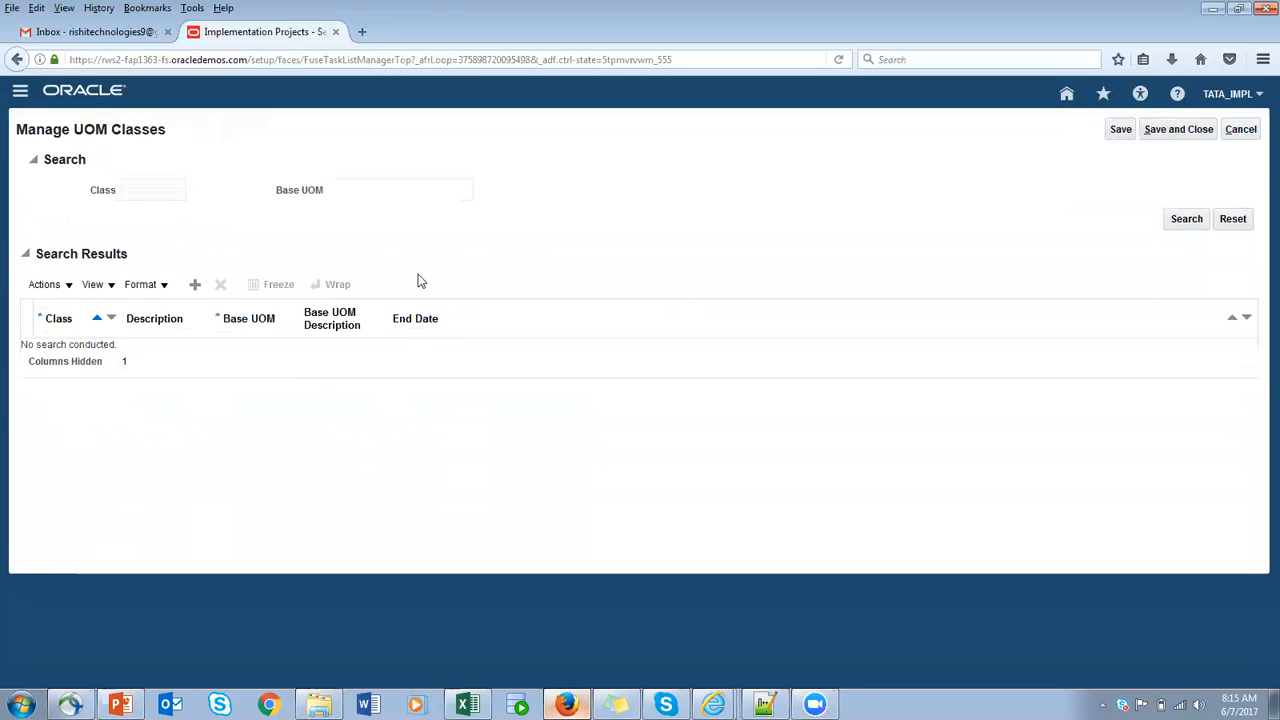
pyautogui.click(194, 287)
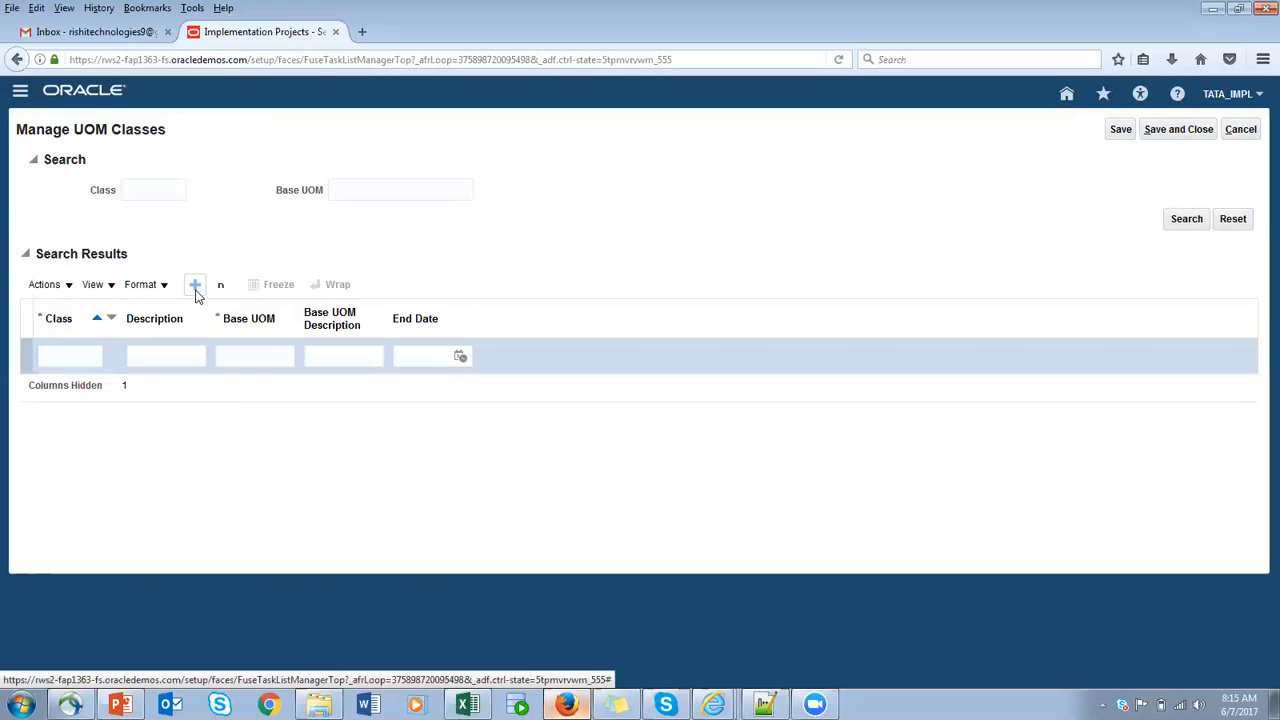
pyautogui.click(76, 352)
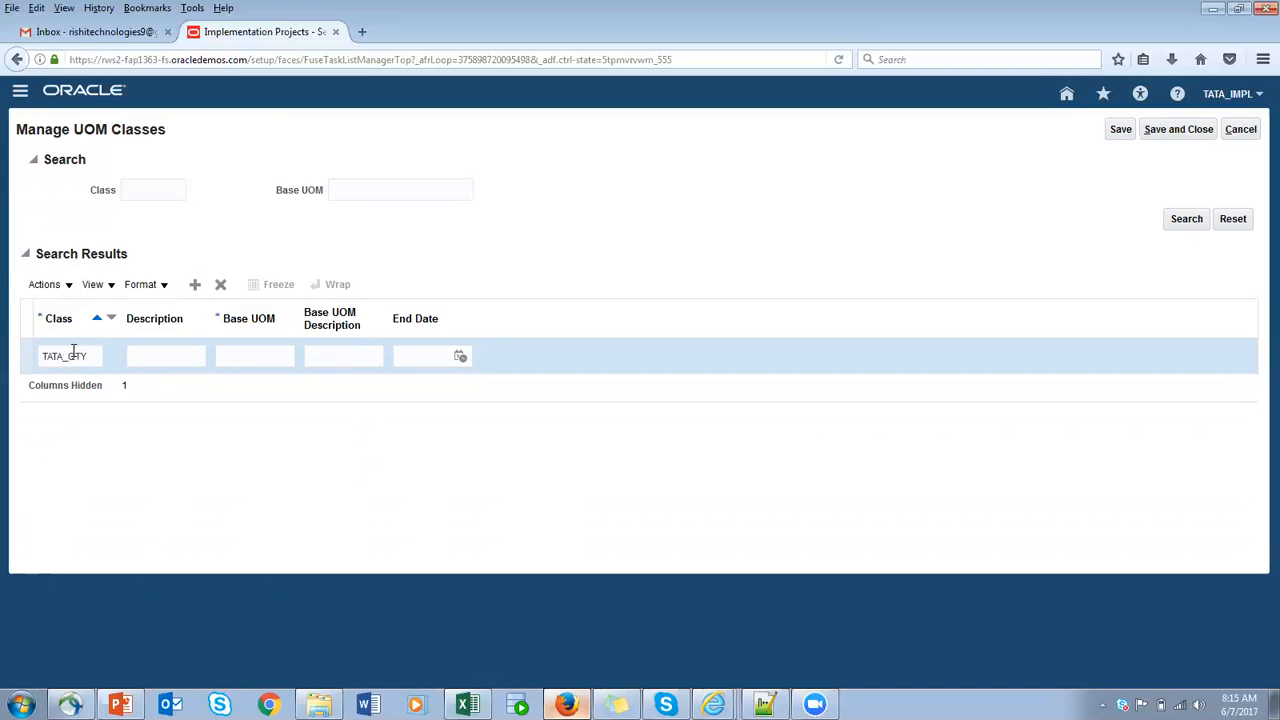
pyautogui.moveTo(88, 355); pyautogui.dragTo(33, 366)
pyautogui.hotkey('ctrl', 'c')
pyautogui.click(166, 360)
pyautogui.hotkey('ctrl', 'v')
# - Set the TATA_QTY class's base UOM and base UOM description to TATA_EA, and save and close the classes page
pyautogui.moveTo(268, 358); pyautogui.dragTo(131, 361)
pyautogui.hotkey('ctrl', 'c')
pyautogui.click(339, 360)
pyautogui.hotkey('ctrl', 'v')
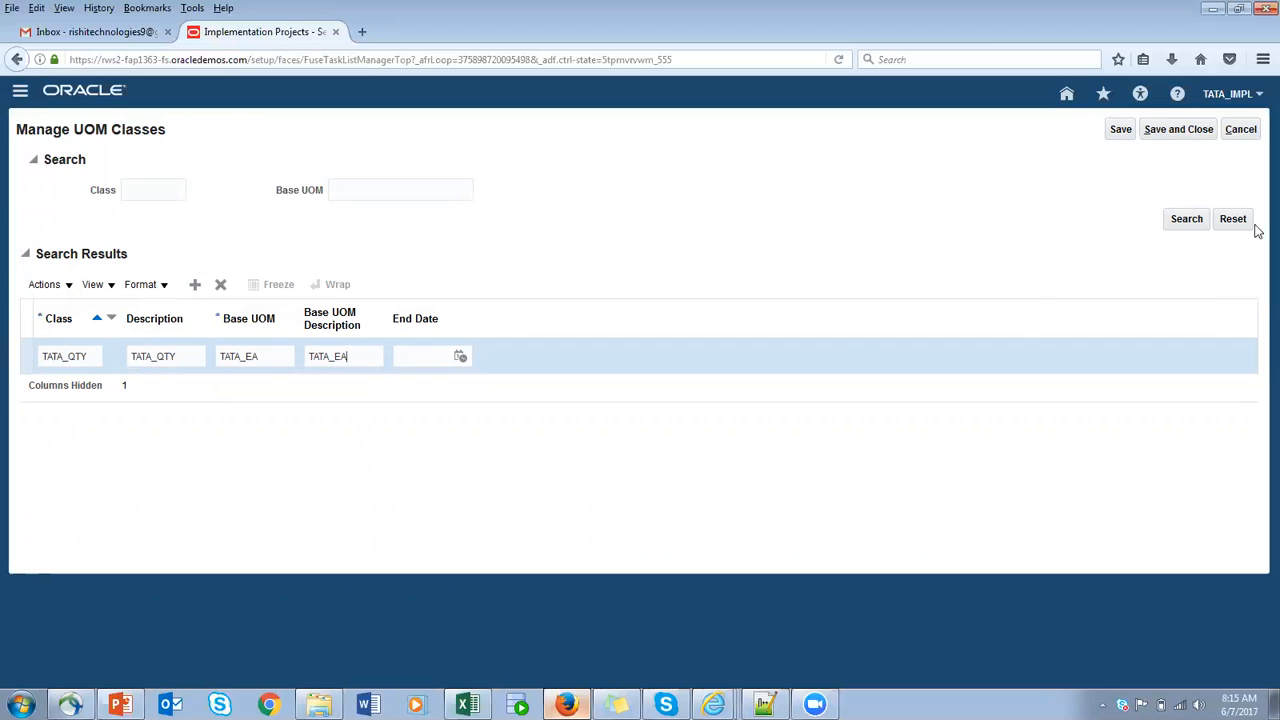
pyautogui.click(1118, 134)
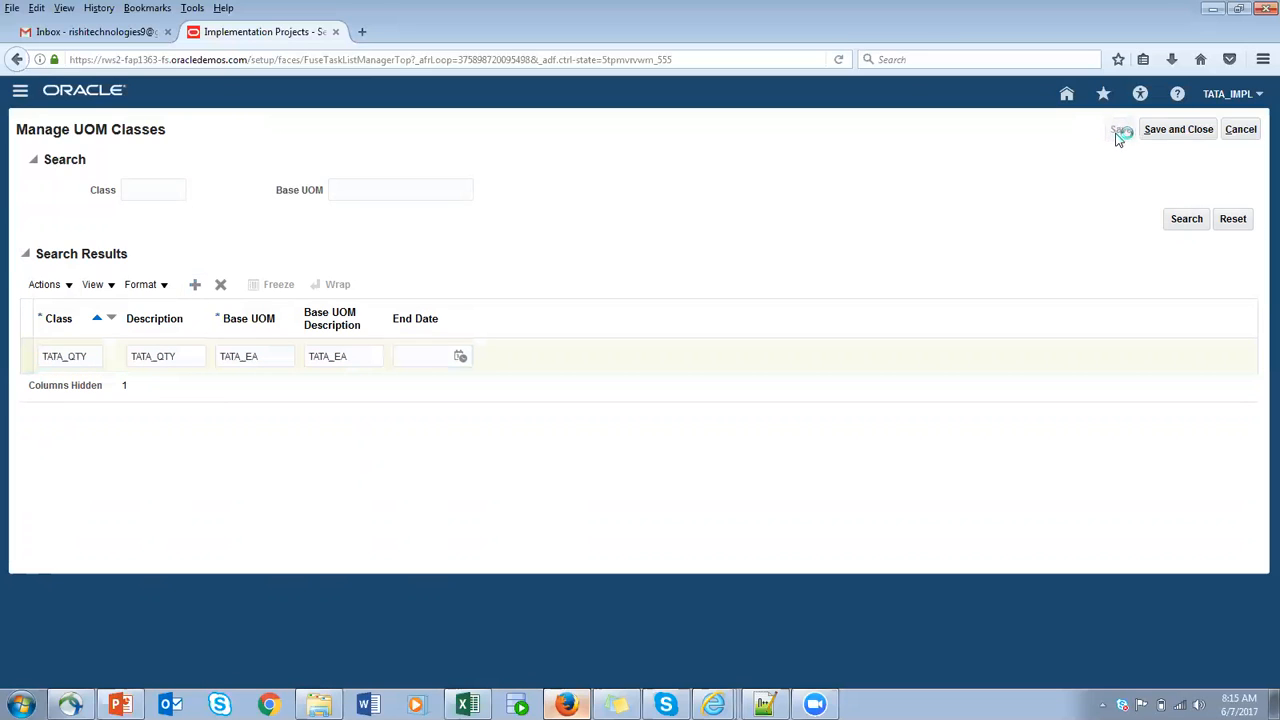
pyautogui.click(1183, 133)
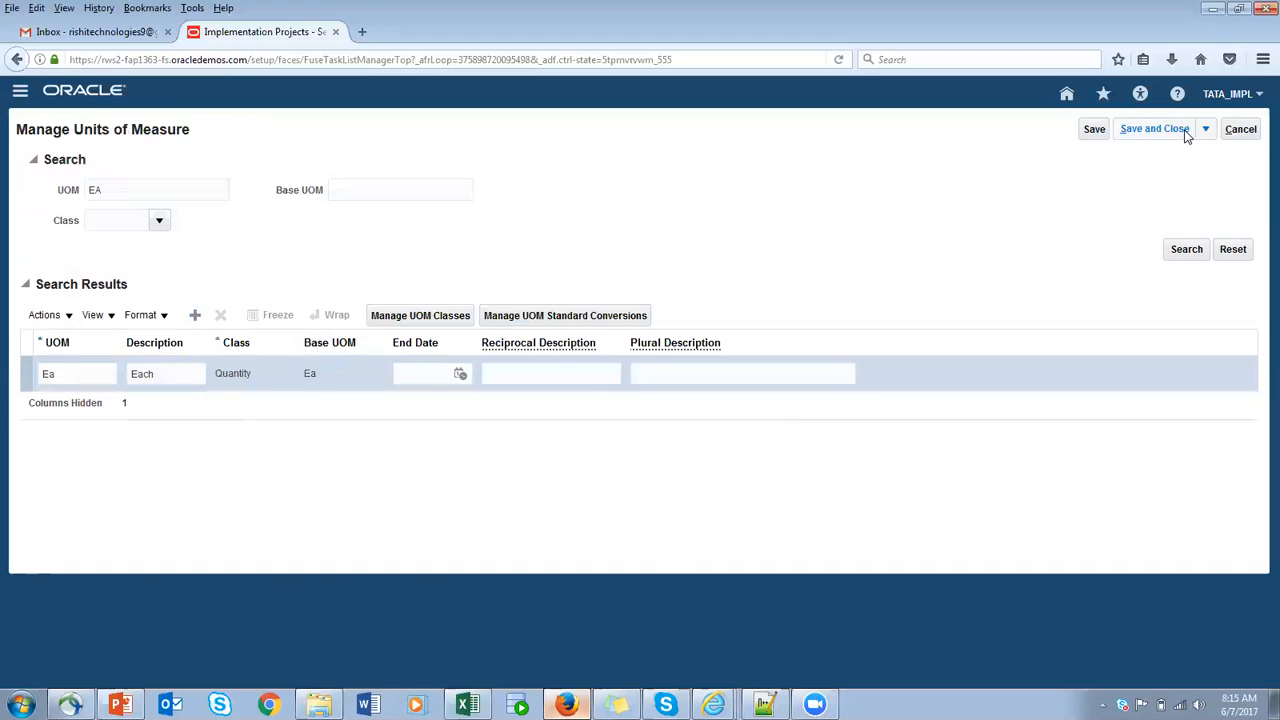
# - Search the units of measure for TATA, repeat the search without a UOM filter, and save and close the page
pyautogui.moveTo(160, 195); pyautogui.dragTo(8, 192)
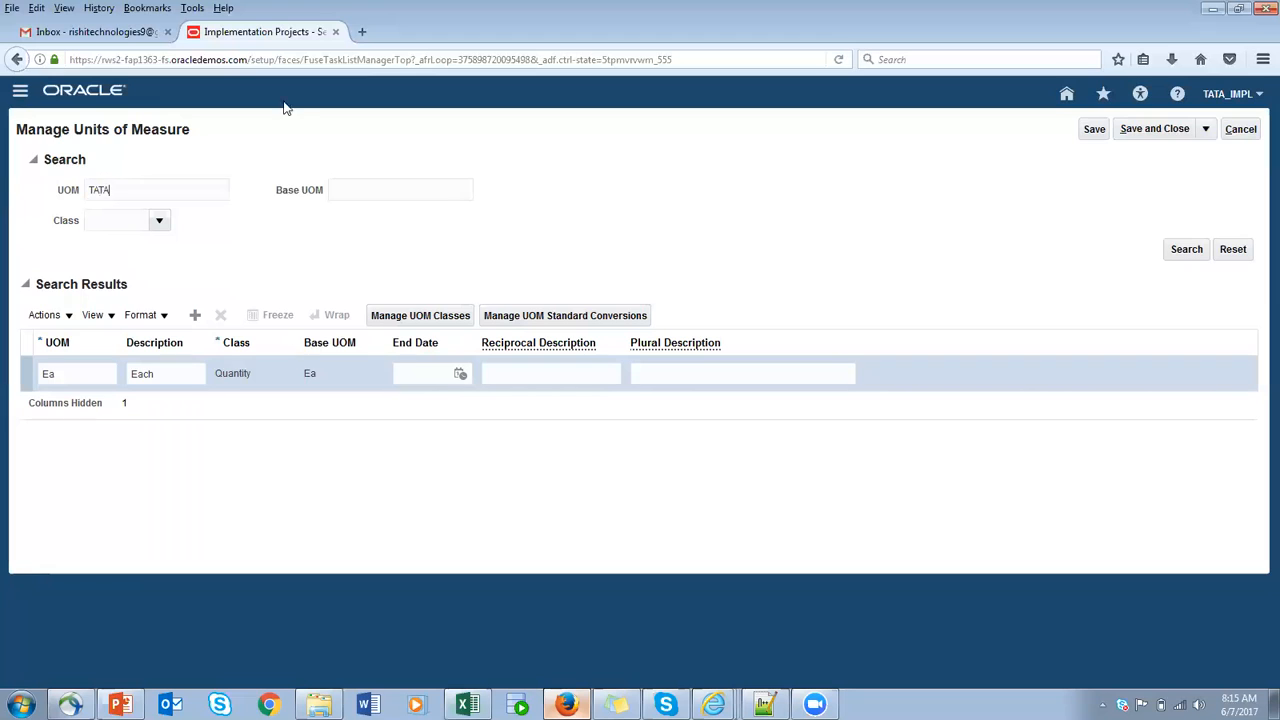
pyautogui.click(1178, 249)
pyautogui.moveTo(50, 196); pyautogui.dragTo(37, 165)
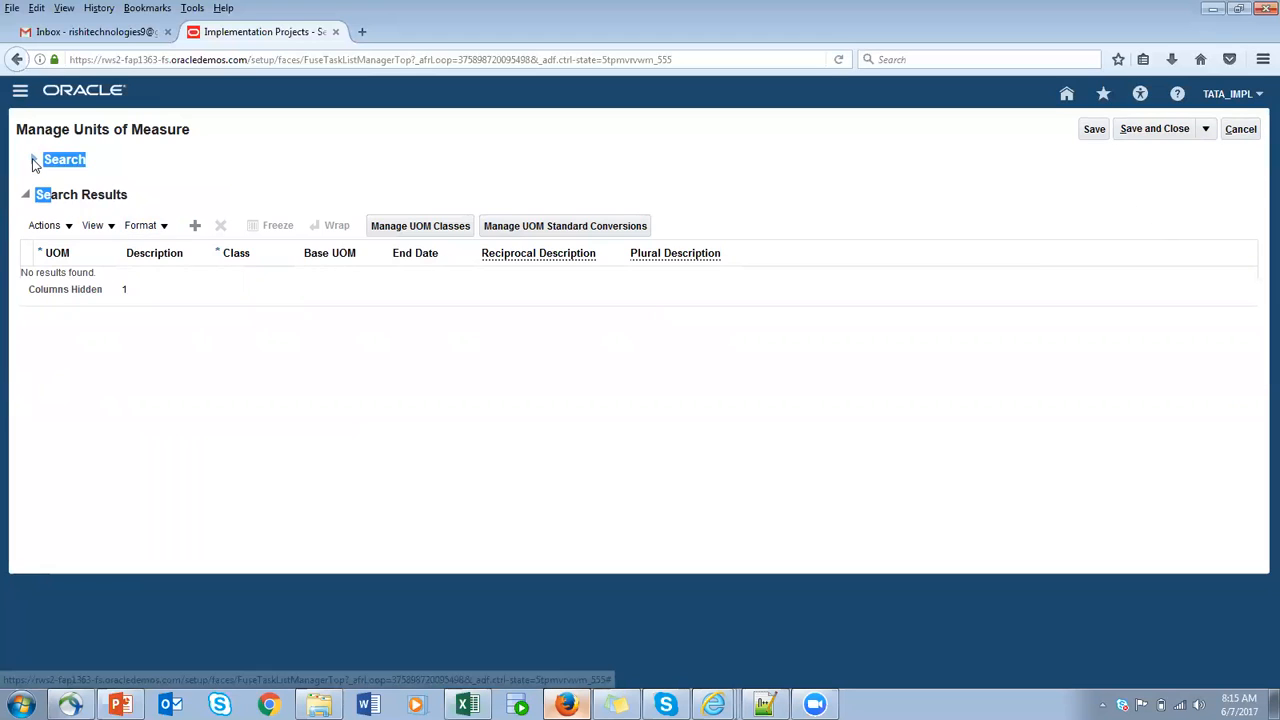
pyautogui.click(35, 161)
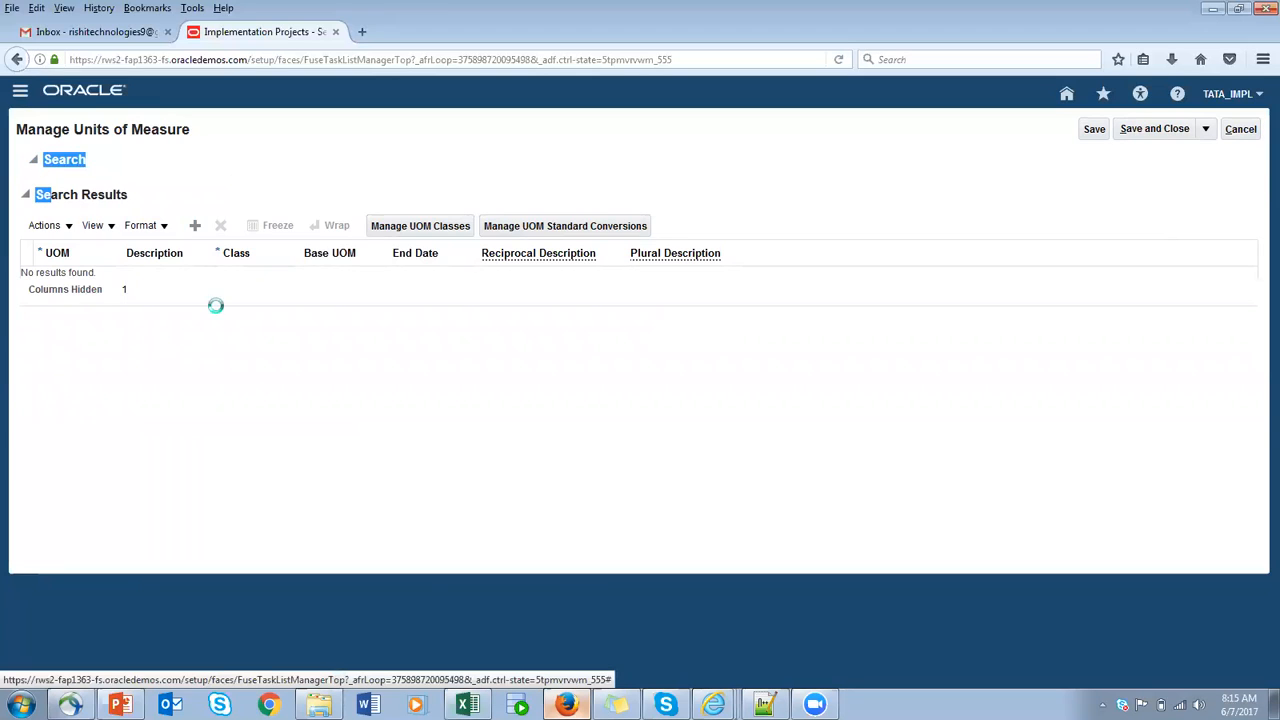
pyautogui.moveTo(125, 190); pyautogui.dragTo(8, 190)
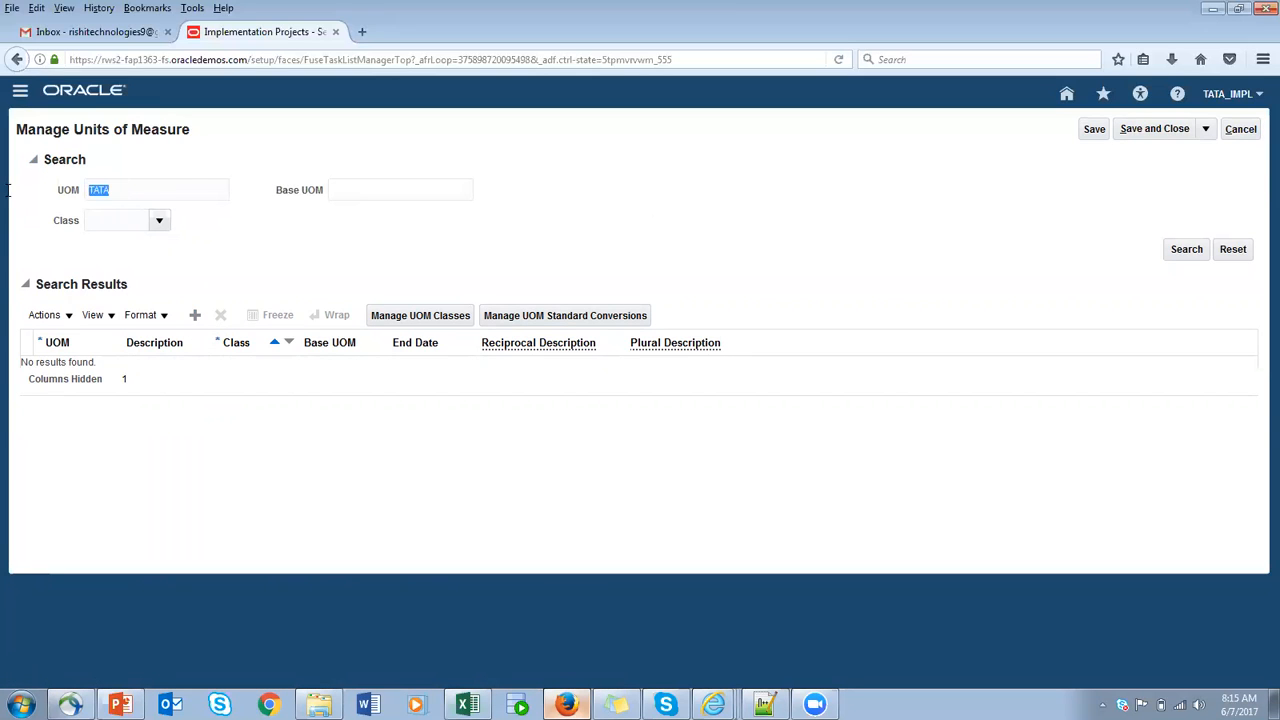
pyautogui.press('BackSpace')
pyautogui.click(1186, 250)
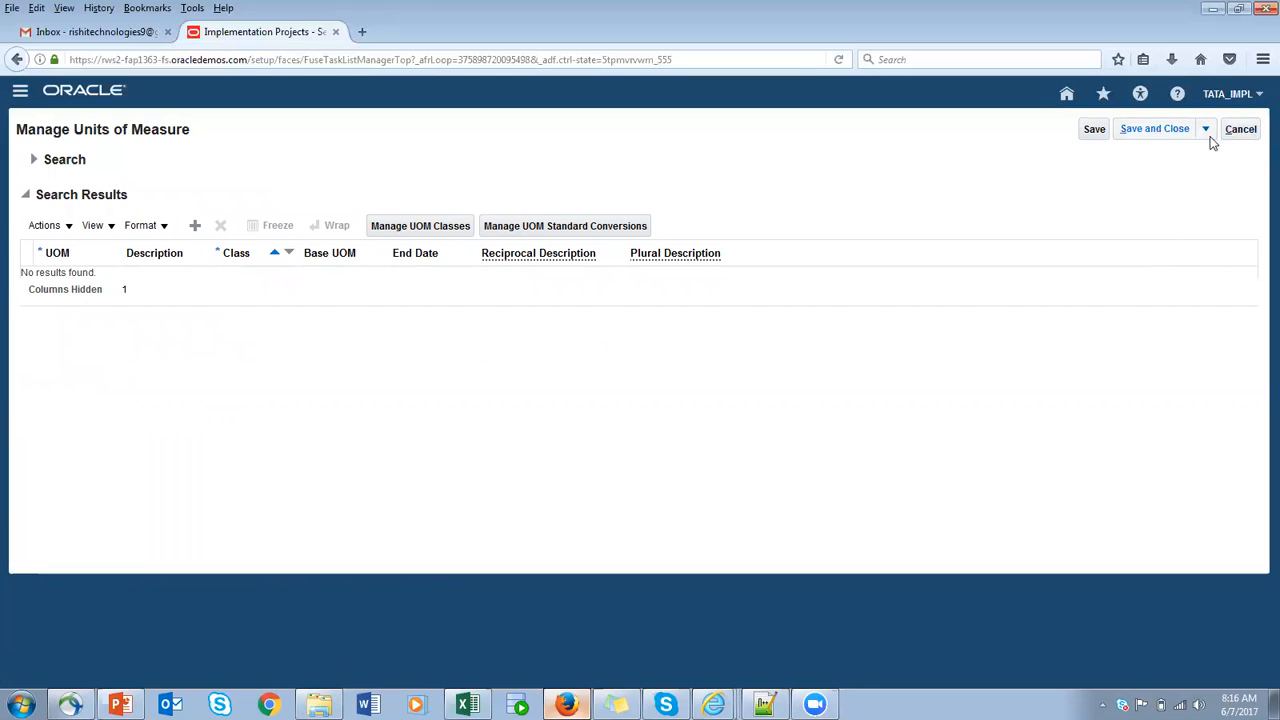
pyautogui.click(1094, 129)
pyautogui.click(1160, 129)
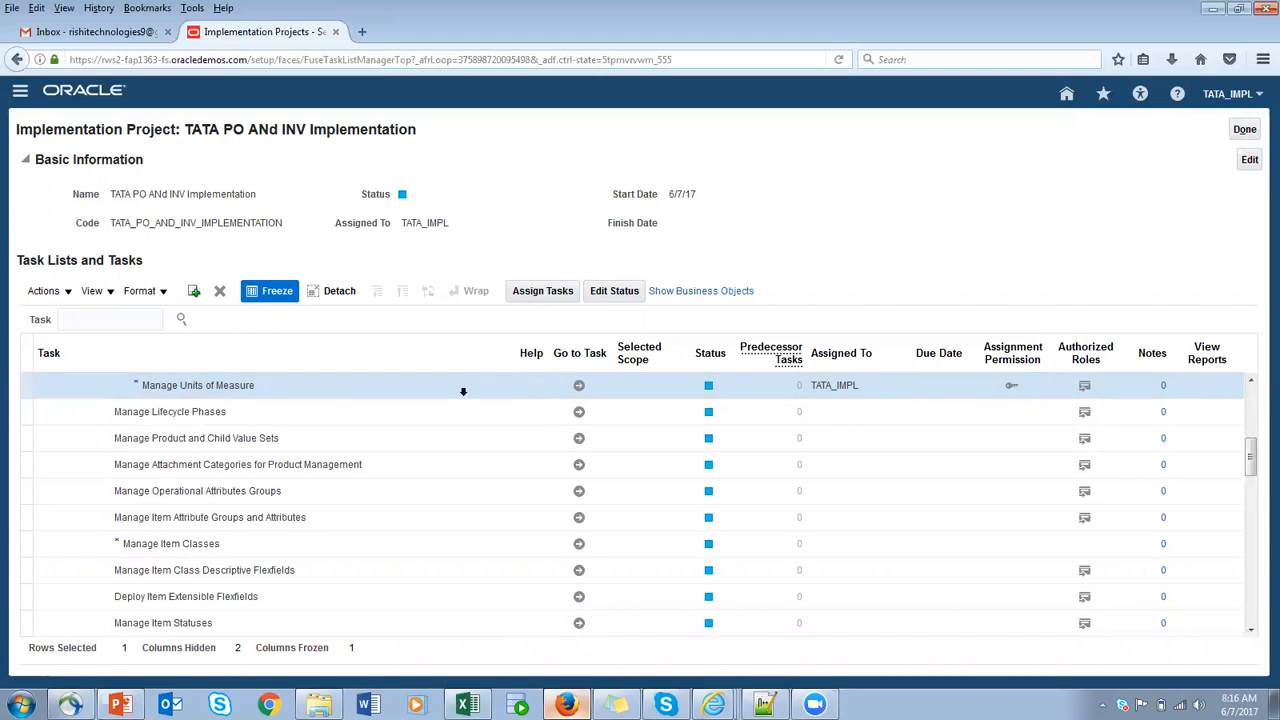
pyautogui.click(570, 387)
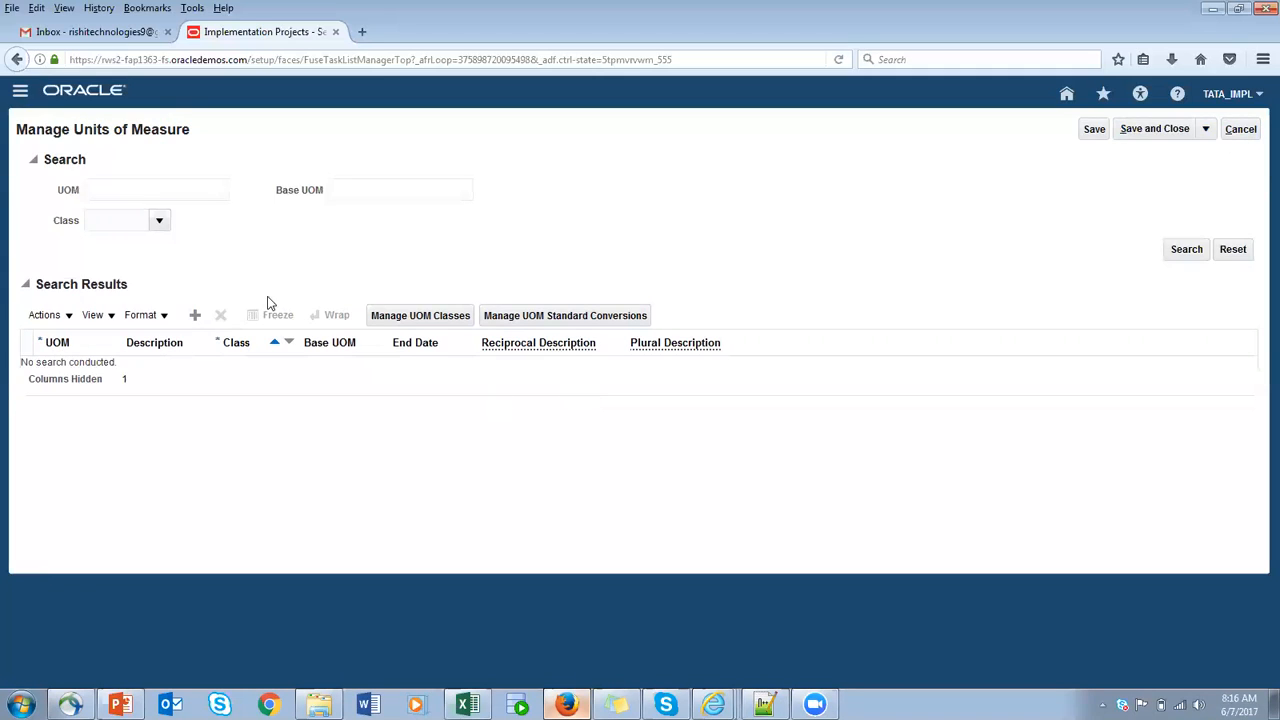
pyautogui.click(195, 315)
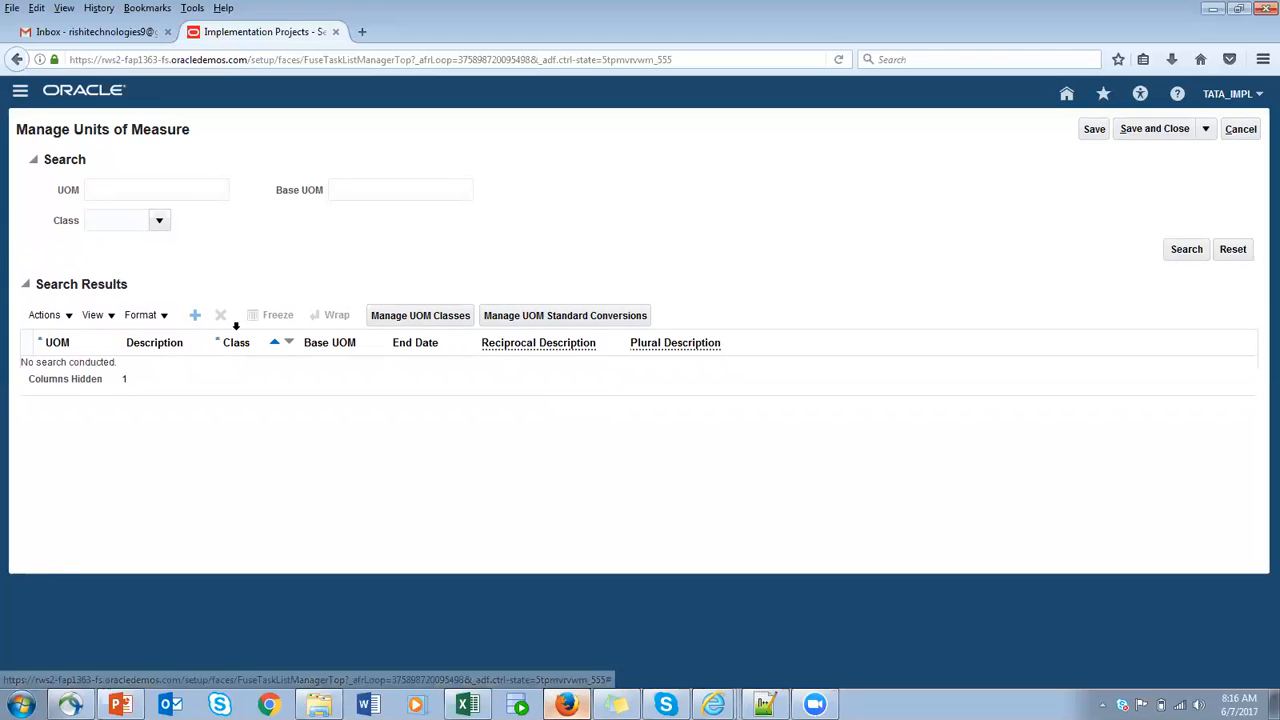
pyautogui.click(136, 181)
pyautogui.write('TATA')
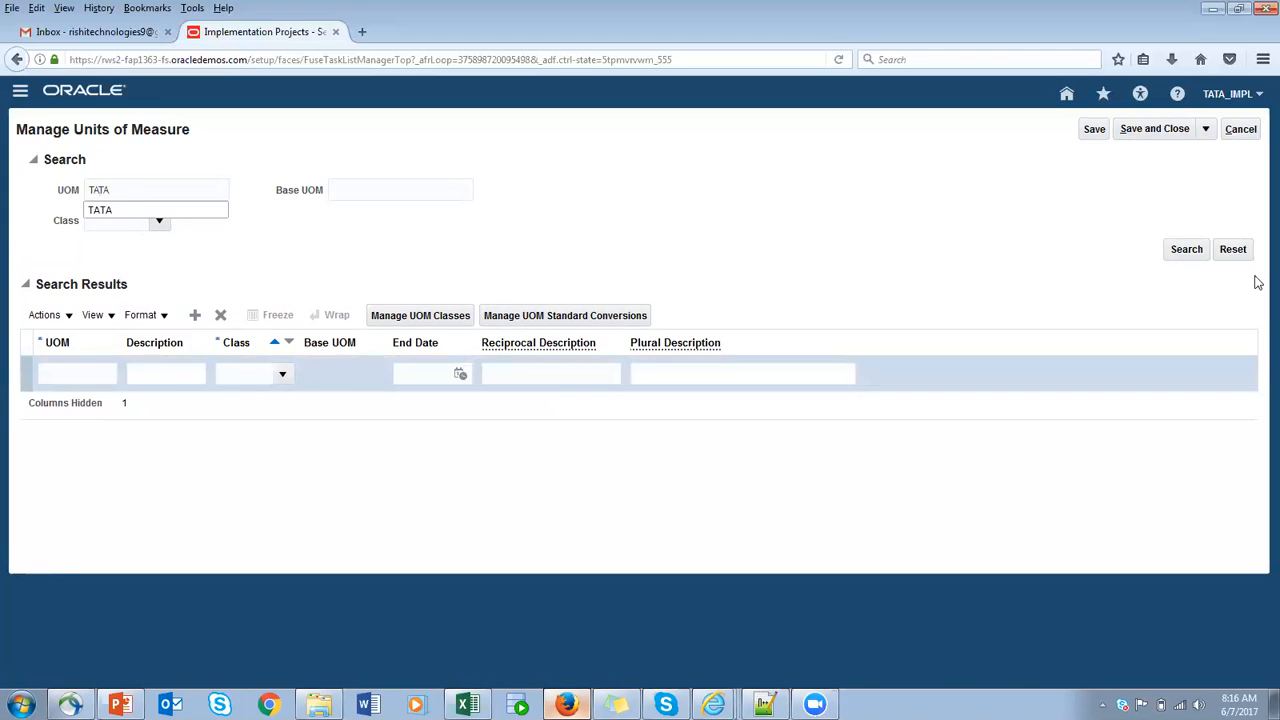
pyautogui.click(1183, 249)
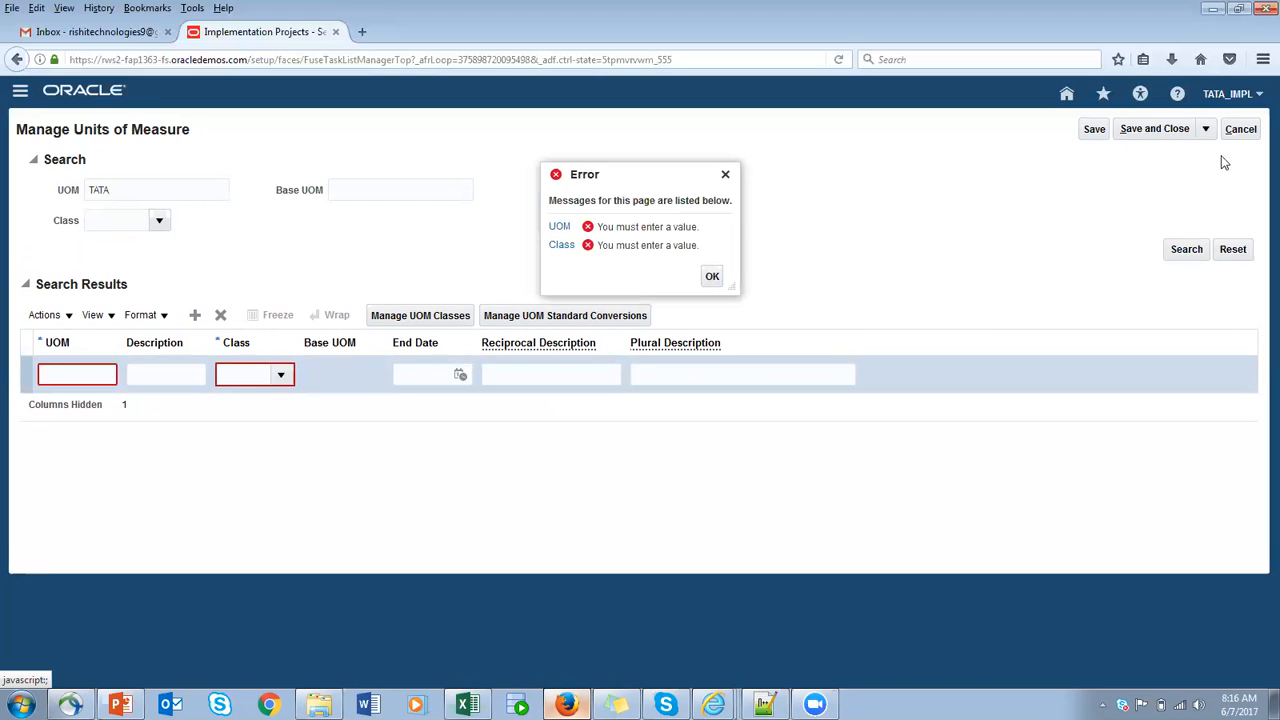
pyautogui.click(1243, 130)
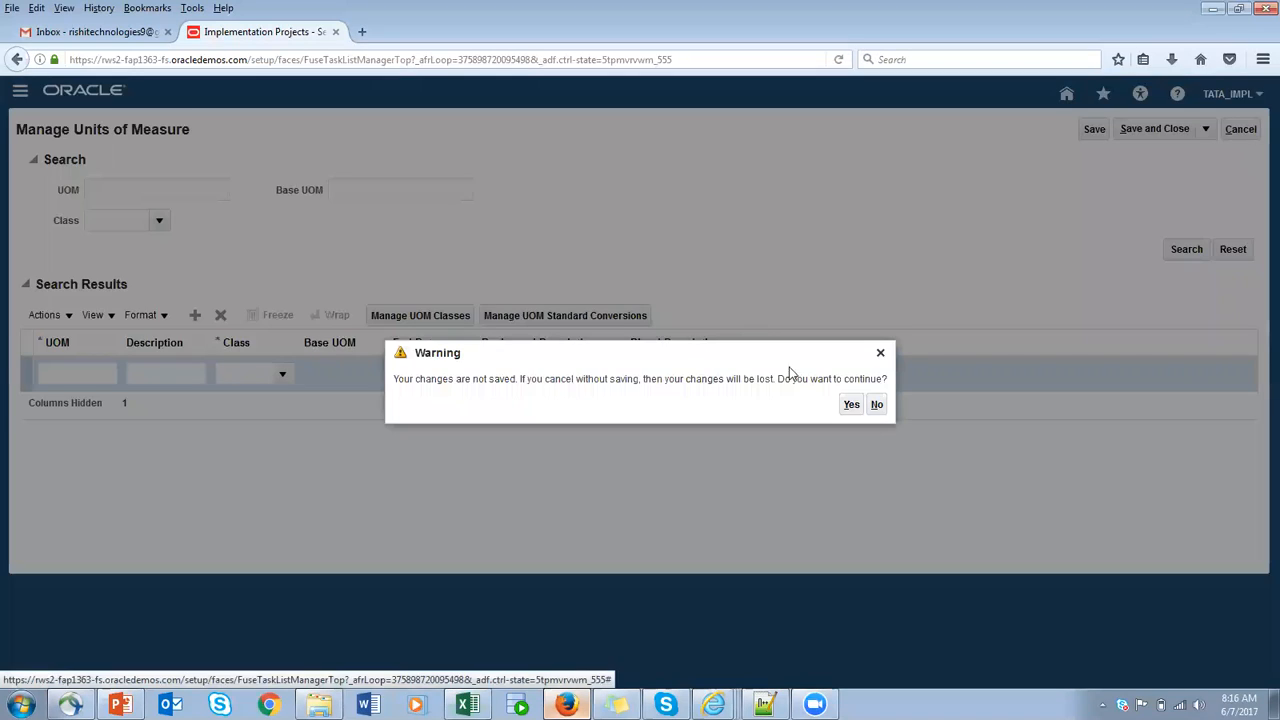
pyautogui.click(850, 404)
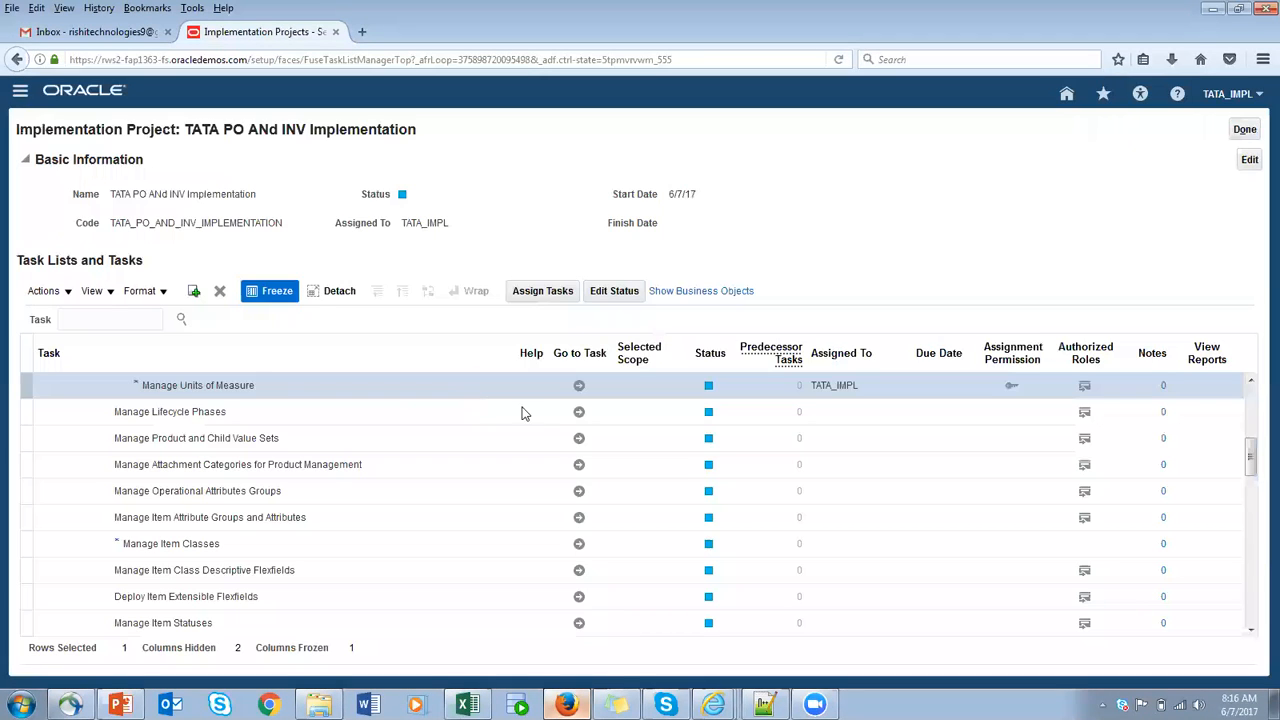
# - Reopen the Manage Units of Measure task from the implementation project and search for the UOM TATA
pyautogui.click(580, 388)
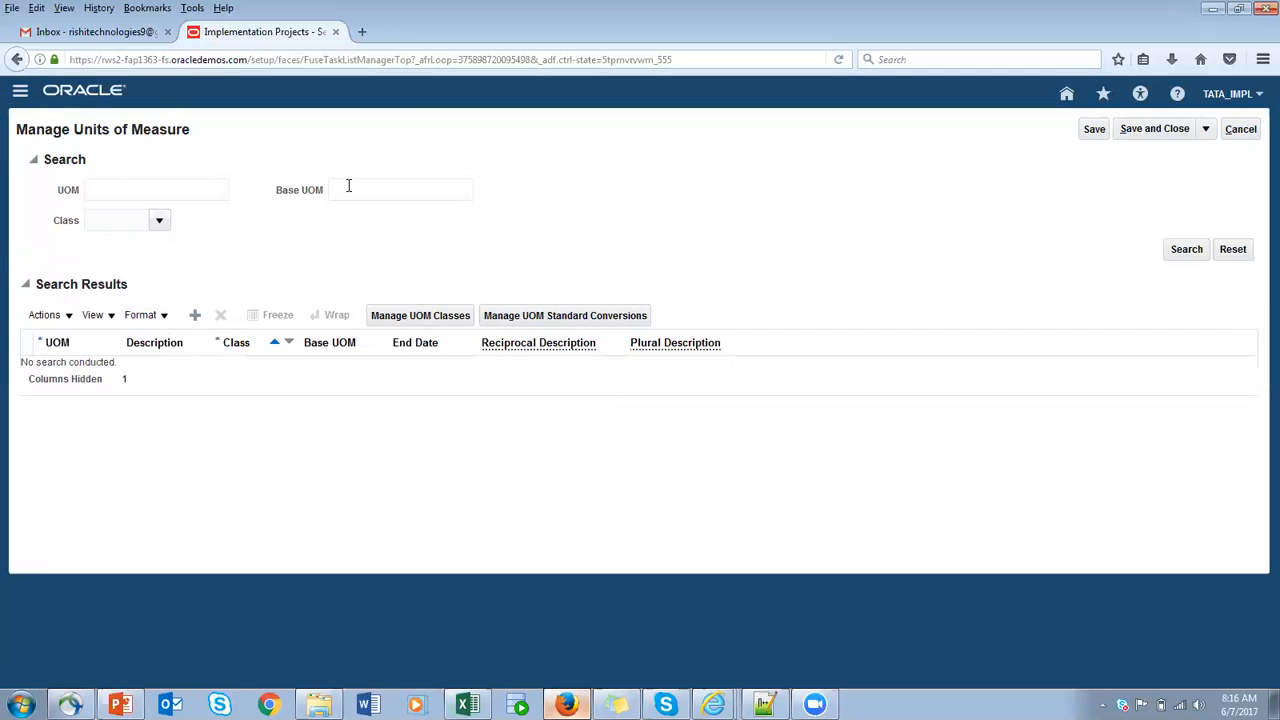
pyautogui.click(204, 198)
pyautogui.write('TATA')
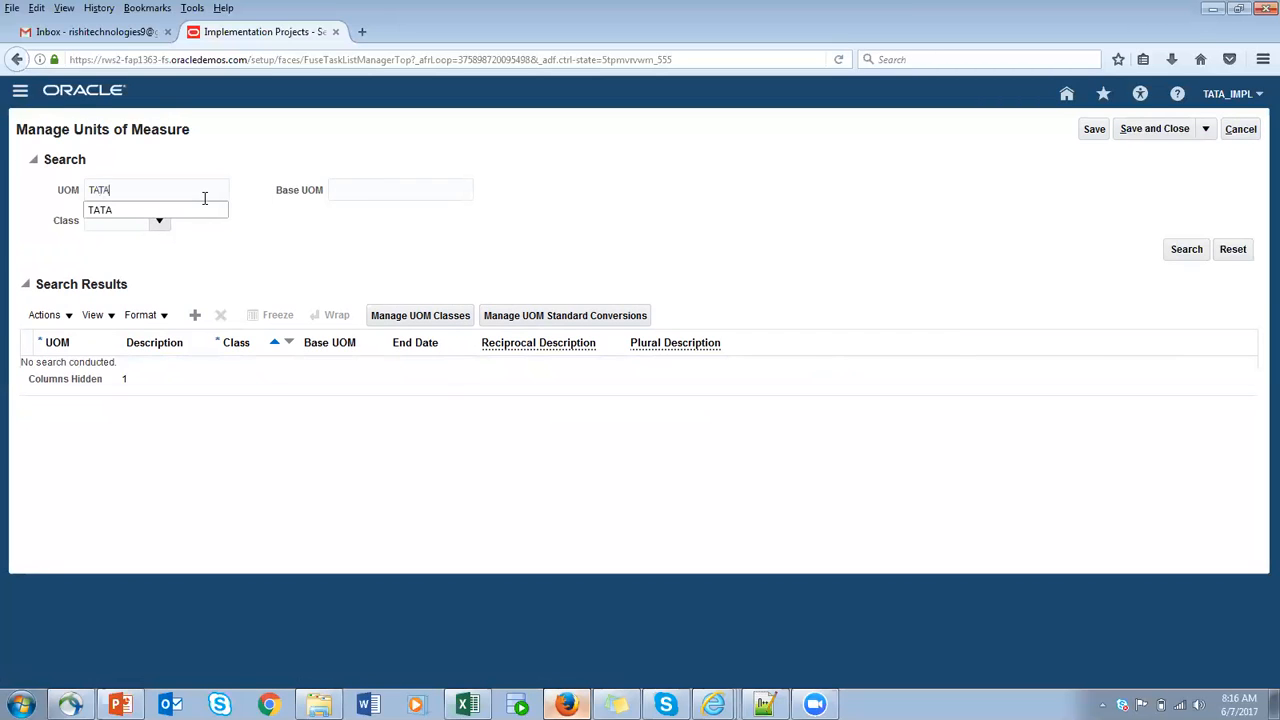
pyautogui.click(1178, 249)
pyautogui.click(35, 161)
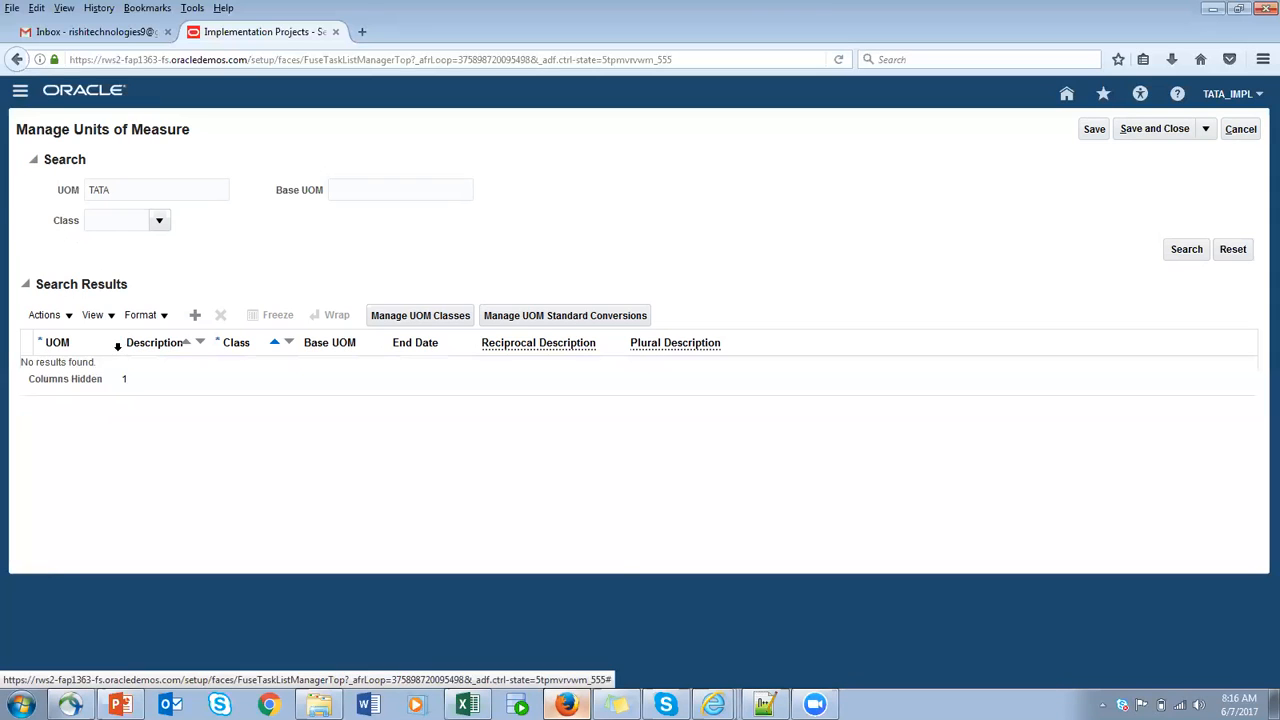
# - Add a new unit of measure with the UOM name TATA_EA and the description TATA_EA
pyautogui.click(194, 318)
pyautogui.click(68, 375)
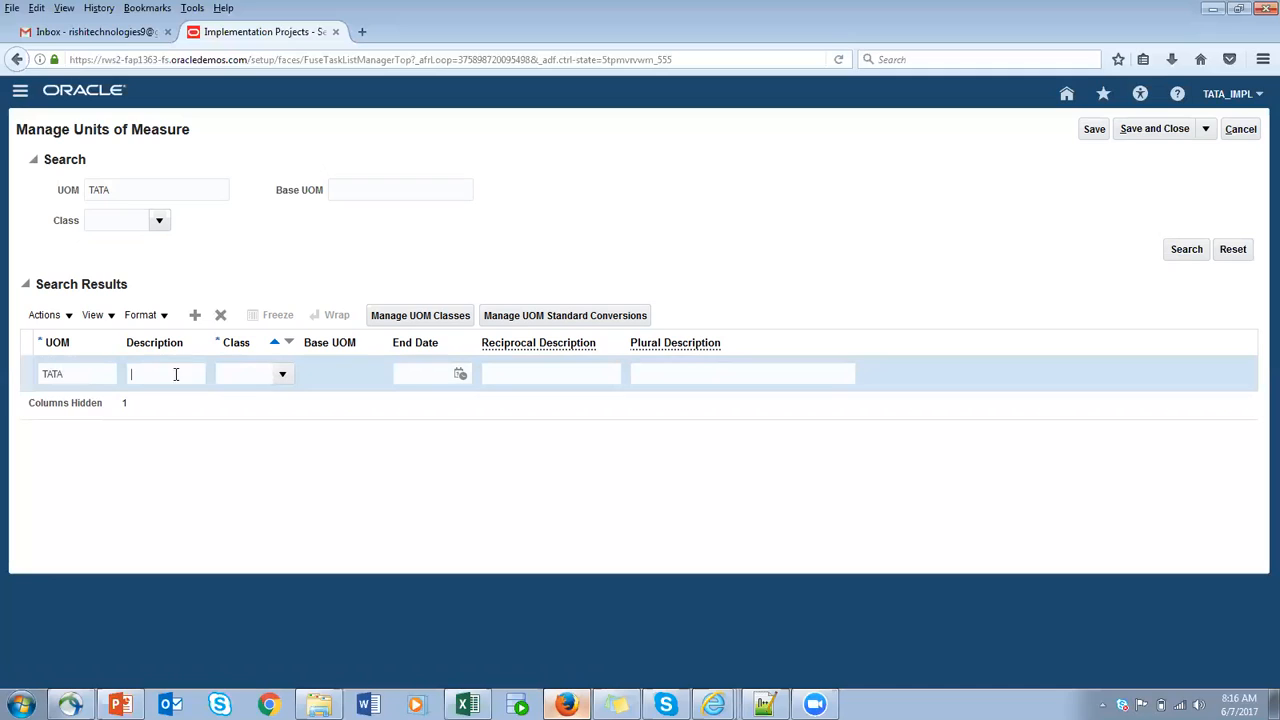
pyautogui.doubleClick(83, 375)
pyautogui.click(85, 375)
pyautogui.doubleClick(86, 375)
pyautogui.hotkey('ctrl', 'c')
pyautogui.click(188, 372)
pyautogui.hotkey('ctrl', 'v')
pyautogui.click(283, 375)
pyautogui.doubleClick(193, 376)
pyautogui.press('BackSpace')
pyautogui.doubleClick(94, 375)
pyautogui.hotkey('ctrl', 'c')
pyautogui.click(96, 373)
pyautogui.click(157, 368)
pyautogui.hotkey('ctrl', 'v')
pyautogui.click(228, 371)
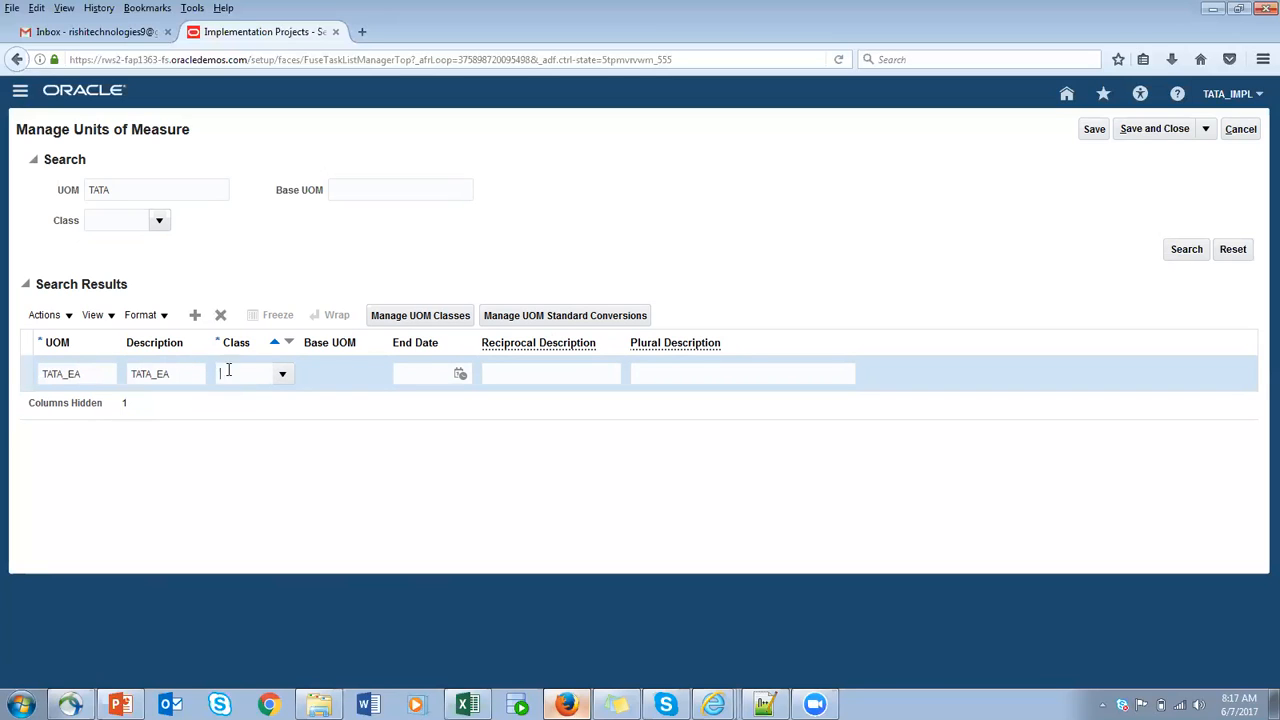
pyautogui.click(283, 374)
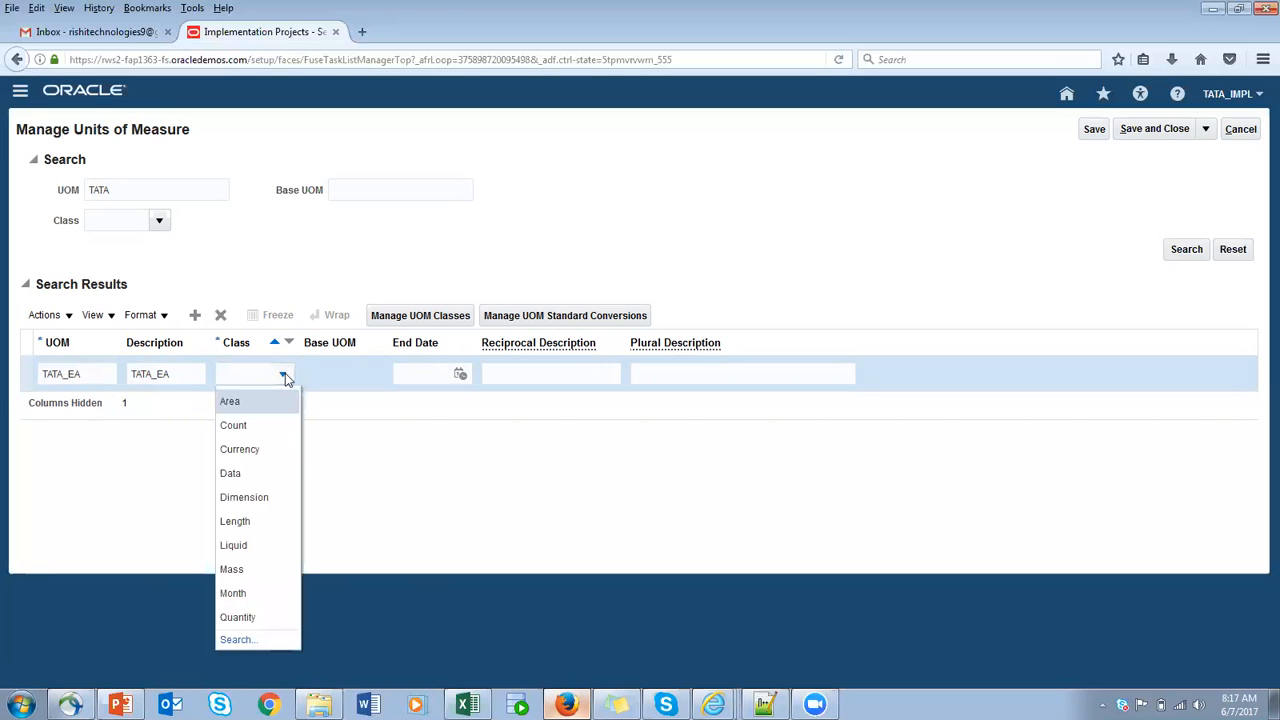
pyautogui.click(237, 640)
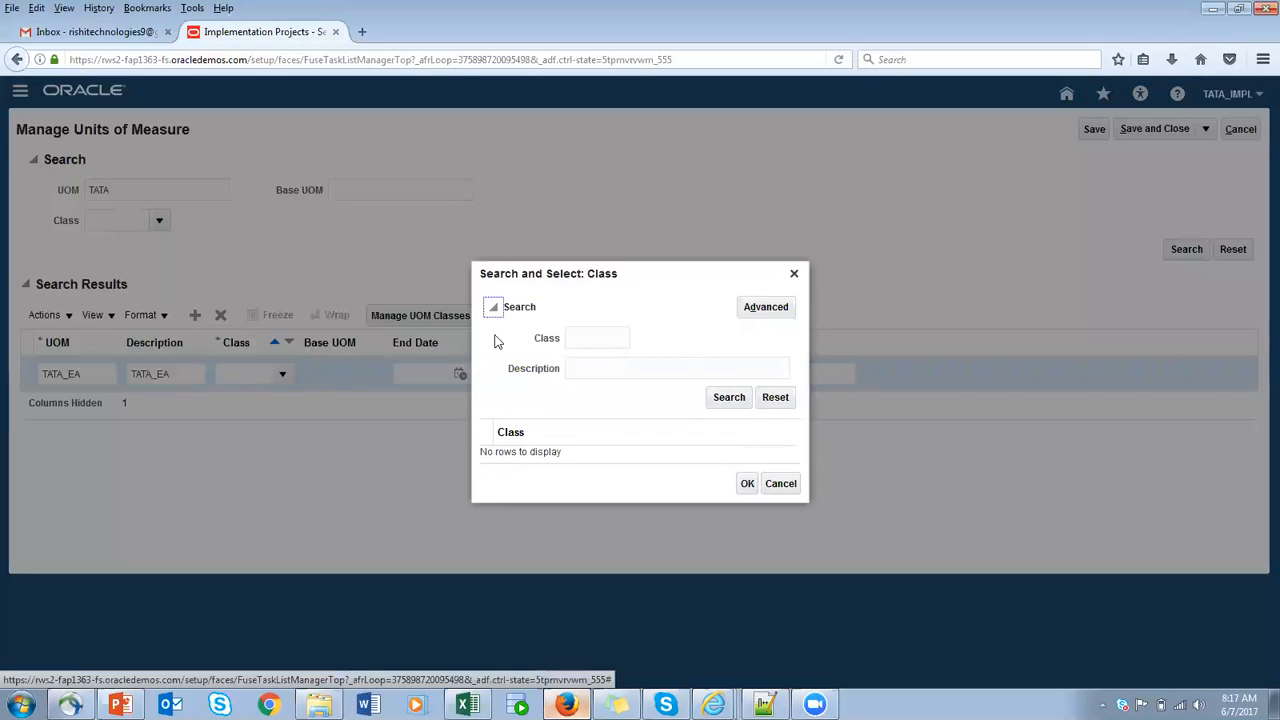
pyautogui.click(582, 336)
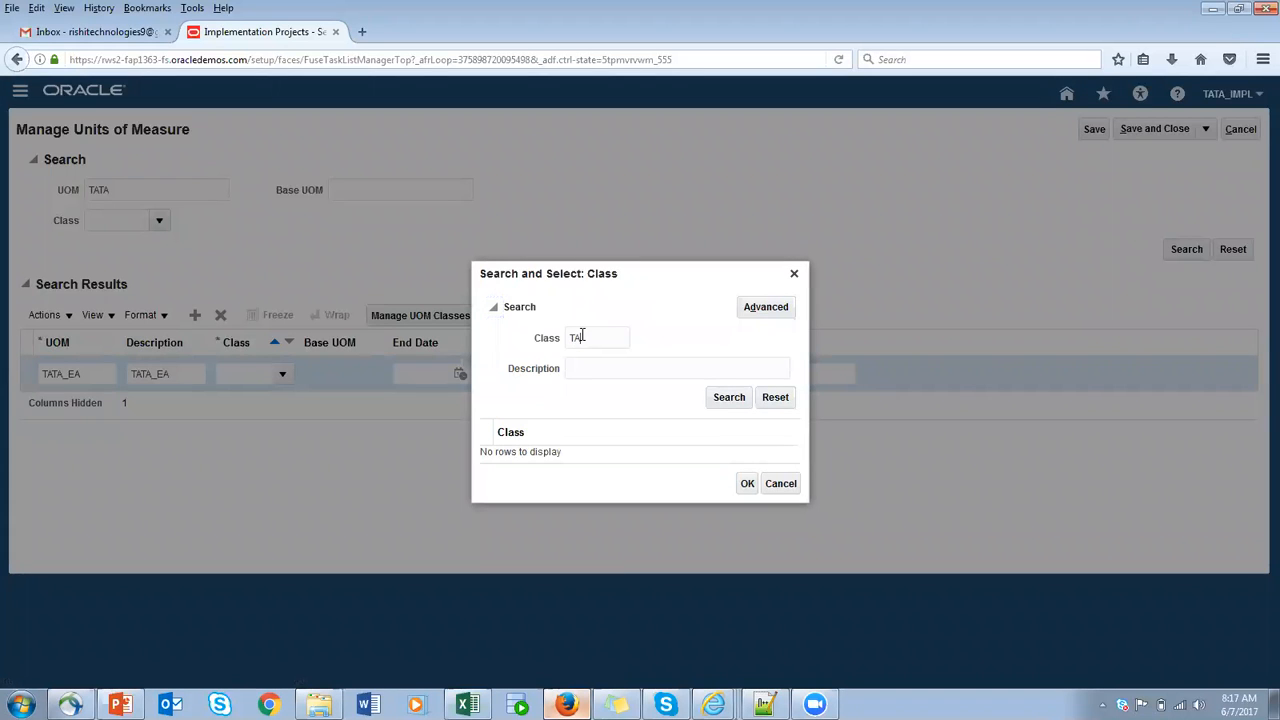
pyautogui.click(731, 400)
pyautogui.click(789, 487)
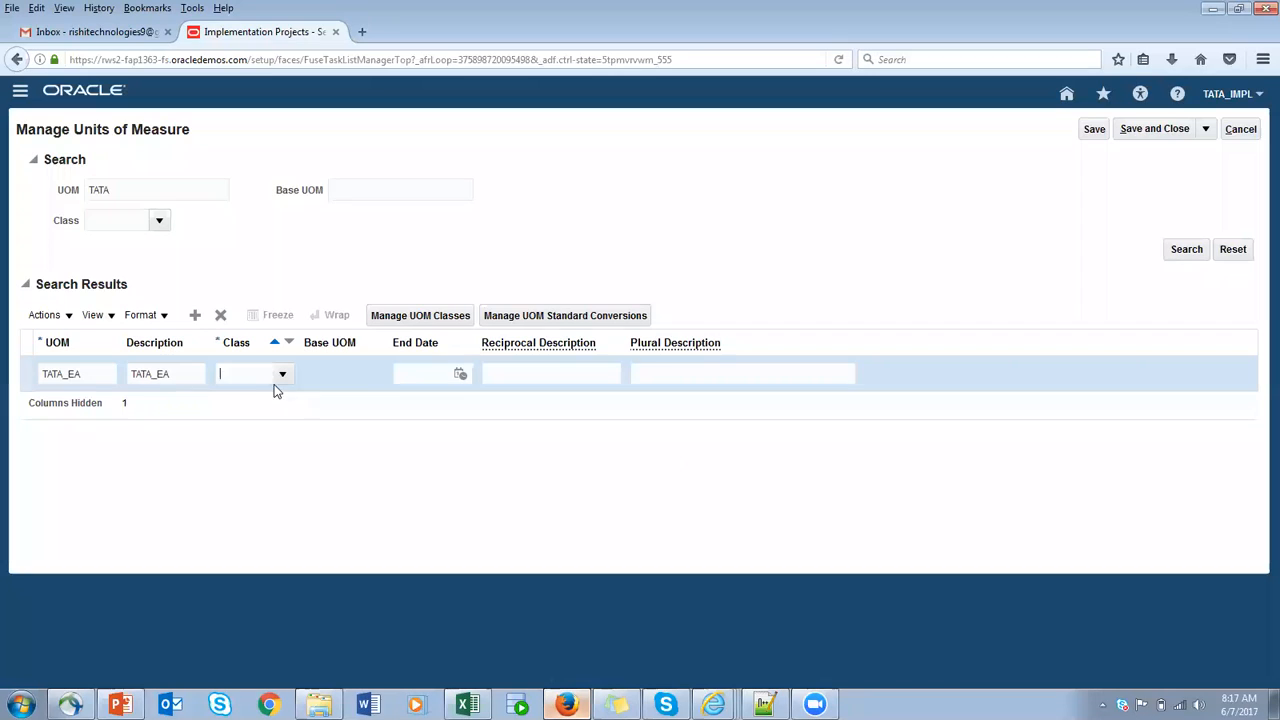
pyautogui.click(423, 316)
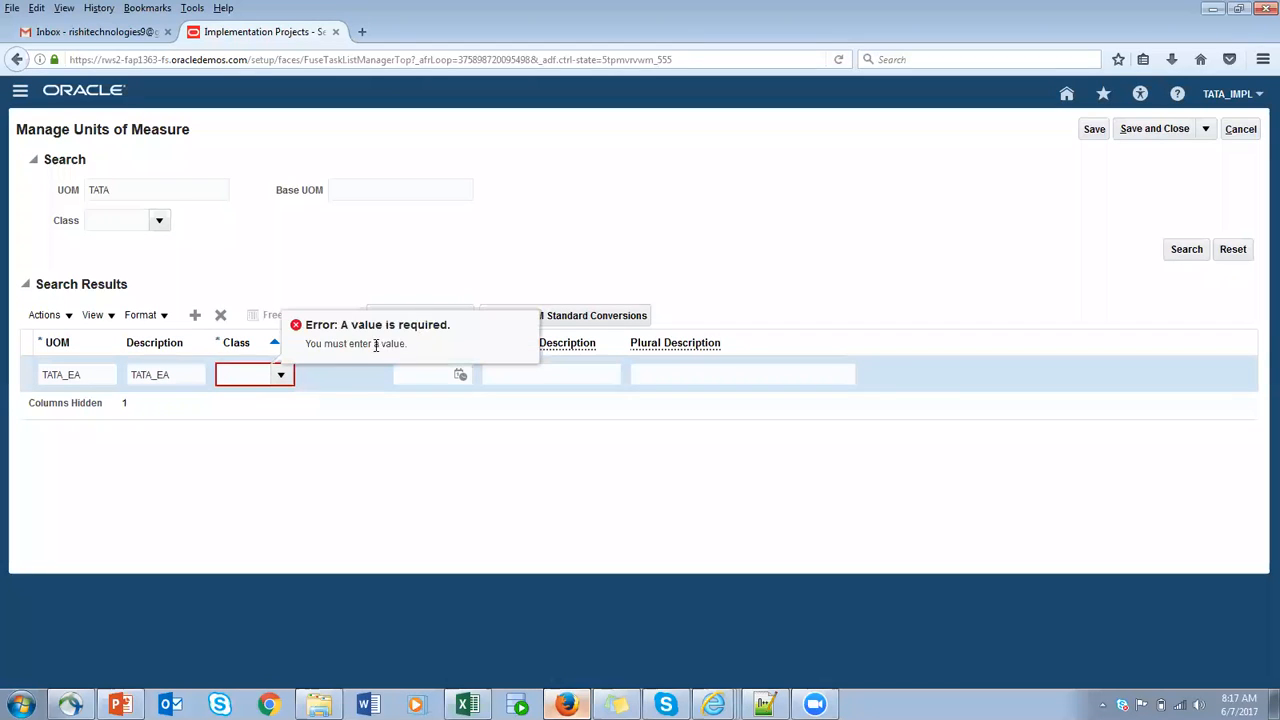
# - Look up all UOM classes, assign TATA_QTY to the new unit of measure, and try to save it
pyautogui.click(281, 374)
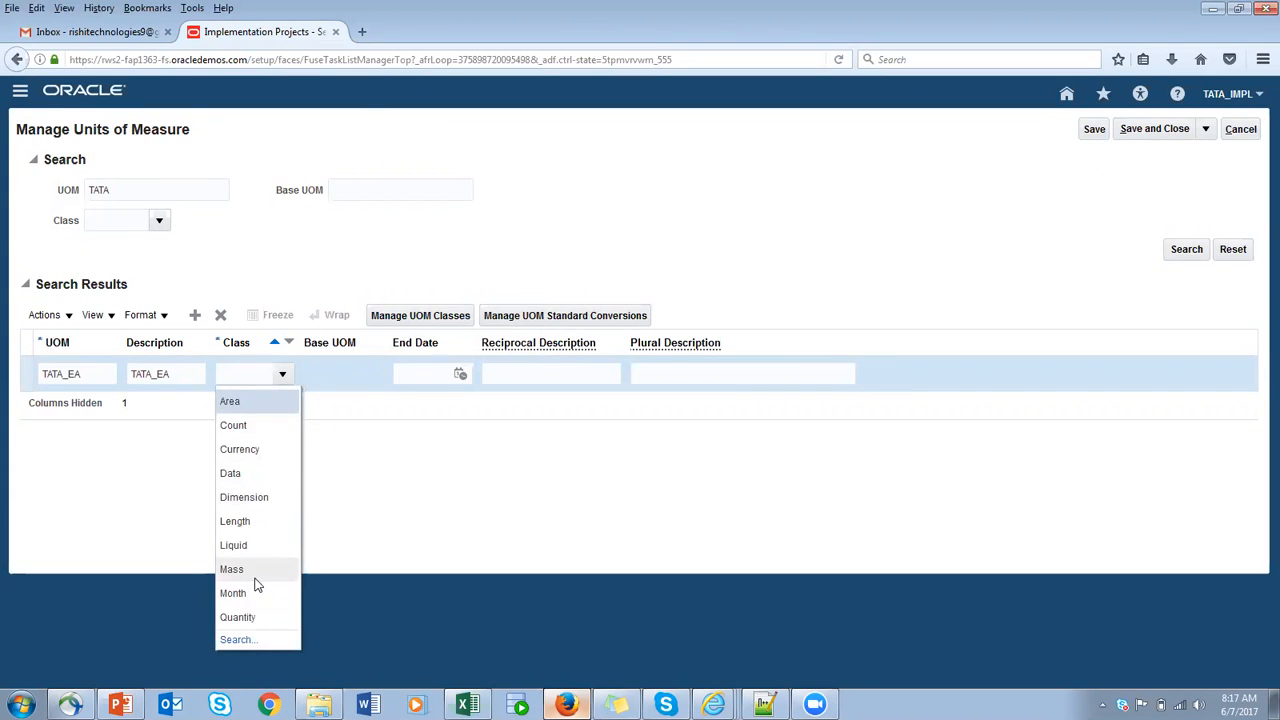
pyautogui.click(238, 641)
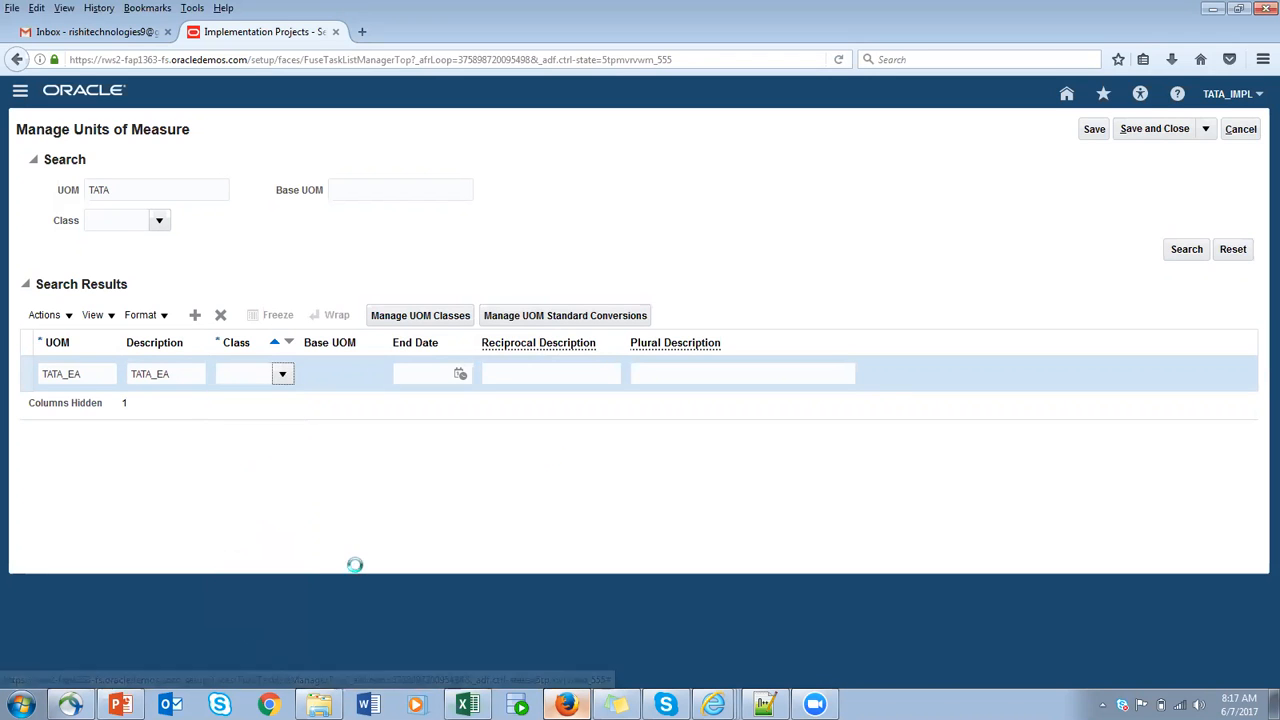
pyautogui.click(593, 337)
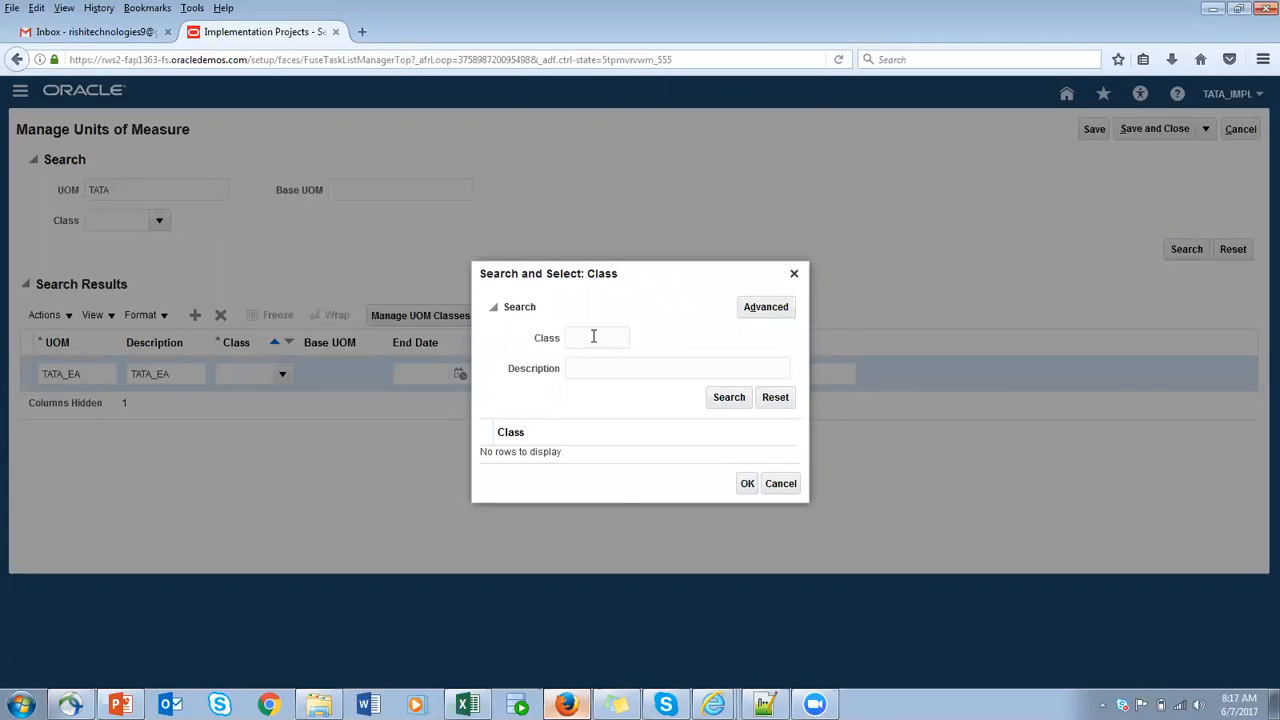
pyautogui.click(731, 399)
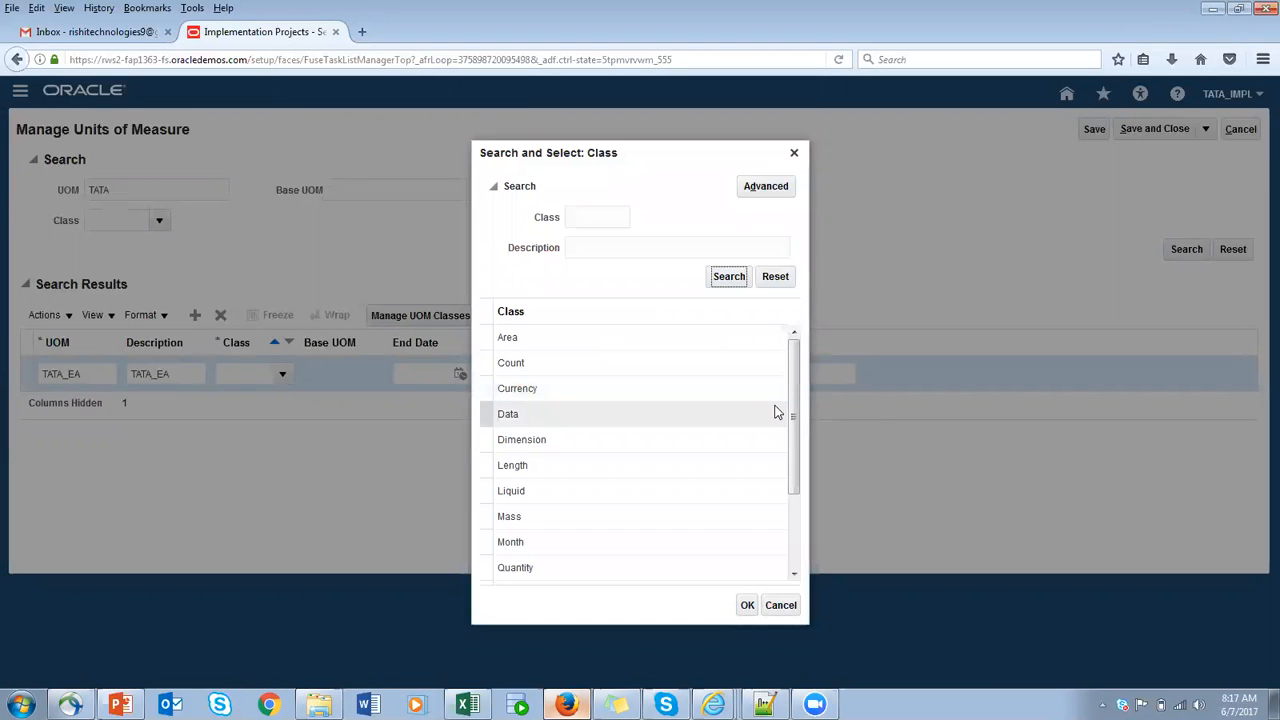
pyautogui.moveTo(794, 417); pyautogui.dragTo(787, 510)
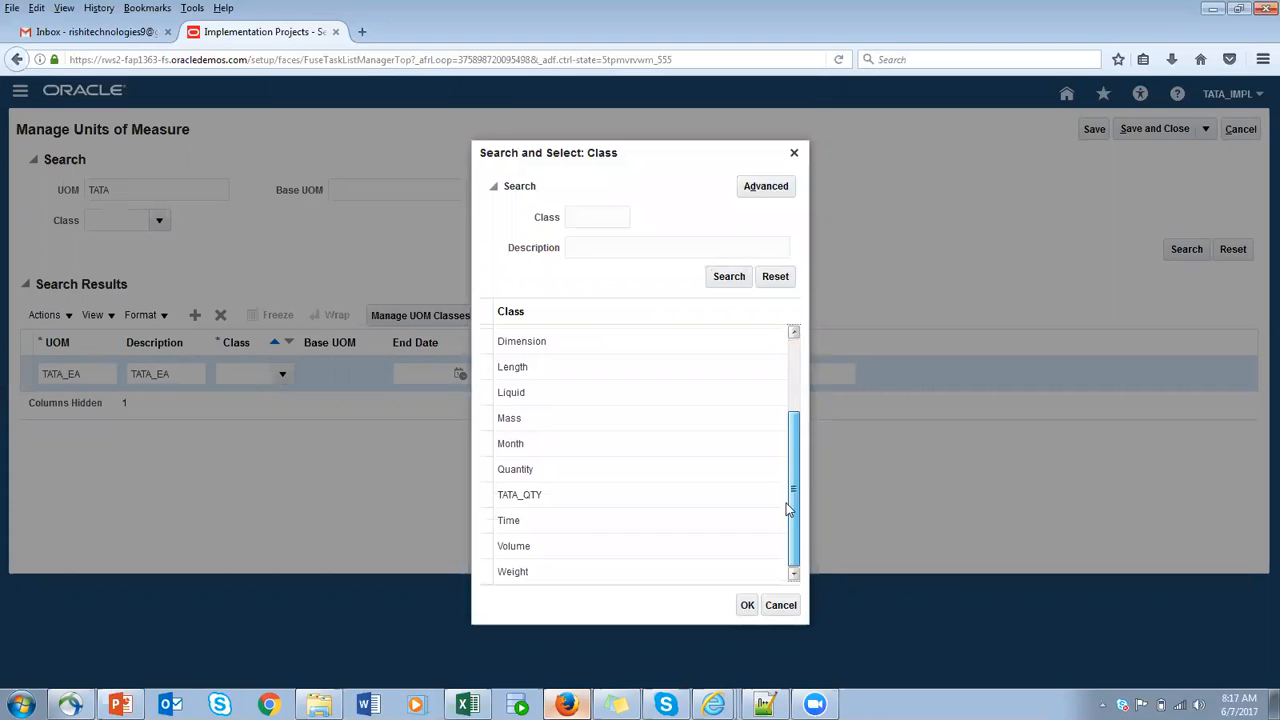
pyautogui.click(526, 469)
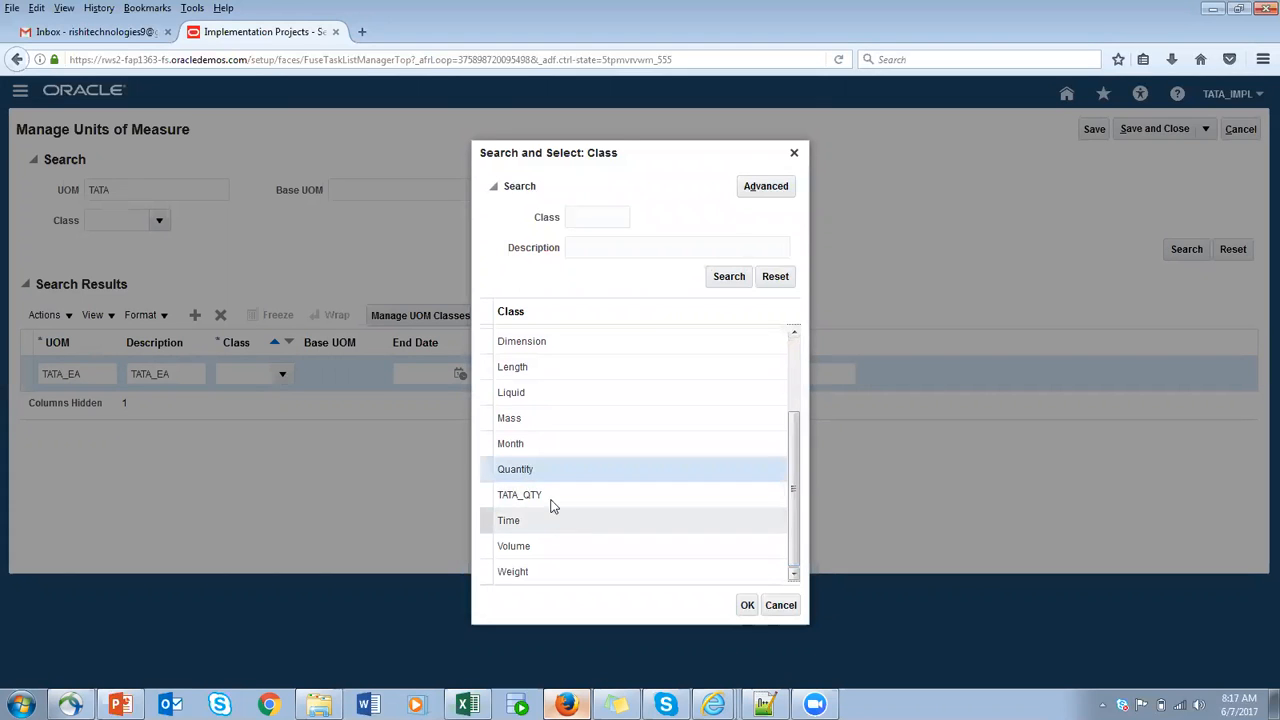
pyautogui.click(549, 500)
pyautogui.click(747, 605)
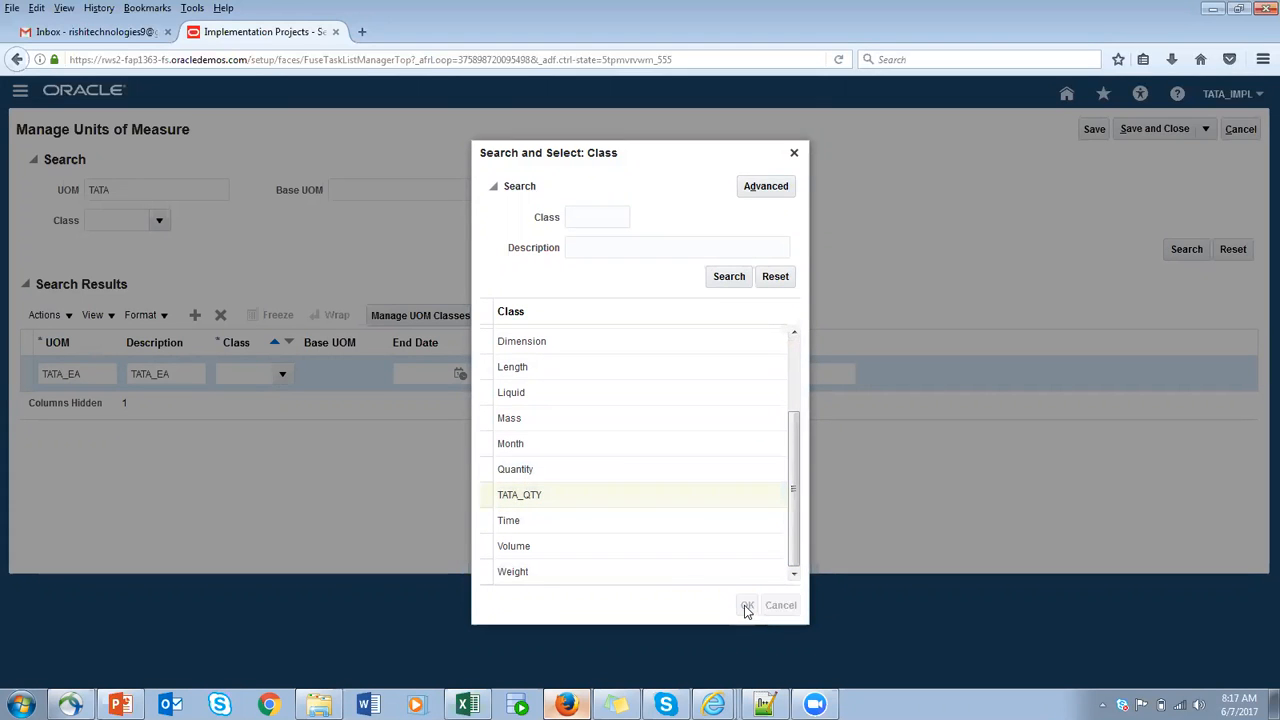
pyautogui.doubleClick(253, 376)
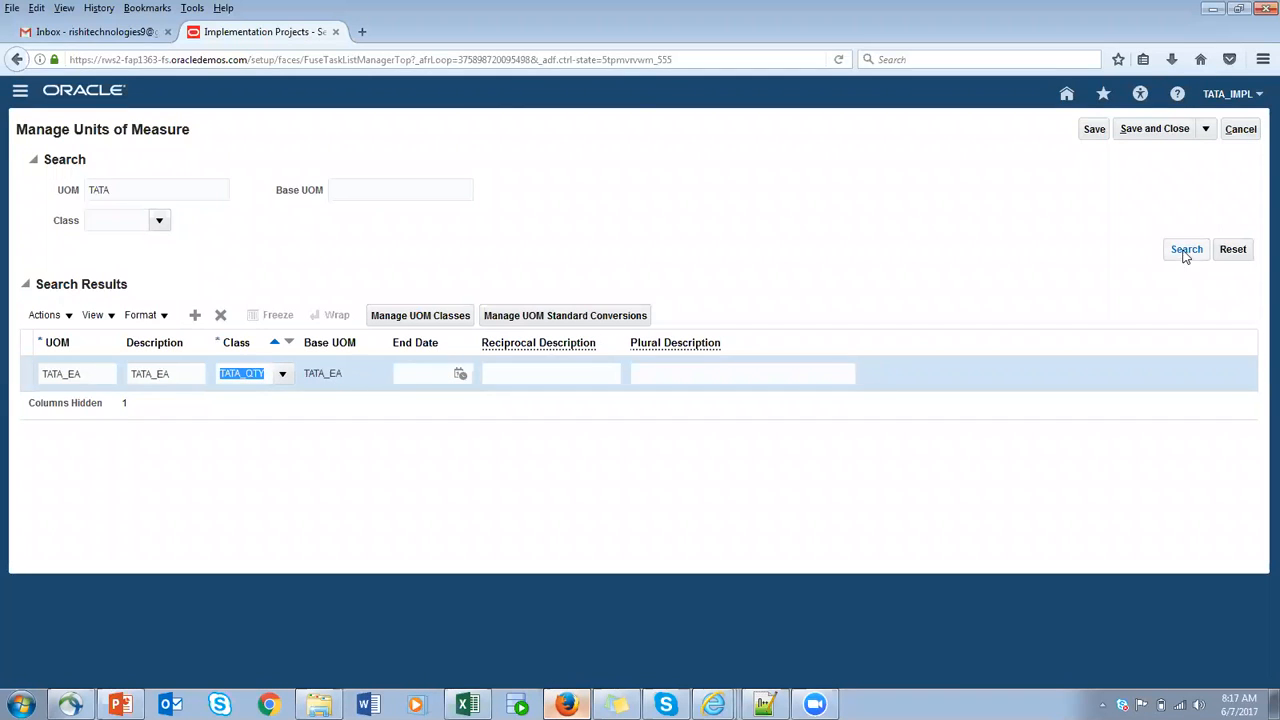
pyautogui.click(1094, 130)
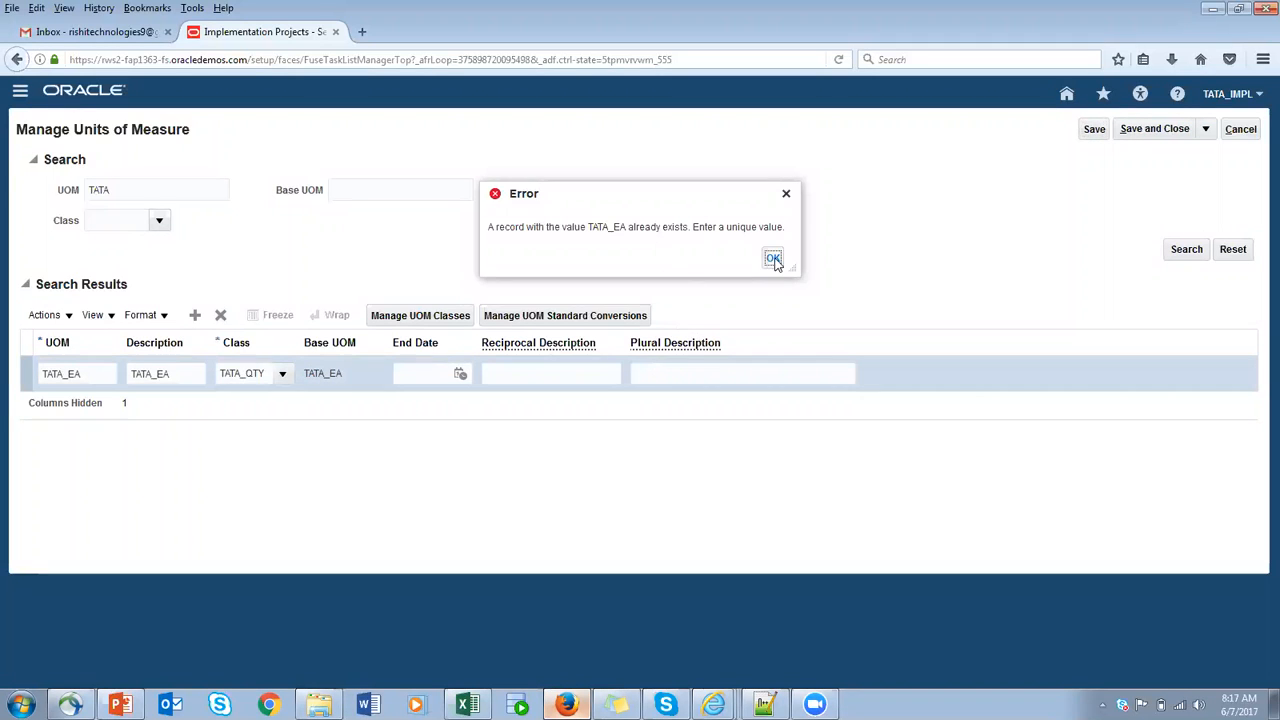
pyautogui.click(772, 258)
# - Change the new unit's UOM name and description to TATA_DOZEN and save it
pyautogui.doubleClick(95, 375)
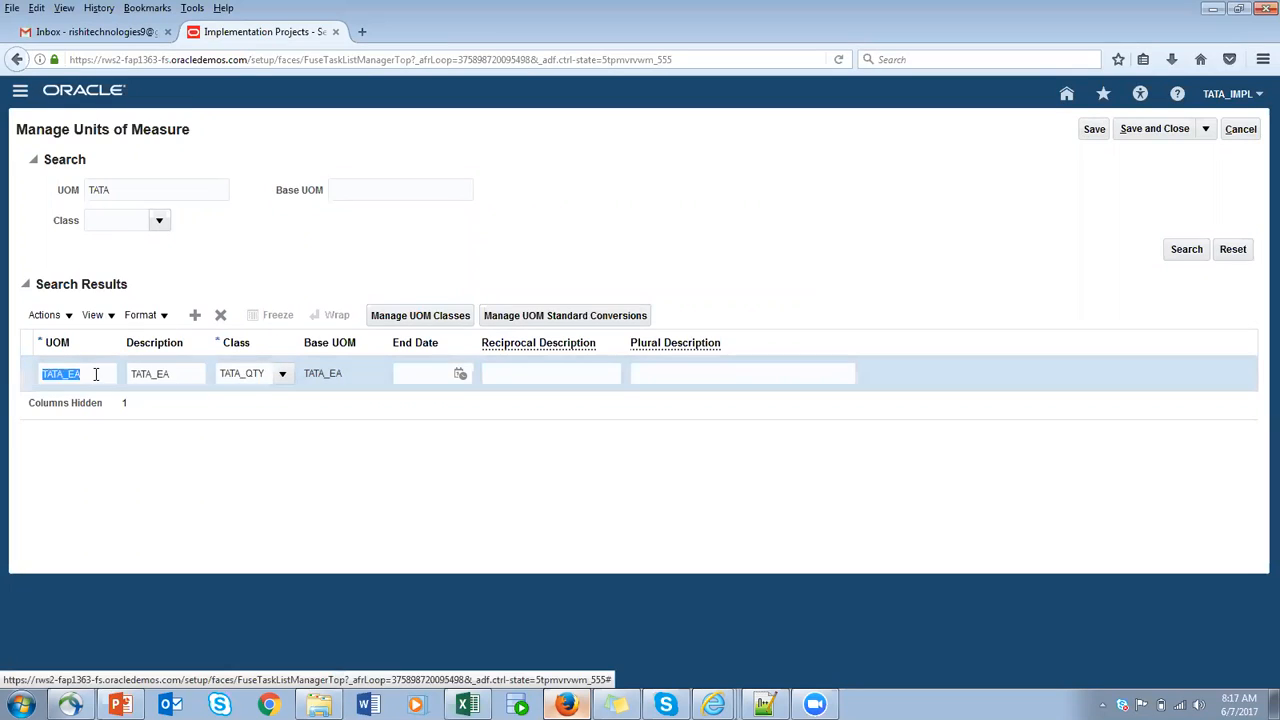
pyautogui.write('D')
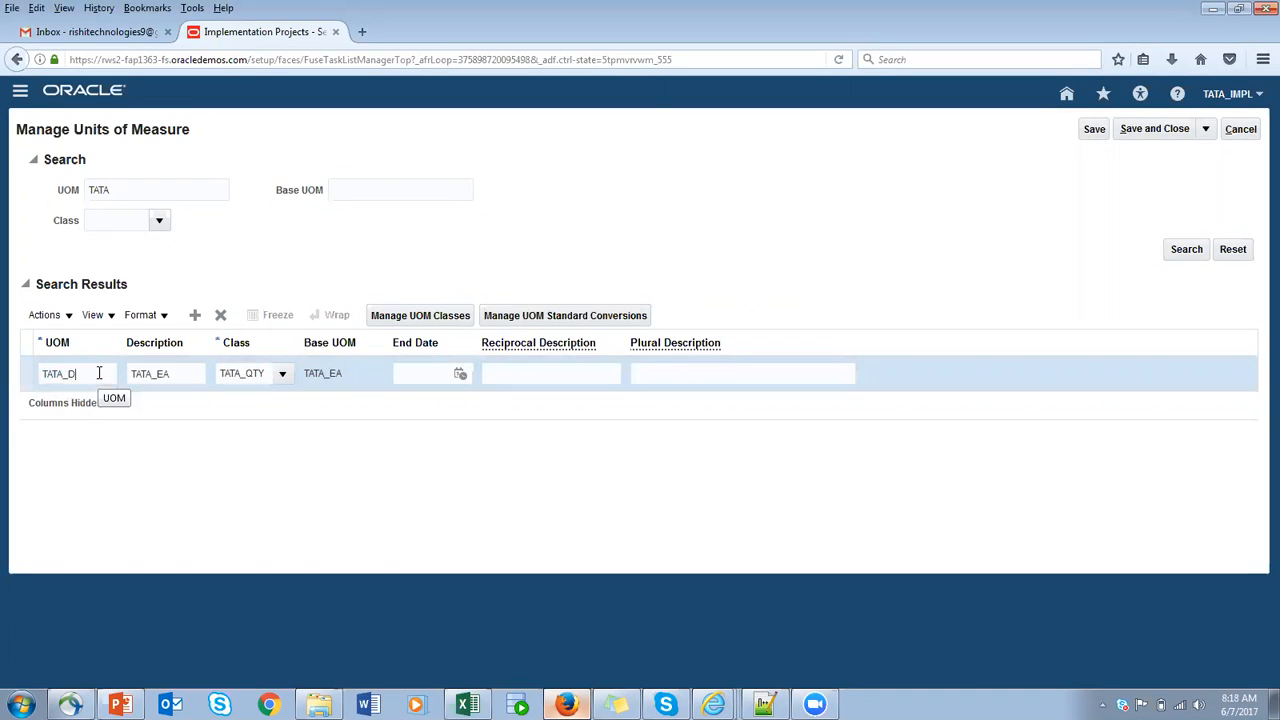
pyautogui.write('OZEN')
pyautogui.doubleClick(71, 373)
pyautogui.hotkey('ctrl', 'c')
pyautogui.click(204, 377)
pyautogui.doubleClick(195, 375)
pyautogui.hotkey('ctrl', 'v')
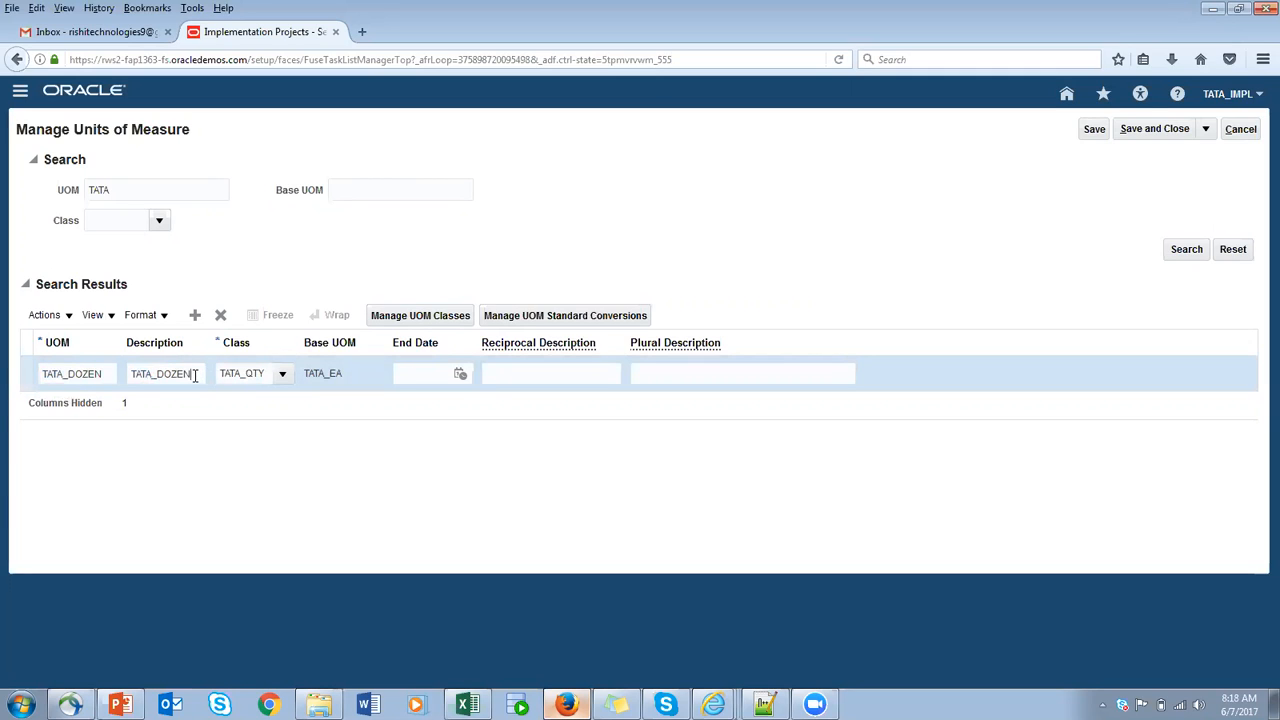
pyautogui.click(1092, 129)
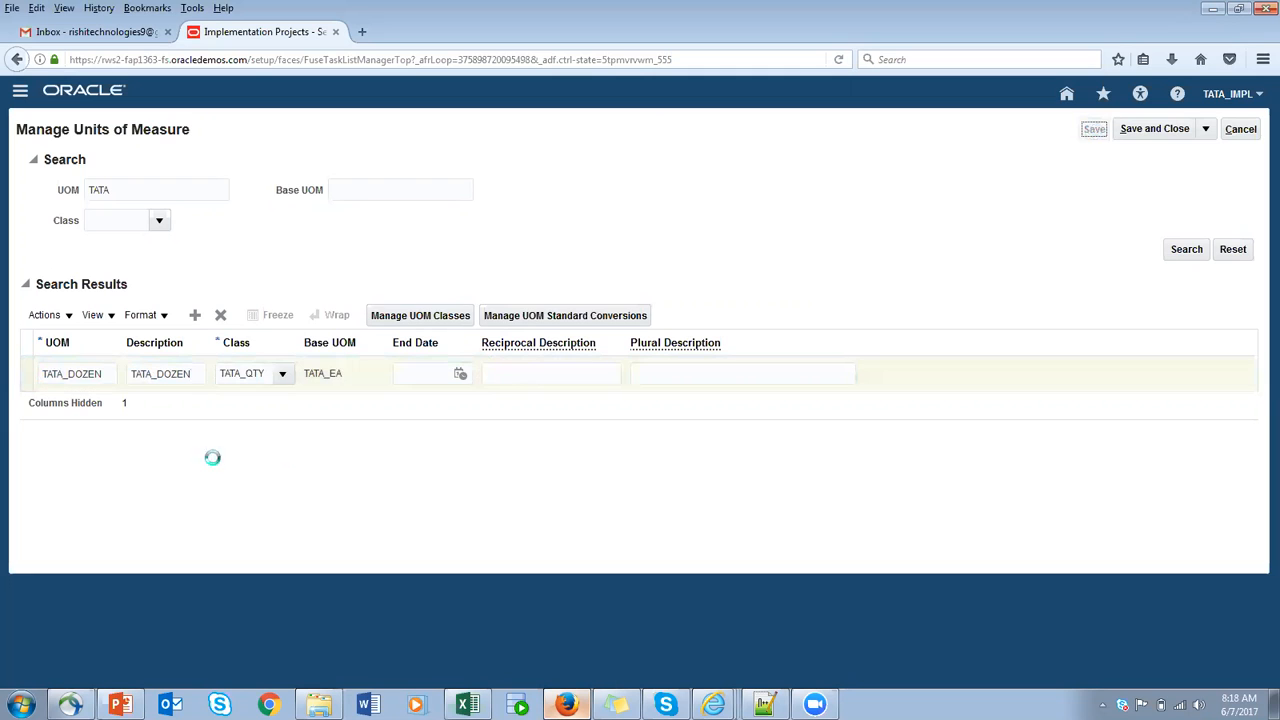
# - Add another unit of measure with name and description TATA_BOXOF4 in the class TATA_QTY, and save it
pyautogui.click(195, 327)
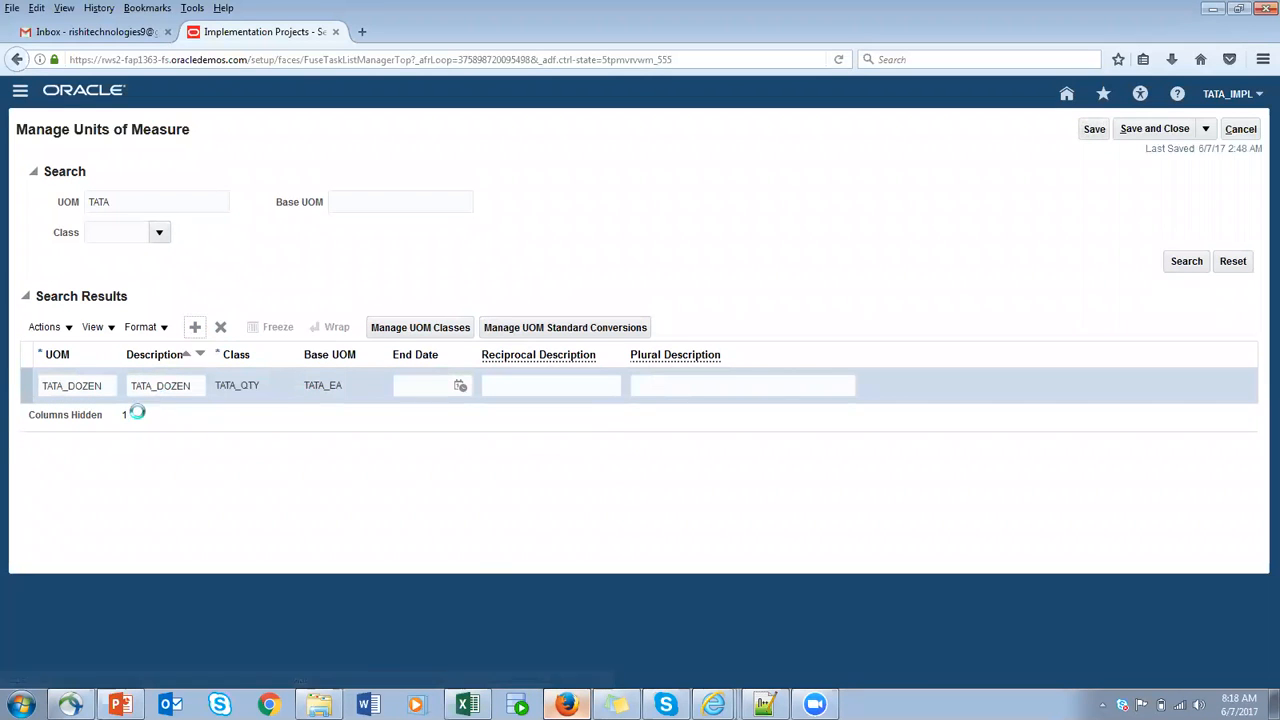
pyautogui.click(66, 385)
pyautogui.write('TATA_BOXOF')
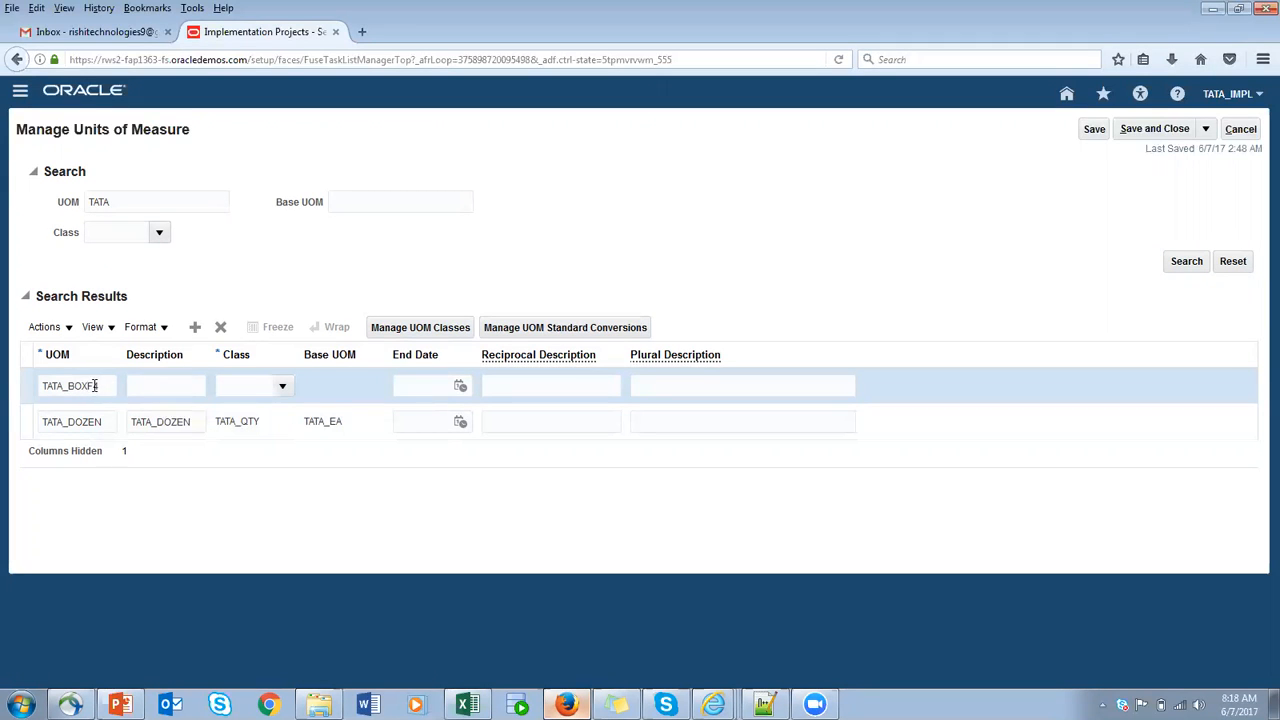
pyautogui.write('OF4')
pyautogui.moveTo(117, 382); pyautogui.dragTo(8, 385)
pyautogui.hotkey('ctrl', 'c')
pyautogui.click(189, 388)
pyautogui.hotkey('ctrl', 'v')
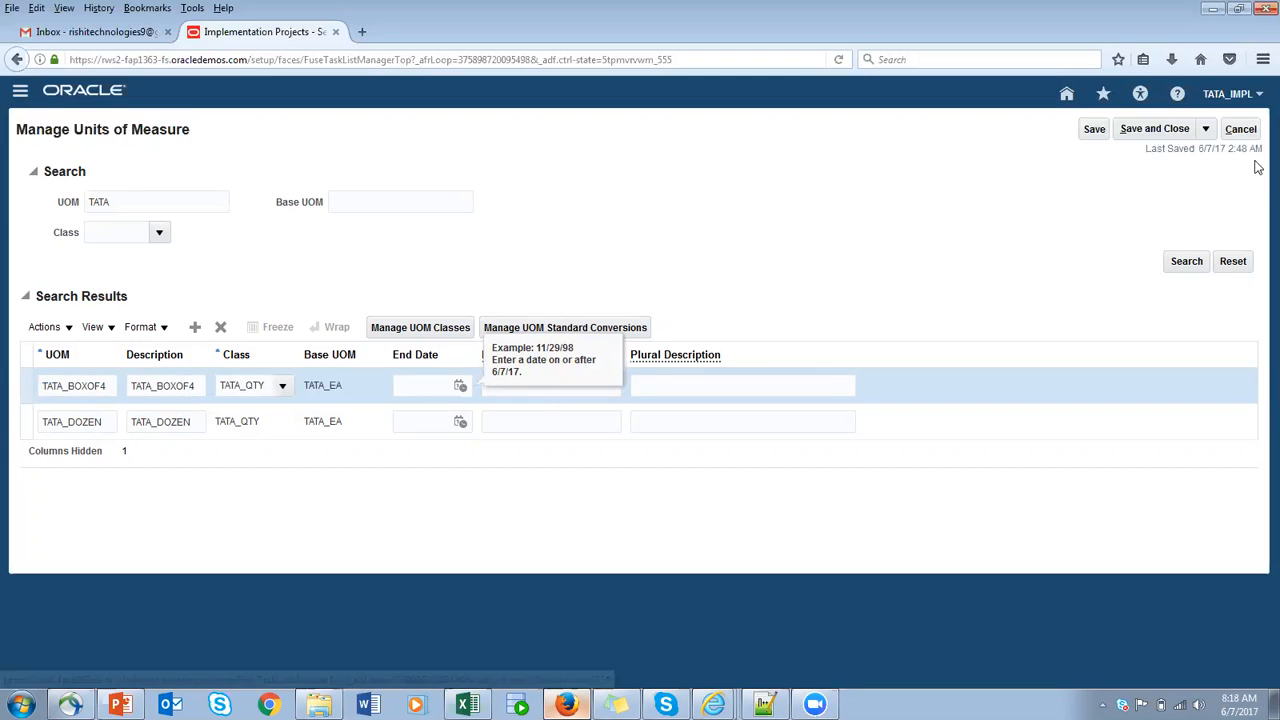
pyautogui.click(1097, 130)
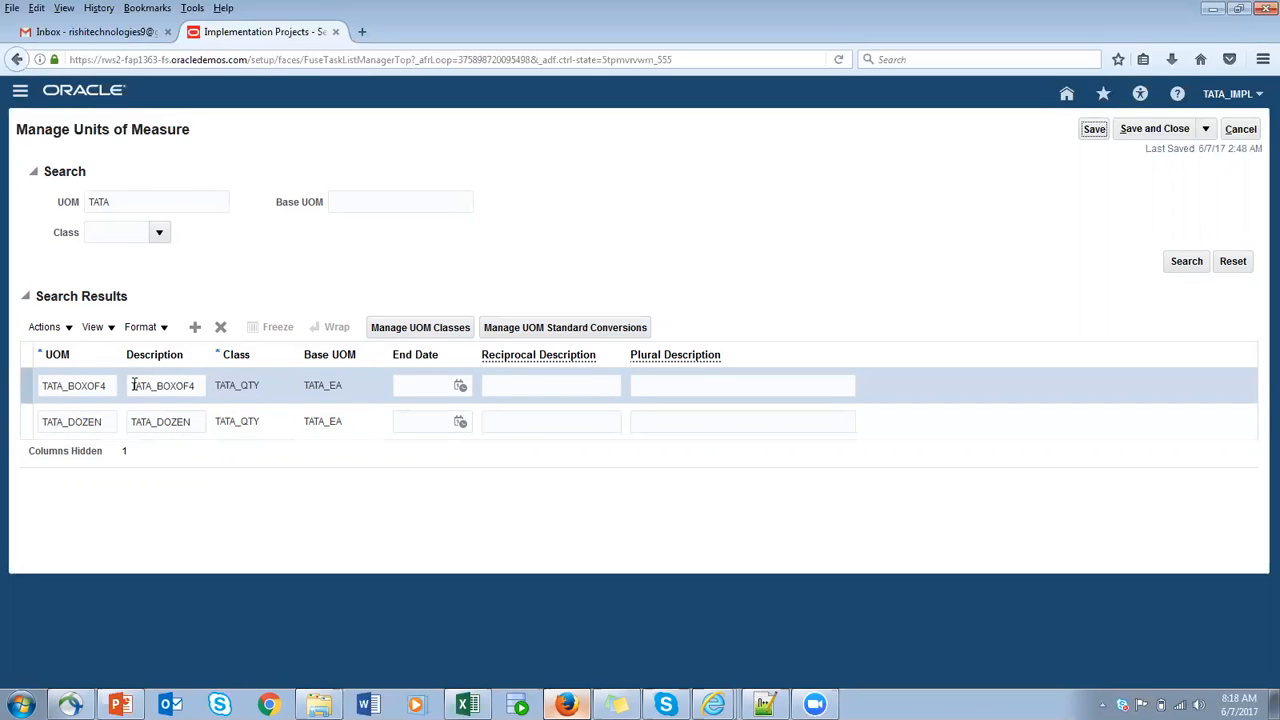
# - Open the UOM standard conversions for the TATA_BOXOF4 unit
pyautogui.doubleClick(76, 385)
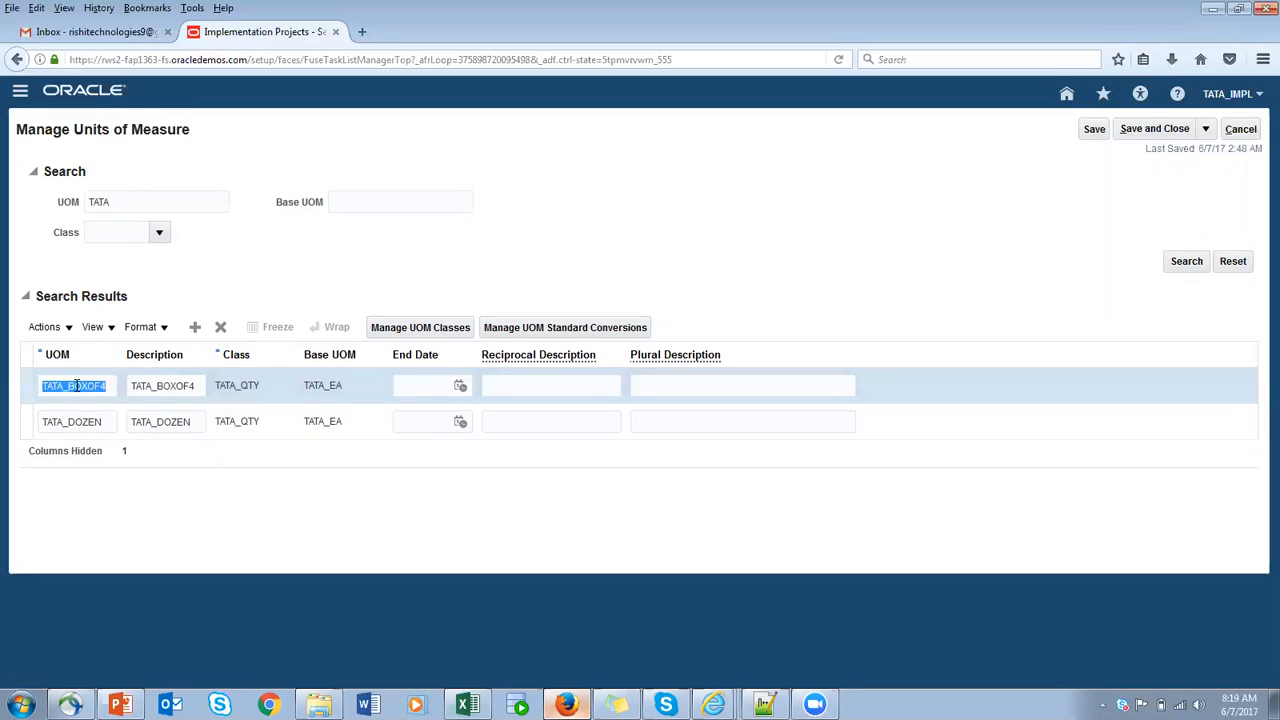
pyautogui.click(89, 387)
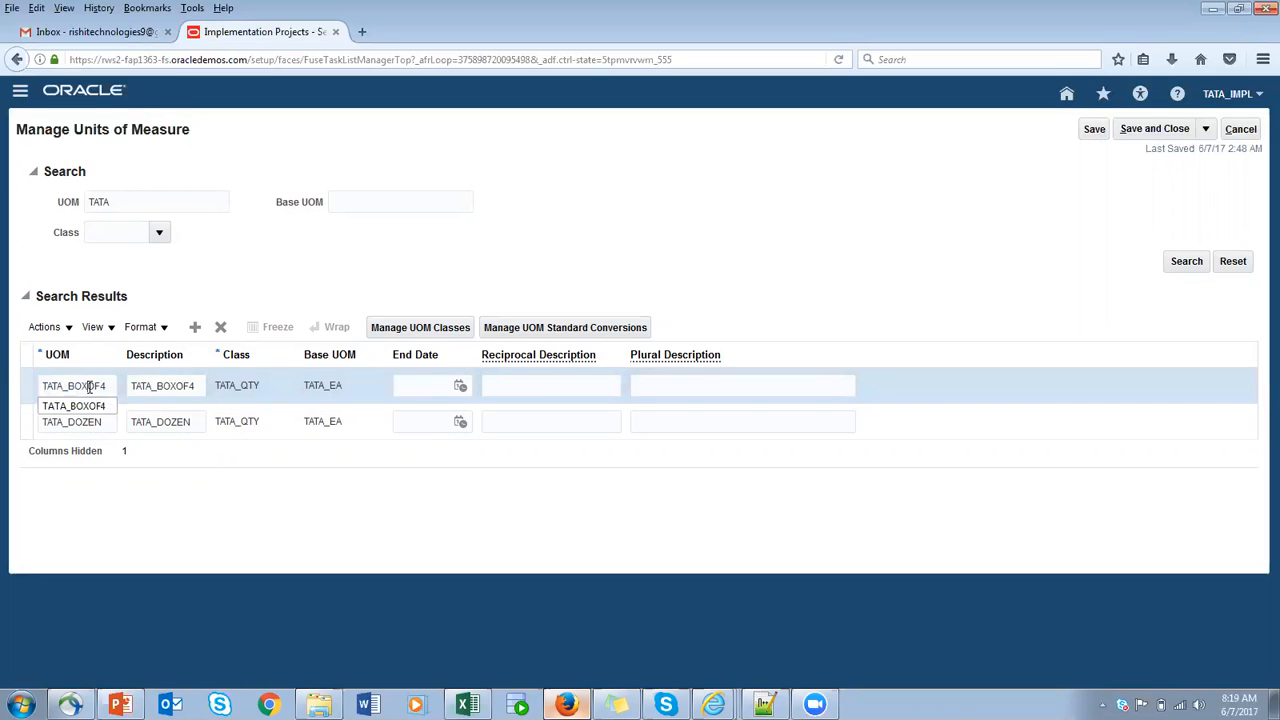
pyautogui.click(596, 332)
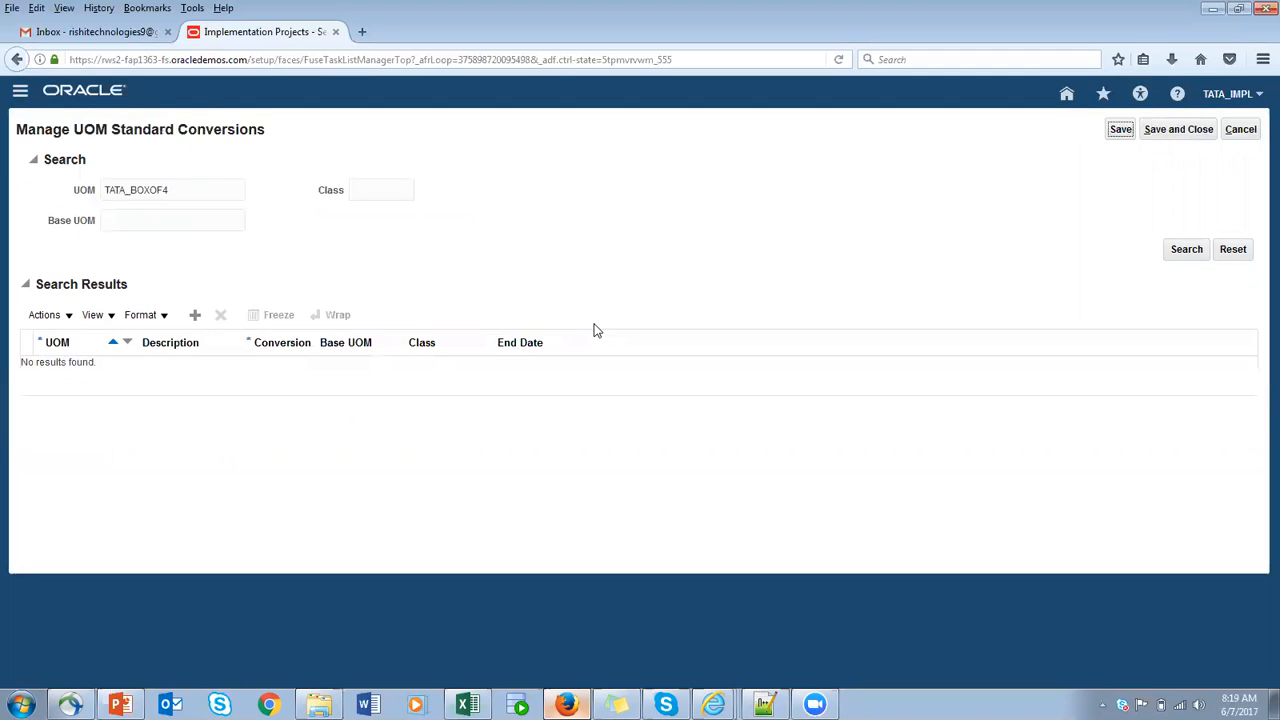
# - Add a standard conversion for the unit TATA_DOZEN with a conversion value of 12
pyautogui.click(195, 316)
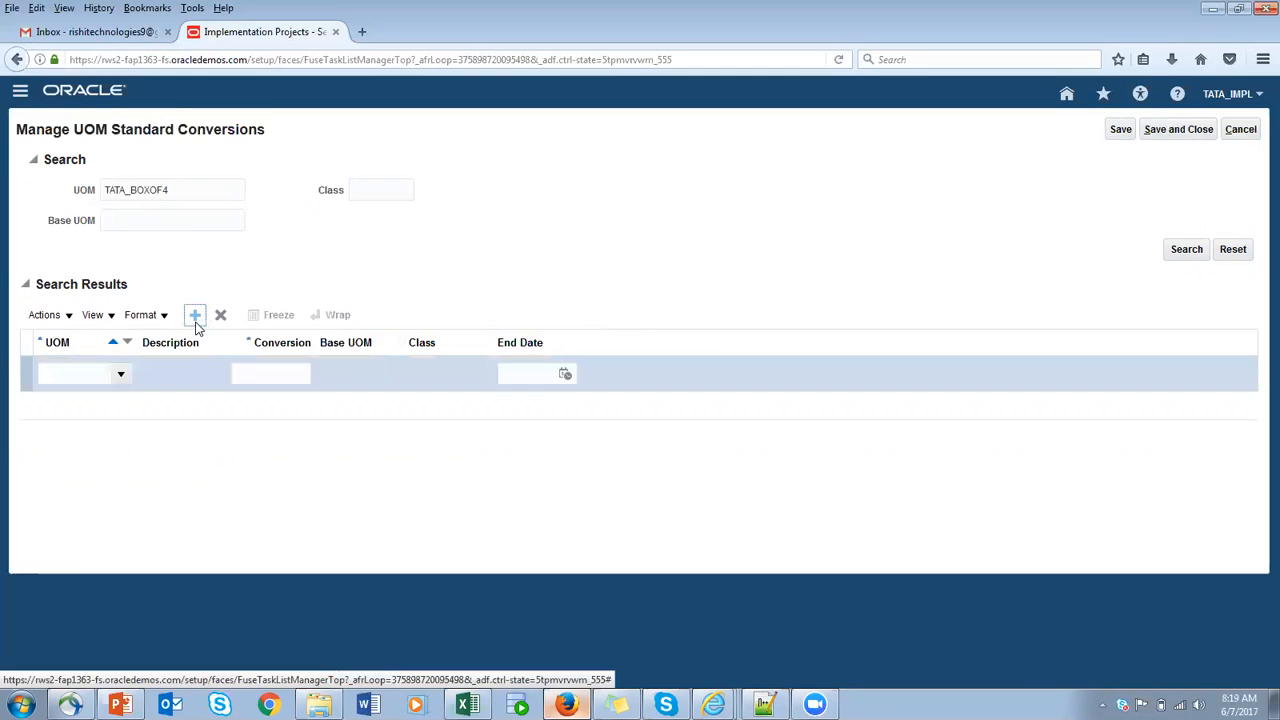
pyautogui.click(96, 374)
pyautogui.write('TA')
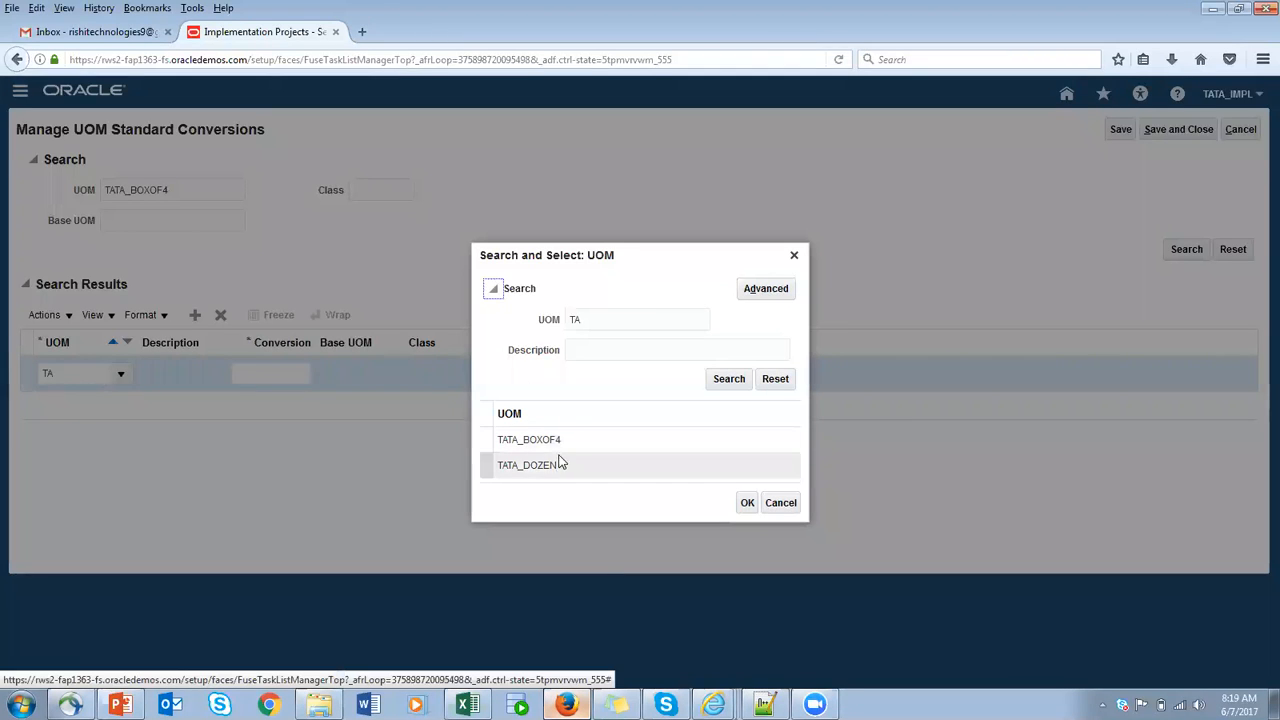
pyautogui.click(557, 468)
pyautogui.click(748, 503)
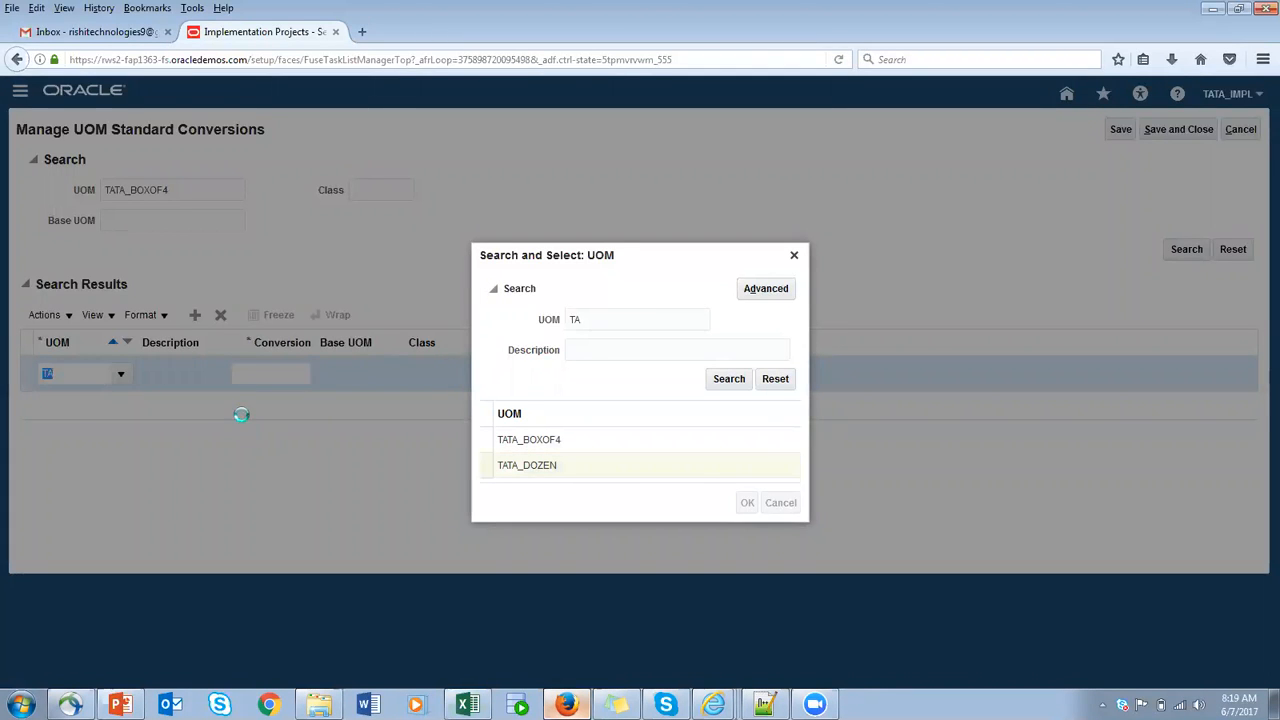
pyautogui.click(260, 371)
pyautogui.write('12')
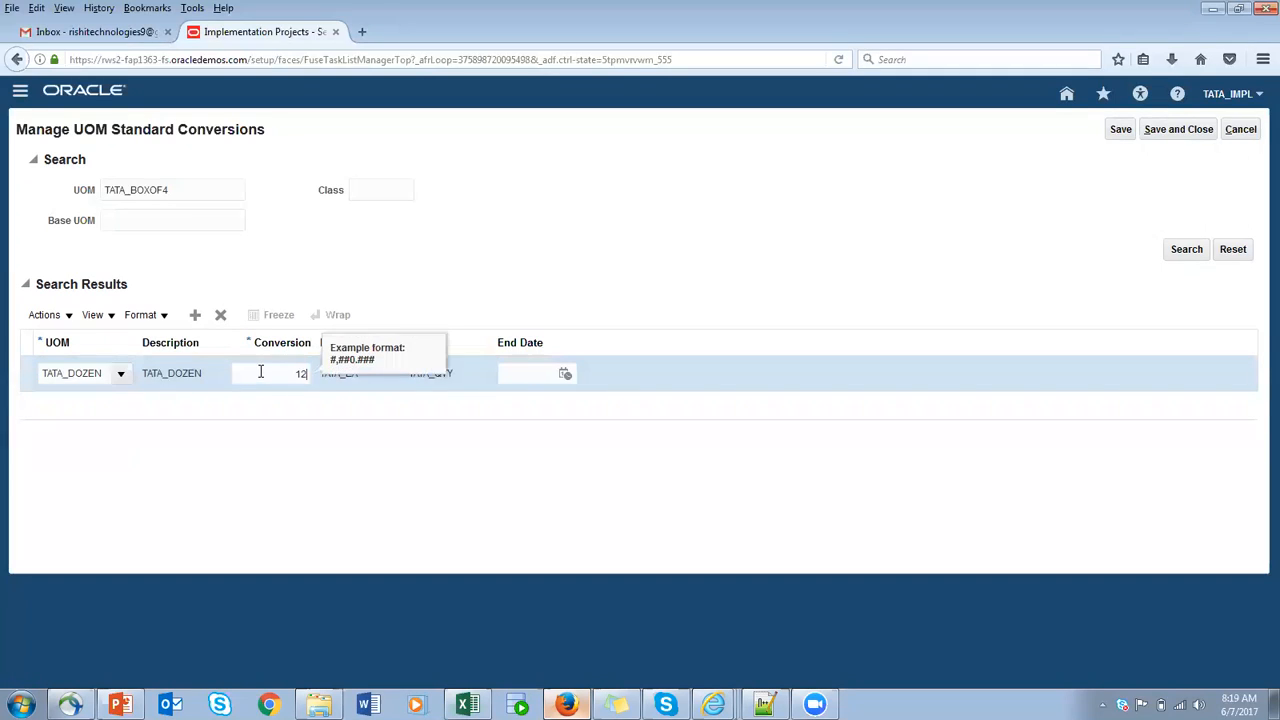
pyautogui.click(366, 384)
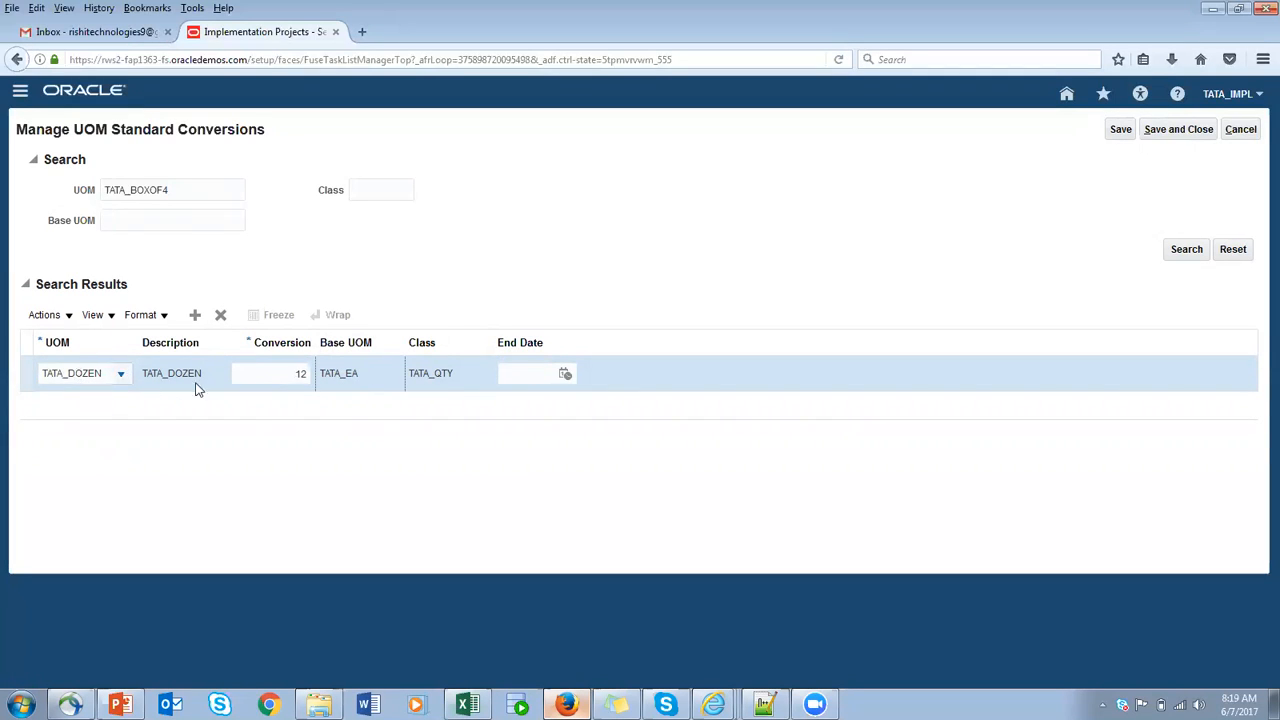
pyautogui.click(300, 375)
# - Add a standard conversion of 4 for the unit TATA_BOXOF4, and save and close the conversions page
pyautogui.click(196, 315)
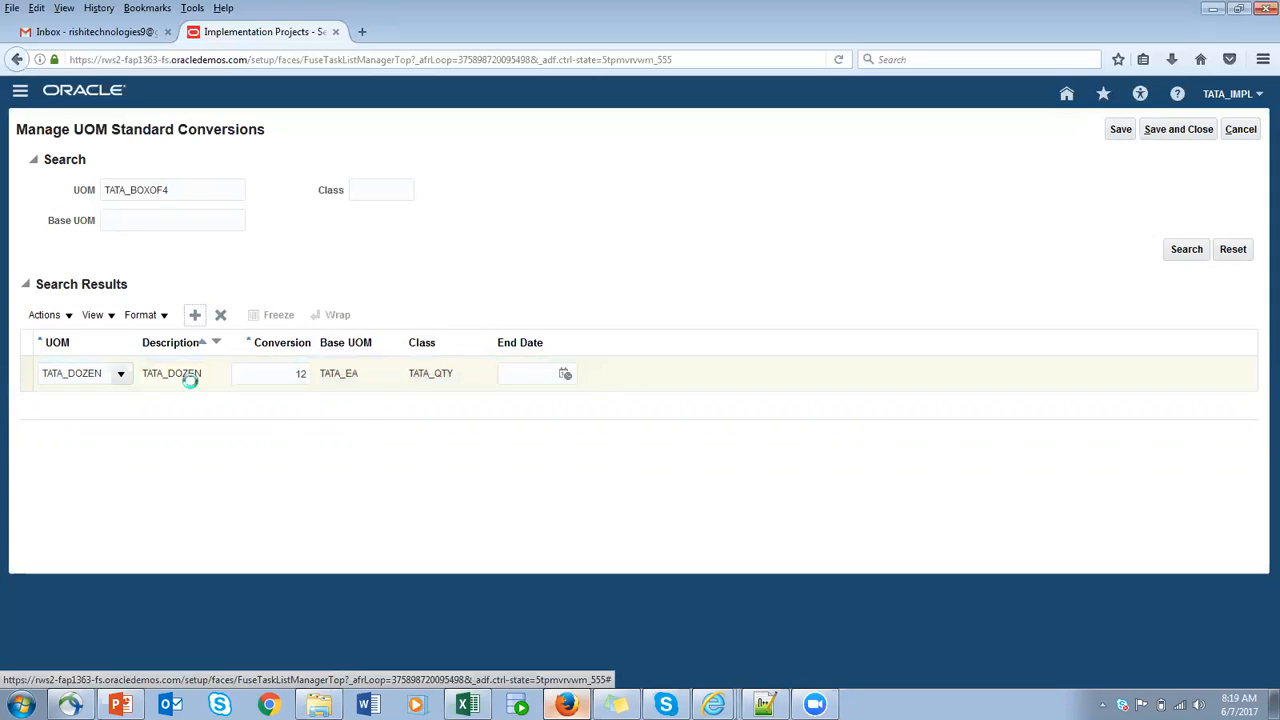
pyautogui.click(73, 373)
pyautogui.write('TA')
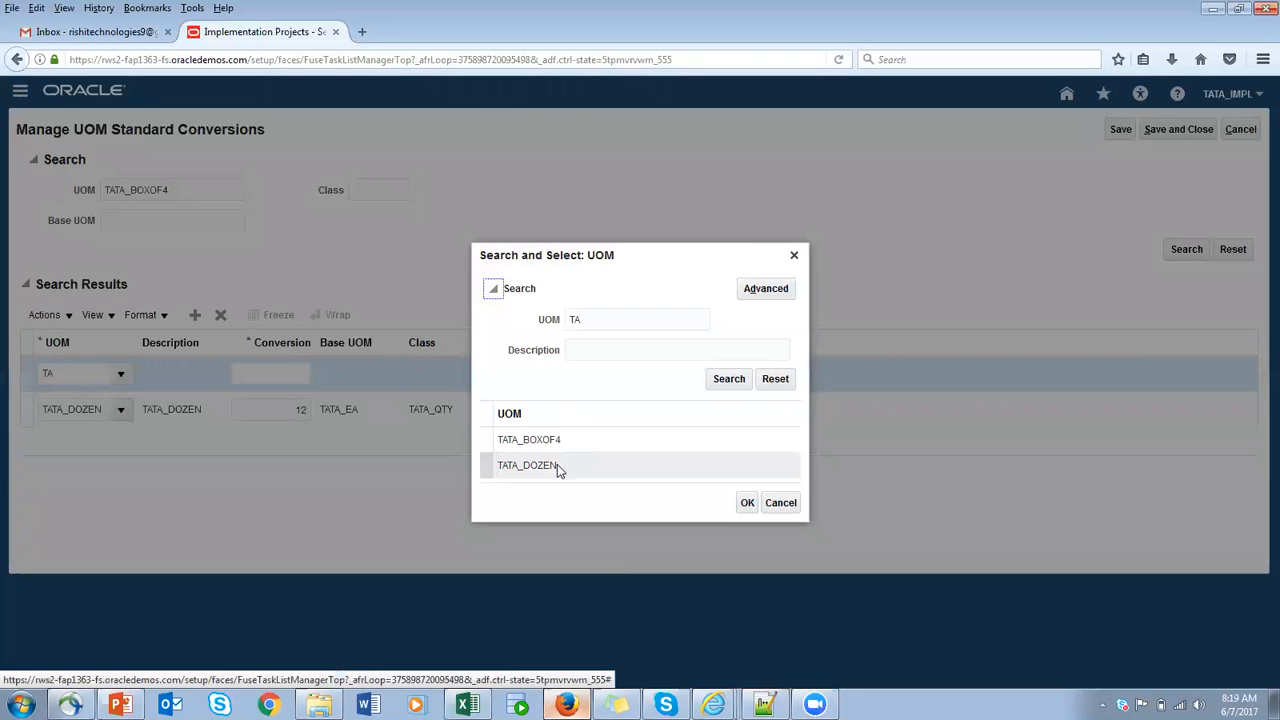
pyautogui.click(556, 439)
pyautogui.click(747, 502)
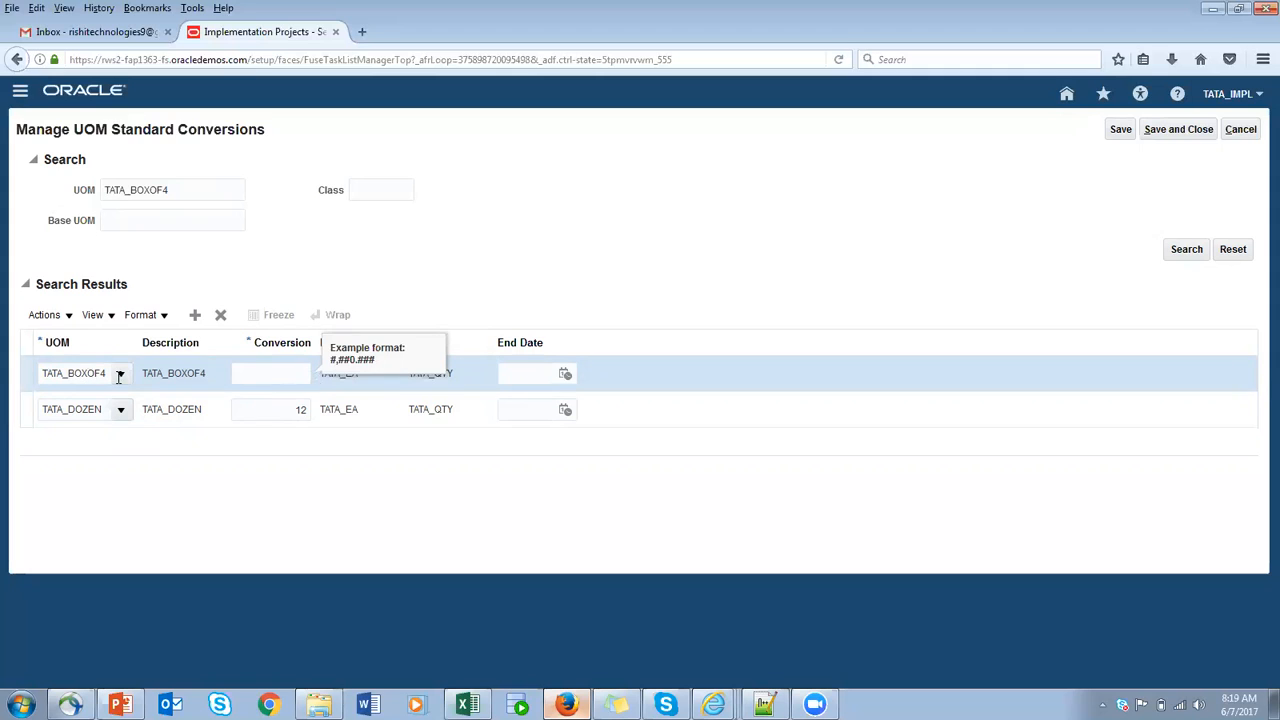
pyautogui.press('Tab')
pyautogui.hotkey('shift', 'Tab')
pyautogui.click(280, 372)
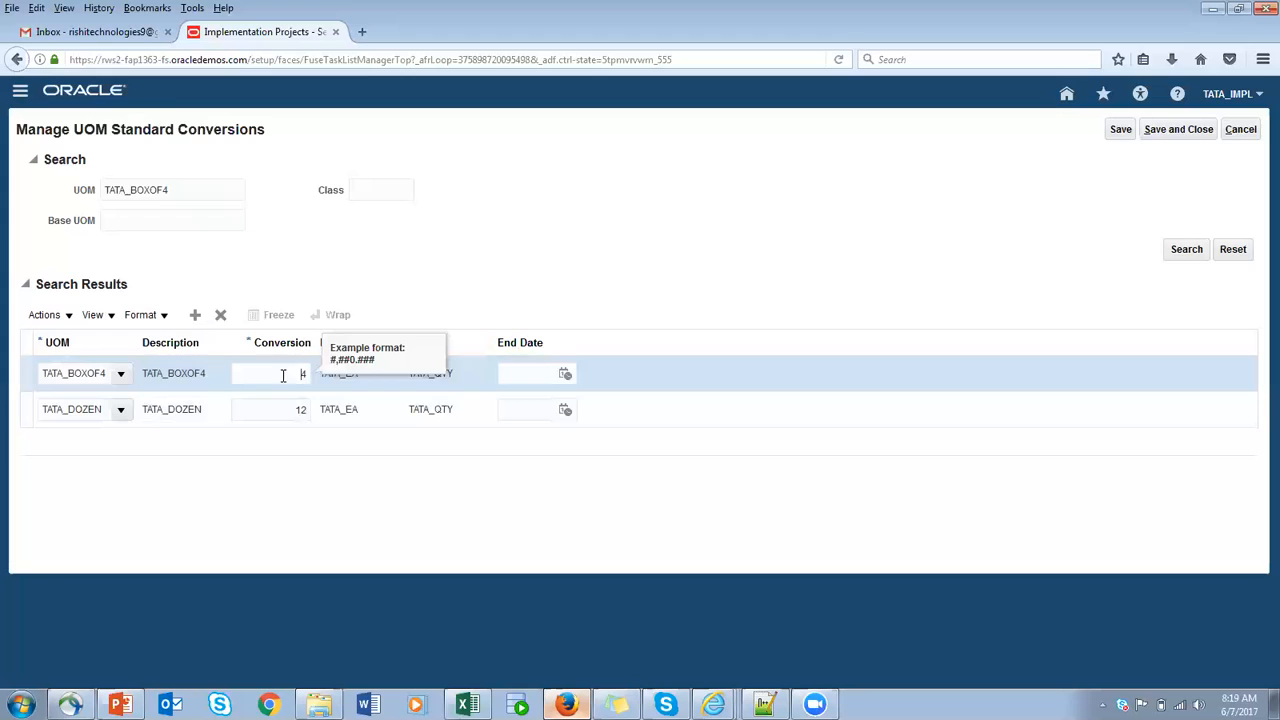
pyautogui.moveTo(277, 373); pyautogui.dragTo(348, 367)
pyautogui.click(500, 307)
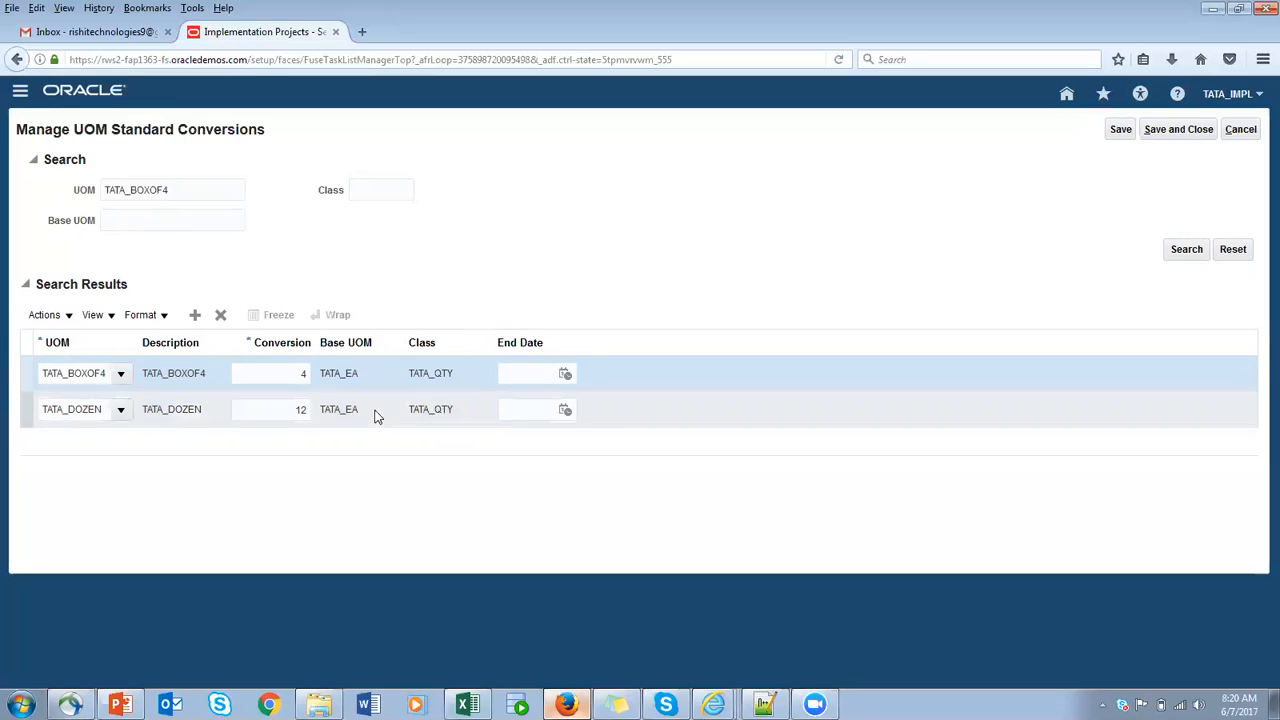
pyautogui.click(1125, 132)
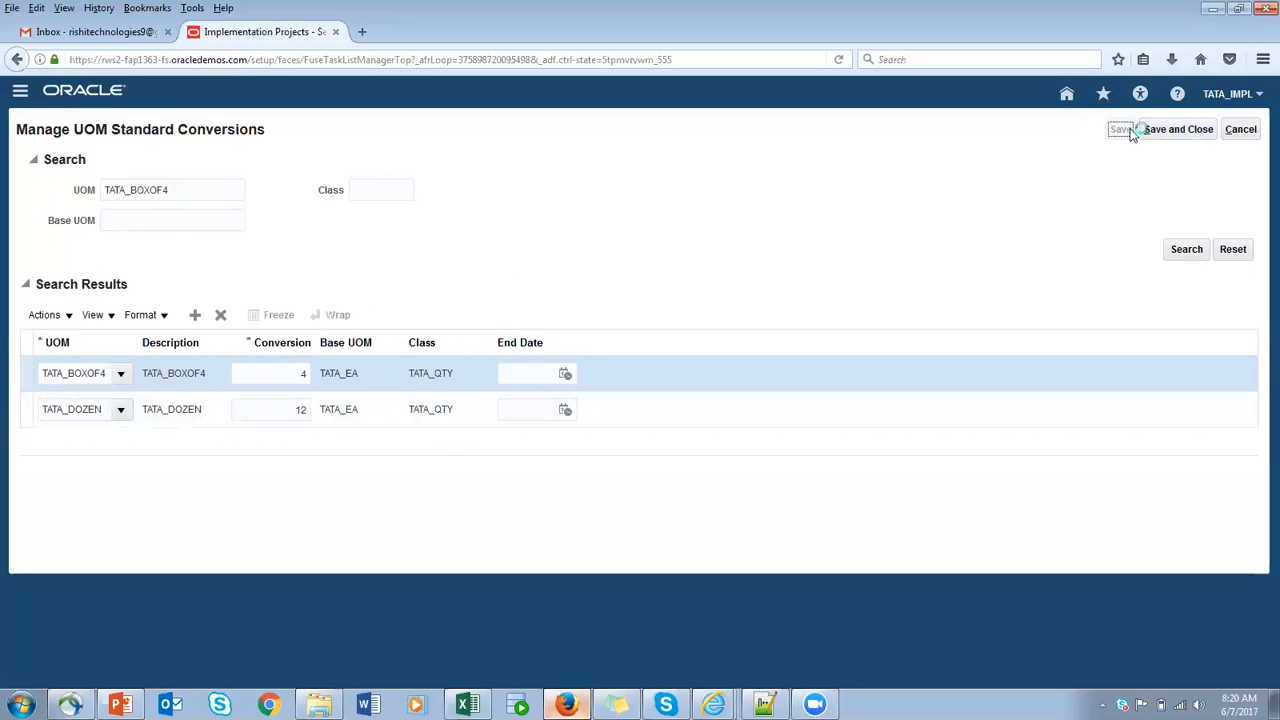
pyautogui.click(1168, 133)
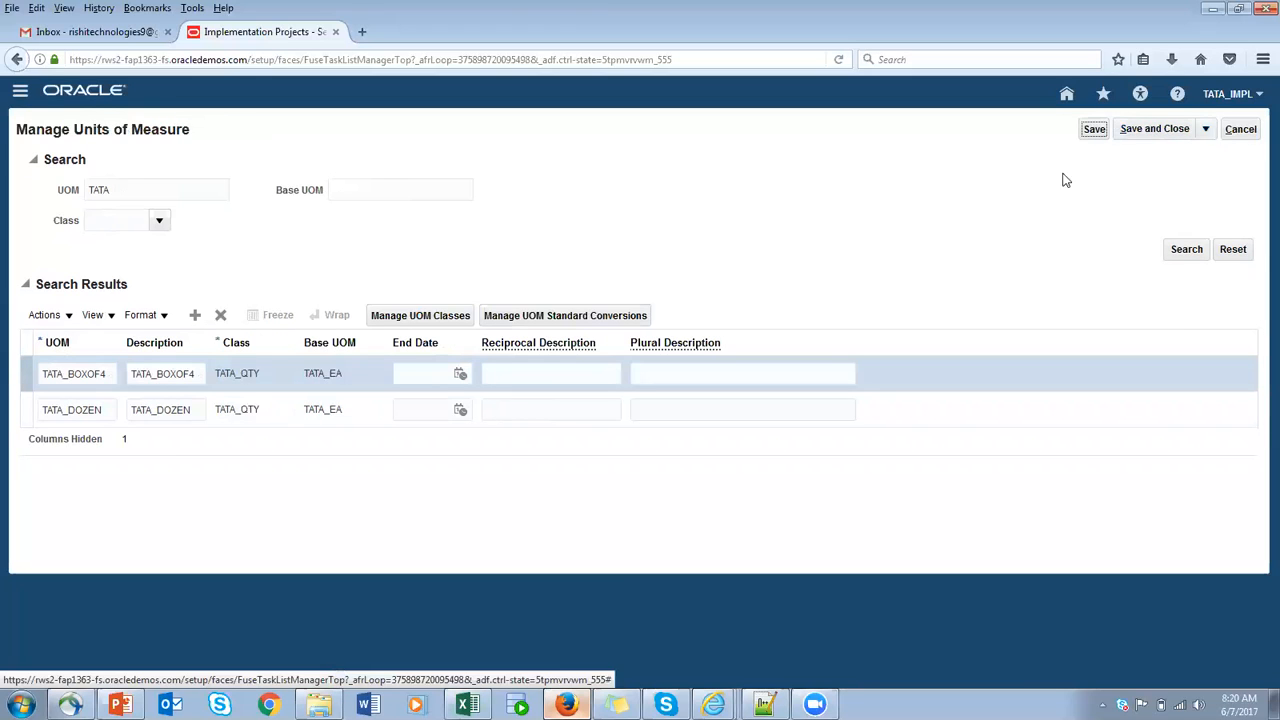
# - Save and close the units of measure, and open the Manage Lifecycle Phases task from the implementation project
pyautogui.click(1155, 136)
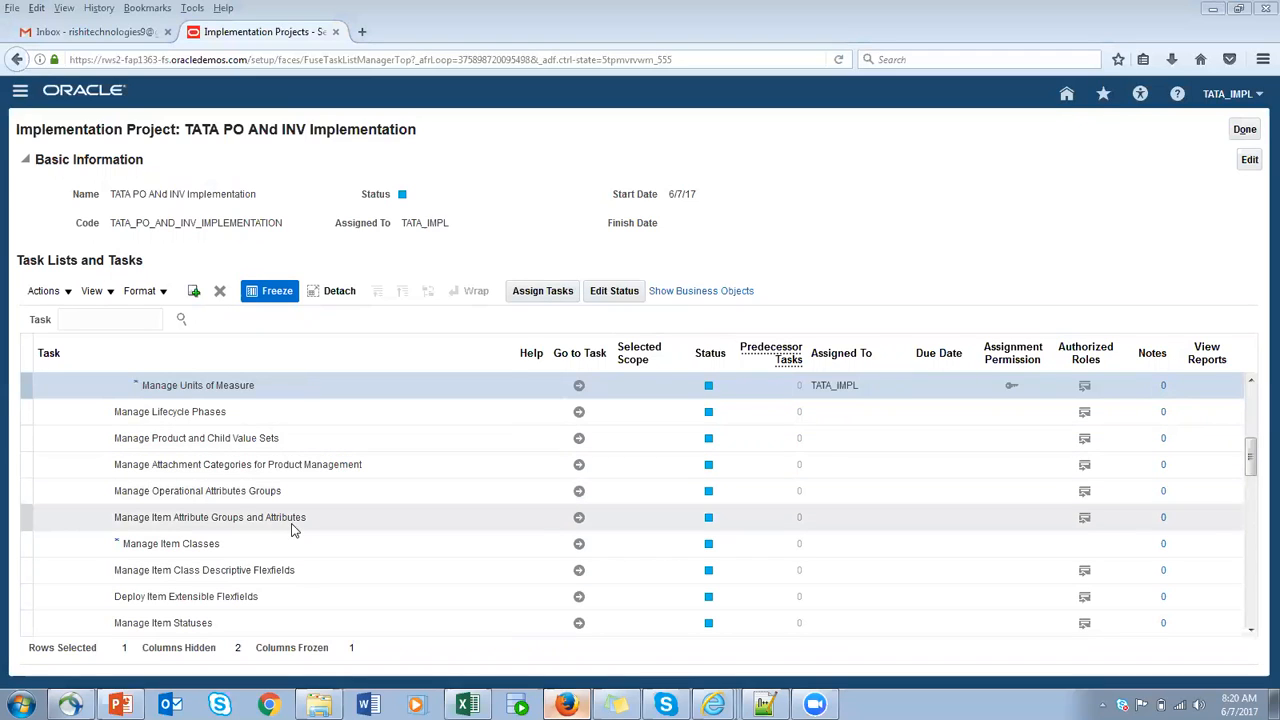
pyautogui.click(579, 415)
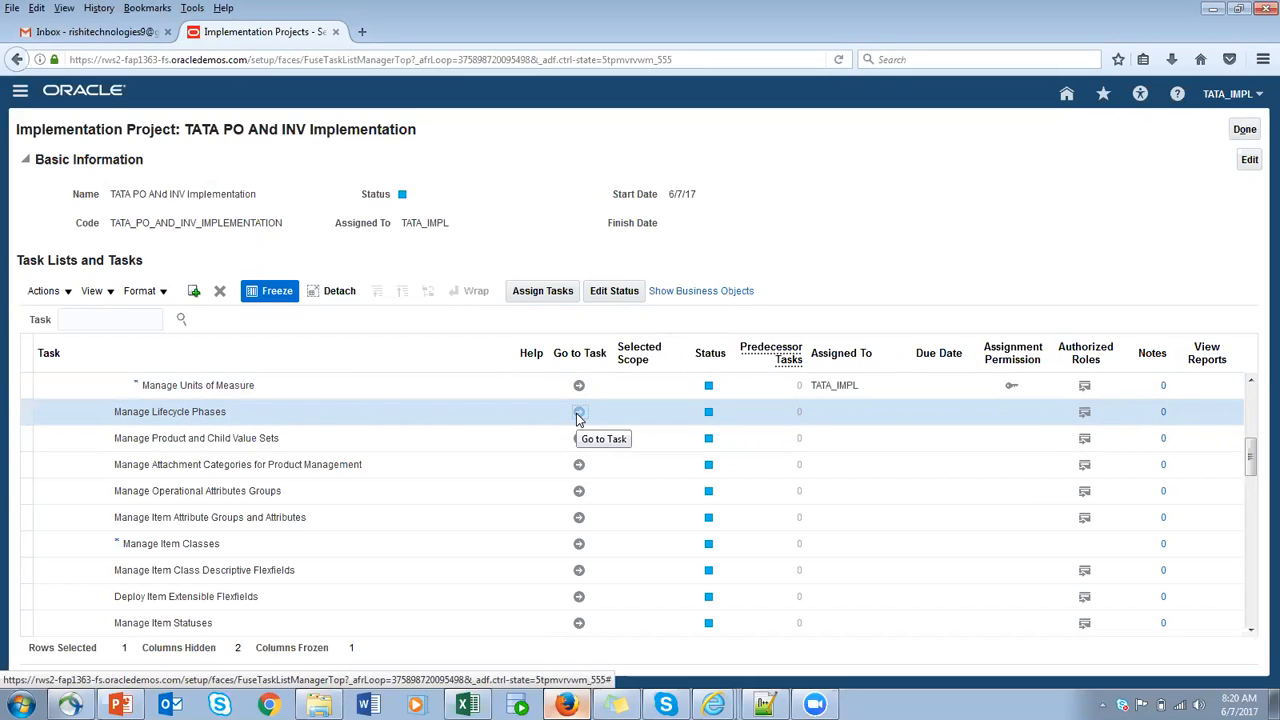
pyautogui.click(578, 413)
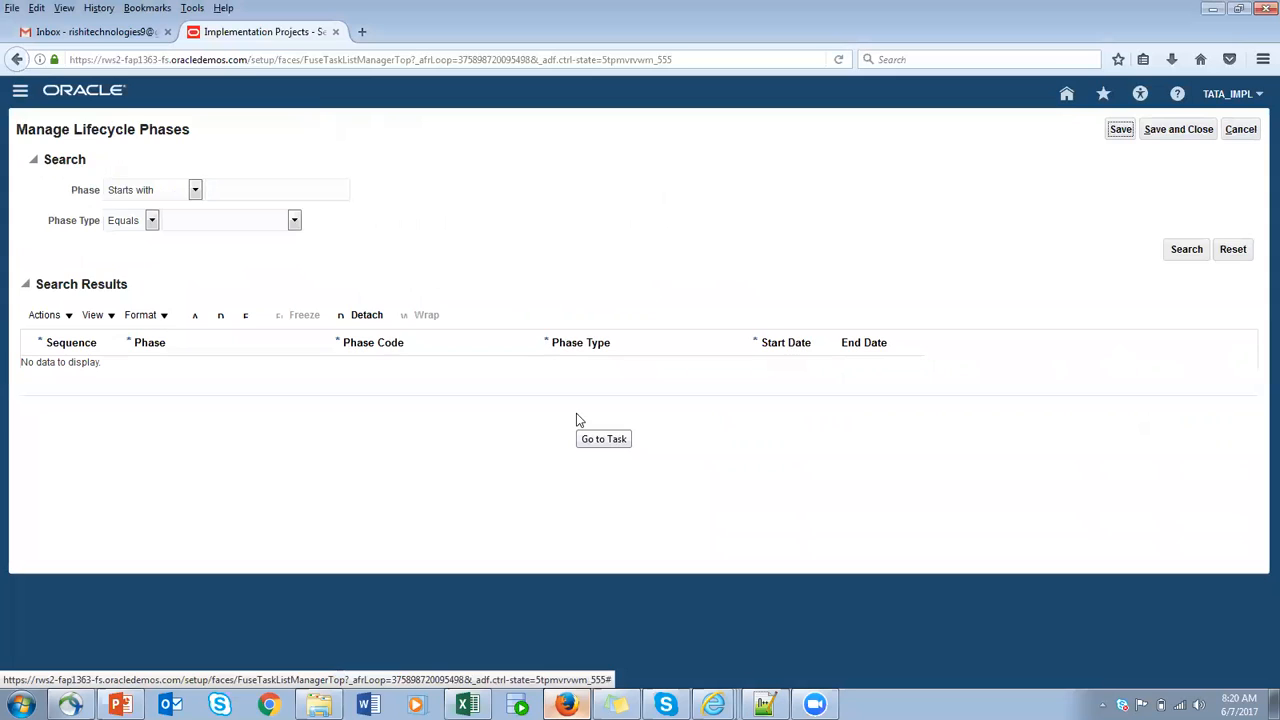
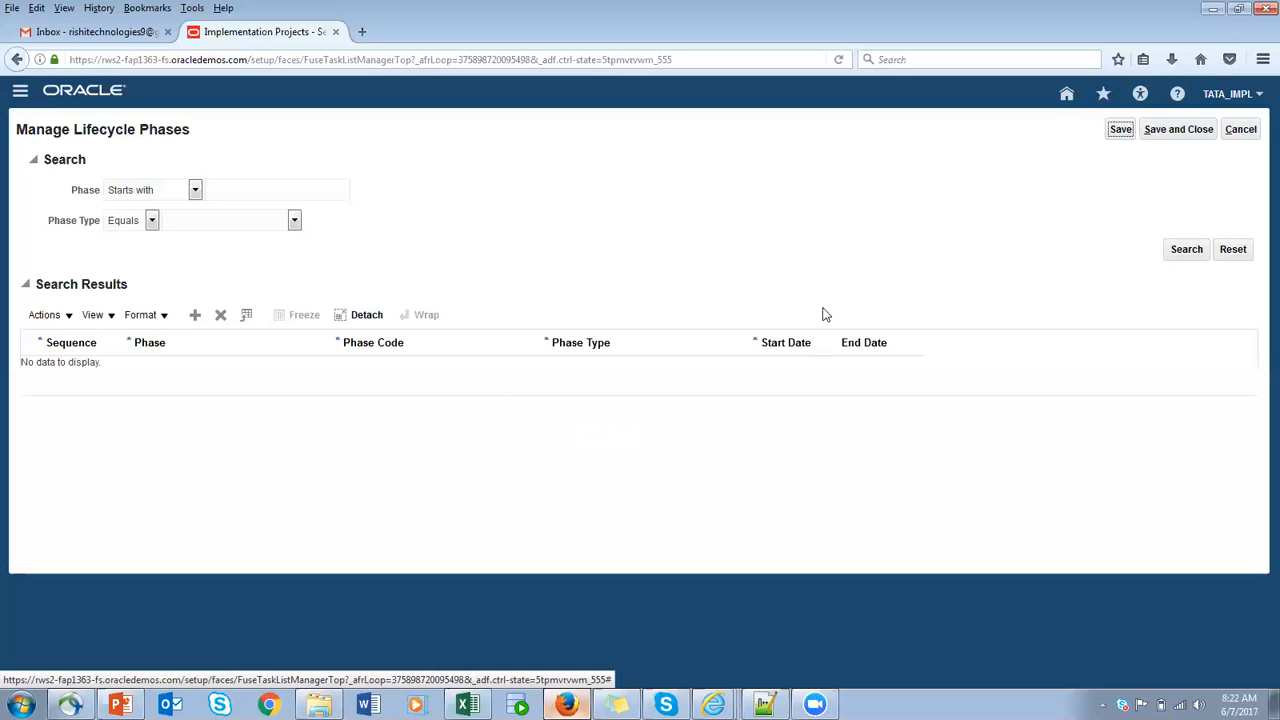
# - List all existing lifecycle phases without search criteria and look through their sequences, codes and phase types
pyautogui.click(1185, 252)
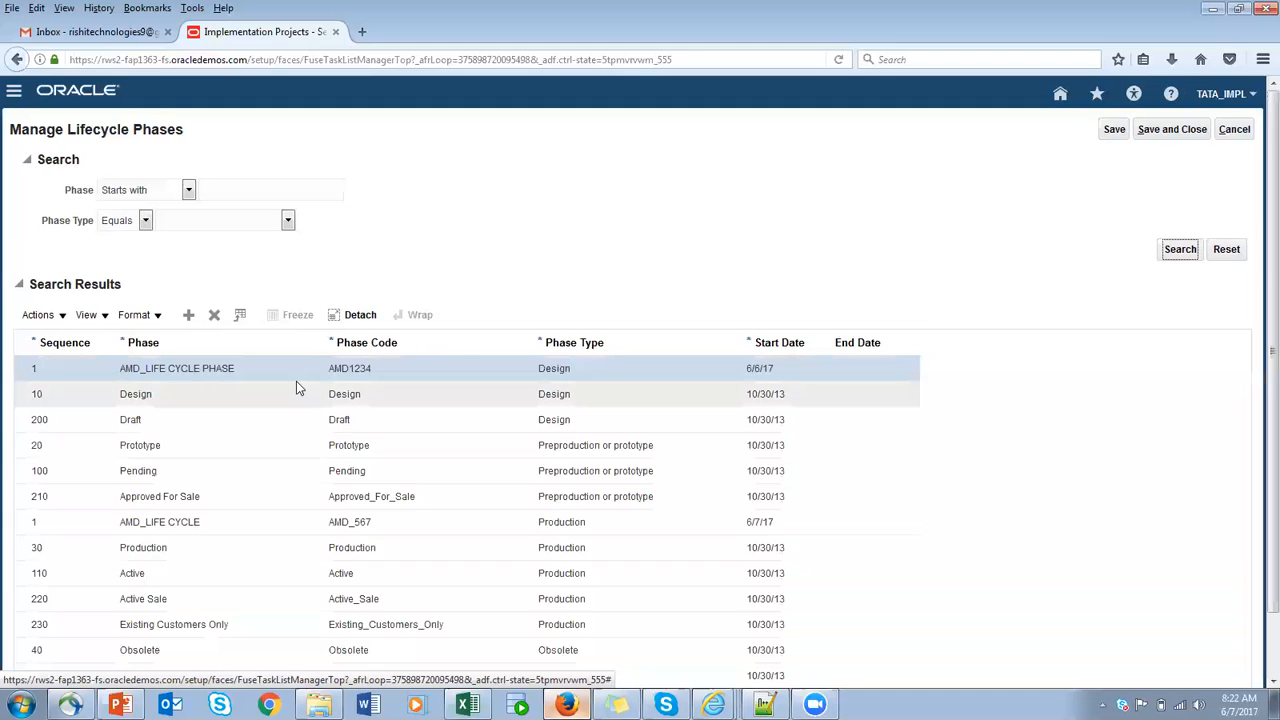
pyautogui.scroll(-2, 304, 458)
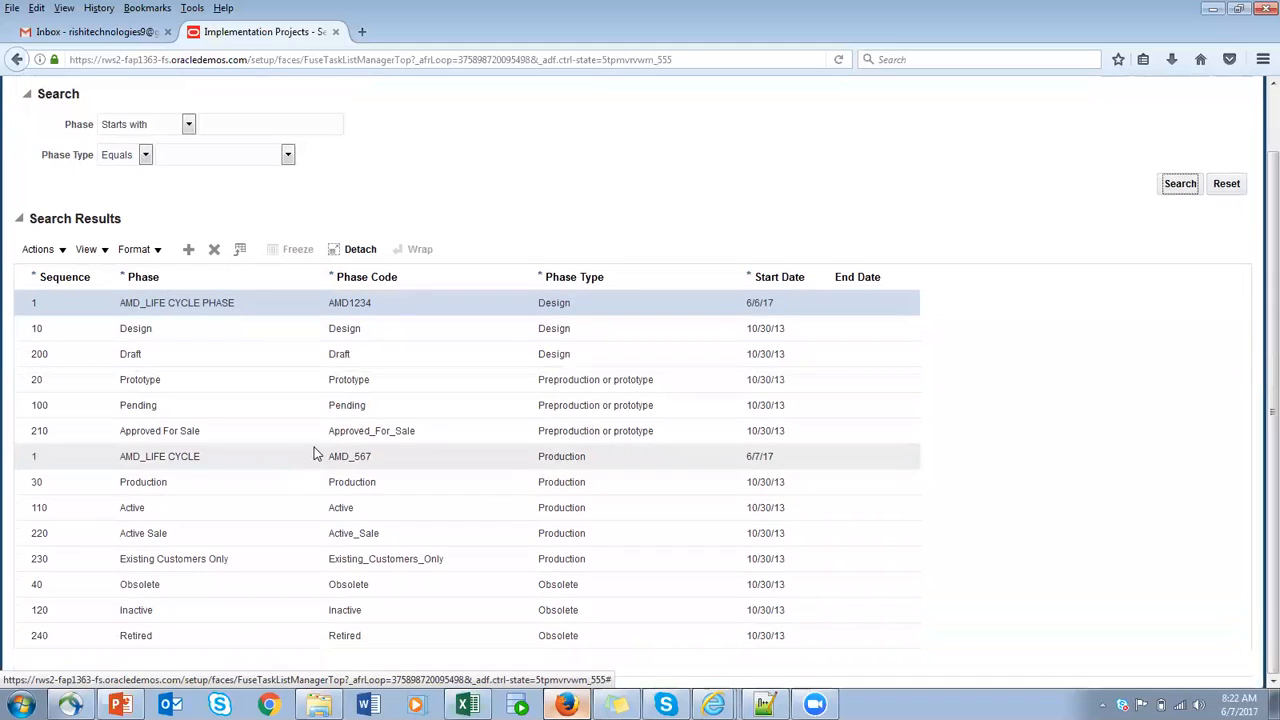
pyautogui.scroll(2, 316, 450)
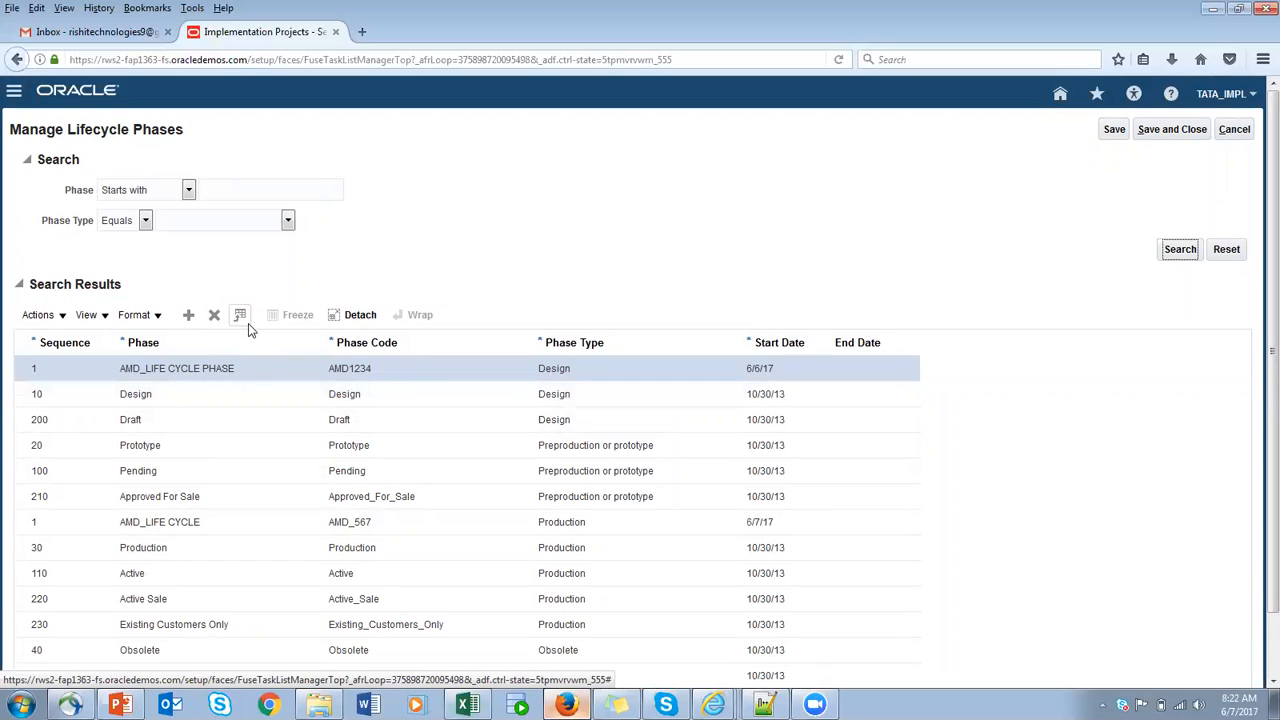
# - Add a new lifecycle phase row with sequence 99 and the phase name TATA_PRODUCTION
pyautogui.click(190, 317)
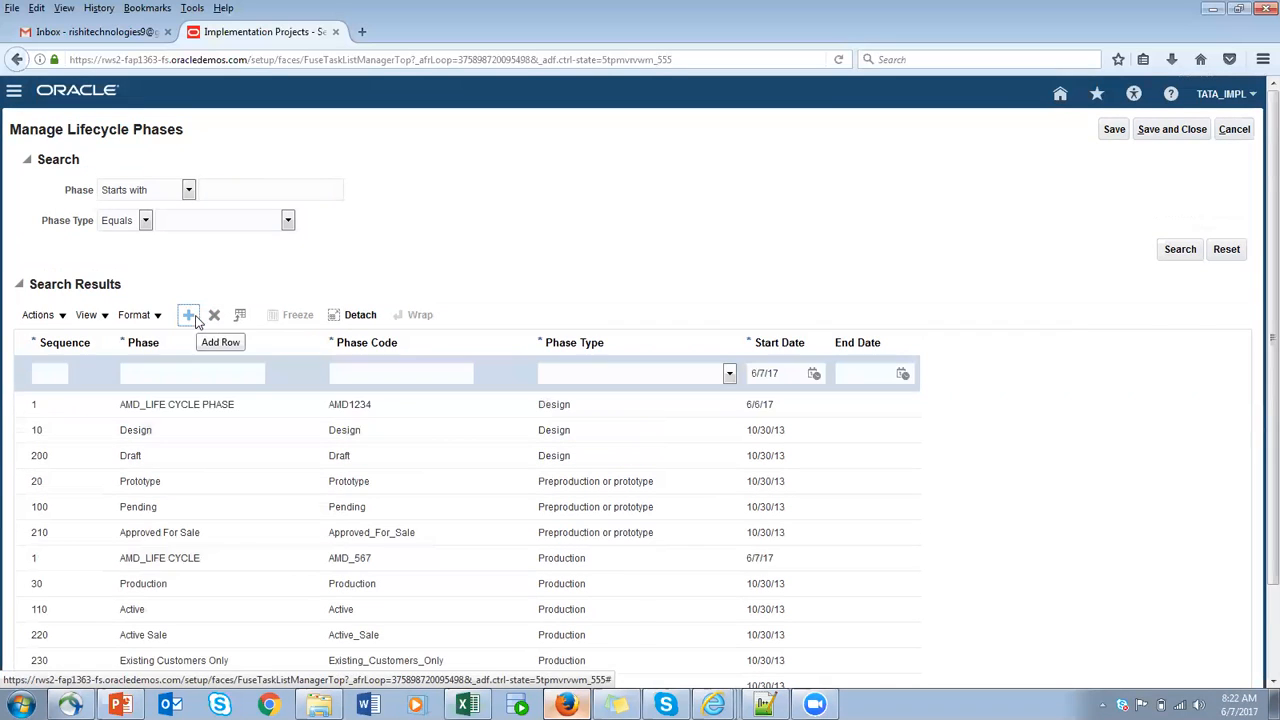
pyautogui.click(51, 375)
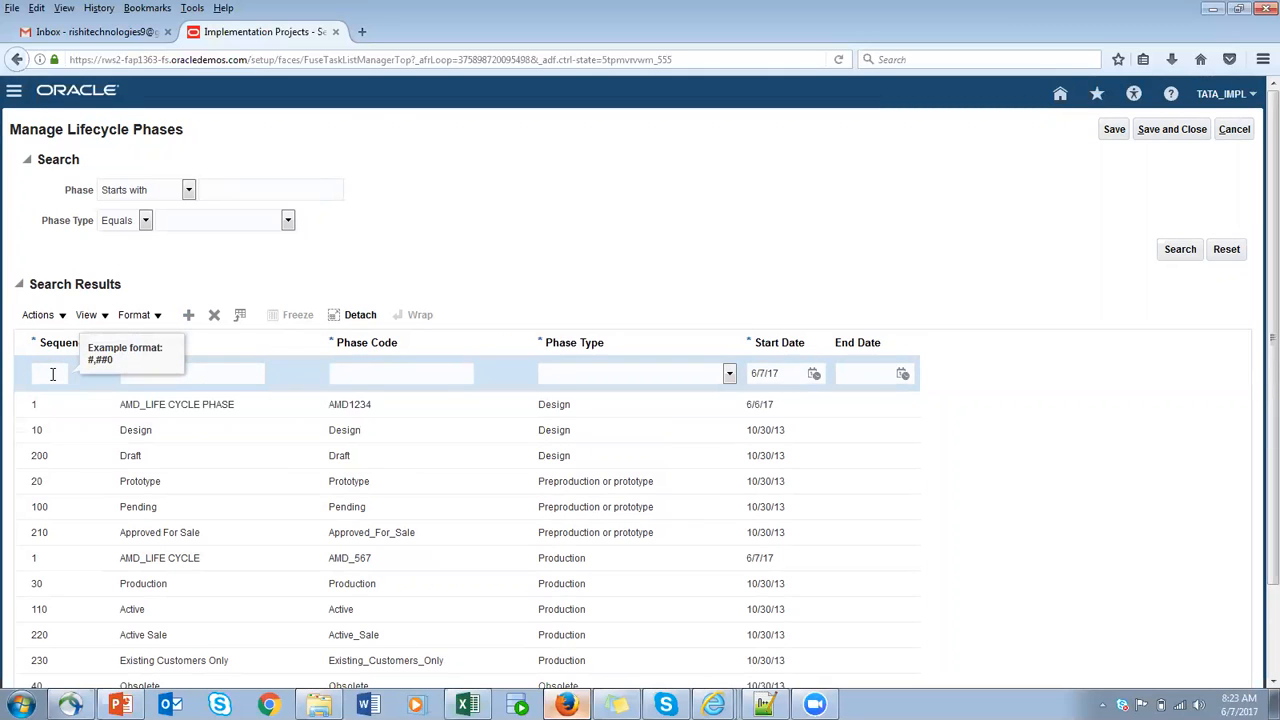
pyautogui.click(219, 375)
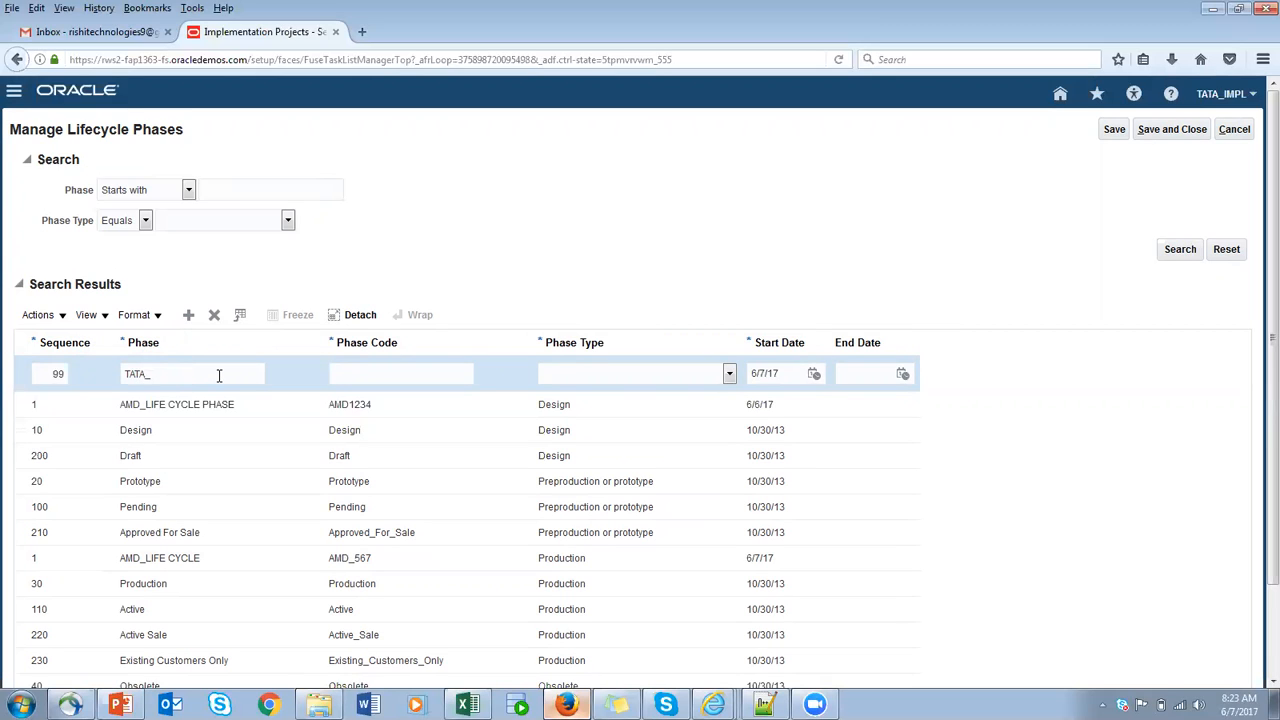
pyautogui.write('TATA_PRODUCTIO')
# - Reuse TATA_PRODUCTION as the new phase's code, set its phase type to Production, and save and close the lifecycle phases
pyautogui.moveTo(252, 373); pyautogui.dragTo(30, 378)
pyautogui.hotkey('ctrl', 'c')
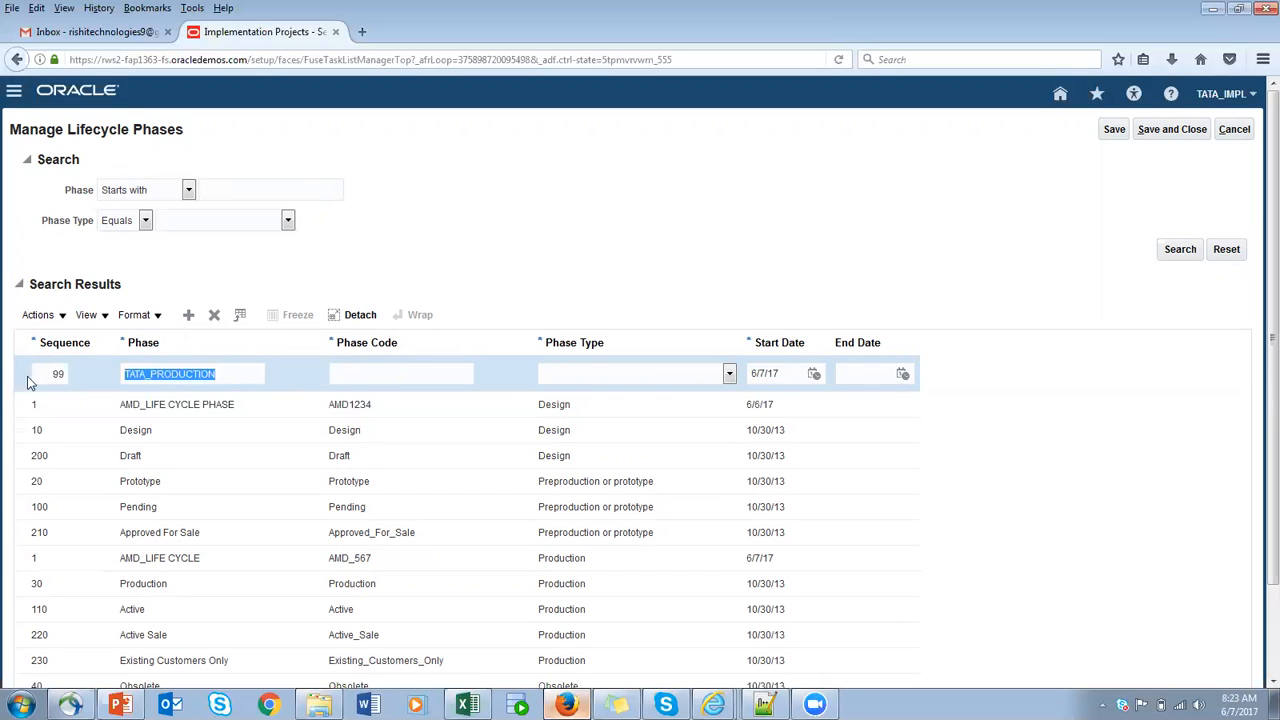
pyautogui.click(422, 382)
pyautogui.hotkey('ctrl', 'v')
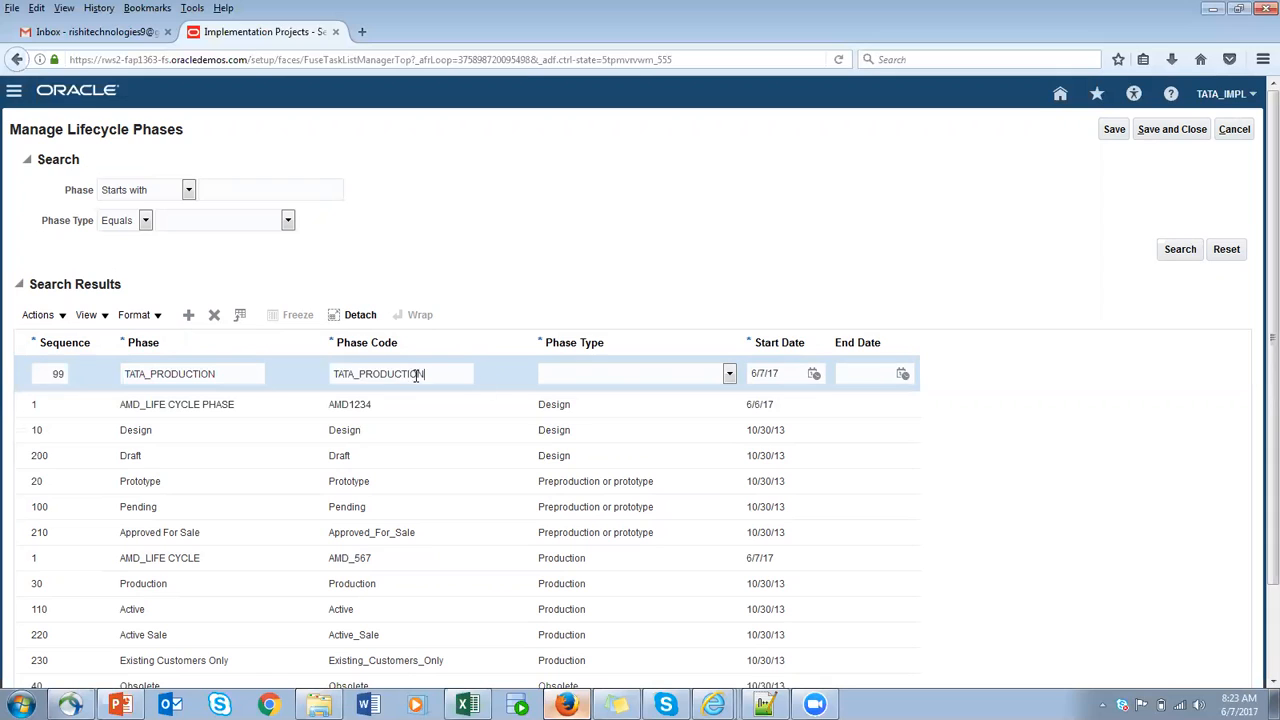
pyautogui.click(730, 375)
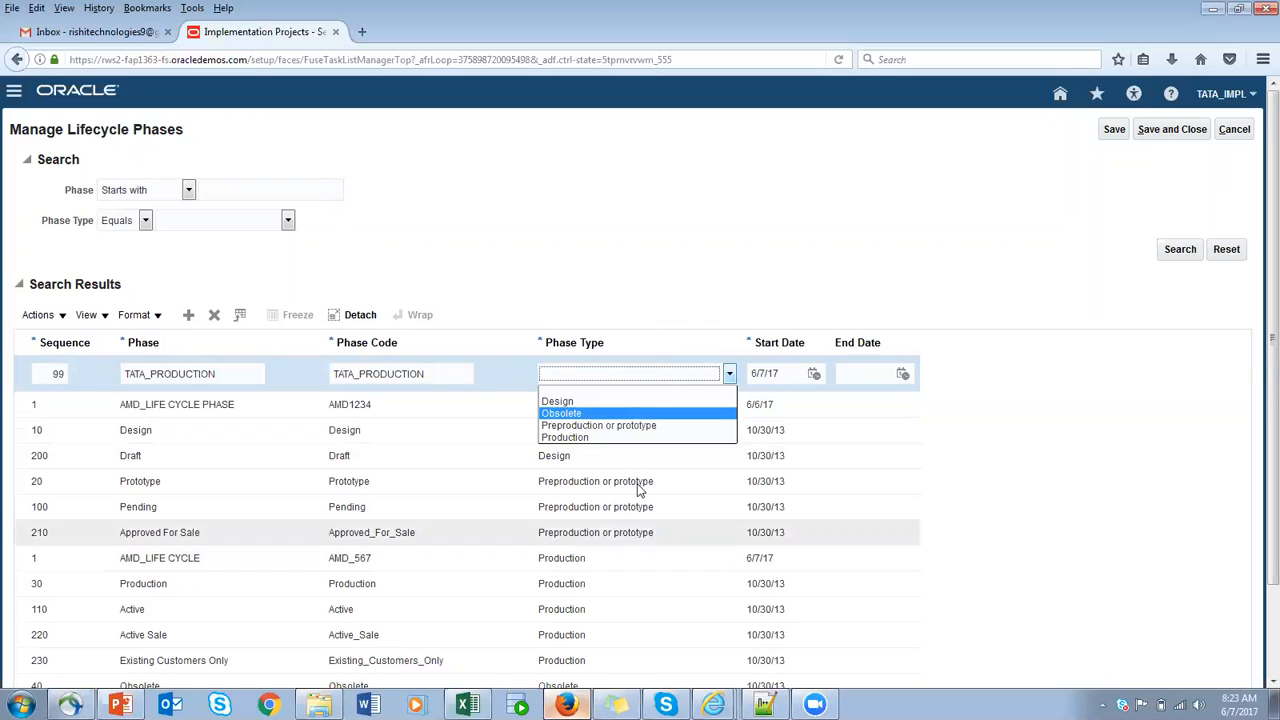
pyautogui.click(603, 440)
pyautogui.click(1115, 131)
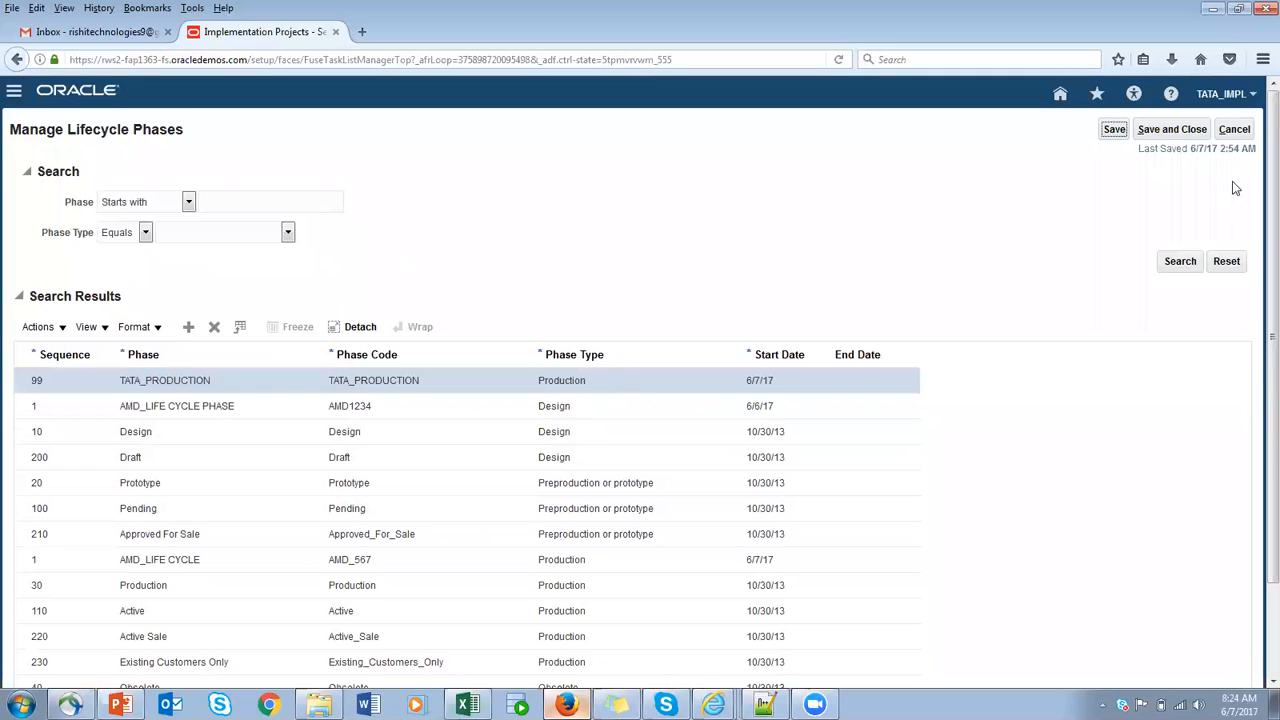
pyautogui.click(1163, 132)
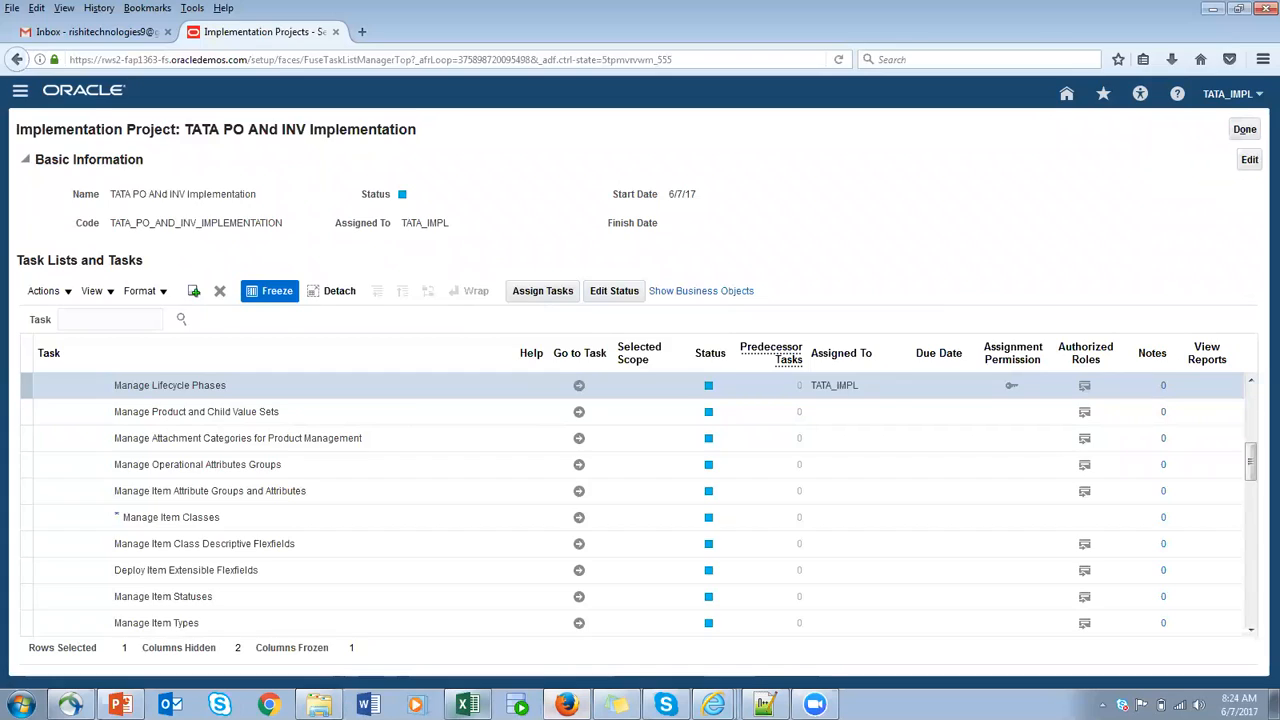
# - Switch to the Excel notes, enter ITEM_CLASS in cell B6 below UOM, and fit column B to its contents
pyautogui.click(466, 704)
pyautogui.click(466, 704)
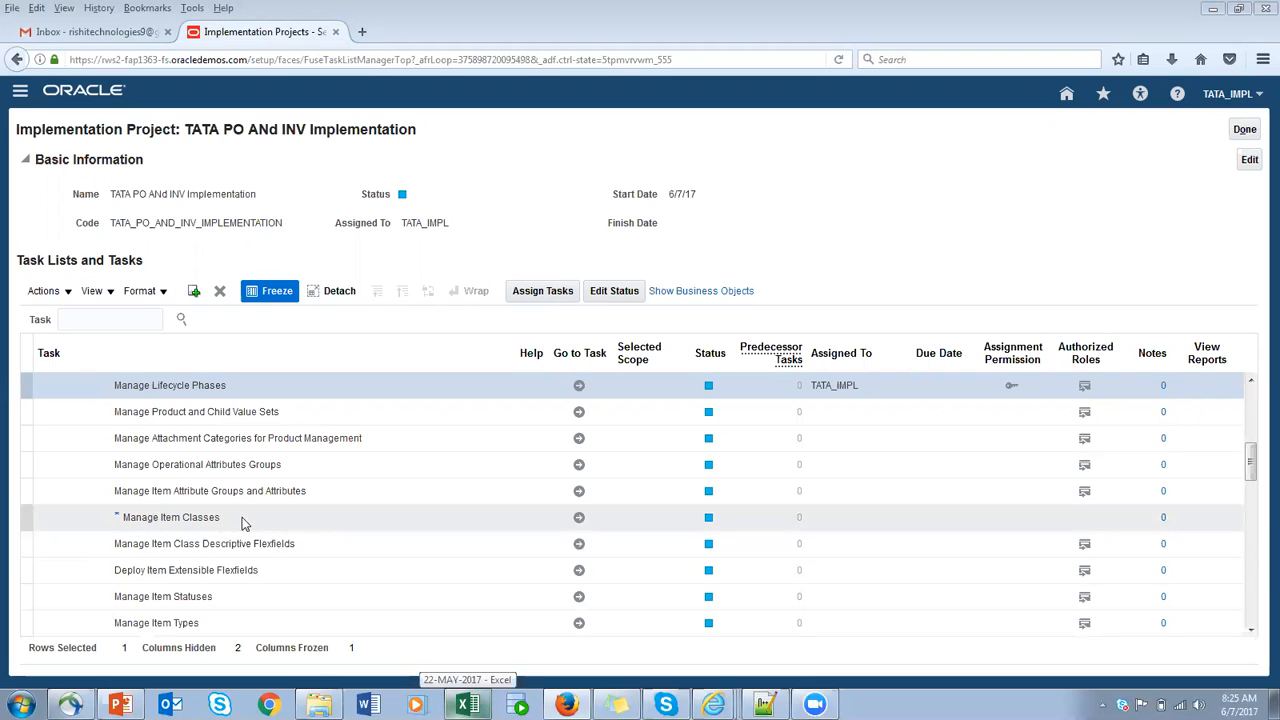
pyautogui.hotkey('alt', 'Tab')
pyautogui.scroll(-5, 374, 546)
pyautogui.scroll(5, 360, 583)
pyautogui.click(97, 156)
pyautogui.write('ITEM_CLASS')
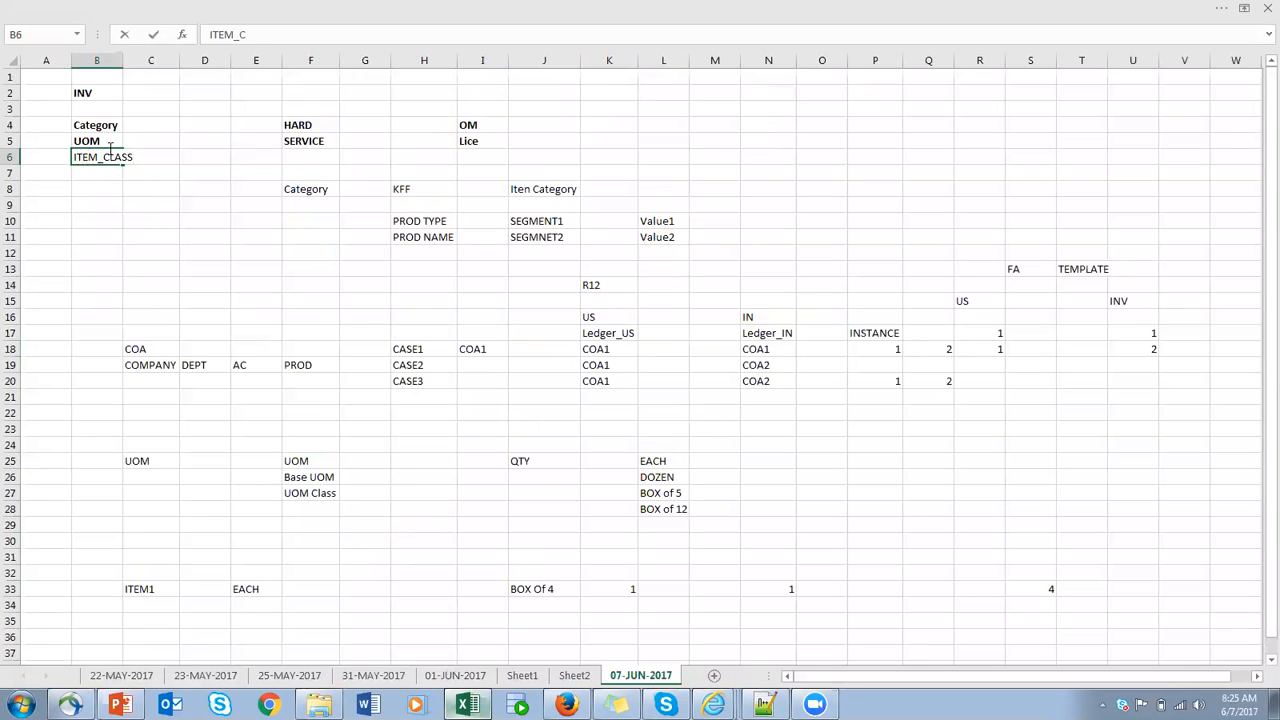
pyautogui.doubleClick(122, 59)
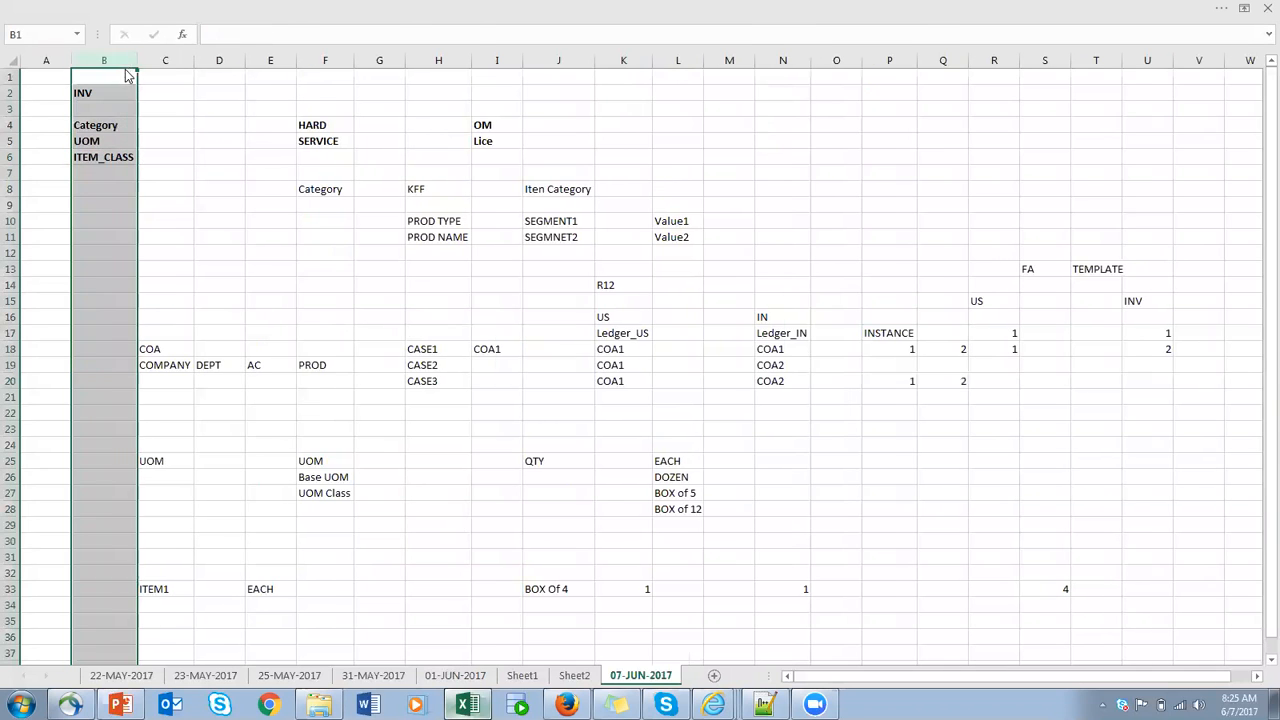
# - Return to the implementation project in Firefox and open the Manage Item Classes task
pyautogui.hotkey('alt', 'Tab')
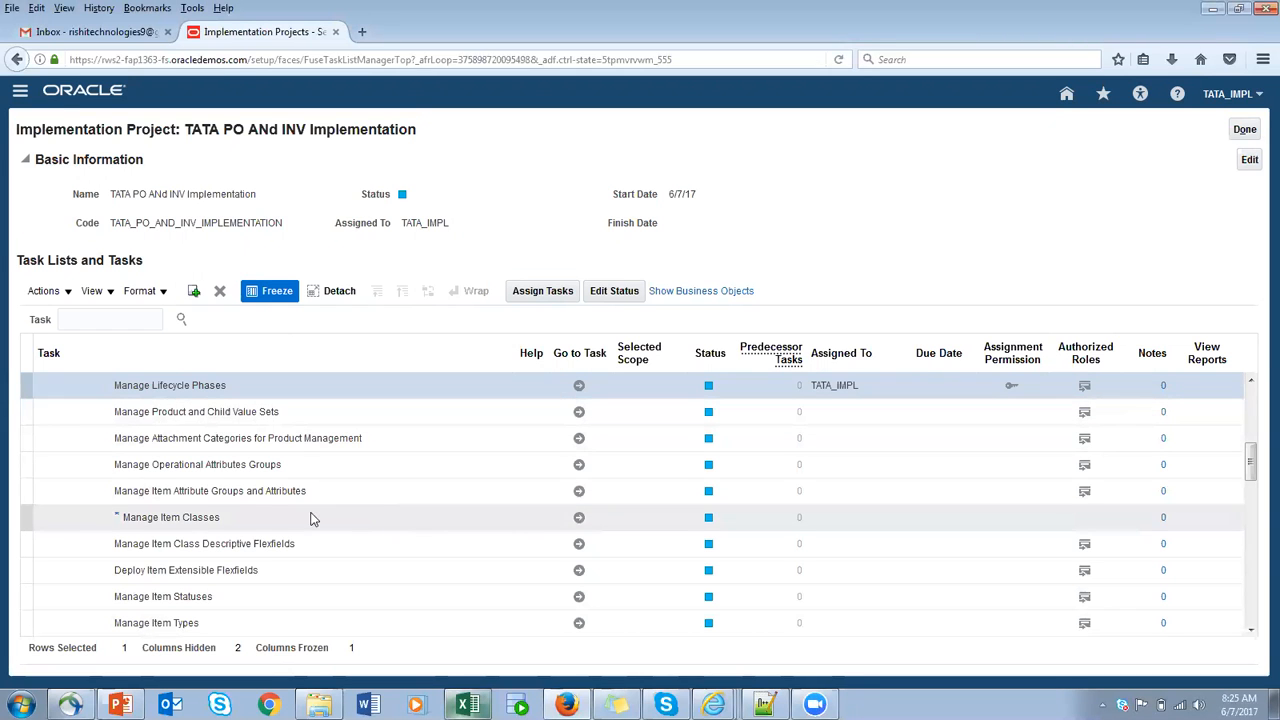
pyautogui.click(578, 519)
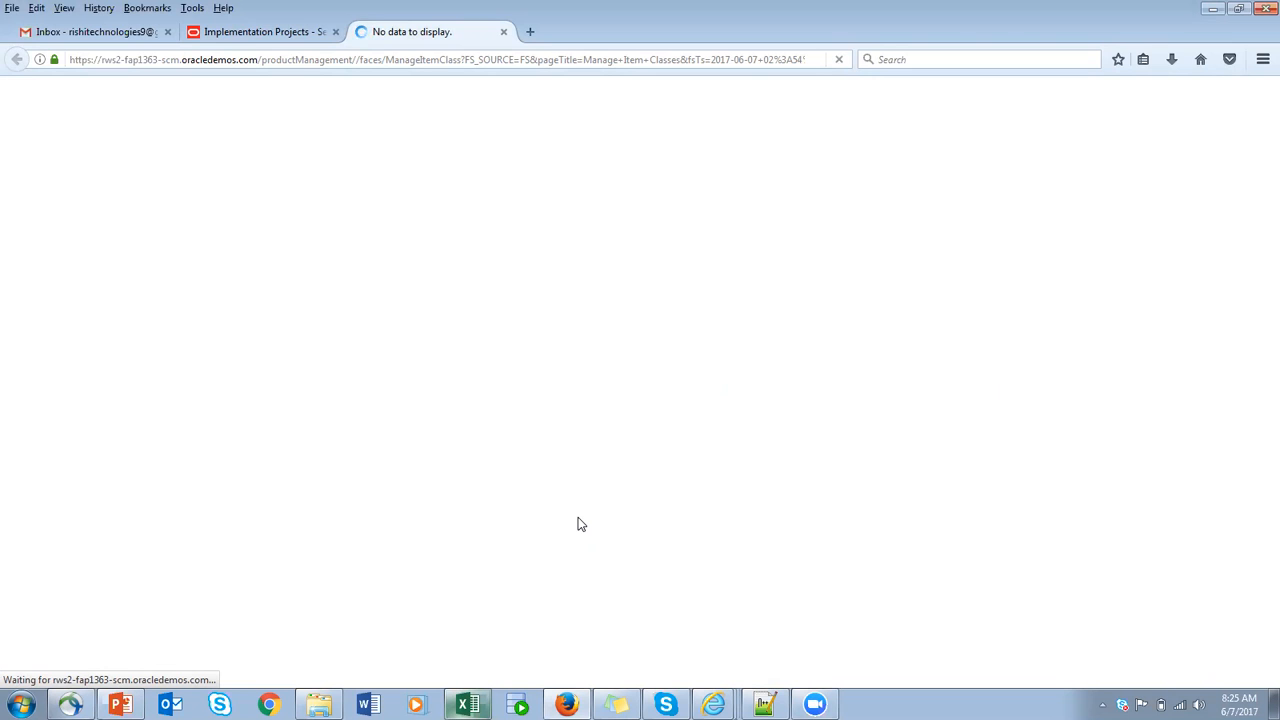
pyautogui.click(504, 32)
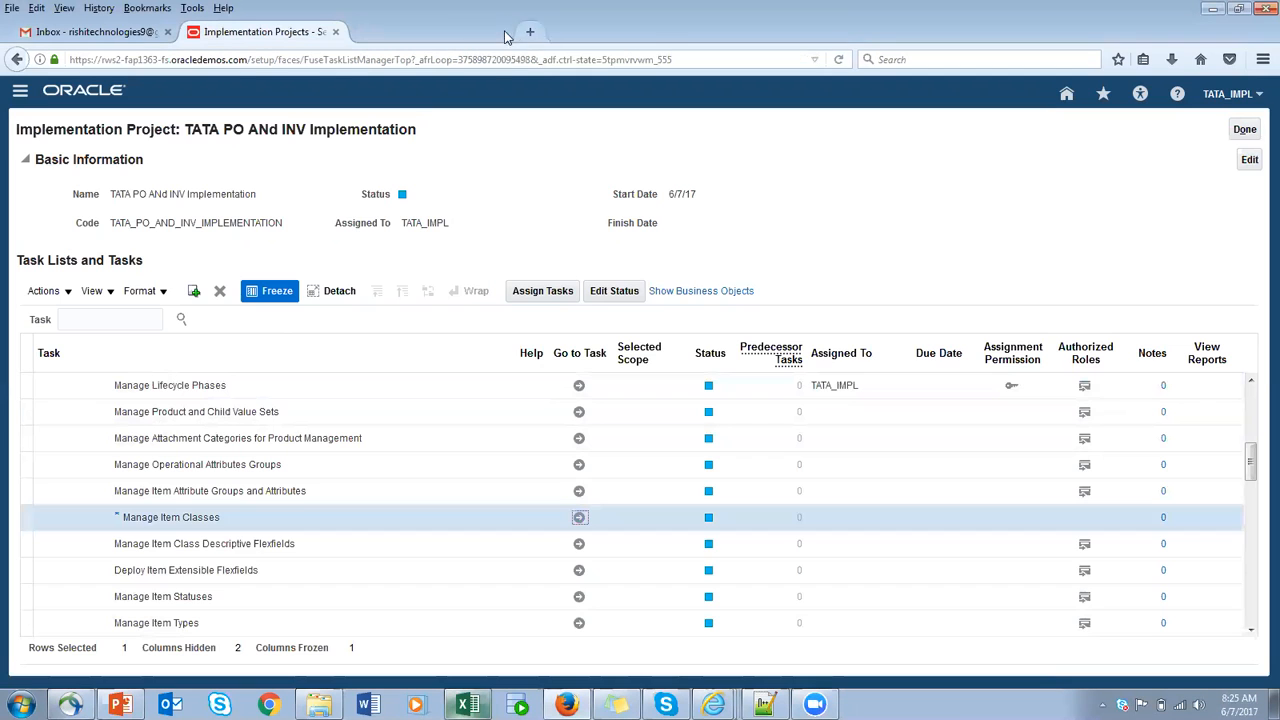
pyautogui.click(579, 519)
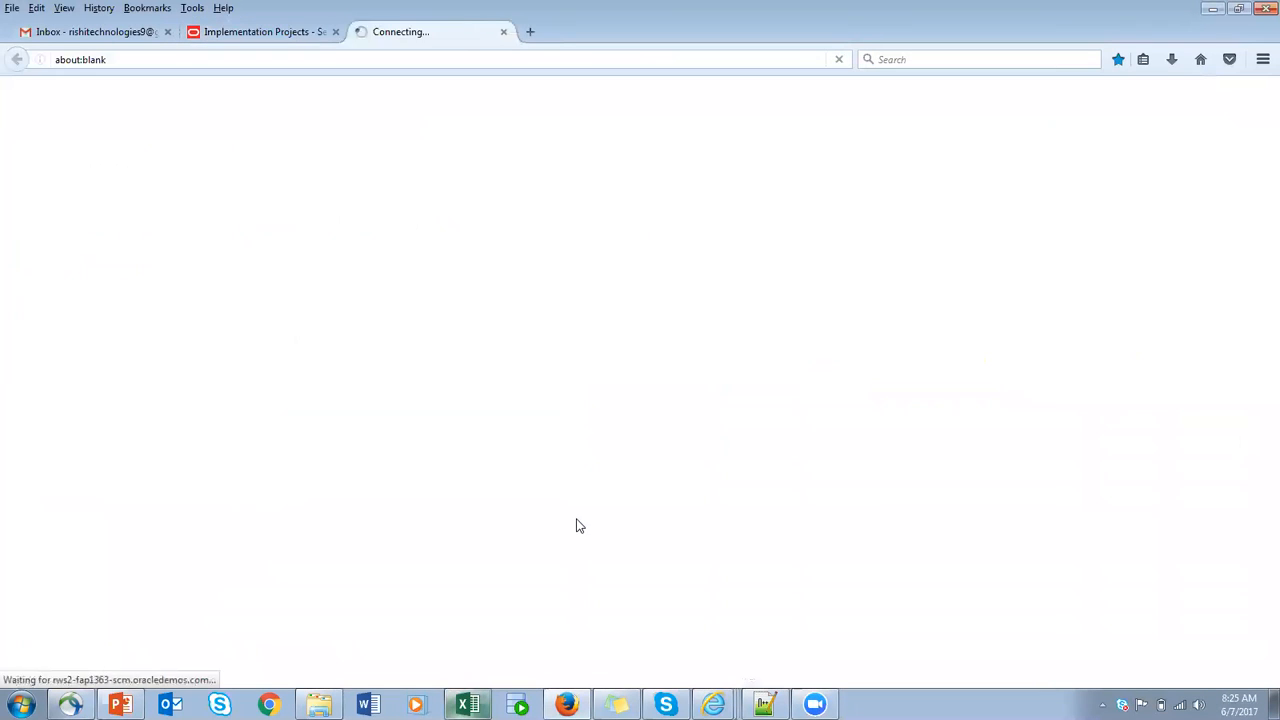
pyautogui.hotkey('alt', 'Tab')
pyautogui.hotkey('alt', 'Tab')
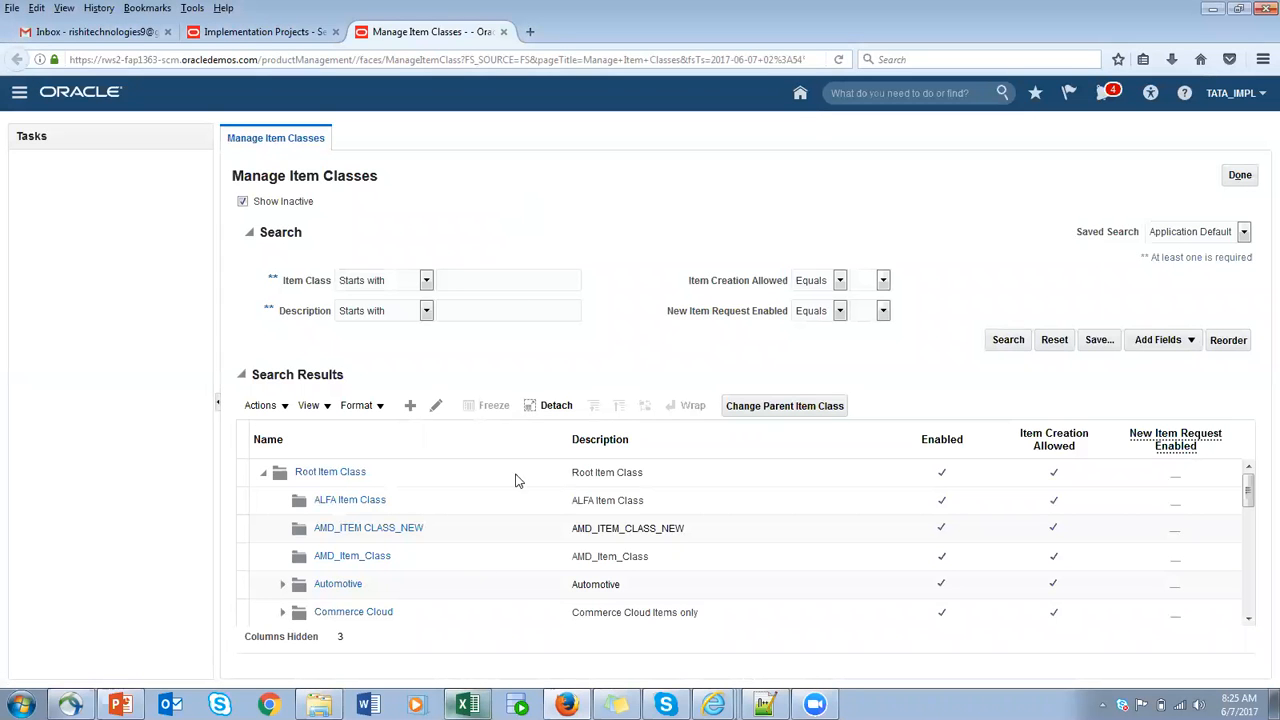
# - Switch to the Excel notes and enter R12 in C40, Inv in C41 and Item in C42
pyautogui.click(467, 704)
pyautogui.scroll(-3, 397, 509)
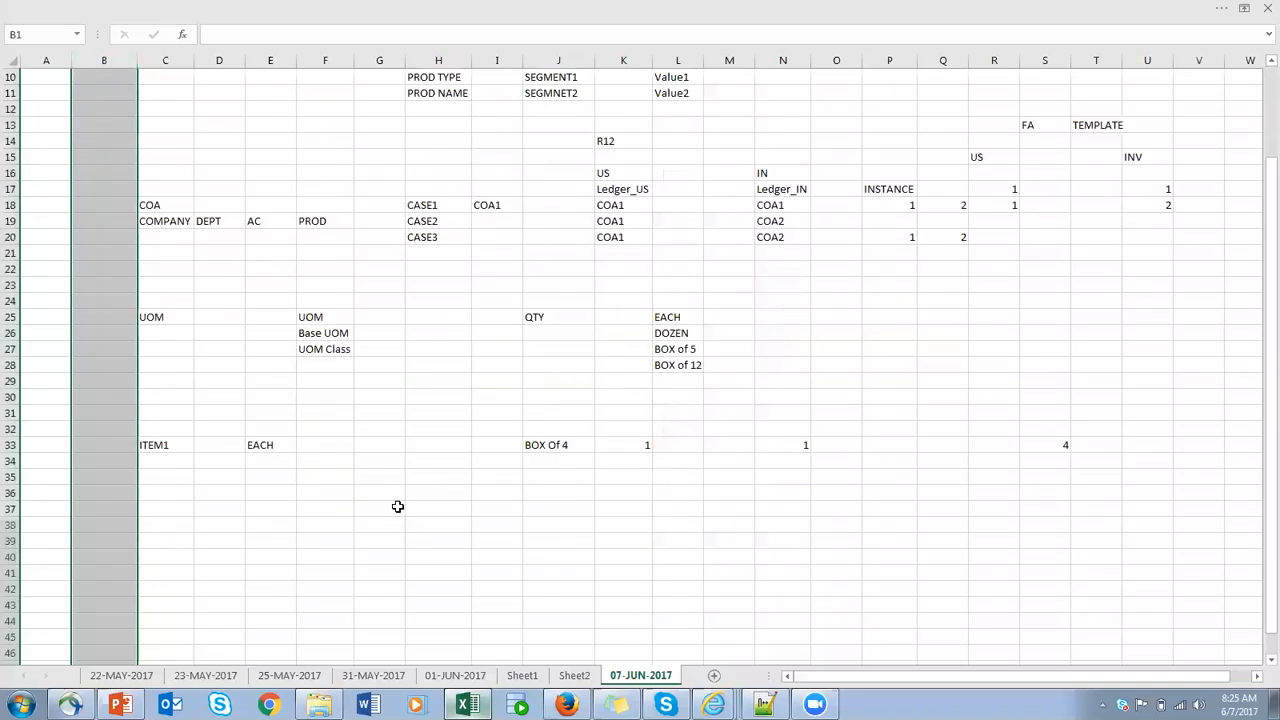
pyautogui.scroll(-3, 397, 509)
pyautogui.click(176, 413)
pyautogui.write('R12')
pyautogui.click(175, 427)
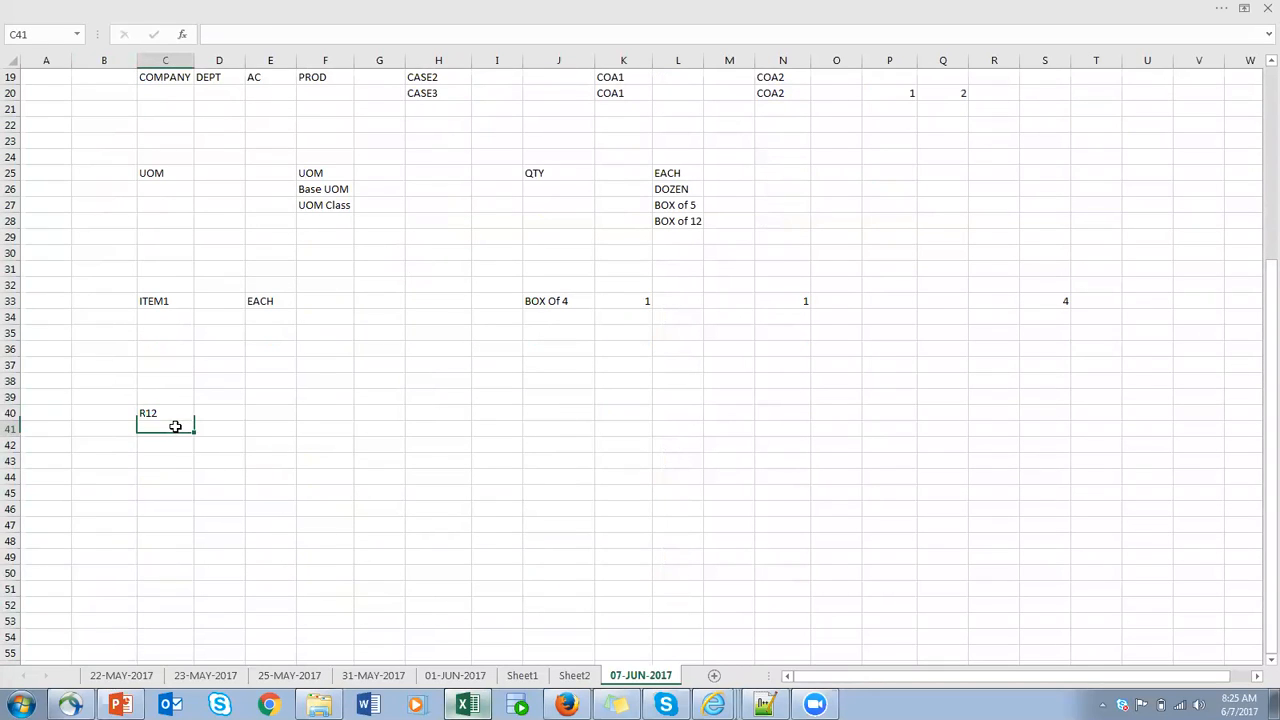
pyautogui.write('Inv')
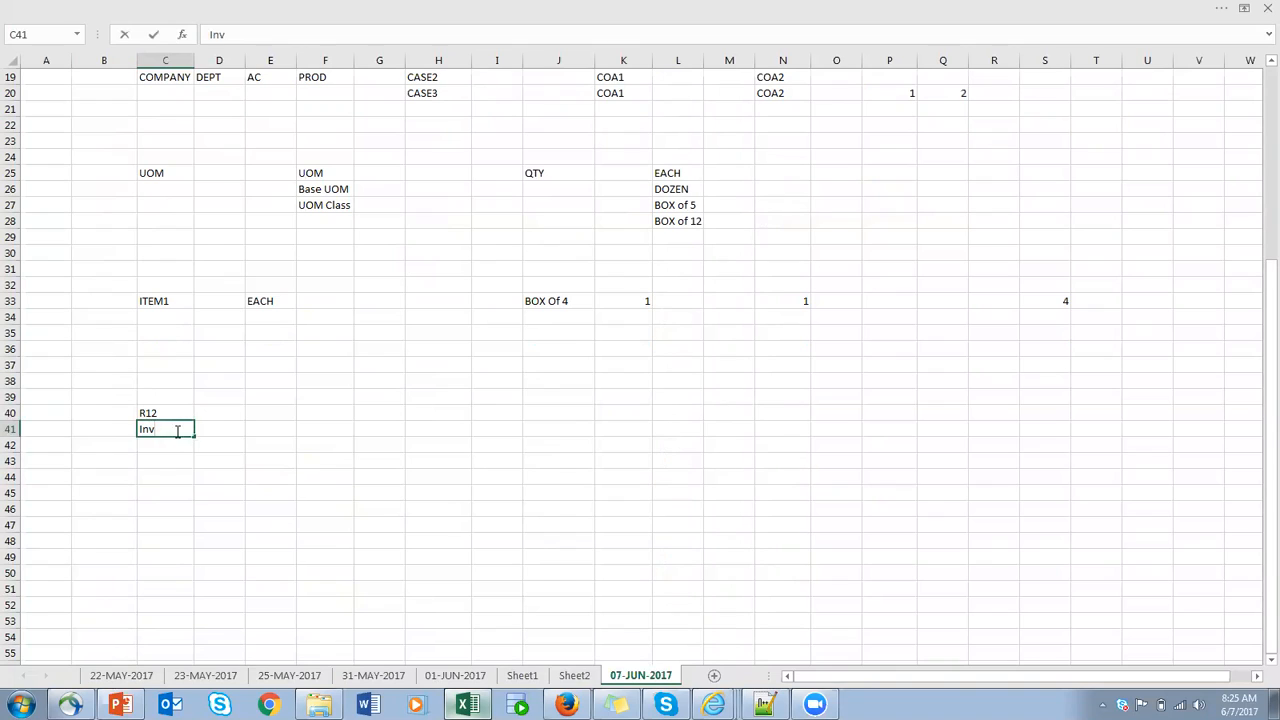
pyautogui.click(175, 446)
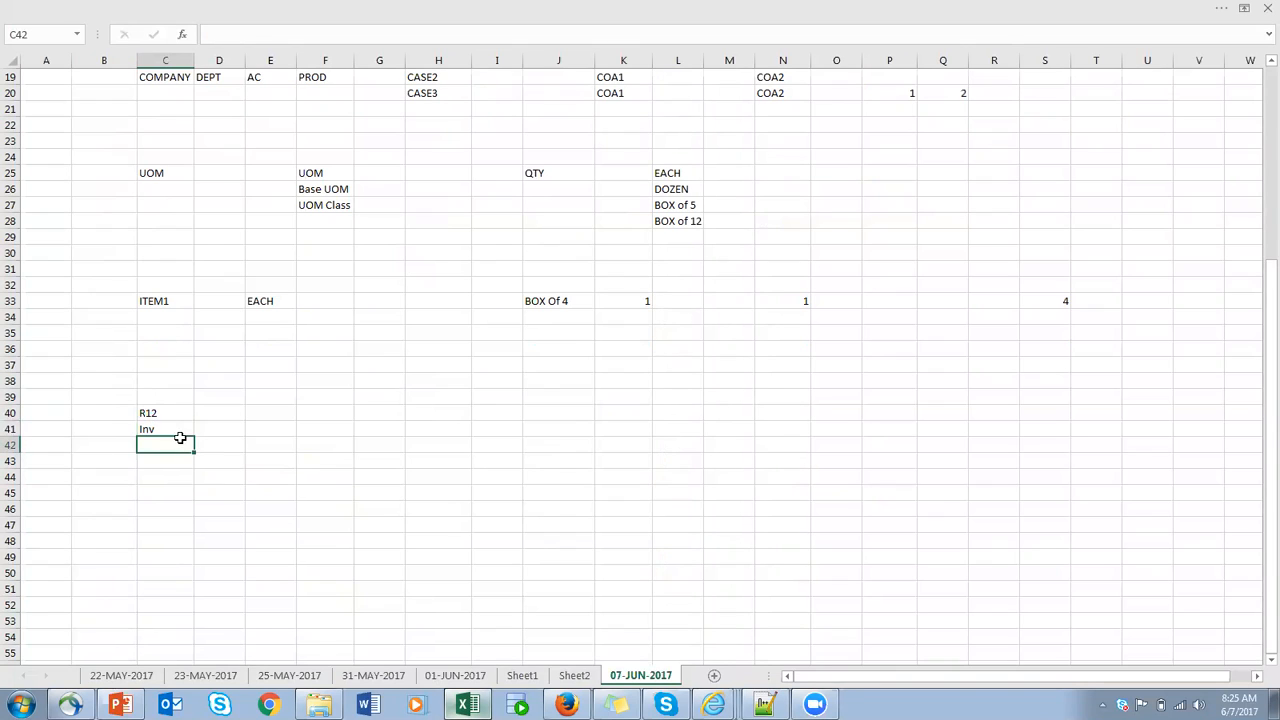
pyautogui.write('Item')
# - Enter the heading FA in cell E40 and Inv Role in cell E41 beneath it
pyautogui.click(271, 412)
pyautogui.write('FA')
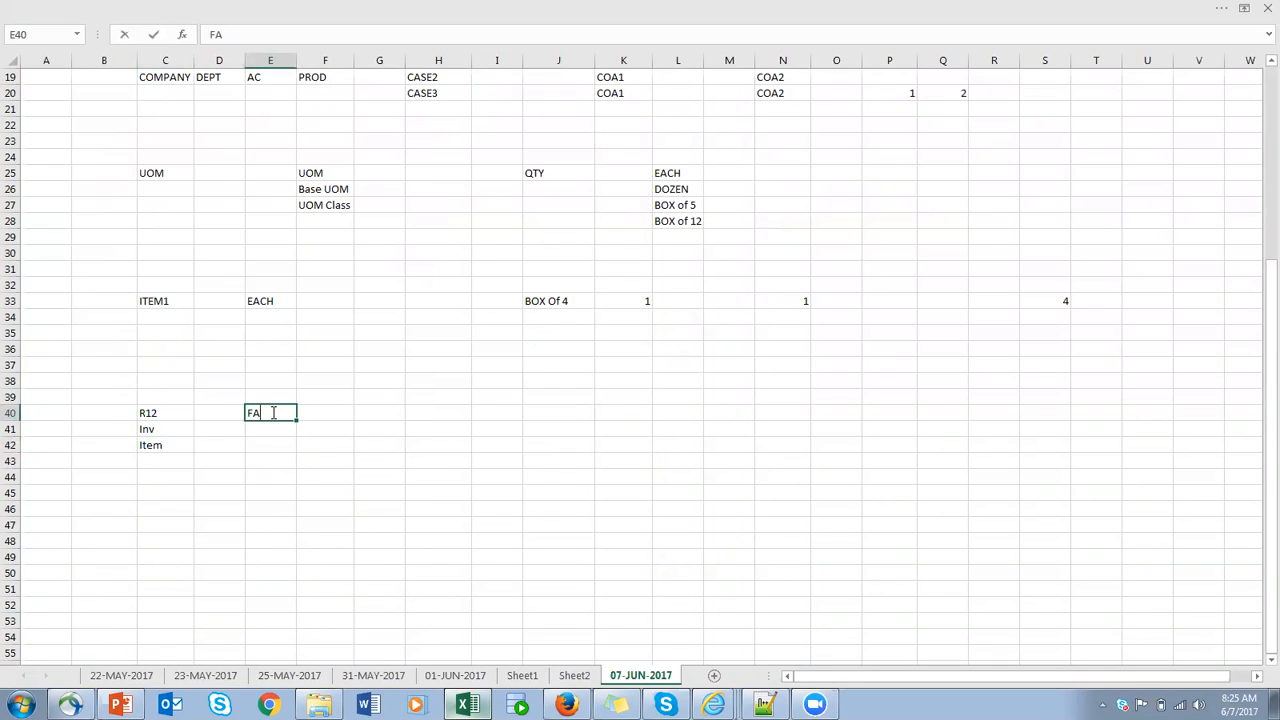
pyautogui.click(274, 430)
pyautogui.write('R')
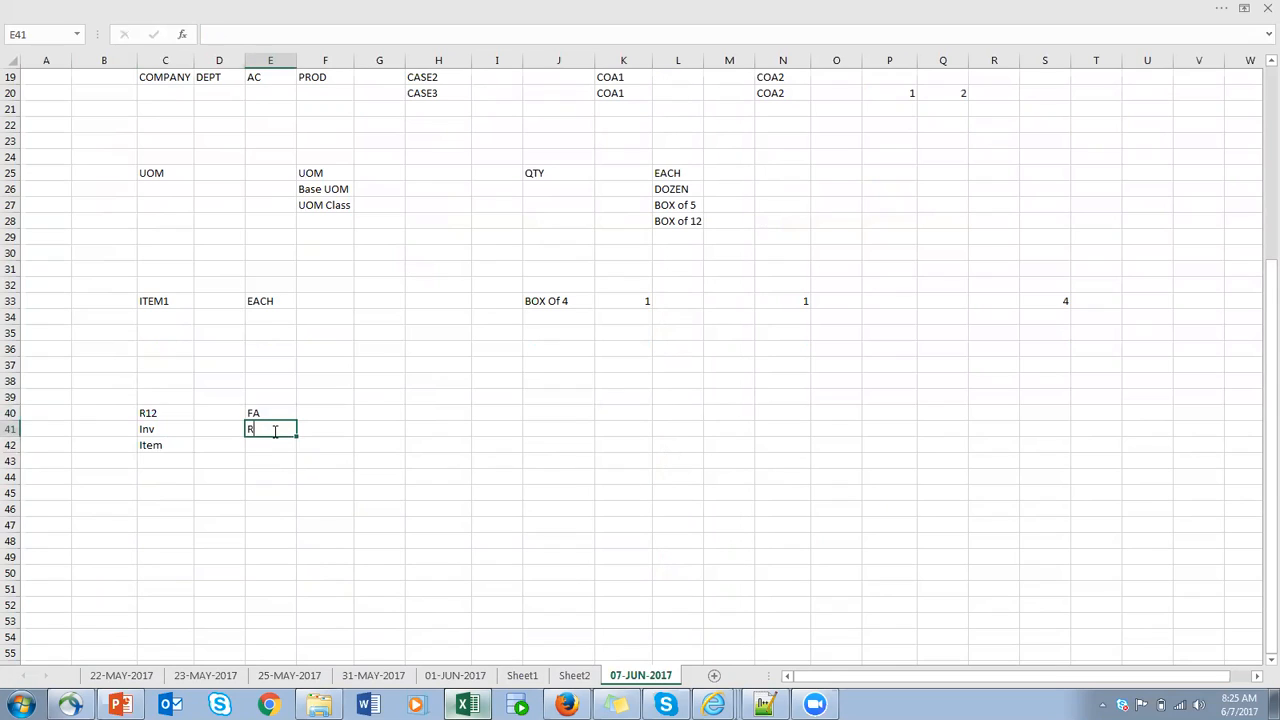
pyautogui.write('ole')
pyautogui.press('BackSpace')
pyautogui.press('BackSpace')
pyautogui.press('BackSpace')
pyautogui.press('BackSpace')
pyautogui.write('Inv Role')
pyautogui.click(277, 444)
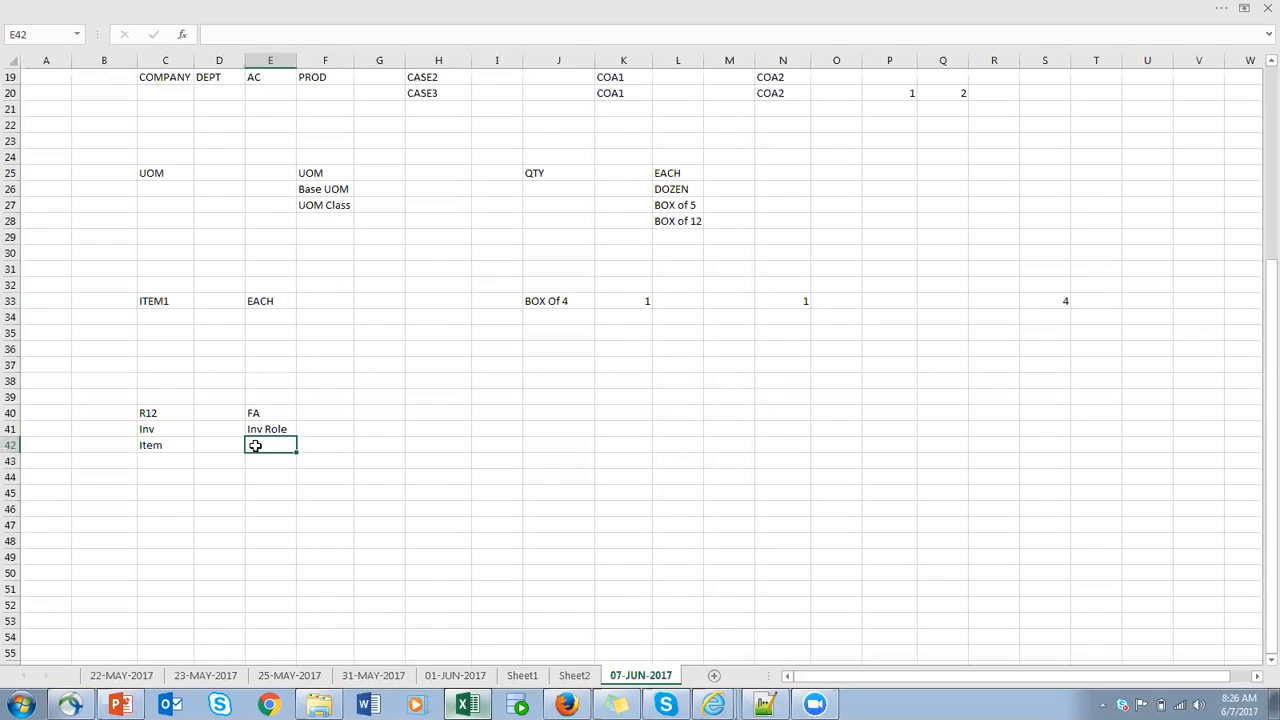
# - Review the Inv Role and ITEM_CLASS notes, the Manage Item Classes page, and the Inv and Item entries under R12
pyautogui.click(275, 430)
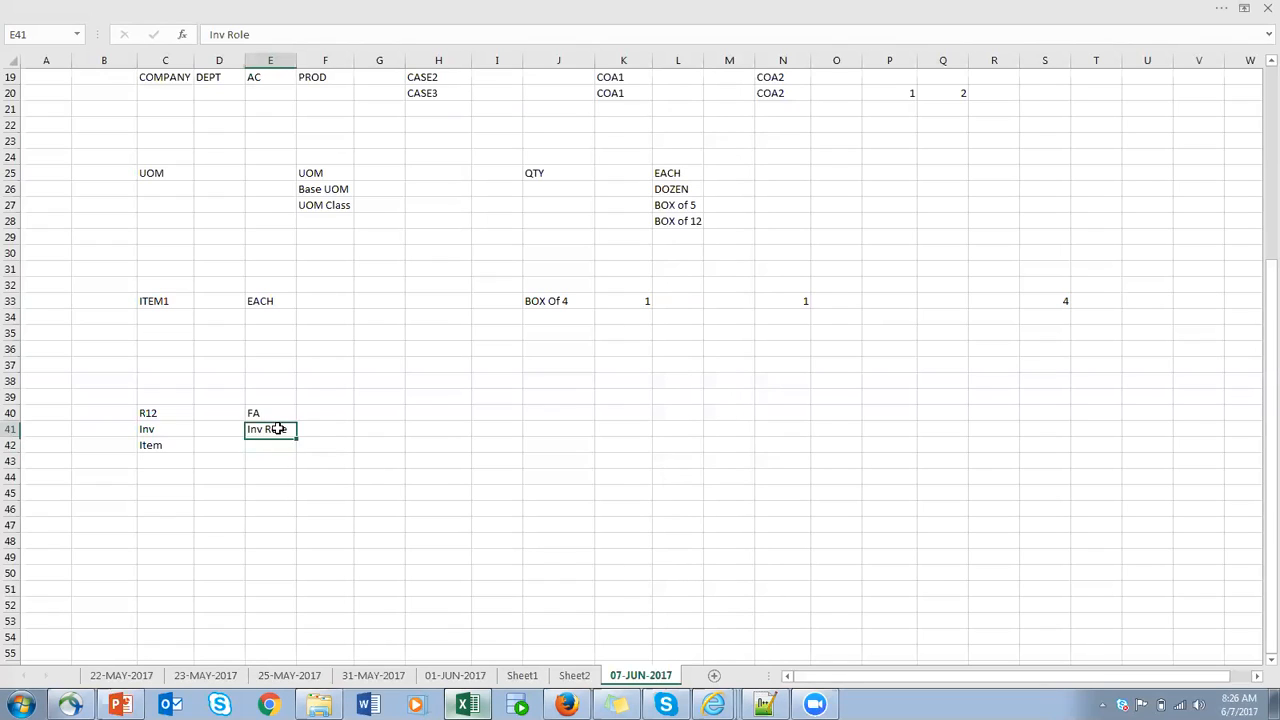
pyautogui.click(275, 440)
pyautogui.click(277, 432)
pyautogui.scroll(6, 449, 398)
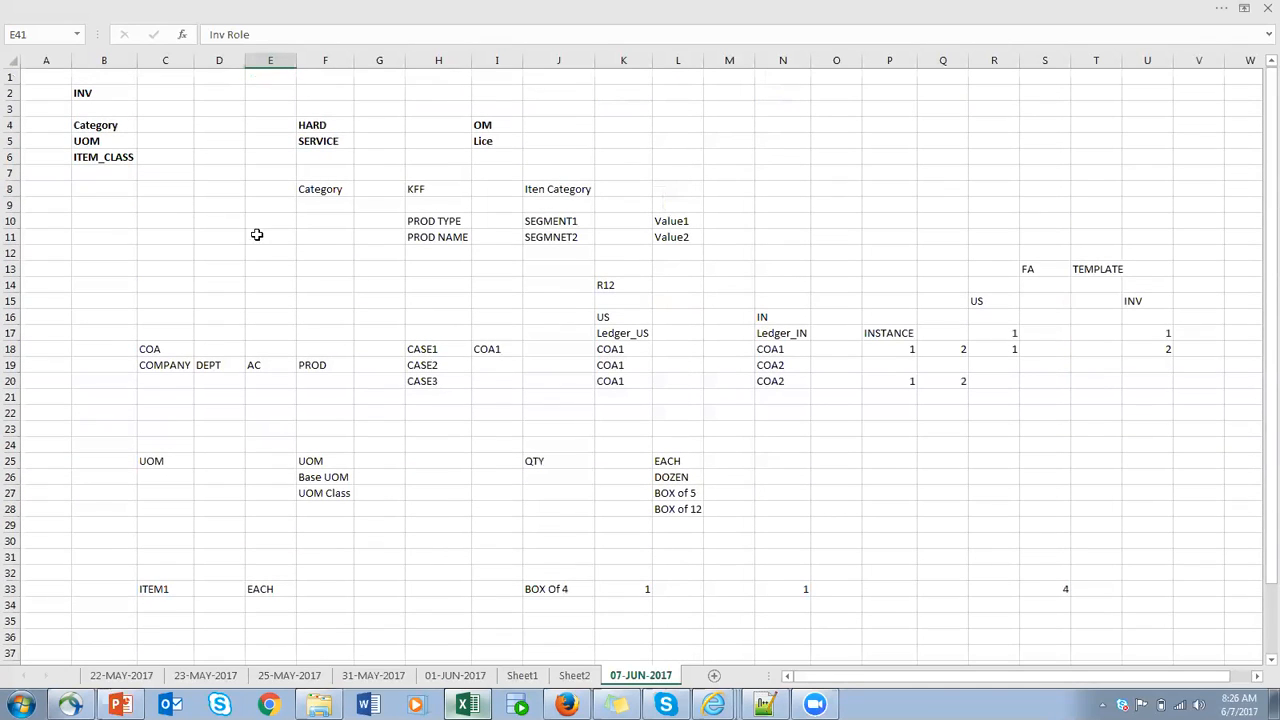
pyautogui.click(103, 158)
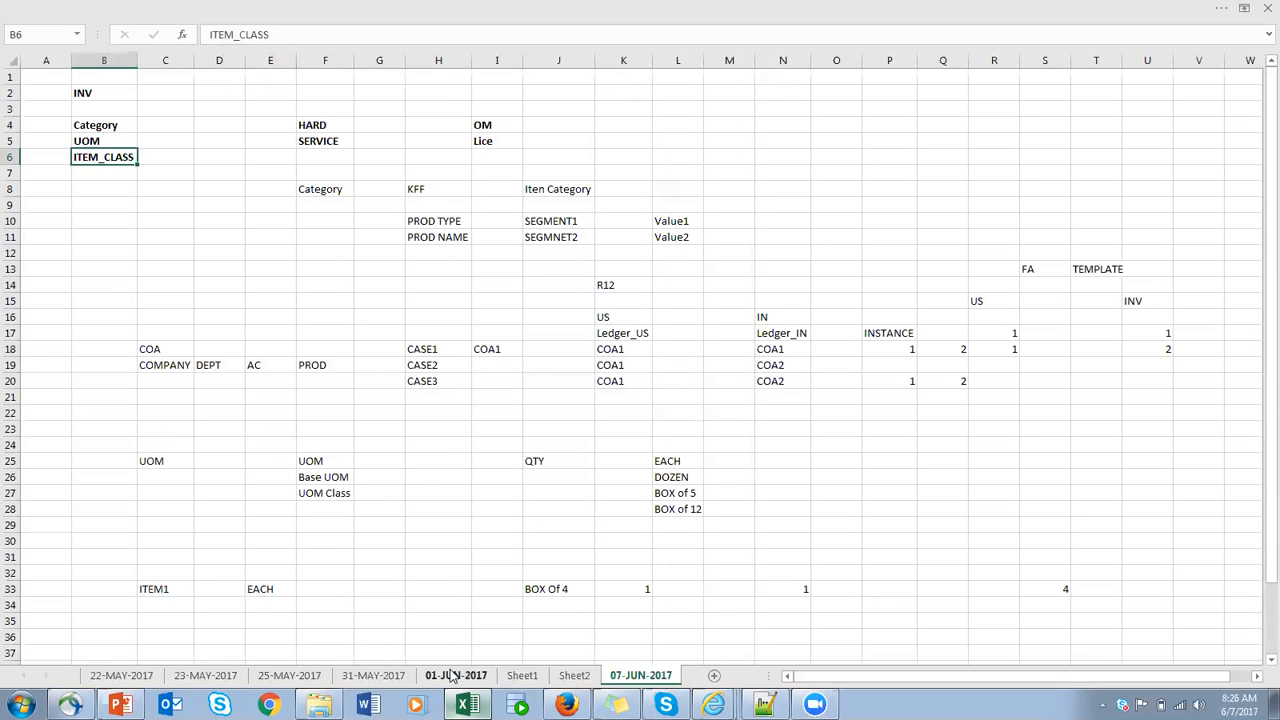
pyautogui.click(466, 705)
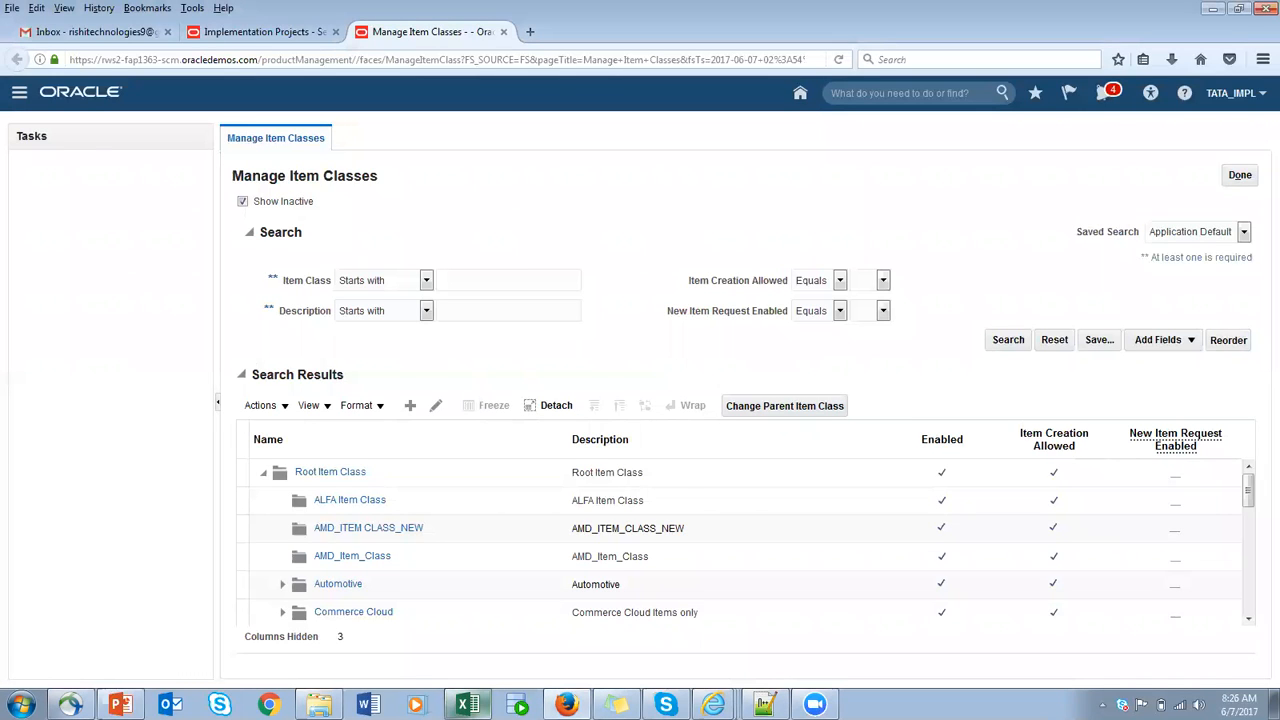
pyautogui.click(466, 705)
pyautogui.scroll(-5, 214, 609)
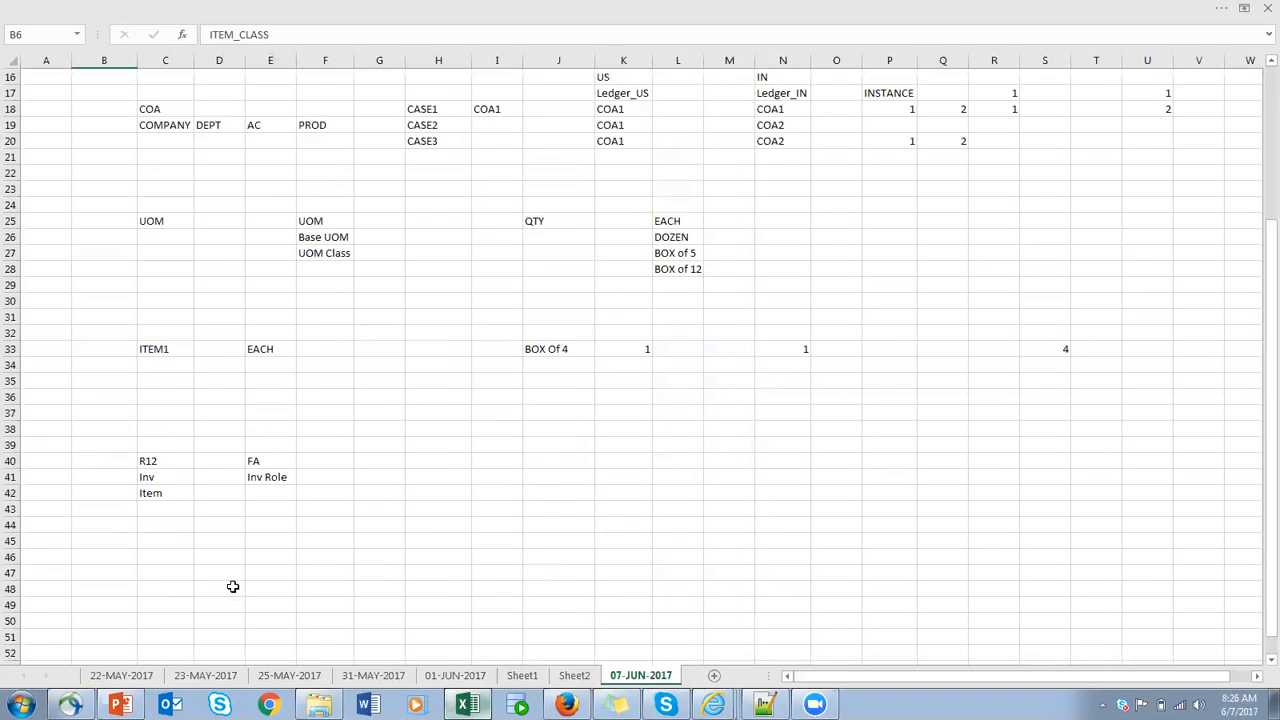
pyautogui.scroll(-5, 232, 586)
pyautogui.click(150, 237)
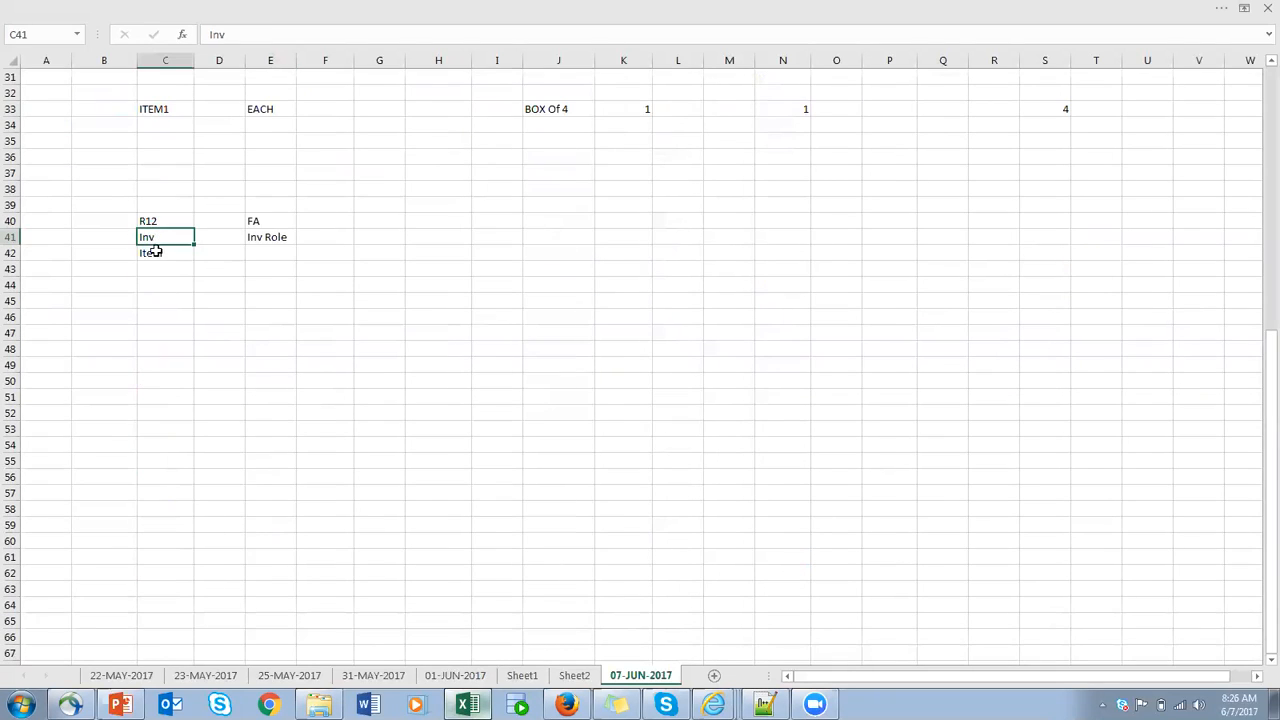
pyautogui.click(156, 270)
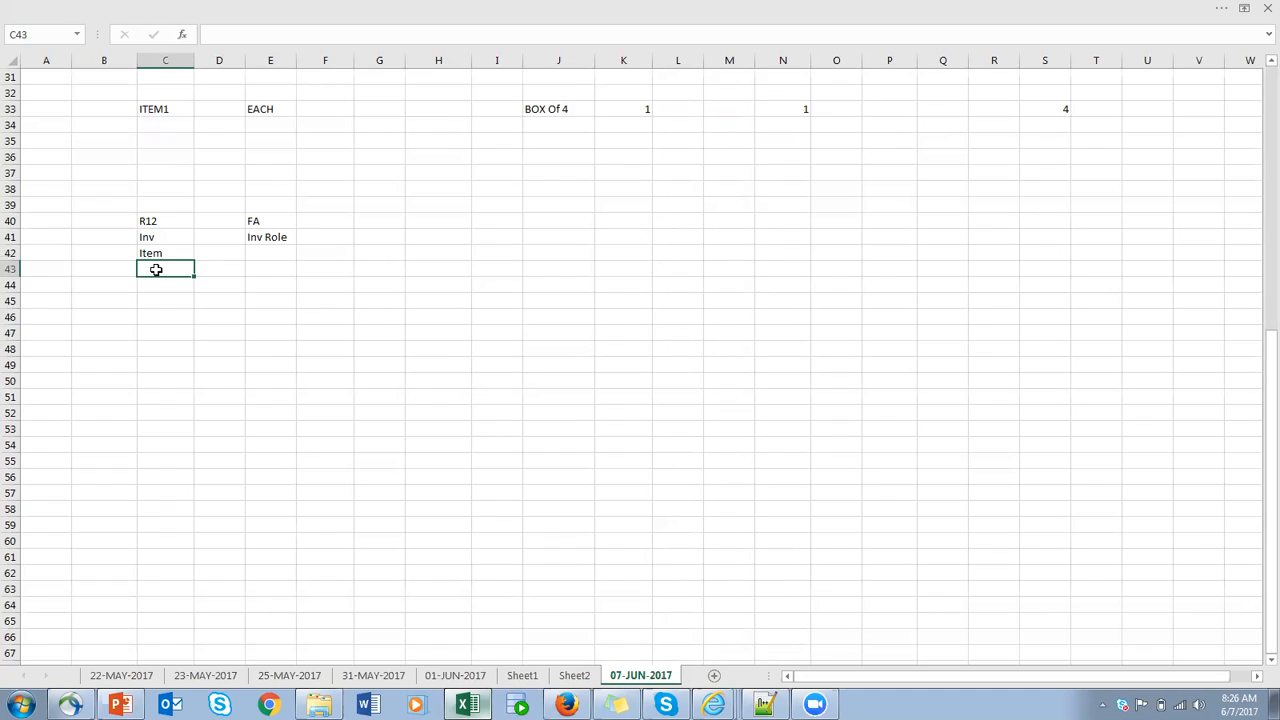
# - Enter USER1 in cell H40 and USER2 in cell J40, in the same row as R12 and FA
pyautogui.click(452, 218)
pyautogui.write('USE')
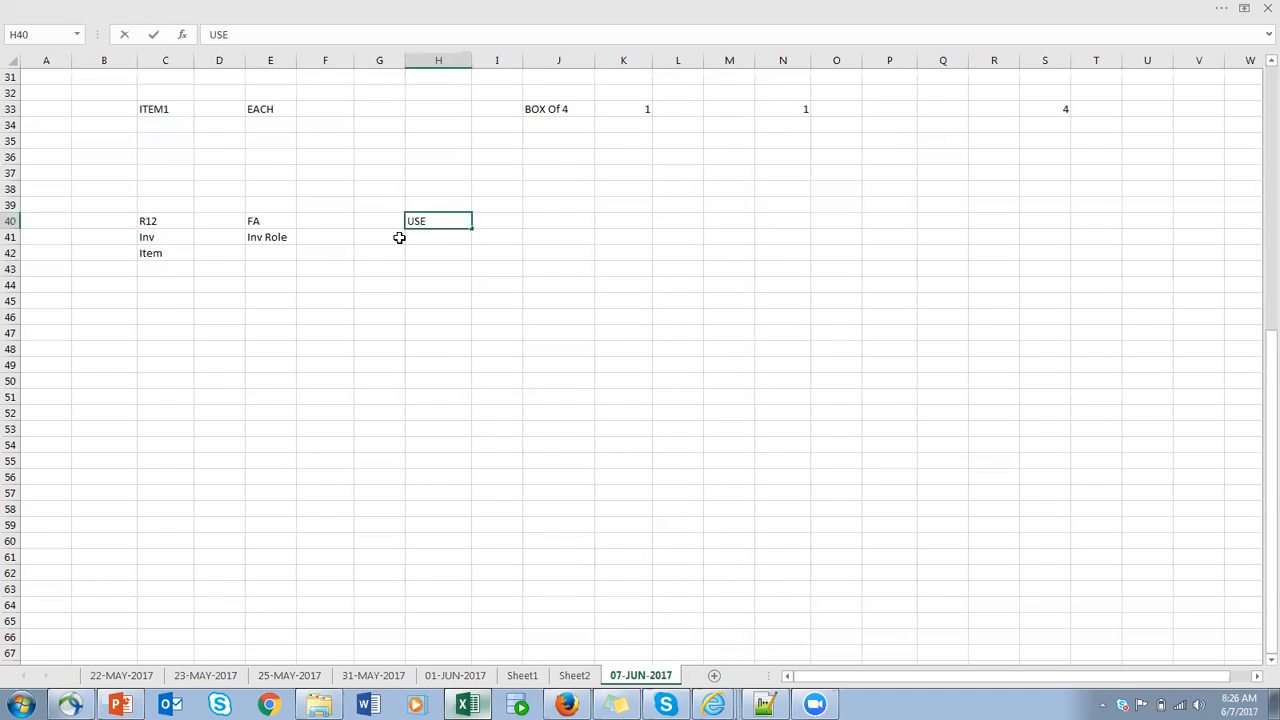
pyautogui.write('R1')
pyautogui.click(557, 221)
pyautogui.write('USER2')
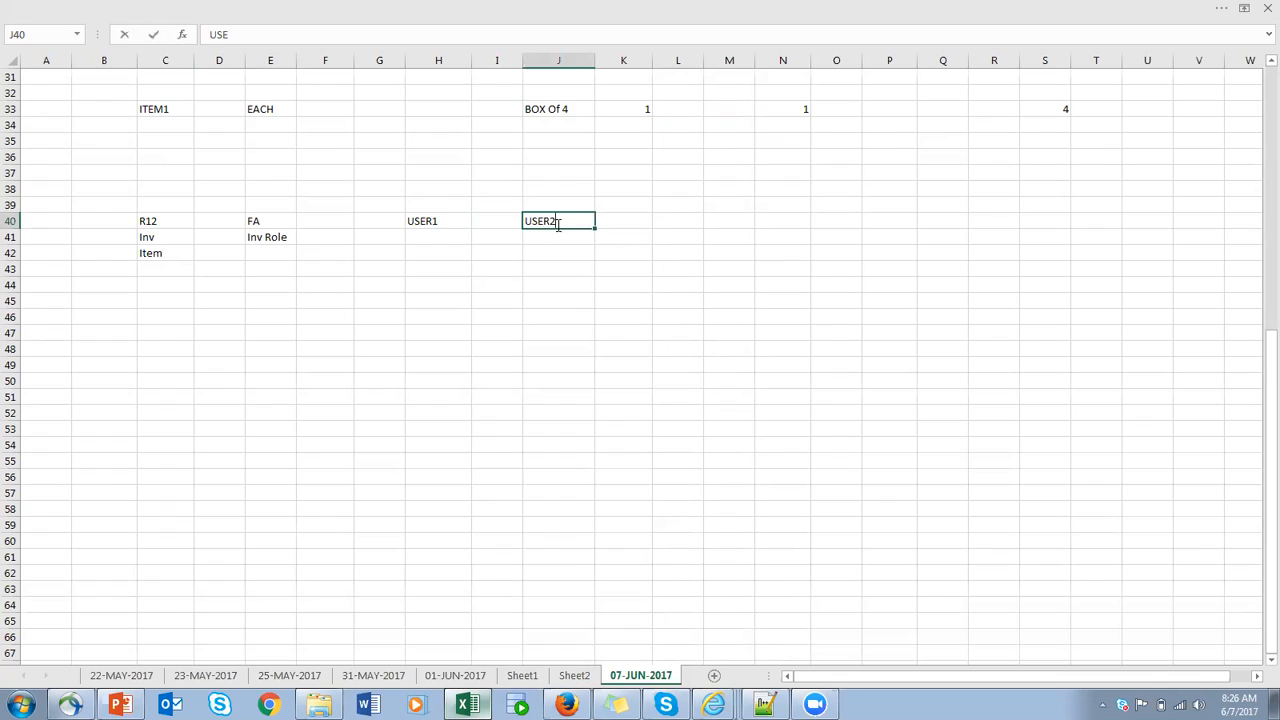
# - Enter FG in cell H41 under USER1 and Service in cell J41 under USER2
pyautogui.click(642, 221)
pyautogui.click(427, 240)
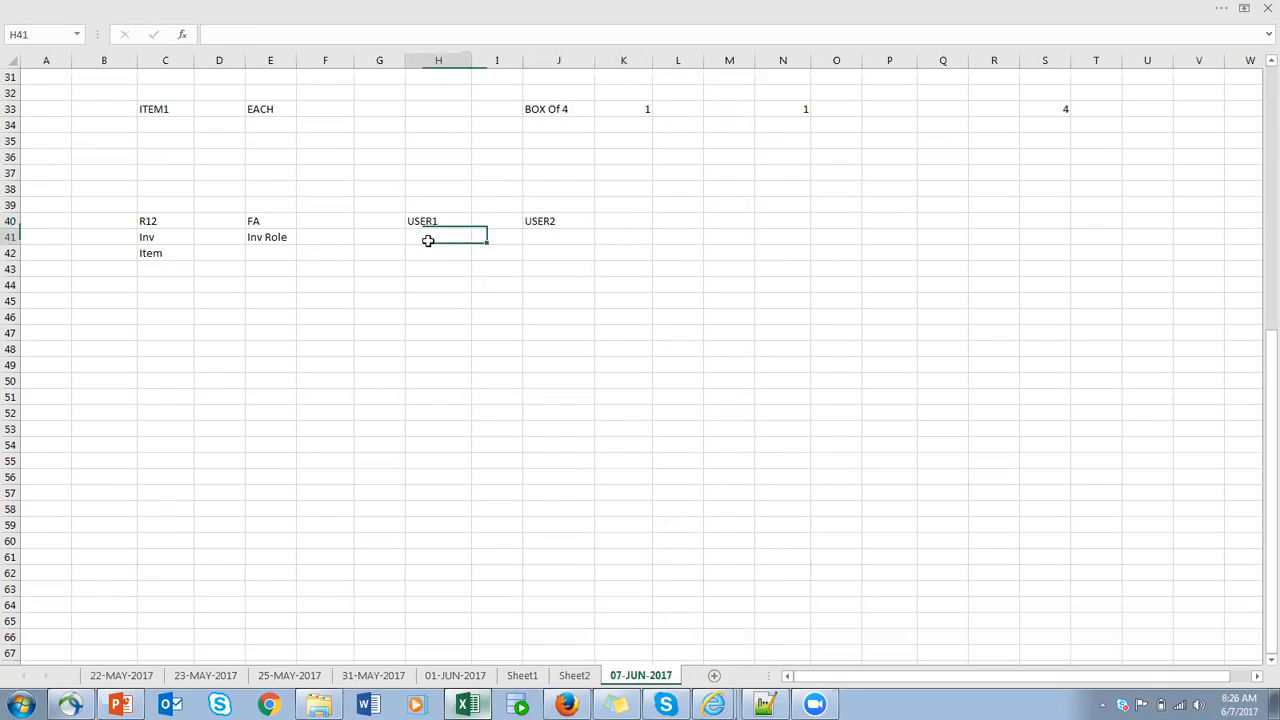
pyautogui.write('FG')
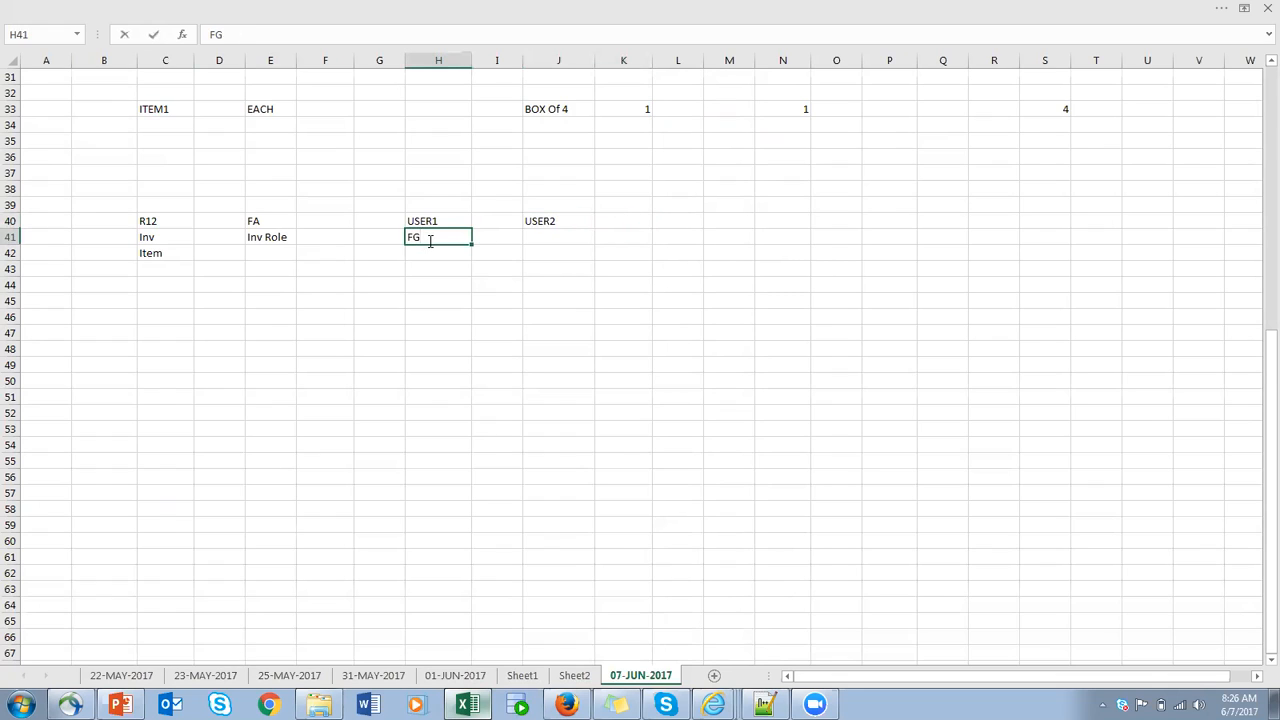
pyautogui.click(564, 238)
pyautogui.write('Service')
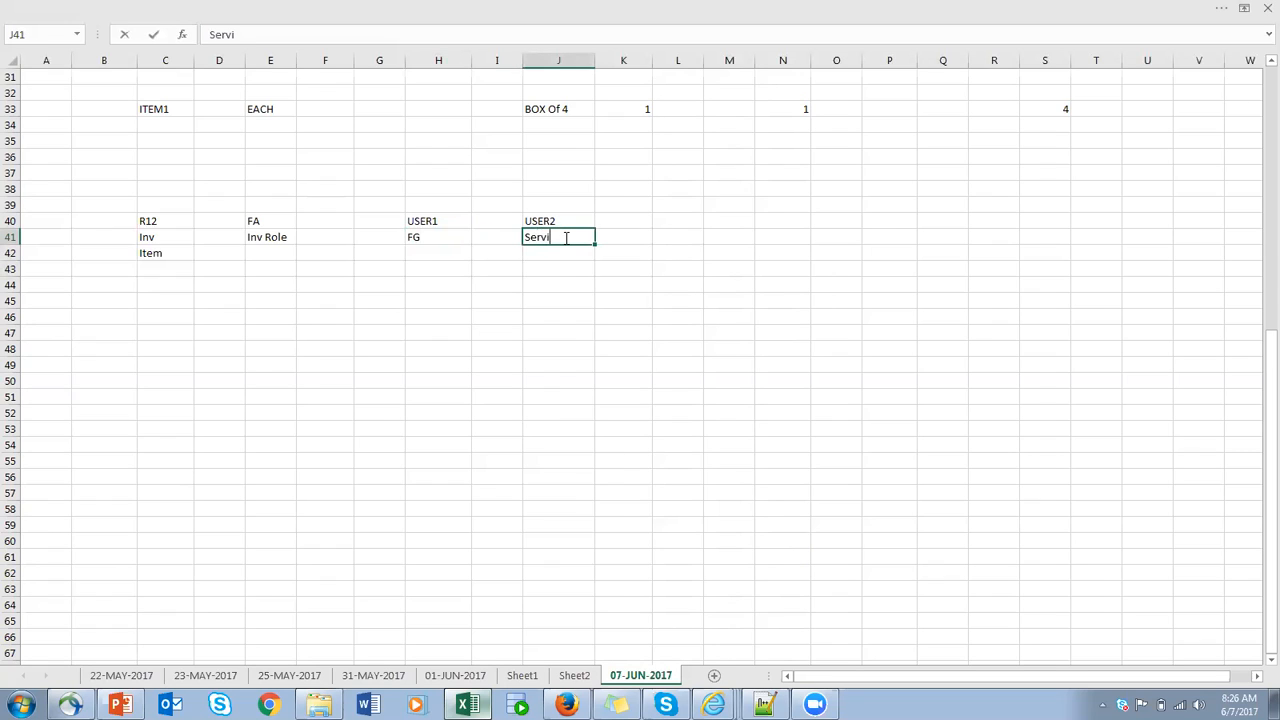
pyautogui.click(620, 234)
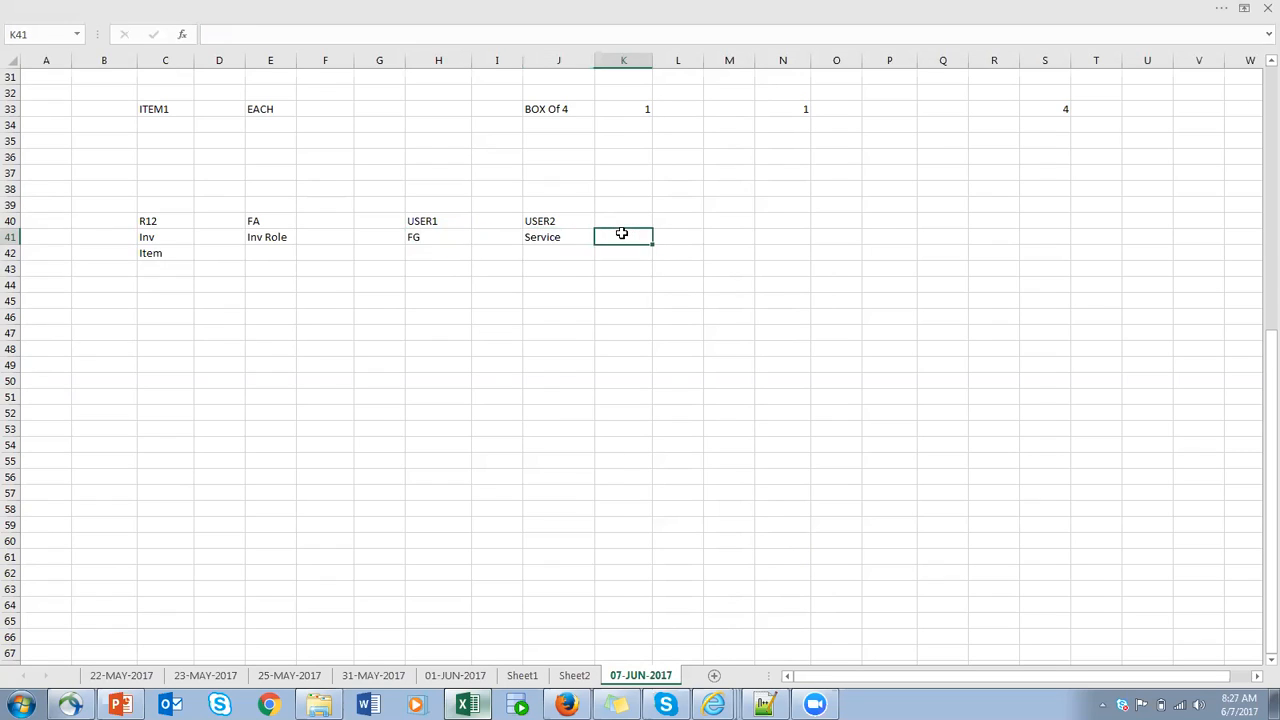
pyautogui.click(427, 221)
pyautogui.click(565, 239)
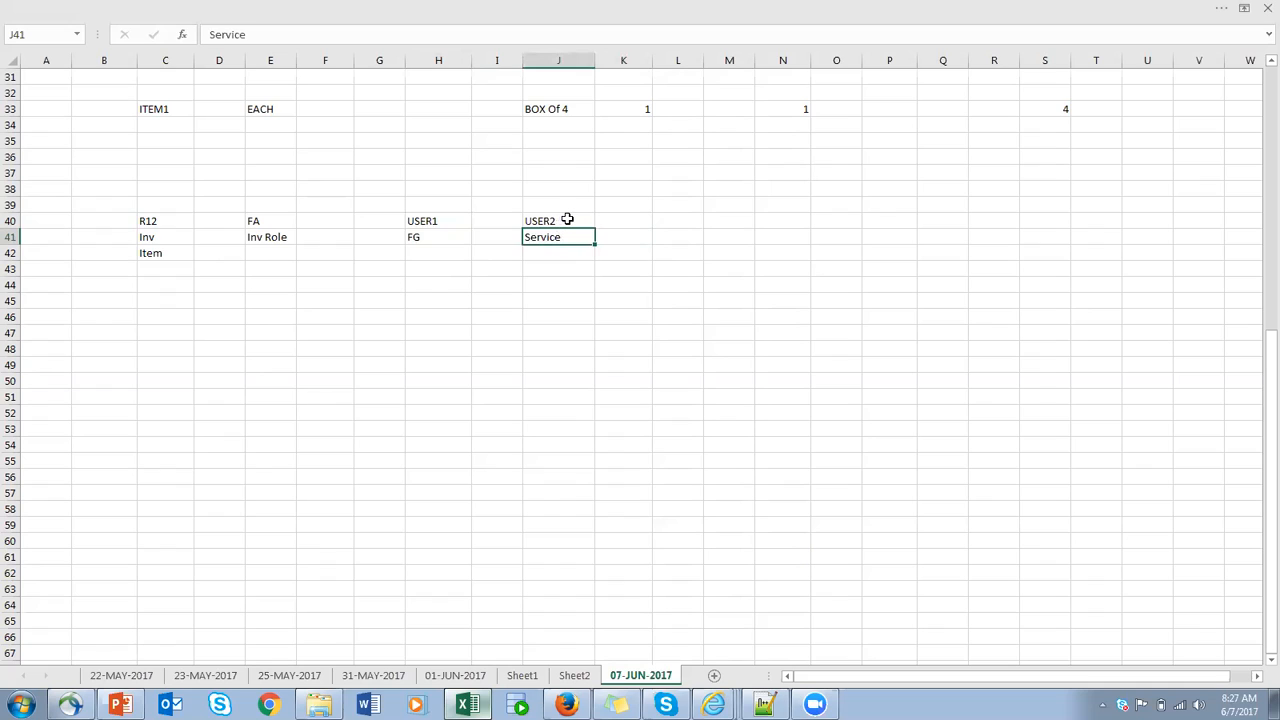
pyautogui.click(567, 220)
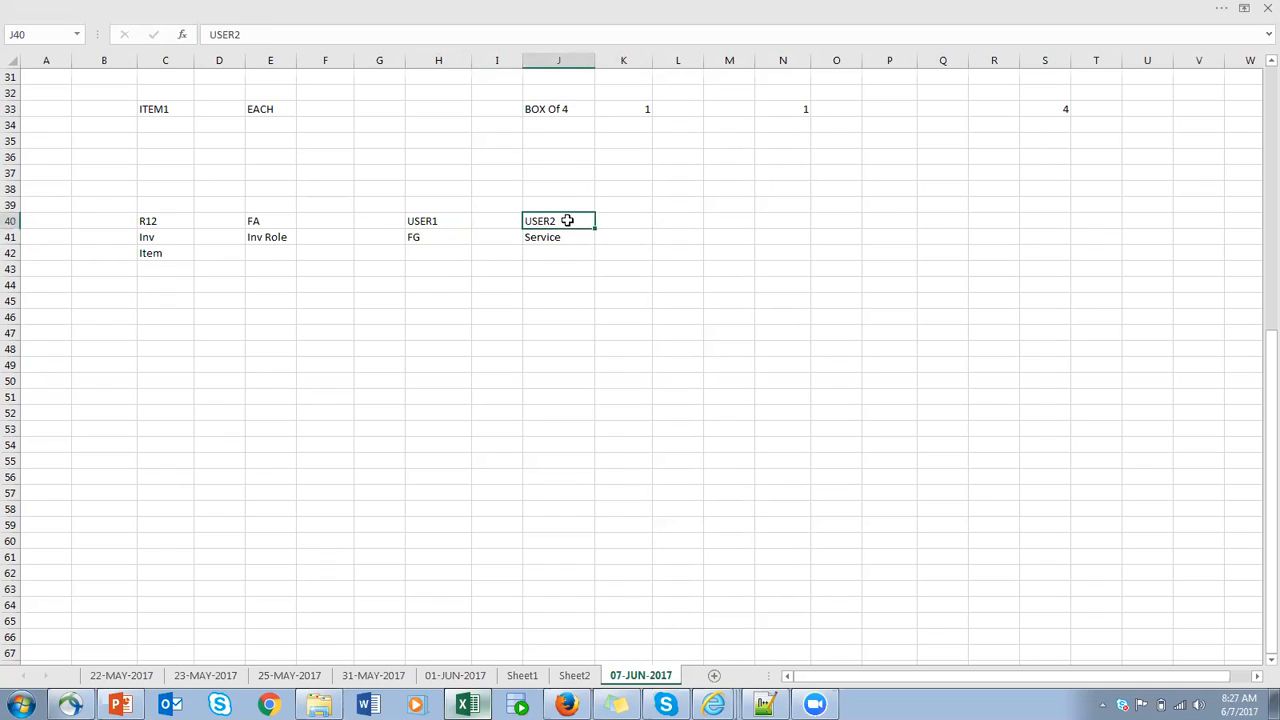
pyautogui.click(431, 240)
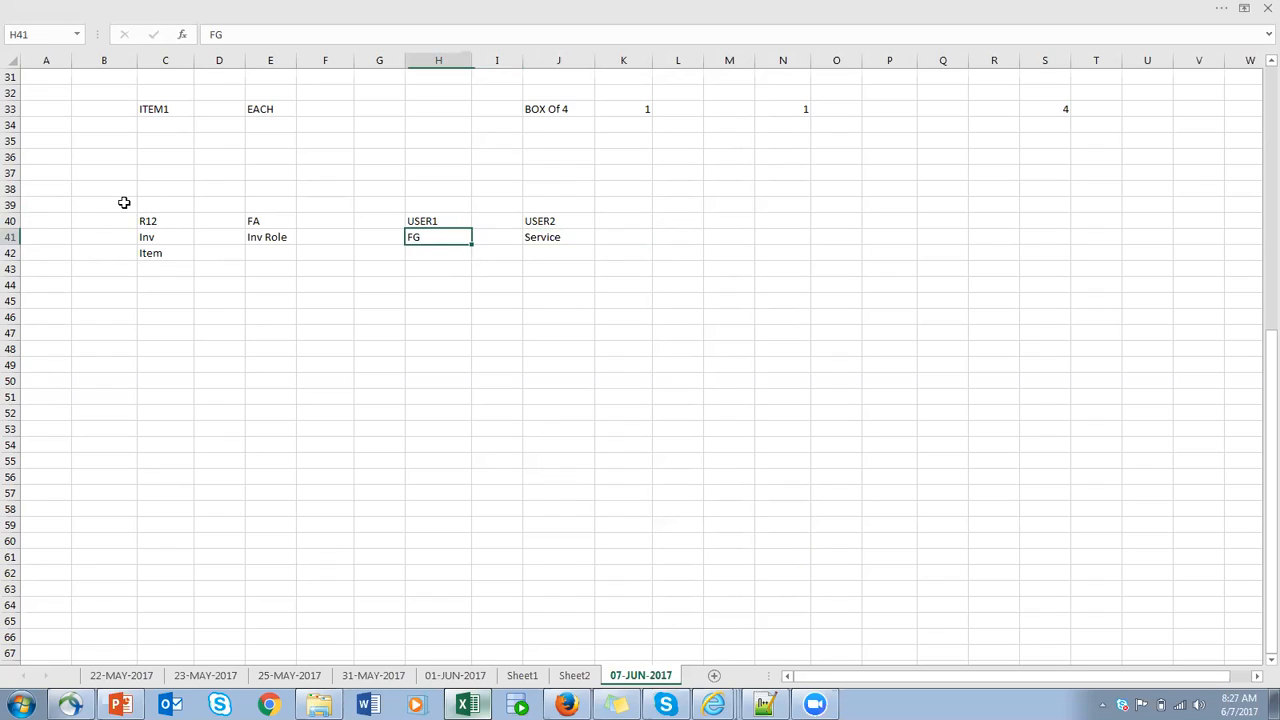
pyautogui.moveTo(157, 191); pyautogui.dragTo(157, 354)
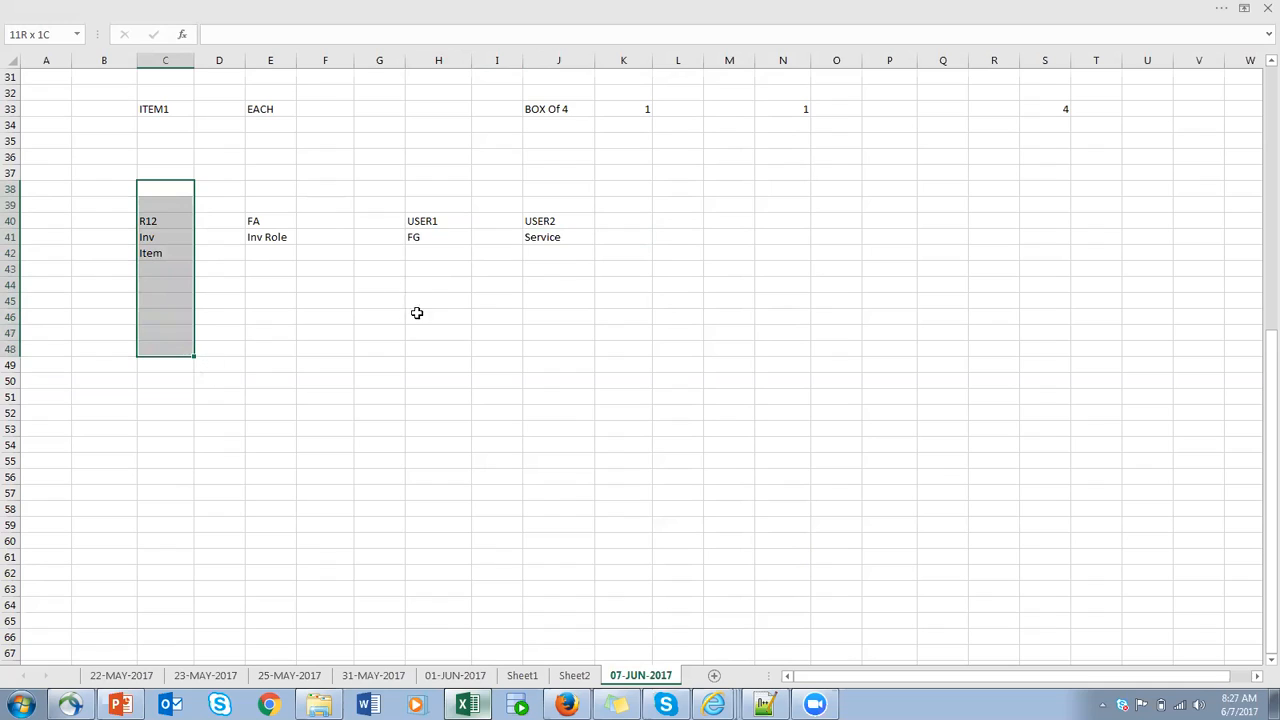
# - Enter ITEM_FG in cell H42, beneath FG in the USER1 column
pyautogui.click(455, 262)
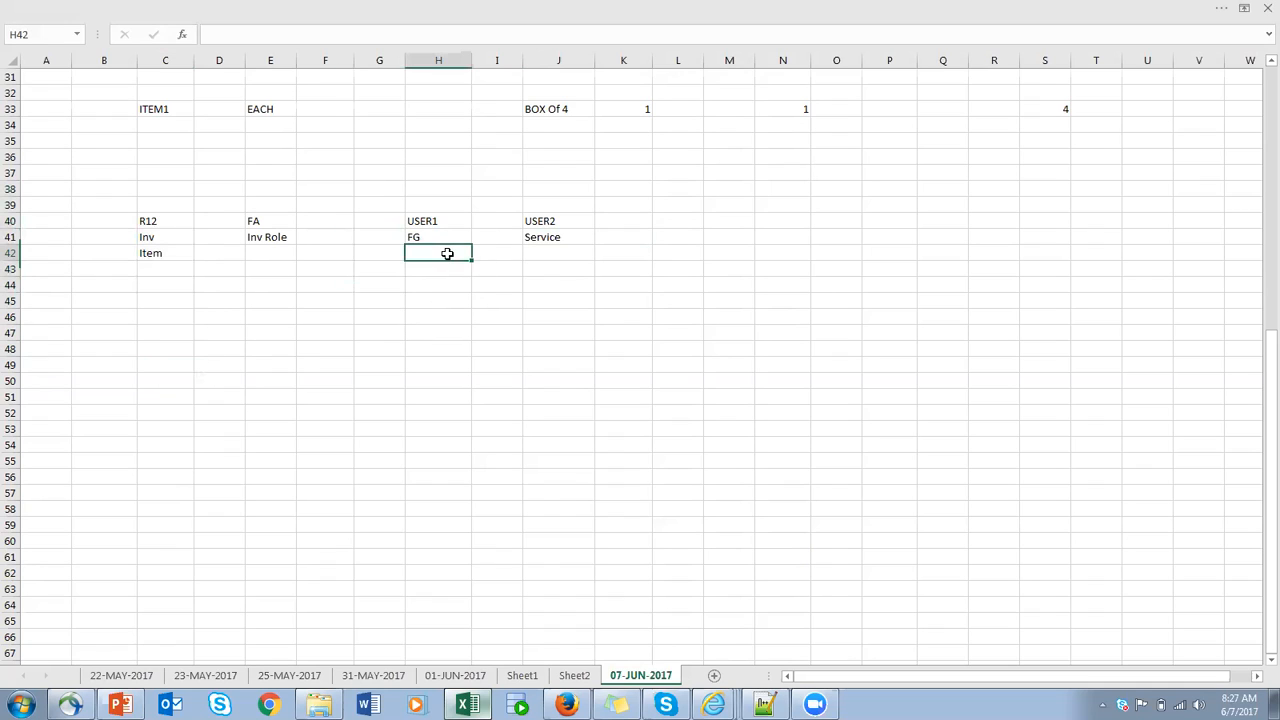
pyautogui.write('ITEM_CLASS1')
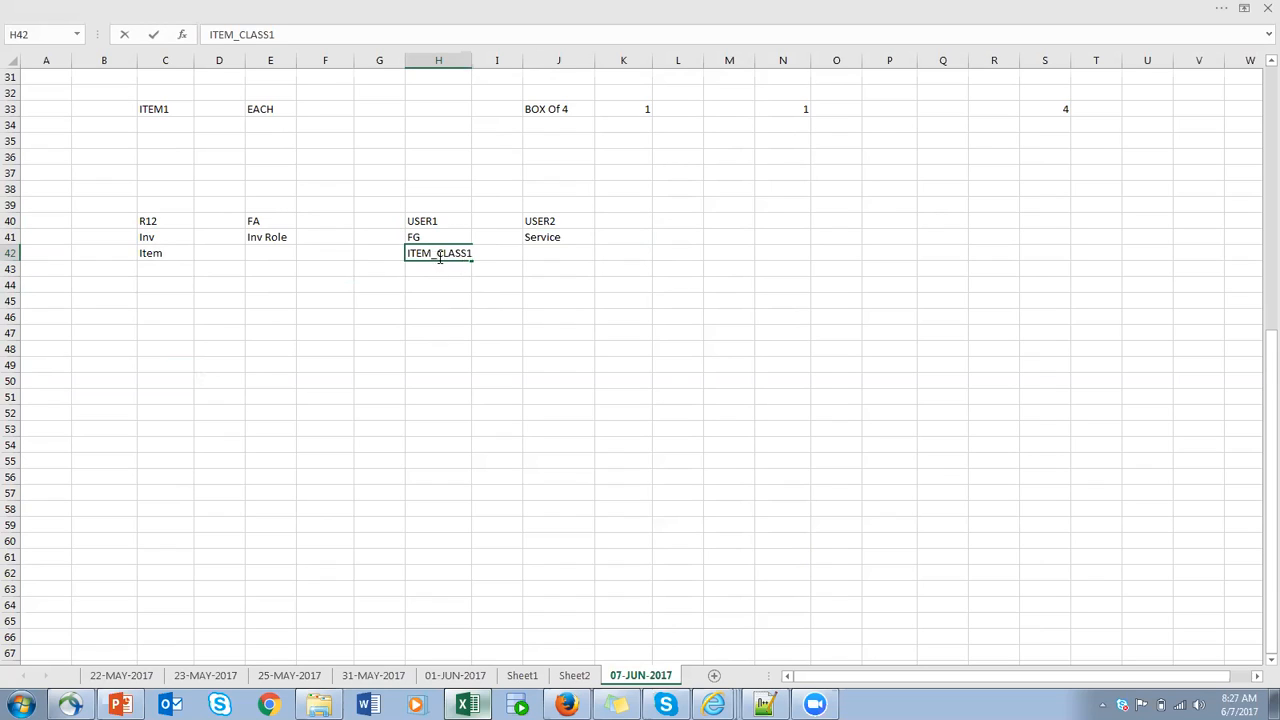
pyautogui.press('BackSpace')
pyautogui.press('BackSpace')
pyautogui.press('BackSpace')
pyautogui.press('BackSpace')
pyautogui.press('BackSpace')
pyautogui.press('BackSpace')
pyautogui.write('FG')
# - Copy the ITEM_FG text into cell J42 under Service and change it to ITEM_SEVICE
pyautogui.moveTo(449, 252); pyautogui.dragTo(337, 251)
pyautogui.hotkey('ctrl', 'c')
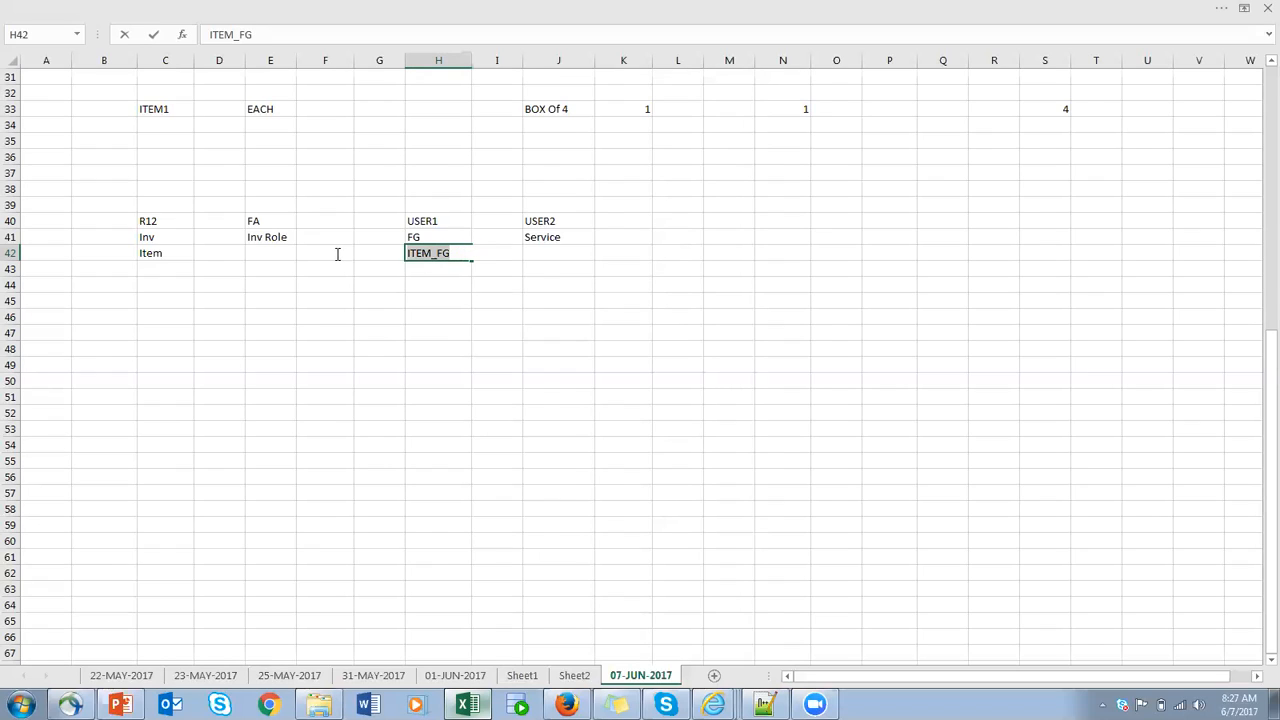
pyautogui.click(562, 254)
pyautogui.doubleClick(562, 254)
pyautogui.hotkey('ctrl', 'v')
pyautogui.press('BackSpace')
pyautogui.press('BackSpace')
pyautogui.write('SEVICE')
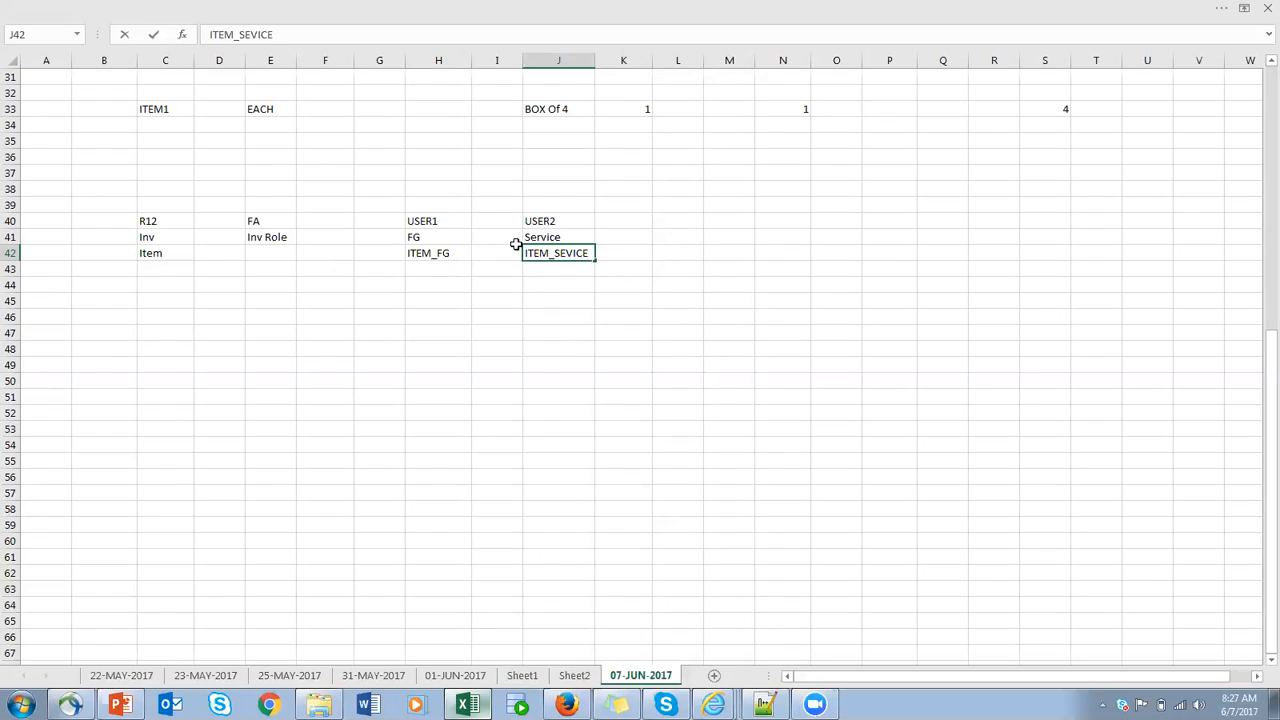
pyautogui.click(629, 255)
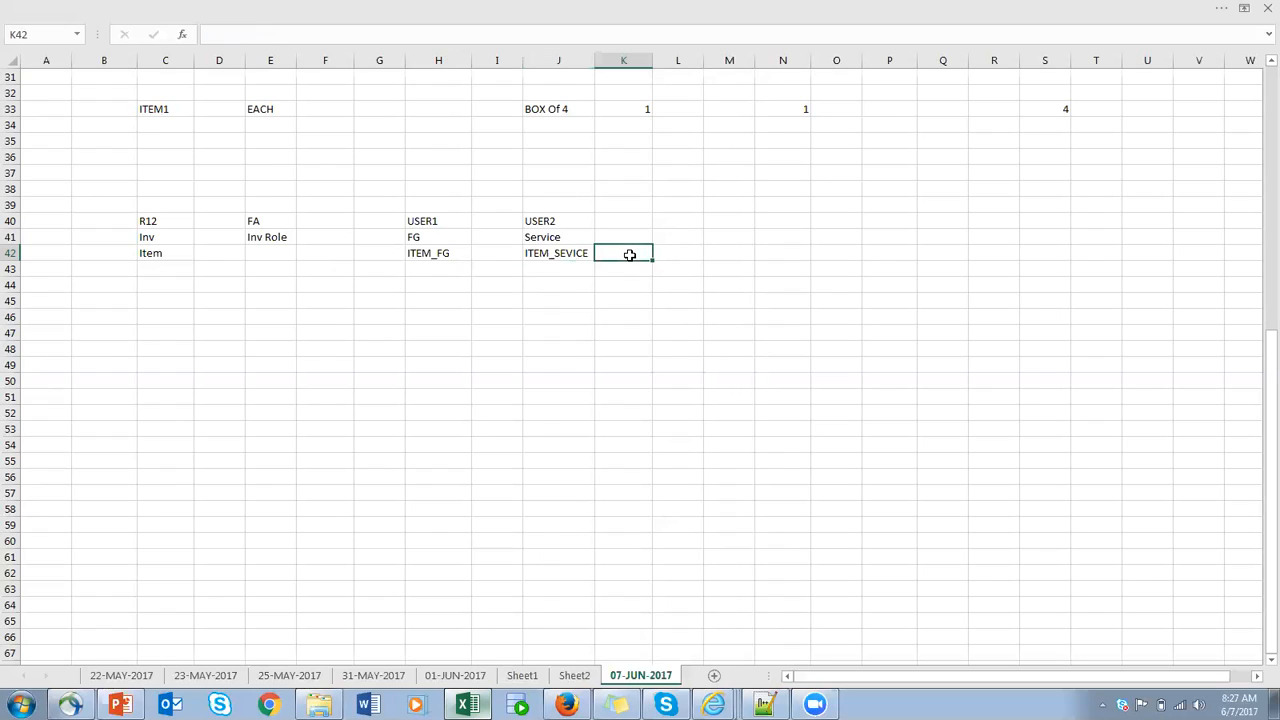
pyautogui.click(437, 254)
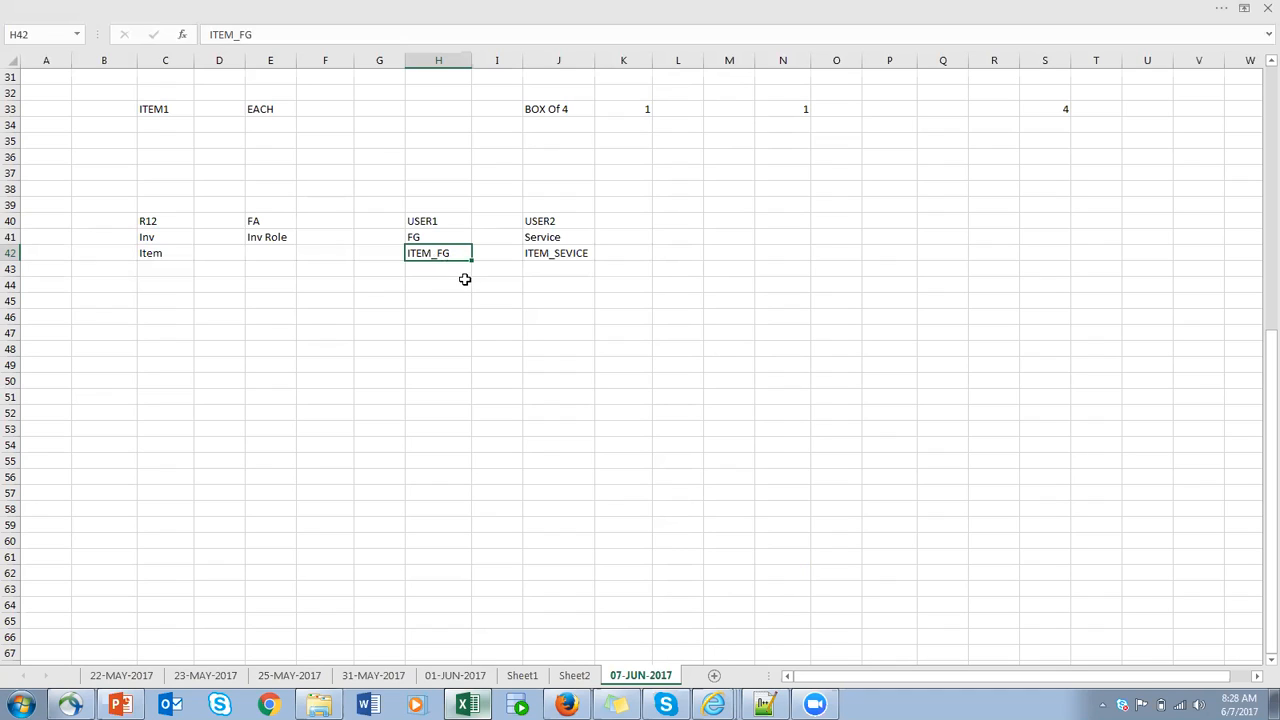
# - Replace the contents of cell H42 in the USER1 column with CLASS_FG
pyautogui.click(362, 256)
pyautogui.click(424, 252)
pyautogui.doubleClick(443, 252)
pyautogui.moveTo(450, 253); pyautogui.dragTo(343, 257)
pyautogui.write('CLASS_GF')
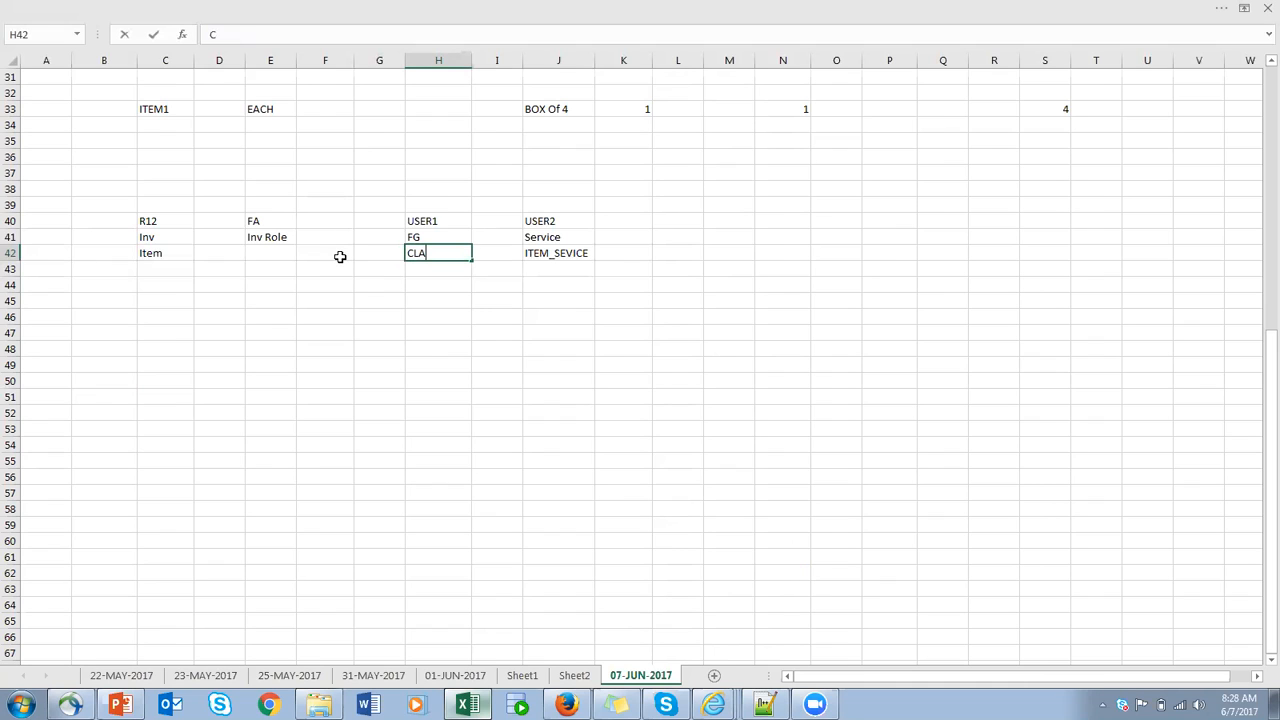
pyautogui.press('BackSpace')
pyautogui.press('BackSpace')
pyautogui.write('FG')
# - Enter FG_TEMPLATE in cell H43 and USR1 in cell H44, beneath CLASS_FG
pyautogui.click(422, 270)
pyautogui.write('S')
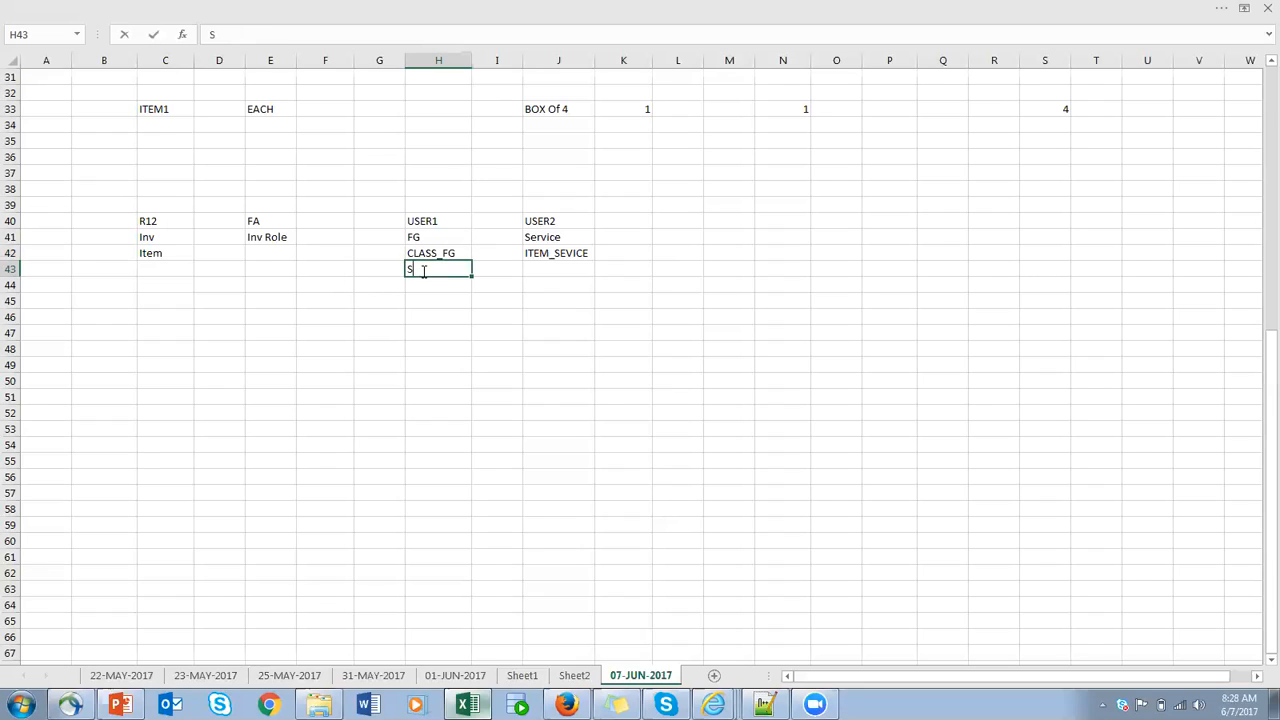
pyautogui.press('BackSpace')
pyautogui.write('FG_TEMPLATE')
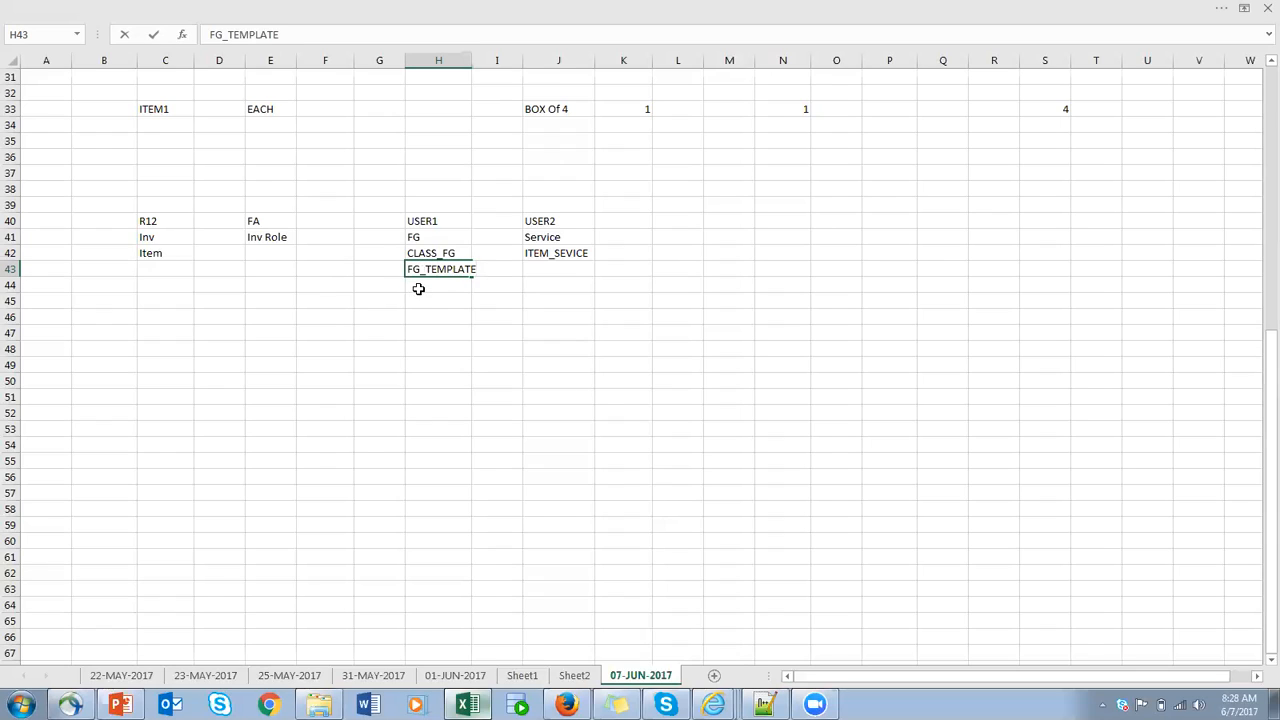
pyautogui.press('Return')
pyautogui.write('USR1')
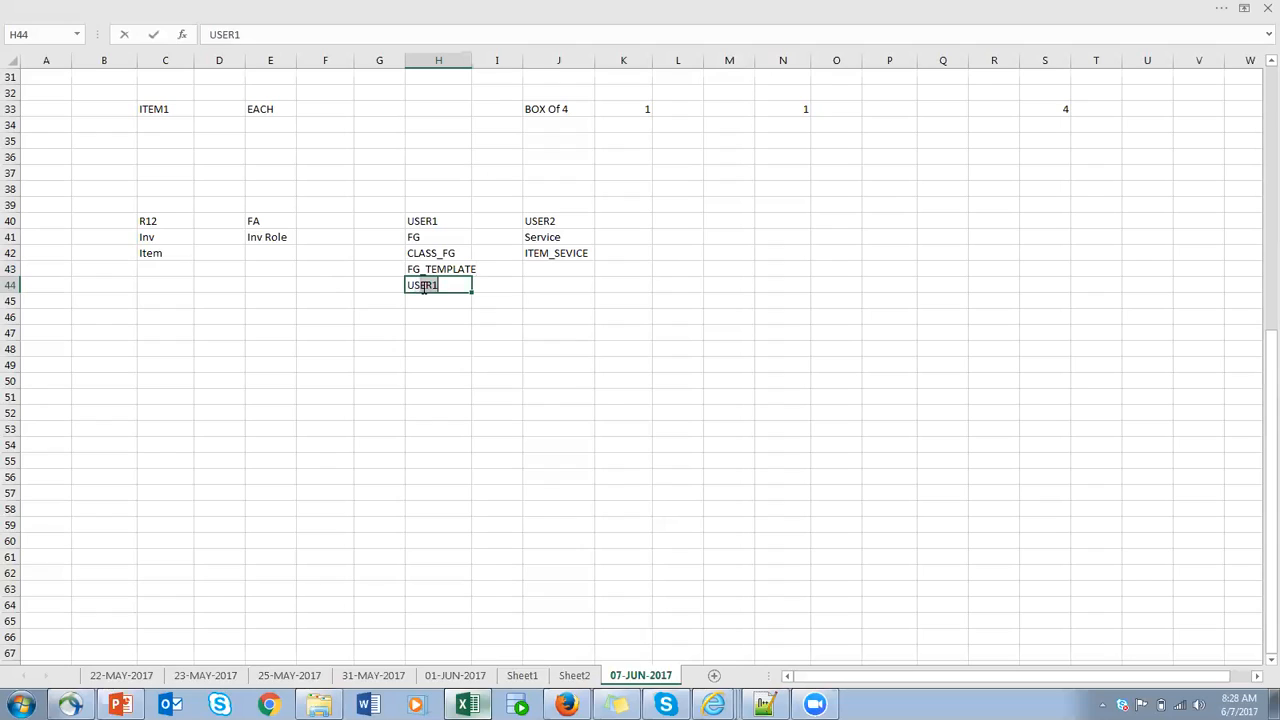
pyautogui.click(430, 253)
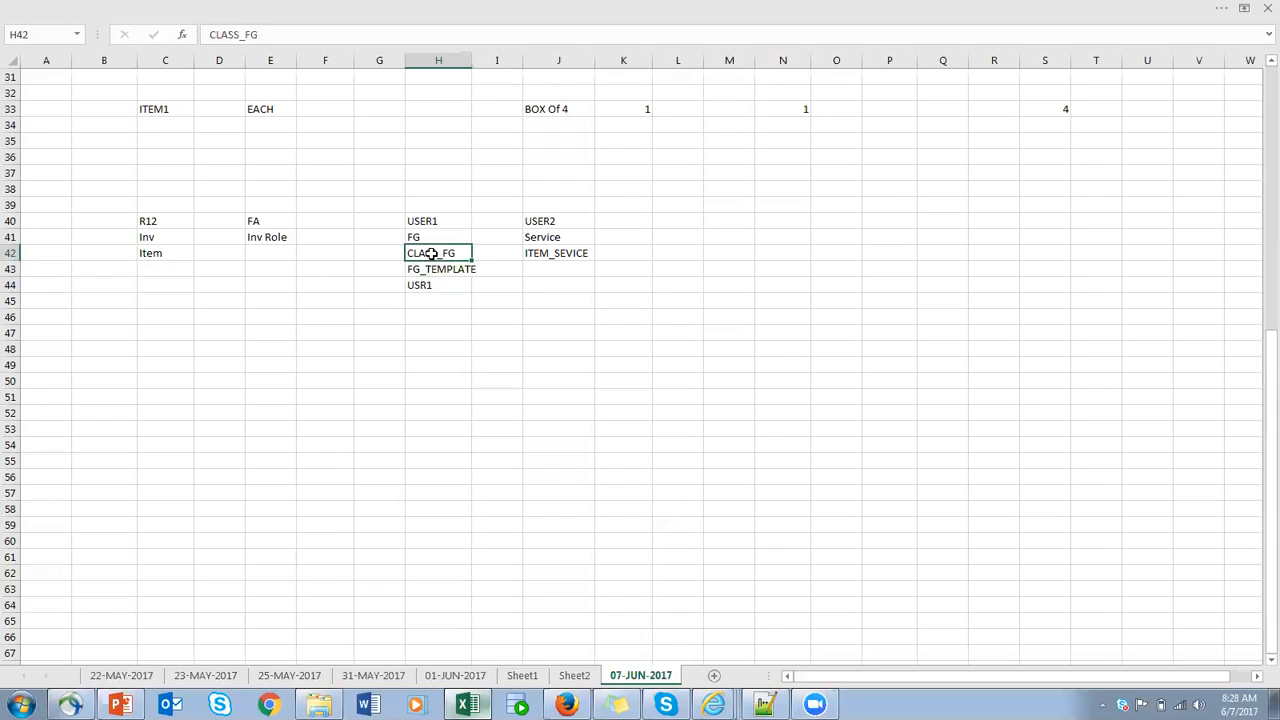
pyautogui.click(455, 287)
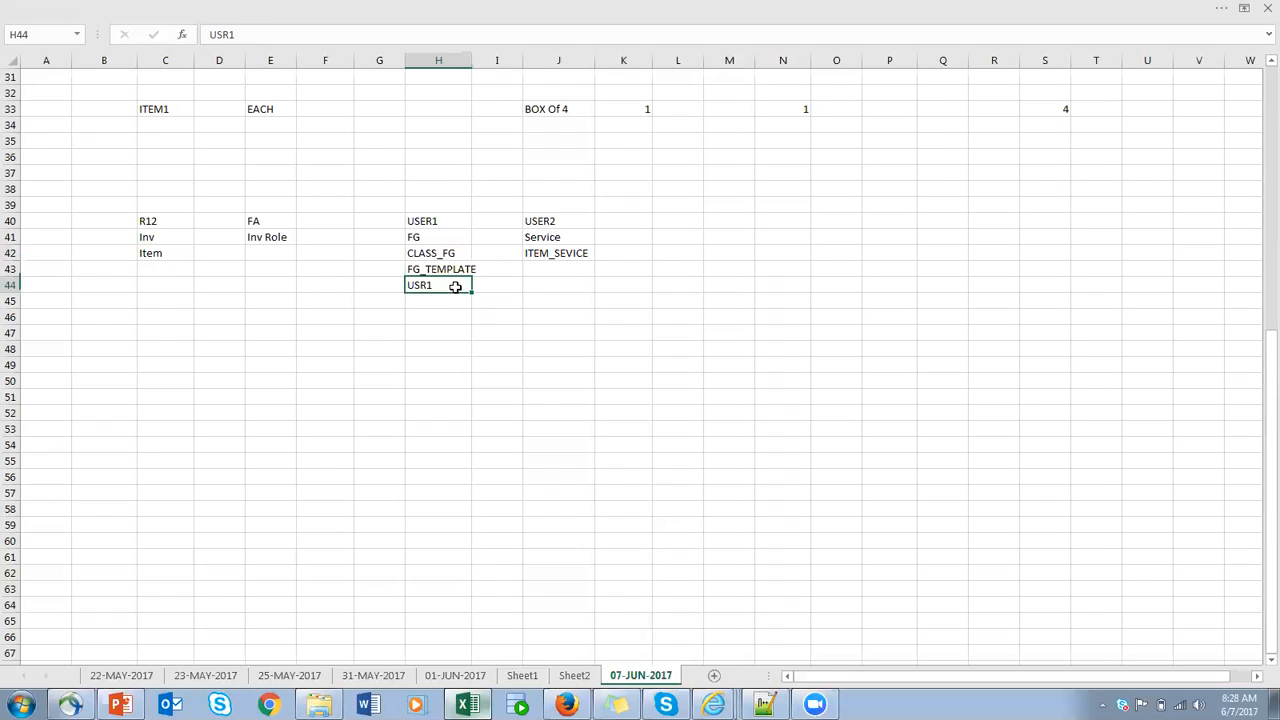
pyautogui.click(400, 238)
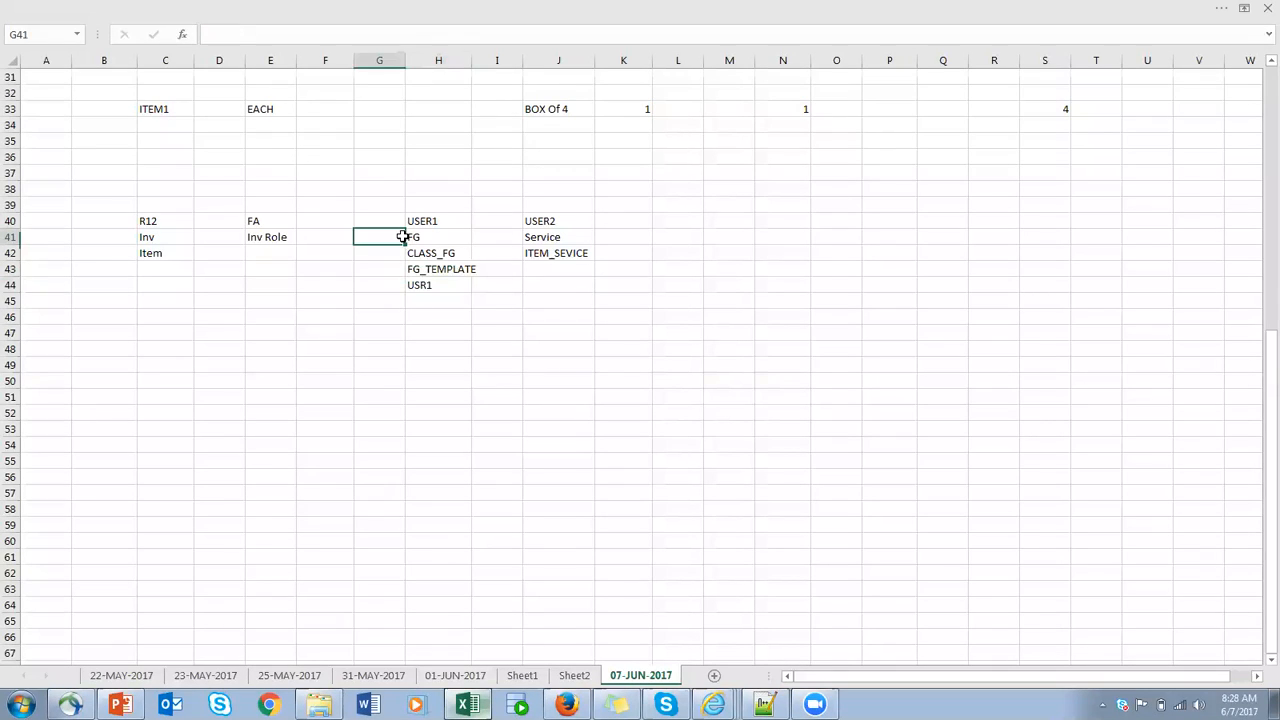
# - Replace the contents of cell J42 with CLASS_SER and enter SER_TEMPATE in cell J43 beneath it
pyautogui.click(565, 254)
pyautogui.write('CLASS_')
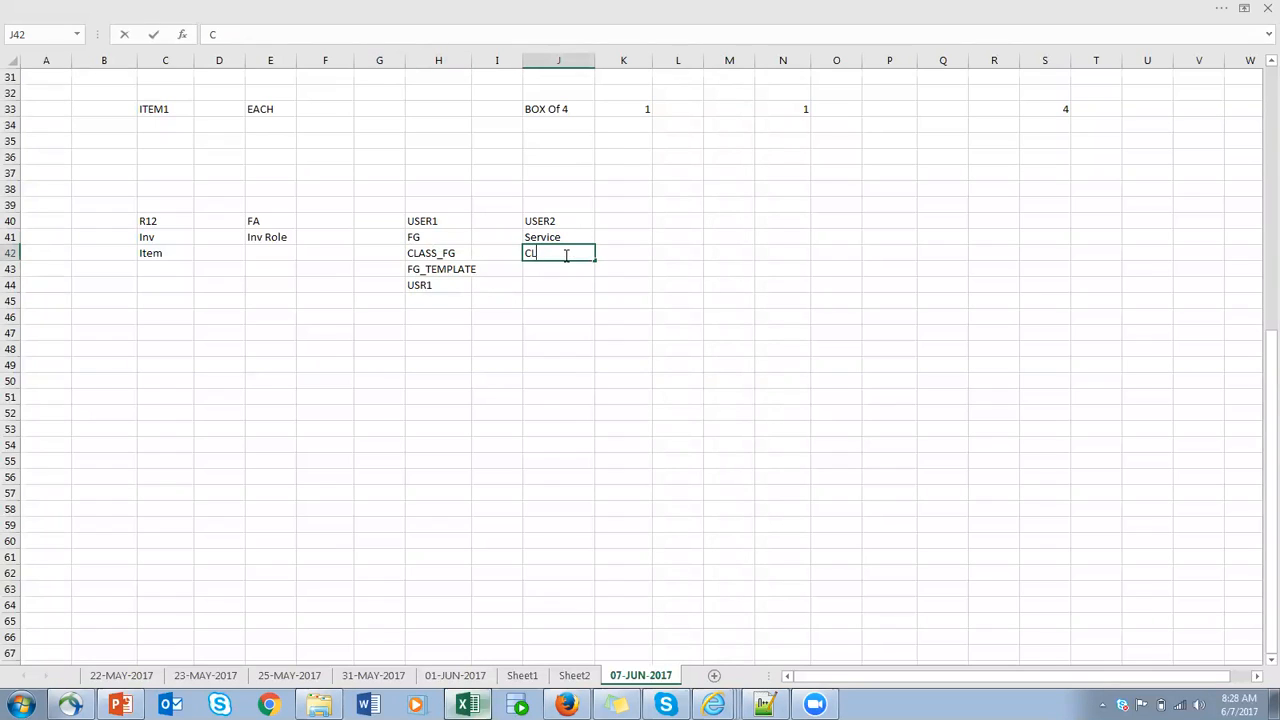
pyautogui.write('SER')
pyautogui.click(543, 269)
pyautogui.write('SER_')
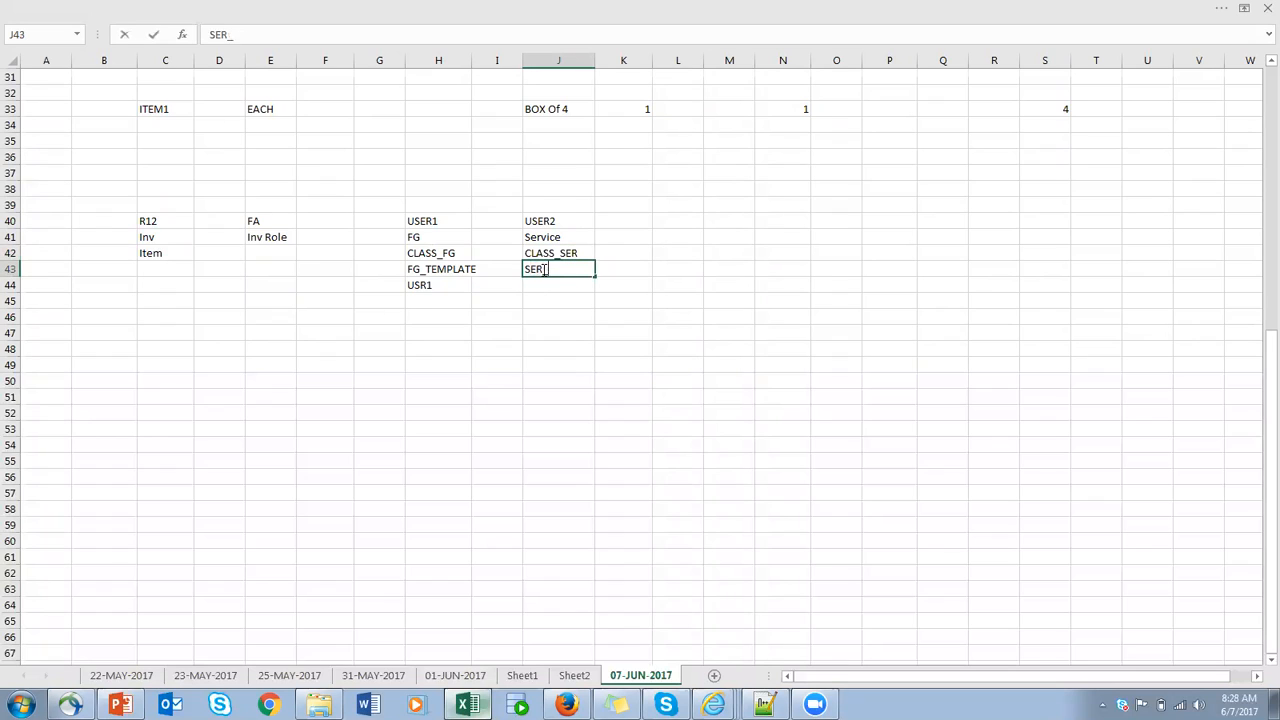
pyautogui.write('TEMPATE')
pyautogui.click(615, 268)
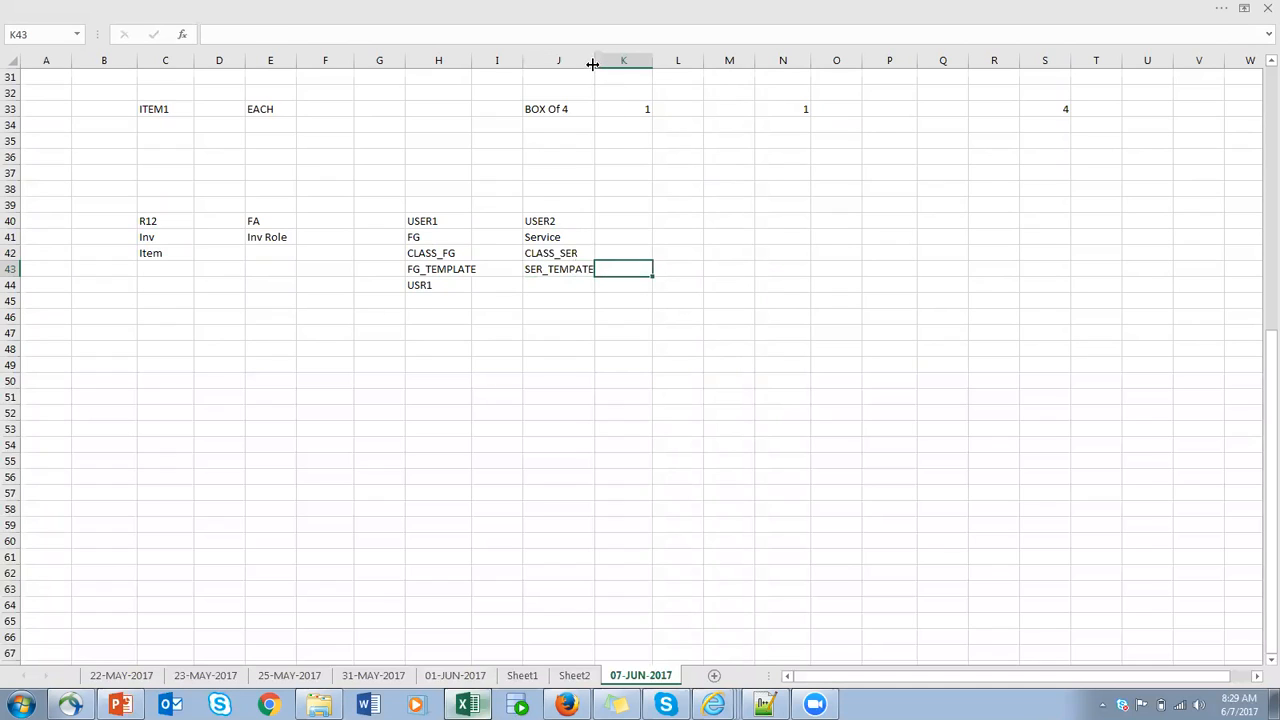
# - Widen column J slightly to fit its text and enter USER2 in cell J44
pyautogui.moveTo(594, 57); pyautogui.dragTo(598, 57)
pyautogui.click(566, 284)
pyautogui.write('USER2')
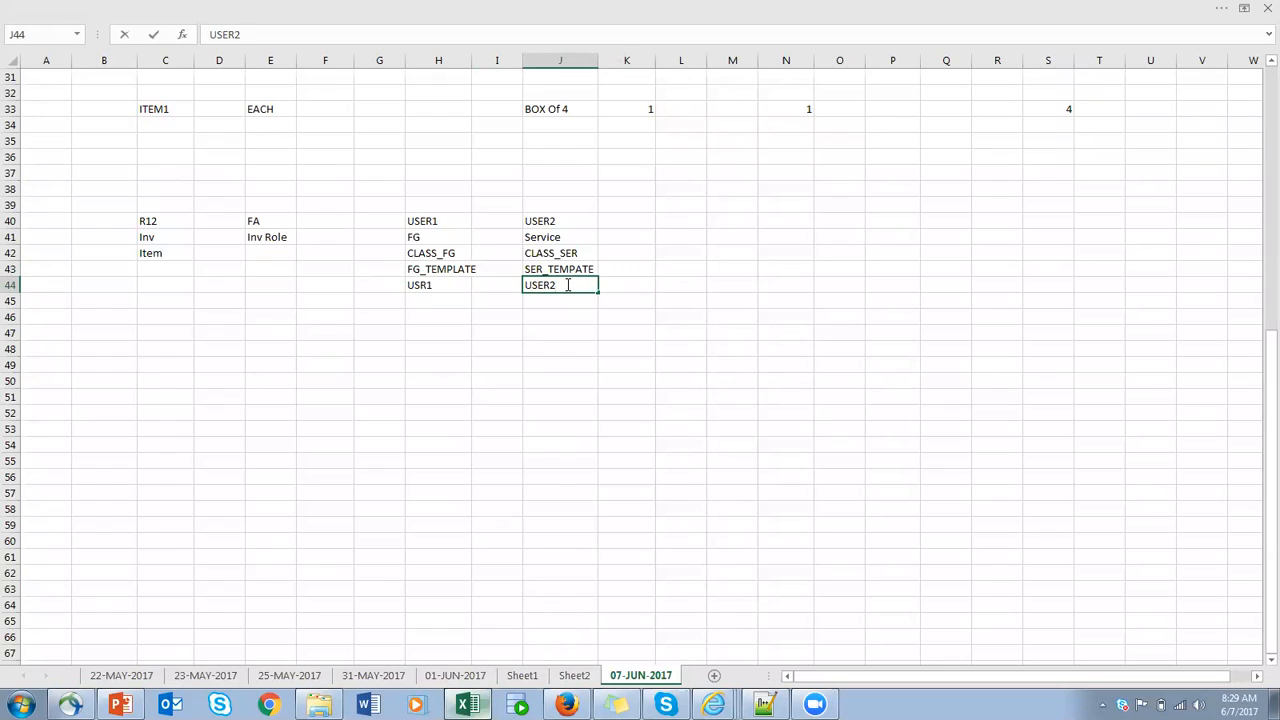
pyautogui.click(565, 252)
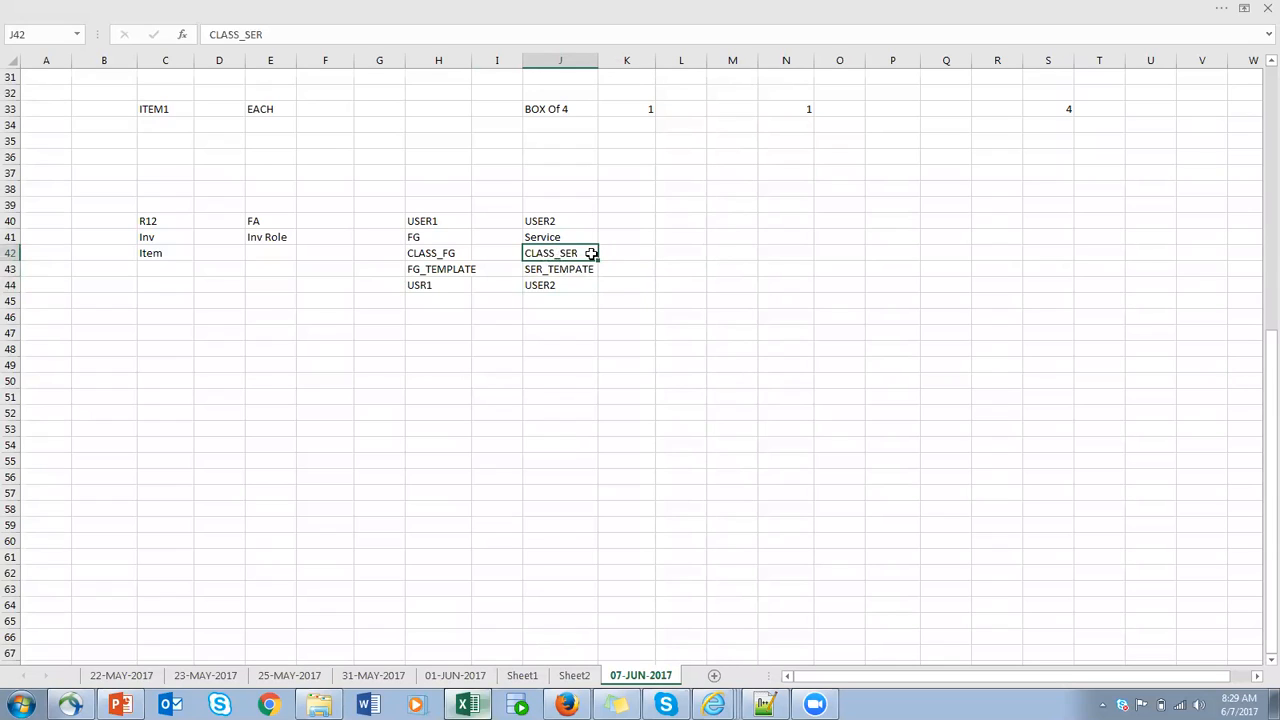
pyautogui.click(613, 251)
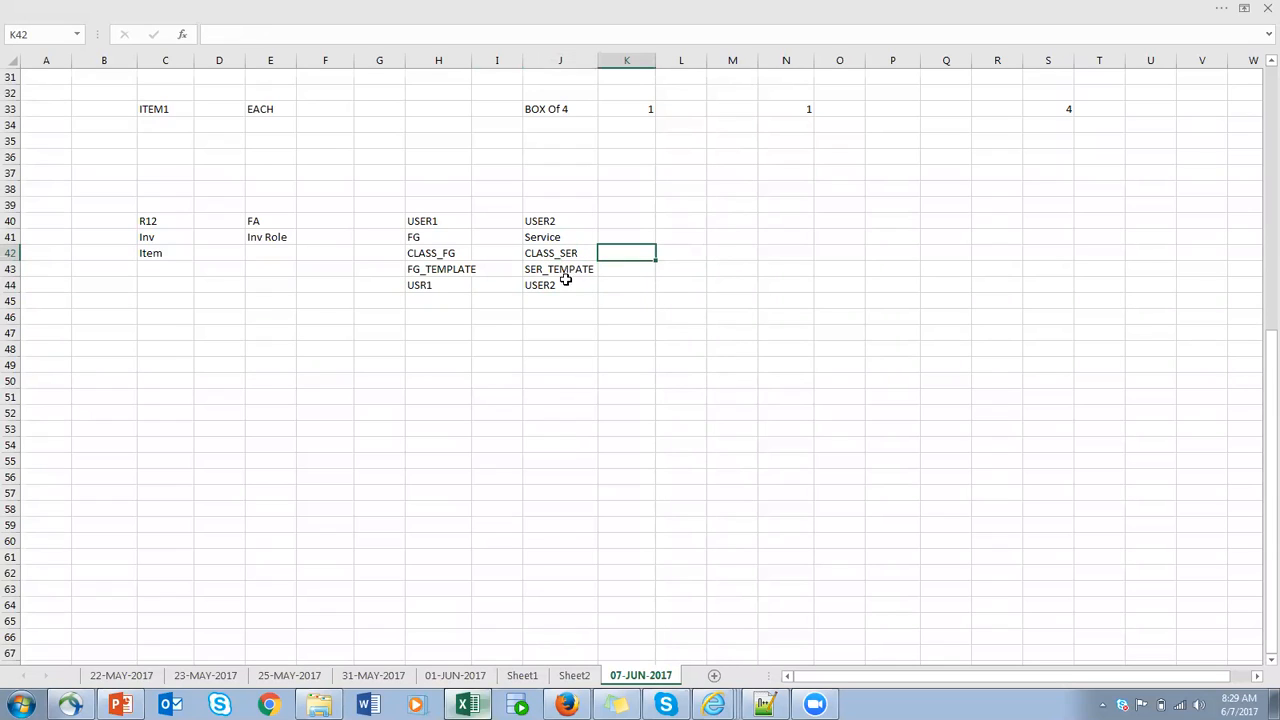
pyautogui.click(565, 252)
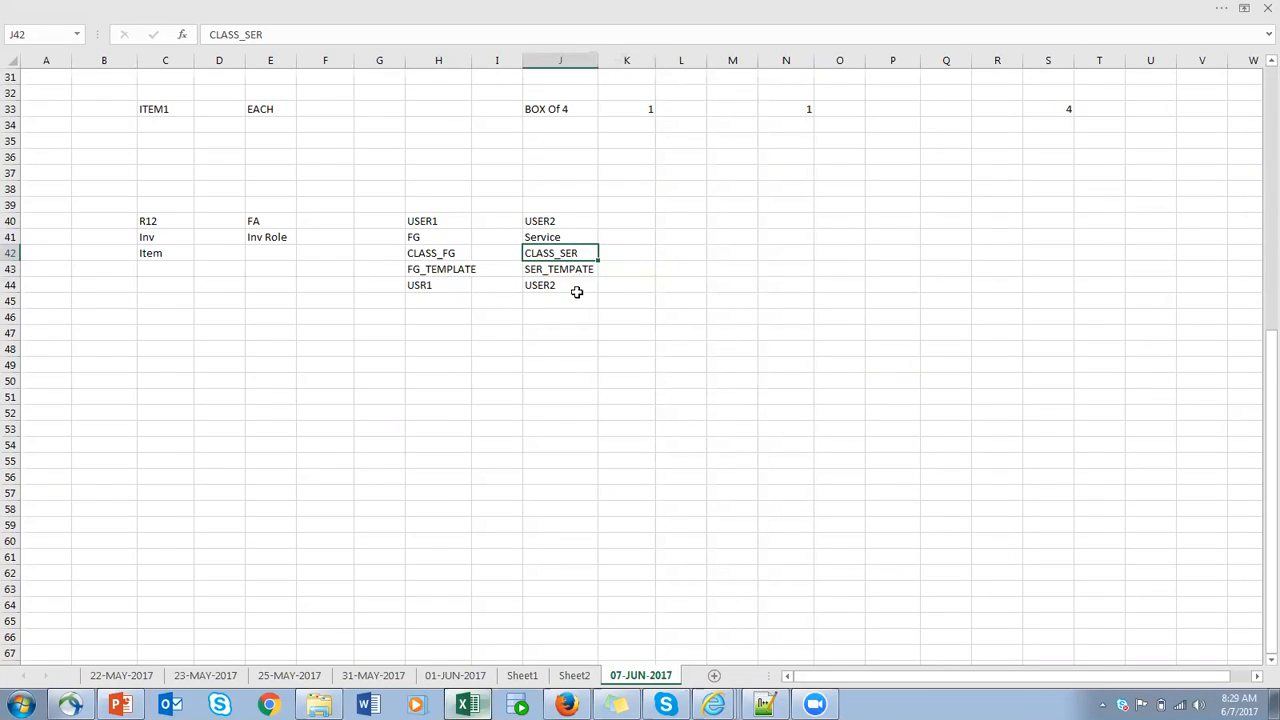
pyautogui.click(622, 270)
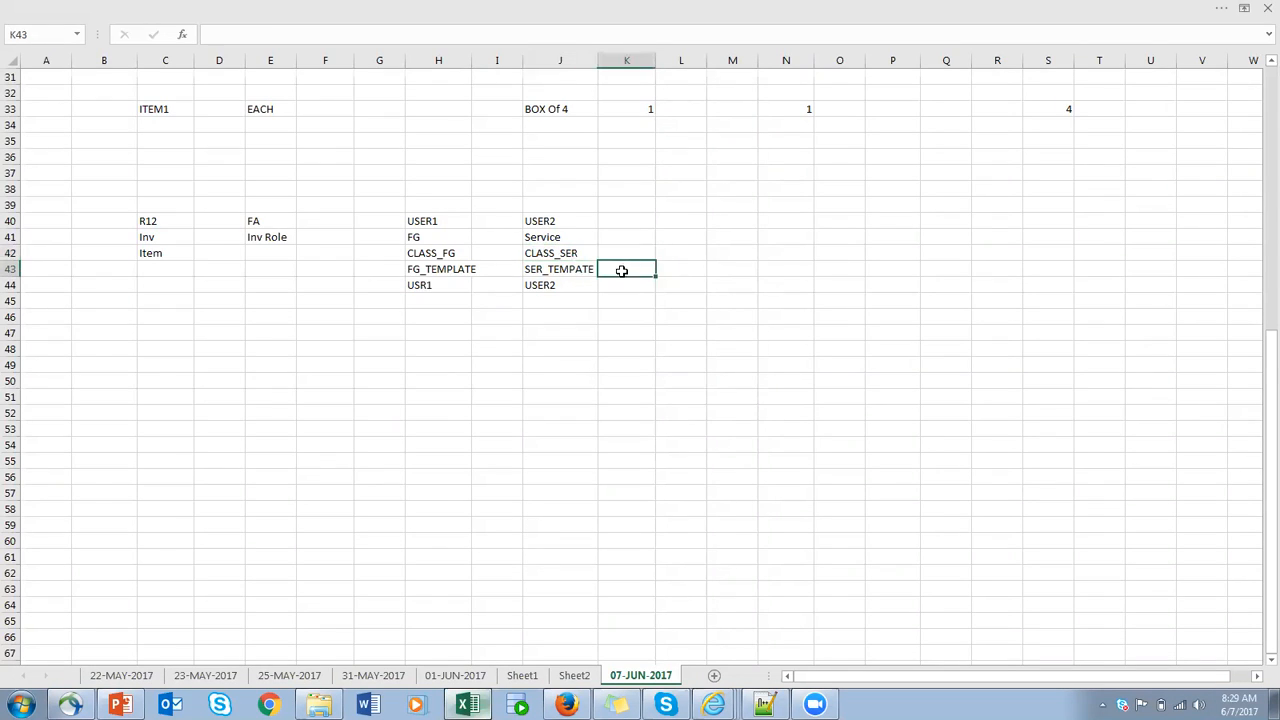
pyautogui.click(548, 255)
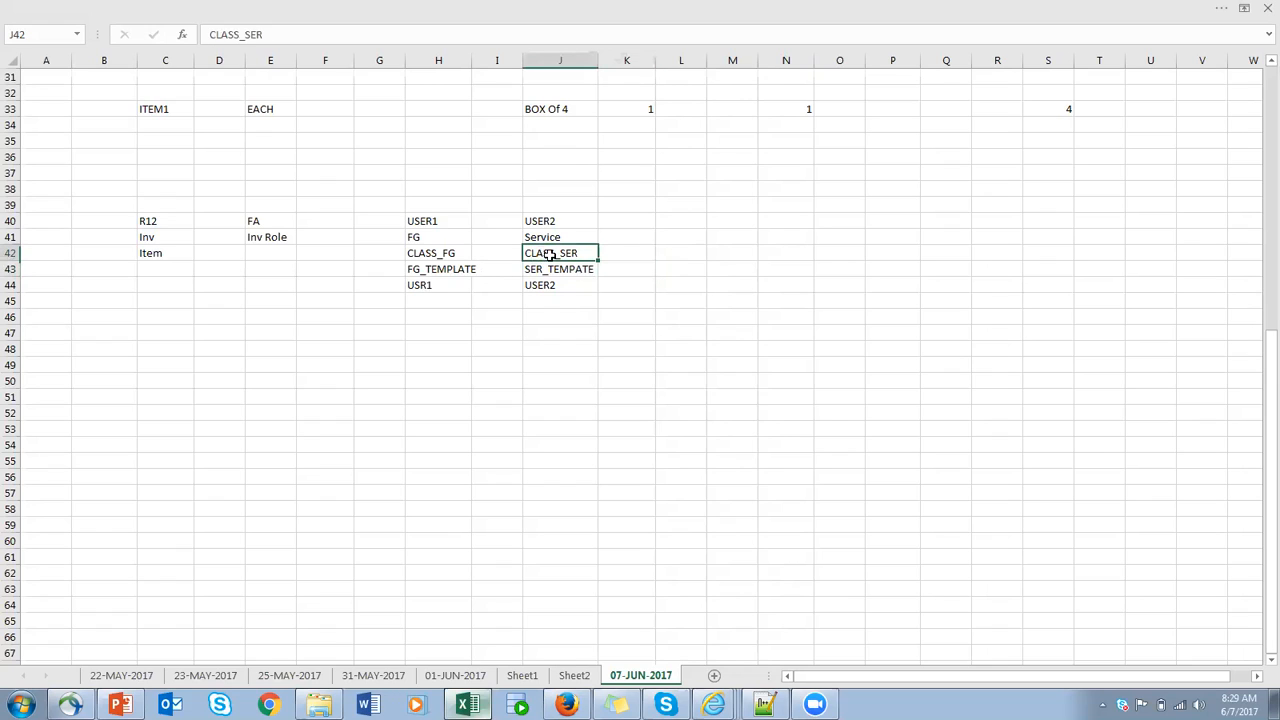
# - Enter the heading USER3 in cell K40, beside USER2
pyautogui.click(649, 222)
pyautogui.write('USER3')
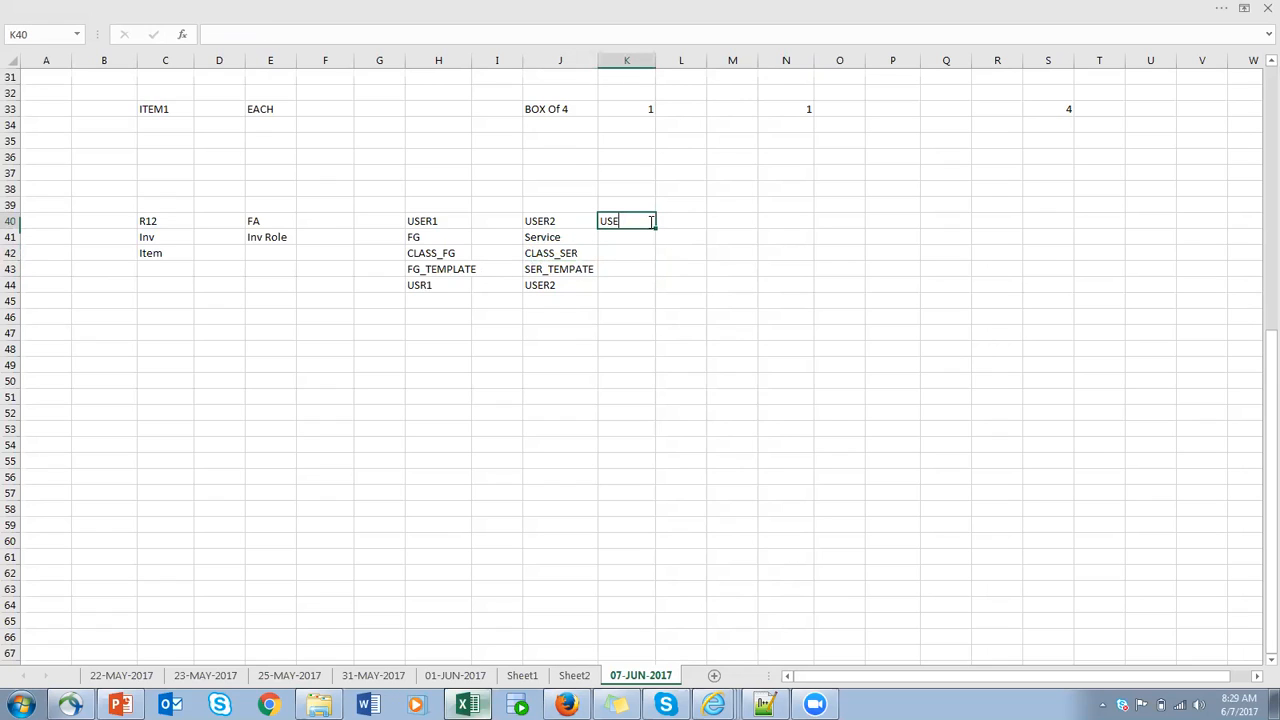
pyautogui.click(680, 221)
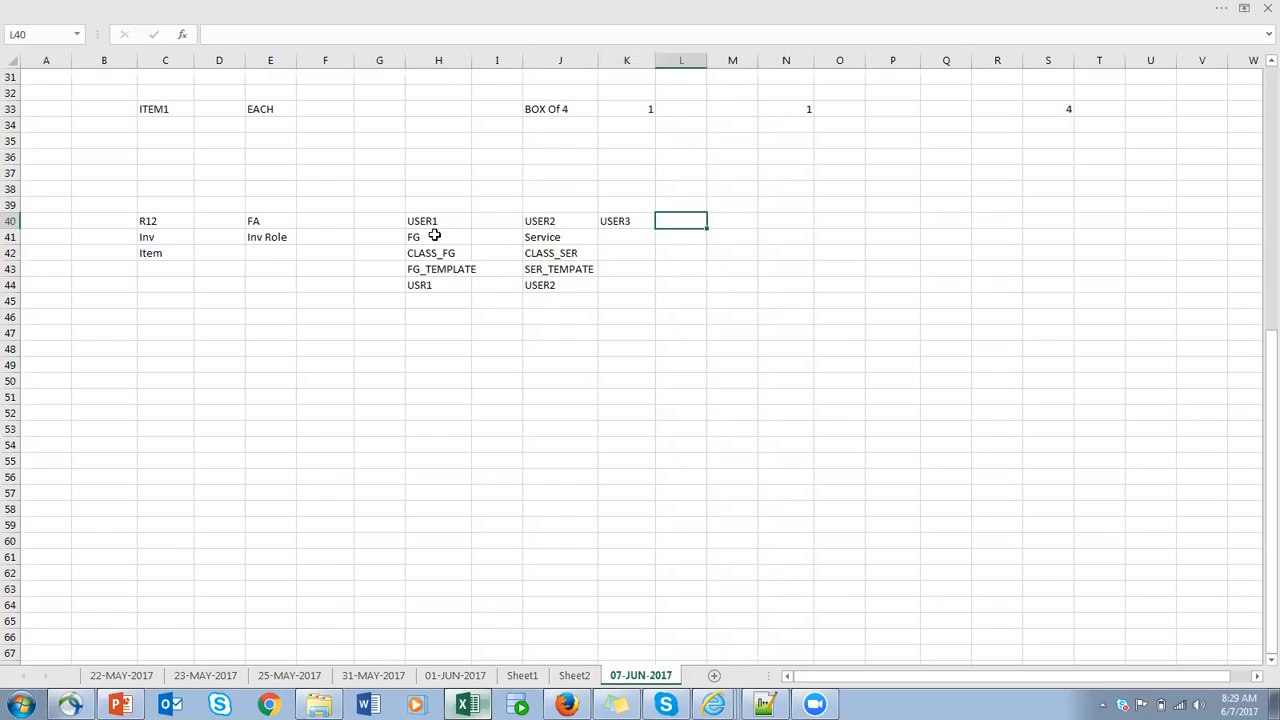
pyautogui.click(438, 237)
pyautogui.click(533, 237)
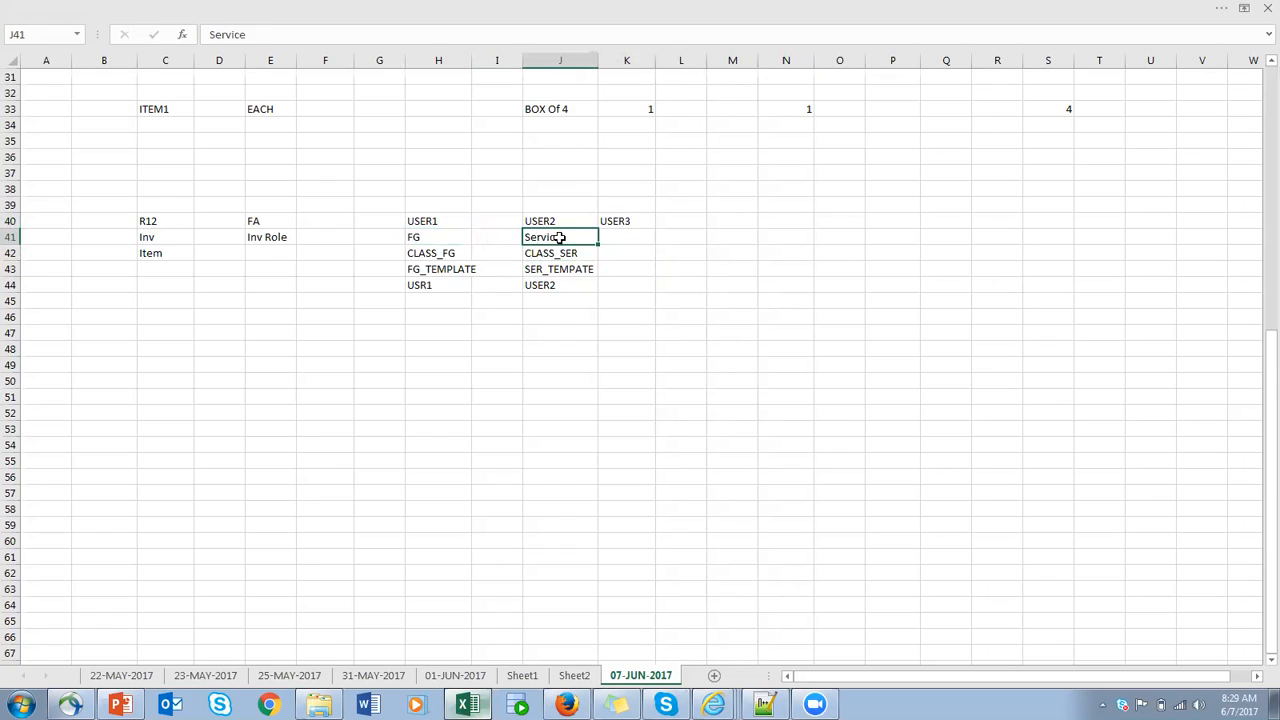
pyautogui.moveTo(413, 255); pyautogui.dragTo(547, 254)
pyautogui.click(626, 226)
pyautogui.click(626, 250)
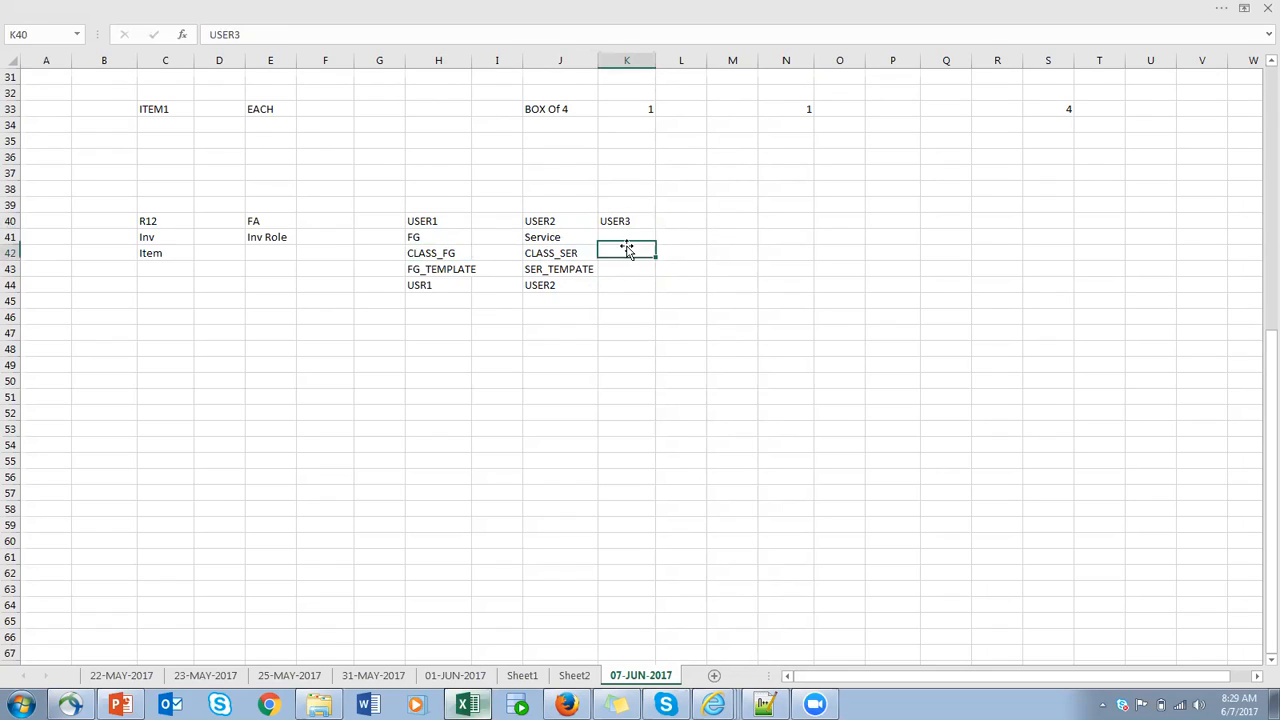
pyautogui.click(377, 170)
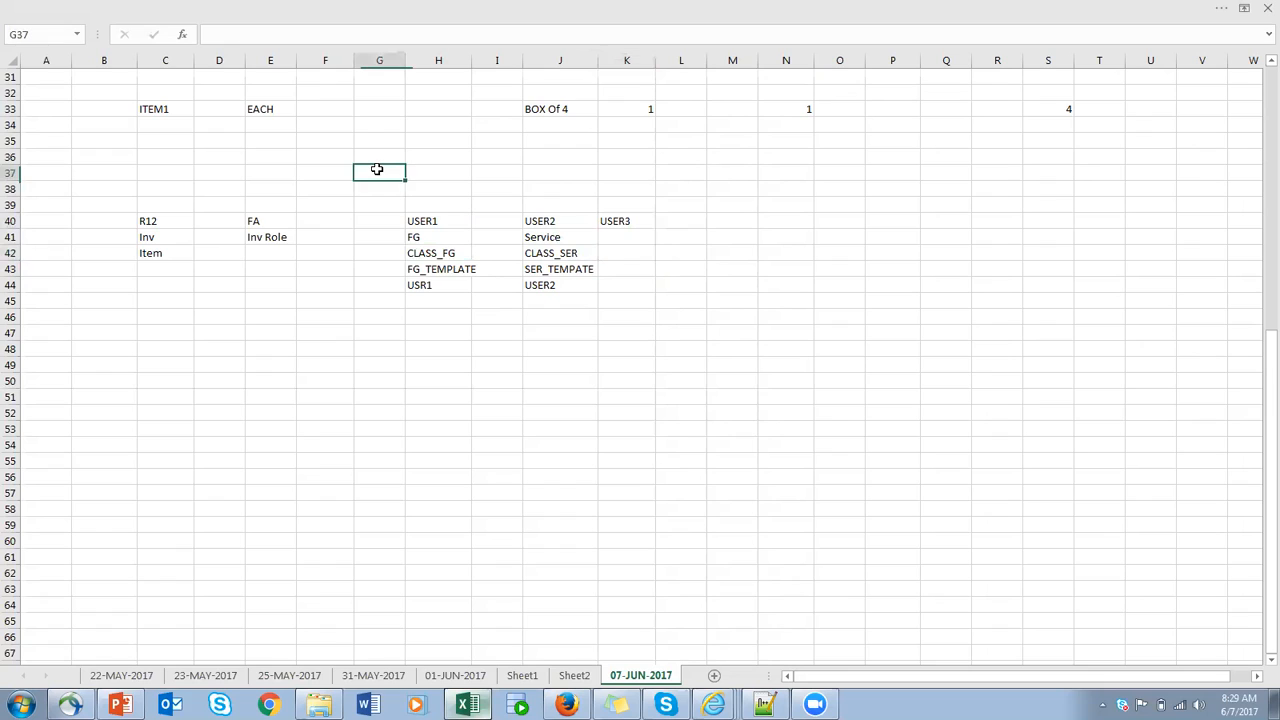
# - Switch to Oracle in Firefox, leave the current item classes page and reopen the Manage Item Classes task from the implementation project
pyautogui.moveTo(377, 170); pyautogui.dragTo(649, 363)
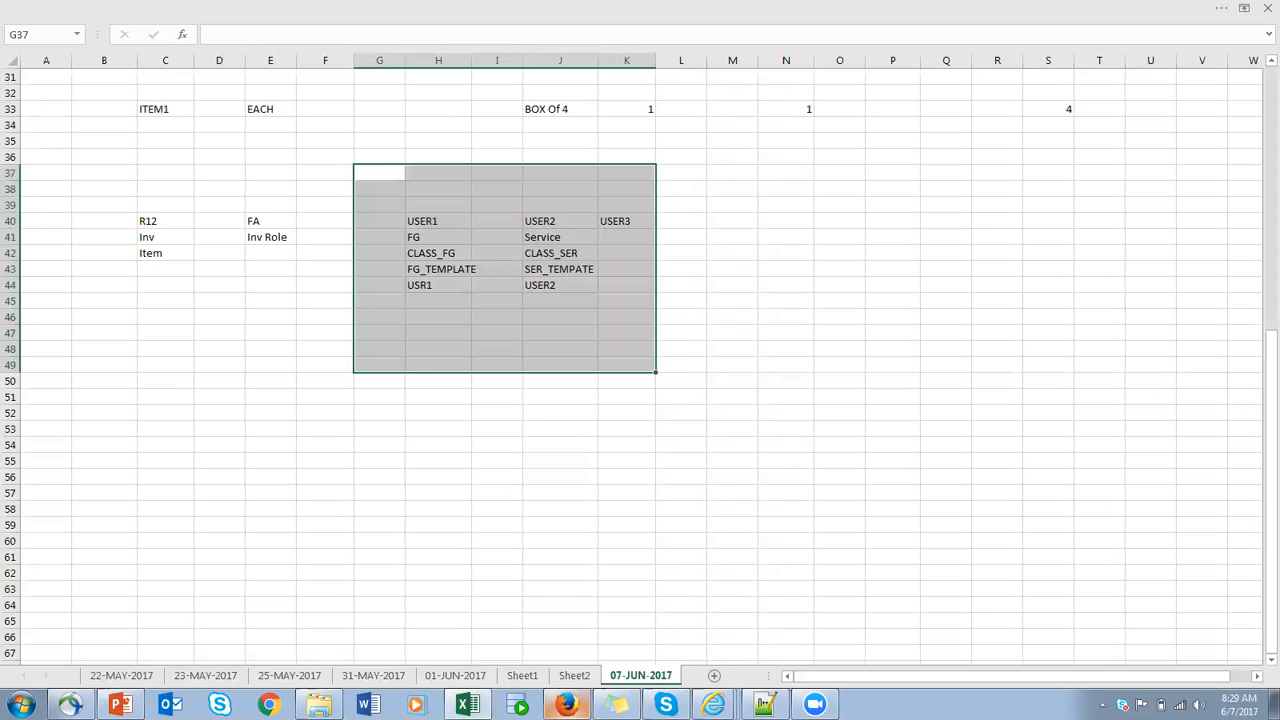
pyautogui.click(566, 705)
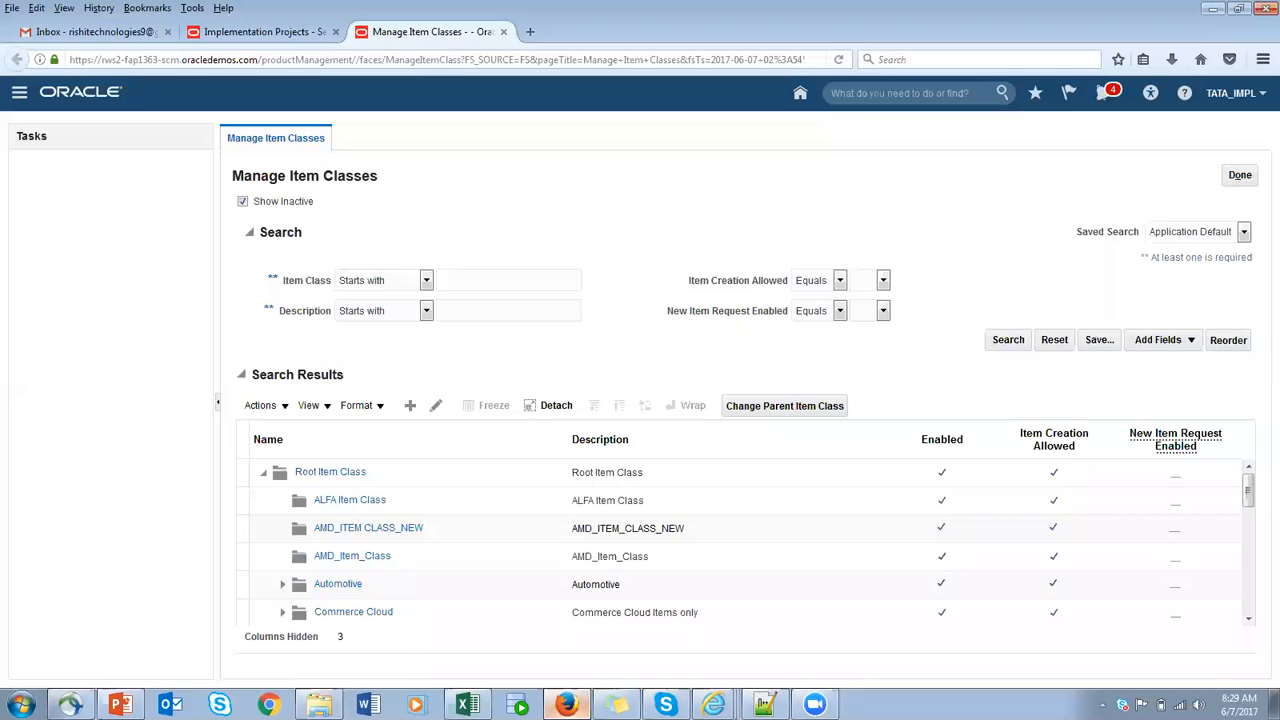
pyautogui.click(1240, 175)
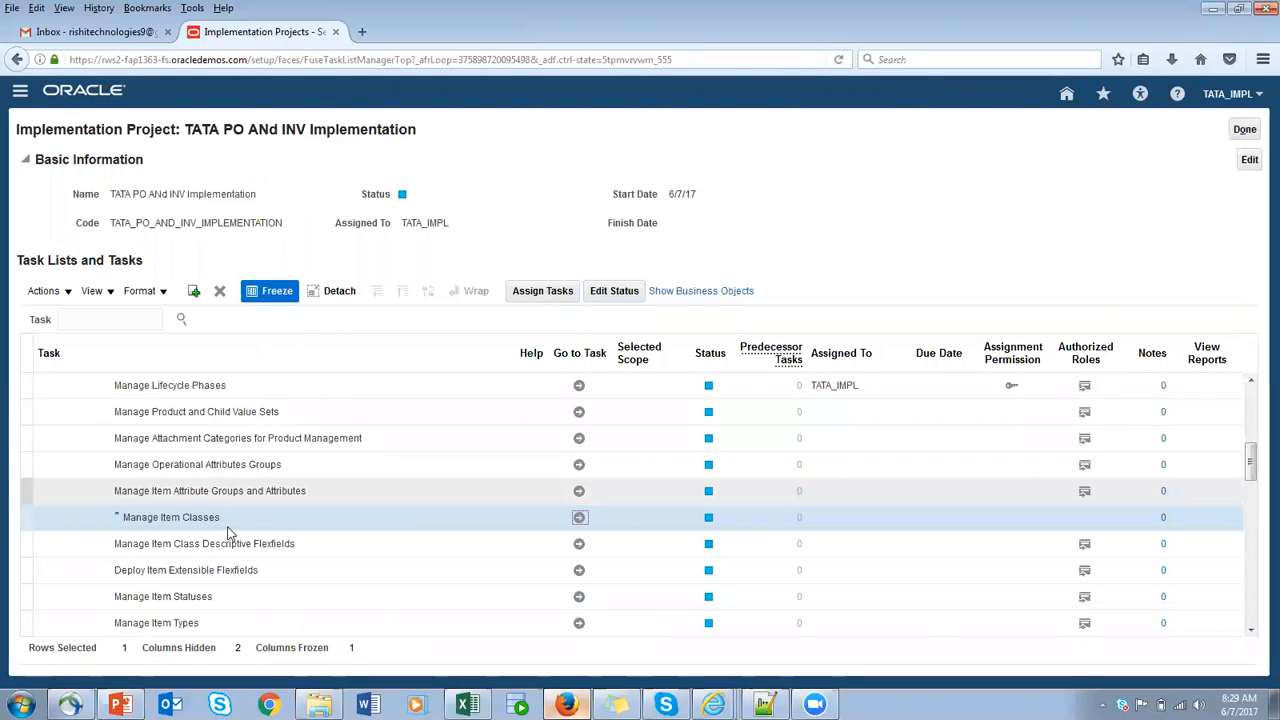
pyautogui.click(579, 517)
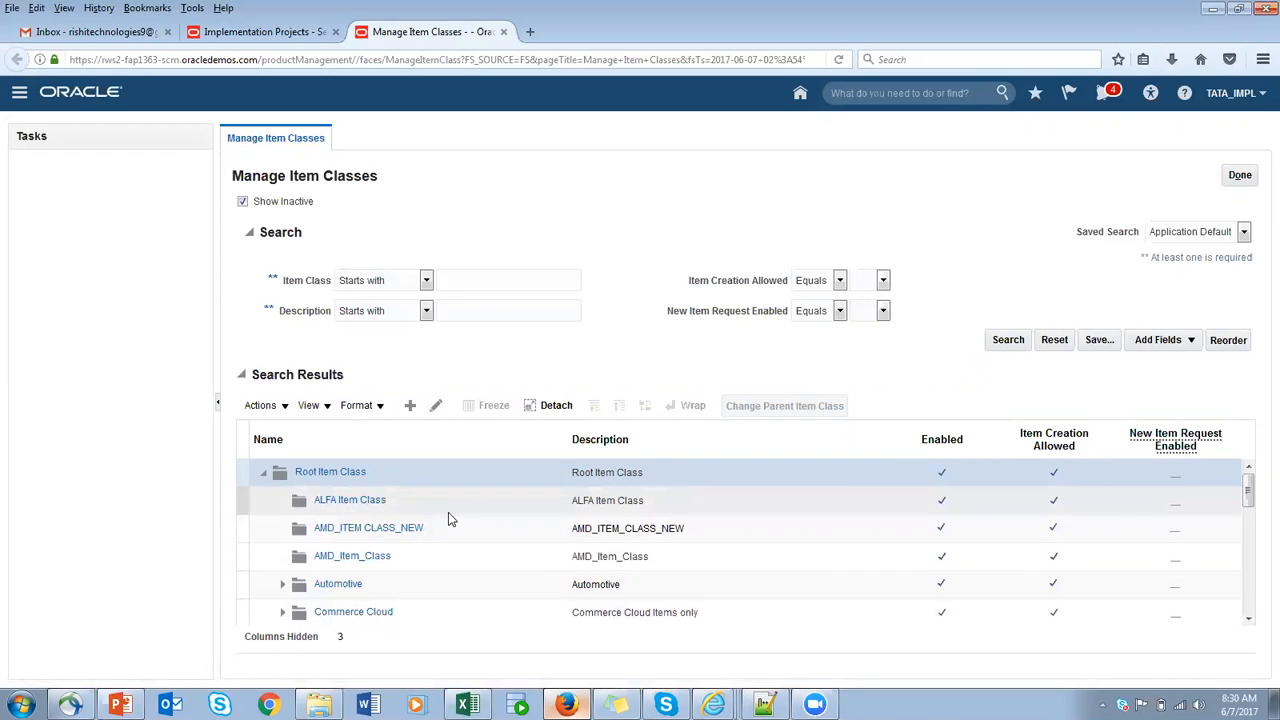
# - Create an item class under Root Item Class with TATA_FG_CLASS as its name, internal name and description, and save it
pyautogui.click(410, 406)
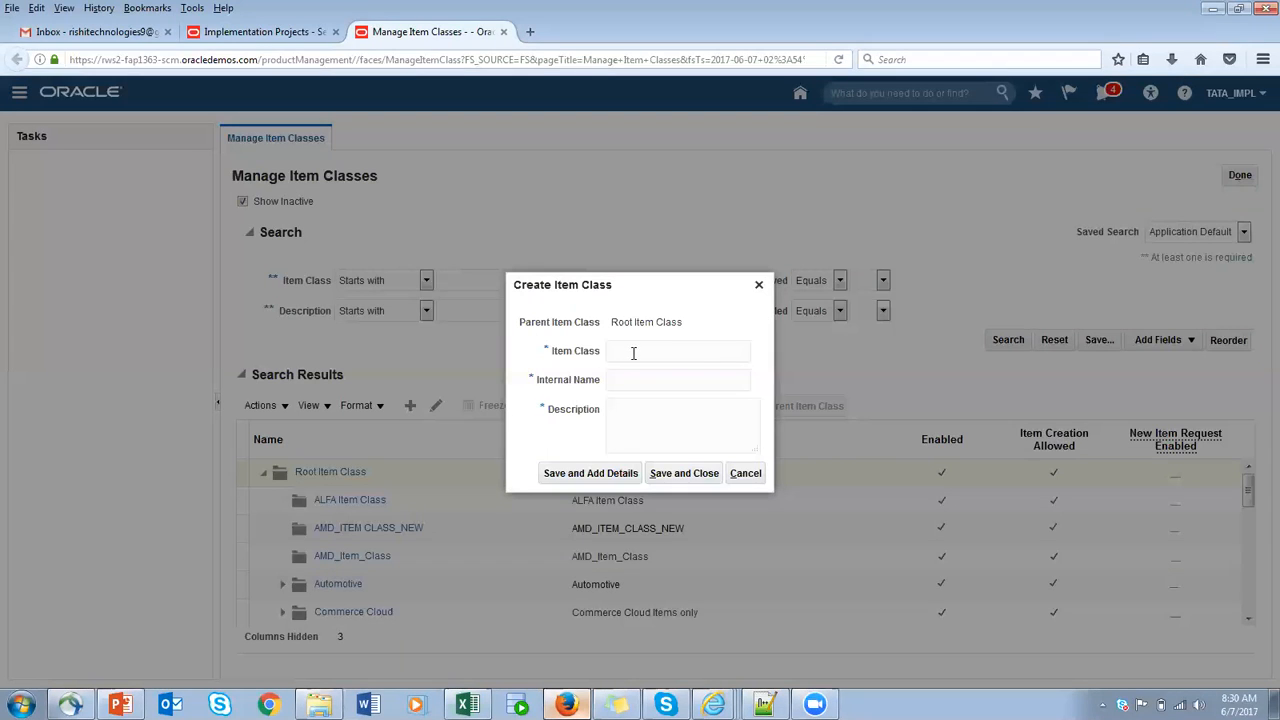
pyautogui.write('TATA_FG_CLASS')
pyautogui.moveTo(706, 351); pyautogui.dragTo(472, 357)
pyautogui.hotkey('ctrl', 'c')
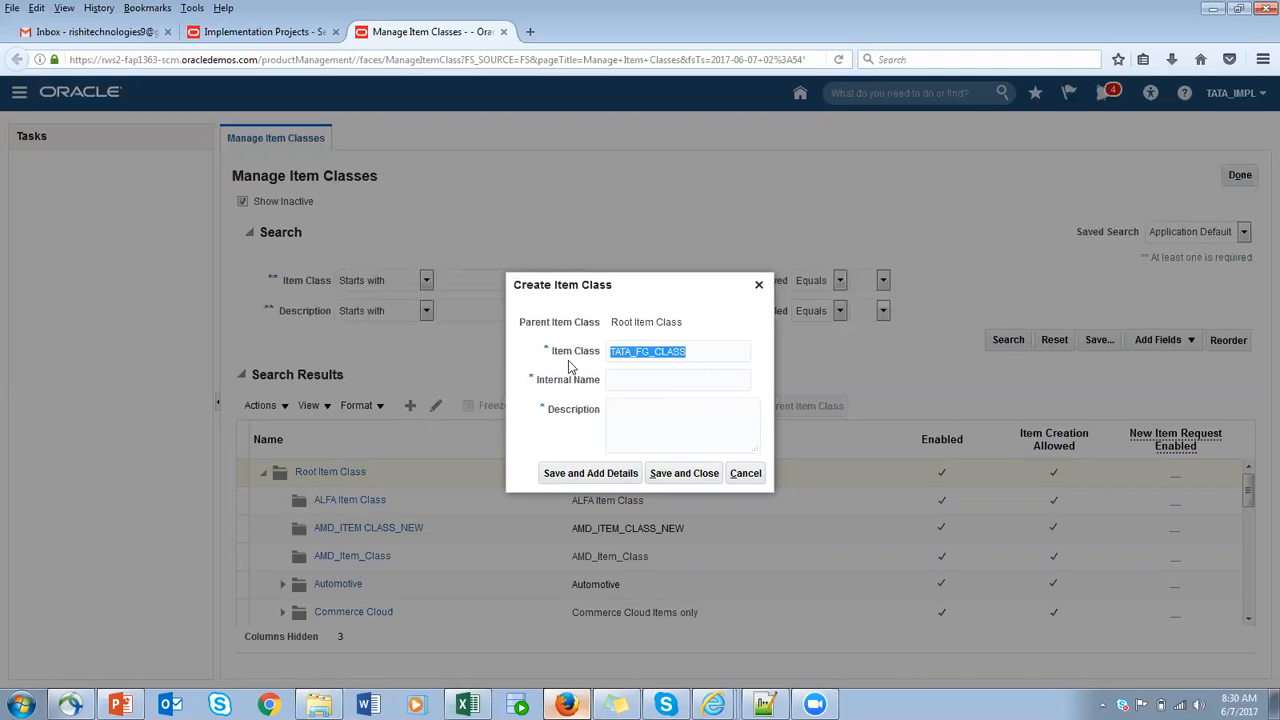
pyautogui.click(643, 379)
pyautogui.hotkey('ctrl', 'v')
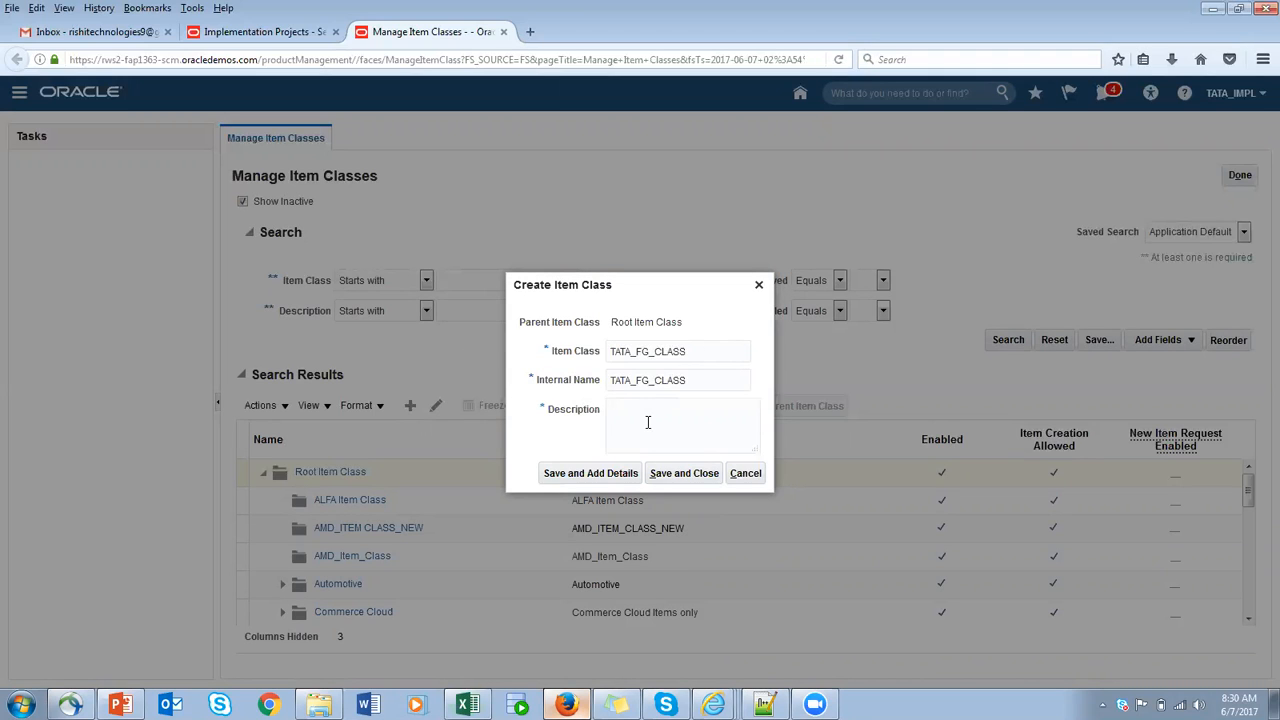
pyautogui.hotkey('ctrl', 'v')
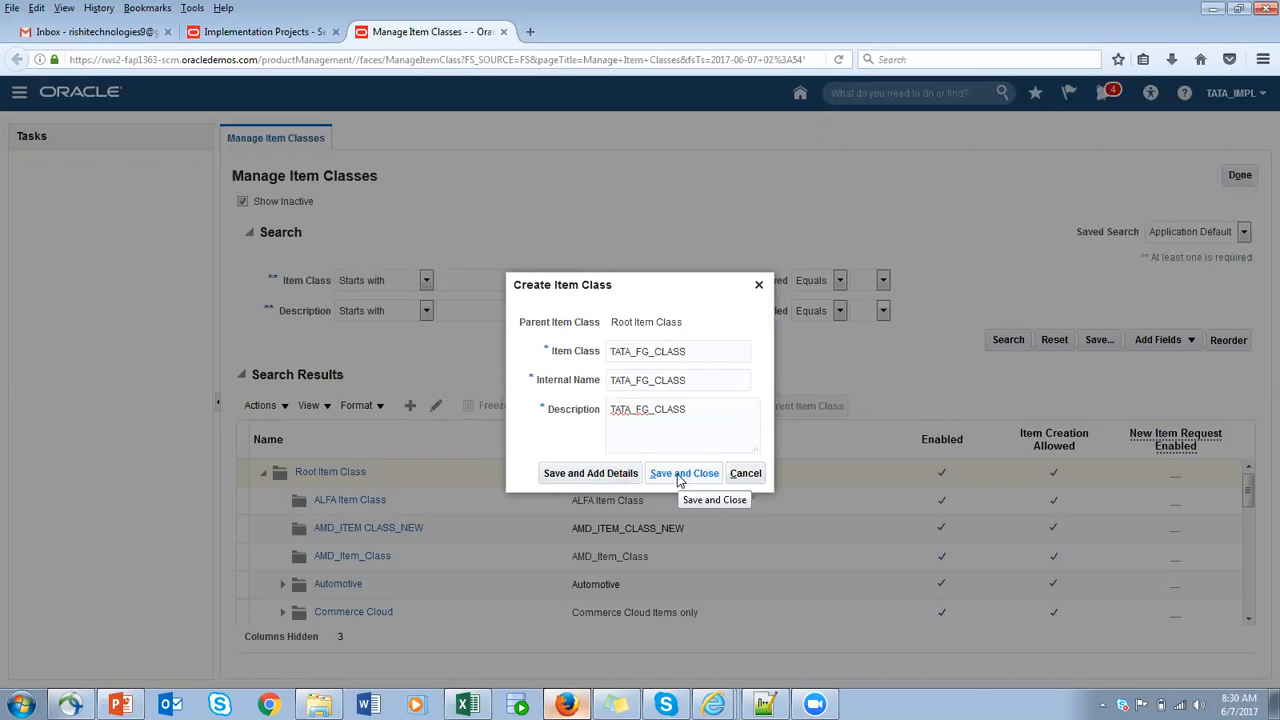
pyautogui.click(683, 473)
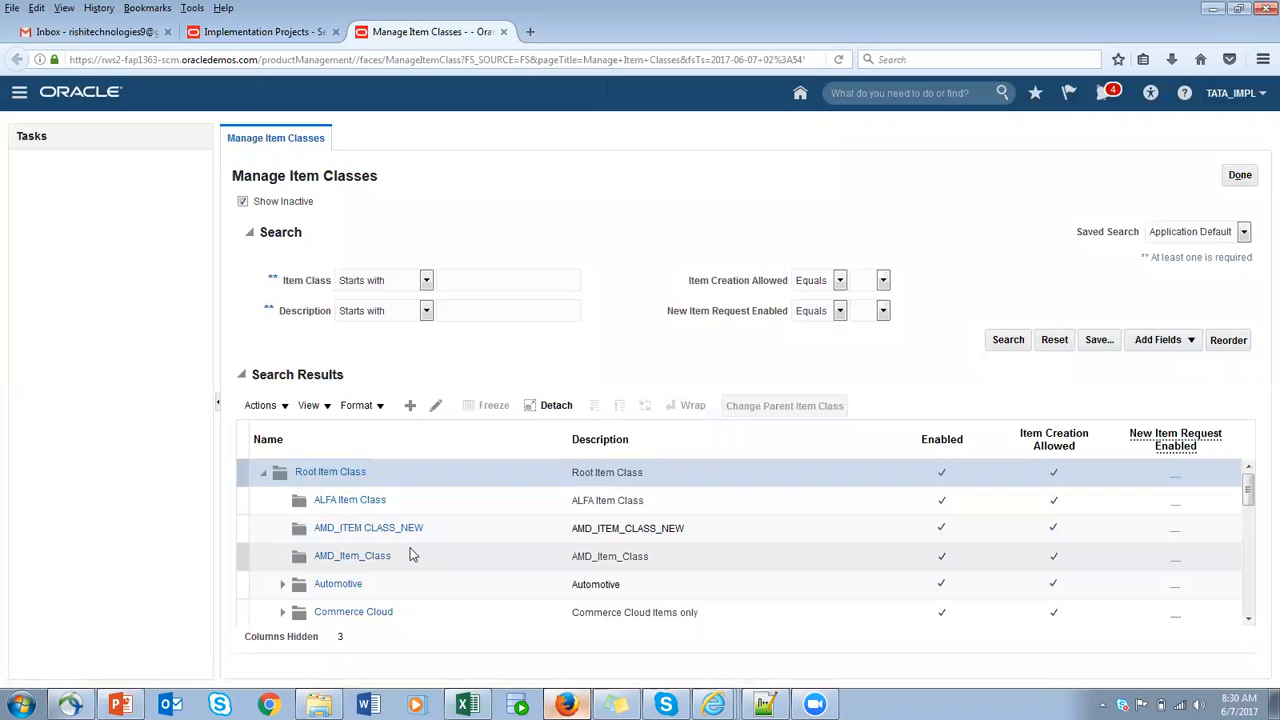
# - Search for item classes starting with TATA, select TATA_FG_CLASS and open it for editing
pyautogui.scroll(-1, 417, 531)
pyautogui.scroll(-4, 424, 535)
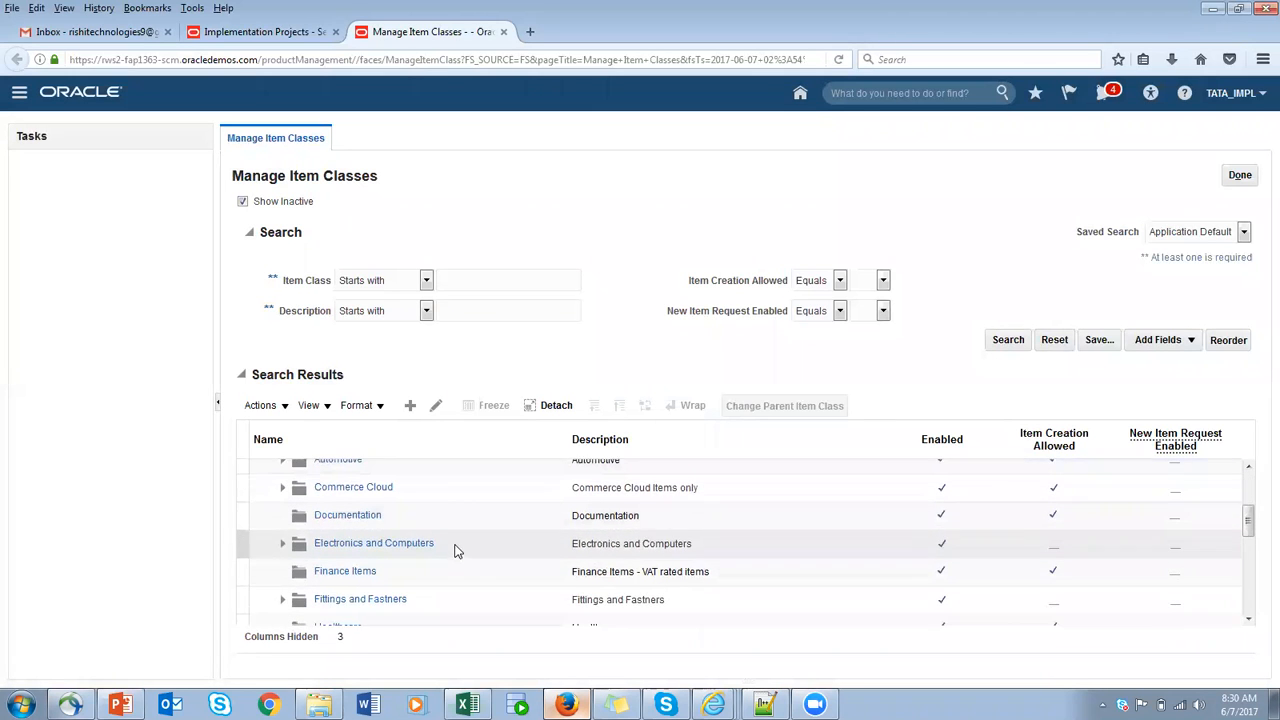
pyautogui.click(513, 273)
pyautogui.write('TATA')
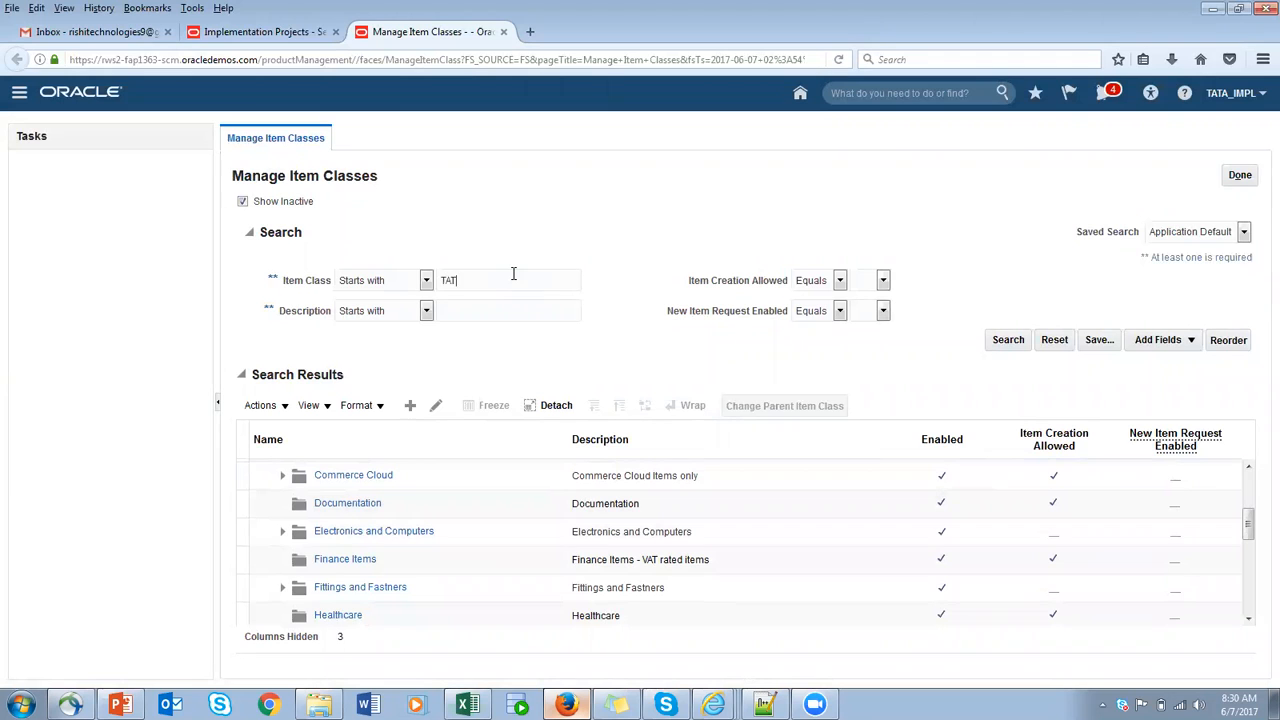
pyautogui.click(1005, 343)
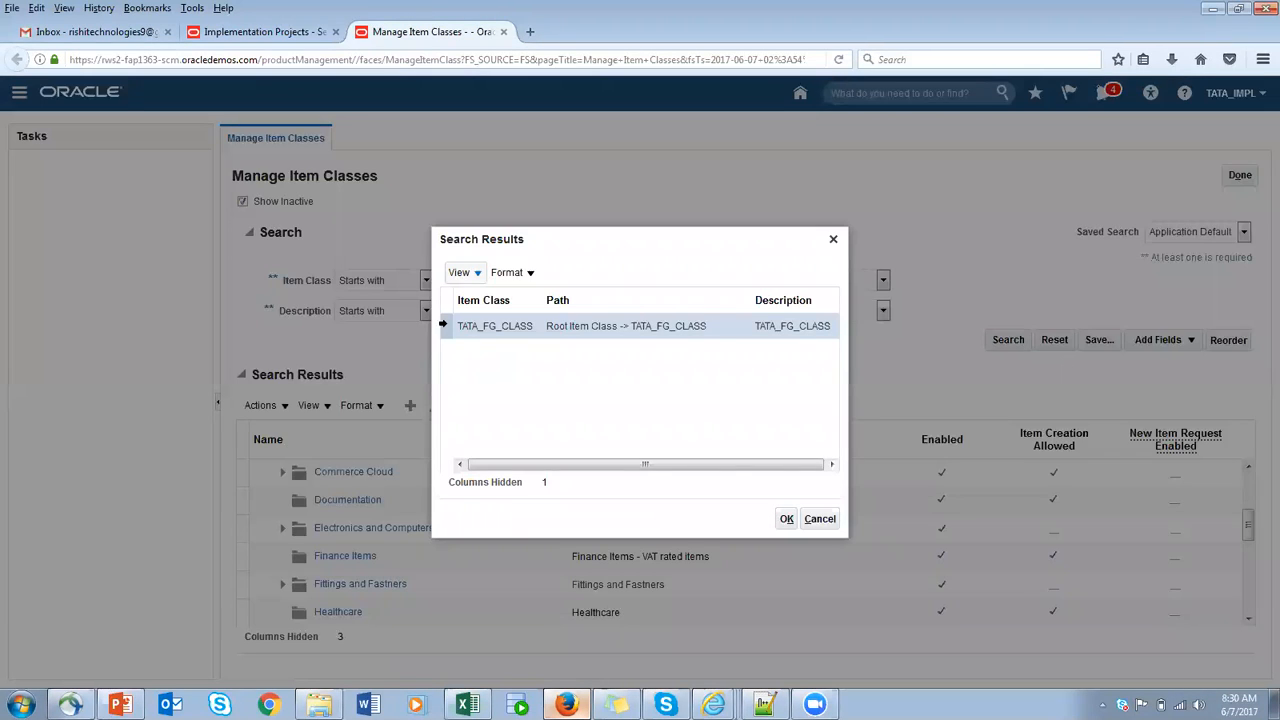
pyautogui.click(784, 519)
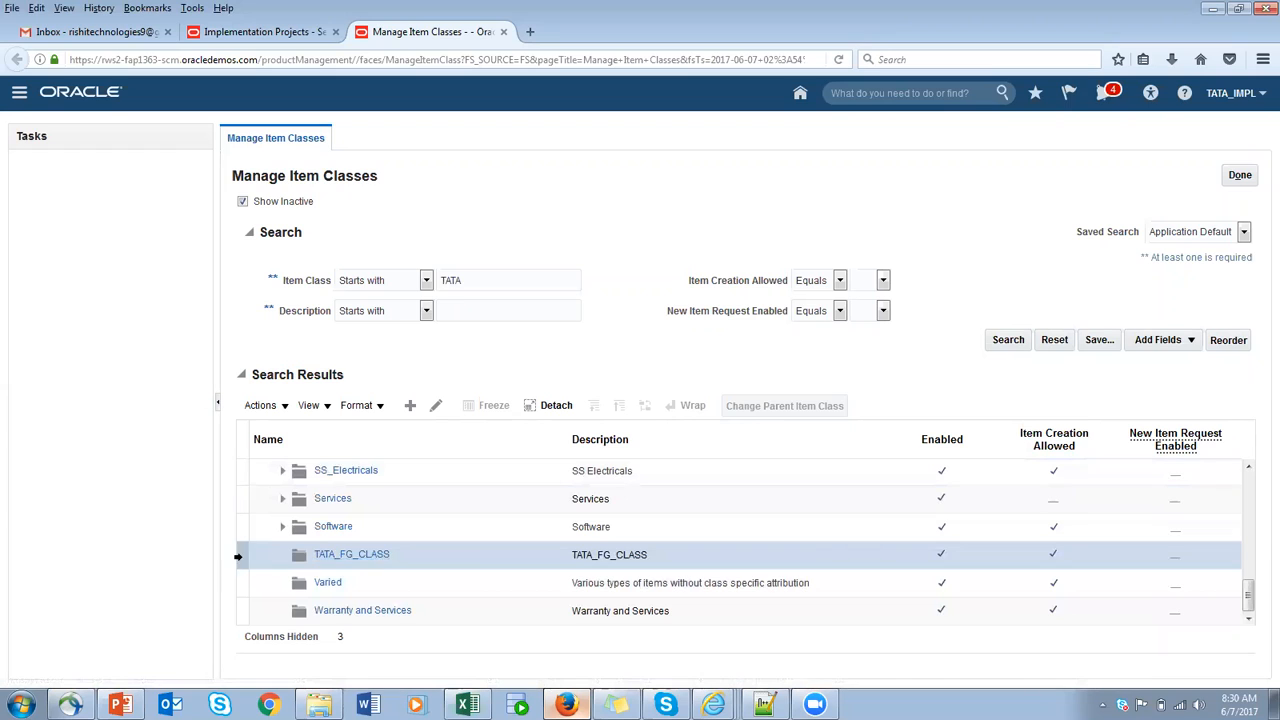
pyautogui.click(436, 407)
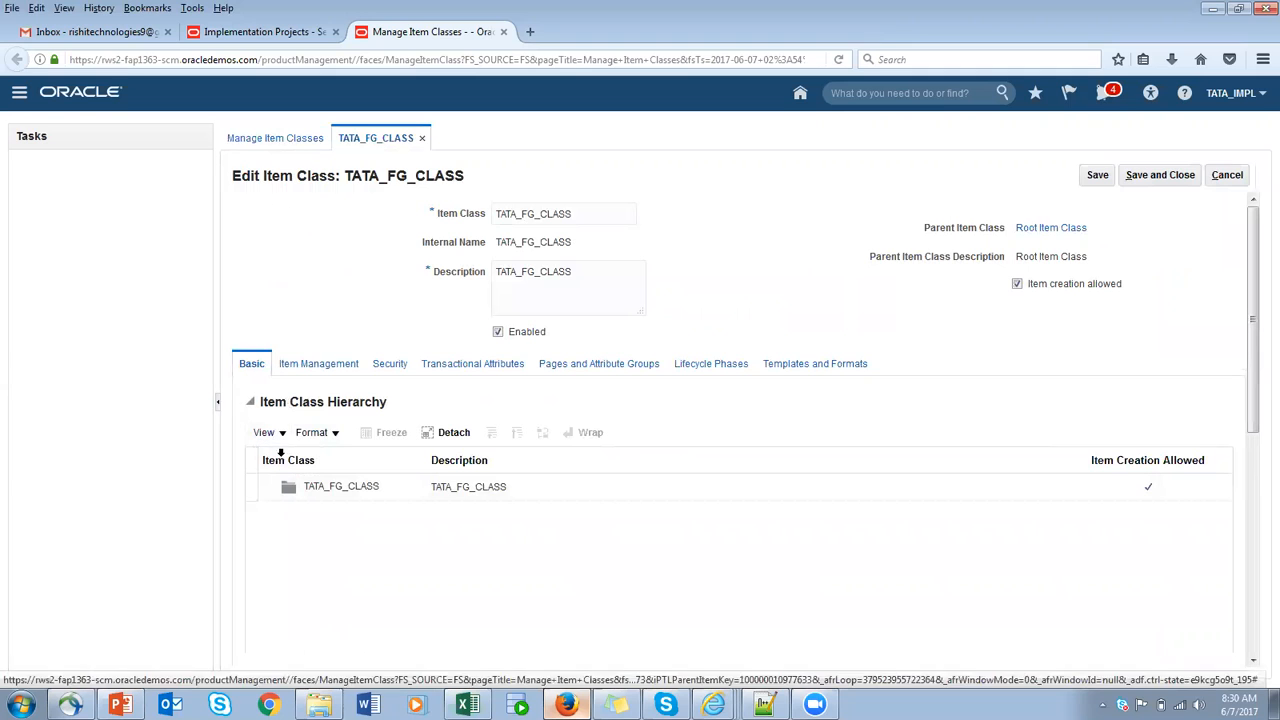
# - Enable new item requests in the class's item management settings, save, and clear the option again
pyautogui.click(308, 369)
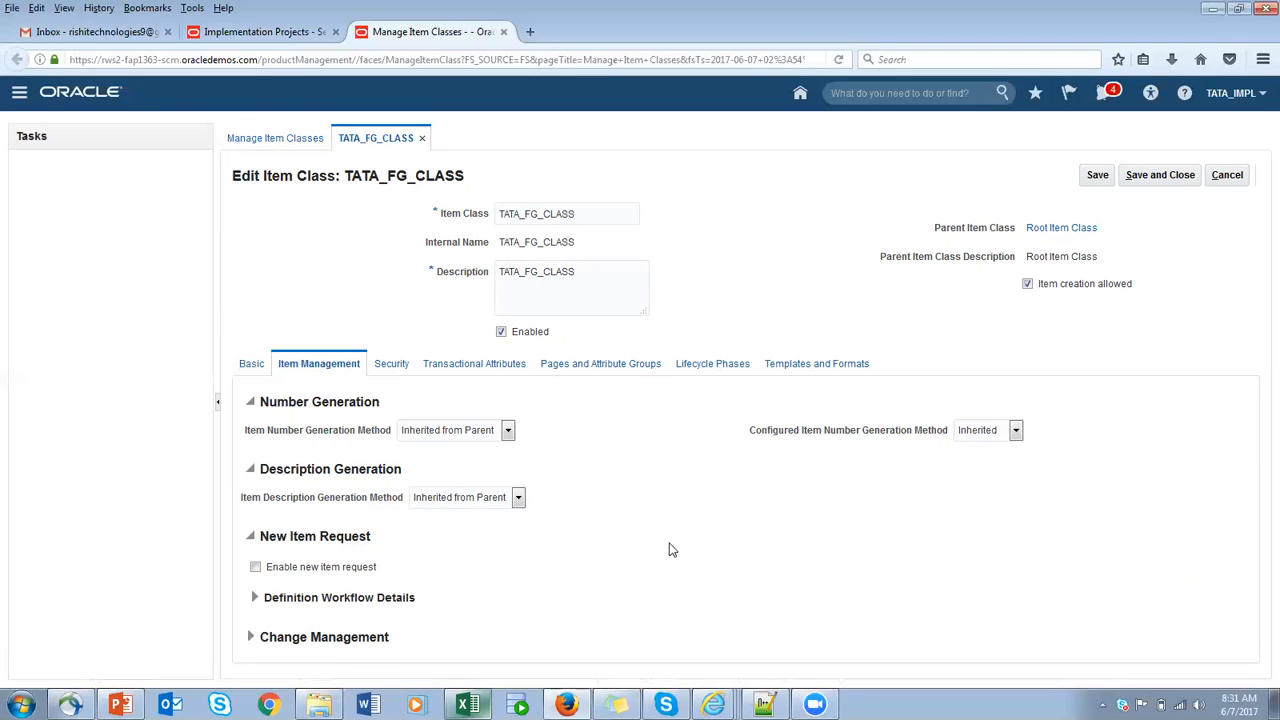
pyautogui.click(255, 568)
pyautogui.click(1097, 177)
pyautogui.moveTo(379, 572); pyautogui.dragTo(252, 570)
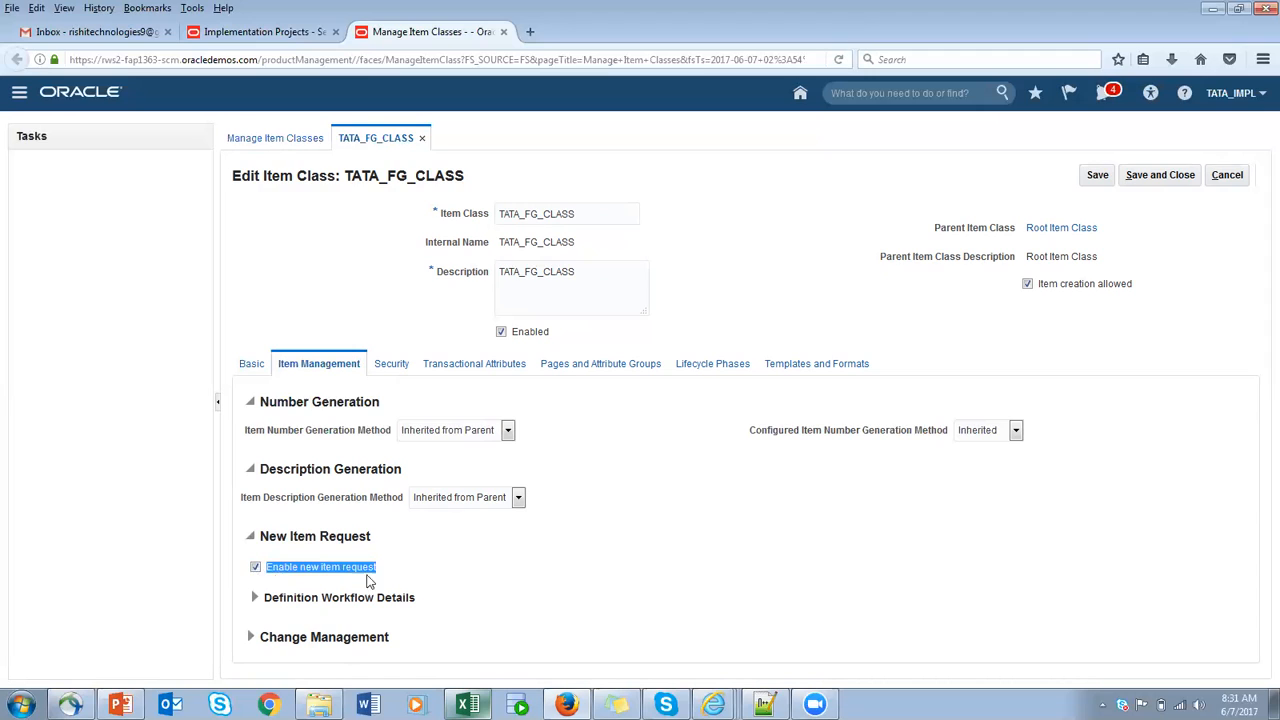
pyautogui.click(428, 572)
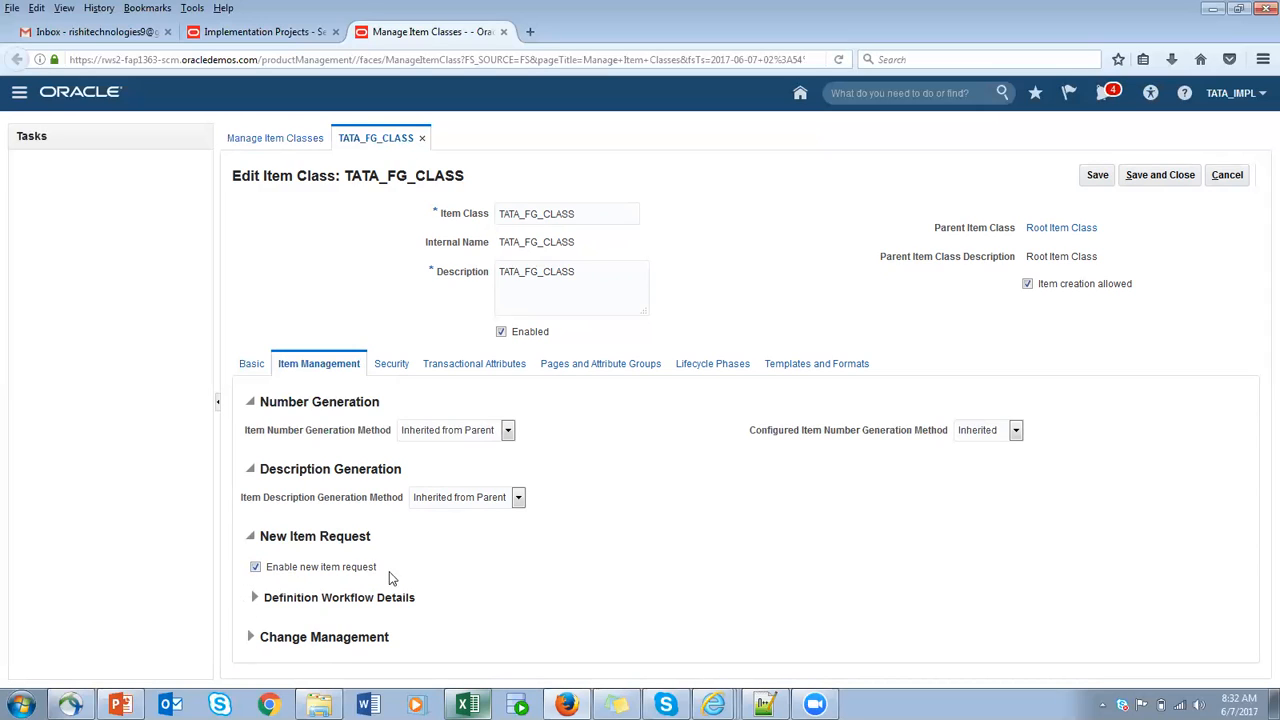
pyautogui.click(255, 566)
# - Open the security settings of TATA_FG_CLASS and compare them with the Inv, USER1 and CLASS_FG notes in Excel
pyautogui.click(395, 372)
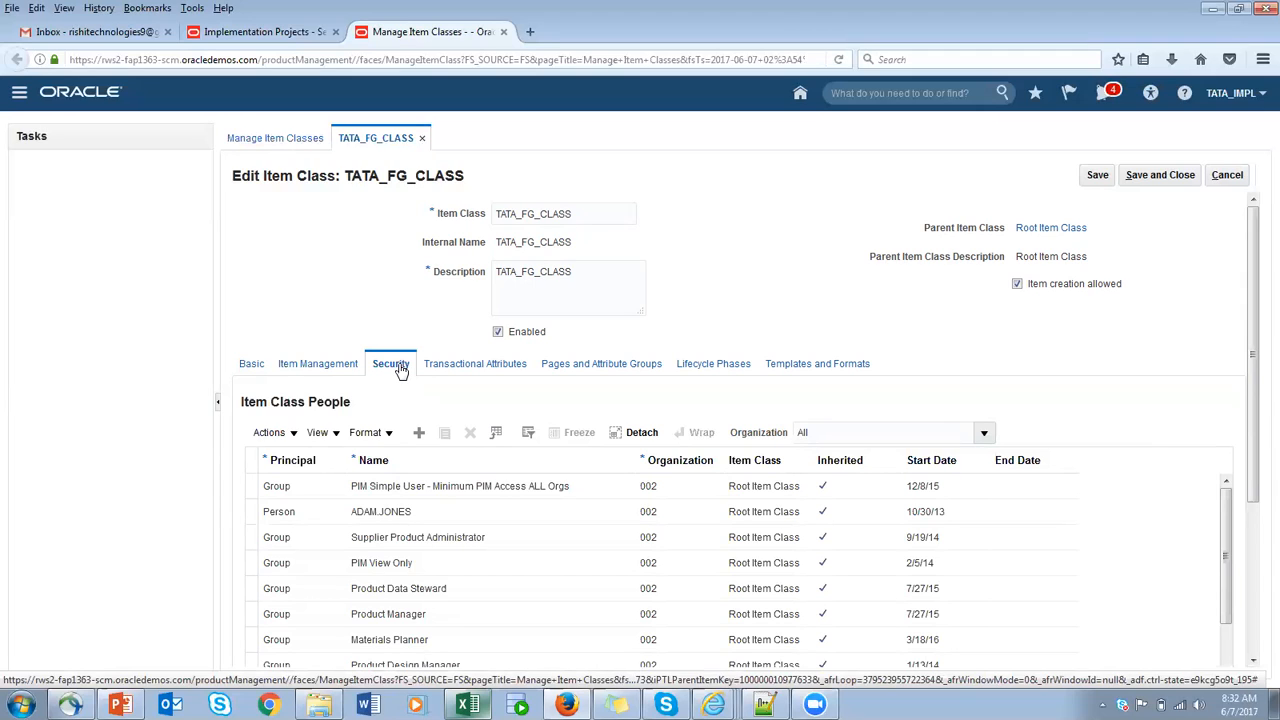
pyautogui.moveTo(472, 177); pyautogui.dragTo(344, 177)
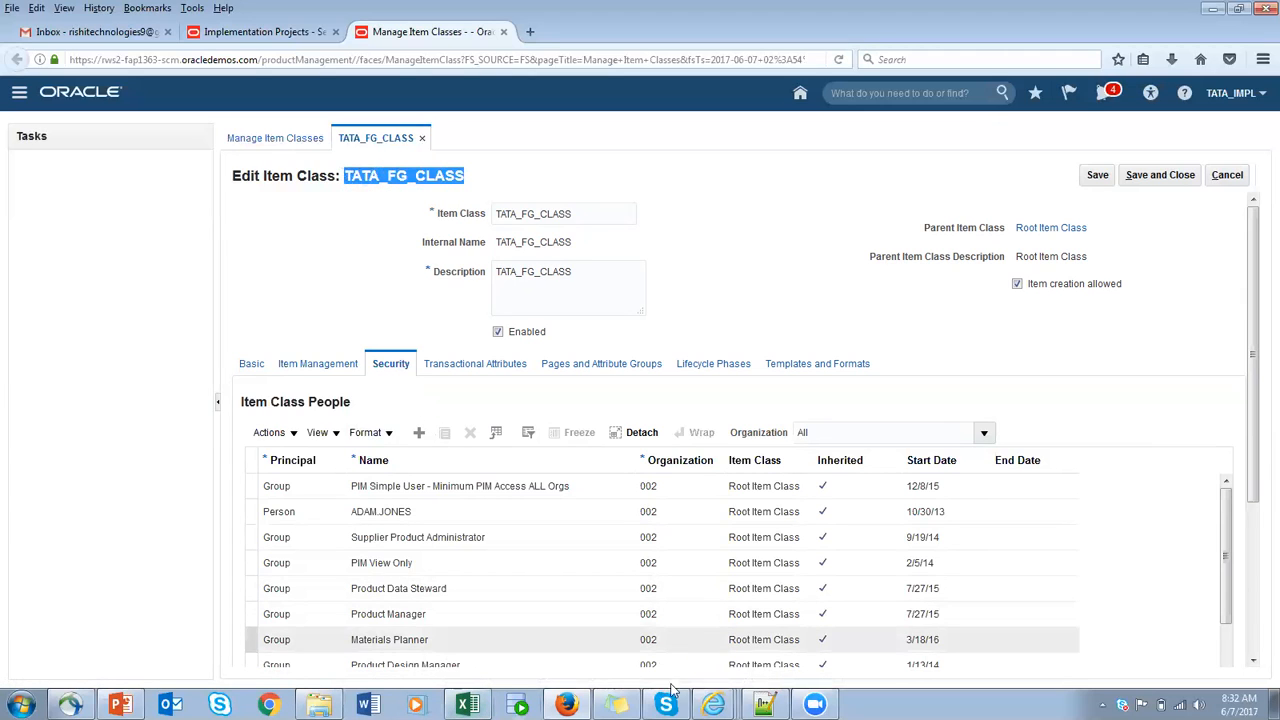
pyautogui.click(467, 704)
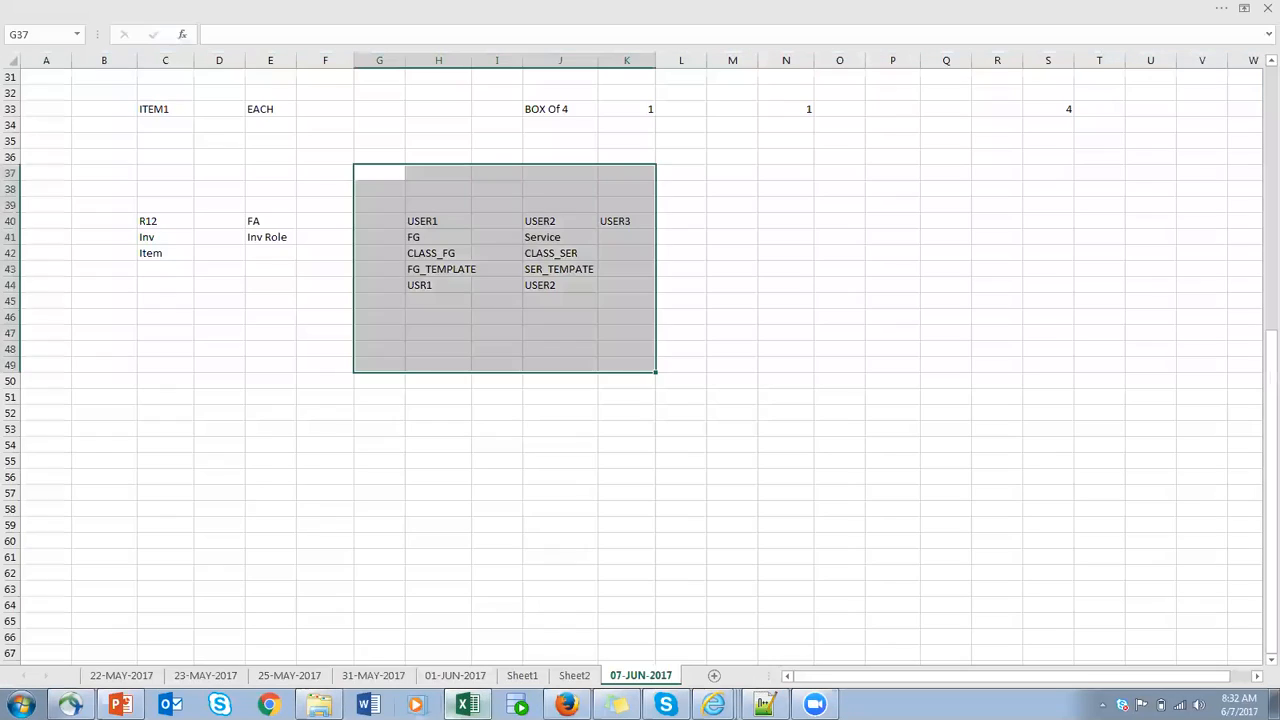
pyautogui.click(155, 237)
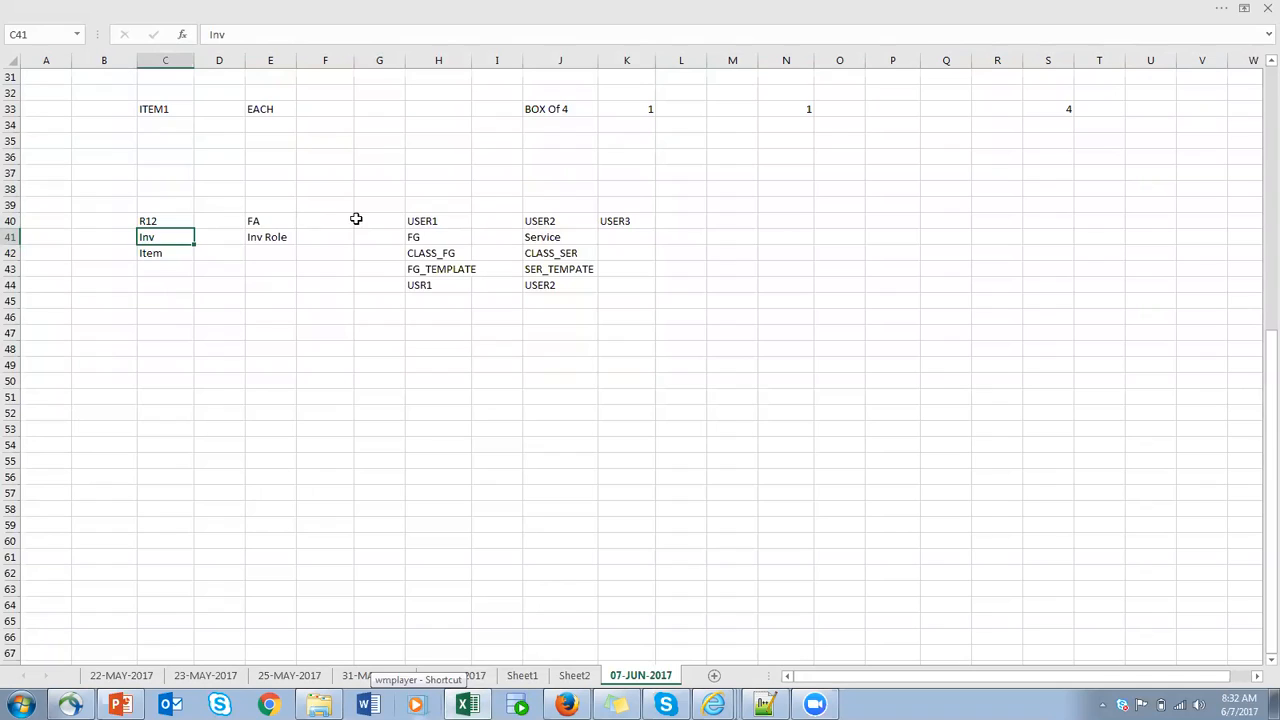
pyautogui.click(447, 221)
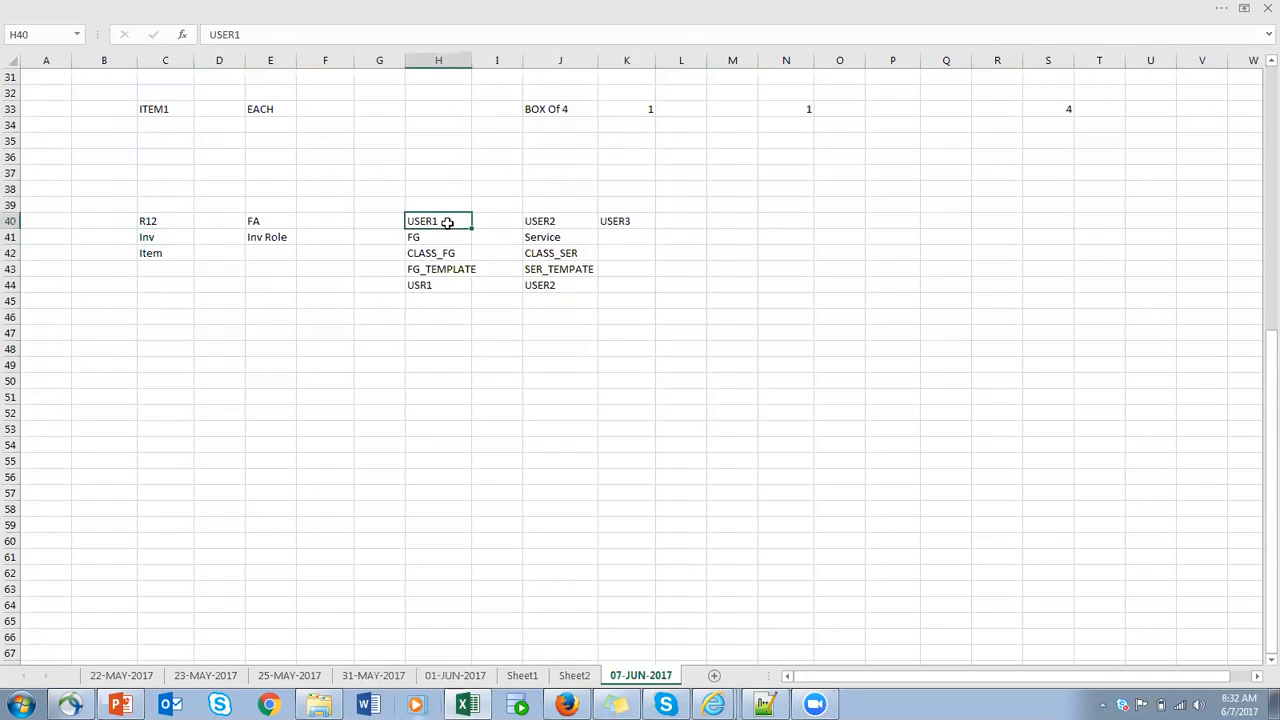
pyautogui.click(457, 255)
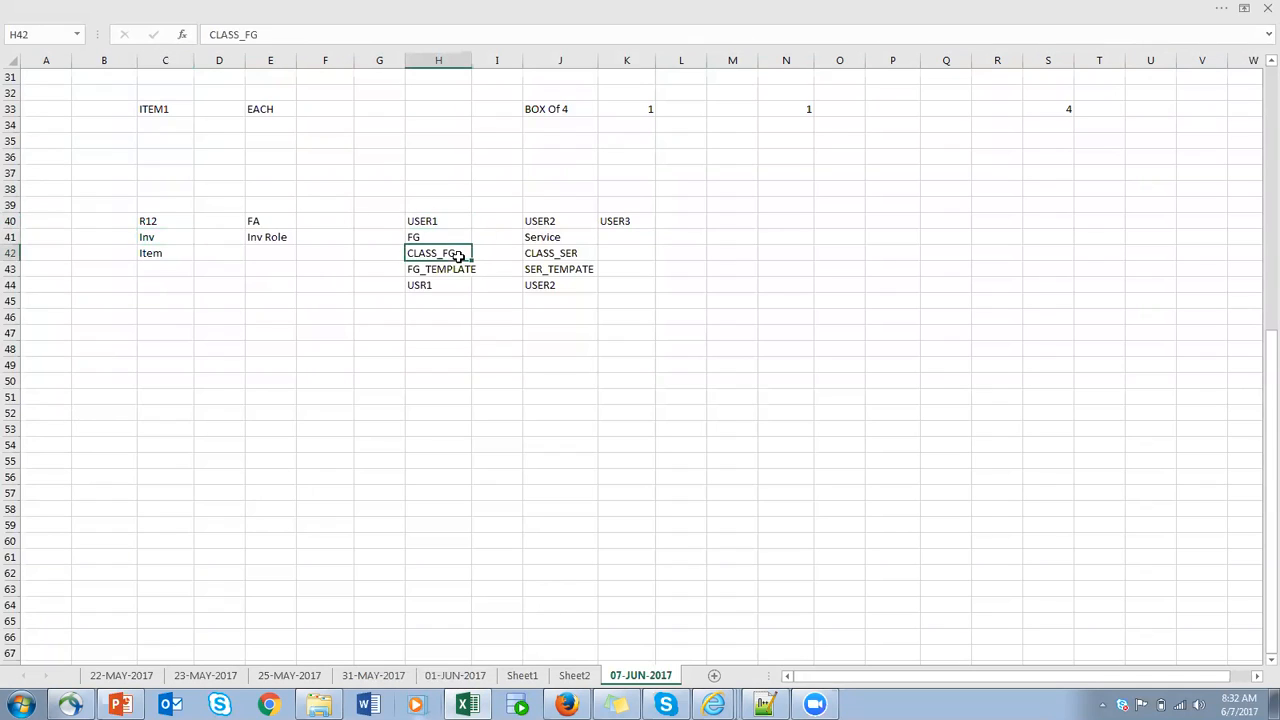
# - Switch back to Oracle and add a row to Item Class People with Person as its principal
pyautogui.hotkey('alt', 'Tab')
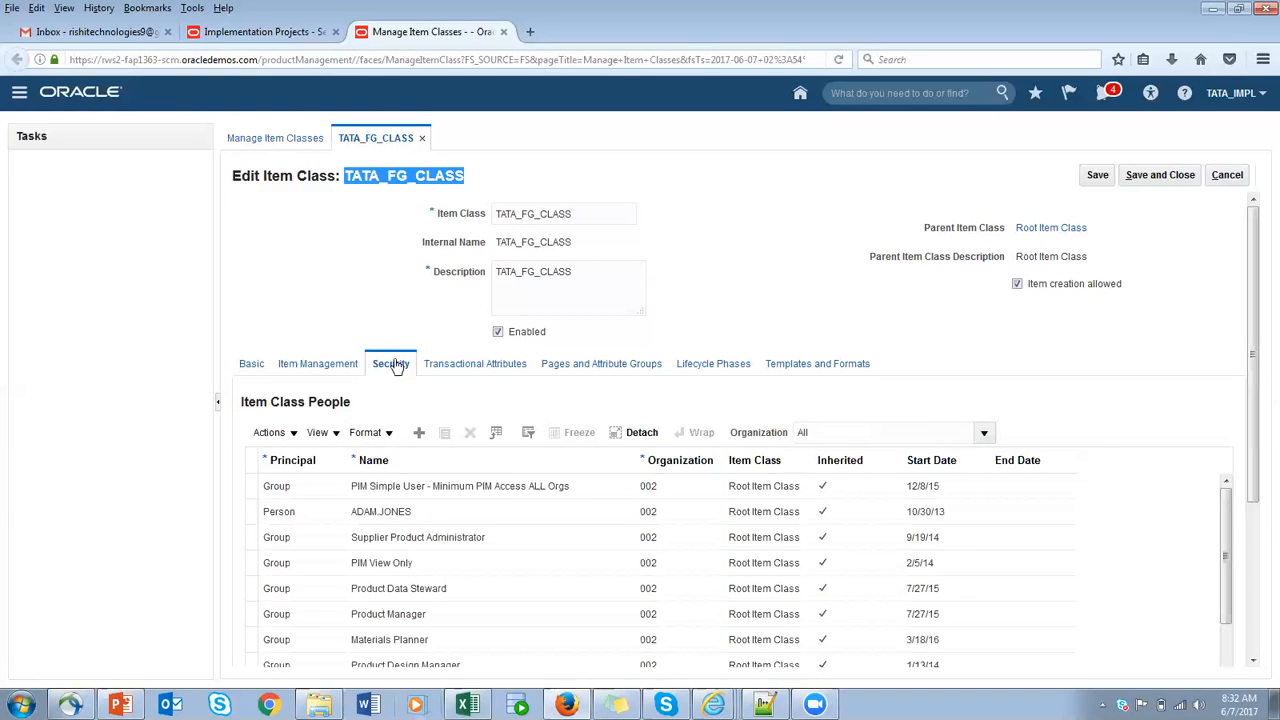
pyautogui.click(294, 438)
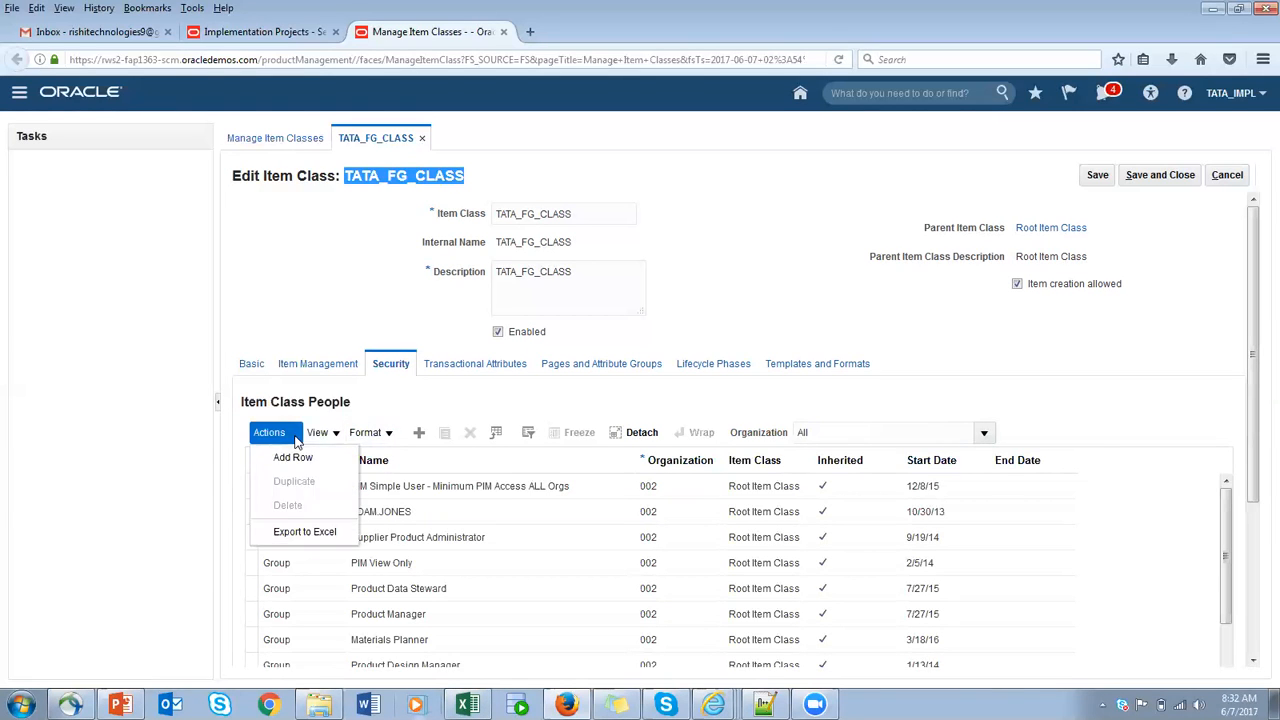
pyautogui.click(298, 457)
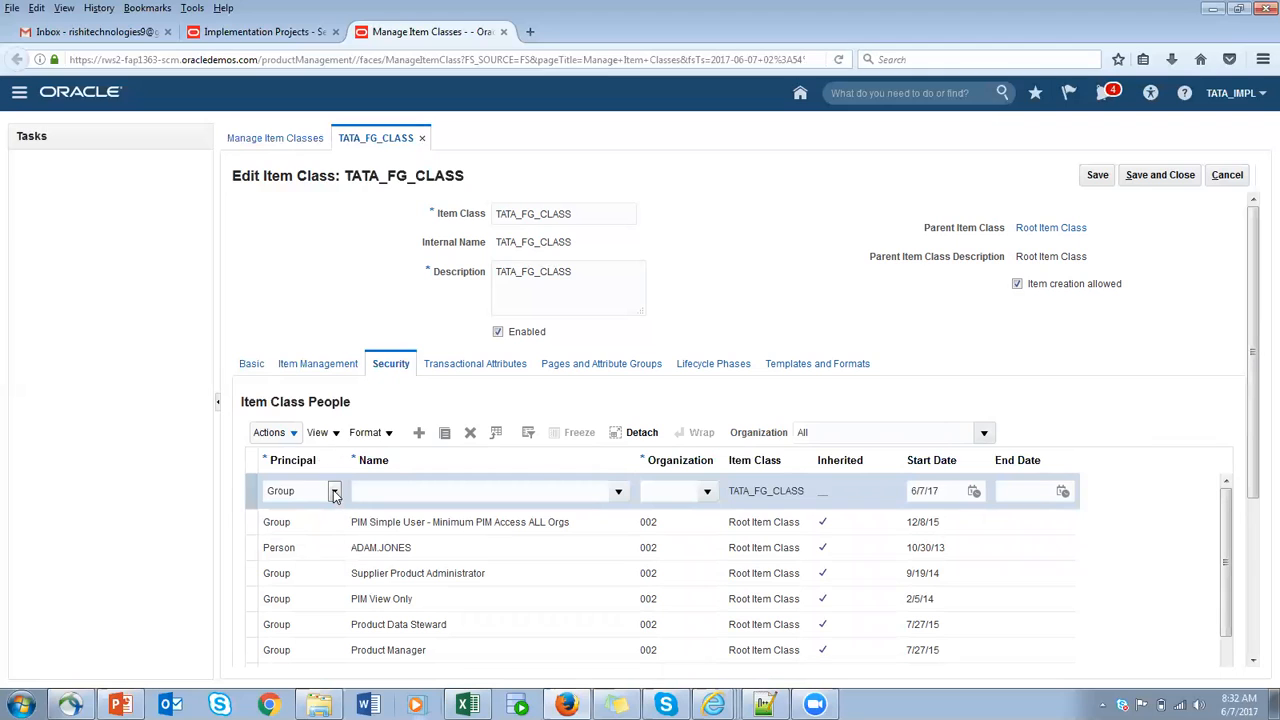
pyautogui.click(335, 492)
pyautogui.click(300, 519)
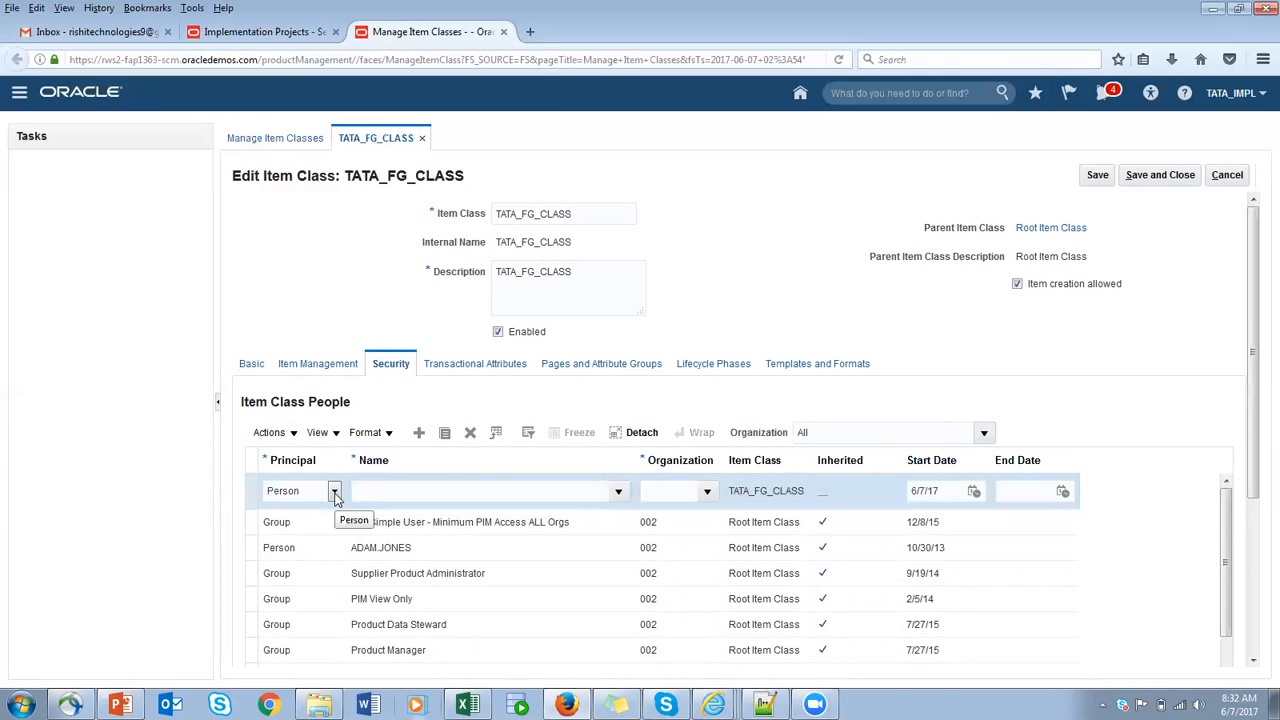
# - Try Group as the new row's principal, browse the available group names, and return the principal to Person
pyautogui.click(334, 494)
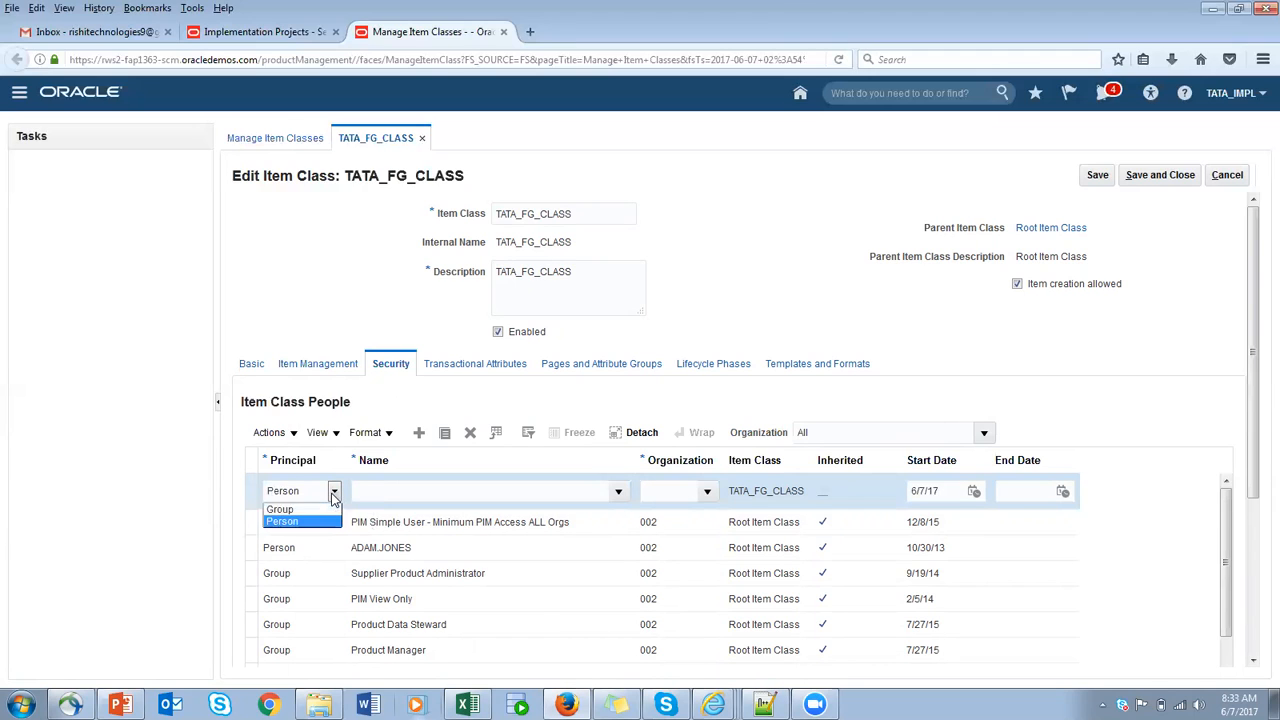
pyautogui.click(333, 494)
pyautogui.click(333, 494)
pyautogui.click(282, 509)
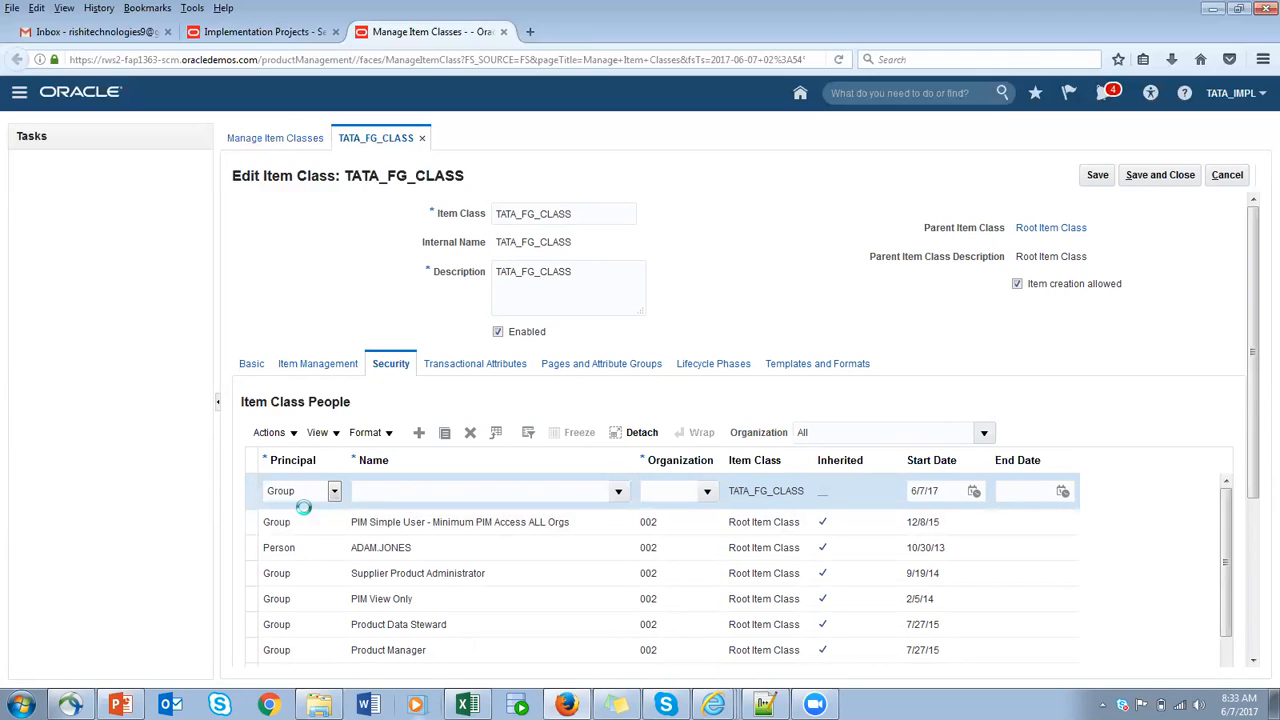
pyautogui.click(618, 491)
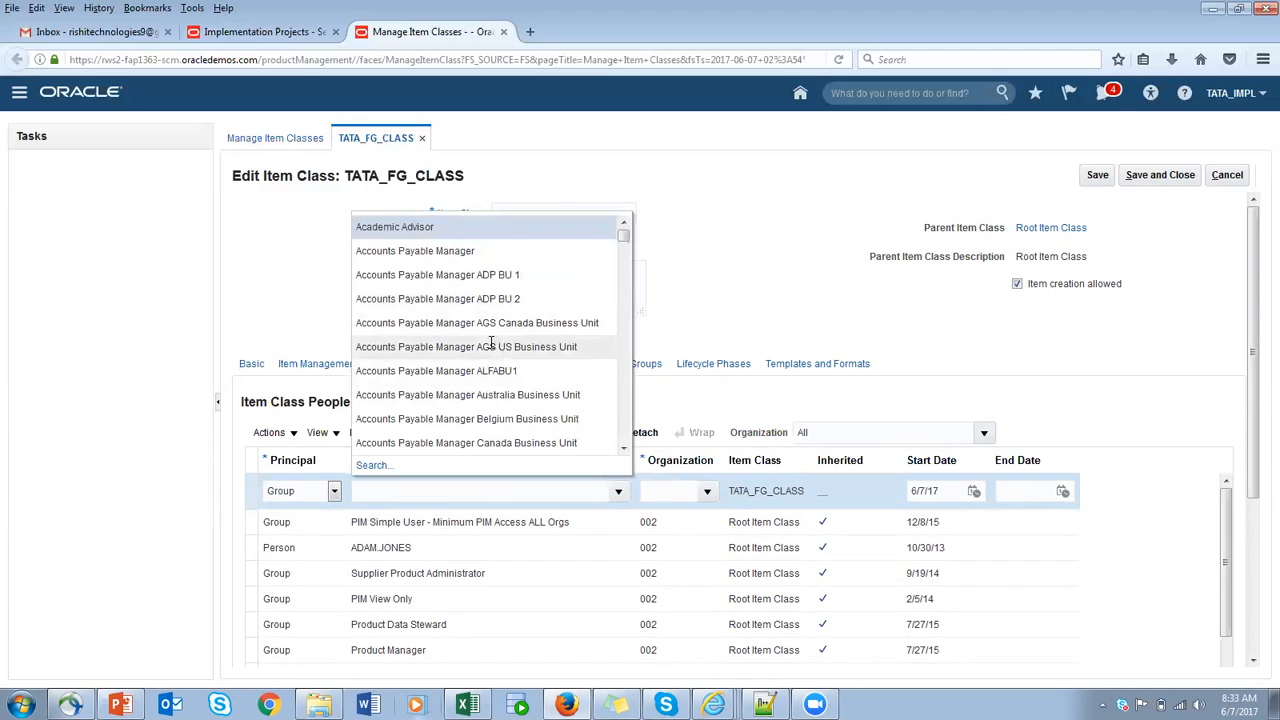
pyautogui.click(730, 305)
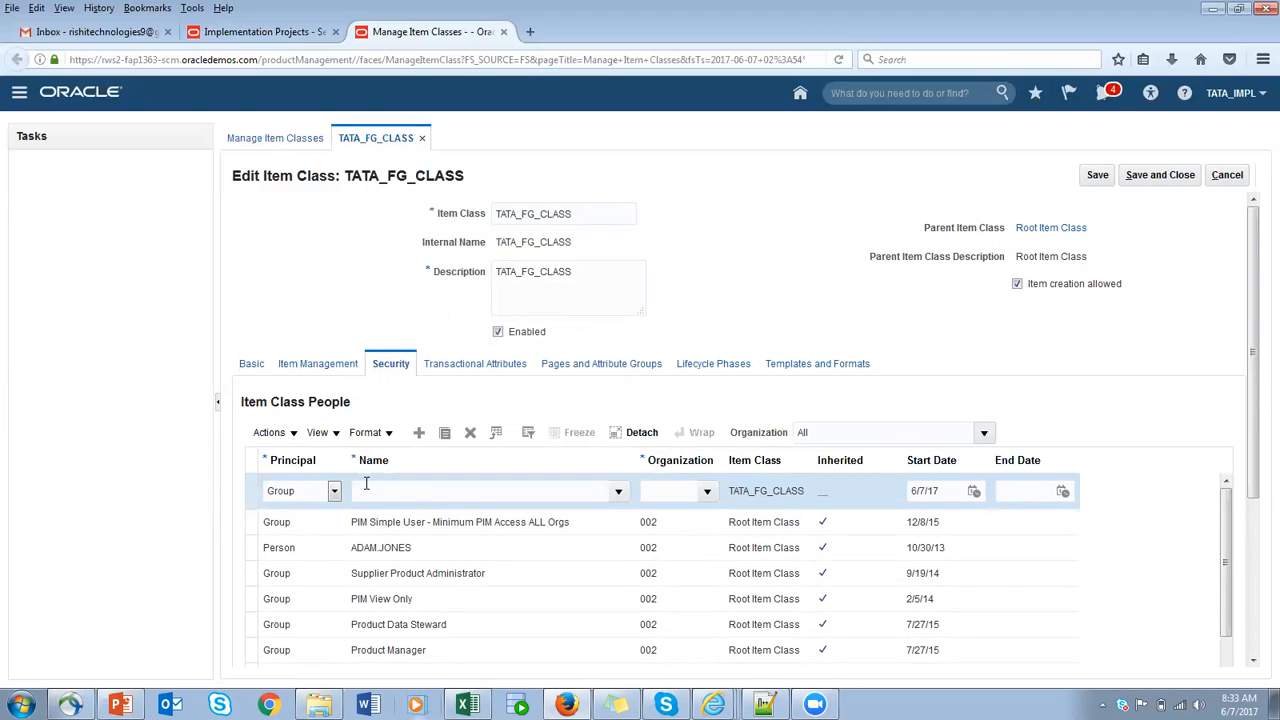
pyautogui.click(335, 492)
pyautogui.click(285, 517)
# - Search the user names for TATA and assign TATA_EMP1 as the name in the new Item Class People row
pyautogui.click(511, 491)
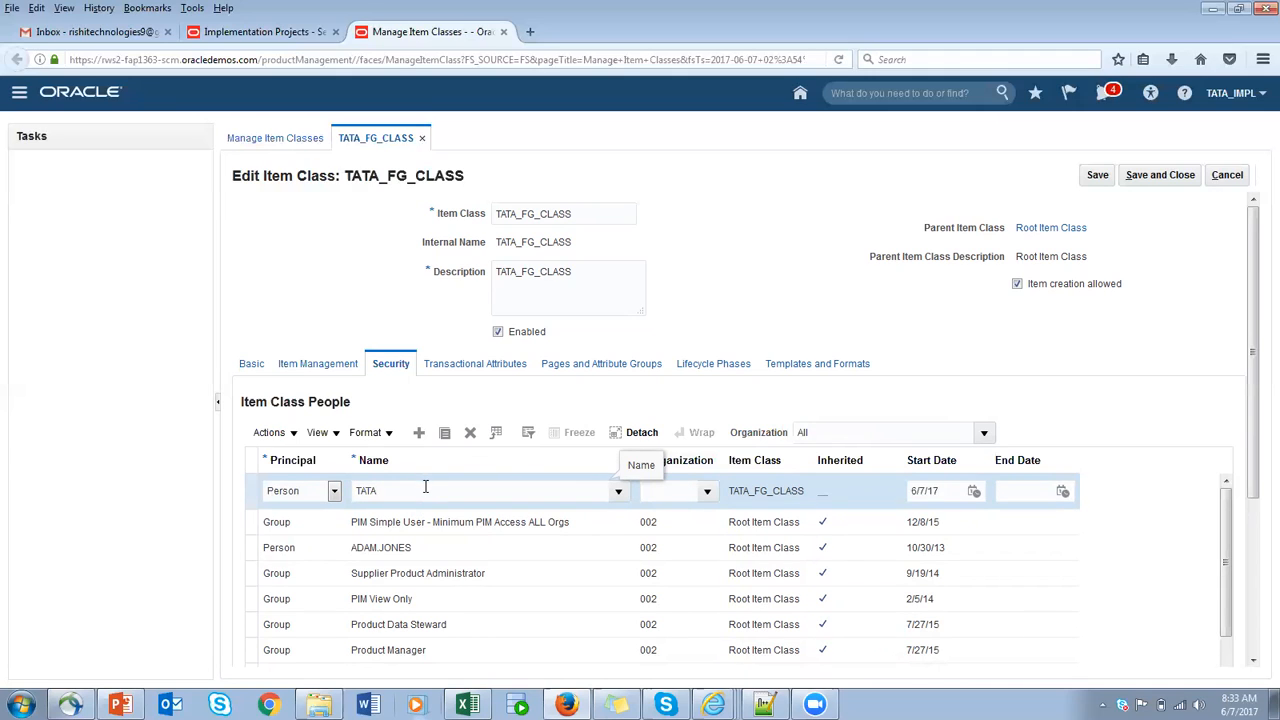
pyautogui.press('Tab')
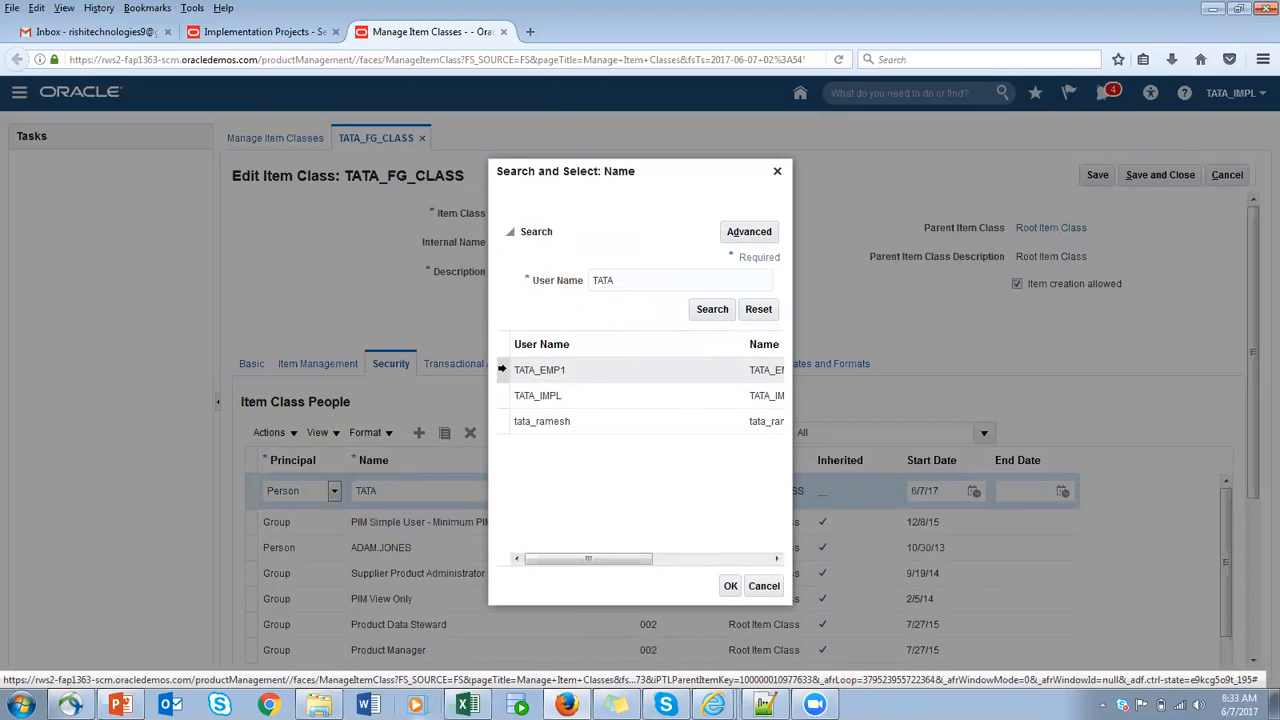
pyautogui.click(503, 369)
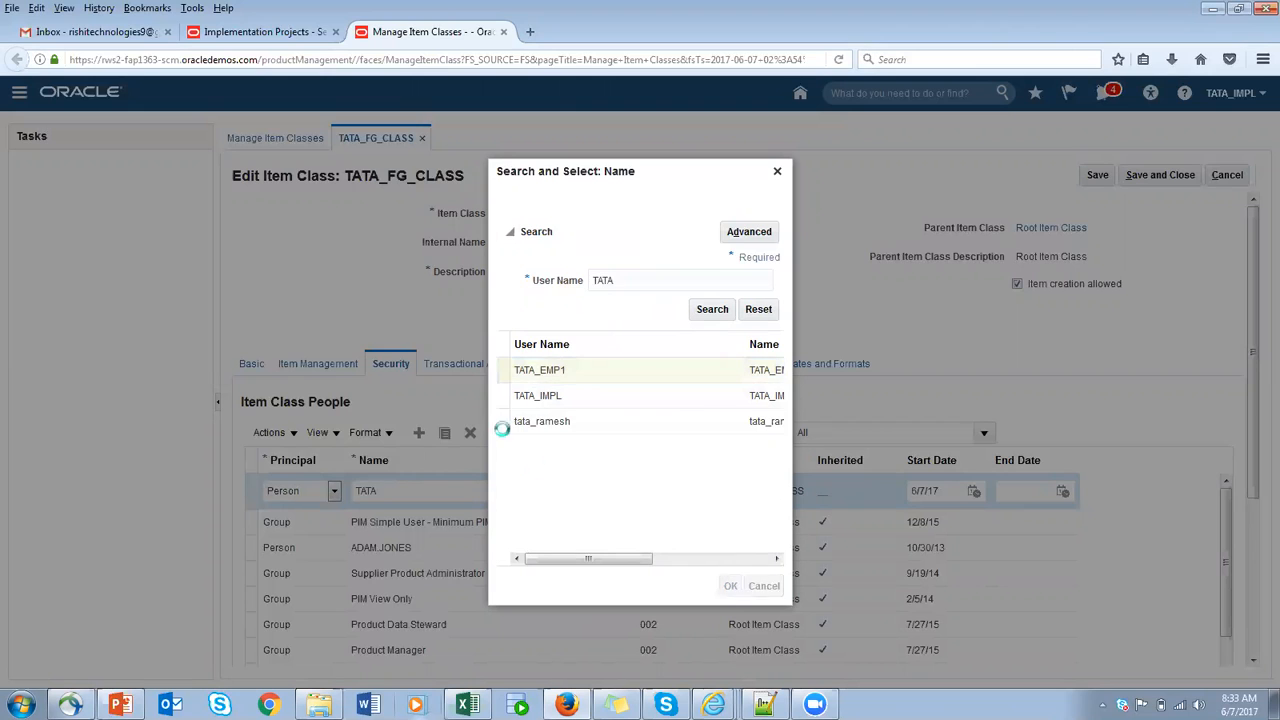
pyautogui.doubleClick(543, 372)
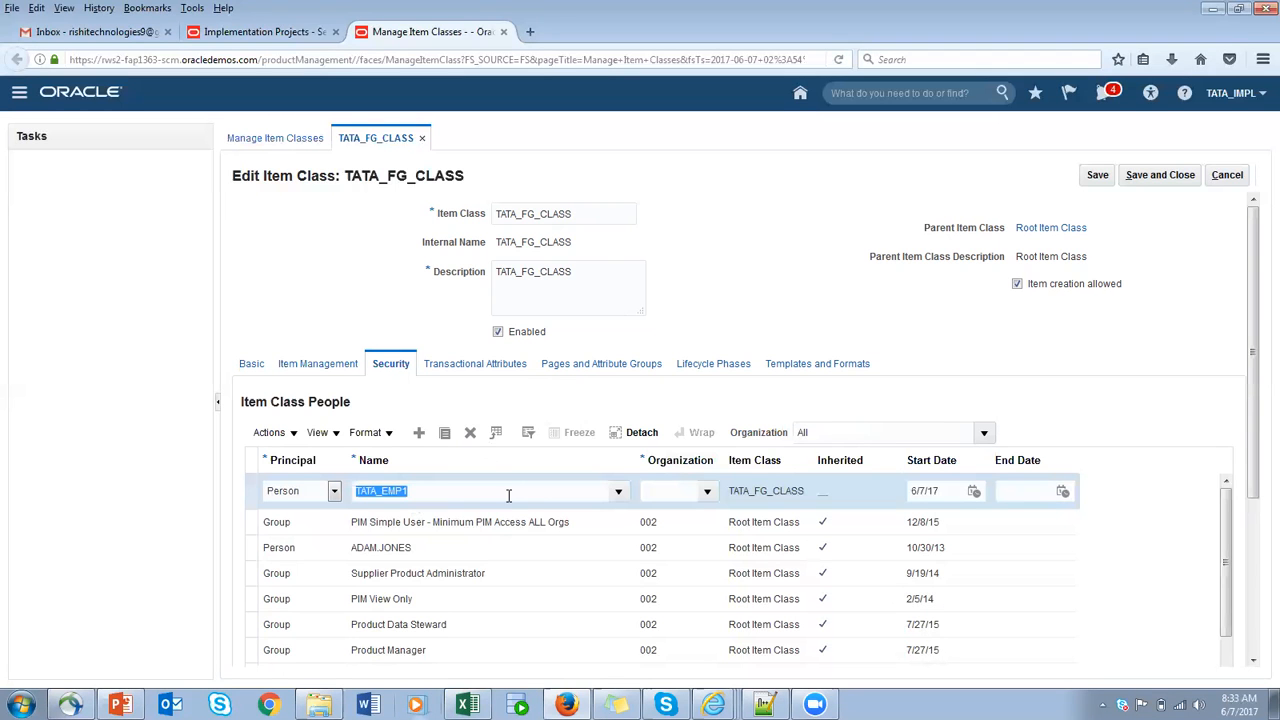
# - Search the organizations for TATA, assign TATA_ITEM_ORG to the new TATA_EMP1 row, and save the item class
pyautogui.click(706, 492)
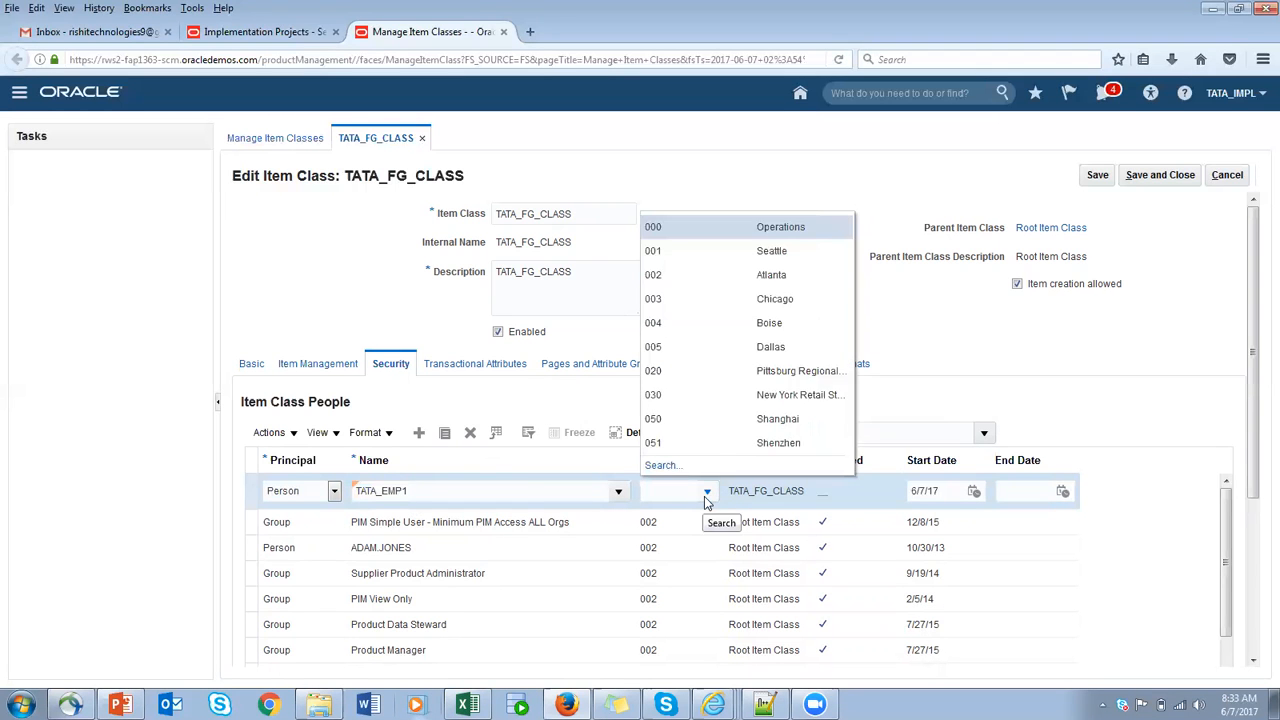
pyautogui.click(666, 463)
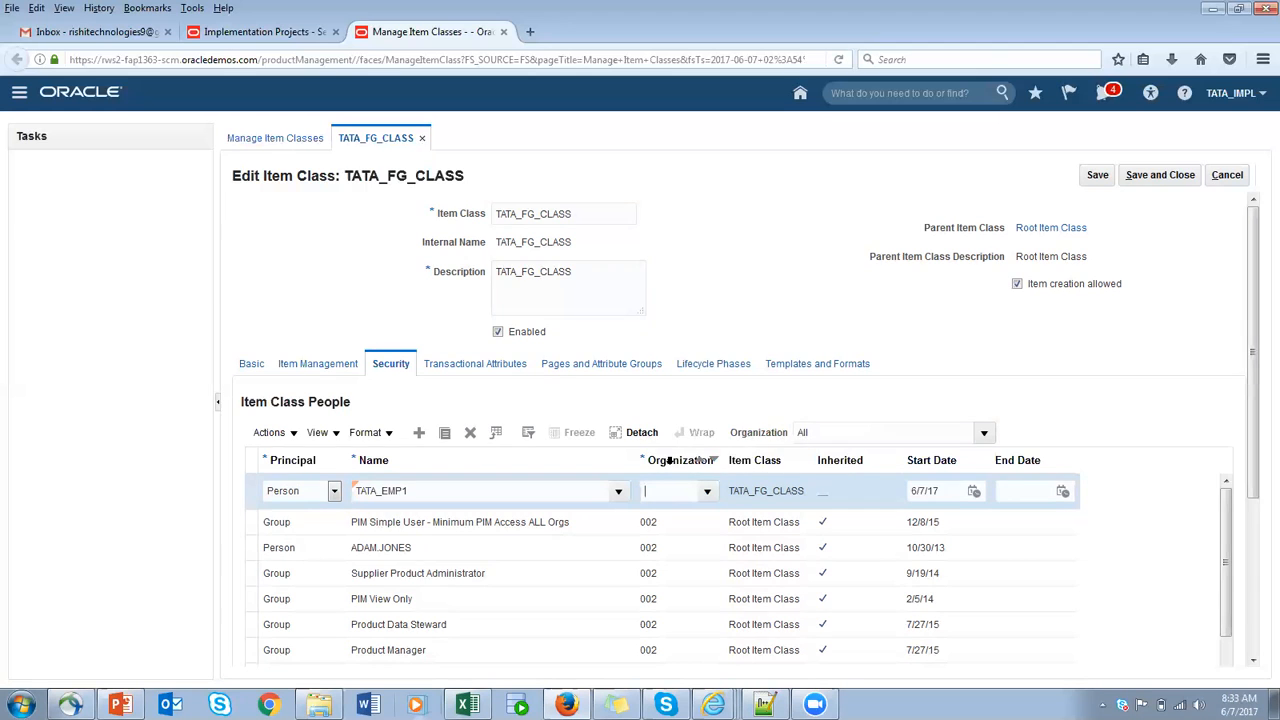
pyautogui.write('TA')
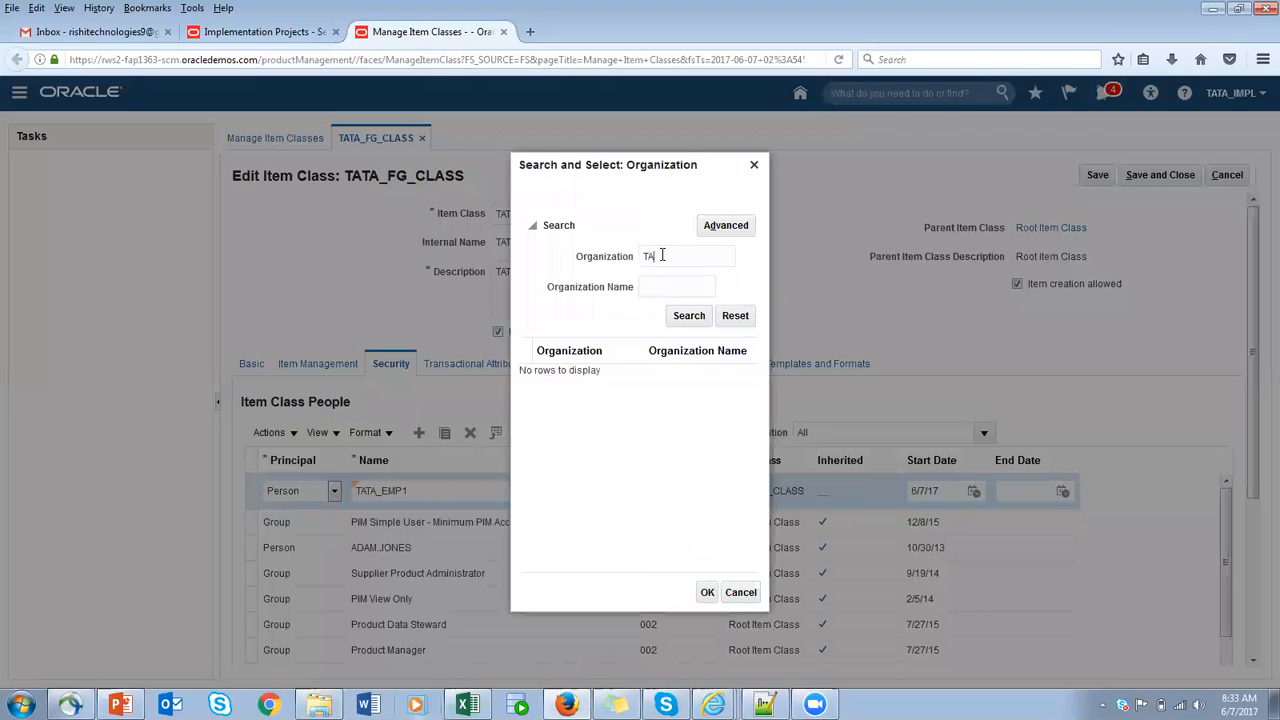
pyautogui.write('TA')
pyautogui.click(686, 316)
pyautogui.click(545, 402)
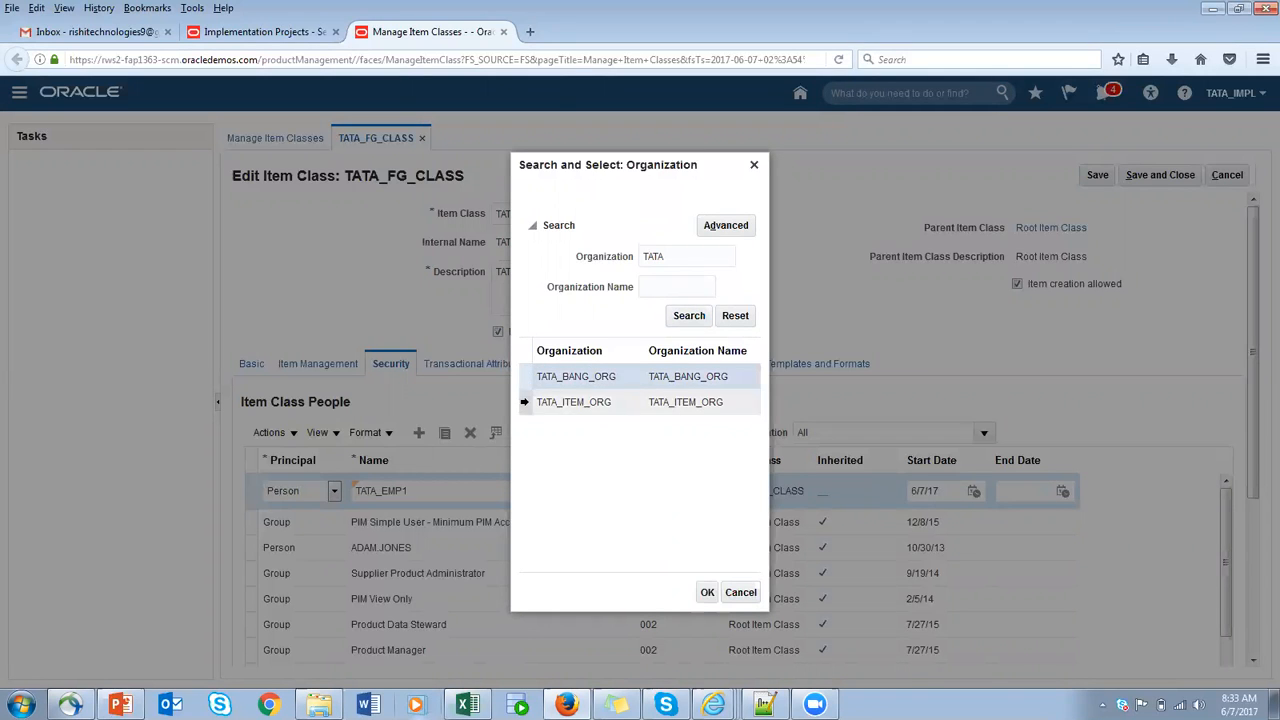
pyautogui.click(709, 592)
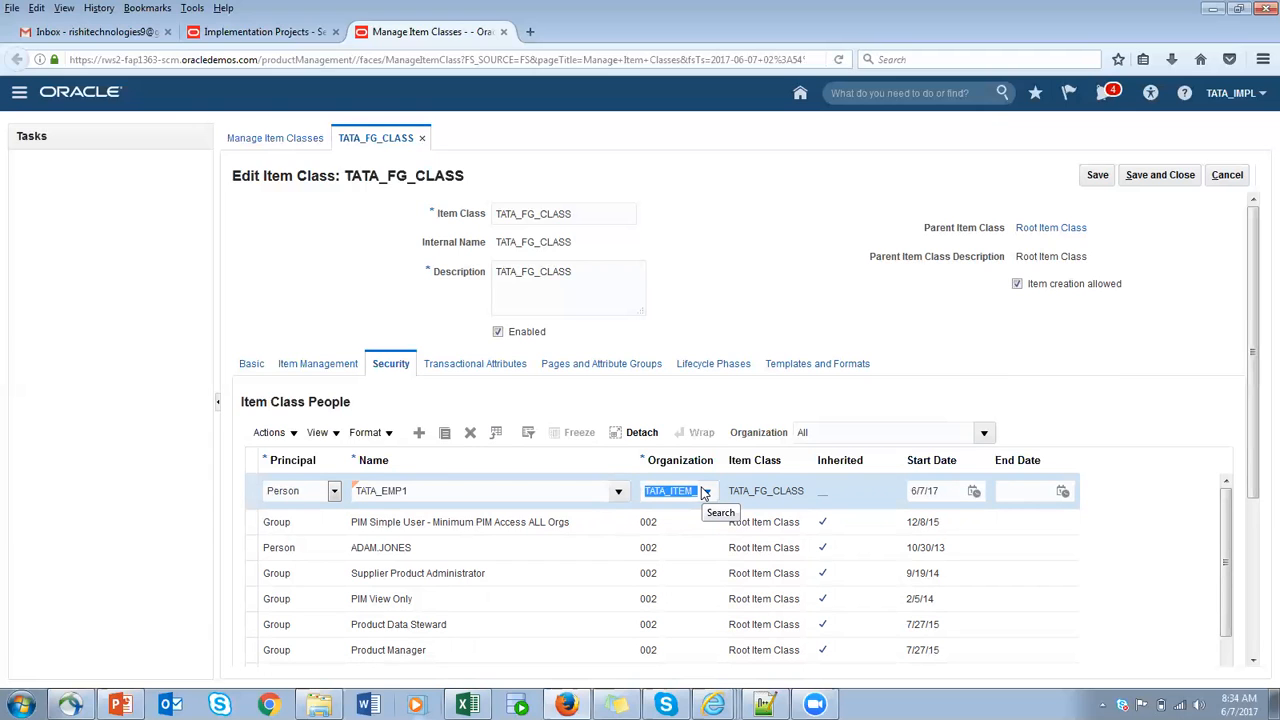
pyautogui.click(1086, 180)
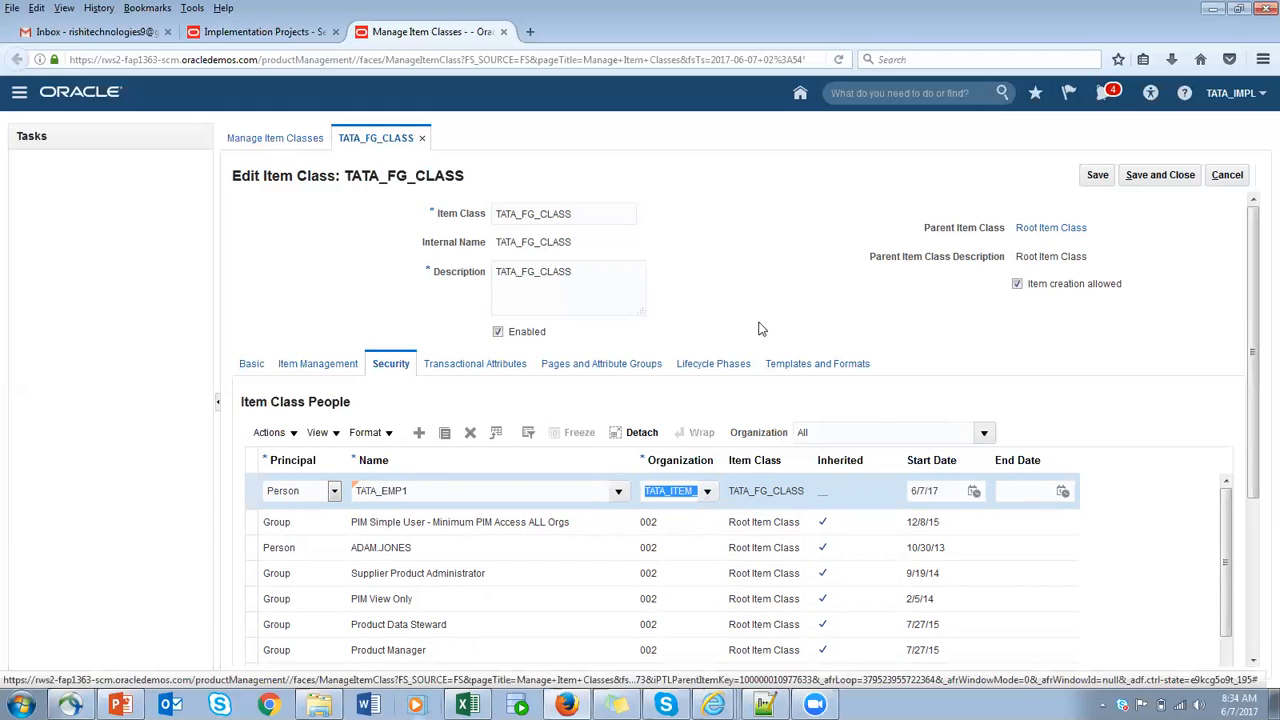
pyautogui.scroll(-2, 955, 415)
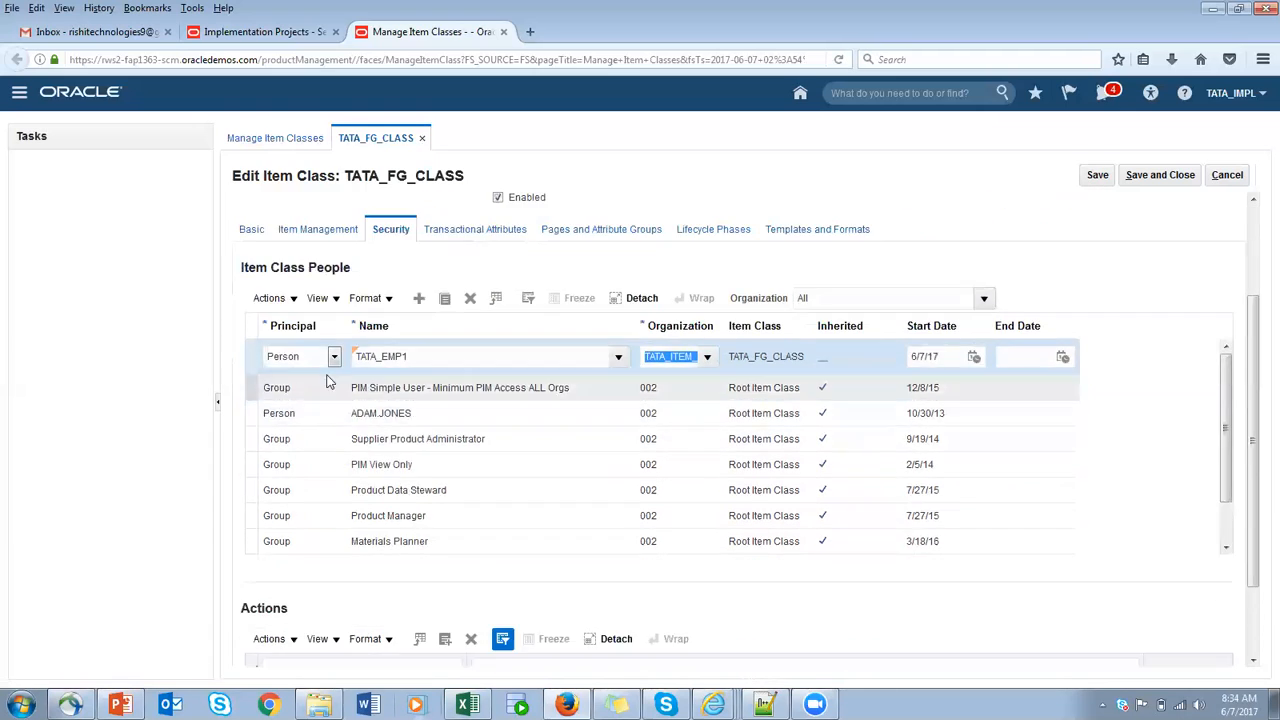
pyautogui.click(1099, 181)
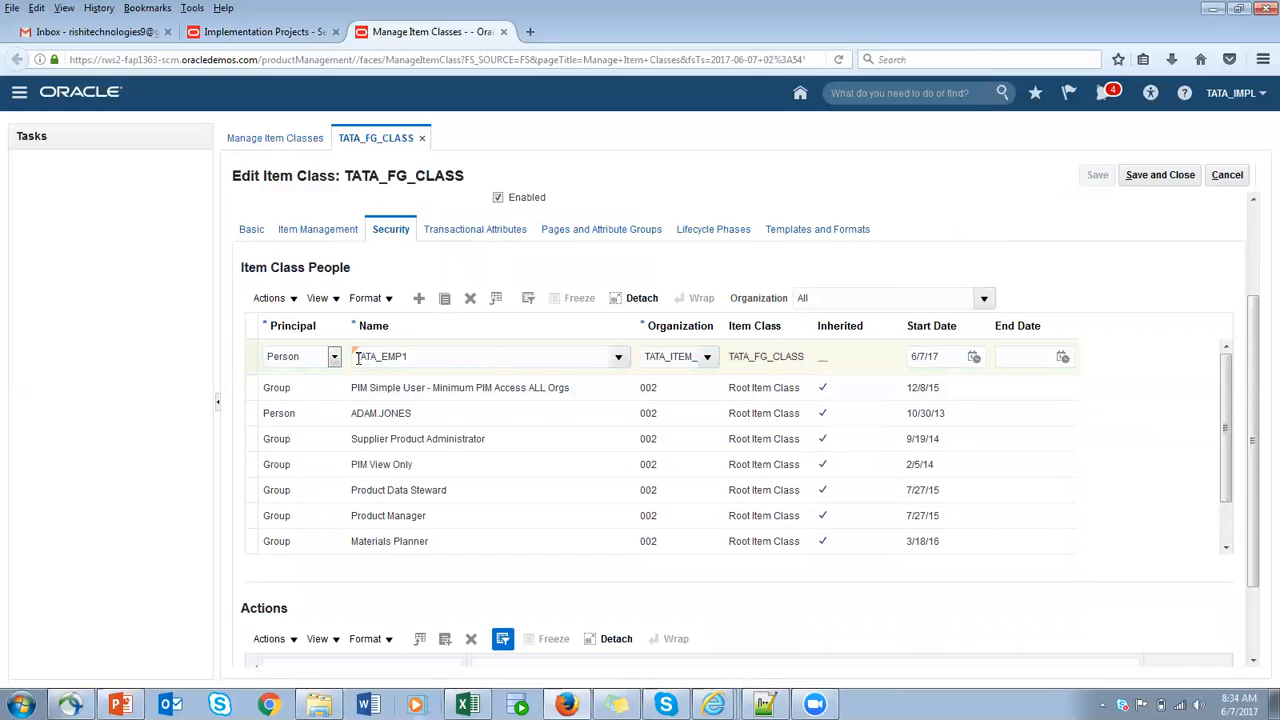
# - Start adding actions to the saved TATA_EMP1 row for TATA_ITEM_ORG and list all available actions with an unfiltered search
pyautogui.scroll(2, 428, 363)
pyautogui.doubleClick(427, 503)
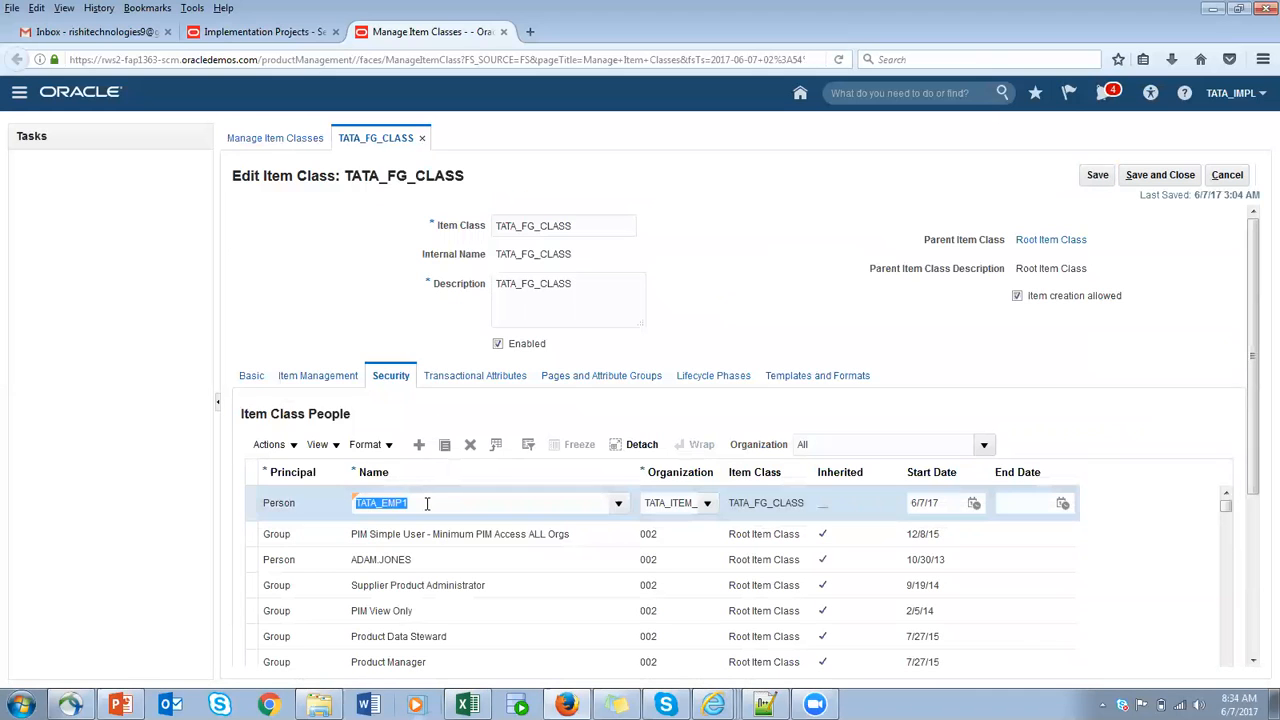
pyautogui.doubleClick(664, 503)
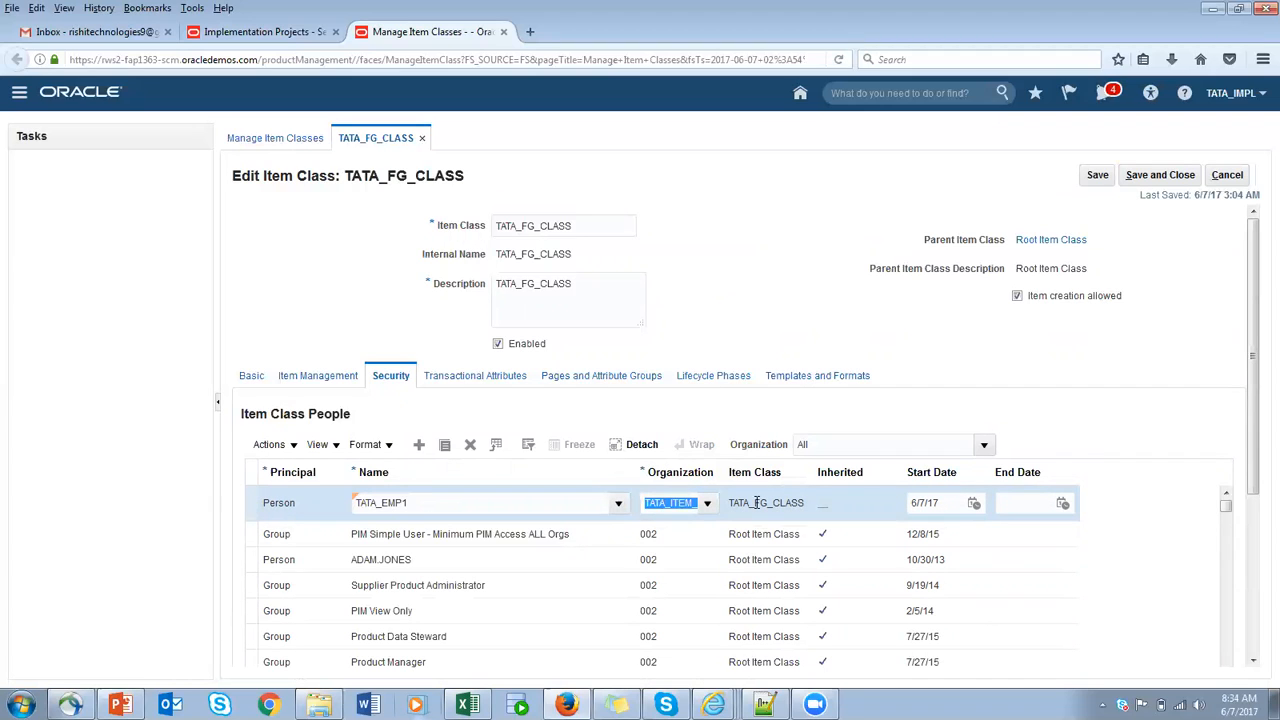
pyautogui.click(756, 503)
pyautogui.scroll(-3, 788, 504)
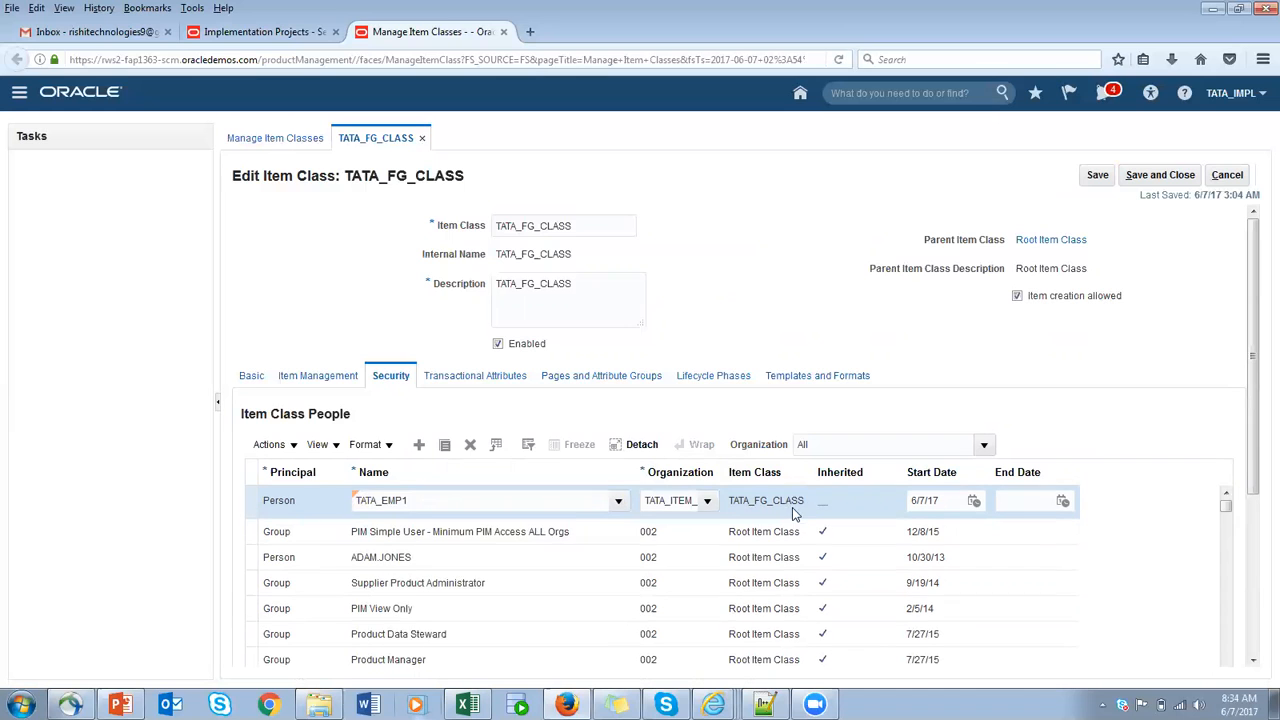
pyautogui.moveTo(1253, 372); pyautogui.dragTo(1258, 583)
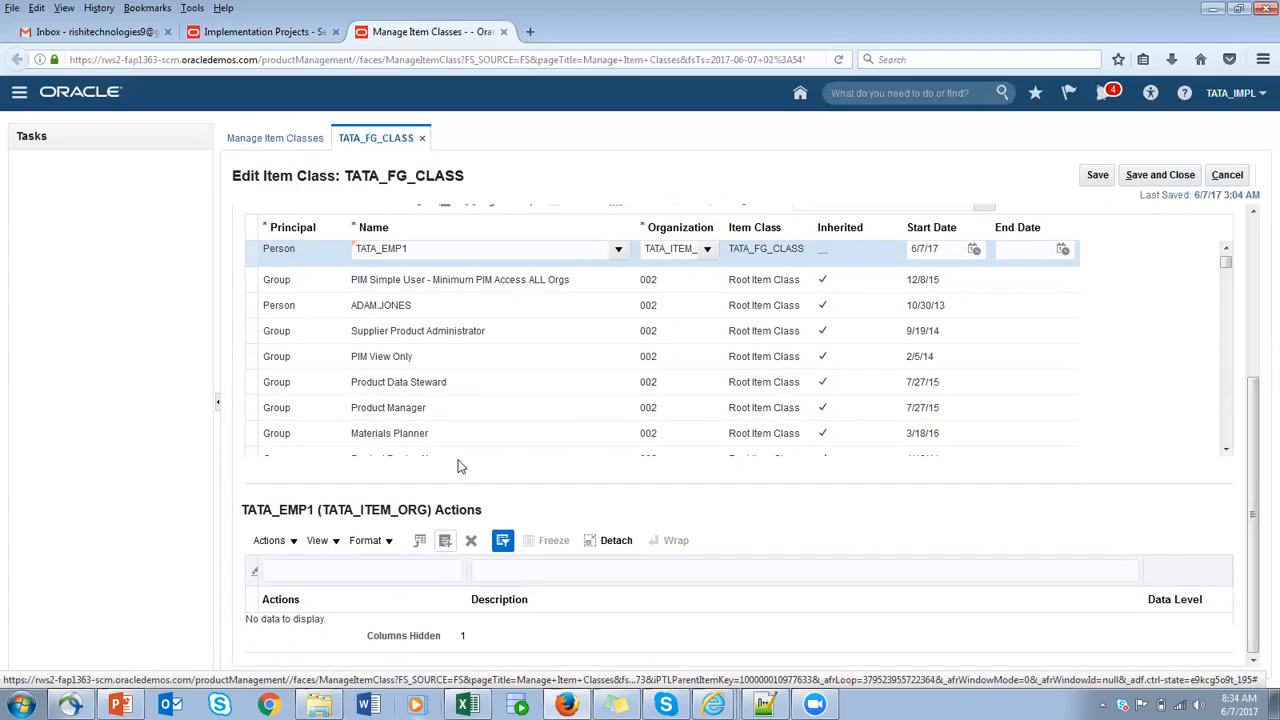
pyautogui.click(446, 545)
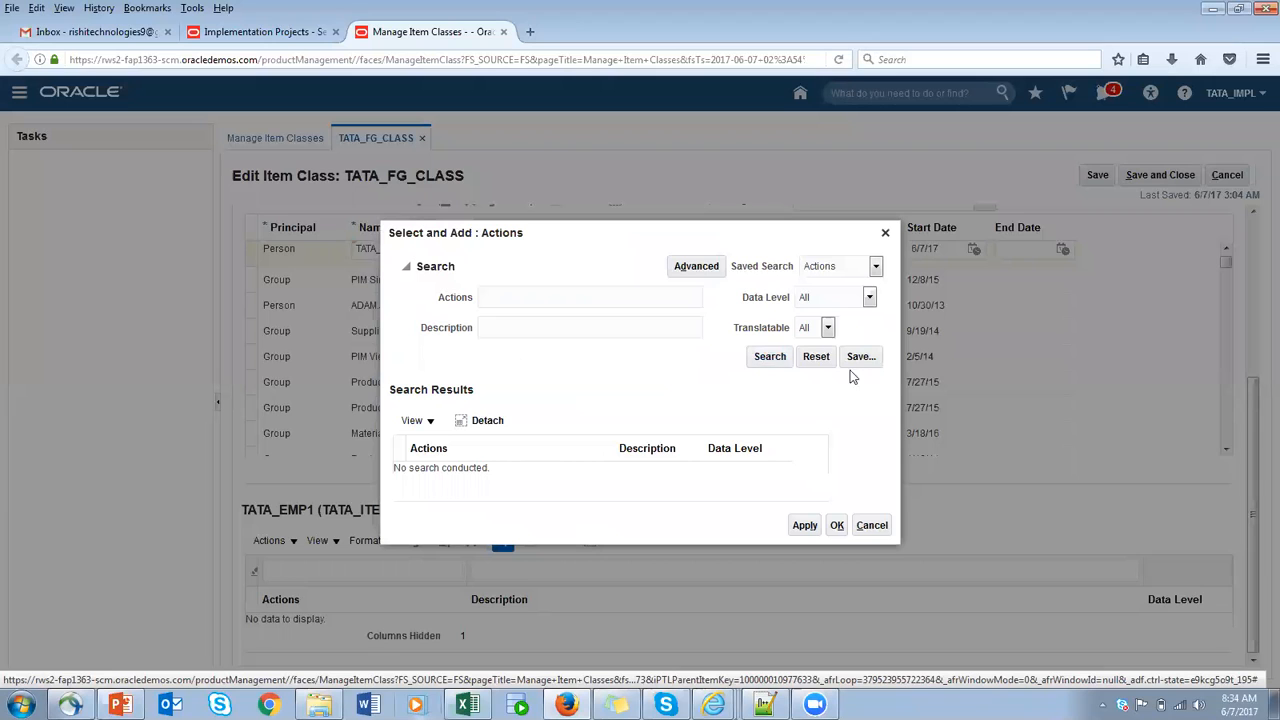
pyautogui.click(765, 358)
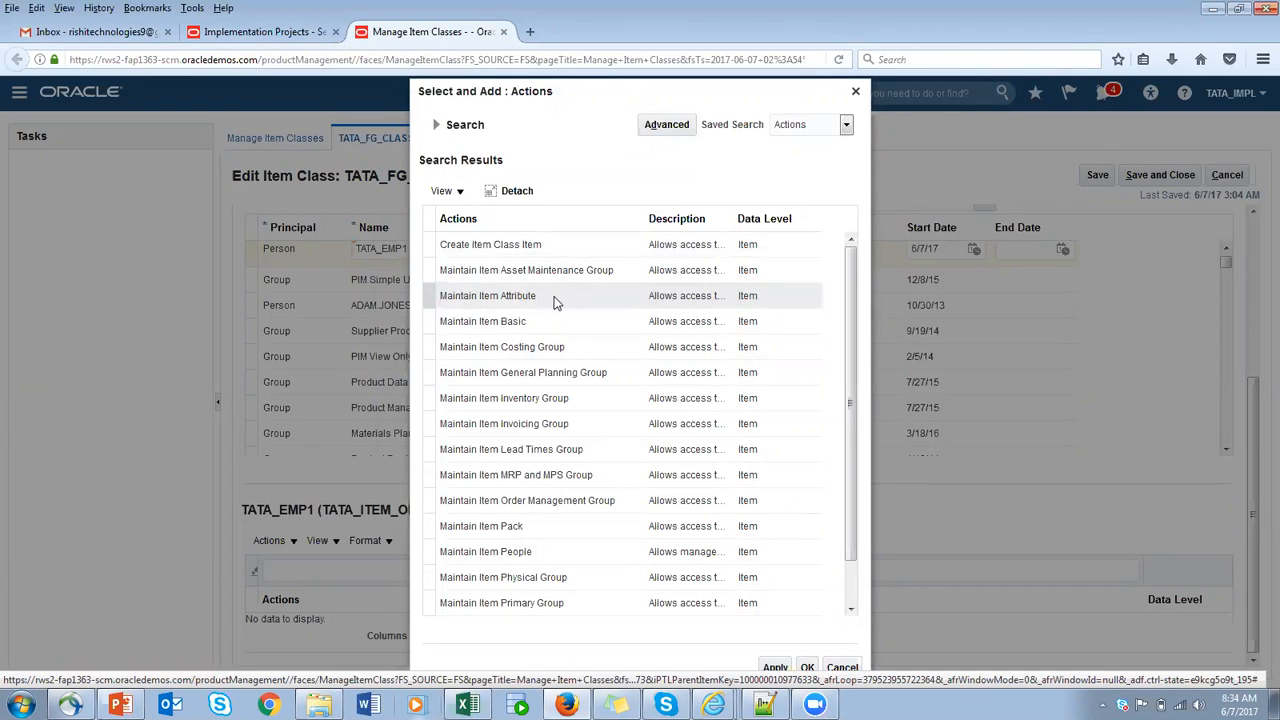
pyautogui.scroll(-1, 853, 332)
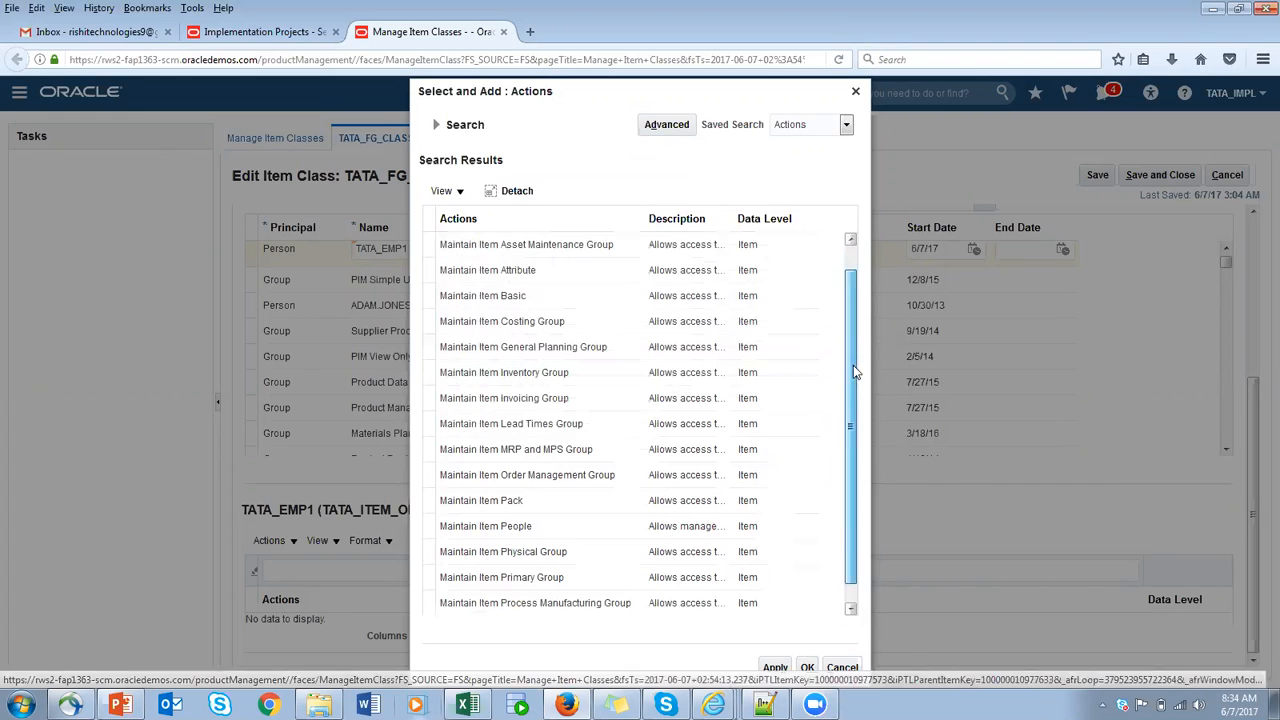
pyautogui.scroll(-1, 620, 535)
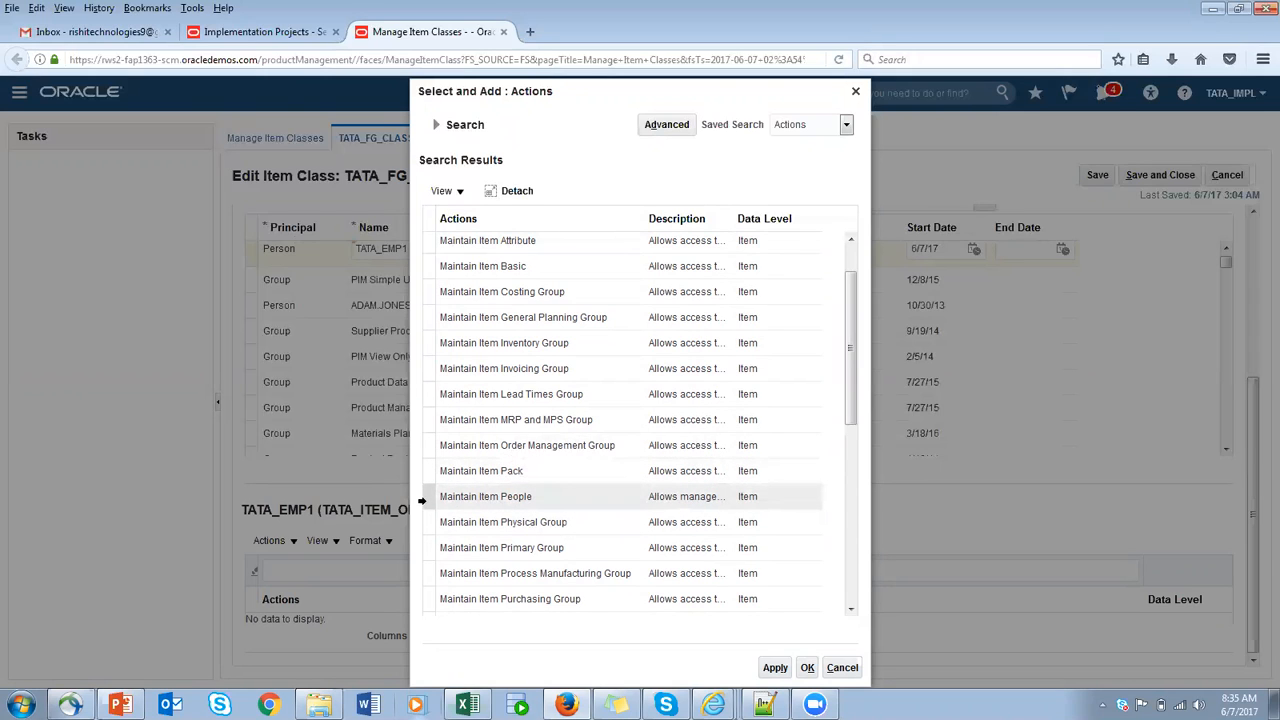
# - Try selecting the individual actions Maintain Item People and Read in the action search results
pyautogui.click(424, 497)
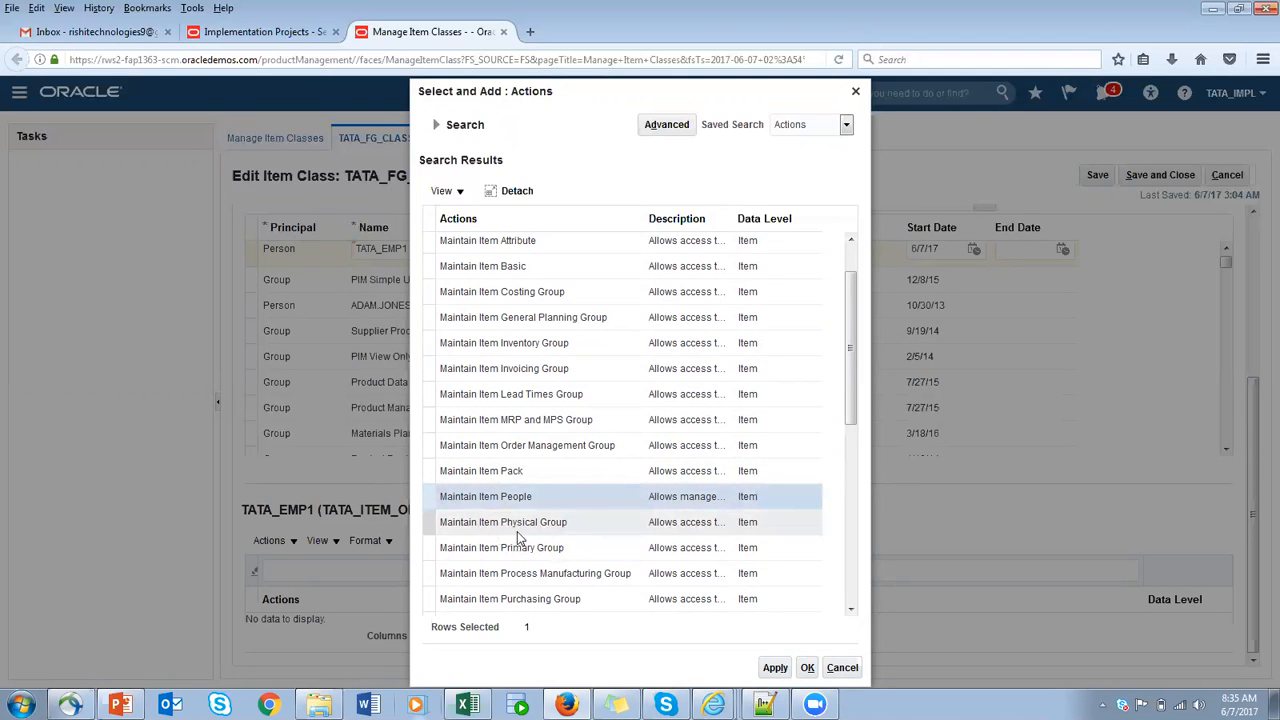
pyautogui.moveTo(850, 385); pyautogui.dragTo(850, 455)
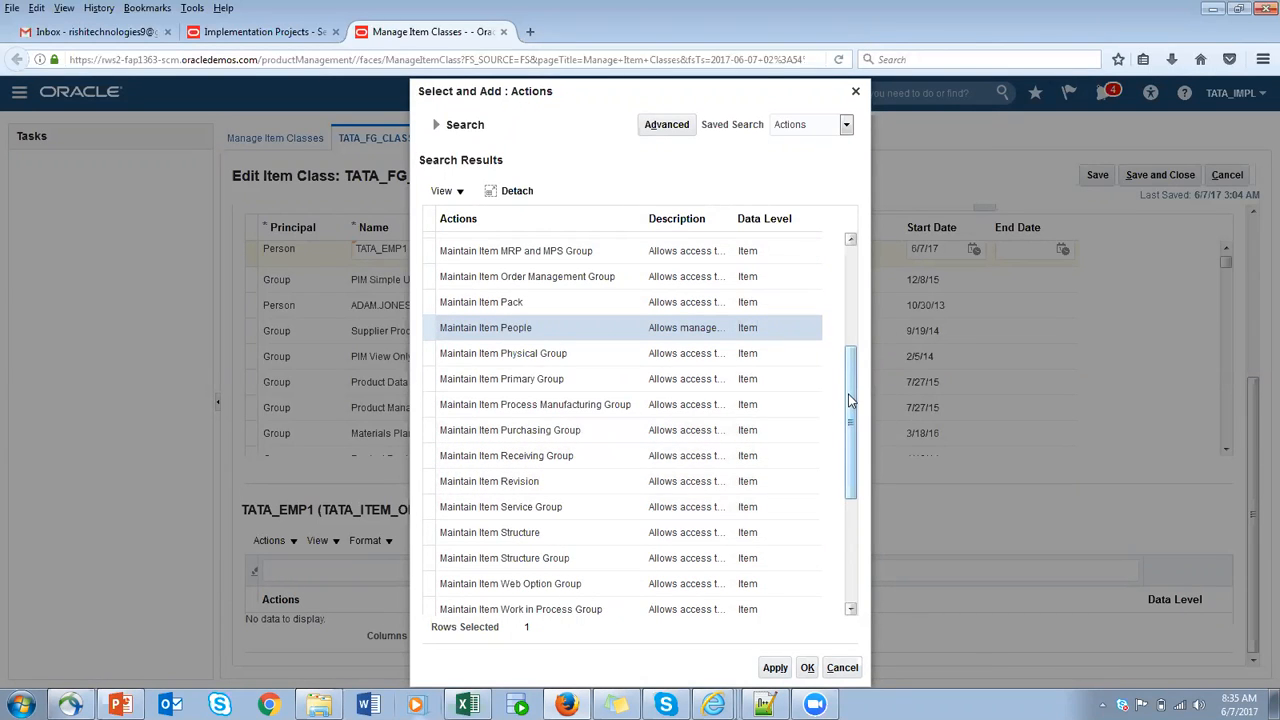
pyautogui.click(851, 549)
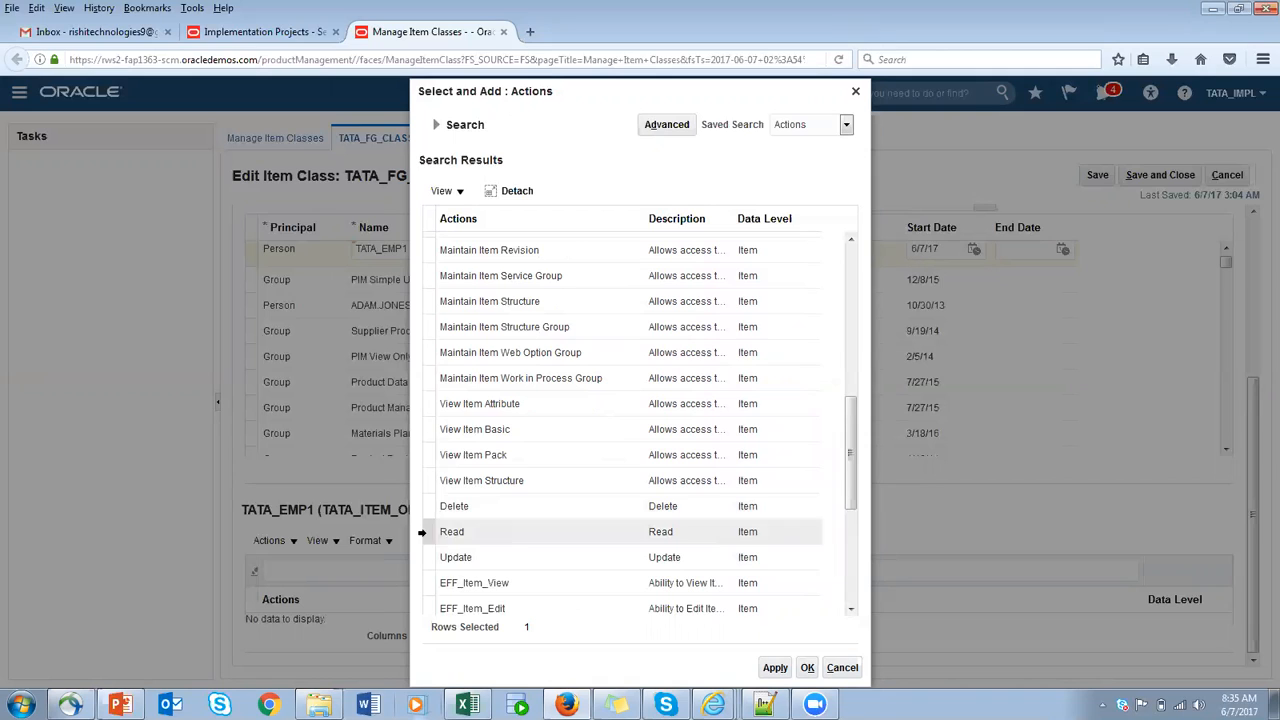
pyautogui.click(432, 532)
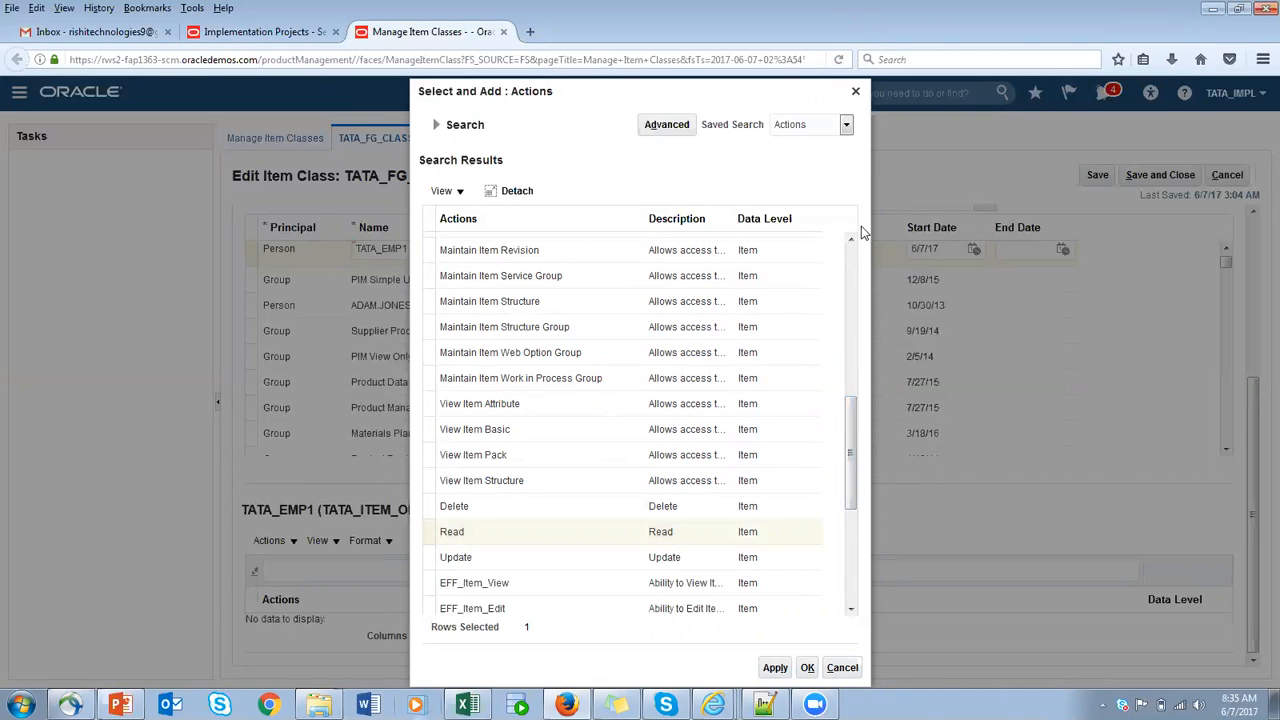
pyautogui.moveTo(857, 441); pyautogui.dragTo(855, 245)
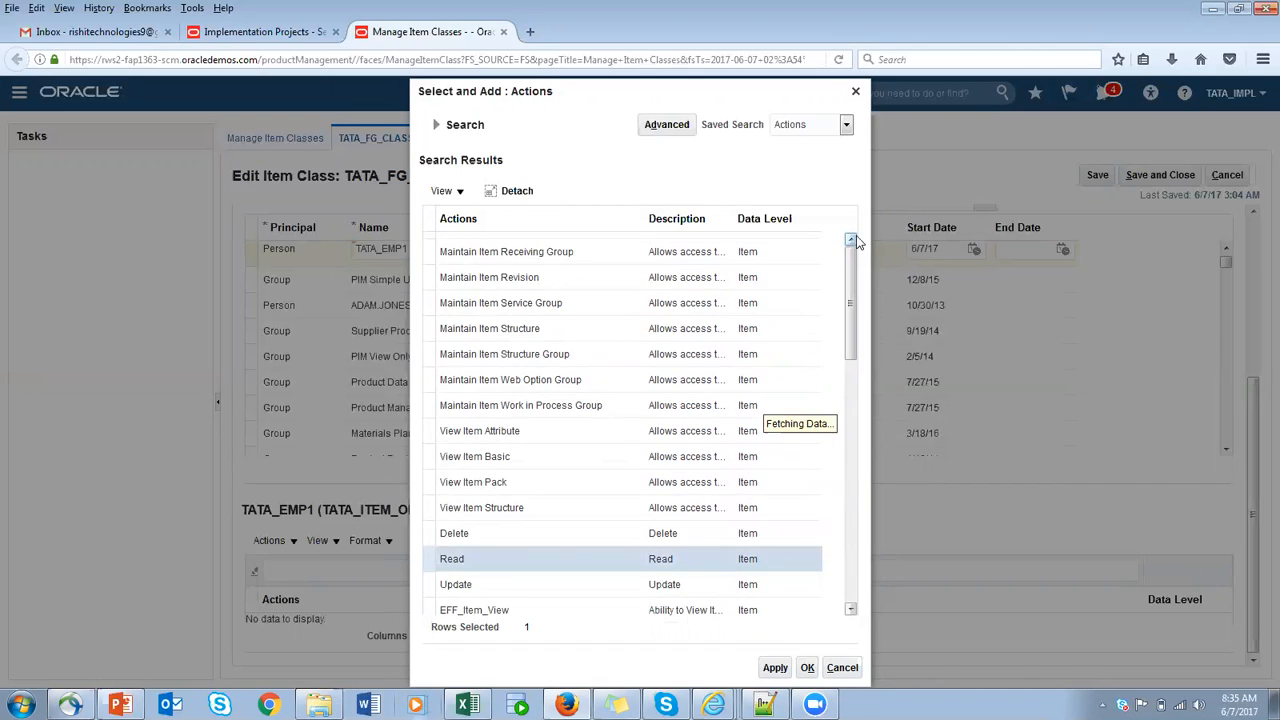
# - Add all listed actions to TATA_EMP1 for TATA_ITEM_ORG, save the item class, and review the assigned actions
pyautogui.click(590, 298)
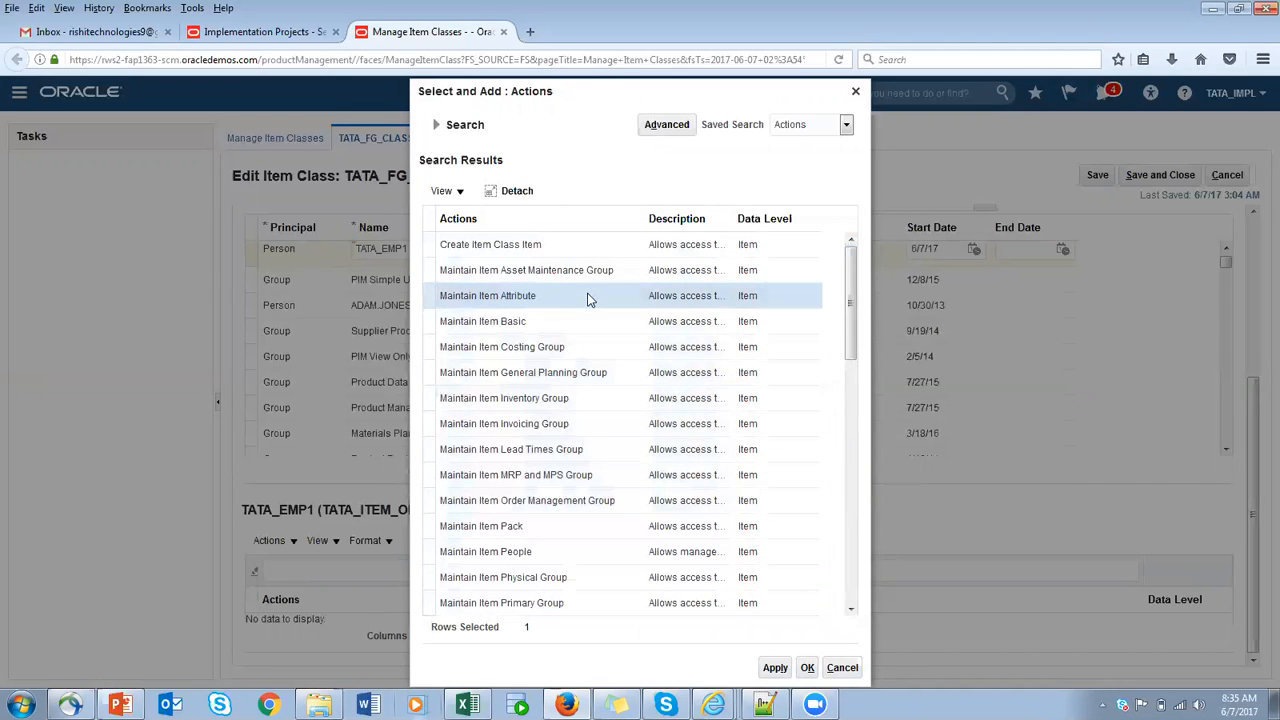
pyautogui.hotkey('ctrl', 'a')
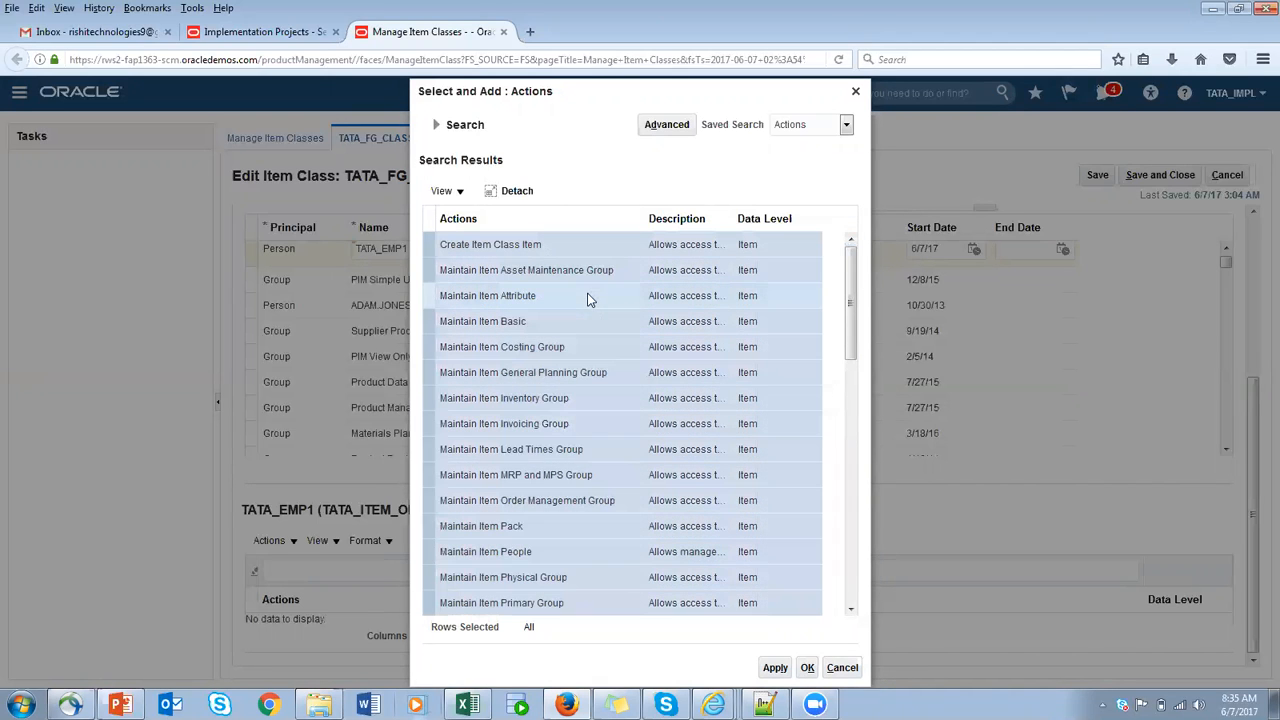
pyautogui.click(804, 668)
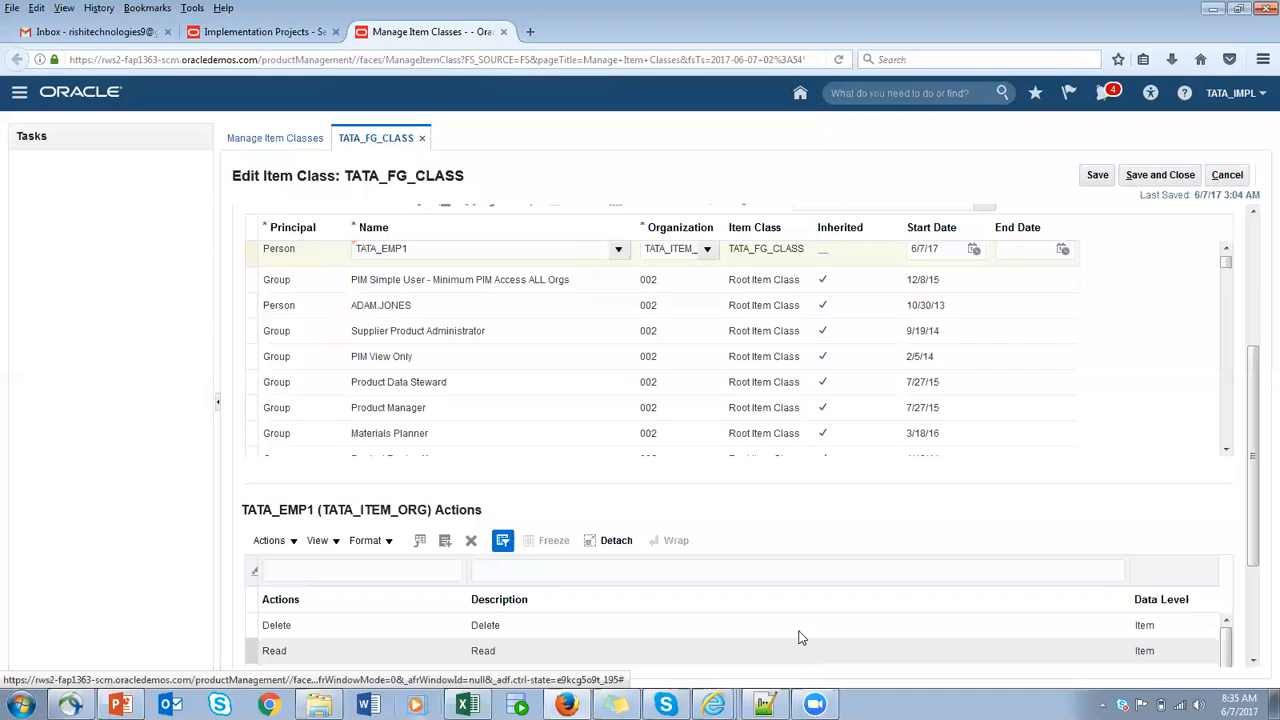
pyautogui.click(1097, 179)
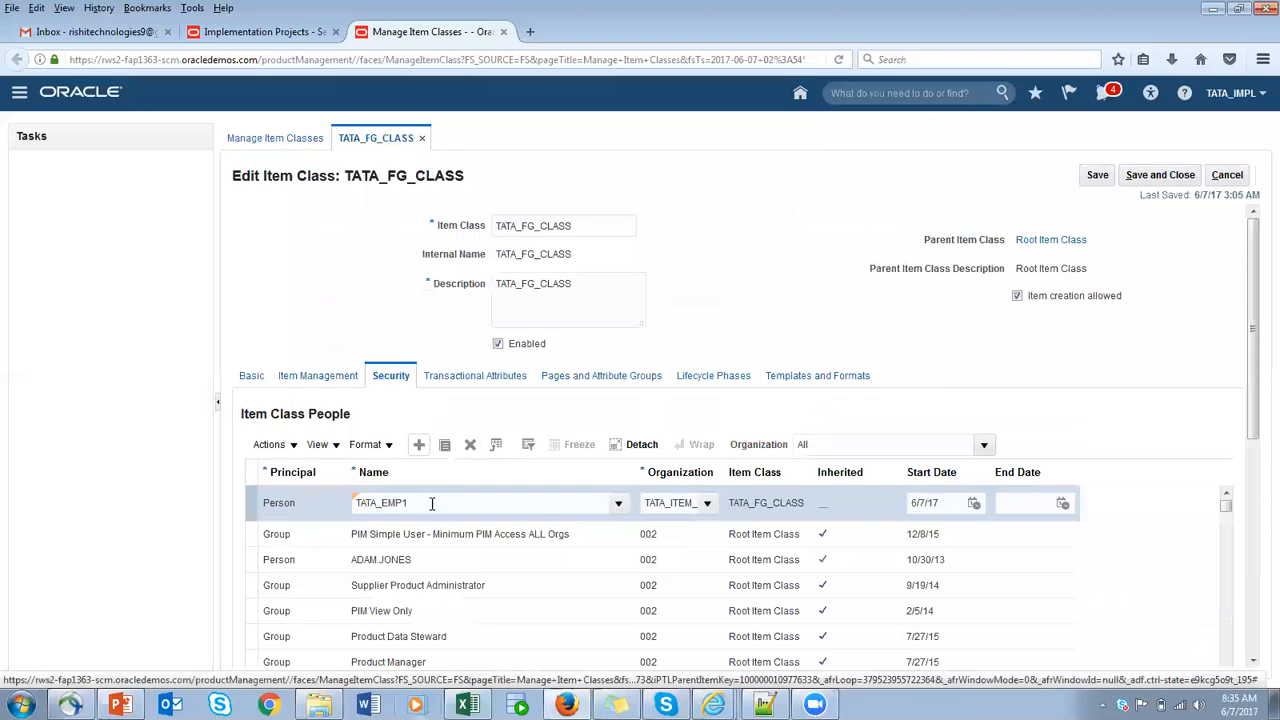
pyautogui.moveTo(335, 503); pyautogui.dragTo(455, 503)
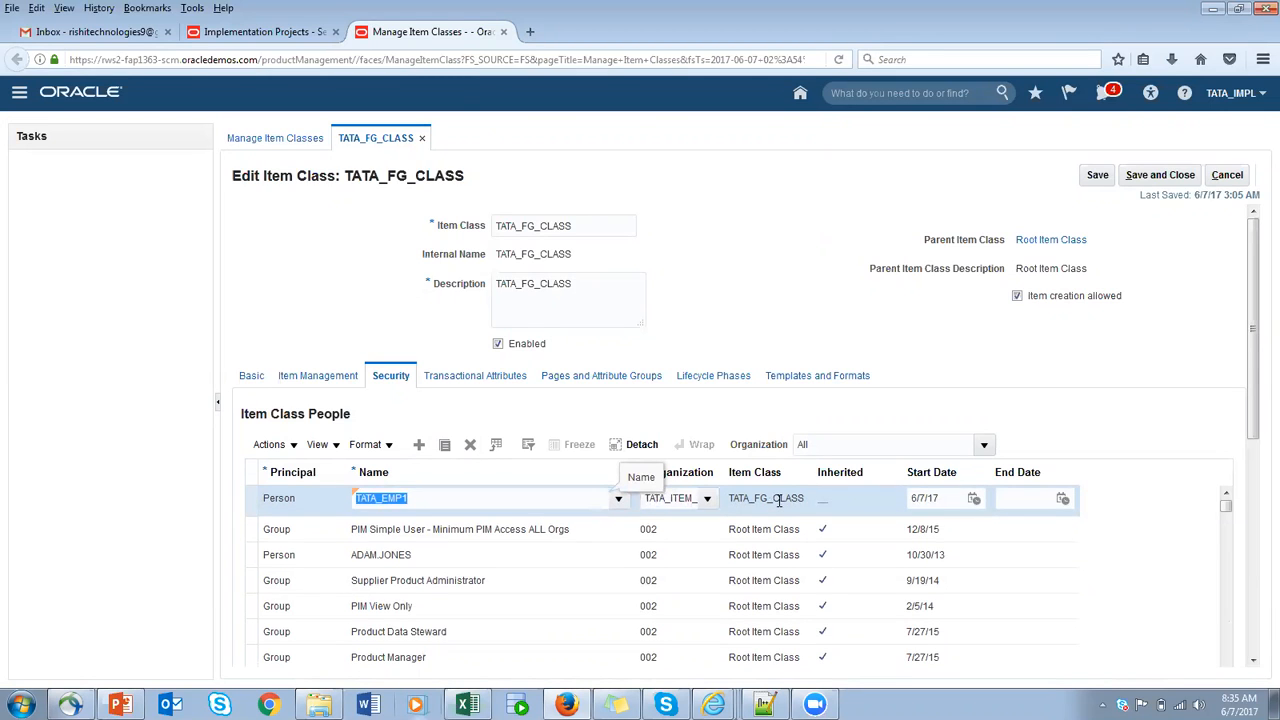
pyautogui.moveTo(1253, 400); pyautogui.dragTo(1258, 562)
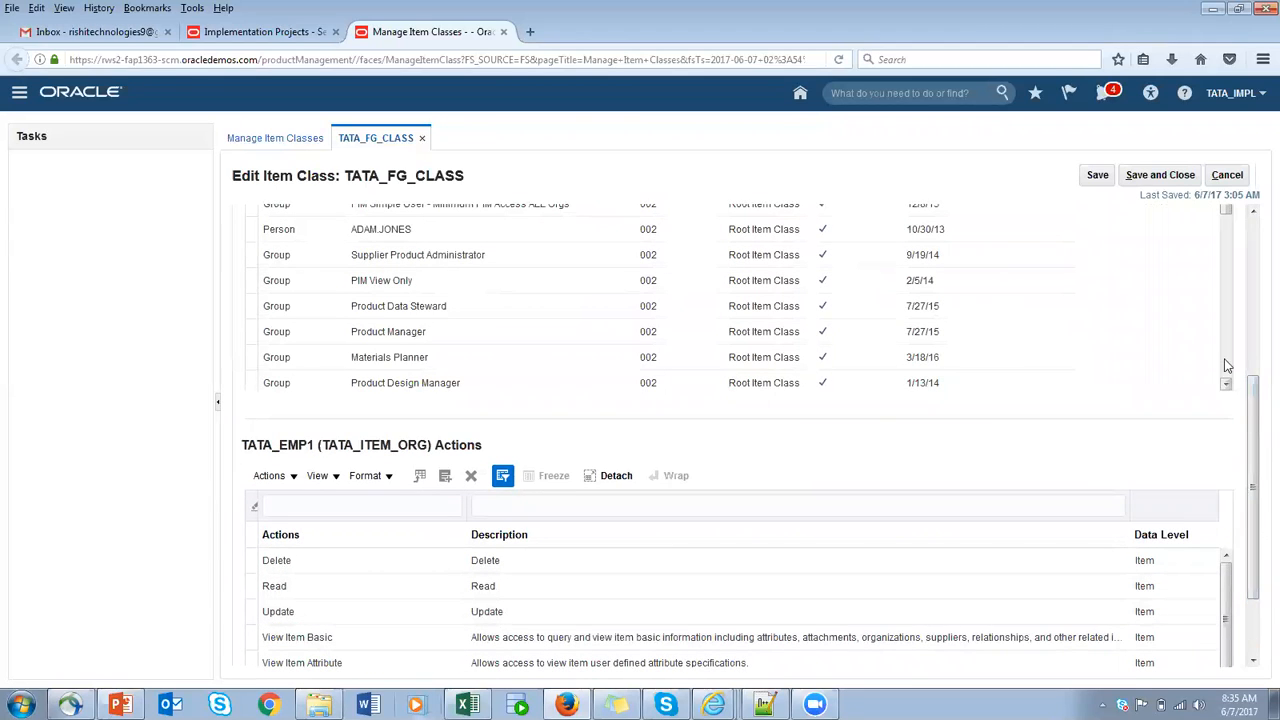
# - Add another Item Class People row with Person as its principal and TATA_EMP1 as its name
pyautogui.moveTo(1258, 407); pyautogui.dragTo(1256, 258)
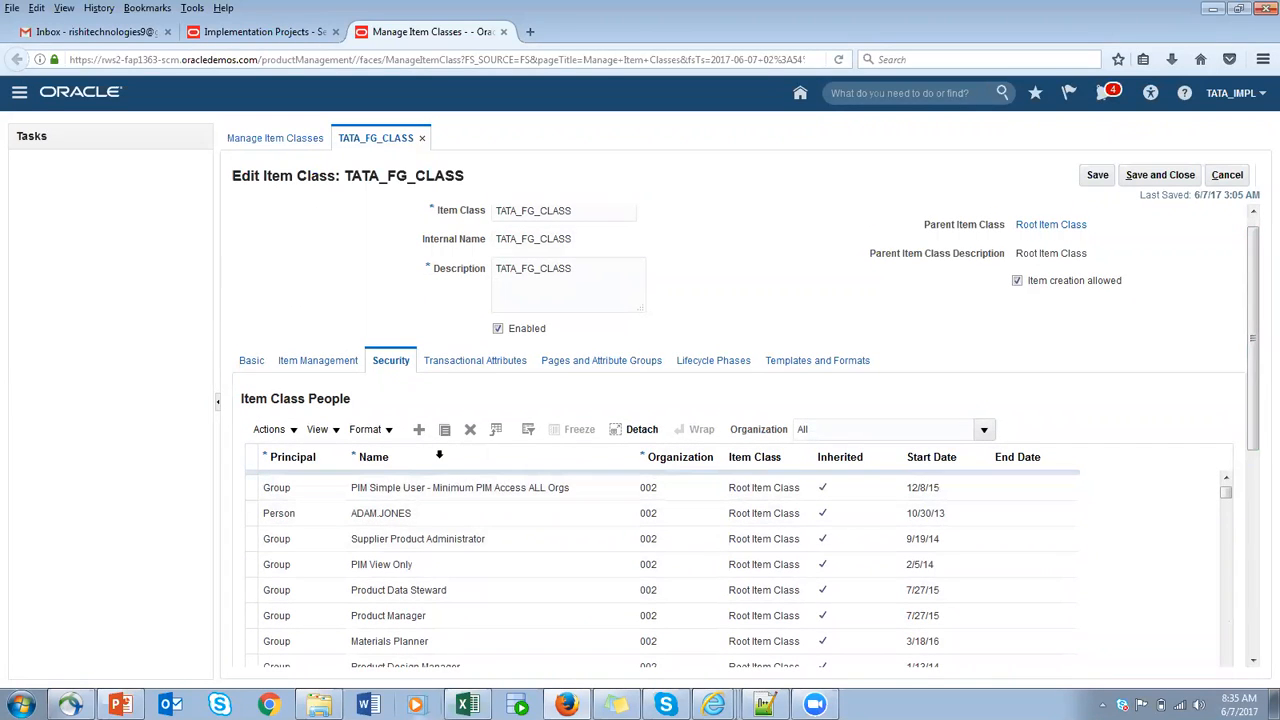
pyautogui.click(419, 439)
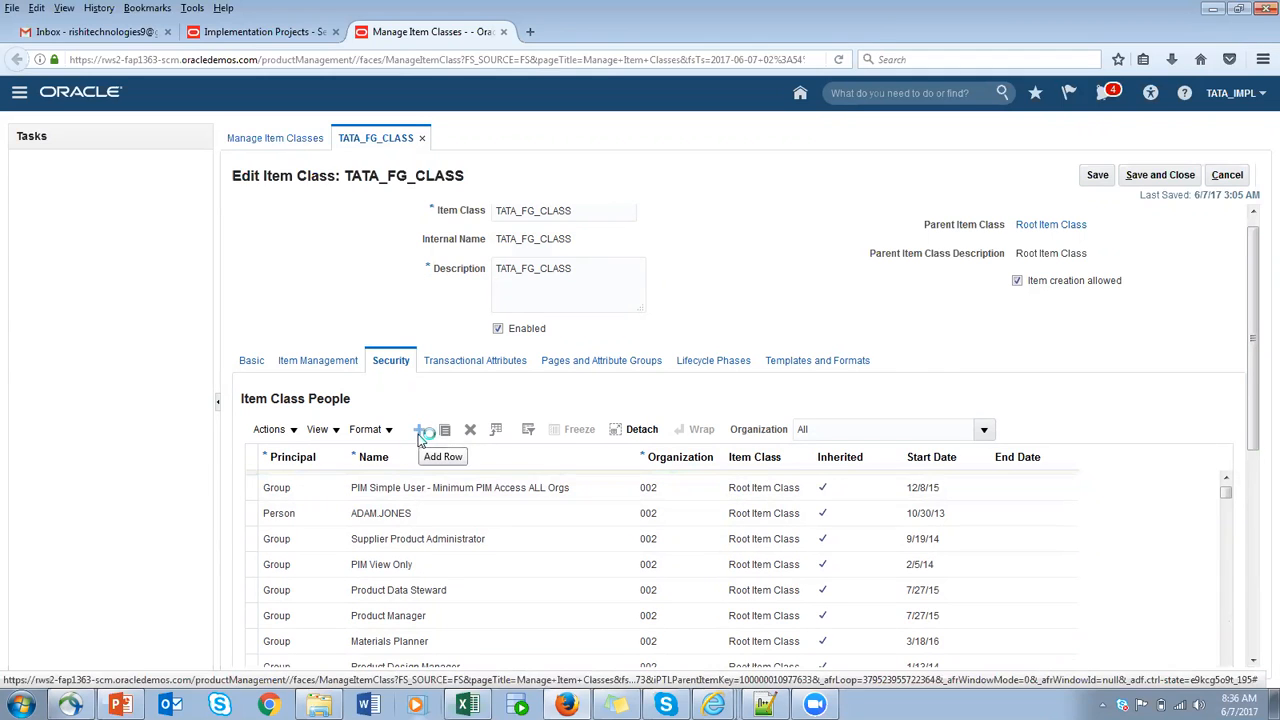
pyautogui.click(336, 488)
pyautogui.click(300, 522)
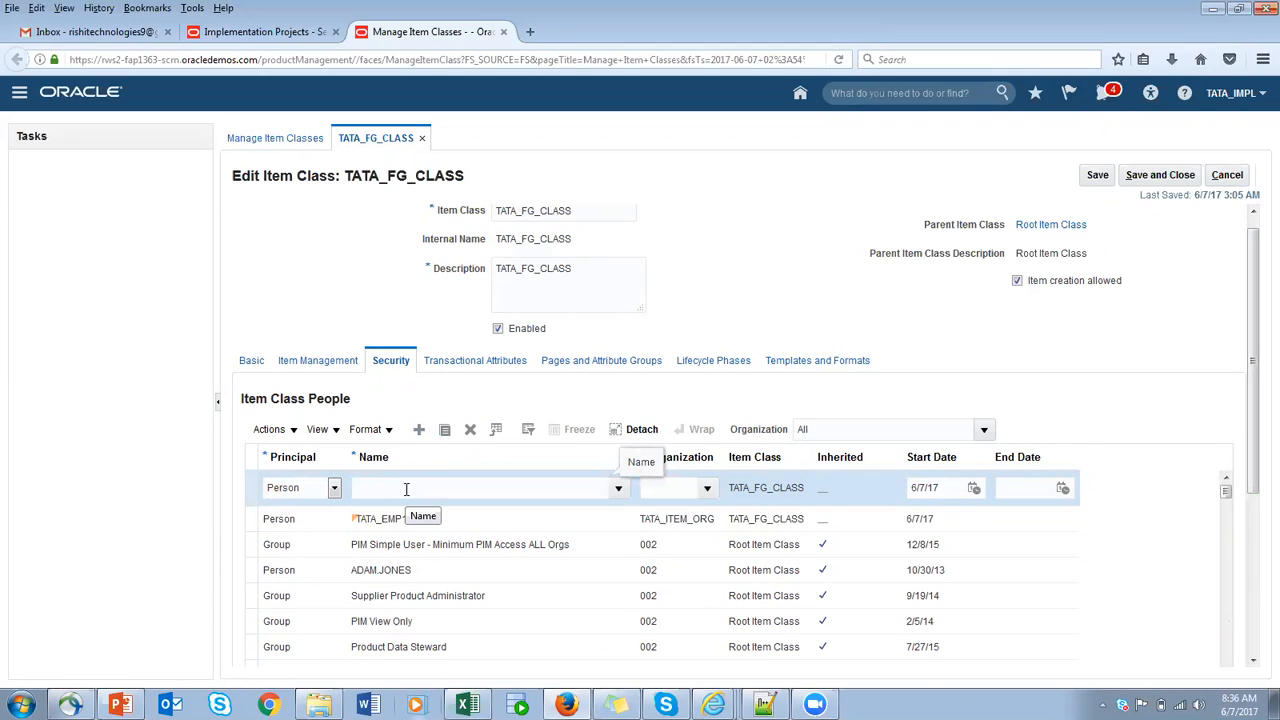
pyautogui.press('Tab')
pyautogui.click(555, 372)
pyautogui.click(730, 586)
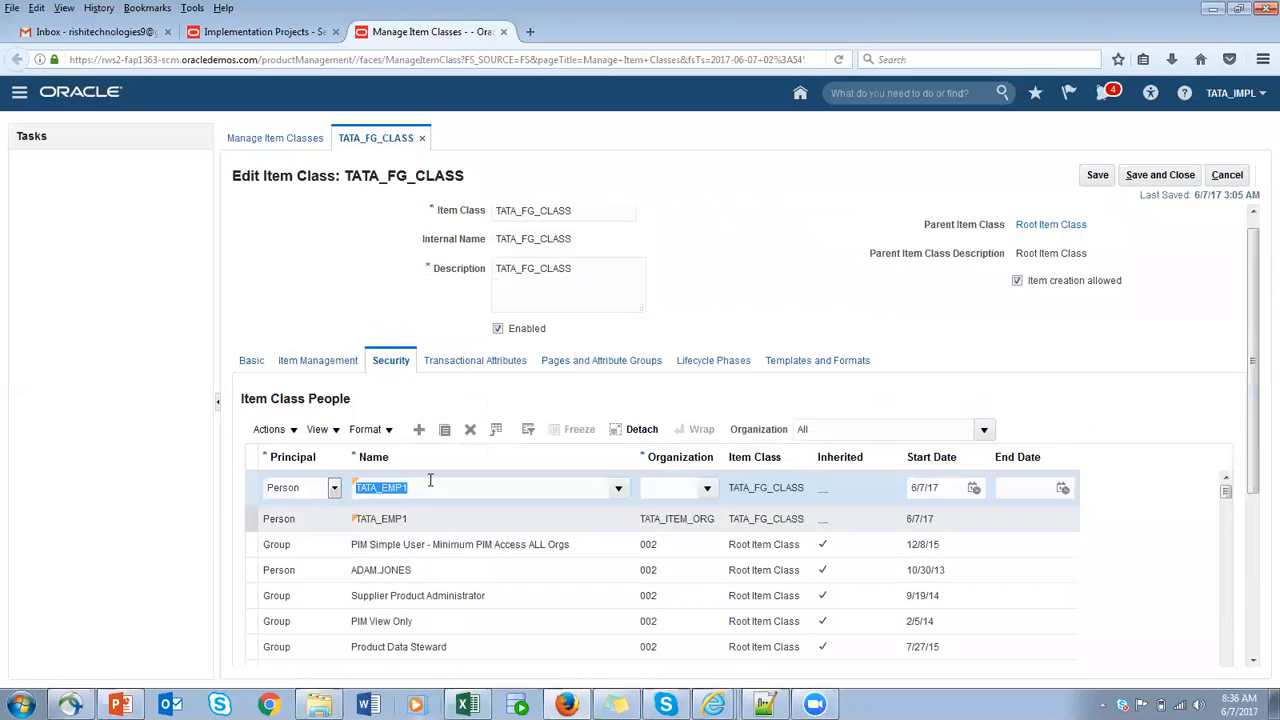
# - Search the organizations for TATA and assign TATA_BANG_ORG to the second TATA_EMP1 row
pyautogui.click(667, 494)
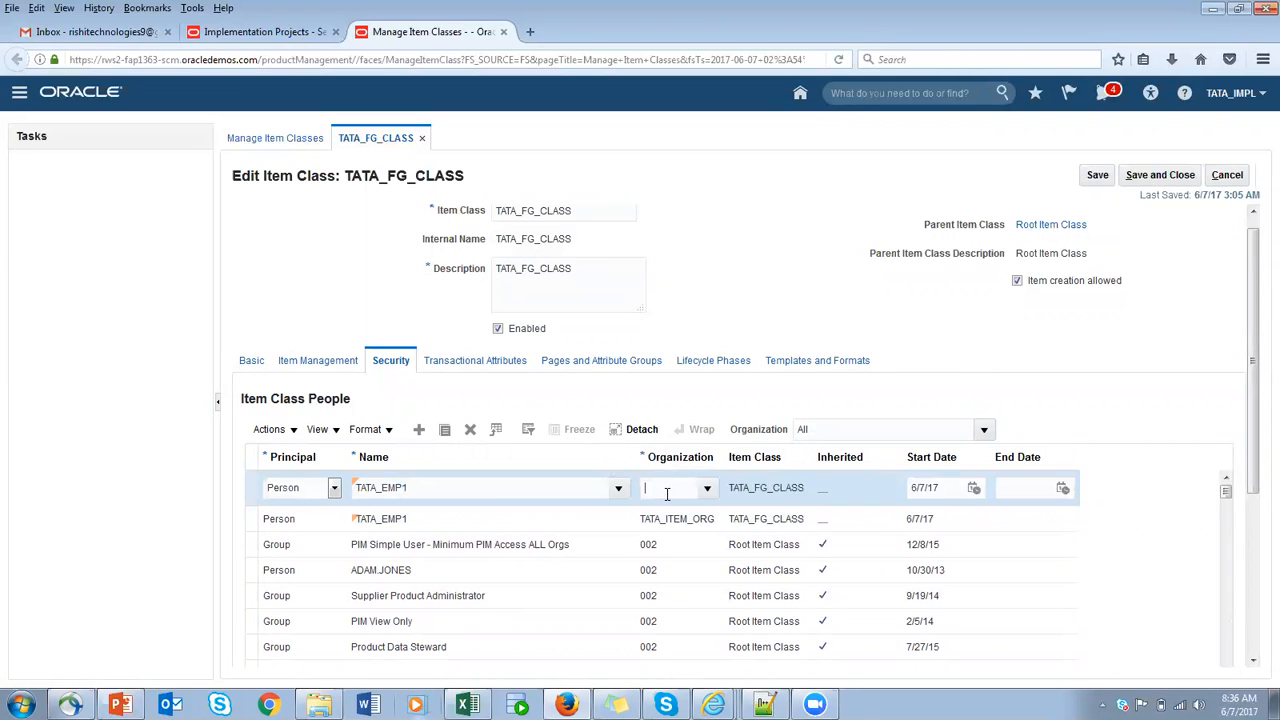
pyautogui.press('Tab')
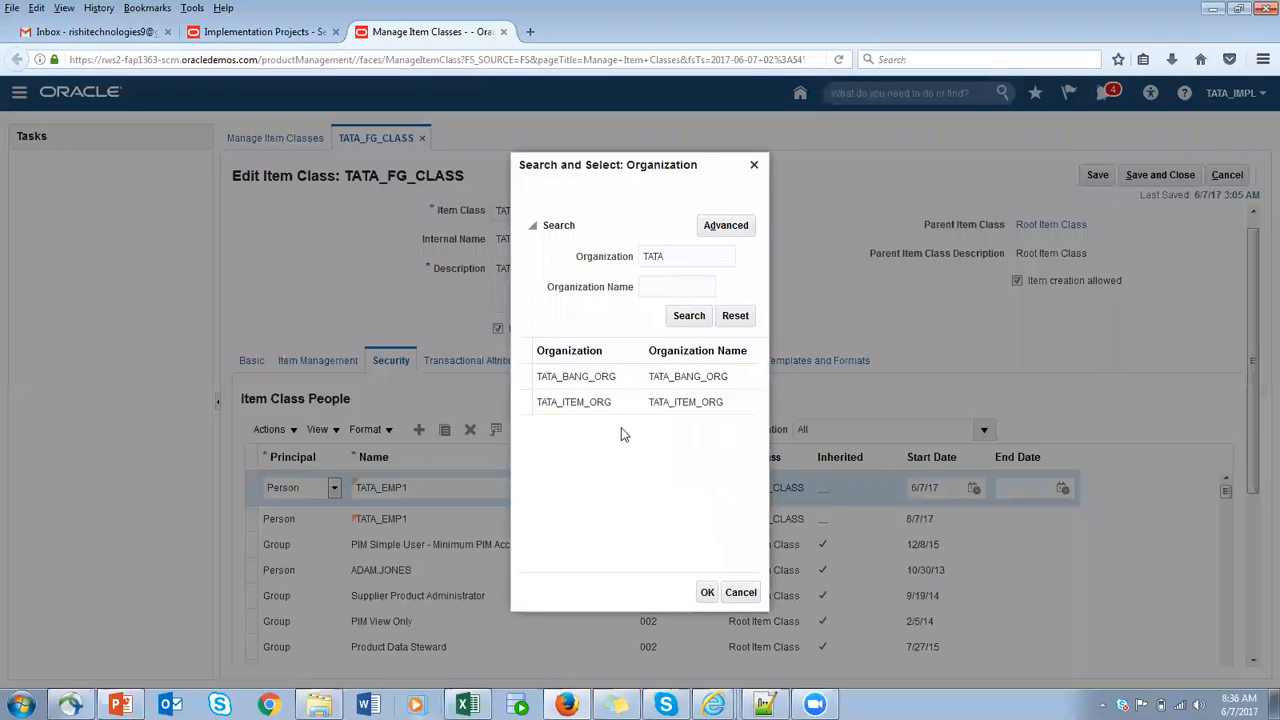
pyautogui.click(545, 376)
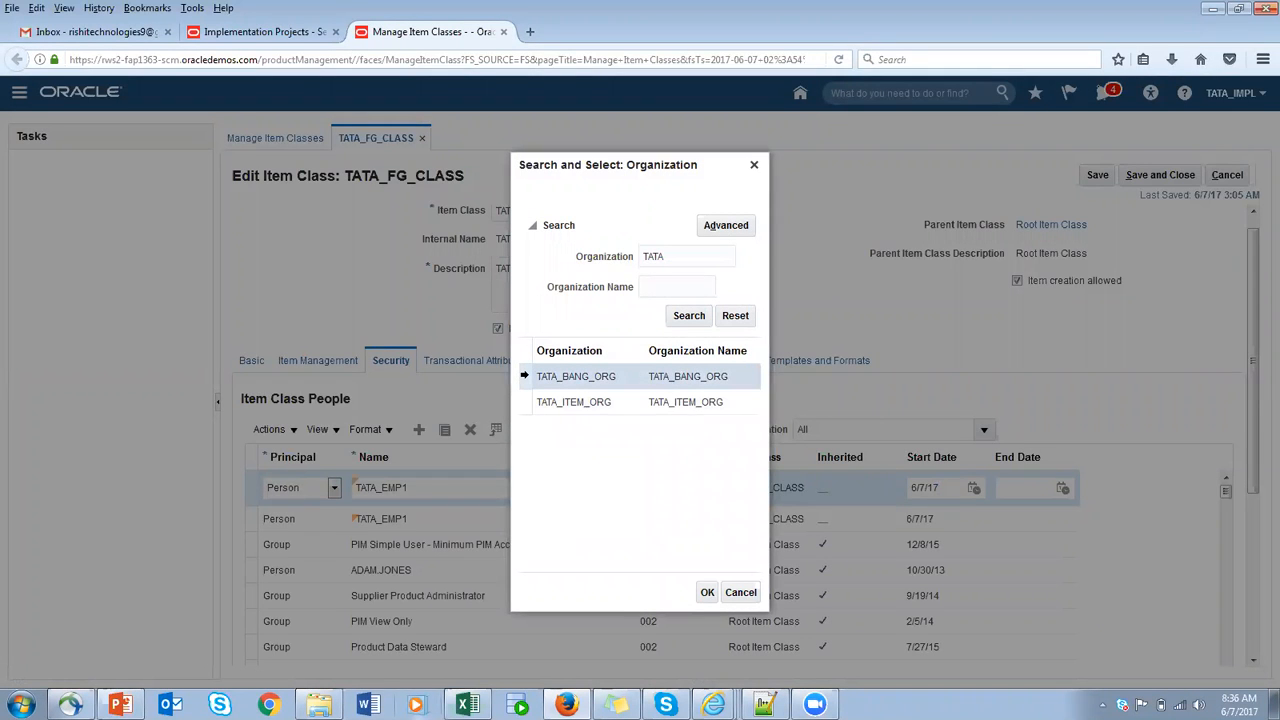
pyautogui.click(709, 592)
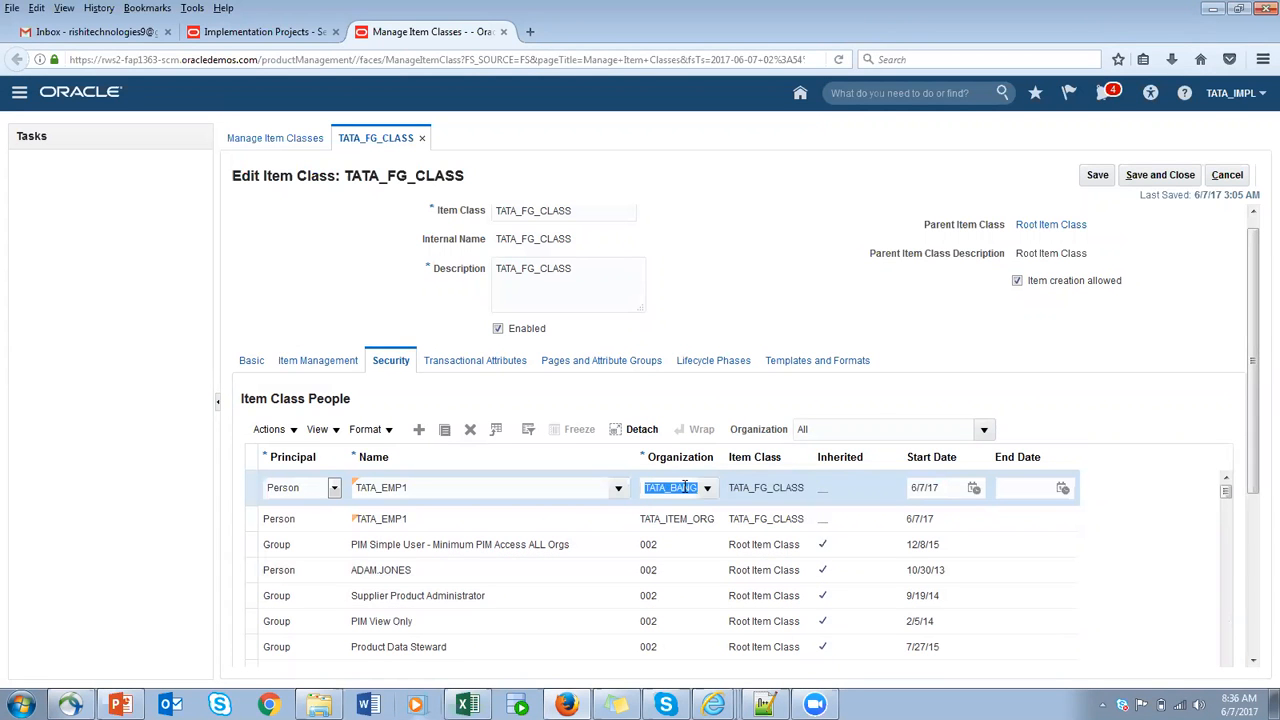
pyautogui.moveTo(1258, 320); pyautogui.dragTo(1257, 488)
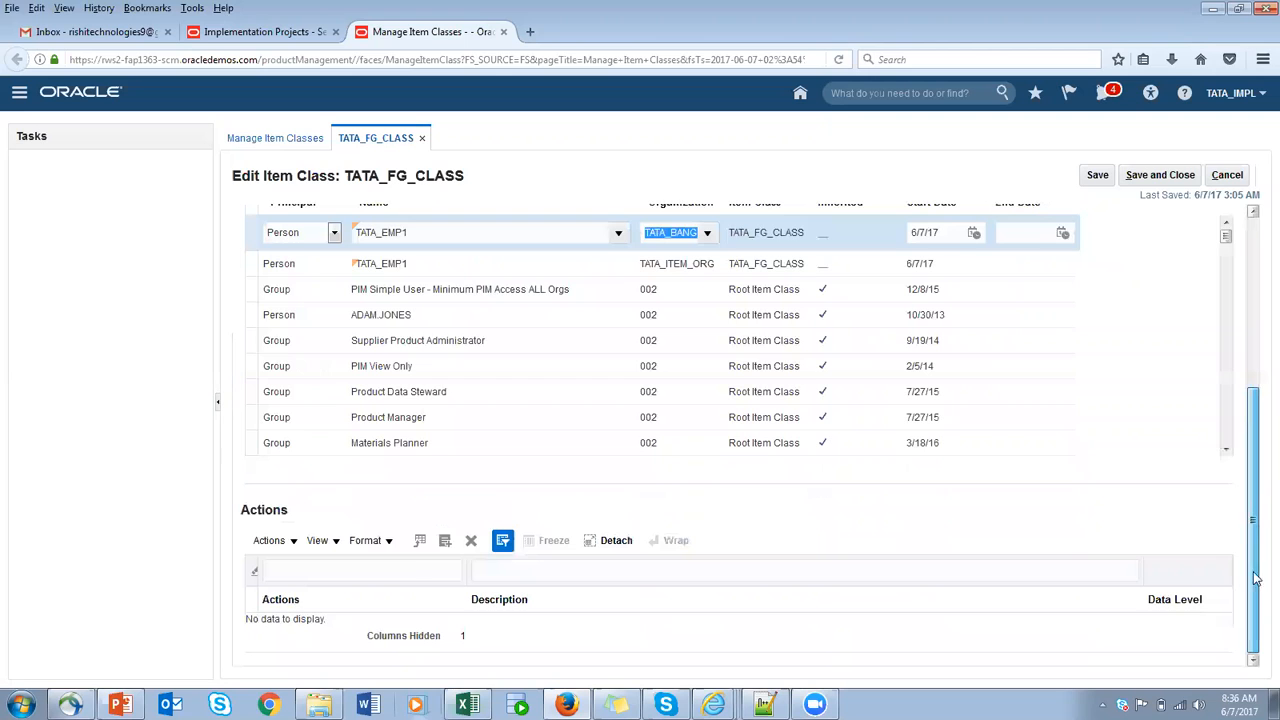
# - Add all listed item actions to the TATA_EMP1 row for TATA_BANG_ORG and save the item class
pyautogui.click(446, 543)
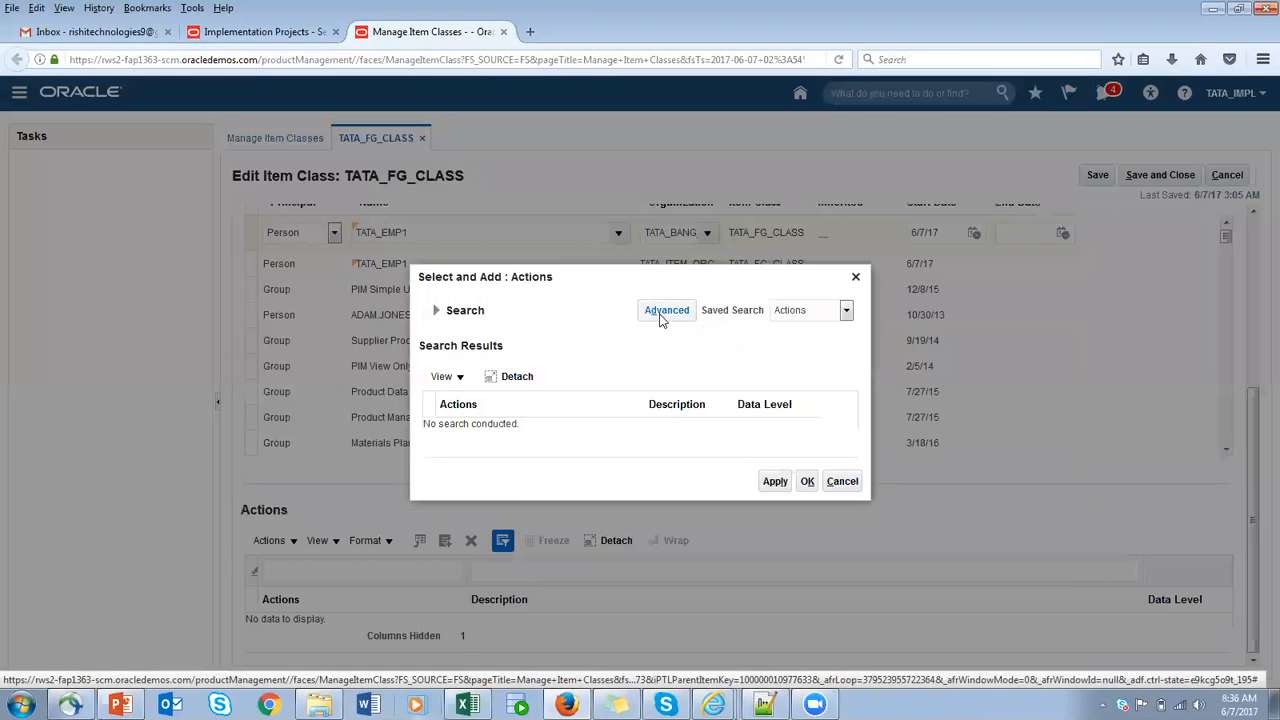
pyautogui.click(665, 311)
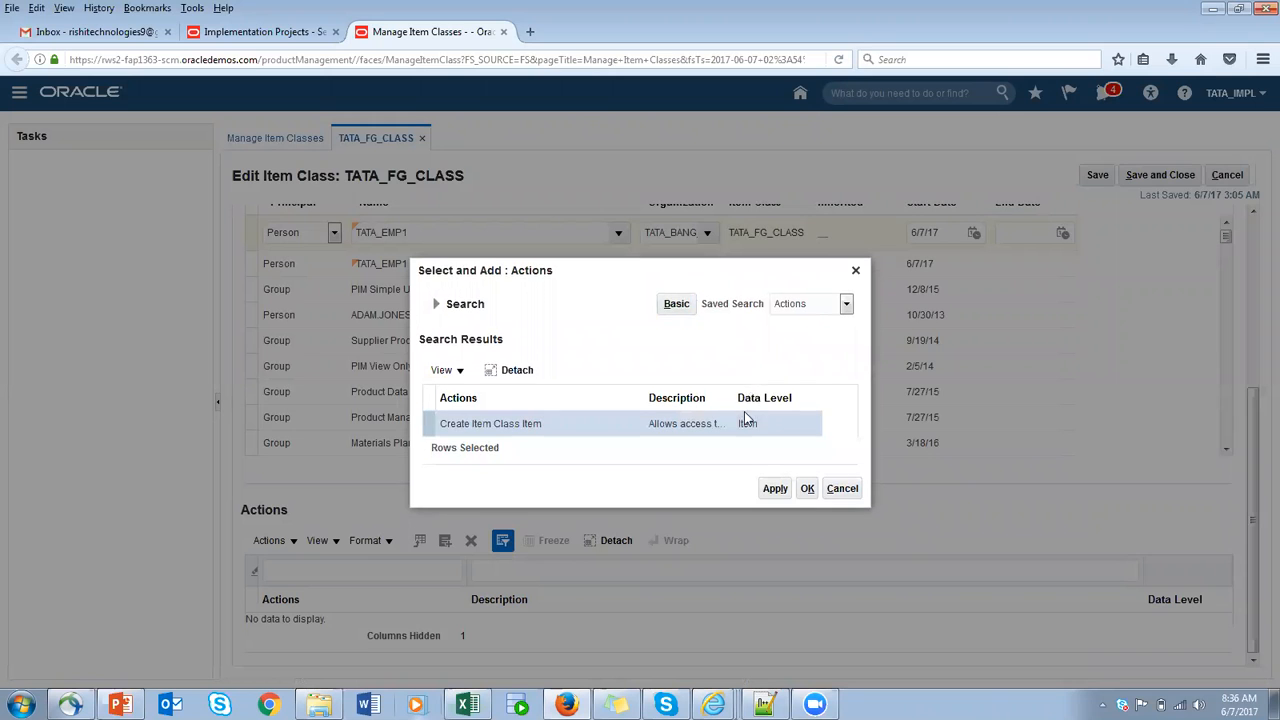
pyautogui.click(436, 304)
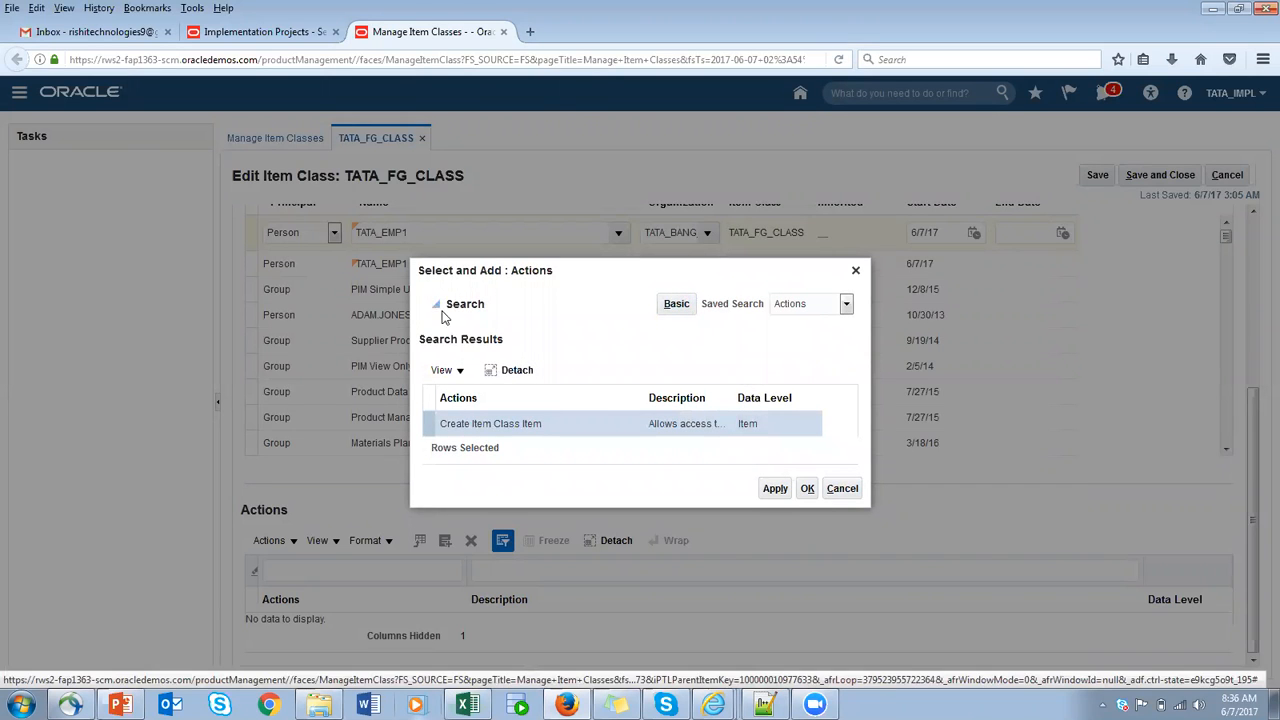
pyautogui.click(769, 350)
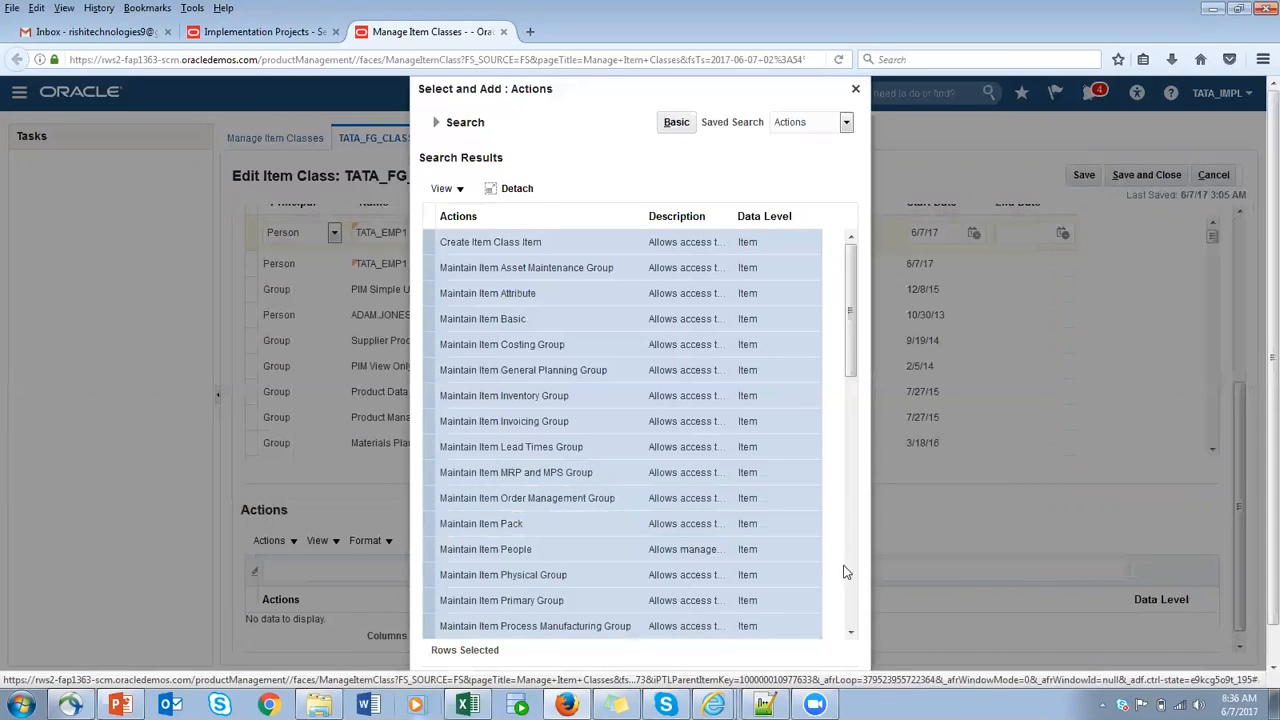
pyautogui.scroll(-1, 1270, 200)
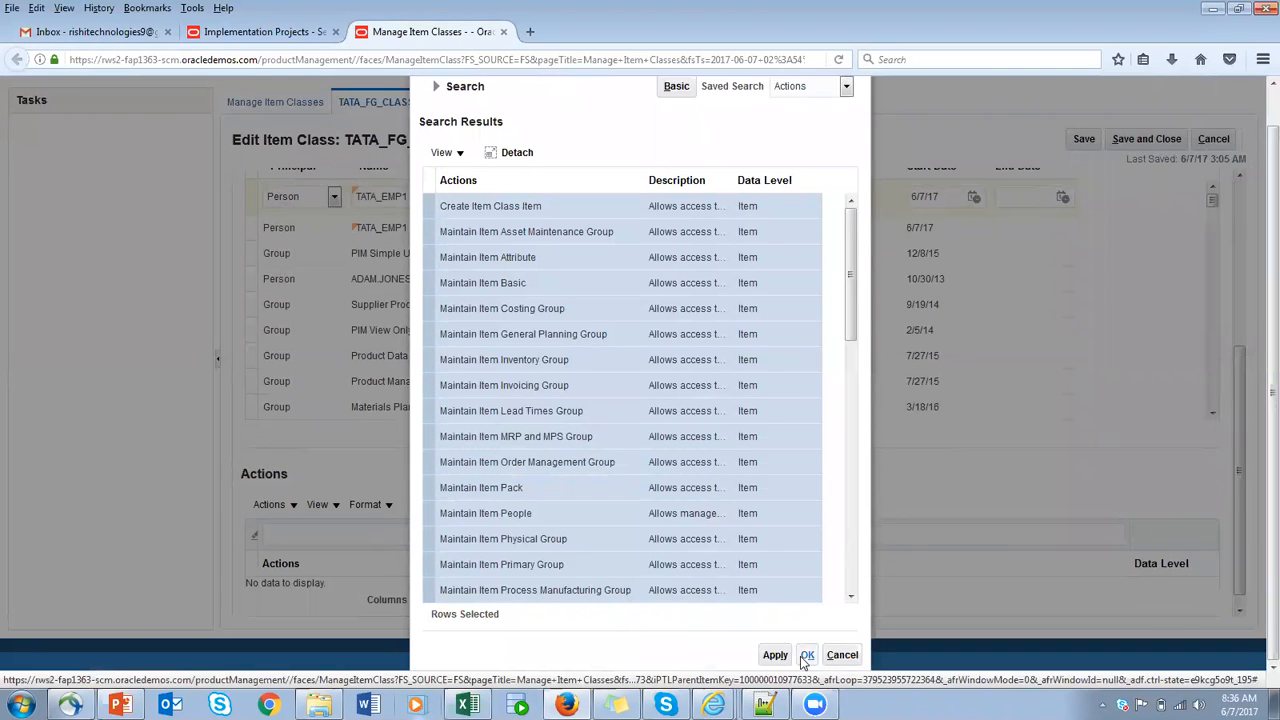
pyautogui.click(807, 655)
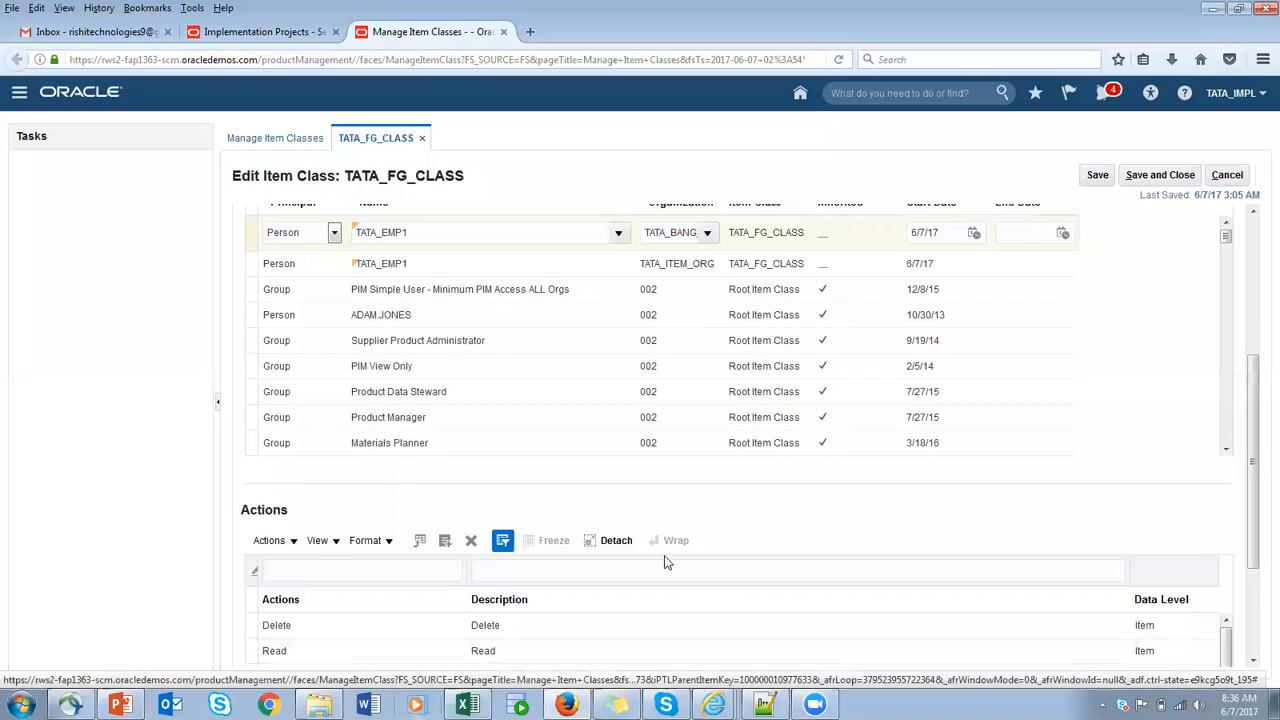
pyautogui.moveTo(1253, 385); pyautogui.dragTo(1255, 180)
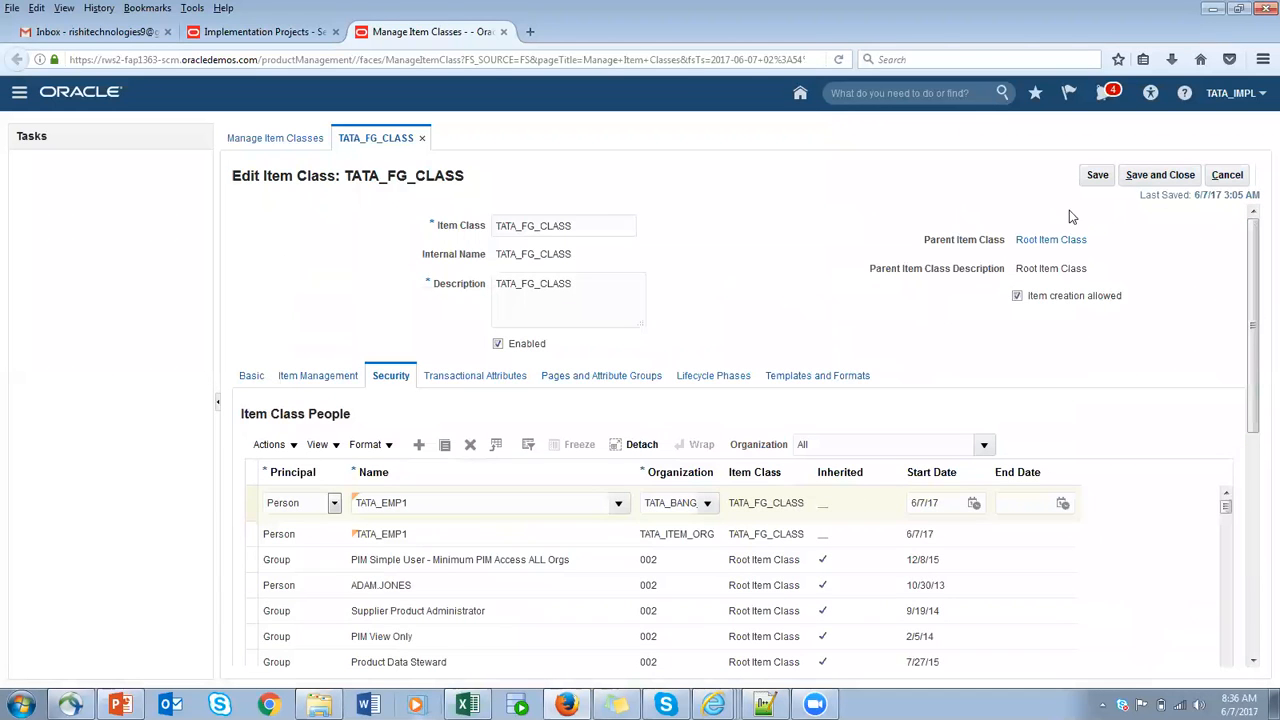
pyautogui.click(1096, 176)
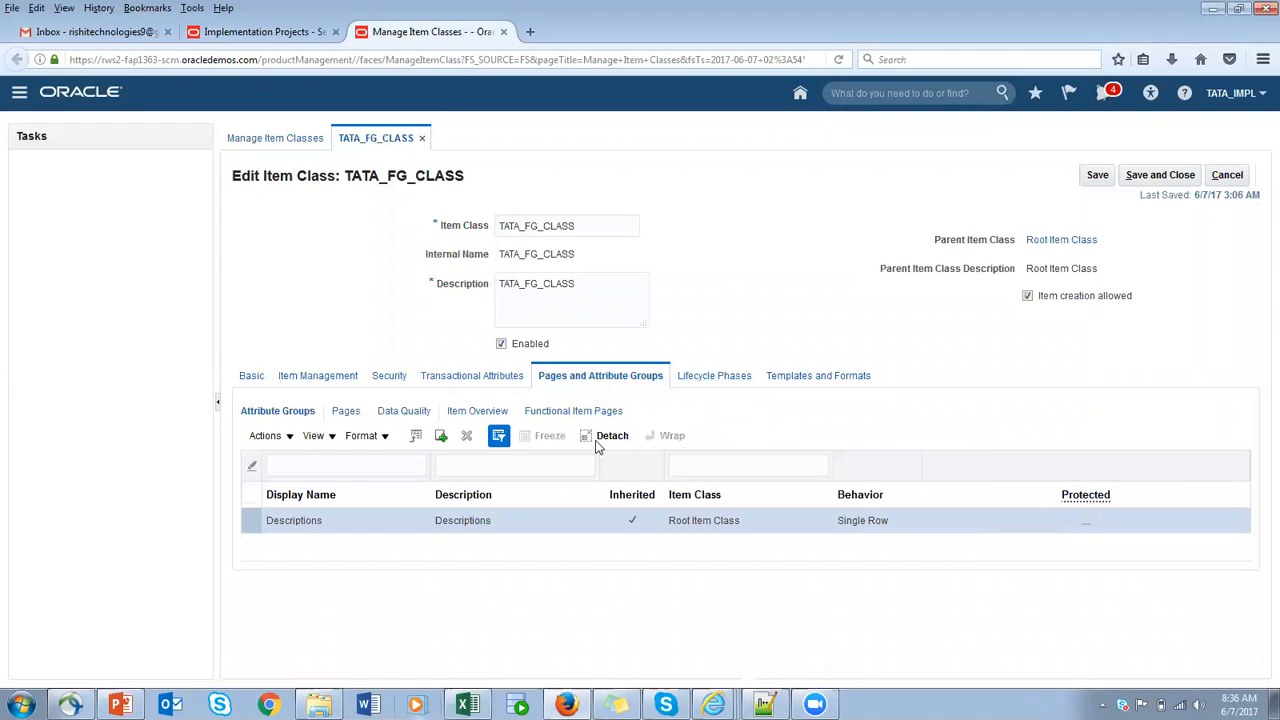
# - Review the item class's lifecycle phases, search the phases available to add, and leave without adding any
pyautogui.click(728, 380)
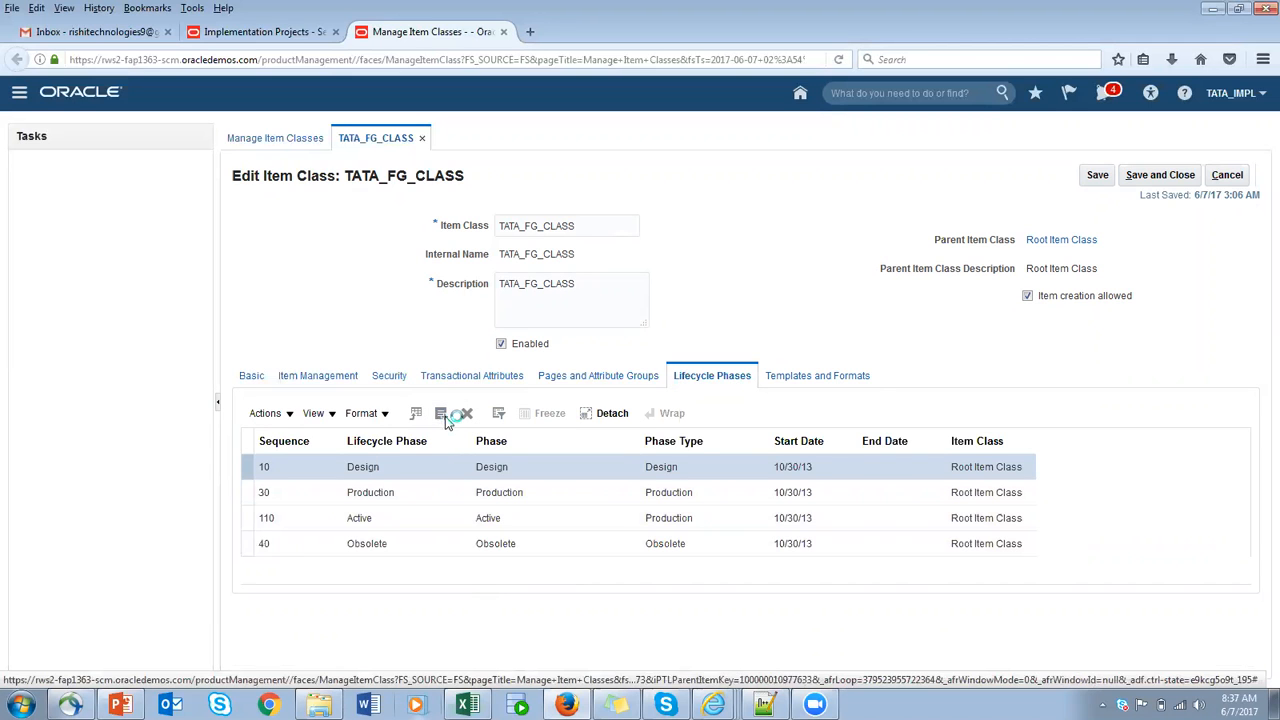
pyautogui.click(466, 430)
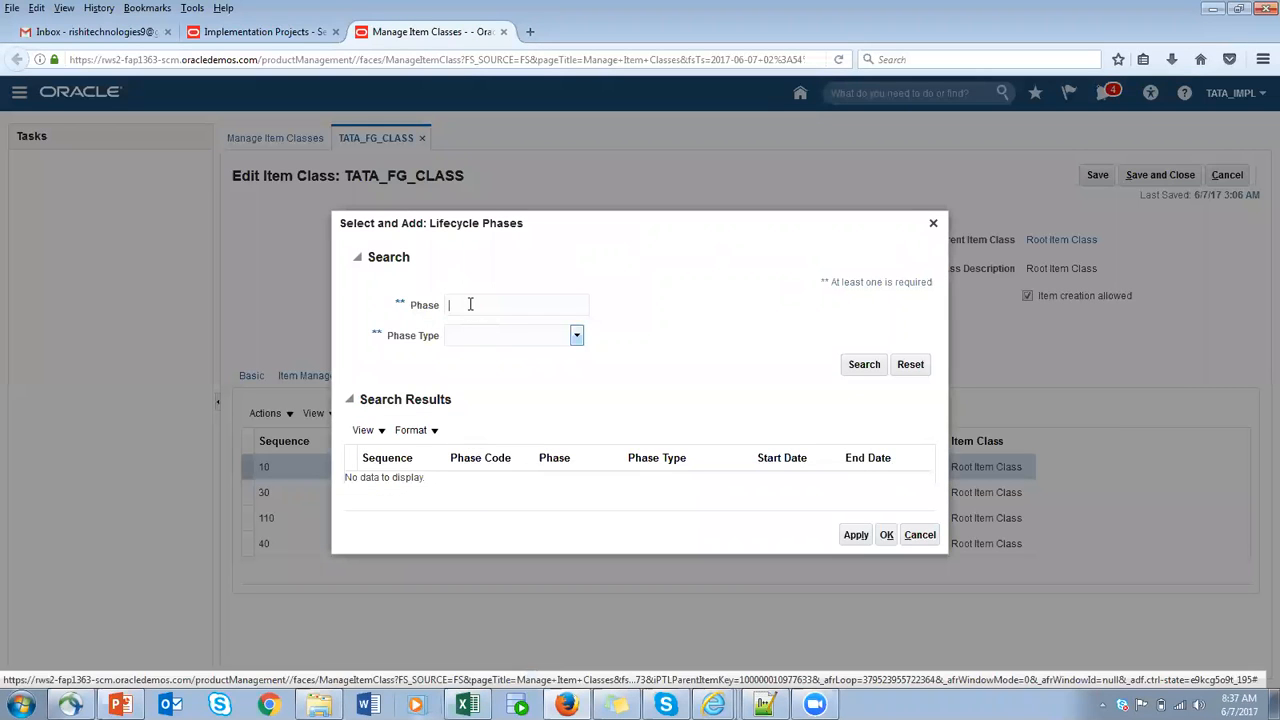
pyautogui.click(866, 366)
pyautogui.click(352, 477)
pyautogui.click(920, 542)
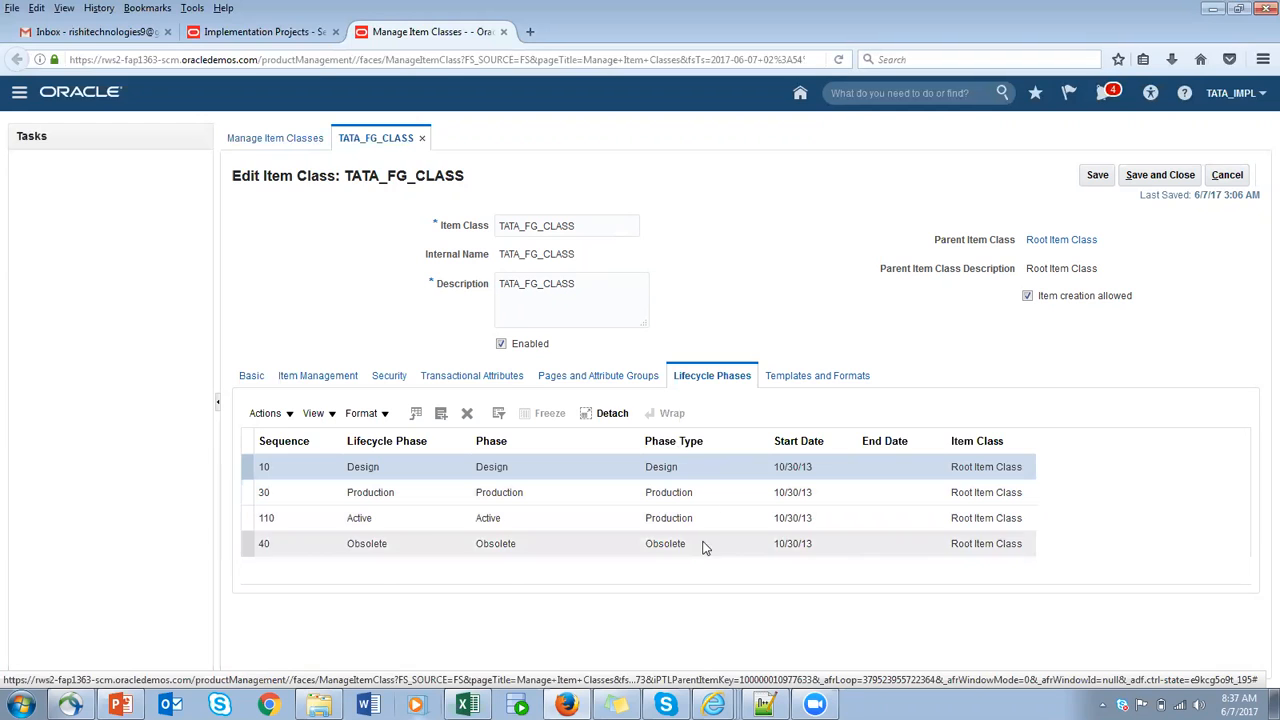
# - Examine the existing item templates of the class and the details of the ATO Item template
pyautogui.click(817, 380)
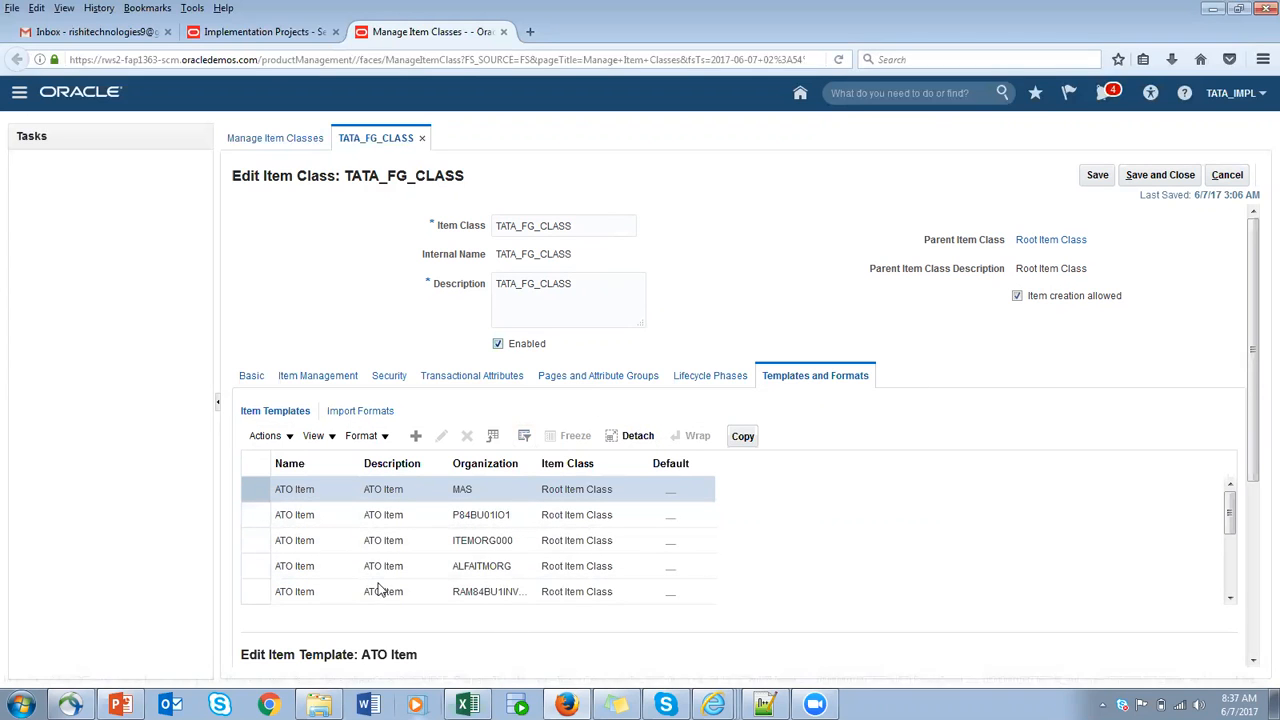
pyautogui.scroll(-1, 786, 483)
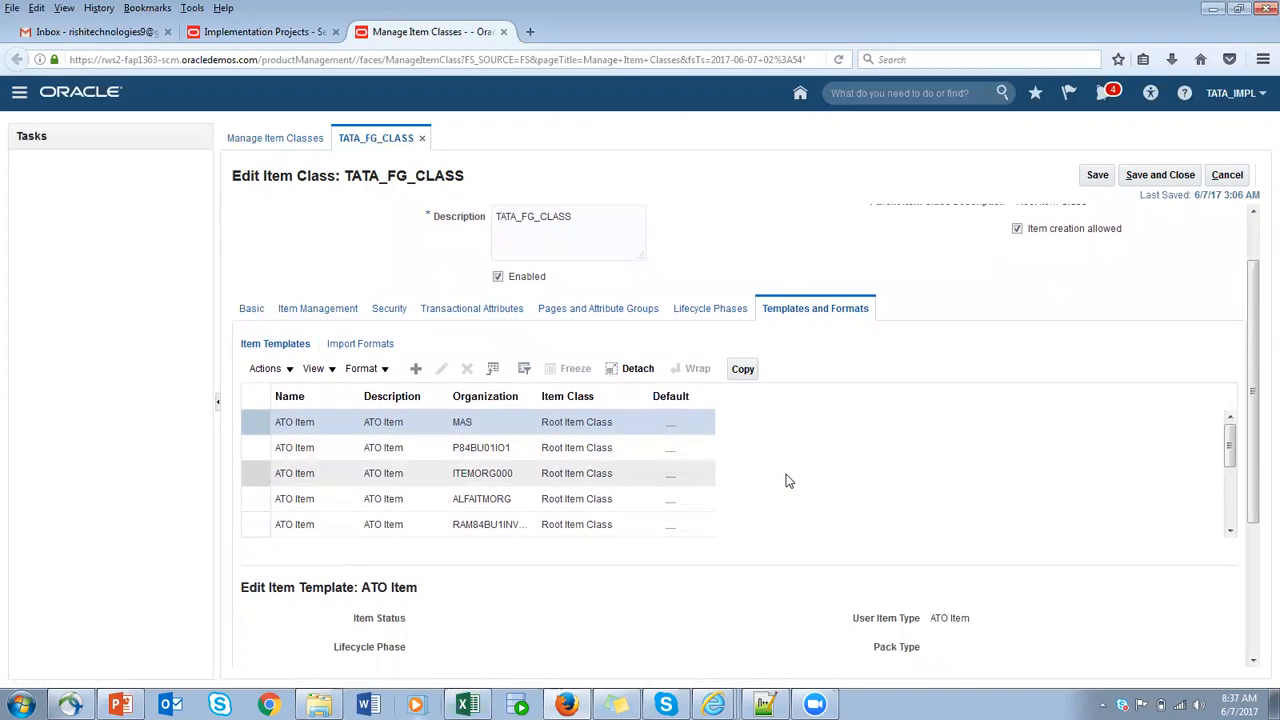
pyautogui.scroll(1, 787, 483)
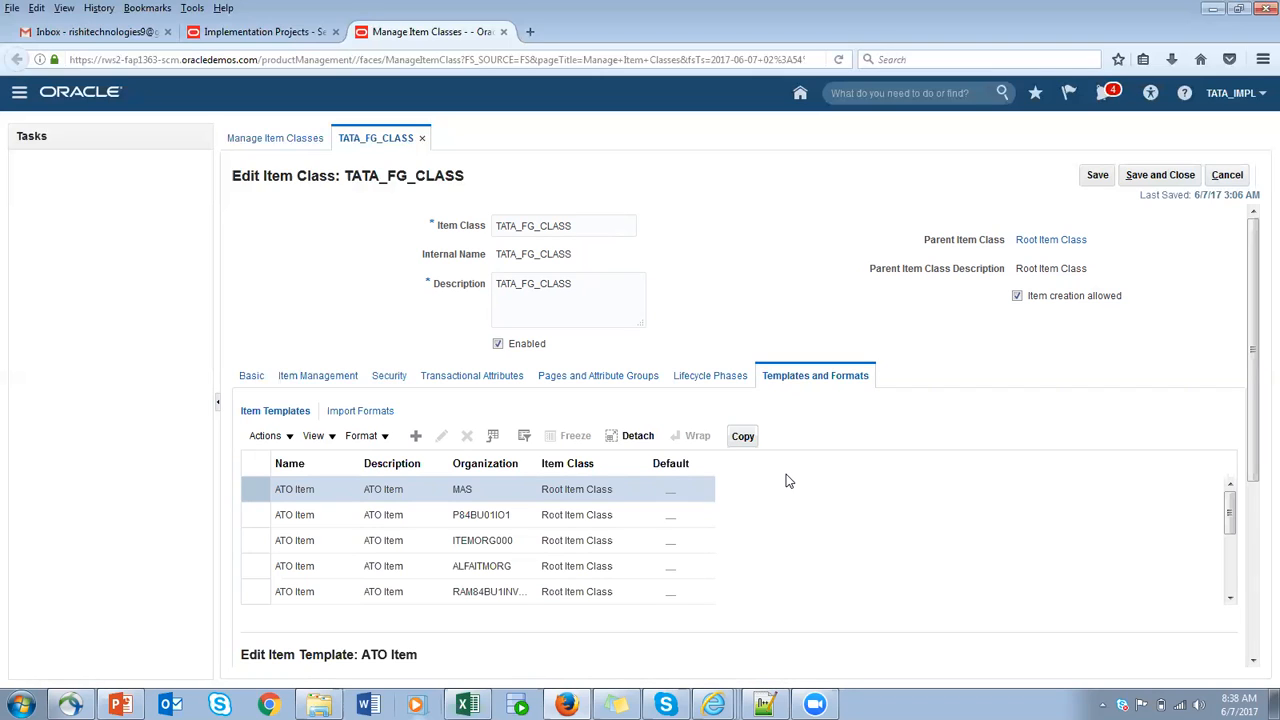
pyautogui.scroll(-1, 575, 520)
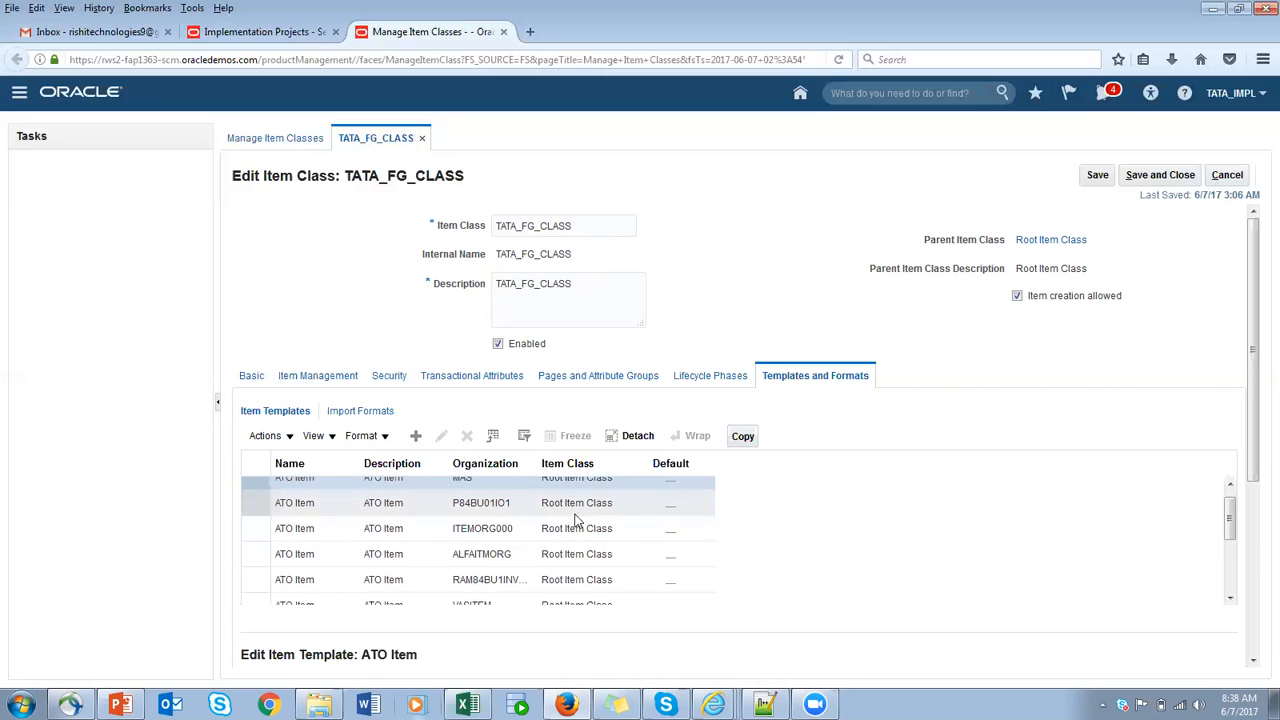
pyautogui.moveTo(1254, 366); pyautogui.dragTo(1258, 572)
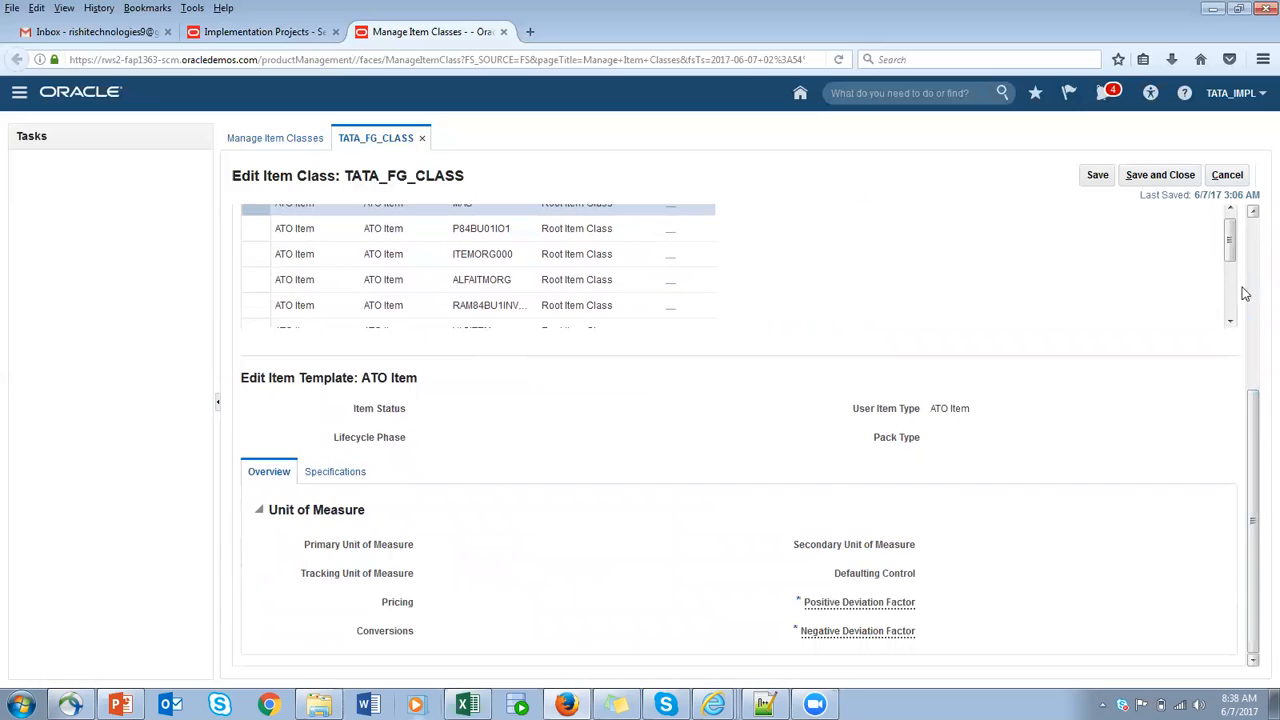
pyautogui.moveTo(1254, 433); pyautogui.dragTo(1254, 261)
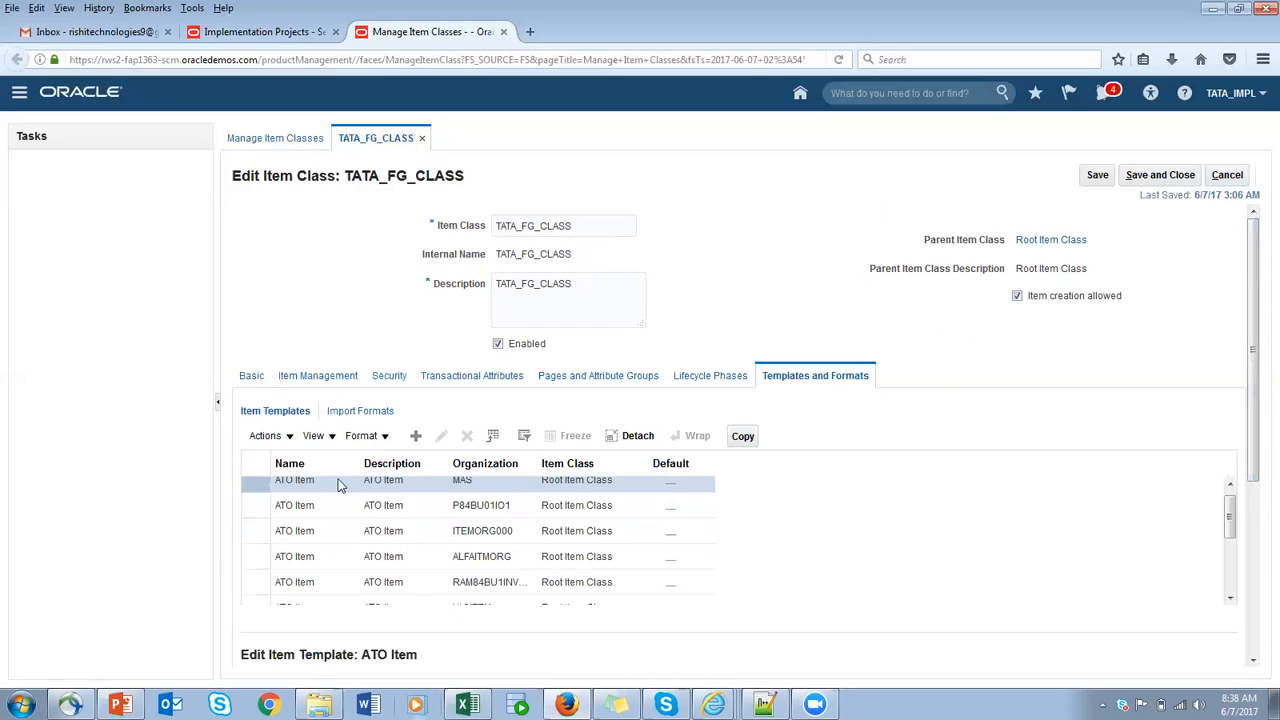
# - Start a new item template with TATA_TEMPLATE as its name and description
pyautogui.click(416, 437)
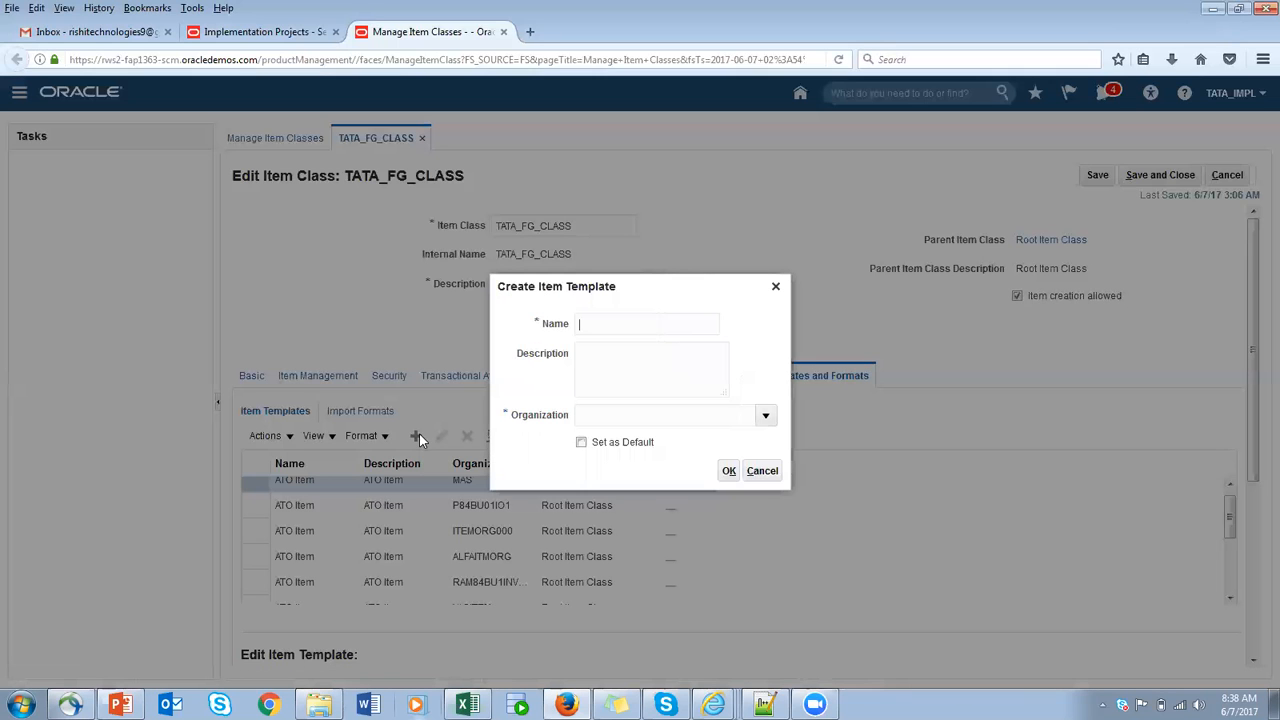
pyautogui.write('TATA_')
pyautogui.moveTo(680, 320); pyautogui.dragTo(347, 320)
pyautogui.hotkey('ctrl', 'c')
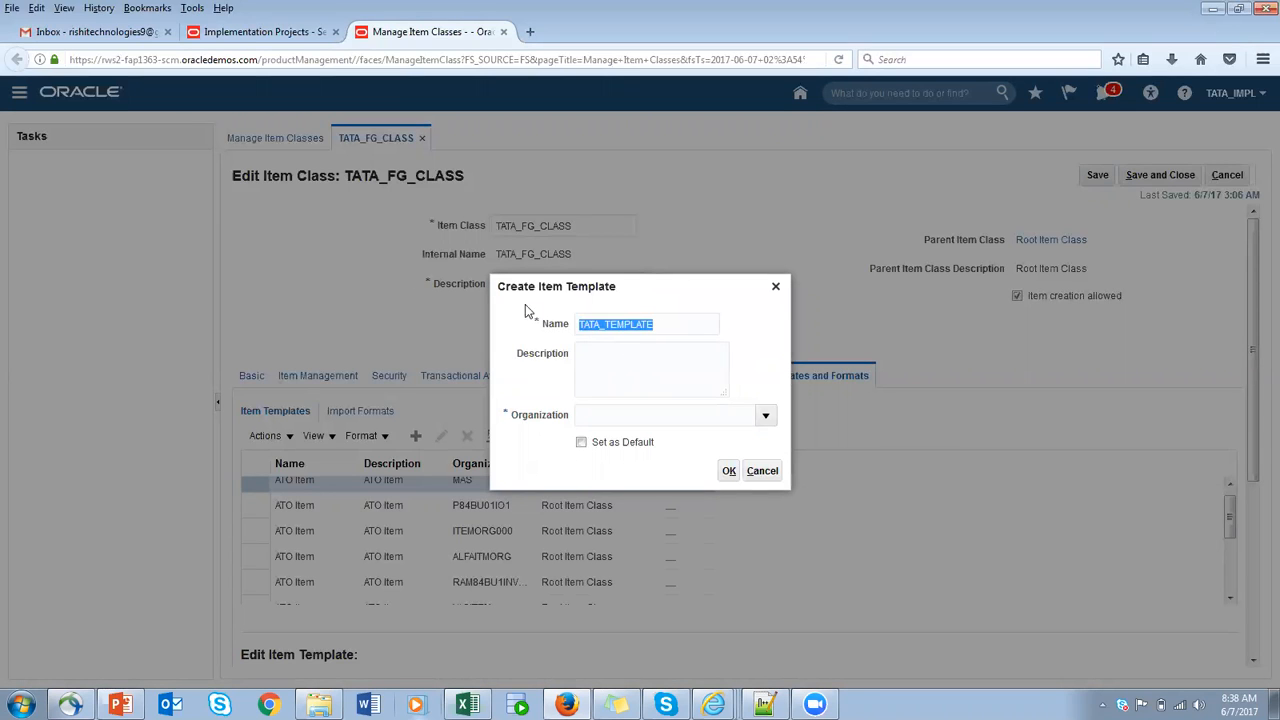
pyautogui.click(633, 356)
pyautogui.hotkey('ctrl', 'v')
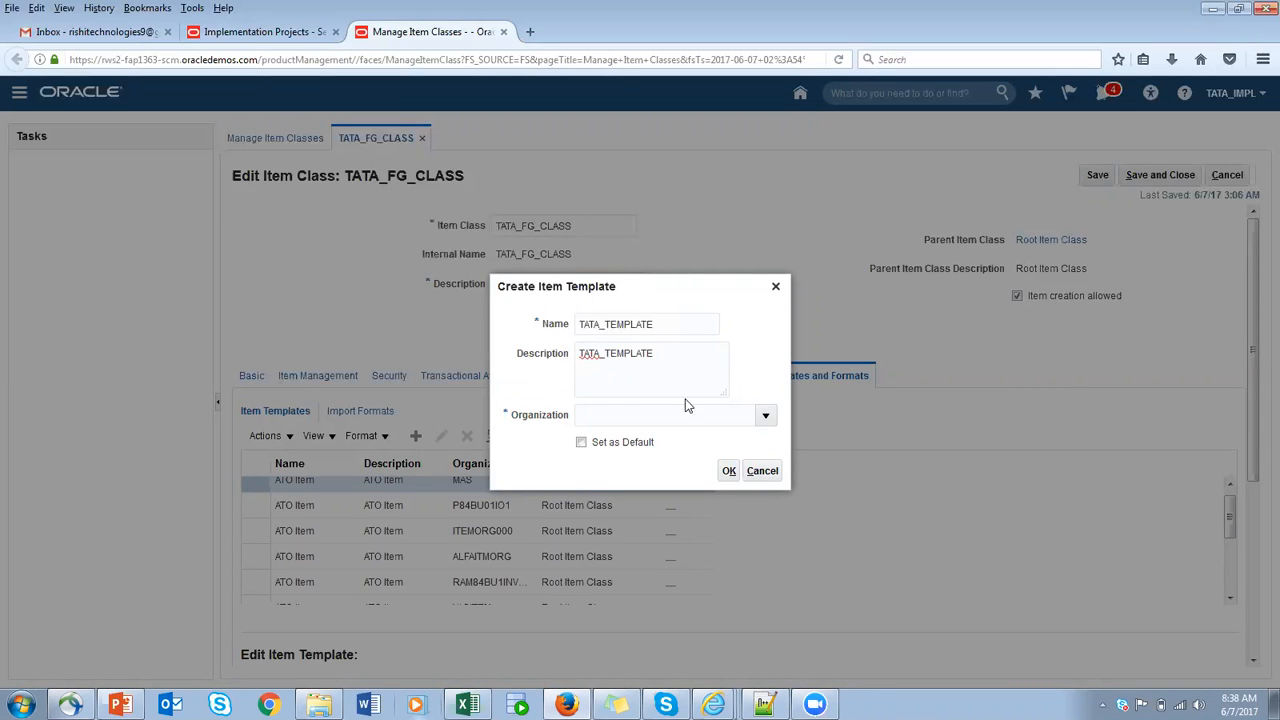
# - Change the new template's name and description to TATA_FG_TEMPLATE
pyautogui.doubleClick(612, 328)
pyautogui.click(607, 326)
pyautogui.write('G_')
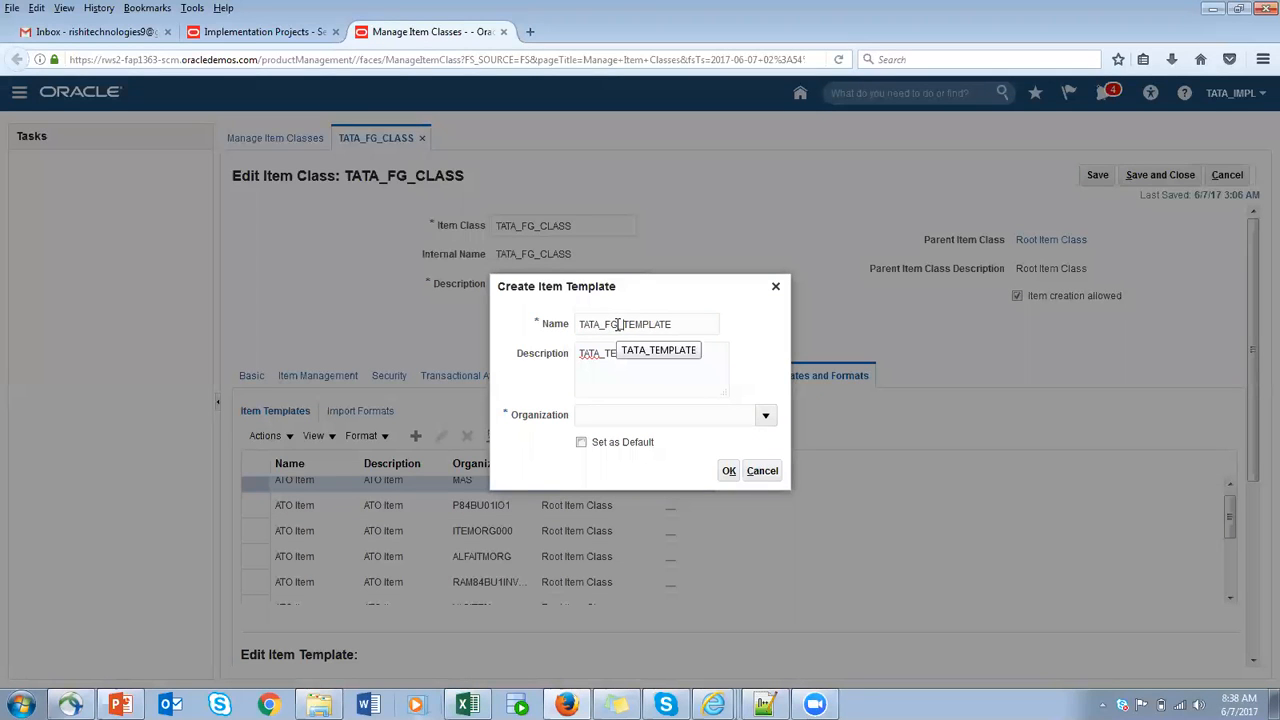
pyautogui.moveTo(688, 324); pyautogui.dragTo(387, 331)
pyautogui.hotkey('ctrl', 'c')
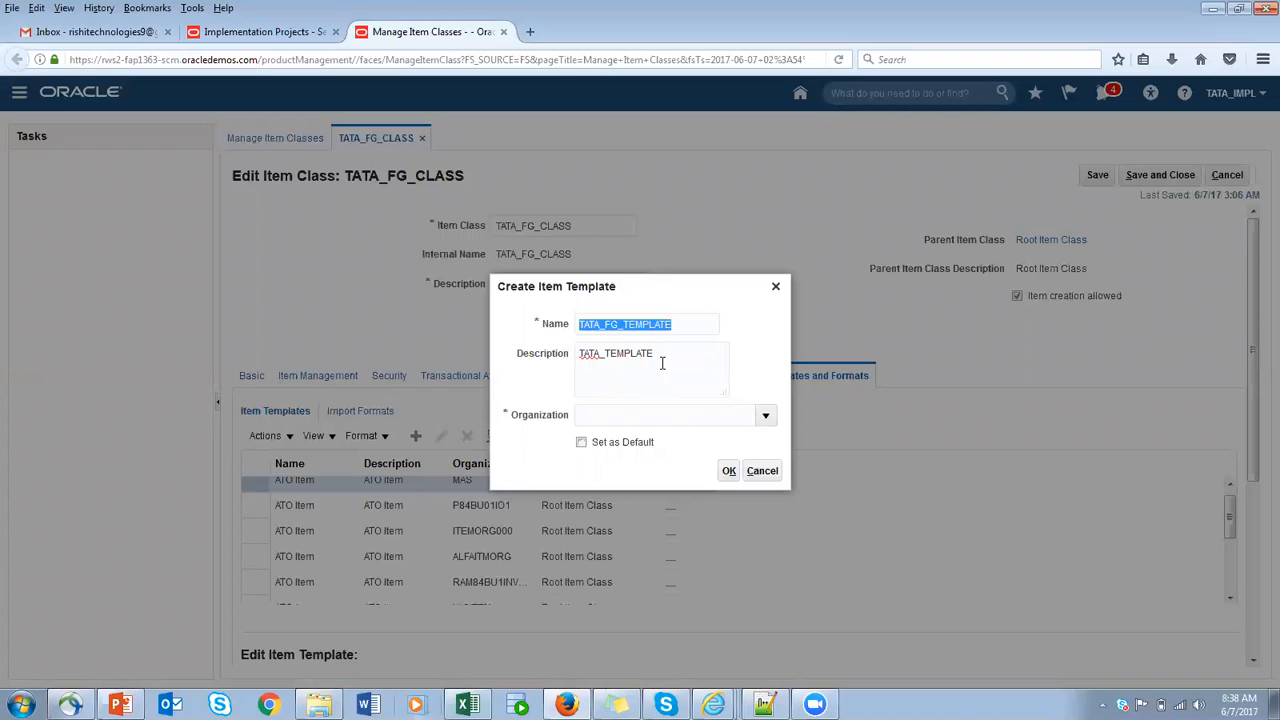
pyautogui.moveTo(662, 363); pyautogui.dragTo(577, 355)
pyautogui.hotkey('ctrl', 'v')
# - Search the organizations for TA, assign TATA_ITEM_ORG to the new template, and confirm its creation
pyautogui.click(767, 418)
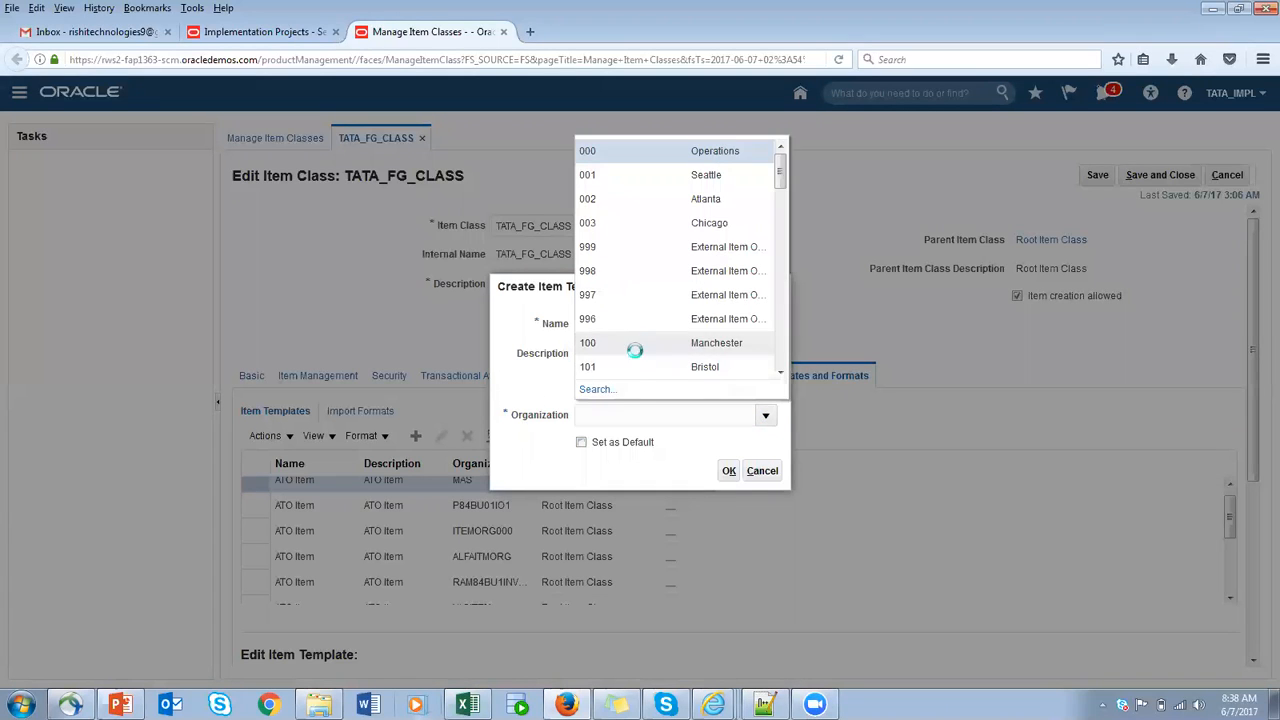
pyautogui.click(615, 392)
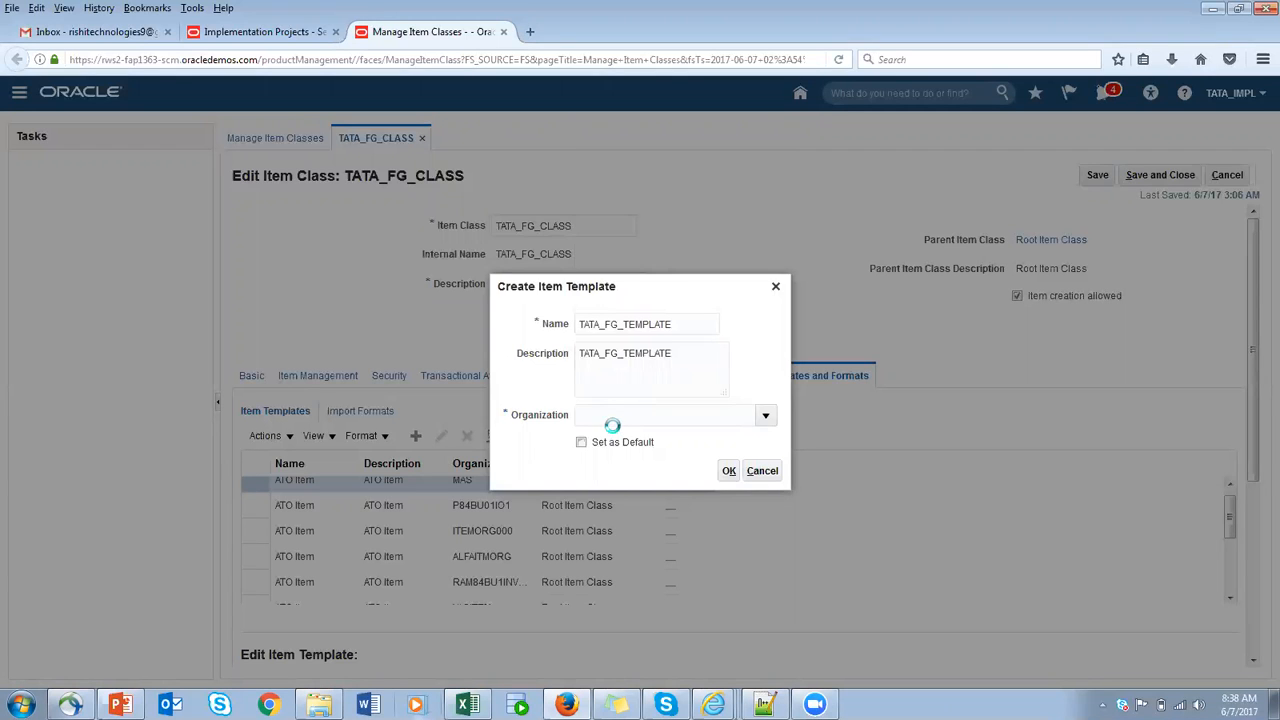
pyautogui.click(665, 256)
pyautogui.write('TA')
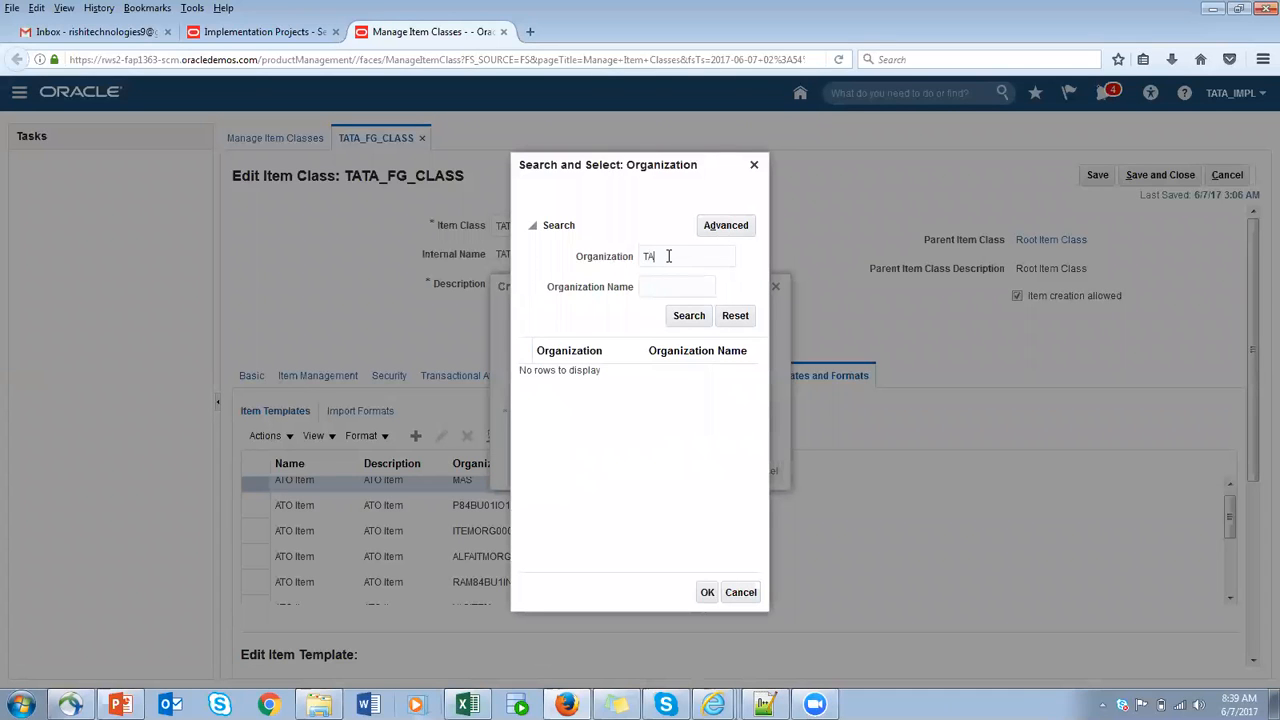
pyautogui.click(693, 316)
pyautogui.click(620, 402)
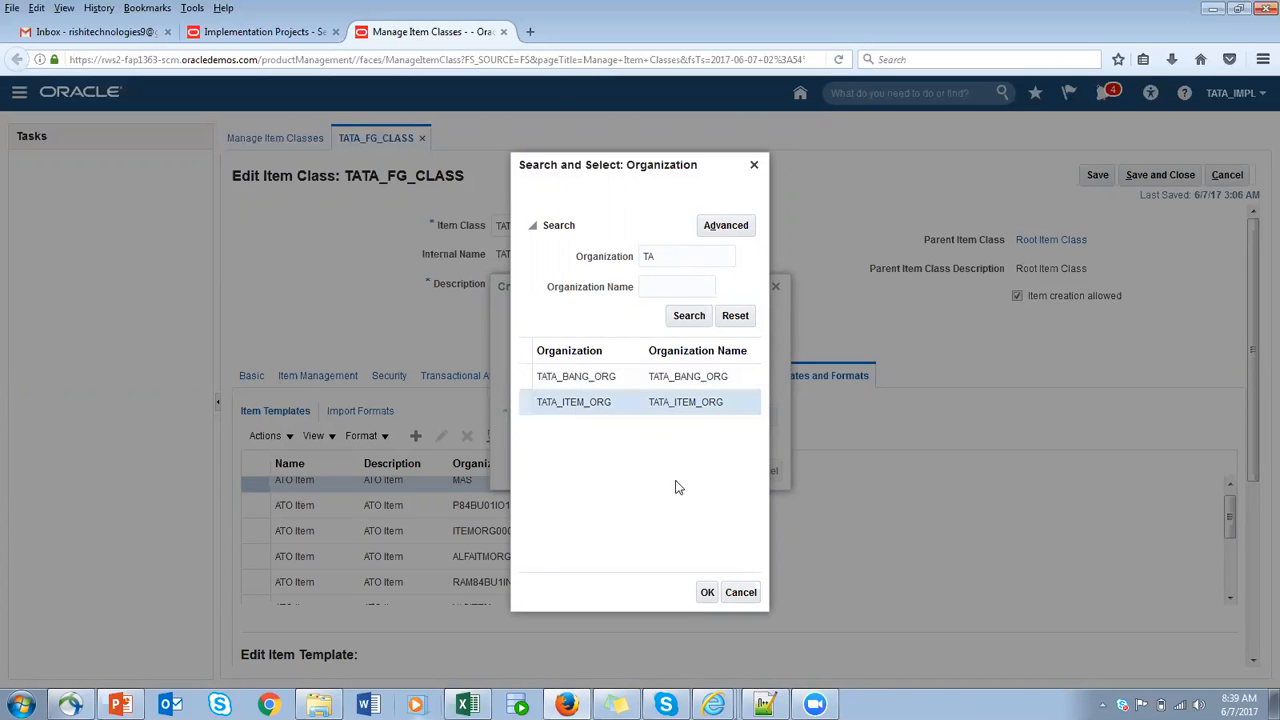
pyautogui.click(707, 592)
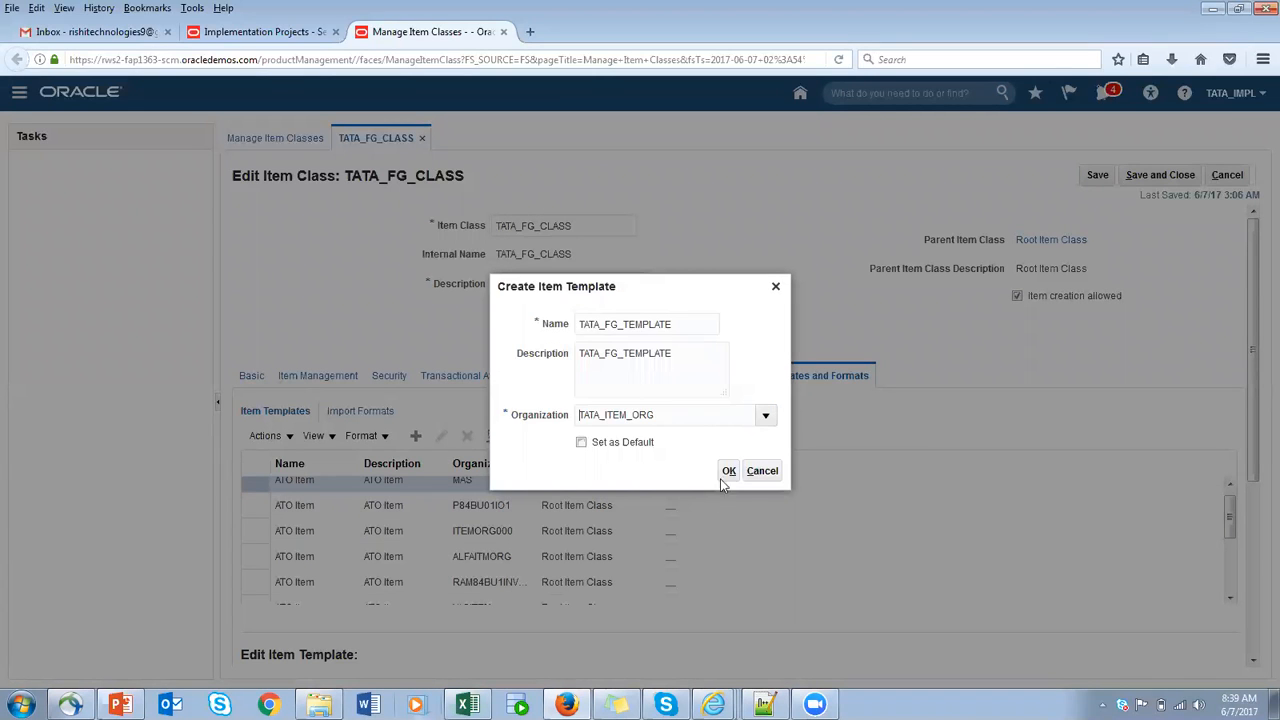
pyautogui.click(581, 442)
pyautogui.click(581, 442)
pyautogui.click(735, 474)
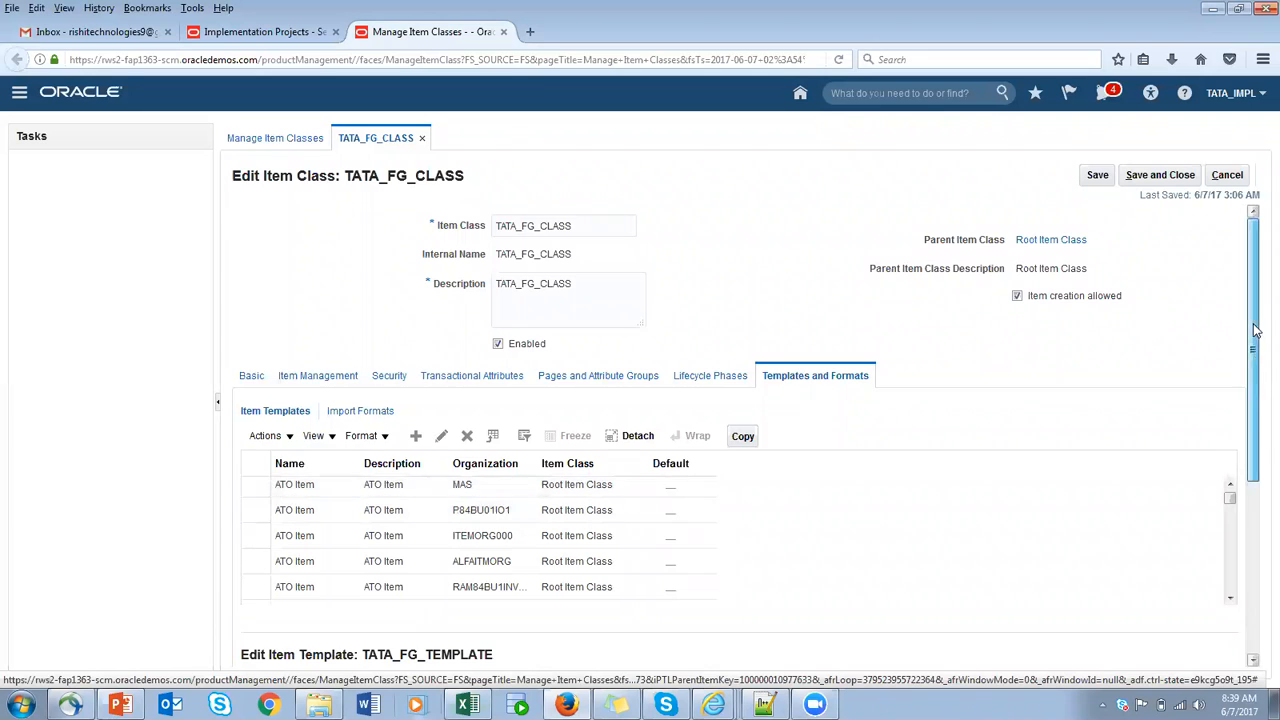
# - Set the TATA_FG_TEMPLATE item status to Active and its lifecycle phase to Production
pyautogui.moveTo(1255, 349); pyautogui.dragTo(1257, 503)
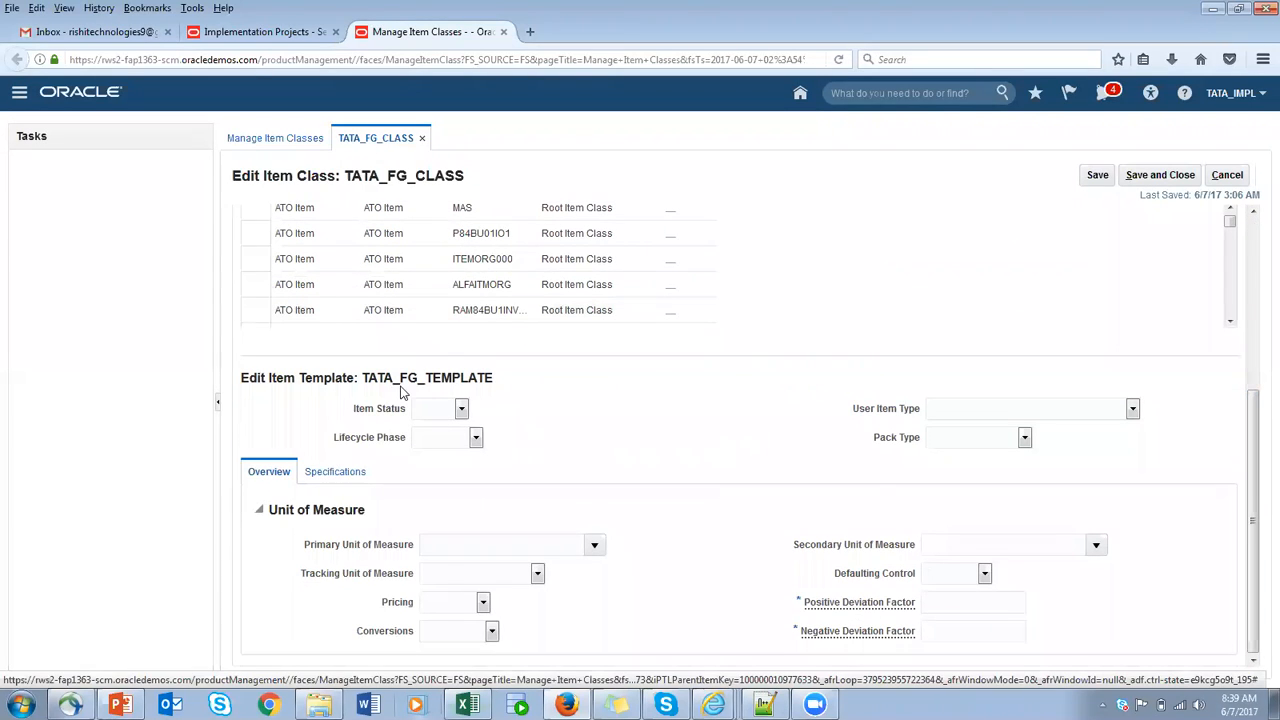
pyautogui.moveTo(367, 372); pyautogui.dragTo(491, 371)
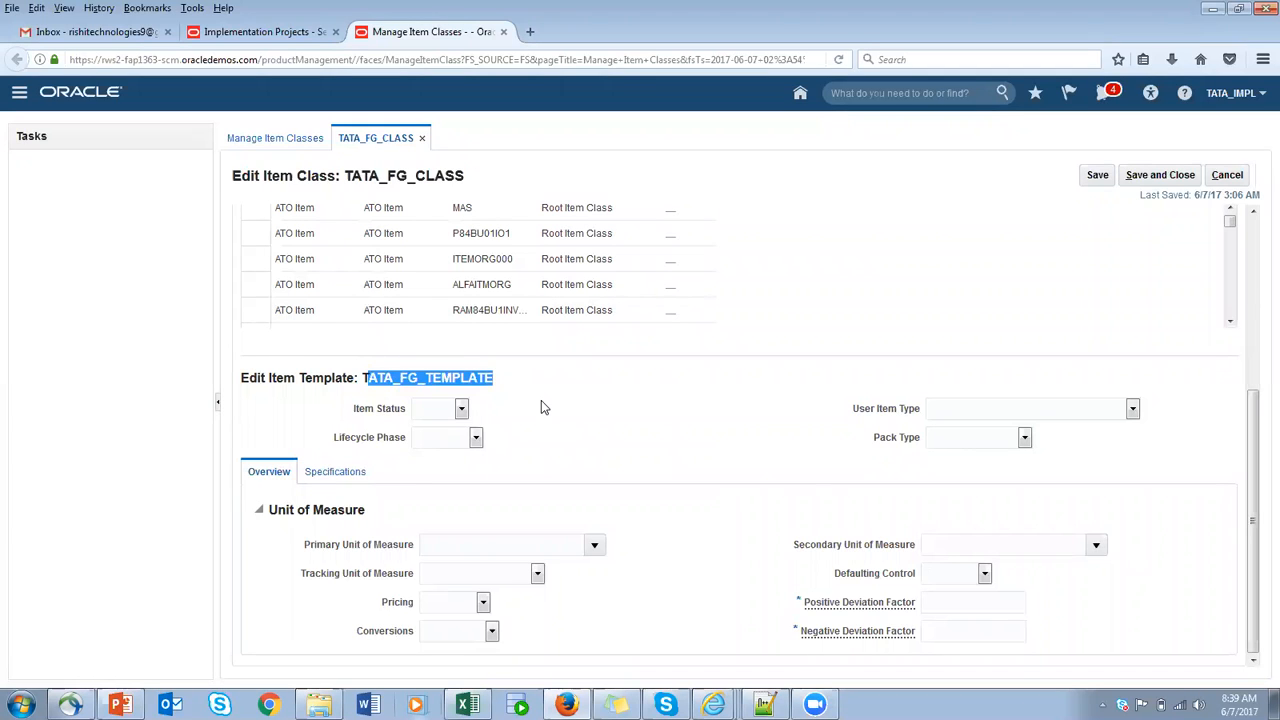
pyautogui.click(462, 410)
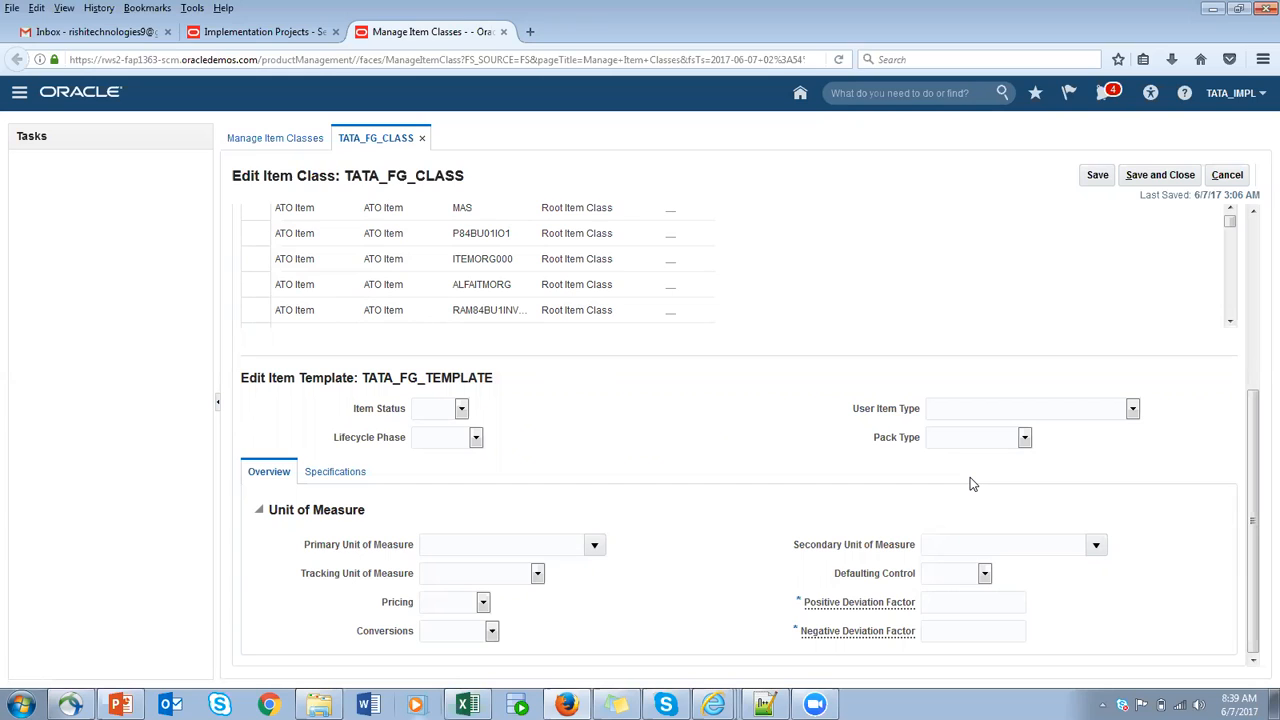
pyautogui.click(461, 411)
pyautogui.click(428, 436)
pyautogui.click(476, 440)
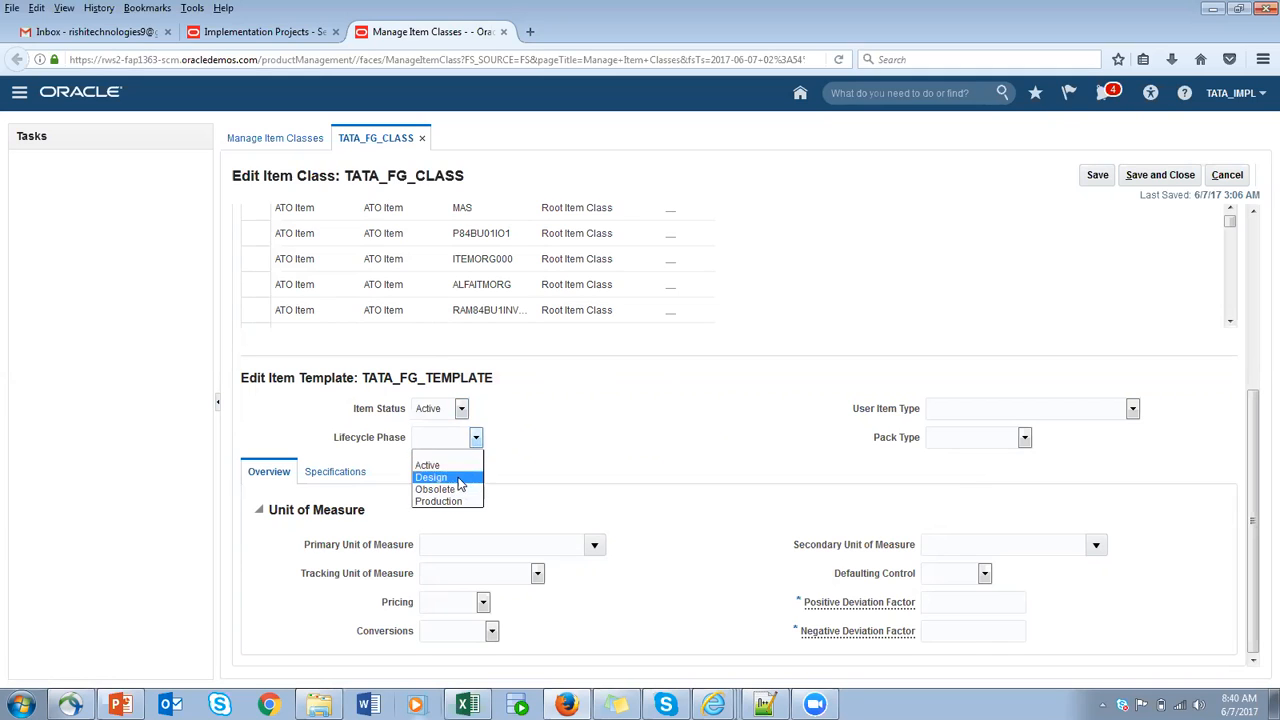
pyautogui.click(440, 501)
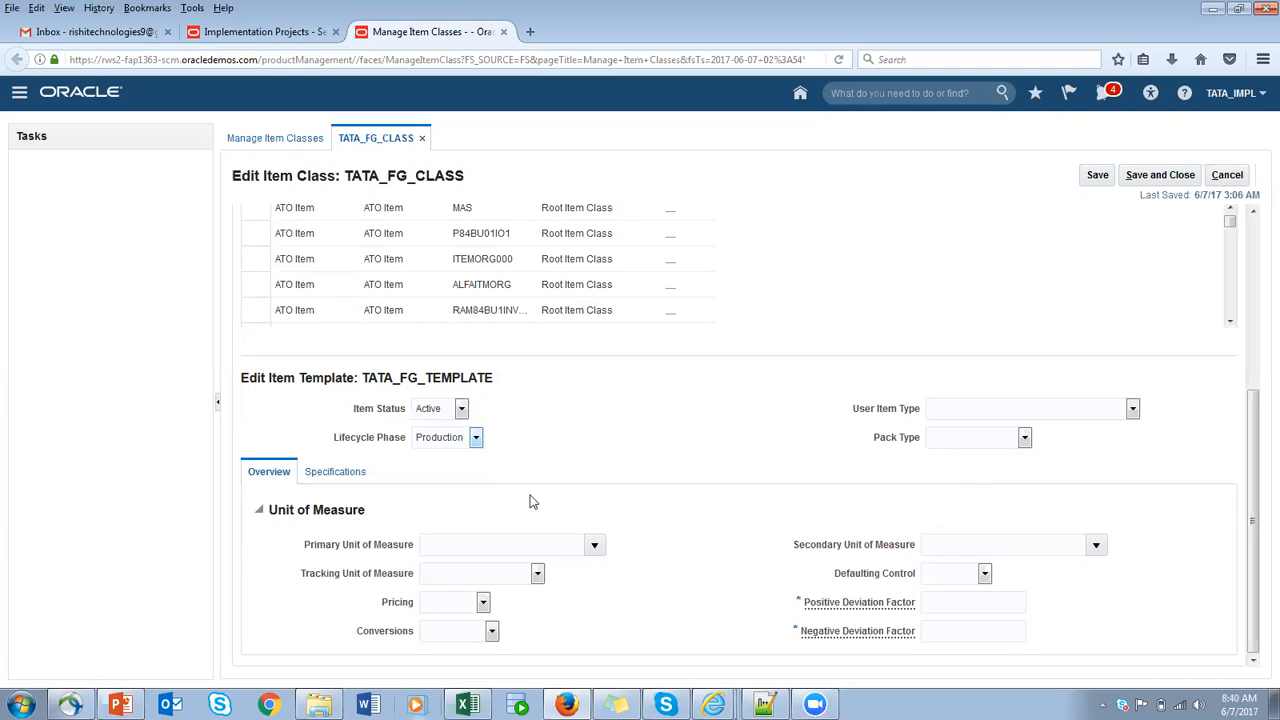
# - Check the user item types, leave that field blank, and set the template's primary unit of measure to Ea
pyautogui.click(1133, 410)
pyautogui.click(1040, 354)
pyautogui.click(594, 545)
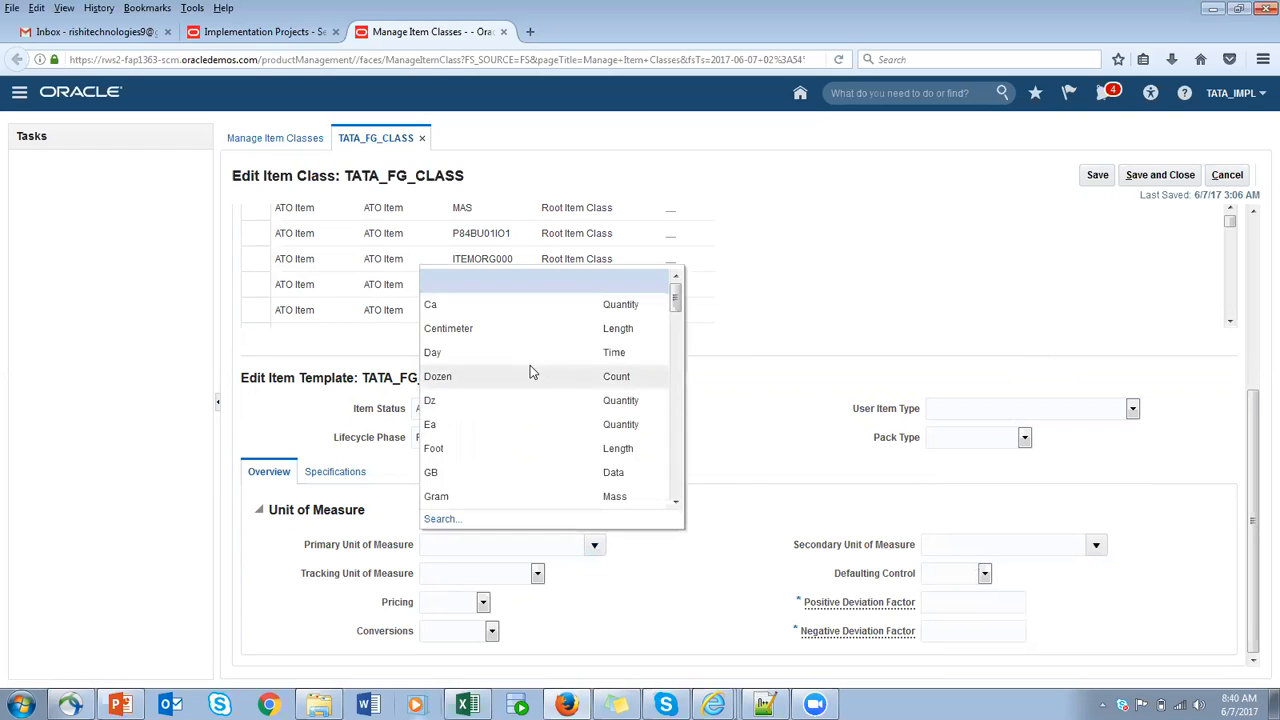
pyautogui.click(452, 420)
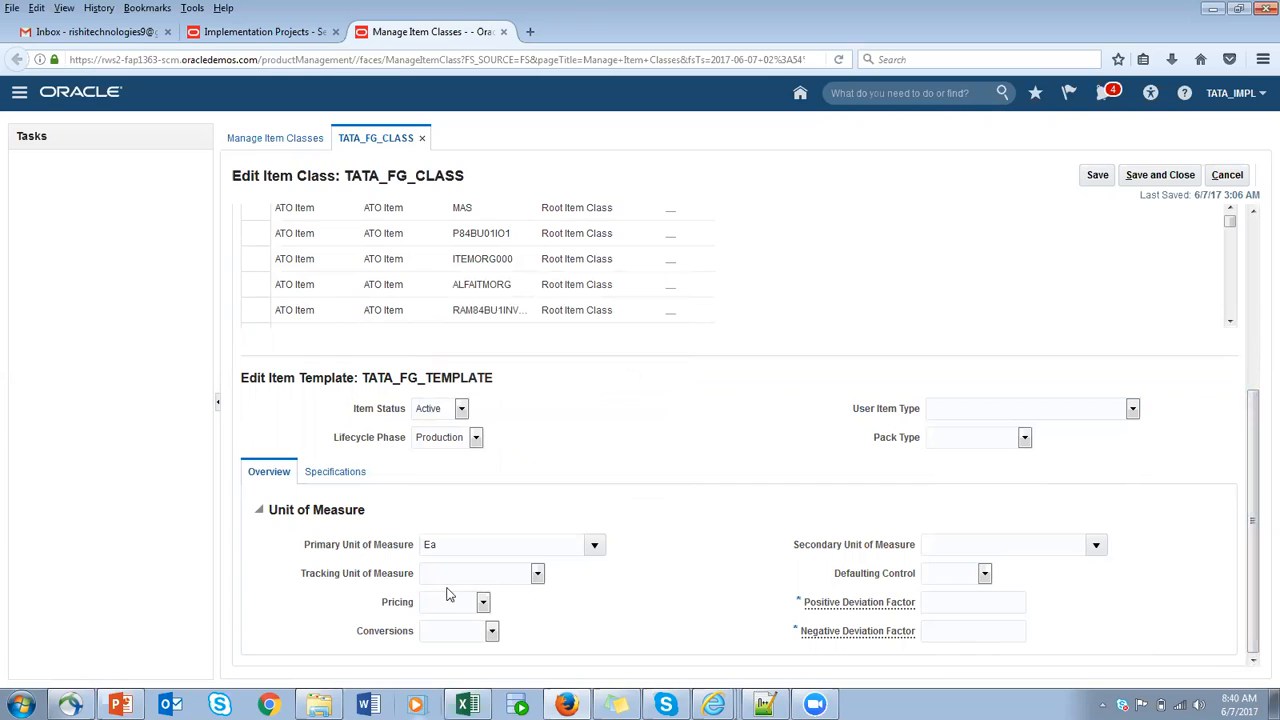
# - Set the template's positive and negative deviation factors to 9
pyautogui.click(958, 629)
pyautogui.write('9')
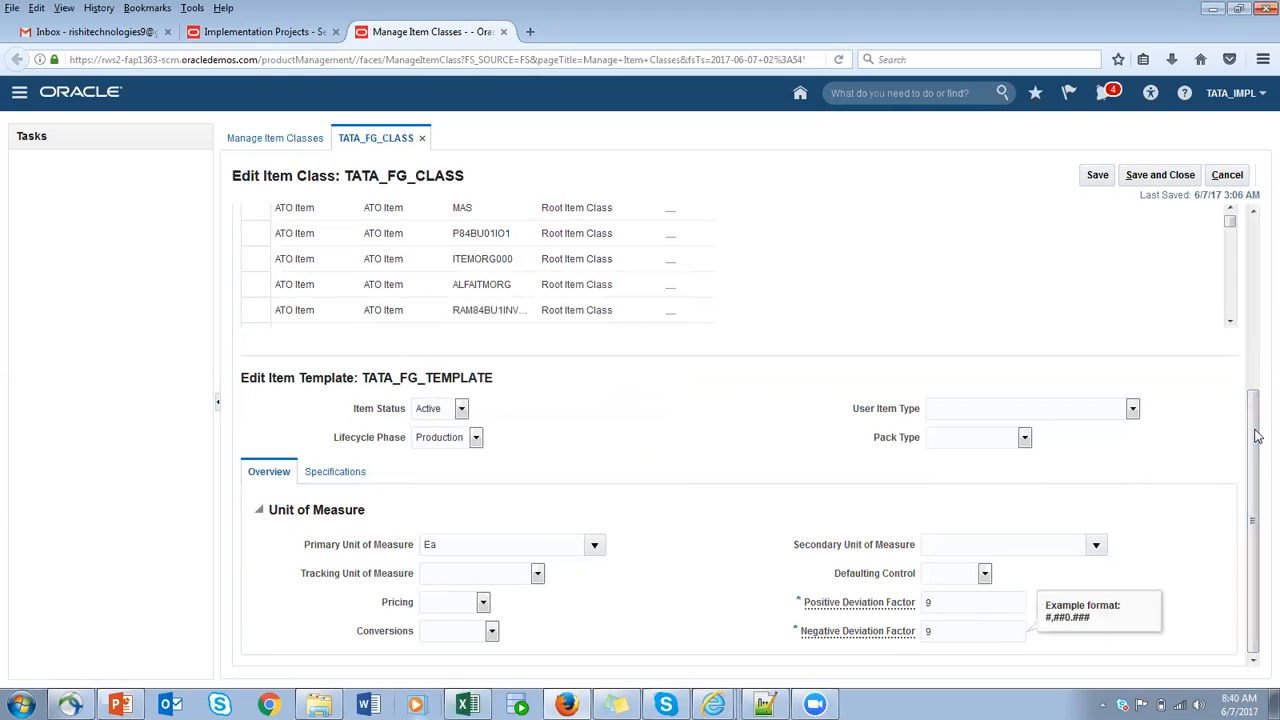
# - In the template's Manufacturing specifications, check the structure item types, leave that field blank, and set Costing Enabled to Yes
pyautogui.click(335, 473)
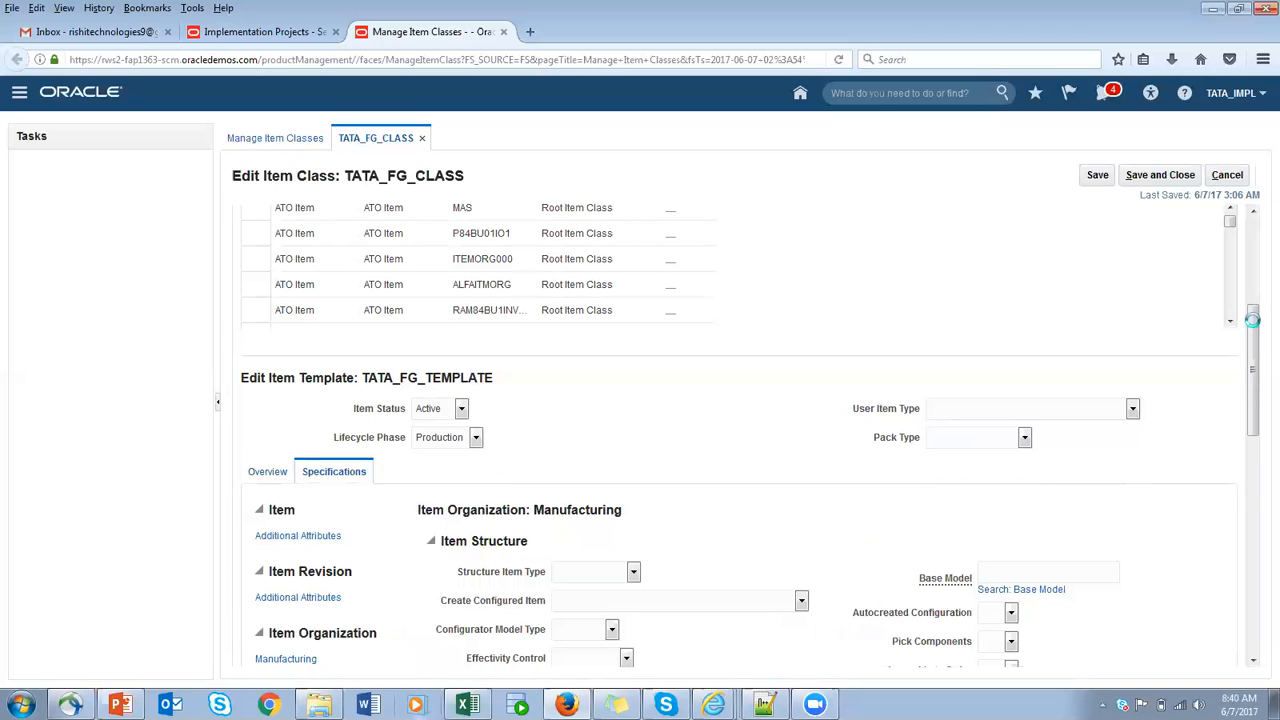
pyautogui.scroll(-5, 1253, 333)
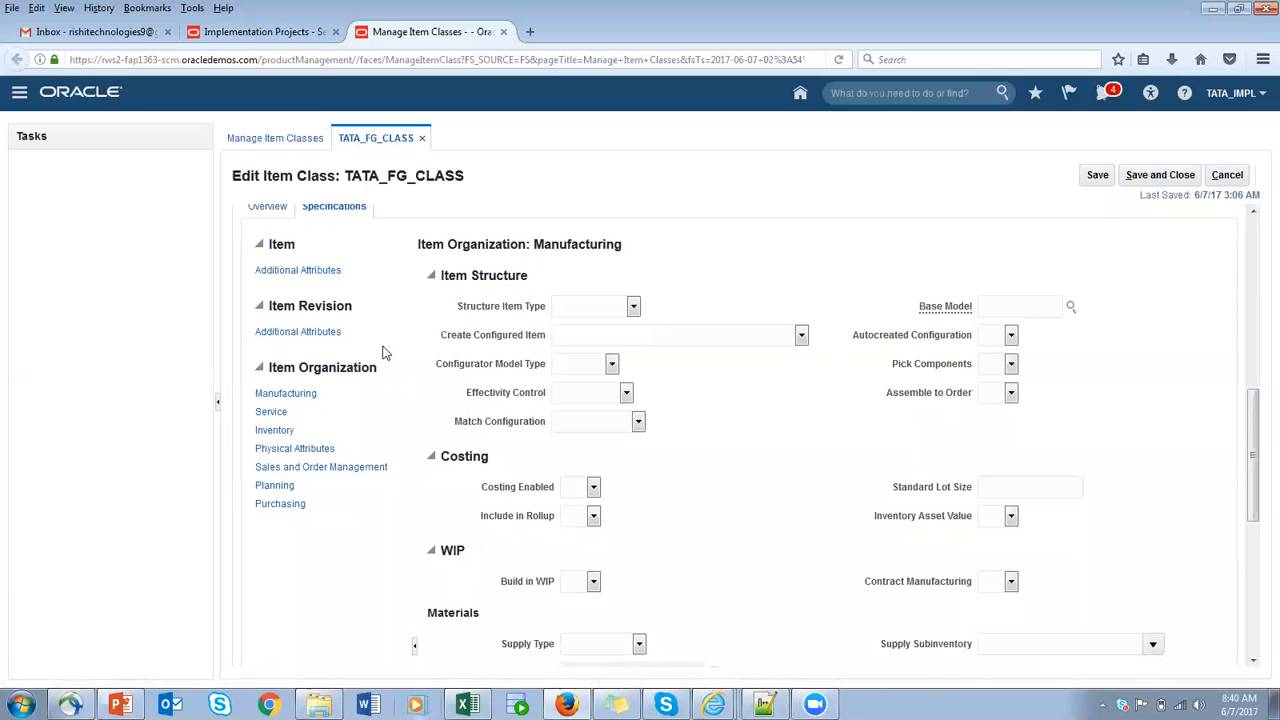
pyautogui.click(287, 395)
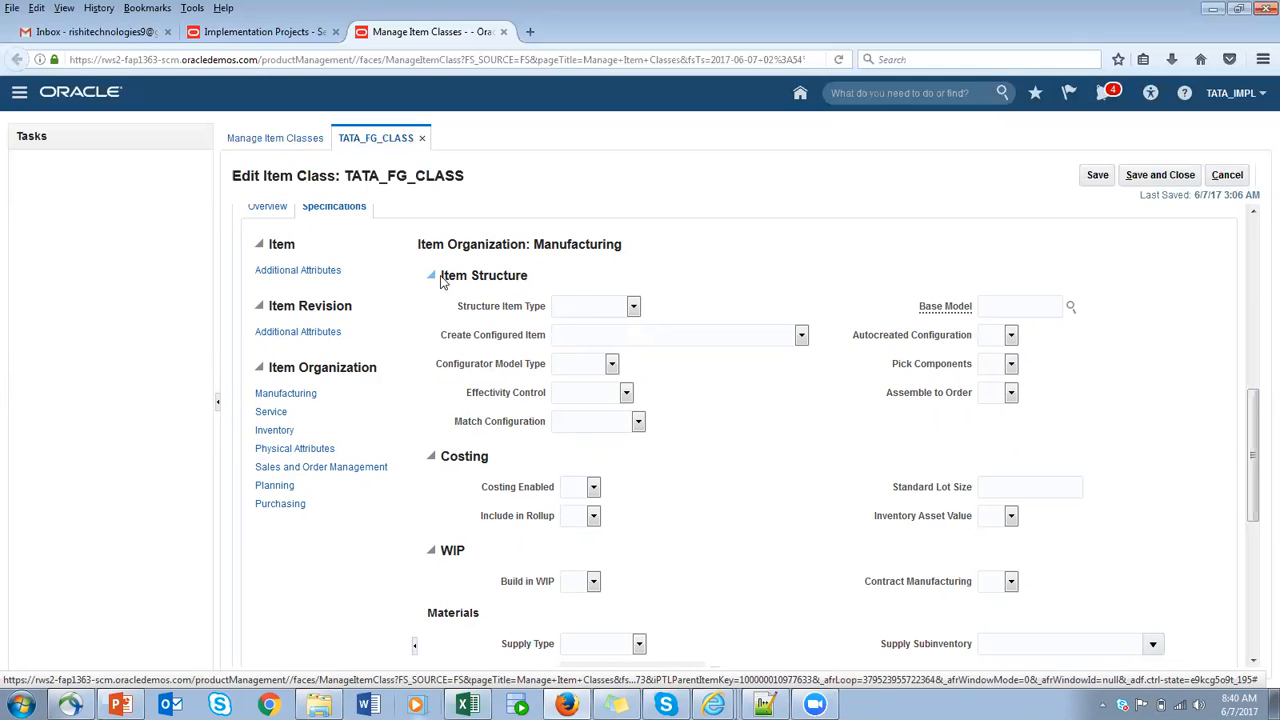
pyautogui.click(633, 306)
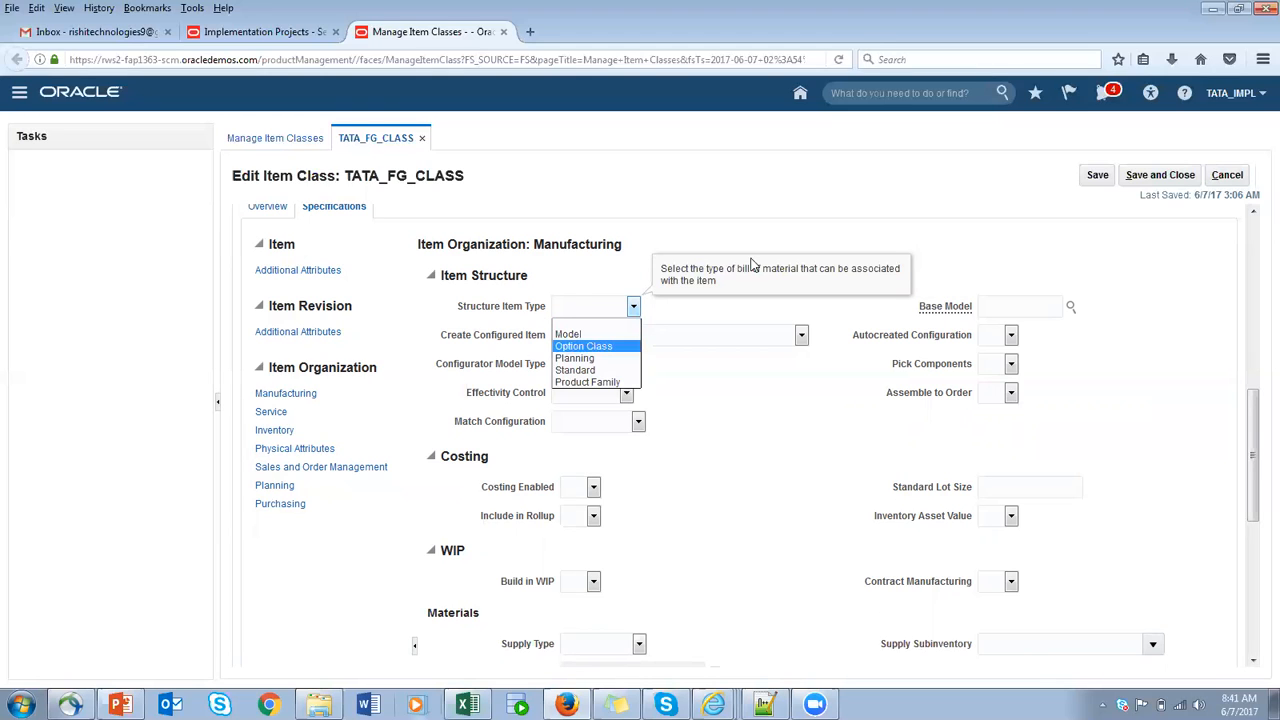
pyautogui.click(567, 280)
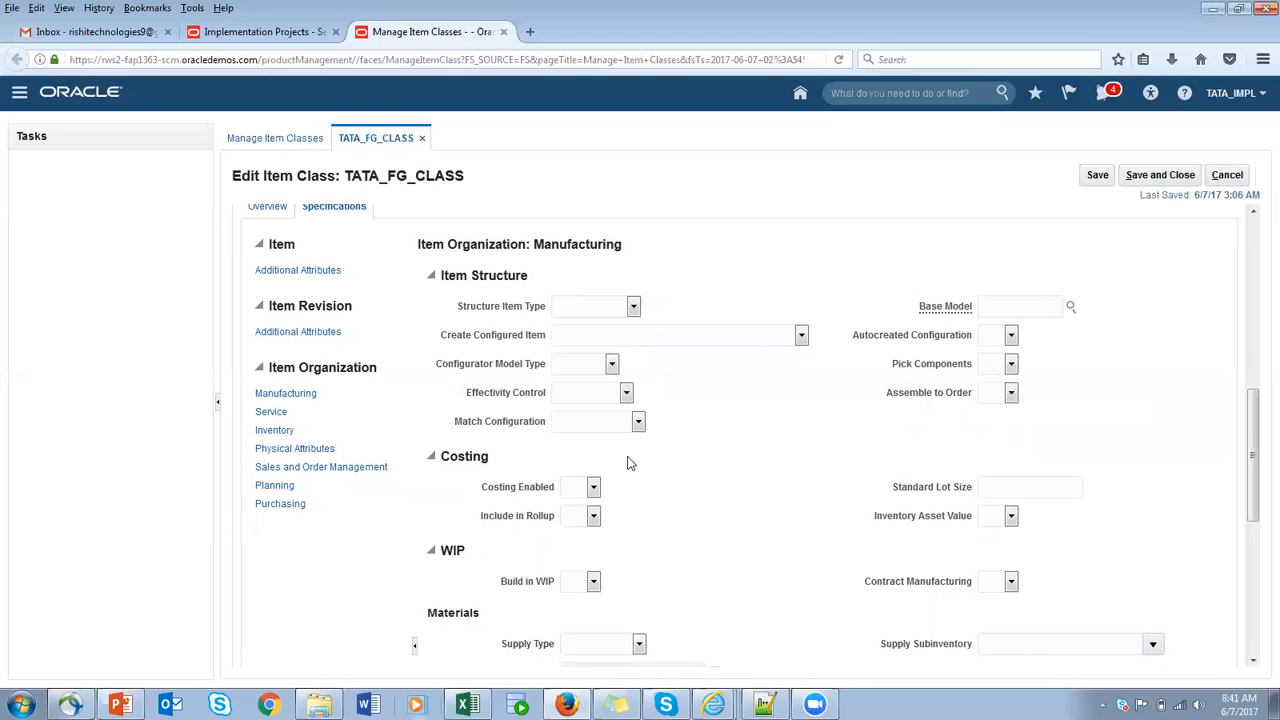
pyautogui.scroll(-1, 686, 500)
pyautogui.click(592, 421)
pyautogui.click(588, 462)
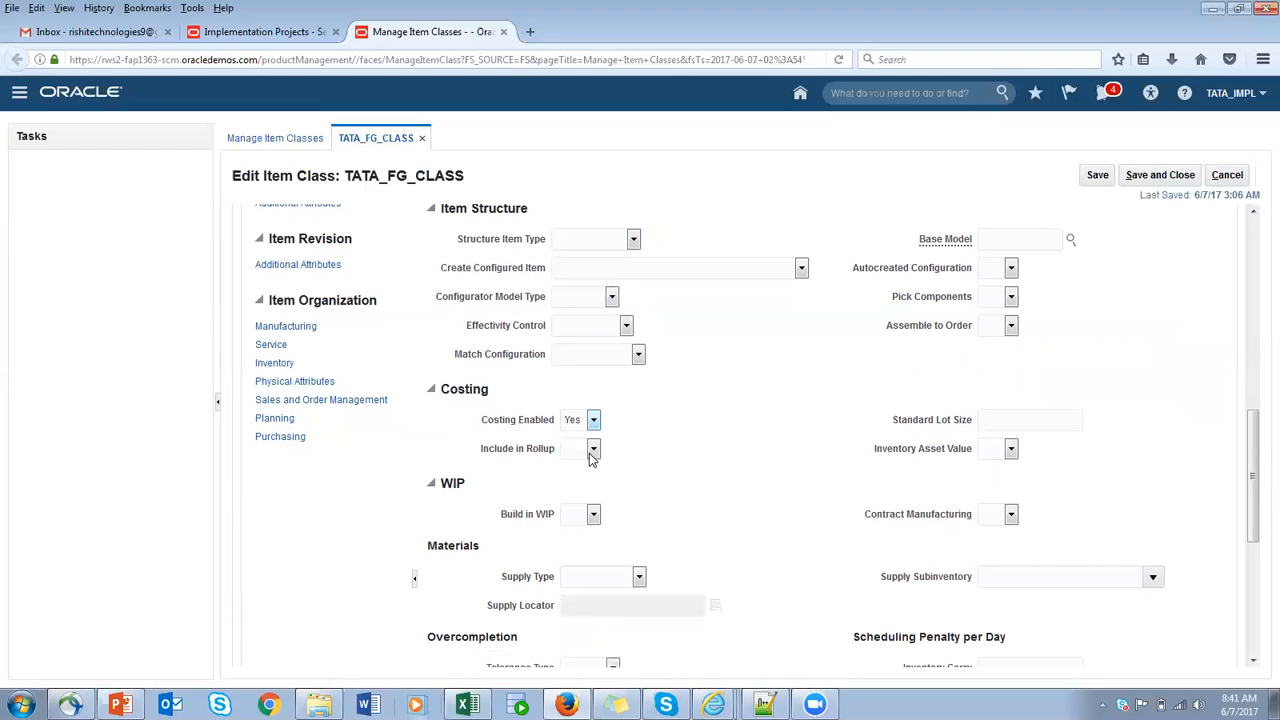
# - Review the template's remaining Manufacturing specifications and its Service specifications, including service contracts and installed base
pyautogui.scroll(-1, 663, 508)
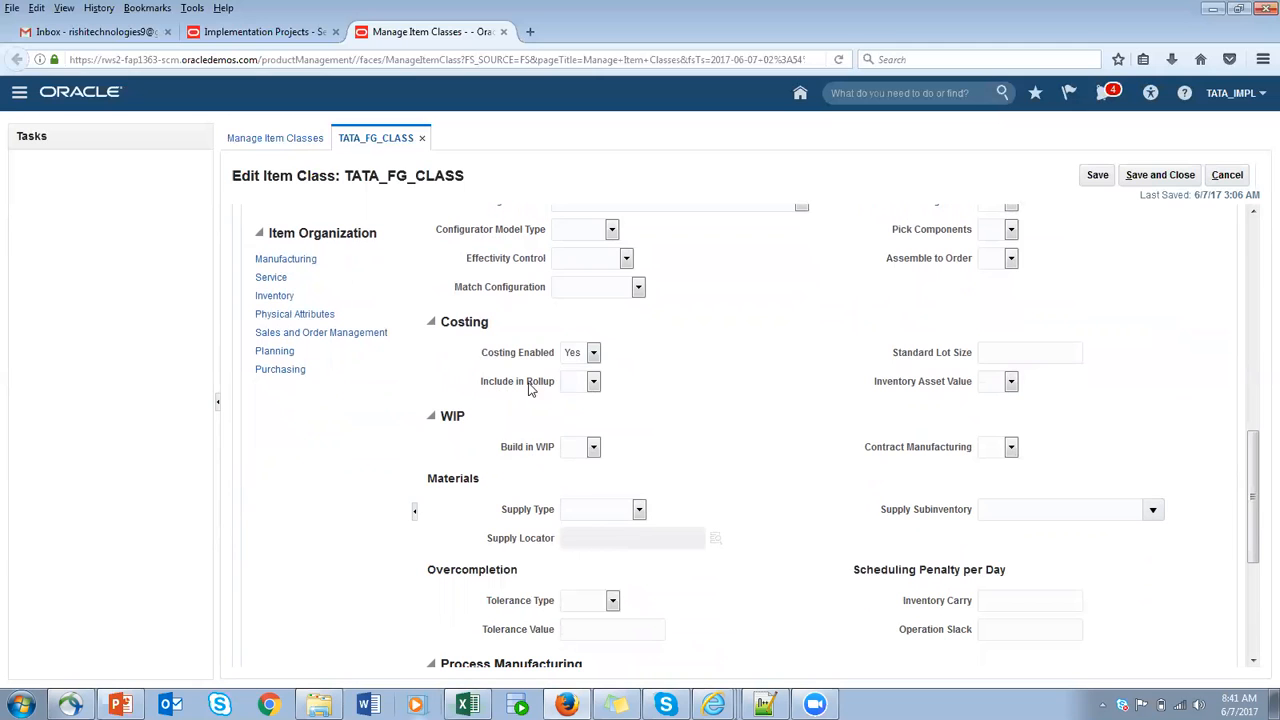
pyautogui.scroll(-2, 563, 480)
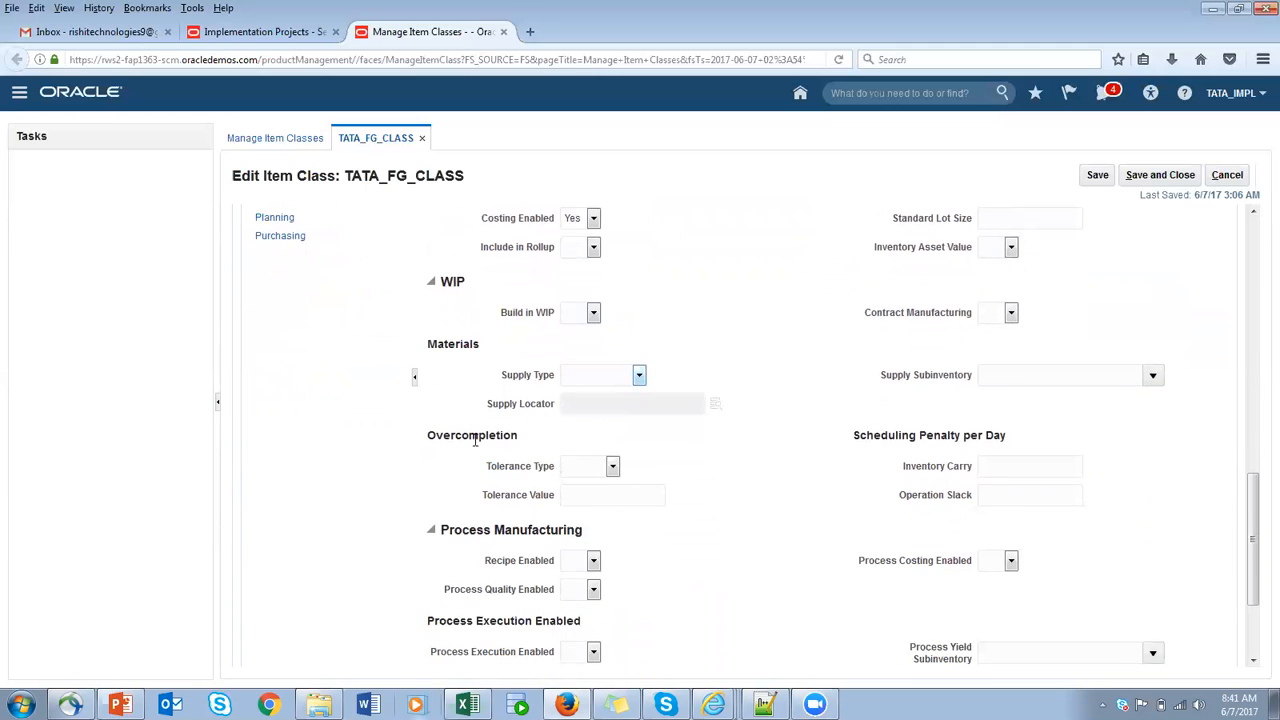
pyautogui.scroll(-2, 600, 466)
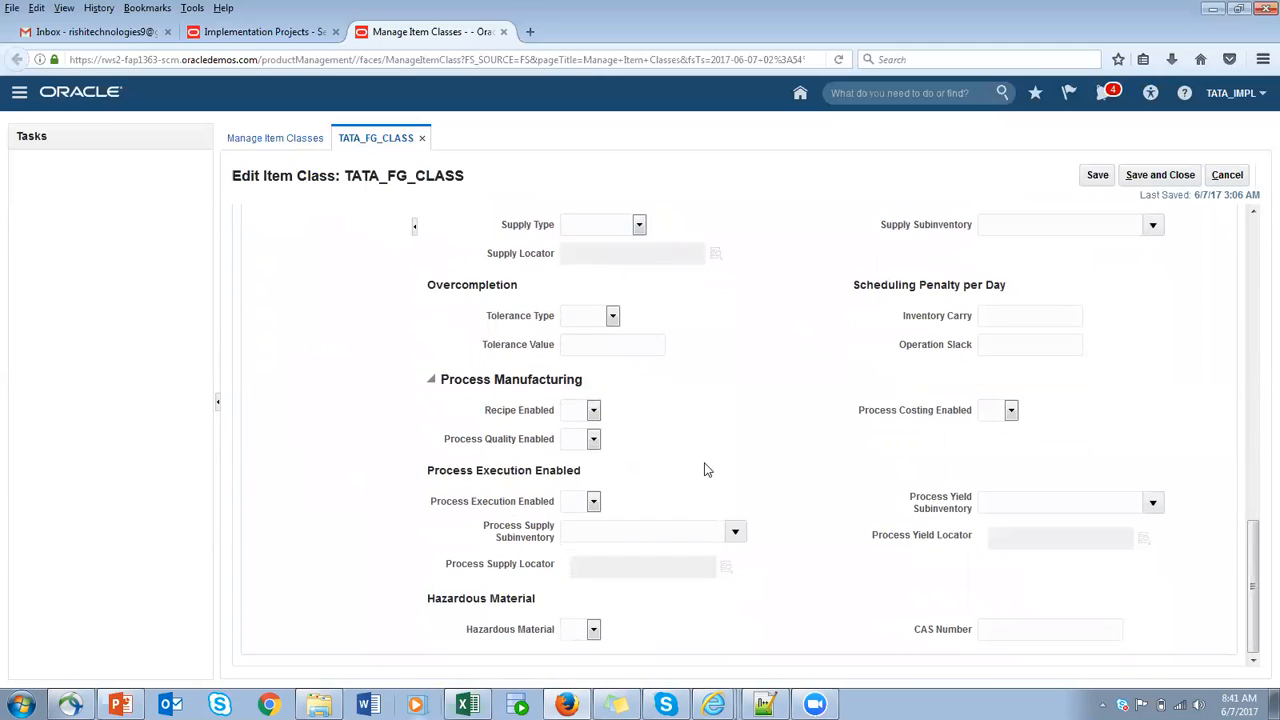
pyautogui.scroll(10, 514, 440)
pyautogui.scroll(-2, 318, 533)
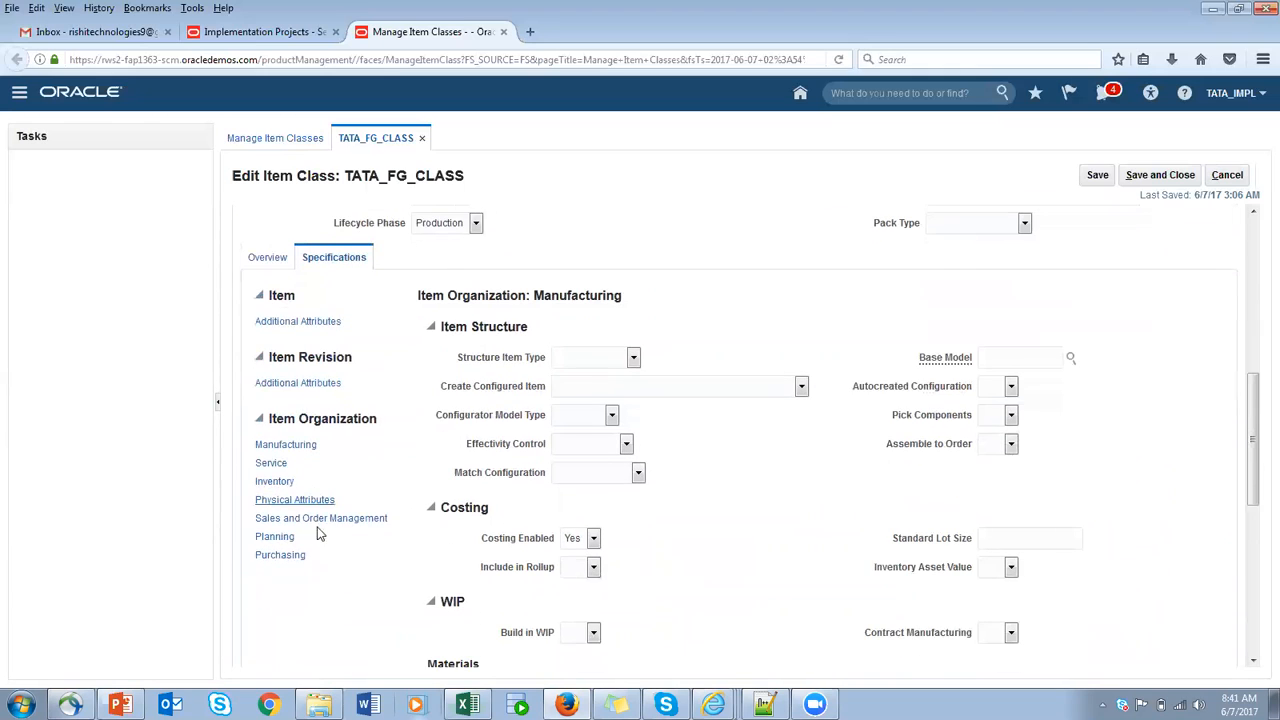
pyautogui.click(278, 465)
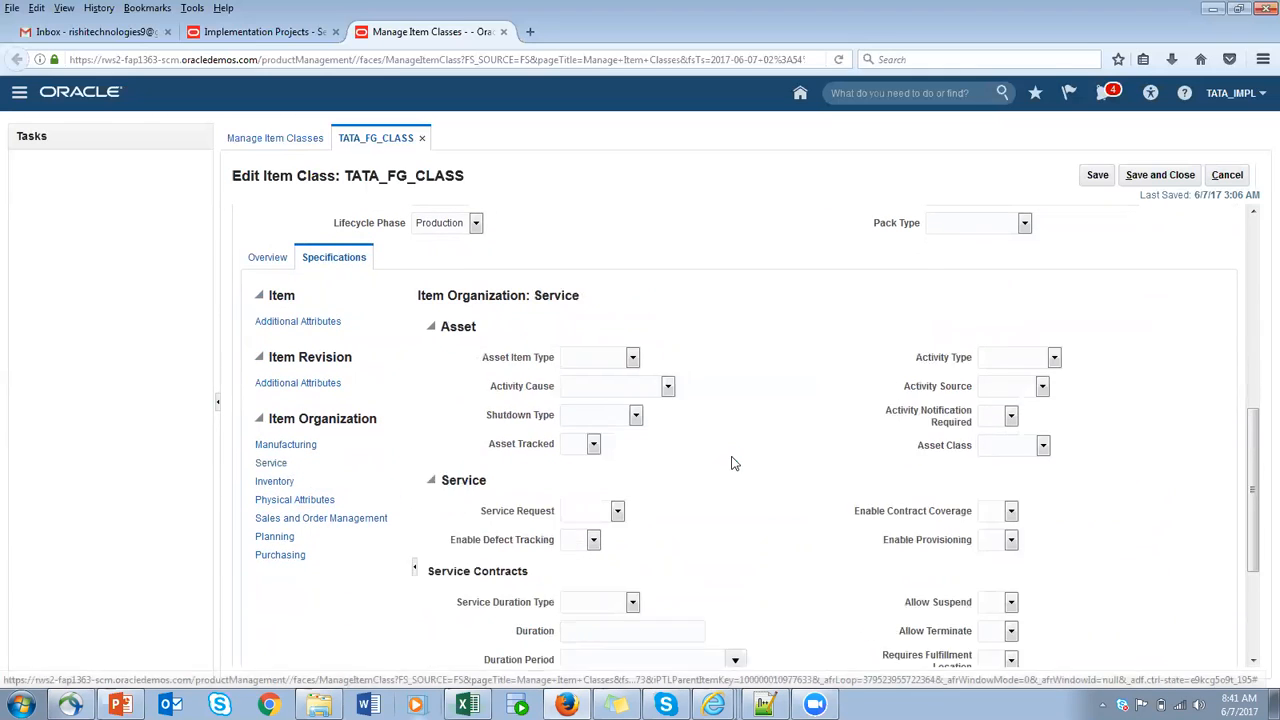
pyautogui.scroll(-5, 658, 453)
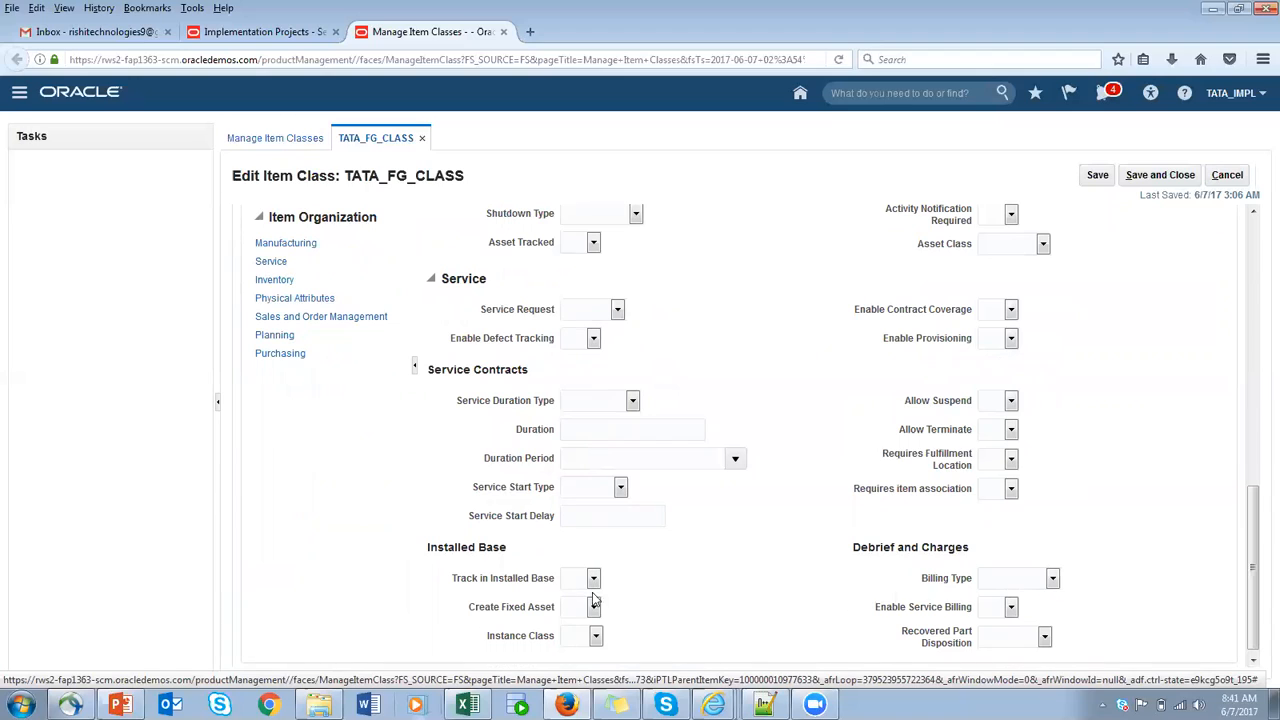
# - In the template's Inventory specifications, set Inventory Item, Stocked and Transaction Enabled to Yes
pyautogui.click(287, 281)
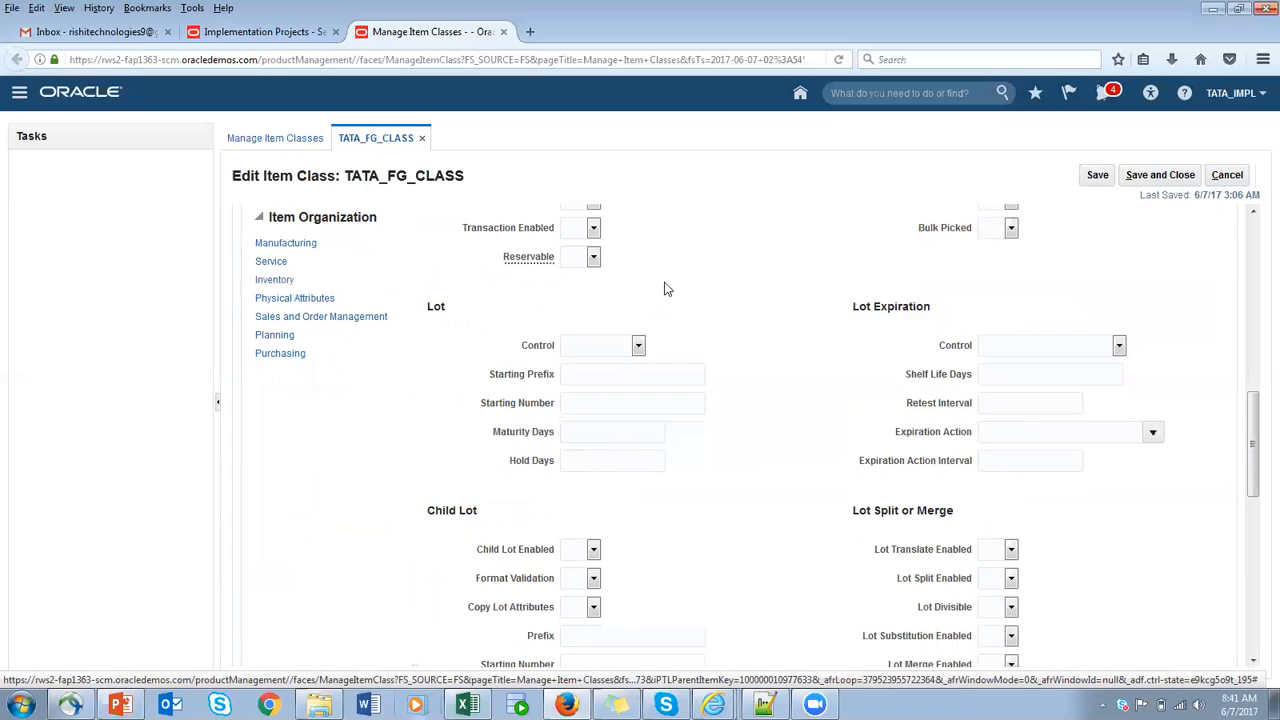
pyautogui.scroll(5, 689, 327)
pyautogui.scroll(-4, 689, 327)
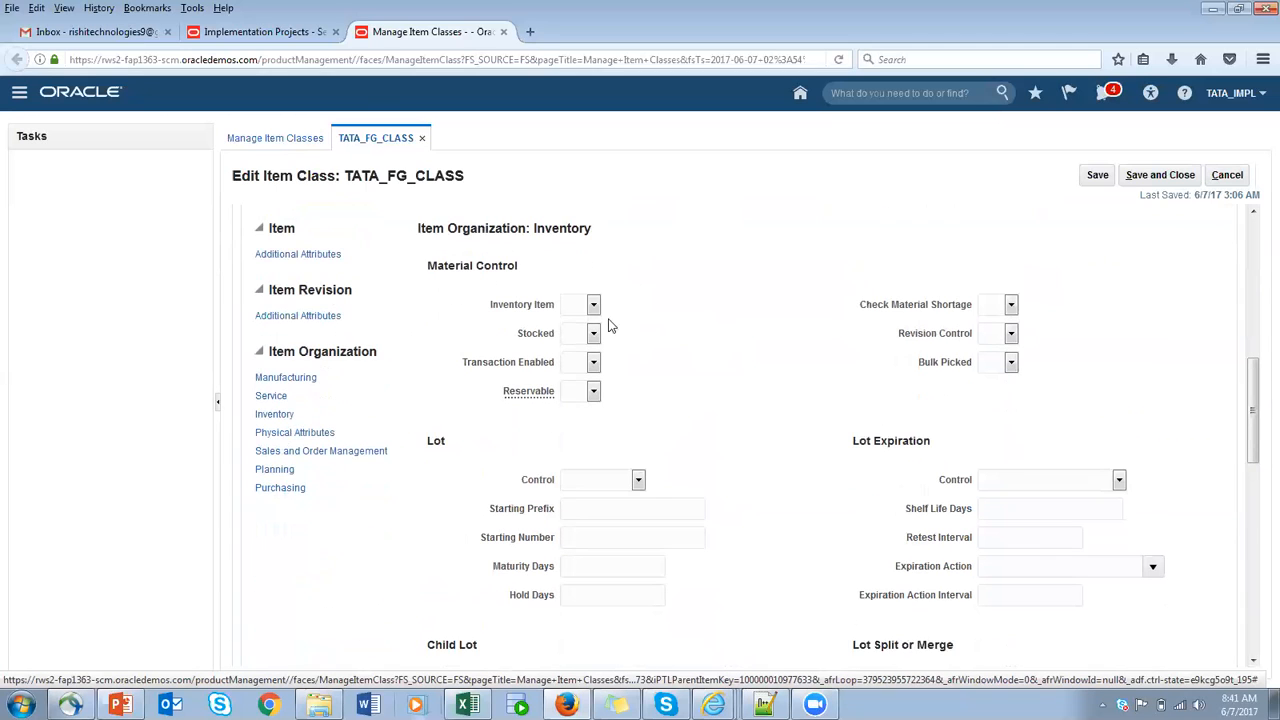
pyautogui.click(594, 308)
pyautogui.click(586, 344)
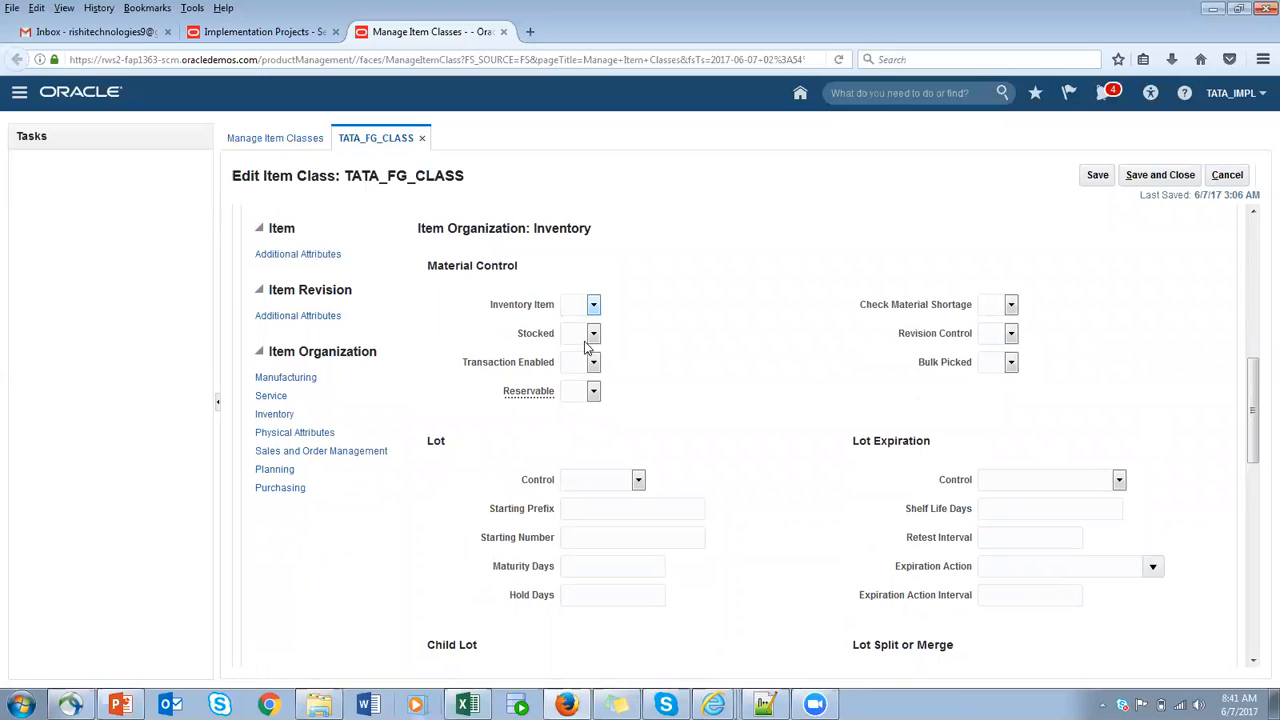
pyautogui.click(594, 334)
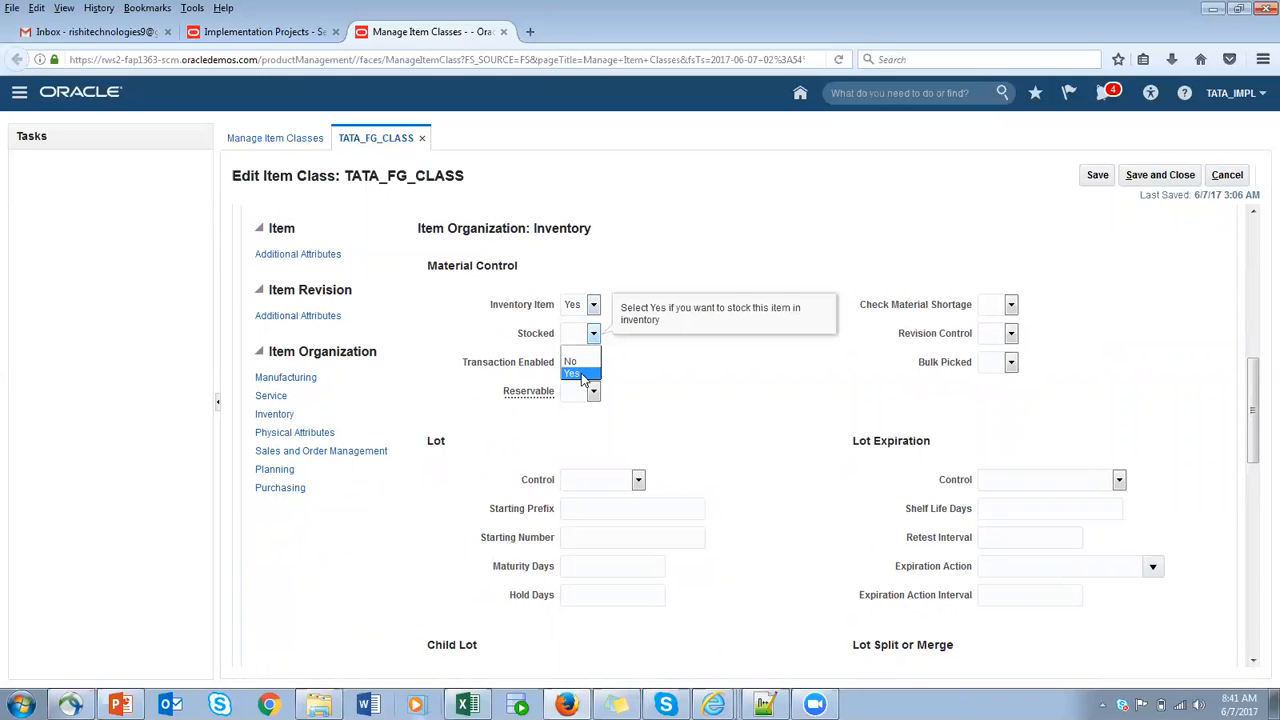
pyautogui.click(582, 375)
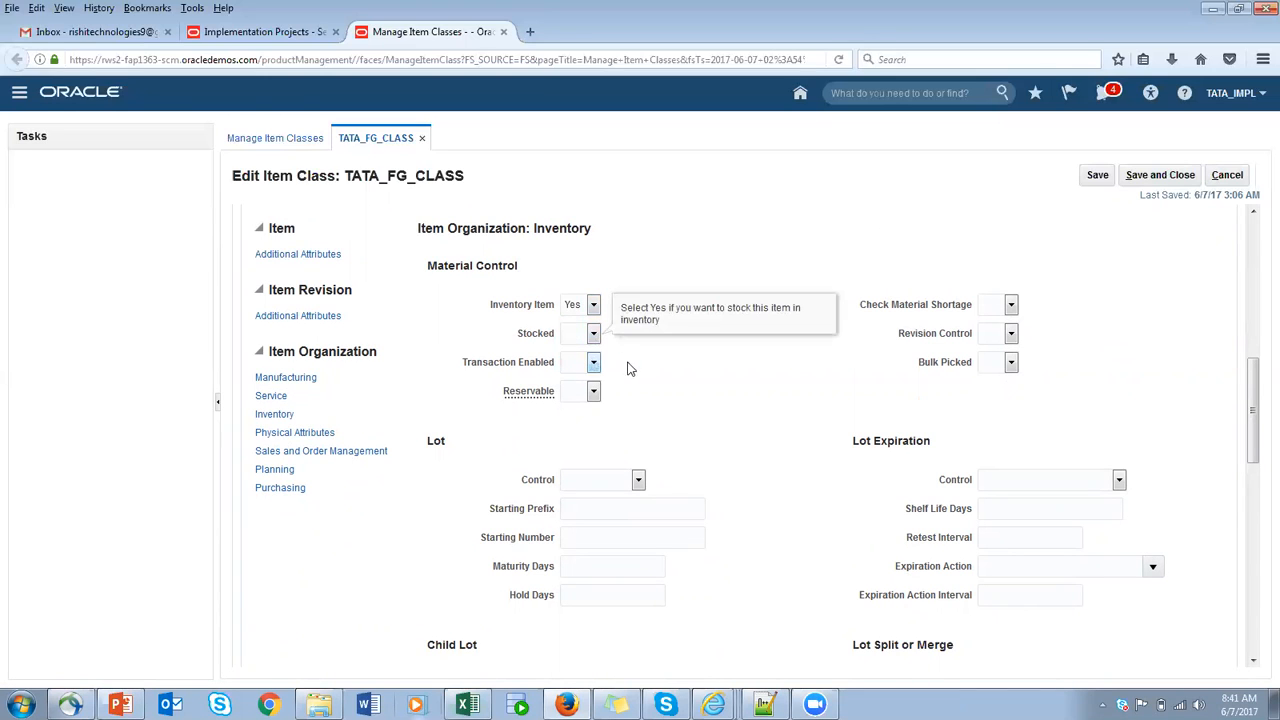
pyautogui.click(594, 334)
pyautogui.click(586, 375)
pyautogui.click(594, 364)
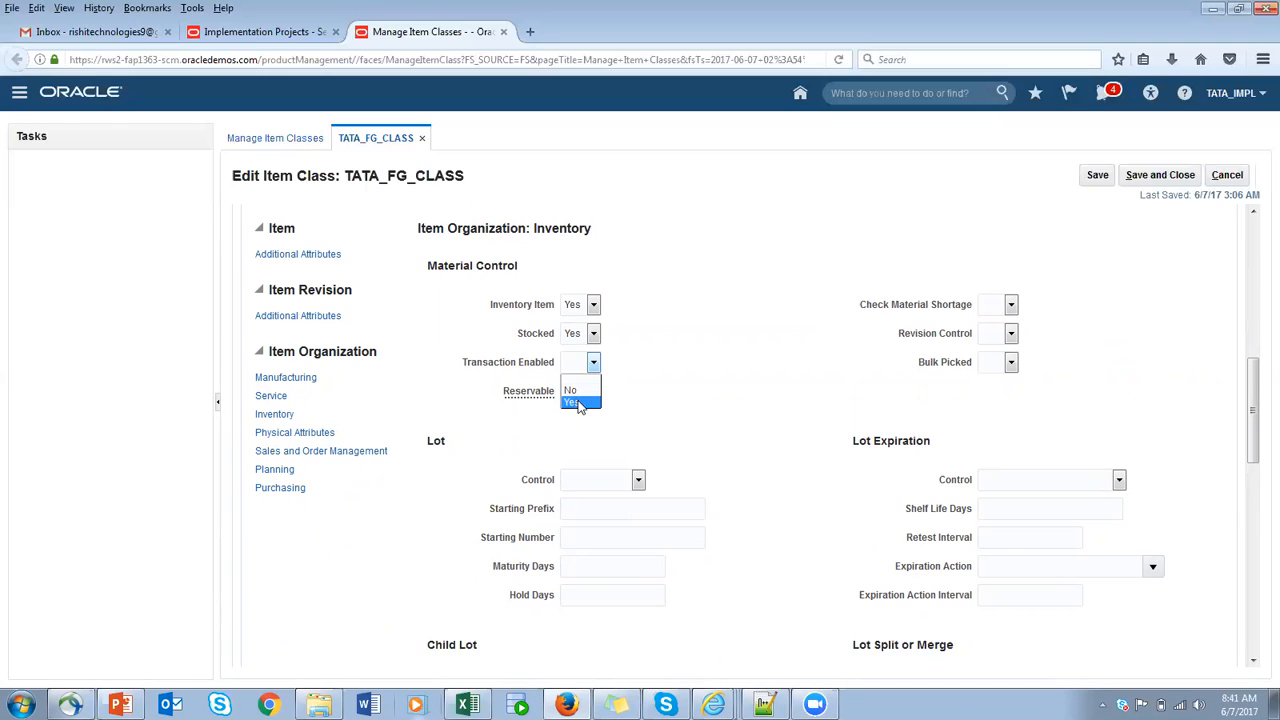
pyautogui.click(577, 403)
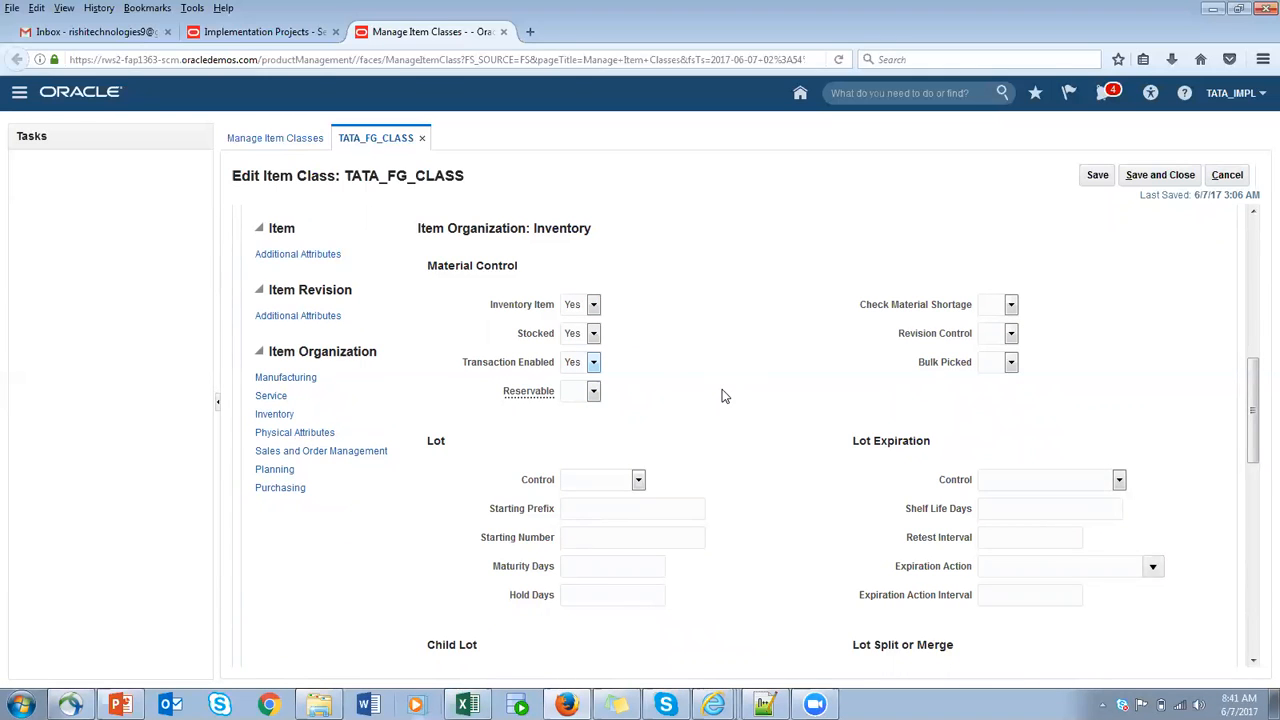
# - Review the template's lot, serial, grade, cycle count and locator attributes in the Inventory specifications, plus its Physical Attributes
pyautogui.scroll(-3, 783, 497)
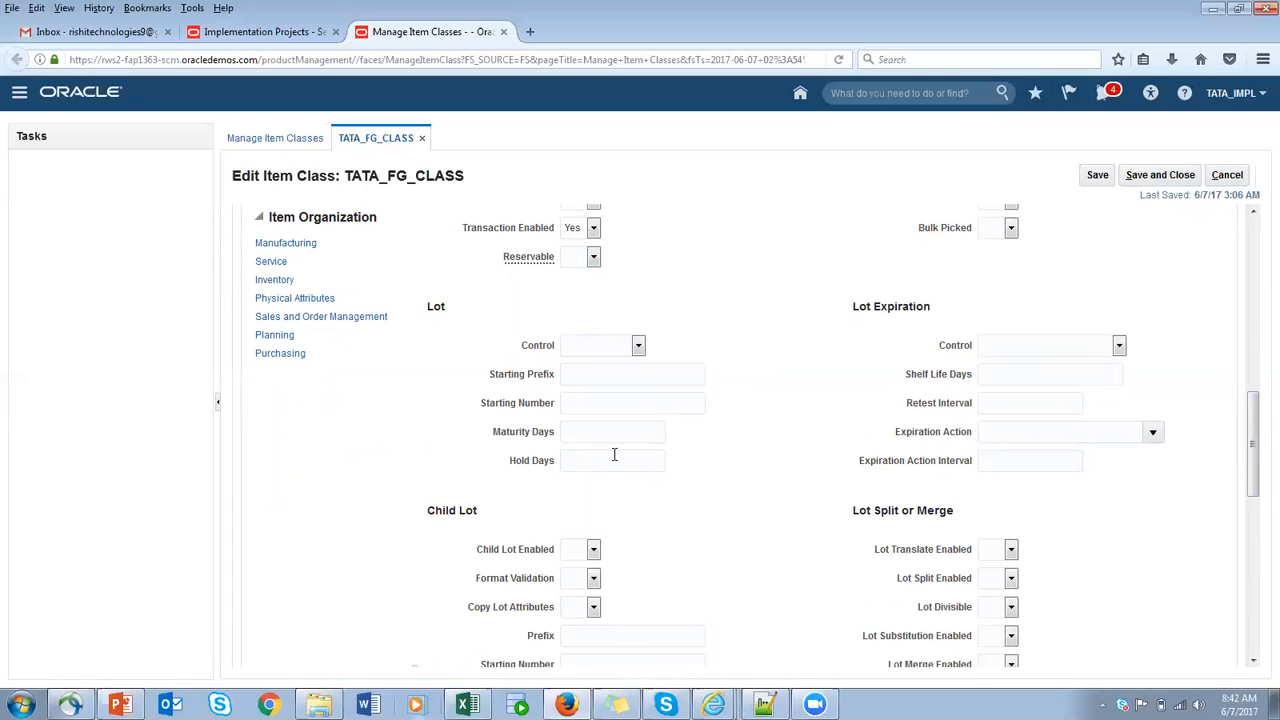
pyautogui.scroll(-4, 614, 455)
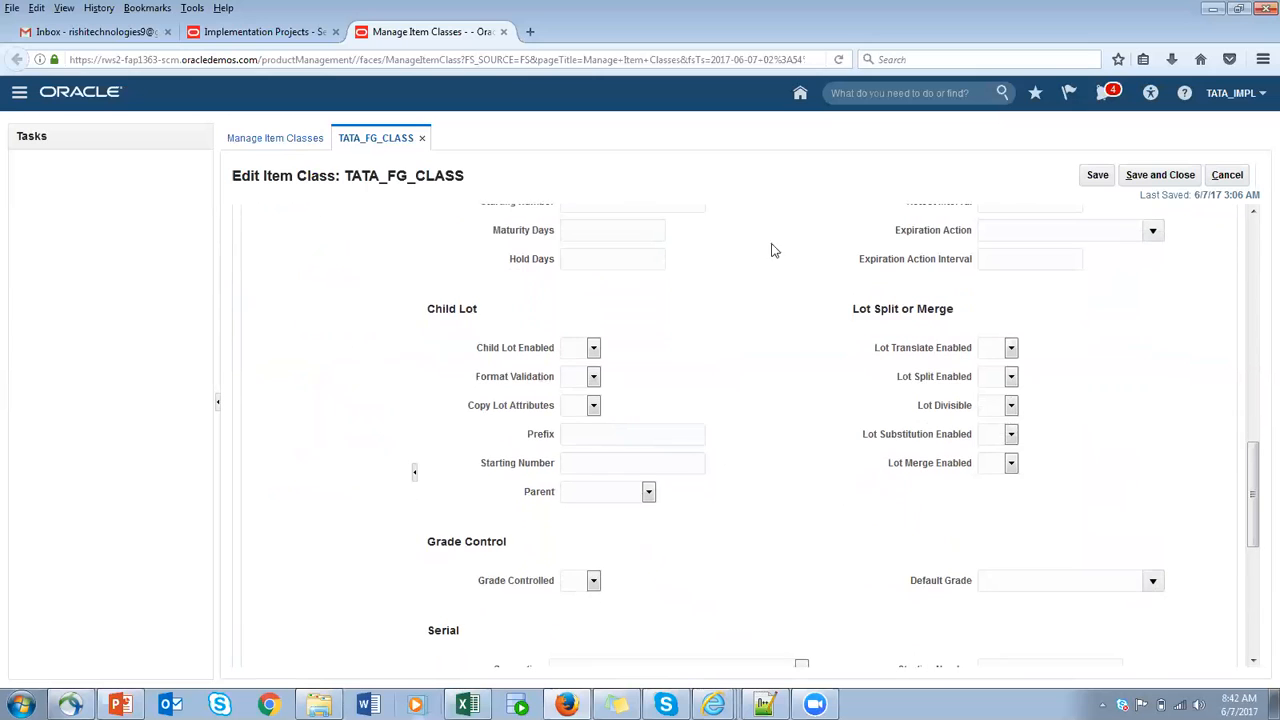
pyautogui.scroll(4, 661, 394)
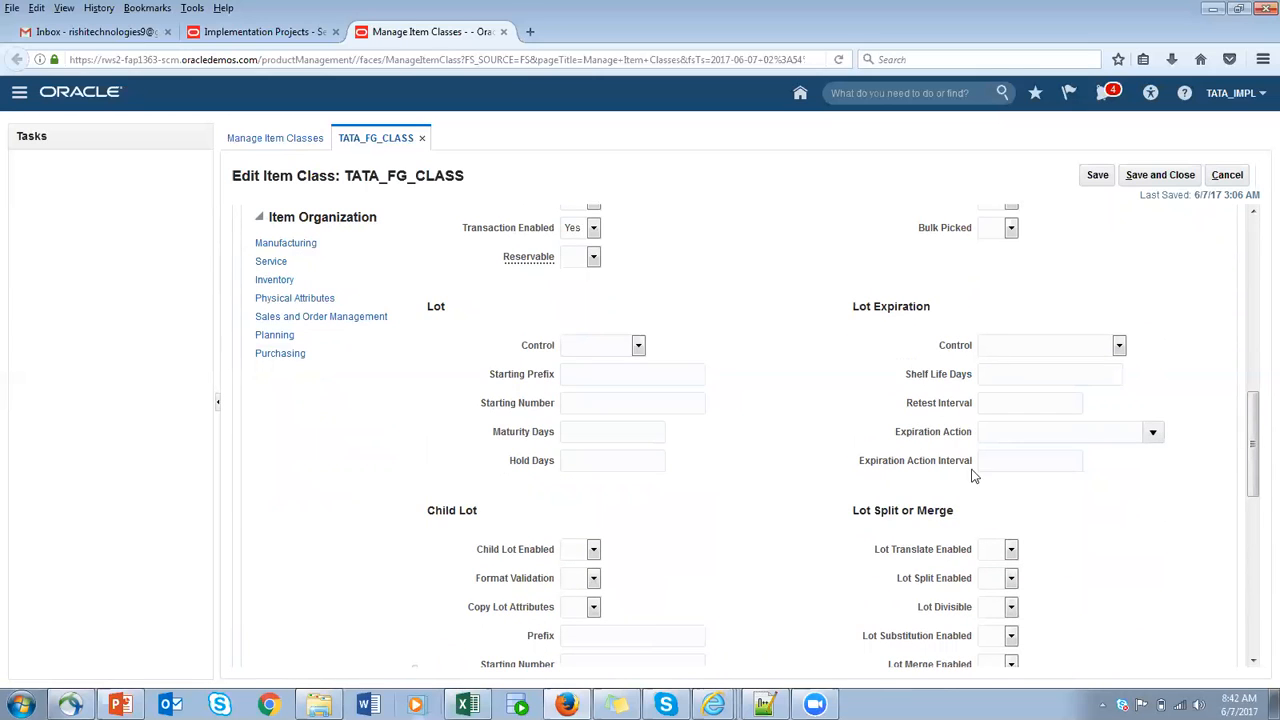
pyautogui.scroll(-12, 912, 500)
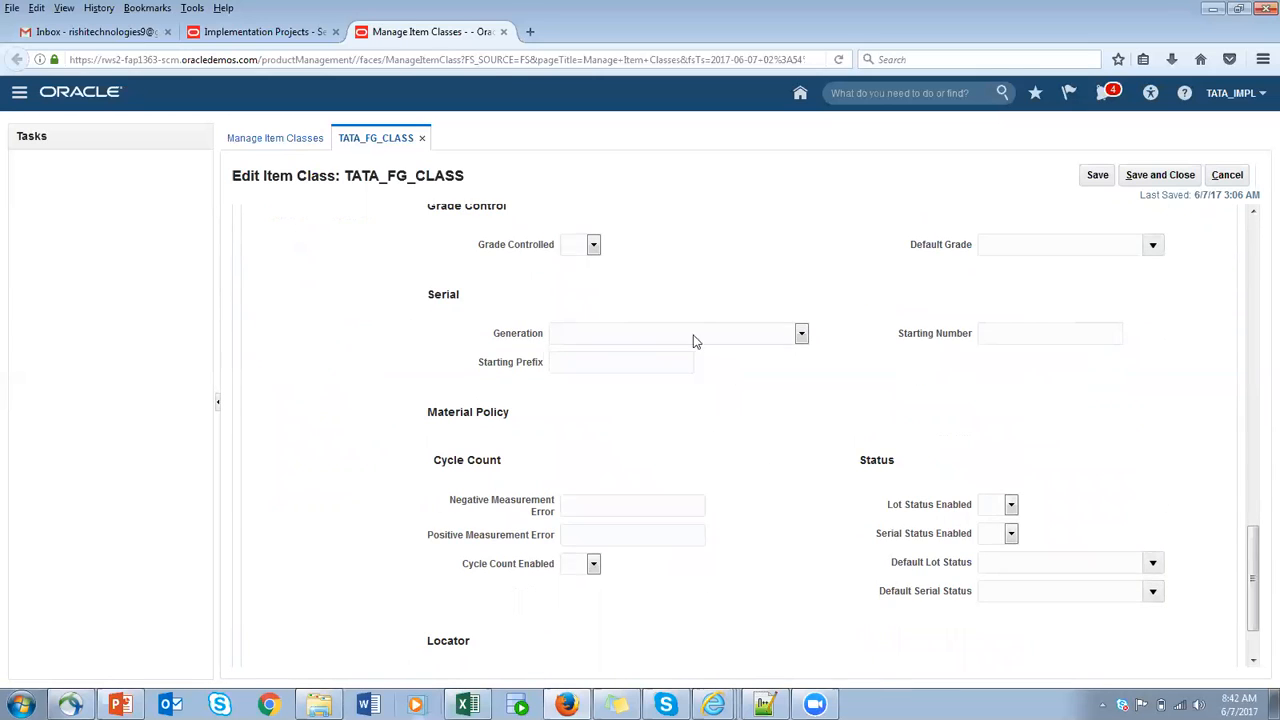
pyautogui.scroll(1, 695, 345)
pyautogui.scroll(7, 701, 350)
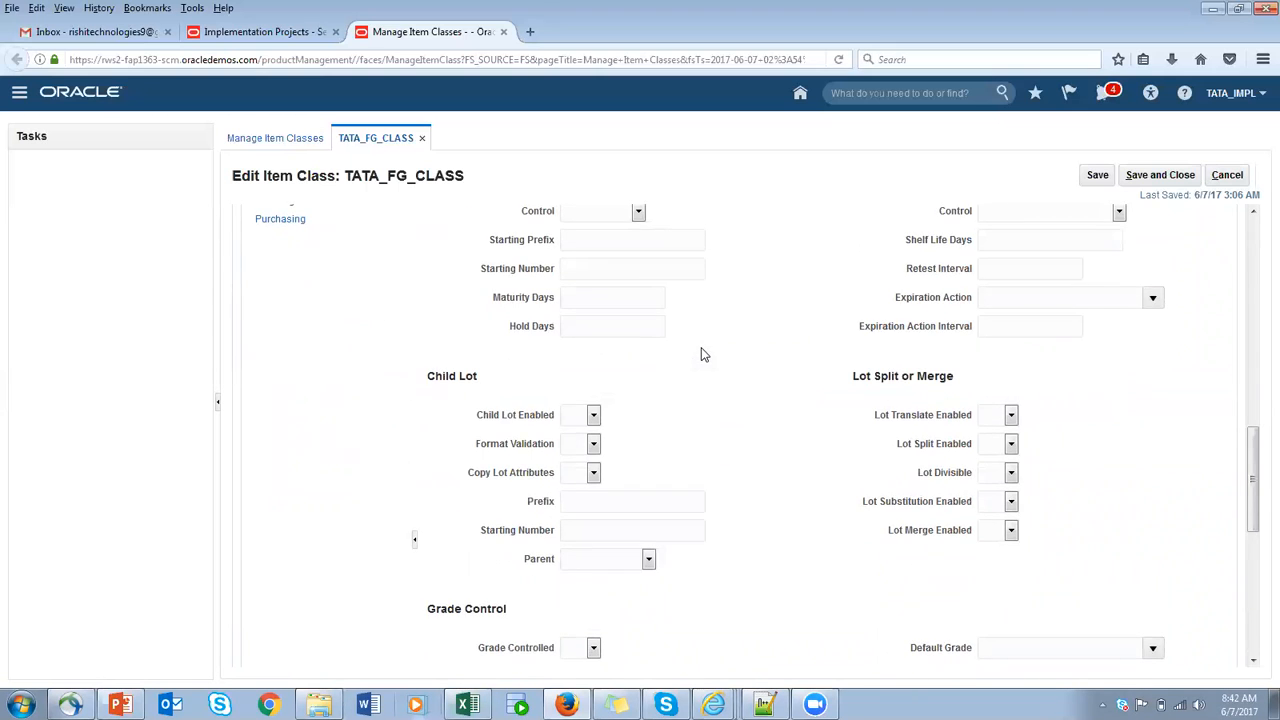
pyautogui.scroll(4, 701, 354)
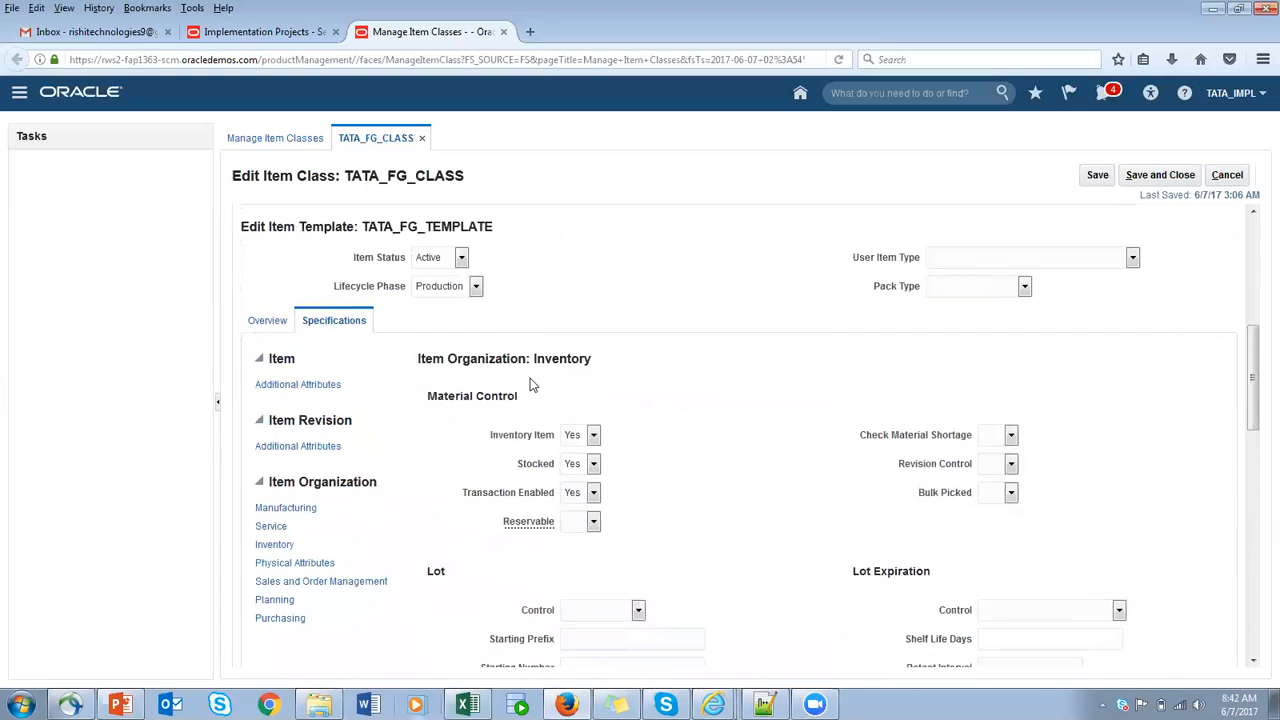
pyautogui.scroll(-2, 521, 385)
pyautogui.scroll(-3, 505, 470)
pyautogui.scroll(-3, 520, 472)
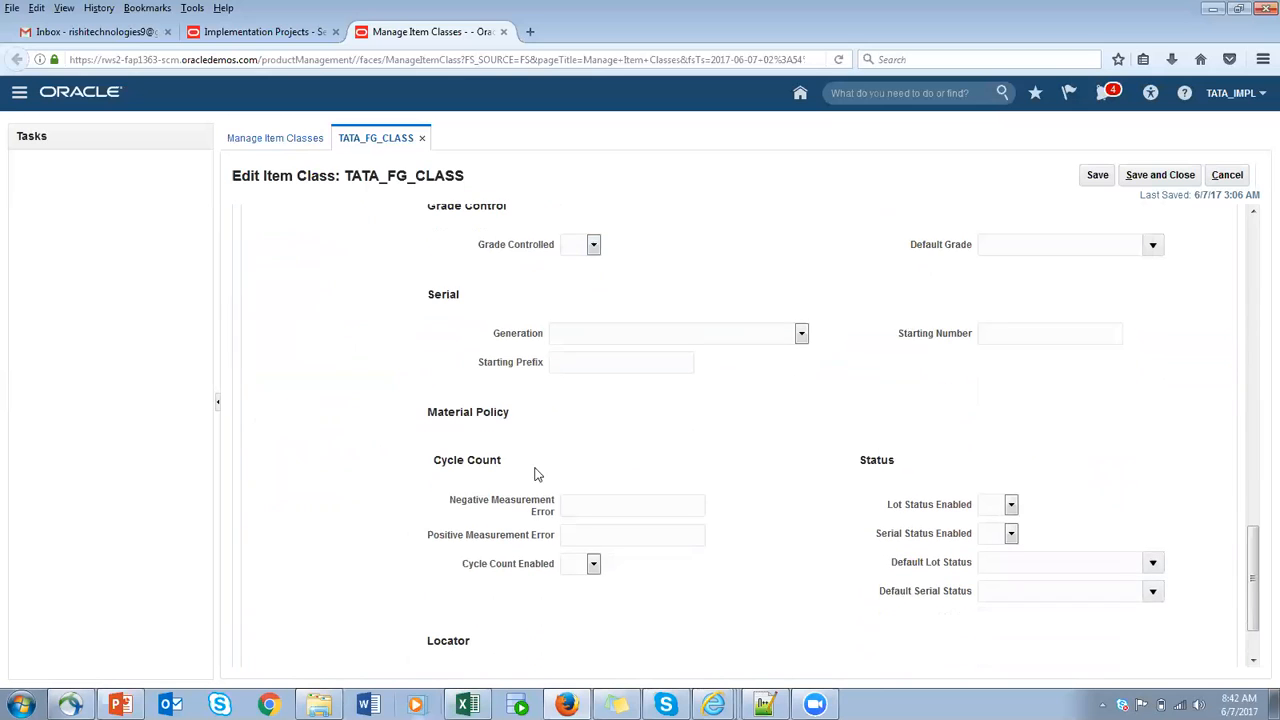
pyautogui.scroll(-1, 600, 455)
pyautogui.scroll(4, 632, 347)
pyautogui.scroll(6, 632, 347)
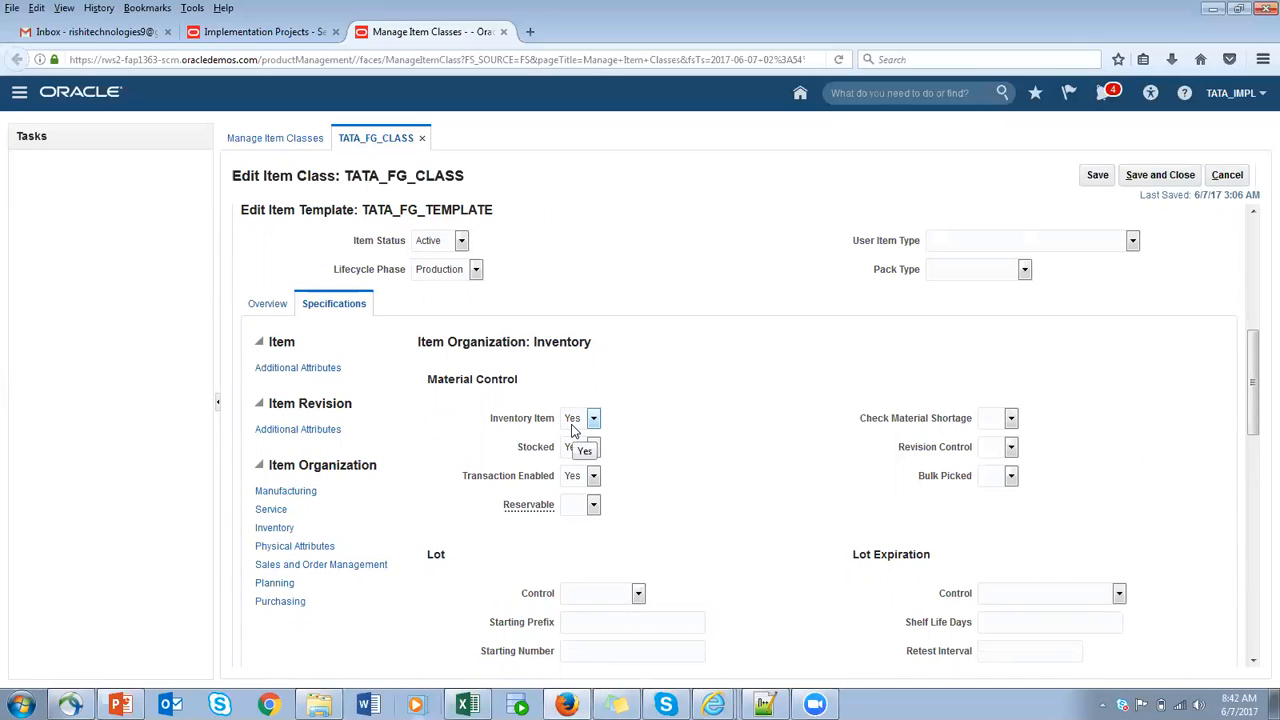
pyautogui.click(302, 546)
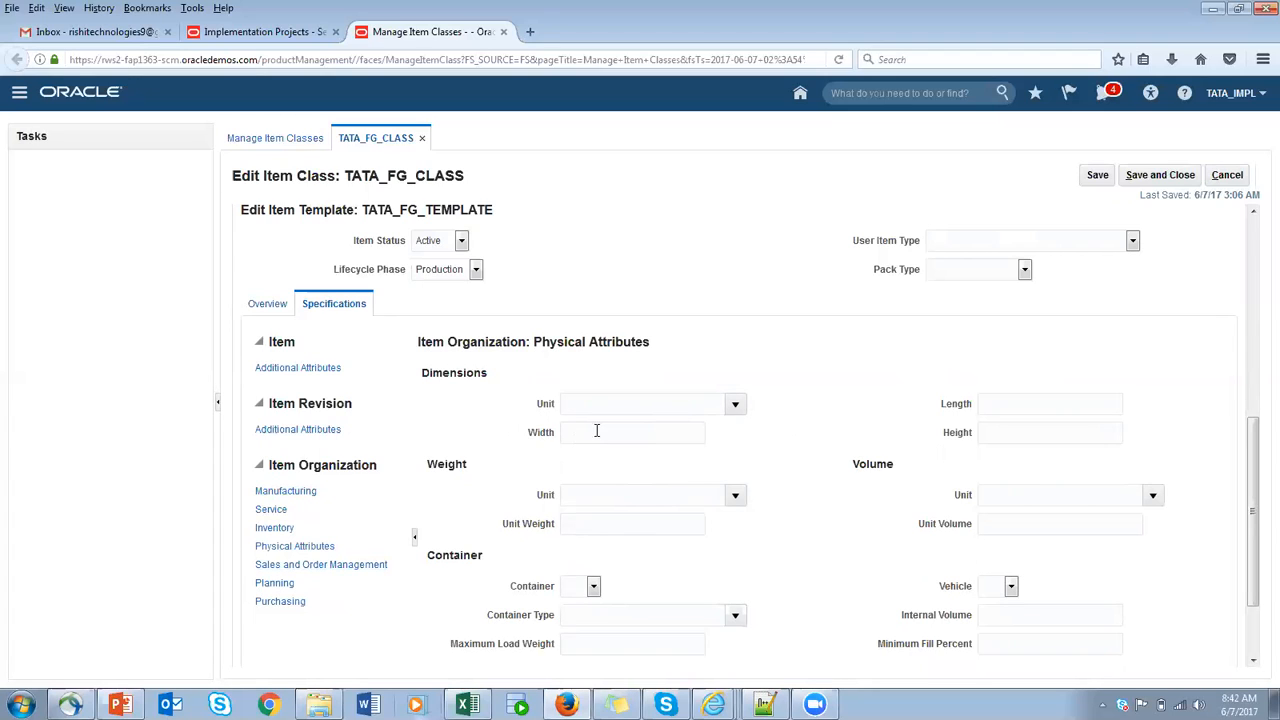
pyautogui.moveTo(345, 175); pyautogui.dragTo(470, 190)
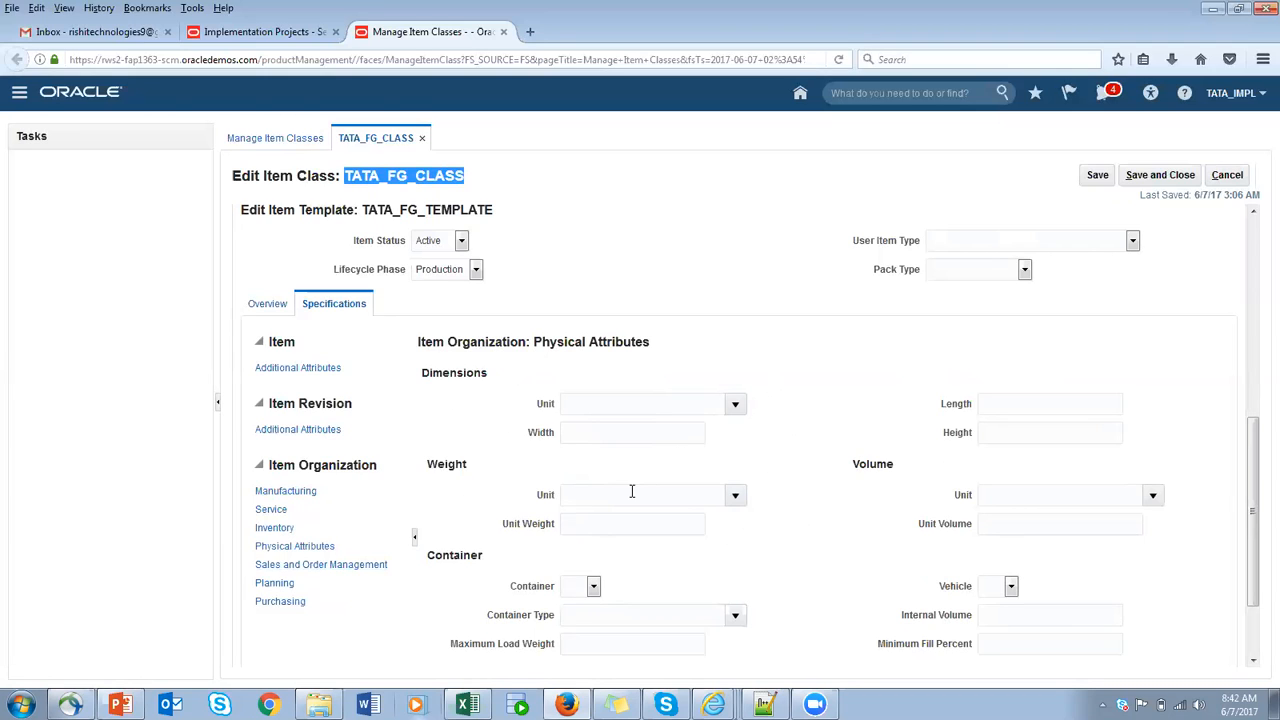
# - In the template's Purchasing specifications, set Purchased and Purchasable to Yes
pyautogui.click(292, 601)
pyautogui.click(596, 408)
pyautogui.click(590, 448)
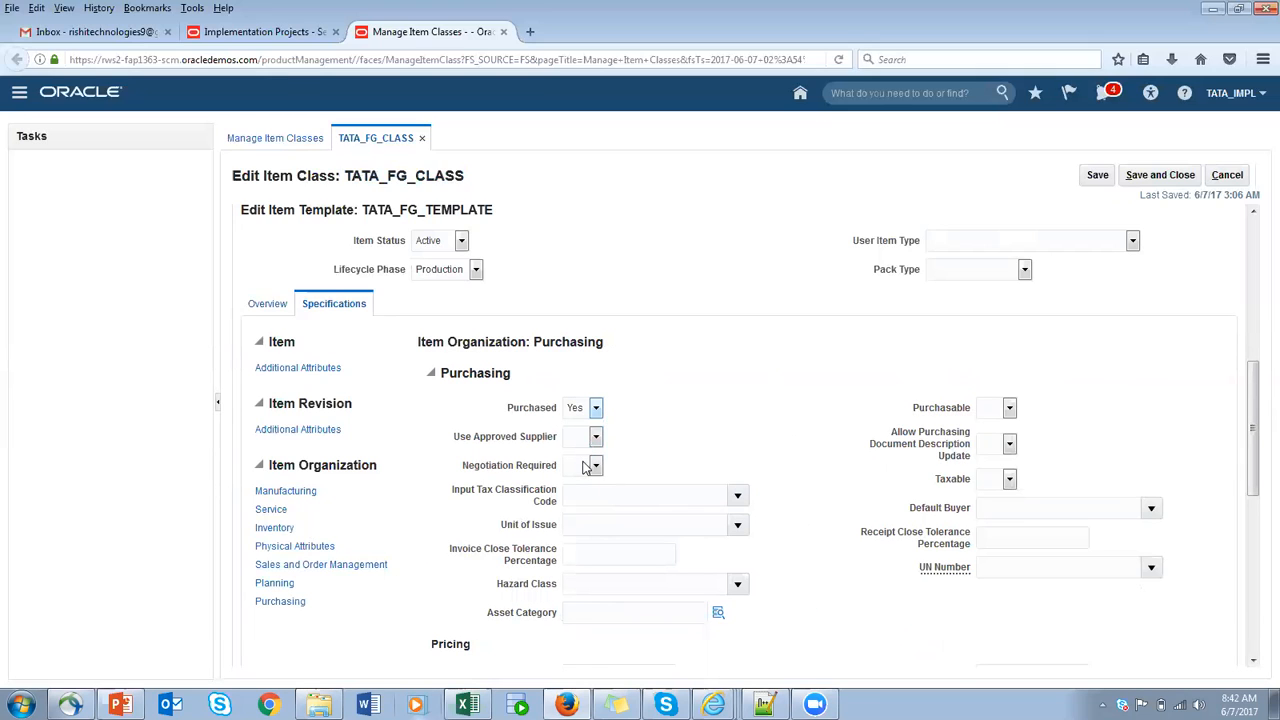
pyautogui.click(1010, 409)
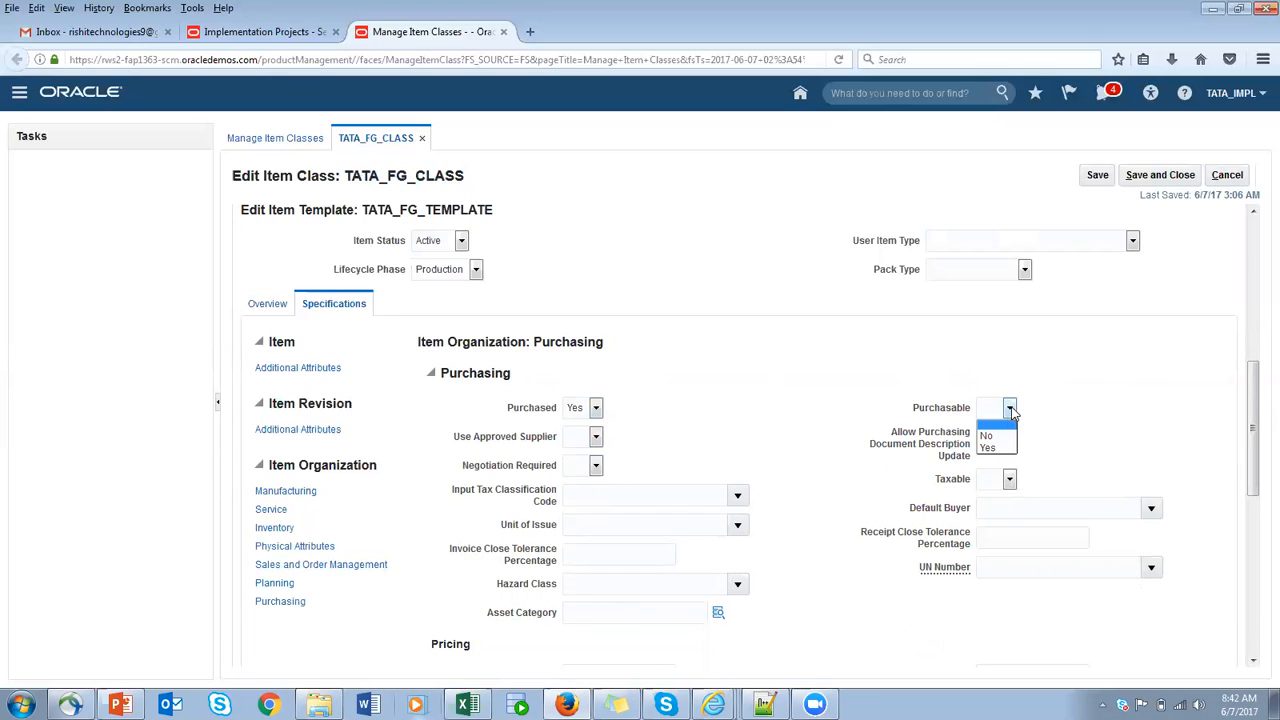
pyautogui.click(990, 448)
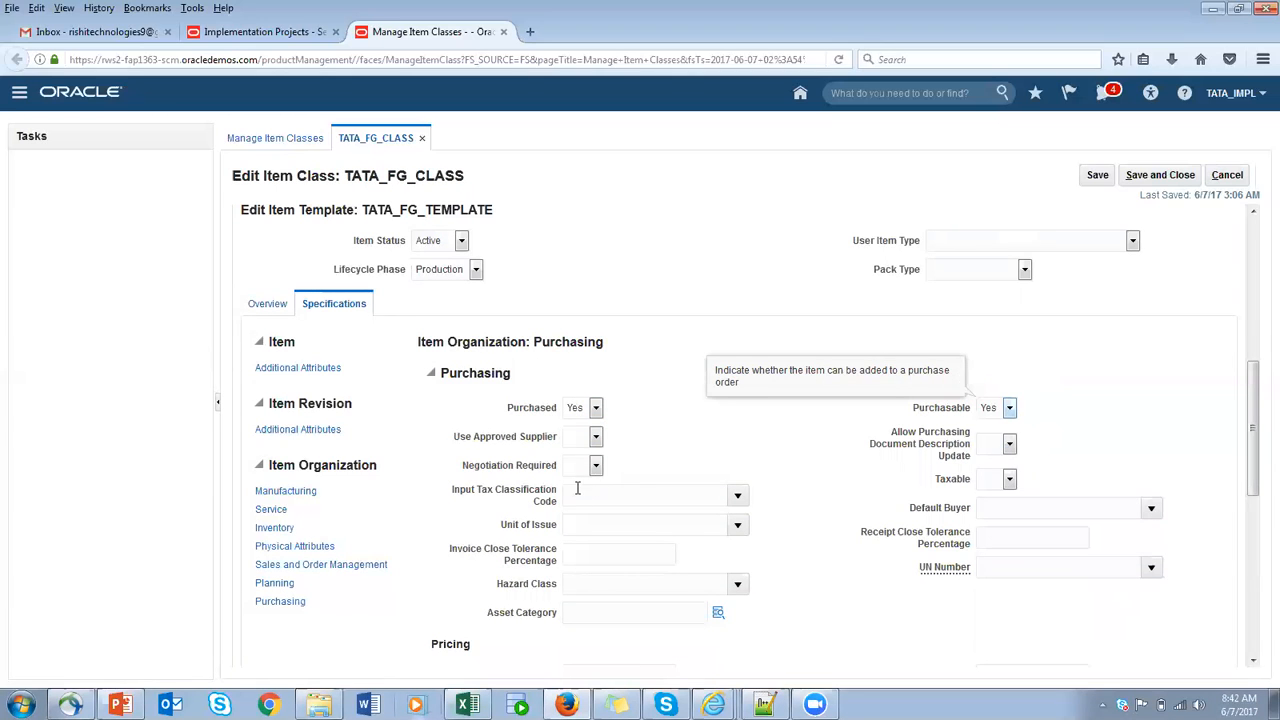
# - In the template's Purchasing specifications, set the Purchase Price under Pricing to 10
pyautogui.scroll(-5, 657, 545)
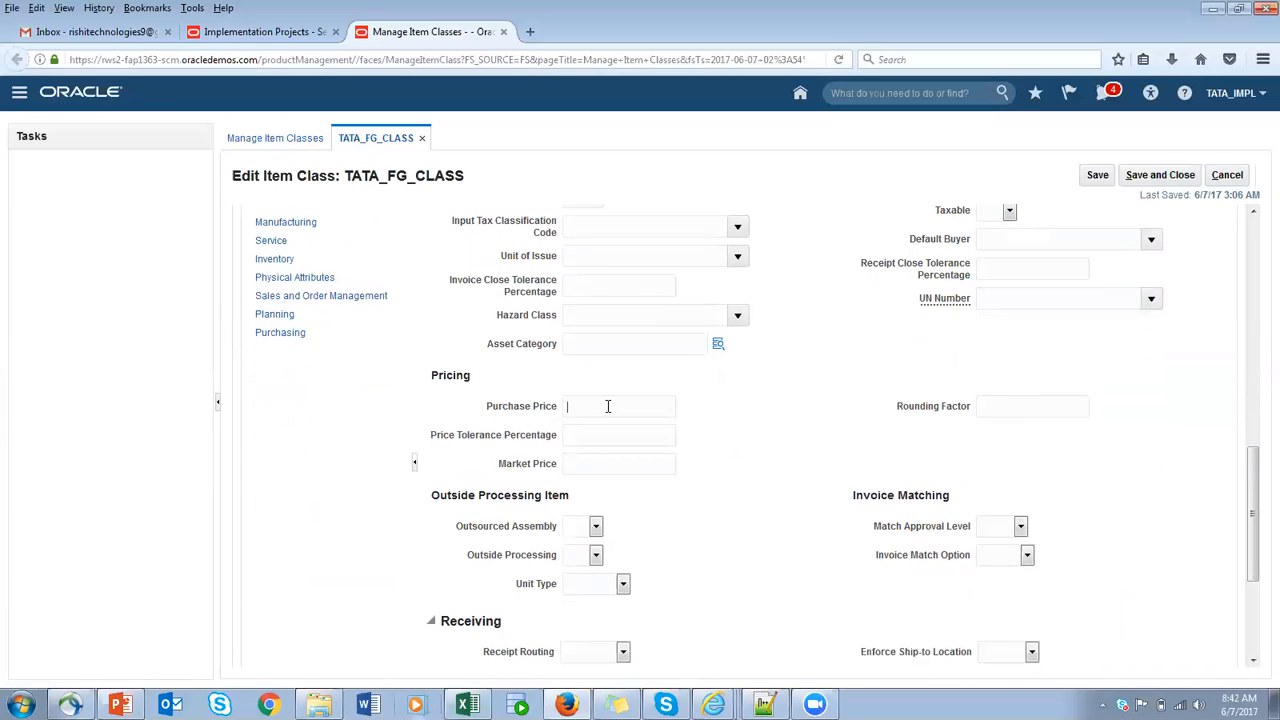
pyautogui.click(607, 406)
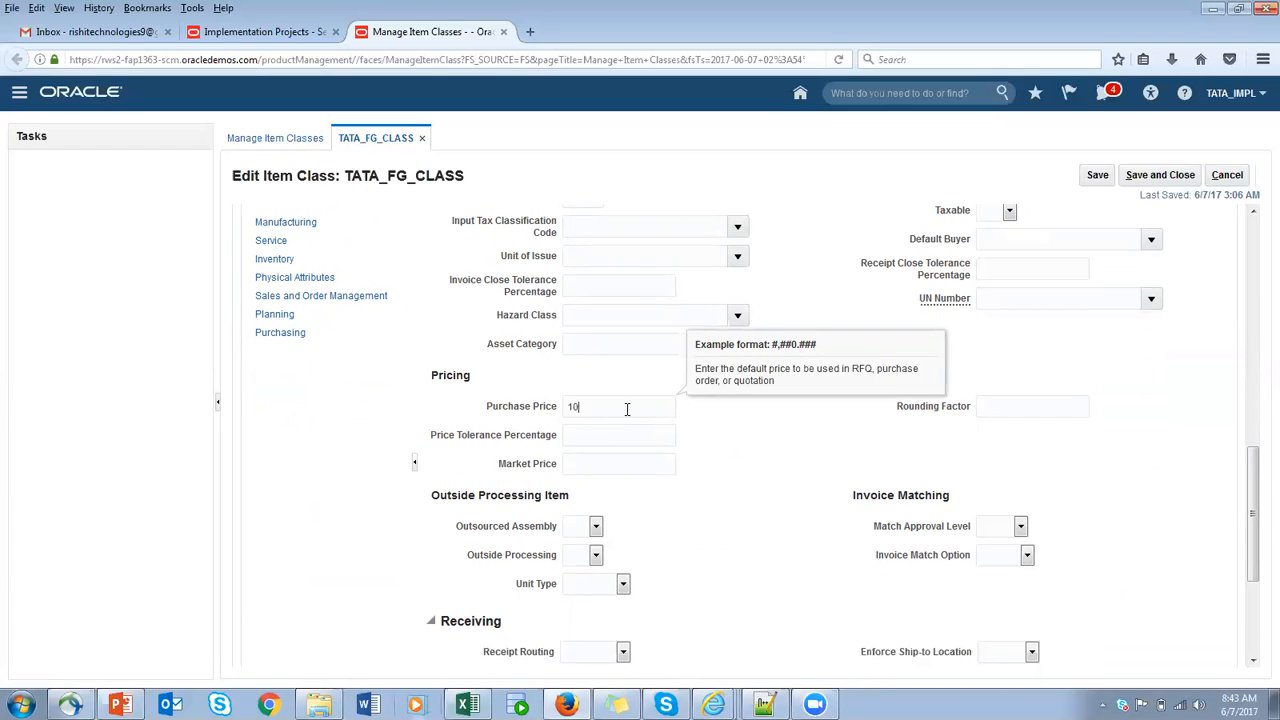
pyautogui.click(395, 390)
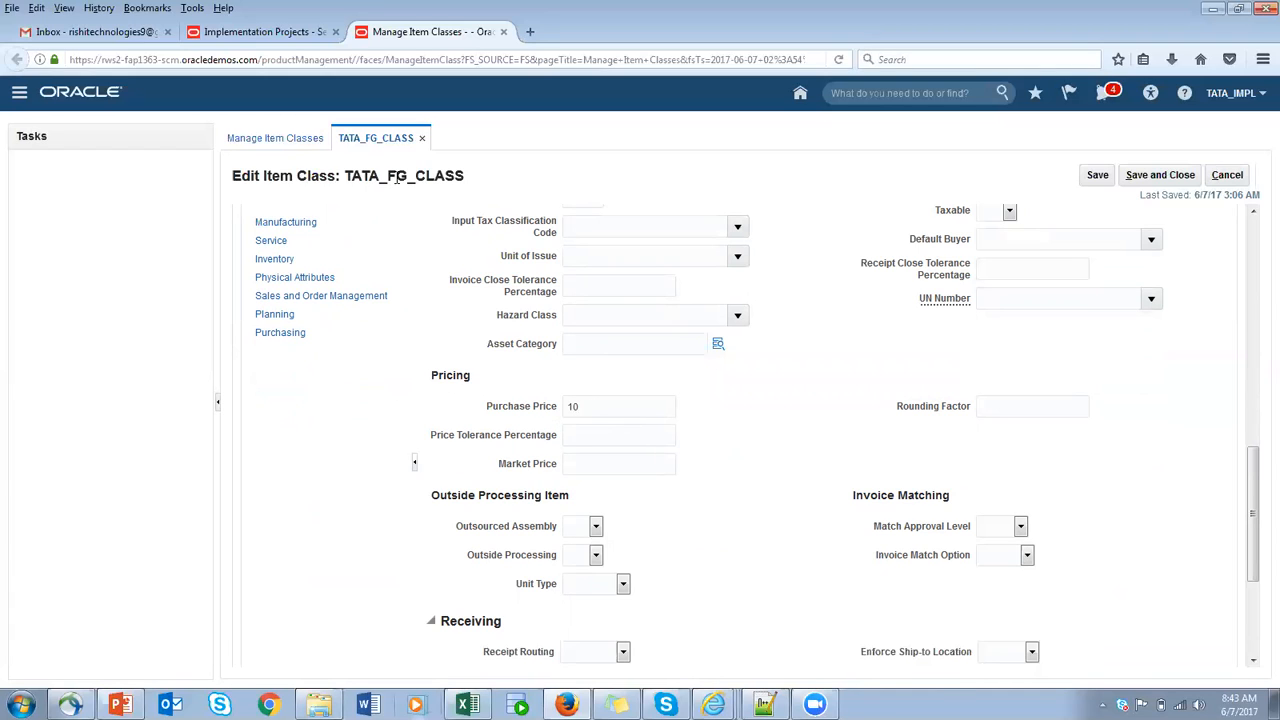
pyautogui.moveTo(611, 409); pyautogui.dragTo(498, 404)
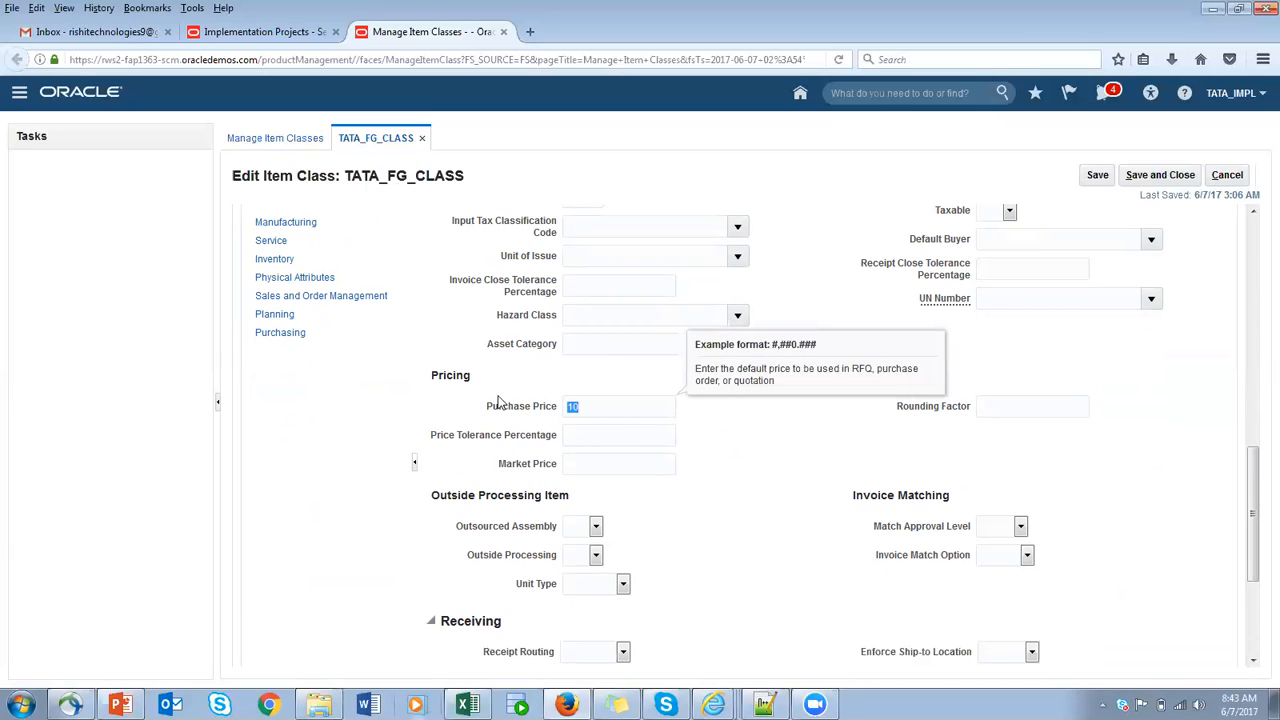
pyautogui.click(603, 432)
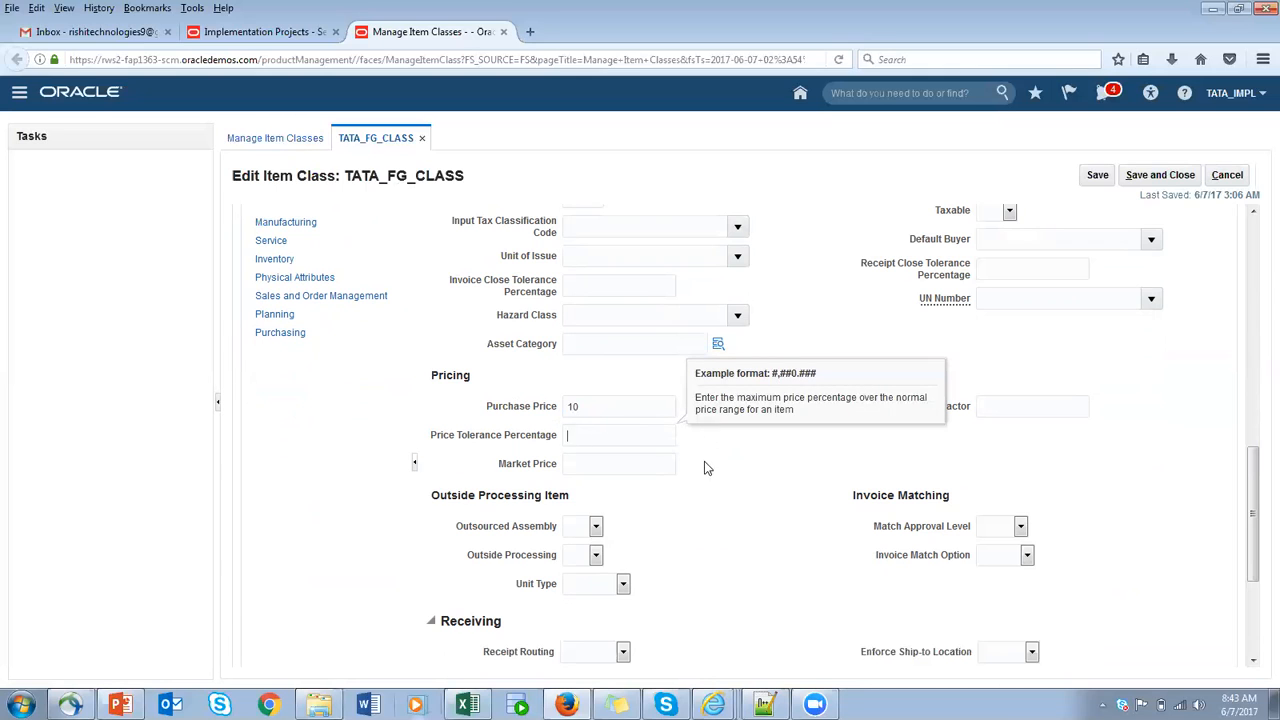
# - In the Receiving section of the Purchasing specifications, set Receipt Routing to Direct
pyautogui.scroll(-5, 731, 497)
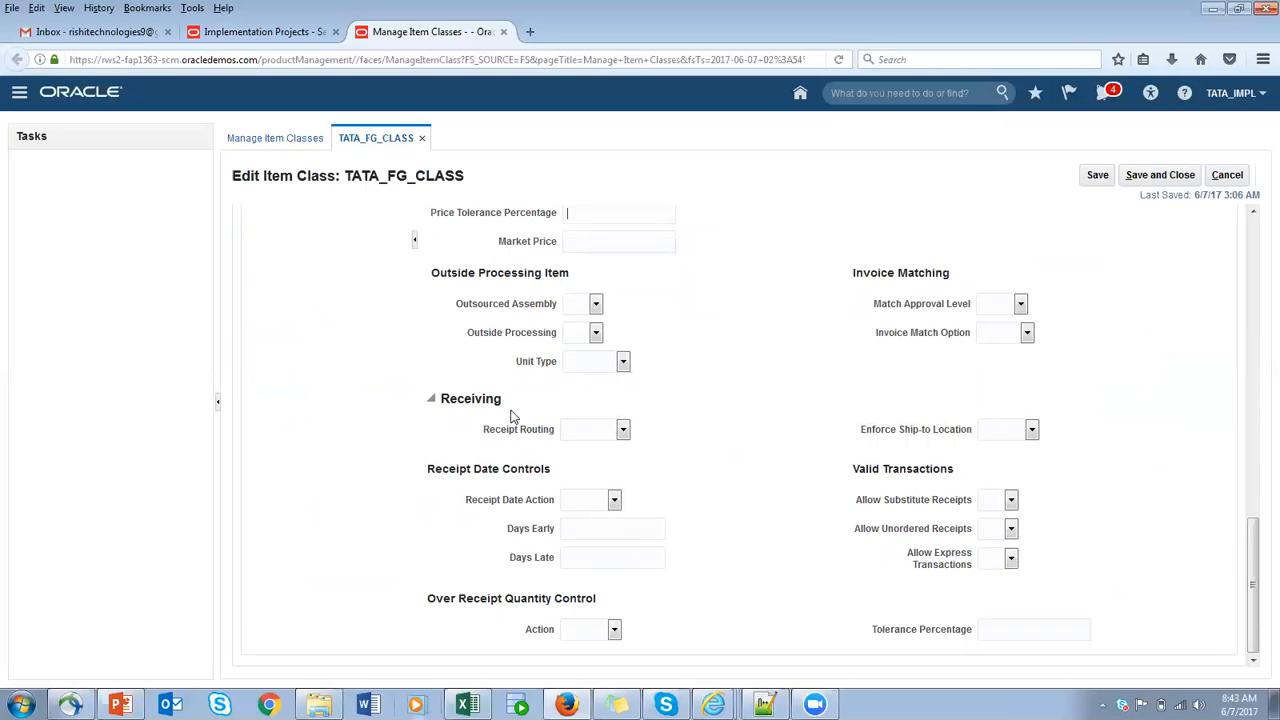
pyautogui.click(623, 429)
pyautogui.click(580, 457)
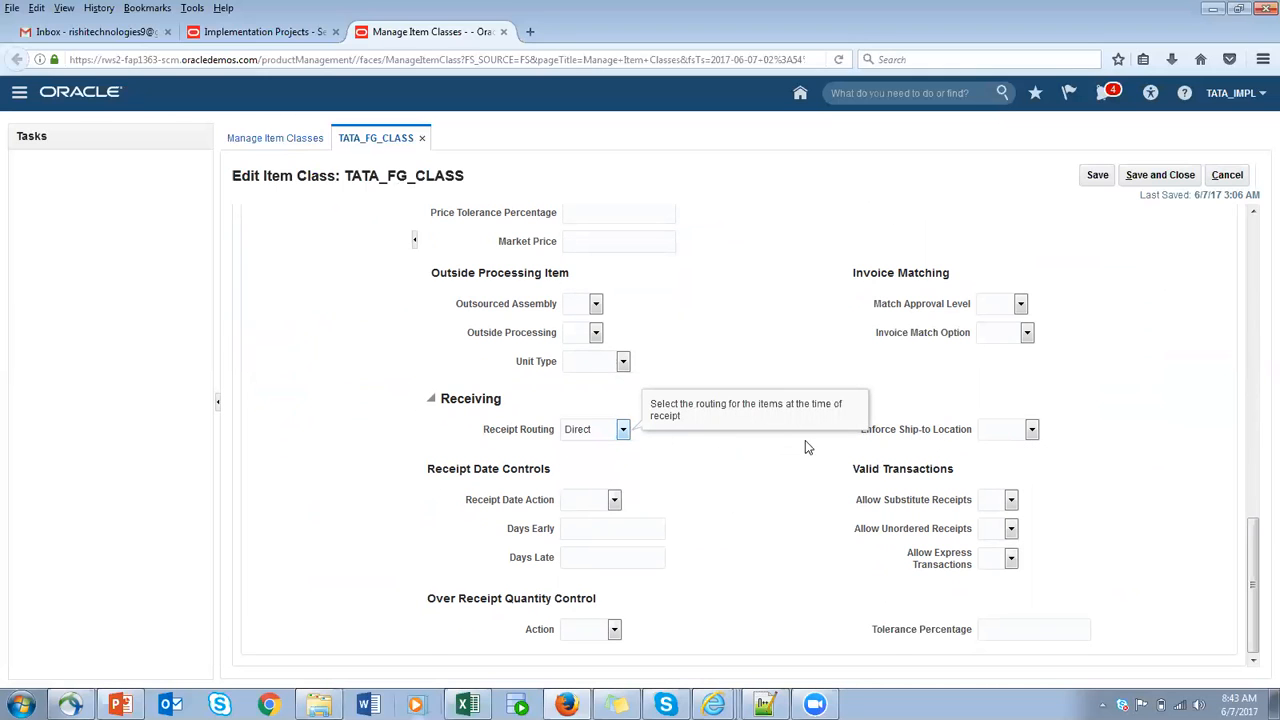
# - Save and close item class TATA_FG_CLASS, and leave Manage Item Classes for the implementation project's task list
pyautogui.scroll(10, 560, 464)
pyautogui.scroll(5, 553, 466)
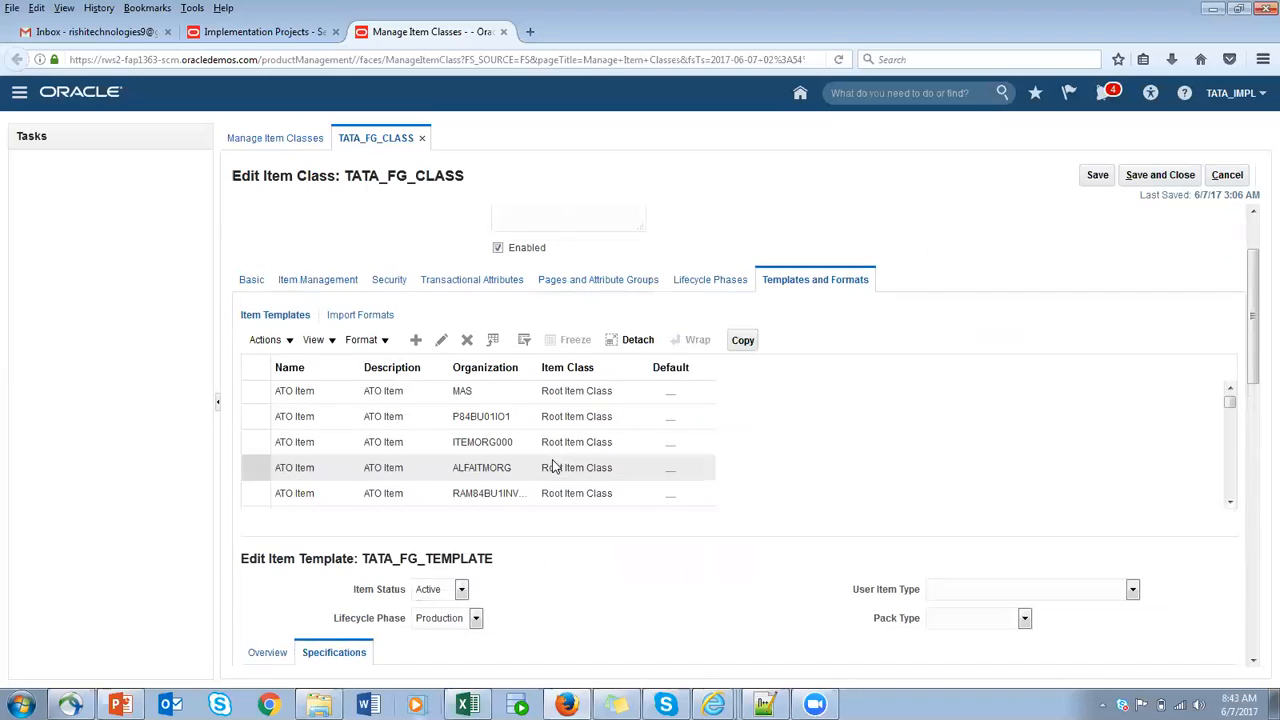
pyautogui.click(1096, 180)
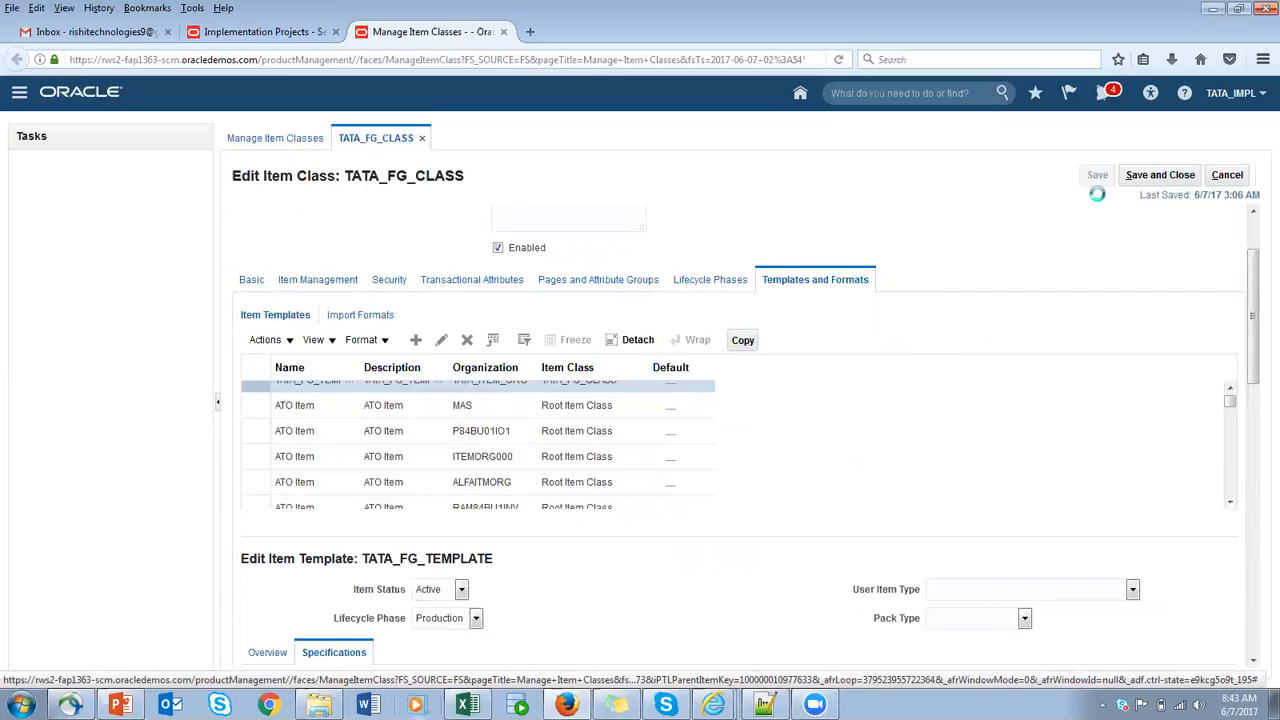
pyautogui.click(1155, 182)
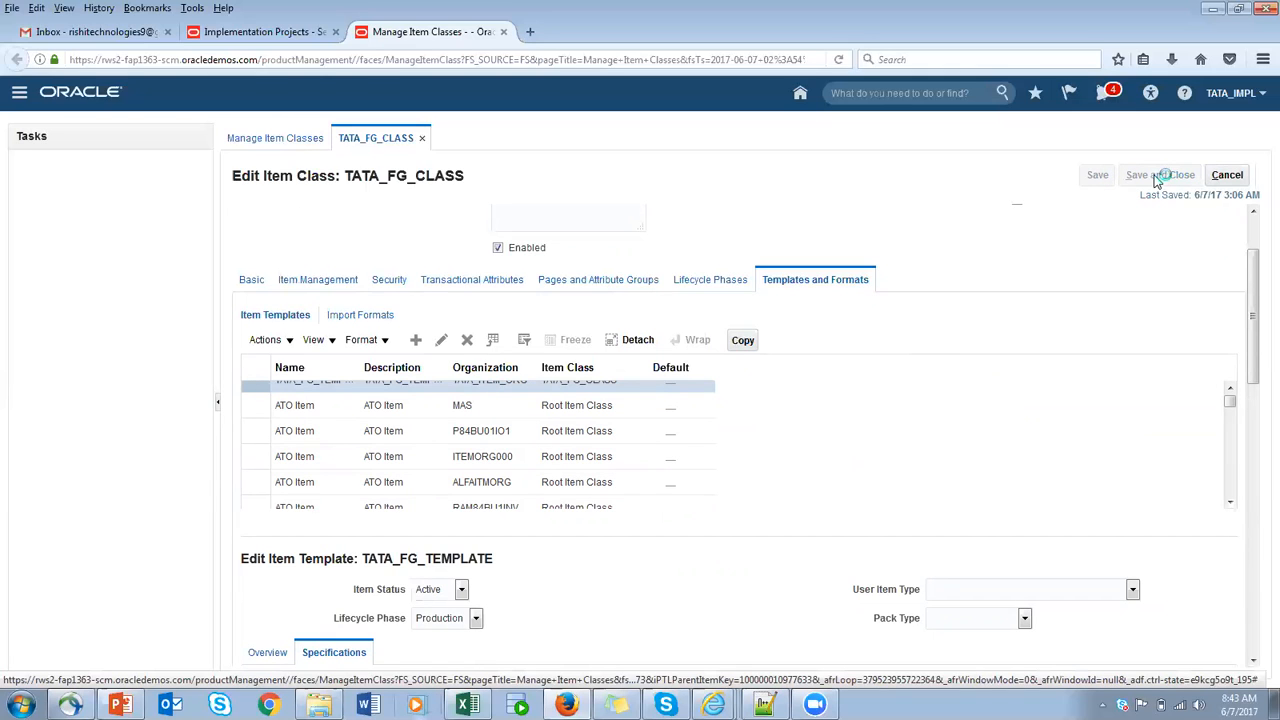
pyautogui.click(1157, 178)
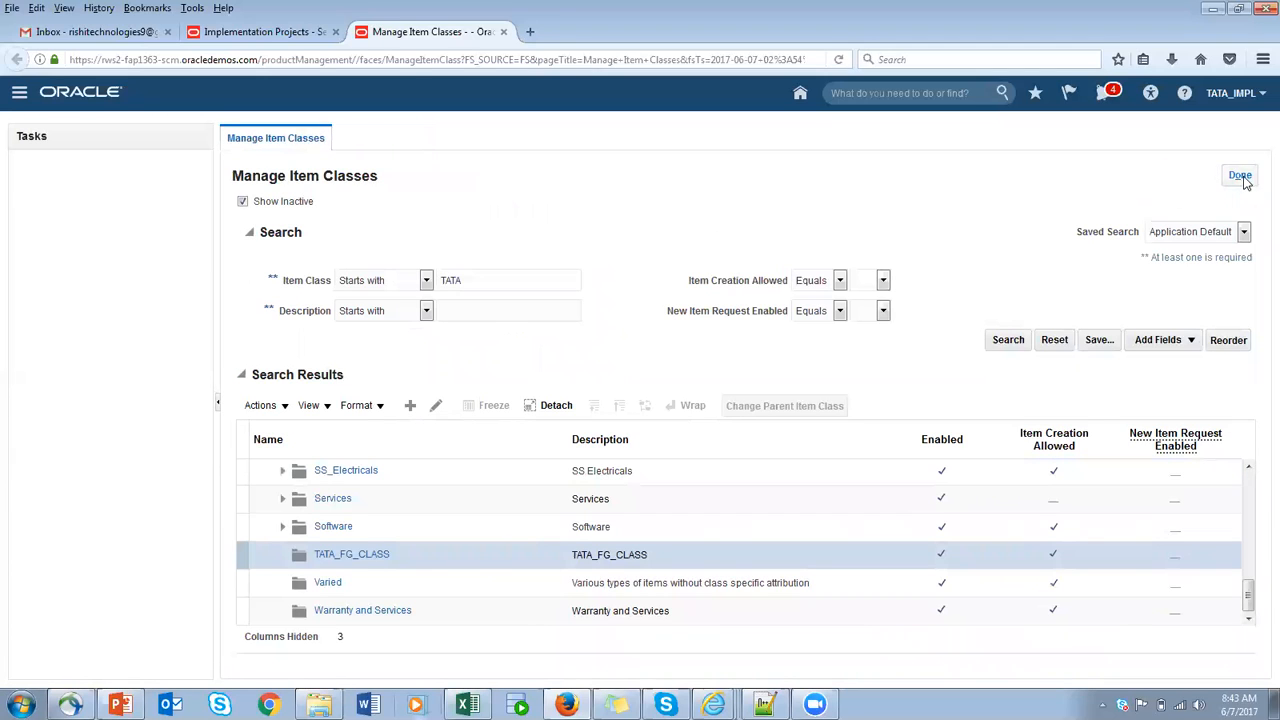
pyautogui.click(1245, 178)
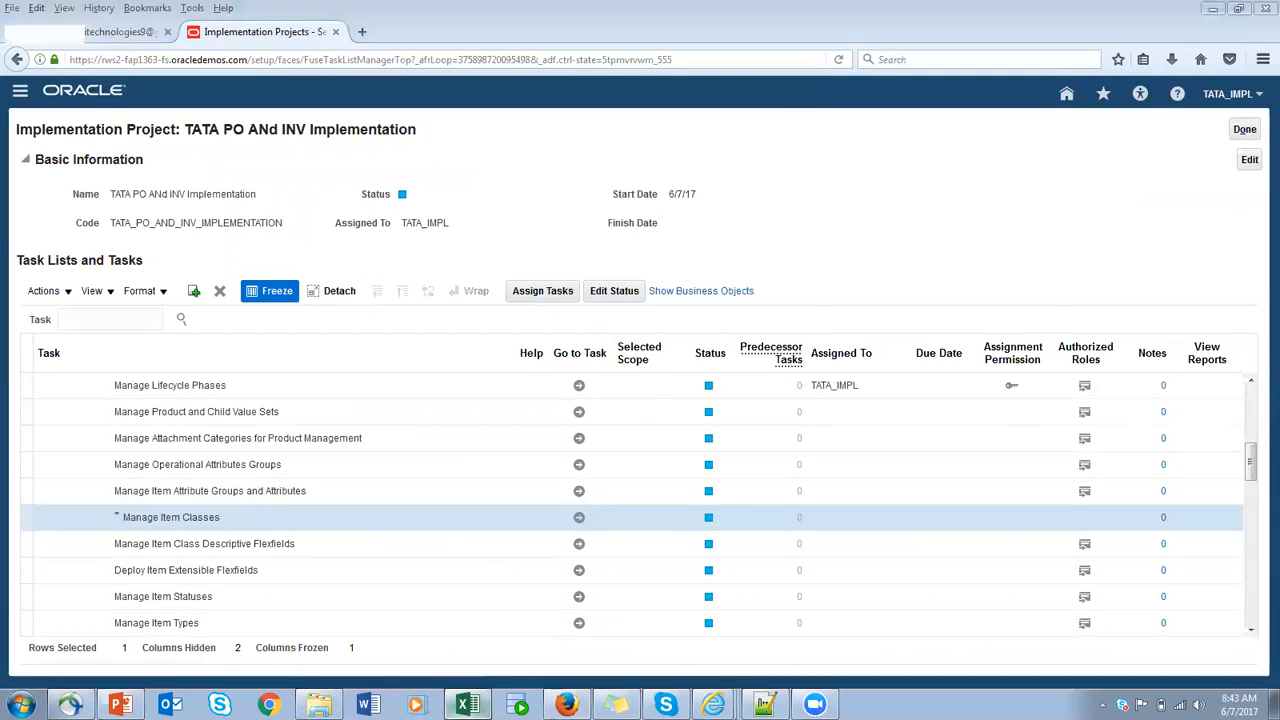
# - Switch to the Excel sheet 07-JUN-2017 and examine how the FG class and template are assigned to the user in the USER1 column
pyautogui.click(466, 705)
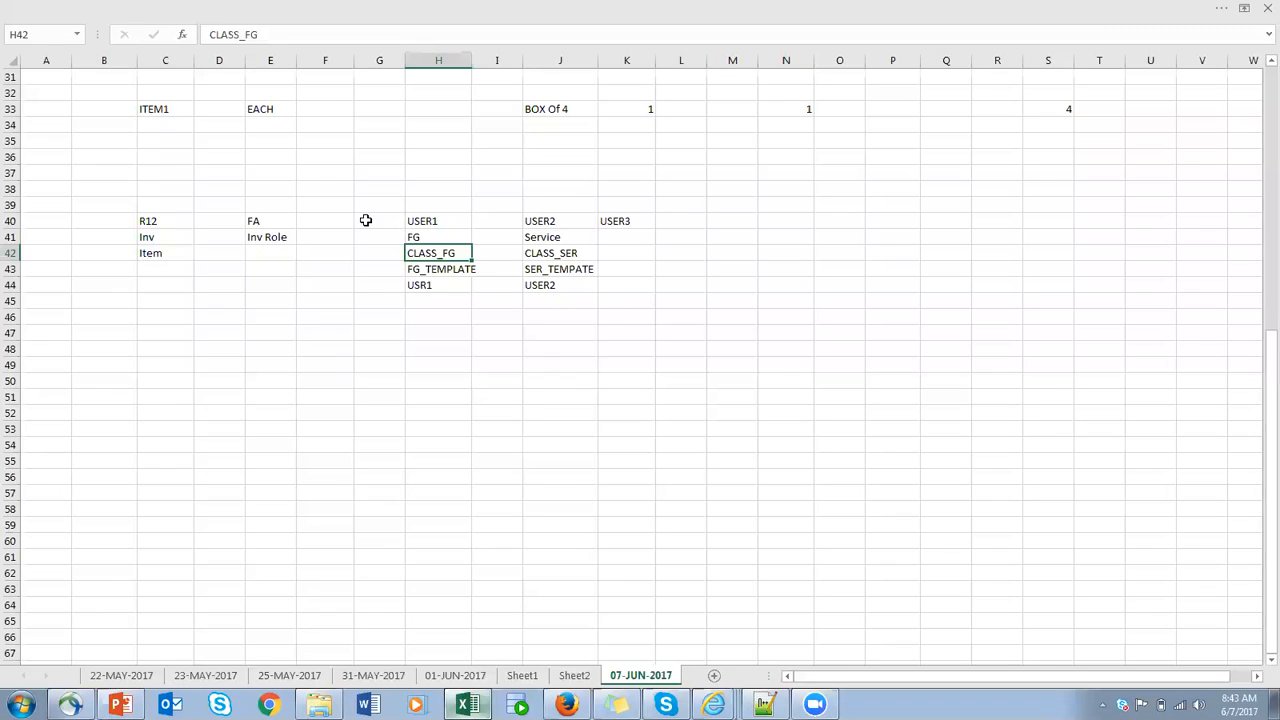
pyautogui.hotkey('alt', 'Tab')
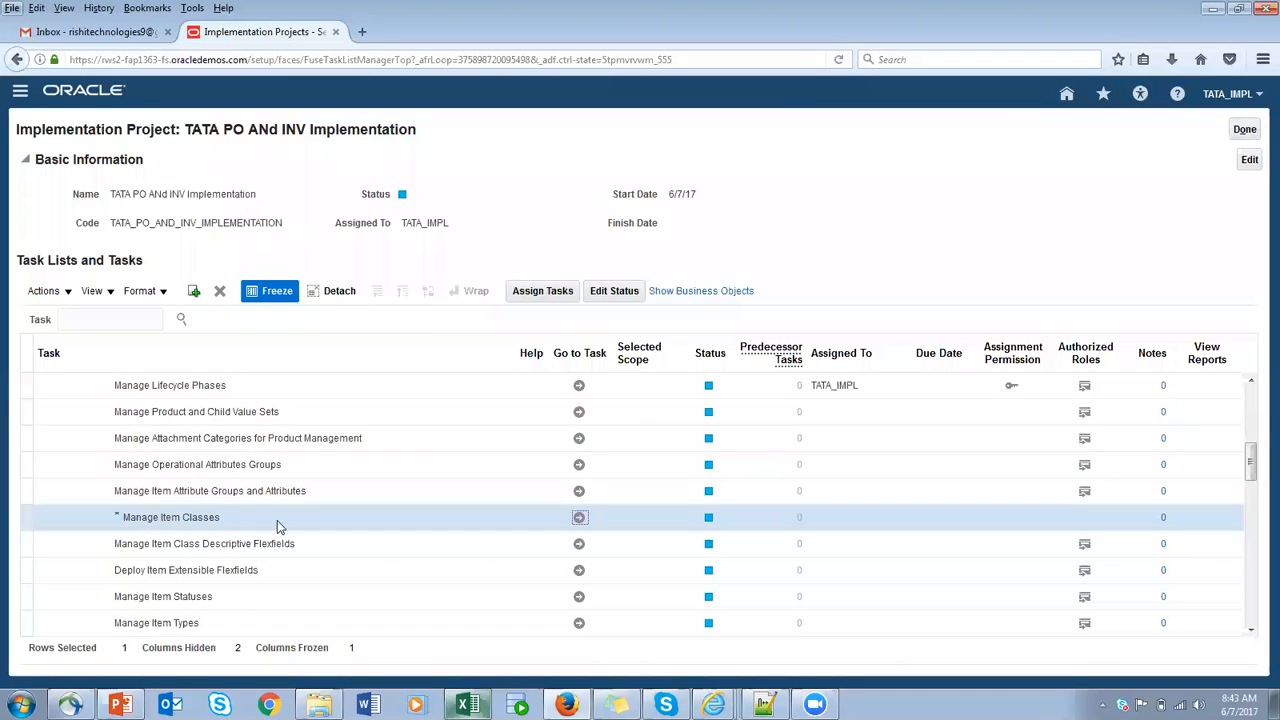
pyautogui.hotkey('alt', 'Tab')
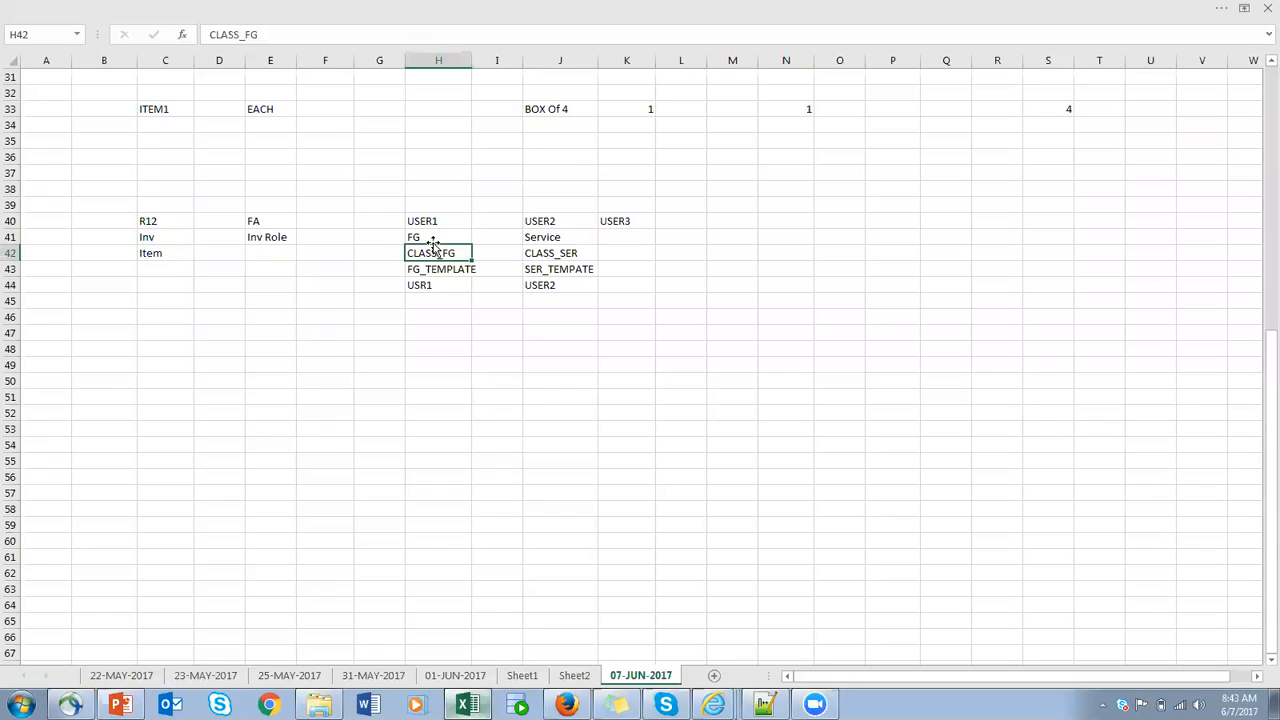
pyautogui.click(437, 240)
pyautogui.click(446, 254)
pyautogui.click(376, 253)
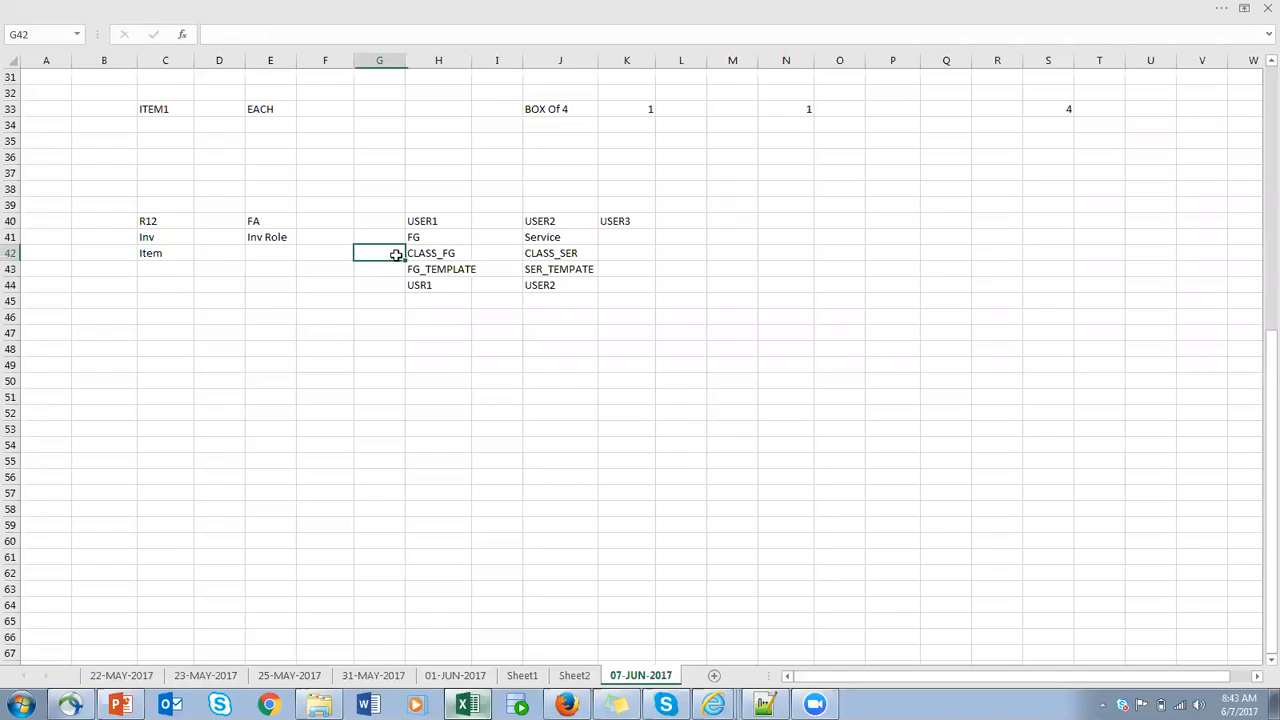
pyautogui.click(439, 254)
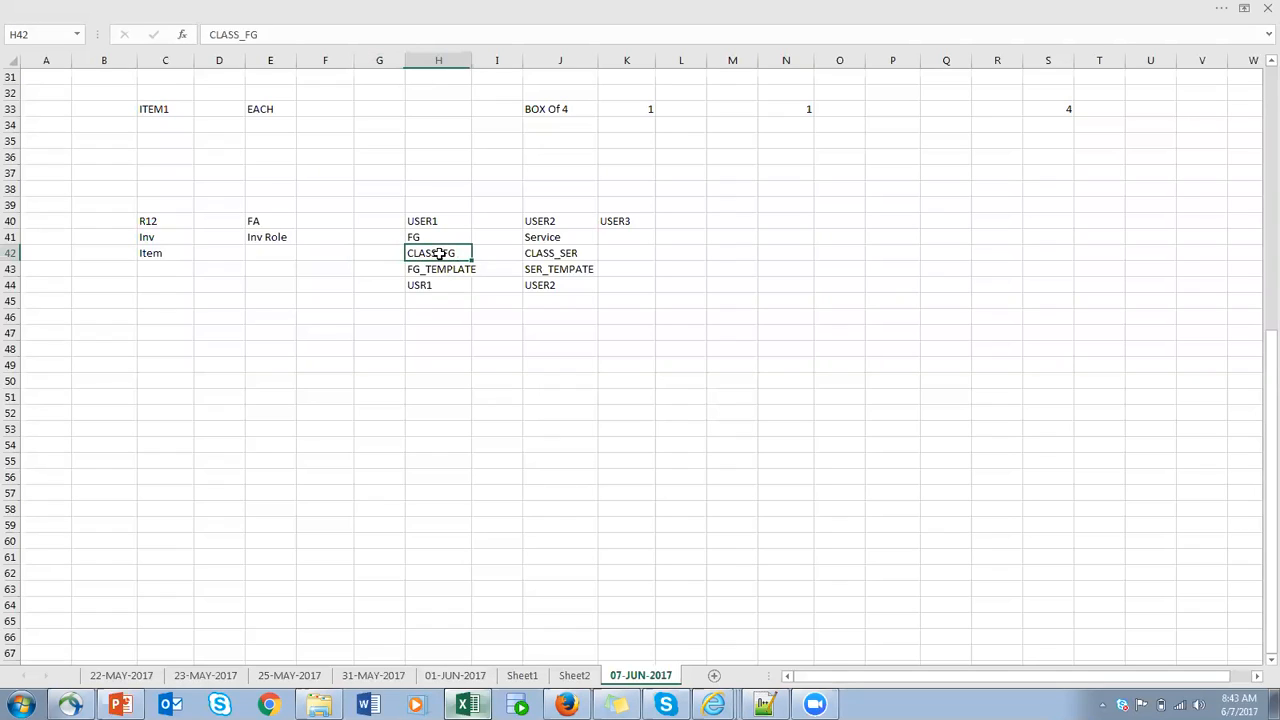
pyautogui.click(368, 253)
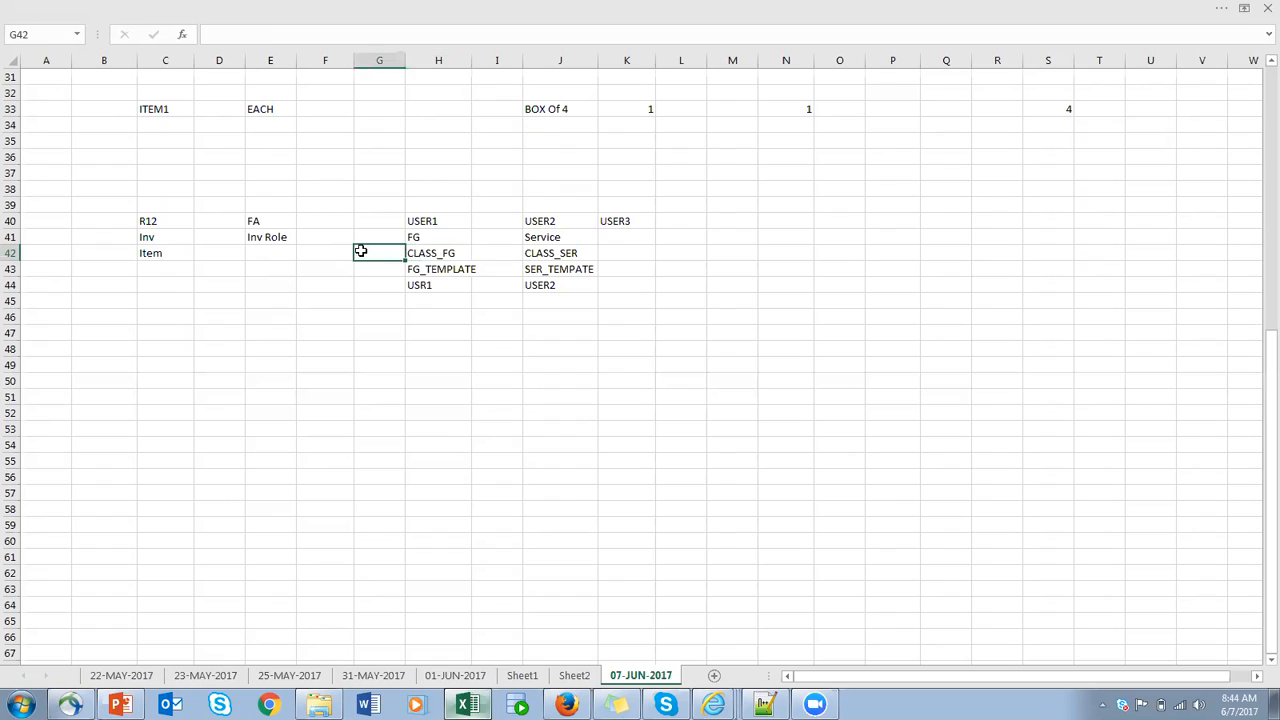
pyautogui.click(426, 253)
pyautogui.click(378, 252)
pyautogui.click(425, 253)
pyautogui.click(419, 288)
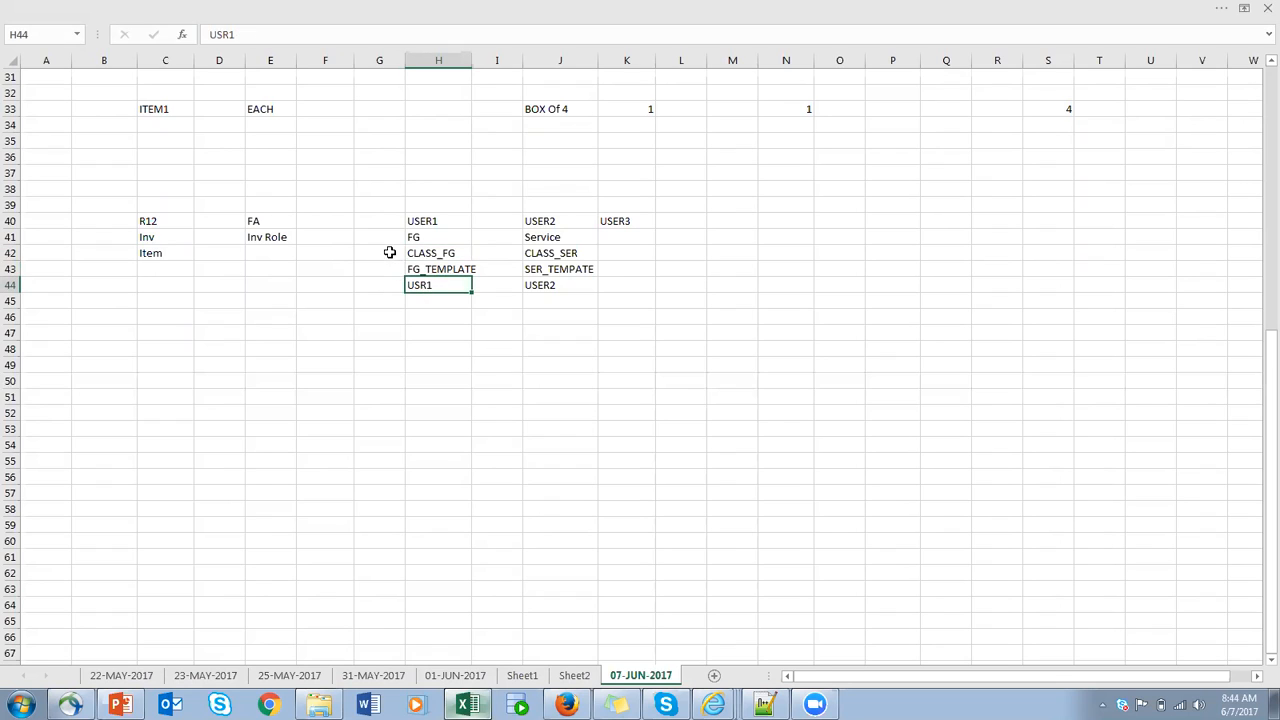
pyautogui.click(390, 253)
pyautogui.click(420, 254)
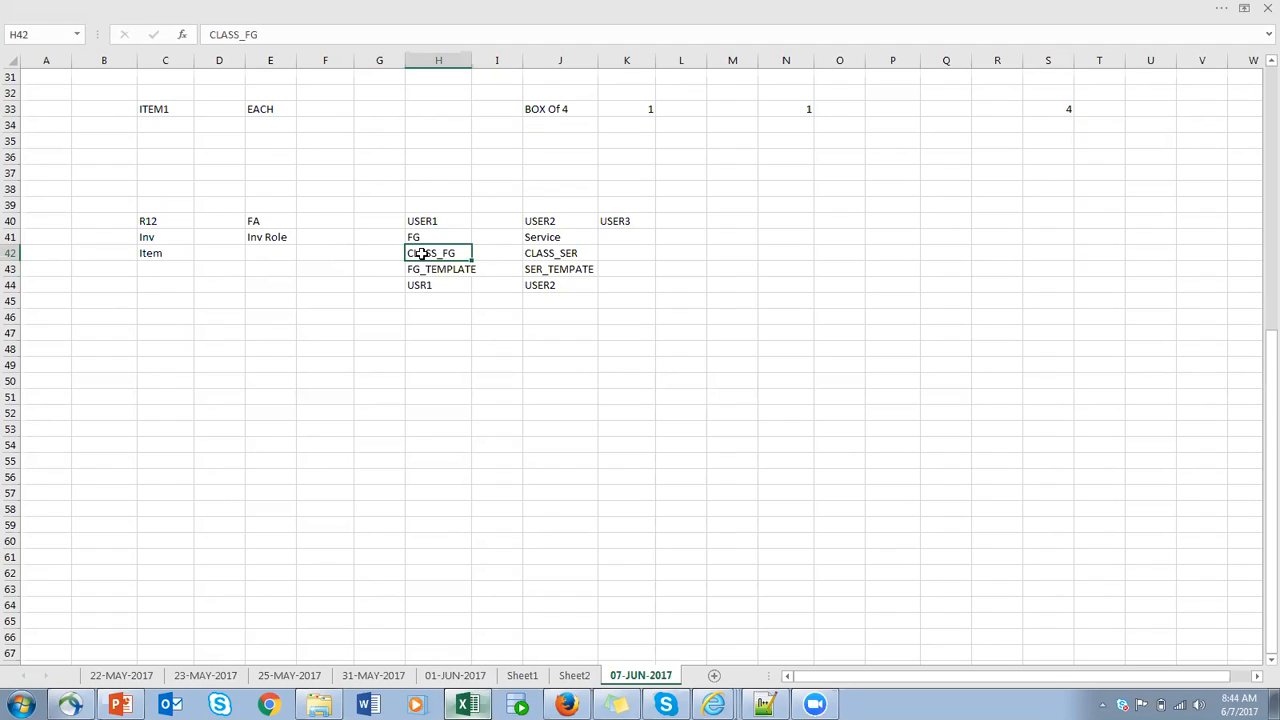
pyautogui.click(437, 285)
pyautogui.click(447, 222)
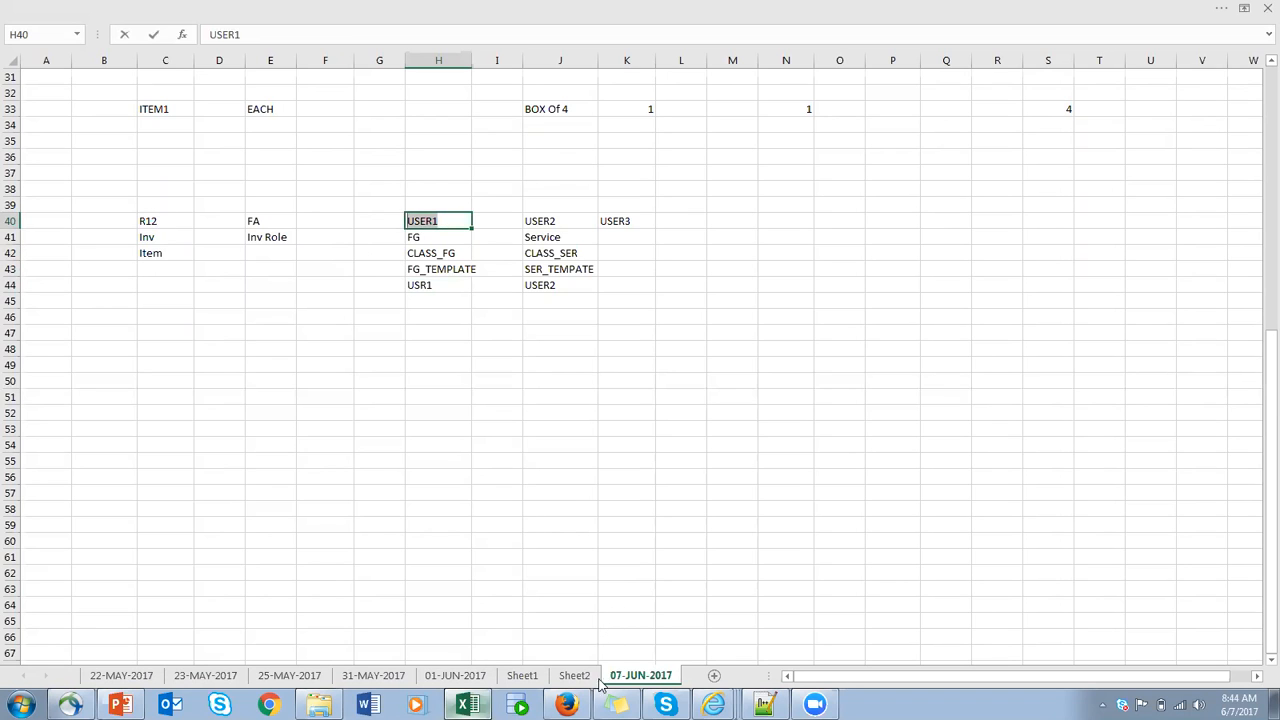
# - Switch back to the implementation project in Firefox, open the Manage Item Classes task and select Root Item Class in the class list
pyautogui.press('alt')
pyautogui.click(566, 705)
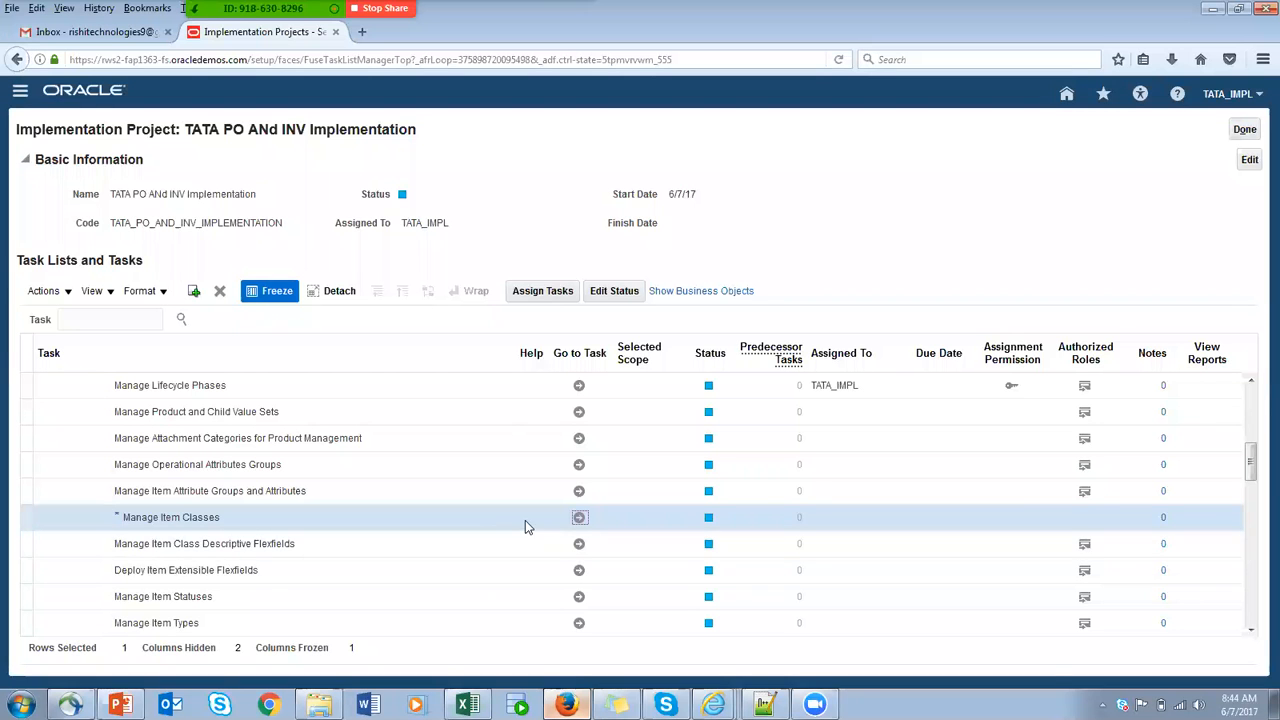
pyautogui.click(579, 519)
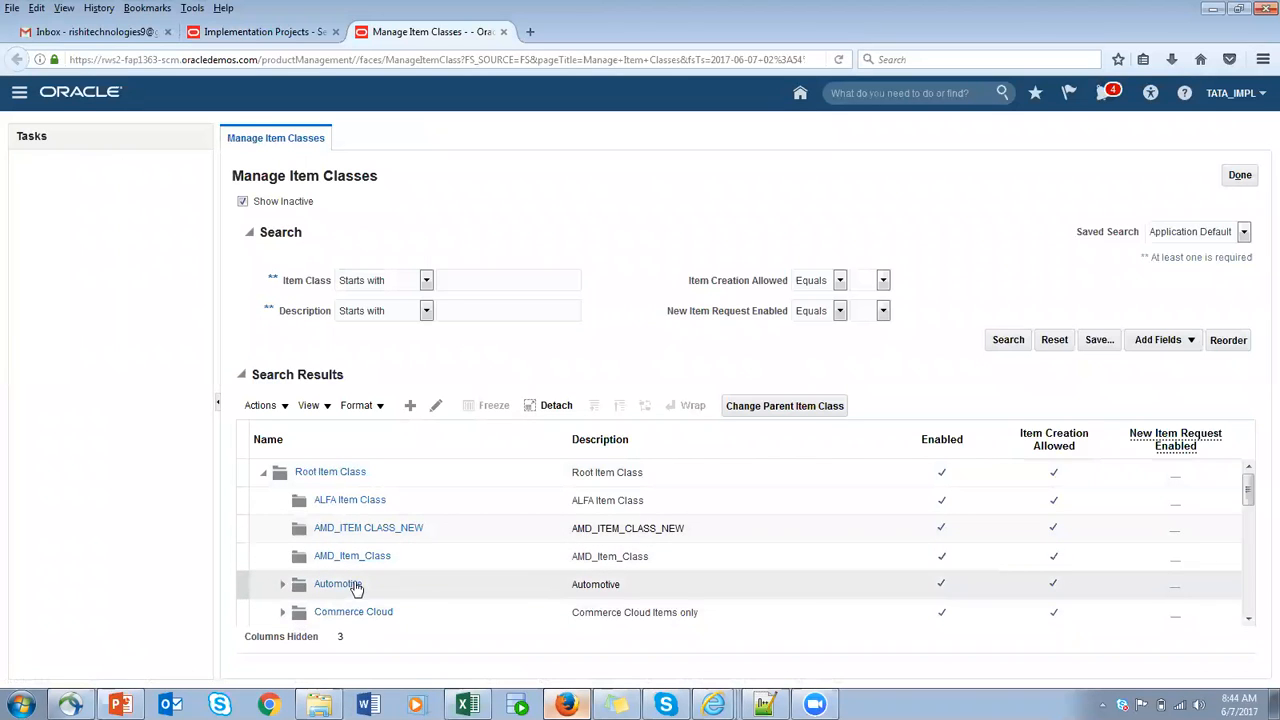
pyautogui.scroll(-3, 355, 585)
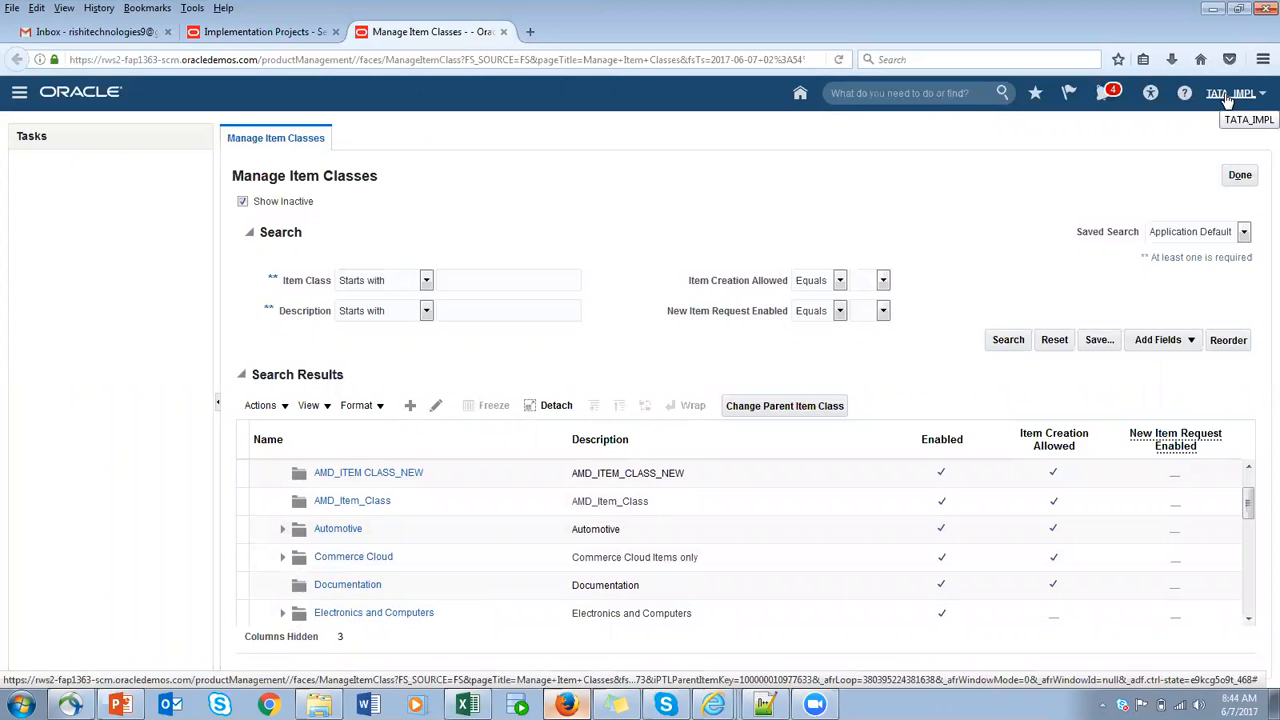
pyautogui.scroll(-3, 420, 572)
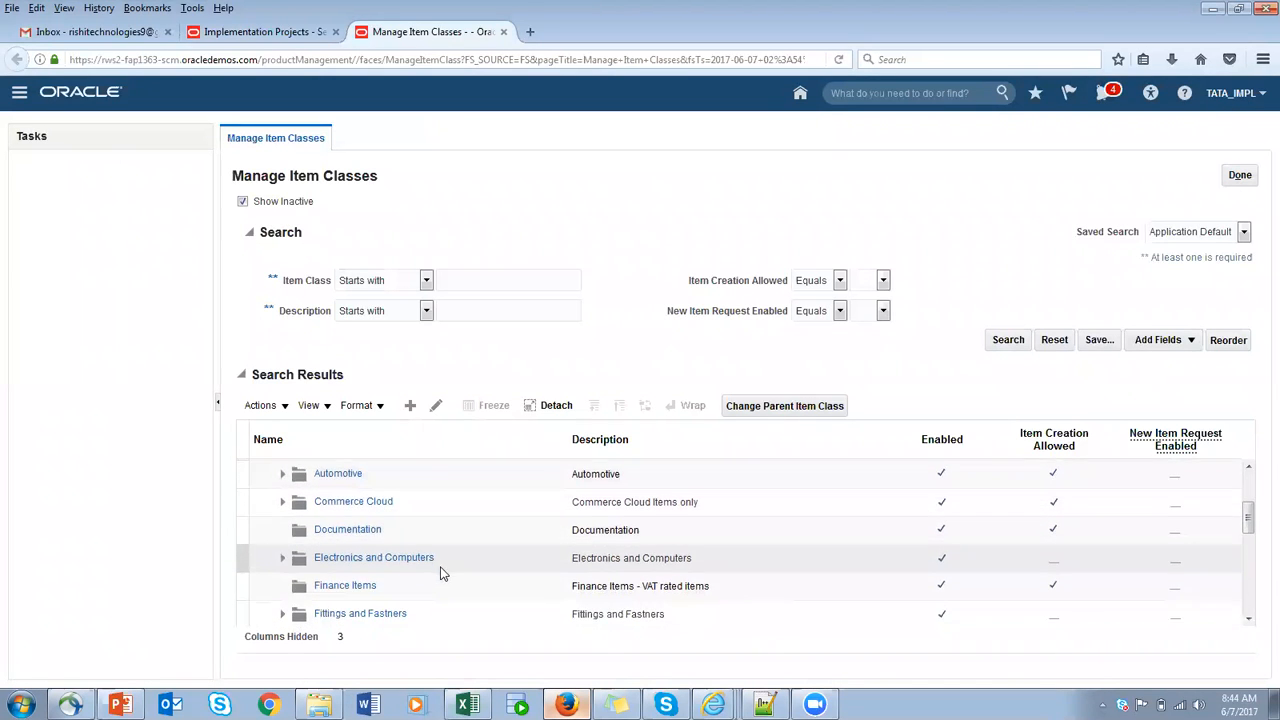
pyautogui.scroll(-3, 455, 572)
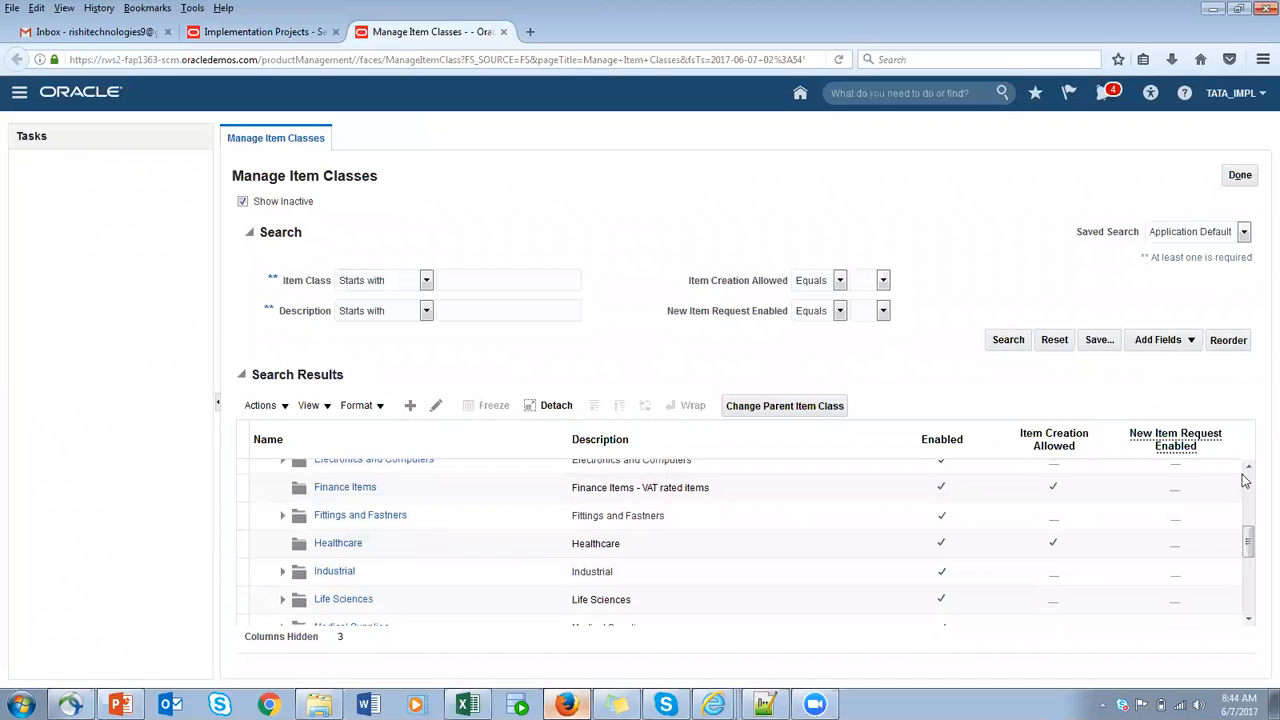
pyautogui.moveTo(1253, 541); pyautogui.dragTo(1248, 591)
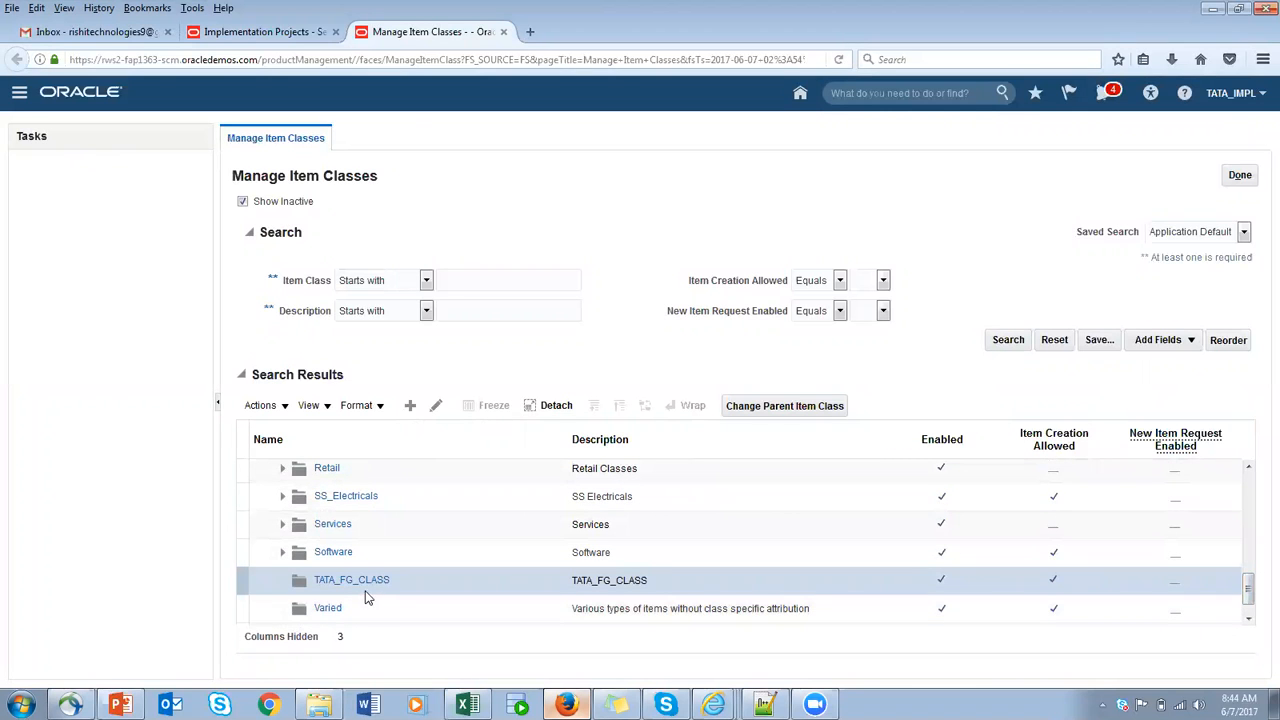
pyautogui.moveTo(1250, 593); pyautogui.dragTo(1249, 470)
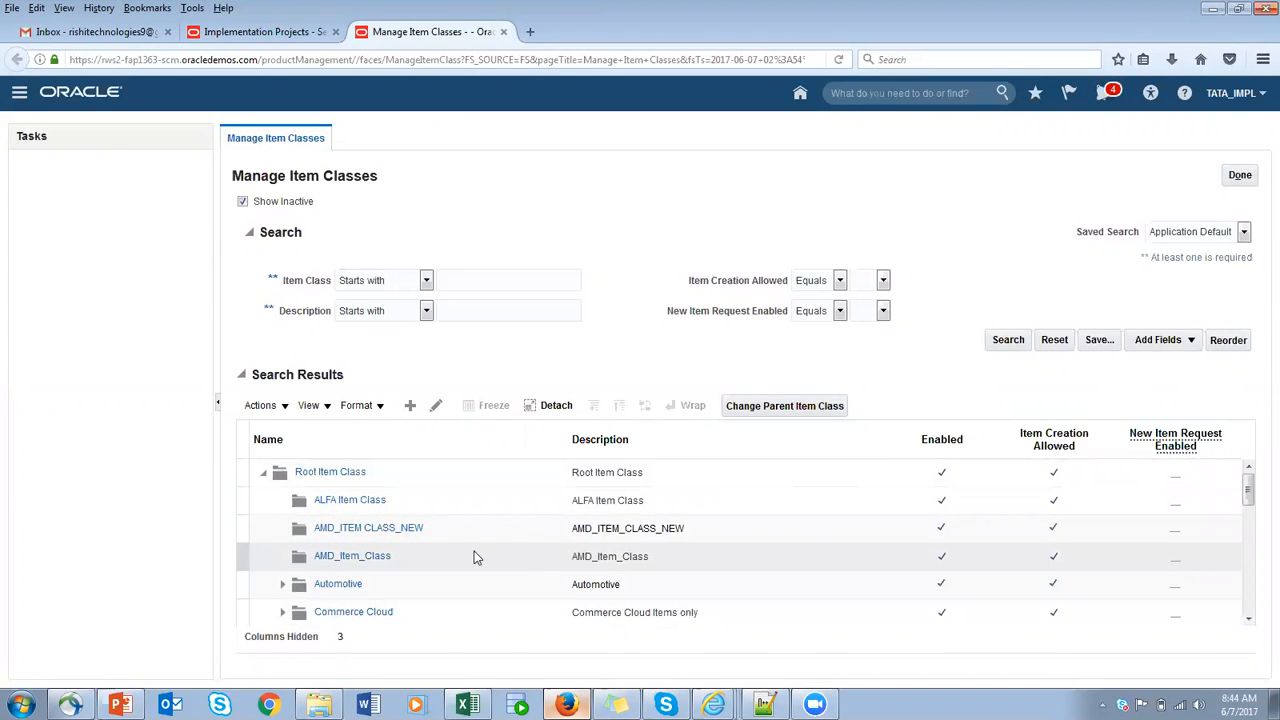
pyautogui.click(237, 473)
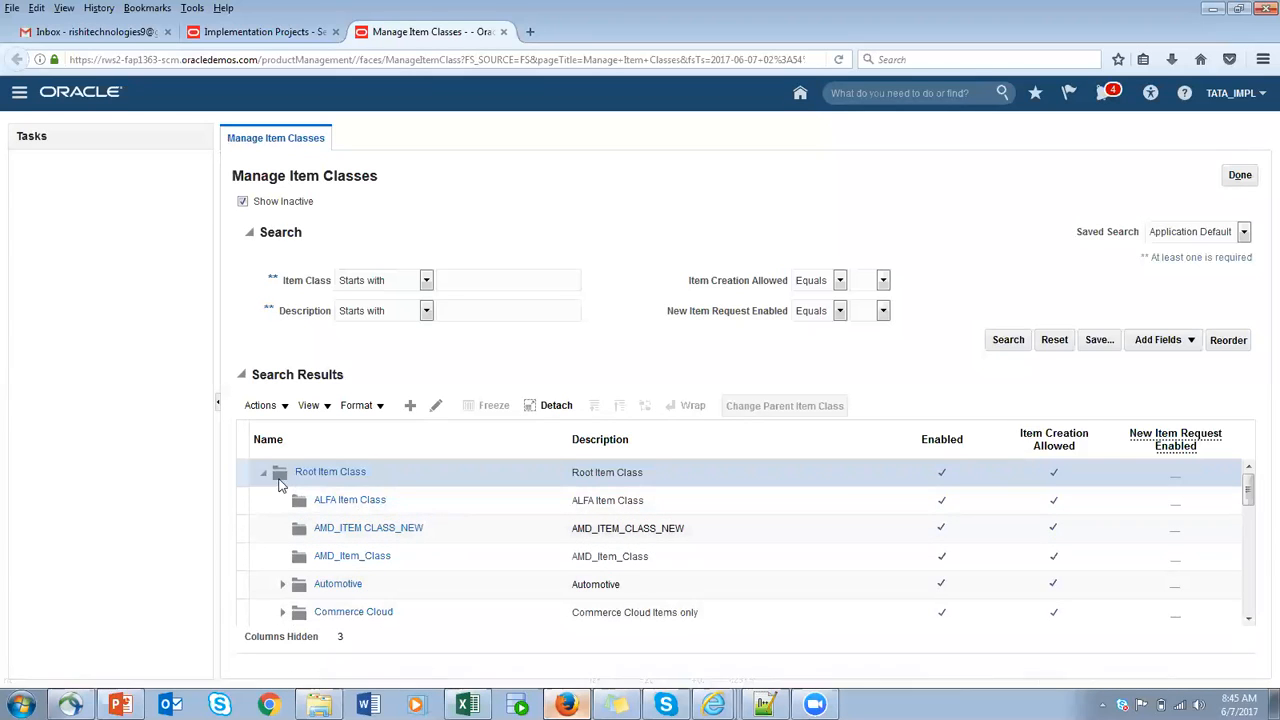
pyautogui.click(435, 408)
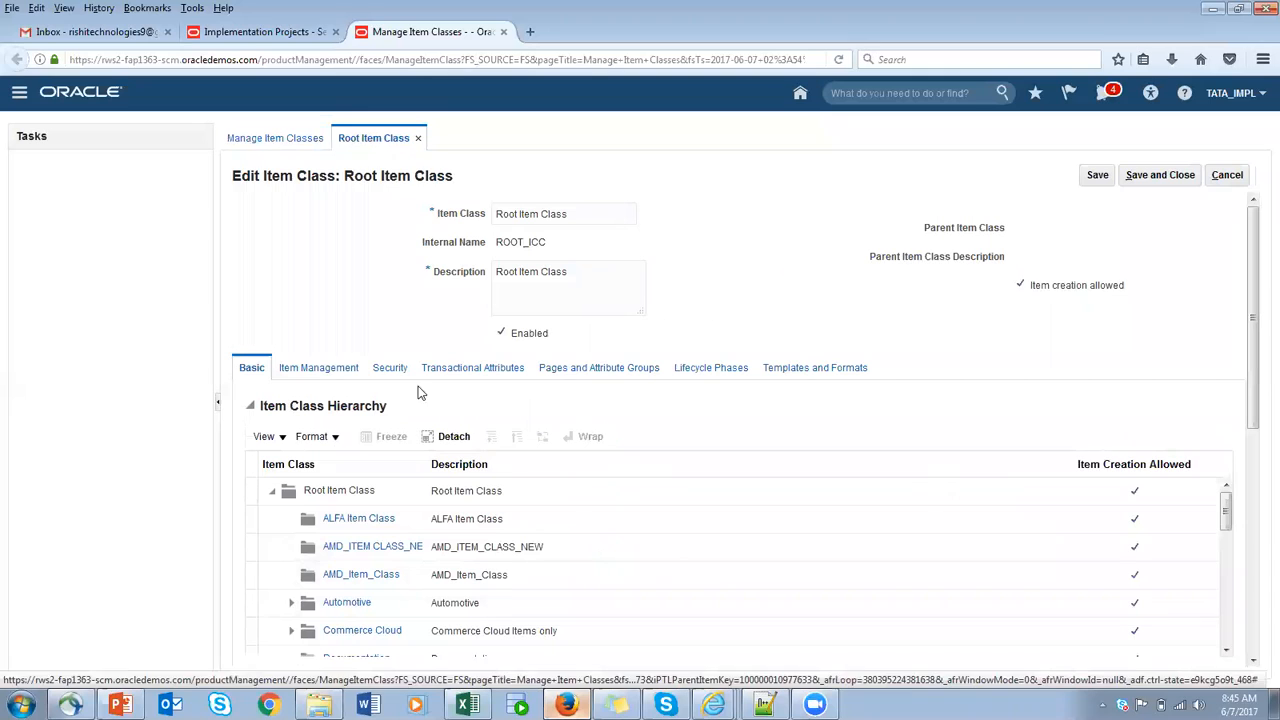
pyautogui.click(401, 373)
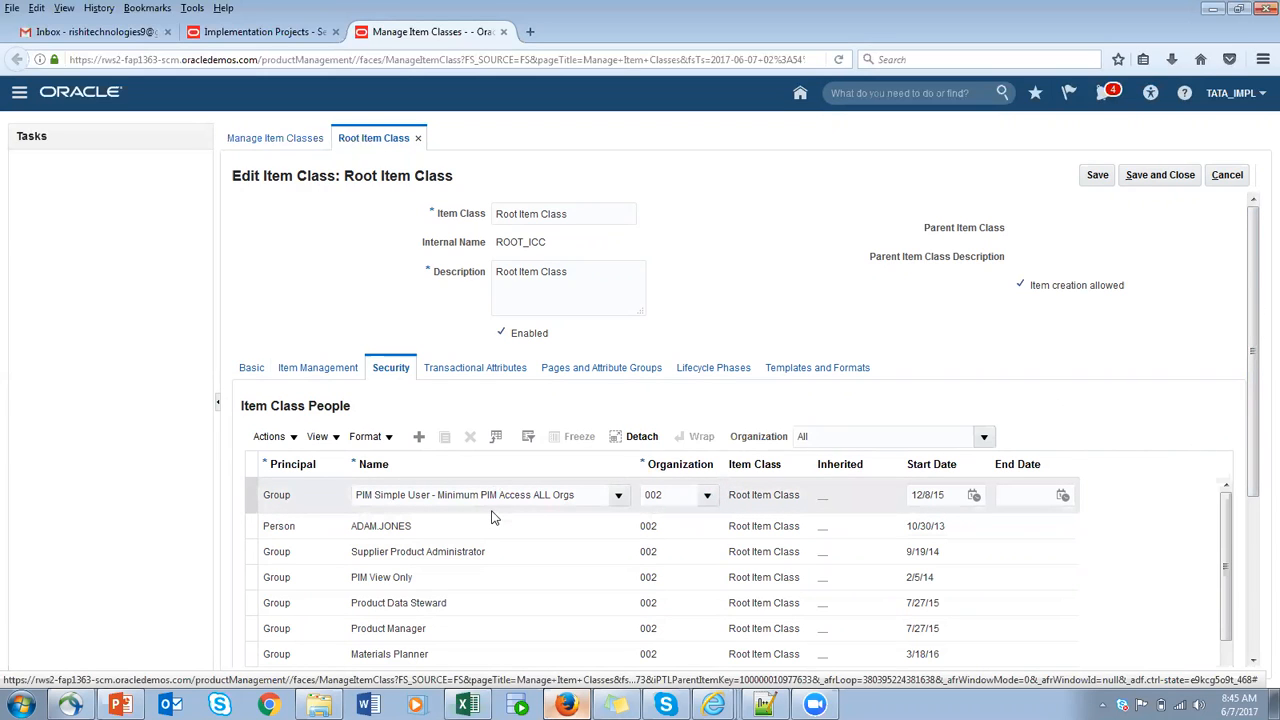
pyautogui.click(1227, 175)
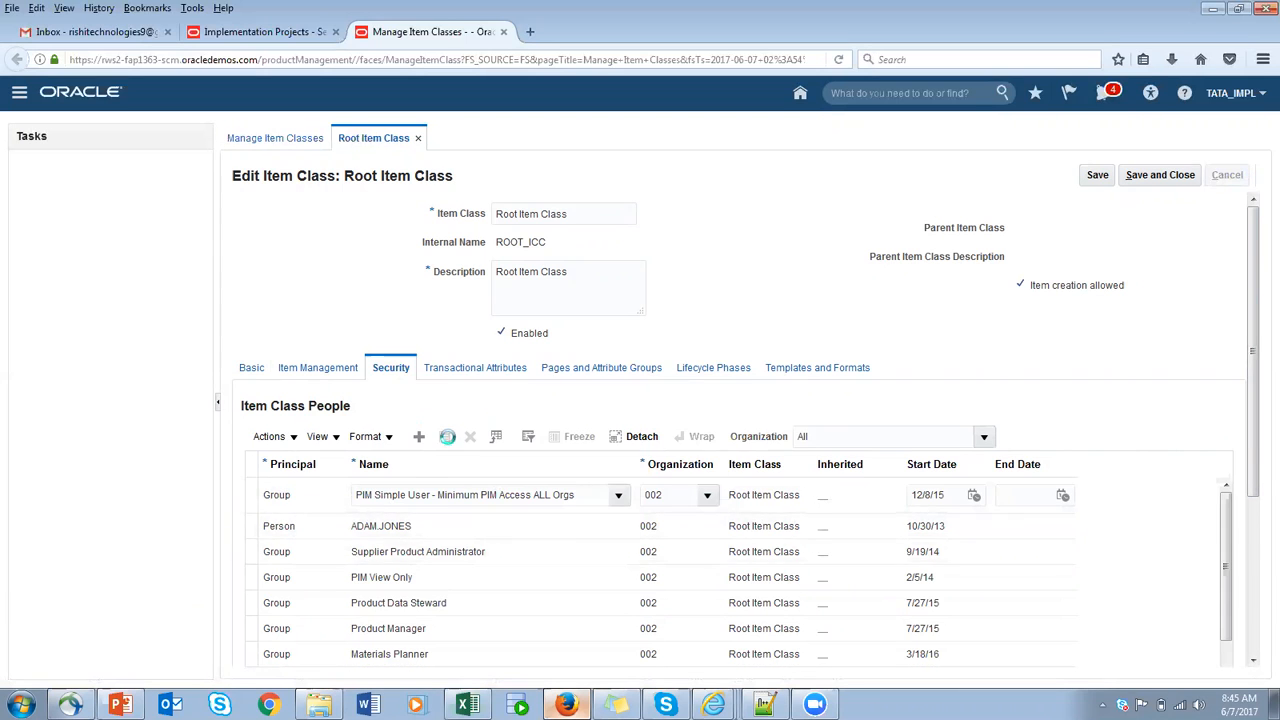
# - Open Root Item Class for editing and create a new Person row in the Item Class People table of its security settings
pyautogui.click(435, 407)
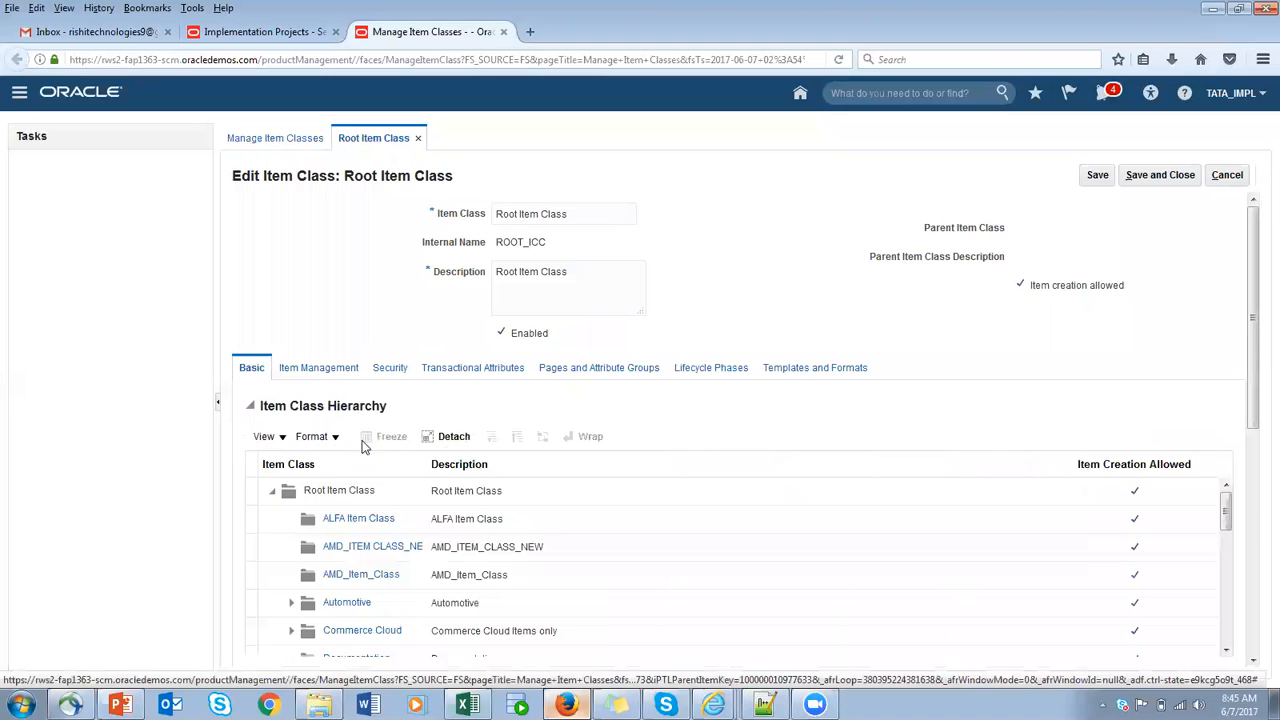
pyautogui.click(392, 370)
pyautogui.click(288, 436)
pyautogui.click(293, 461)
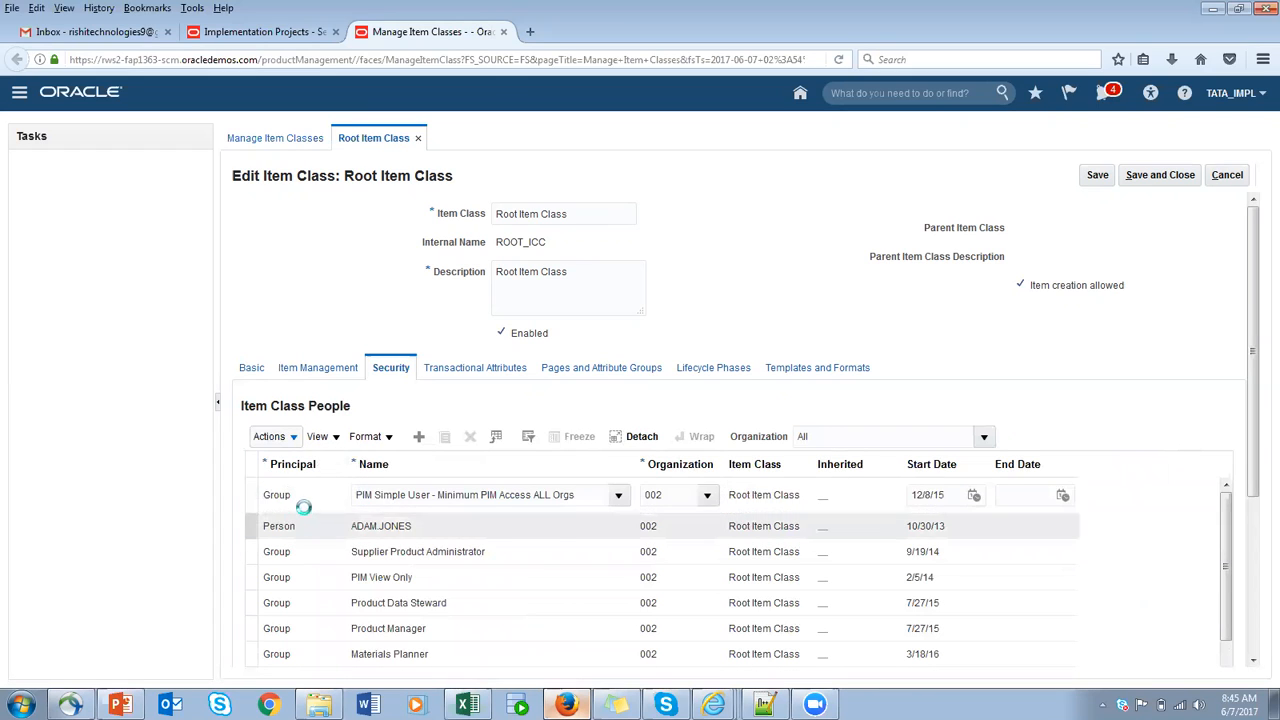
pyautogui.click(302, 500)
pyautogui.click(301, 521)
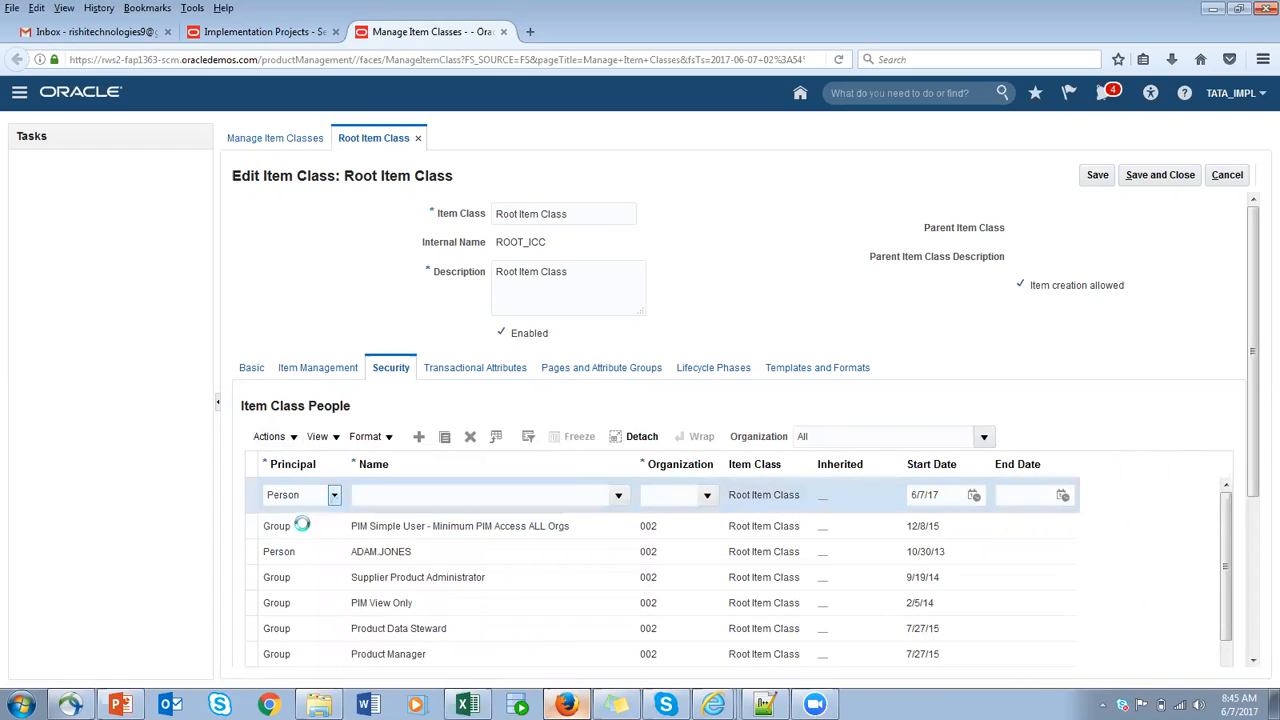
# - Search for user names starting with TATA_ and assign TATA_EMP1 as the name in the new Person row
pyautogui.click(384, 503)
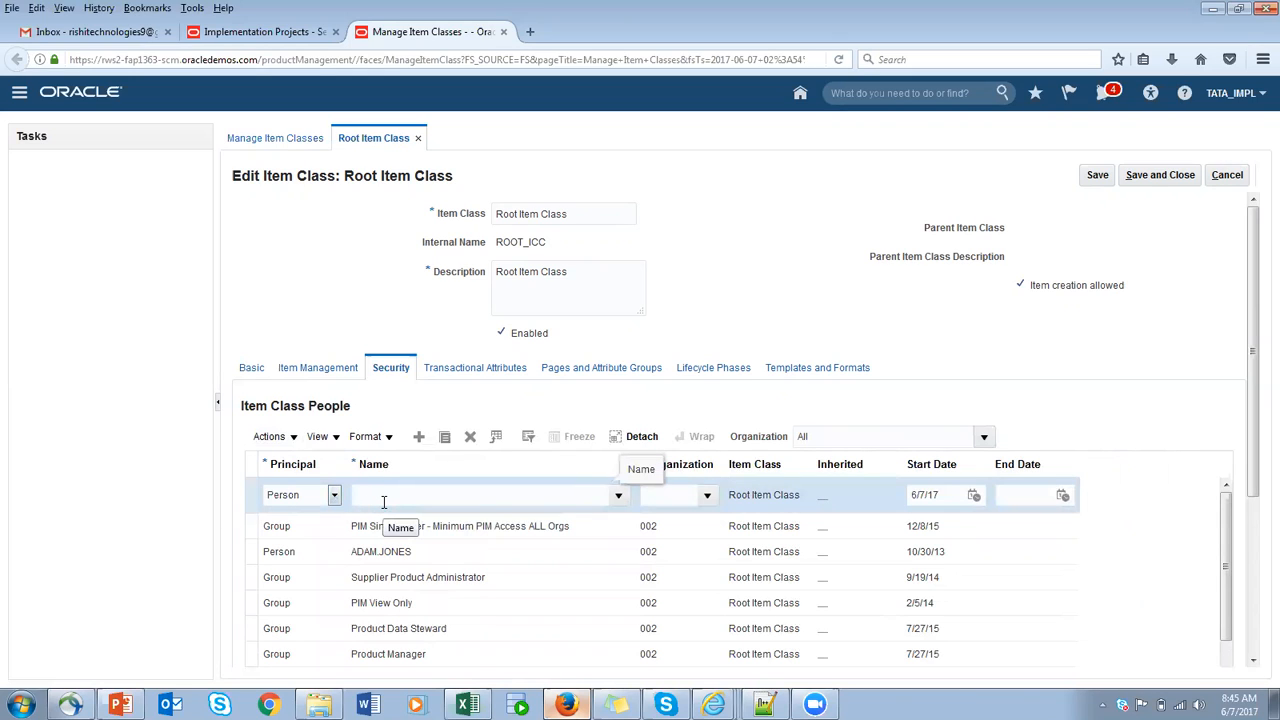
pyautogui.write('TATA_')
pyautogui.press('Tab')
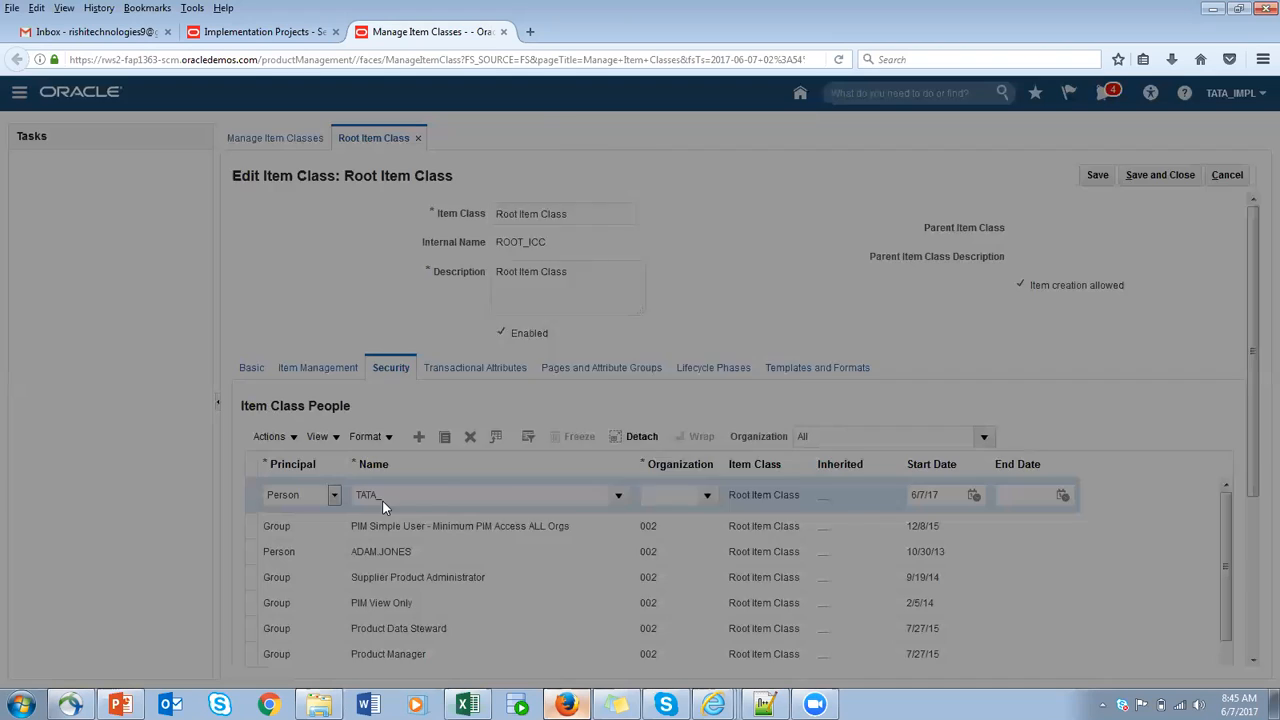
pyautogui.click(566, 368)
pyautogui.click(730, 585)
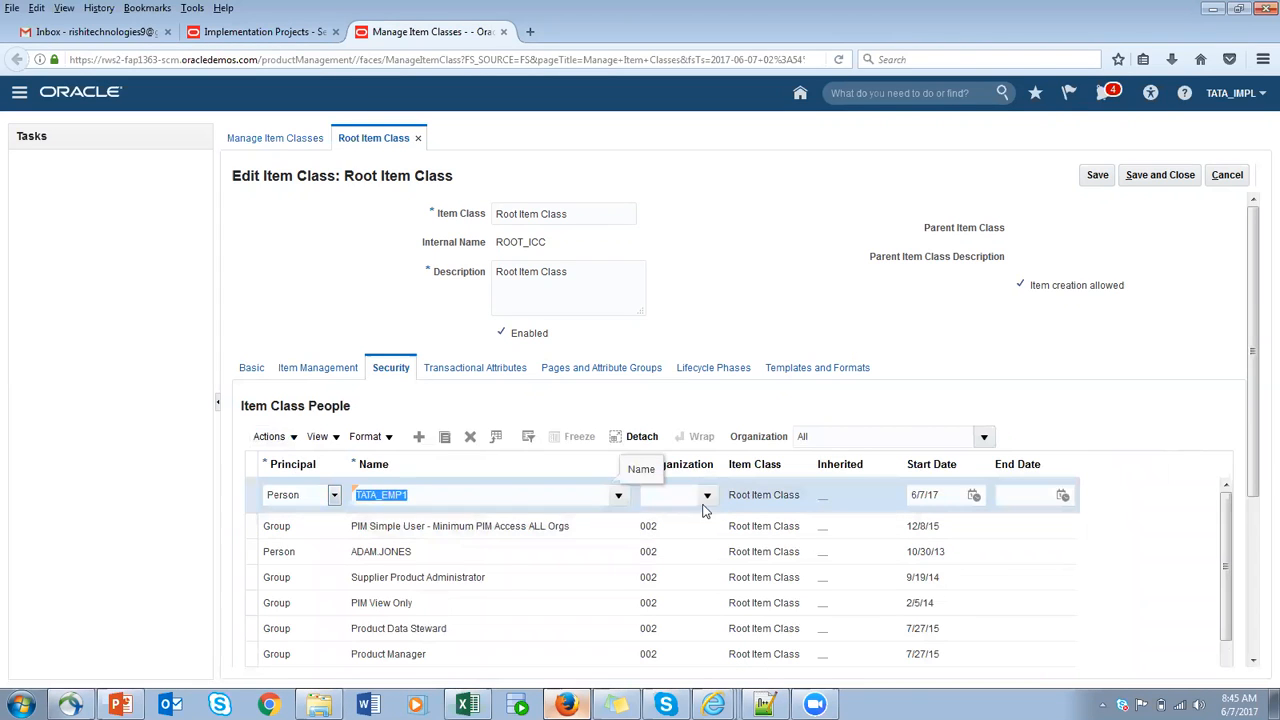
# - Search for organizations starting with TATA and assign TATA_BANG_ORG to the TATA_EMP1 row
pyautogui.click(707, 495)
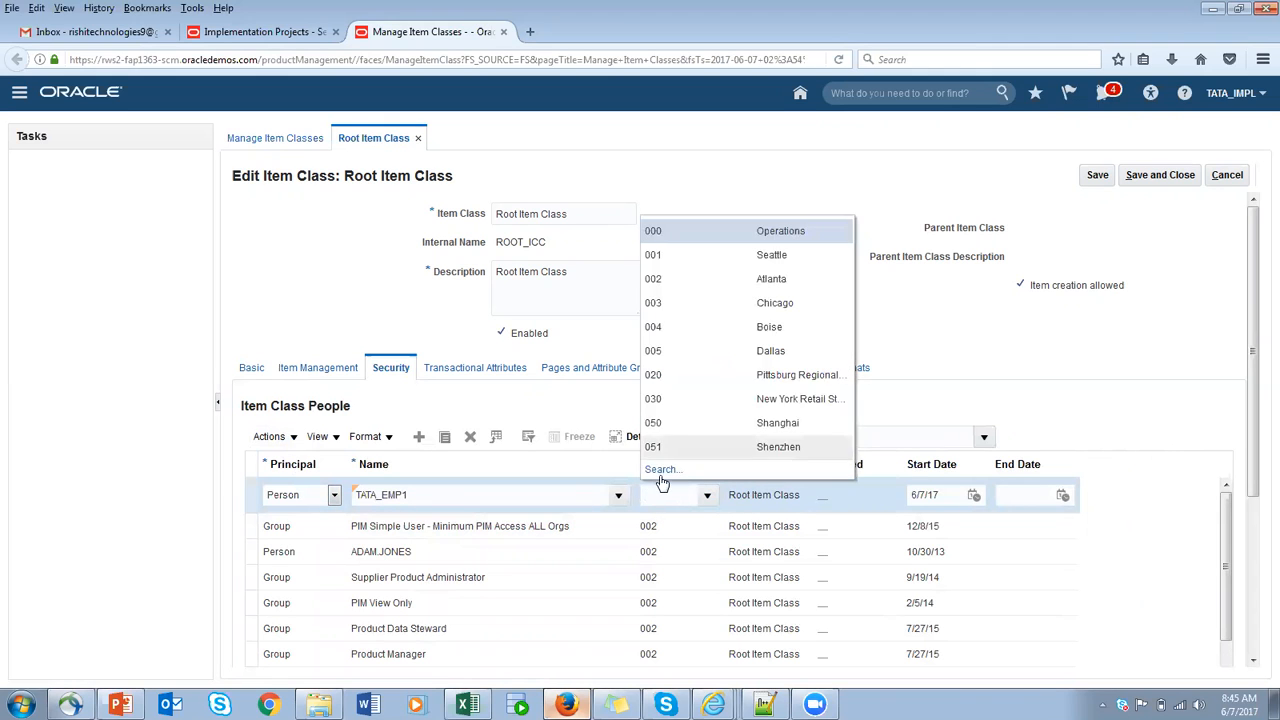
pyautogui.click(659, 469)
pyautogui.click(660, 255)
pyautogui.write('TATA')
pyautogui.click(689, 315)
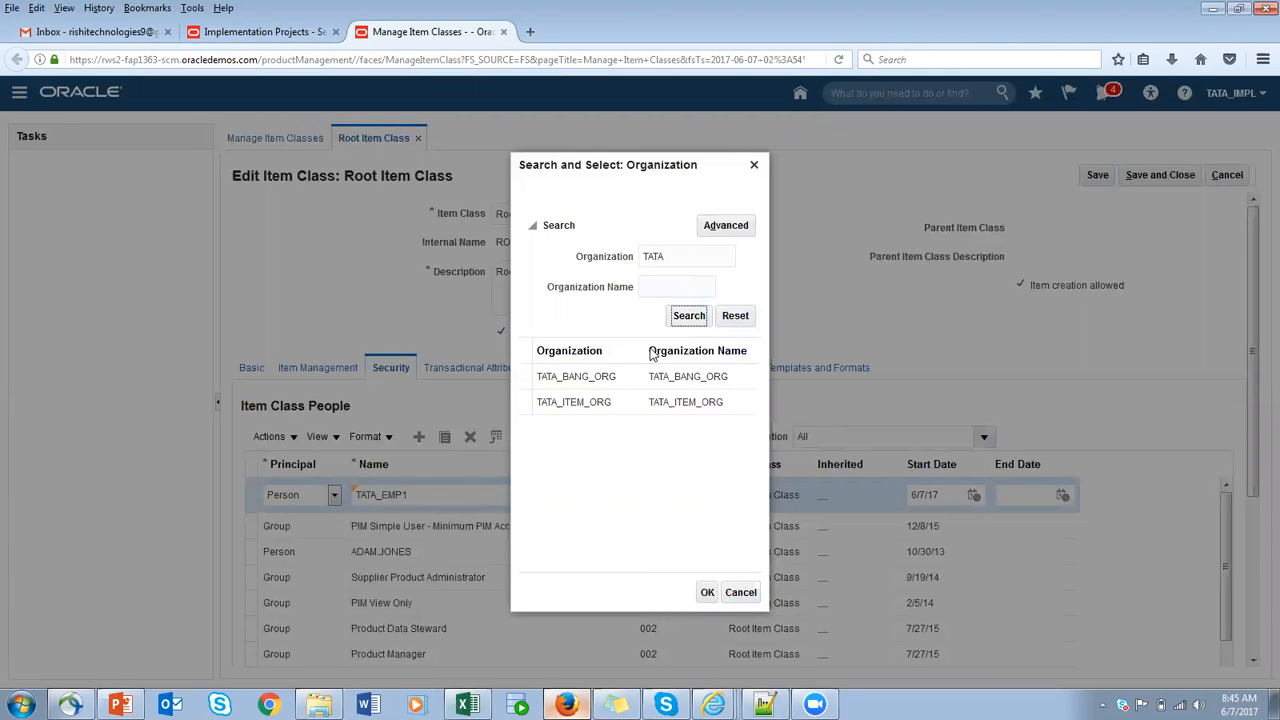
pyautogui.click(524, 380)
pyautogui.click(707, 594)
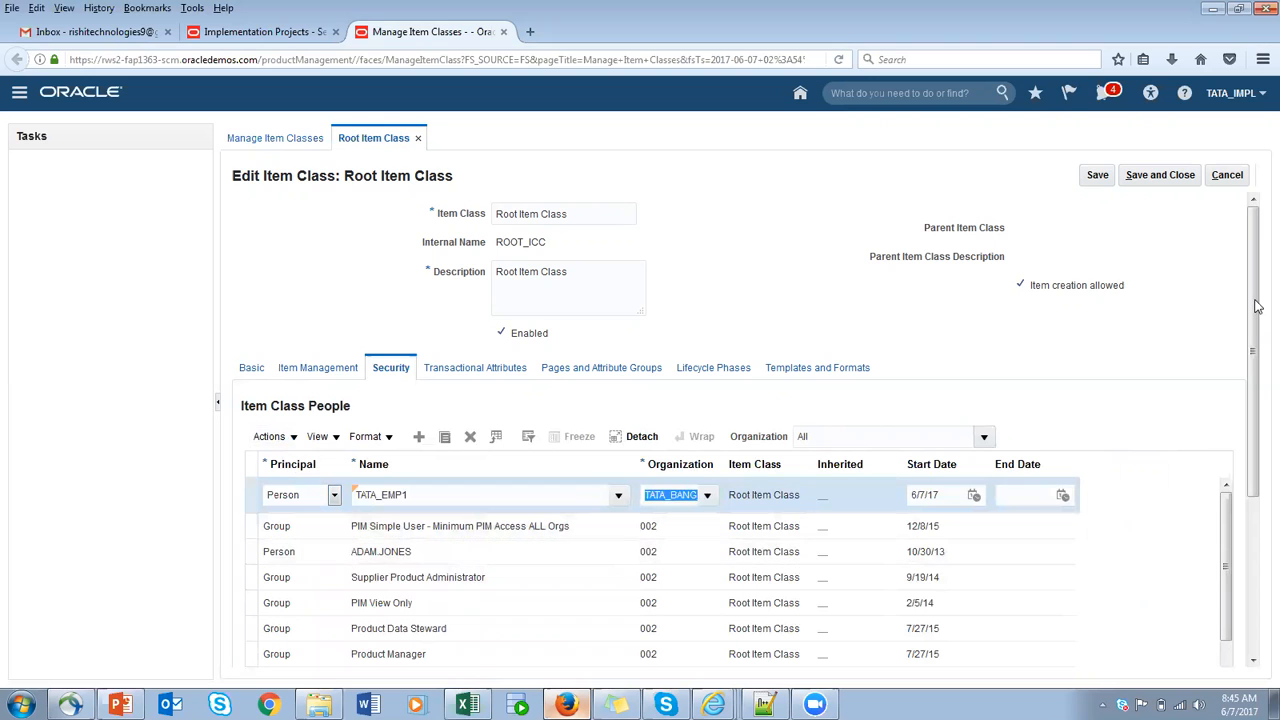
# - Search the available security actions without criteria and add all of them to the TATA_EMP1 row
pyautogui.moveTo(1257, 307); pyautogui.dragTo(1257, 475)
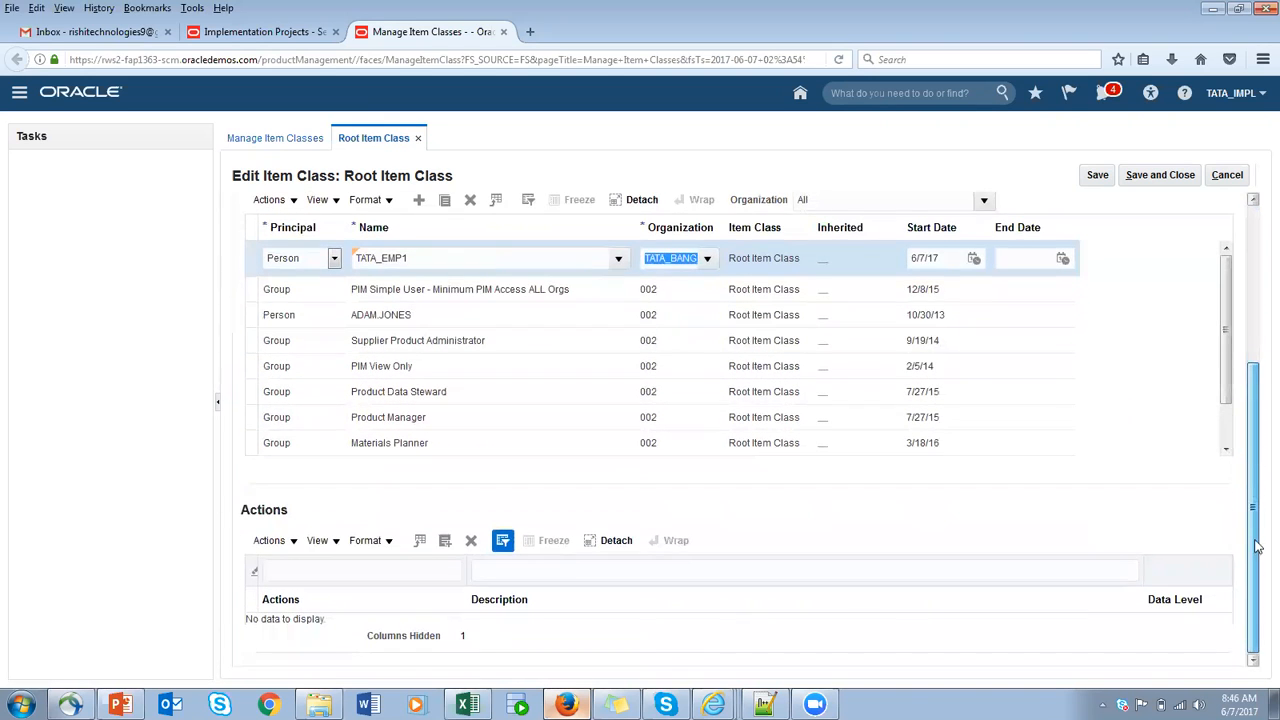
pyautogui.click(445, 540)
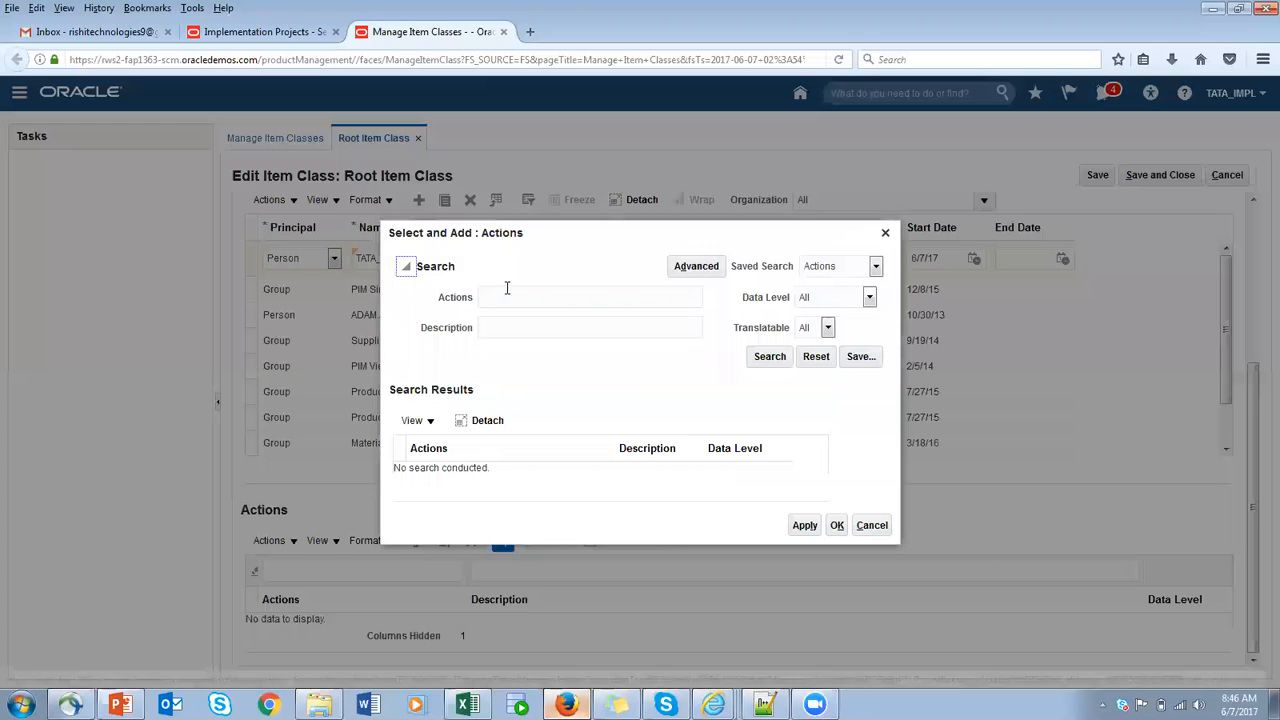
pyautogui.click(771, 358)
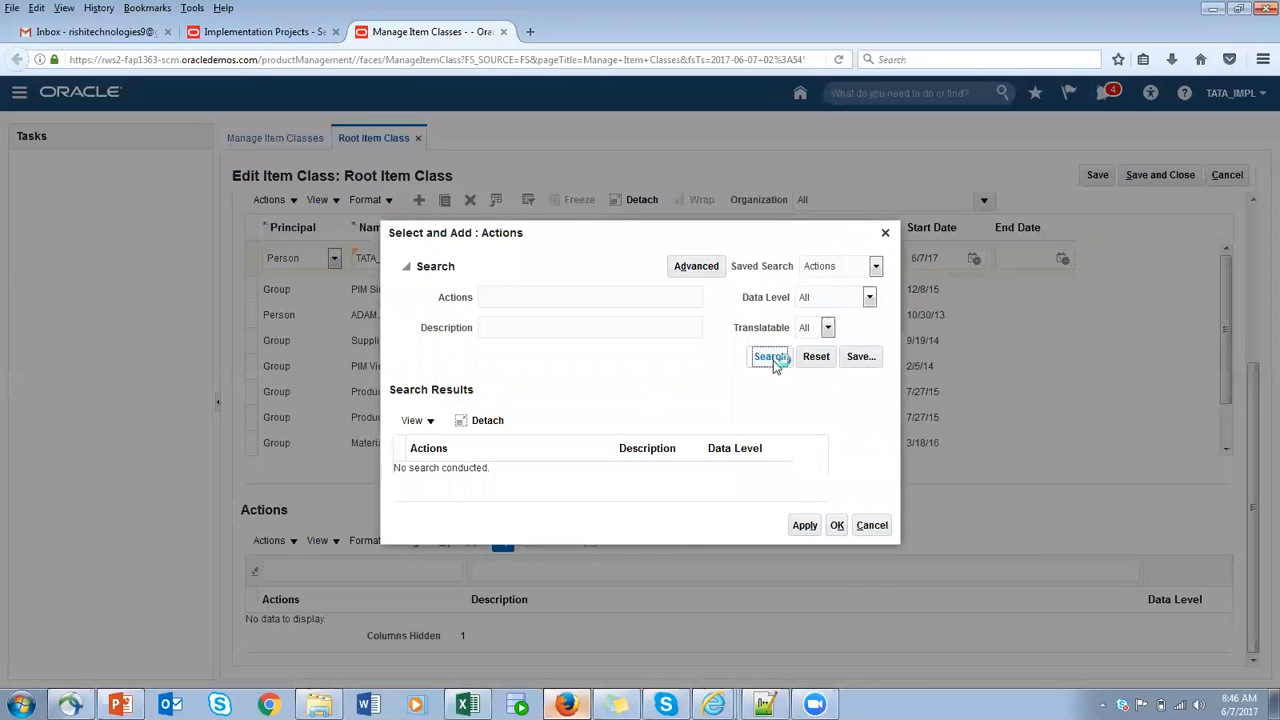
pyautogui.hotkey('ctrl', 'a')
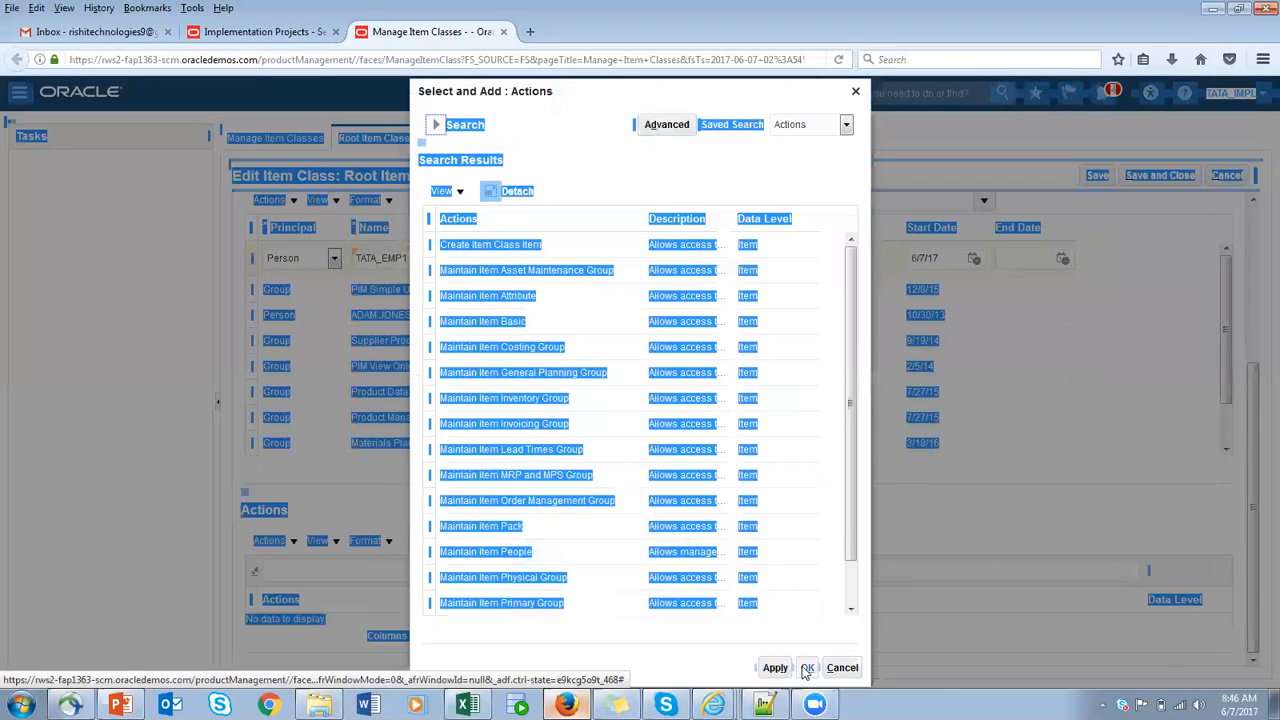
pyautogui.click(814, 551)
pyautogui.hotkey('ctrl', 'a')
pyautogui.click(807, 667)
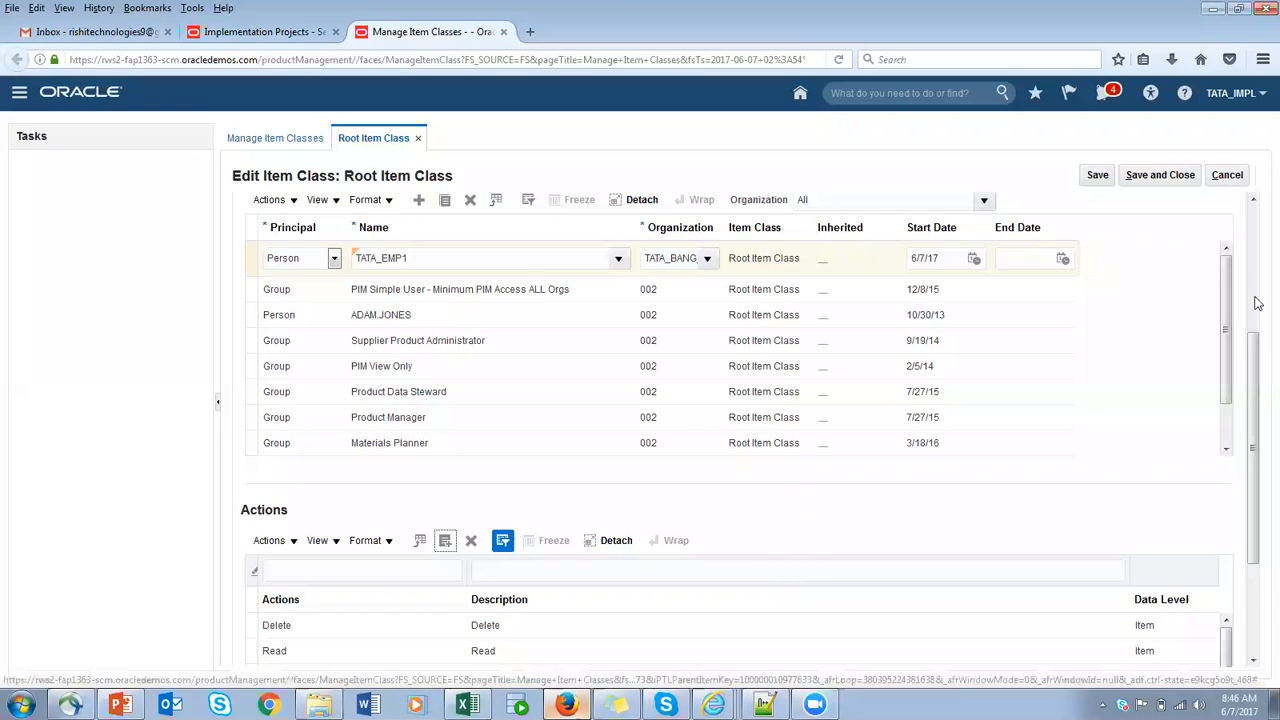
# - Save and close Root Item Class, then leave Manage Item Classes and close the implementation project TATA PO ANd INV Implementation
pyautogui.scroll(3, 1252, 335)
pyautogui.click(1151, 176)
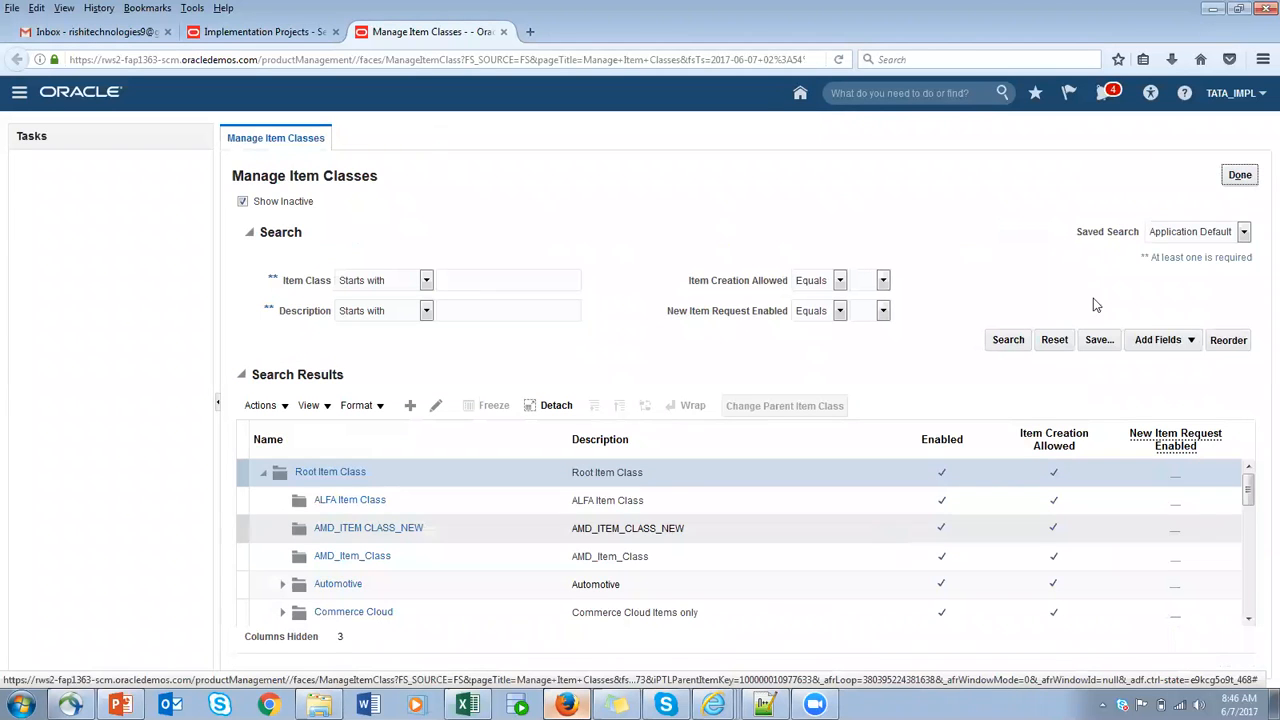
pyautogui.click(1238, 175)
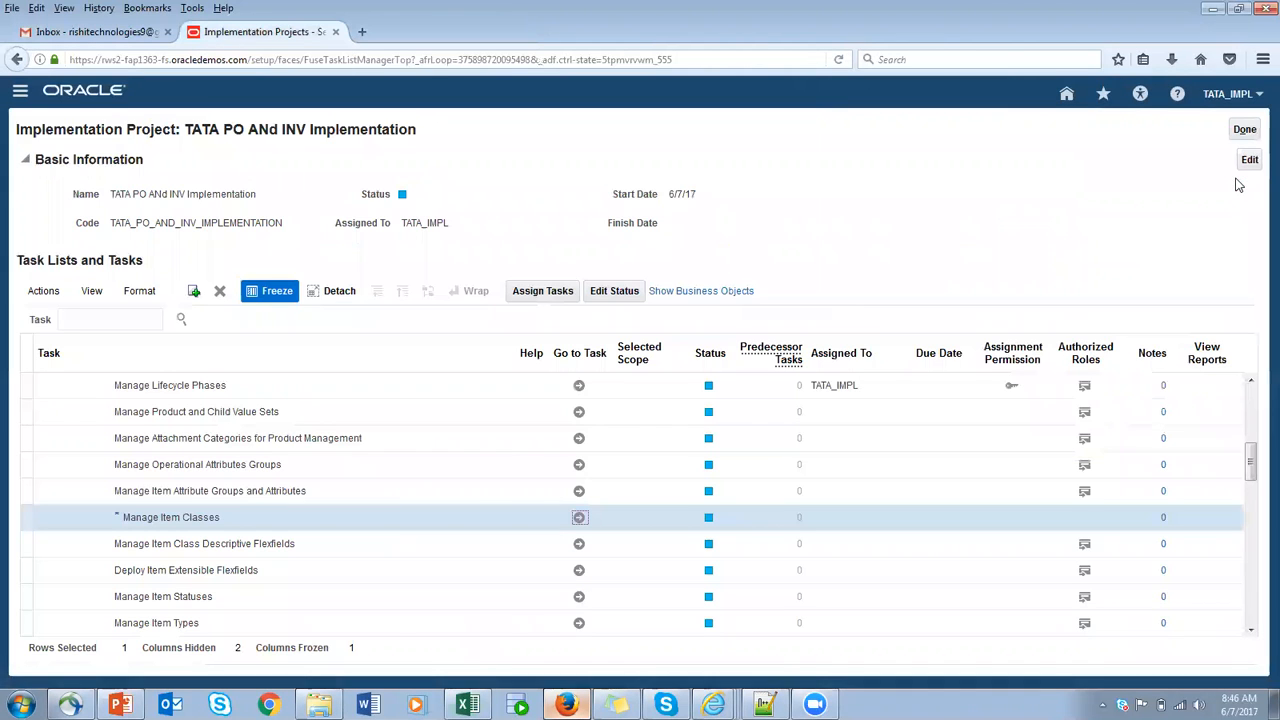
pyautogui.click(1245, 131)
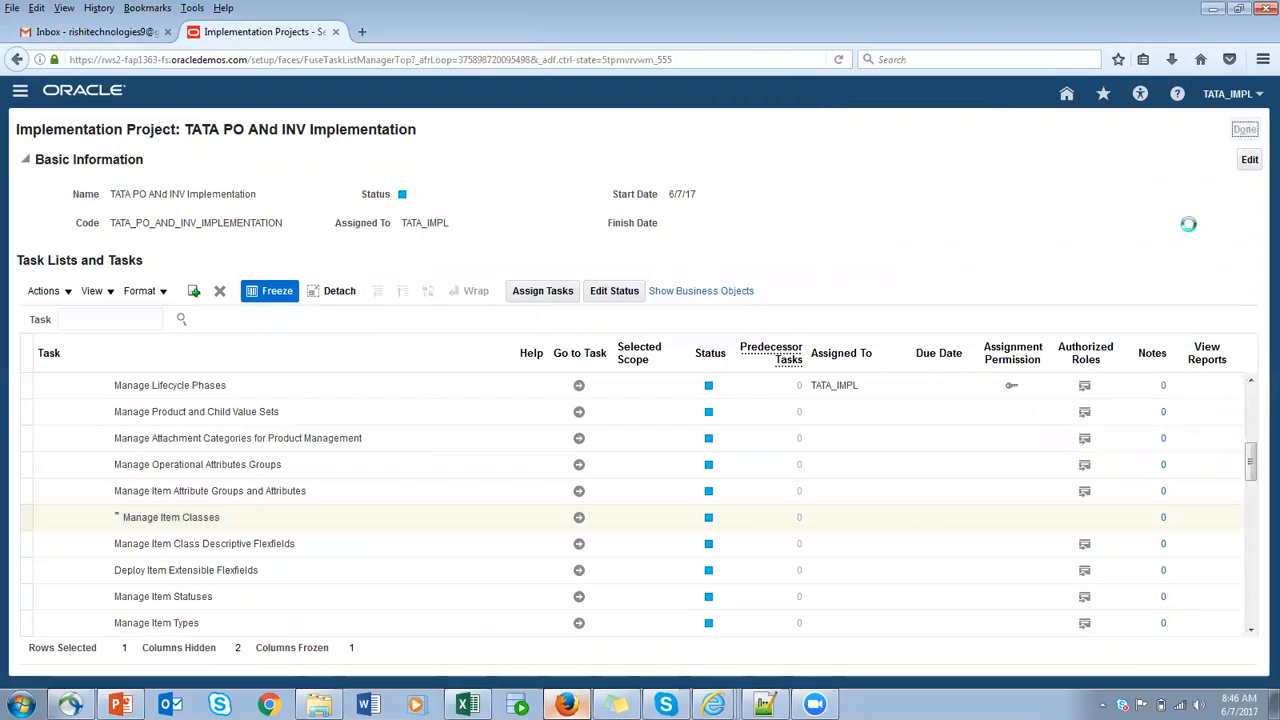